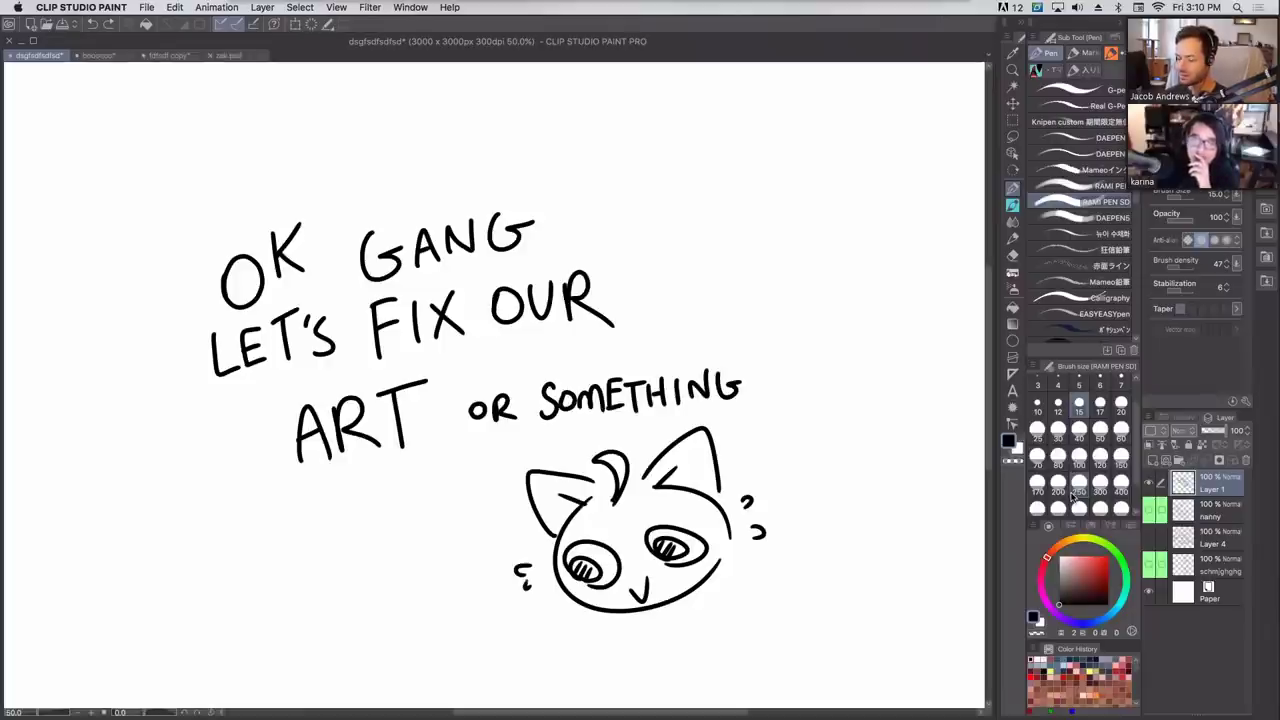
Hide Layer 1 and show the nanny sketch layer with the whole drawing in view.
{"action": "left_click_drag", "start_coordinate": [626, 163], "coordinate": [846, 143]}
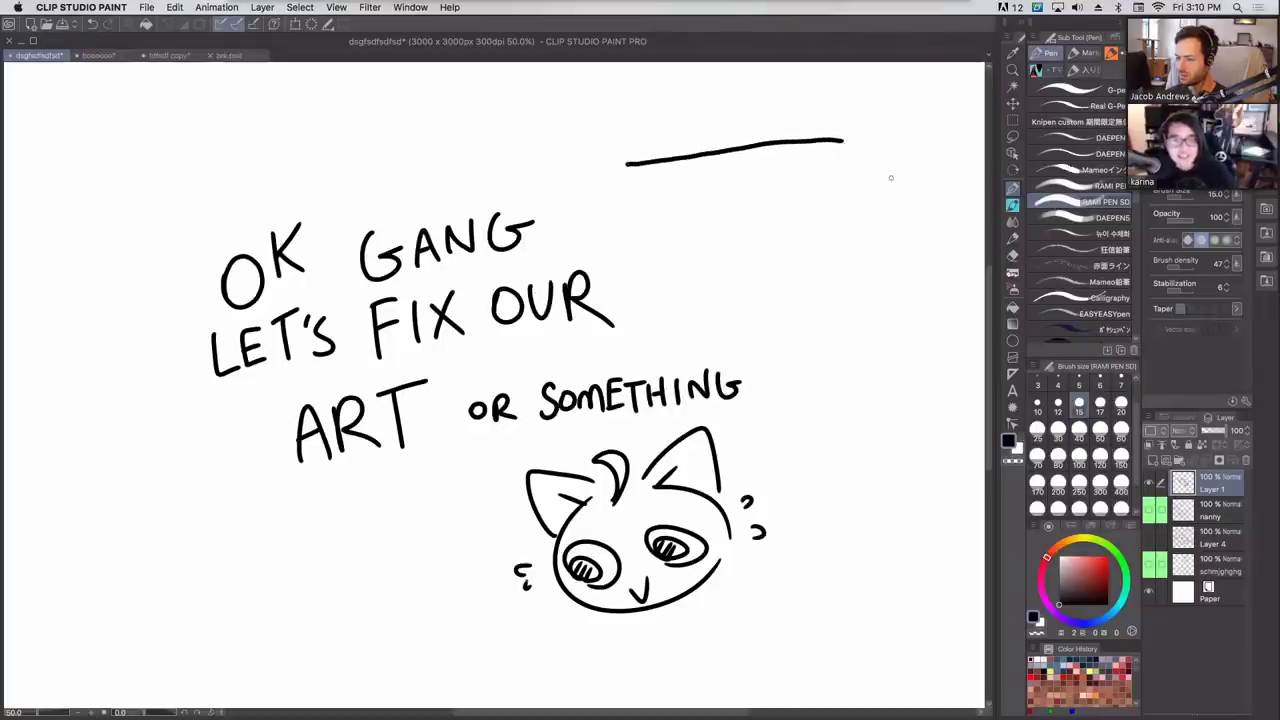
{"action": "key", "text": "ctrl+z"}
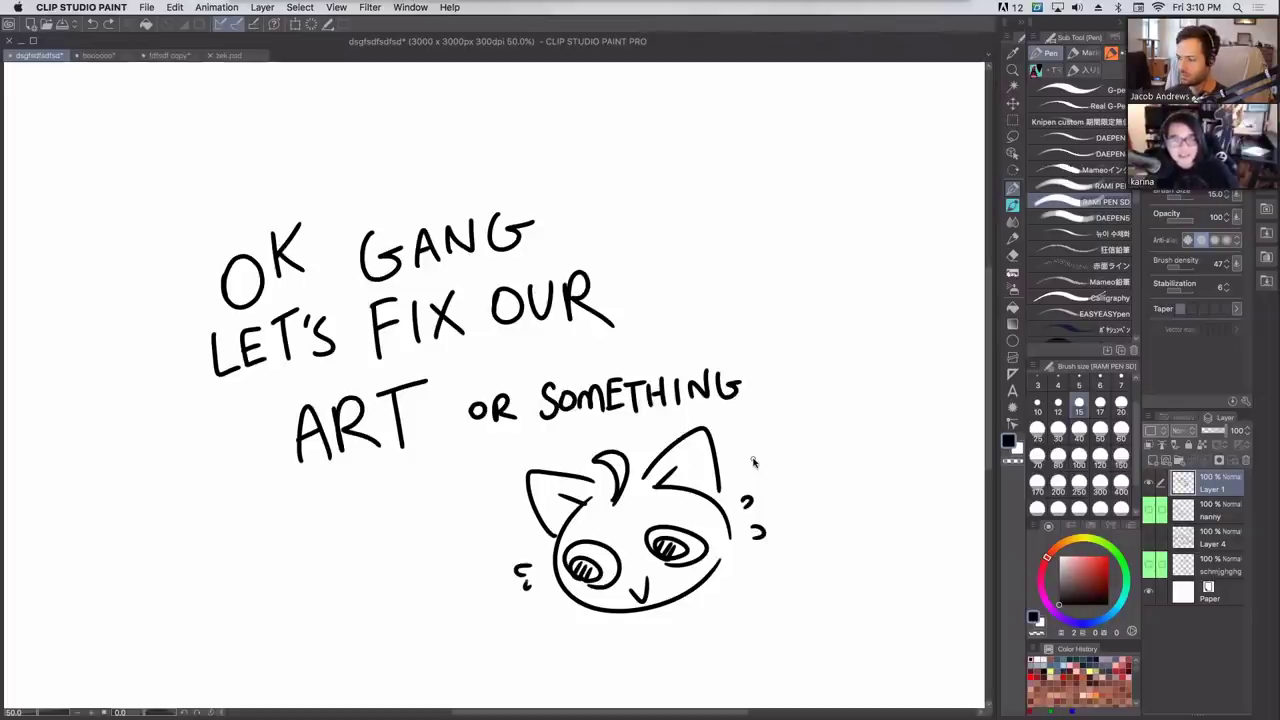
{"action": "left_click", "coordinate": [1150, 484]}
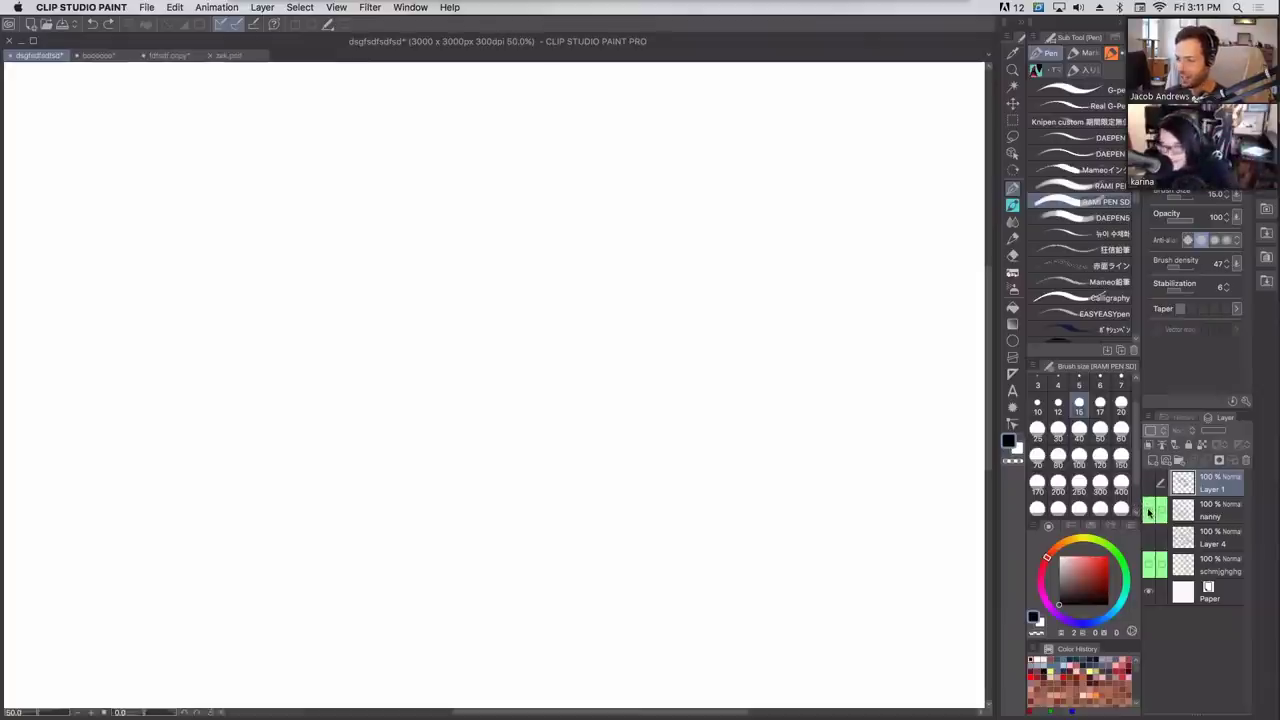
{"action": "left_click", "coordinate": [1149, 511]}
{"action": "key", "text": "super+minus"}
{"action": "left_click_drag", "start_coordinate": [772, 305], "coordinate": [818, 272]}
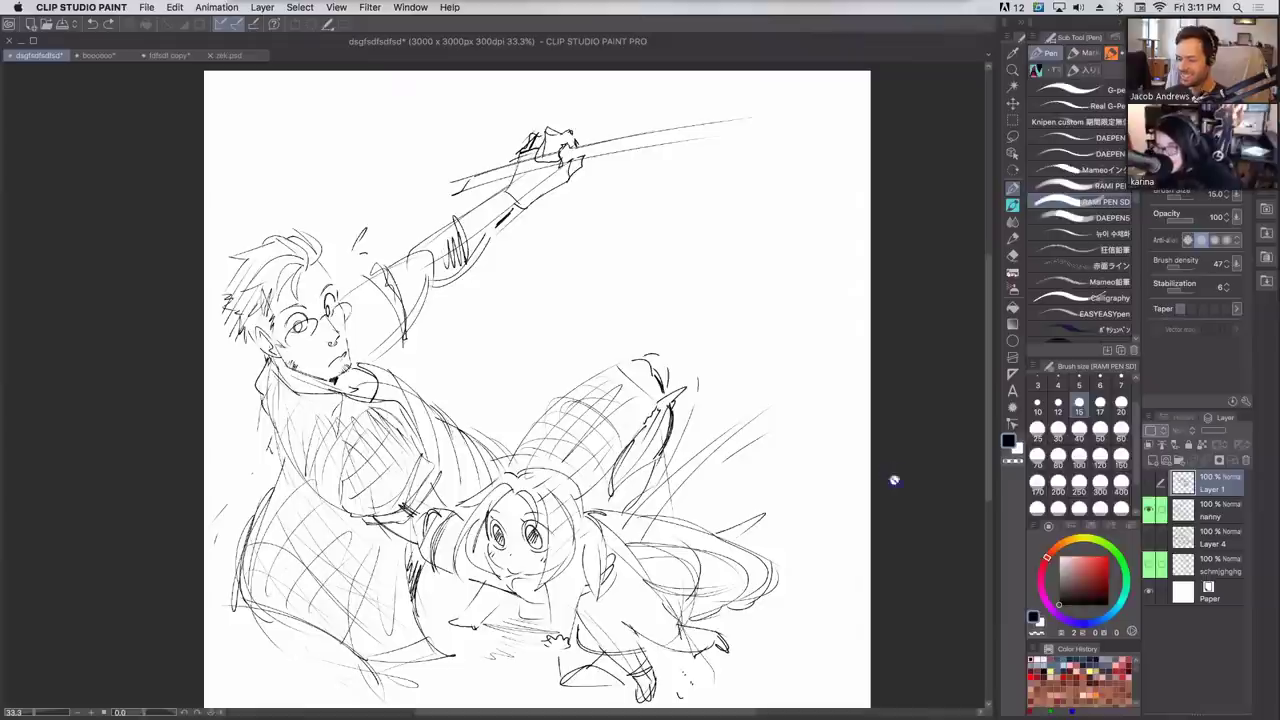
Add two new empty layers at the top of the layer stack.
{"action": "left_click", "coordinate": [1153, 460]}
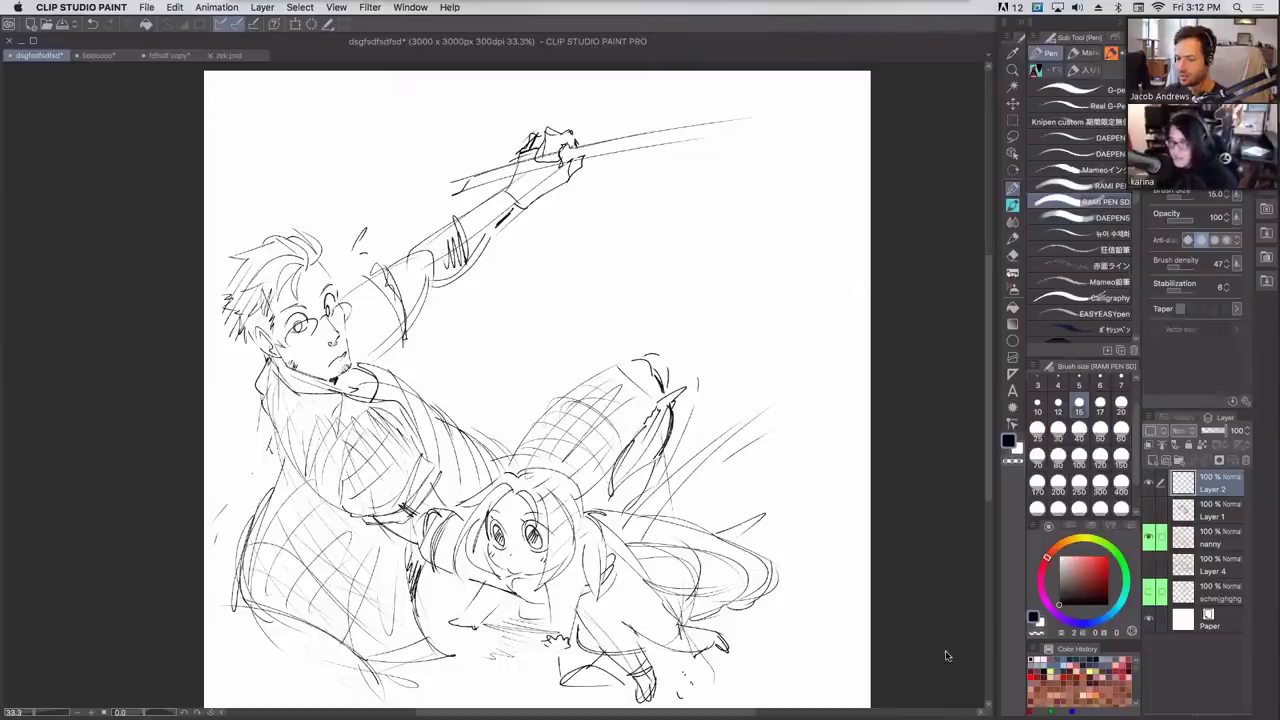
{"action": "key", "text": "super+plus"}
{"action": "key", "text": "super+plus"}
{"action": "key", "text": "super+minus"}
{"action": "key", "text": "super+plus"}
{"action": "scroll", "coordinate": [784, 351], "scroll_direction": "down", "scroll_amount": 3}
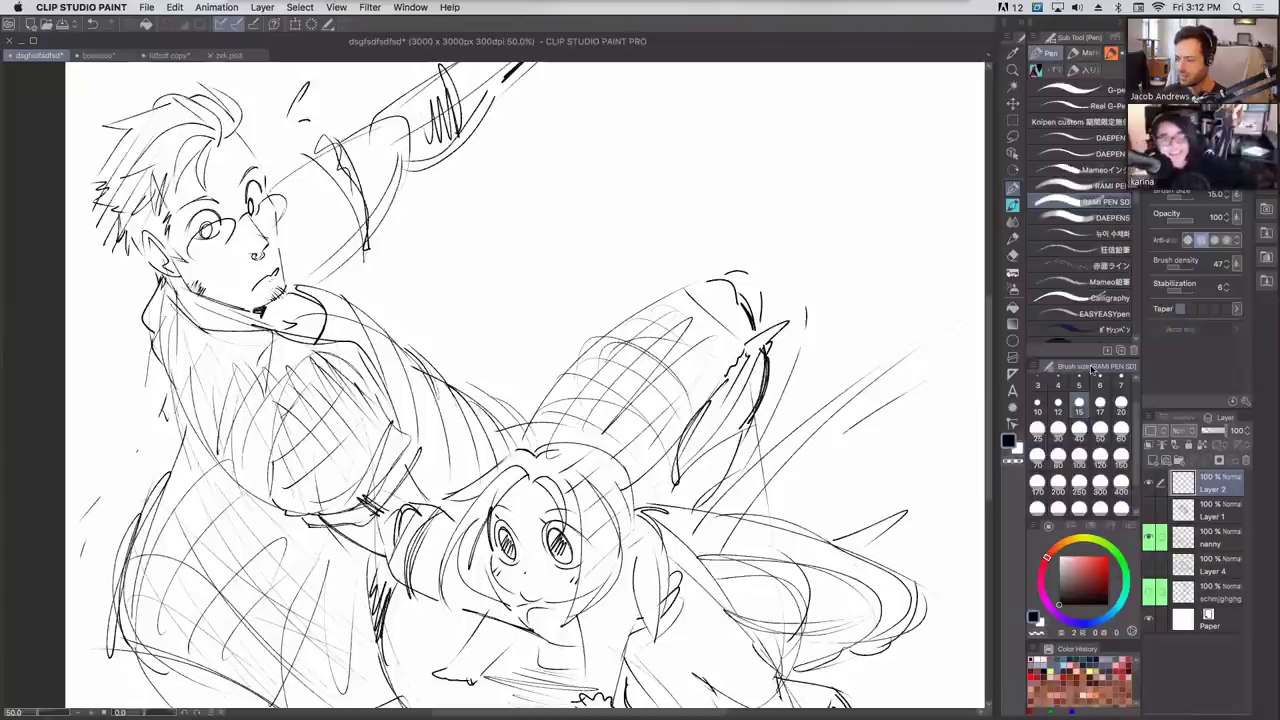
{"action": "mouse_move", "coordinate": [524, 385]}
{"action": "left_mouse_down"}
{"action": "mouse_move", "coordinate": [497, 470]}
{"action": "mouse_move", "coordinate": [454, 535]}
{"action": "mouse_move", "coordinate": [532, 398]}
{"action": "mouse_move", "coordinate": [488, 388]}
{"action": "mouse_move", "coordinate": [482, 405]}
{"action": "mouse_move", "coordinate": [510, 370]}
{"action": "left_mouse_up"}
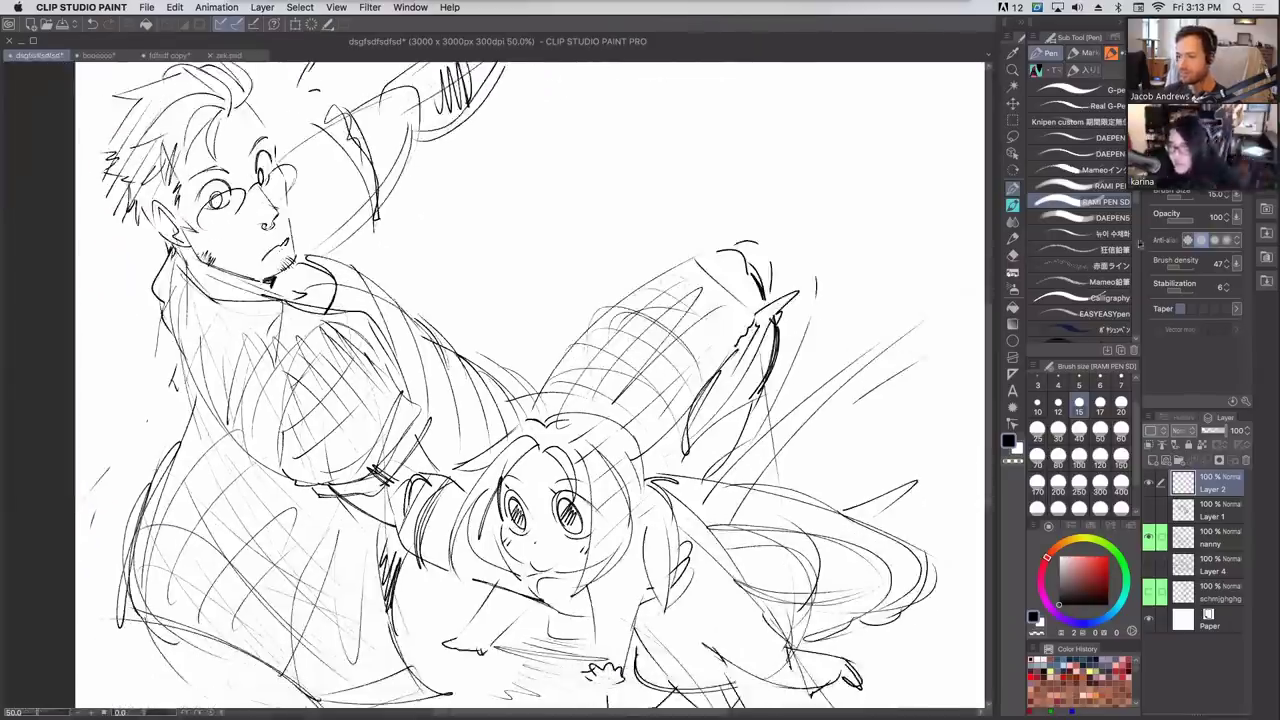
{"action": "left_click", "coordinate": [1152, 460]}
Try out two arrows pointing at the boot tip and the coat's outer edge, and undo them.
{"action": "left_click_drag", "start_coordinate": [846, 186], "coordinate": [801, 283]}
{"action": "mouse_move", "coordinate": [798, 258]}
{"action": "left_mouse_down"}
{"action": "mouse_move", "coordinate": [805, 282]}
{"action": "mouse_move", "coordinate": [826, 256]}
{"action": "left_mouse_up"}
{"action": "left_click_drag", "start_coordinate": [106, 430], "coordinate": [154, 558]}
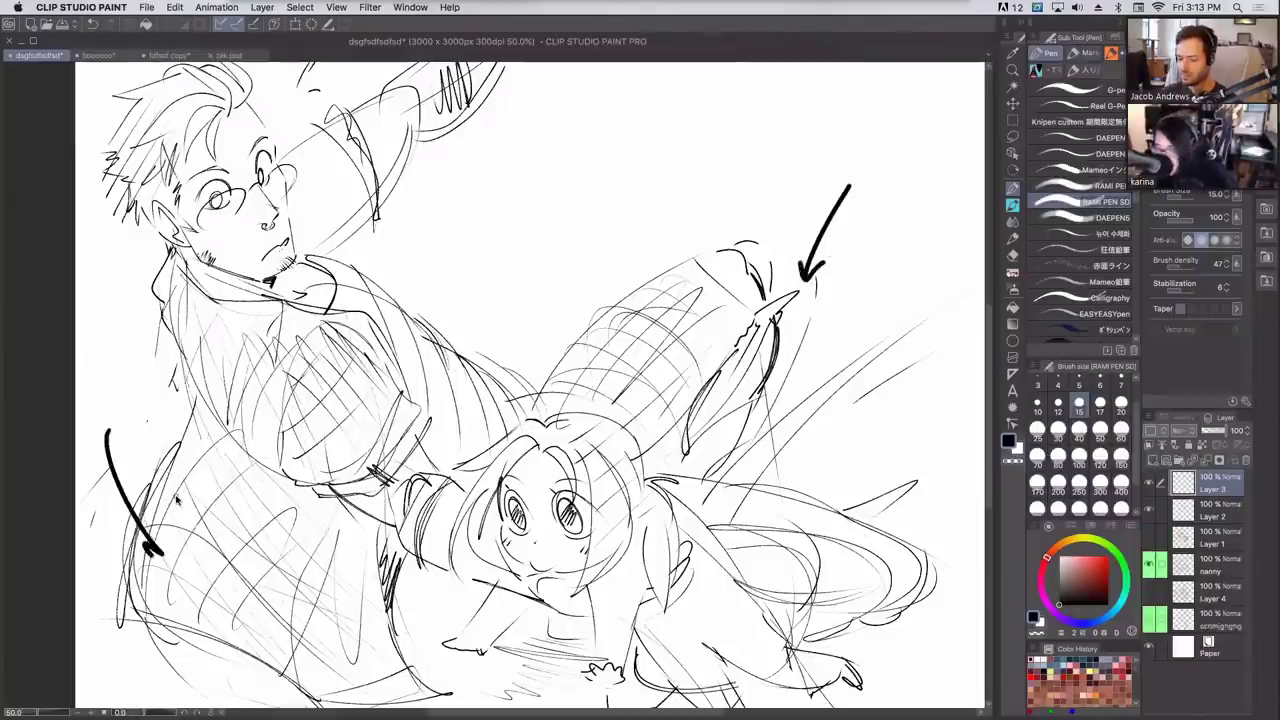
{"action": "key", "text": "super+z"}
{"action": "key", "text": "super+z"}
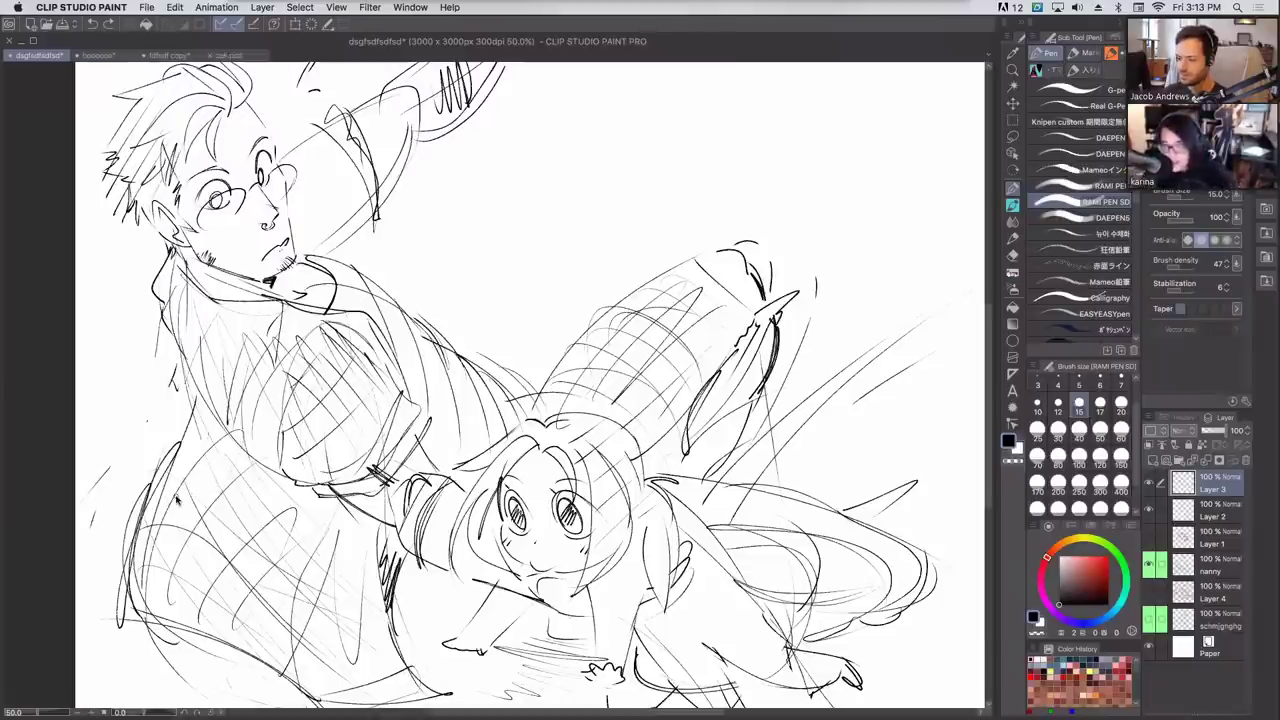
Try size 3 and size 17 pen strokes along the man's coat lines, and undo them.
{"action": "left_click", "coordinate": [1037, 385]}
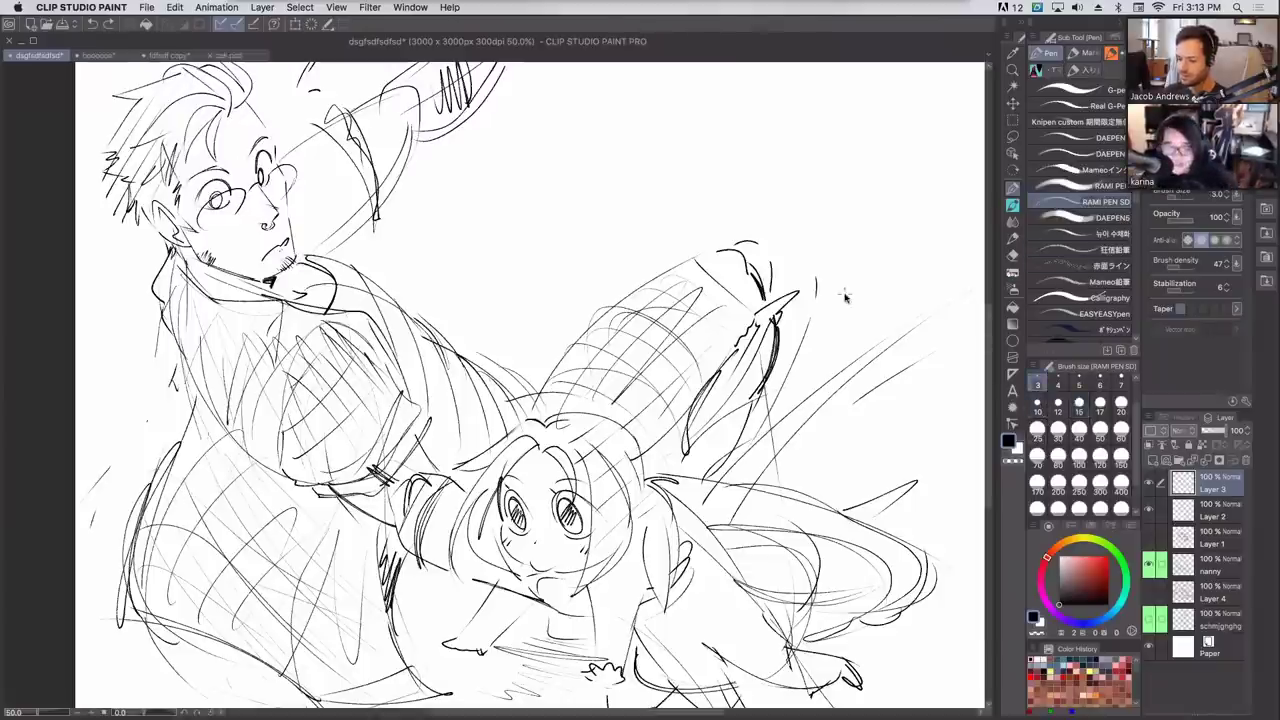
{"action": "left_click_drag", "start_coordinate": [184, 368], "coordinate": [250, 530]}
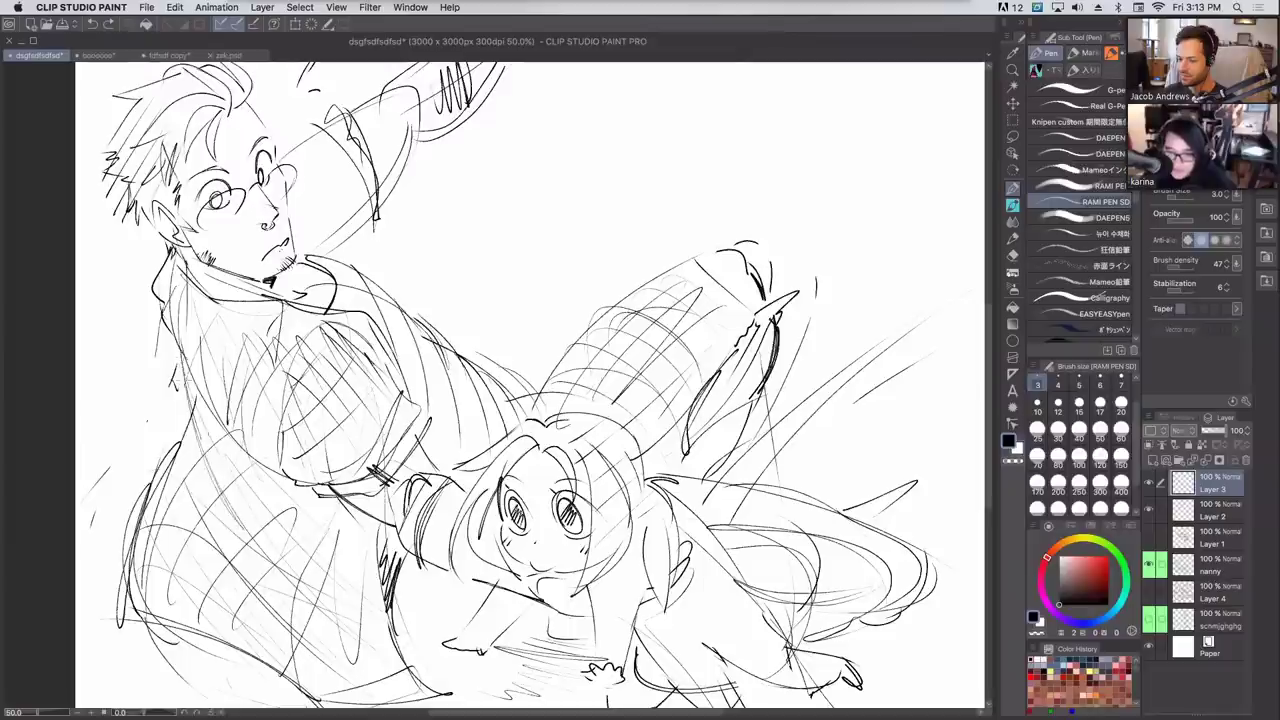
{"action": "left_click", "coordinate": [1100, 408]}
{"action": "left_click_drag", "start_coordinate": [184, 364], "coordinate": [255, 548]}
{"action": "mouse_move", "coordinate": [190, 420]}
{"action": "left_mouse_down"}
{"action": "mouse_move", "coordinate": [131, 544]}
{"action": "mouse_move", "coordinate": [118, 615]}
{"action": "left_mouse_up"}
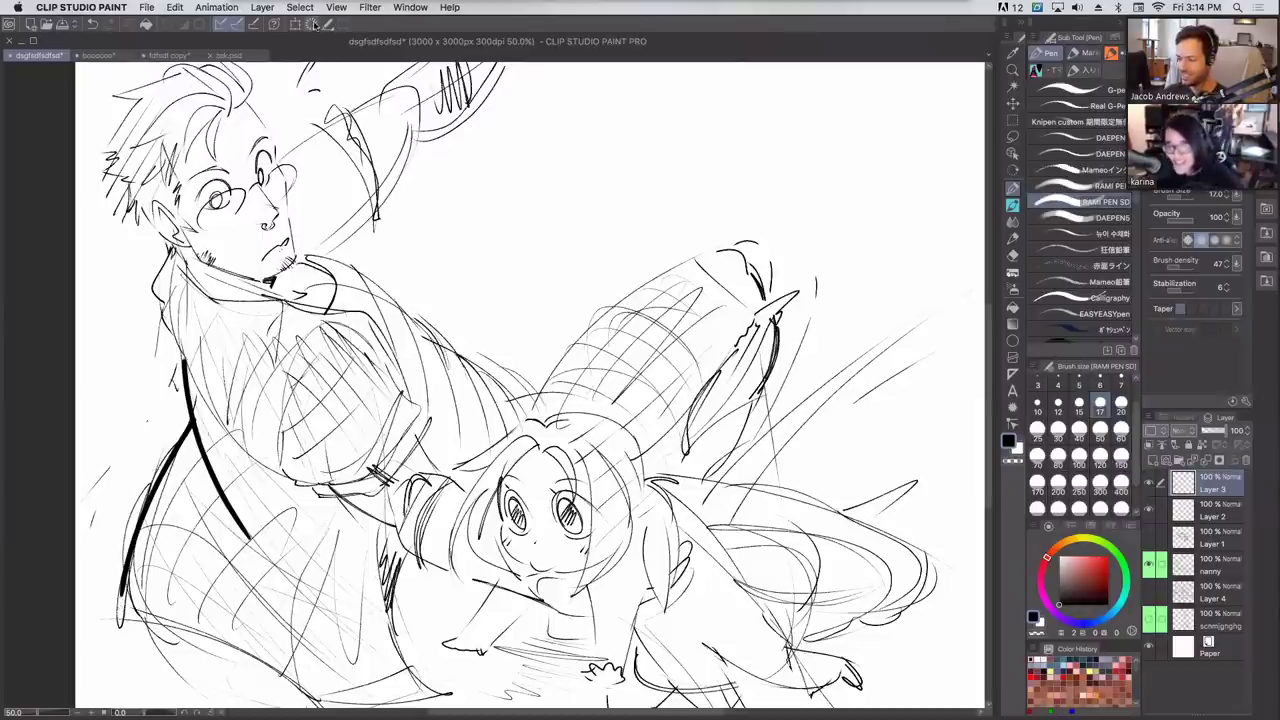
{"action": "key", "text": "super+z"}
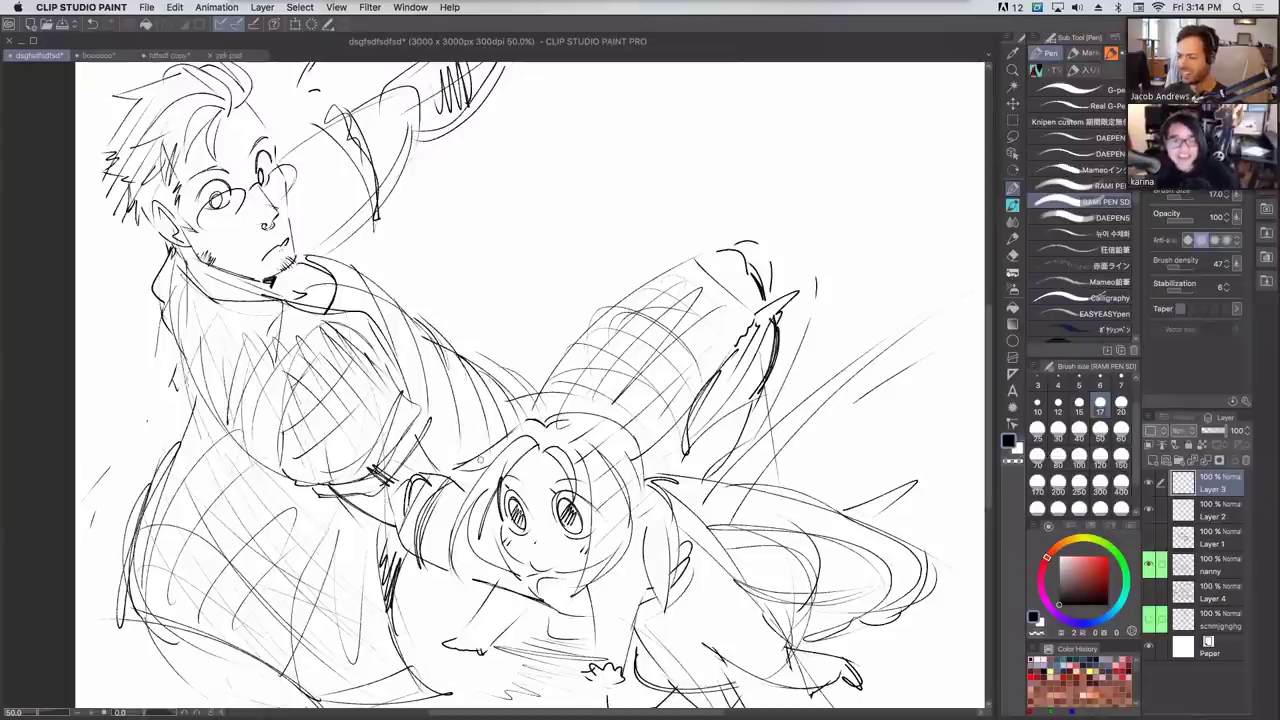
Rough out a cat head with two ears and ringed round eyes in the blank upper area, using a size 4 pen.
{"action": "left_click", "coordinate": [1057, 390]}
{"action": "left_click_drag", "start_coordinate": [861, 419], "coordinate": [855, 380]}
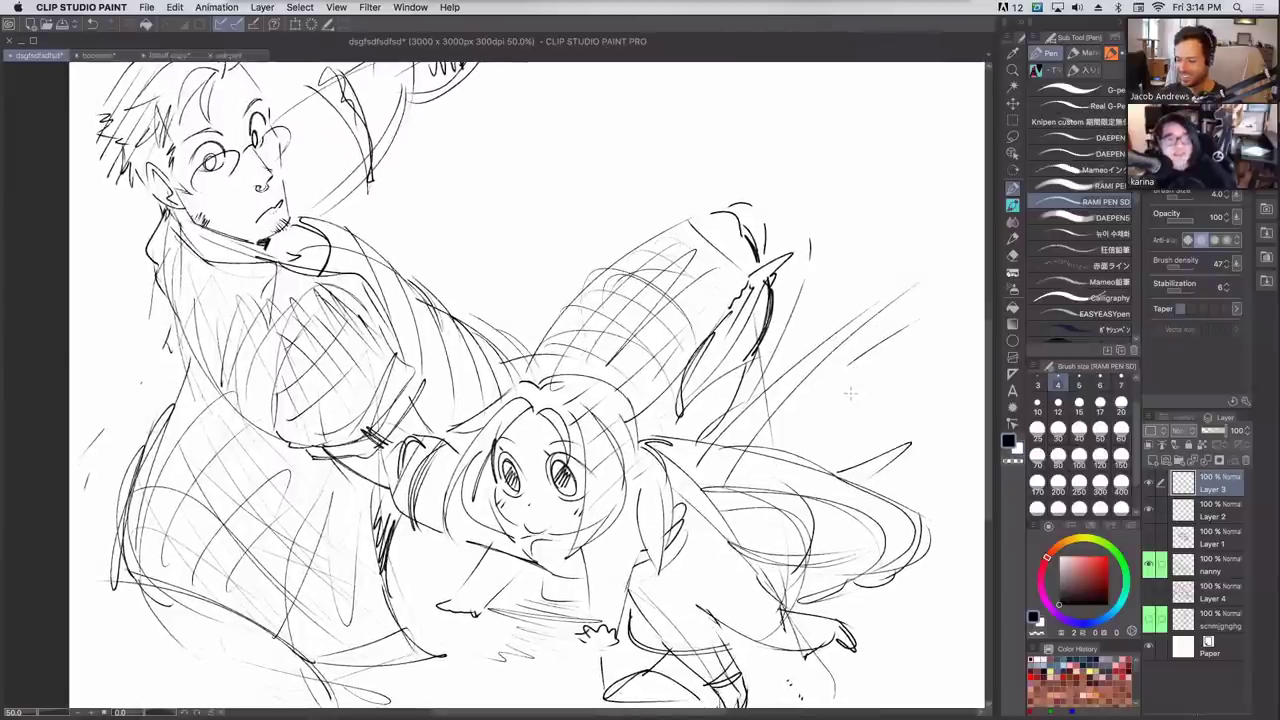
{"action": "left_click_drag", "start_coordinate": [782, 423], "coordinate": [758, 413]}
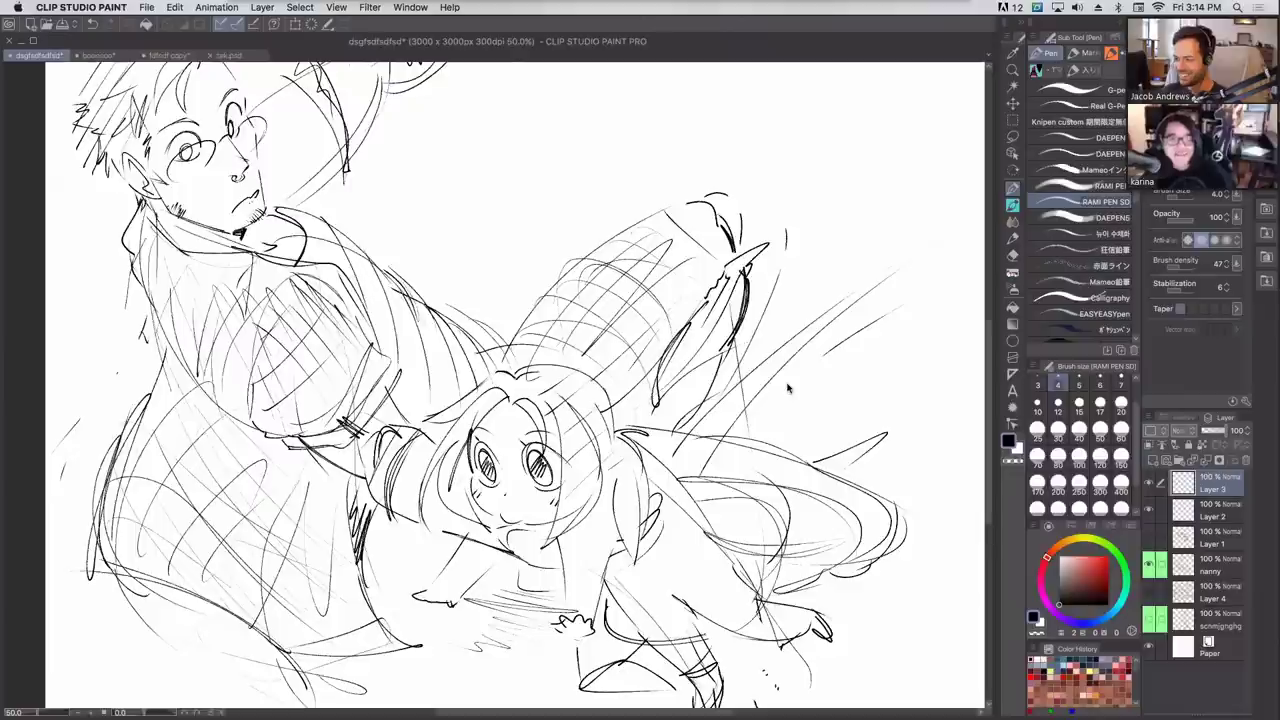
{"action": "mouse_move", "coordinate": [575, 120]}
{"action": "left_mouse_down"}
{"action": "mouse_move", "coordinate": [500, 262]}
{"action": "mouse_move", "coordinate": [515, 250]}
{"action": "left_mouse_up"}
{"action": "key", "text": "super+z"}
{"action": "key", "text": "super+z"}
{"action": "key", "text": "super+z"}
{"action": "left_click_drag", "start_coordinate": [822, 140], "coordinate": [812, 188]}
{"action": "mouse_move", "coordinate": [834, 118]}
{"action": "left_mouse_down"}
{"action": "mouse_move", "coordinate": [816, 180]}
{"action": "mouse_move", "coordinate": [920, 150]}
{"action": "mouse_move", "coordinate": [809, 123]}
{"action": "left_mouse_up"}
{"action": "left_click_drag", "start_coordinate": [818, 188], "coordinate": [818, 200]}
{"action": "mouse_move", "coordinate": [870, 140]}
{"action": "left_mouse_down"}
{"action": "mouse_move", "coordinate": [862, 182]}
{"action": "mouse_move", "coordinate": [882, 142]}
{"action": "left_mouse_up"}
{"action": "mouse_move", "coordinate": [876, 150]}
{"action": "left_mouse_down"}
{"action": "mouse_move", "coordinate": [868, 172]}
{"action": "mouse_move", "coordinate": [846, 122]}
{"action": "left_mouse_up"}
{"action": "key", "text": "super+z"}
{"action": "left_click_drag", "start_coordinate": [806, 166], "coordinate": [800, 126]}
{"action": "mouse_move", "coordinate": [812, 138]}
{"action": "left_mouse_down"}
{"action": "mouse_move", "coordinate": [813, 100]}
{"action": "mouse_move", "coordinate": [900, 93]}
{"action": "mouse_move", "coordinate": [888, 78]}
{"action": "mouse_move", "coordinate": [914, 138]}
{"action": "left_mouse_up"}
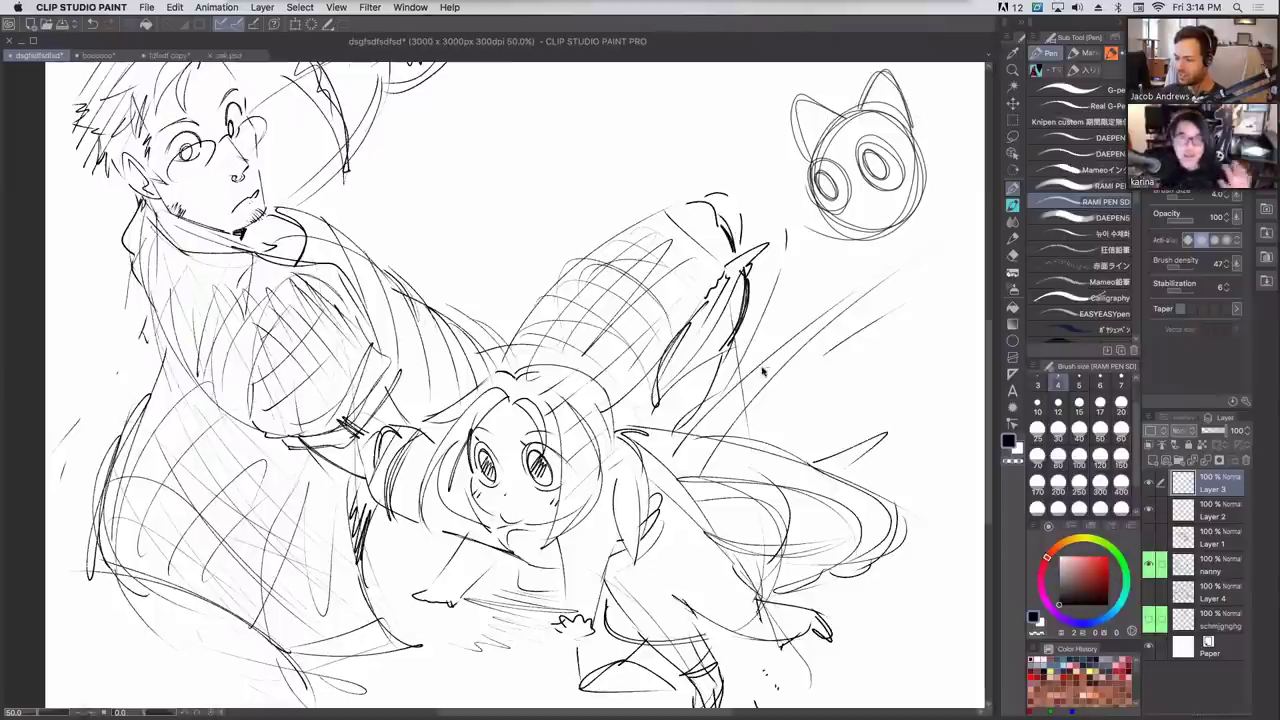
Fade the rough cat layer to 27% opacity and ink the cat's left eye on Layer 2 with a size 10 pen.
{"action": "left_click_drag", "start_coordinate": [1210, 435], "coordinate": [1190, 436]}
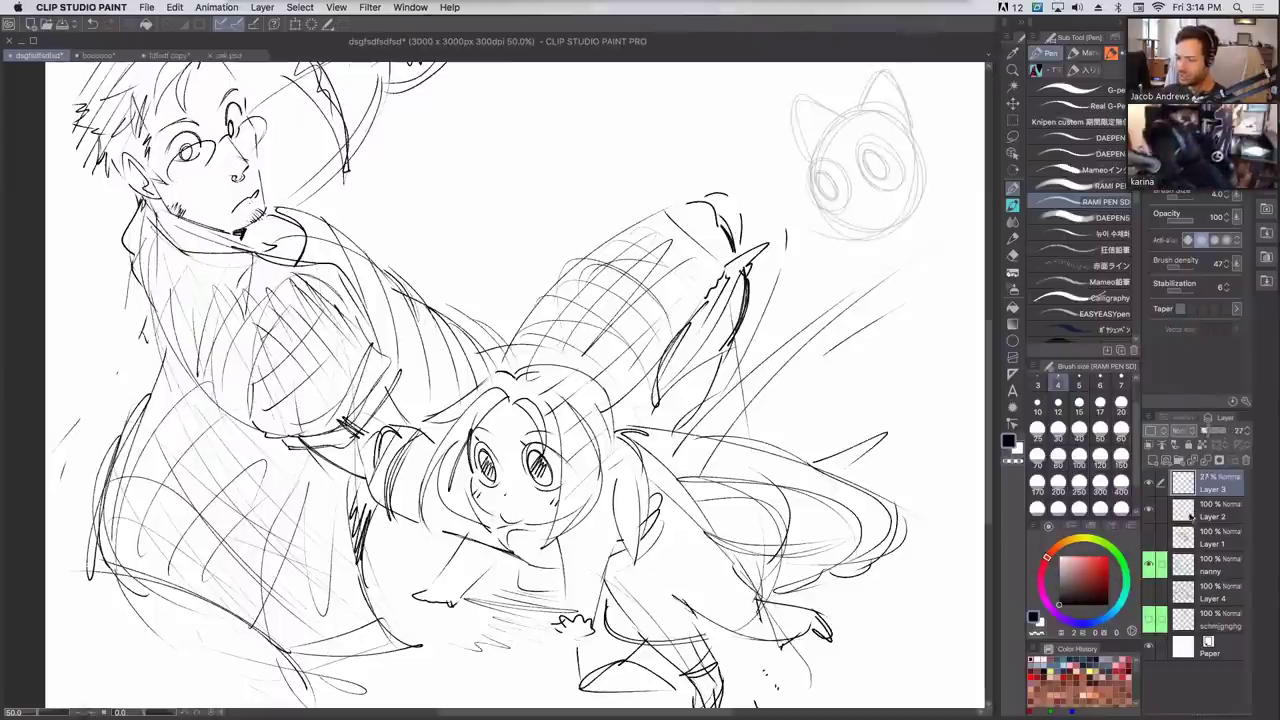
{"action": "left_click", "coordinate": [1196, 513]}
{"action": "left_click", "coordinate": [1036, 405]}
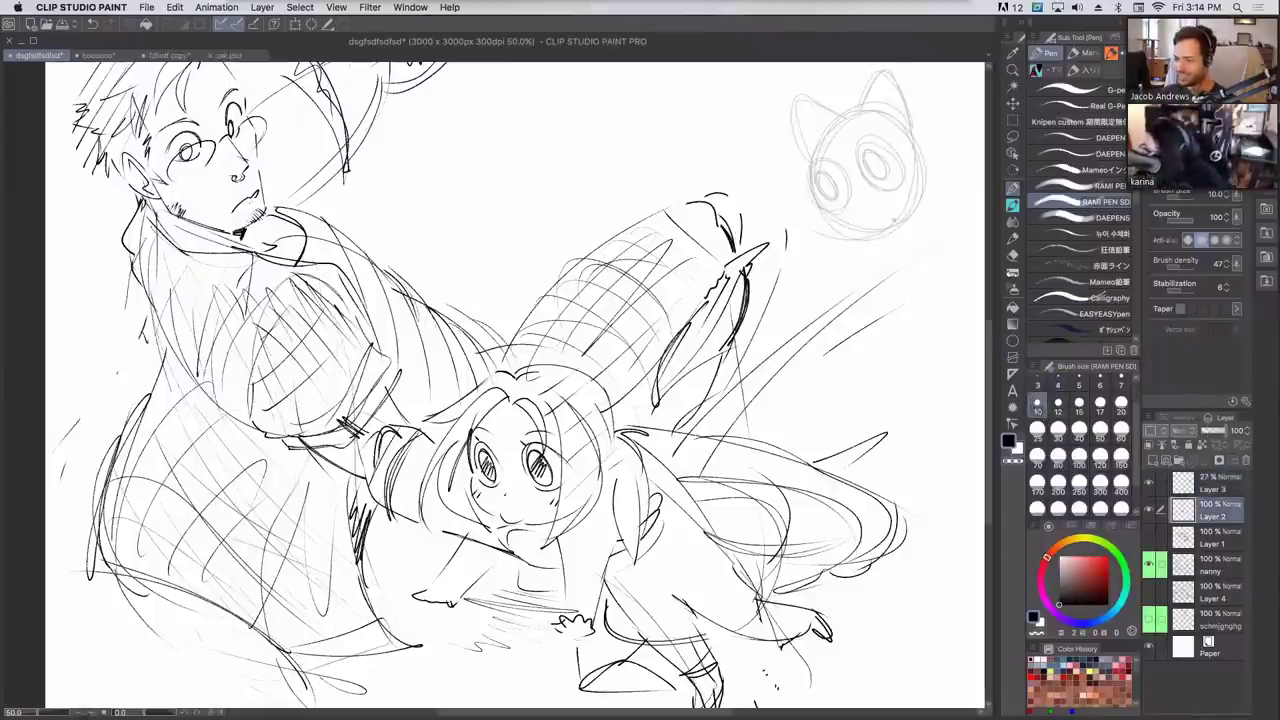
{"action": "mouse_move", "coordinate": [818, 163]}
{"action": "left_mouse_down"}
{"action": "mouse_move", "coordinate": [826, 208]}
{"action": "mouse_move", "coordinate": [832, 163]}
{"action": "mouse_move", "coordinate": [826, 208]}
{"action": "left_mouse_up"}
{"action": "key", "text": "super+z"}
{"action": "key", "text": "super+z"}
{"action": "mouse_move", "coordinate": [817, 160]}
{"action": "left_mouse_down"}
{"action": "mouse_move", "coordinate": [826, 210]}
{"action": "mouse_move", "coordinate": [823, 178]}
{"action": "left_mouse_up"}
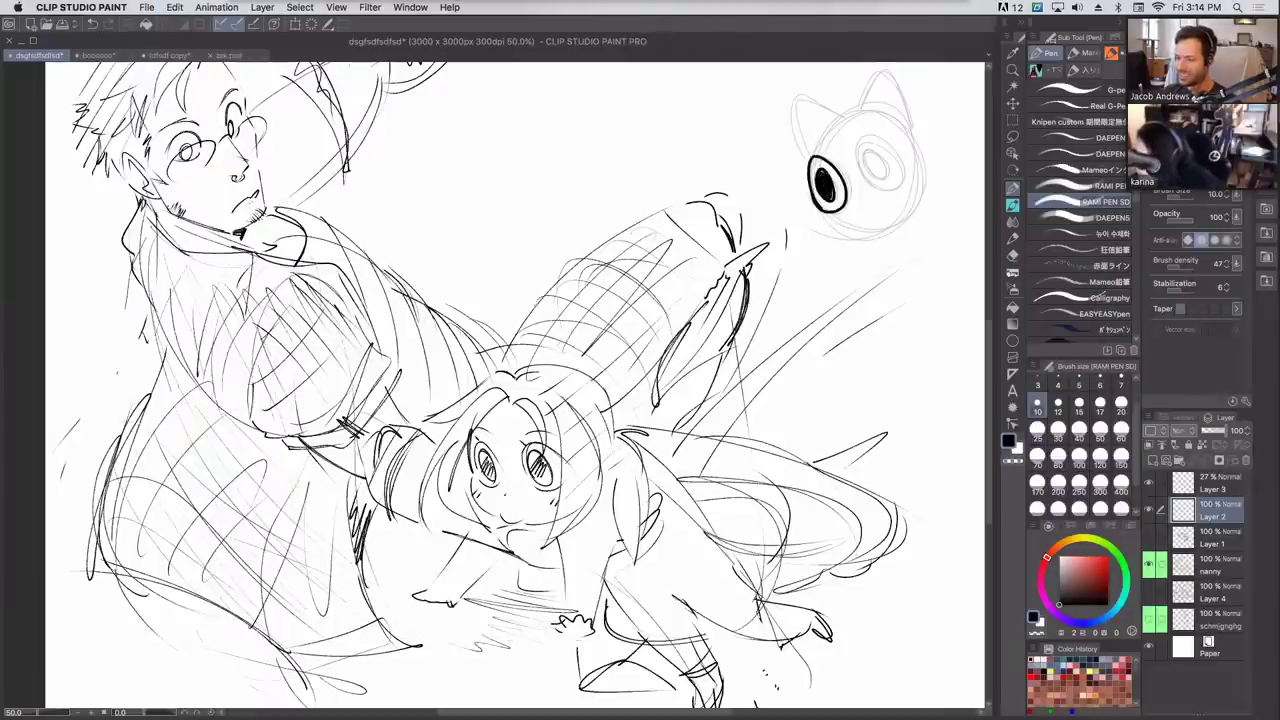
Ink the cat's right eye, head outline and both ears over the rough sketch.
{"action": "mouse_move", "coordinate": [878, 134]}
{"action": "left_mouse_down"}
{"action": "mouse_move", "coordinate": [868, 172]}
{"action": "mouse_move", "coordinate": [880, 158]}
{"action": "mouse_move", "coordinate": [862, 104]}
{"action": "left_mouse_up"}
{"action": "key", "text": "cmd+z"}
{"action": "mouse_move", "coordinate": [815, 158]}
{"action": "left_mouse_down"}
{"action": "mouse_move", "coordinate": [862, 105]}
{"action": "mouse_move", "coordinate": [912, 128]}
{"action": "left_mouse_up"}
{"action": "mouse_move", "coordinate": [828, 215]}
{"action": "left_mouse_down"}
{"action": "mouse_move", "coordinate": [906, 221]}
{"action": "mouse_move", "coordinate": [911, 128]}
{"action": "left_mouse_up"}
{"action": "key", "text": "super+z"}
{"action": "key", "text": "super+z"}
{"action": "left_click_drag", "start_coordinate": [906, 221], "coordinate": [914, 134]}
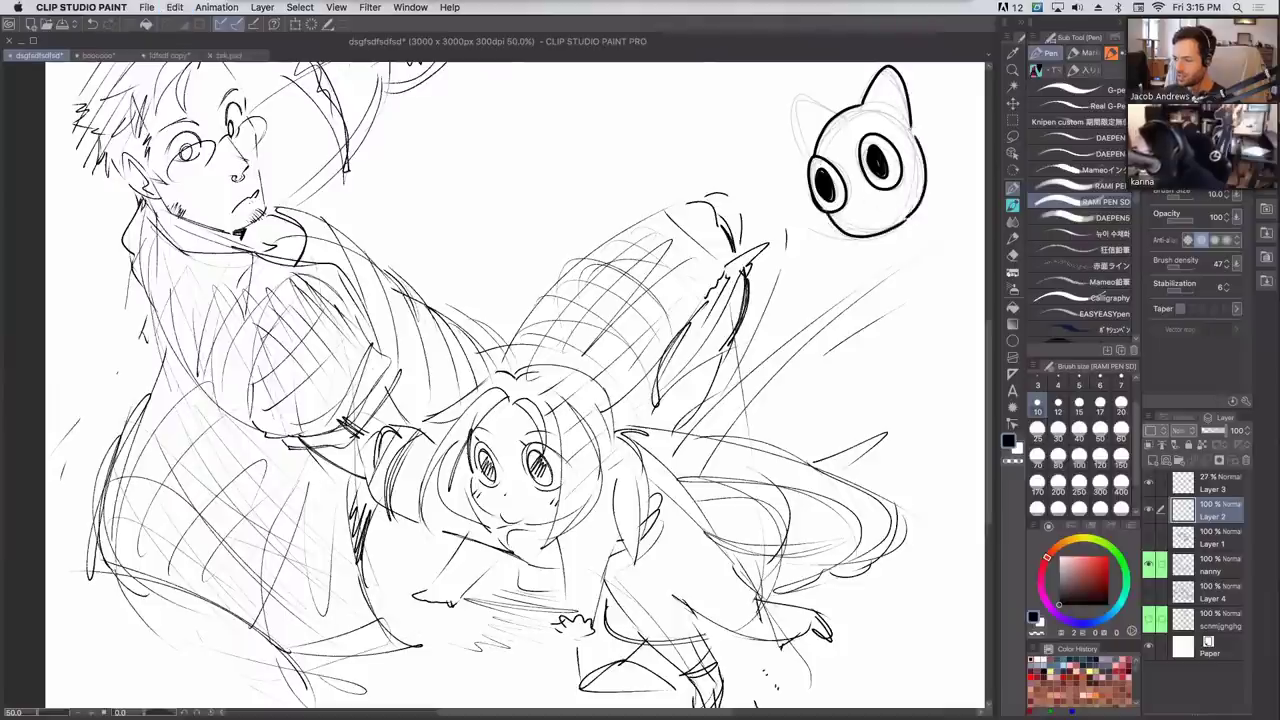
{"action": "mouse_move", "coordinate": [802, 158]}
{"action": "left_mouse_down"}
{"action": "mouse_move", "coordinate": [798, 92]}
{"action": "mouse_move", "coordinate": [850, 108]}
{"action": "left_mouse_up"}
Move the rough cat on Layer 3 to the left of the inked cat and restore its opacity to 100%.
{"action": "left_click", "coordinate": [1149, 484]}
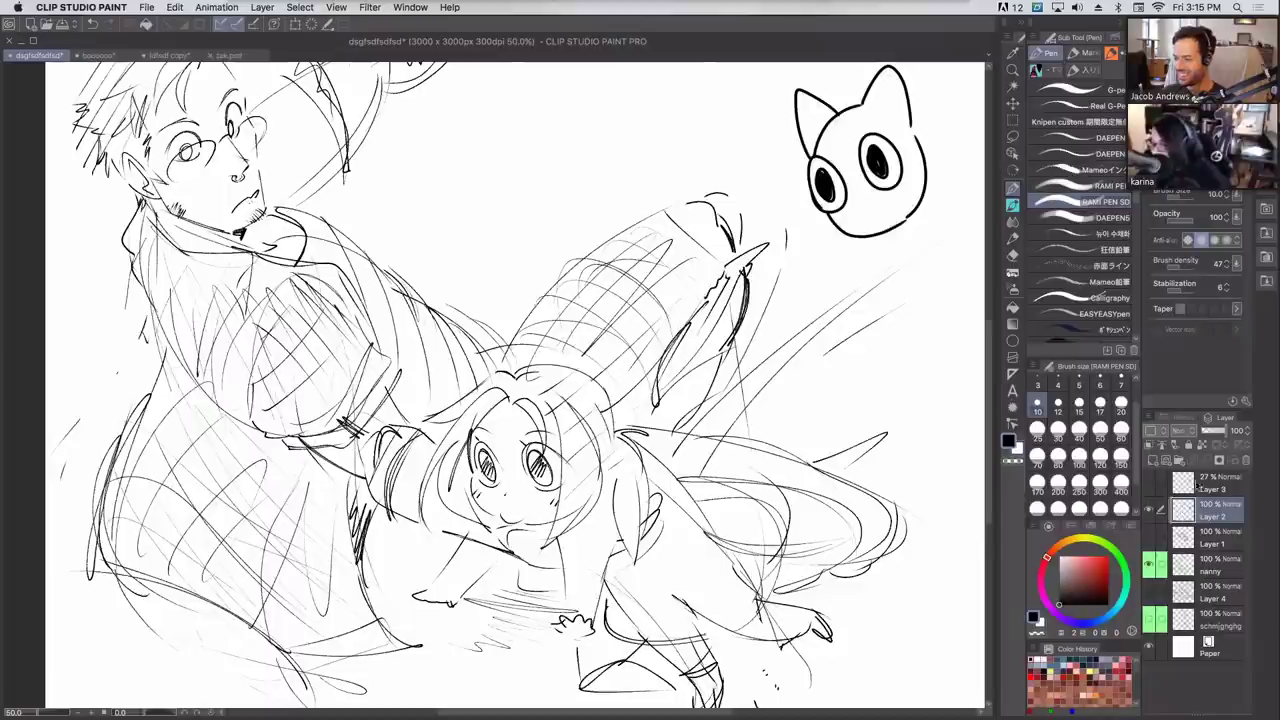
{"action": "left_click", "coordinate": [1196, 485]}
{"action": "left_click", "coordinate": [1149, 484]}
{"action": "left_click", "coordinate": [1012, 103]}
{"action": "mouse_move", "coordinate": [878, 168]}
{"action": "left_mouse_down"}
{"action": "mouse_move", "coordinate": [742, 152]}
{"action": "mouse_move", "coordinate": [725, 134]}
{"action": "left_mouse_up"}
{"action": "left_click_drag", "start_coordinate": [1220, 432], "coordinate": [1270, 429]}
Merge the rough cat layer down into Layer 2 and hide the merged layer.
{"action": "scroll", "coordinate": [845, 283], "scroll_direction": "up", "scroll_amount": 5}
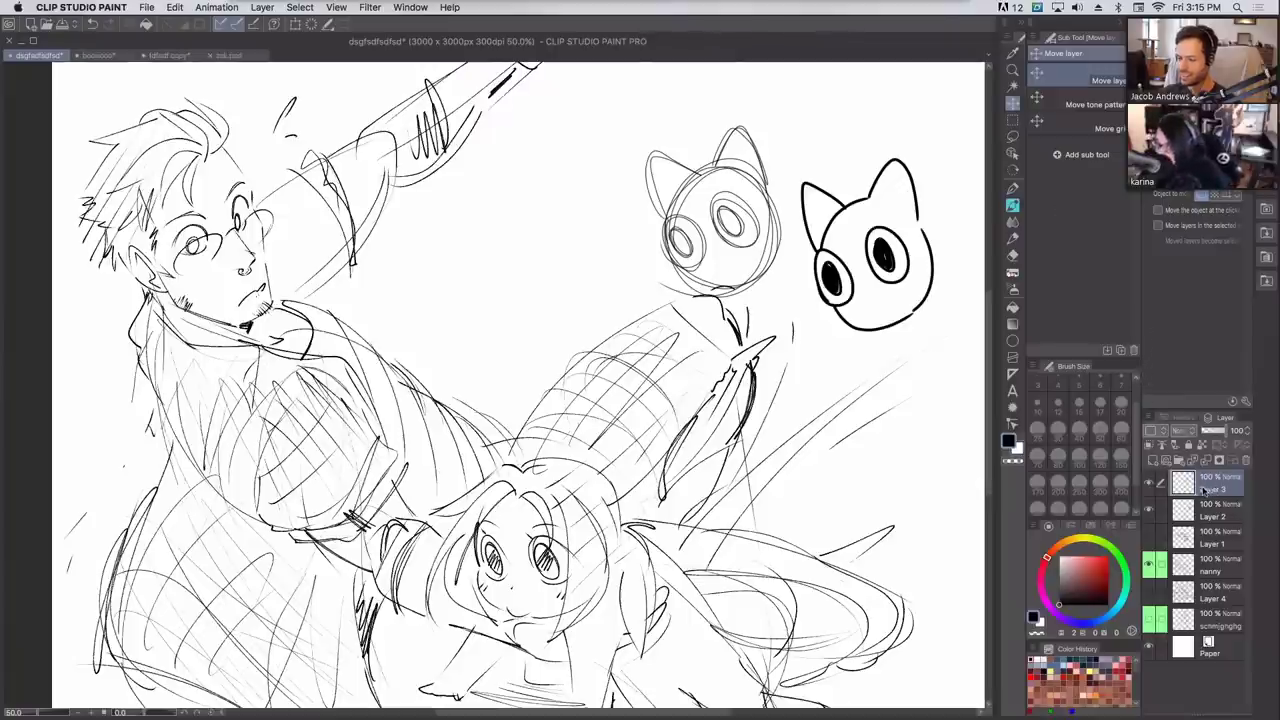
{"action": "key", "text": "super+e"}
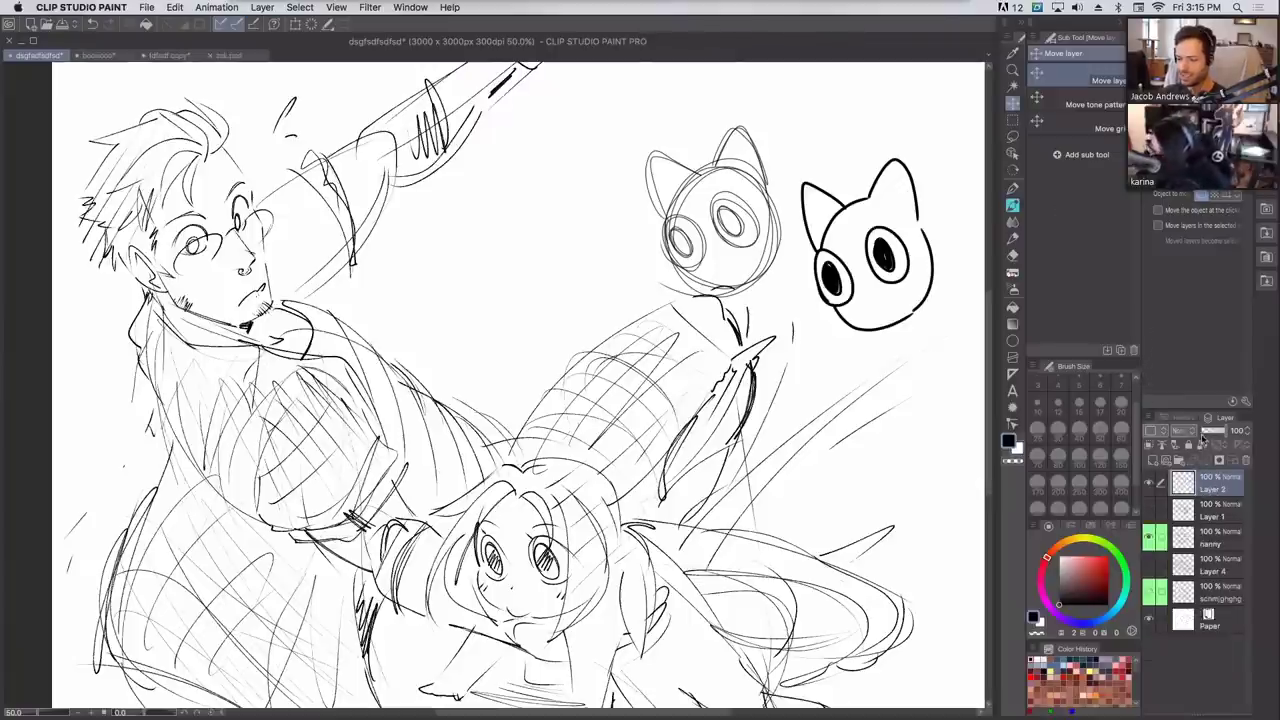
{"action": "left_click", "coordinate": [1149, 483]}
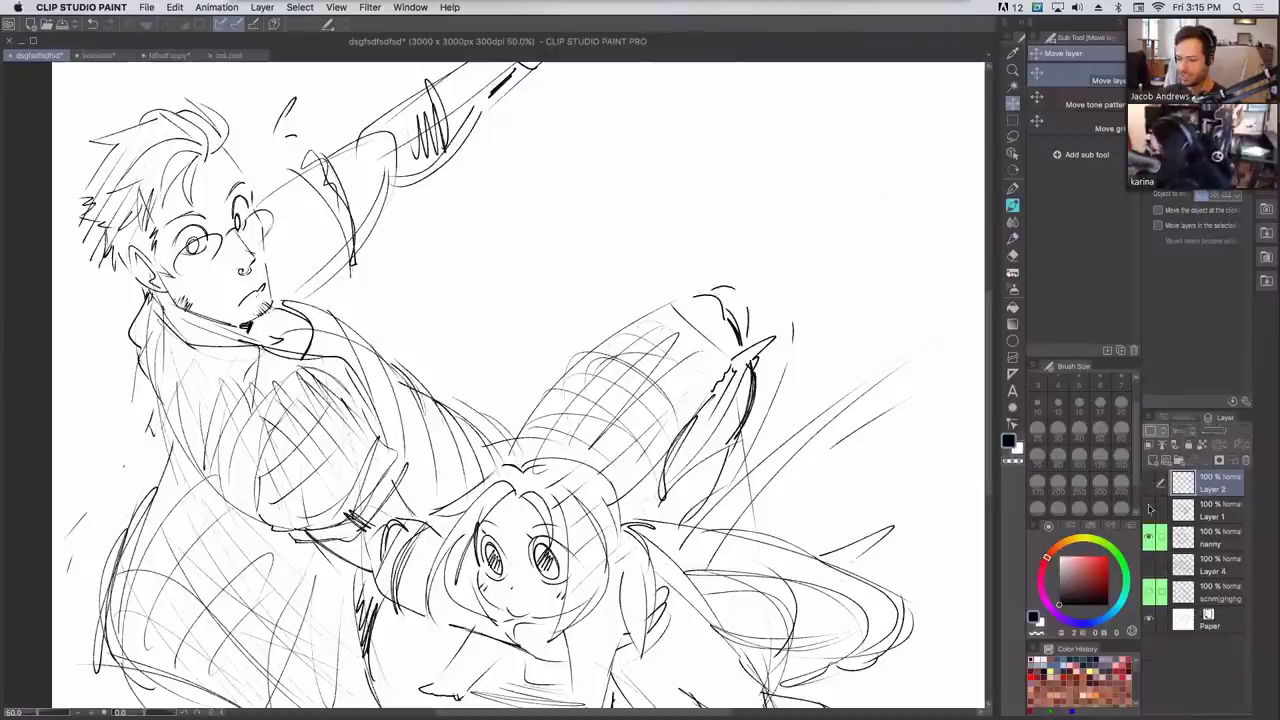
Set the nanny sketch layer's opacity to 30% and choose the Real G-Pen for inking.
{"action": "left_click", "coordinate": [1205, 538]}
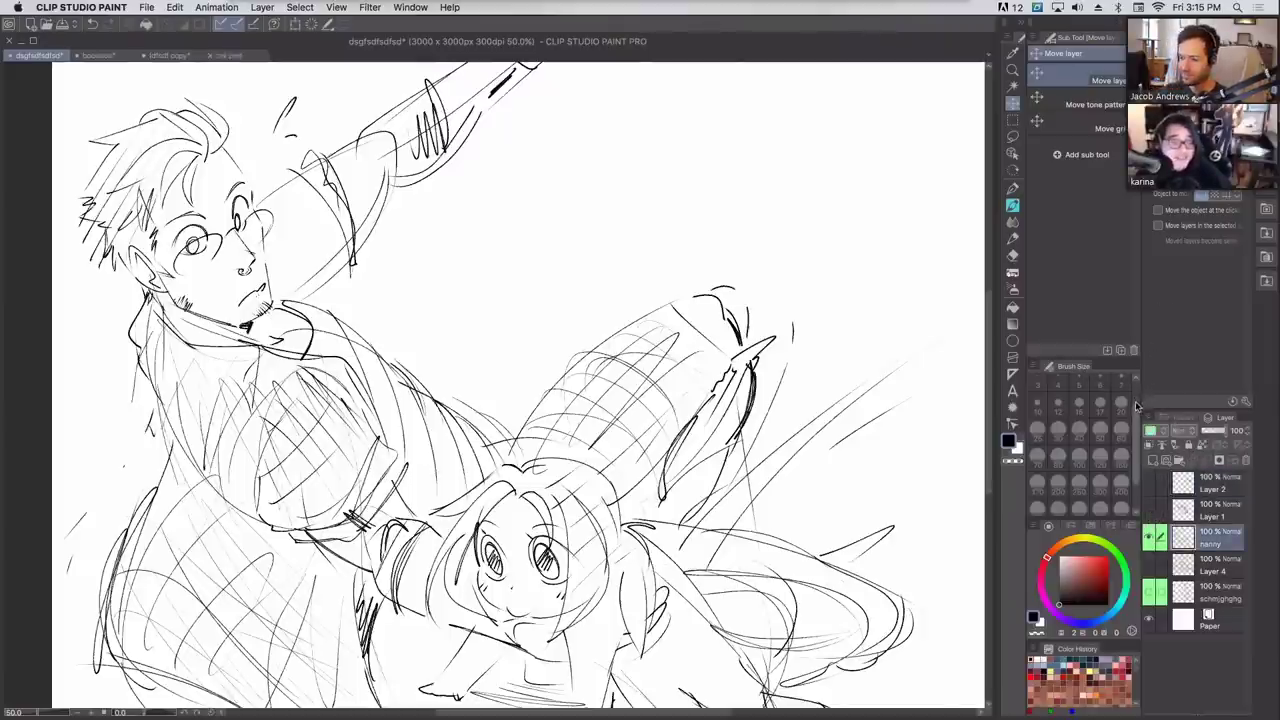
{"action": "left_click", "coordinate": [1208, 431]}
{"action": "left_click", "coordinate": [1013, 189]}
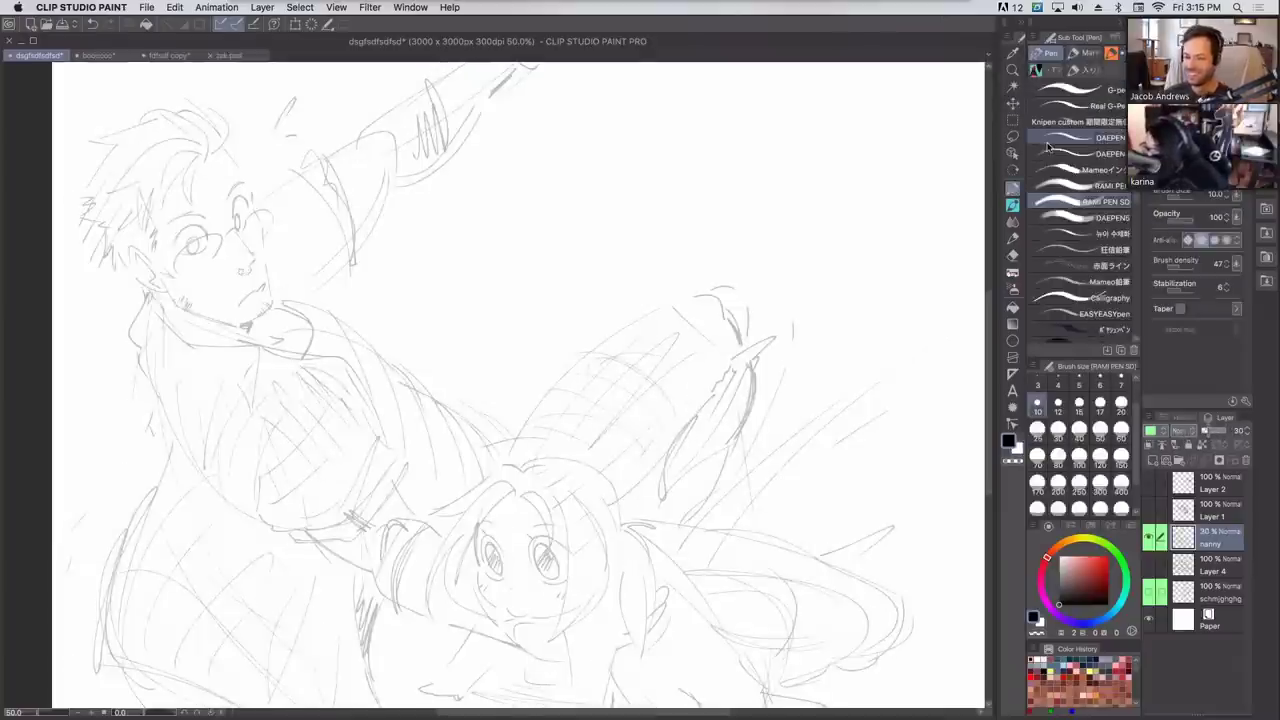
{"action": "left_click", "coordinate": [1098, 105]}
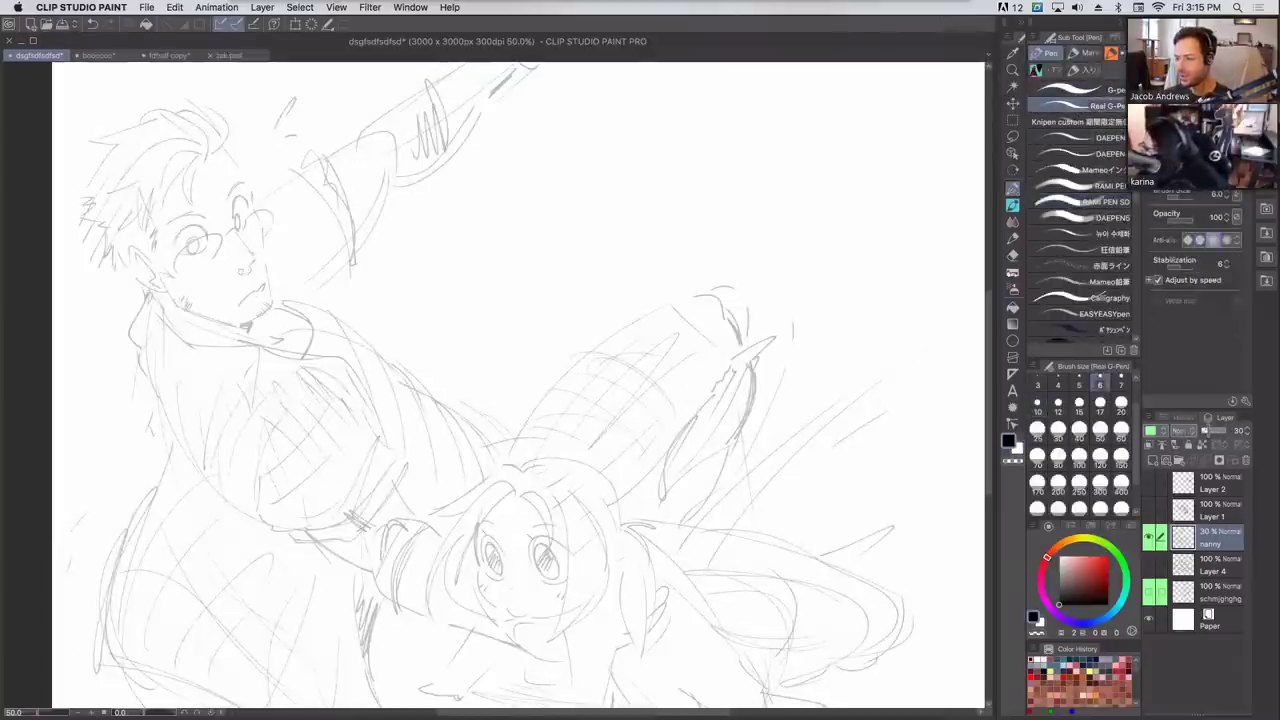
Flip the canvas view horizontally and rotate it about -21 degrees, framing the man's head at 100% zoom.
{"action": "key", "text": "super+plus"}
{"action": "key", "text": "super+plus"}
{"action": "left_click_drag", "start_coordinate": [646, 494], "coordinate": [638, 416]}
{"action": "left_click_drag", "start_coordinate": [855, 705], "coordinate": [867, 594]}
{"action": "left_click_drag", "start_coordinate": [677, 240], "coordinate": [800, 560]}
{"action": "left_click_drag", "start_coordinate": [660, 265], "coordinate": [827, 421]}
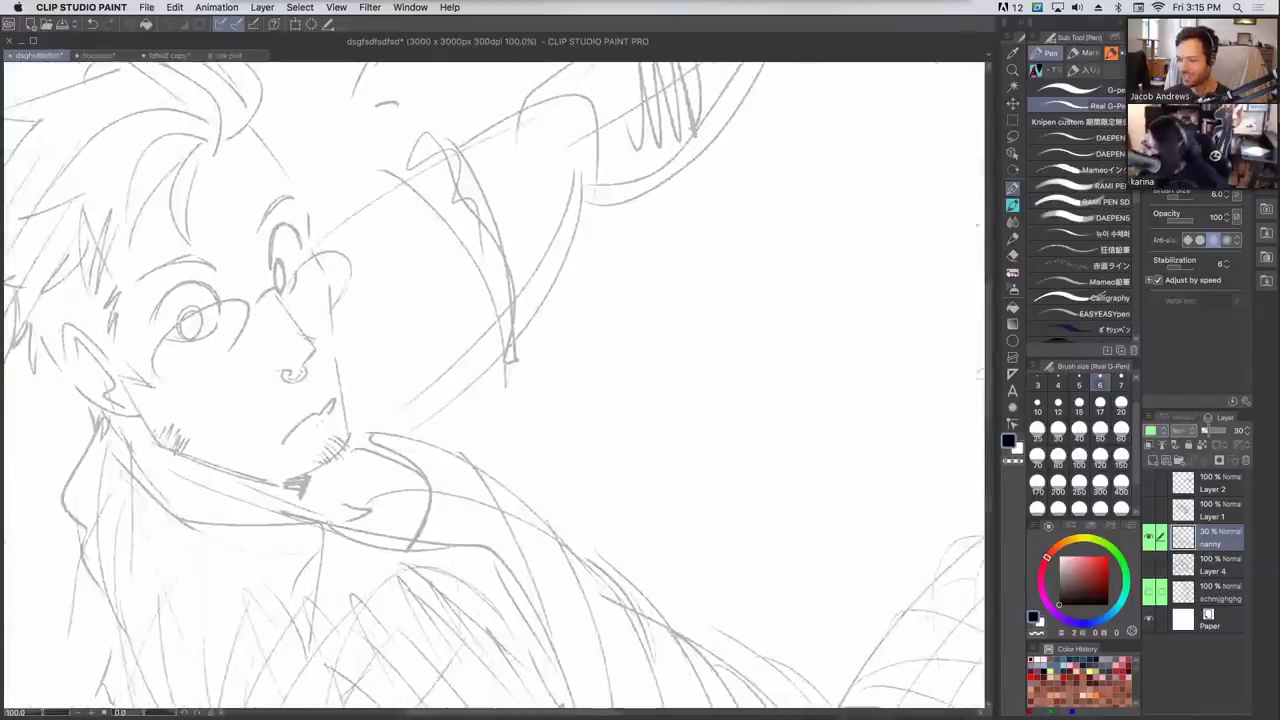
{"action": "key", "text": "h"}
{"action": "key", "text": "super+minus"}
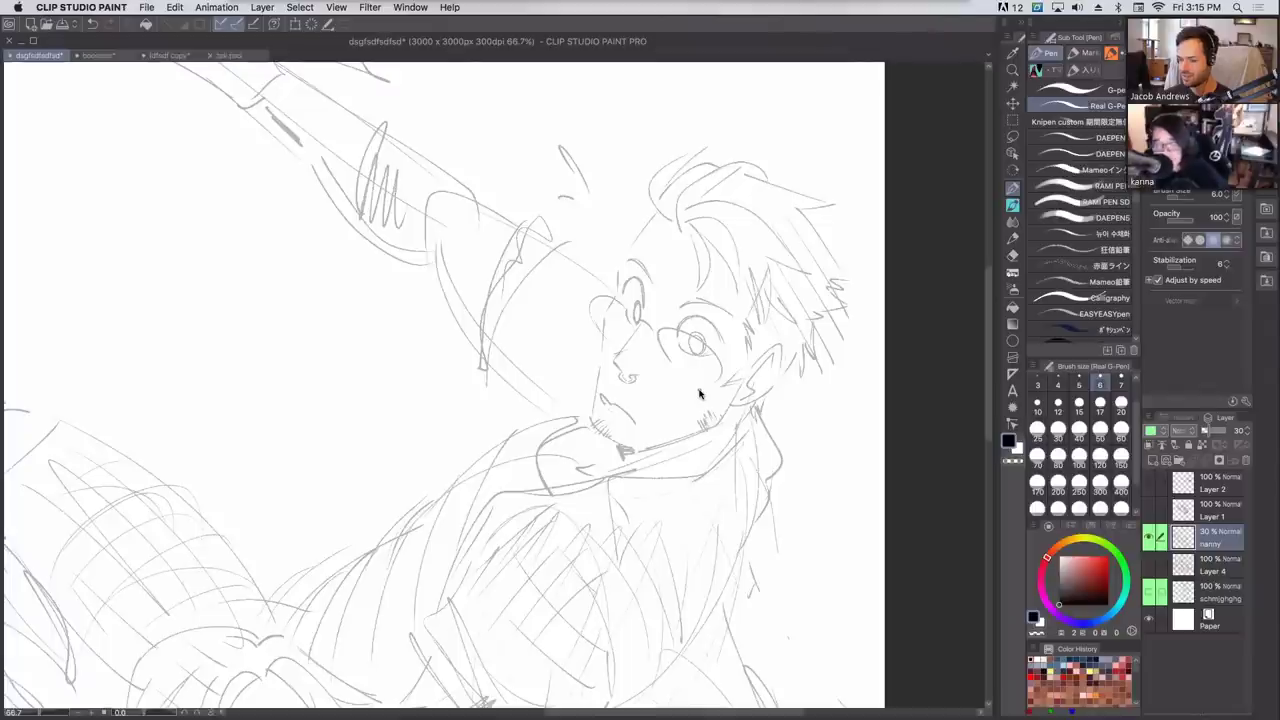
{"action": "scroll", "coordinate": [801, 316], "scroll_direction": "down", "scroll_amount": 3}
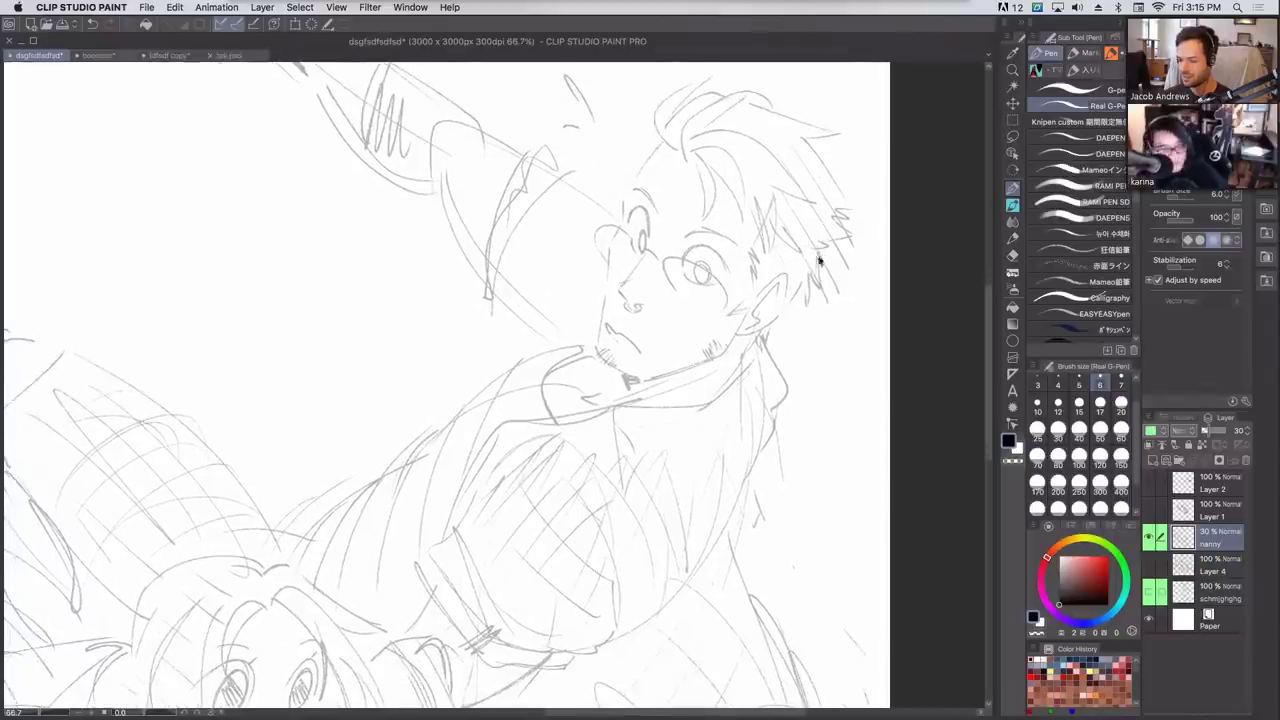
{"action": "key", "text": "space"}
{"action": "left_click_drag", "start_coordinate": [810, 224], "coordinate": [744, 396]}
{"action": "scroll", "coordinate": [722, 332], "scroll_direction": "up", "scroll_amount": 4}
{"action": "key", "text": "super+plus"}
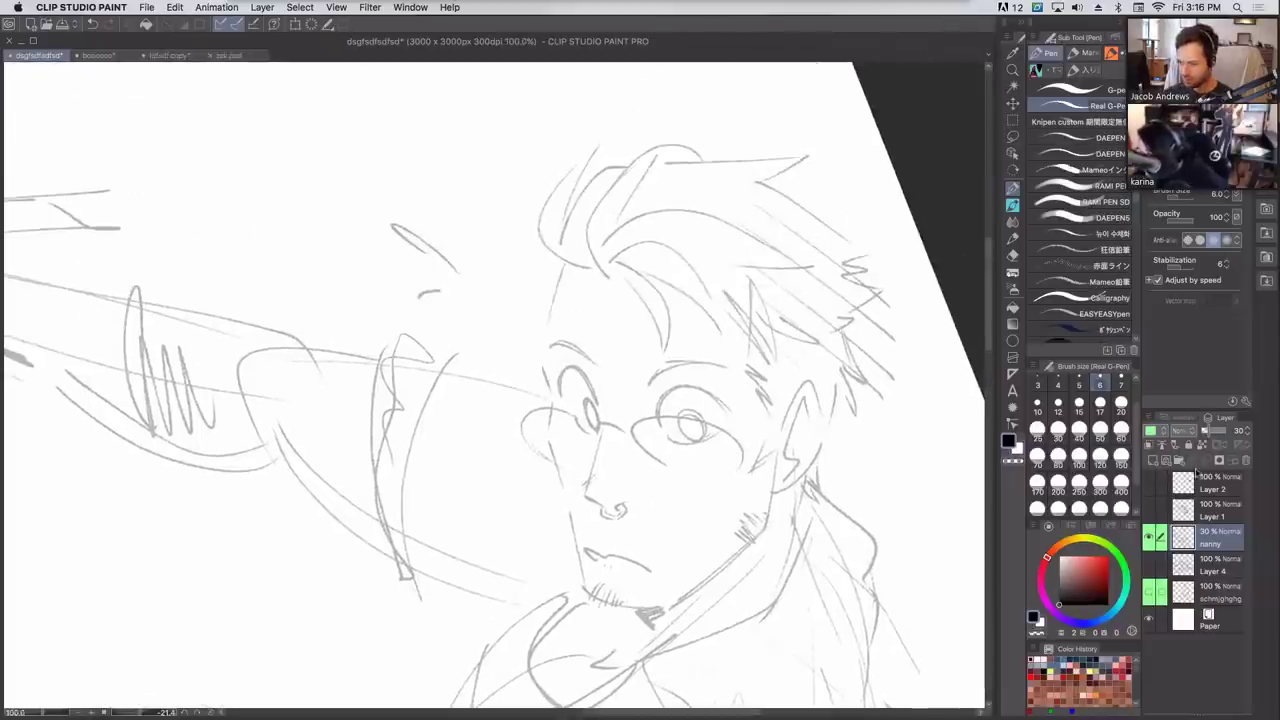
Lower the nanny sketch layer's opacity to 16% and add a new layer directly above it.
{"action": "left_click_drag", "start_coordinate": [1209, 434], "coordinate": [1205, 432]}
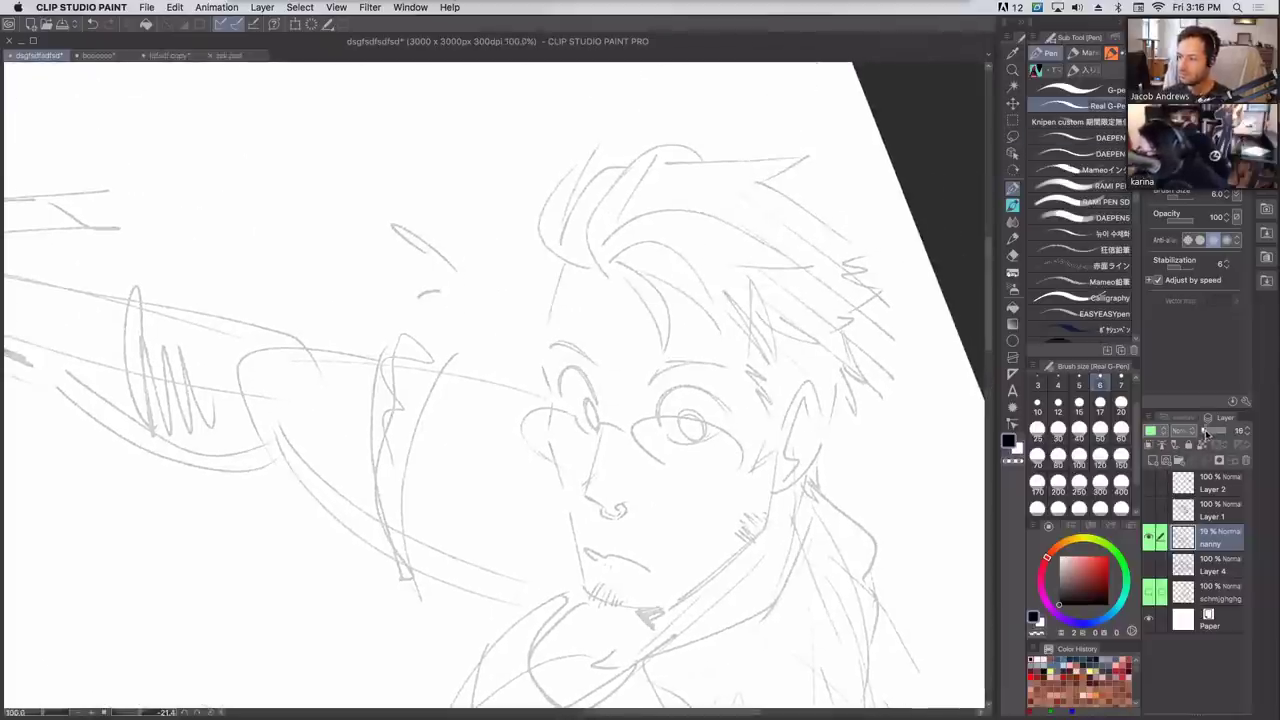
{"action": "left_click", "coordinate": [1153, 461]}
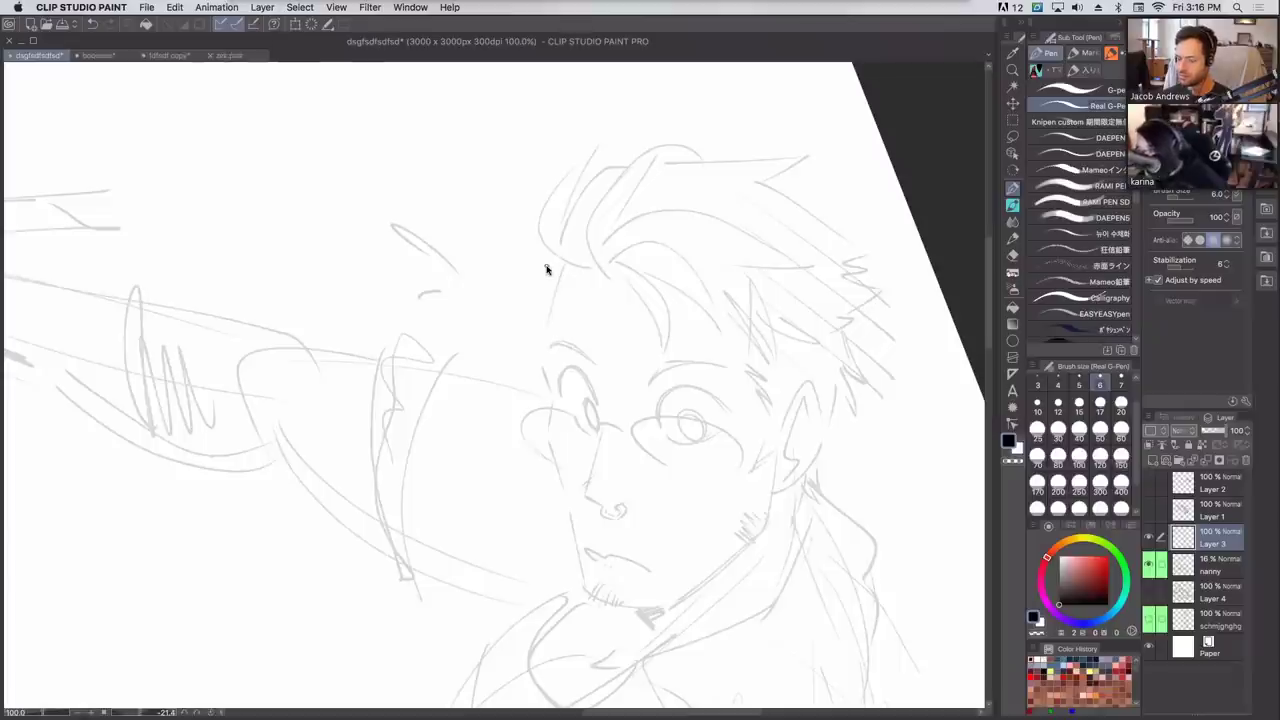
Ink the glasses-wearing man's forehead, brow and eye-socket contour over the faded sketch, undoing unsatisfactory strokes.
{"action": "left_click_drag", "start_coordinate": [572, 252], "coordinate": [546, 342]}
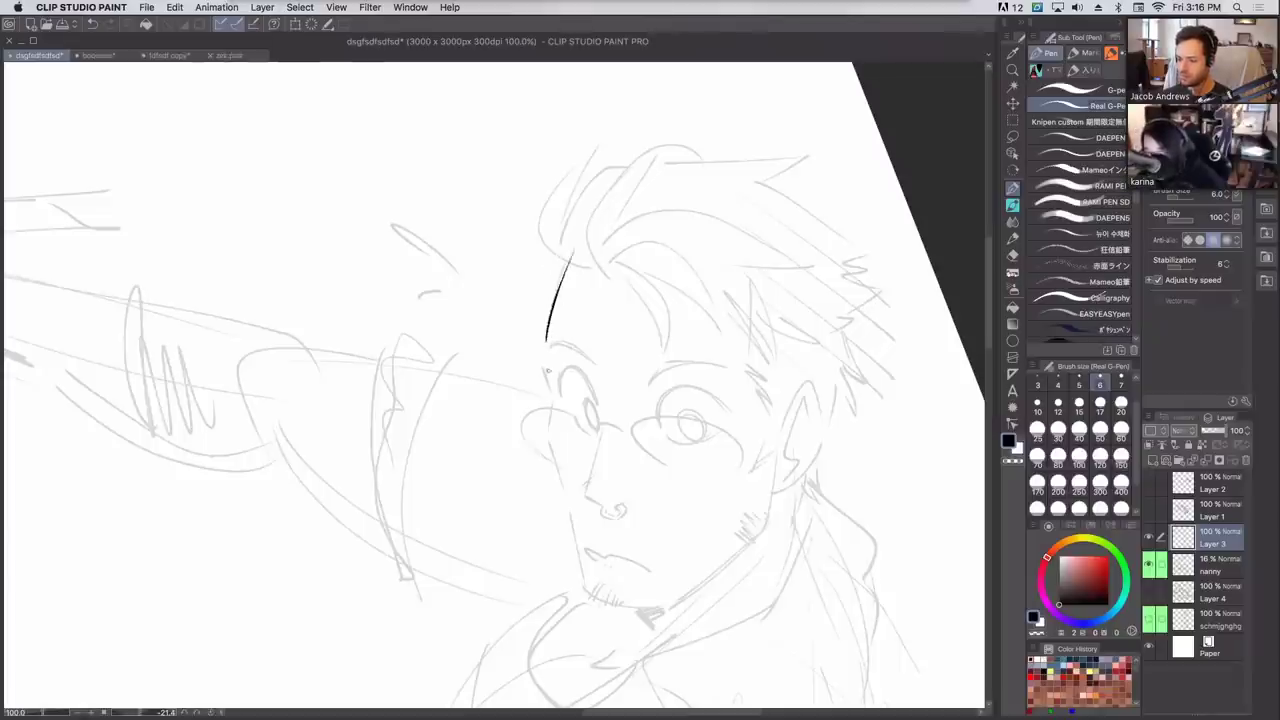
{"action": "left_click_drag", "start_coordinate": [549, 386], "coordinate": [549, 440]}
{"action": "key", "text": "super+z"}
{"action": "key", "text": "super+z"}
{"action": "mouse_move", "coordinate": [552, 383]}
{"action": "left_mouse_down"}
{"action": "mouse_move", "coordinate": [548, 438]}
{"action": "mouse_move", "coordinate": [578, 550]}
{"action": "left_mouse_up"}
{"action": "key", "text": "ctrl+z"}
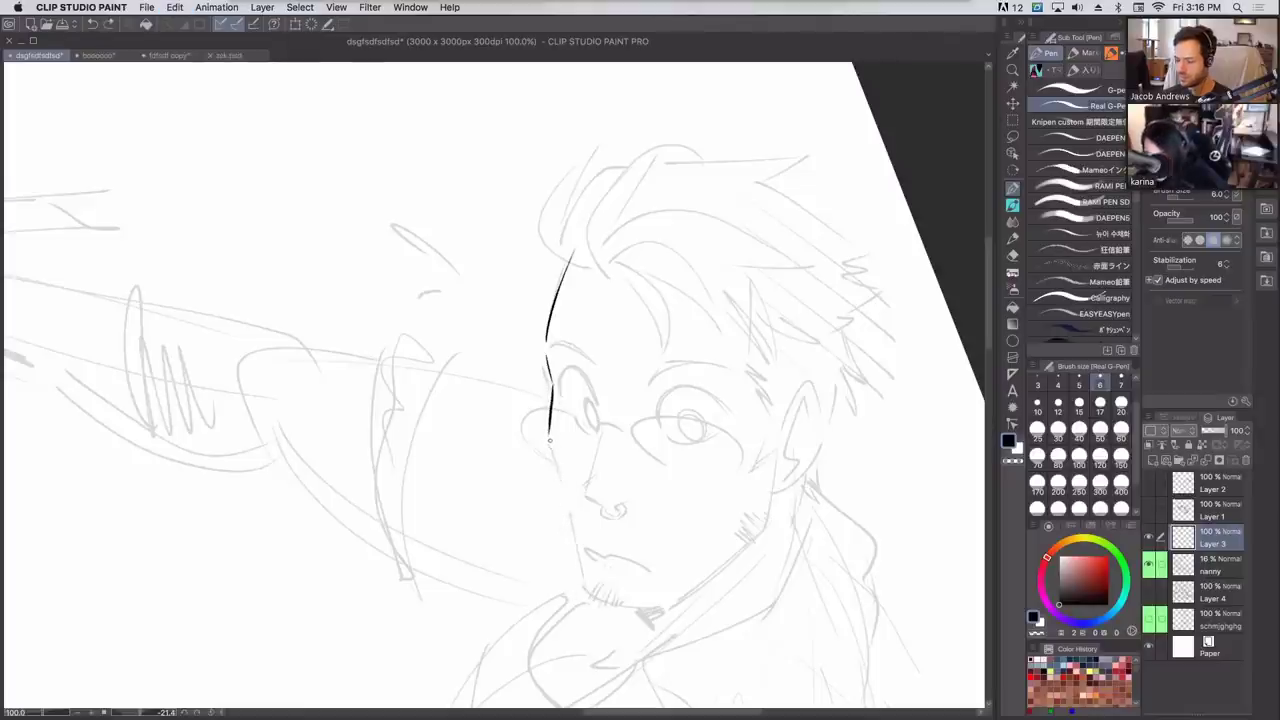
Reset the canvas rotation, hide Layer 3 and the nanny layer, show the profile-man sketch, and flip the view at 33.3% zoom.
{"action": "key", "text": "super+@"}
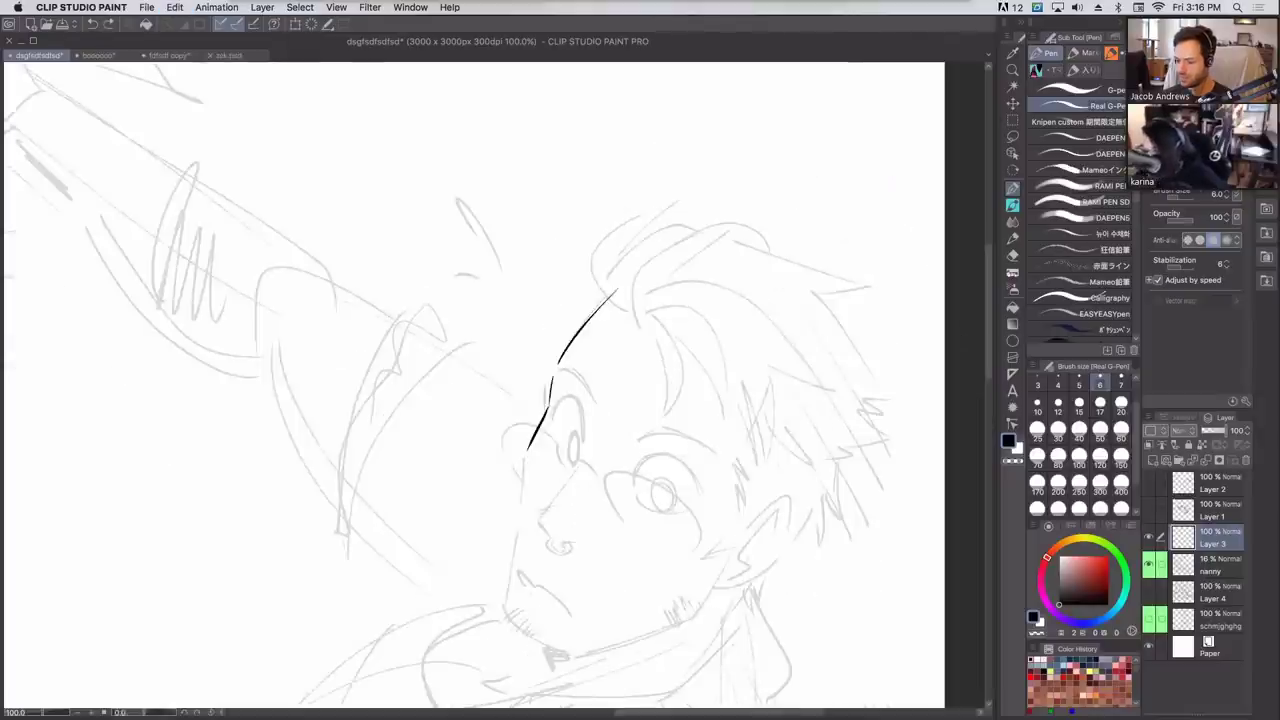
{"action": "left_click", "coordinate": [1148, 538]}
{"action": "left_click", "coordinate": [1149, 564]}
{"action": "key", "text": "super+-"}
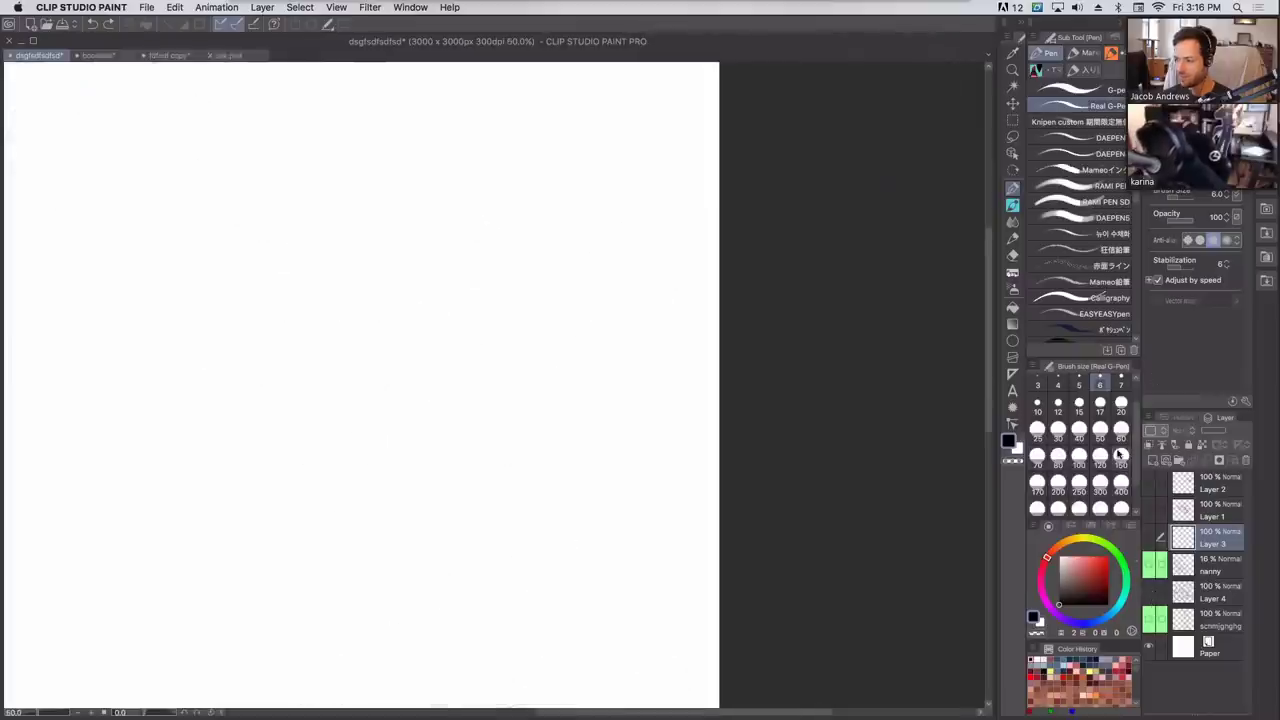
{"action": "left_click", "coordinate": [1148, 619]}
{"action": "left_click_drag", "start_coordinate": [622, 409], "coordinate": [843, 240]}
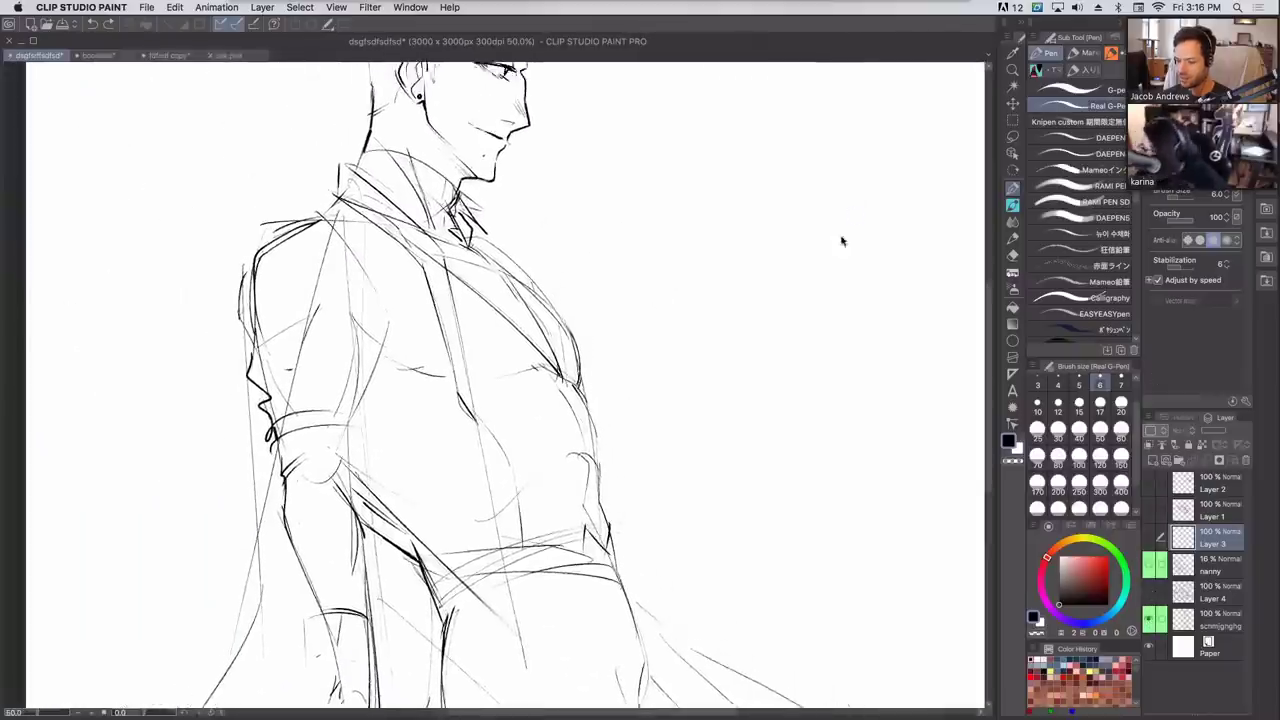
{"action": "key", "text": "h"}
{"action": "left_click_drag", "start_coordinate": [755, 376], "coordinate": [894, 171]}
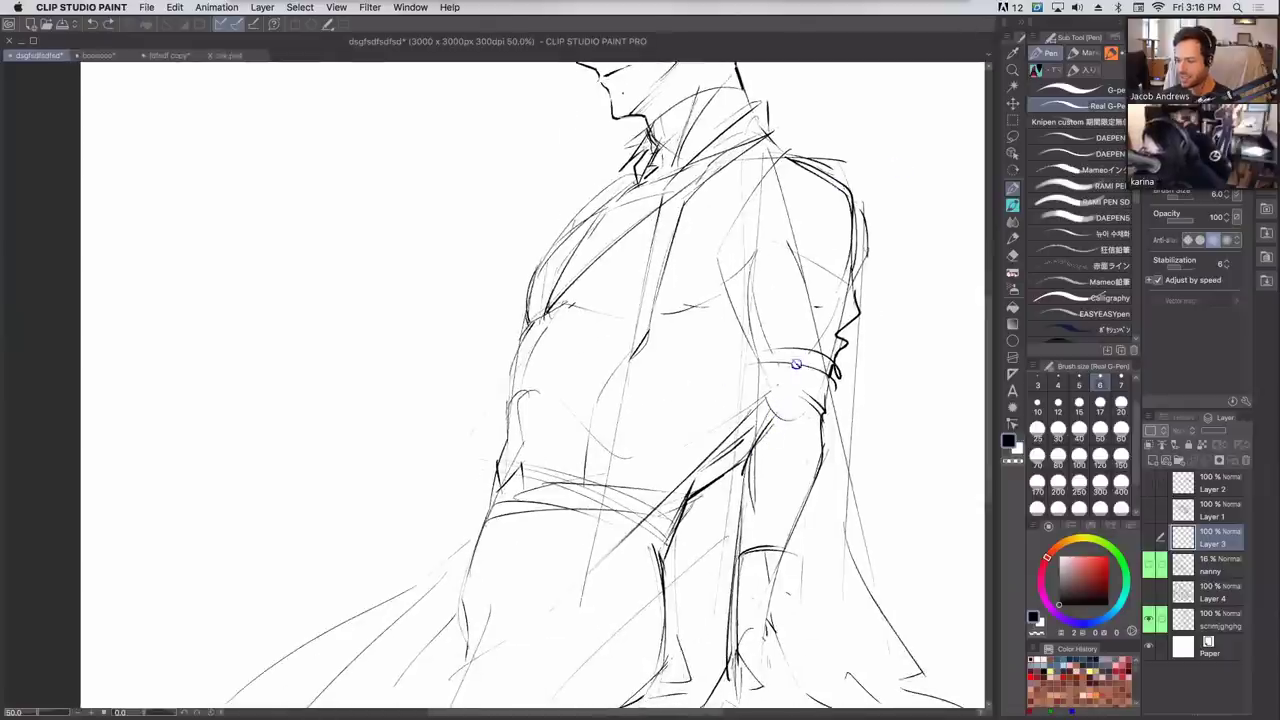
{"action": "key", "text": "super+minus"}
{"action": "left_click_drag", "start_coordinate": [888, 291], "coordinate": [867, 383]}
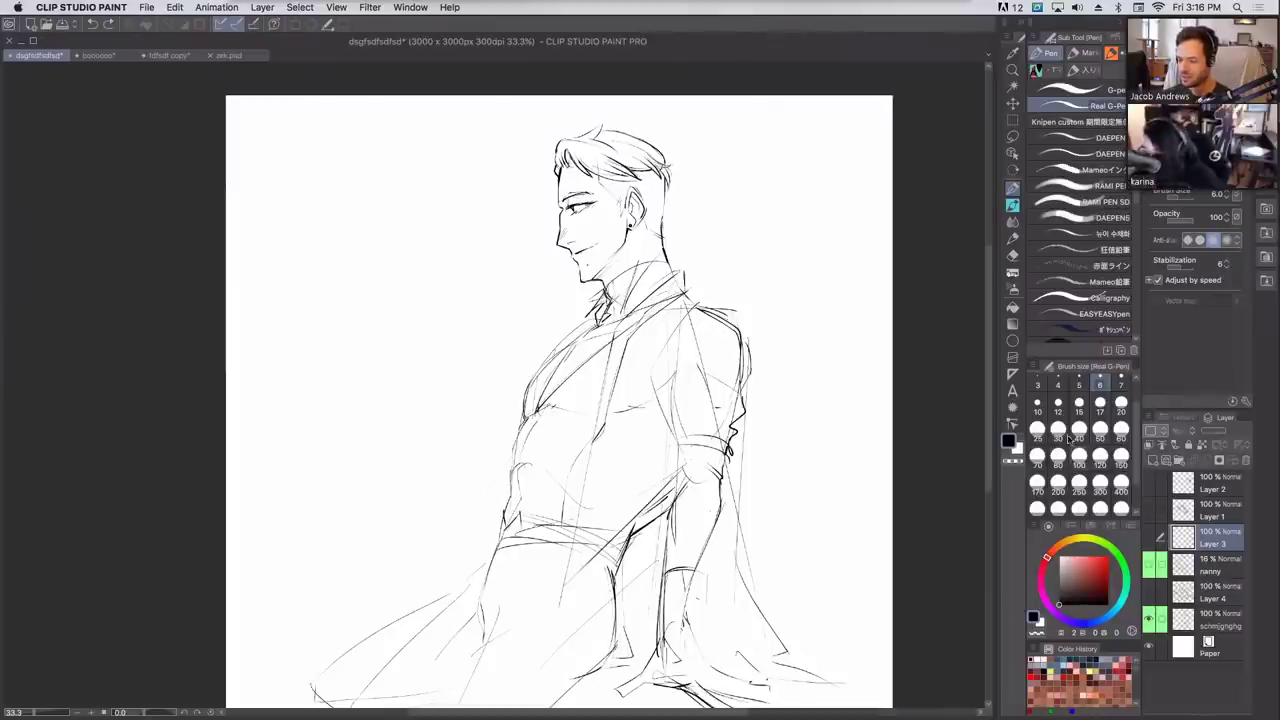
Set the profile-man sketch layer to 27% opacity, add a new layer above it, and choose the Mameo ink pen.
{"action": "left_click", "coordinate": [1208, 618]}
{"action": "left_click", "coordinate": [1207, 431]}
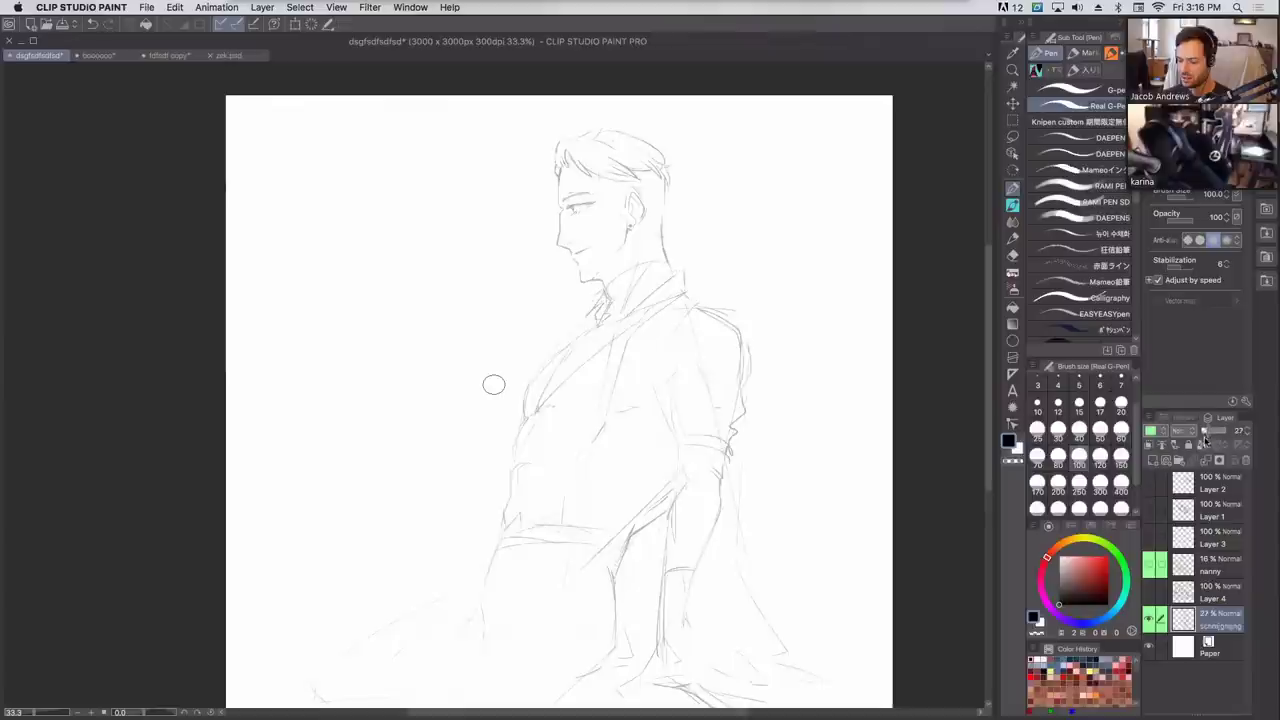
{"action": "left_click", "coordinate": [1153, 461]}
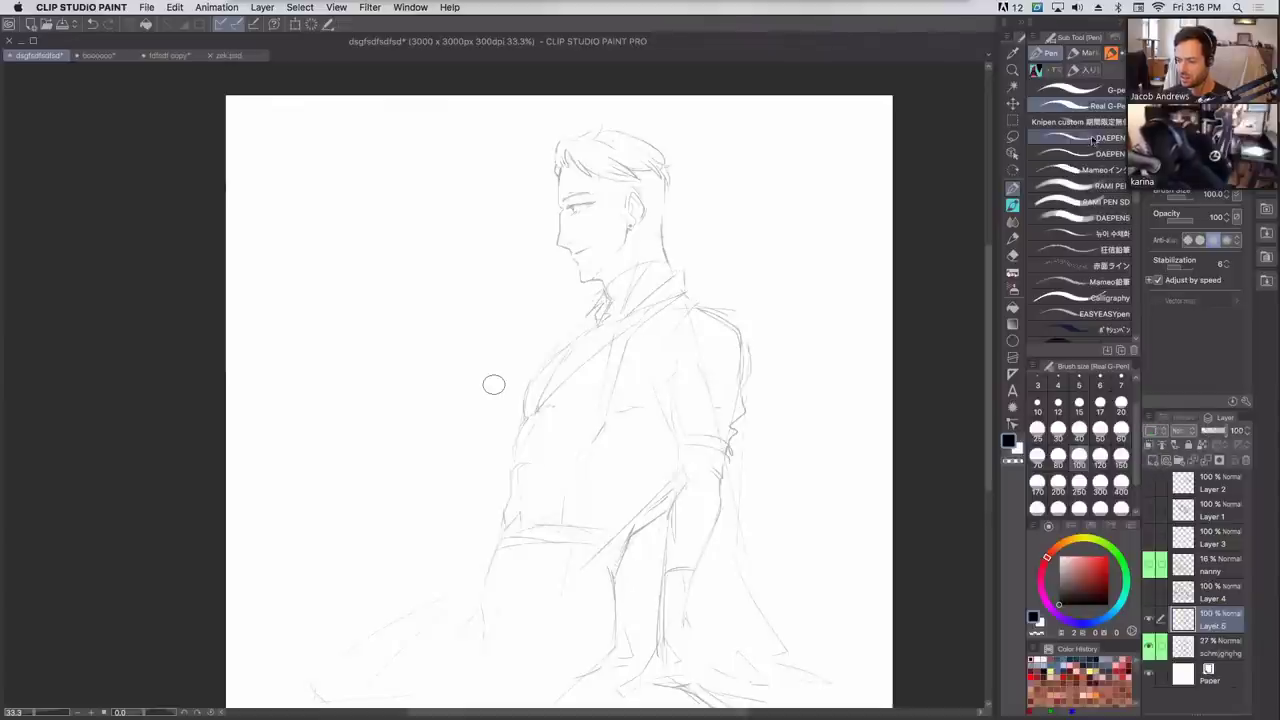
{"action": "left_click", "coordinate": [1080, 169]}
{"action": "key", "text": "super+plus"}
{"action": "key", "text": "super+plus"}
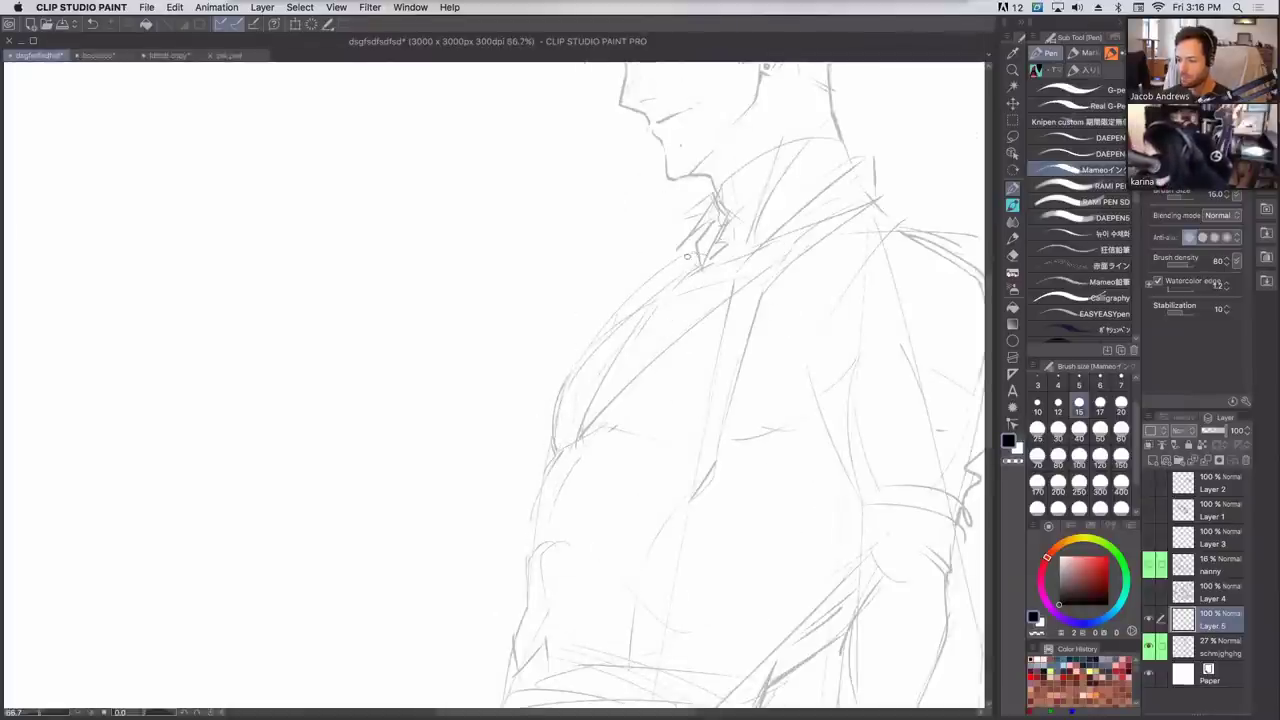
Ink the man's front outline from the chest down past the waist, ending in the vest's pointed hem.
{"action": "left_click_drag", "start_coordinate": [534, 547], "coordinate": [546, 451]}
{"action": "key", "text": "super+z"}
{"action": "mouse_move", "coordinate": [534, 545]}
{"action": "left_mouse_down"}
{"action": "mouse_move", "coordinate": [552, 371]}
{"action": "mouse_move", "coordinate": [551, 420]}
{"action": "mouse_move", "coordinate": [629, 307]}
{"action": "left_mouse_up"}
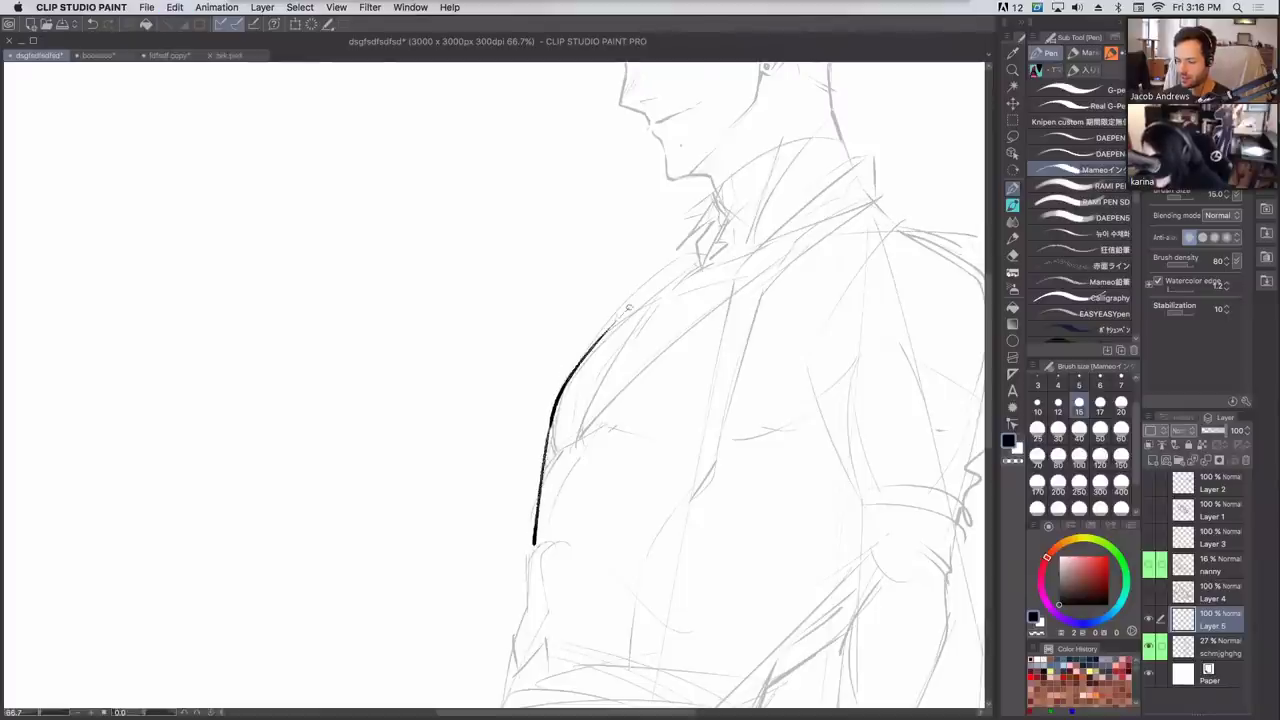
{"action": "mouse_move", "coordinate": [535, 543]}
{"action": "left_mouse_down"}
{"action": "mouse_move", "coordinate": [530, 565]}
{"action": "mouse_move", "coordinate": [540, 410]}
{"action": "mouse_move", "coordinate": [503, 544]}
{"action": "mouse_move", "coordinate": [520, 516]}
{"action": "mouse_move", "coordinate": [525, 548]}
{"action": "mouse_move", "coordinate": [716, 473]}
{"action": "left_mouse_up"}
{"action": "left_click_drag", "start_coordinate": [785, 308], "coordinate": [737, 620]}
{"action": "left_click_drag", "start_coordinate": [801, 414], "coordinate": [848, 118]}
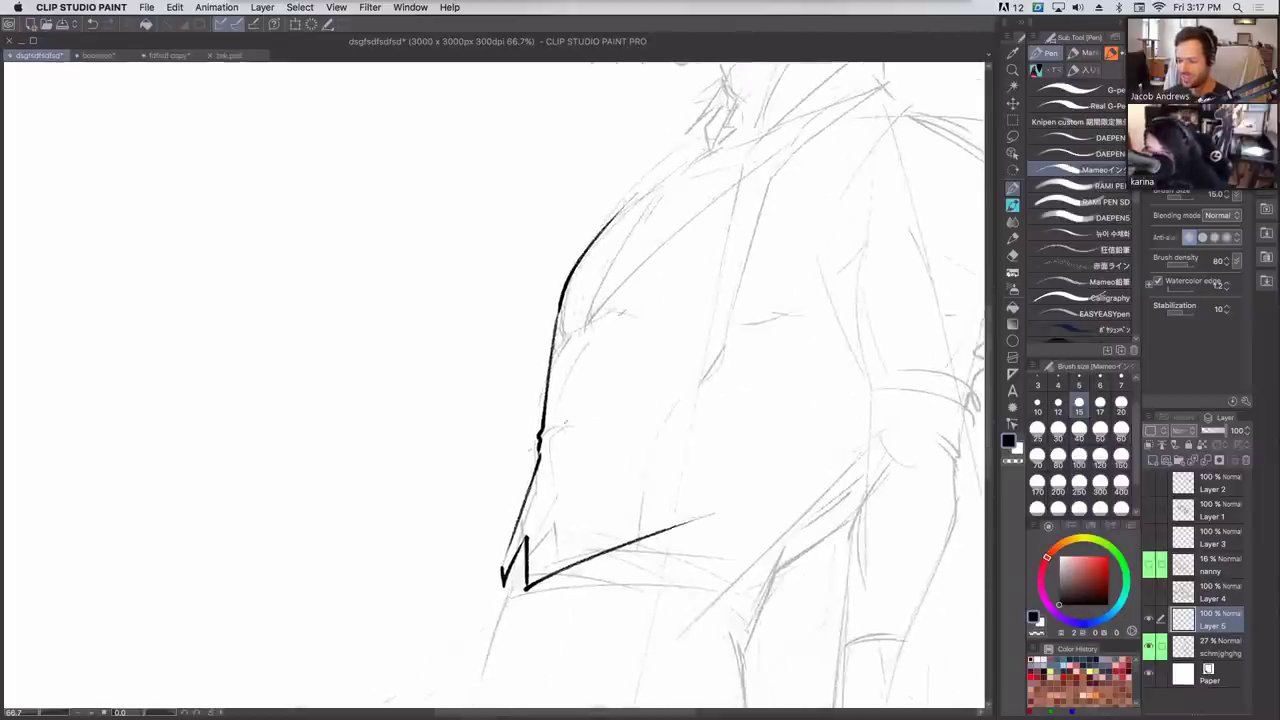
Ink short crease lines at the chest and waist, the jacket's long front edge, and its lapel line up to the neck.
{"action": "left_click_drag", "start_coordinate": [541, 340], "coordinate": [592, 328]}
{"action": "mouse_move", "coordinate": [530, 450]}
{"action": "left_mouse_down"}
{"action": "mouse_move", "coordinate": [584, 466]}
{"action": "mouse_move", "coordinate": [595, 456]}
{"action": "mouse_move", "coordinate": [574, 466]}
{"action": "left_mouse_up"}
{"action": "key", "text": "super+z"}
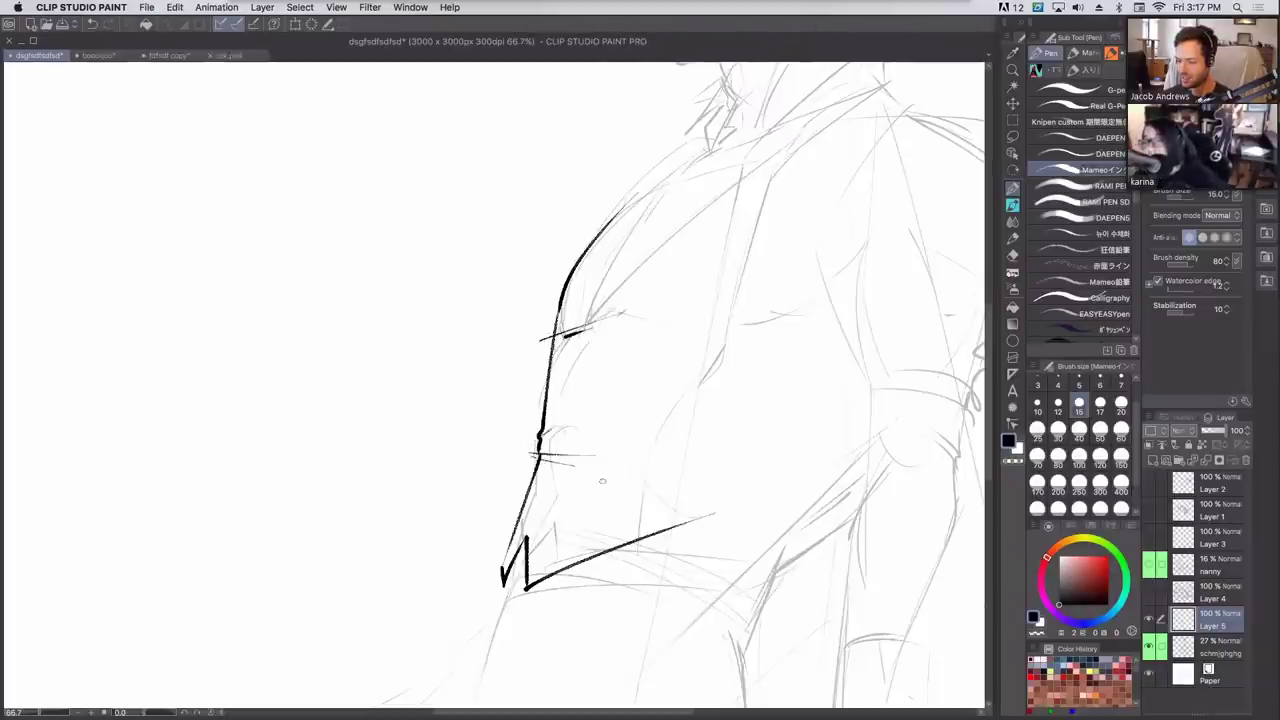
{"action": "left_click_drag", "start_coordinate": [823, 401], "coordinate": [700, 234]}
{"action": "left_click_drag", "start_coordinate": [734, 343], "coordinate": [742, 498]}
{"action": "left_click_drag", "start_coordinate": [752, 78], "coordinate": [555, 665]}
{"action": "key", "text": "ctrl+z"}
{"action": "mouse_move", "coordinate": [772, 68]}
{"action": "left_mouse_down"}
{"action": "mouse_move", "coordinate": [680, 120]}
{"action": "mouse_move", "coordinate": [640, 168]}
{"action": "mouse_move", "coordinate": [611, 255]}
{"action": "mouse_move", "coordinate": [562, 625]}
{"action": "left_mouse_up"}
{"action": "left_click_drag", "start_coordinate": [630, 192], "coordinate": [790, 62]}
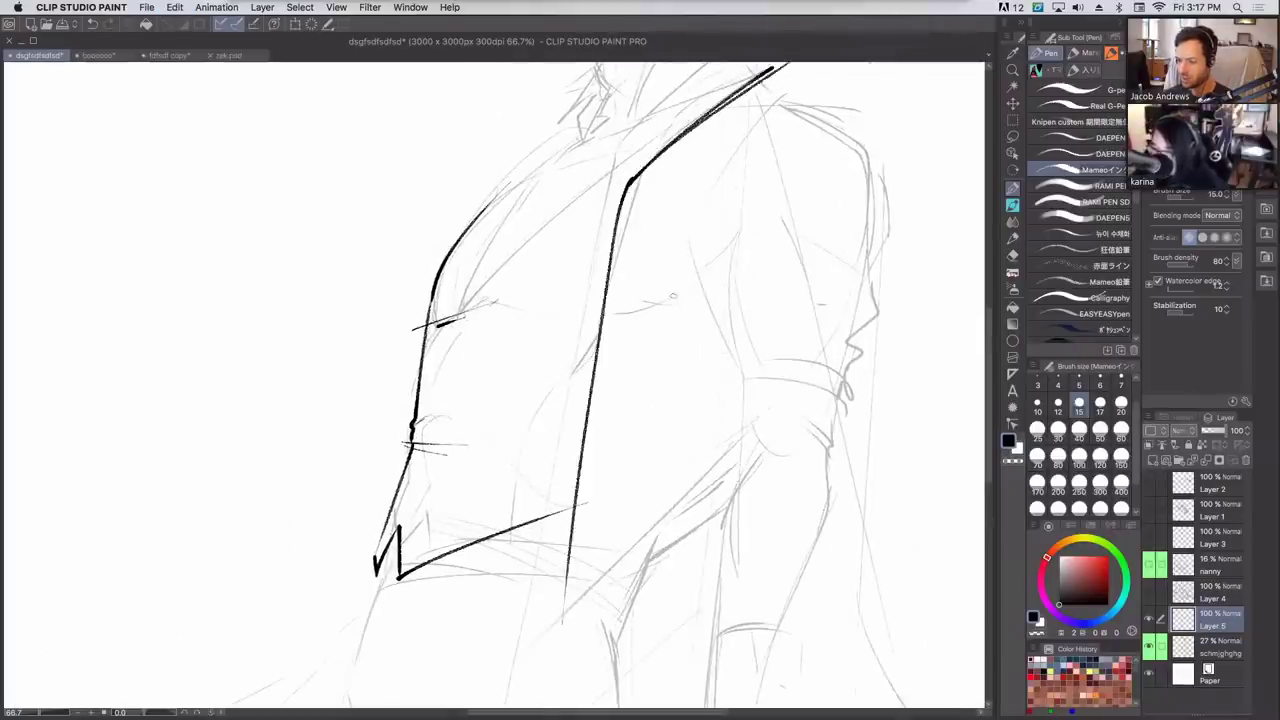
Try a shallow slanted hem for the jacket's front panel, undoing it together with the long front edge.
{"action": "left_click_drag", "start_coordinate": [560, 614], "coordinate": [748, 542]}
{"action": "key", "text": "ctrl+z"}
{"action": "left_click_drag", "start_coordinate": [558, 625], "coordinate": [755, 538]}
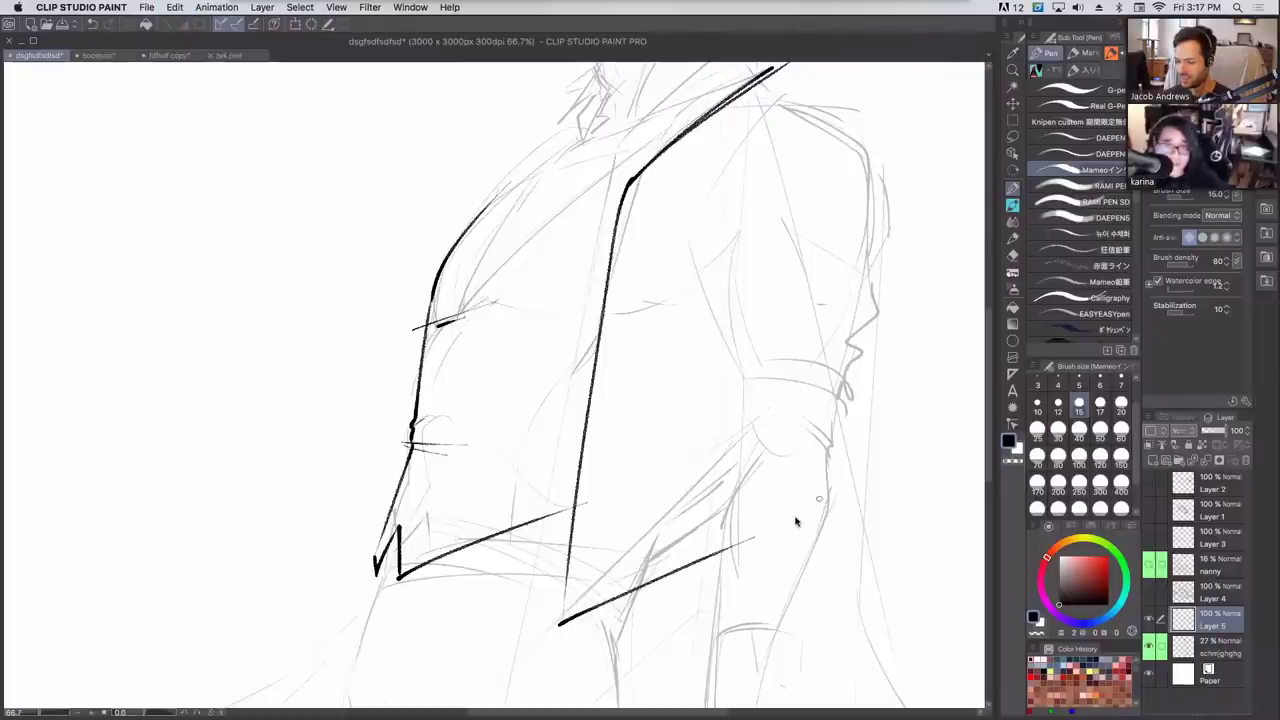
{"action": "left_click_drag", "start_coordinate": [674, 340], "coordinate": [711, 266]}
{"action": "key", "text": "ctrl+z"}
{"action": "left_click_drag", "start_coordinate": [598, 528], "coordinate": [760, 460]}
{"action": "left_click_drag", "start_coordinate": [753, 316], "coordinate": [770, 229]}
{"action": "key", "text": "super+z"}
{"action": "left_click_drag", "start_coordinate": [616, 442], "coordinate": [786, 370]}
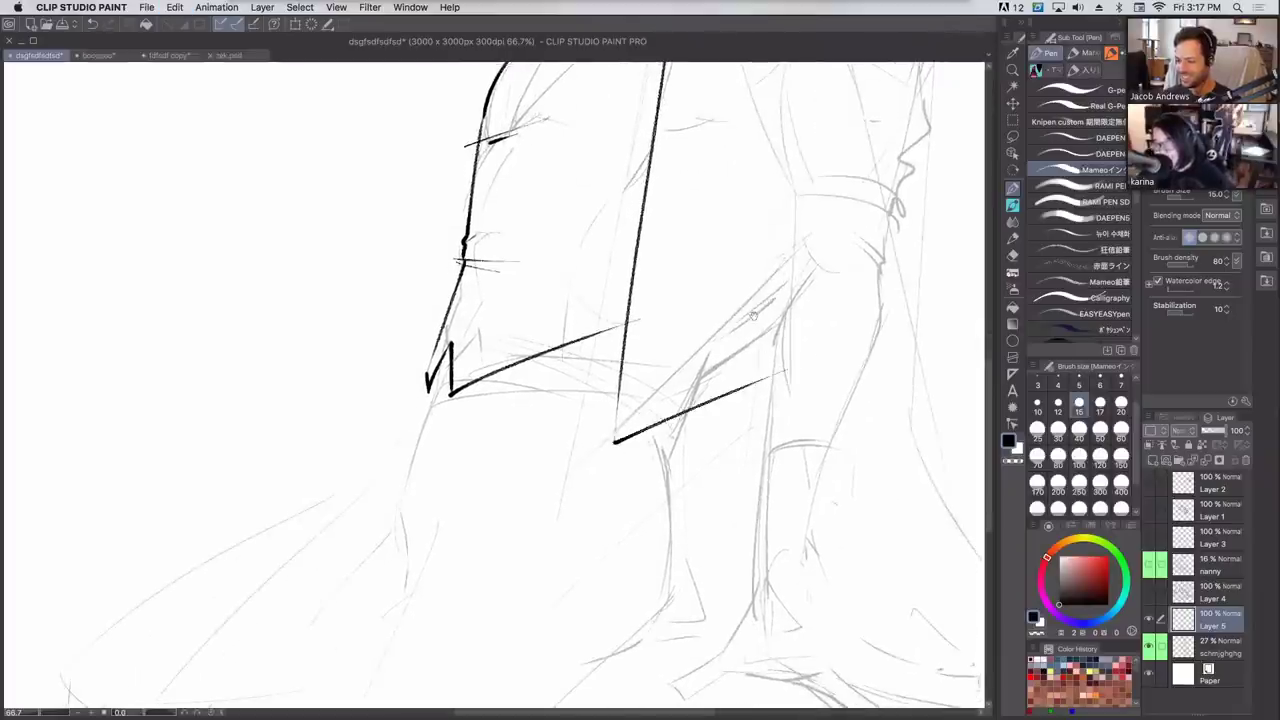
{"action": "left_click_drag", "start_coordinate": [737, 280], "coordinate": [711, 409]}
{"action": "key", "text": "ctrl+z"}
{"action": "key", "text": "ctrl+z"}
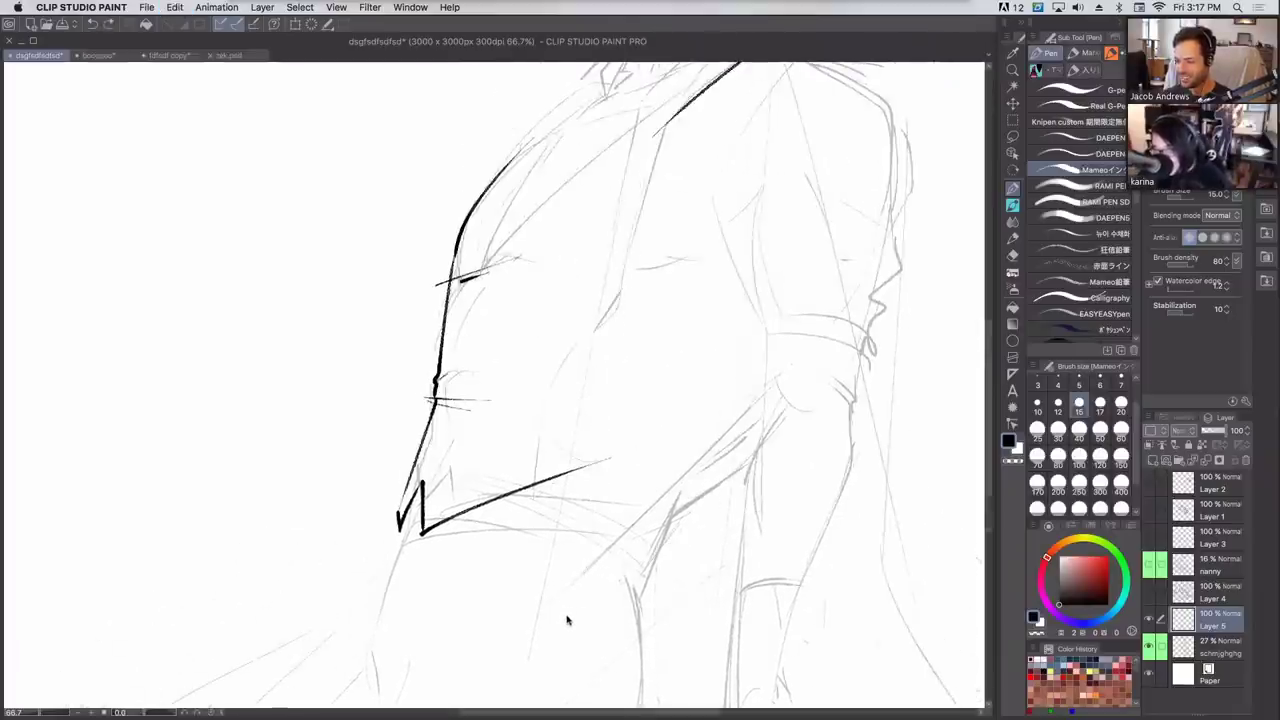
Ink the jacket panel's steep diagonal hem up to the elbow and its straight front edge from the pointed corner.
{"action": "left_click_drag", "start_coordinate": [537, 619], "coordinate": [796, 350]}
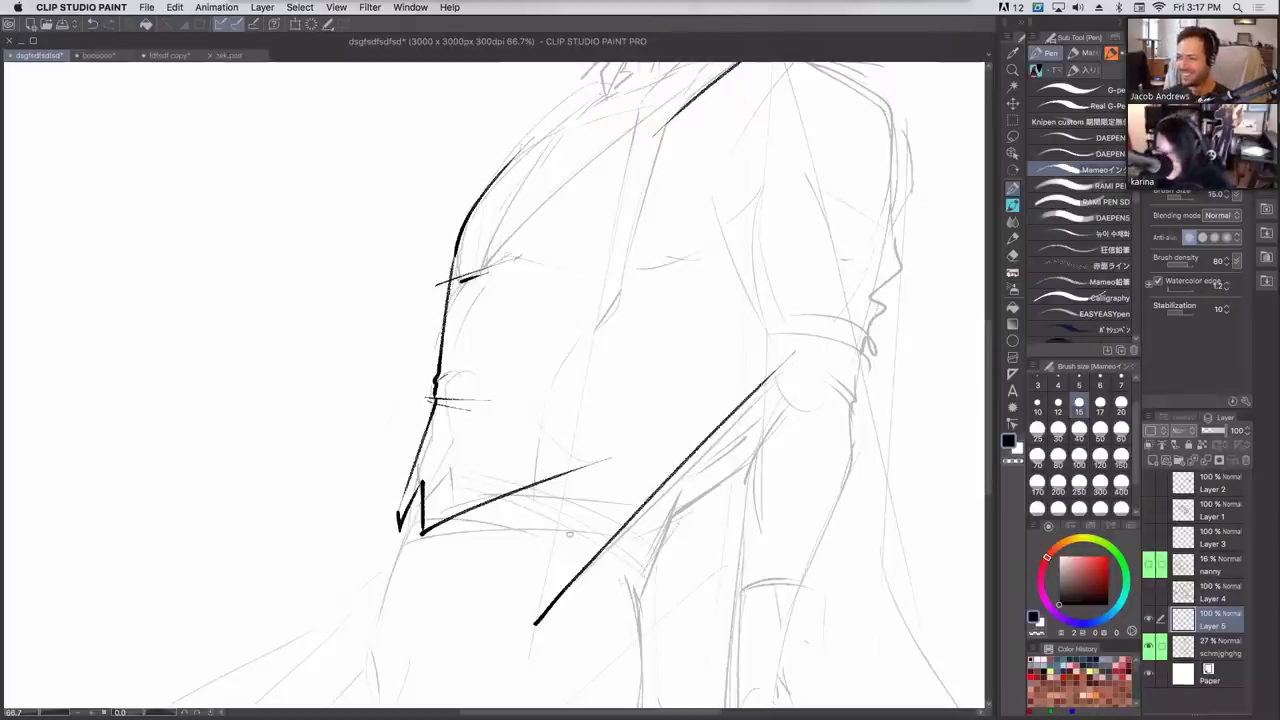
{"action": "left_click_drag", "start_coordinate": [535, 625], "coordinate": [655, 115]}
{"action": "key", "text": "ctrl+z"}
{"action": "key", "text": "ctrl+z"}
{"action": "left_click_drag", "start_coordinate": [535, 622], "coordinate": [638, 92]}
{"action": "scroll", "coordinate": [649, 368], "scroll_direction": "up", "scroll_amount": 5}
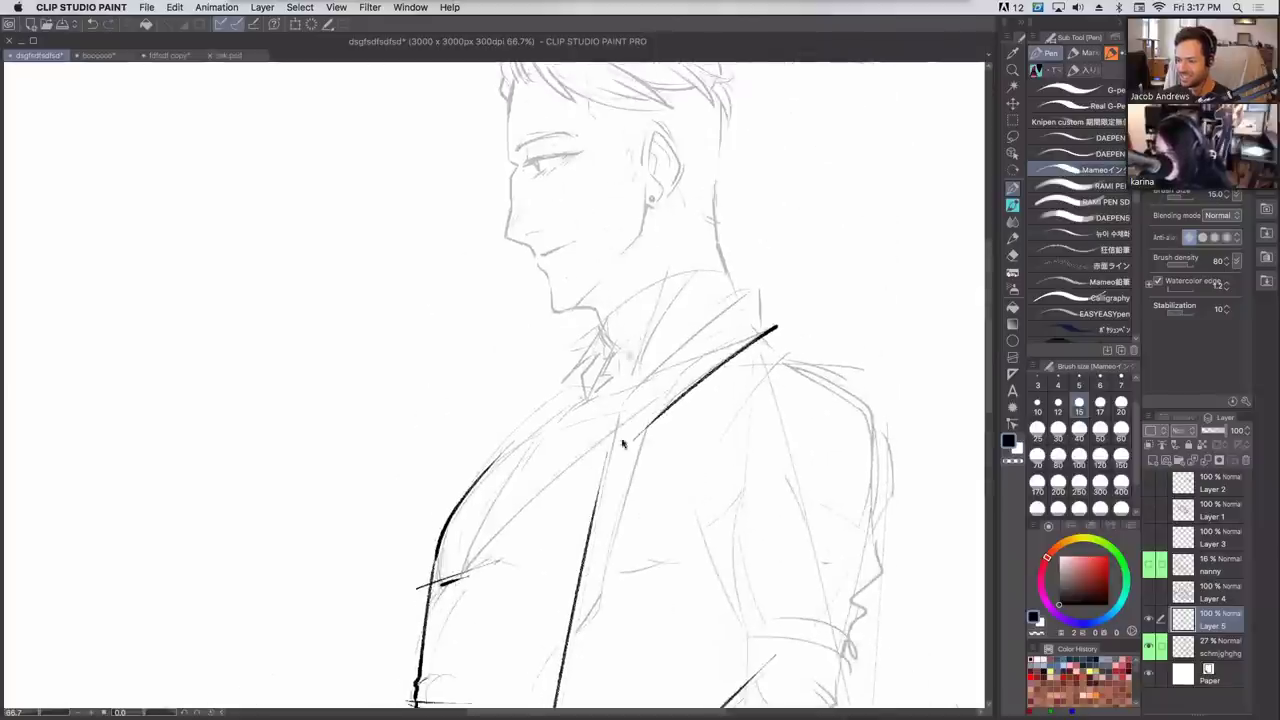
Ink the jacket's pointed collar, the fold at its base and the shoulder line, undoing strokes that miss.
{"action": "mouse_move", "coordinate": [608, 458]}
{"action": "left_mouse_down"}
{"action": "mouse_move", "coordinate": [768, 265]}
{"action": "mouse_move", "coordinate": [772, 330]}
{"action": "mouse_move", "coordinate": [873, 398]}
{"action": "left_mouse_up"}
{"action": "key", "text": "super+z"}
{"action": "left_click_drag", "start_coordinate": [781, 350], "coordinate": [876, 397]}
{"action": "key", "text": "super+z"}
{"action": "left_click_drag", "start_coordinate": [906, 535], "coordinate": [761, 185]}
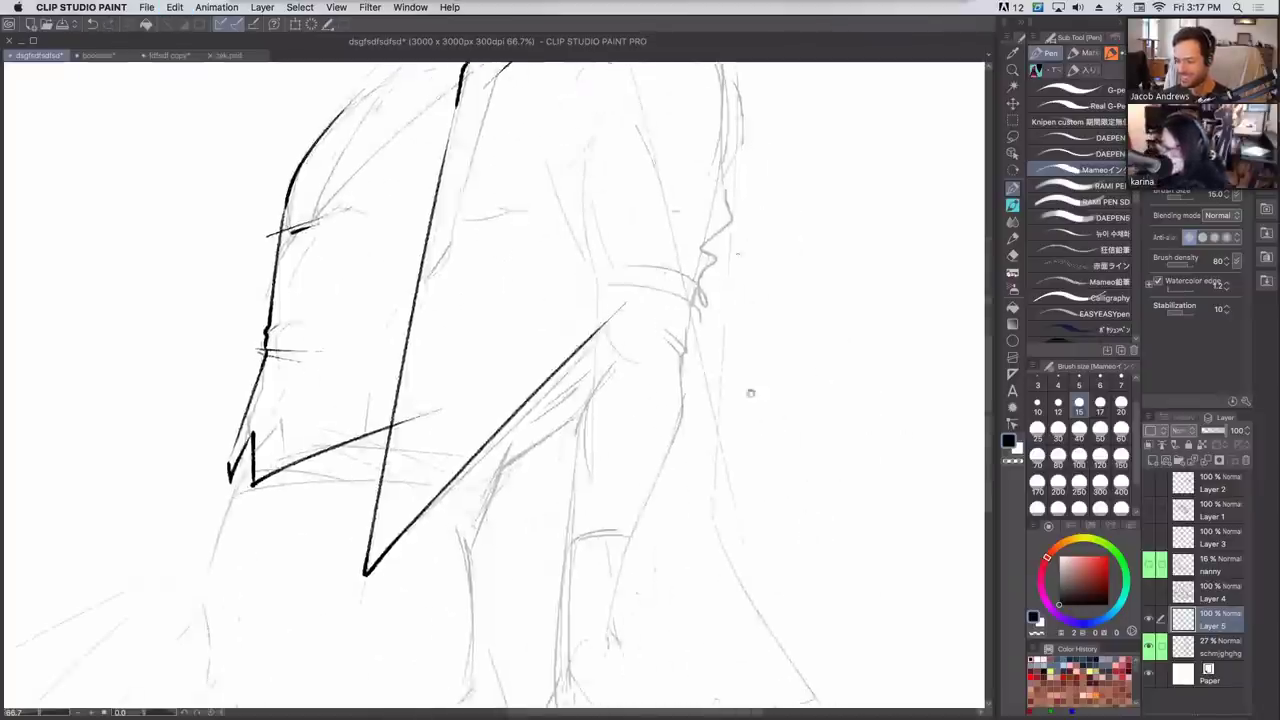
Ink the jacket panel's back edge from the elbow up to the shoulder, with a line running down the upper arm.
{"action": "left_click_drag", "start_coordinate": [711, 240], "coordinate": [731, 446]}
{"action": "left_click_drag", "start_coordinate": [630, 527], "coordinate": [643, 254]}
{"action": "key", "text": "super+z"}
{"action": "left_click_drag", "start_coordinate": [643, 510], "coordinate": [662, 400]}
{"action": "key", "text": "super+z"}
{"action": "mouse_move", "coordinate": [643, 508]}
{"action": "left_mouse_down"}
{"action": "mouse_move", "coordinate": [650, 226]}
{"action": "mouse_move", "coordinate": [686, 358]}
{"action": "left_mouse_up"}
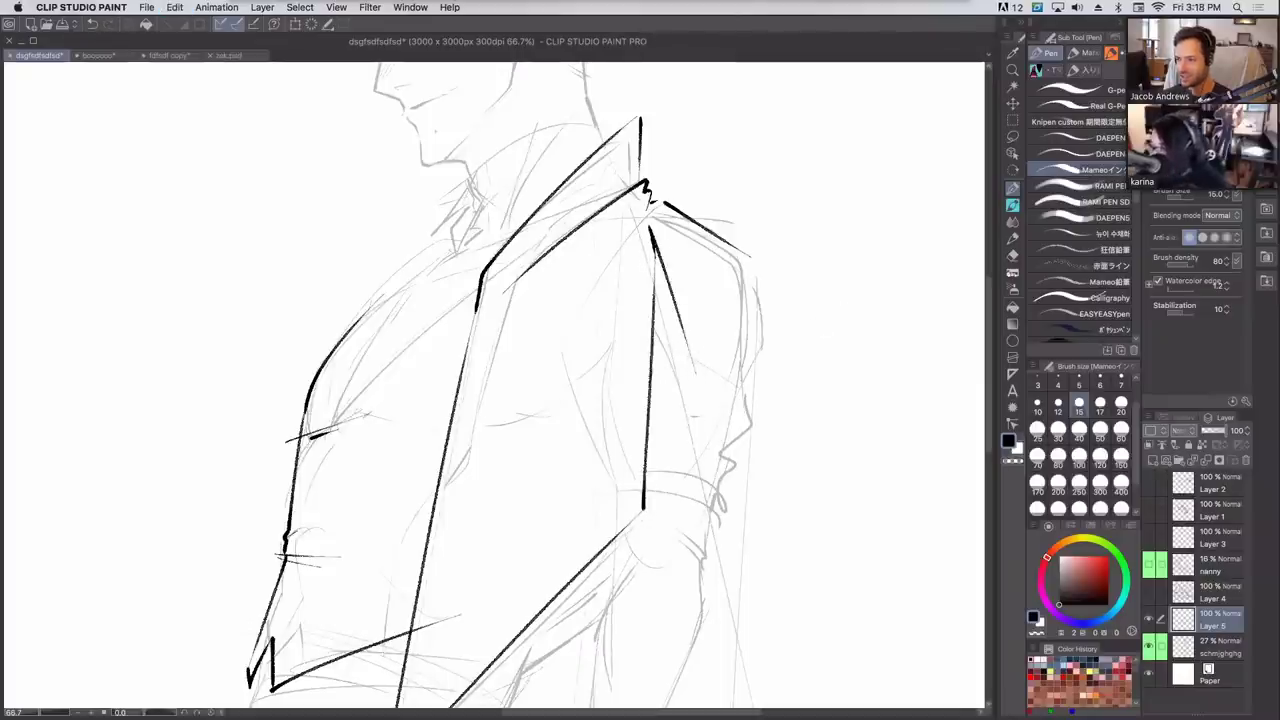
{"action": "key", "text": "super+minus"}
{"action": "mouse_move", "coordinate": [686, 187]}
{"action": "left_mouse_down"}
{"action": "mouse_move", "coordinate": [767, 141]}
{"action": "mouse_move", "coordinate": [780, 170]}
{"action": "left_mouse_up"}
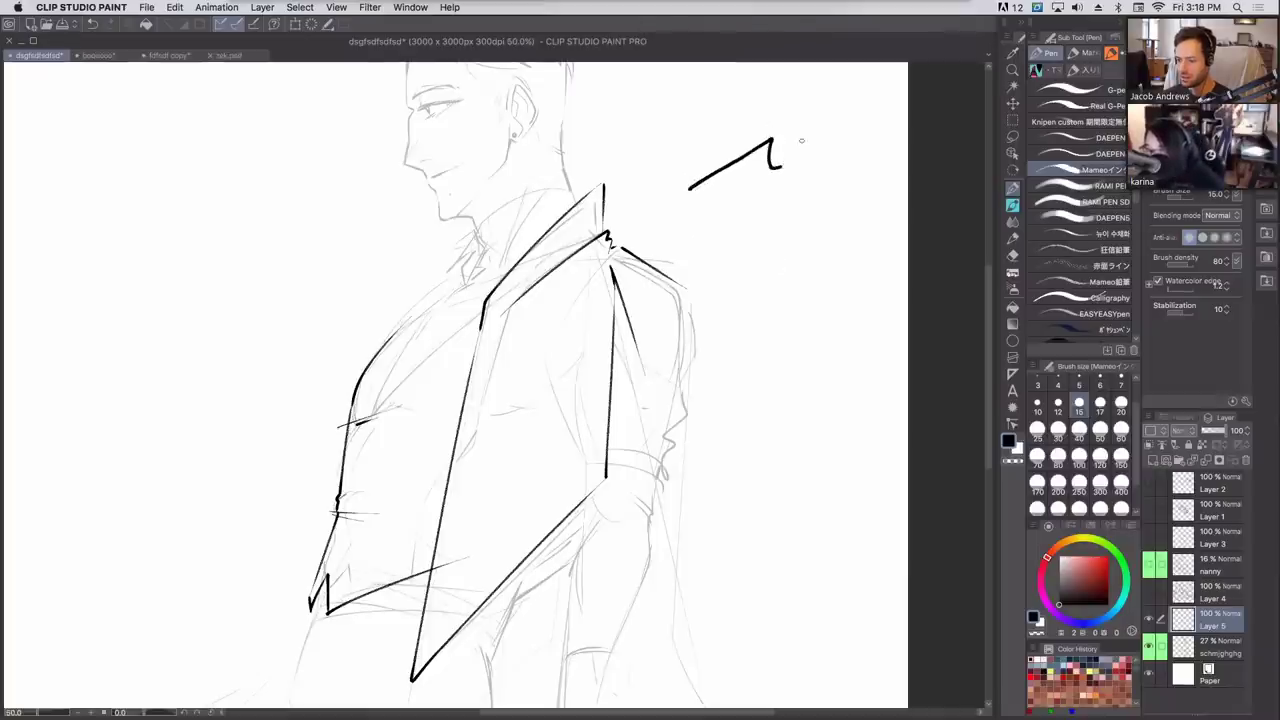
{"action": "key", "text": "super+z"}
{"action": "left_click_drag", "start_coordinate": [695, 207], "coordinate": [785, 153]}
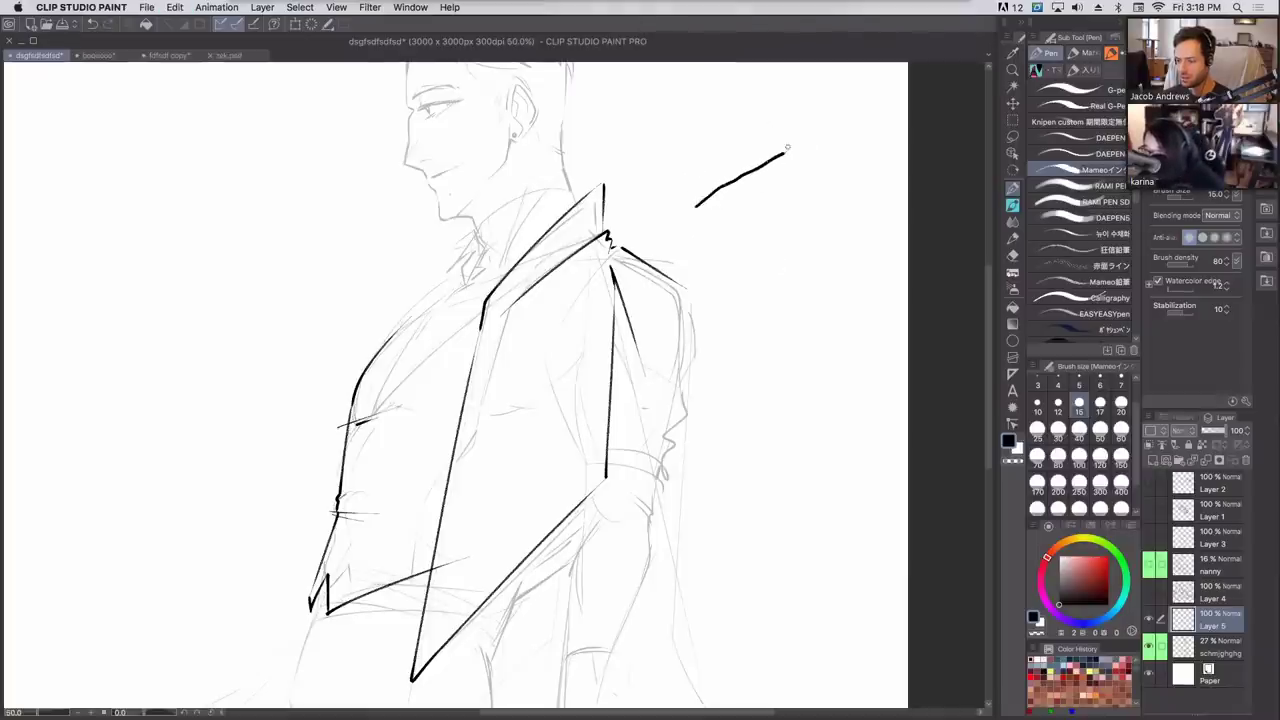
{"action": "key", "text": "super+z"}
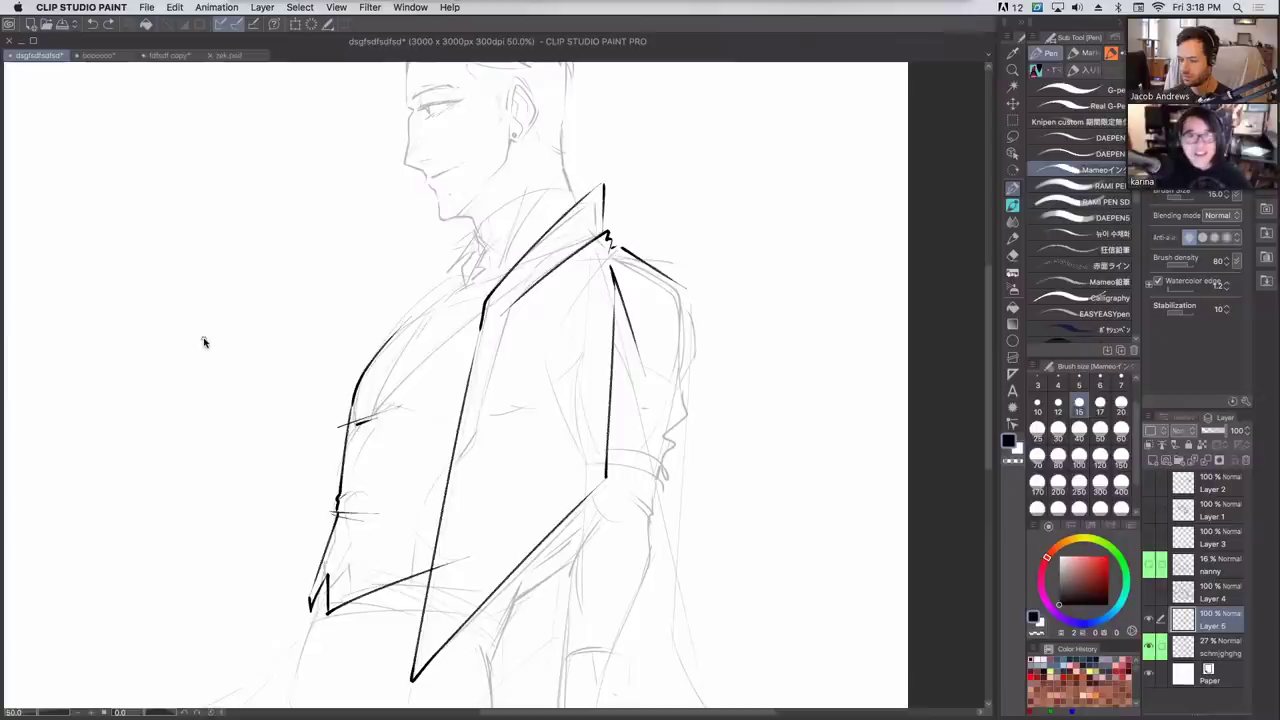
Draw a straight and a curved practice stroke in the blank area before the man's chest, and undo the curved one.
{"action": "left_click_drag", "start_coordinate": [116, 503], "coordinate": [123, 497]}
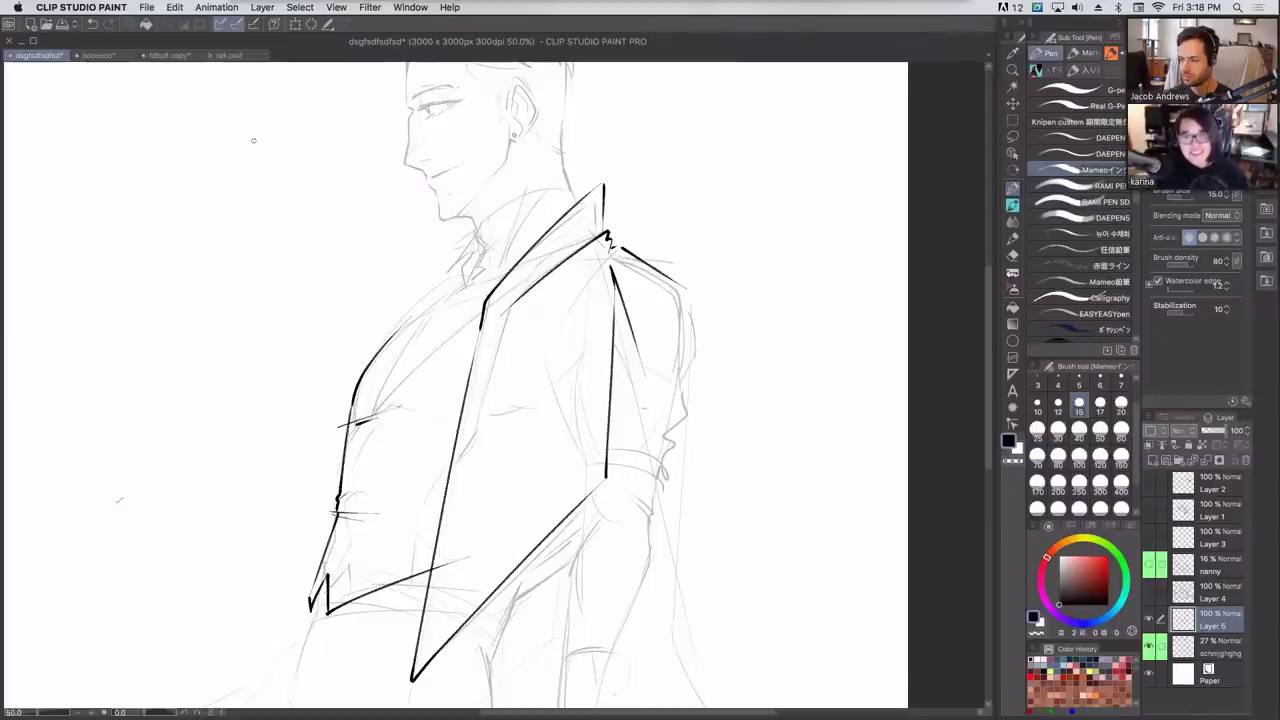
{"action": "left_click_drag", "start_coordinate": [118, 322], "coordinate": [227, 197]}
{"action": "left_click_drag", "start_coordinate": [152, 420], "coordinate": [360, 137]}
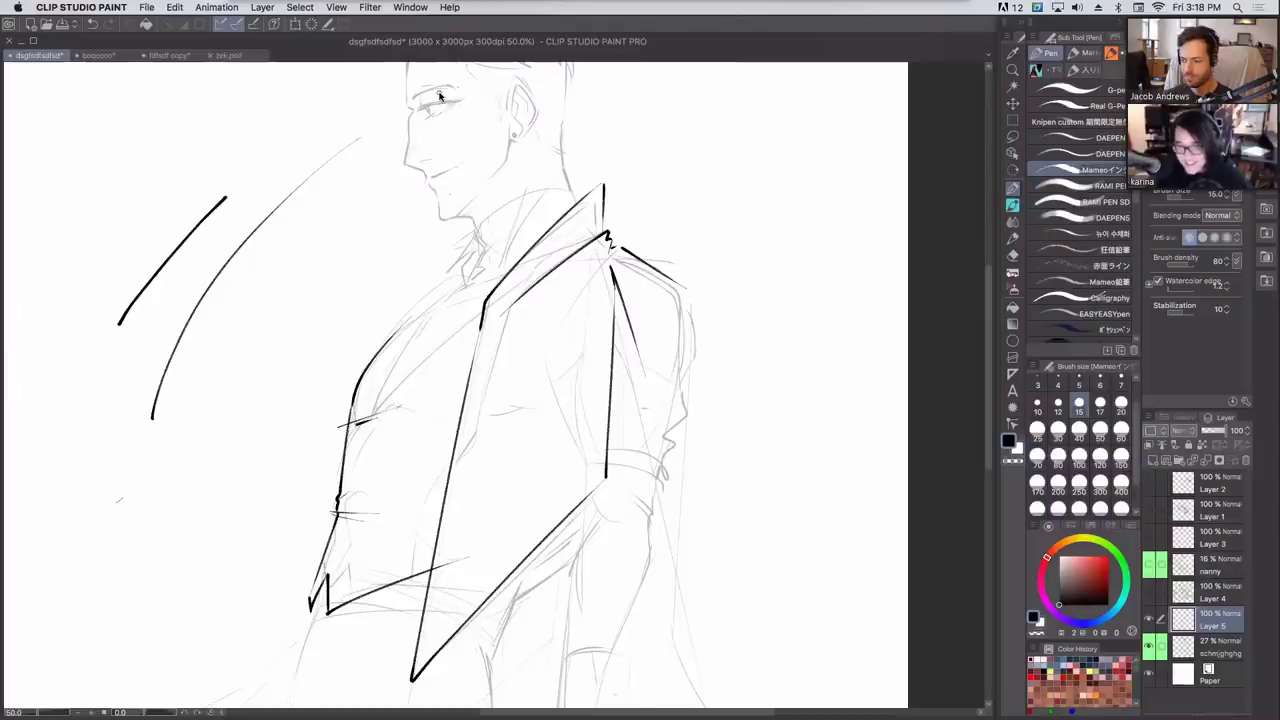
{"action": "key", "text": "super+z"}
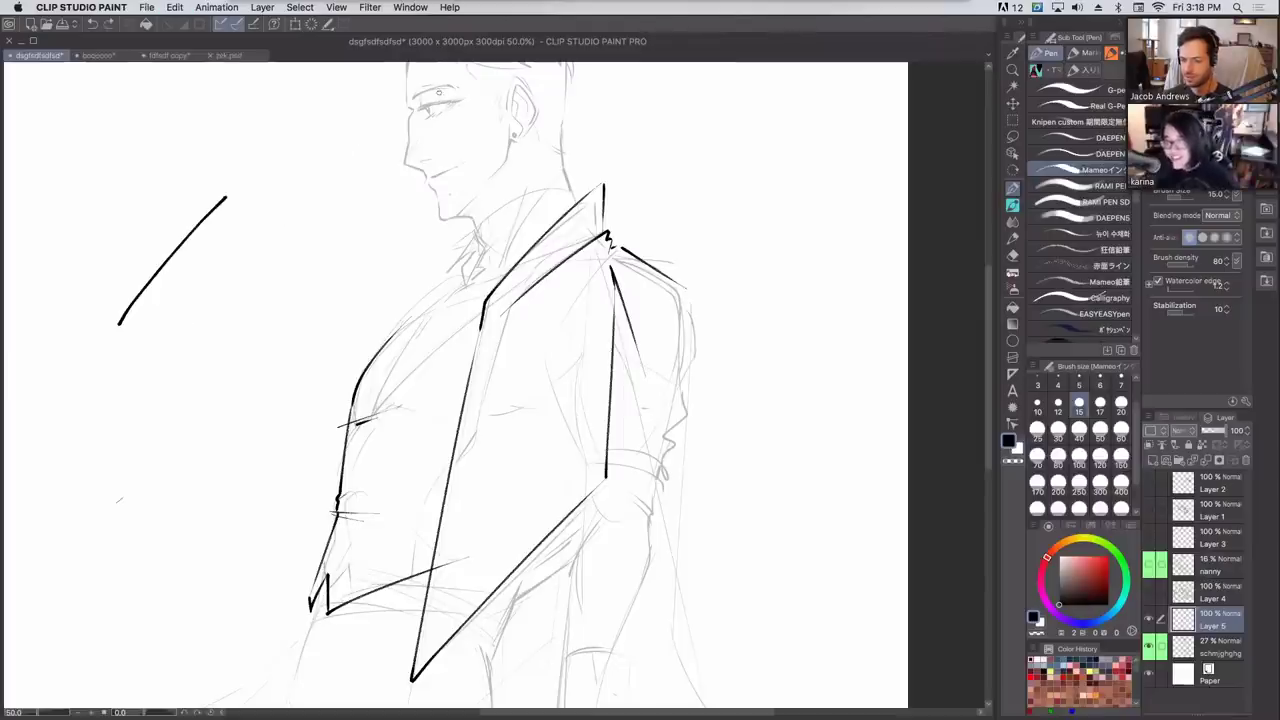
Ink the draped jacket's long inner and outer edges from the shoulder down to the flared hem corner.
{"action": "scroll", "coordinate": [661, 370], "scroll_direction": "down", "scroll_amount": 5}
{"action": "left_click_drag", "start_coordinate": [605, 137], "coordinate": [652, 590]}
{"action": "left_click_drag", "start_coordinate": [652, 108], "coordinate": [682, 430]}
{"action": "left_click_drag", "start_coordinate": [681, 330], "coordinate": [659, 498]}
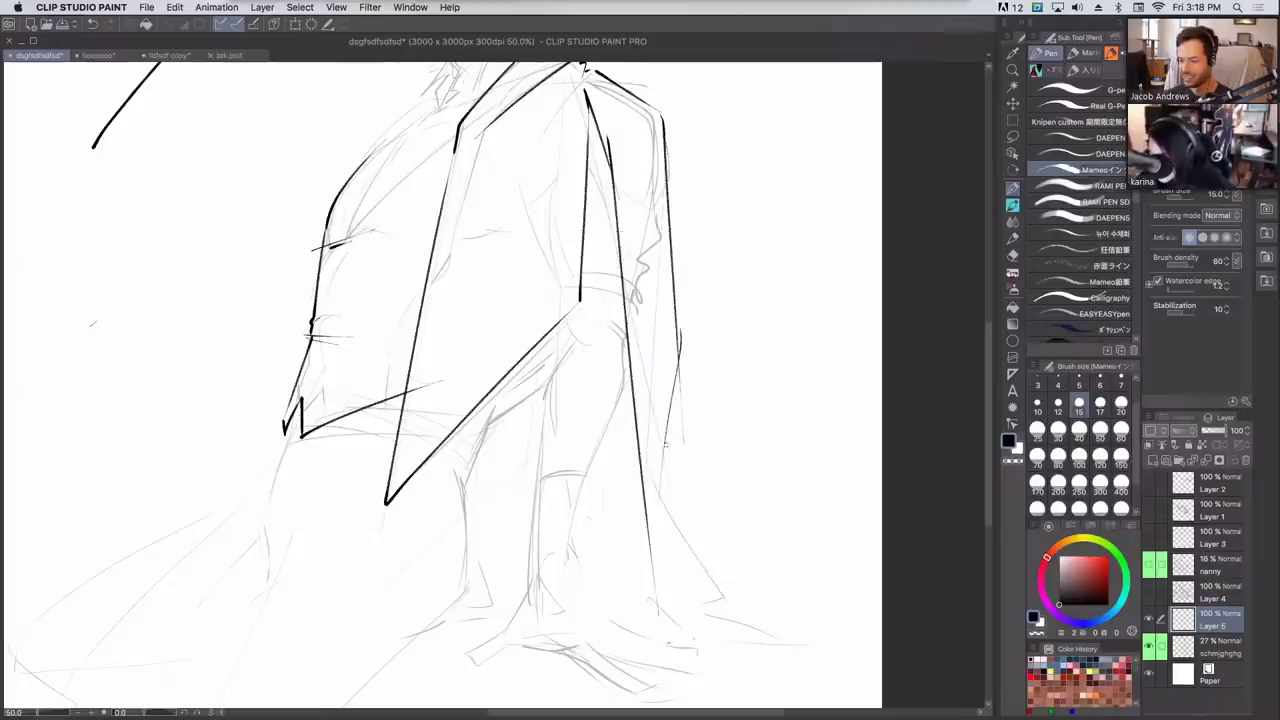
{"action": "mouse_move", "coordinate": [680, 342]}
{"action": "left_mouse_down"}
{"action": "mouse_move", "coordinate": [663, 472]}
{"action": "mouse_move", "coordinate": [719, 582]}
{"action": "mouse_move", "coordinate": [705, 619]}
{"action": "mouse_move", "coordinate": [800, 640]}
{"action": "left_mouse_up"}
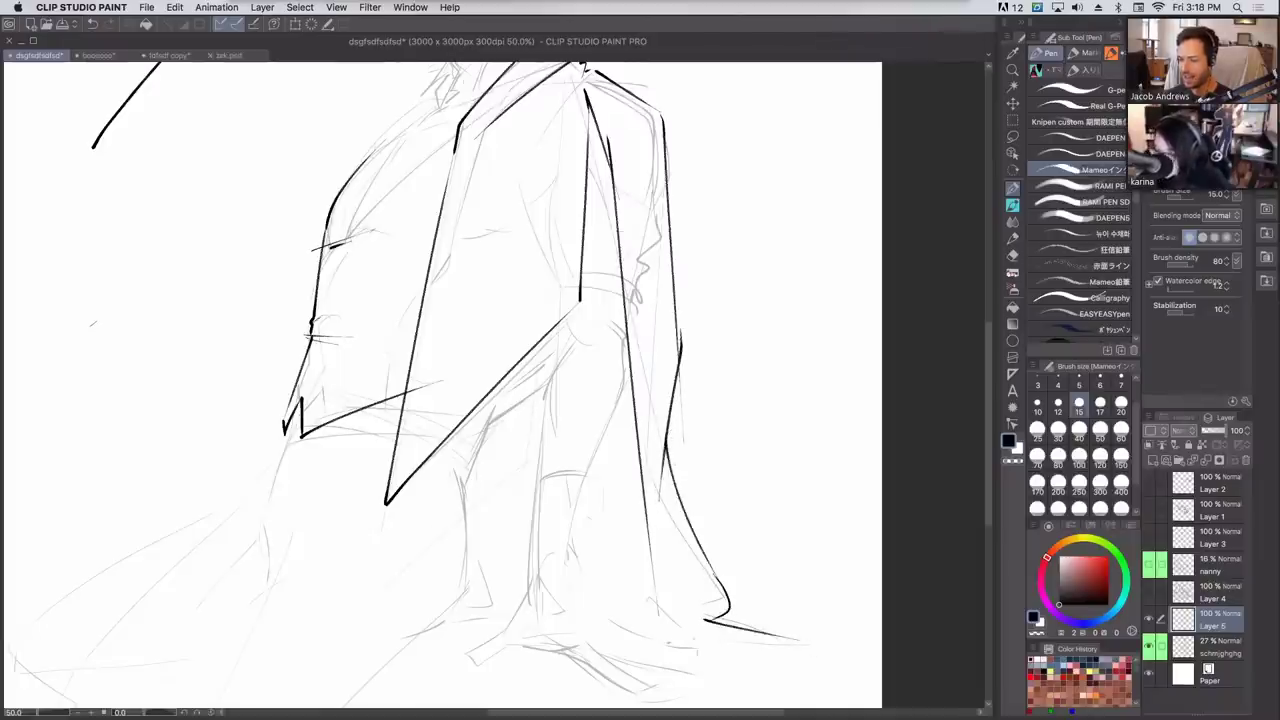
Ink a fold line and the inner hem corner at the bottom of the draped jacket.
{"action": "left_click_drag", "start_coordinate": [652, 408], "coordinate": [640, 594]}
{"action": "mouse_move", "coordinate": [630, 531]}
{"action": "left_mouse_down"}
{"action": "mouse_move", "coordinate": [679, 610]}
{"action": "mouse_move", "coordinate": [657, 617]}
{"action": "left_mouse_up"}
{"action": "key", "text": "super+z"}
{"action": "left_click_drag", "start_coordinate": [611, 547], "coordinate": [628, 622]}
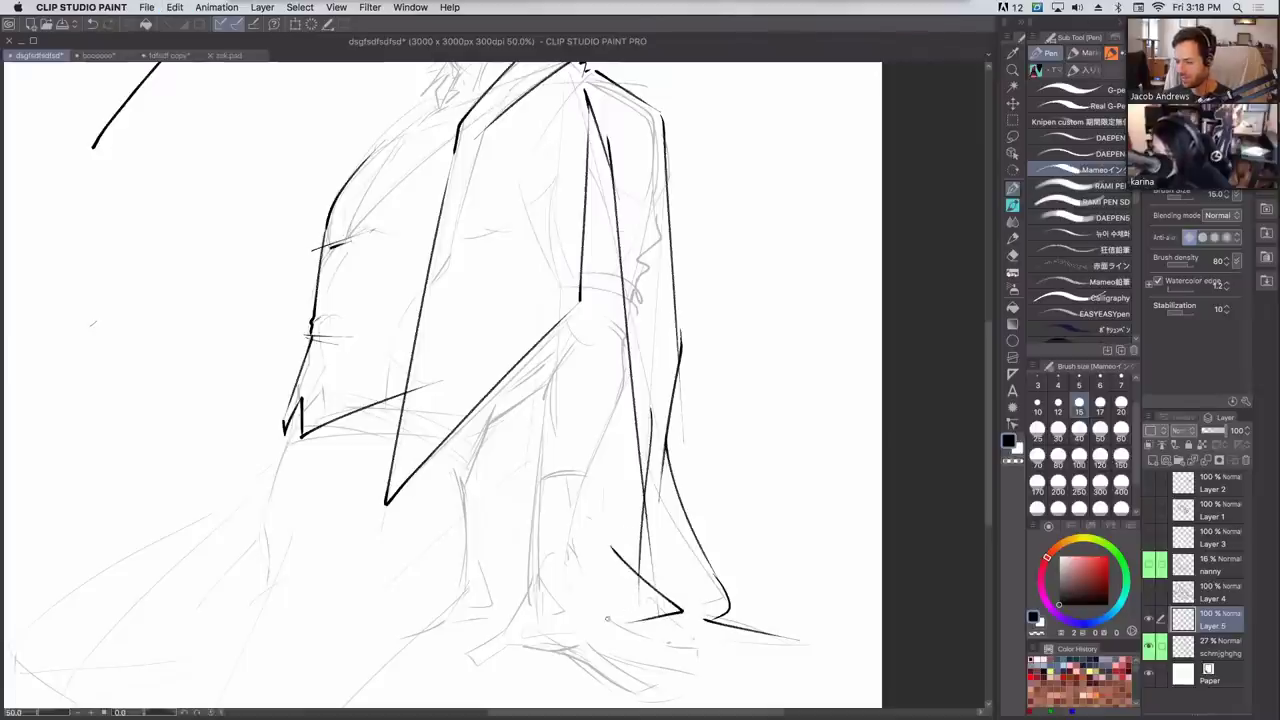
Ink a second contour along the shoulder, from the collar base to the outer shoulder corner.
{"action": "mouse_move", "coordinate": [781, 343]}
{"action": "left_mouse_down"}
{"action": "mouse_move", "coordinate": [771, 557]}
{"action": "mouse_move", "coordinate": [783, 553]}
{"action": "left_mouse_up"}
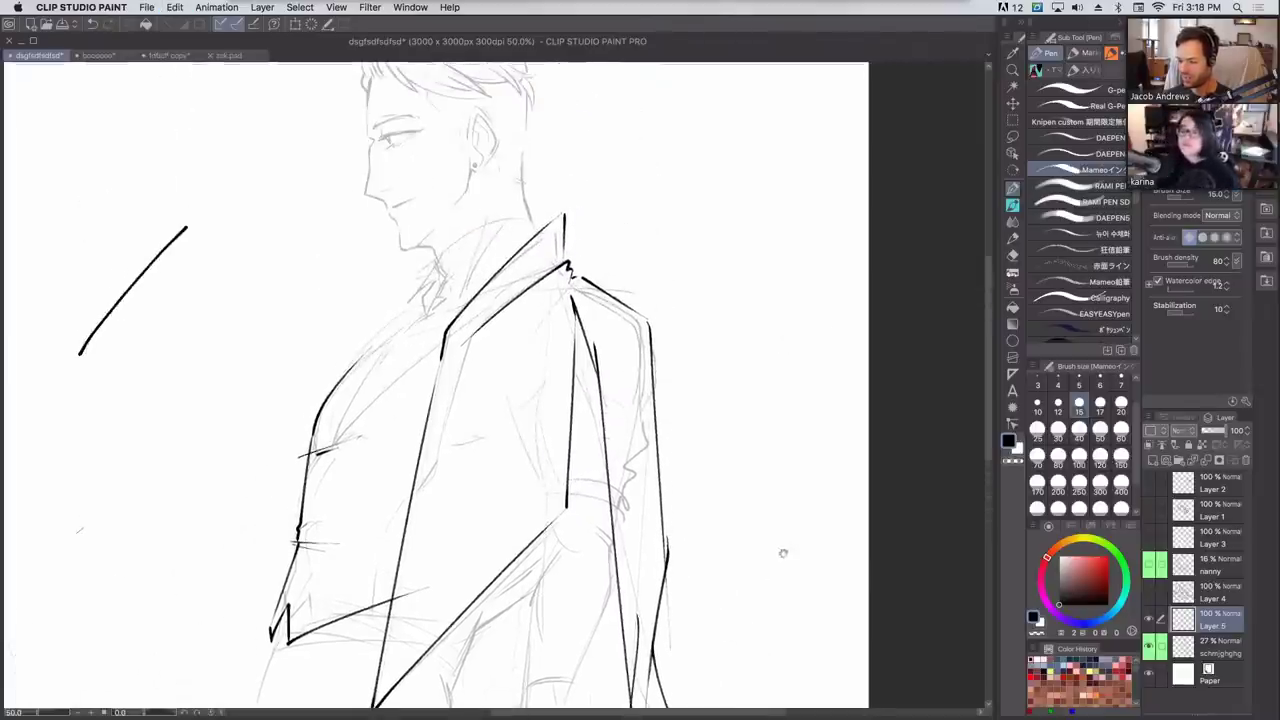
{"action": "left_click_drag", "start_coordinate": [575, 290], "coordinate": [518, 362]}
{"action": "key", "text": "super+z"}
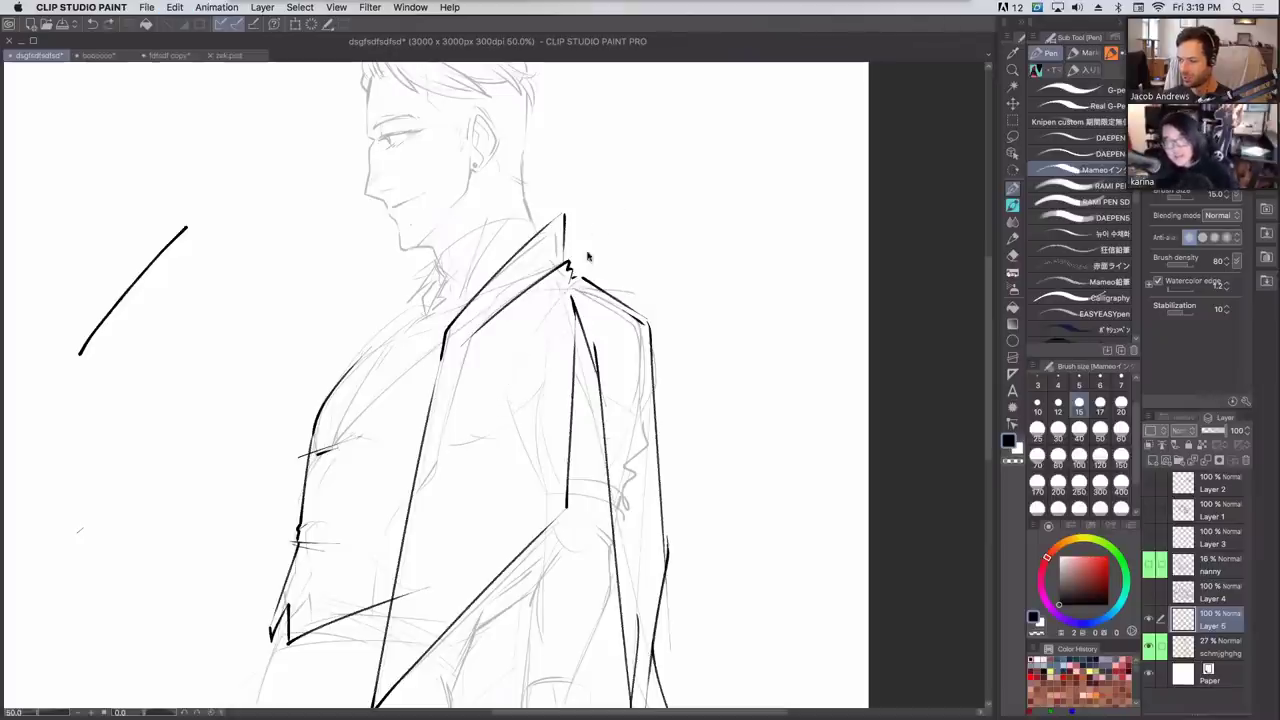
{"action": "left_click_drag", "start_coordinate": [550, 312], "coordinate": [645, 322]}
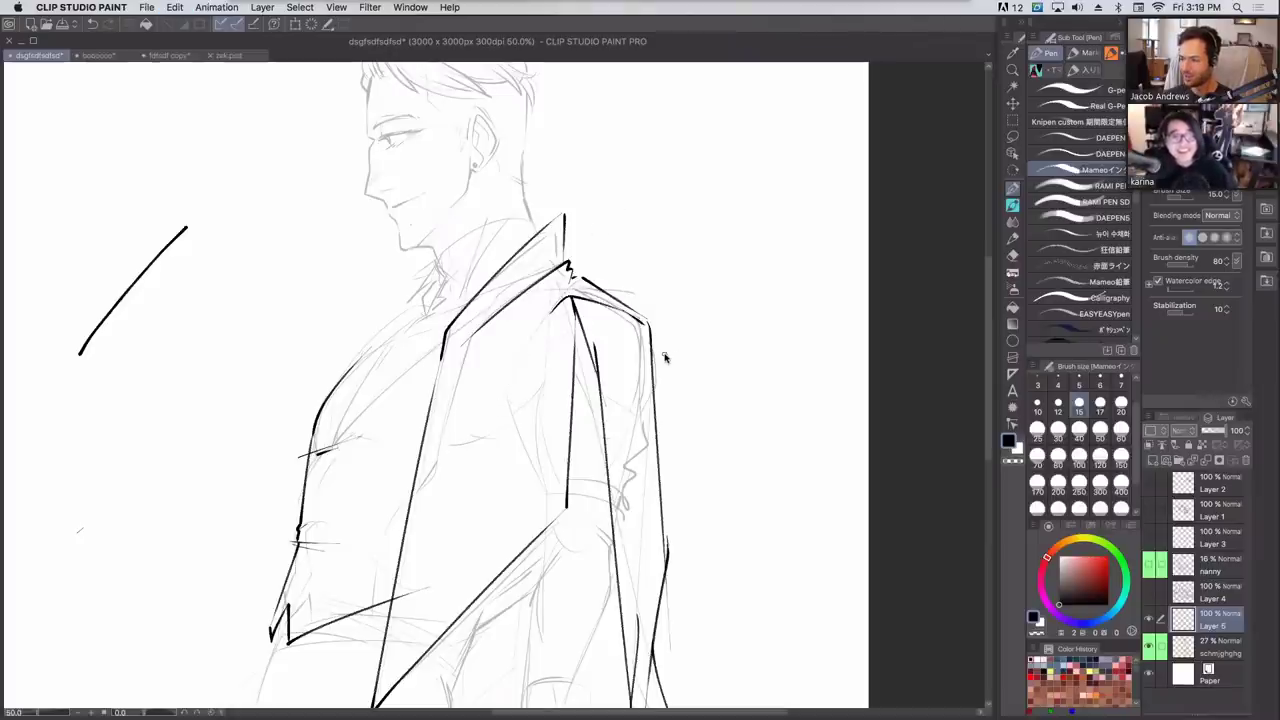
Erase the straight practice stroke in the blank area before the man's chest.
{"action": "scroll", "coordinate": [600, 257], "scroll_direction": "down", "scroll_amount": 4}
{"action": "scroll", "coordinate": [600, 257], "scroll_direction": "left", "scroll_amount": 2}
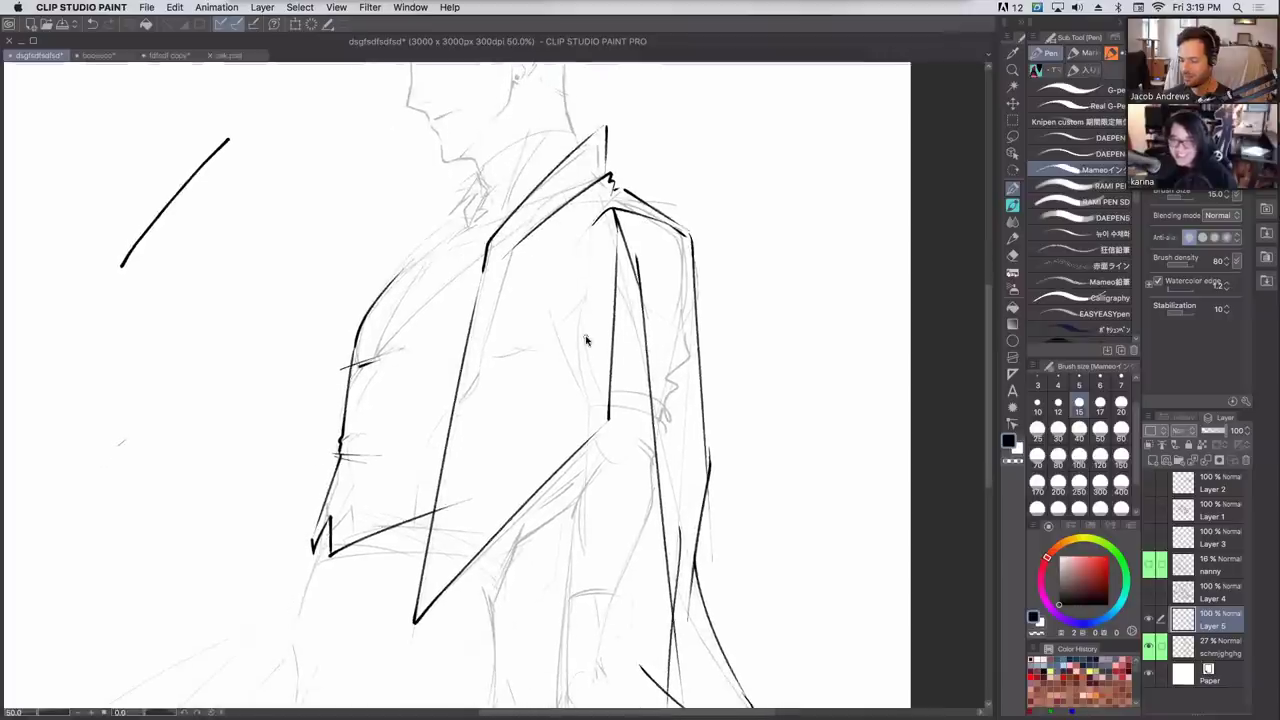
{"action": "mouse_move", "coordinate": [121, 281]}
{"action": "left_mouse_down"}
{"action": "mouse_move", "coordinate": [129, 246]}
{"action": "mouse_move", "coordinate": [222, 145]}
{"action": "left_mouse_up"}
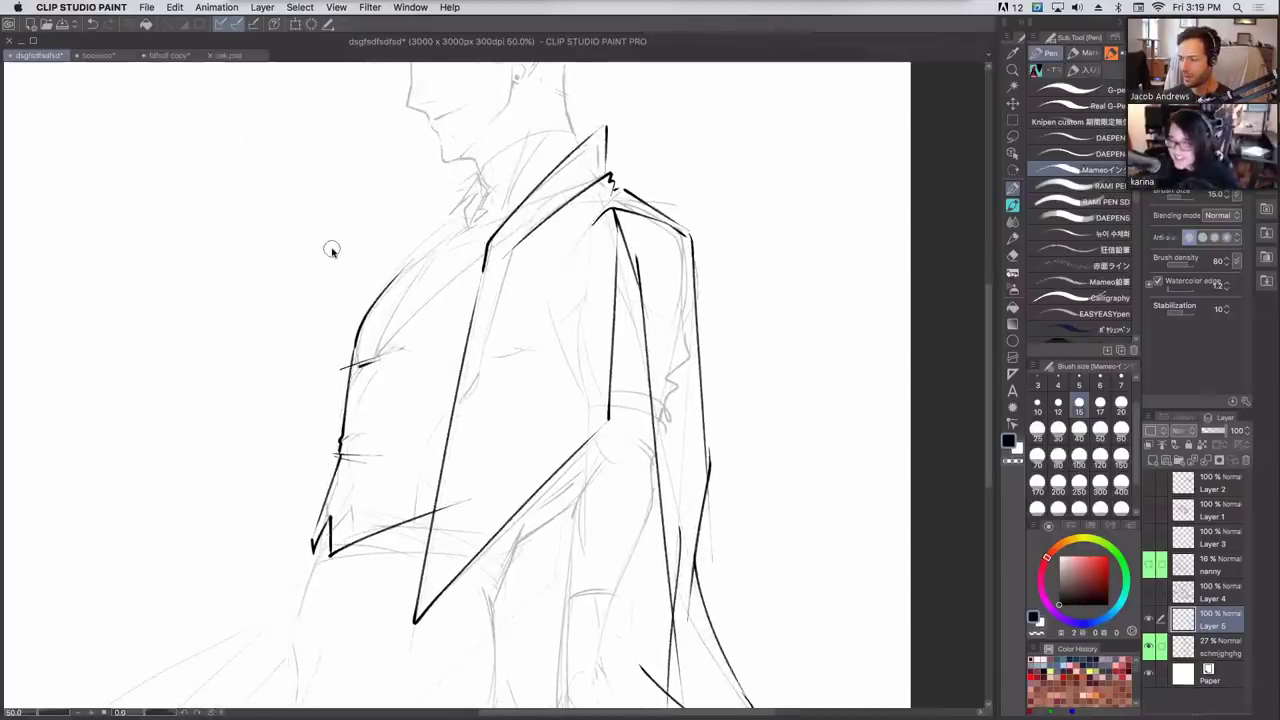
Ink the upper chest contour up to the neck and the shirt collar's top edge around the back of the neck.
{"action": "left_click_drag", "start_coordinate": [368, 312], "coordinate": [466, 222]}
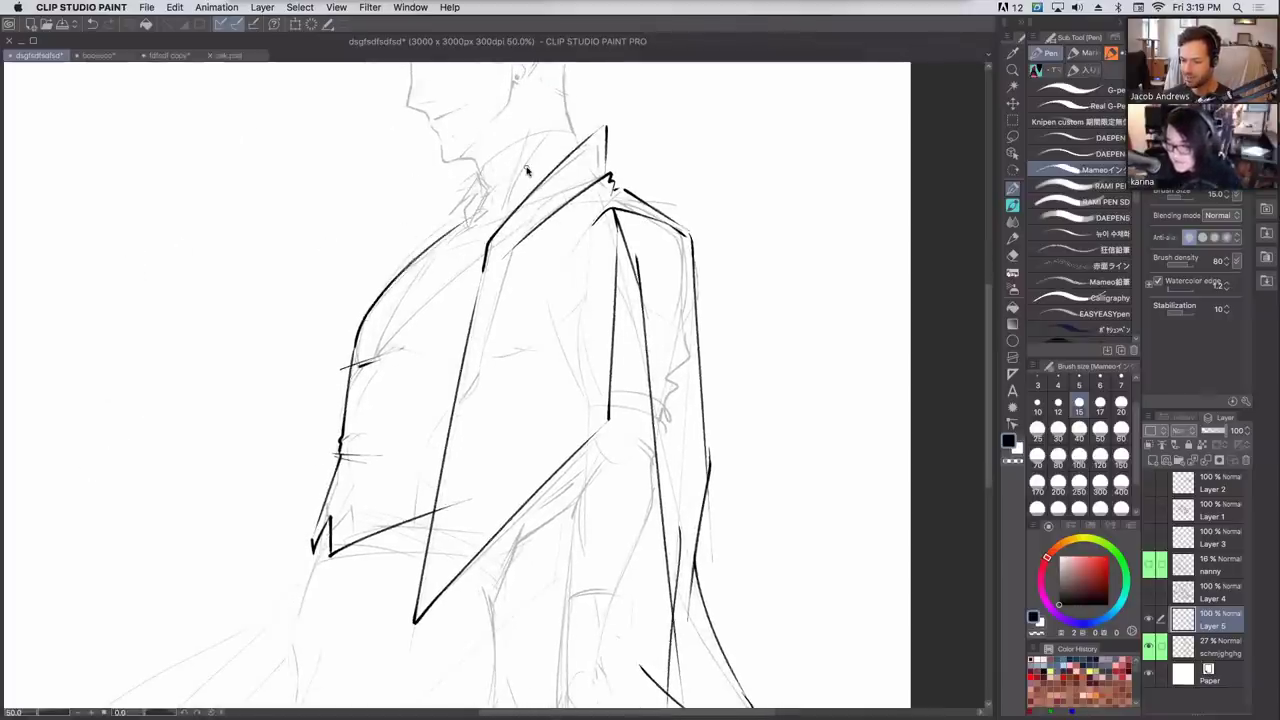
{"action": "mouse_move", "coordinate": [521, 284]}
{"action": "left_mouse_down"}
{"action": "mouse_move", "coordinate": [489, 391]}
{"action": "mouse_move", "coordinate": [484, 474]}
{"action": "left_mouse_up"}
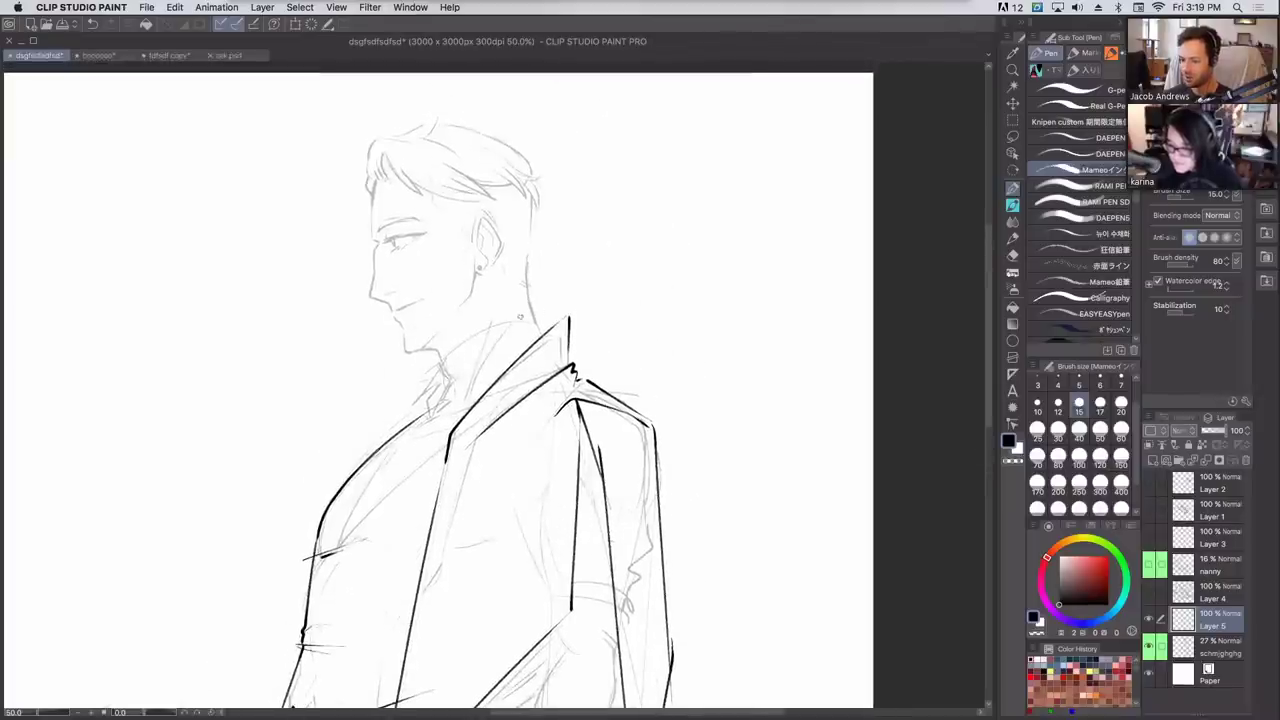
{"action": "left_click_drag", "start_coordinate": [540, 311], "coordinate": [418, 376]}
{"action": "key", "text": "super+z"}
{"action": "left_click_drag", "start_coordinate": [544, 310], "coordinate": [416, 376]}
{"action": "key", "text": "super+z"}
{"action": "left_click_drag", "start_coordinate": [544, 314], "coordinate": [420, 376]}
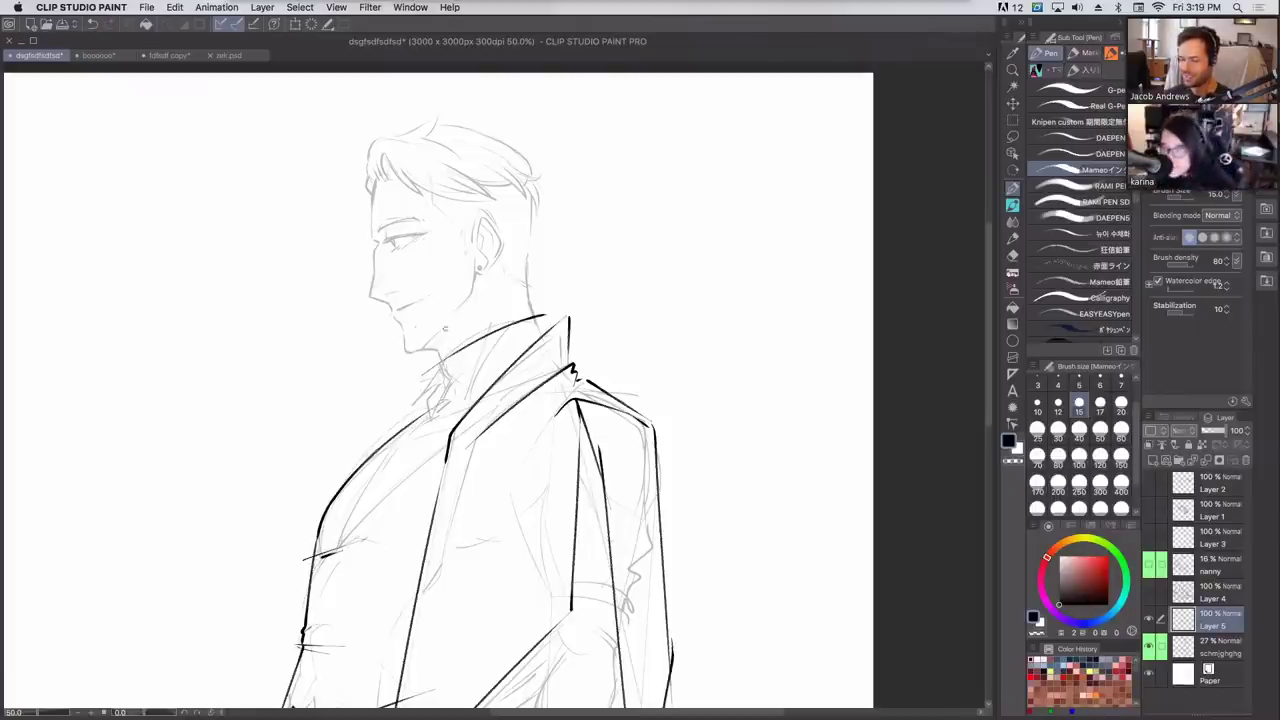
Ink the shirt collar's front point and inner fold, with the vest neckline running down to the chest.
{"action": "left_click_drag", "start_coordinate": [434, 366], "coordinate": [408, 406]}
{"action": "mouse_move", "coordinate": [450, 360]}
{"action": "left_mouse_down"}
{"action": "mouse_move", "coordinate": [430, 408]}
{"action": "mouse_move", "coordinate": [432, 384]}
{"action": "mouse_move", "coordinate": [350, 476]}
{"action": "left_mouse_up"}
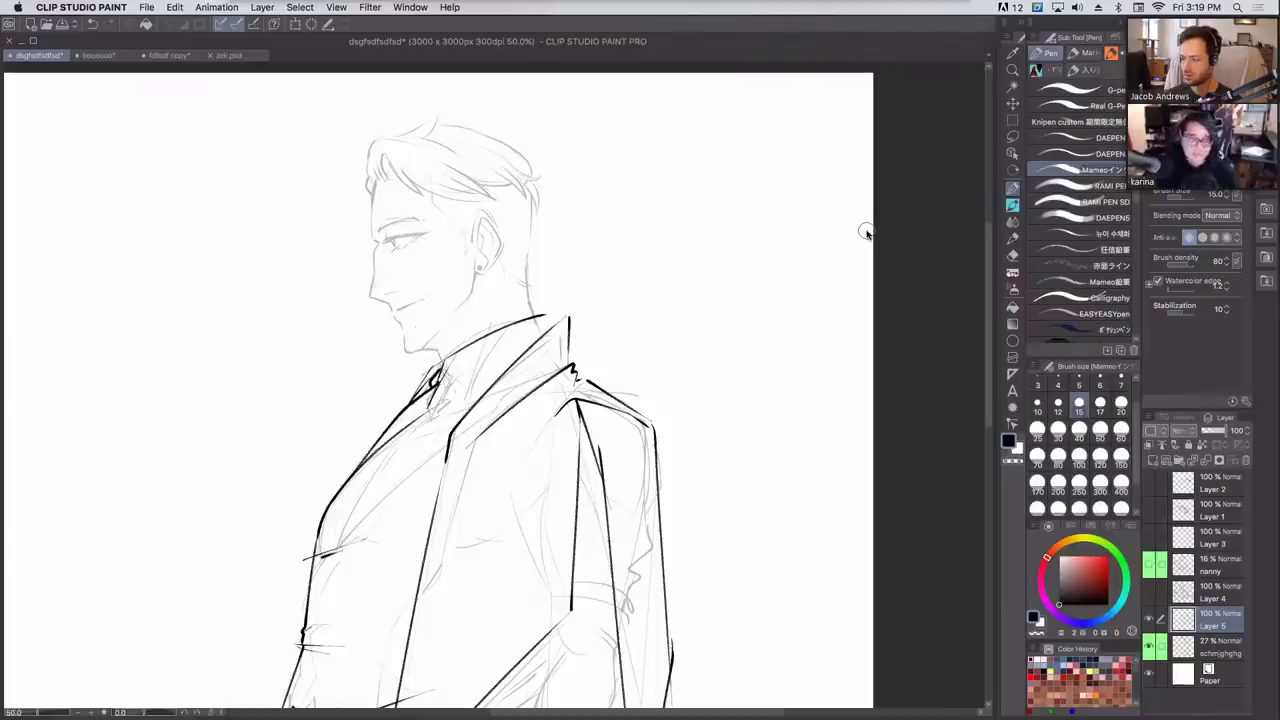
{"action": "mouse_move", "coordinate": [440, 370]}
{"action": "left_mouse_down"}
{"action": "mouse_move", "coordinate": [464, 405]}
{"action": "mouse_move", "coordinate": [478, 340]}
{"action": "mouse_move", "coordinate": [544, 316]}
{"action": "mouse_move", "coordinate": [534, 334]}
{"action": "mouse_move", "coordinate": [549, 318]}
{"action": "left_mouse_up"}
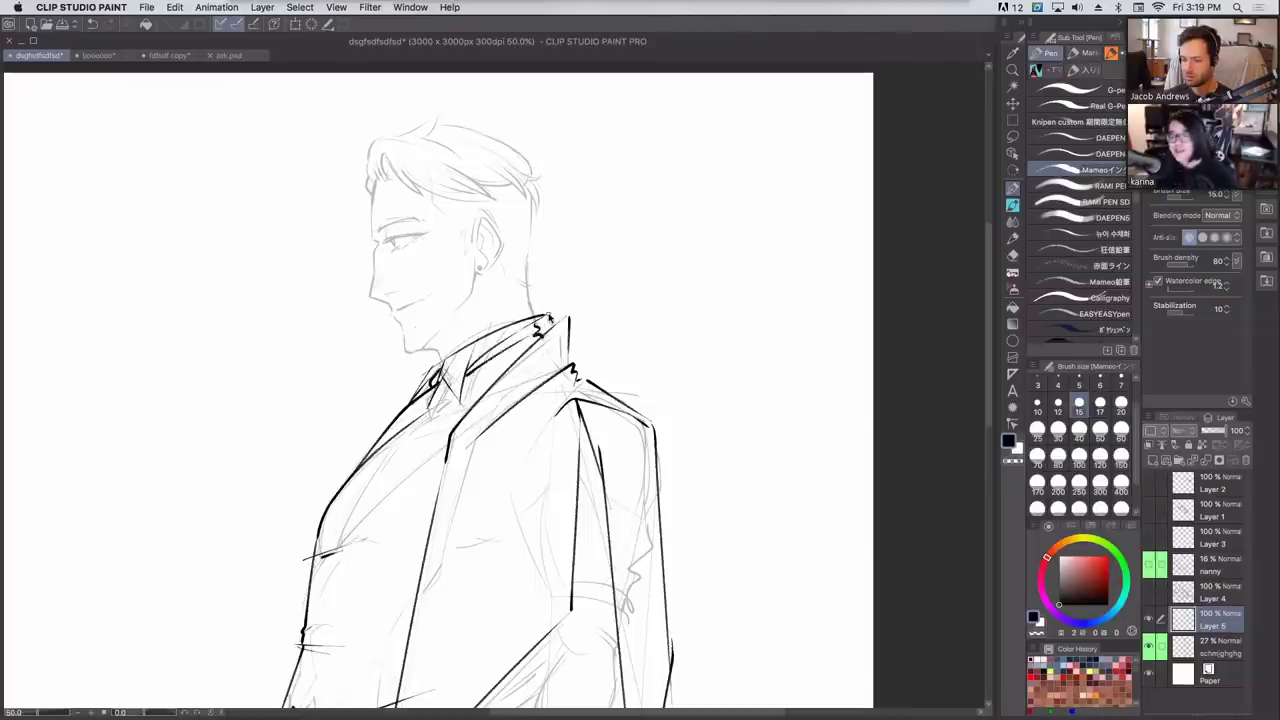
{"action": "left_click_drag", "start_coordinate": [306, 559], "coordinate": [447, 447]}
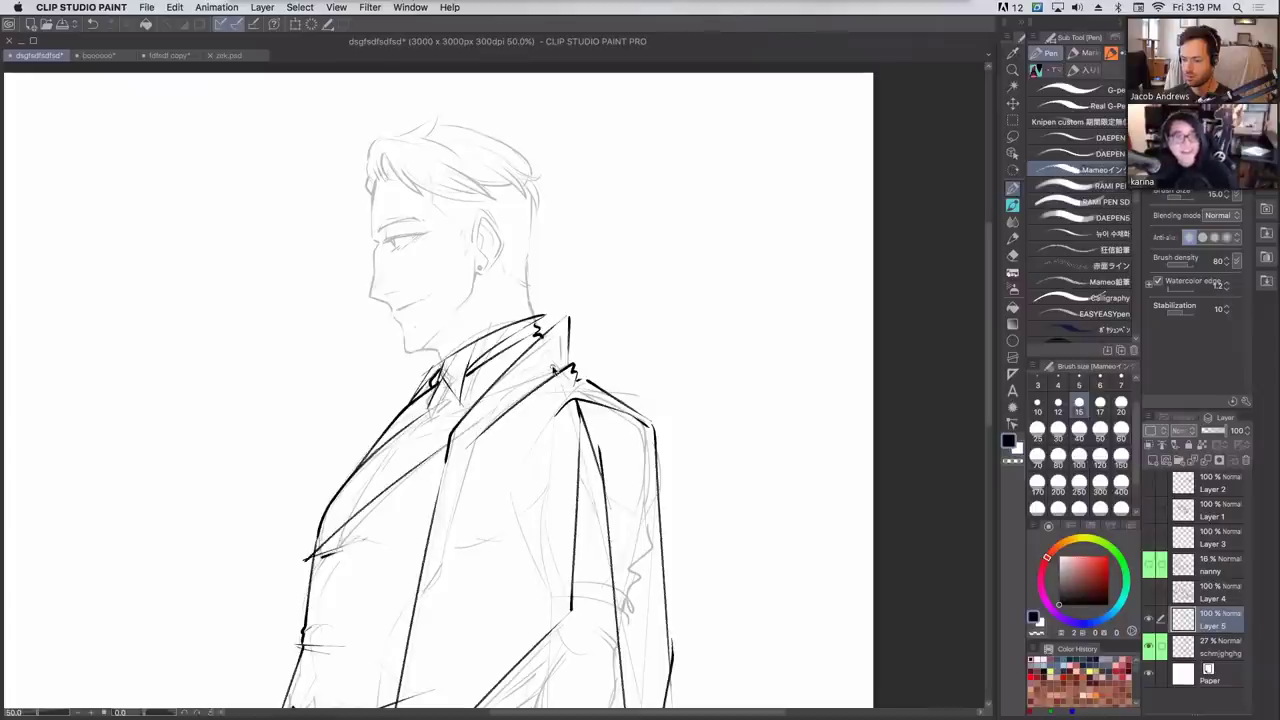
{"action": "left_click_drag", "start_coordinate": [561, 365], "coordinate": [568, 377]}
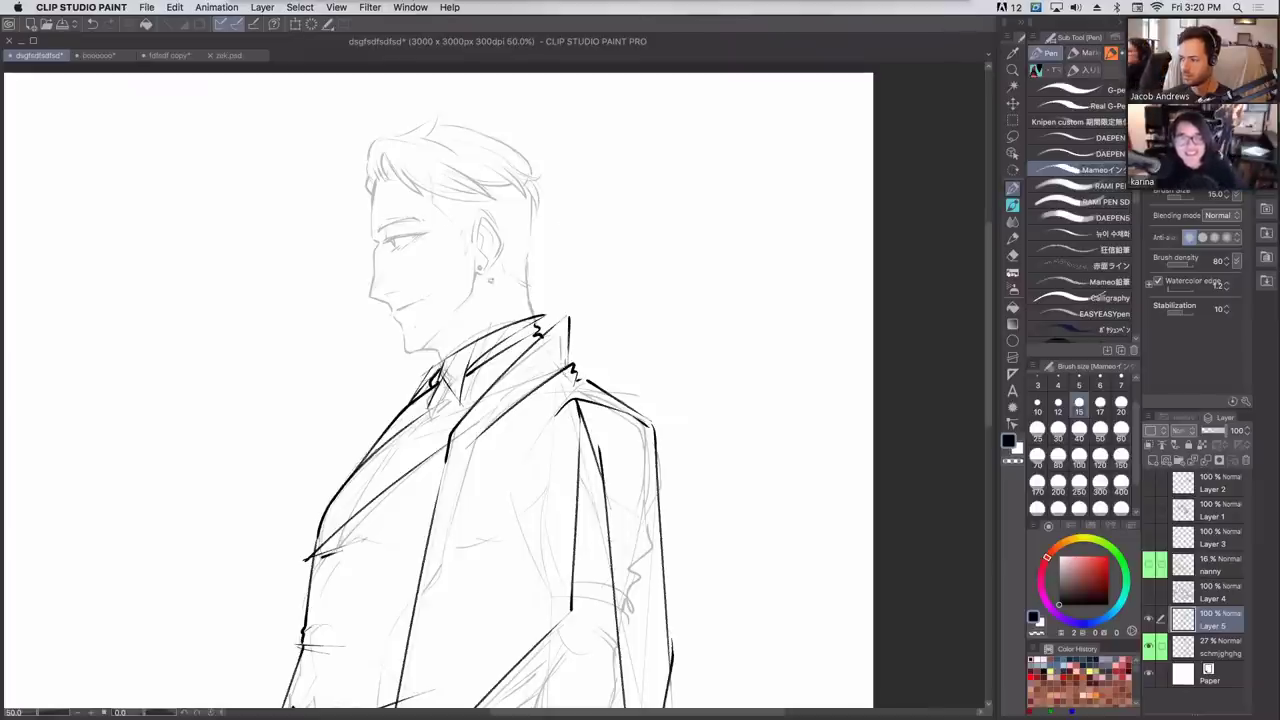
{"action": "left_click_drag", "start_coordinate": [463, 384], "coordinate": [497, 333]}
{"action": "key", "text": "super+z"}
Ink the hip contour below the vest's front corner and darken that corner.
{"action": "left_click_drag", "start_coordinate": [536, 408], "coordinate": [580, 252]}
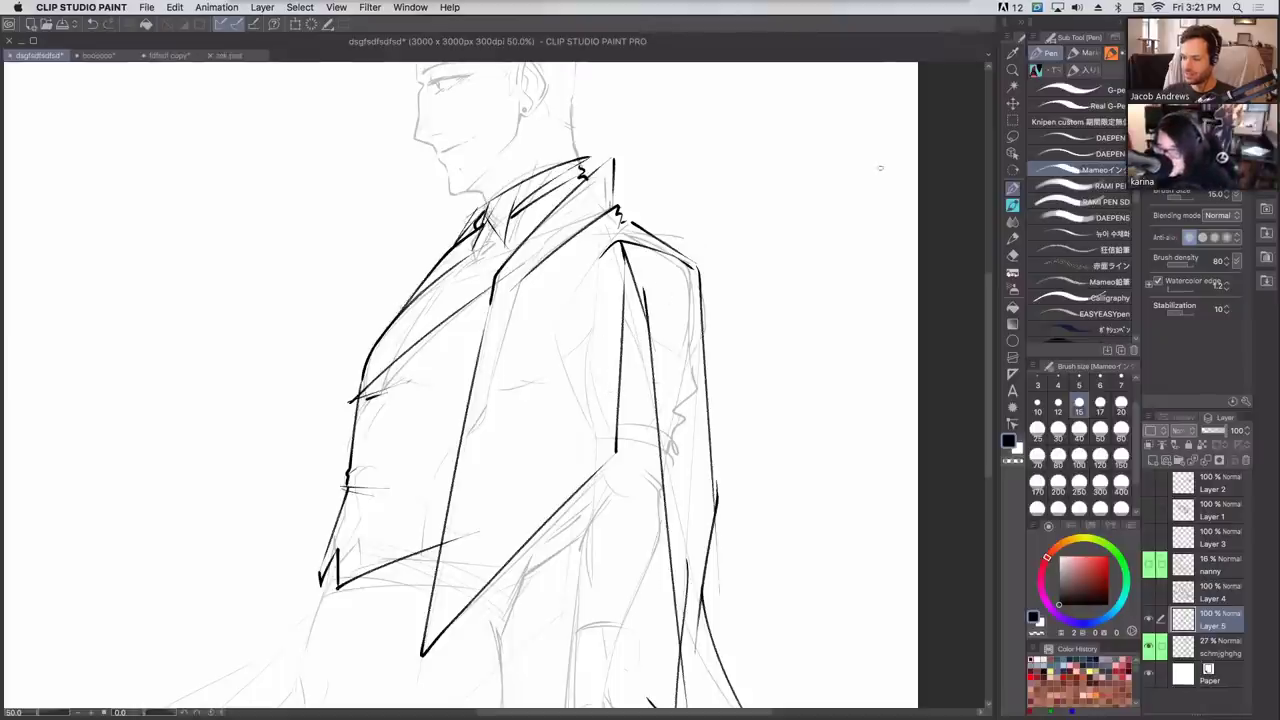
{"action": "key", "text": "super+minus"}
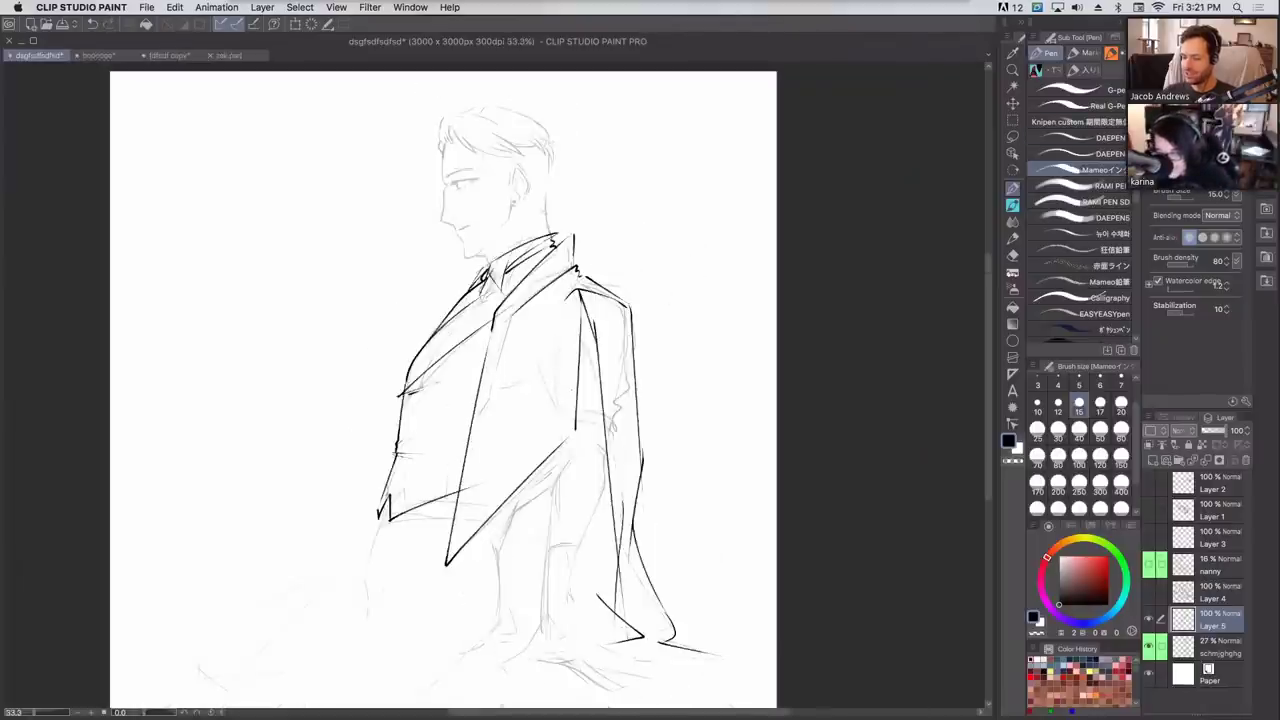
{"action": "mouse_move", "coordinate": [394, 480]}
{"action": "left_mouse_down"}
{"action": "mouse_move", "coordinate": [368, 546]}
{"action": "mouse_move", "coordinate": [368, 598]}
{"action": "left_mouse_up"}
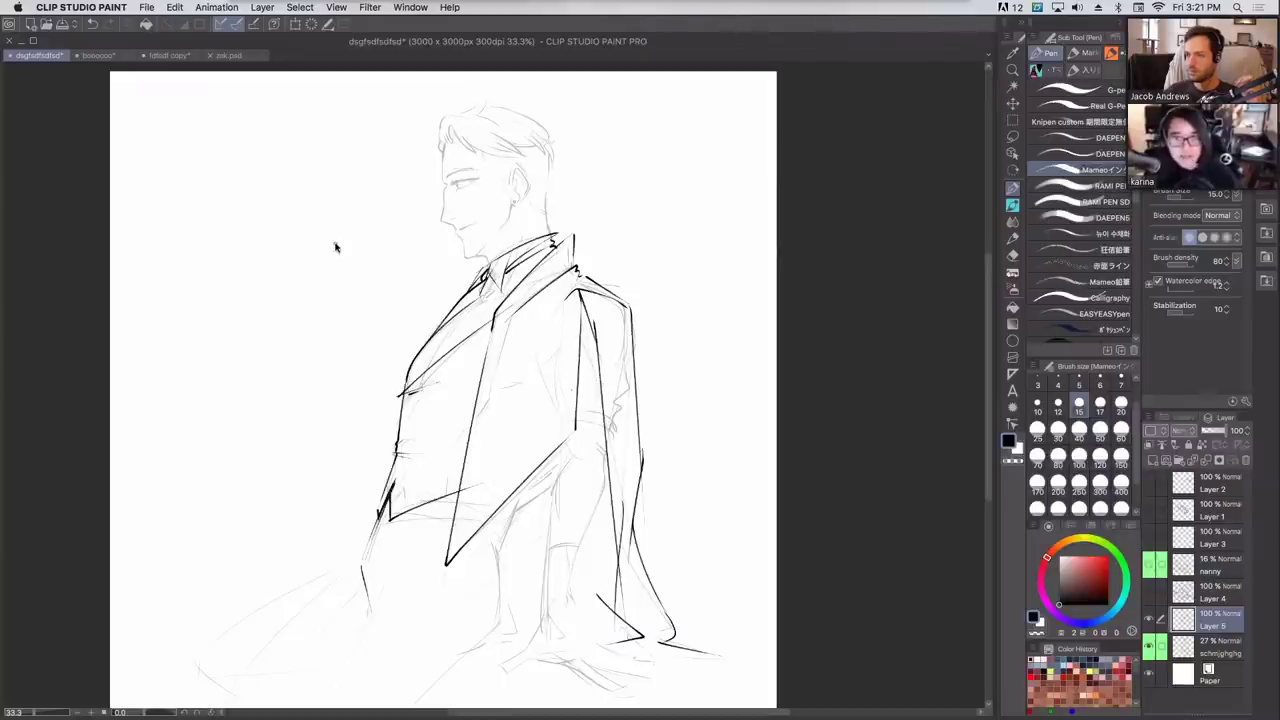
Draw diagonal practice strokes in the blank area before the man's chest, and undo them.
{"action": "left_click_drag", "start_coordinate": [176, 278], "coordinate": [228, 242]}
{"action": "mouse_move", "coordinate": [192, 295]}
{"action": "left_mouse_down"}
{"action": "mouse_move", "coordinate": [216, 262]}
{"action": "mouse_move", "coordinate": [252, 247]}
{"action": "left_mouse_up"}
{"action": "mouse_move", "coordinate": [160, 375]}
{"action": "left_mouse_down"}
{"action": "mouse_move", "coordinate": [262, 266]}
{"action": "mouse_move", "coordinate": [392, 196]}
{"action": "left_mouse_up"}
{"action": "mouse_move", "coordinate": [148, 468]}
{"action": "left_mouse_down"}
{"action": "mouse_move", "coordinate": [262, 392]}
{"action": "mouse_move", "coordinate": [358, 282]}
{"action": "left_mouse_up"}
{"action": "key", "text": "super+z"}
{"action": "key", "text": "super+z"}
{"action": "key", "text": "super+z"}
{"action": "key", "text": "super+z"}
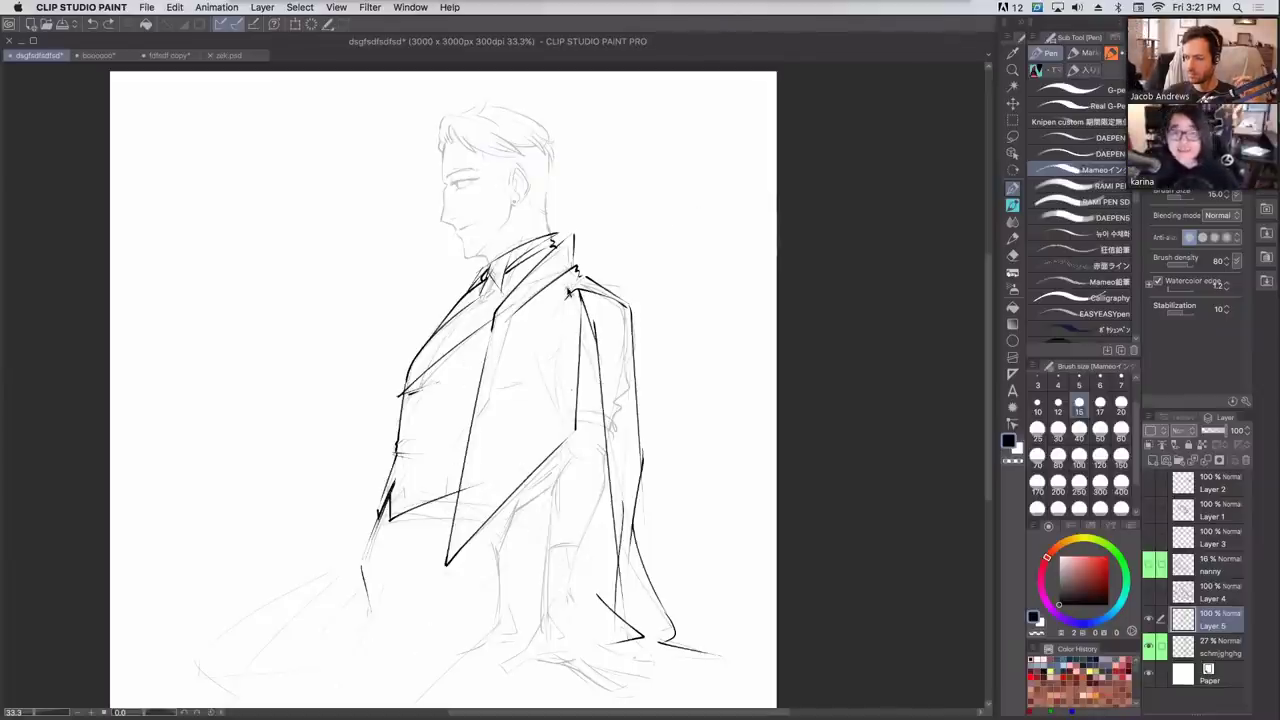
Ink the rear waist fold beneath the jacket's hem, and the vest's side crease with hatched shading near its lower edge.
{"action": "left_click_drag", "start_coordinate": [564, 474], "coordinate": [520, 518]}
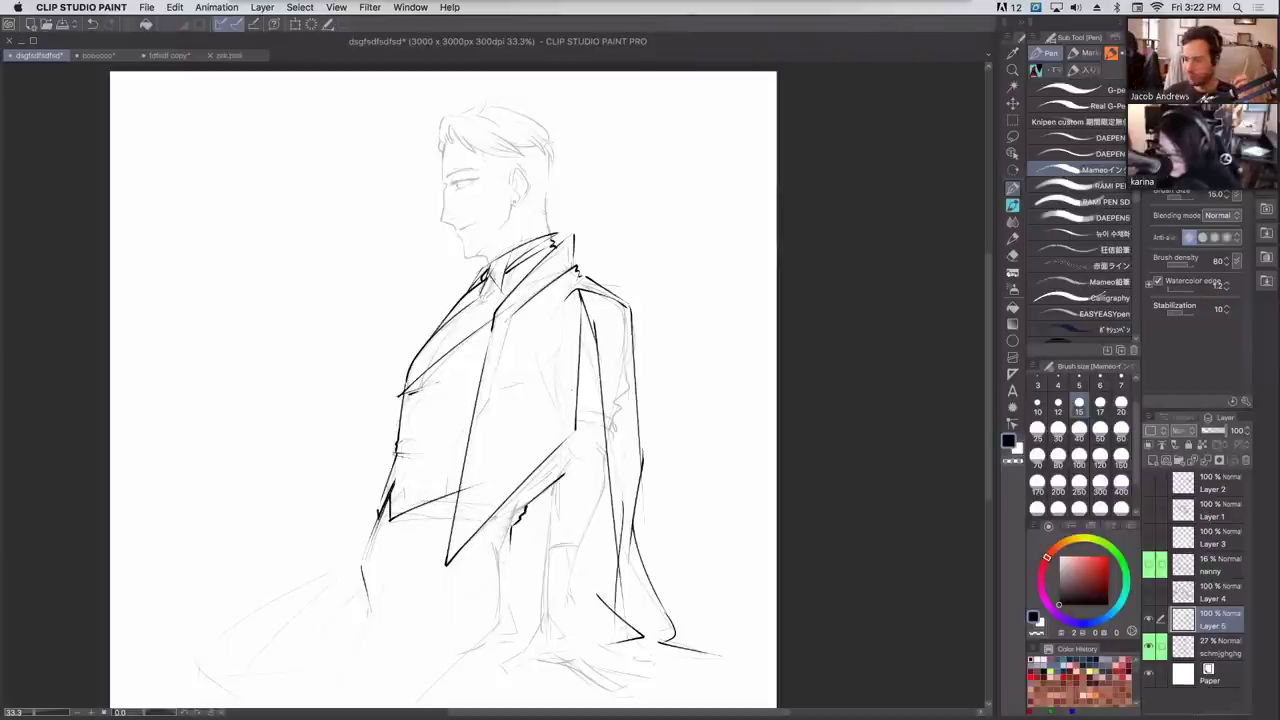
{"action": "left_click_drag", "start_coordinate": [499, 521], "coordinate": [512, 548]}
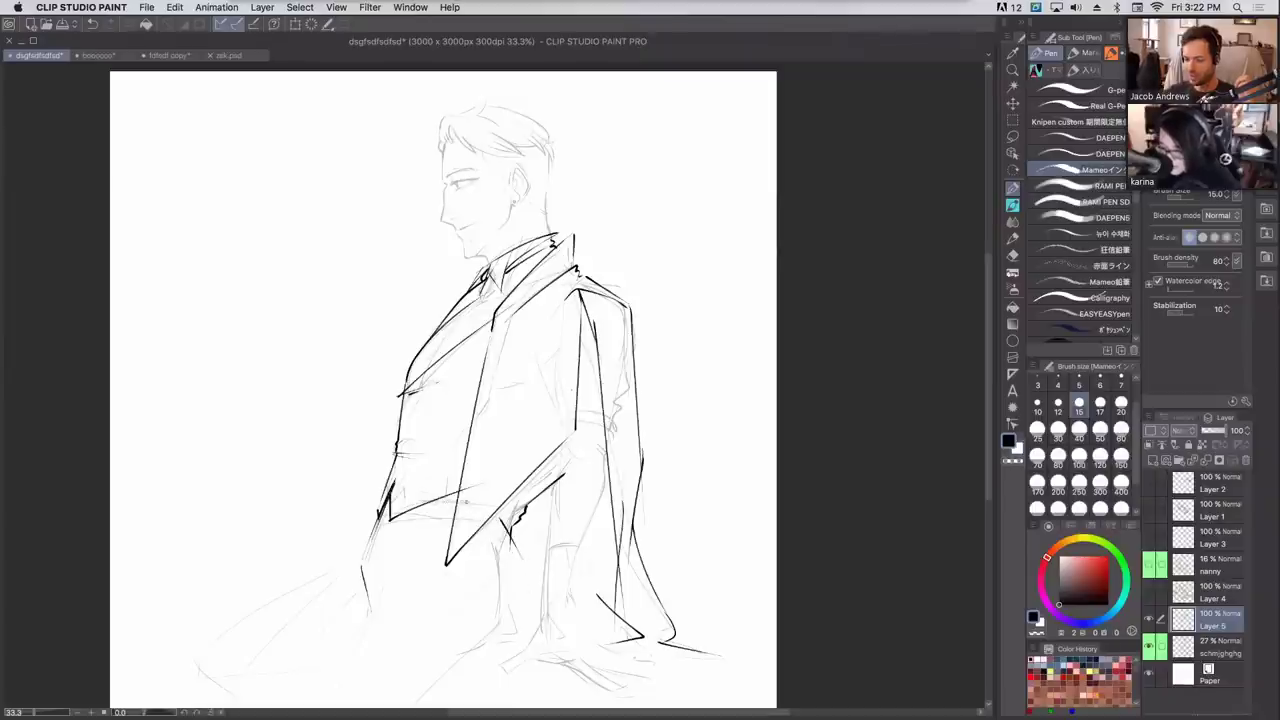
{"action": "left_click_drag", "start_coordinate": [415, 508], "coordinate": [475, 397]}
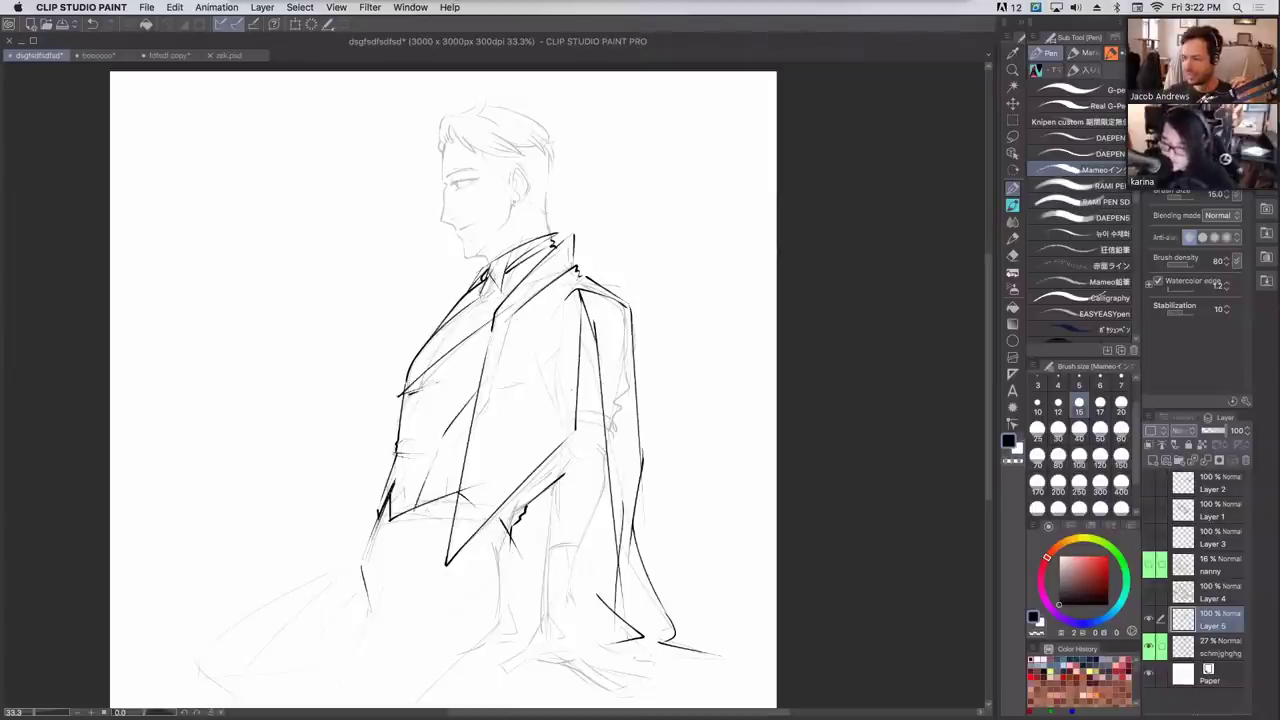
{"action": "mouse_move", "coordinate": [416, 506]}
{"action": "left_mouse_down"}
{"action": "mouse_move", "coordinate": [462, 482]}
{"action": "mouse_move", "coordinate": [458, 458]}
{"action": "left_mouse_up"}
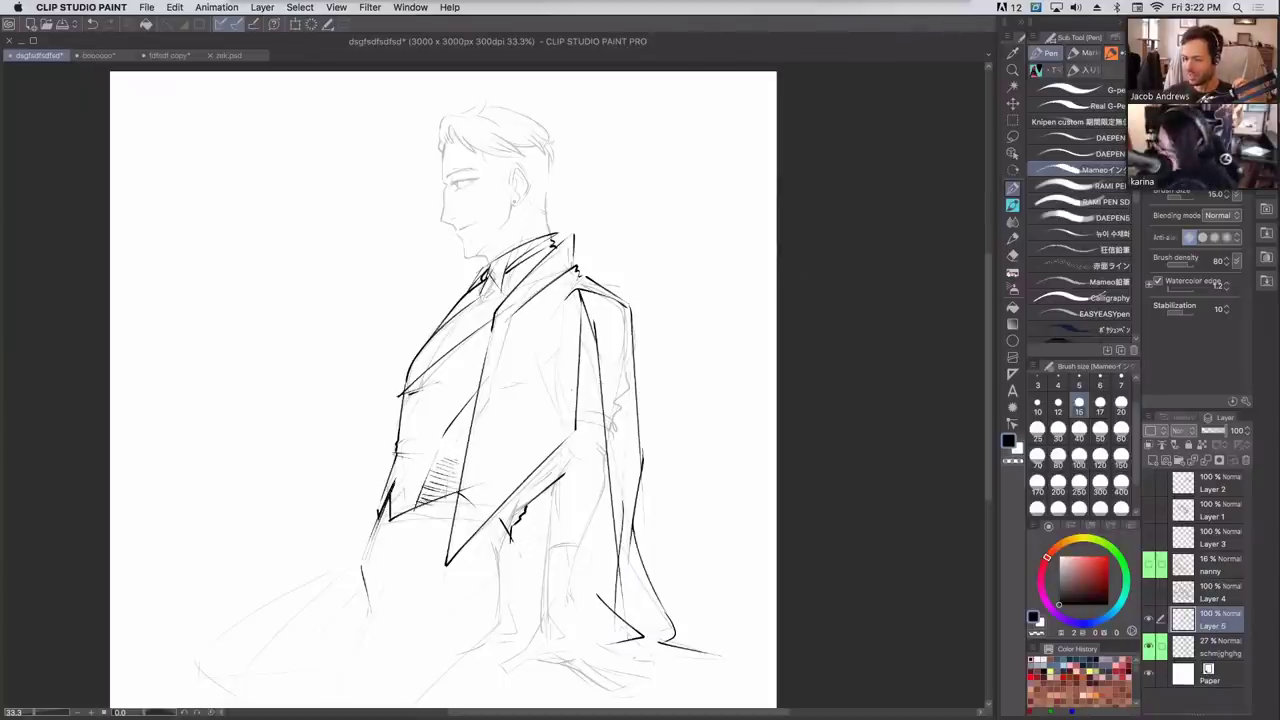
{"action": "key", "text": "super+plus"}
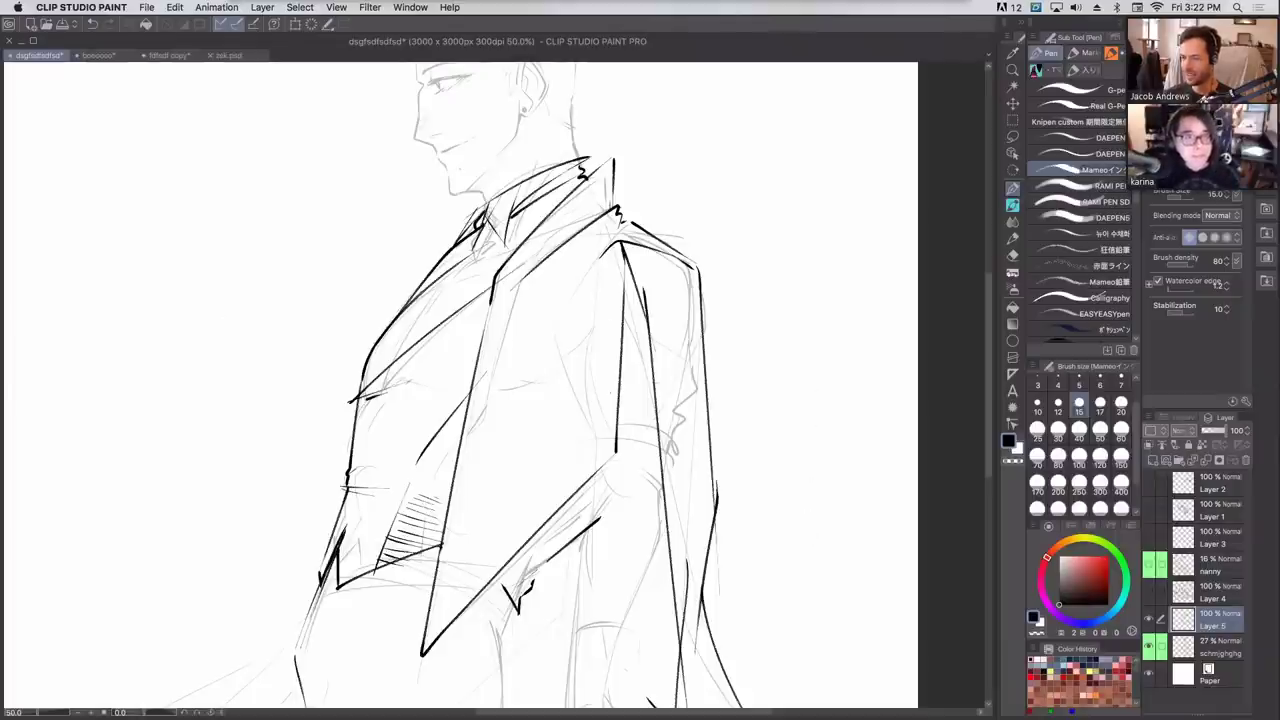
{"action": "key", "text": "super+Tab"}
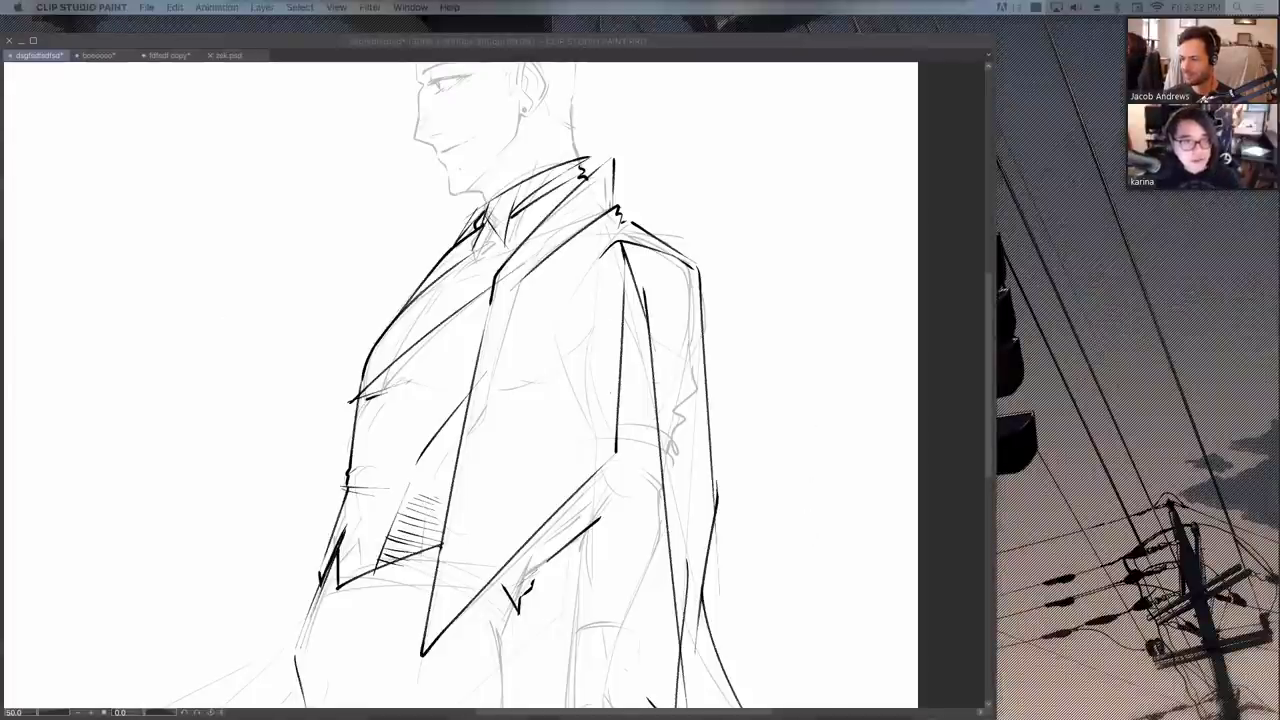
{"action": "left_click", "coordinate": [150, 610]}
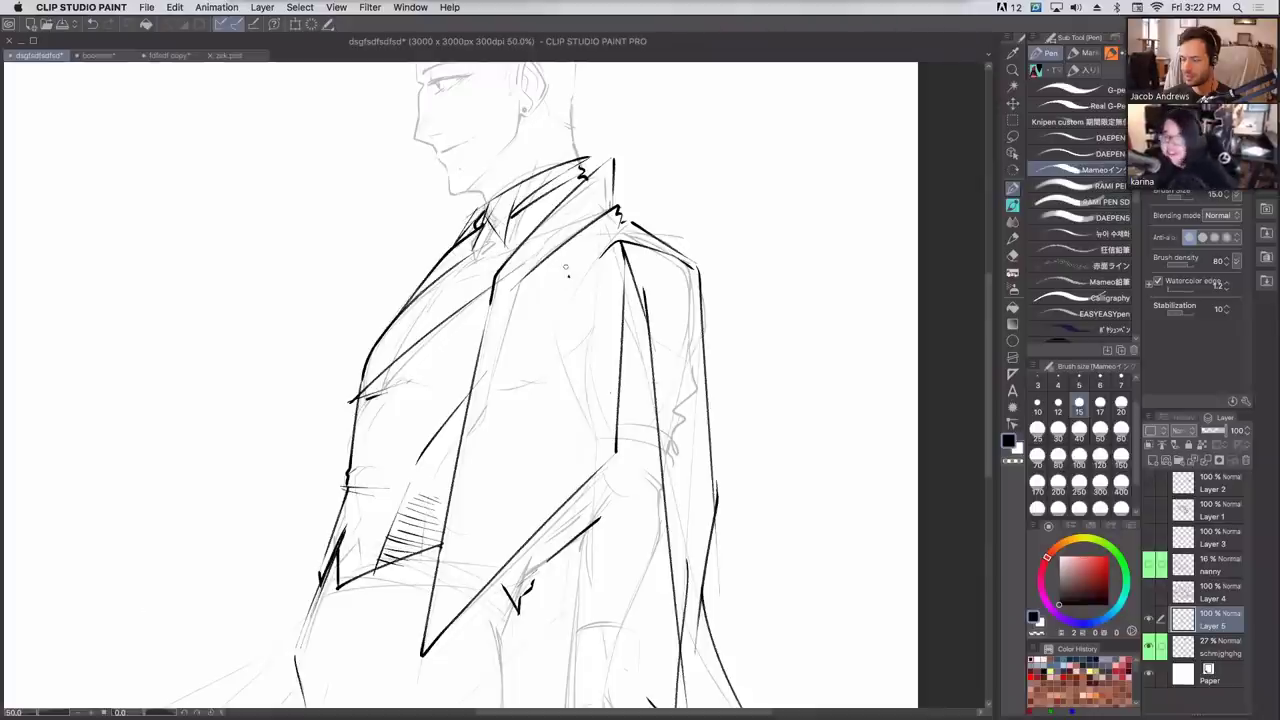
Ink the front contour of the supporting forearm, from the jacket's hem down toward the wrist.
{"action": "scroll", "coordinate": [577, 378], "scroll_direction": "down", "scroll_amount": 5}
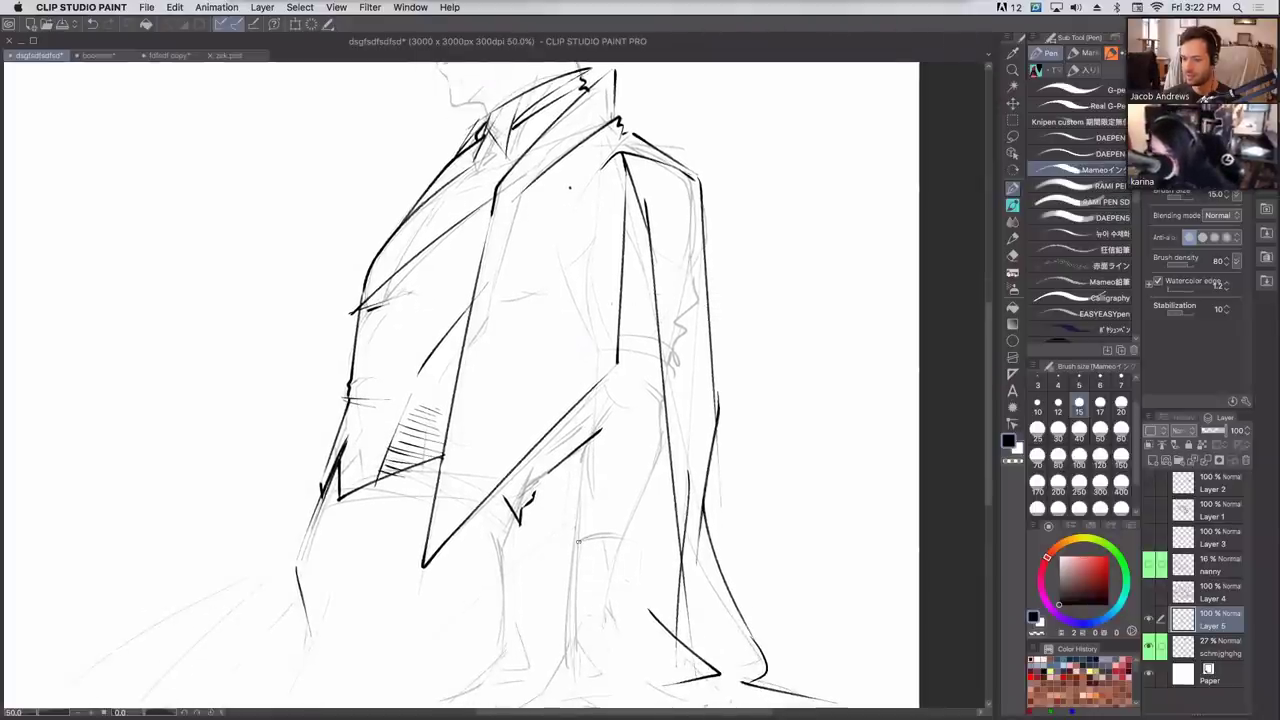
{"action": "left_click_drag", "start_coordinate": [574, 570], "coordinate": [577, 466]}
{"action": "left_click_drag", "start_coordinate": [575, 514], "coordinate": [584, 428]}
{"action": "key", "text": "super+z"}
{"action": "mouse_move", "coordinate": [574, 542]}
{"action": "left_mouse_down"}
{"action": "mouse_move", "coordinate": [584, 436]}
{"action": "mouse_move", "coordinate": [602, 406]}
{"action": "left_mouse_up"}
{"action": "key", "text": "super+z"}
{"action": "left_click_drag", "start_coordinate": [577, 488], "coordinate": [582, 446]}
{"action": "mouse_move", "coordinate": [577, 540]}
{"action": "left_mouse_down"}
{"action": "mouse_move", "coordinate": [590, 428]}
{"action": "mouse_move", "coordinate": [576, 496]}
{"action": "left_mouse_up"}
{"action": "key", "text": "super+z"}
Ink the rear contour of the supporting forearm from the wrist up to the elbow, with a short crease at the elbow.
{"action": "left_click_drag", "start_coordinate": [605, 601], "coordinate": [639, 491]}
{"action": "left_click_drag", "start_coordinate": [606, 603], "coordinate": [660, 450]}
{"action": "left_click_drag", "start_coordinate": [641, 493], "coordinate": [656, 408]}
{"action": "key", "text": "super+z"}
{"action": "left_click_drag", "start_coordinate": [647, 492], "coordinate": [652, 399]}
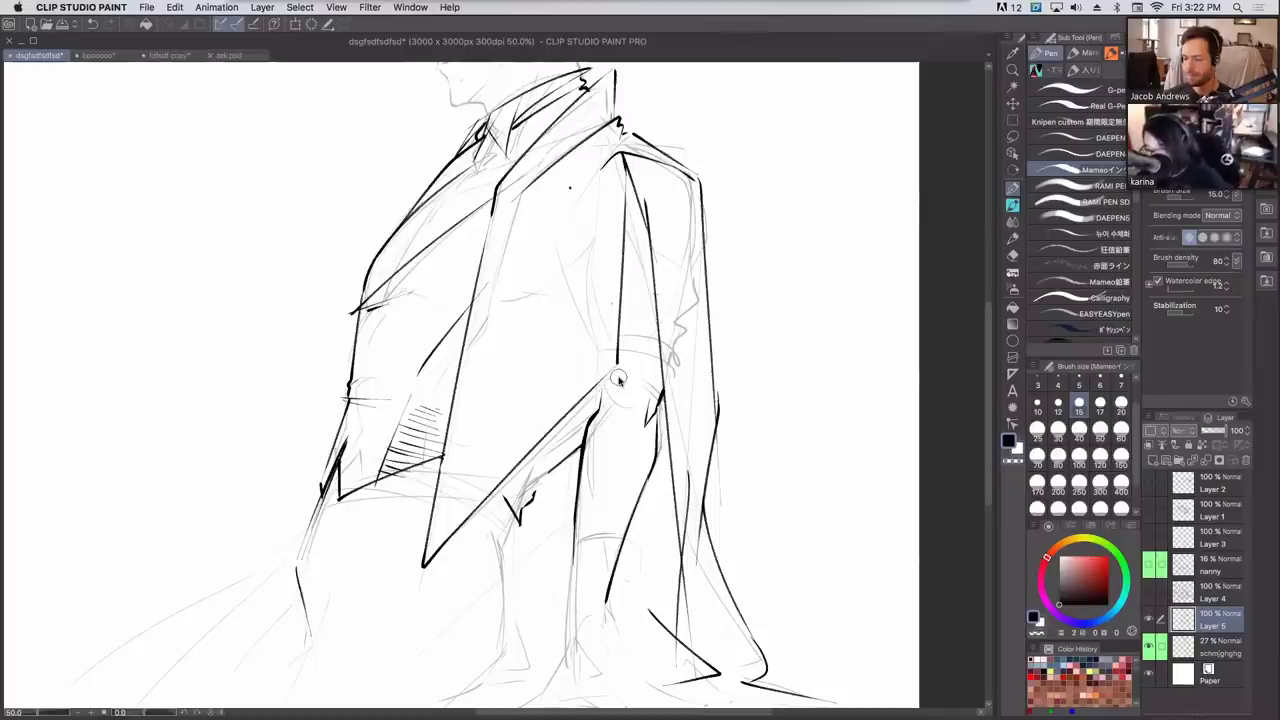
Ink the lower-back contour from the rear waist fold down to the seat.
{"action": "mouse_move", "coordinate": [671, 374]}
{"action": "left_mouse_down"}
{"action": "mouse_move", "coordinate": [754, 283]}
{"action": "mouse_move", "coordinate": [815, 352]}
{"action": "mouse_move", "coordinate": [819, 396]}
{"action": "left_mouse_up"}
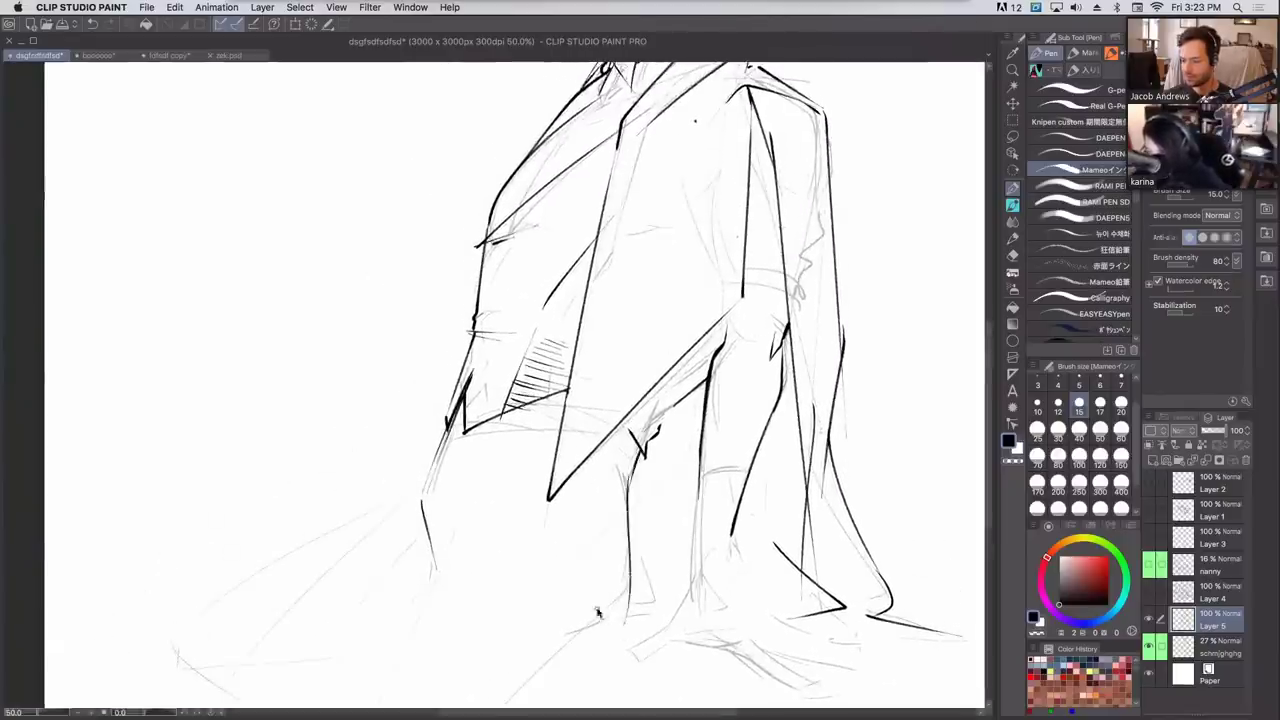
{"action": "key", "text": "super+minus"}
{"action": "left_click_drag", "start_coordinate": [838, 266], "coordinate": [843, 374]}
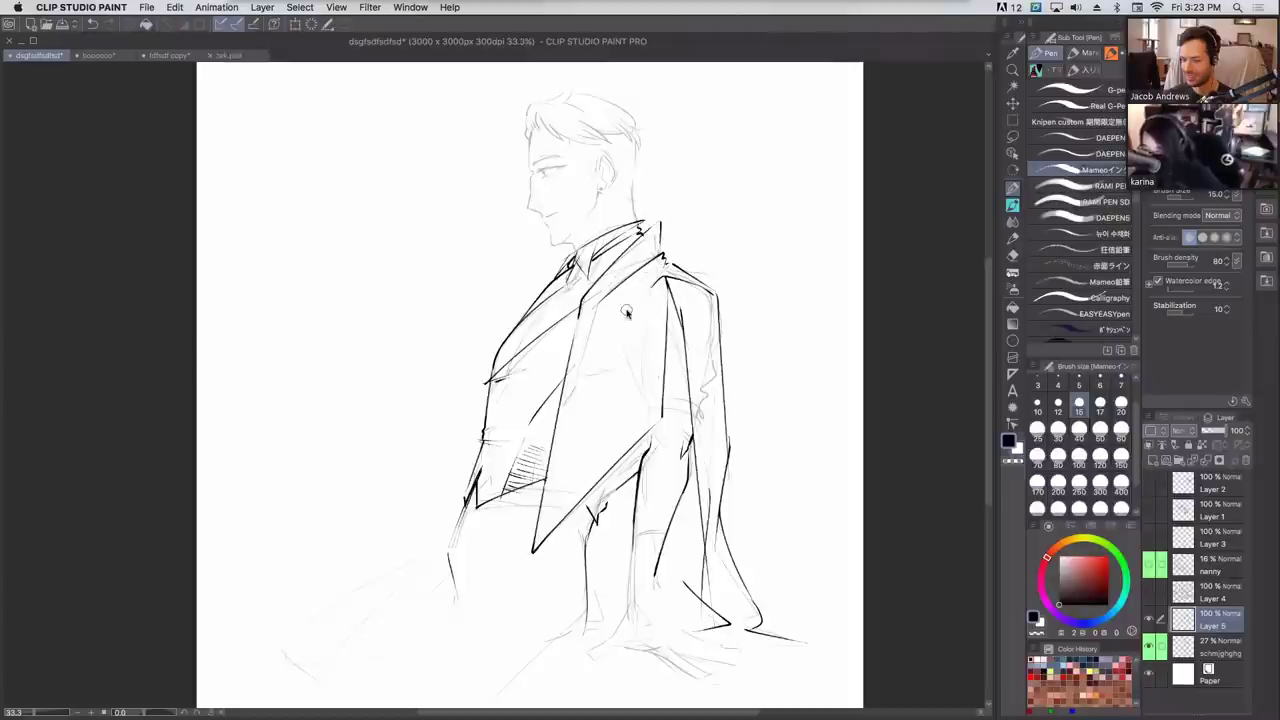
Hide Layer 5 and the profile man's sketch layer, show the nanny sketch and Layer 3, and make Layer 3 active.
{"action": "left_click", "coordinate": [1148, 621]}
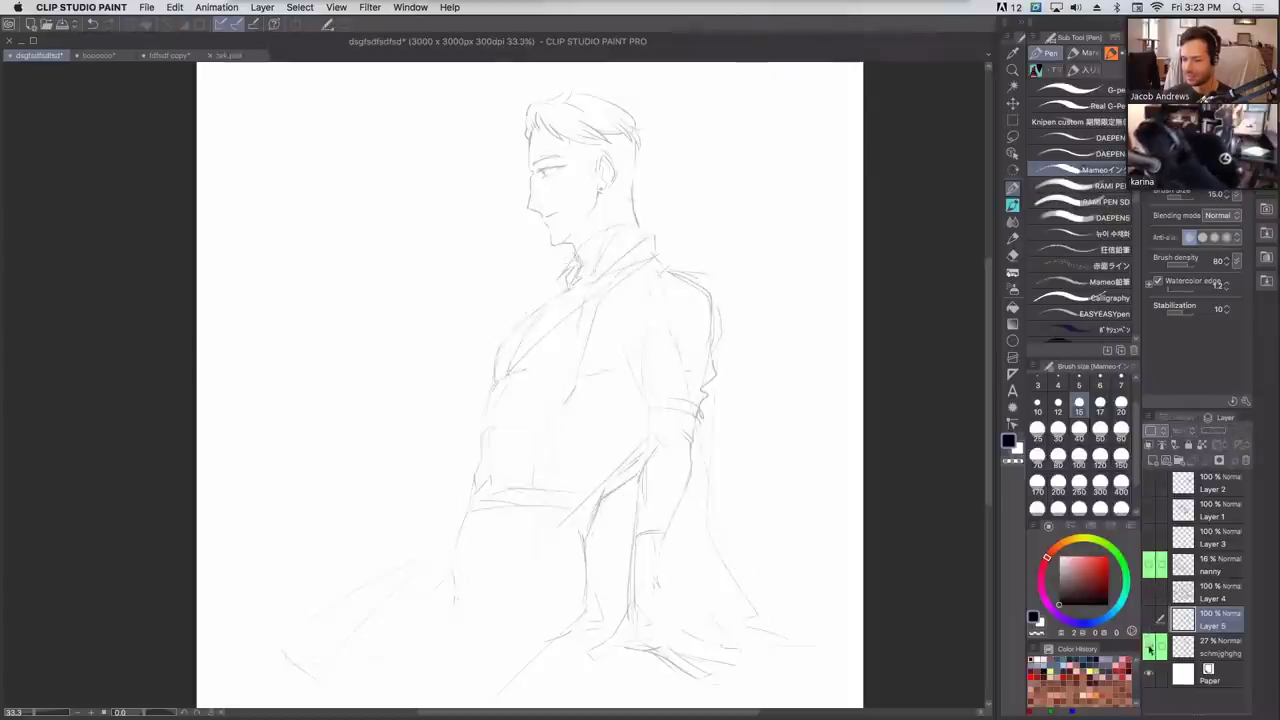
{"action": "left_click", "coordinate": [1150, 648]}
{"action": "left_click", "coordinate": [1151, 566]}
{"action": "left_click", "coordinate": [1150, 541]}
{"action": "left_click", "coordinate": [1170, 539]}
{"action": "key", "text": "super+plus"}
{"action": "key", "text": "super+plus"}
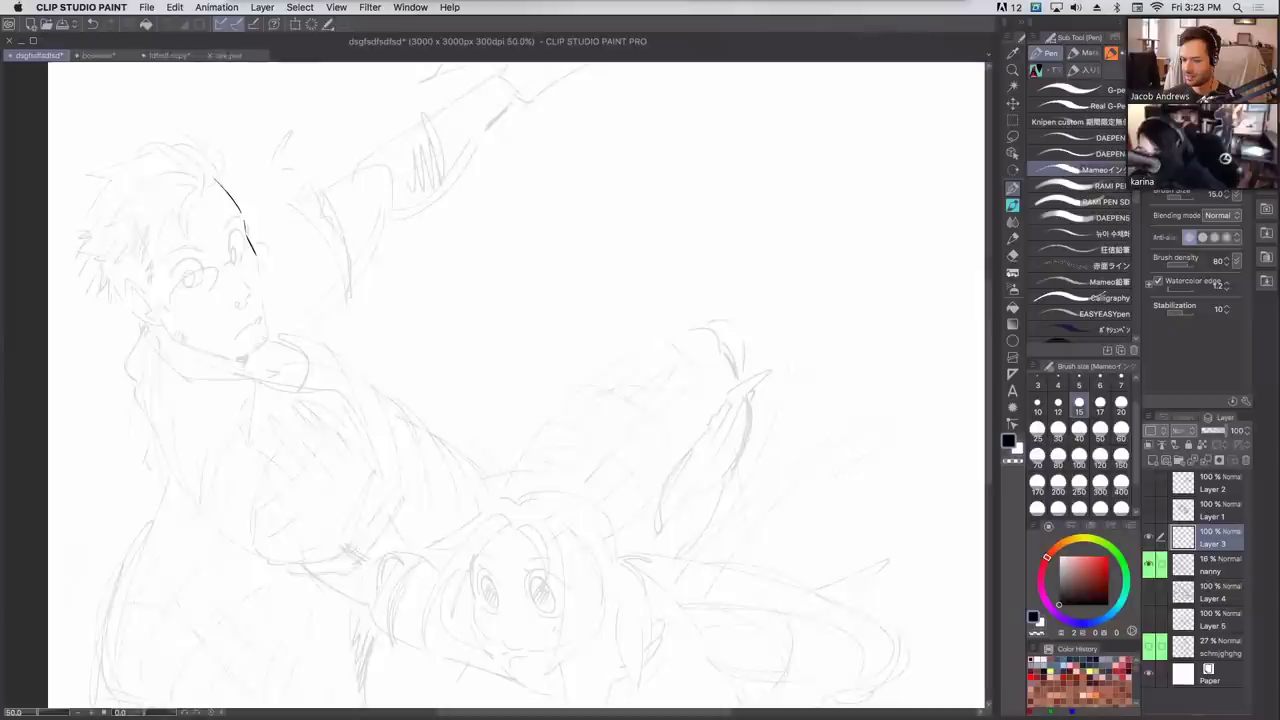
Mirror the canvas view horizontally and remove the leftover ink stroke along the man's forehead.
{"action": "key", "text": "h"}
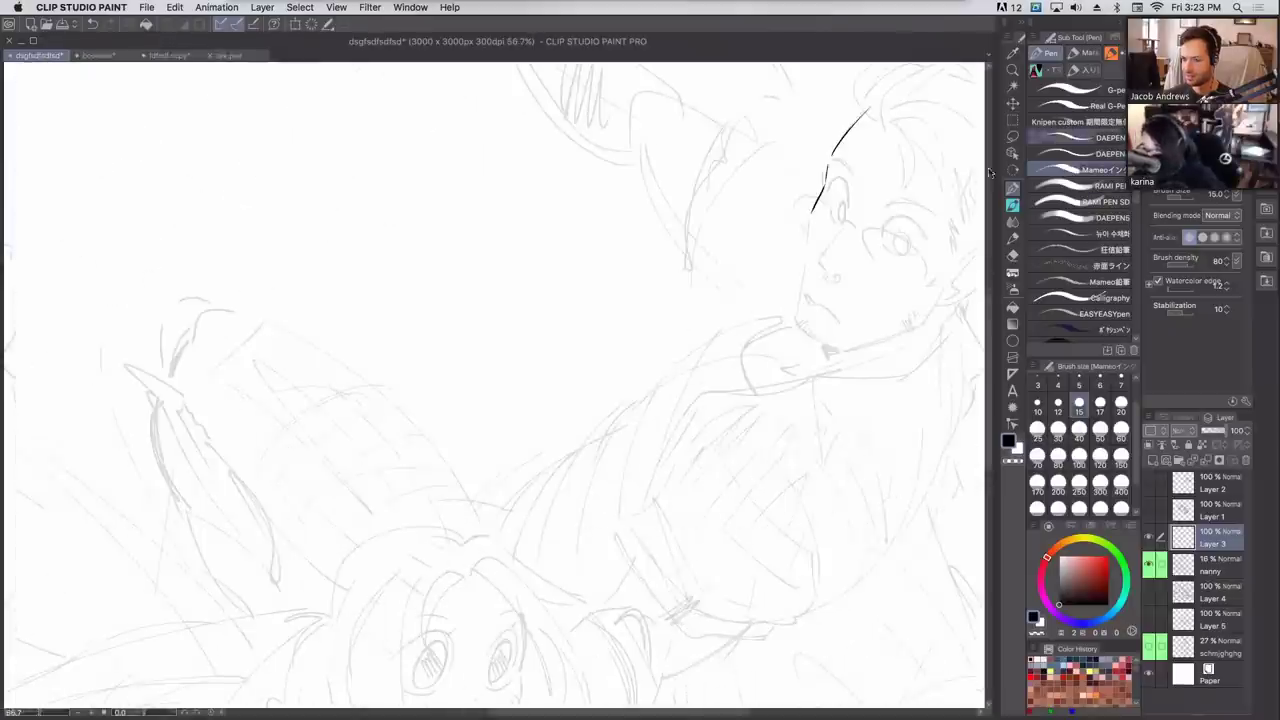
{"action": "left_click_drag", "start_coordinate": [852, 302], "coordinate": [636, 434]}
{"action": "mouse_move", "coordinate": [604, 316]}
{"action": "left_mouse_down"}
{"action": "mouse_move", "coordinate": [591, 334]}
{"action": "mouse_move", "coordinate": [643, 249]}
{"action": "left_mouse_up"}
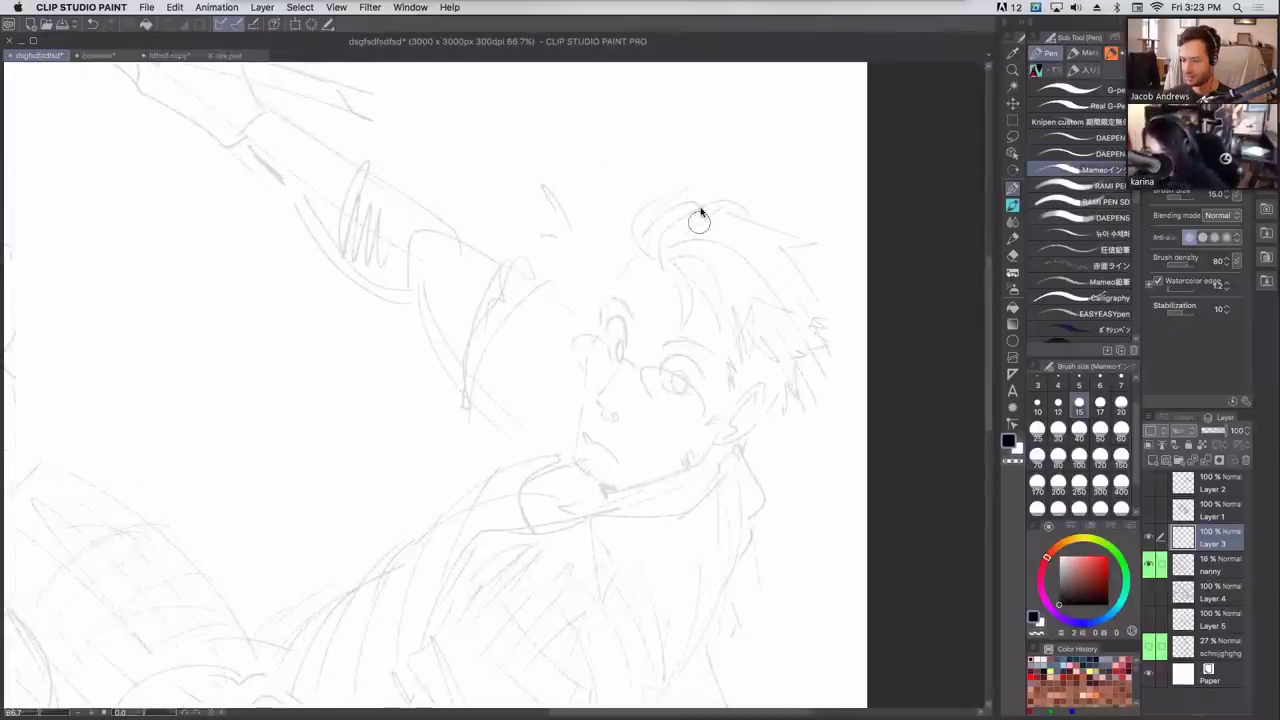
{"action": "left_click_drag", "start_coordinate": [602, 327], "coordinate": [601, 306]}
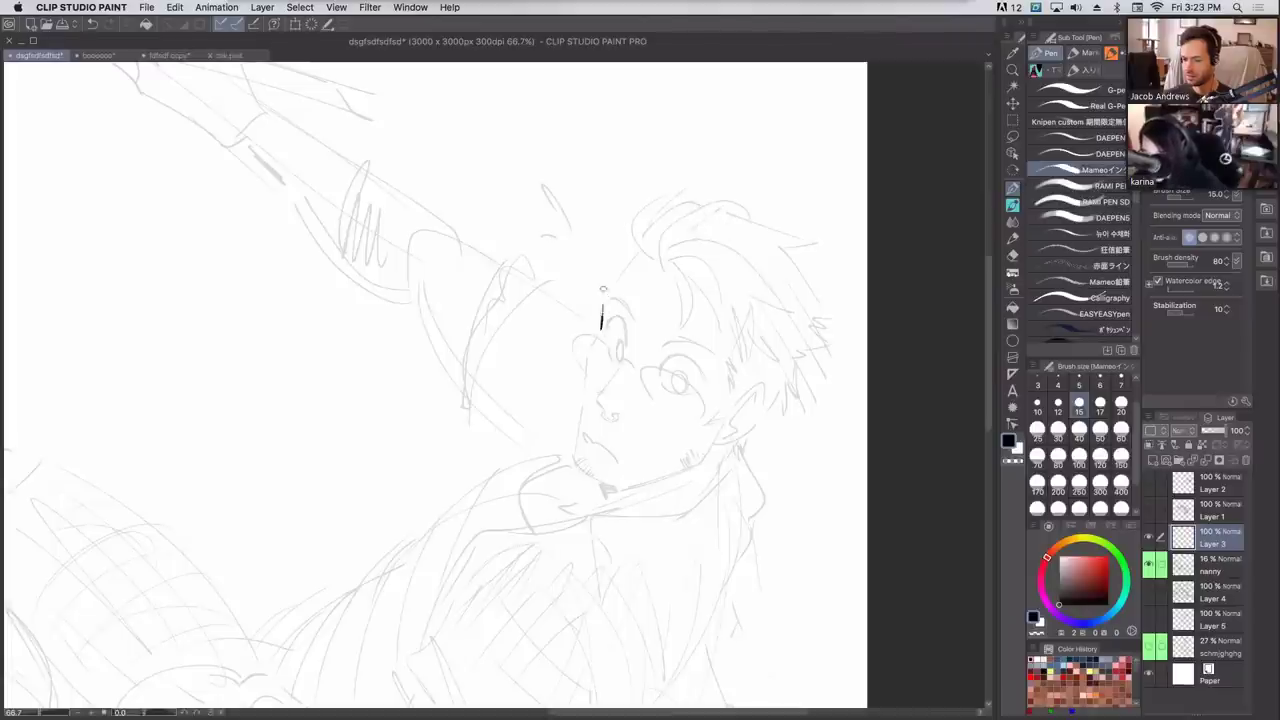
{"action": "key", "text": "super+z"}
Set the brush size to 12 and ink the man's shoulder contour from below the chin, with short fold strokes at its lower end.
{"action": "left_click", "coordinate": [1058, 404]}
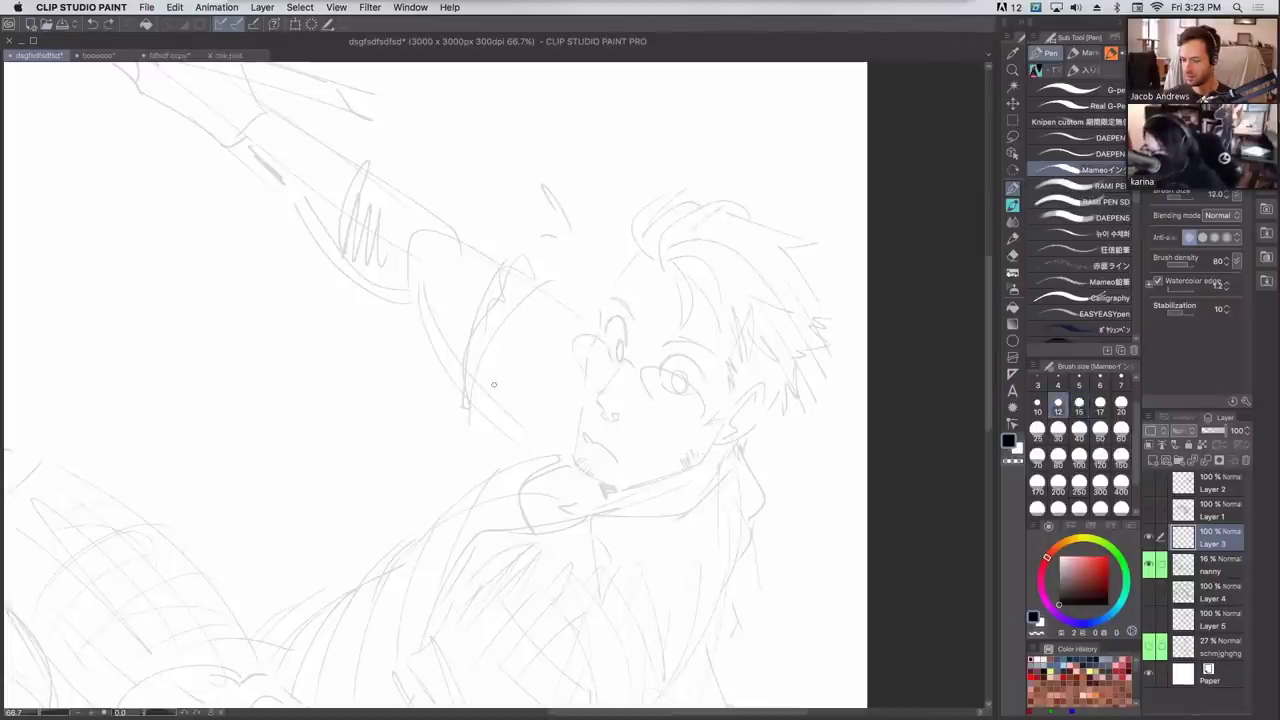
{"action": "mouse_move", "coordinate": [680, 362]}
{"action": "left_mouse_down"}
{"action": "mouse_move", "coordinate": [735, 281]}
{"action": "mouse_move", "coordinate": [874, 181]}
{"action": "left_mouse_up"}
{"action": "left_click_drag", "start_coordinate": [774, 321], "coordinate": [763, 278]}
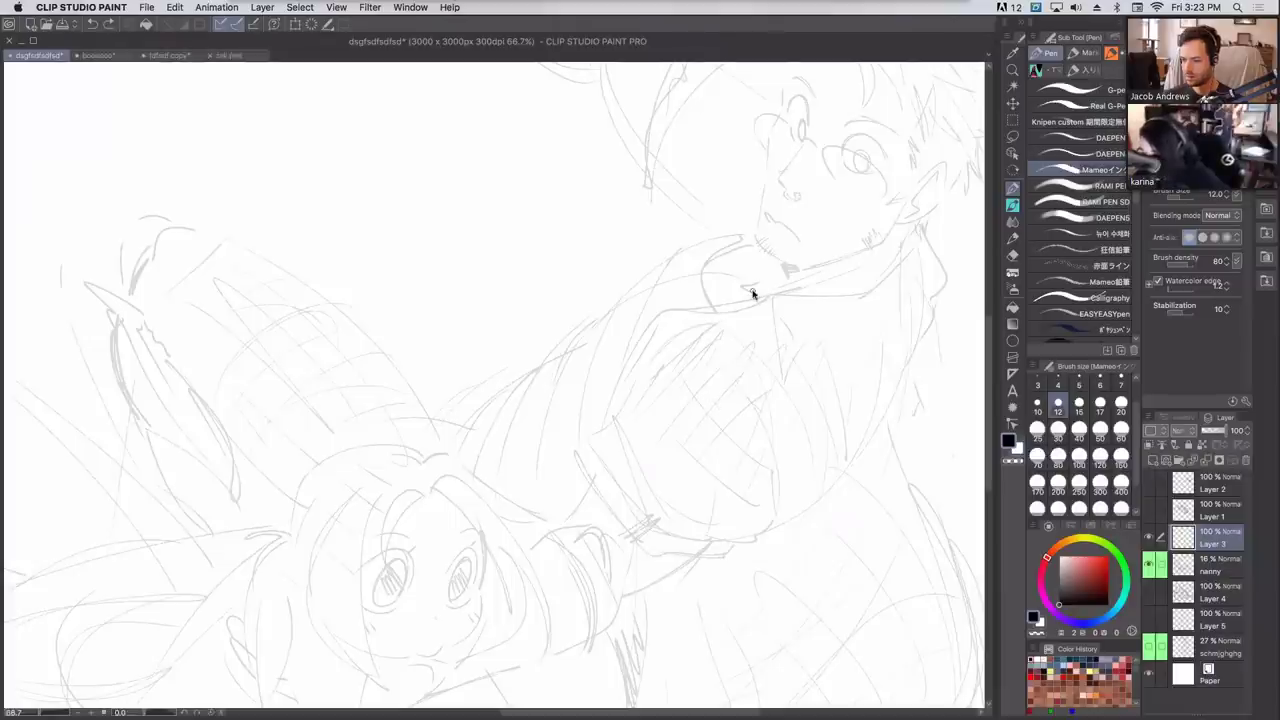
{"action": "scroll", "coordinate": [753, 293], "scroll_direction": "up", "scroll_amount": 3}
{"action": "left_click_drag", "start_coordinate": [888, 300], "coordinate": [654, 71]}
{"action": "scroll", "coordinate": [628, 307], "scroll_direction": "up", "scroll_amount": 6}
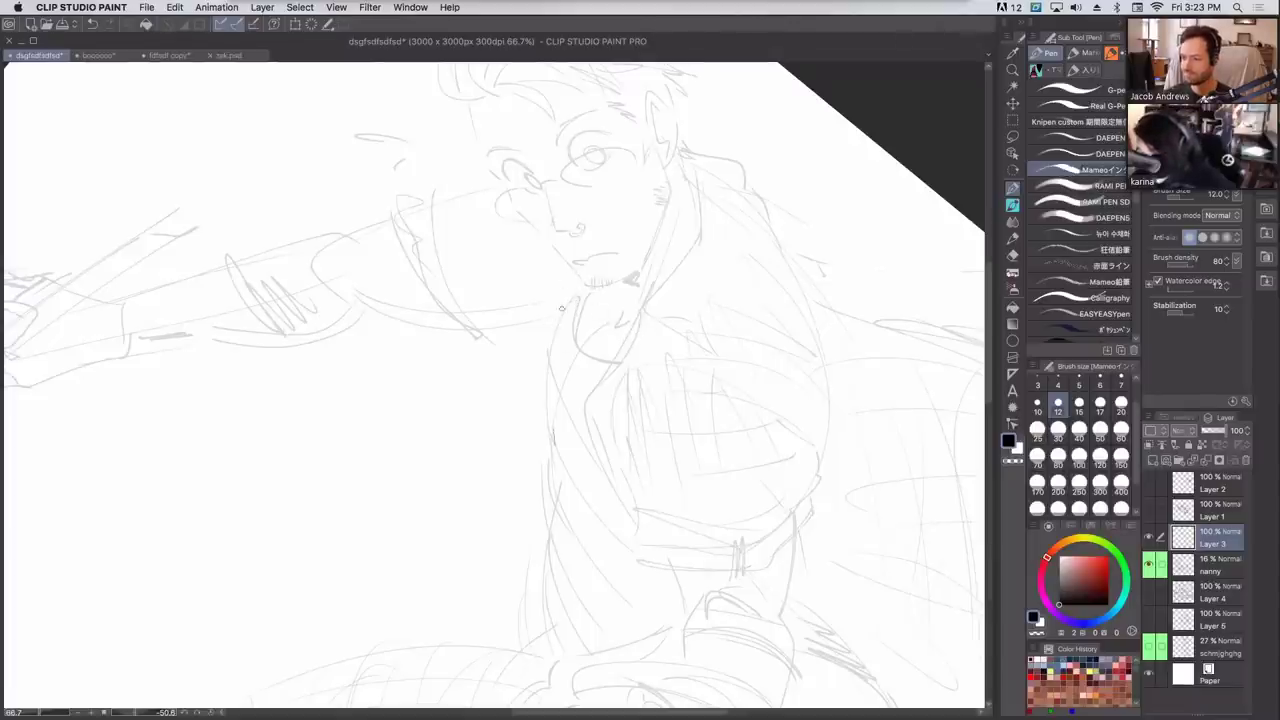
{"action": "mouse_move", "coordinate": [591, 288]}
{"action": "left_mouse_down"}
{"action": "mouse_move", "coordinate": [545, 396]}
{"action": "mouse_move", "coordinate": [560, 526]}
{"action": "left_mouse_up"}
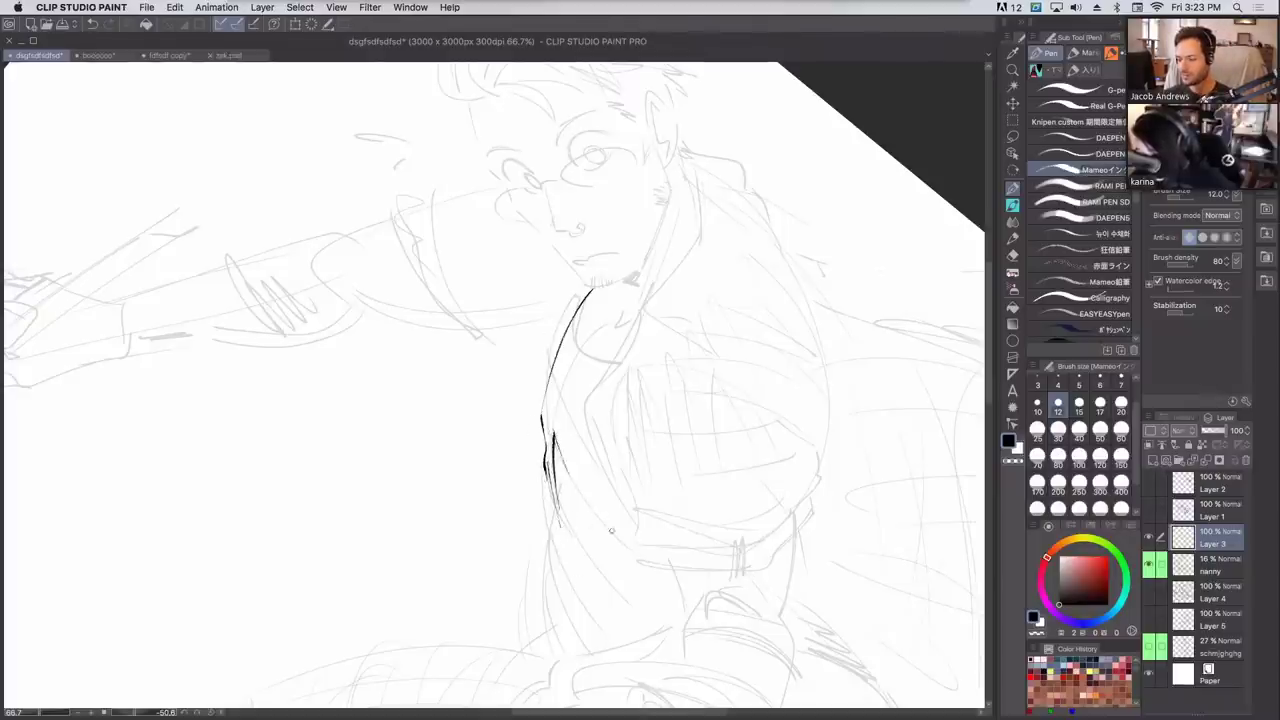
{"action": "left_click_drag", "start_coordinate": [553, 430], "coordinate": [572, 488]}
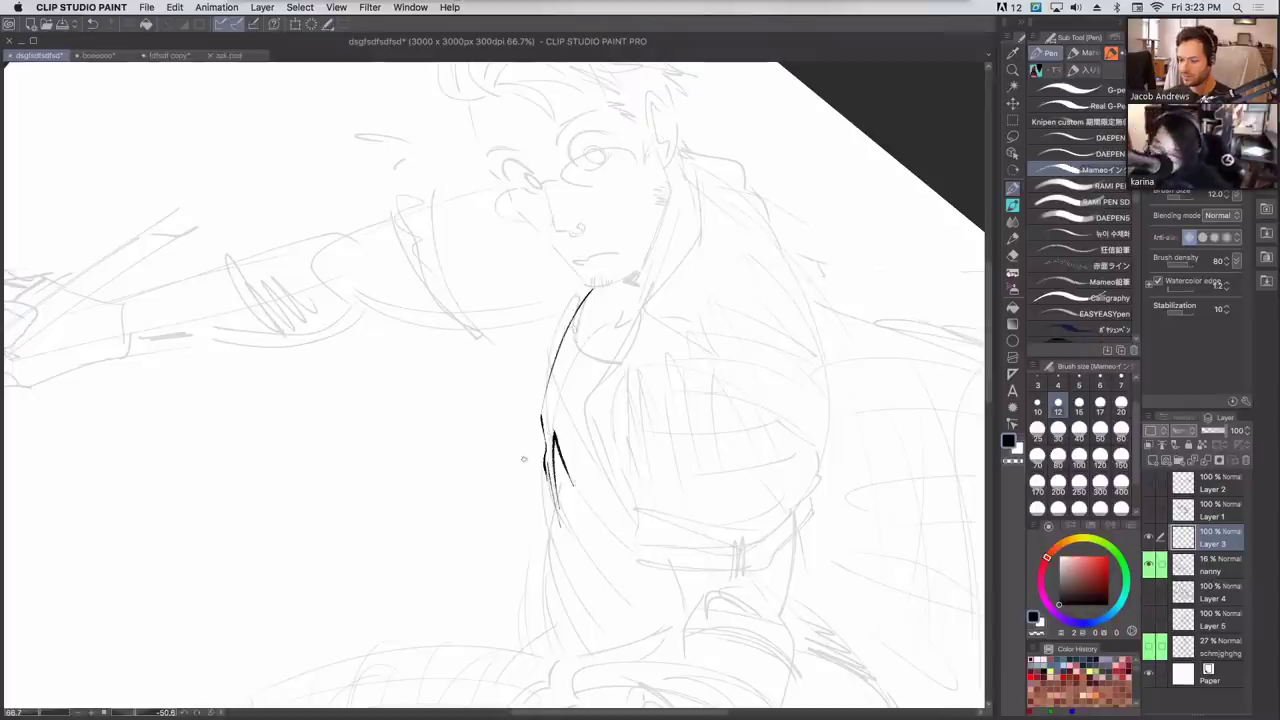
{"action": "left_click_drag", "start_coordinate": [542, 420], "coordinate": [557, 358]}
{"action": "key", "text": "super+z"}
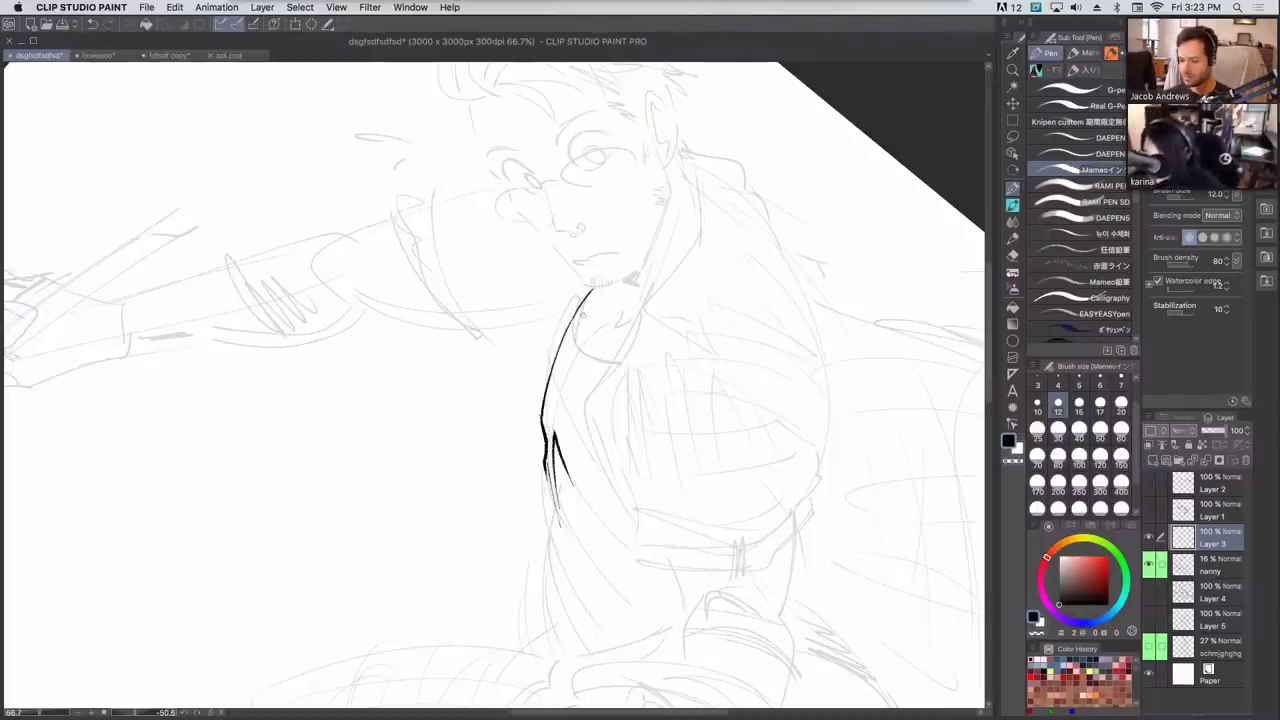
Ink the curved neckline below the man's chin and the collar edge from the back of the neck down the chest.
{"action": "left_click_drag", "start_coordinate": [581, 303], "coordinate": [586, 360]}
{"action": "key", "text": "super+z"}
{"action": "mouse_move", "coordinate": [581, 303]}
{"action": "left_mouse_down"}
{"action": "mouse_move", "coordinate": [586, 342]}
{"action": "mouse_move", "coordinate": [631, 353]}
{"action": "left_mouse_up"}
{"action": "key", "text": "super+z"}
{"action": "key", "text": "e"}
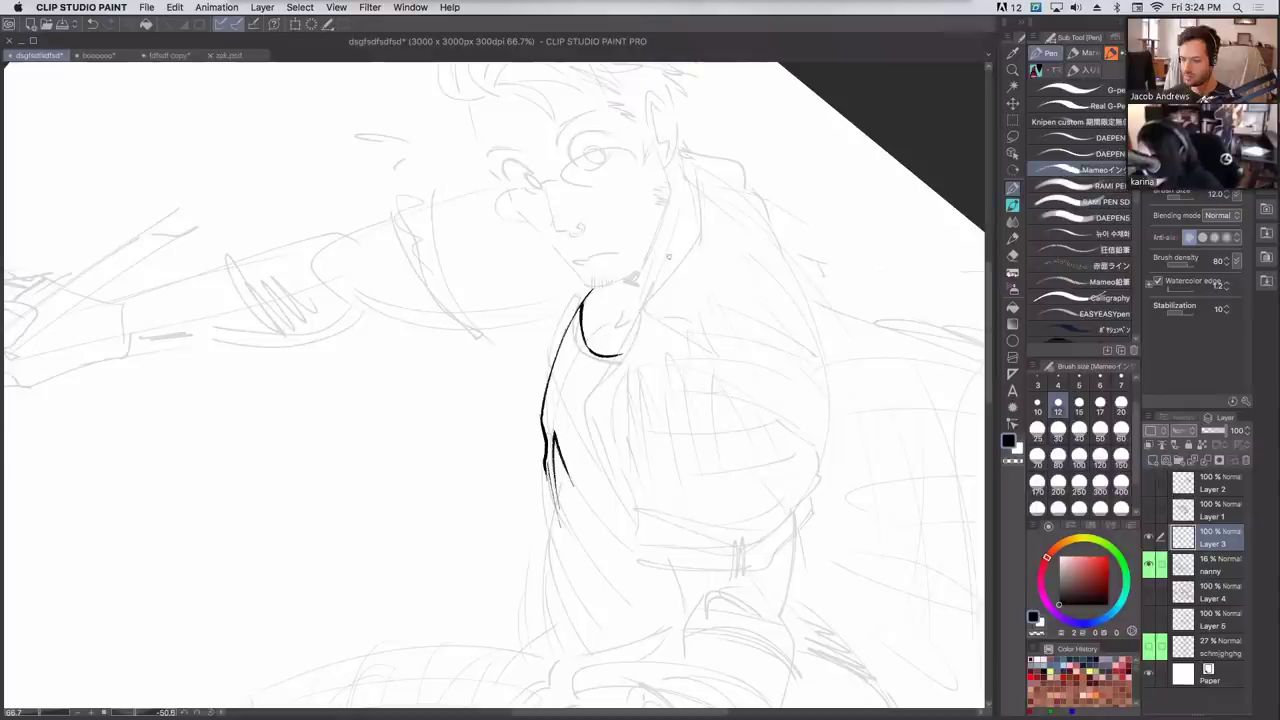
{"action": "mouse_move", "coordinate": [695, 250]}
{"action": "left_mouse_down"}
{"action": "mouse_move", "coordinate": [630, 322]}
{"action": "mouse_move", "coordinate": [585, 402]}
{"action": "mouse_move", "coordinate": [632, 520]}
{"action": "left_mouse_up"}
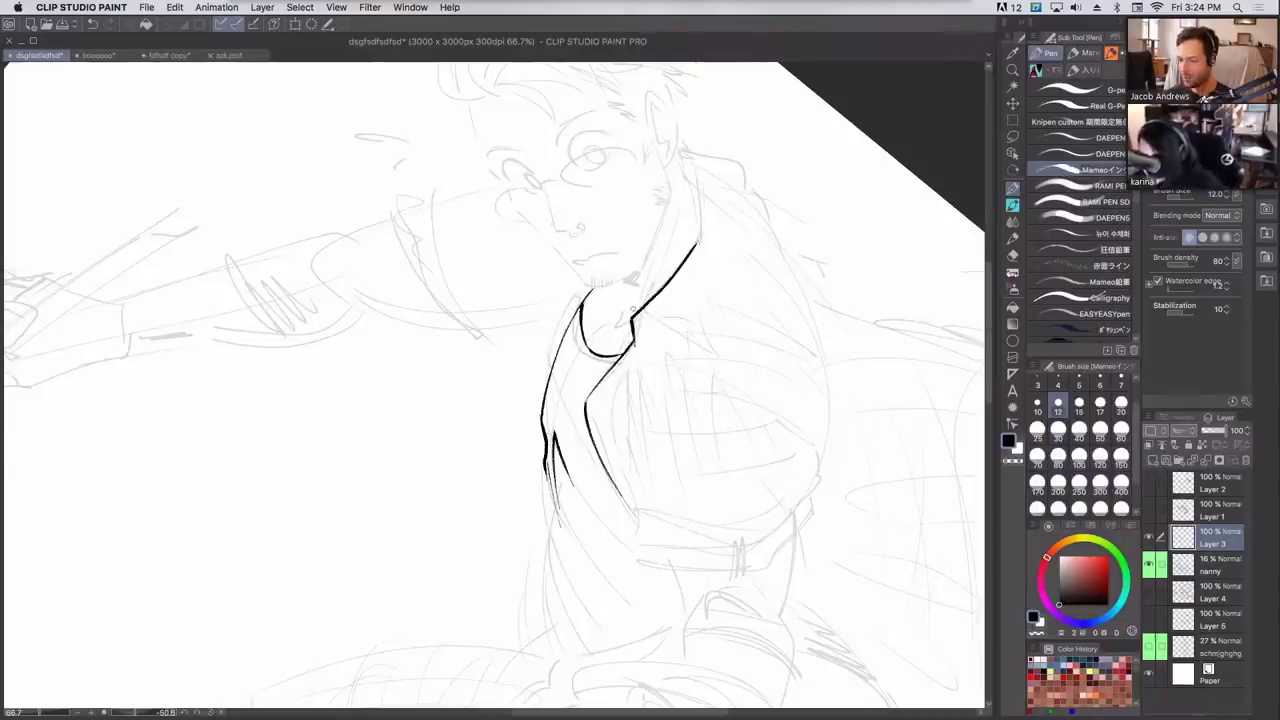
Ink the man's shirt collar from the neck down to its pointed tip, with its outer fold edge.
{"action": "mouse_move", "coordinate": [634, 320]}
{"action": "left_mouse_down"}
{"action": "mouse_move", "coordinate": [702, 357]}
{"action": "mouse_move", "coordinate": [705, 242]}
{"action": "left_mouse_up"}
{"action": "left_click_drag", "start_coordinate": [696, 316], "coordinate": [706, 243]}
{"action": "key", "text": "super+z"}
{"action": "left_click_drag", "start_coordinate": [698, 336], "coordinate": [711, 211]}
{"action": "left_click_drag", "start_coordinate": [713, 275], "coordinate": [719, 224]}
{"action": "left_click_drag", "start_coordinate": [751, 278], "coordinate": [765, 401]}
{"action": "left_click_drag", "start_coordinate": [713, 363], "coordinate": [706, 302]}
{"action": "key", "text": "super+z"}
{"action": "mouse_move", "coordinate": [713, 364]}
{"action": "left_mouse_down"}
{"action": "mouse_move", "coordinate": [701, 298]}
{"action": "mouse_move", "coordinate": [711, 312]}
{"action": "left_mouse_up"}
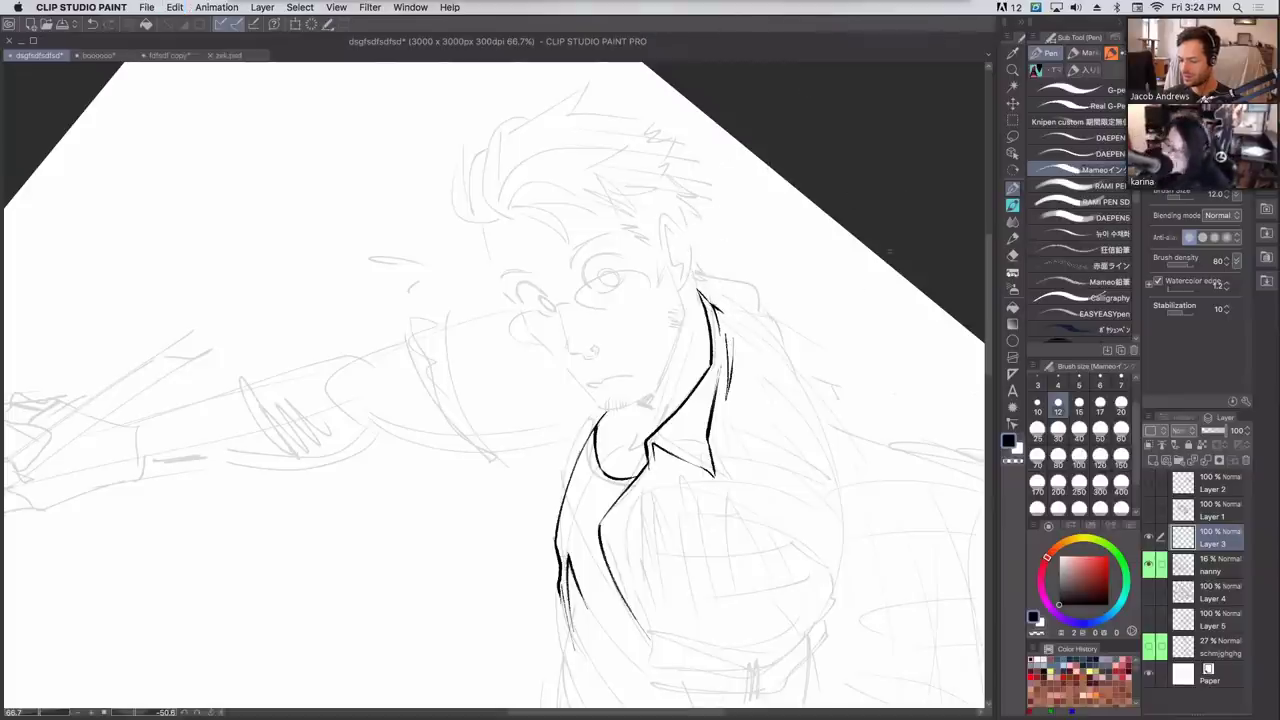
Ink short fold strokes beside the upper collar at the back of the neck.
{"action": "left_click_drag", "start_coordinate": [724, 306], "coordinate": [740, 368]}
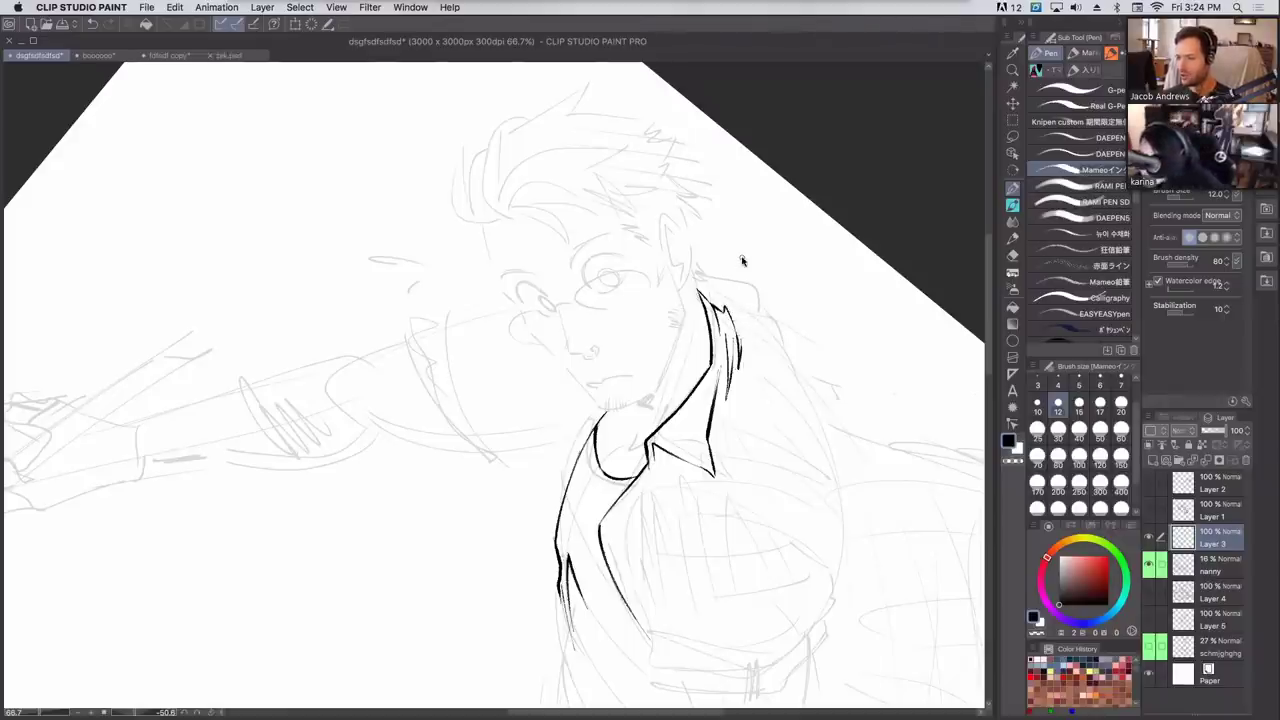
{"action": "key", "text": "super+z"}
{"action": "key", "text": "super+z"}
{"action": "left_click_drag", "start_coordinate": [725, 306], "coordinate": [731, 342]}
{"action": "scroll", "coordinate": [773, 344], "scroll_direction": "down", "scroll_amount": 5}
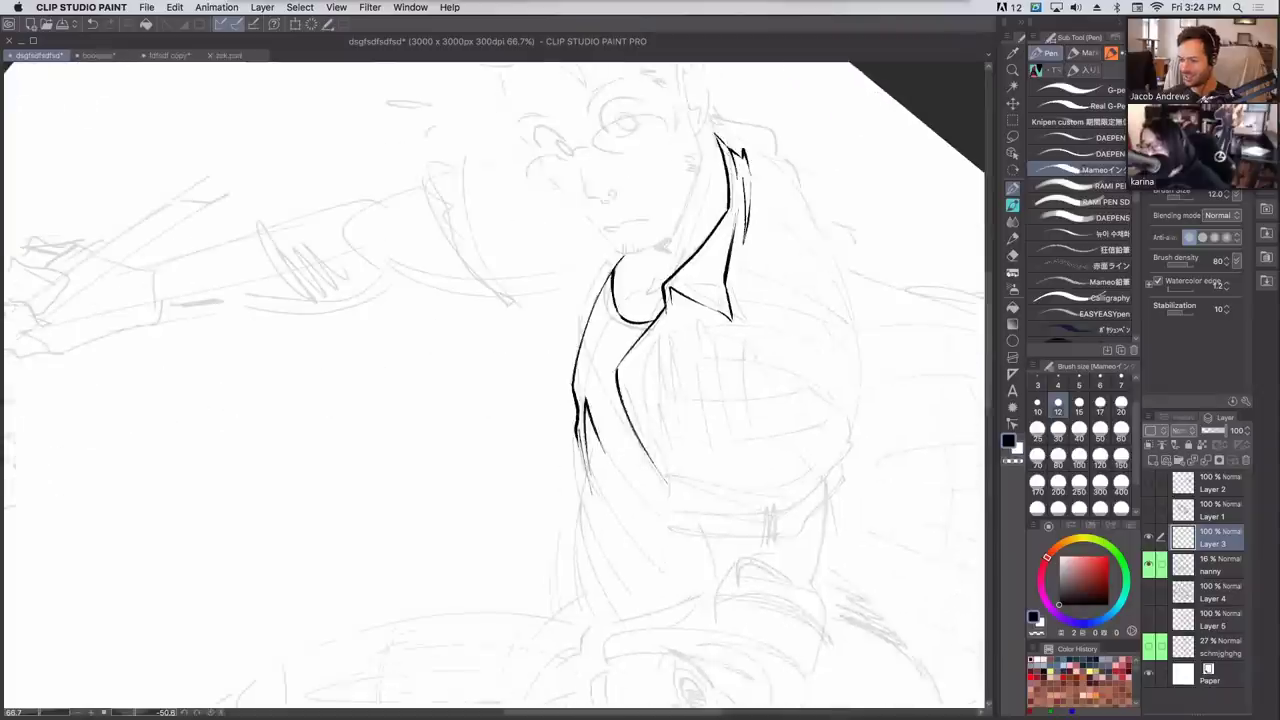
Ink a thin curved line beside the open shirt edge, just below the collar.
{"action": "left_click_drag", "start_coordinate": [676, 296], "coordinate": [654, 396]}
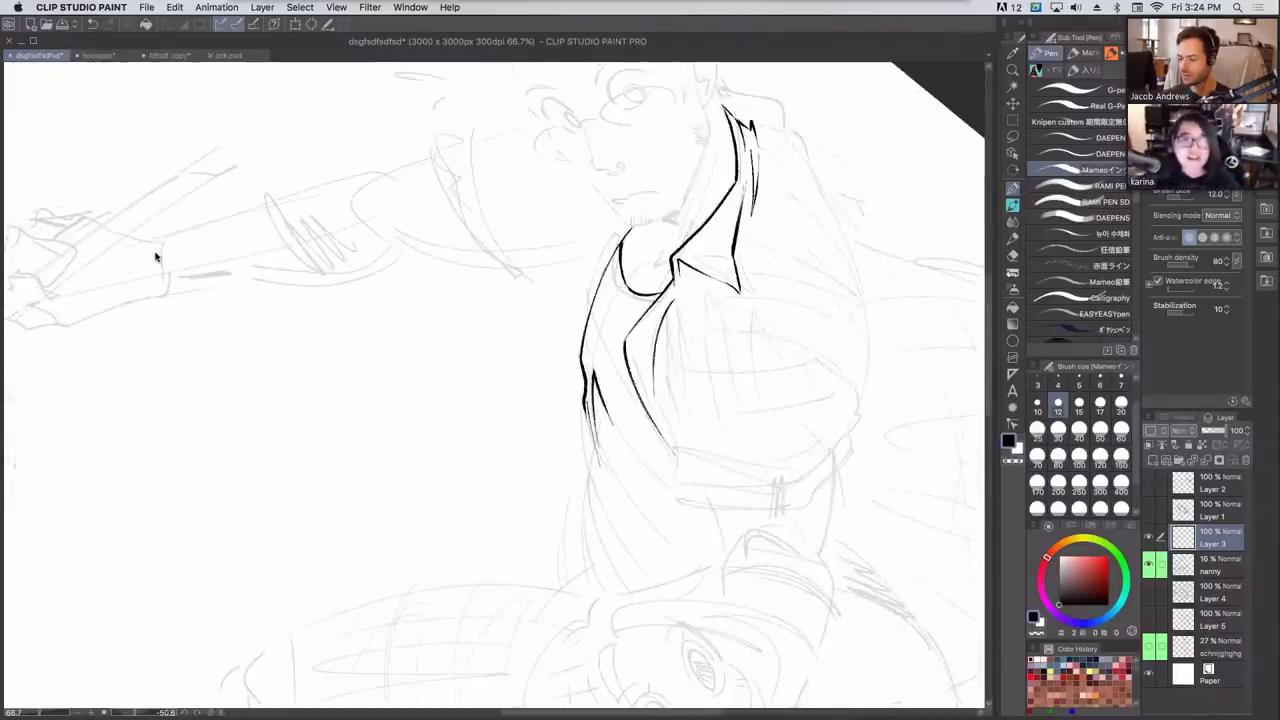
{"action": "key", "text": "Tab"}
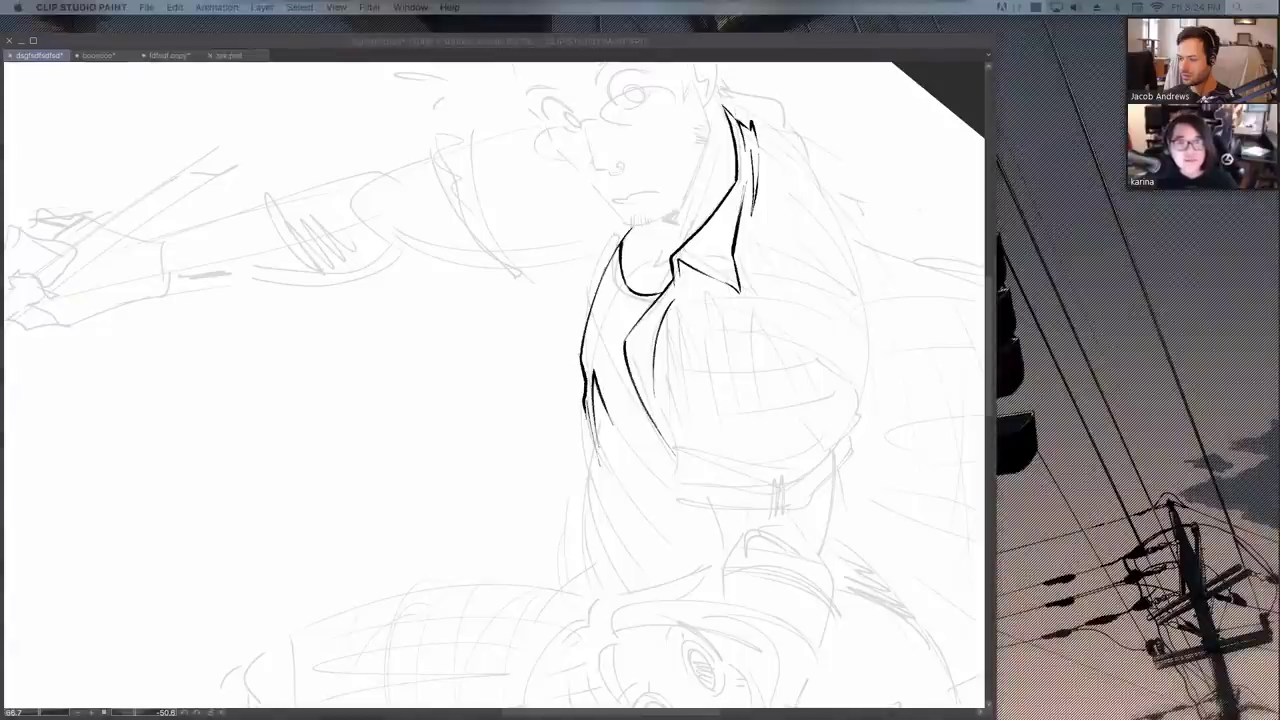
{"action": "key", "text": "Tab"}
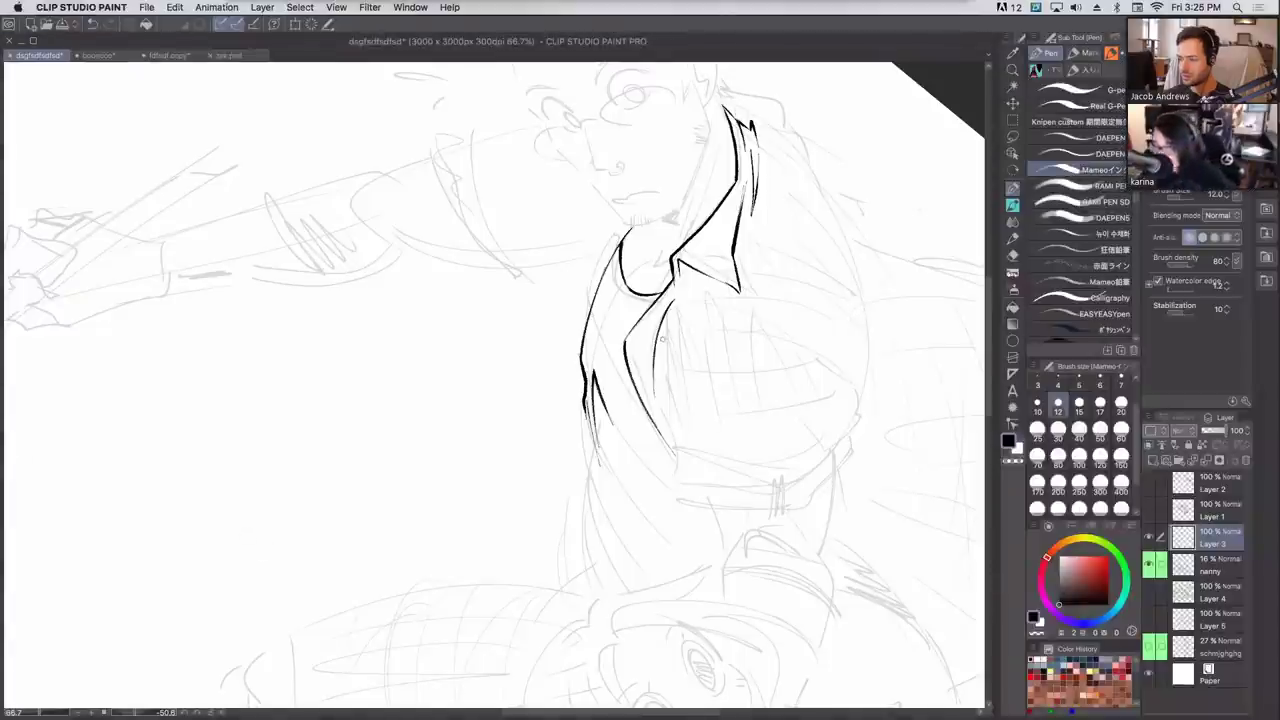
Extend the man's front torso contour from the chest folds to the waist, with tapering strokes at its lower end.
{"action": "left_click_drag", "start_coordinate": [585, 408], "coordinate": [586, 466]}
{"action": "left_click_drag", "start_coordinate": [584, 410], "coordinate": [577, 525]}
{"action": "key", "text": "super+z"}
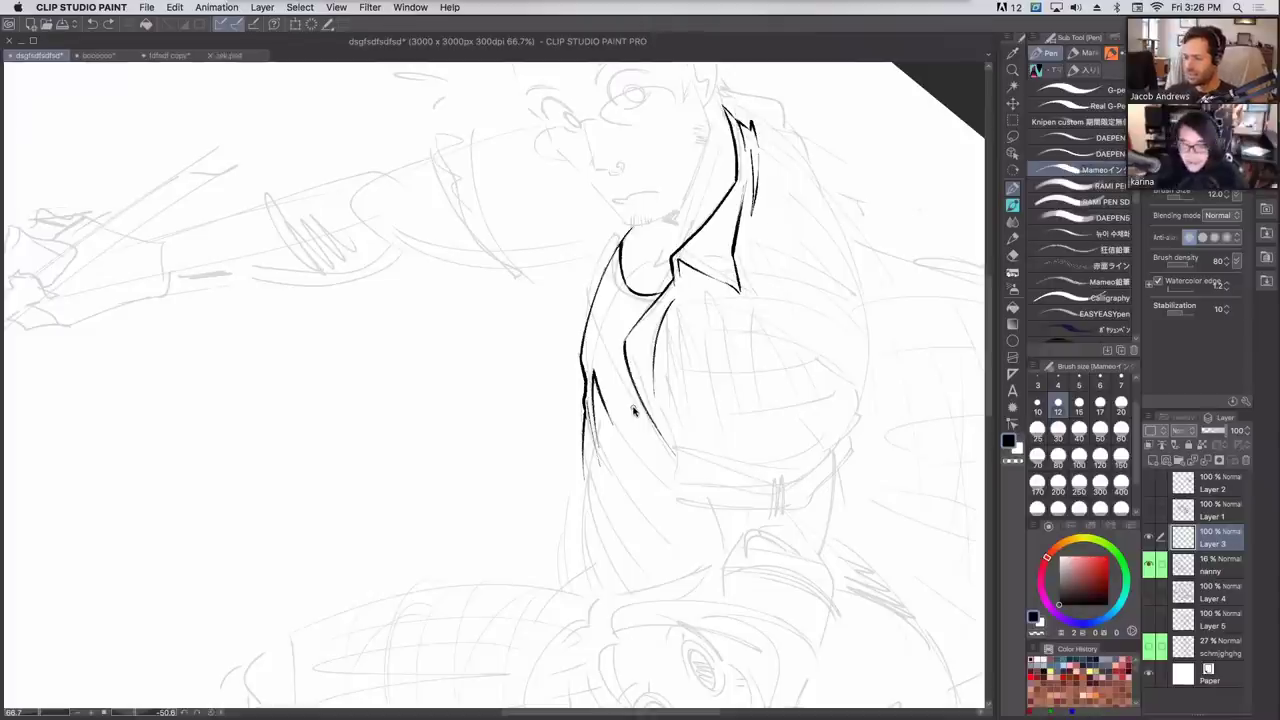
{"action": "left_click_drag", "start_coordinate": [584, 468], "coordinate": [577, 550]}
{"action": "left_click_drag", "start_coordinate": [584, 450], "coordinate": [593, 530]}
{"action": "key", "text": "super+z"}
{"action": "left_click_drag", "start_coordinate": [585, 420], "coordinate": [598, 542]}
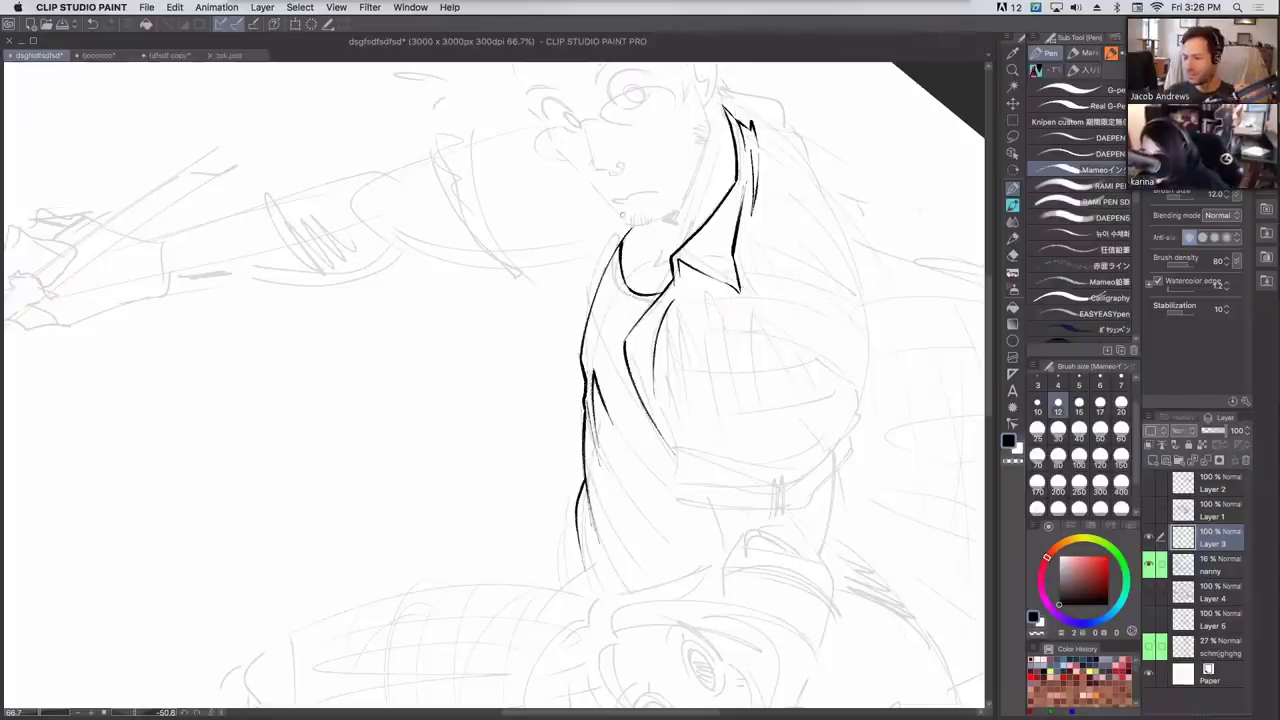
Ink the far collar corner below the chin and the angled shirt edge beneath it.
{"action": "mouse_move", "coordinate": [617, 212]}
{"action": "left_mouse_down"}
{"action": "mouse_move", "coordinate": [601, 217]}
{"action": "mouse_move", "coordinate": [587, 326]}
{"action": "mouse_move", "coordinate": [616, 231]}
{"action": "left_mouse_up"}
{"action": "key", "text": "super+z"}
{"action": "left_click_drag", "start_coordinate": [595, 275], "coordinate": [616, 243]}
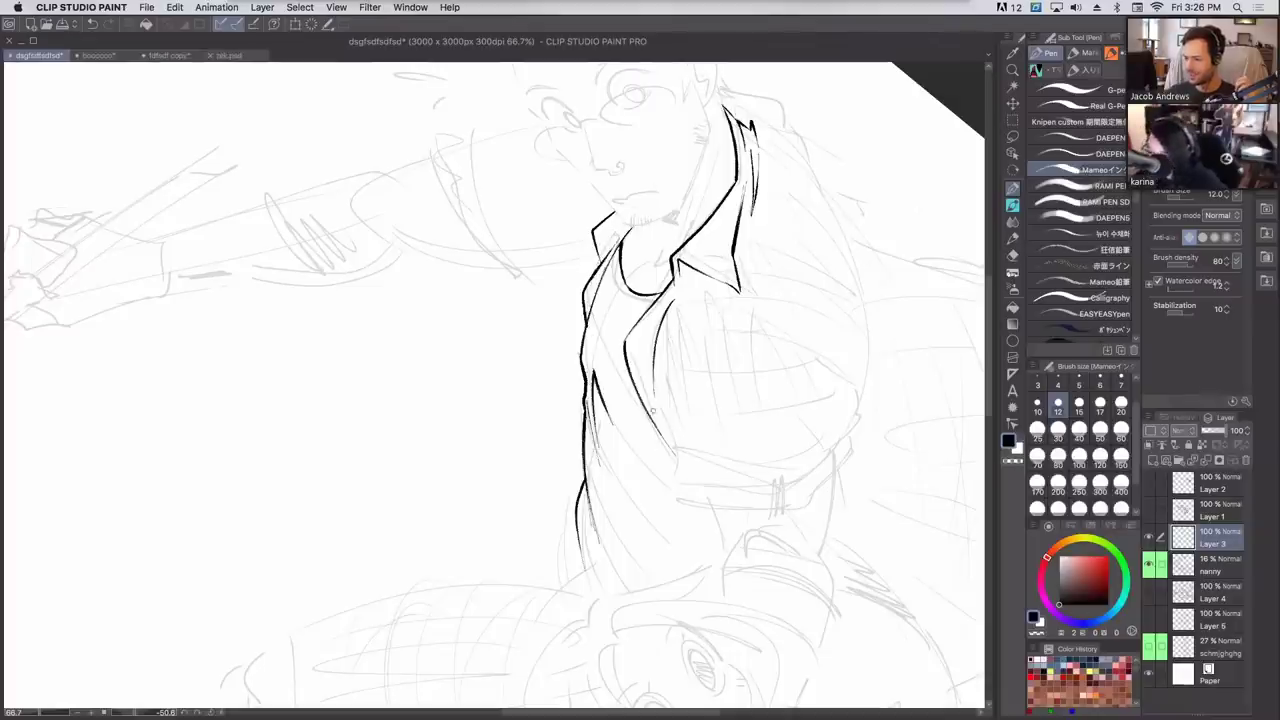
Ink the near sleeve's front edge down to the cuff corner and along the curved top of the cuff.
{"action": "mouse_move", "coordinate": [656, 398]}
{"action": "left_mouse_down"}
{"action": "mouse_move", "coordinate": [685, 475]}
{"action": "mouse_move", "coordinate": [675, 466]}
{"action": "mouse_move", "coordinate": [715, 486]}
{"action": "mouse_move", "coordinate": [698, 466]}
{"action": "mouse_move", "coordinate": [699, 485]}
{"action": "mouse_move", "coordinate": [804, 474]}
{"action": "left_mouse_up"}
{"action": "key", "text": "ctrl+z"}
{"action": "left_click_drag", "start_coordinate": [700, 486], "coordinate": [792, 480]}
{"action": "key", "text": "super+z"}
{"action": "mouse_move", "coordinate": [704, 486]}
{"action": "left_mouse_down"}
{"action": "mouse_move", "coordinate": [808, 459]}
{"action": "mouse_move", "coordinate": [716, 483]}
{"action": "mouse_move", "coordinate": [812, 468]}
{"action": "left_mouse_up"}
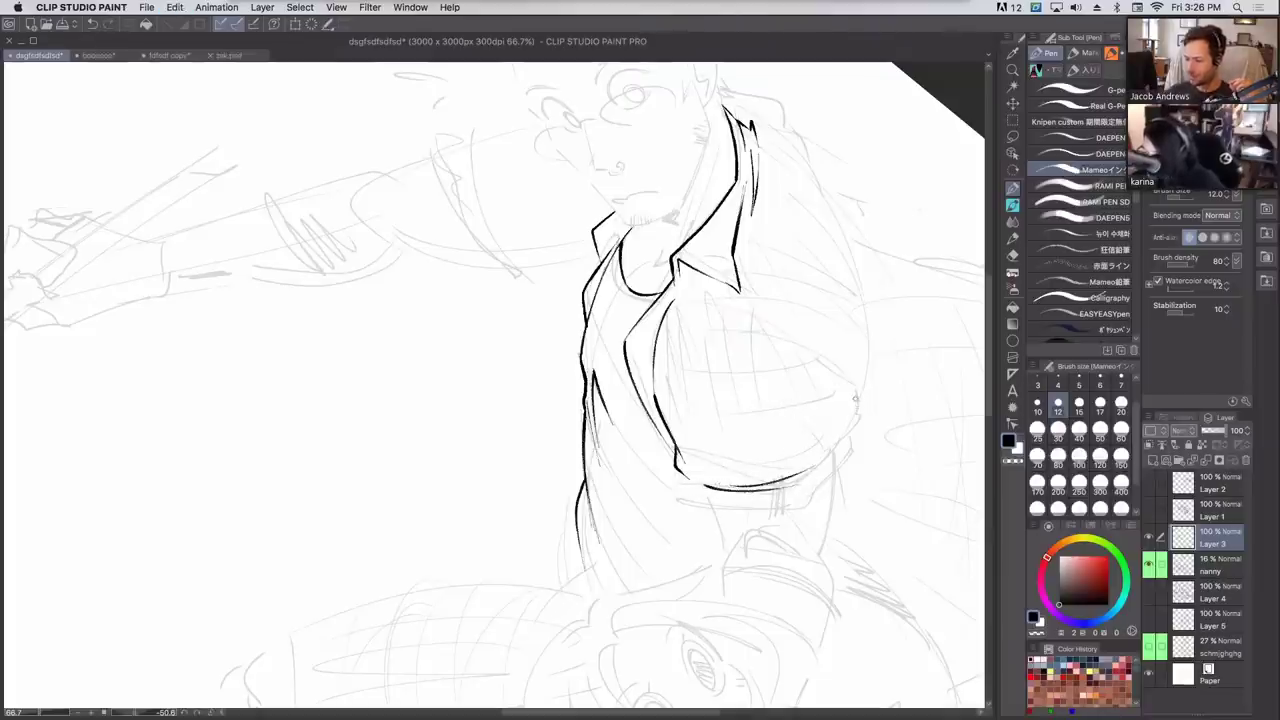
Ink the rounded outline of the near sleeve over its top and around the far side to the cuff.
{"action": "left_click_drag", "start_coordinate": [668, 345], "coordinate": [748, 328]}
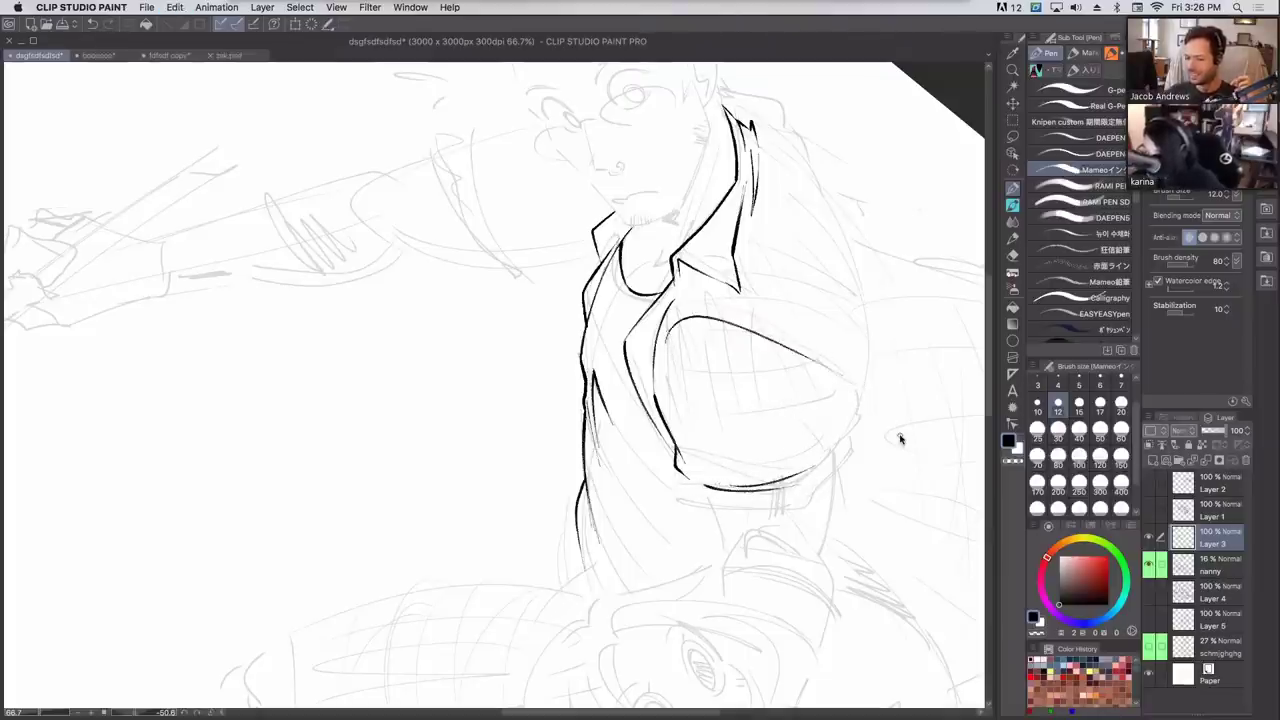
{"action": "key", "text": "ctrl+z"}
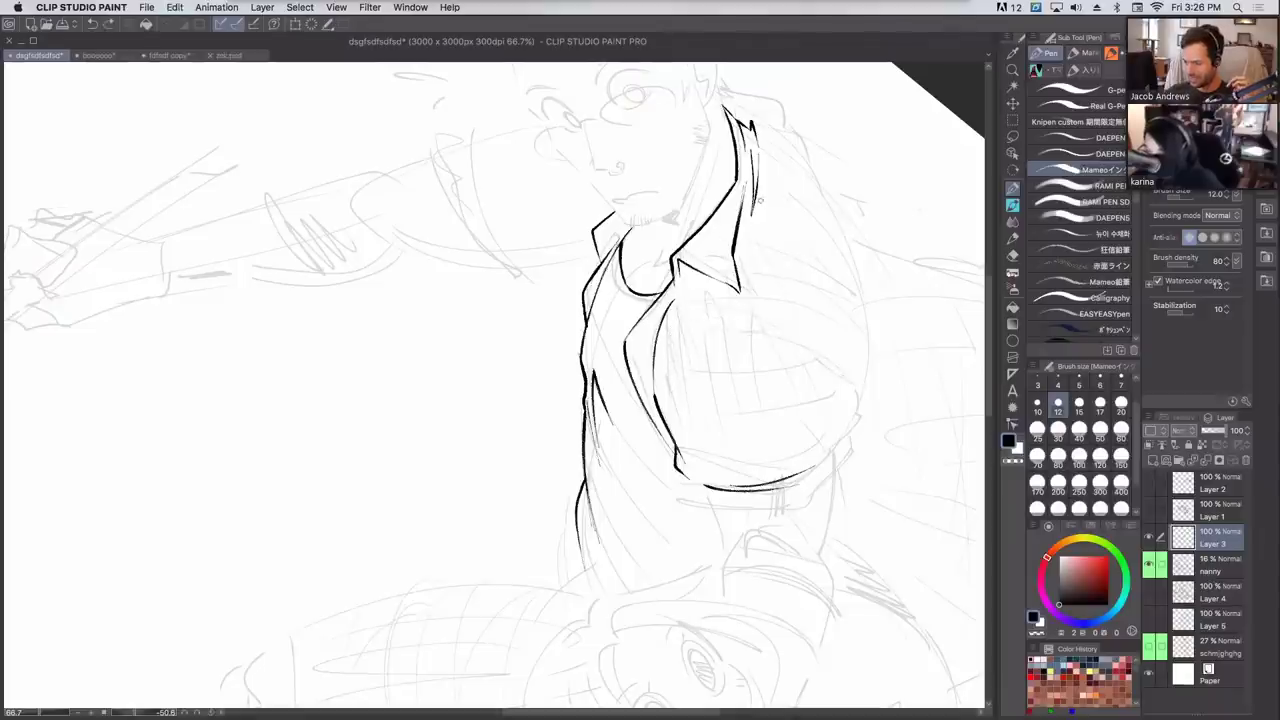
{"action": "mouse_move", "coordinate": [655, 378]}
{"action": "left_mouse_down"}
{"action": "mouse_move", "coordinate": [674, 318]}
{"action": "mouse_move", "coordinate": [806, 345]}
{"action": "left_mouse_up"}
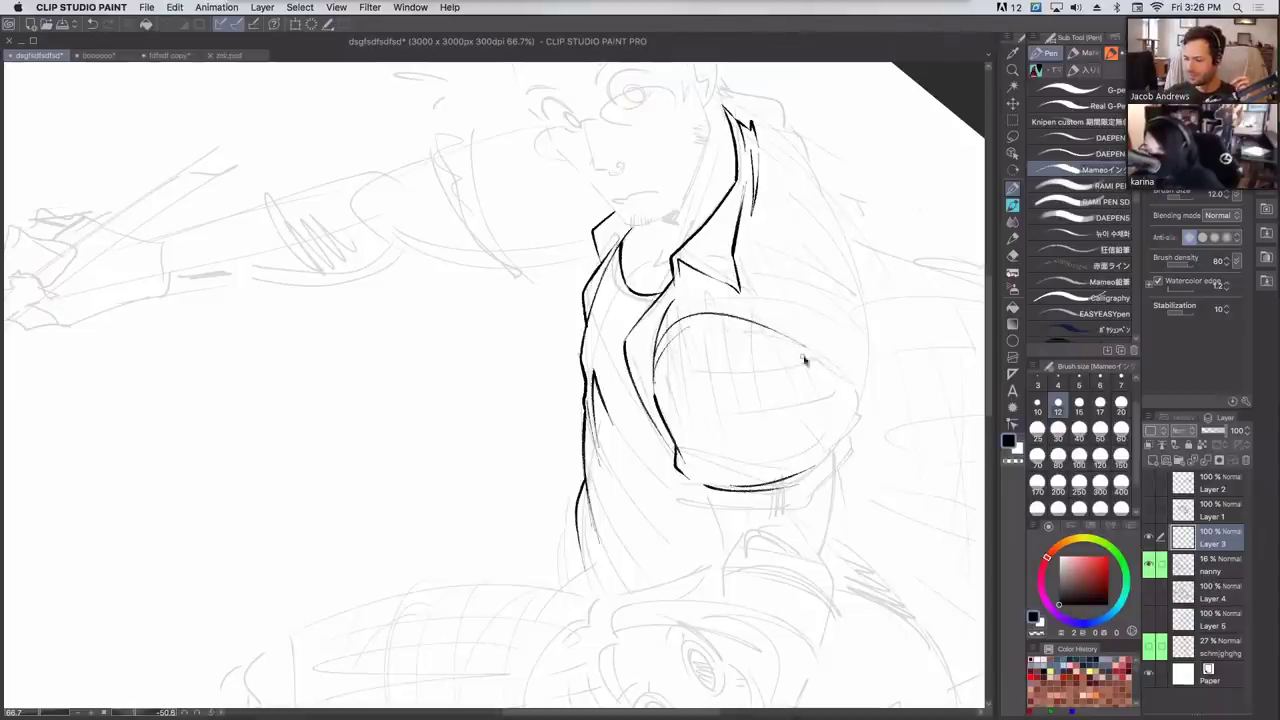
{"action": "left_click_drag", "start_coordinate": [826, 362], "coordinate": [832, 430]}
{"action": "key", "text": "super+z"}
{"action": "left_click_drag", "start_coordinate": [824, 360], "coordinate": [803, 470]}
{"action": "key", "text": "super+z"}
{"action": "mouse_move", "coordinate": [848, 428]}
{"action": "left_mouse_down"}
{"action": "mouse_move", "coordinate": [798, 460]}
{"action": "mouse_move", "coordinate": [836, 386]}
{"action": "left_mouse_up"}
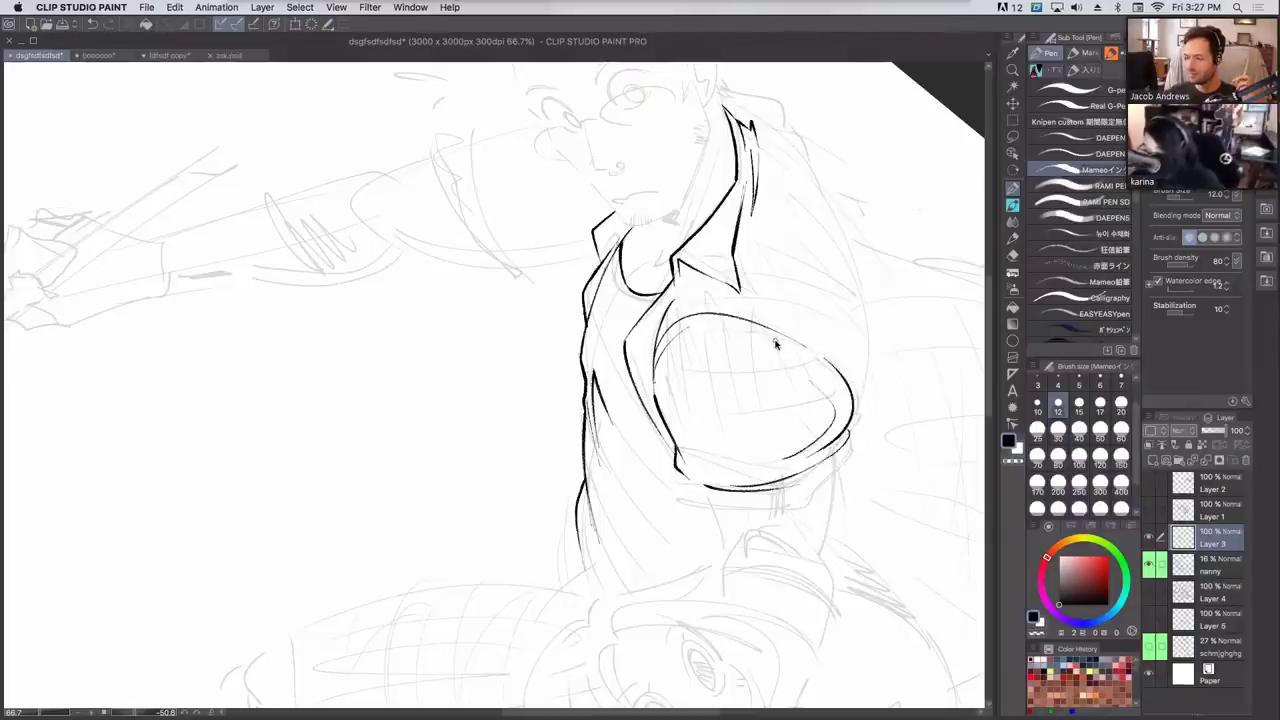
Ink the rolled cuff's lower edge and sides, adding fold lines inside the band.
{"action": "mouse_move", "coordinate": [690, 481]}
{"action": "left_mouse_down"}
{"action": "mouse_move", "coordinate": [765, 523]}
{"action": "mouse_move", "coordinate": [810, 516]}
{"action": "left_mouse_up"}
{"action": "left_click_drag", "start_coordinate": [856, 430], "coordinate": [802, 512]}
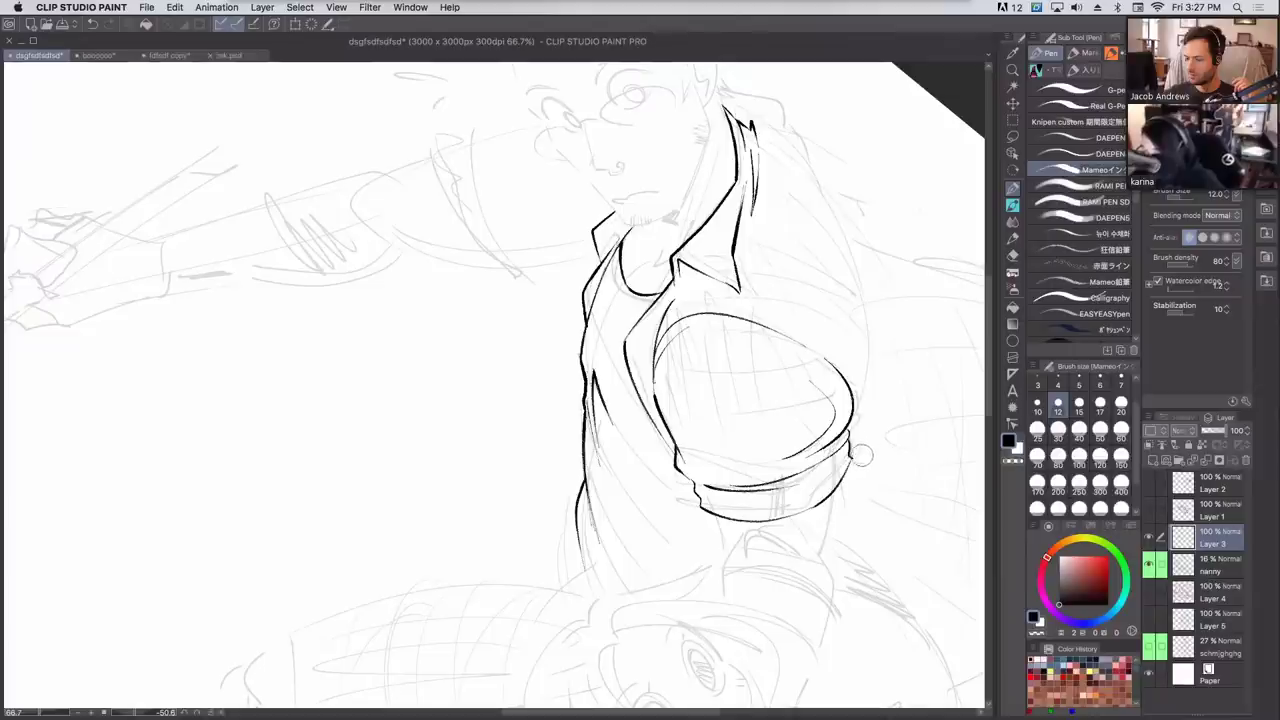
{"action": "mouse_move", "coordinate": [810, 508]}
{"action": "left_mouse_down"}
{"action": "mouse_move", "coordinate": [824, 473]}
{"action": "mouse_move", "coordinate": [830, 498]}
{"action": "mouse_move", "coordinate": [818, 456]}
{"action": "left_mouse_up"}
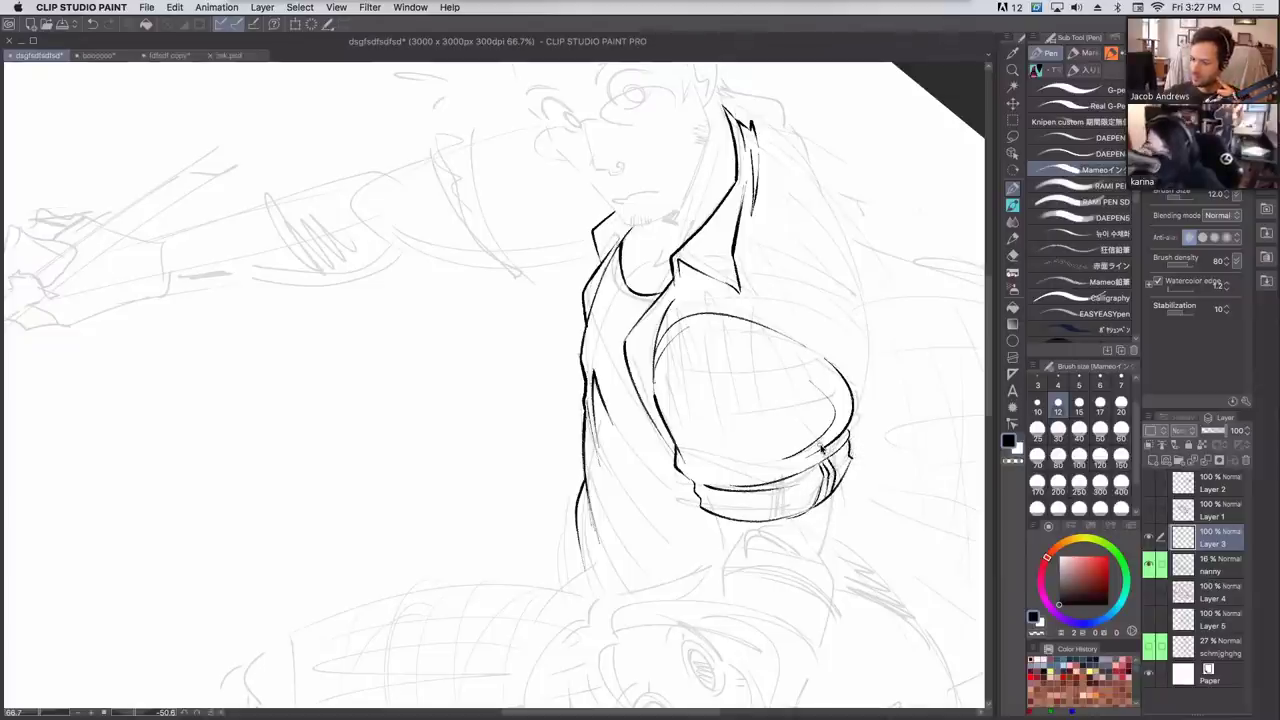
{"action": "left_click_drag", "start_coordinate": [704, 499], "coordinate": [774, 505]}
{"action": "key", "text": "super+z"}
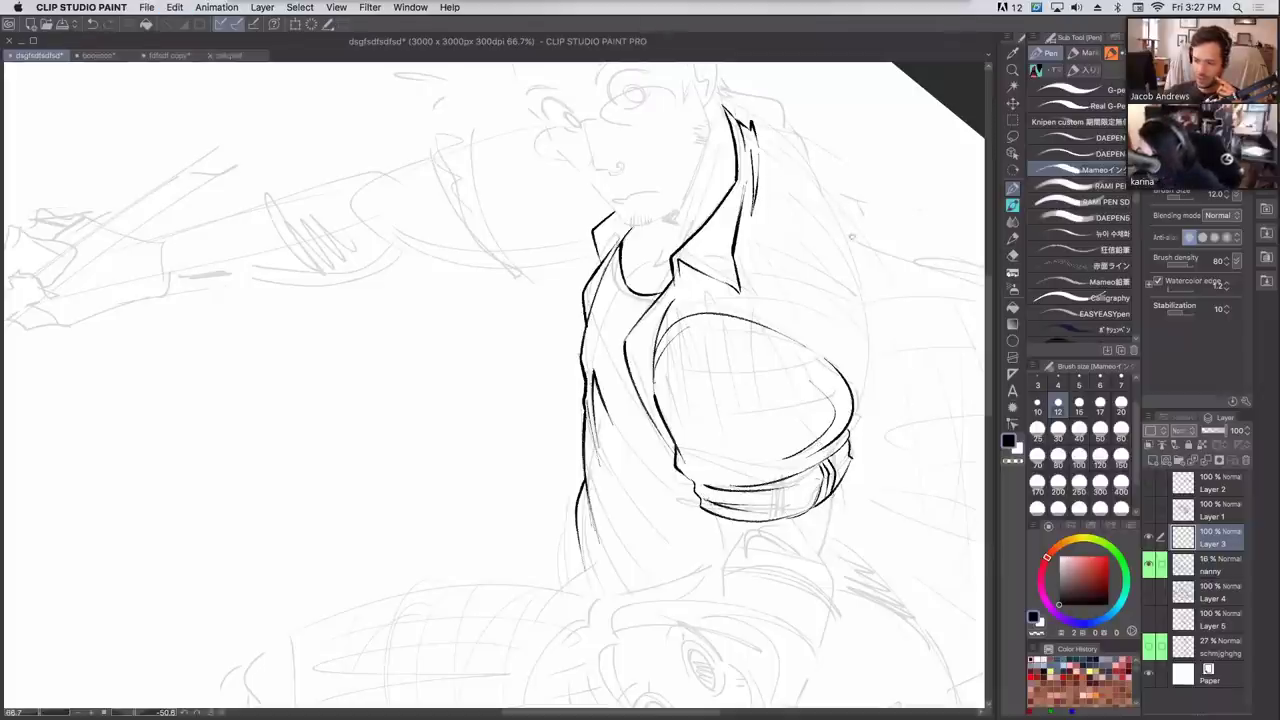
Ink the man's upper back contour from behind the collar over the shoulder and down the back.
{"action": "left_click_drag", "start_coordinate": [840, 243], "coordinate": [734, 401]}
{"action": "left_click_drag", "start_coordinate": [678, 314], "coordinate": [763, 495]}
{"action": "key", "text": "super+z"}
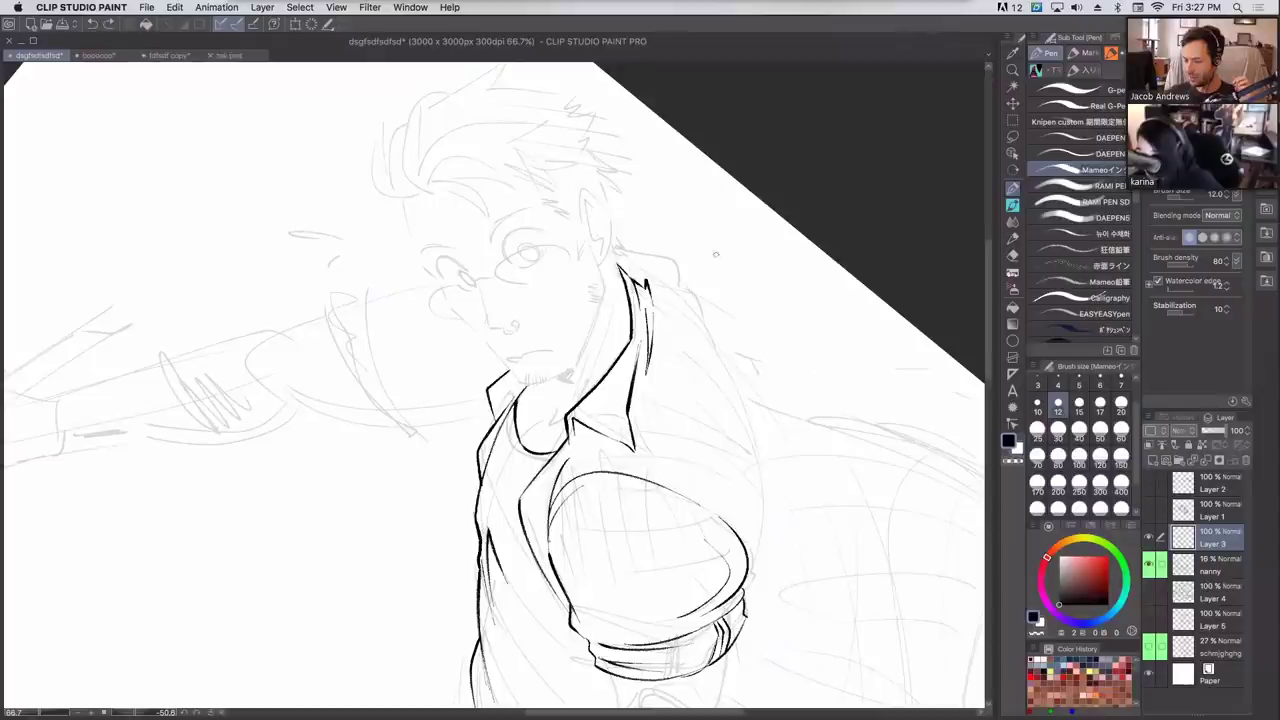
{"action": "left_click_drag", "start_coordinate": [741, 375], "coordinate": [708, 258]}
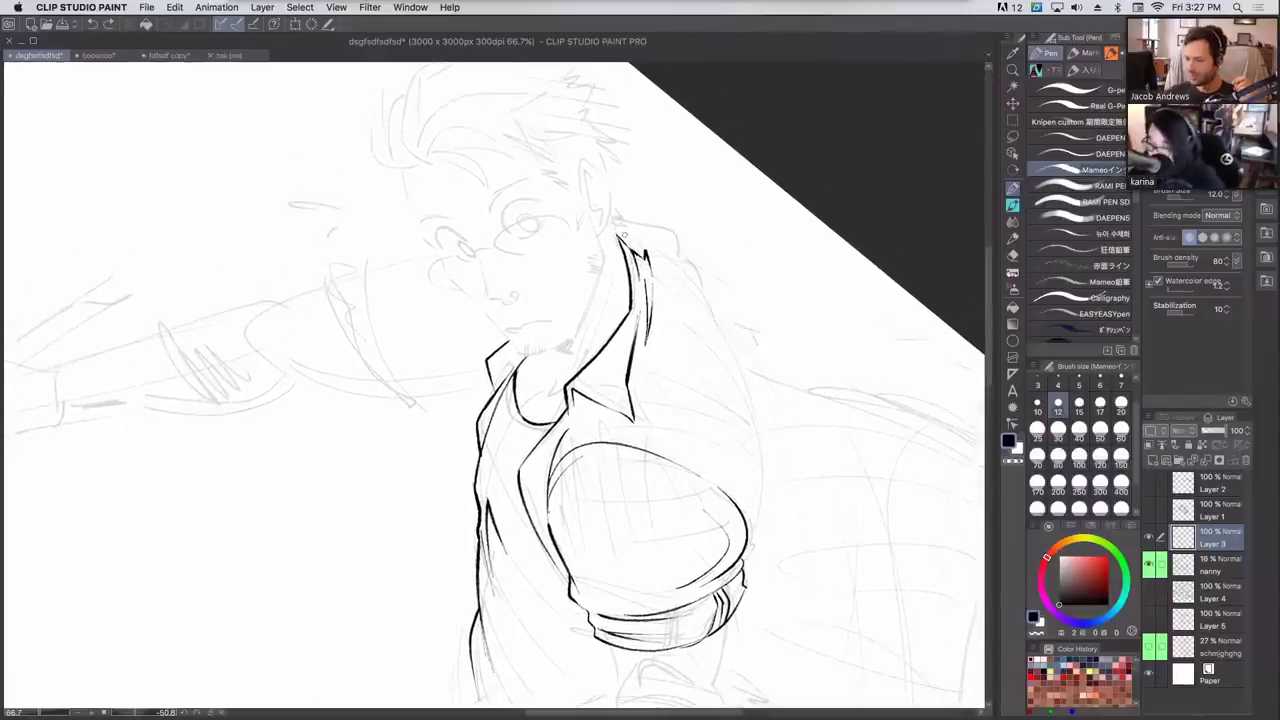
{"action": "left_click_drag", "start_coordinate": [630, 234], "coordinate": [718, 320]}
{"action": "key", "text": "super+z"}
{"action": "left_click_drag", "start_coordinate": [624, 233], "coordinate": [724, 324]}
{"action": "left_click_drag", "start_coordinate": [688, 270], "coordinate": [758, 420]}
{"action": "key", "text": "ctrl+z"}
{"action": "left_click_drag", "start_coordinate": [690, 276], "coordinate": [802, 462]}
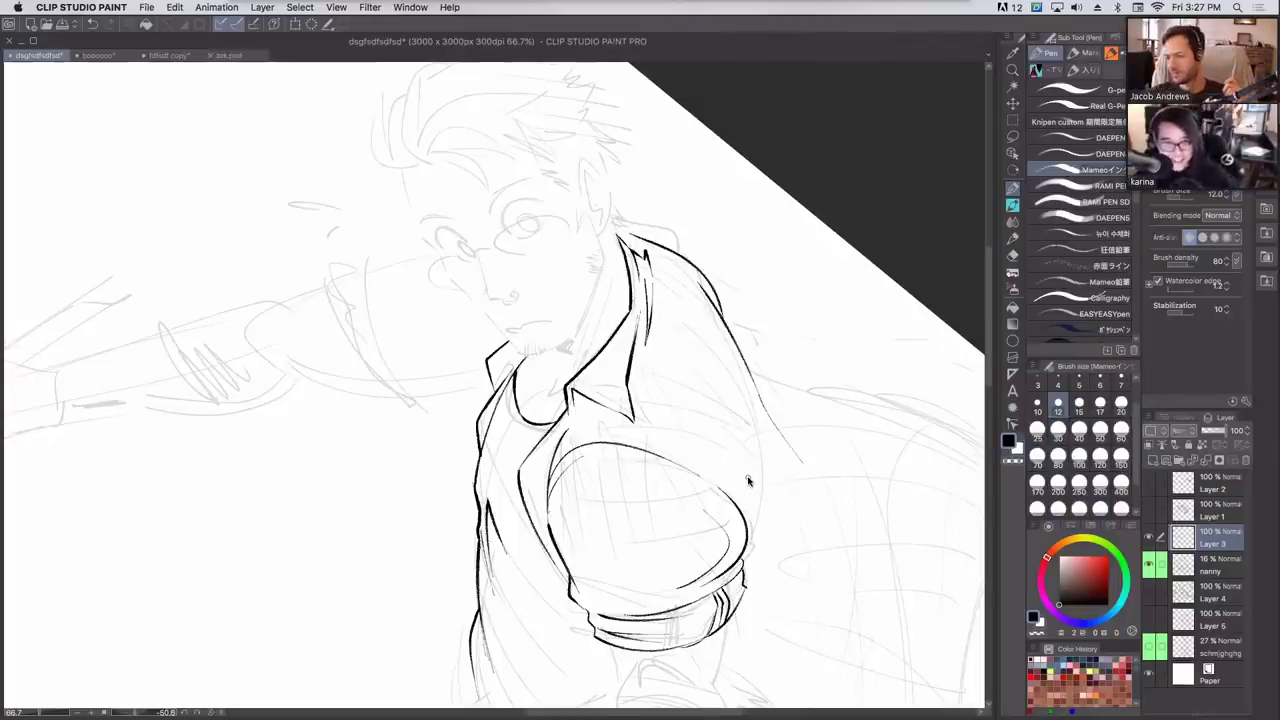
Ink a long fold line below the shoulder and the start of the shirt's flaring back edge.
{"action": "left_click_drag", "start_coordinate": [786, 474], "coordinate": [906, 535]}
{"action": "mouse_move", "coordinate": [634, 306]}
{"action": "left_mouse_down"}
{"action": "mouse_move", "coordinate": [552, 278]}
{"action": "mouse_move", "coordinate": [464, 202]}
{"action": "left_mouse_up"}
{"action": "mouse_move", "coordinate": [715, 406]}
{"action": "left_mouse_down"}
{"action": "mouse_move", "coordinate": [646, 286]}
{"action": "mouse_move", "coordinate": [618, 200]}
{"action": "mouse_move", "coordinate": [641, 393]}
{"action": "left_mouse_up"}
{"action": "left_click_drag", "start_coordinate": [505, 248], "coordinate": [690, 326]}
{"action": "key", "text": "super+z"}
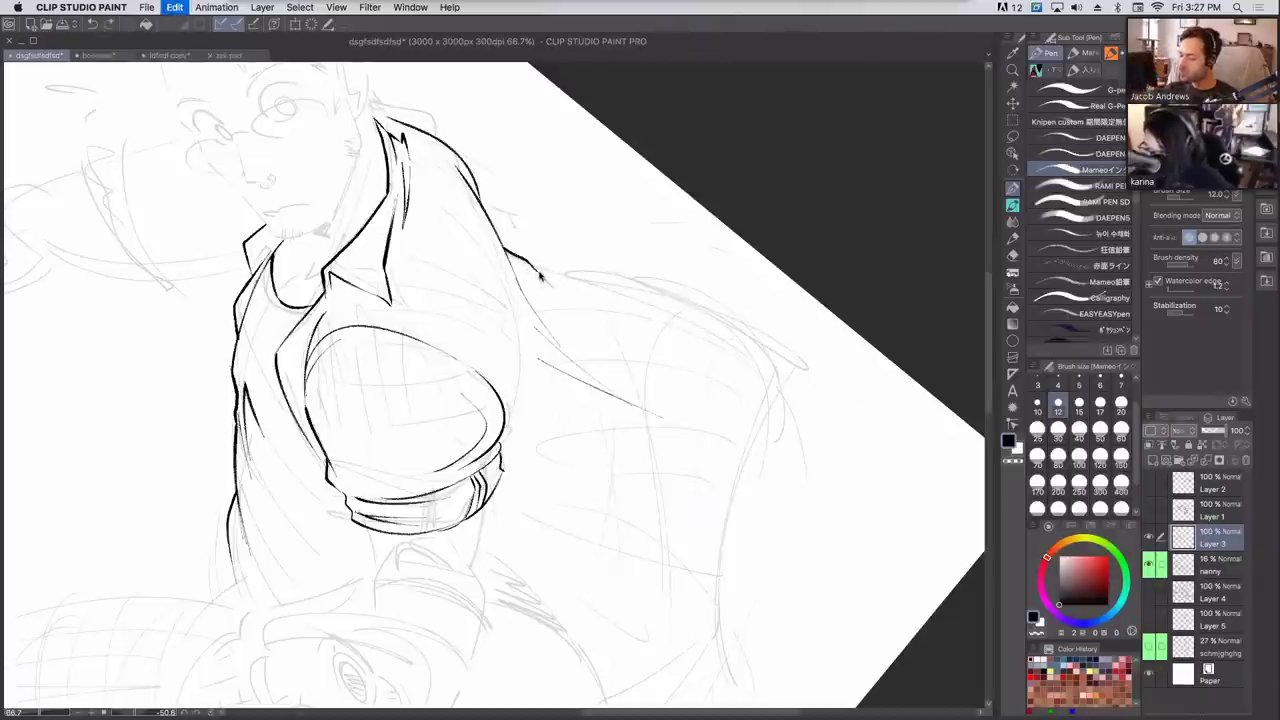
{"action": "mouse_move", "coordinate": [534, 268]}
{"action": "left_mouse_down"}
{"action": "mouse_move", "coordinate": [740, 316]}
{"action": "mouse_move", "coordinate": [772, 366]}
{"action": "mouse_move", "coordinate": [749, 285]}
{"action": "left_mouse_up"}
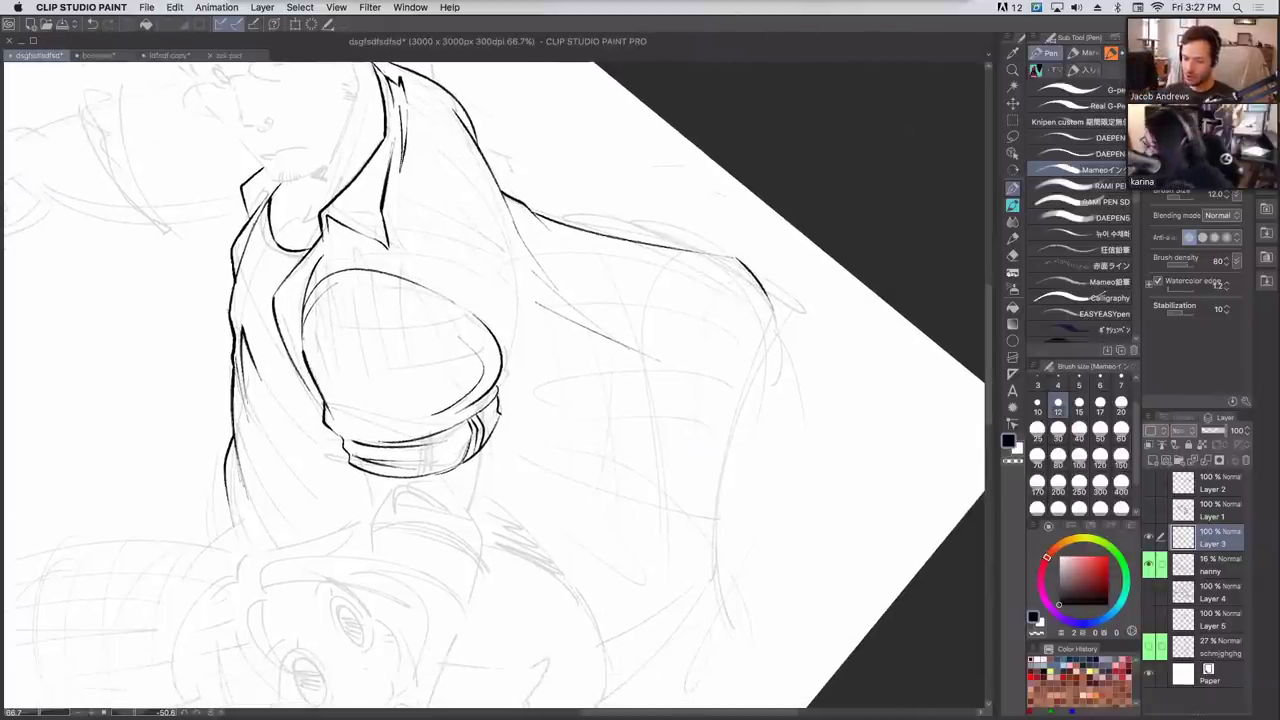
Reset the canvas rotation to 0 and ink the shirt's side curve below the cuff and its flaring back edge.
{"action": "key", "text": "ctrl+@"}
{"action": "left_click_drag", "start_coordinate": [743, 162], "coordinate": [759, 298]}
{"action": "key", "text": "super+z"}
{"action": "left_click_drag", "start_coordinate": [742, 428], "coordinate": [685, 228]}
{"action": "mouse_move", "coordinate": [362, 340]}
{"action": "left_mouse_down"}
{"action": "mouse_move", "coordinate": [392, 432]}
{"action": "mouse_move", "coordinate": [250, 582]}
{"action": "left_mouse_up"}
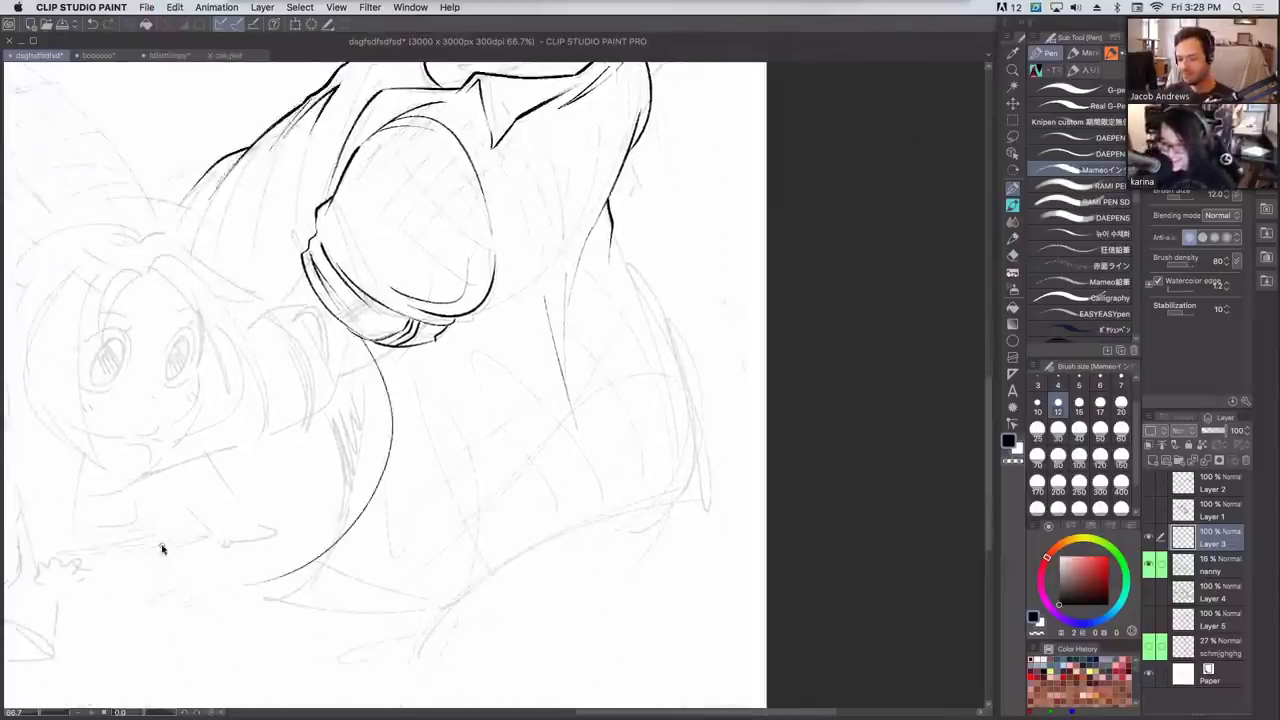
{"action": "left_click_drag", "start_coordinate": [610, 230], "coordinate": [718, 422]}
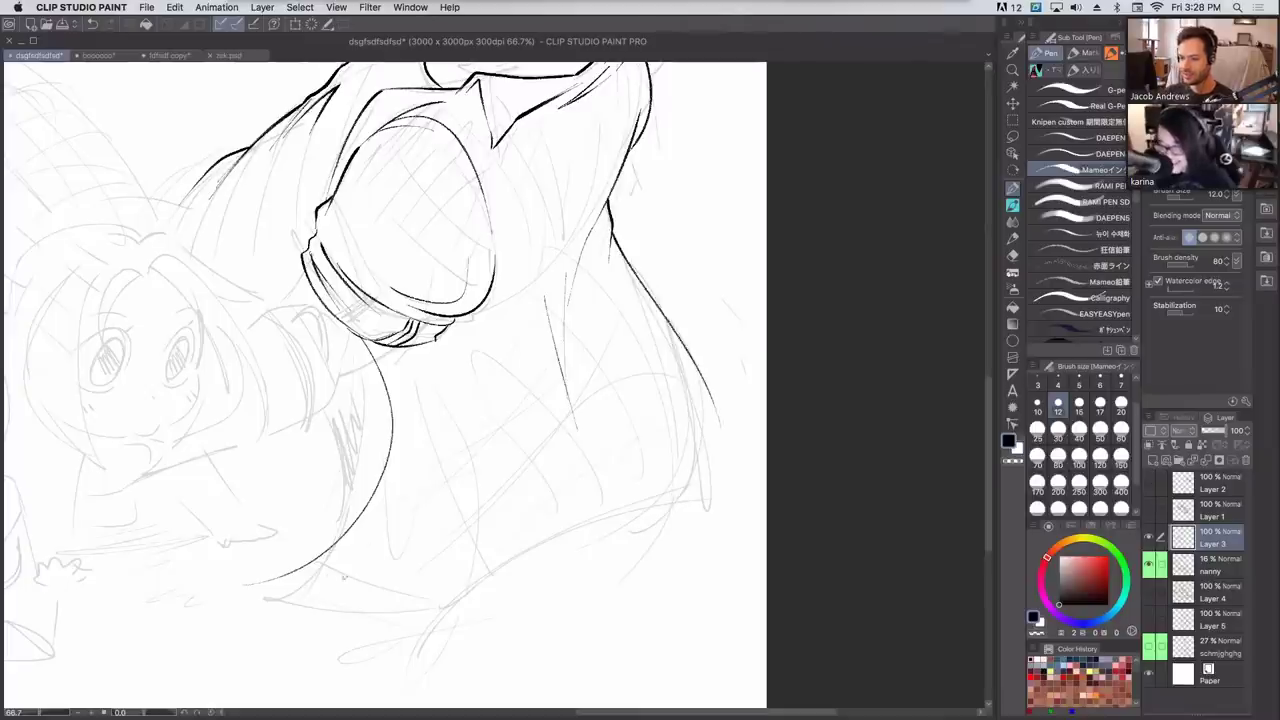
Ink the shirt's wavy bottom hem, joining the side curve below the cuff to the back edge.
{"action": "left_click_drag", "start_coordinate": [296, 566], "coordinate": [404, 595]}
{"action": "key", "text": "super+z"}
{"action": "mouse_move", "coordinate": [294, 564]}
{"action": "left_mouse_down"}
{"action": "mouse_move", "coordinate": [482, 600]}
{"action": "mouse_move", "coordinate": [580, 520]}
{"action": "mouse_move", "coordinate": [752, 455]}
{"action": "left_mouse_up"}
{"action": "key", "text": "super+z"}
{"action": "mouse_move", "coordinate": [585, 516]}
{"action": "left_mouse_down"}
{"action": "mouse_move", "coordinate": [632, 501]}
{"action": "mouse_move", "coordinate": [722, 412]}
{"action": "left_mouse_up"}
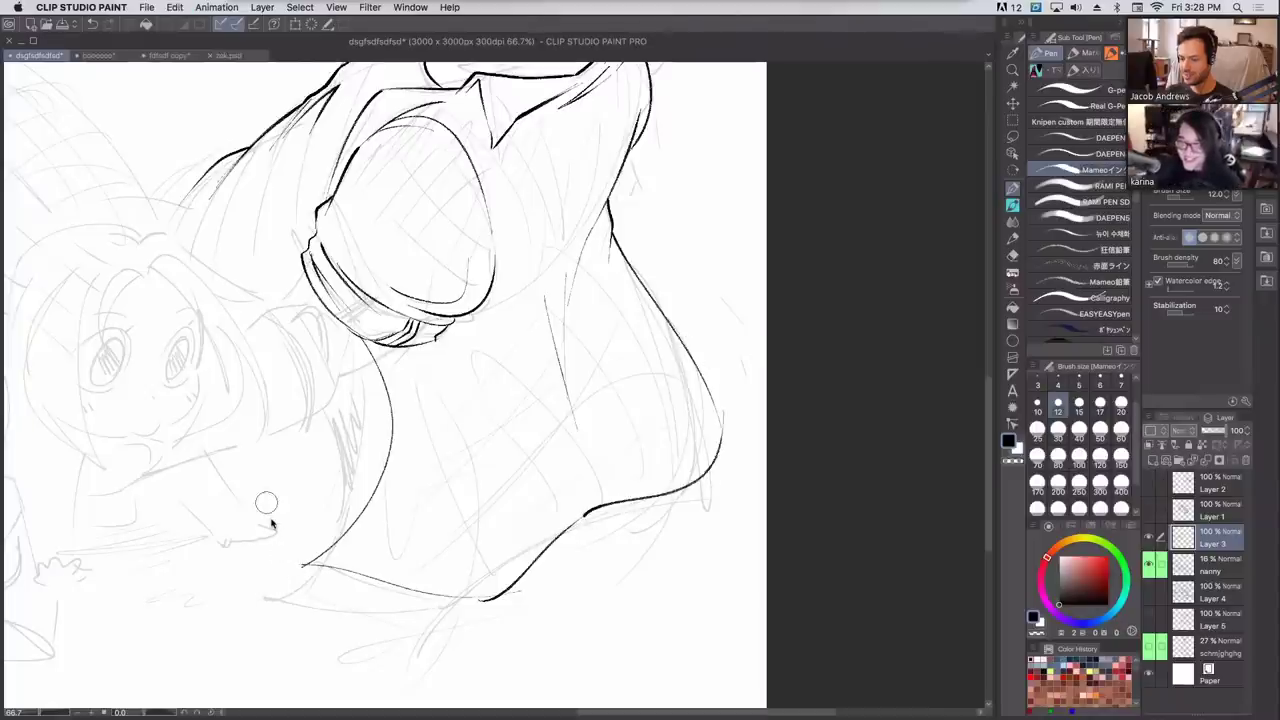
Ink a long curved fold inside the flaring shirt and short crease strokes on its side just below the cuff.
{"action": "left_click_drag", "start_coordinate": [546, 310], "coordinate": [645, 478]}
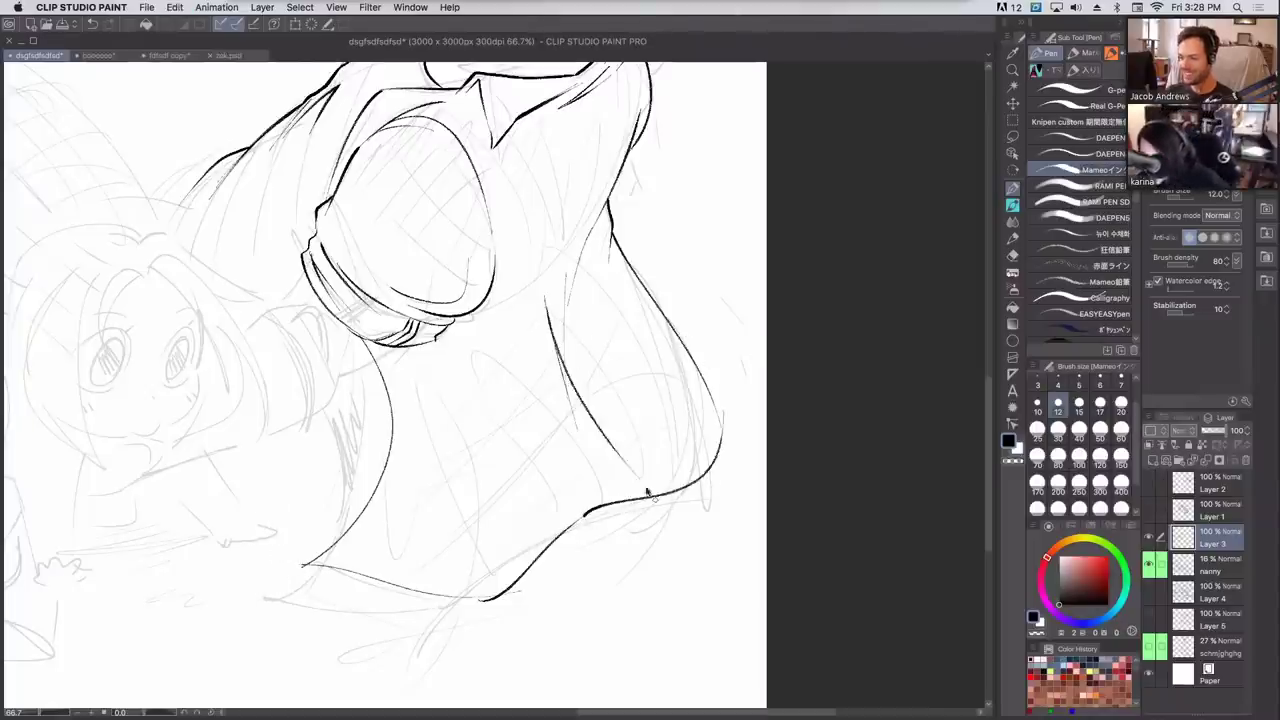
{"action": "left_click_drag", "start_coordinate": [556, 348], "coordinate": [590, 458]}
{"action": "mouse_move", "coordinate": [678, 300]}
{"action": "left_mouse_down"}
{"action": "mouse_move", "coordinate": [680, 331]}
{"action": "mouse_move", "coordinate": [751, 334]}
{"action": "mouse_move", "coordinate": [735, 157]}
{"action": "left_mouse_up"}
{"action": "mouse_move", "coordinate": [511, 366]}
{"action": "left_mouse_down"}
{"action": "mouse_move", "coordinate": [540, 292]}
{"action": "mouse_move", "coordinate": [586, 237]}
{"action": "left_mouse_up"}
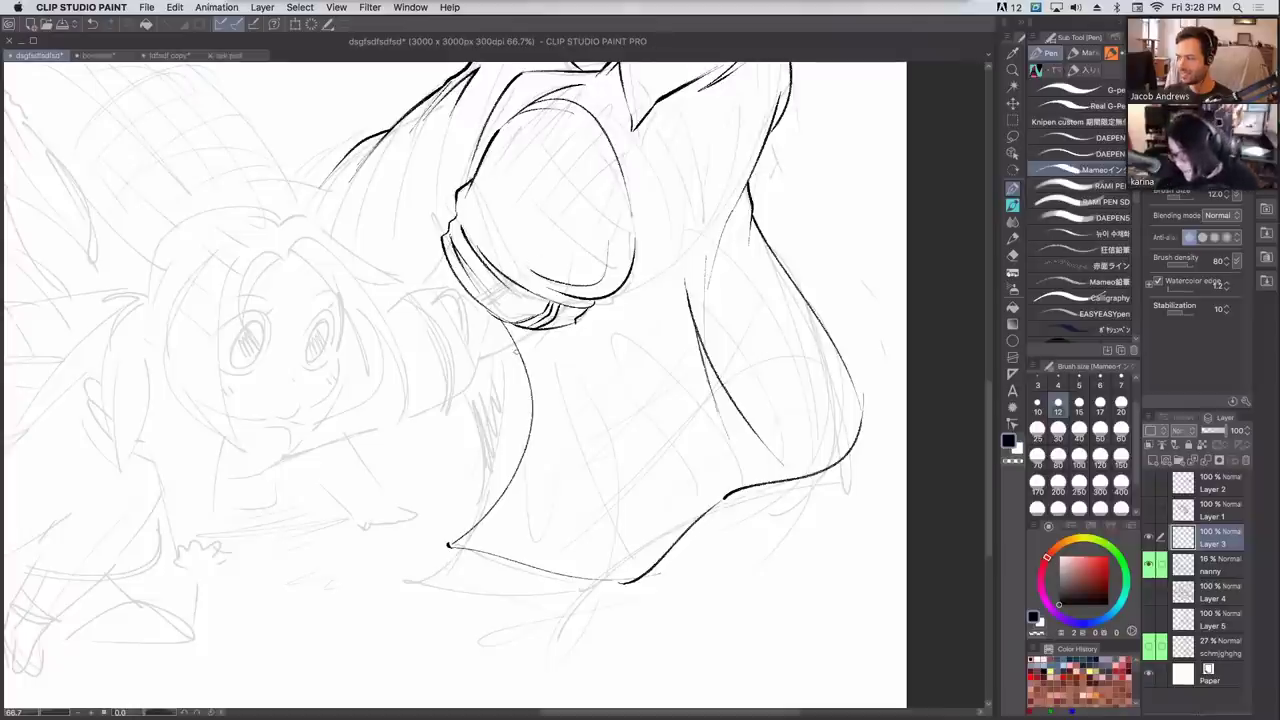
{"action": "left_click_drag", "start_coordinate": [516, 346], "coordinate": [492, 350]}
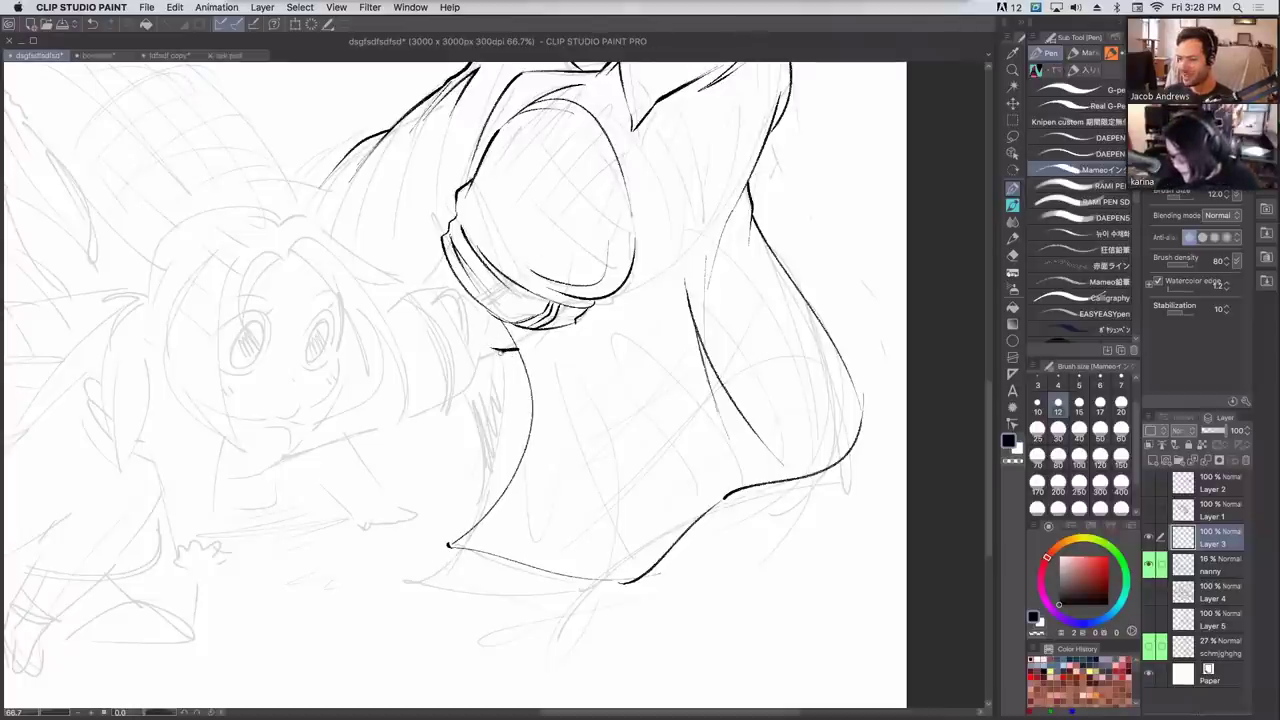
{"action": "left_click_drag", "start_coordinate": [505, 325], "coordinate": [529, 390]}
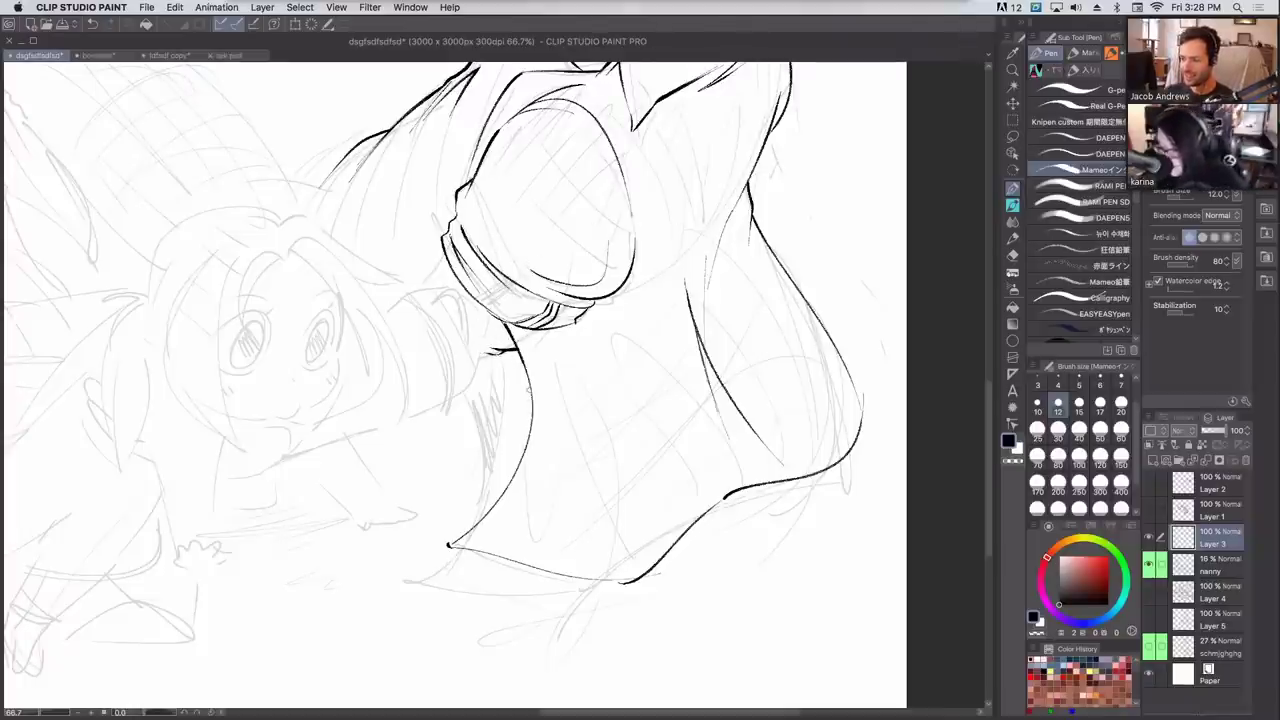
Ink a short fold stroke in the middle of the shirt's back and a small crease below the collar.
{"action": "left_click_drag", "start_coordinate": [694, 397], "coordinate": [676, 499]}
{"action": "mouse_move", "coordinate": [676, 324]}
{"action": "left_mouse_down"}
{"action": "mouse_move", "coordinate": [648, 465]}
{"action": "mouse_move", "coordinate": [644, 430]}
{"action": "left_mouse_up"}
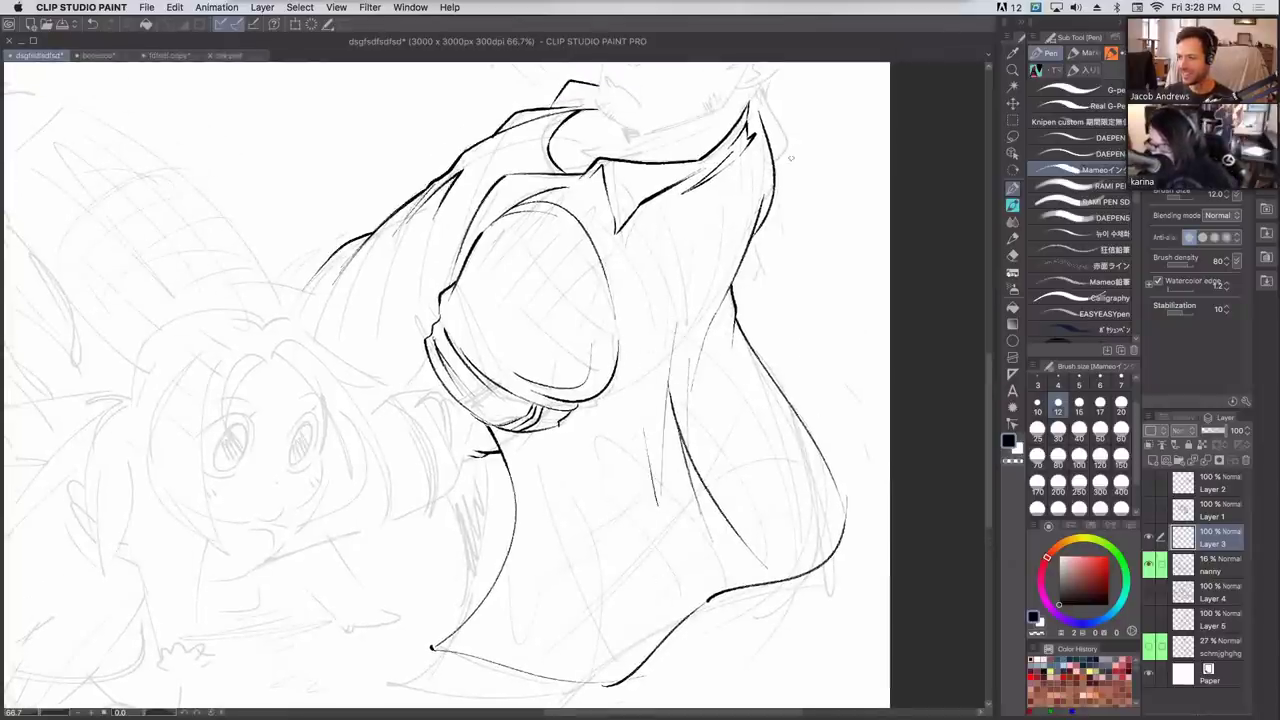
{"action": "left_click_drag", "start_coordinate": [682, 362], "coordinate": [702, 302]}
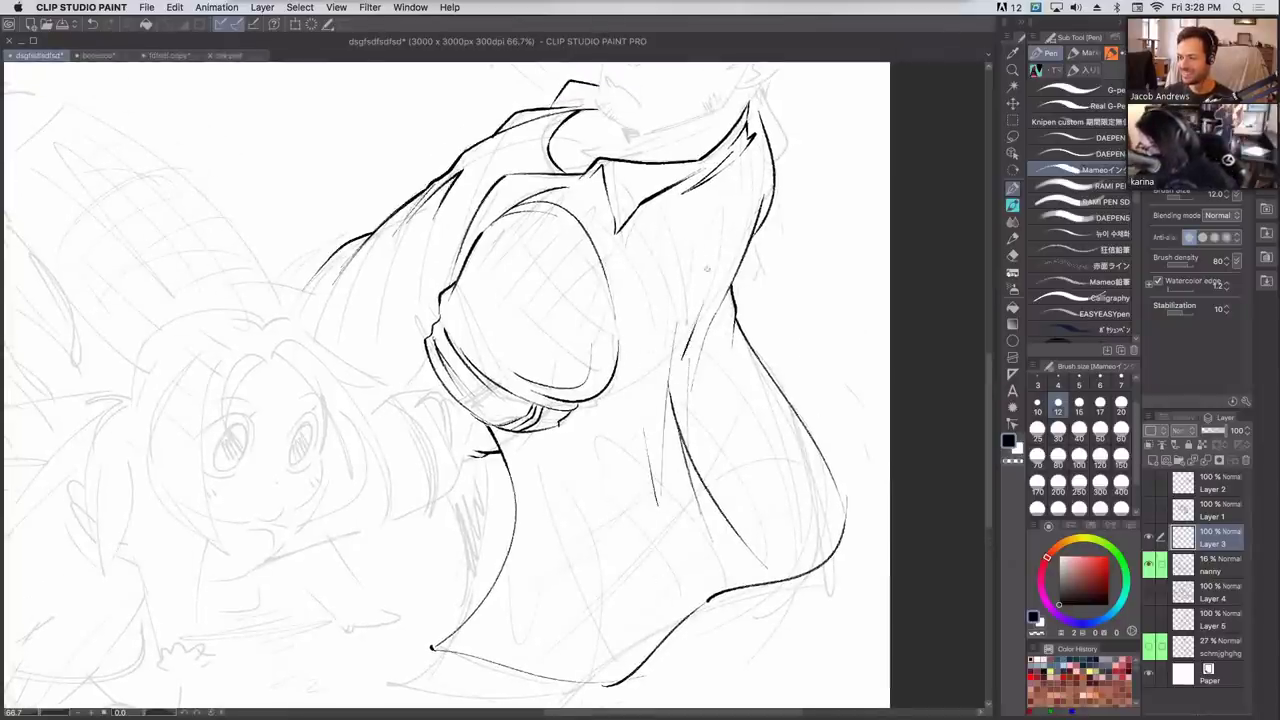
{"action": "key", "text": "super+z"}
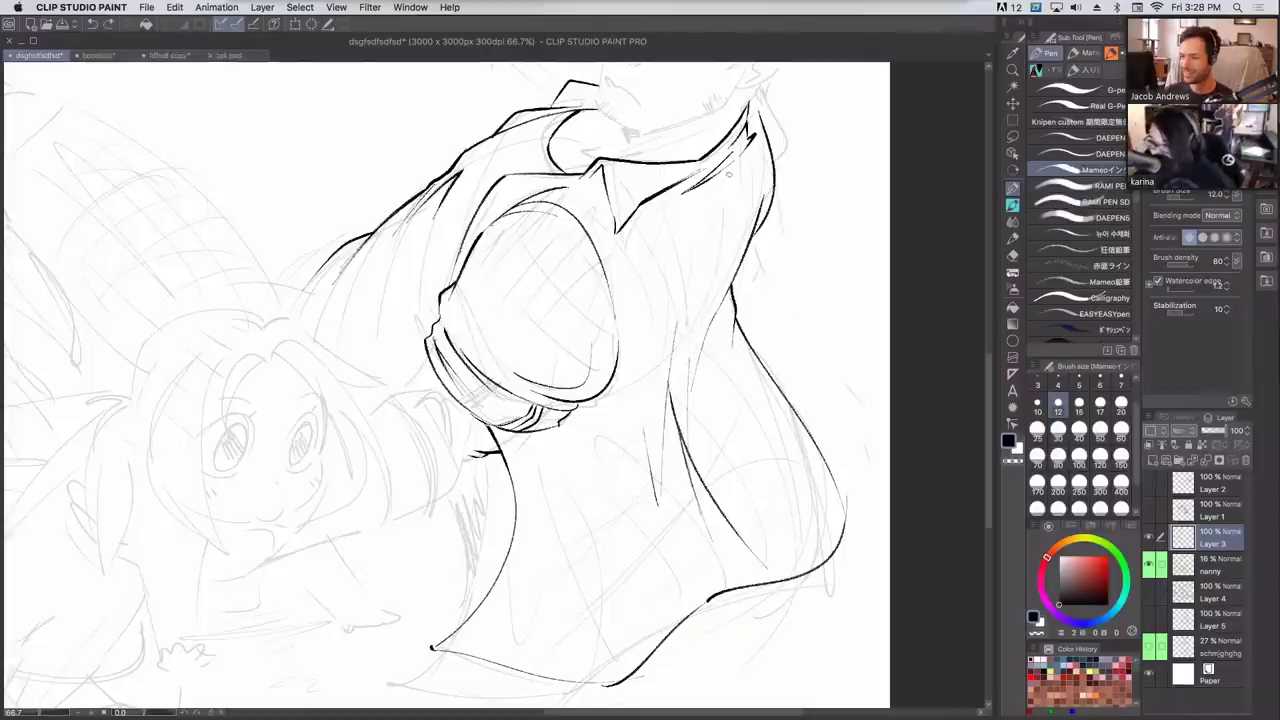
{"action": "left_click_drag", "start_coordinate": [738, 158], "coordinate": [722, 212]}
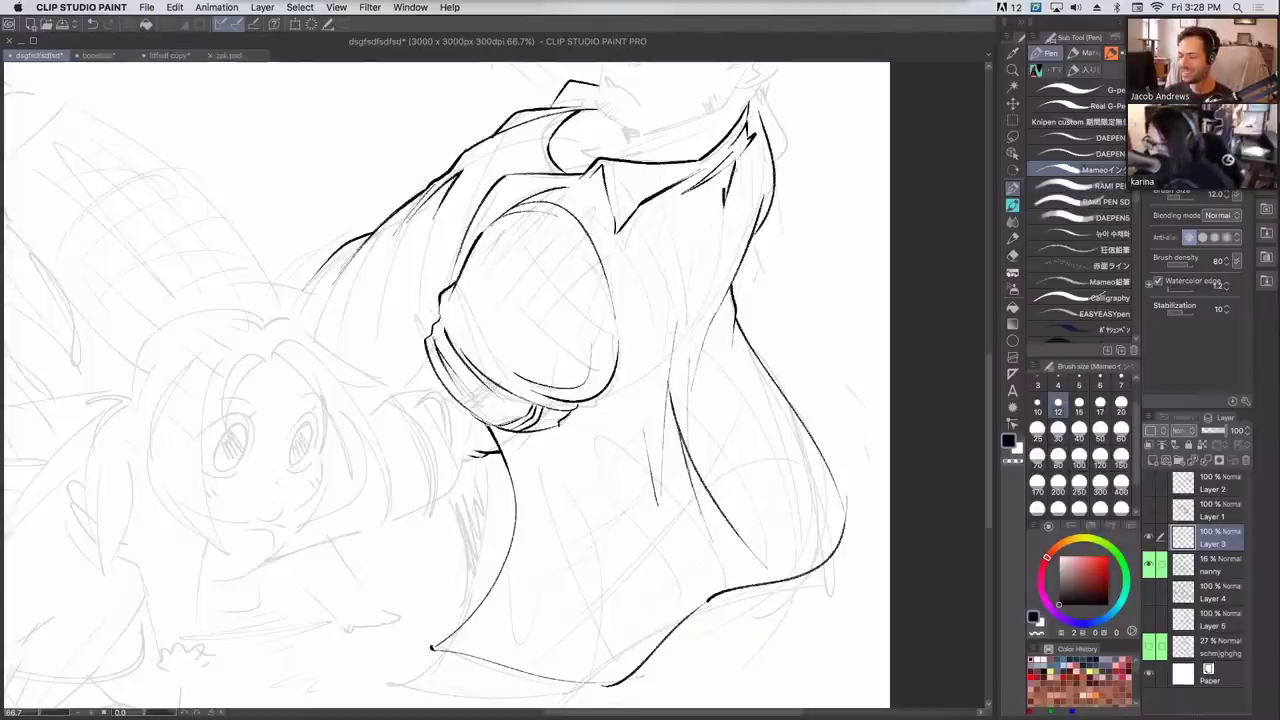
{"action": "scroll", "coordinate": [754, 298], "scroll_direction": "up", "scroll_amount": 5}
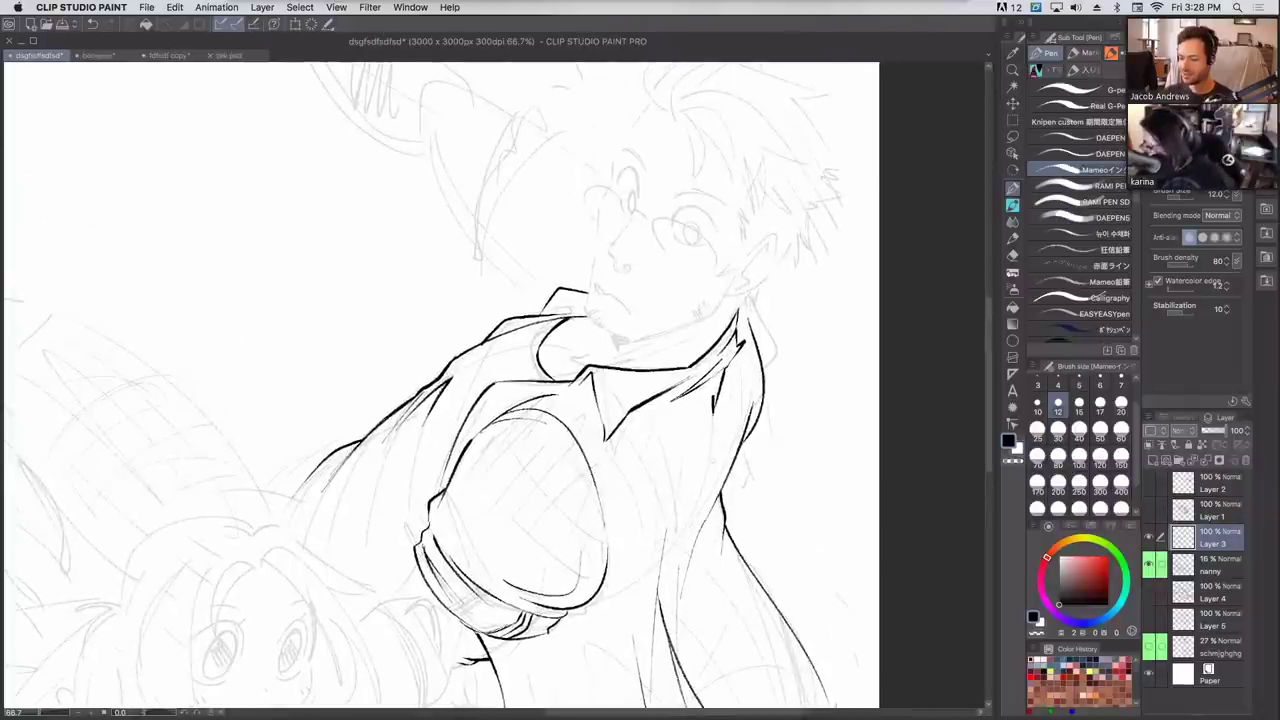
{"action": "scroll", "coordinate": [720, 340], "scroll_direction": "down", "scroll_amount": 4}
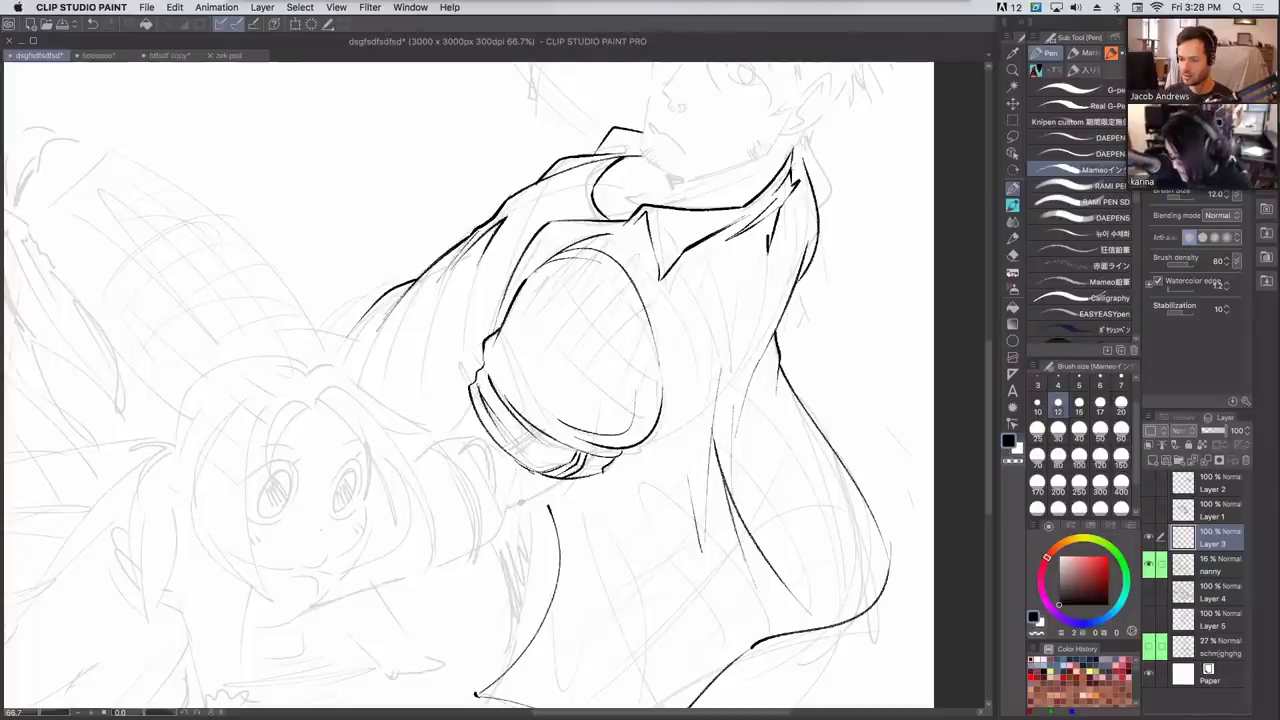
Ink the man's forearm emerging from the cuff with short strokes for its upper and lower edges.
{"action": "mouse_move", "coordinate": [474, 404]}
{"action": "left_mouse_down"}
{"action": "mouse_move", "coordinate": [455, 434]}
{"action": "mouse_move", "coordinate": [474, 406]}
{"action": "left_mouse_up"}
{"action": "key", "text": "super+z"}
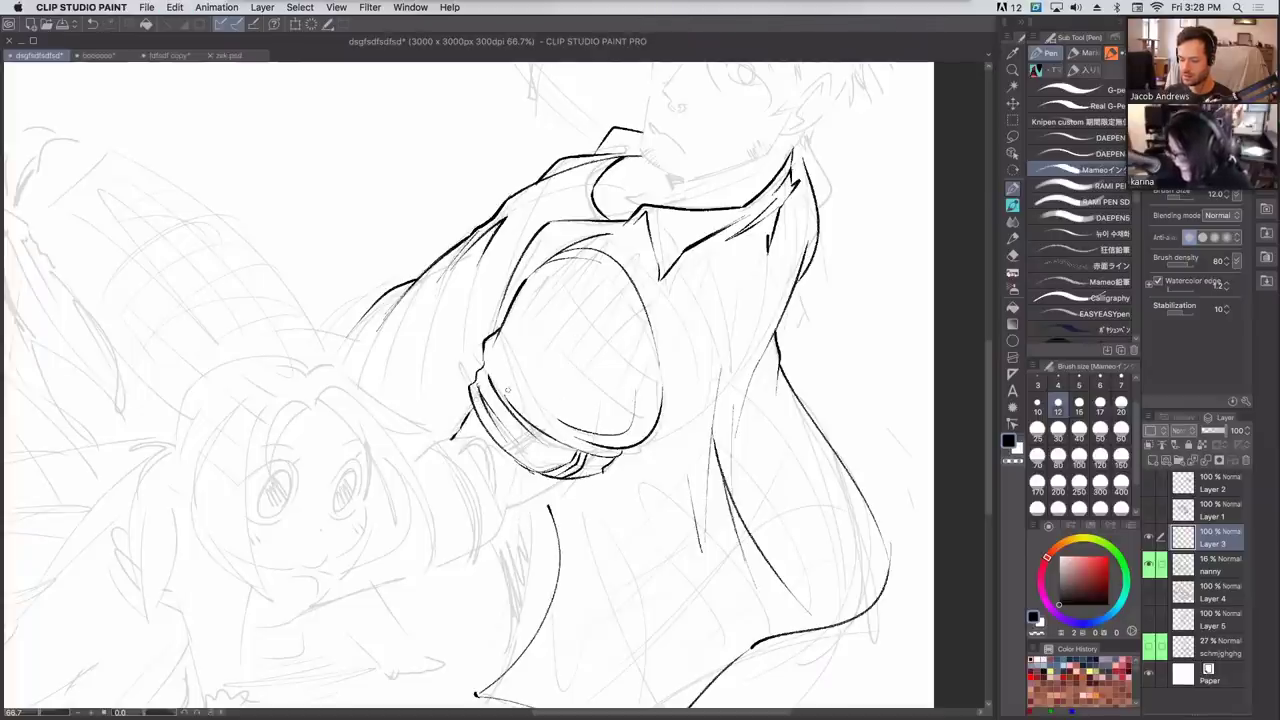
{"action": "left_click_drag", "start_coordinate": [500, 521], "coordinate": [582, 474]}
{"action": "key", "text": "super+z"}
{"action": "key", "text": "super+z"}
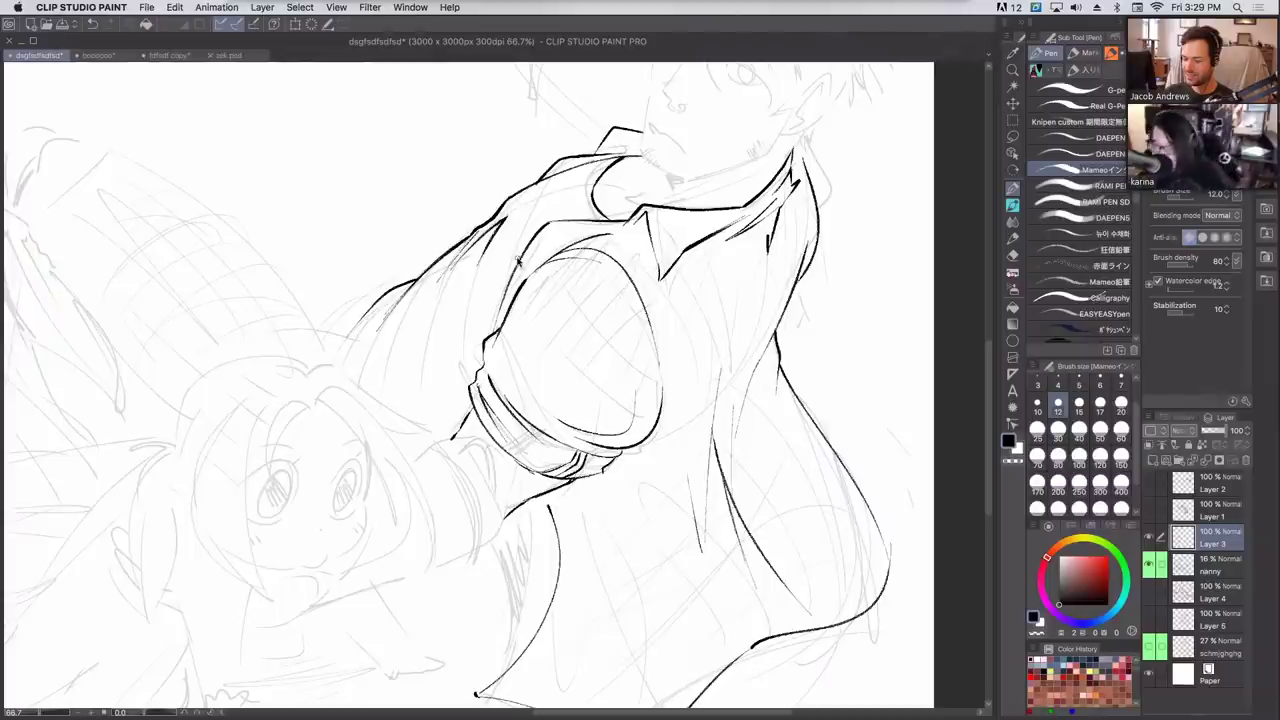
Extend the shirt's side curve up to the forearm's lower edge and touch up the crease where they meet the cuff.
{"action": "key", "text": "super+z"}
{"action": "mouse_move", "coordinate": [549, 594]}
{"action": "left_mouse_down"}
{"action": "mouse_move", "coordinate": [557, 501]}
{"action": "mouse_move", "coordinate": [556, 535]}
{"action": "left_mouse_up"}
{"action": "key", "text": "super+z"}
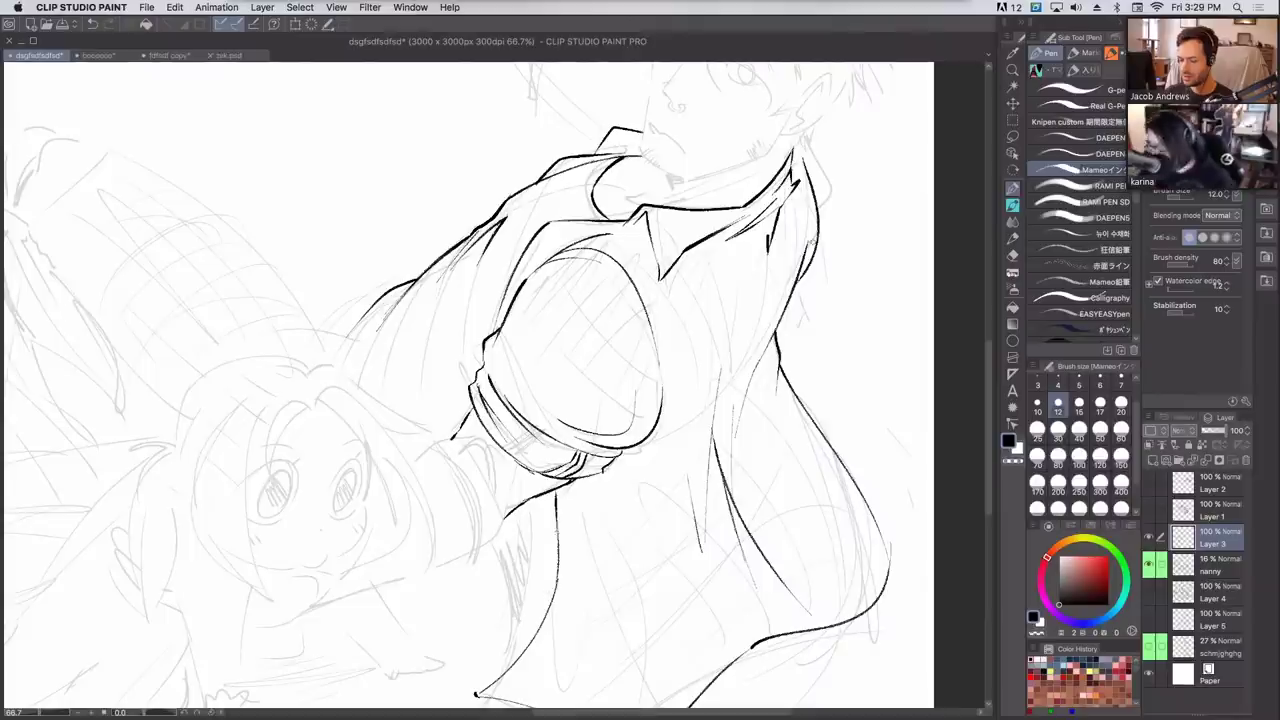
{"action": "mouse_move", "coordinate": [748, 366]}
{"action": "left_mouse_down"}
{"action": "mouse_move", "coordinate": [610, 462]}
{"action": "mouse_move", "coordinate": [416, 442]}
{"action": "left_mouse_up"}
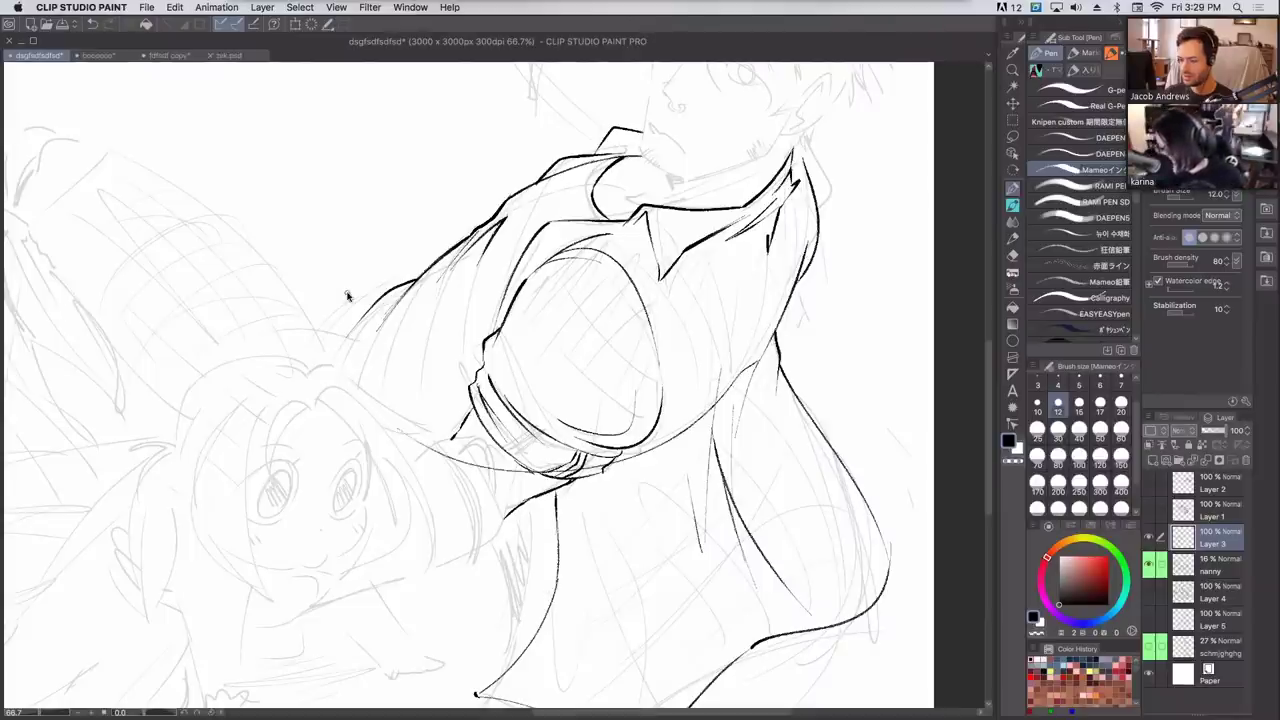
{"action": "key", "text": "super+z"}
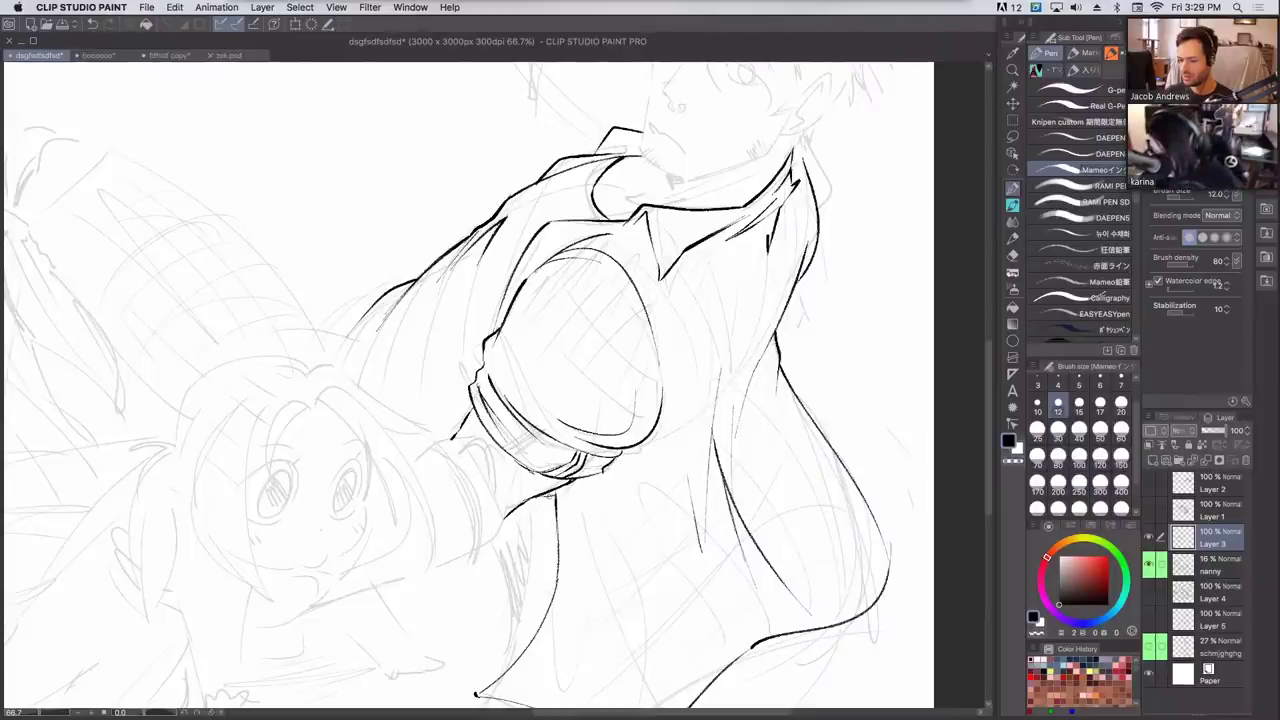
{"action": "left_click_drag", "start_coordinate": [576, 465], "coordinate": [565, 481]}
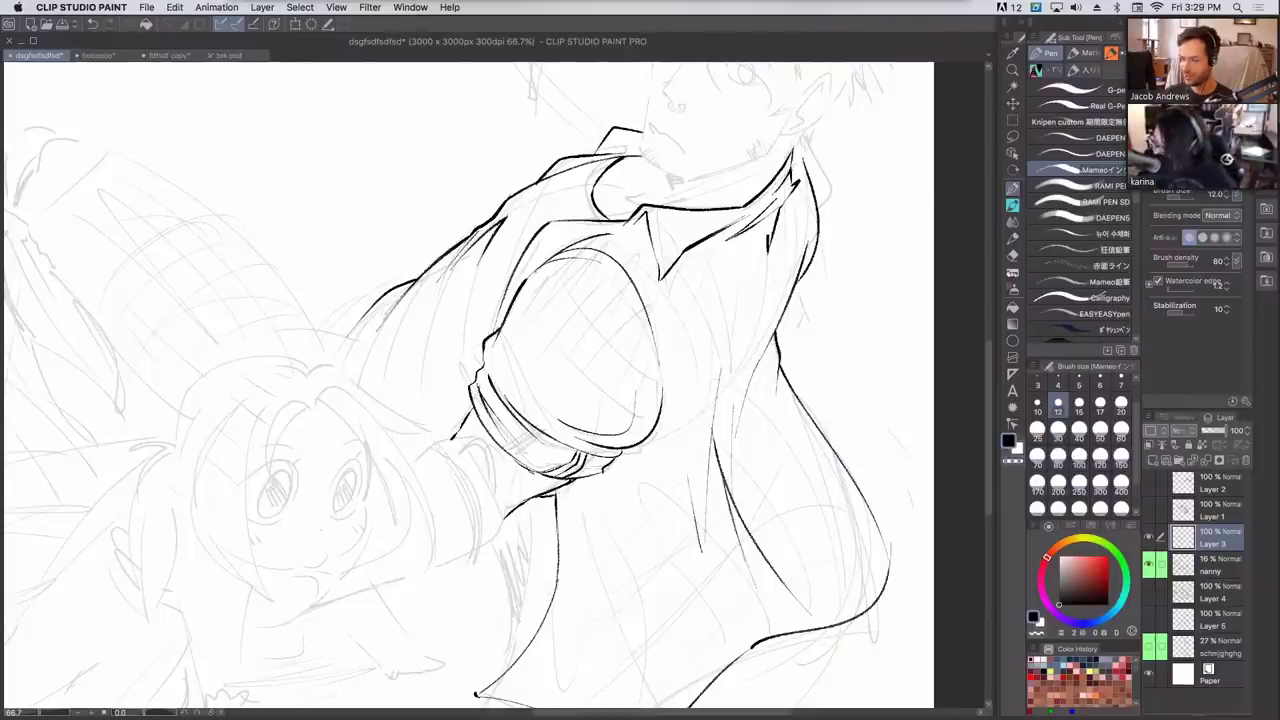
Mirror the canvas view and extend the forearm's upper edge from the cuff to the girl's hair.
{"action": "key", "text": "h"}
{"action": "left_click_drag", "start_coordinate": [715, 311], "coordinate": [717, 431]}
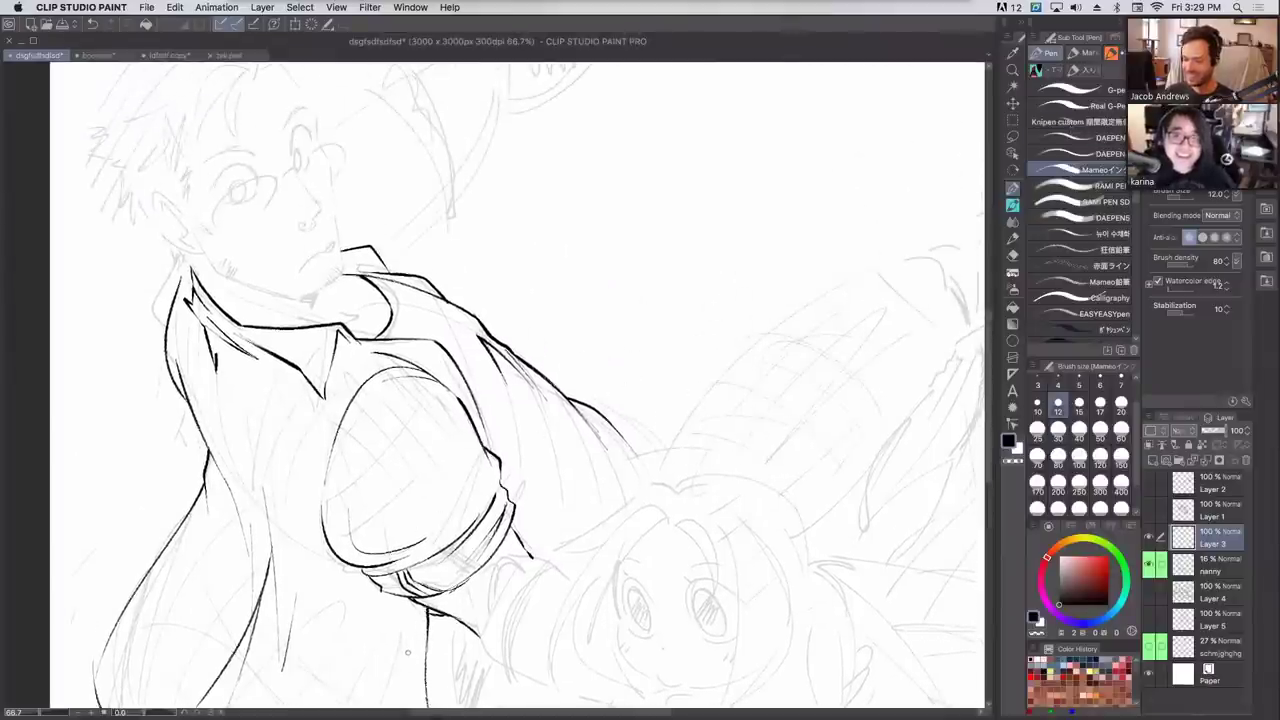
{"action": "left_click_drag", "start_coordinate": [430, 357], "coordinate": [408, 300]}
{"action": "left_click_drag", "start_coordinate": [611, 314], "coordinate": [540, 215]}
{"action": "scroll", "coordinate": [539, 214], "scroll_direction": "down", "scroll_amount": 3}
{"action": "scroll", "coordinate": [539, 214], "scroll_direction": "right", "scroll_amount": 3}
{"action": "left_click_drag", "start_coordinate": [376, 430], "coordinate": [446, 450]}
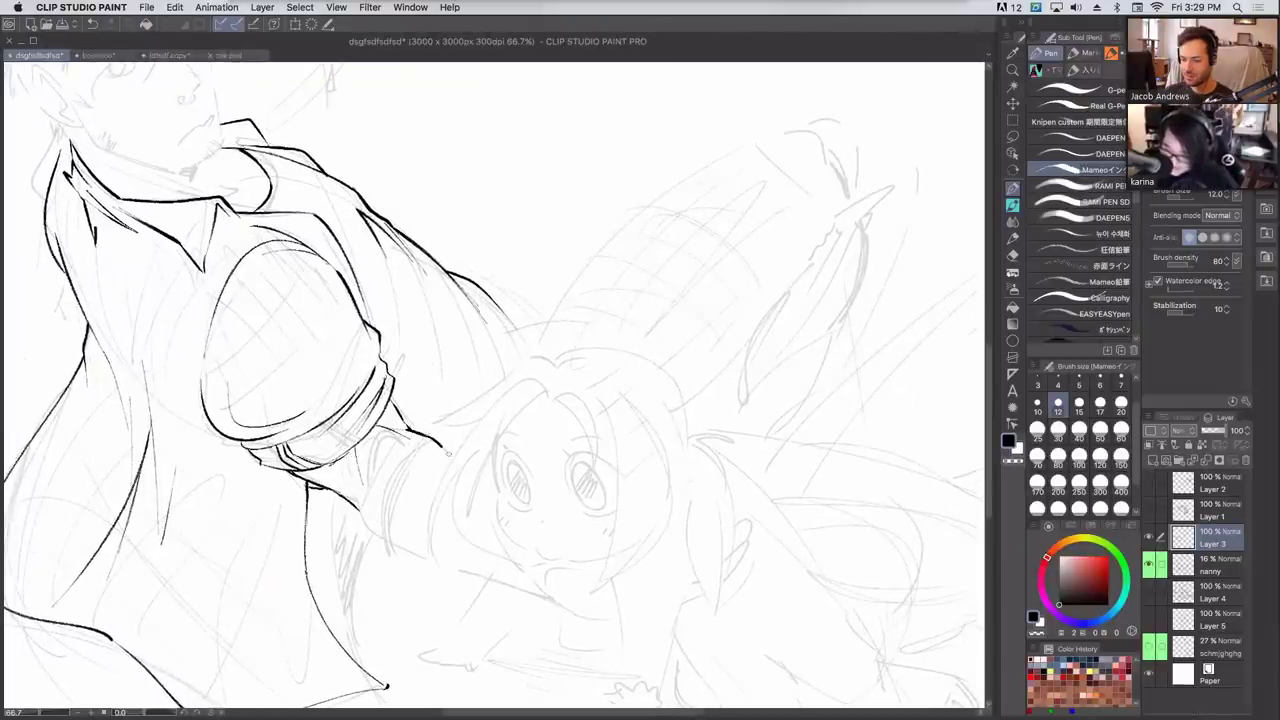
Ink the forearm's lower edge as one long sweeping curve running from the cuff to below the girl's chin.
{"action": "mouse_move", "coordinate": [355, 492]}
{"action": "left_mouse_down"}
{"action": "mouse_move", "coordinate": [371, 534]}
{"action": "mouse_move", "coordinate": [492, 580]}
{"action": "left_mouse_up"}
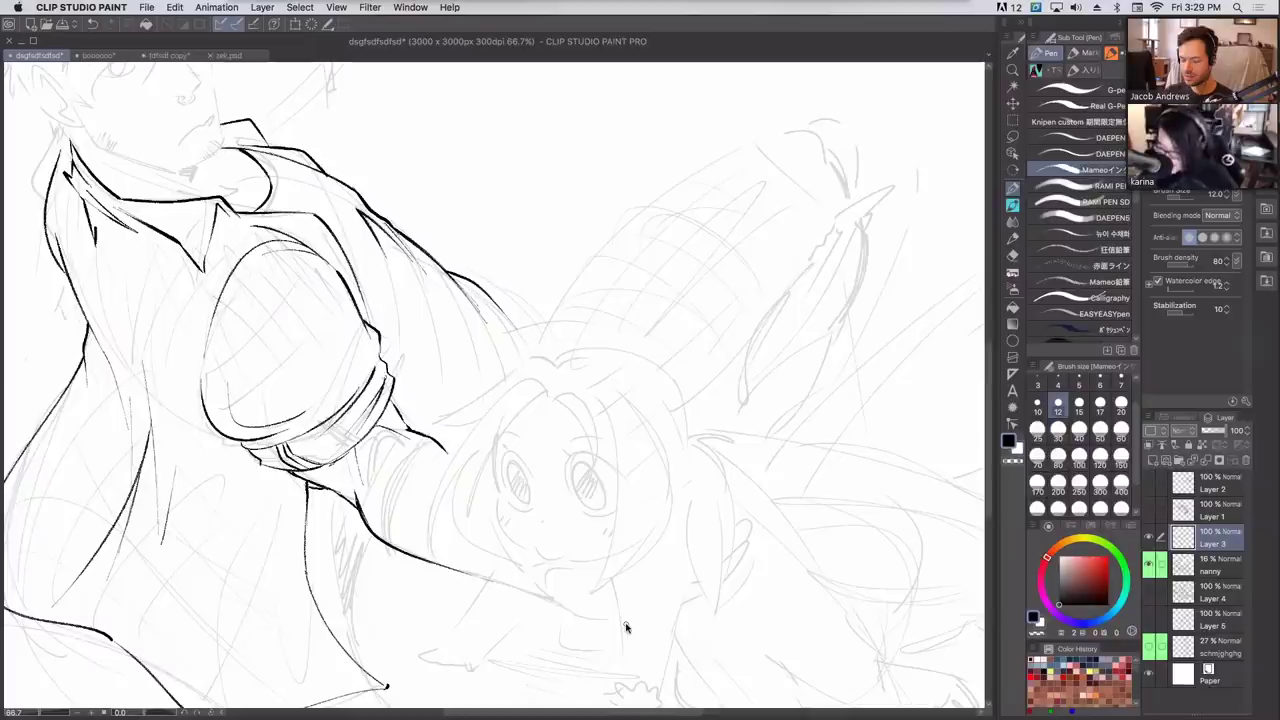
{"action": "key", "text": "super+z"}
{"action": "key", "text": "super+z"}
{"action": "key", "text": "super+z"}
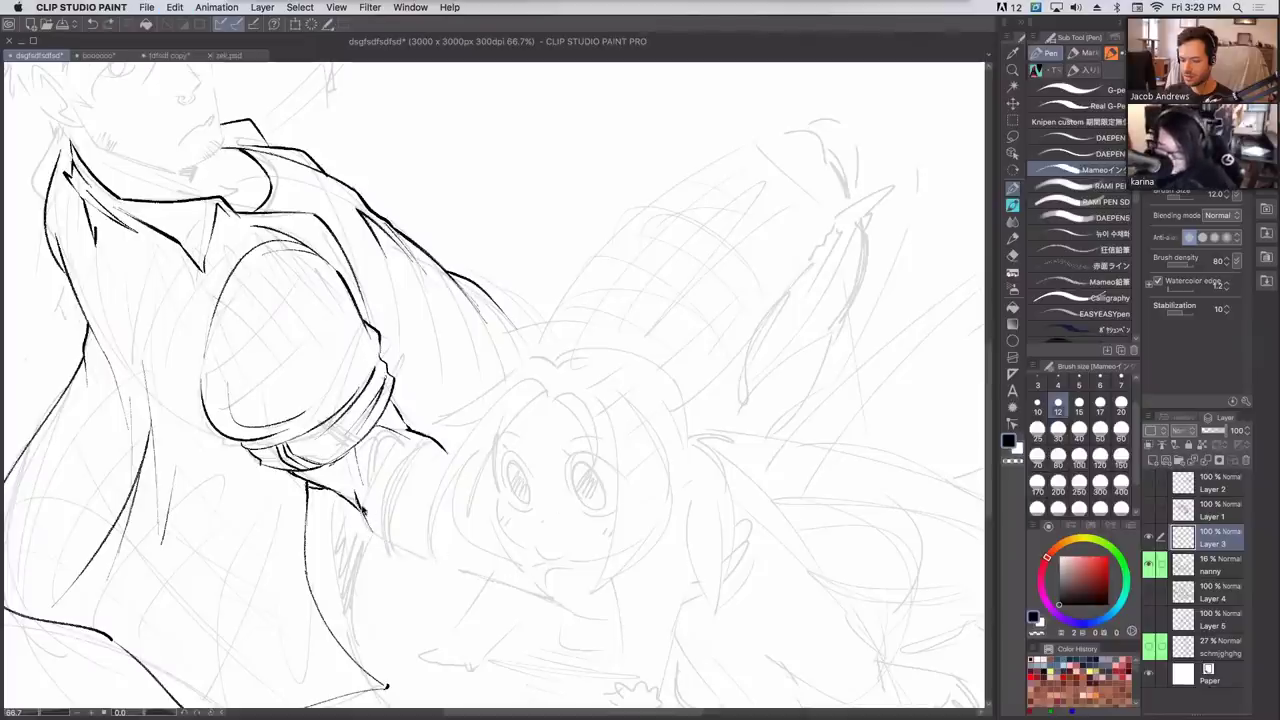
{"action": "mouse_move", "coordinate": [354, 492]}
{"action": "left_mouse_down"}
{"action": "mouse_move", "coordinate": [378, 536]}
{"action": "mouse_move", "coordinate": [601, 619]}
{"action": "mouse_move", "coordinate": [636, 615]}
{"action": "left_mouse_up"}
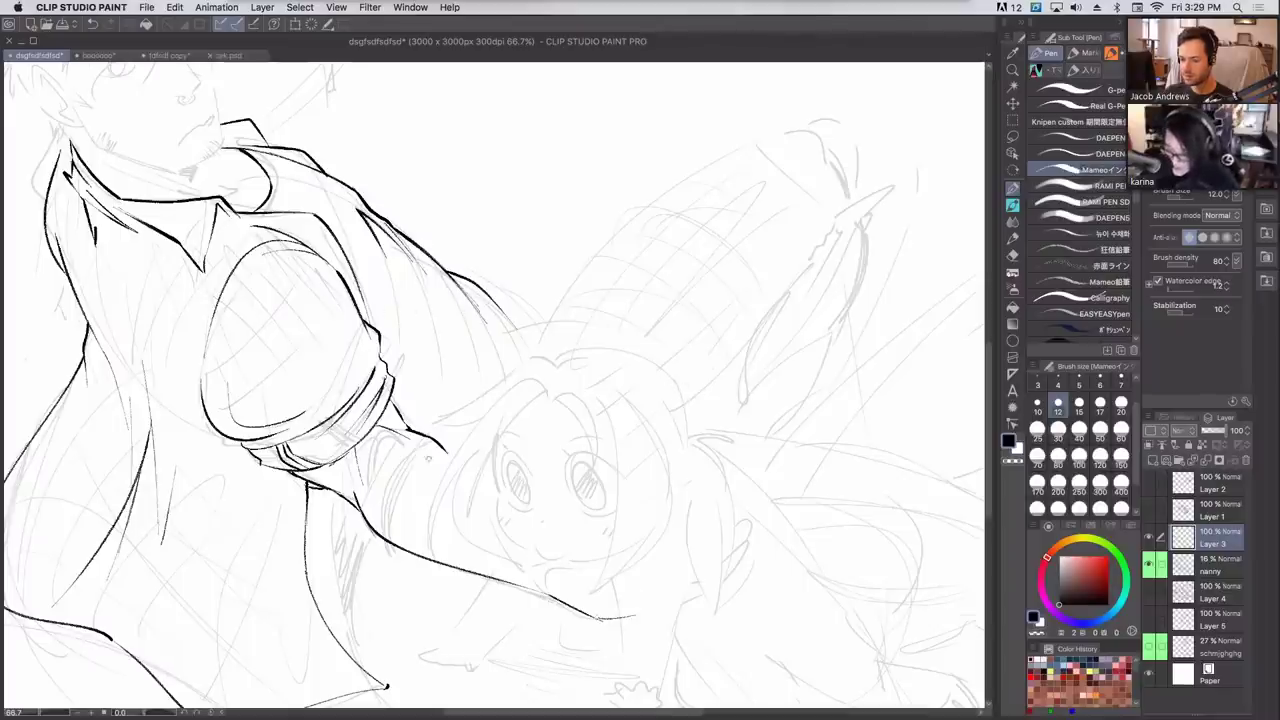
Ink a curved line across the forearm beside the girl's hair, joining its two edges, with thin parallel strokes alongside.
{"action": "mouse_move", "coordinate": [450, 450]}
{"action": "left_mouse_down"}
{"action": "mouse_move", "coordinate": [400, 500]}
{"action": "mouse_move", "coordinate": [406, 545]}
{"action": "mouse_move", "coordinate": [432, 562]}
{"action": "left_mouse_up"}
{"action": "left_click_drag", "start_coordinate": [398, 512], "coordinate": [398, 554]}
{"action": "key", "text": "super+z"}
{"action": "key", "text": "super+z"}
{"action": "key", "text": "super+z"}
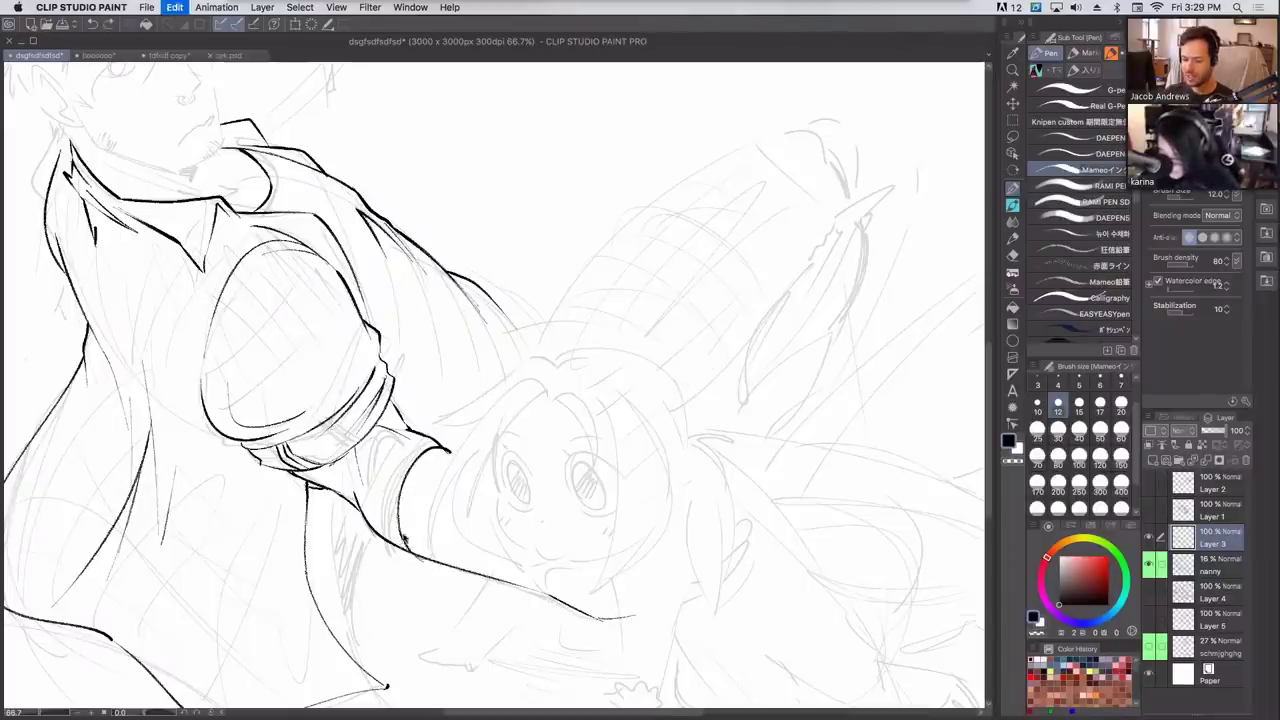
{"action": "mouse_move", "coordinate": [400, 505]}
{"action": "left_mouse_down"}
{"action": "mouse_move", "coordinate": [408, 550]}
{"action": "mouse_move", "coordinate": [432, 563]}
{"action": "mouse_move", "coordinate": [398, 526]}
{"action": "left_mouse_up"}
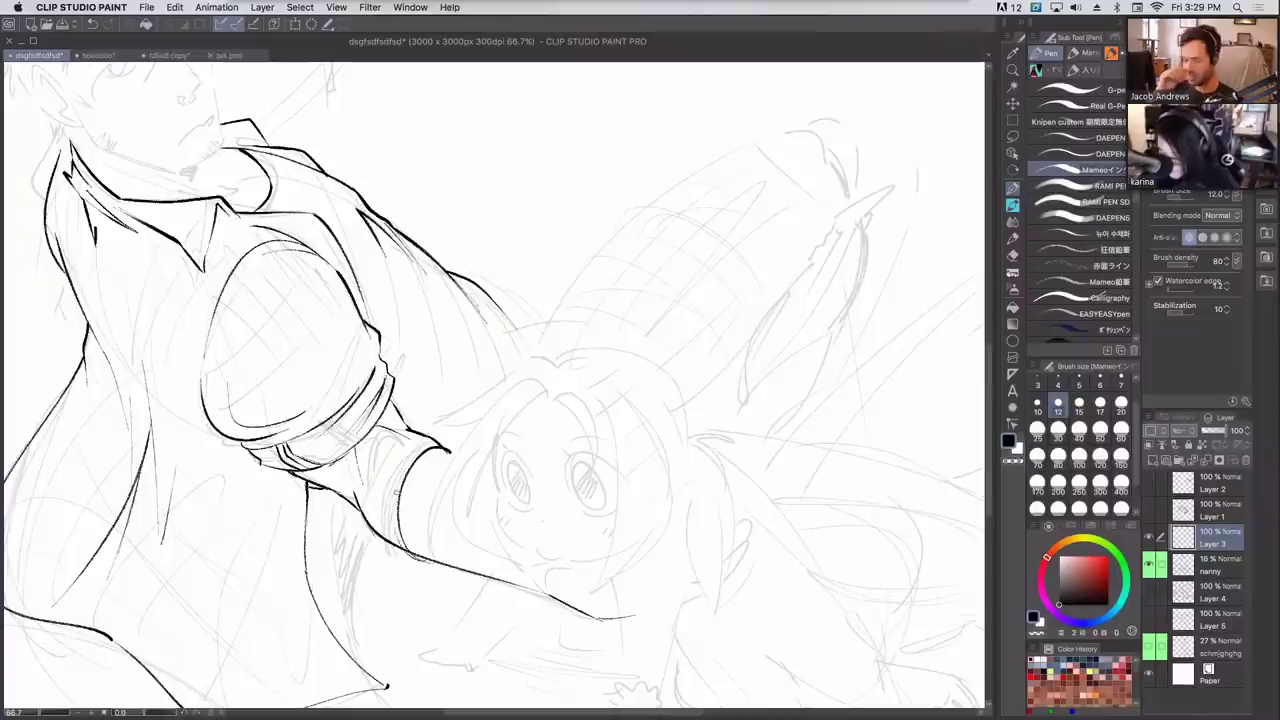
{"action": "left_click_drag", "start_coordinate": [401, 470], "coordinate": [390, 519]}
{"action": "left_click_drag", "start_coordinate": [398, 474], "coordinate": [387, 522]}
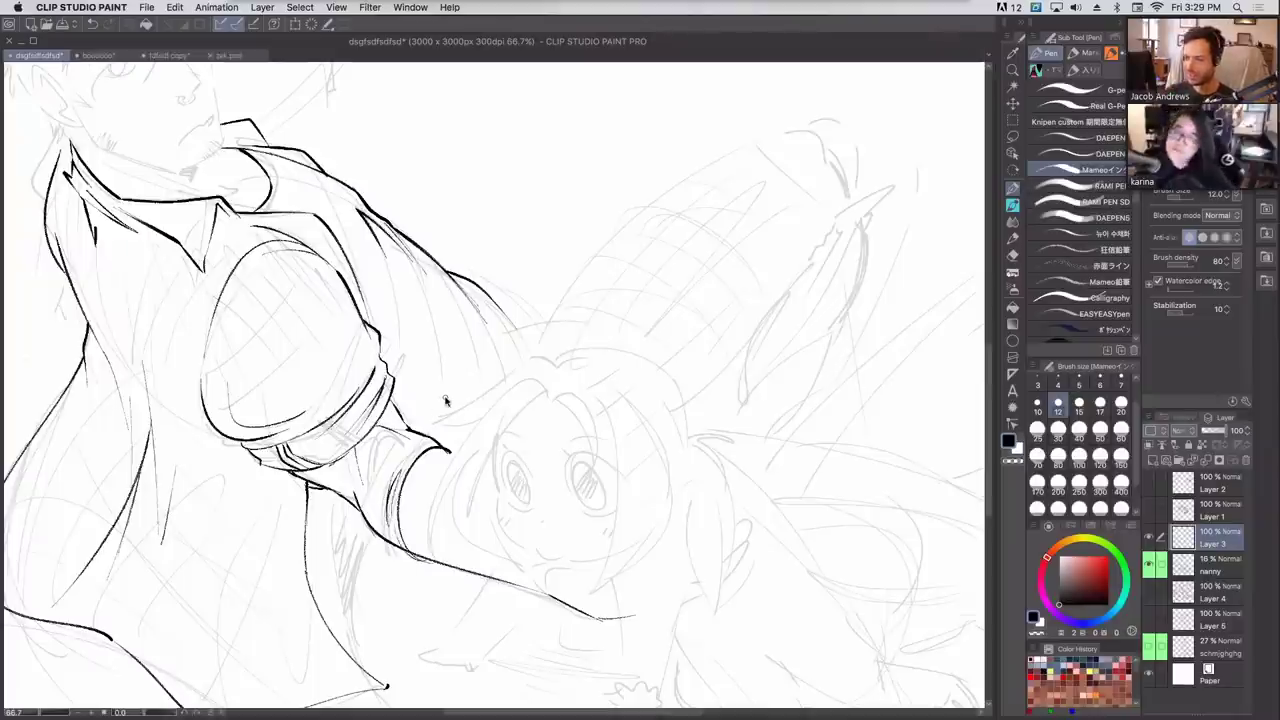
Ink jagged hair tips at the man's nape, just above the back of the collar.
{"action": "left_click_drag", "start_coordinate": [671, 257], "coordinate": [737, 406]}
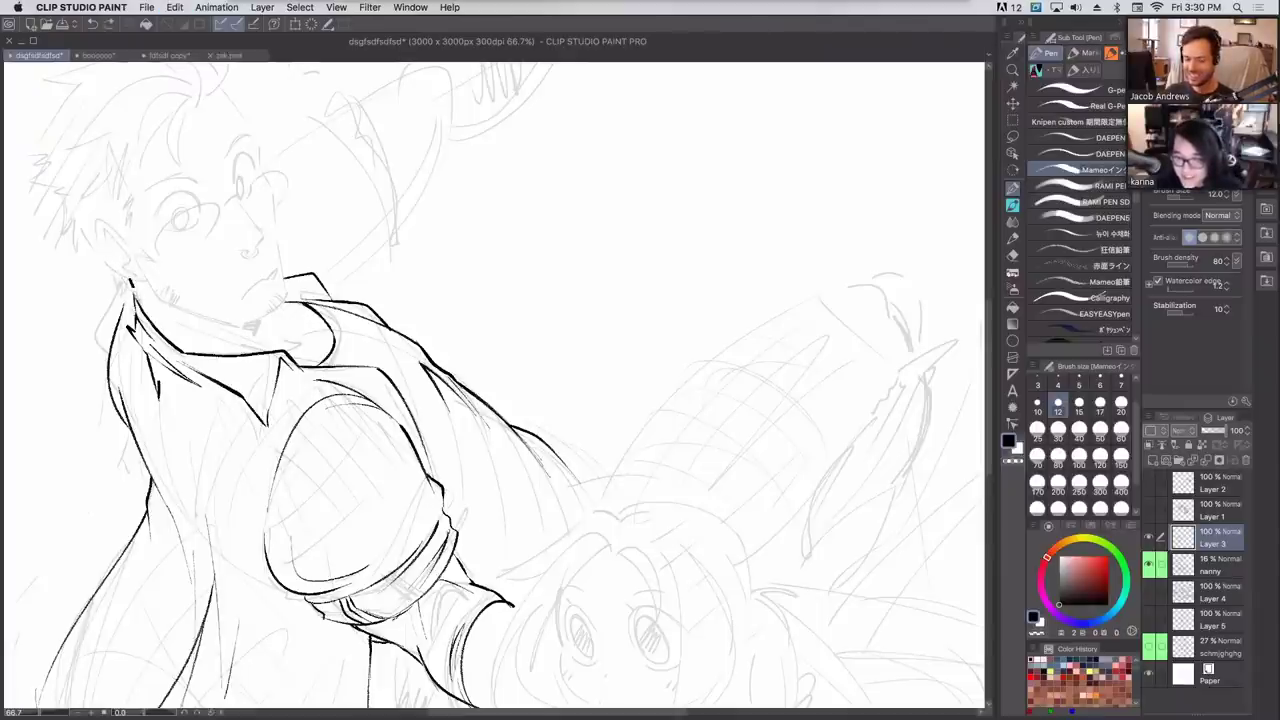
{"action": "mouse_move", "coordinate": [128, 284]}
{"action": "left_mouse_down"}
{"action": "mouse_move", "coordinate": [120, 296]}
{"action": "mouse_move", "coordinate": [104, 246]}
{"action": "left_mouse_up"}
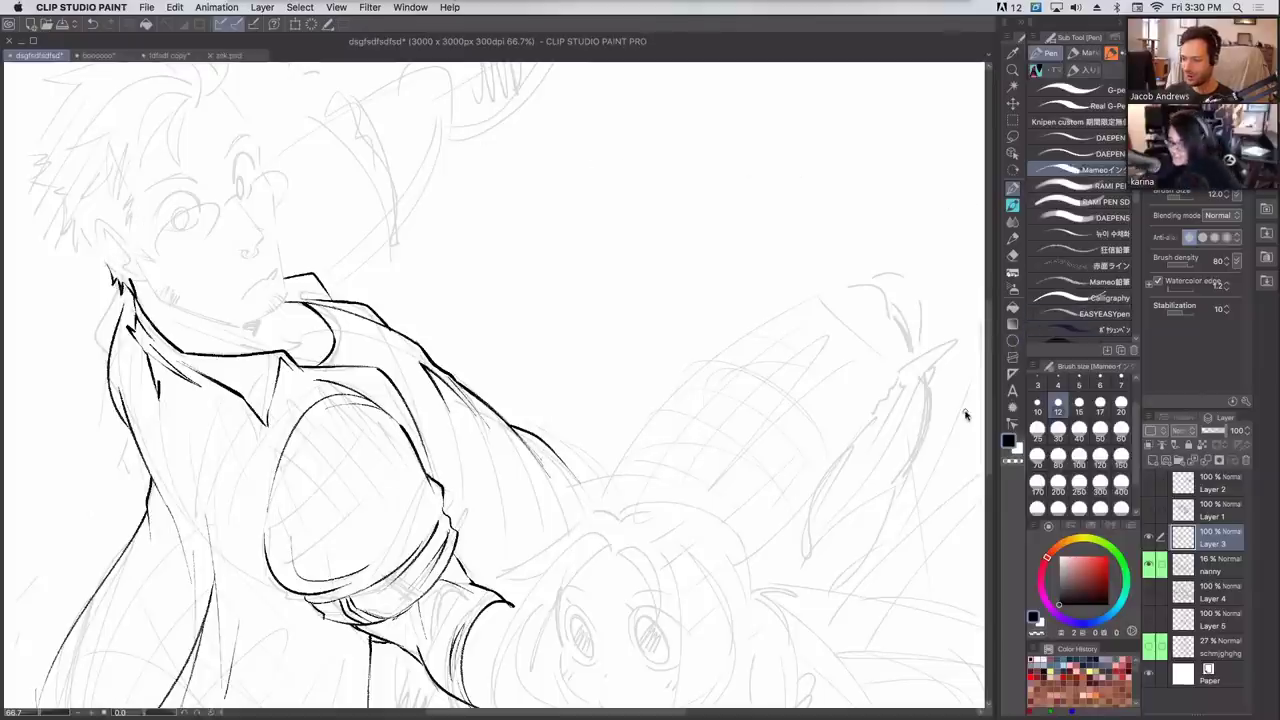
Lower the nanny sketch layer's opacity to 11%, reselect Layer 3 and mirror the canvas view.
{"action": "left_click", "coordinate": [1210, 563]}
{"action": "left_click_drag", "start_coordinate": [1210, 432], "coordinate": [1202, 436]}
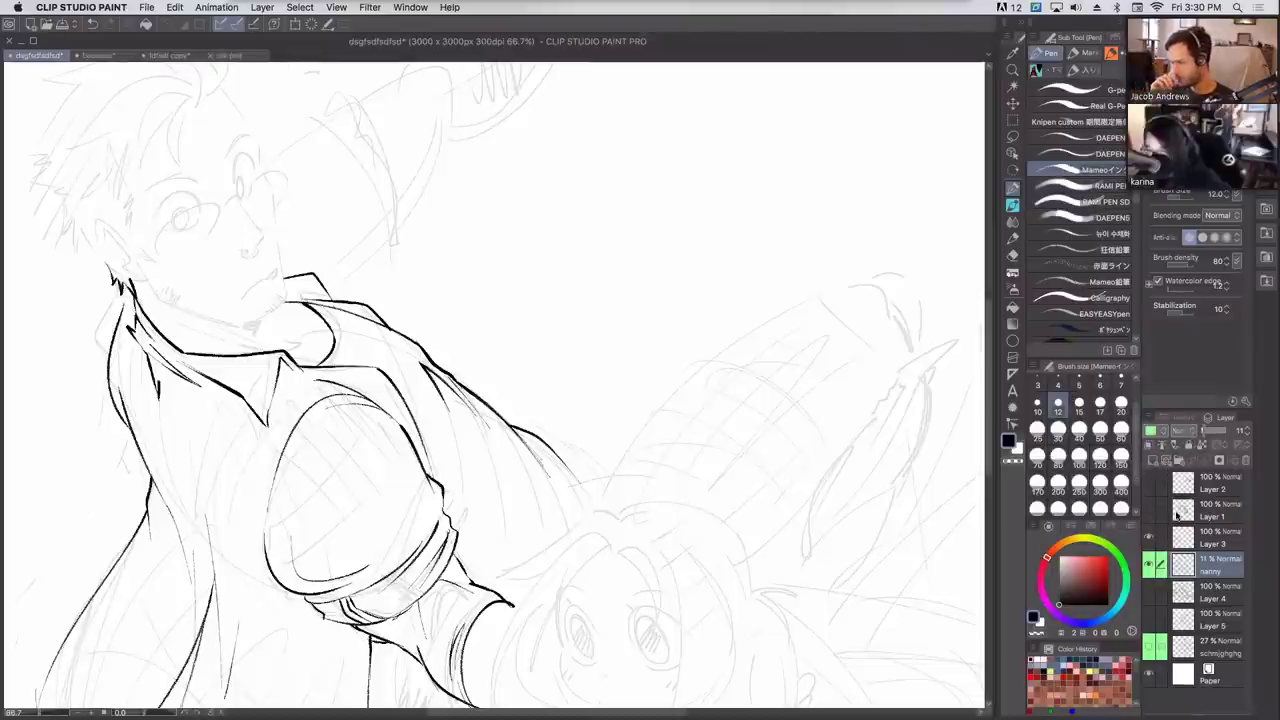
{"action": "left_click", "coordinate": [1212, 538]}
{"action": "key", "text": "h"}
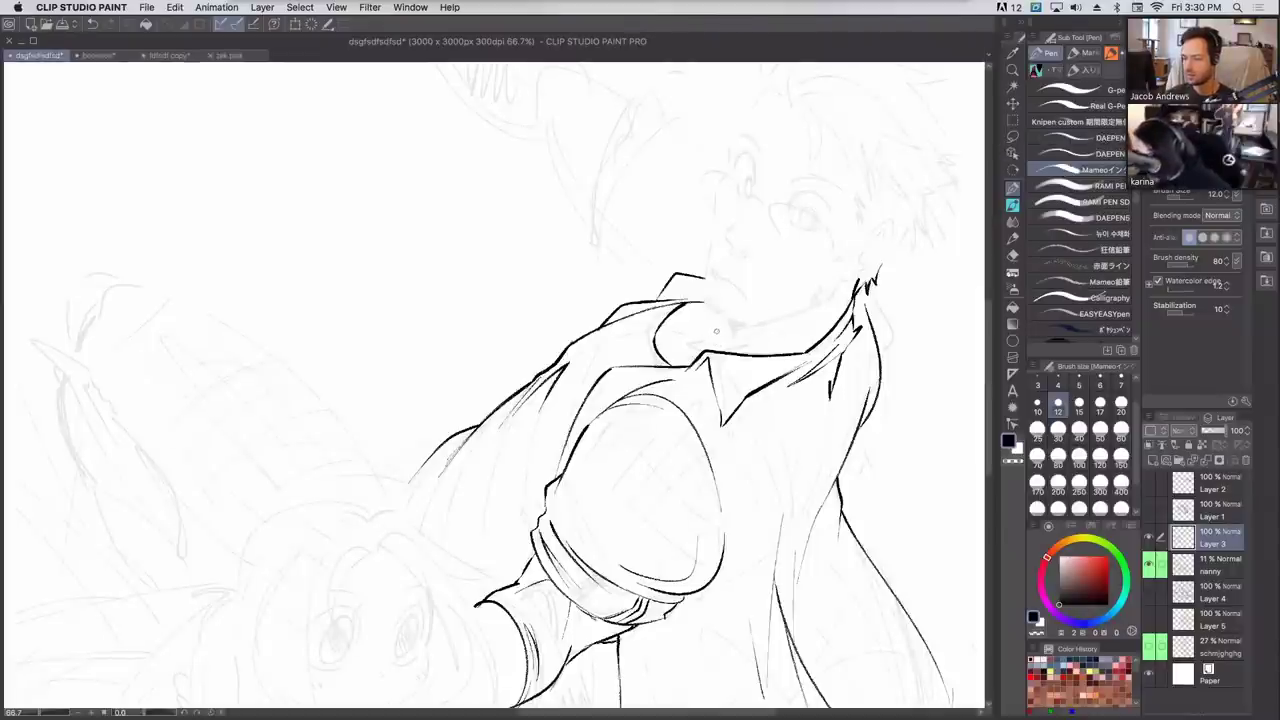
{"action": "key", "text": "super+z"}
{"action": "mouse_move", "coordinate": [718, 337]}
{"action": "left_mouse_down"}
{"action": "mouse_move", "coordinate": [704, 344]}
{"action": "mouse_move", "coordinate": [812, 321]}
{"action": "left_mouse_up"}
{"action": "left_click_drag", "start_coordinate": [730, 321], "coordinate": [737, 342]}
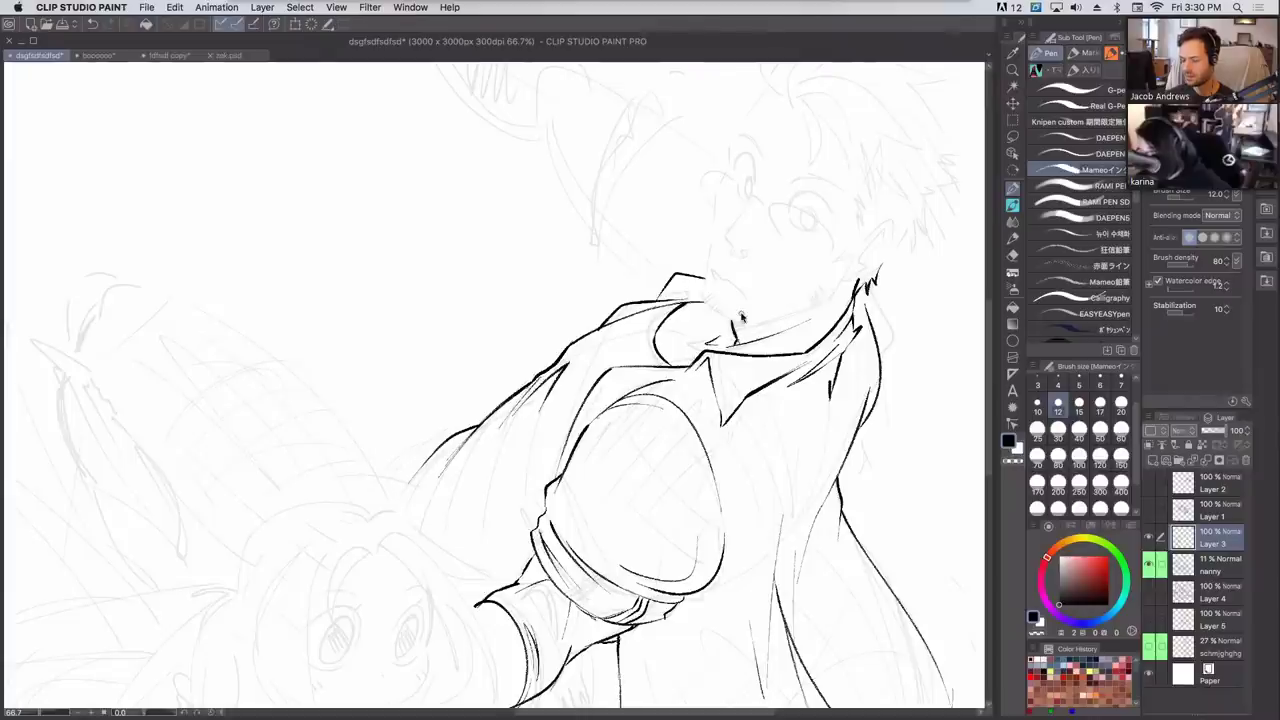
{"action": "key", "text": "super+z"}
{"action": "key", "text": "super+z"}
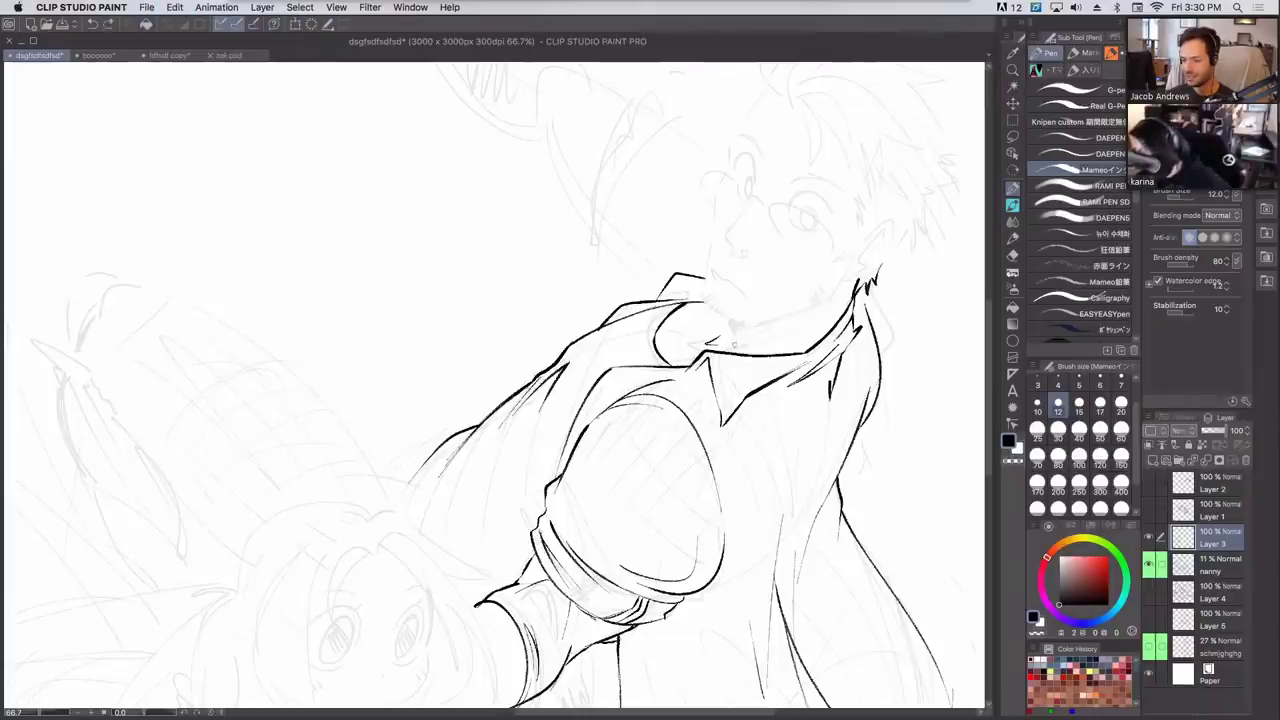
{"action": "key", "text": "super+z"}
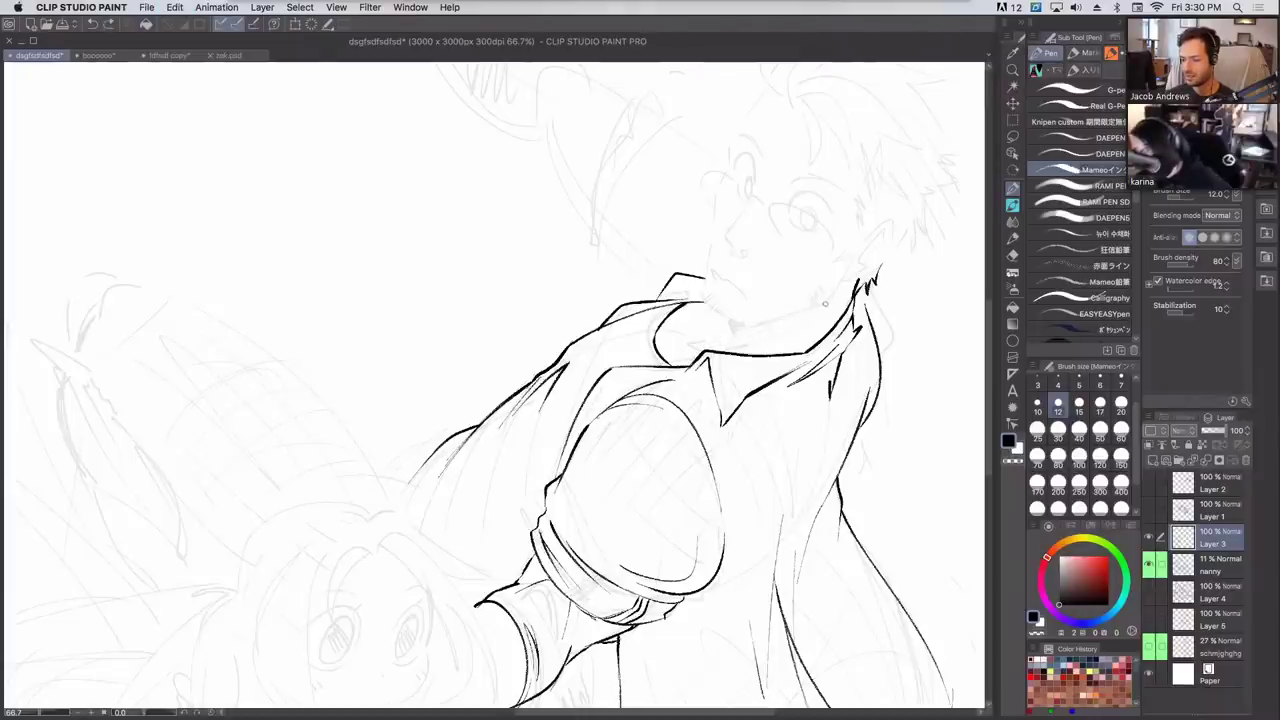
Ink the underside of the man's chin and the thin neck line just above the collar opening.
{"action": "left_click_drag", "start_coordinate": [826, 302], "coordinate": [708, 351]}
{"action": "key", "text": "super+z"}
{"action": "left_click_drag", "start_coordinate": [828, 302], "coordinate": [699, 341]}
{"action": "key", "text": "super+z"}
{"action": "left_click_drag", "start_coordinate": [786, 320], "coordinate": [714, 339]}
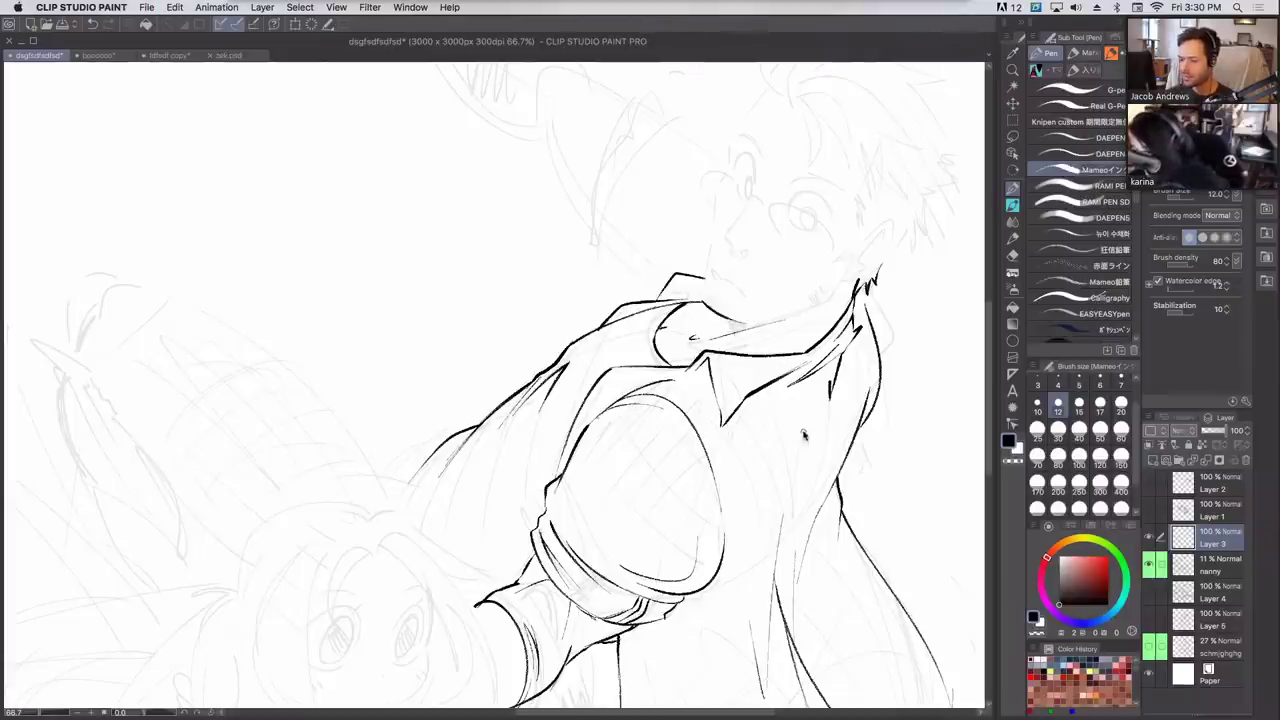
Ink the man's jawline from the chin up towards the ear and add a short dark accent under the chin.
{"action": "mouse_move", "coordinate": [746, 325]}
{"action": "left_mouse_down"}
{"action": "mouse_move", "coordinate": [850, 282]}
{"action": "mouse_move", "coordinate": [827, 305]}
{"action": "mouse_move", "coordinate": [862, 258]}
{"action": "left_mouse_up"}
{"action": "key", "text": "super+z"}
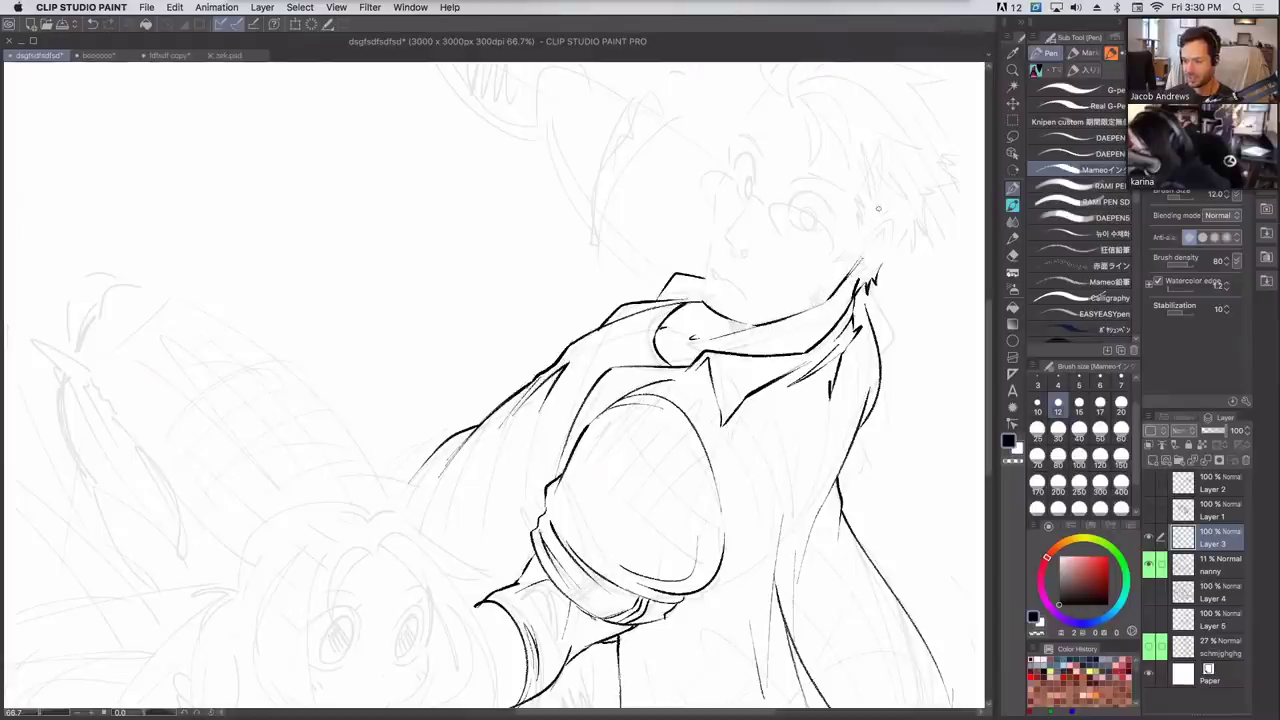
{"action": "key", "text": "super+z"}
{"action": "left_click_drag", "start_coordinate": [728, 320], "coordinate": [740, 330]}
{"action": "key", "text": "super+z"}
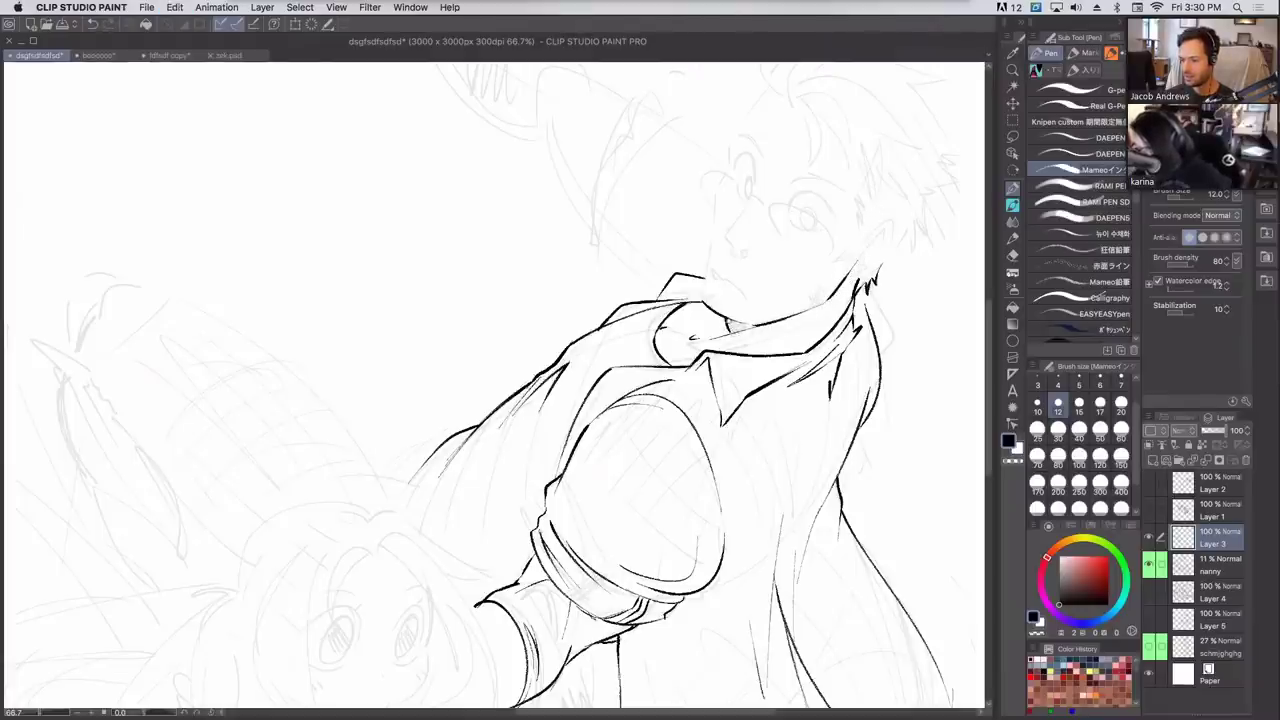
{"action": "left_click_drag", "start_coordinate": [734, 323], "coordinate": [747, 326]}
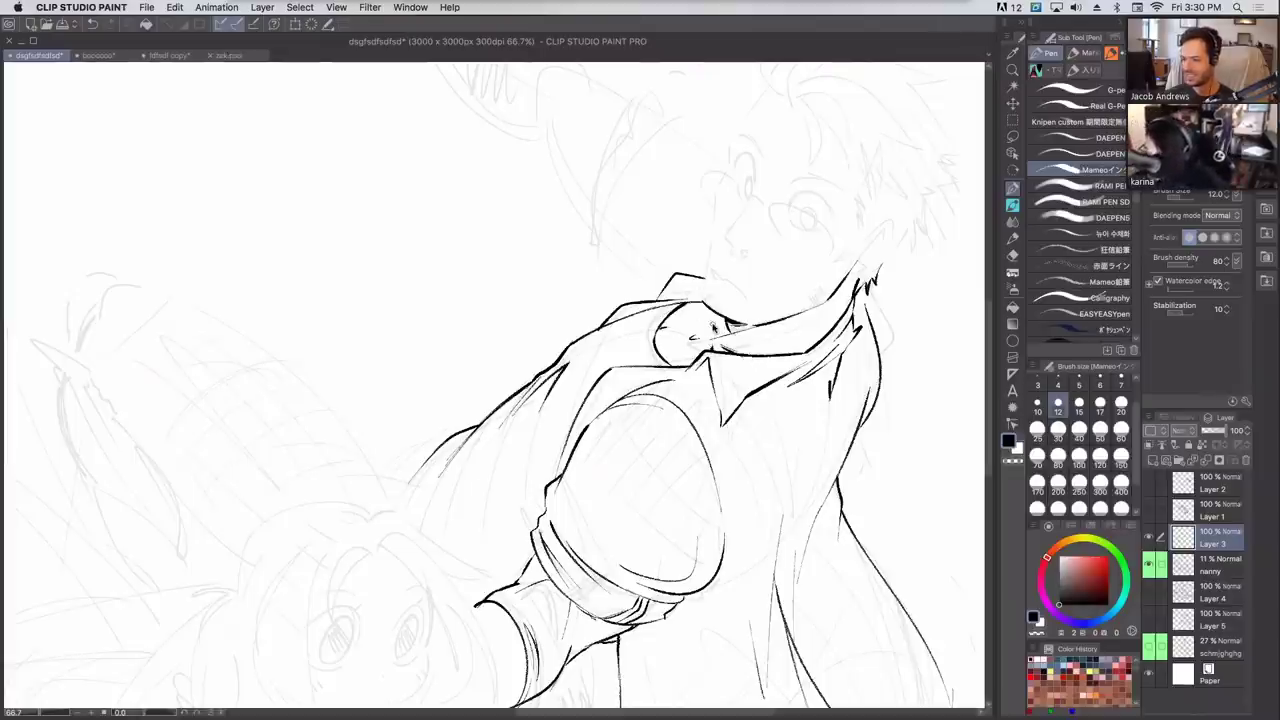
Mirror the canvas view and ink the far contour of the man's face from the chin up towards the glasses.
{"action": "key", "text": "h"}
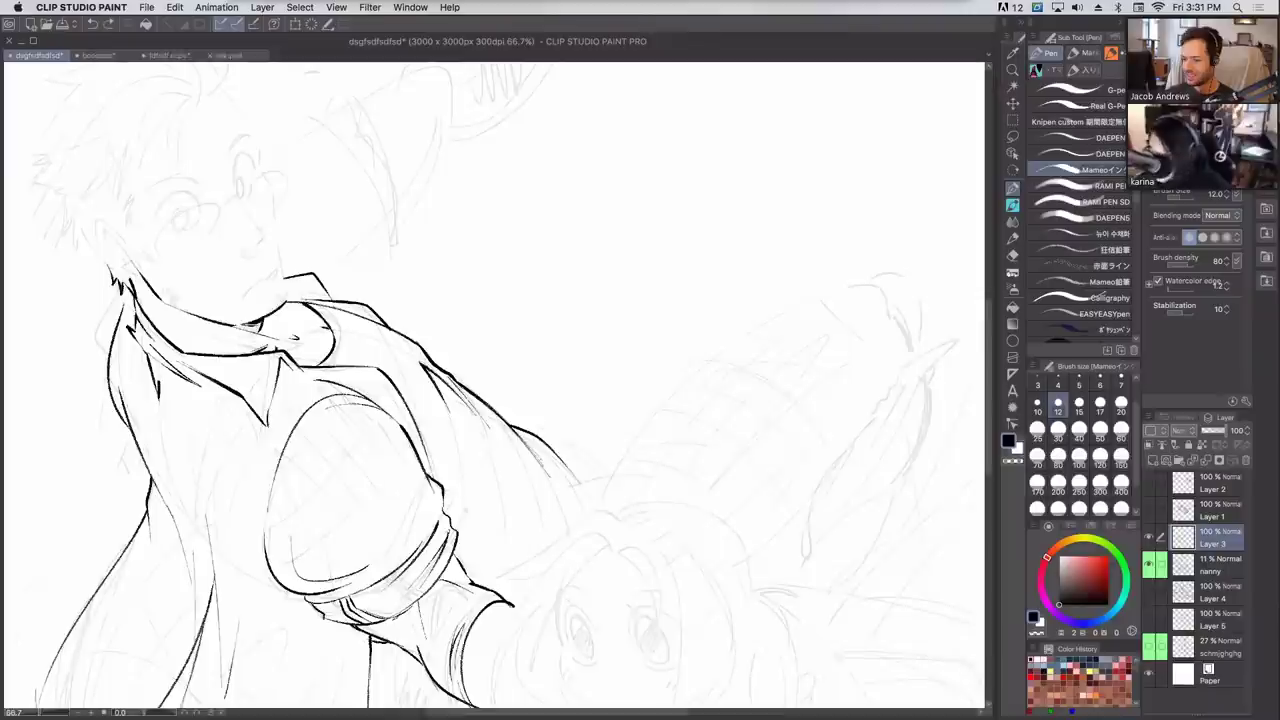
{"action": "left_click_drag", "start_coordinate": [287, 296], "coordinate": [276, 214]}
{"action": "key", "text": "super+z"}
{"action": "left_click_drag", "start_coordinate": [285, 300], "coordinate": [274, 202]}
{"action": "key", "text": "super+z"}
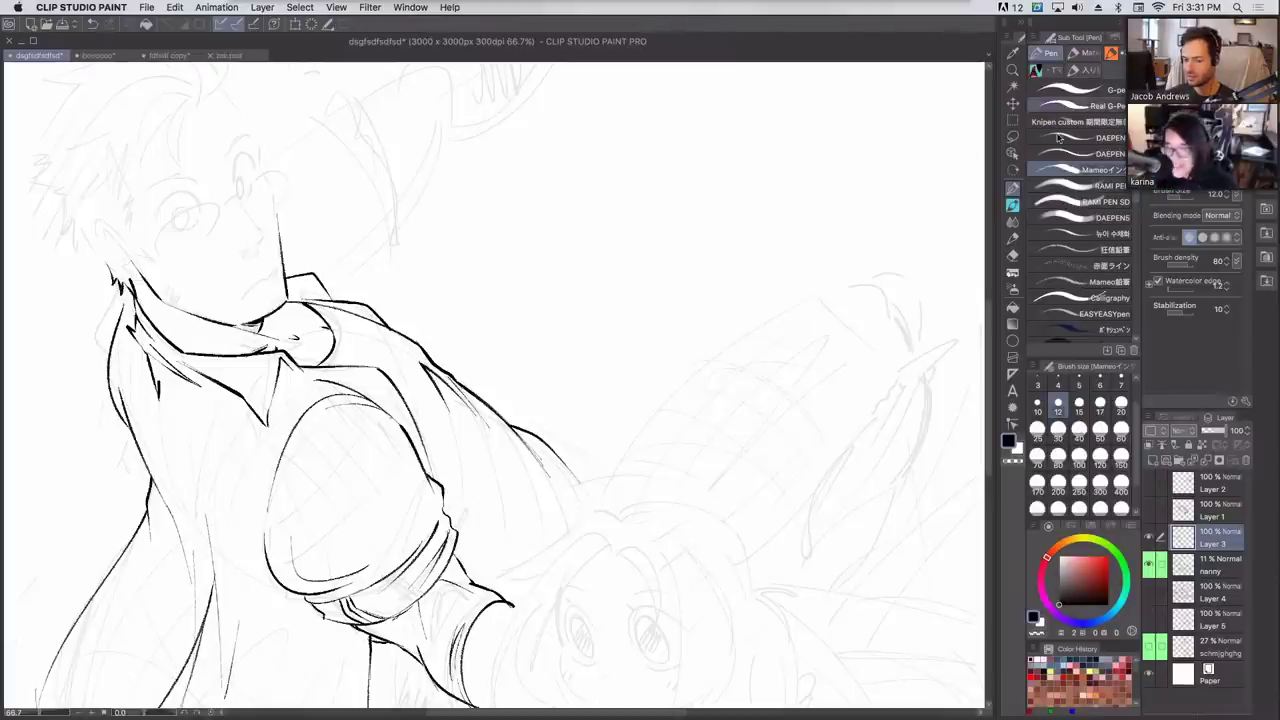
Ink the man's two eyes with their pupils and the round glasses joined by a bridge.
{"action": "key", "text": "h"}
{"action": "mouse_move", "coordinate": [652, 438]}
{"action": "left_mouse_down"}
{"action": "mouse_move", "coordinate": [830, 266]}
{"action": "mouse_move", "coordinate": [797, 289]}
{"action": "mouse_move", "coordinate": [774, 374]}
{"action": "mouse_move", "coordinate": [614, 479]}
{"action": "mouse_move", "coordinate": [568, 604]}
{"action": "left_mouse_up"}
{"action": "left_click_drag", "start_coordinate": [704, 384], "coordinate": [750, 384]}
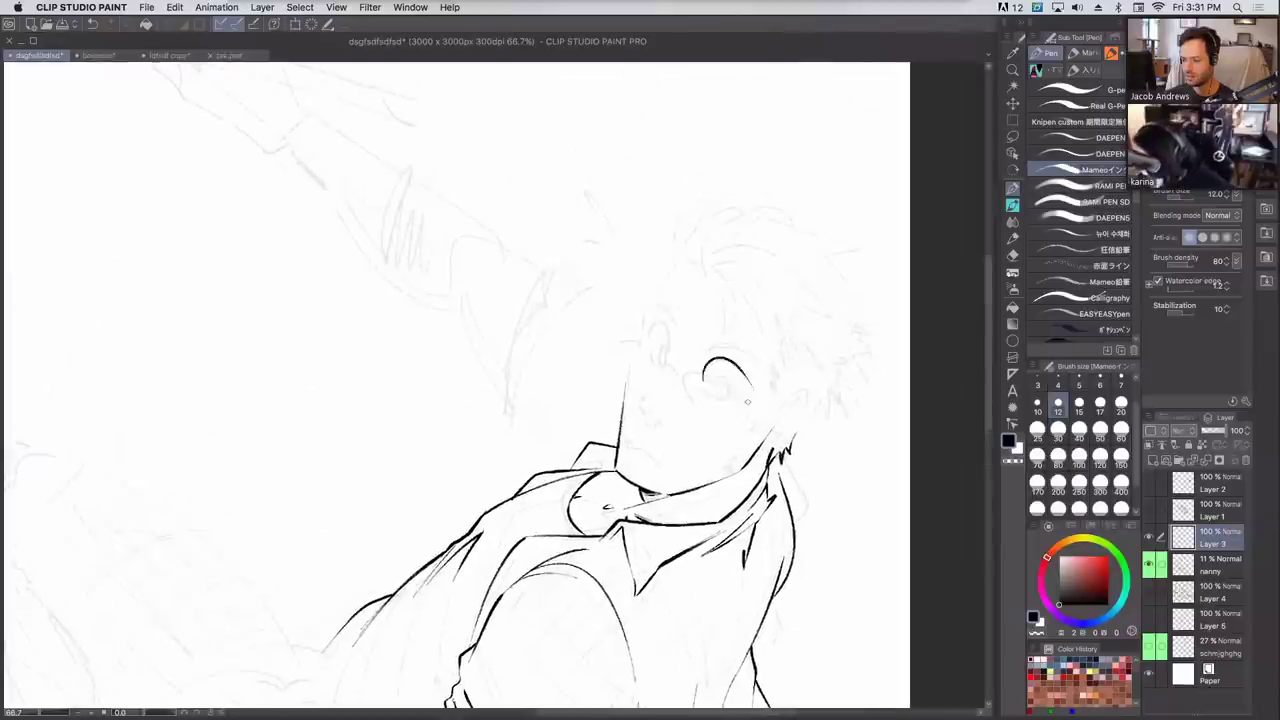
{"action": "mouse_move", "coordinate": [718, 395]}
{"action": "left_mouse_down"}
{"action": "mouse_move", "coordinate": [729, 392]}
{"action": "mouse_move", "coordinate": [718, 396]}
{"action": "left_mouse_up"}
{"action": "mouse_move", "coordinate": [651, 340]}
{"action": "left_mouse_down"}
{"action": "mouse_move", "coordinate": [616, 356]}
{"action": "mouse_move", "coordinate": [658, 366]}
{"action": "left_mouse_up"}
{"action": "key", "text": "super+z"}
{"action": "key", "text": "super+z"}
{"action": "key", "text": "super+z"}
{"action": "mouse_move", "coordinate": [690, 410]}
{"action": "left_mouse_down"}
{"action": "mouse_move", "coordinate": [742, 408]}
{"action": "mouse_move", "coordinate": [739, 425]}
{"action": "mouse_move", "coordinate": [743, 410]}
{"action": "left_mouse_up"}
{"action": "key", "text": "super+z"}
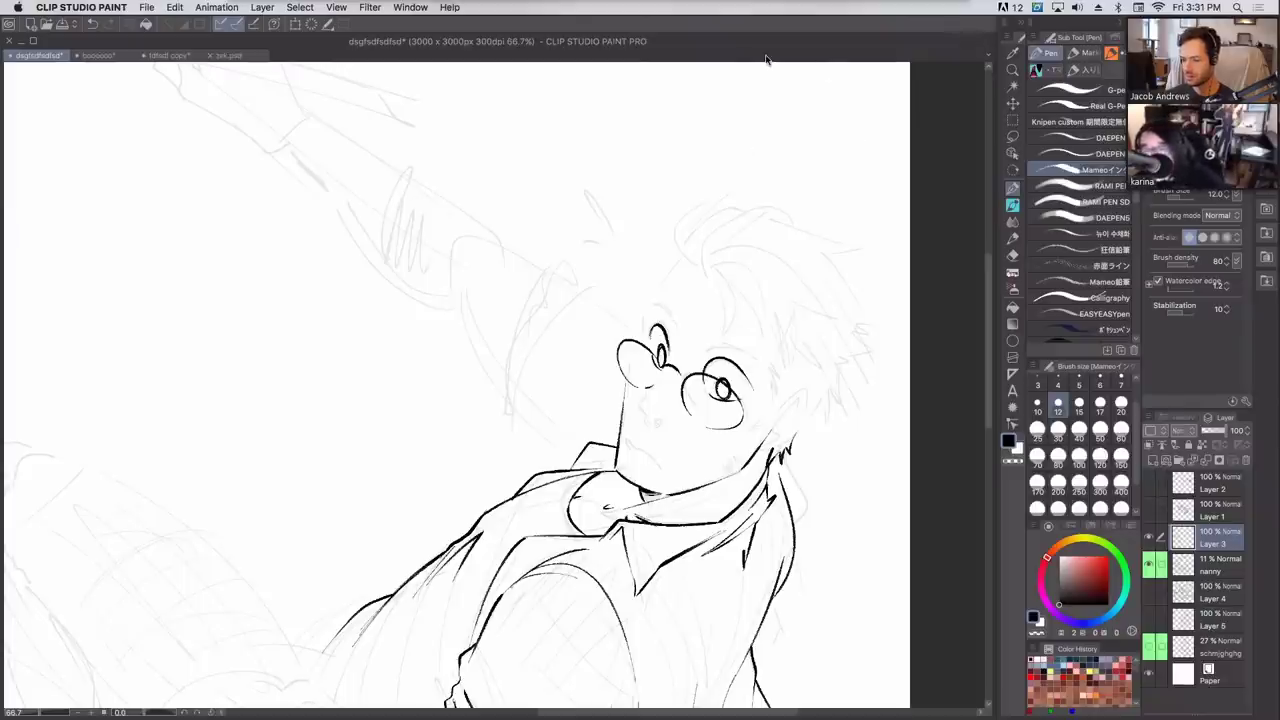
Ink the man's nose below the glasses bridge and his ear at the end of the jawline.
{"action": "left_click_drag", "start_coordinate": [643, 403], "coordinate": [663, 368]}
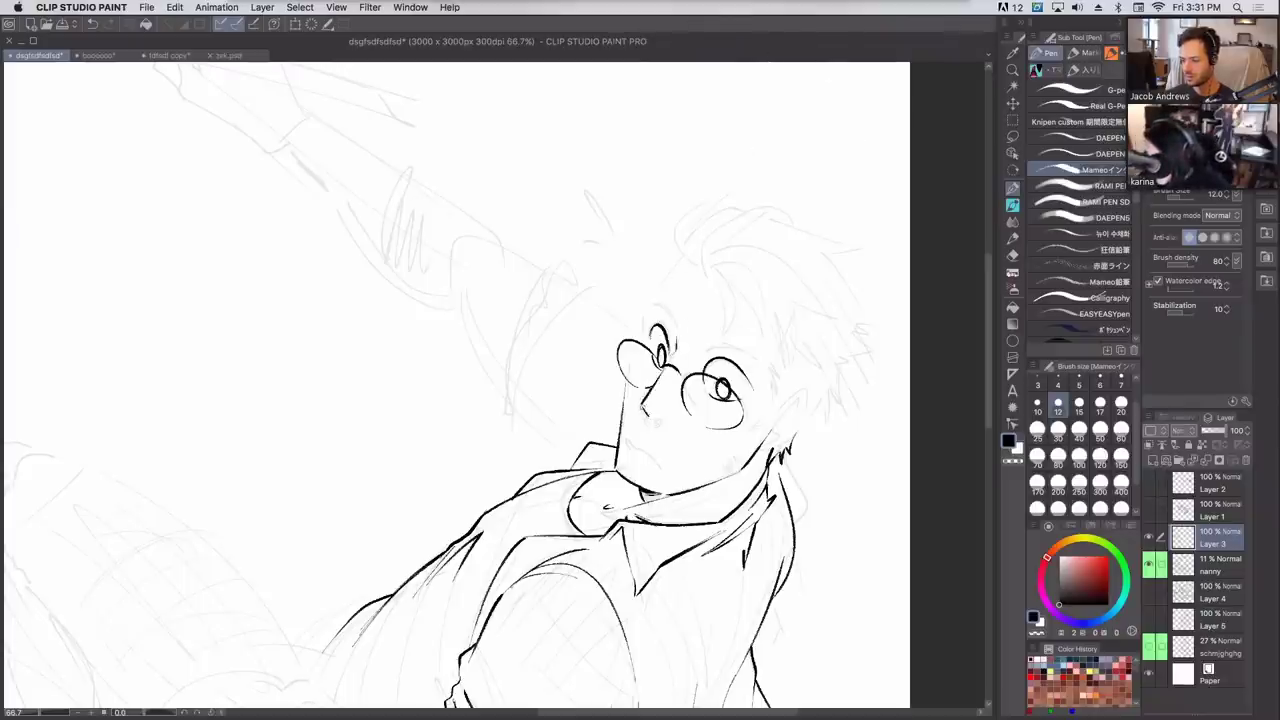
{"action": "key", "text": "super+z"}
{"action": "left_click_drag", "start_coordinate": [646, 420], "coordinate": [661, 421]}
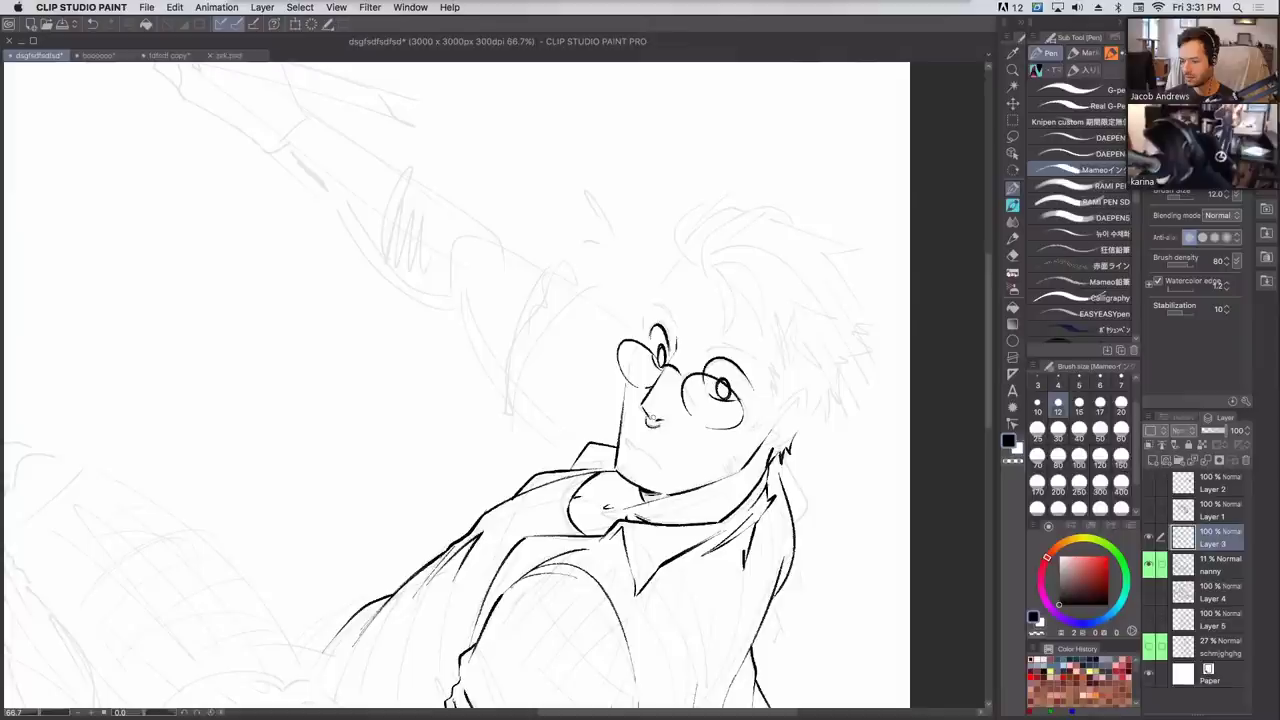
{"action": "mouse_move", "coordinate": [780, 409]}
{"action": "left_mouse_down"}
{"action": "mouse_move", "coordinate": [811, 417]}
{"action": "mouse_move", "coordinate": [810, 397]}
{"action": "mouse_move", "coordinate": [801, 426]}
{"action": "mouse_move", "coordinate": [769, 426]}
{"action": "mouse_move", "coordinate": [808, 392]}
{"action": "mouse_move", "coordinate": [780, 453]}
{"action": "mouse_move", "coordinate": [768, 448]}
{"action": "mouse_move", "coordinate": [802, 422]}
{"action": "left_mouse_up"}
{"action": "key", "text": "super+z"}
{"action": "key", "text": "super+z"}
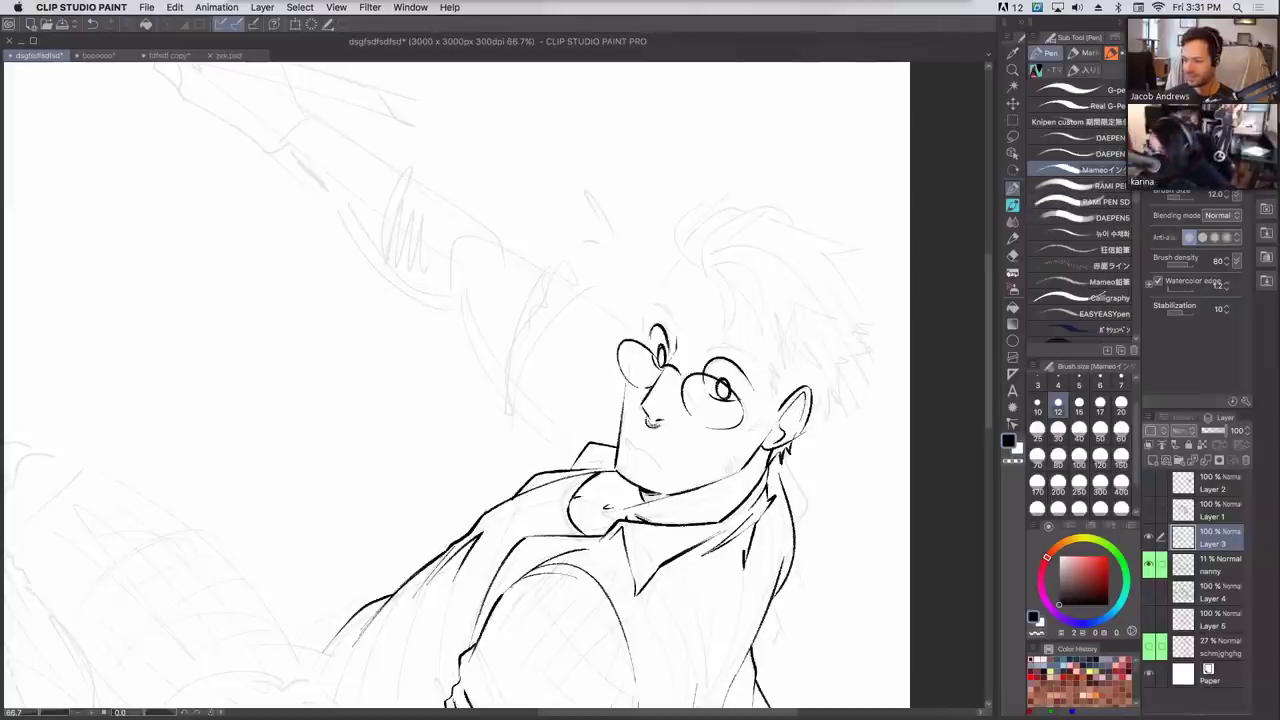
Ink the lid outline and oval iris of the girl's eye farther from the man.
{"action": "key", "text": "ctrl+minus"}
{"action": "mouse_move", "coordinate": [795, 261]}
{"action": "left_mouse_down"}
{"action": "mouse_move", "coordinate": [904, 87]}
{"action": "mouse_move", "coordinate": [916, 137]}
{"action": "left_mouse_up"}
{"action": "key", "text": "h"}
{"action": "left_click_drag", "start_coordinate": [813, 354], "coordinate": [847, 250]}
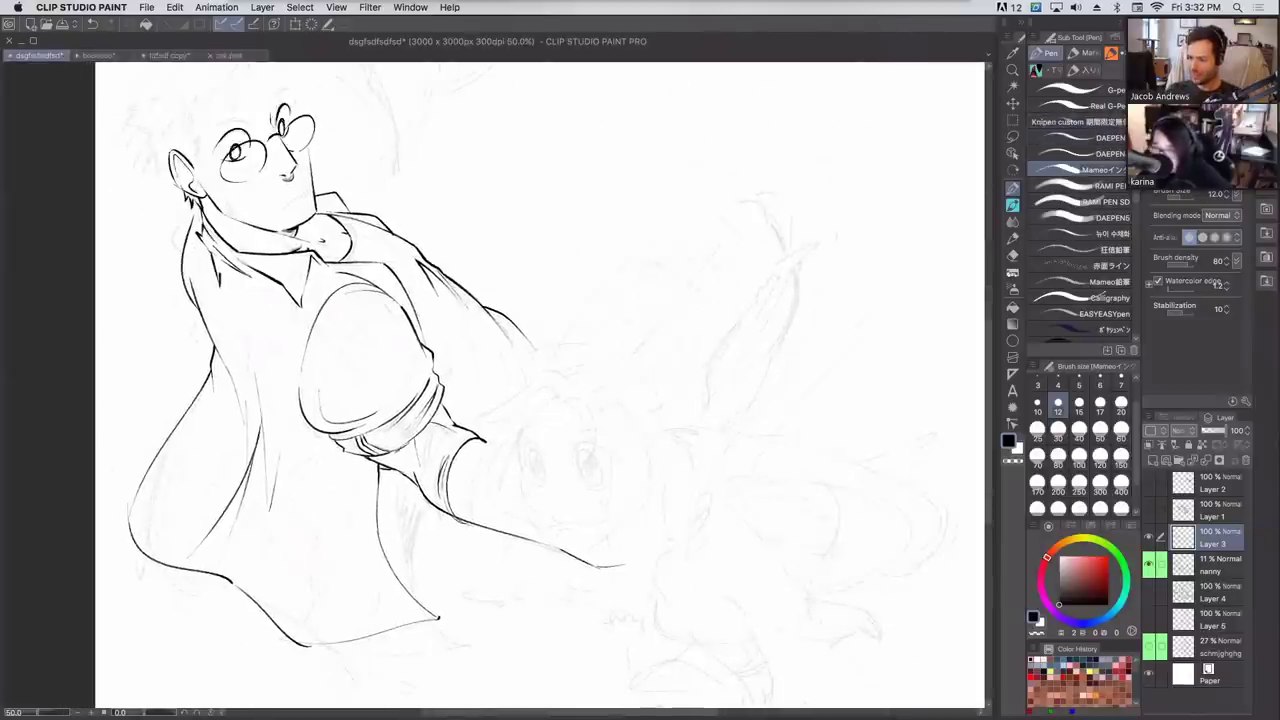
{"action": "key", "text": "super+plus"}
{"action": "key", "text": "super+plus"}
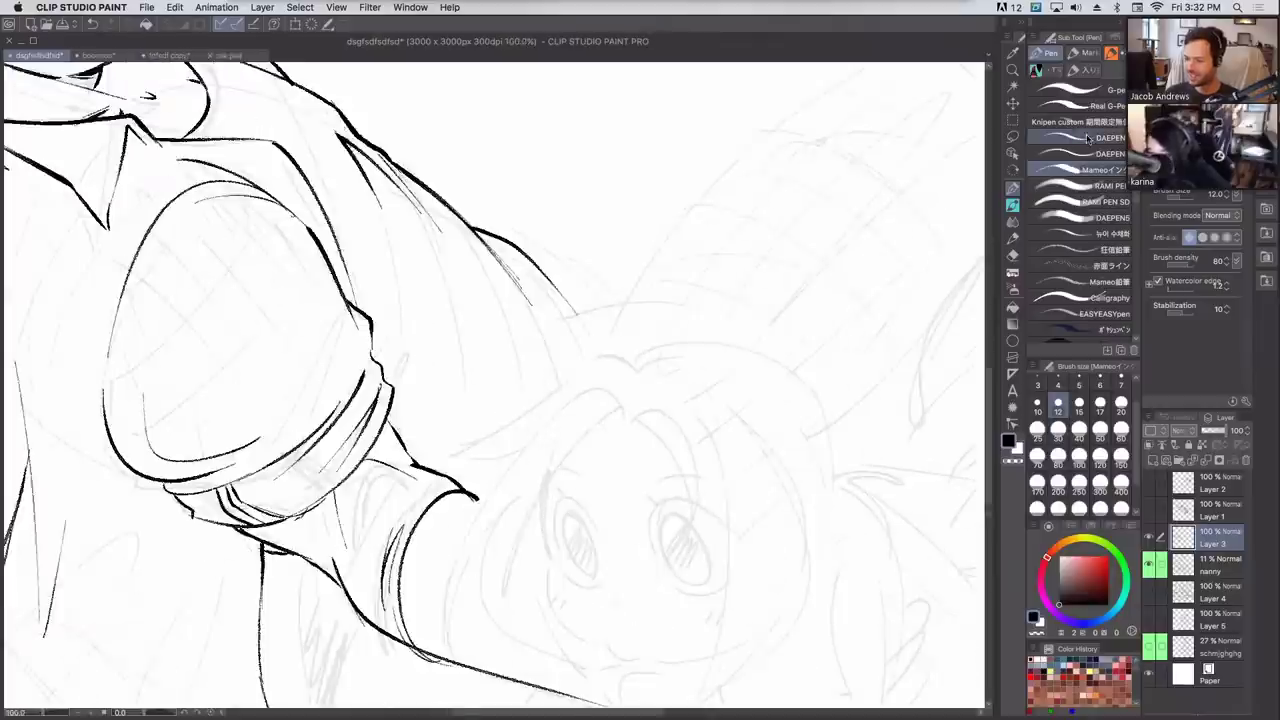
{"action": "left_click_drag", "start_coordinate": [656, 560], "coordinate": [748, 543]}
{"action": "mouse_move", "coordinate": [677, 589]}
{"action": "left_mouse_down"}
{"action": "mouse_move", "coordinate": [720, 510]}
{"action": "mouse_move", "coordinate": [679, 506]}
{"action": "mouse_move", "coordinate": [683, 570]}
{"action": "mouse_move", "coordinate": [662, 523]}
{"action": "mouse_move", "coordinate": [691, 586]}
{"action": "mouse_move", "coordinate": [707, 556]}
{"action": "left_mouse_up"}
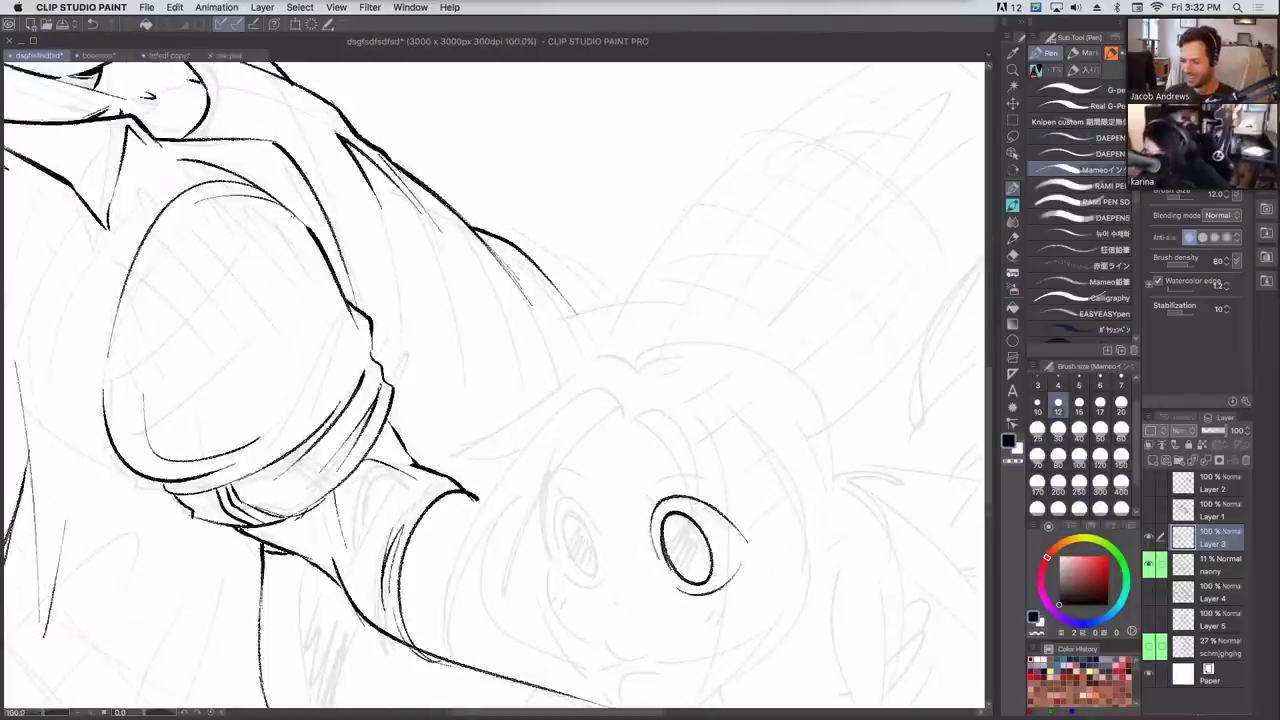
Ink the outline and oval iris of the girl's other eye, plus the crease lines above both eyes.
{"action": "mouse_move", "coordinate": [555, 545]}
{"action": "left_mouse_down"}
{"action": "mouse_move", "coordinate": [605, 548]}
{"action": "mouse_move", "coordinate": [588, 551]}
{"action": "mouse_move", "coordinate": [579, 589]}
{"action": "mouse_move", "coordinate": [565, 567]}
{"action": "mouse_move", "coordinate": [608, 565]}
{"action": "left_mouse_up"}
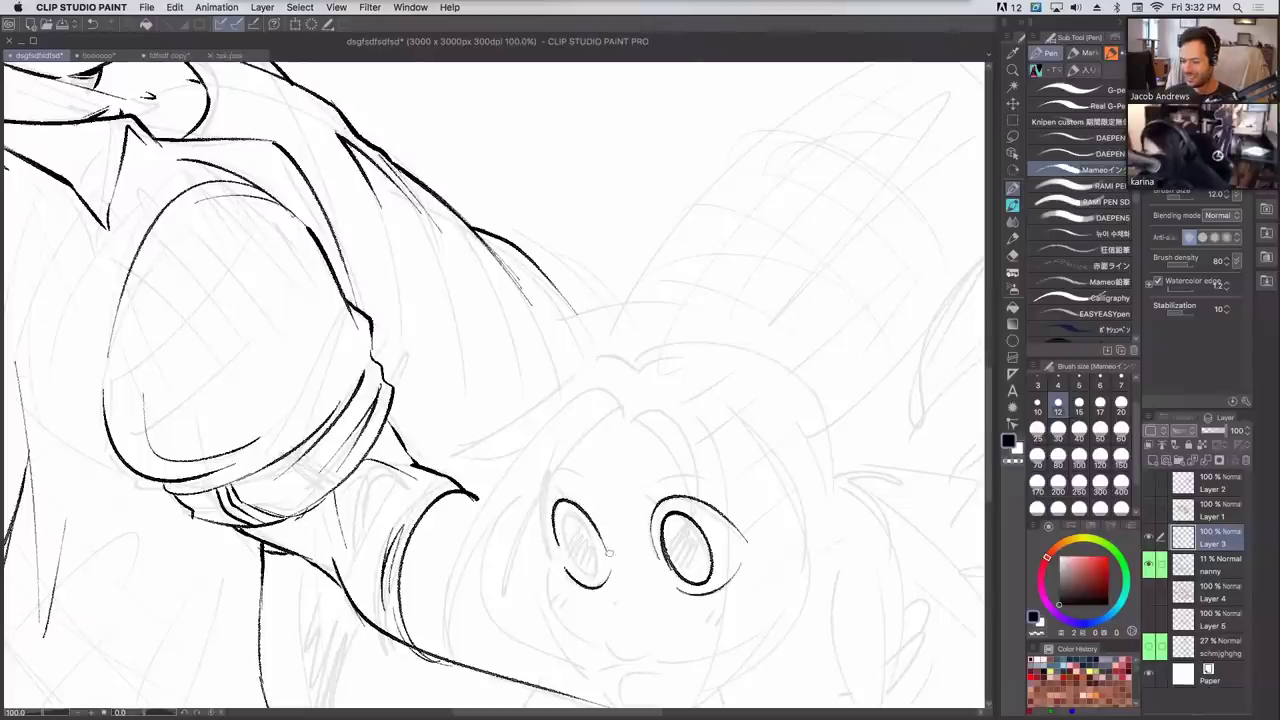
{"action": "left_click_drag", "start_coordinate": [590, 512], "coordinate": [567, 553]}
{"action": "mouse_move", "coordinate": [646, 497]}
{"action": "left_mouse_down"}
{"action": "mouse_move", "coordinate": [660, 508]}
{"action": "mouse_move", "coordinate": [718, 500]}
{"action": "left_mouse_up"}
{"action": "left_click_drag", "start_coordinate": [553, 480], "coordinate": [597, 503]}
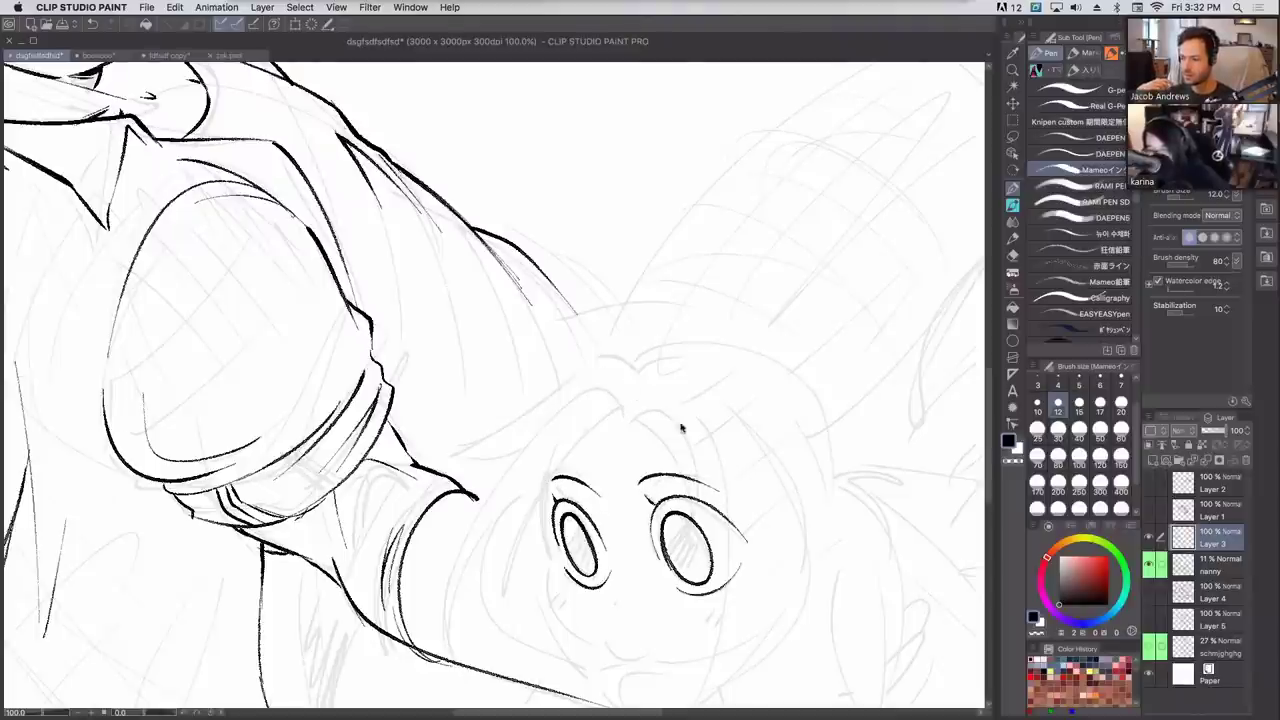
Ink the curved pupil lines inside both of the girl's irises and a small nose mark between the eyes.
{"action": "scroll", "coordinate": [631, 283], "scroll_direction": "down", "scroll_amount": 5}
{"action": "left_click_drag", "start_coordinate": [660, 428], "coordinate": [690, 393]}
{"action": "left_click_drag", "start_coordinate": [609, 477], "coordinate": [607, 465]}
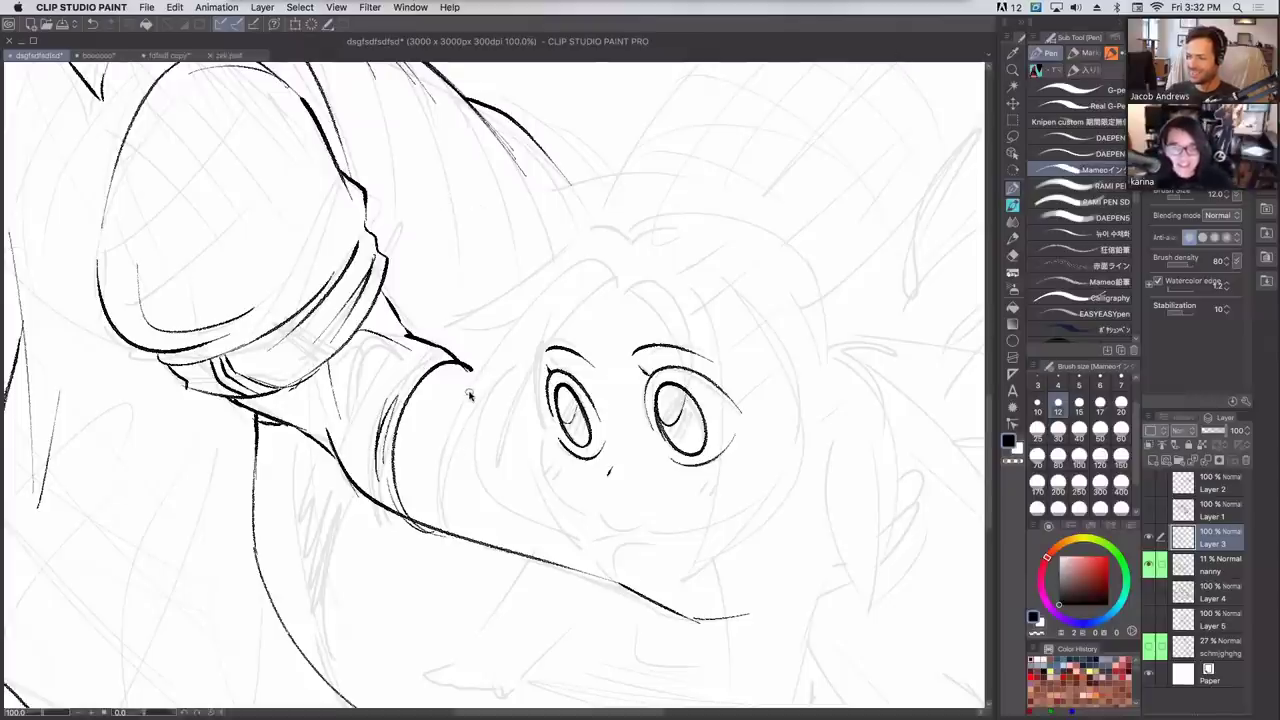
Ink the girl's face contour from the temple around the cheek and chin to the far jaw, and add blush marks on both cheeks.
{"action": "left_click_drag", "start_coordinate": [537, 430], "coordinate": [547, 316]}
{"action": "left_click_drag", "start_coordinate": [543, 434], "coordinate": [603, 512]}
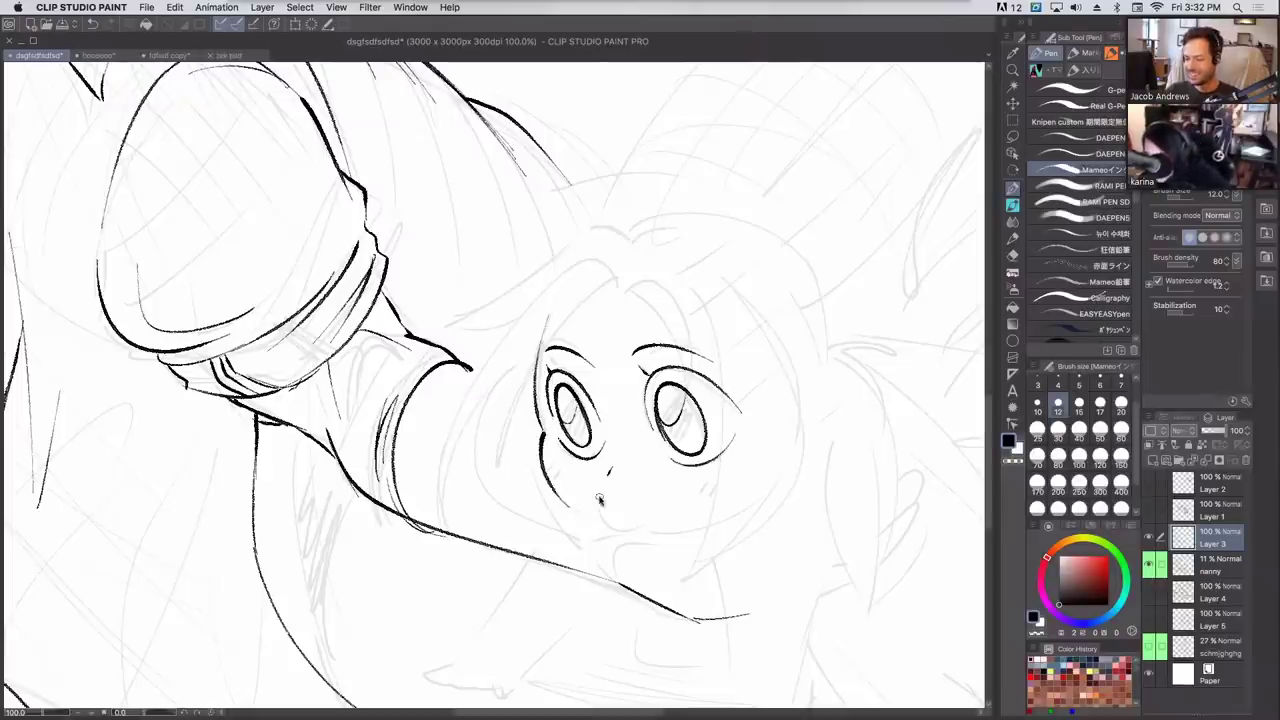
{"action": "key", "text": "super+z"}
{"action": "mouse_move", "coordinate": [540, 430]}
{"action": "left_mouse_down"}
{"action": "mouse_move", "coordinate": [596, 520]}
{"action": "mouse_move", "coordinate": [656, 530]}
{"action": "mouse_move", "coordinate": [716, 515]}
{"action": "left_mouse_up"}
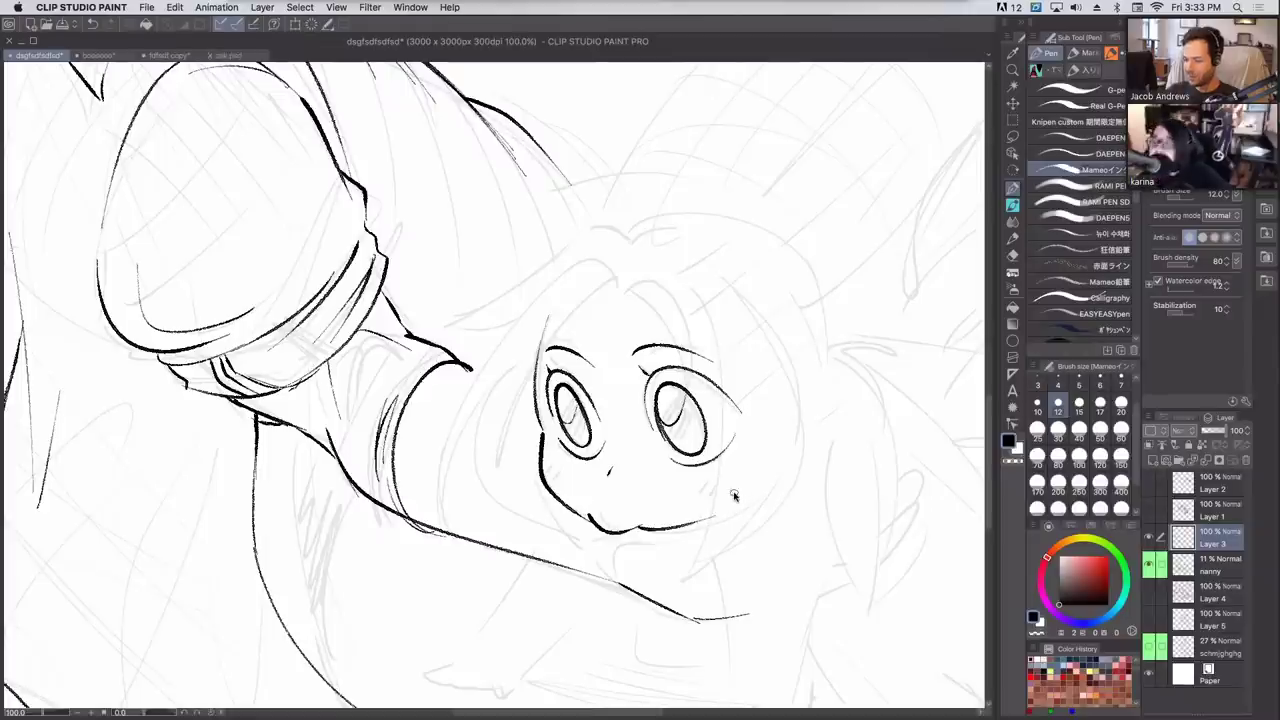
{"action": "key", "text": "super+z"}
{"action": "left_click_drag", "start_coordinate": [636, 529], "coordinate": [723, 516]}
{"action": "left_click_drag", "start_coordinate": [548, 456], "coordinate": [550, 467]}
{"action": "left_click_drag", "start_coordinate": [682, 478], "coordinate": [687, 489]}
Ink the girl's hair on the side near the man's arm, sweeping from the parting down past her cheek to the chin.
{"action": "mouse_move", "coordinate": [615, 254]}
{"action": "left_mouse_down"}
{"action": "mouse_move", "coordinate": [562, 316]}
{"action": "mouse_move", "coordinate": [628, 478]}
{"action": "left_mouse_up"}
{"action": "key", "text": "super+z"}
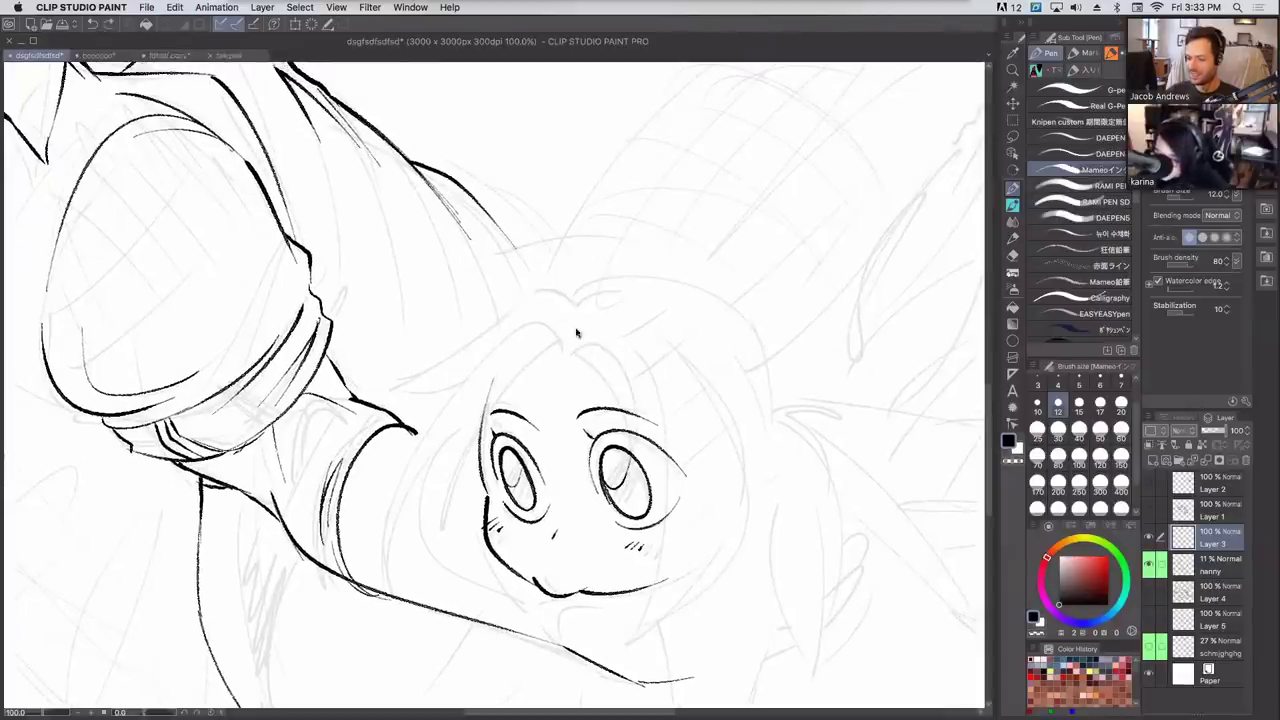
{"action": "mouse_move", "coordinate": [555, 320]}
{"action": "left_mouse_down"}
{"action": "mouse_move", "coordinate": [490, 347]}
{"action": "mouse_move", "coordinate": [372, 588]}
{"action": "left_mouse_up"}
{"action": "key", "text": "super+z"}
{"action": "mouse_move", "coordinate": [562, 333]}
{"action": "left_mouse_down"}
{"action": "mouse_move", "coordinate": [455, 390]}
{"action": "mouse_move", "coordinate": [405, 505]}
{"action": "mouse_move", "coordinate": [425, 565]}
{"action": "mouse_move", "coordinate": [427, 464]}
{"action": "mouse_move", "coordinate": [441, 440]}
{"action": "left_mouse_up"}
{"action": "mouse_move", "coordinate": [440, 446]}
{"action": "left_mouse_down"}
{"action": "mouse_move", "coordinate": [525, 598]}
{"action": "mouse_move", "coordinate": [494, 550]}
{"action": "left_mouse_up"}
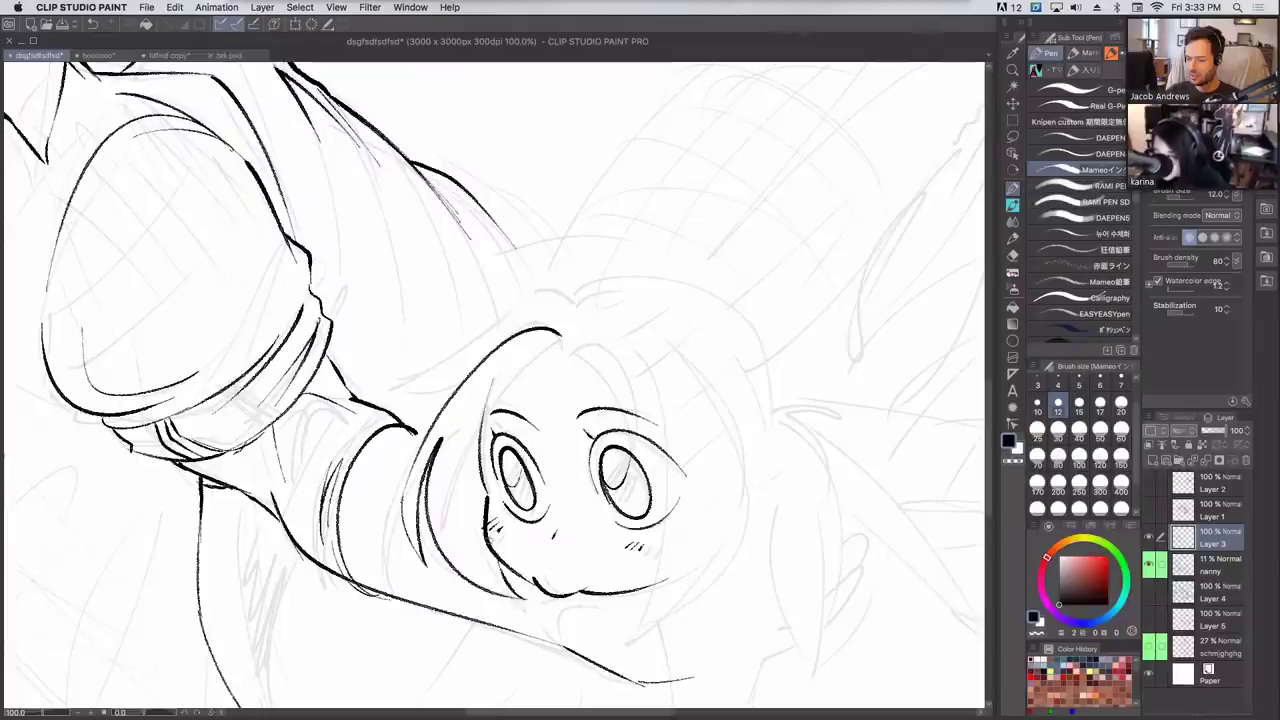
Ink the long hair strands on the far side of the girl's face and the fringe strands around the parting.
{"action": "mouse_move", "coordinate": [634, 340]}
{"action": "left_mouse_down"}
{"action": "mouse_move", "coordinate": [665, 590]}
{"action": "mouse_move", "coordinate": [728, 526]}
{"action": "mouse_move", "coordinate": [732, 538]}
{"action": "mouse_move", "coordinate": [675, 342]}
{"action": "left_mouse_up"}
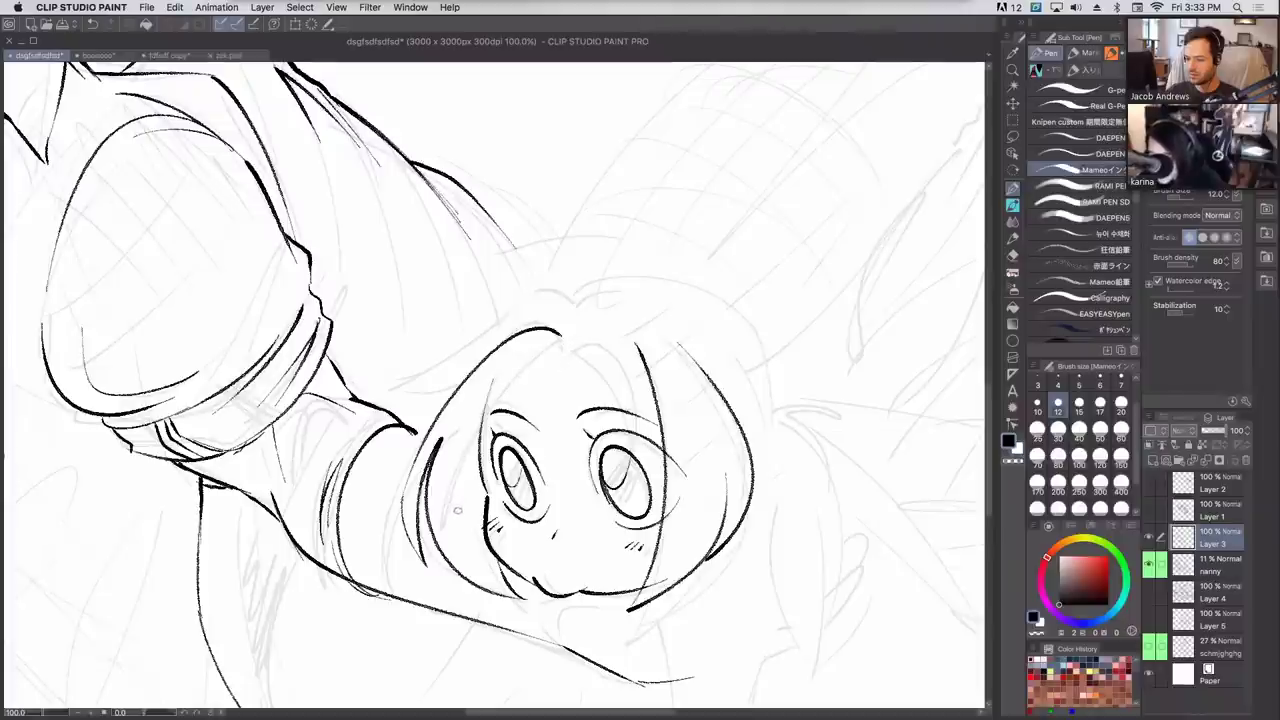
{"action": "left_click_drag", "start_coordinate": [566, 338], "coordinate": [452, 506]}
{"action": "mouse_move", "coordinate": [574, 334]}
{"action": "left_mouse_down"}
{"action": "mouse_move", "coordinate": [632, 390]}
{"action": "mouse_move", "coordinate": [628, 446]}
{"action": "mouse_move", "coordinate": [578, 346]}
{"action": "mouse_move", "coordinate": [637, 385]}
{"action": "mouse_move", "coordinate": [637, 348]}
{"action": "left_mouse_up"}
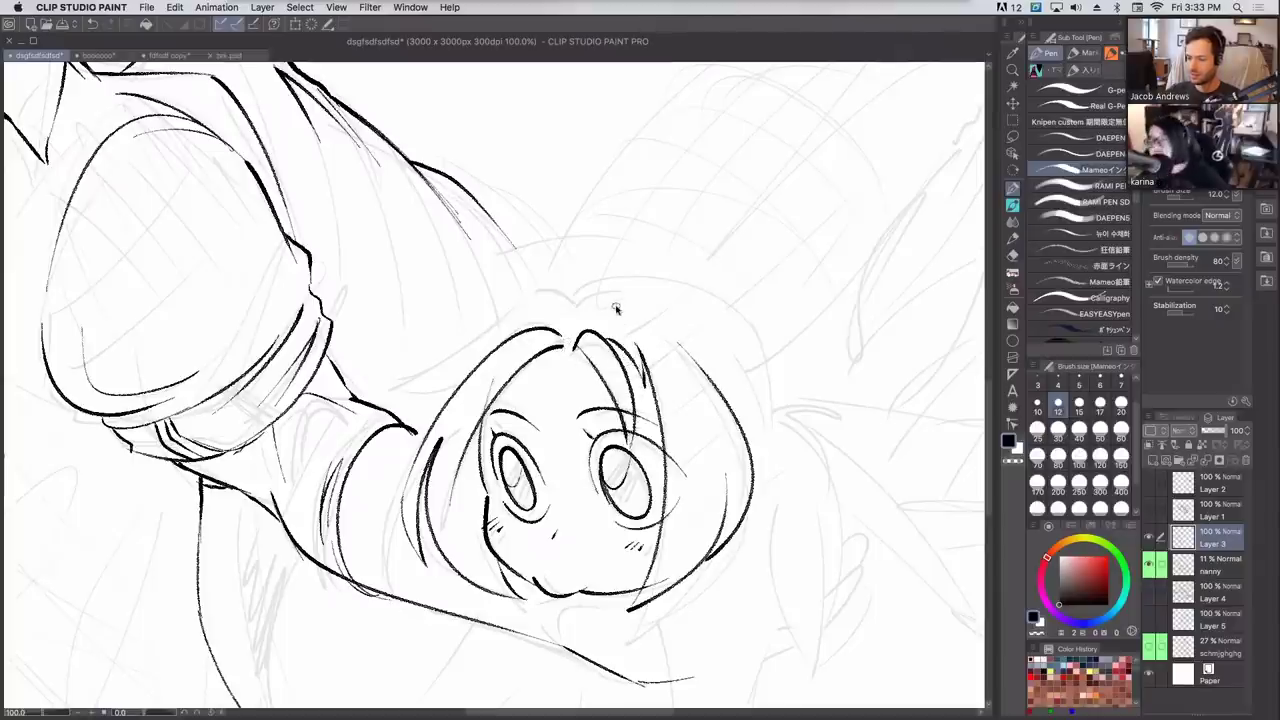
Ink the rounded crown of the girl's hair over her head and a short line below her chin.
{"action": "mouse_move", "coordinate": [450, 388]}
{"action": "left_mouse_down"}
{"action": "mouse_move", "coordinate": [529, 309]}
{"action": "mouse_move", "coordinate": [668, 286]}
{"action": "mouse_move", "coordinate": [752, 410]}
{"action": "left_mouse_up"}
{"action": "mouse_move", "coordinate": [795, 446]}
{"action": "left_mouse_down"}
{"action": "mouse_move", "coordinate": [794, 314]}
{"action": "mouse_move", "coordinate": [806, 322]}
{"action": "left_mouse_up"}
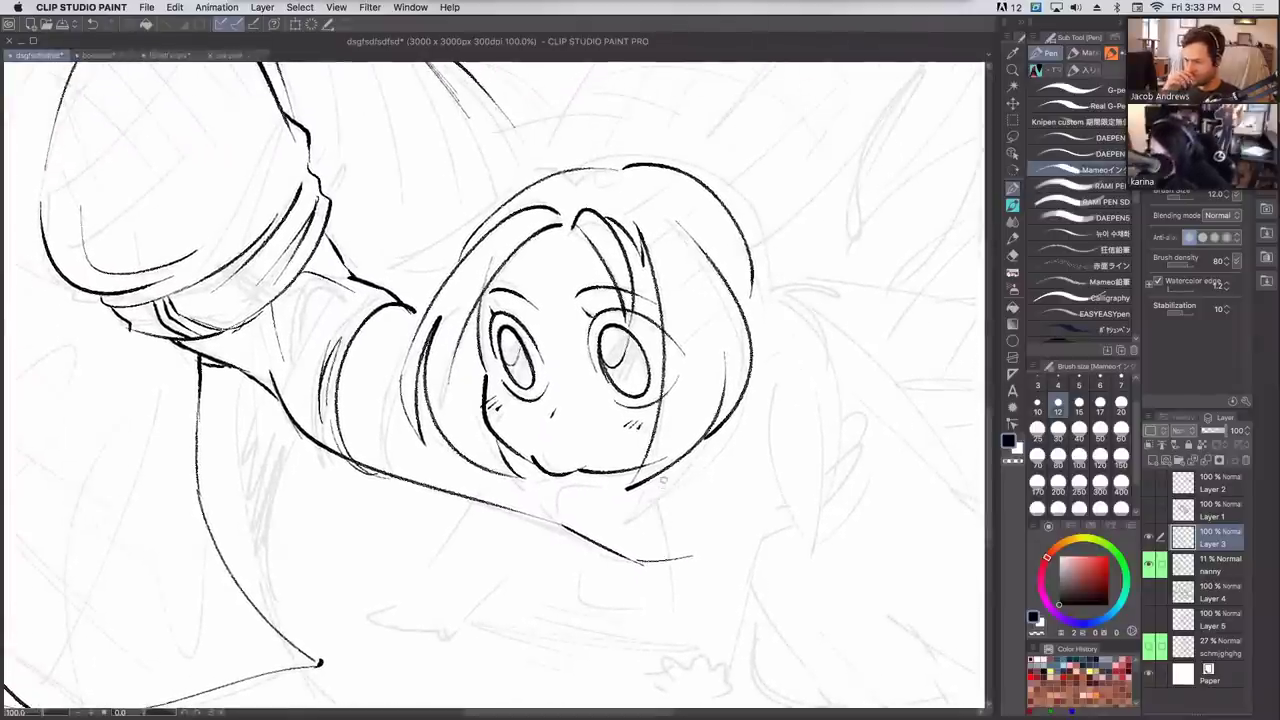
{"action": "mouse_move", "coordinate": [547, 498]}
{"action": "left_mouse_down"}
{"action": "mouse_move", "coordinate": [658, 500]}
{"action": "mouse_move", "coordinate": [628, 487]}
{"action": "left_mouse_up"}
Hide the Layer 3 line art and raise the opacity of the nanny sketch layer to 57%.
{"action": "key", "text": "super+minus"}
{"action": "key", "text": "super+minus"}
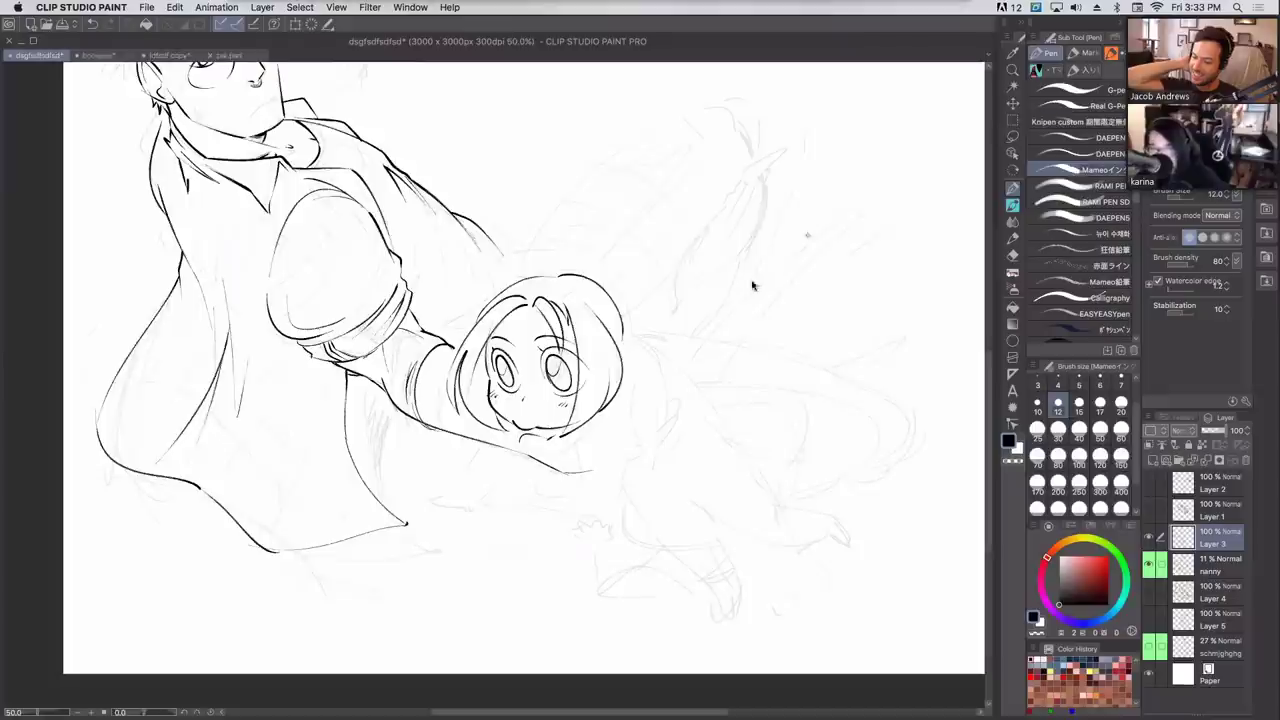
{"action": "left_click_drag", "start_coordinate": [754, 286], "coordinate": [826, 489]}
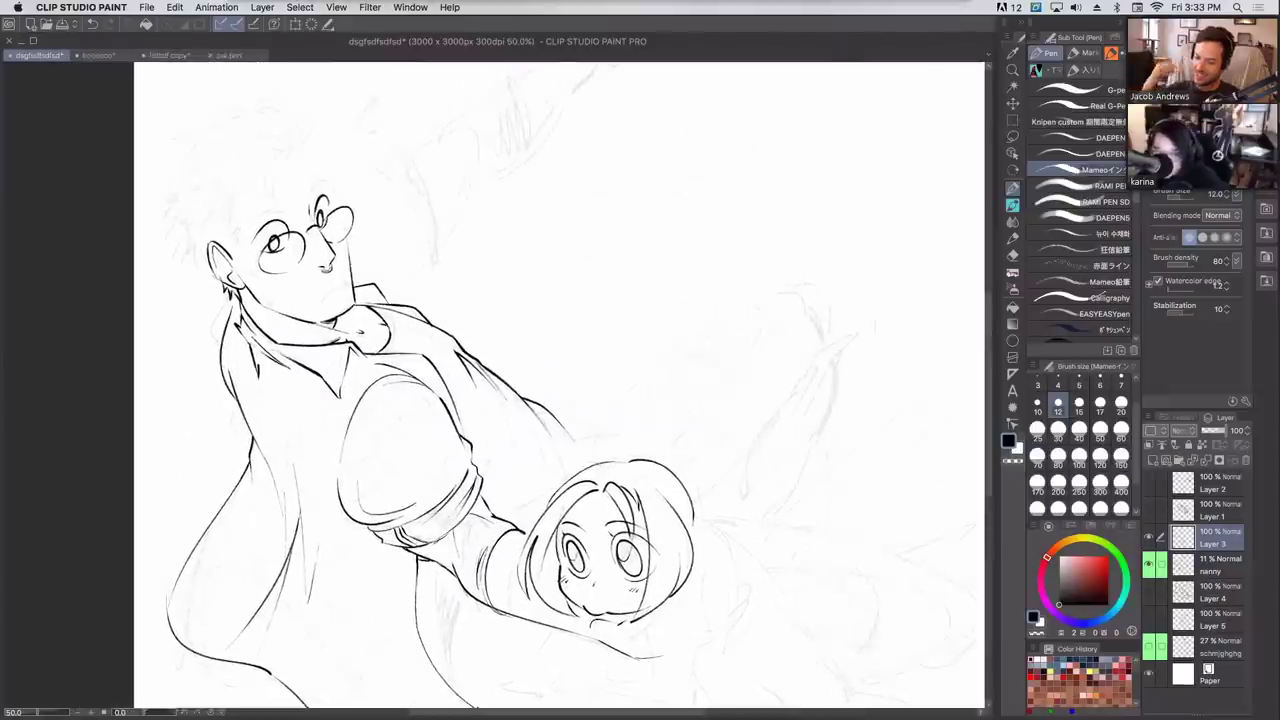
{"action": "left_click", "coordinate": [1148, 537]}
{"action": "left_click", "coordinate": [1208, 567]}
{"action": "left_click_drag", "start_coordinate": [1196, 433], "coordinate": [1214, 438]}
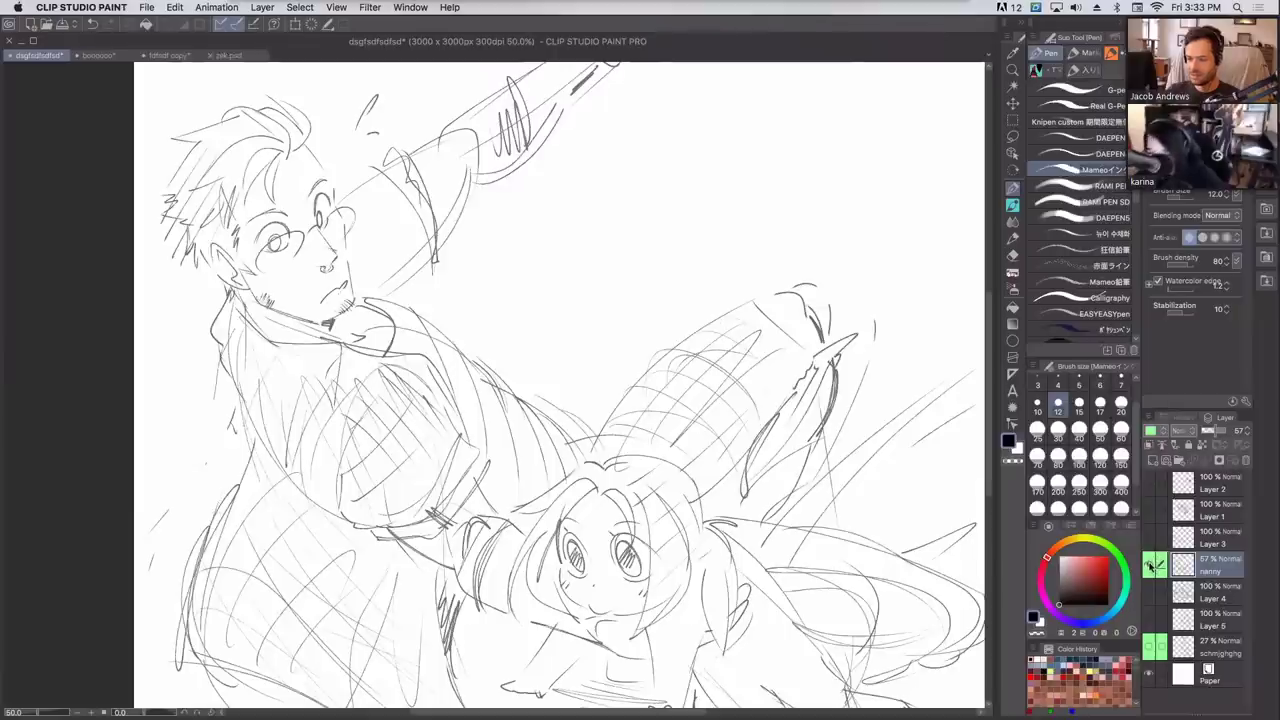
Toggle the visibility of Layer 3 and the nanny layer to compare the line art with the sketch.
{"action": "left_click", "coordinate": [1150, 538]}
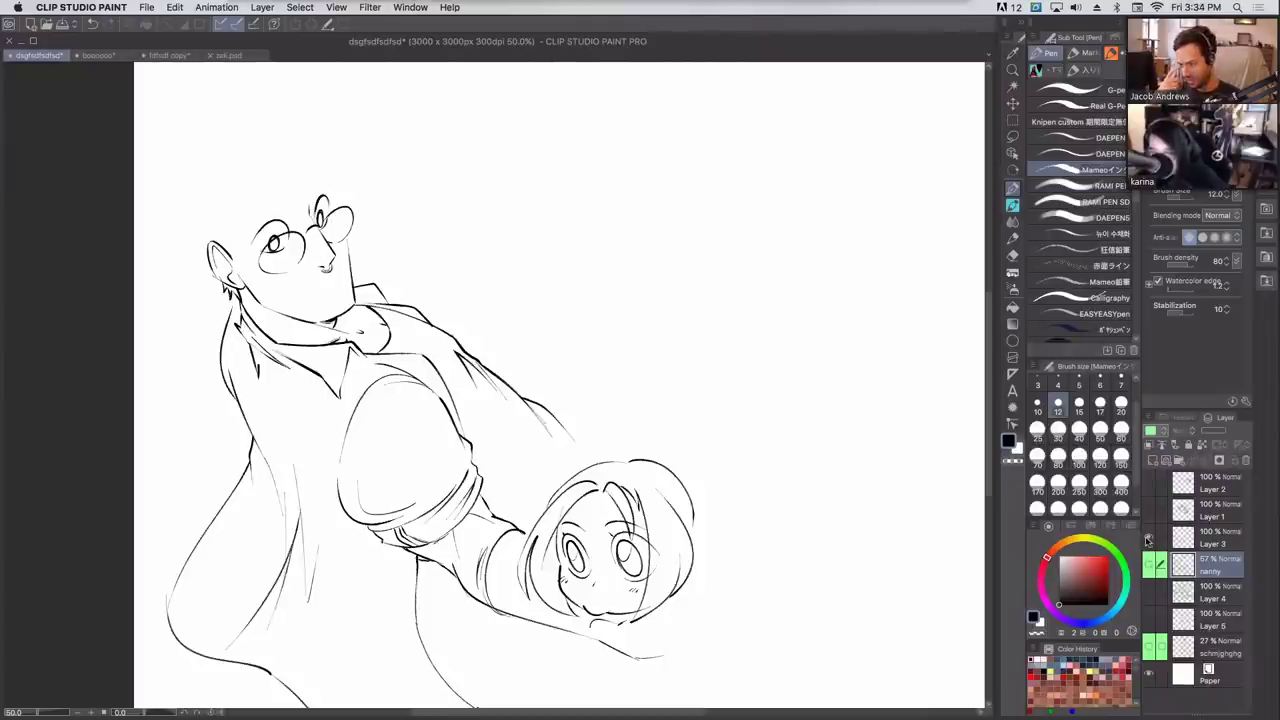
{"action": "left_click", "coordinate": [1148, 538]}
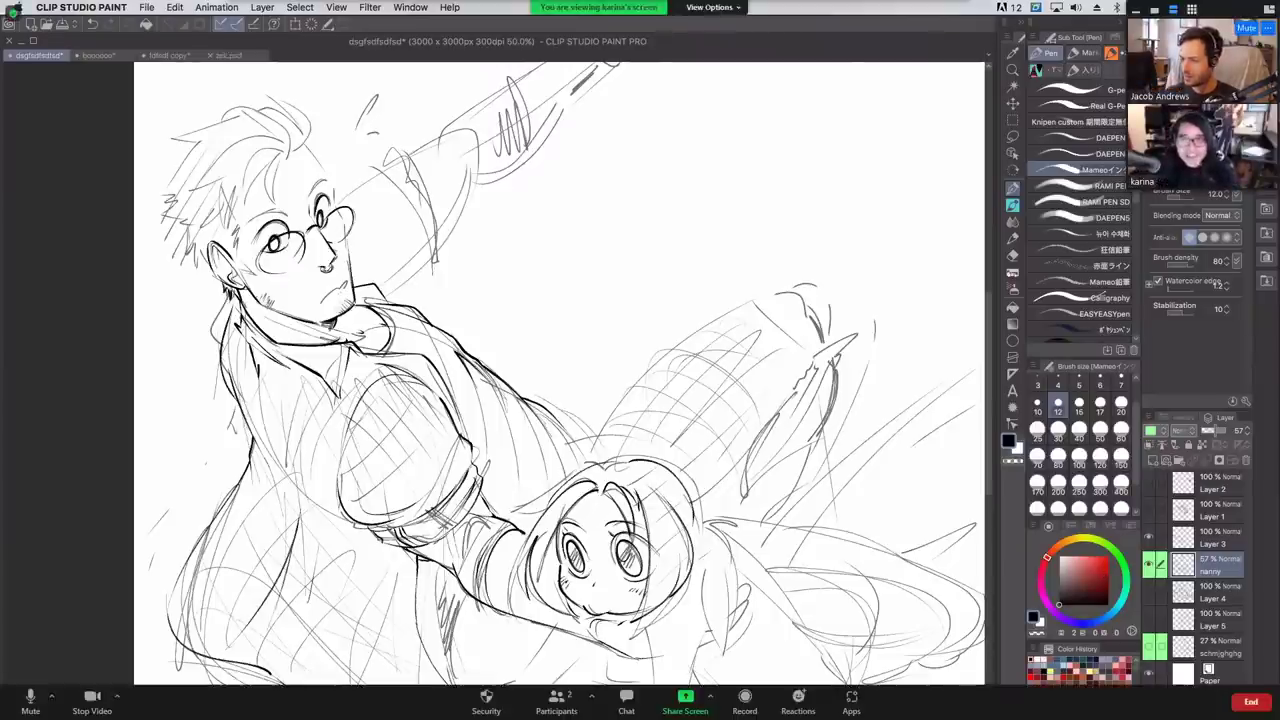
{"action": "mouse_move", "coordinate": [1218, 18]}
{"action": "left_mouse_down"}
{"action": "mouse_move", "coordinate": [1192, 243]}
{"action": "mouse_move", "coordinate": [1218, 11]}
{"action": "left_mouse_up"}
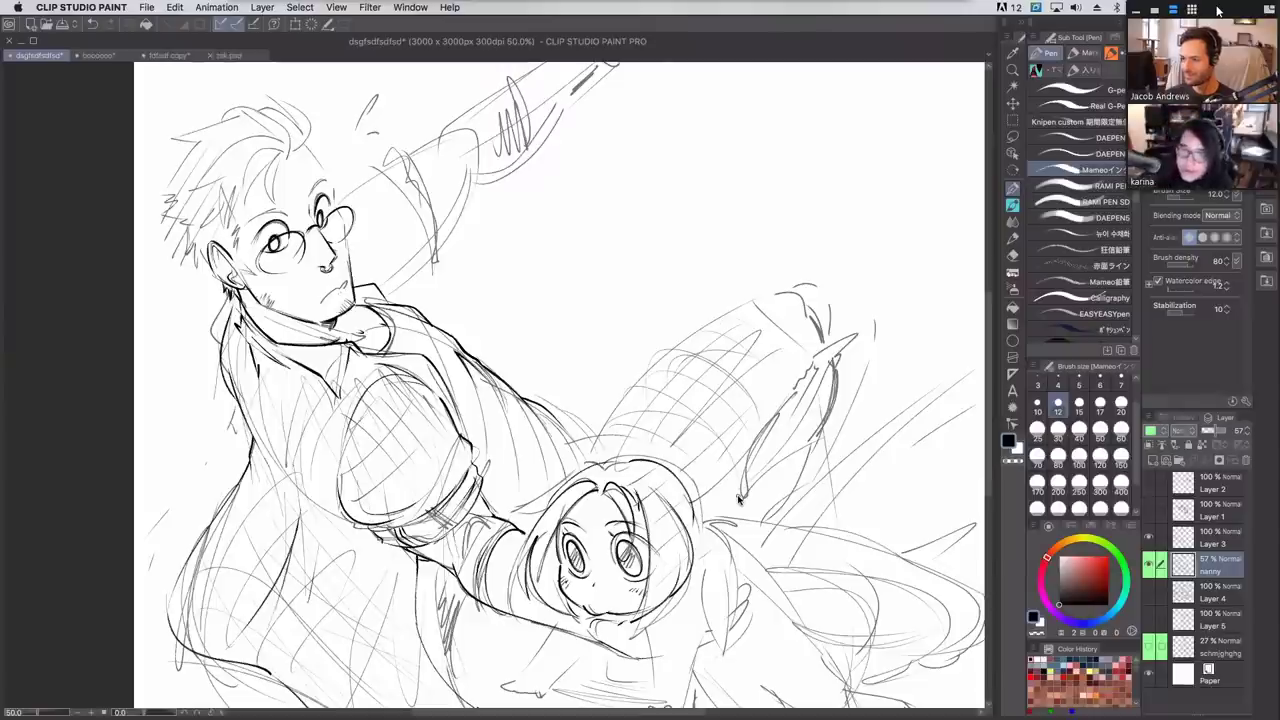
Switch to the Halloween illustration document and hide its text, lighty, chara and bg layers.
{"action": "left_click", "coordinate": [100, 57]}
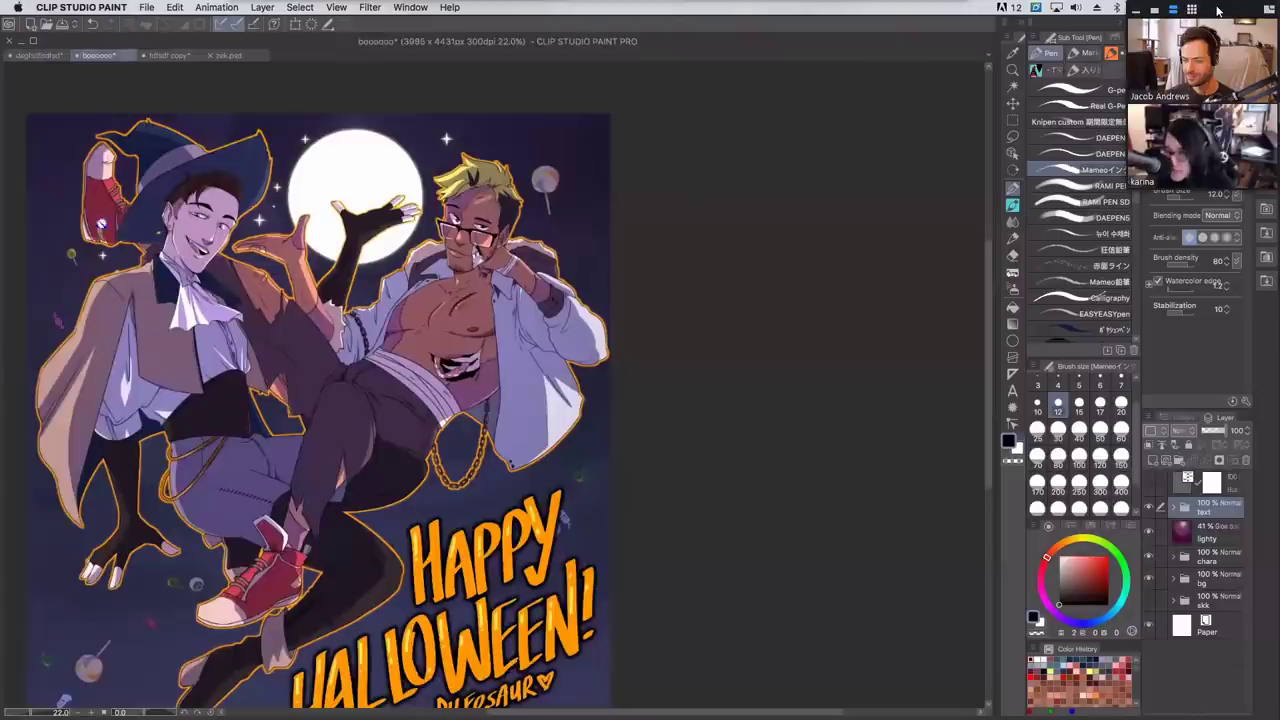
{"action": "left_click_drag", "start_coordinate": [400, 400], "coordinate": [627, 347]}
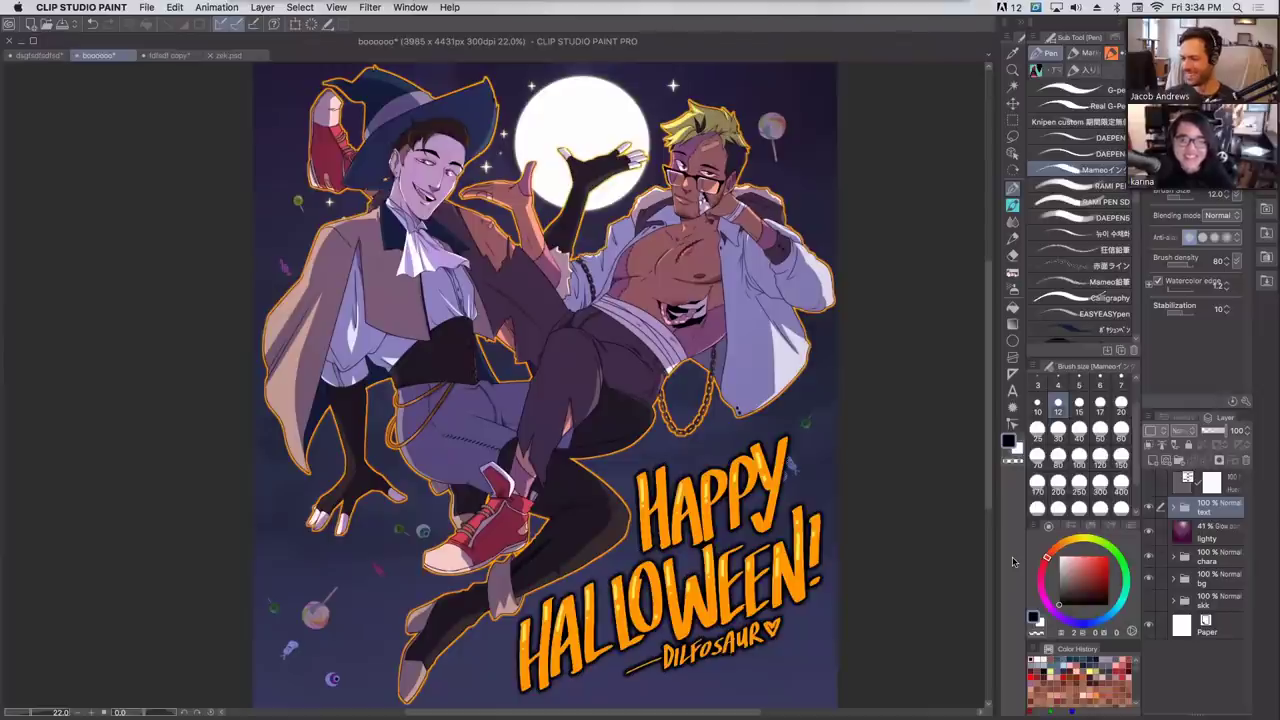
{"action": "left_click", "coordinate": [1149, 508]}
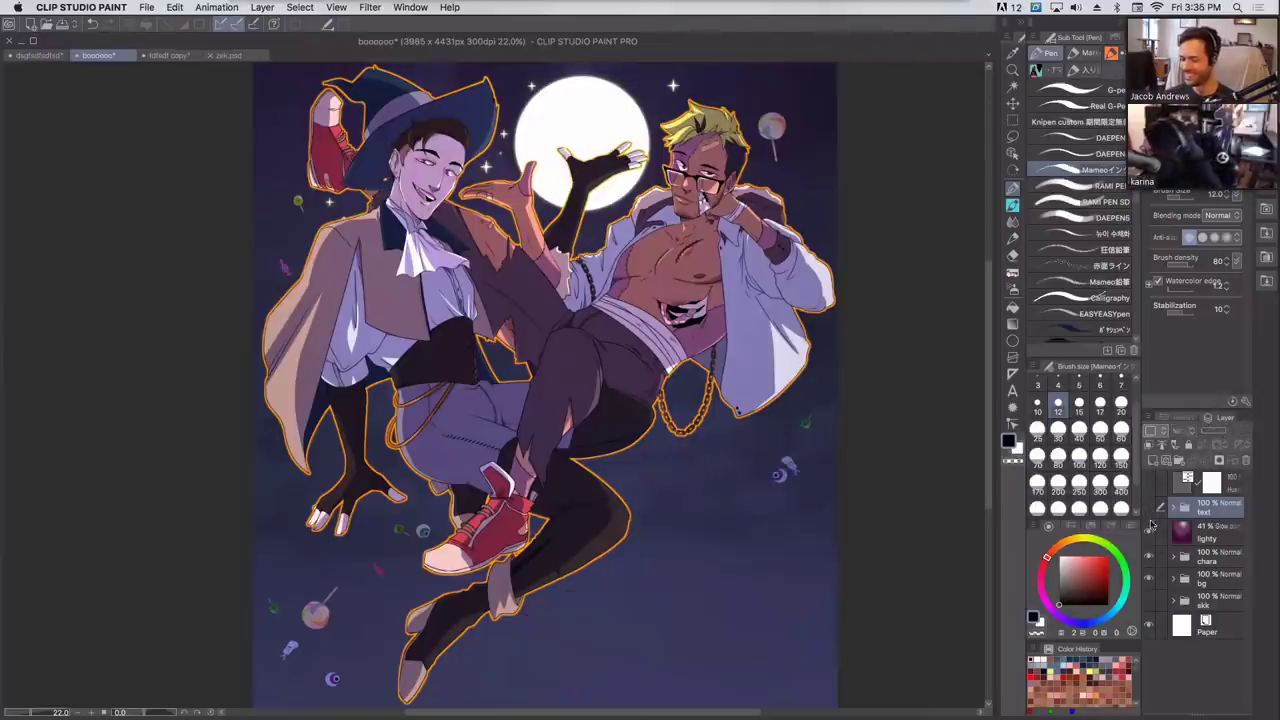
{"action": "left_click", "coordinate": [1149, 531]}
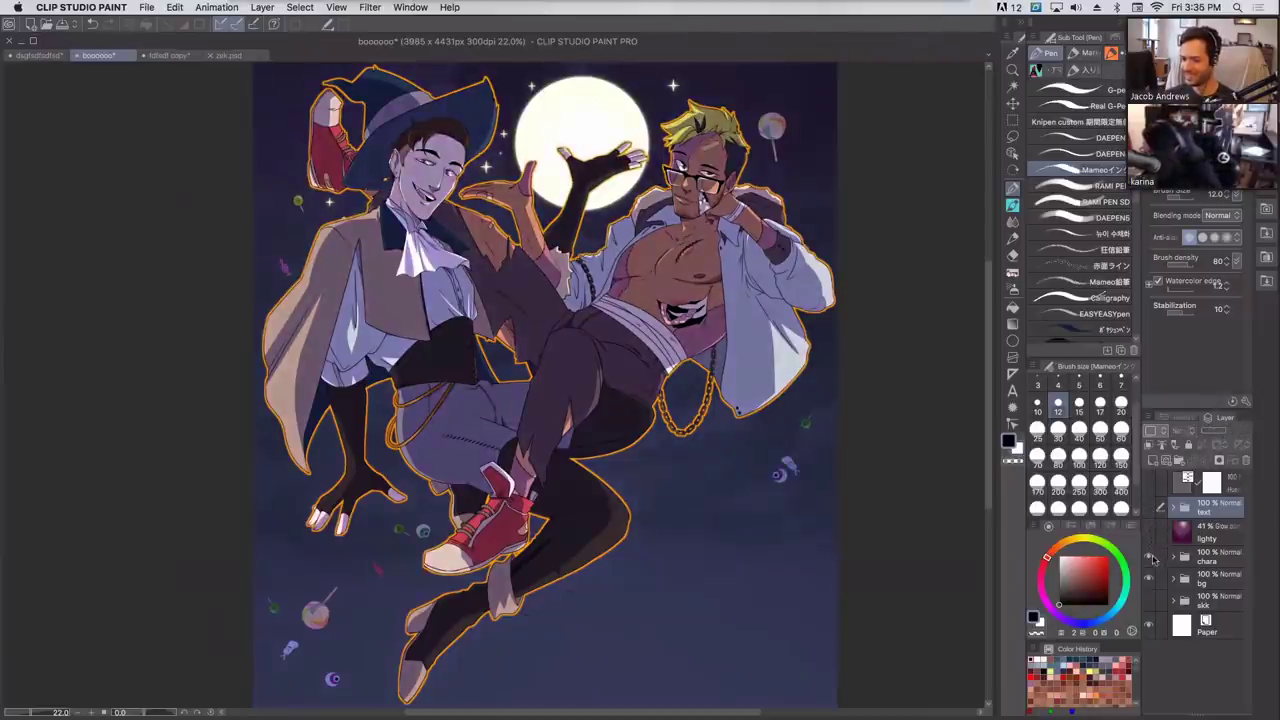
{"action": "left_click", "coordinate": [1149, 556]}
{"action": "left_click", "coordinate": [1150, 579]}
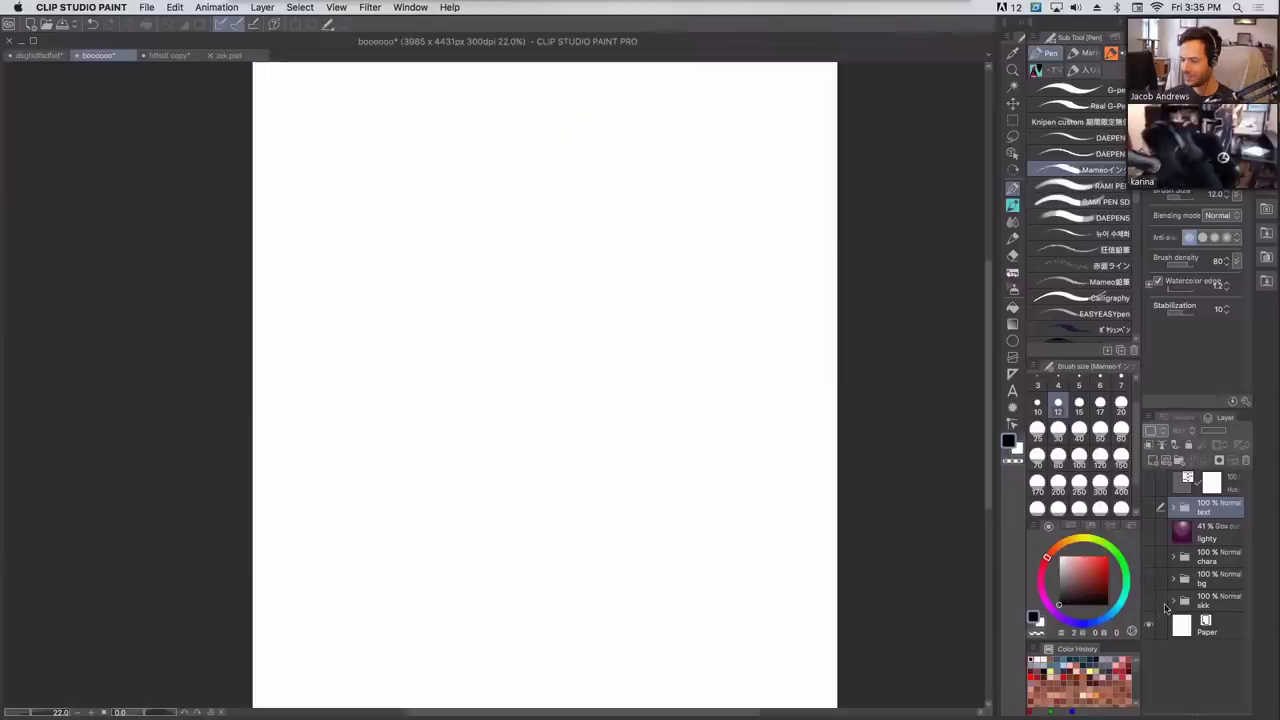
Show and expand the skk folder, and lower the opacity of the rough skk sketch layer inside it to 30%.
{"action": "left_click", "coordinate": [1149, 600]}
{"action": "left_click", "coordinate": [1174, 601]}
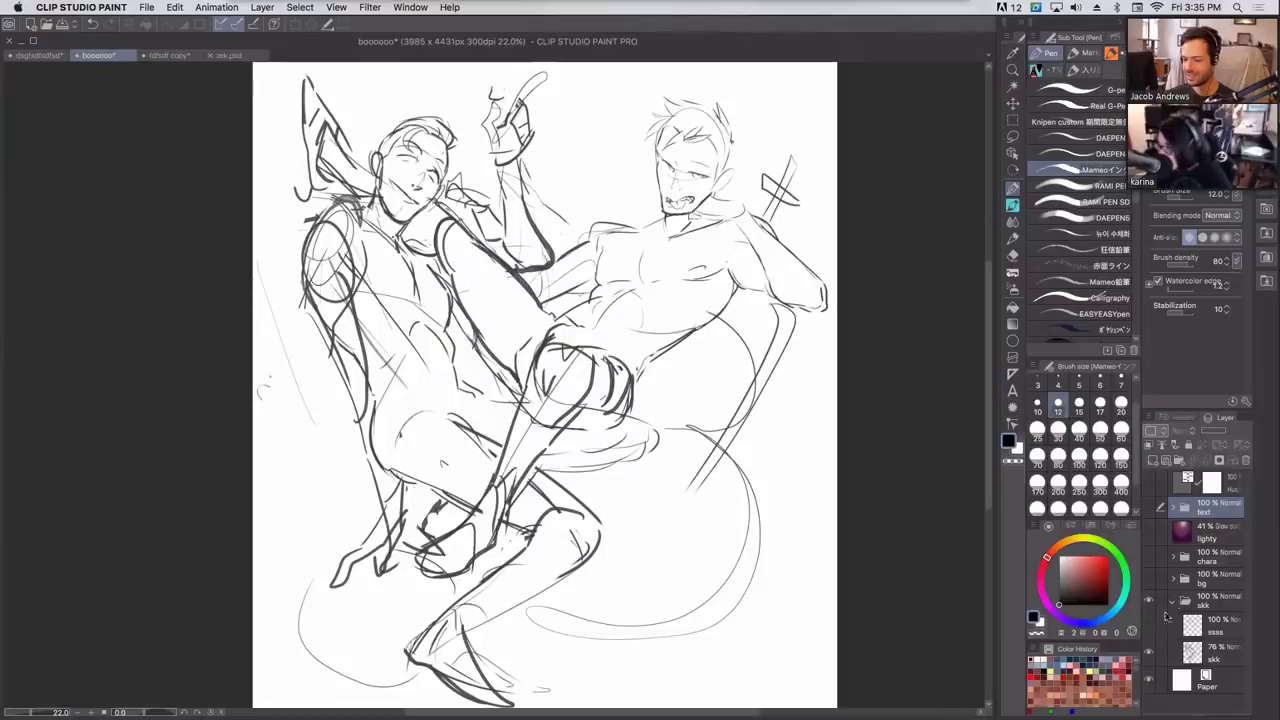
{"action": "left_click", "coordinate": [1212, 656]}
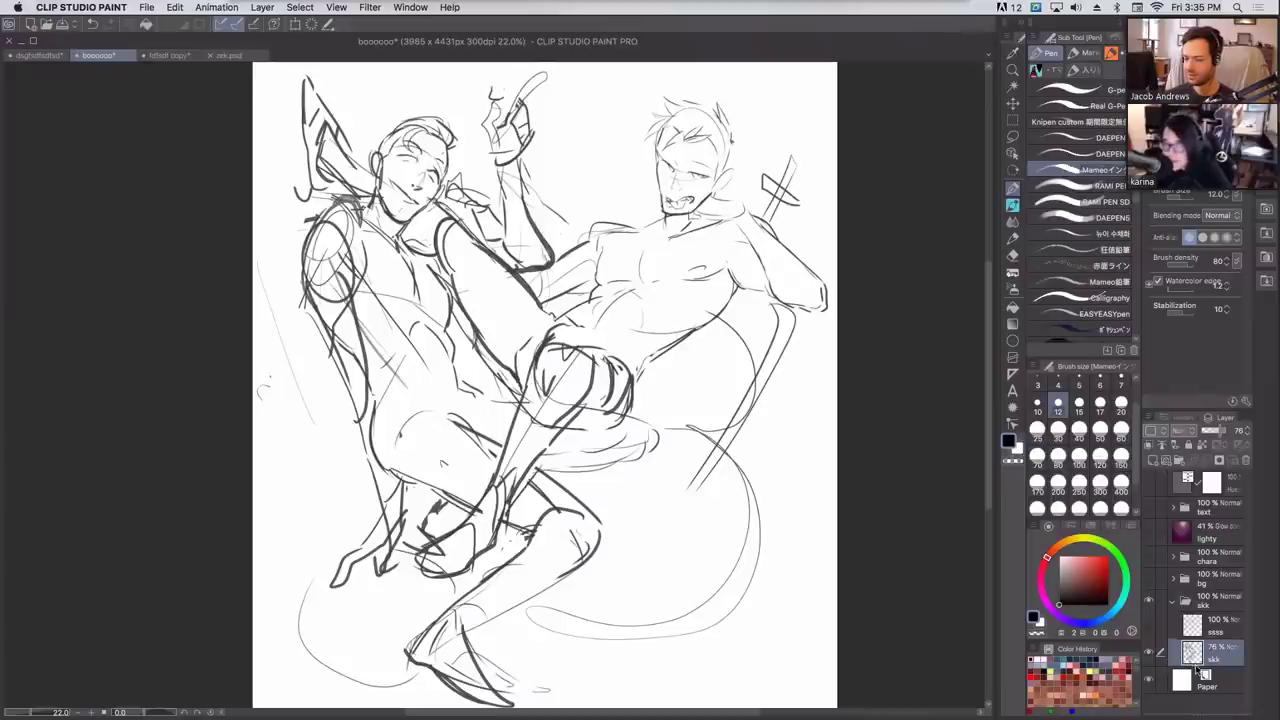
{"action": "left_click", "coordinate": [1206, 432]}
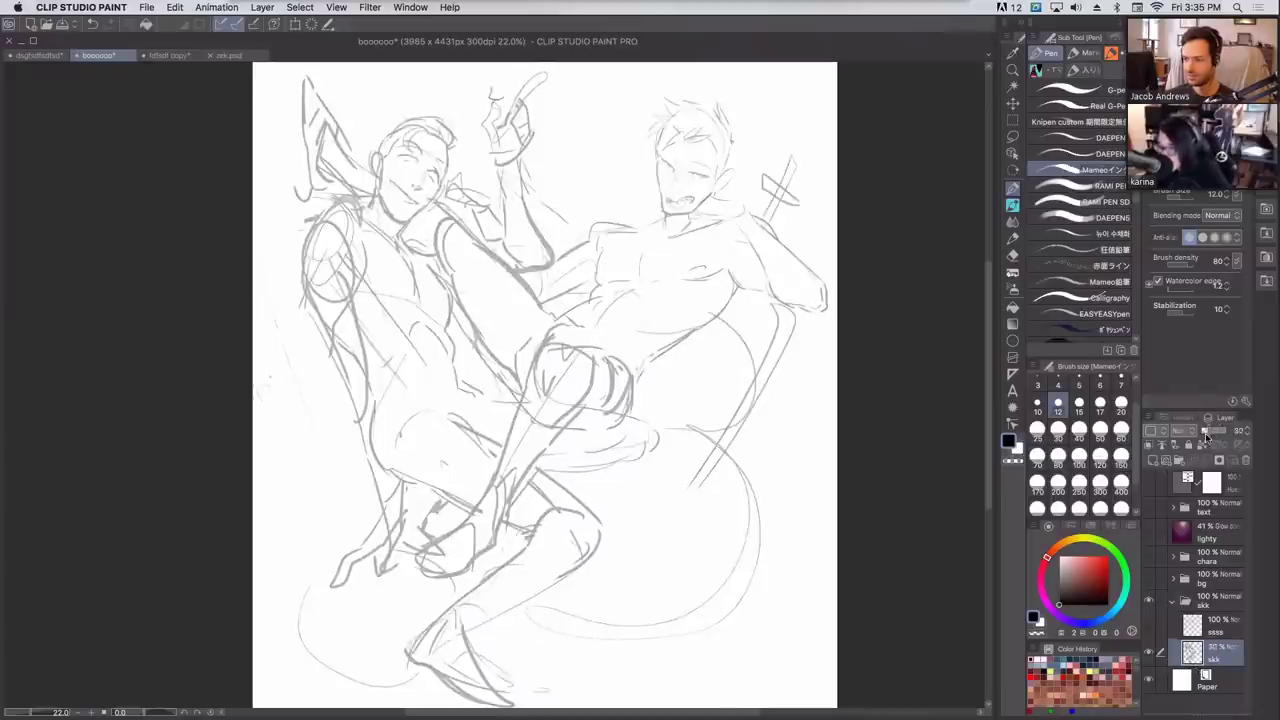
Show the refined ssss sketch layer and toggle the rough skk layer to compare them, leaving skk hidden.
{"action": "left_click", "coordinate": [1148, 626]}
{"action": "left_click", "coordinate": [1193, 628]}
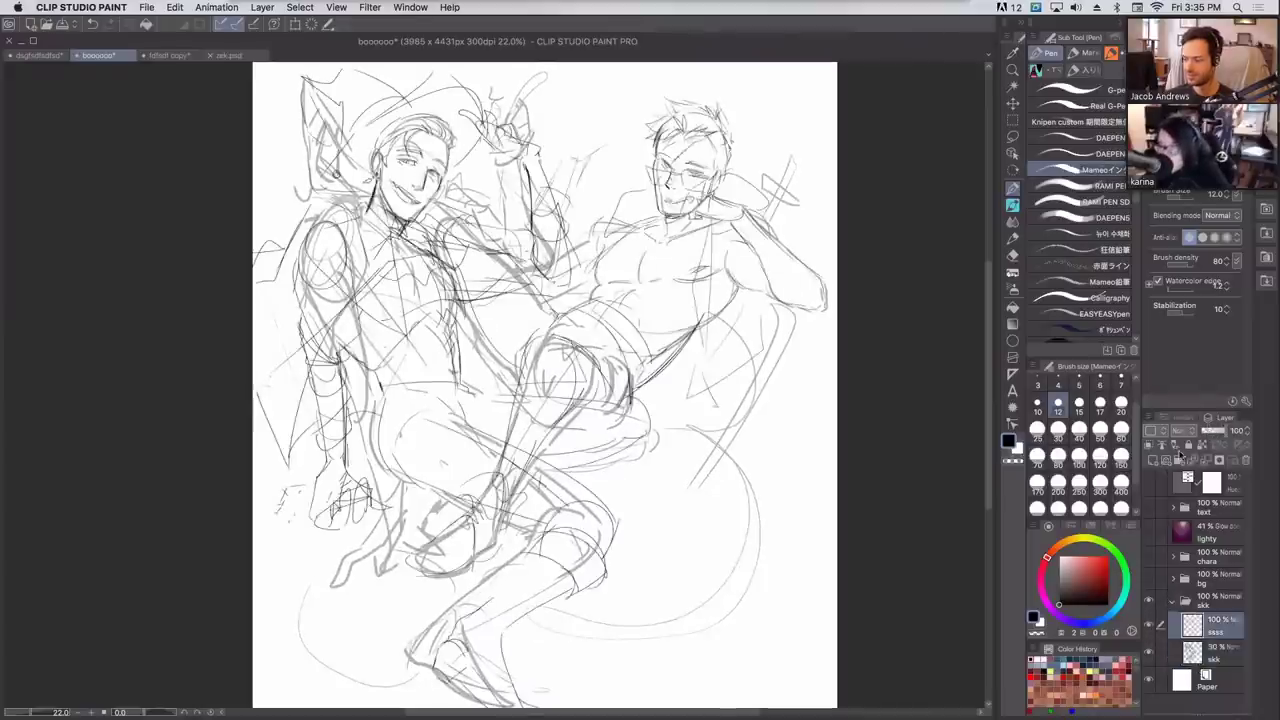
{"action": "left_click", "coordinate": [1149, 654]}
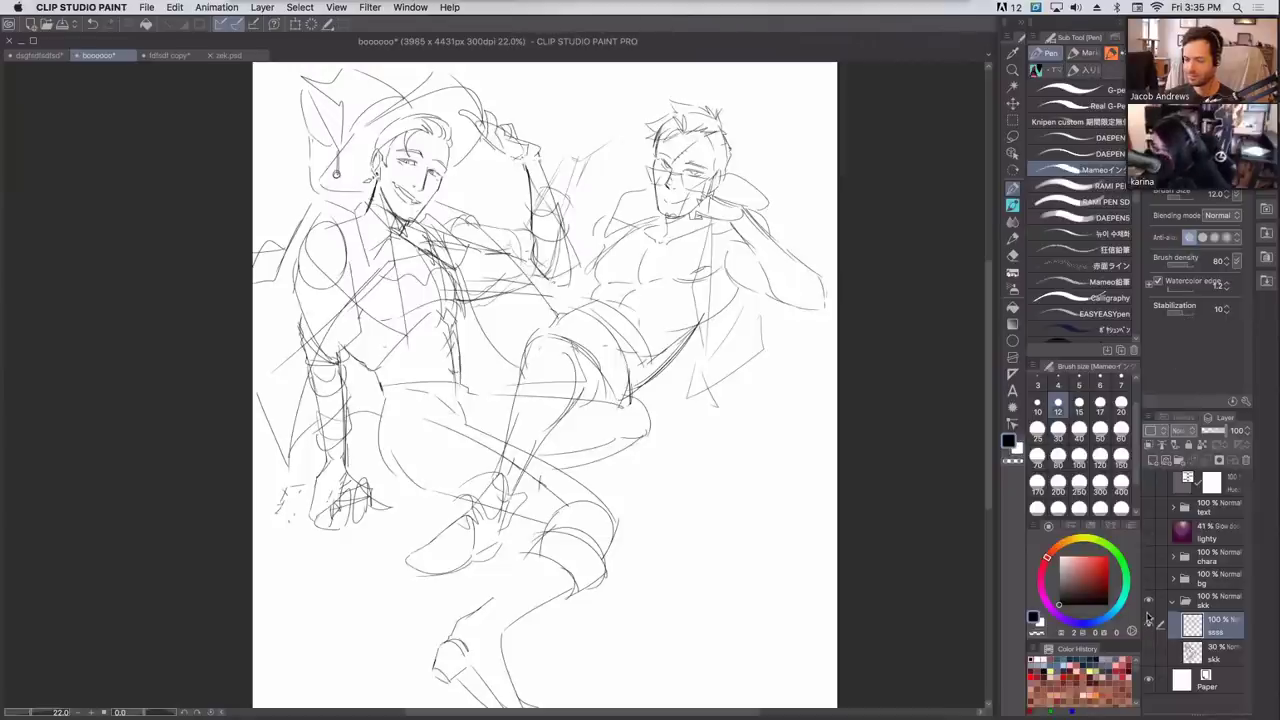
{"action": "left_click", "coordinate": [1149, 652]}
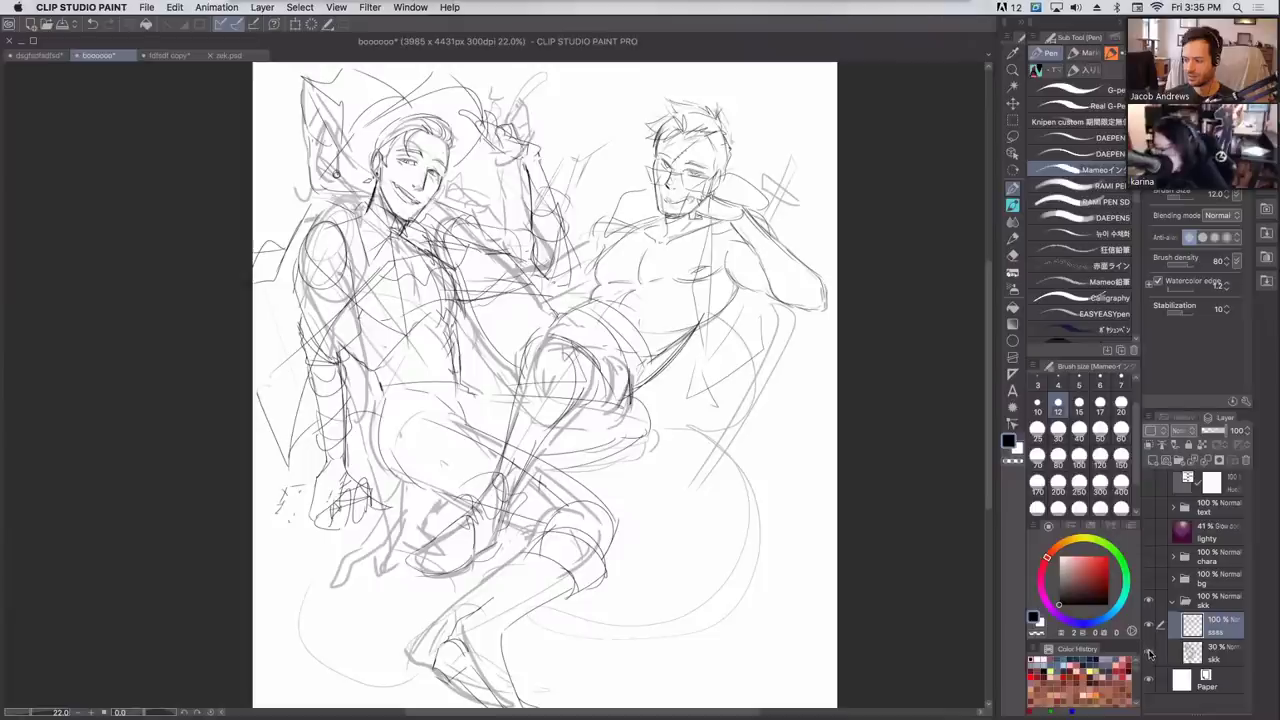
{"action": "left_click", "coordinate": [1148, 652]}
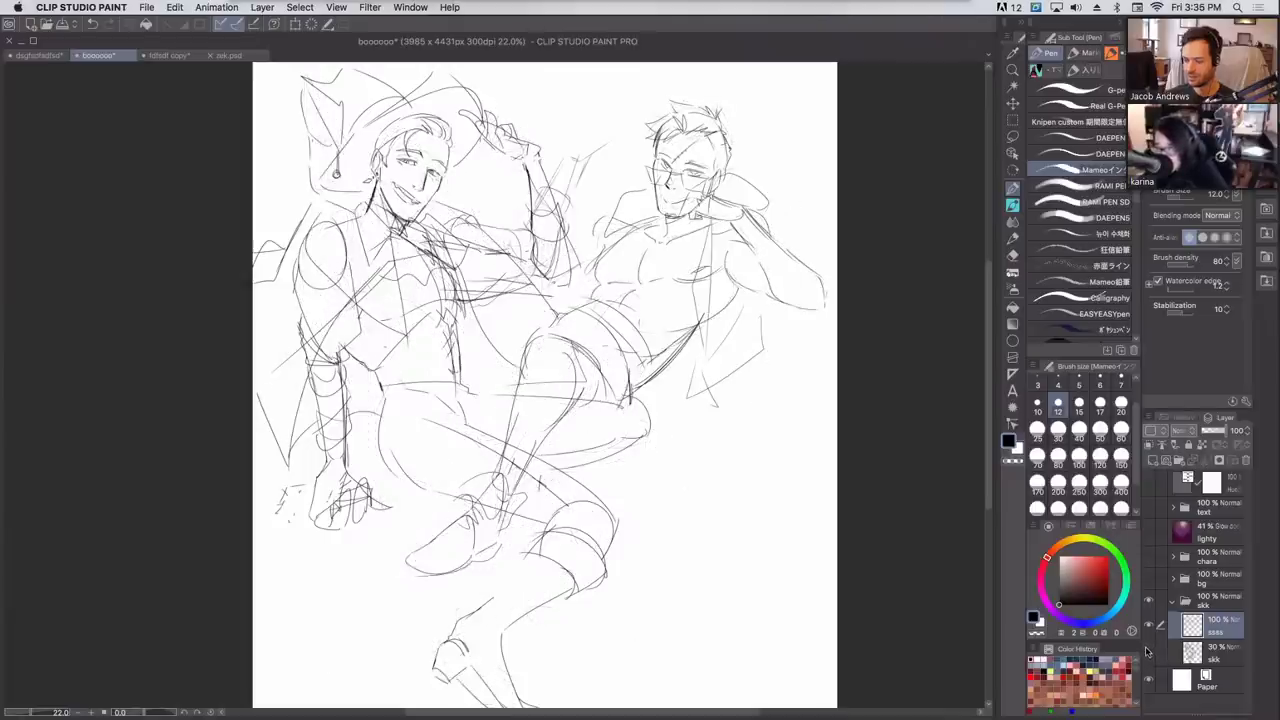
Show and expand the chara folder, and hide its three shading layers between Layer 5 and In Copy.
{"action": "left_click", "coordinate": [1150, 558]}
{"action": "left_click", "coordinate": [1175, 558]}
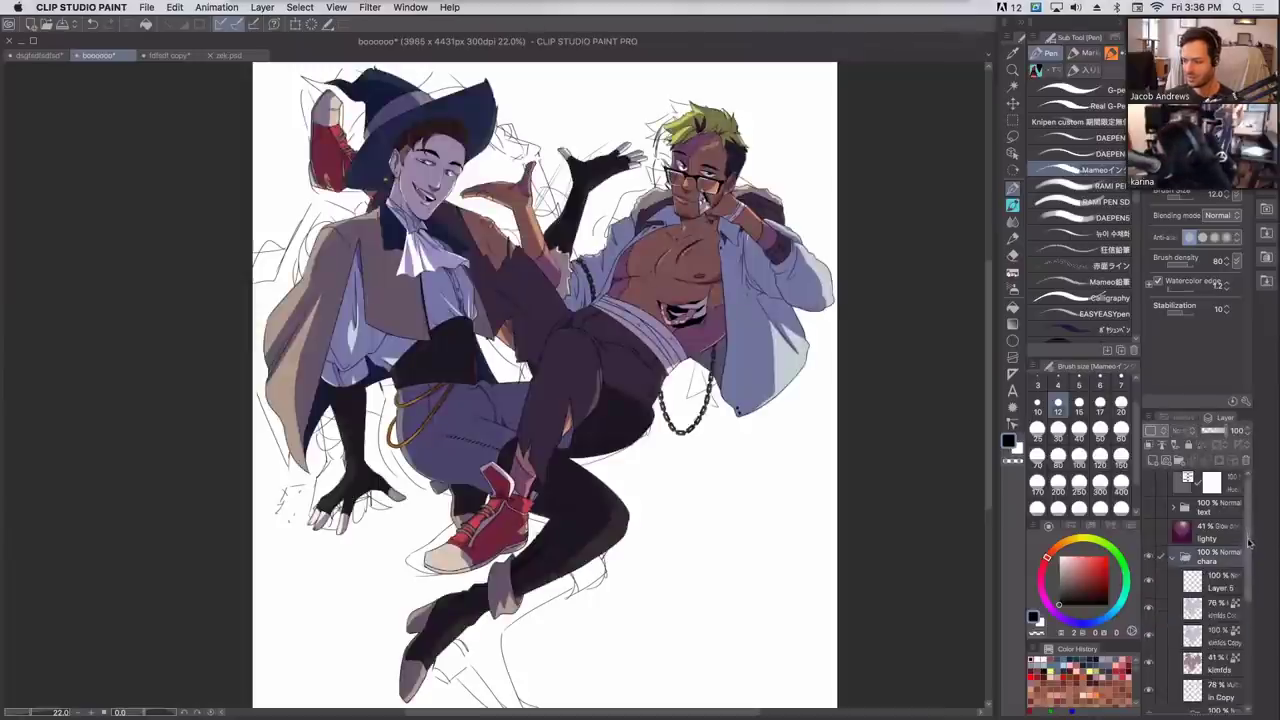
{"action": "left_click_drag", "start_coordinate": [1249, 539], "coordinate": [1249, 582]}
{"action": "left_click_drag", "start_coordinate": [1150, 524], "coordinate": [1150, 580]}
{"action": "left_click", "coordinate": [1150, 580]}
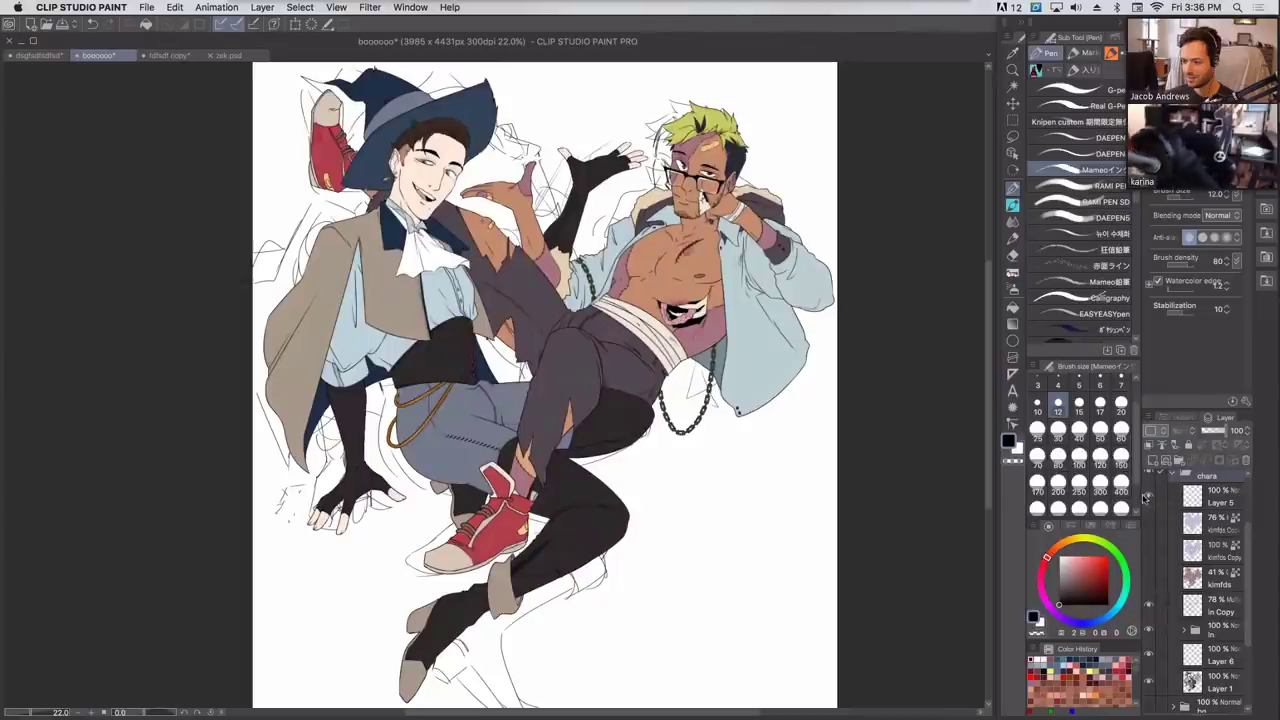
Hide the In Copy, Layer 5, Layer 6 and Layer 1 layers of the chara folder to isolate the line art.
{"action": "left_click", "coordinate": [1150, 603]}
{"action": "left_click", "coordinate": [1150, 605]}
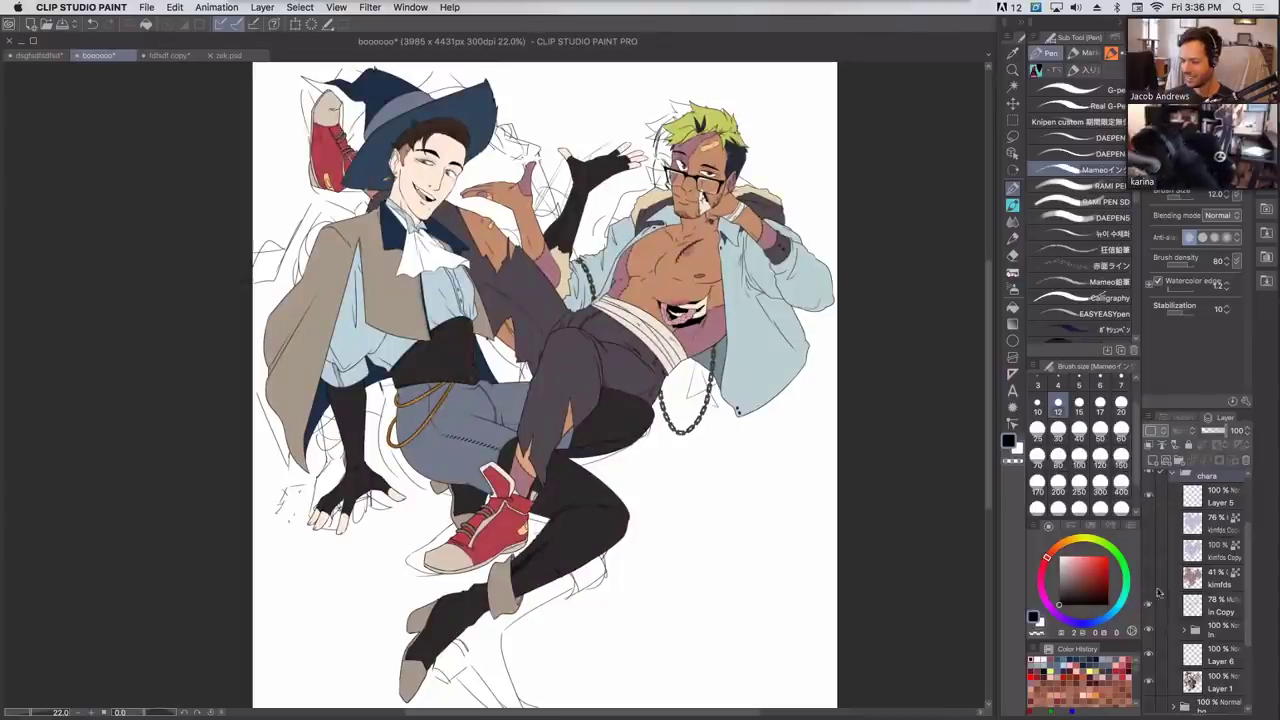
{"action": "left_click", "coordinate": [1150, 607]}
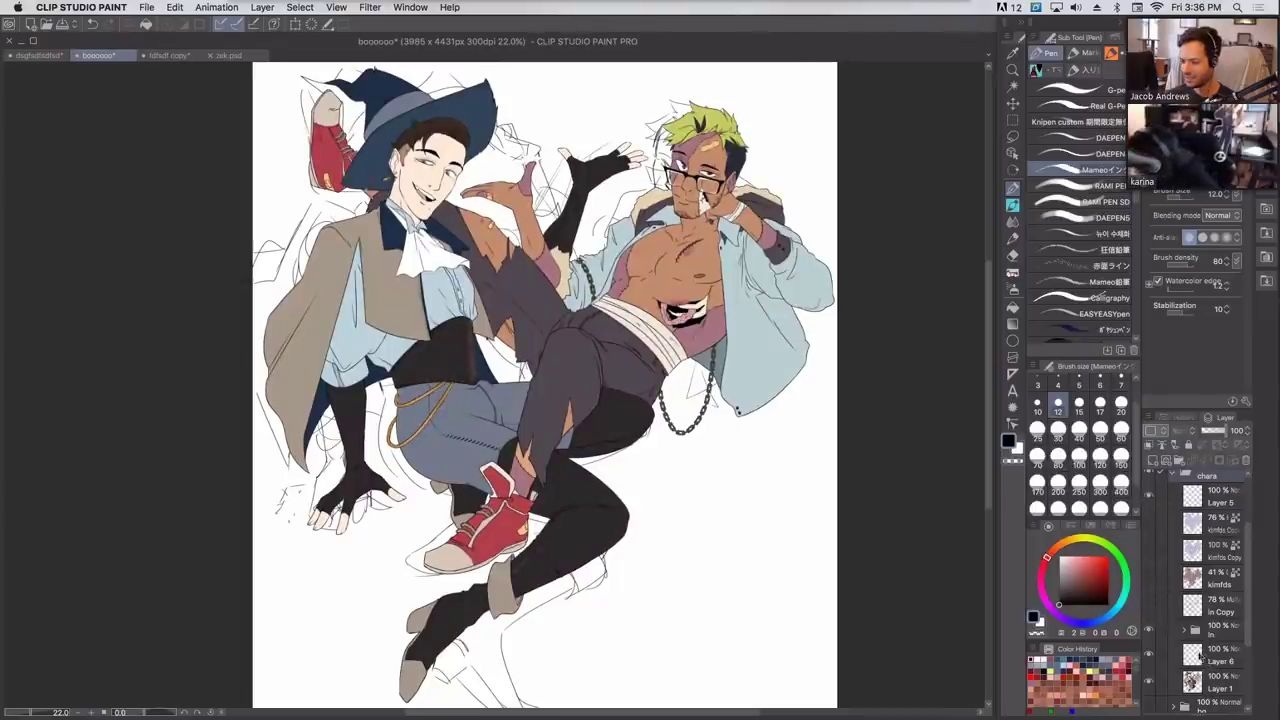
{"action": "left_click", "coordinate": [1149, 497]}
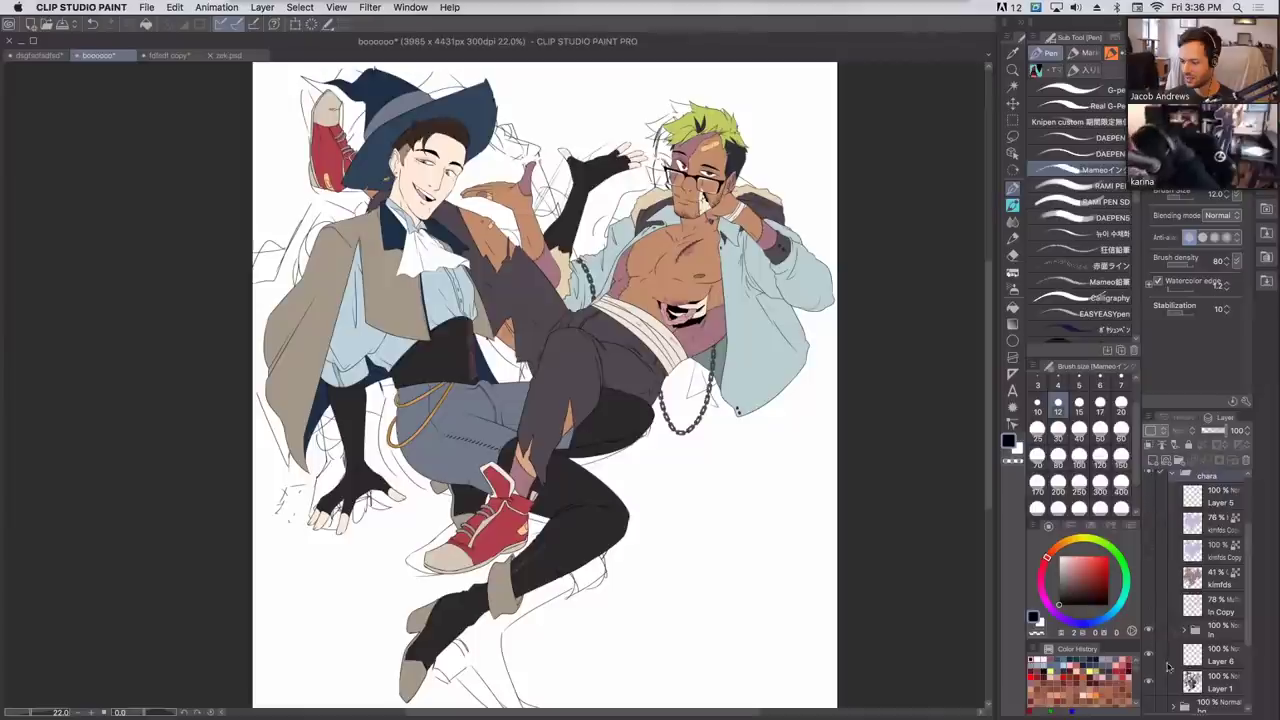
{"action": "left_click", "coordinate": [1148, 686]}
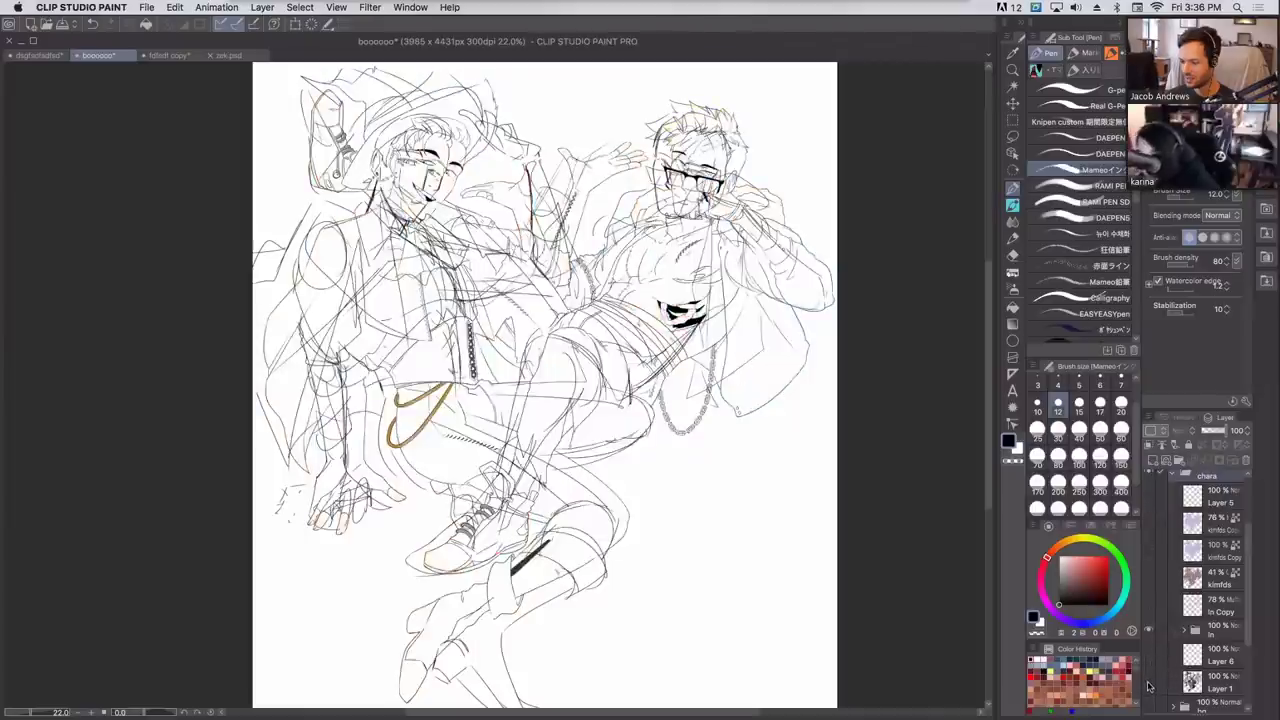
{"action": "left_click_drag", "start_coordinate": [1240, 578], "coordinate": [1246, 655]}
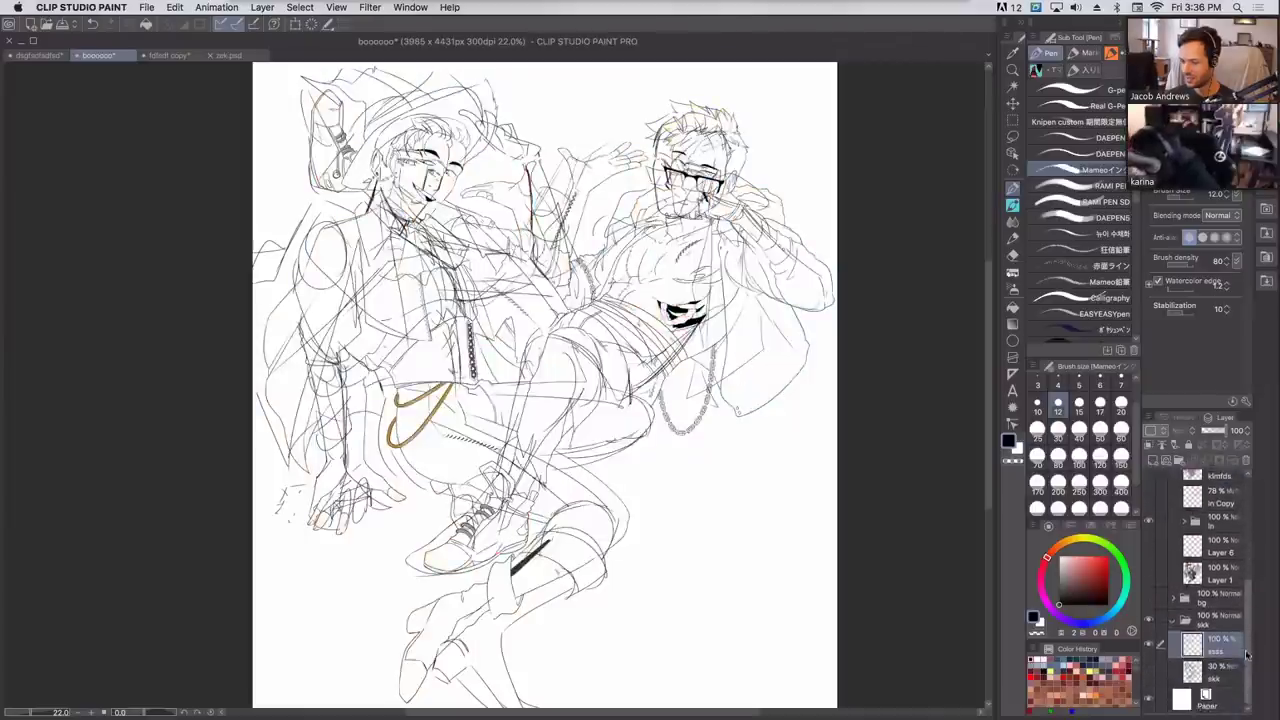
Toggle the refined ssss sketch layer off and back on to compare it with the clean line art.
{"action": "left_click", "coordinate": [1150, 648]}
{"action": "left_click", "coordinate": [1150, 650]}
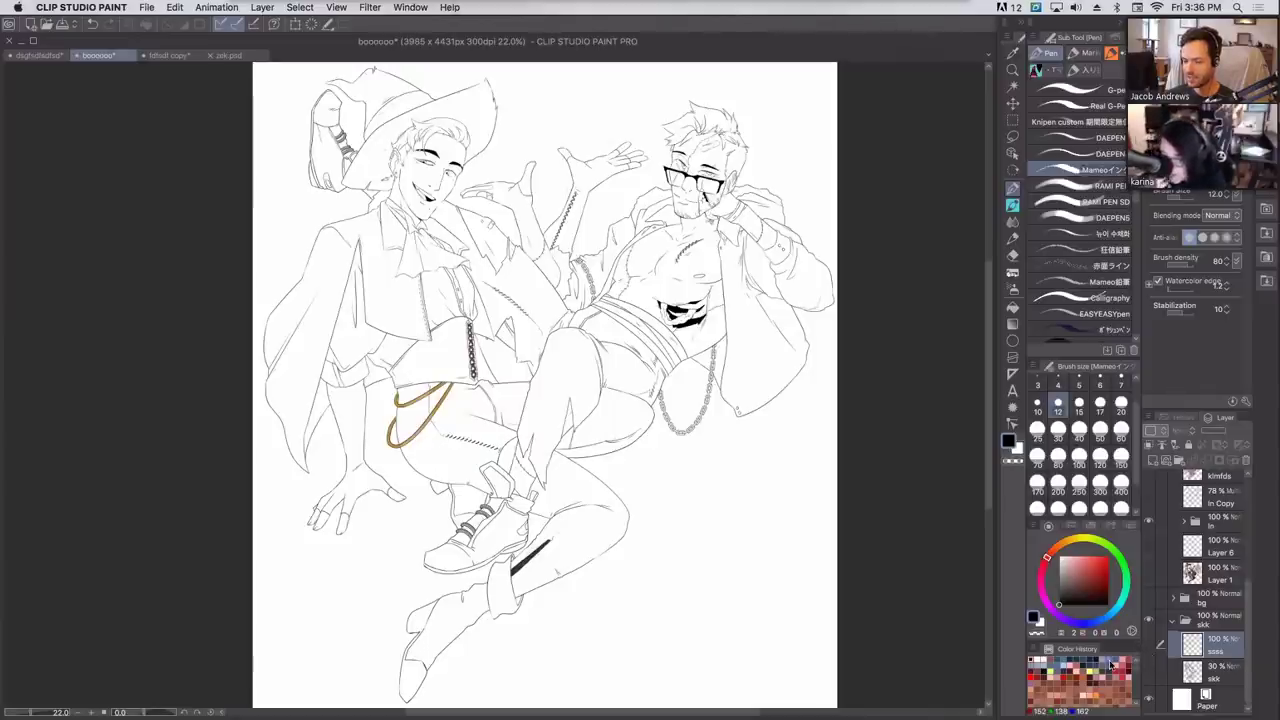
{"action": "scroll", "coordinate": [1249, 555], "scroll_direction": "up", "scroll_amount": 3}
{"action": "scroll", "coordinate": [1249, 555], "scroll_direction": "up", "scroll_amount": 2}
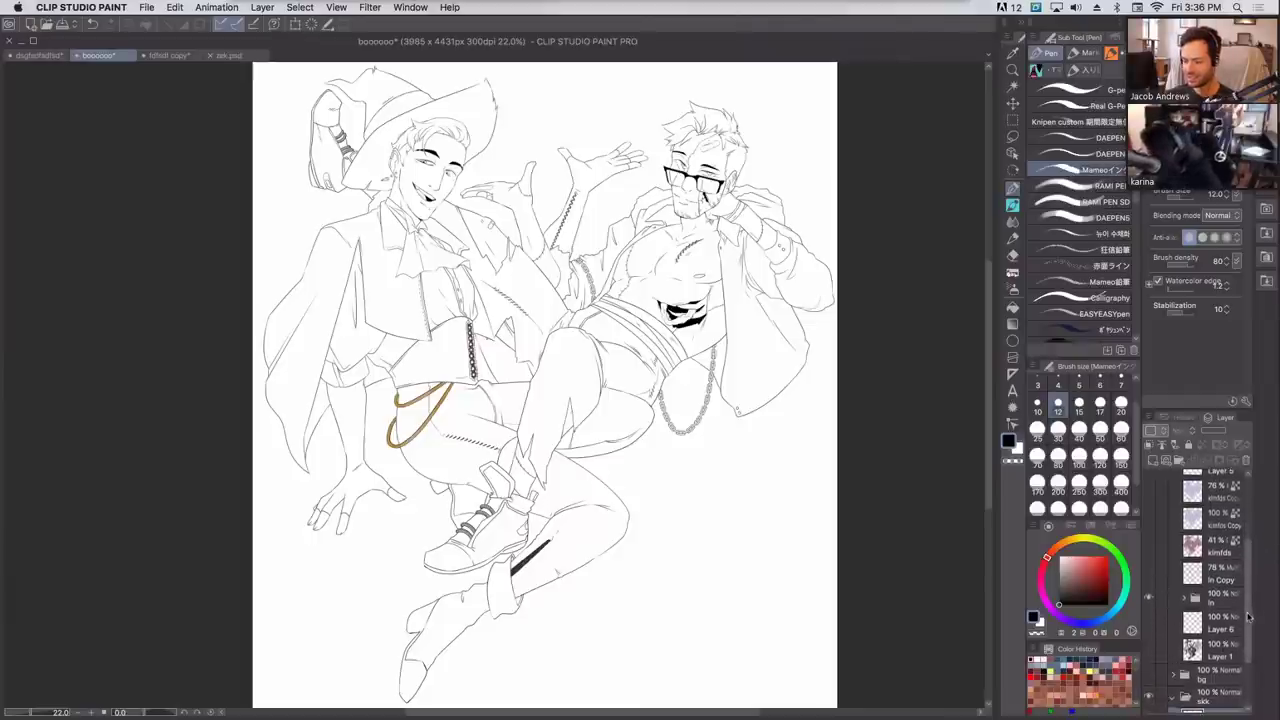
{"action": "scroll", "coordinate": [1248, 612], "scroll_direction": "down", "scroll_amount": 3}
{"action": "left_click", "coordinate": [1149, 648]}
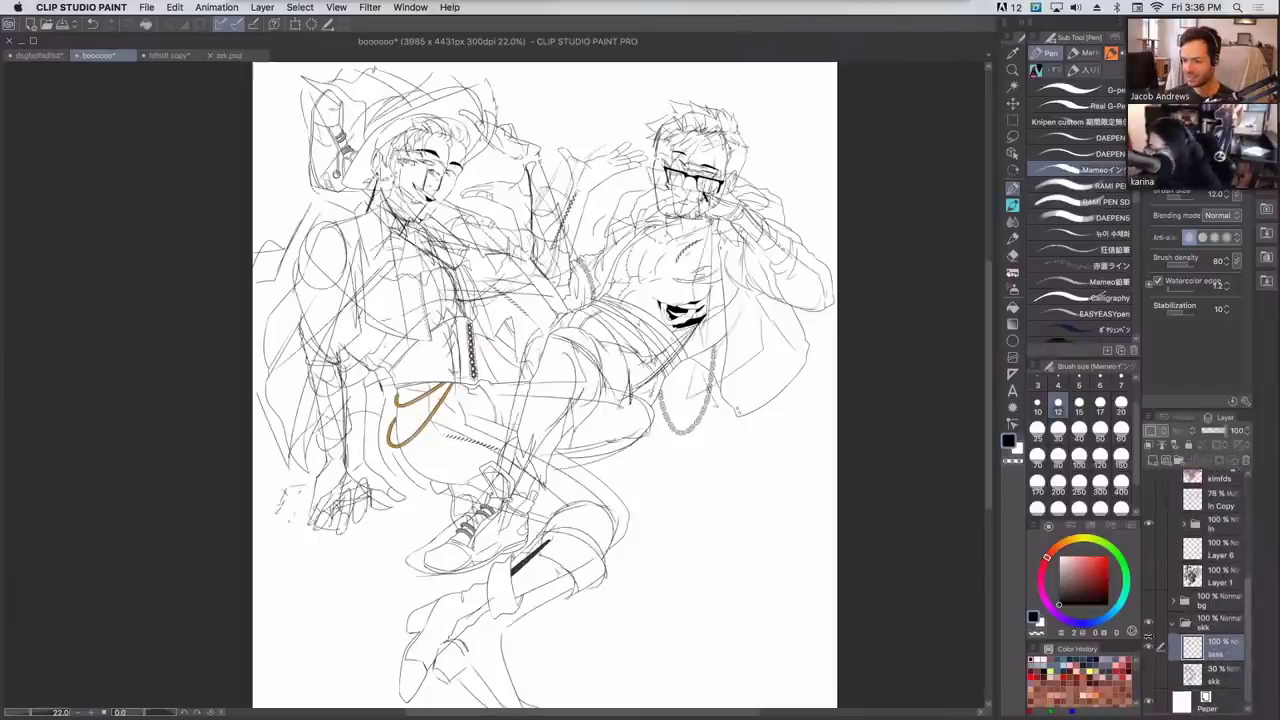
Lower the opacity of the ssss sketch layer to 30% and move it slightly over the line art.
{"action": "left_click", "coordinate": [1207, 433]}
{"action": "left_click_drag", "start_coordinate": [1207, 433], "coordinate": [1268, 436]}
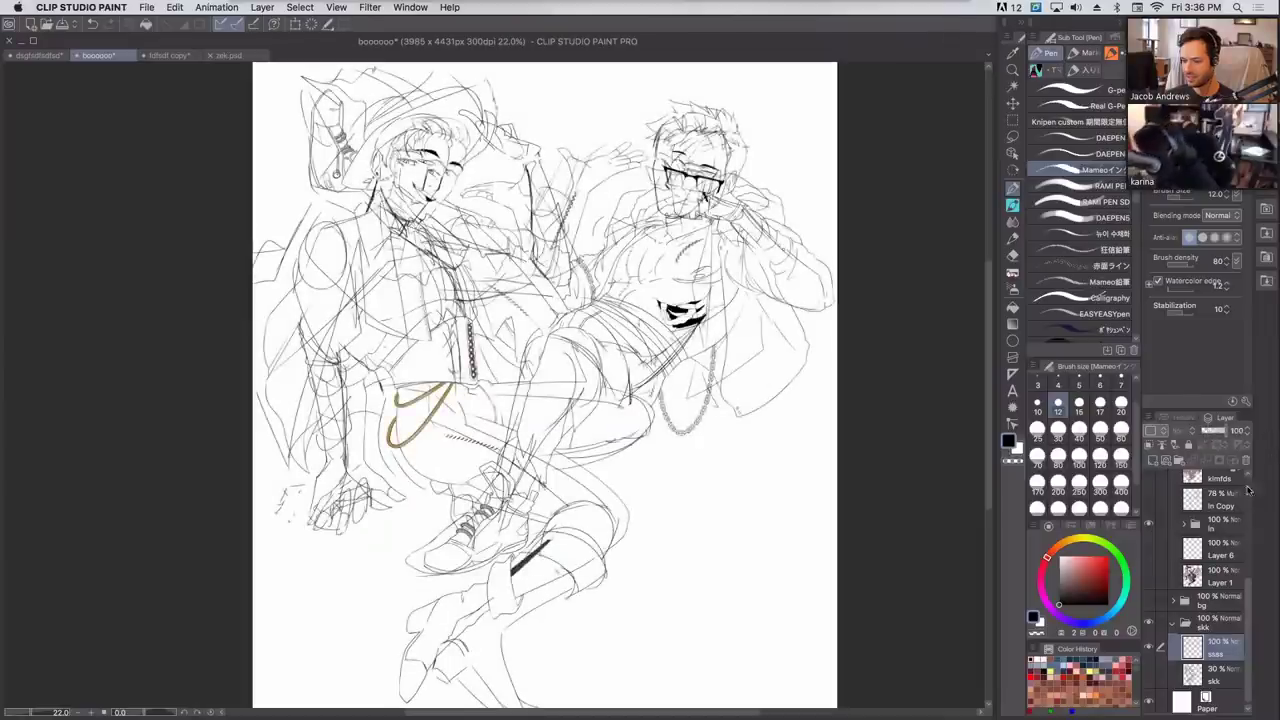
{"action": "left_click", "coordinate": [1219, 666]}
{"action": "left_click", "coordinate": [1219, 646]}
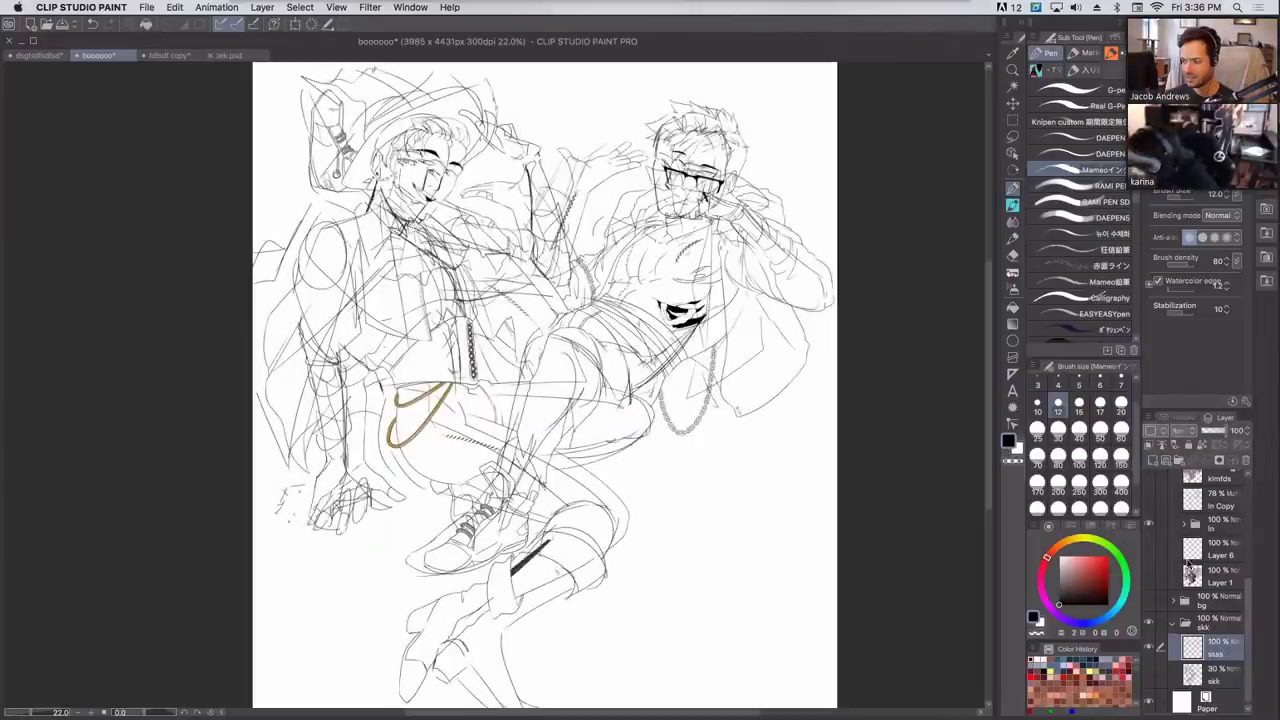
{"action": "mouse_move", "coordinate": [1220, 432]}
{"action": "left_mouse_down"}
{"action": "mouse_move", "coordinate": [1187, 438]}
{"action": "mouse_move", "coordinate": [1210, 436]}
{"action": "left_mouse_up"}
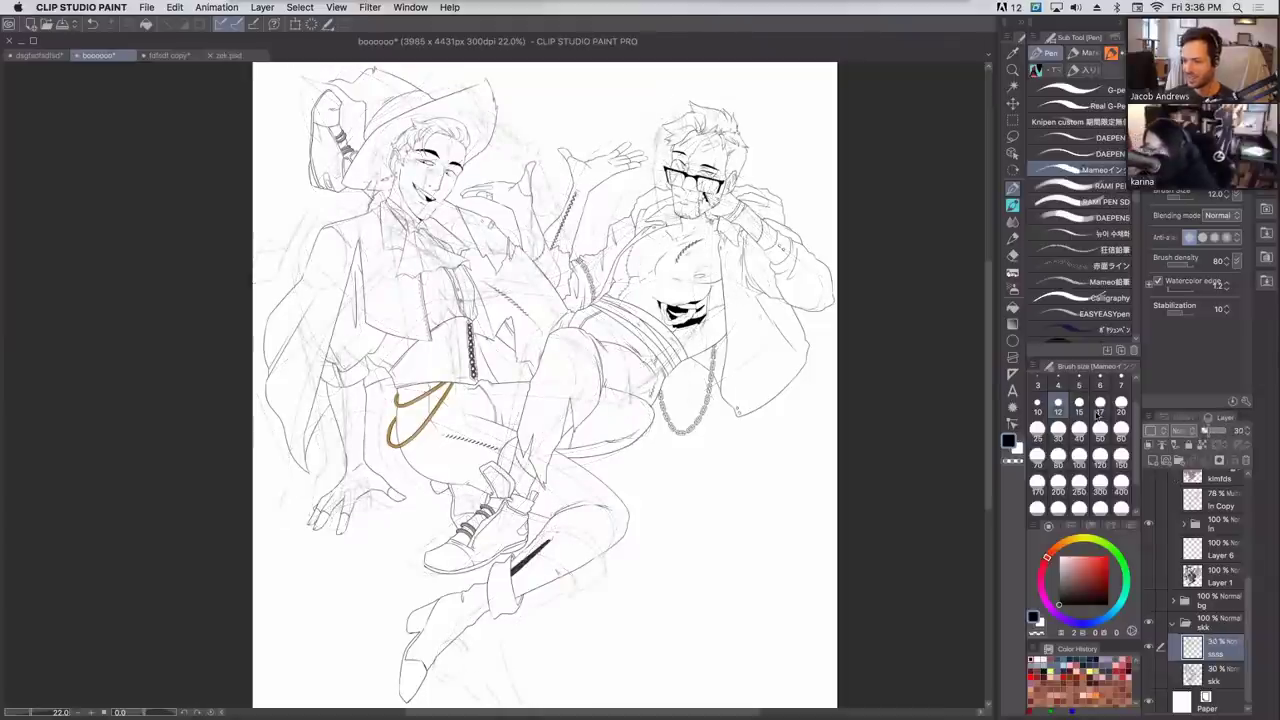
{"action": "key", "text": "k"}
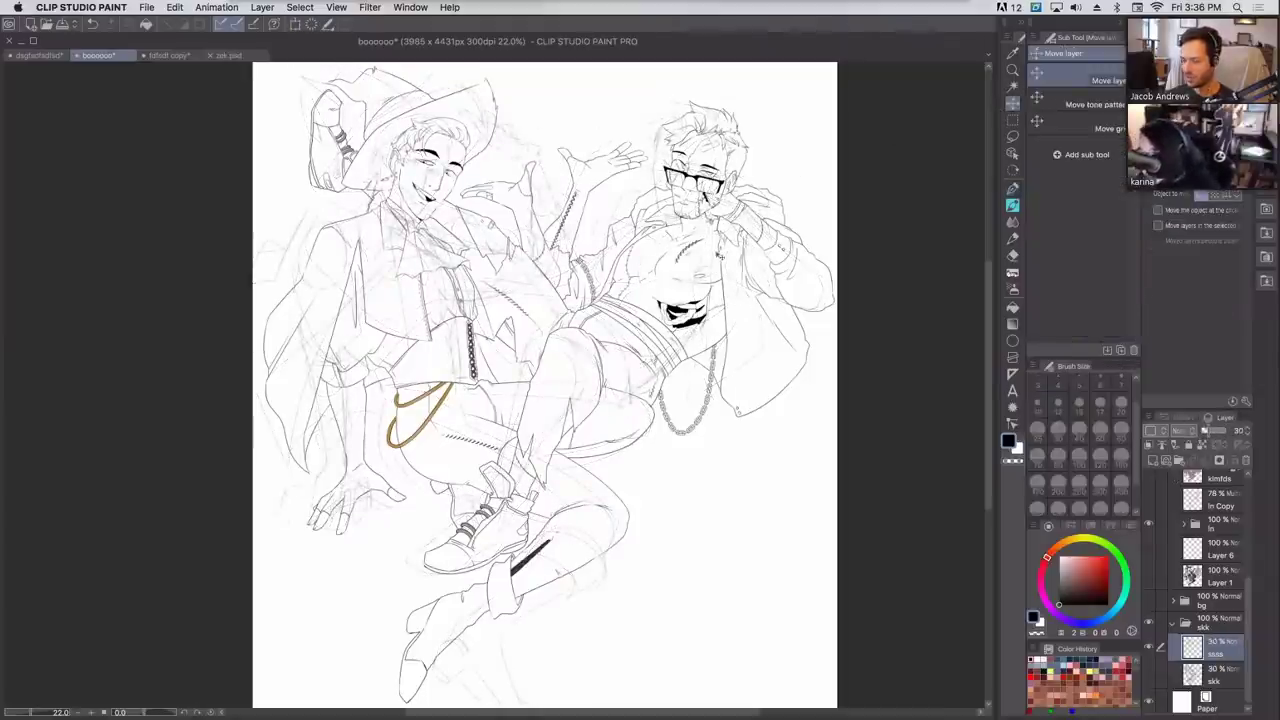
{"action": "left_click_drag", "start_coordinate": [730, 255], "coordinate": [741, 250]}
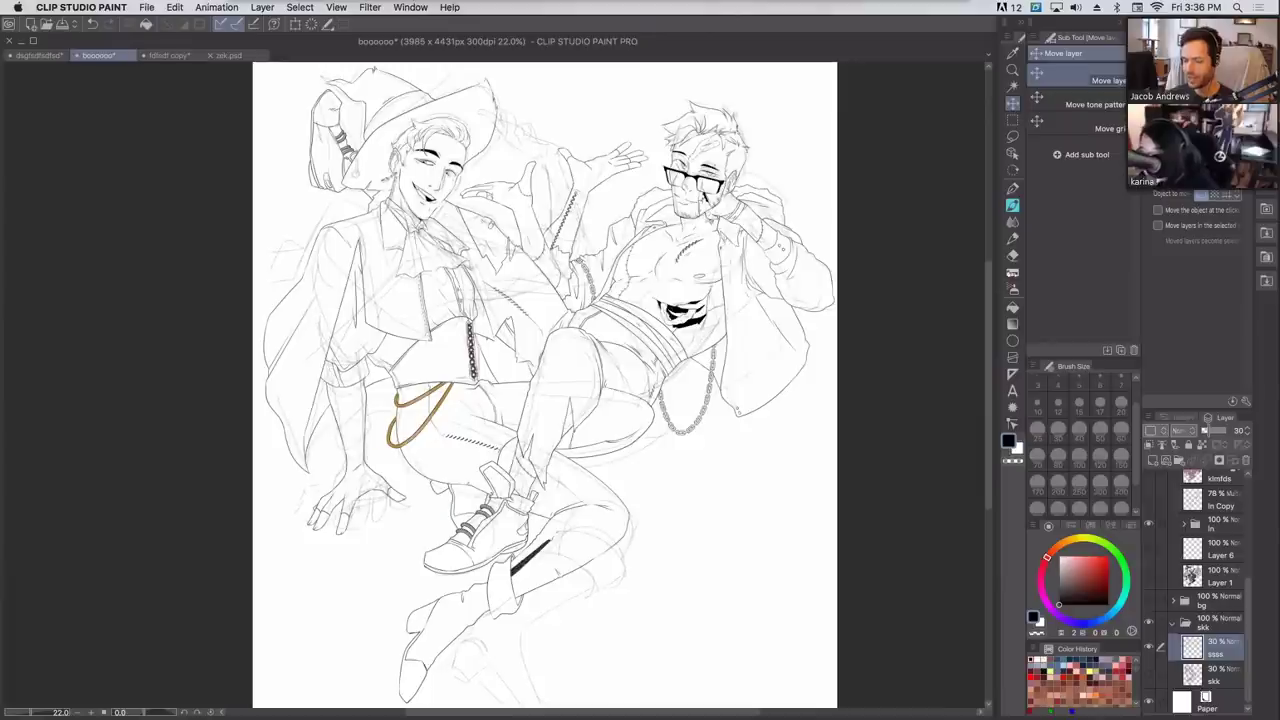
Add a new layer above the ssss sketch and try an arrow pointing at the raised hands between the figures.
{"action": "key", "text": "super+plus"}
{"action": "key", "text": "super+plus"}
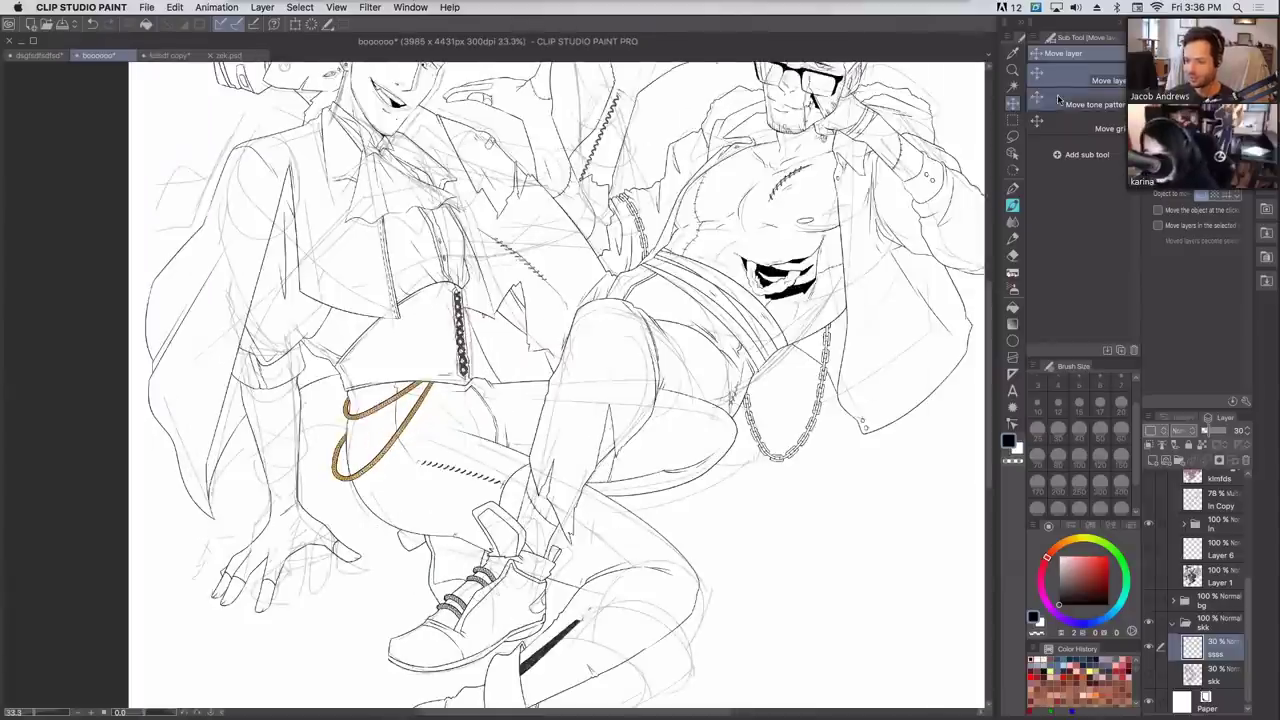
{"action": "left_click_drag", "start_coordinate": [808, 200], "coordinate": [801, 270]}
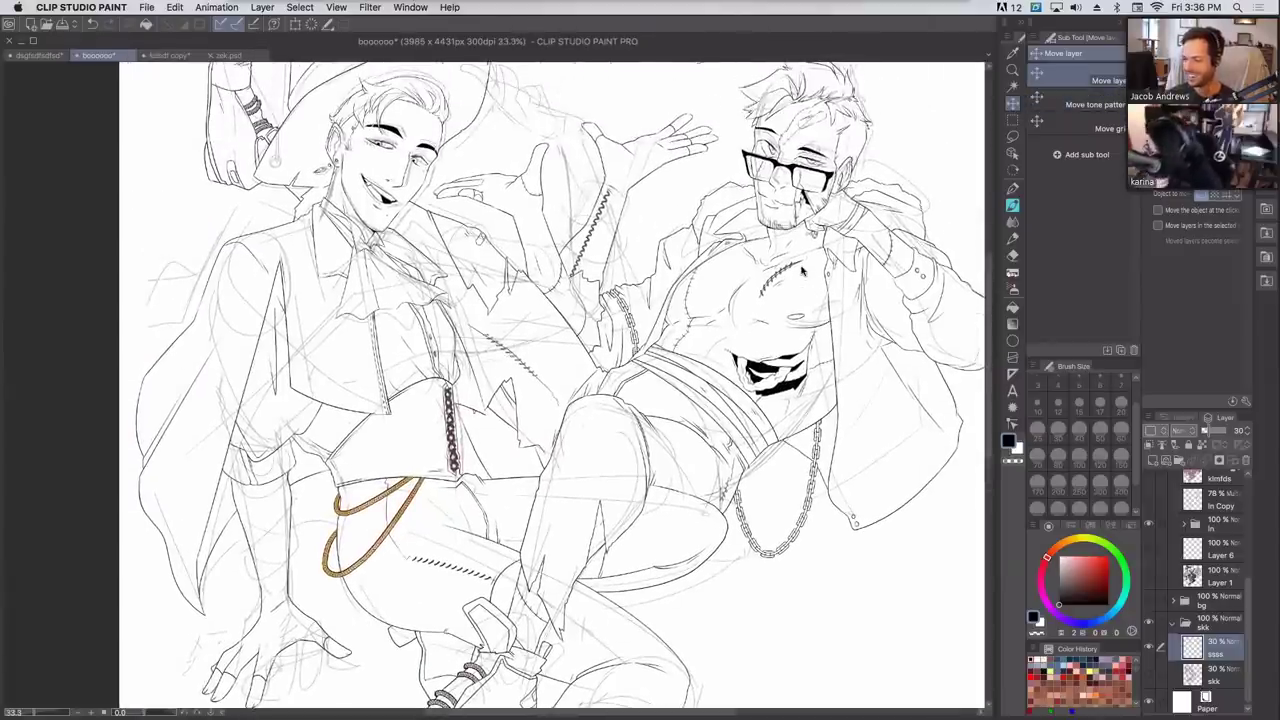
{"action": "left_click_drag", "start_coordinate": [803, 294], "coordinate": [800, 361]}
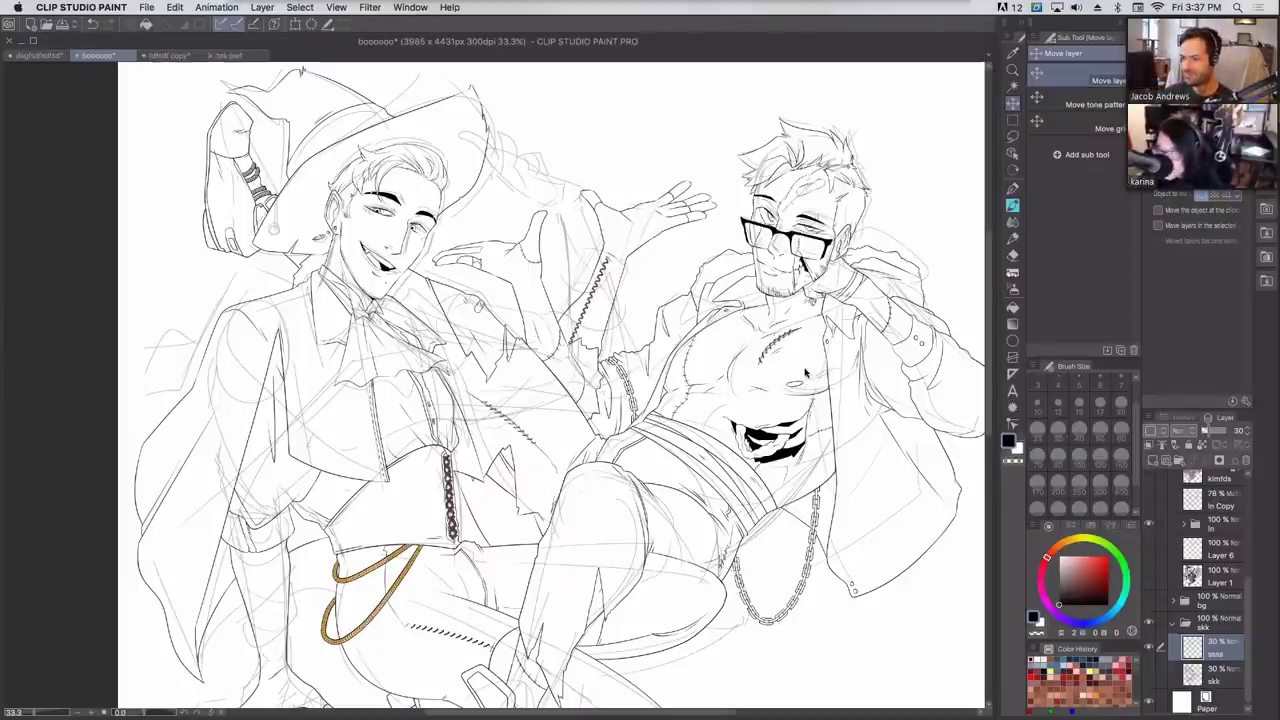
{"action": "left_click_drag", "start_coordinate": [873, 286], "coordinate": [845, 309]}
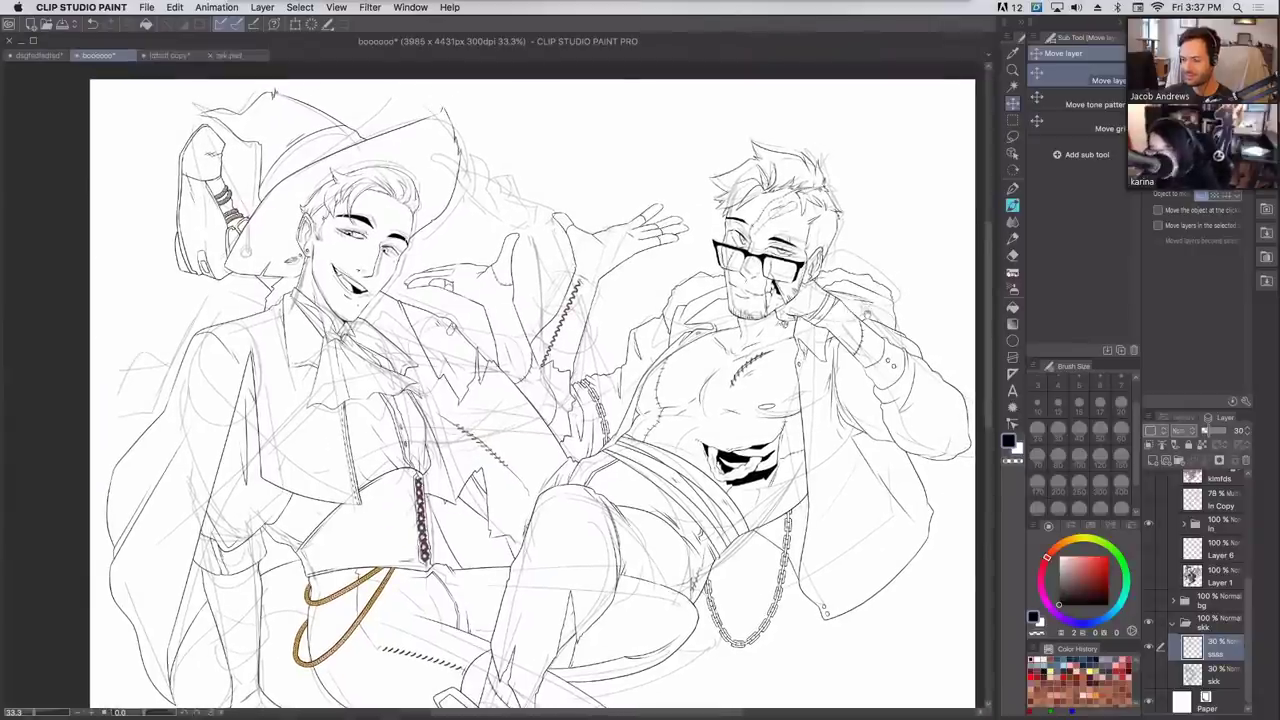
{"action": "scroll", "coordinate": [867, 314], "scroll_direction": "down", "scroll_amount": 1}
{"action": "mouse_move", "coordinate": [878, 382]}
{"action": "left_mouse_down"}
{"action": "mouse_move", "coordinate": [878, 370]}
{"action": "mouse_move", "coordinate": [876, 384]}
{"action": "left_mouse_up"}
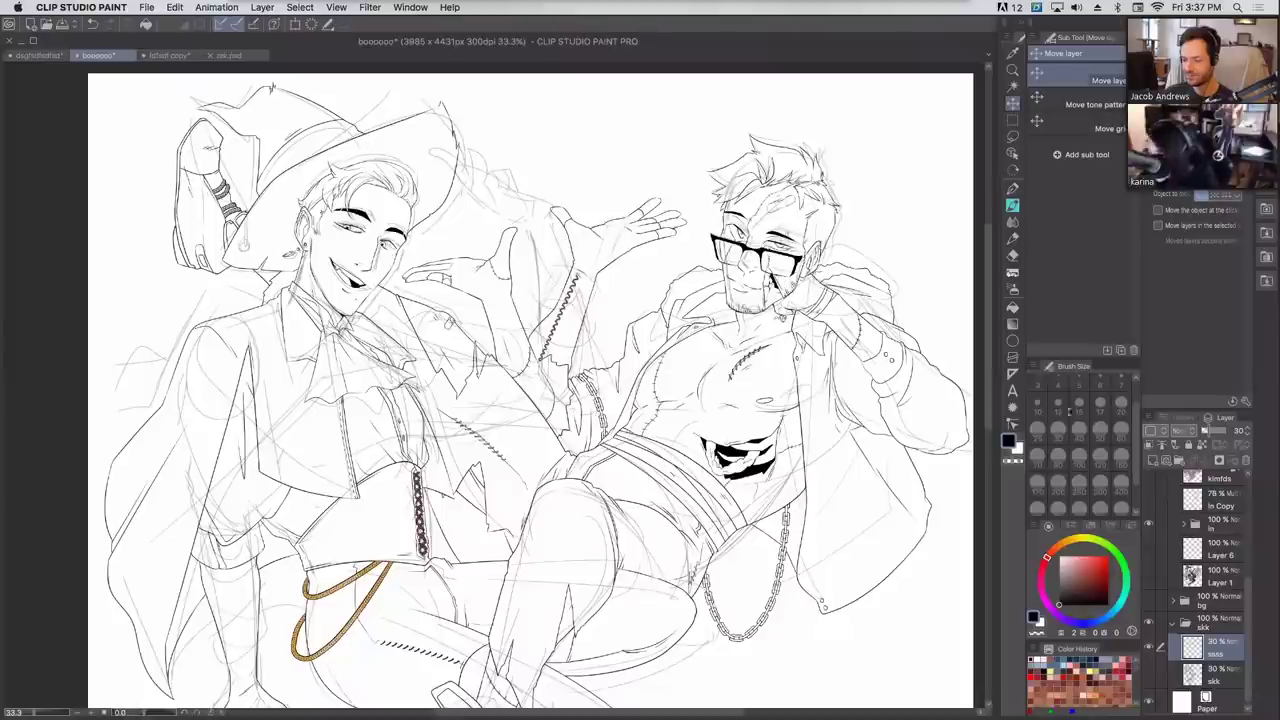
{"action": "left_click", "coordinate": [1153, 460]}
{"action": "left_click", "coordinate": [1013, 189]}
{"action": "mouse_move", "coordinate": [561, 172]}
{"action": "left_mouse_down"}
{"action": "mouse_move", "coordinate": [507, 286]}
{"action": "mouse_move", "coordinate": [526, 262]}
{"action": "left_mouse_up"}
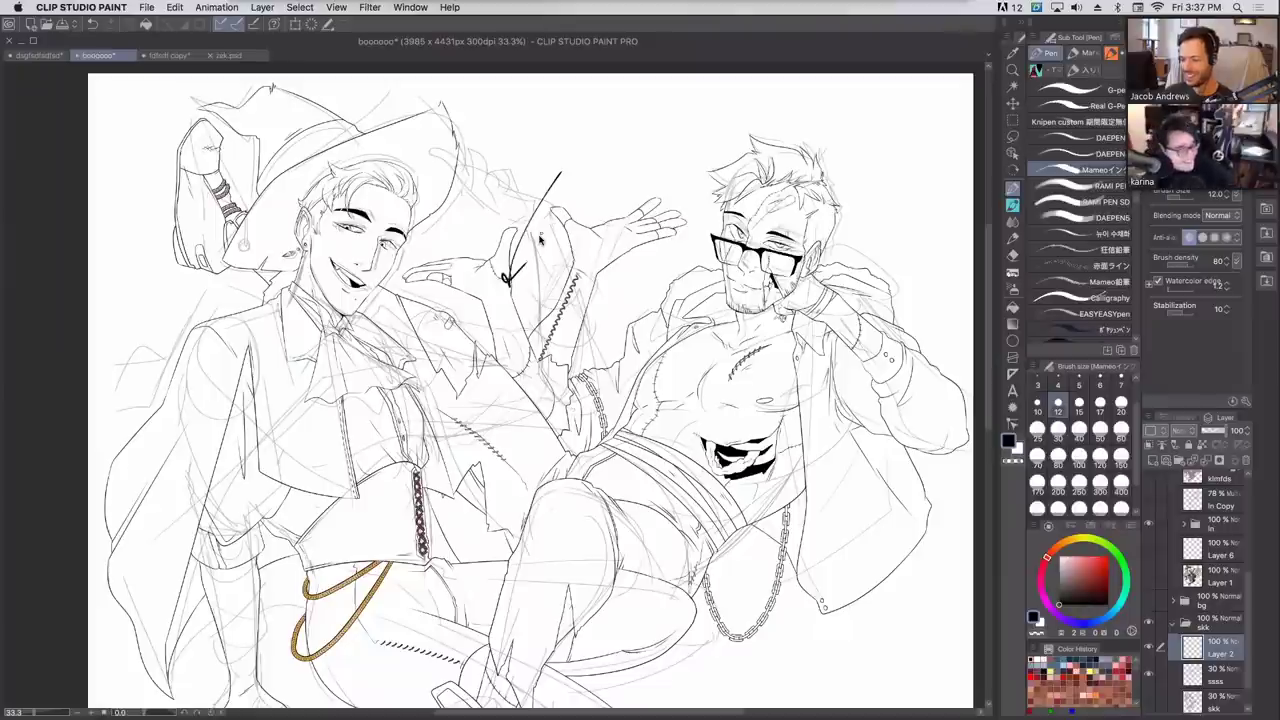
{"action": "key", "text": "super+z"}
{"action": "key", "text": "super+z"}
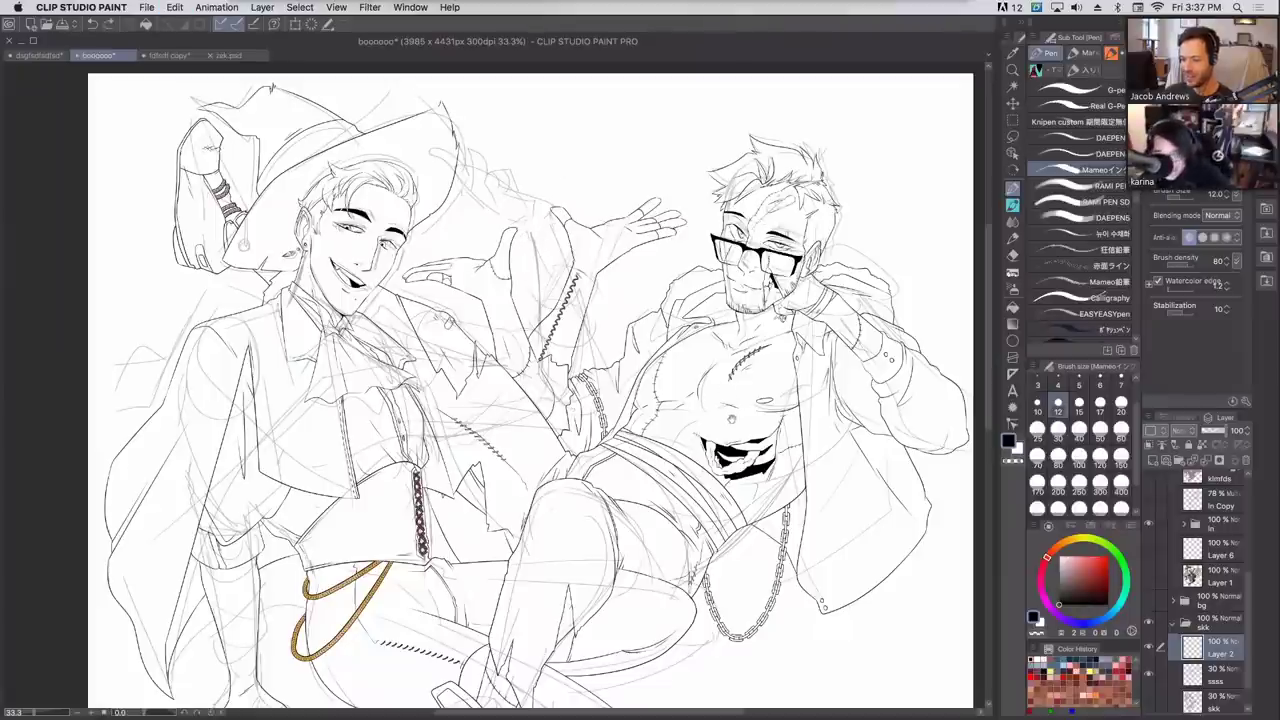
Draw arrows marking the changed areas at the witch figure's planted hand and at the lower leg above the boot.
{"action": "scroll", "coordinate": [731, 420], "scroll_direction": "down", "scroll_amount": 3}
{"action": "scroll", "coordinate": [535, 385], "scroll_direction": "down", "scroll_amount": 5}
{"action": "mouse_move", "coordinate": [308, 585]}
{"action": "left_mouse_down"}
{"action": "mouse_move", "coordinate": [284, 531]}
{"action": "mouse_move", "coordinate": [278, 548]}
{"action": "left_mouse_up"}
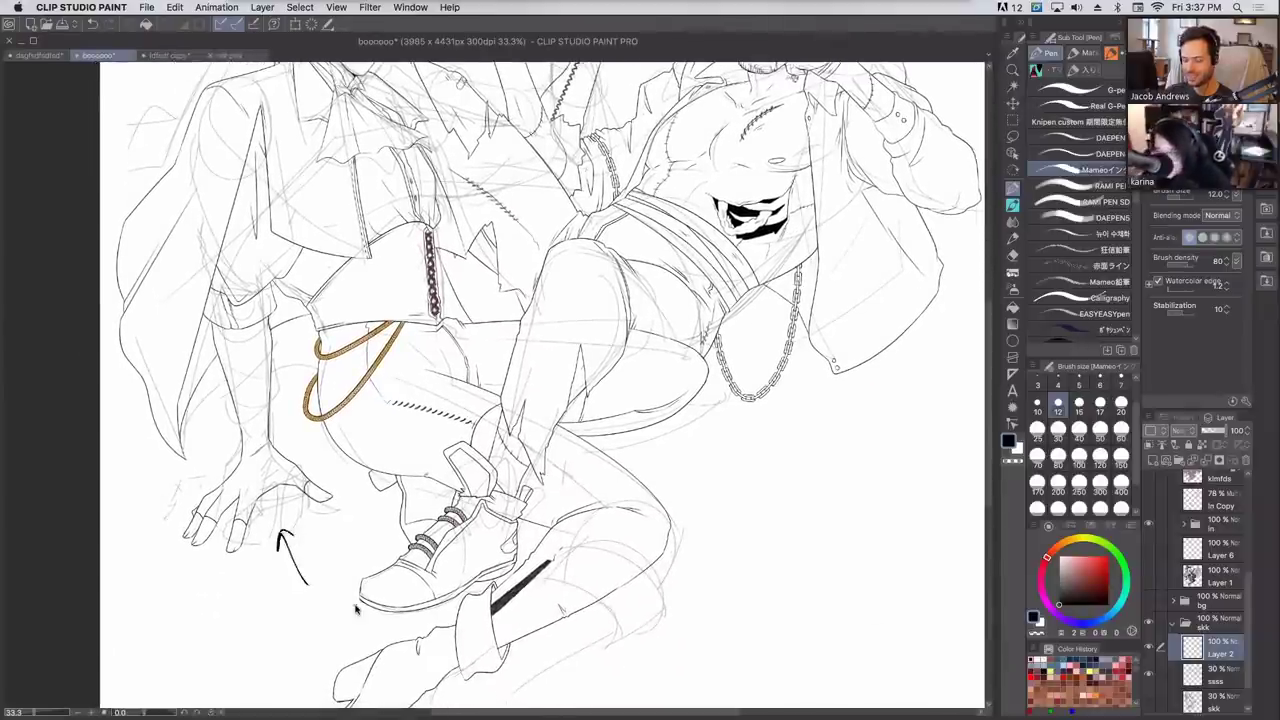
{"action": "scroll", "coordinate": [540, 400], "scroll_direction": "down", "scroll_amount": 4}
{"action": "mouse_move", "coordinate": [600, 595]}
{"action": "left_mouse_down"}
{"action": "mouse_move", "coordinate": [543, 507]}
{"action": "mouse_move", "coordinate": [563, 495]}
{"action": "left_mouse_up"}
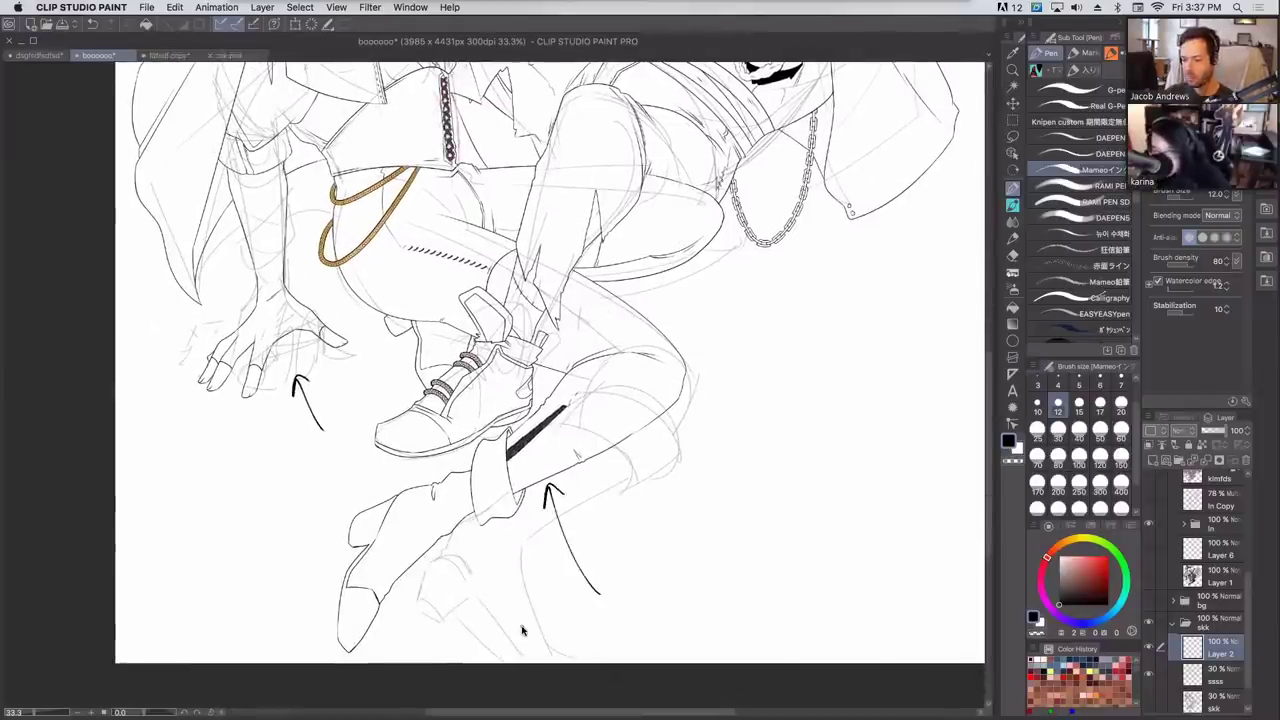
Draw an arrow pointing at the underside of the reclining figure's bent thigh.
{"action": "scroll", "coordinate": [550, 360], "scroll_direction": "up", "scroll_amount": 5}
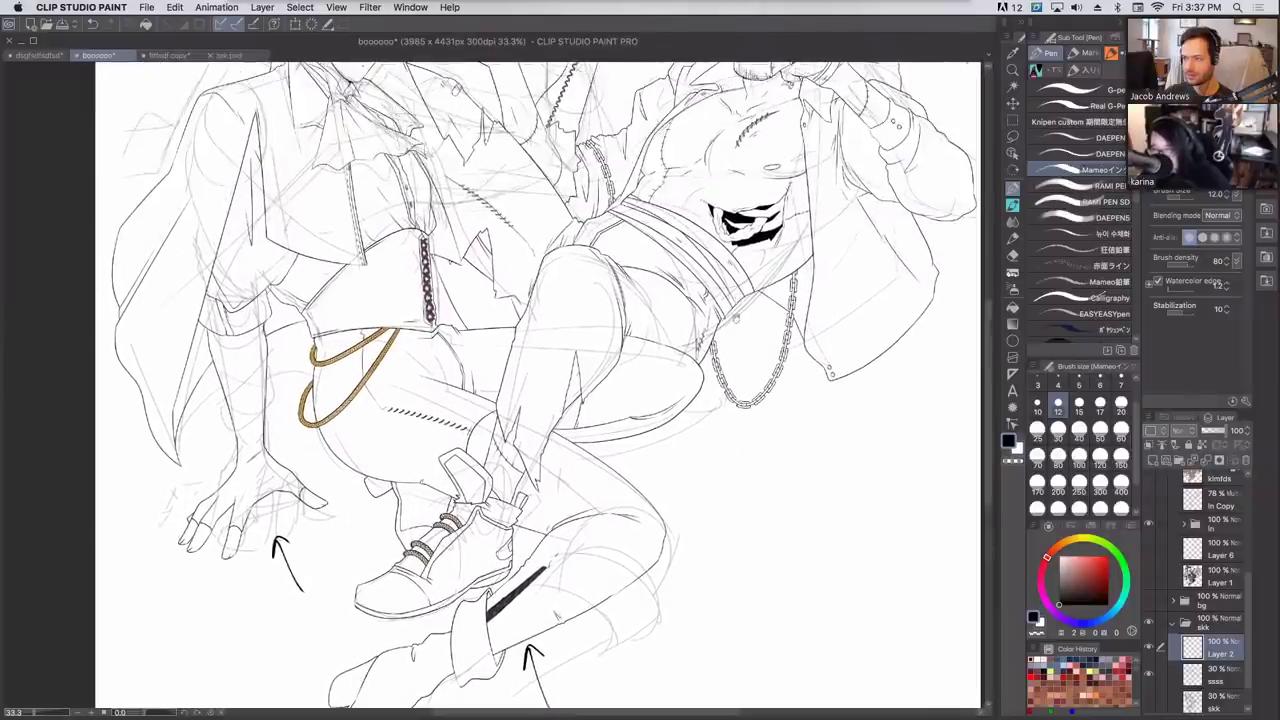
{"action": "scroll", "coordinate": [540, 385], "scroll_direction": "up", "scroll_amount": 2}
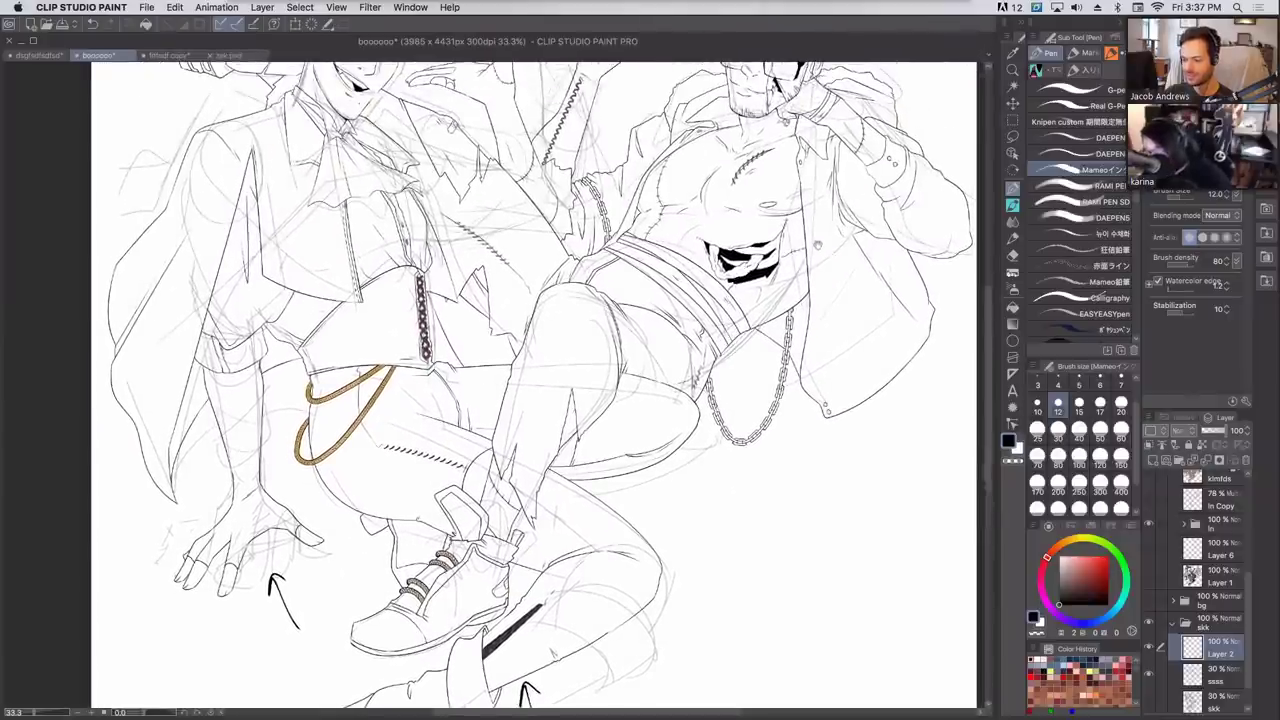
{"action": "left_click_drag", "start_coordinate": [817, 244], "coordinate": [814, 276]}
{"action": "left_click_drag", "start_coordinate": [729, 515], "coordinate": [664, 470]}
{"action": "left_click_drag", "start_coordinate": [665, 471], "coordinate": [681, 473]}
{"action": "left_click_drag", "start_coordinate": [665, 471], "coordinate": [676, 491]}
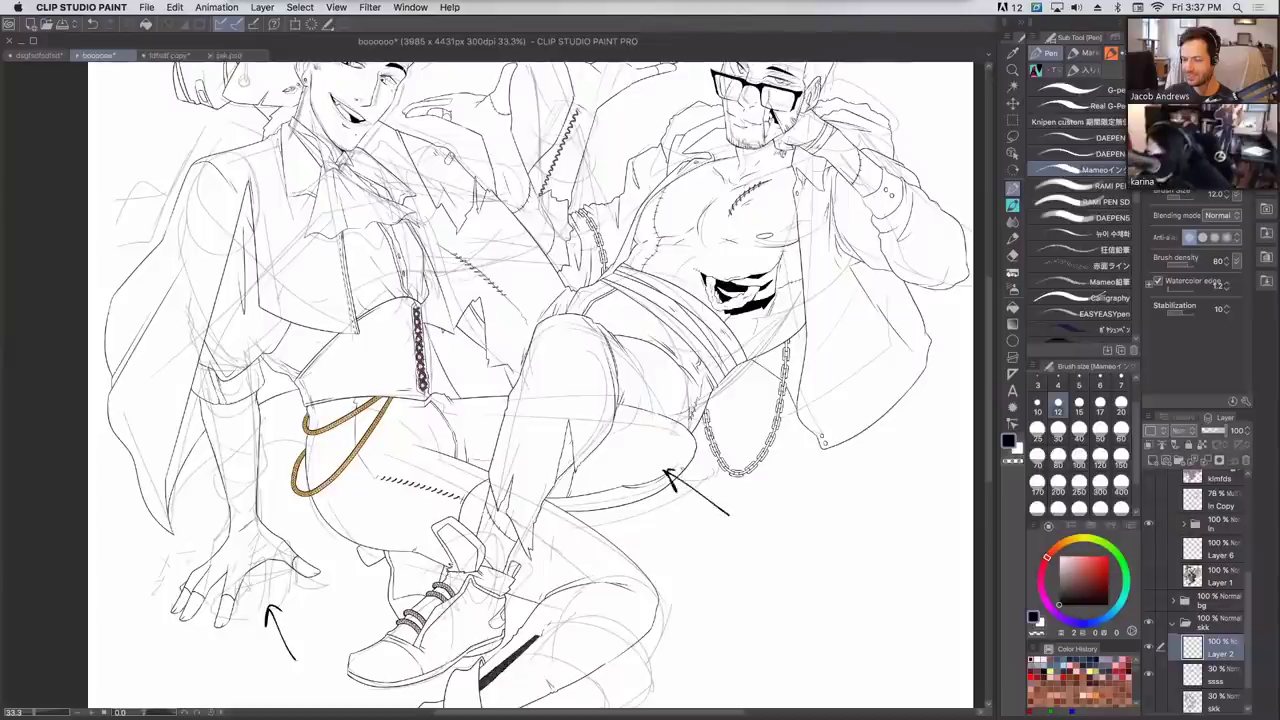
Draw an arrow pointing at the raised shoe beside the witch hat, without keeping any extra strokes around the shoe.
{"action": "scroll", "coordinate": [870, 347], "scroll_direction": "up", "scroll_amount": 2}
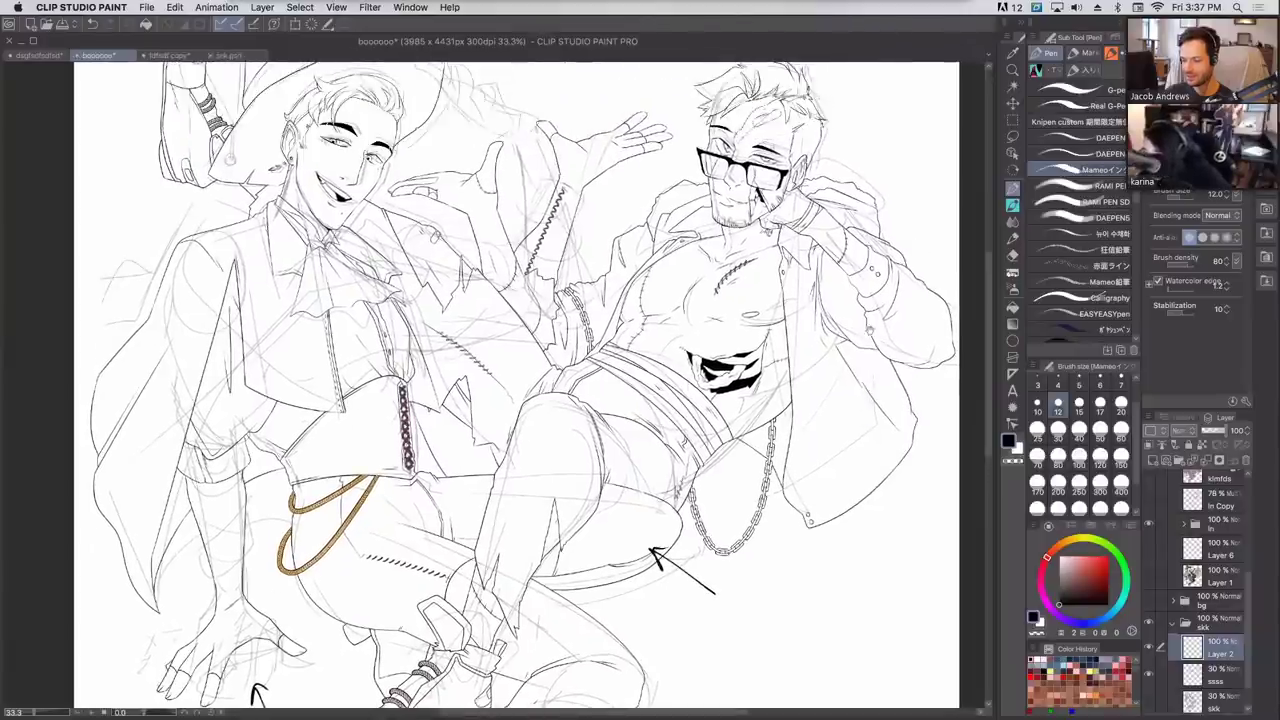
{"action": "scroll", "coordinate": [870, 350], "scroll_direction": "up", "scroll_amount": 1}
{"action": "scroll", "coordinate": [872, 310], "scroll_direction": "up", "scroll_amount": 2}
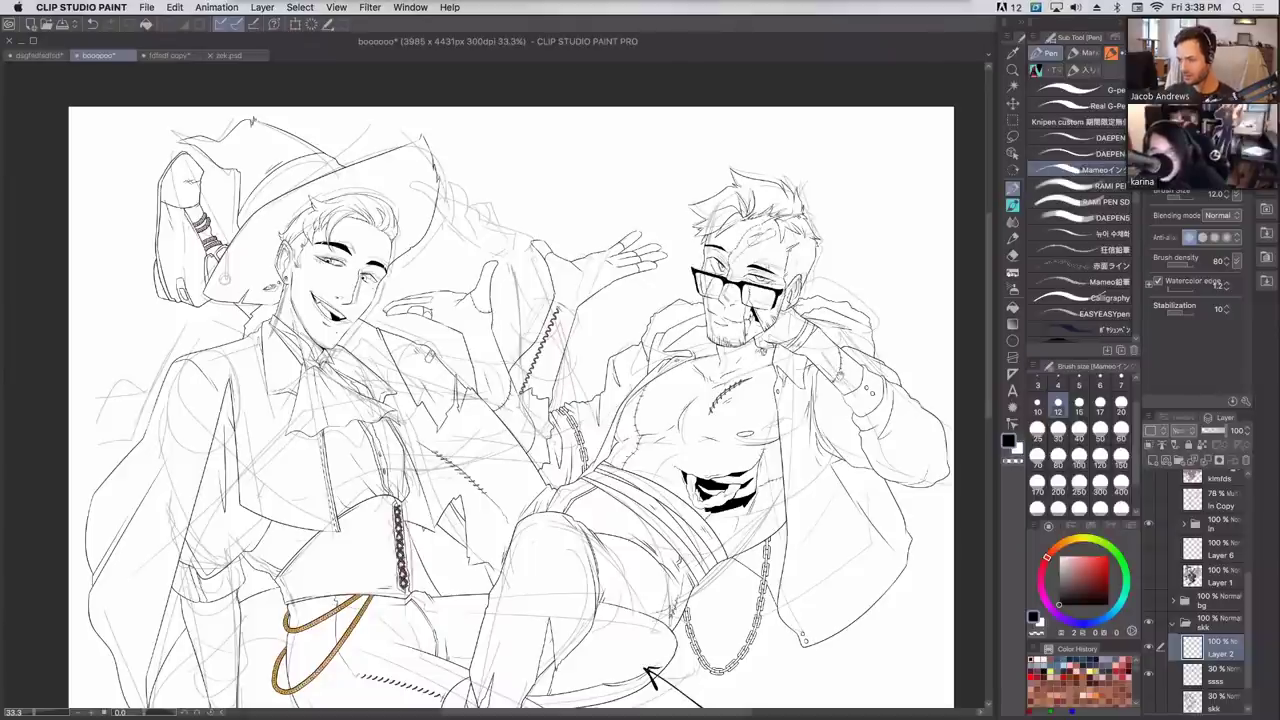
{"action": "left_click_drag", "start_coordinate": [101, 208], "coordinate": [145, 236]}
{"action": "left_click_drag", "start_coordinate": [130, 215], "coordinate": [146, 236]}
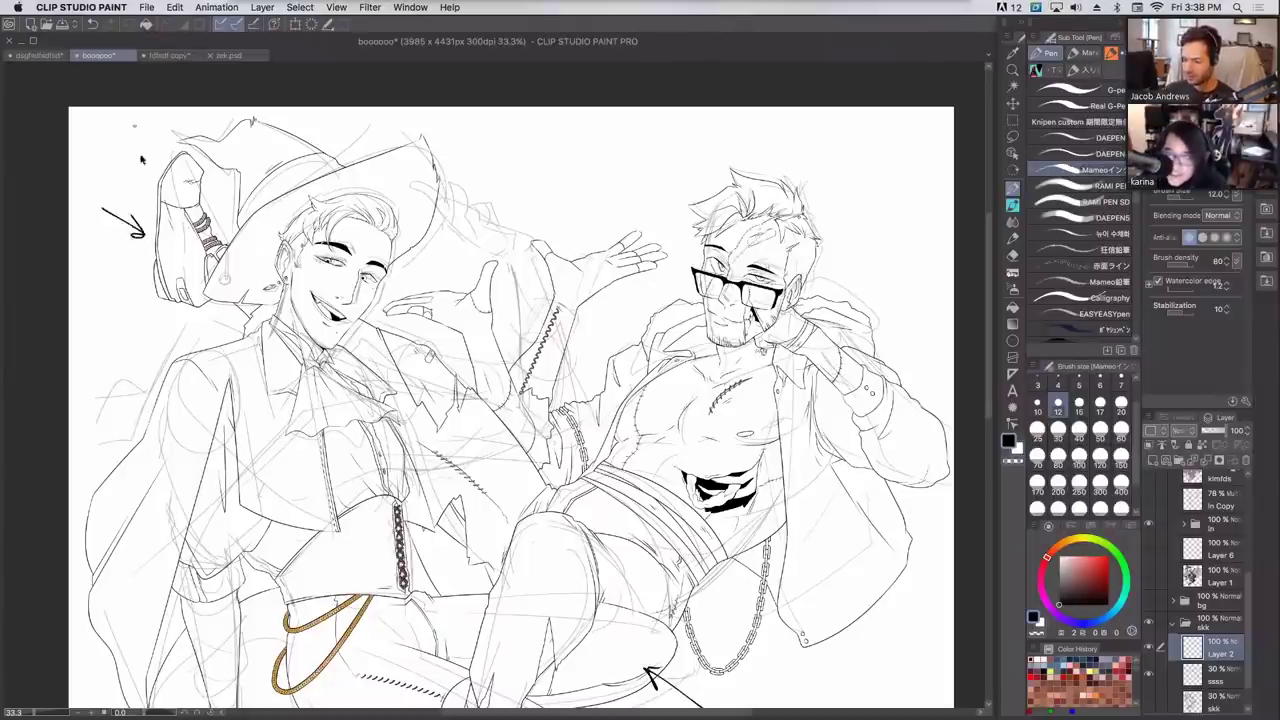
{"action": "left_click_drag", "start_coordinate": [178, 175], "coordinate": [229, 240]}
{"action": "mouse_move", "coordinate": [153, 194]}
{"action": "left_mouse_down"}
{"action": "mouse_move", "coordinate": [174, 292]}
{"action": "mouse_move", "coordinate": [190, 294]}
{"action": "left_mouse_up"}
{"action": "key", "text": "super+z"}
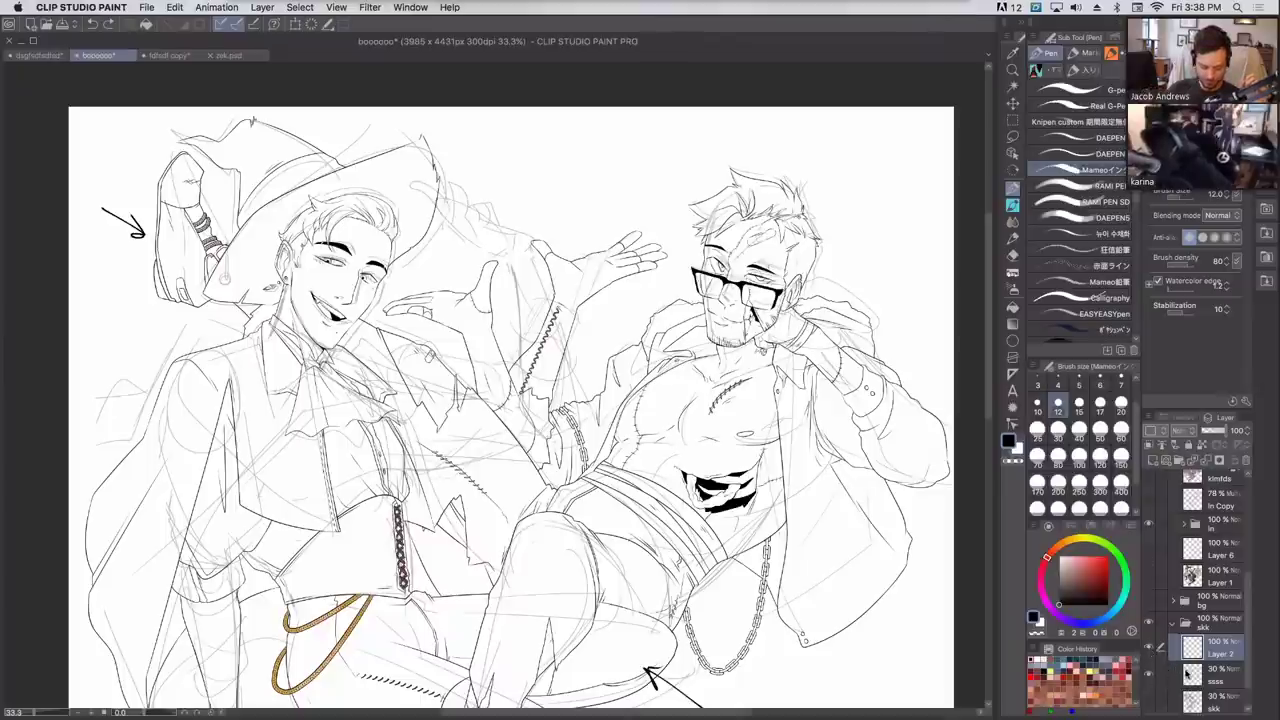
Collapse and hide the skk sketch folder, and select the line art folder In.
{"action": "left_click", "coordinate": [1174, 625]}
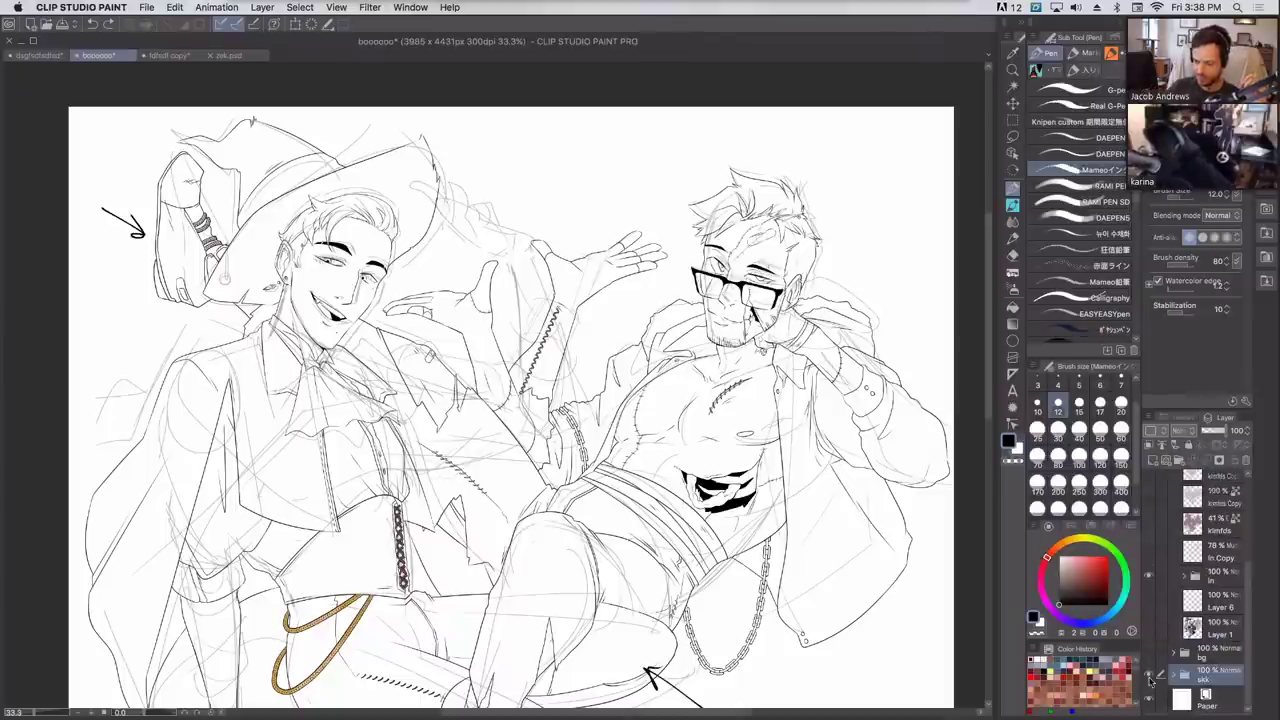
{"action": "left_click_drag", "start_coordinate": [855, 400], "coordinate": [872, 397]}
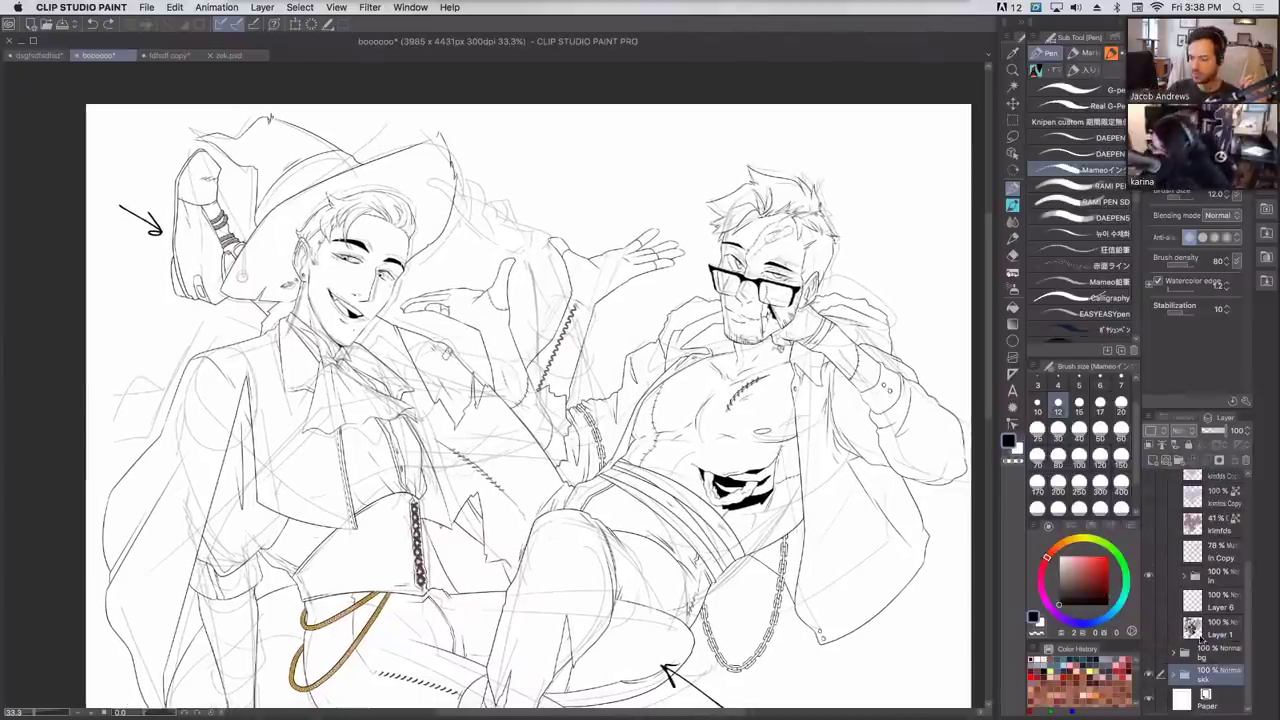
{"action": "left_click", "coordinate": [1148, 676]}
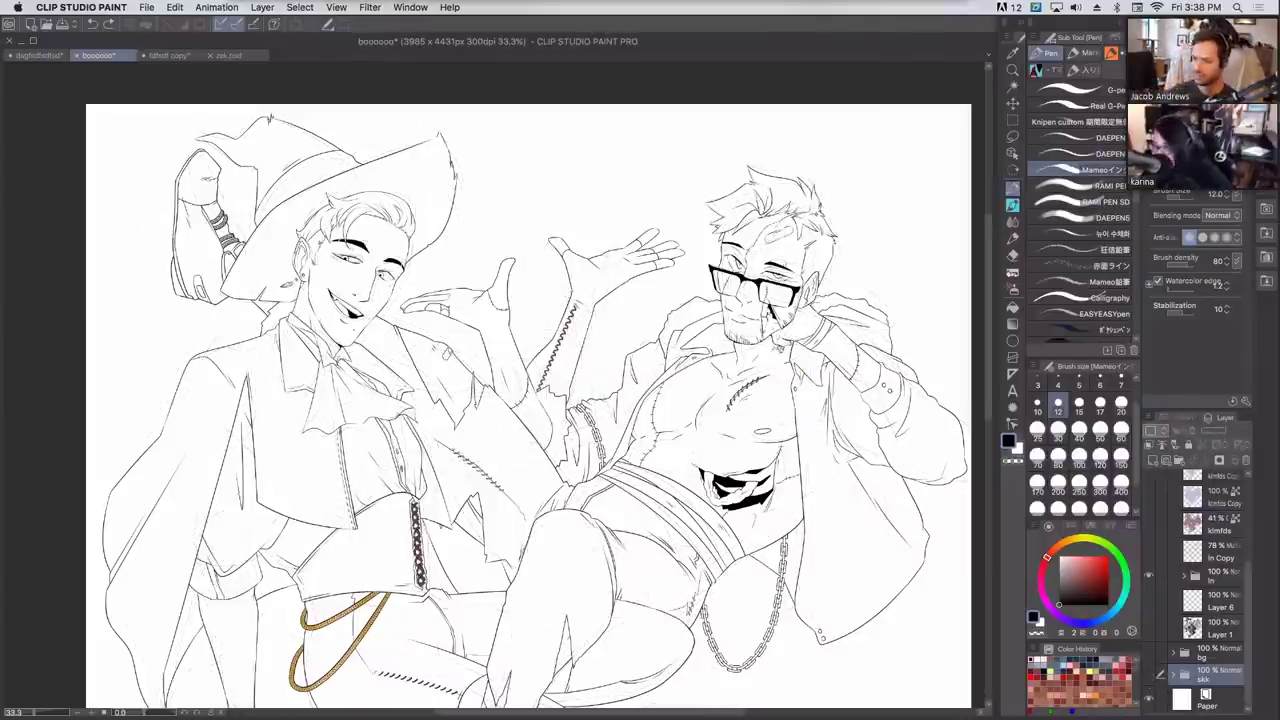
{"action": "left_click_drag", "start_coordinate": [665, 465], "coordinate": [670, 361]}
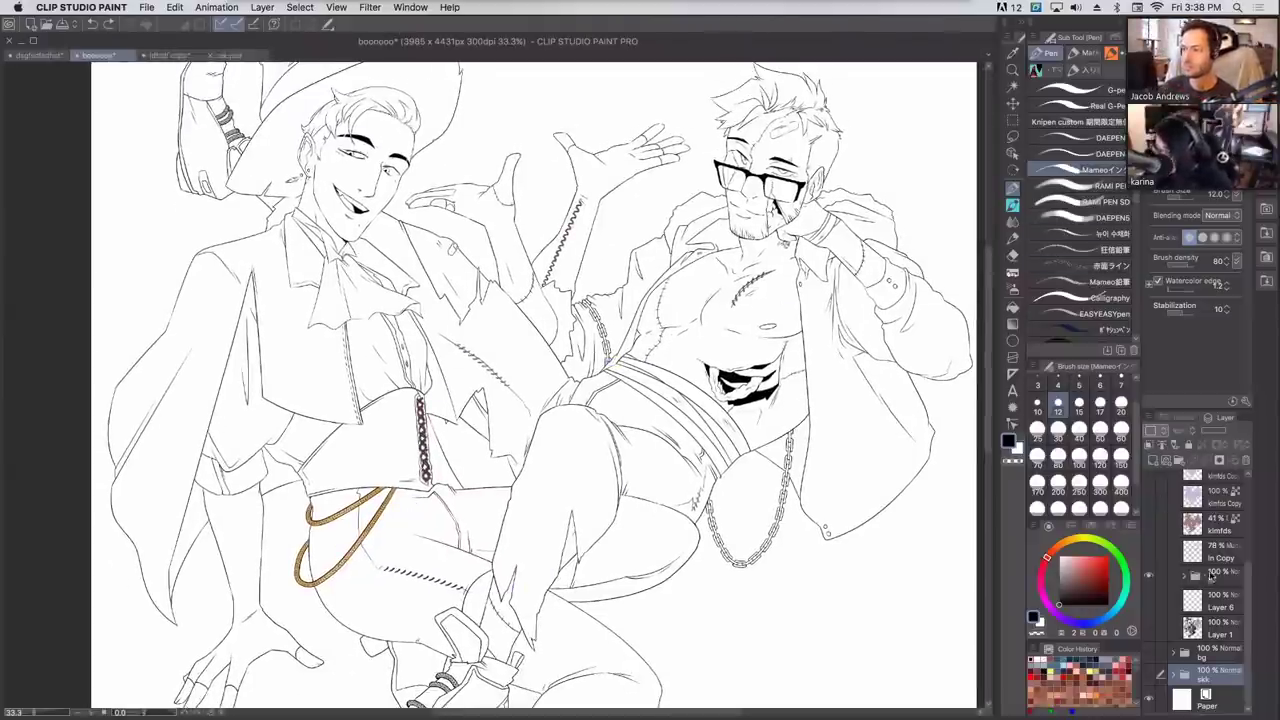
{"action": "left_click", "coordinate": [1210, 577]}
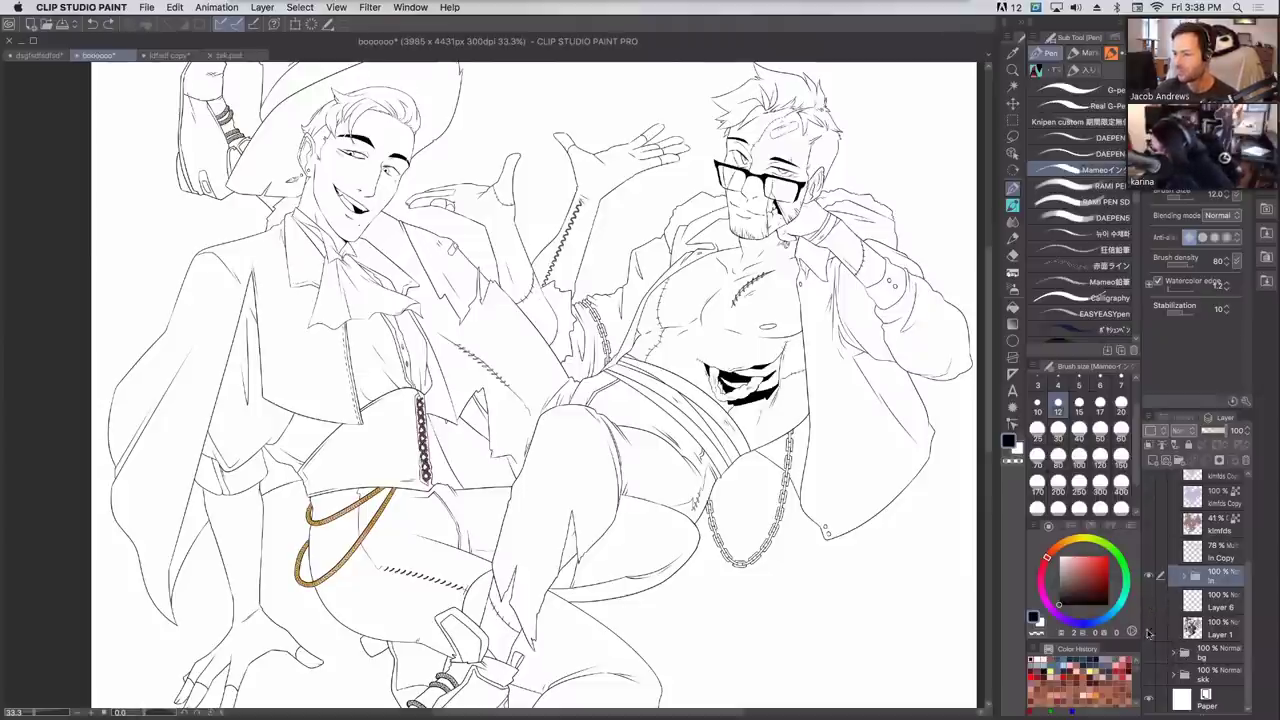
{"action": "left_click_drag", "start_coordinate": [897, 559], "coordinate": [899, 626]}
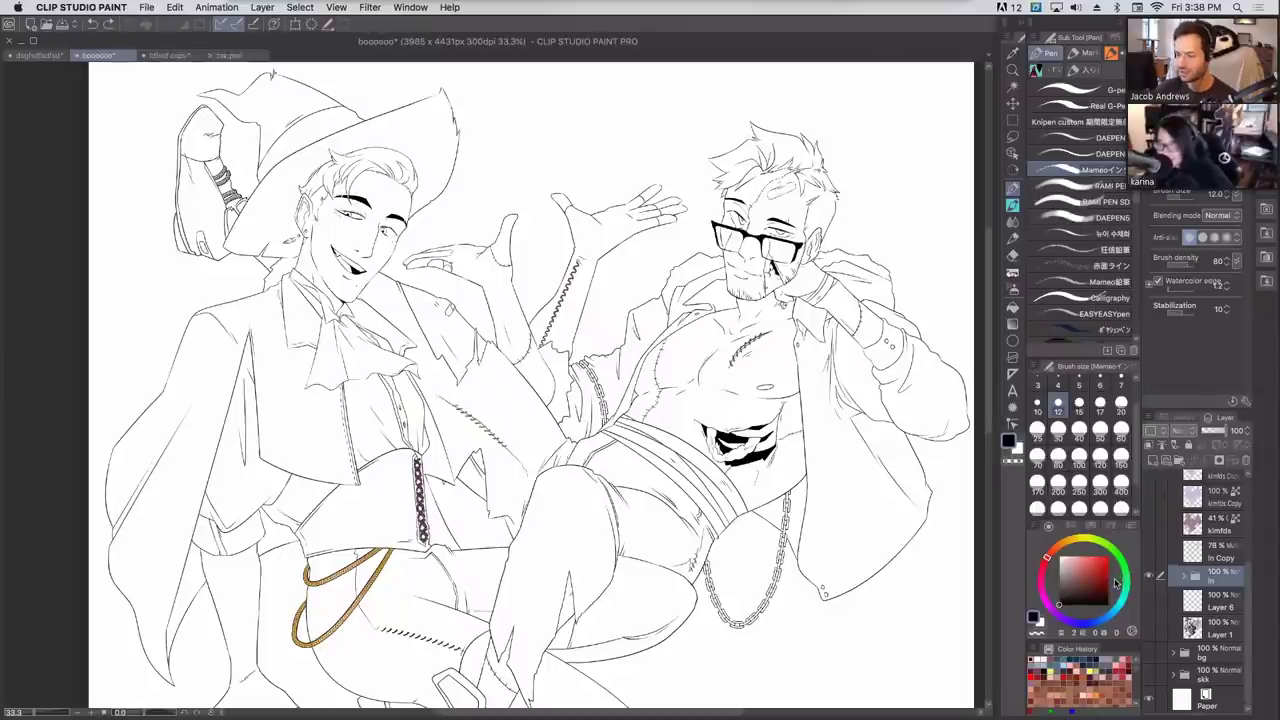
Show the flat colours on Layer 1 beneath the line art and look over both figures.
{"action": "left_click", "coordinate": [1150, 630]}
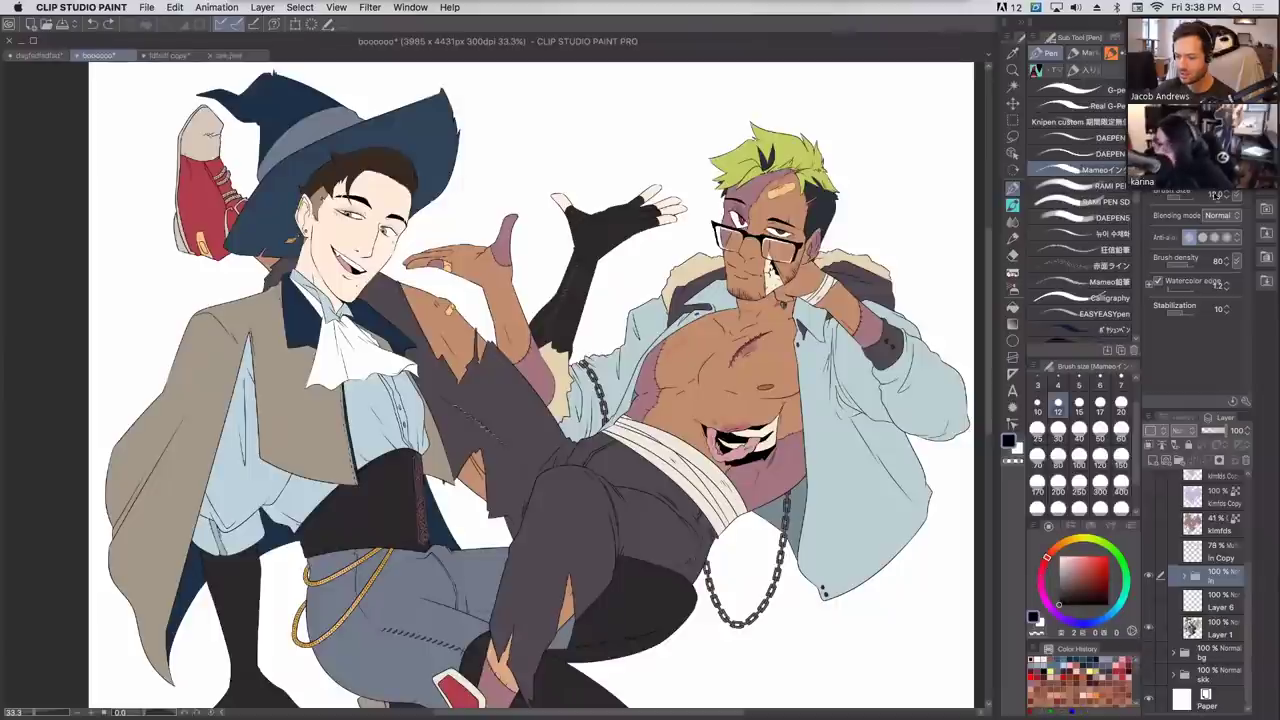
{"action": "left_click_drag", "start_coordinate": [831, 539], "coordinate": [855, 291]}
{"action": "left_click_drag", "start_coordinate": [851, 338], "coordinate": [845, 538]}
{"action": "left_click_drag", "start_coordinate": [836, 400], "coordinate": [810, 464]}
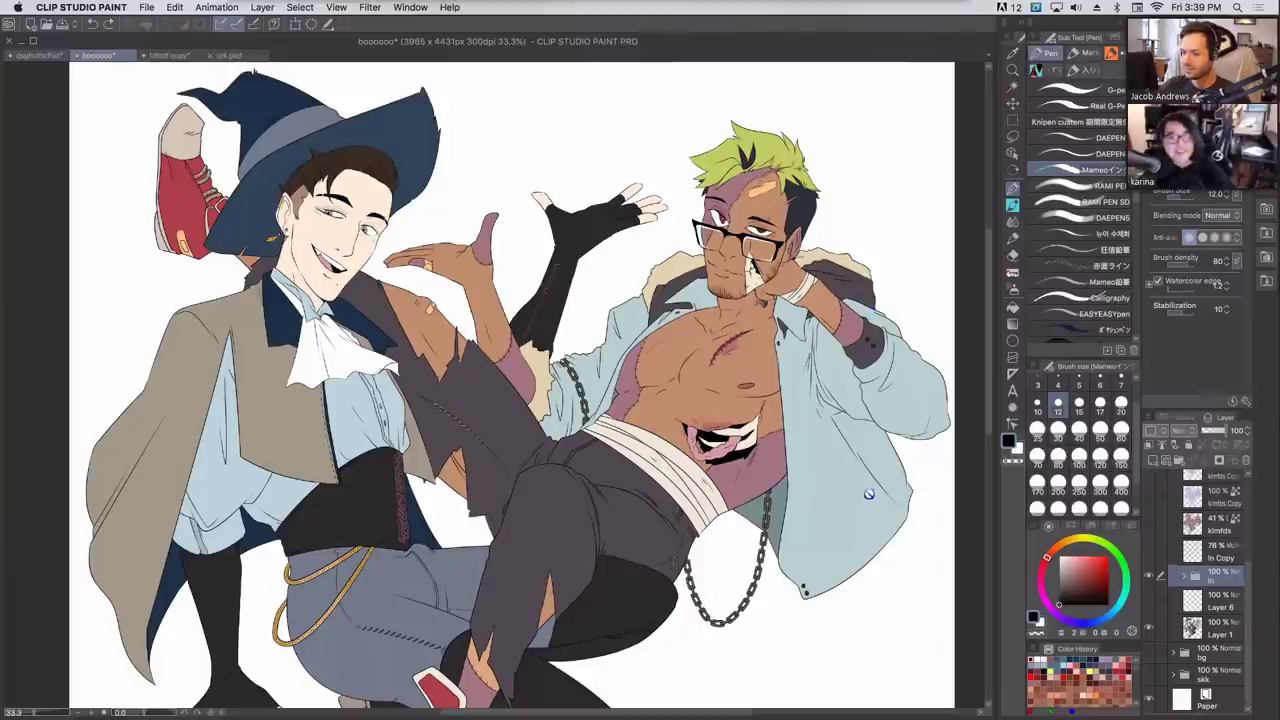
Hide the line art folder In and the flat colours on Layer 1 to isolate Layer 6, and select Layer 6.
{"action": "left_click", "coordinate": [1148, 576]}
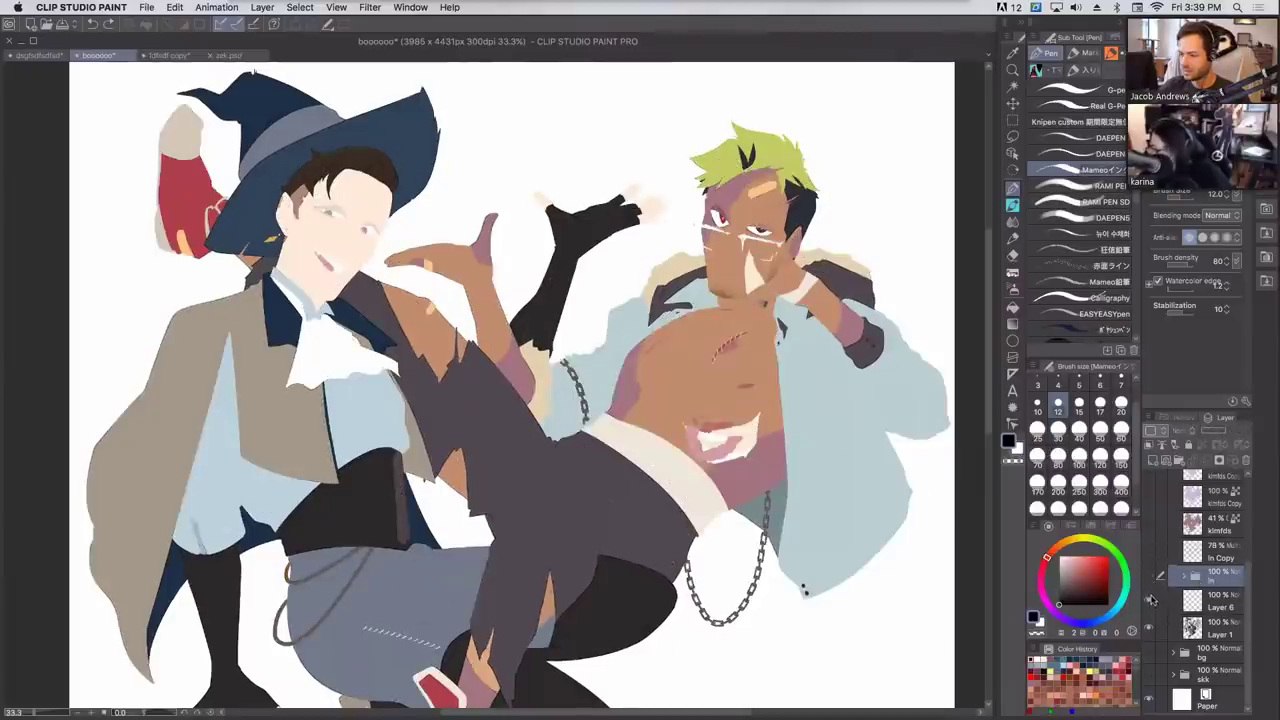
{"action": "left_click", "coordinate": [1150, 630]}
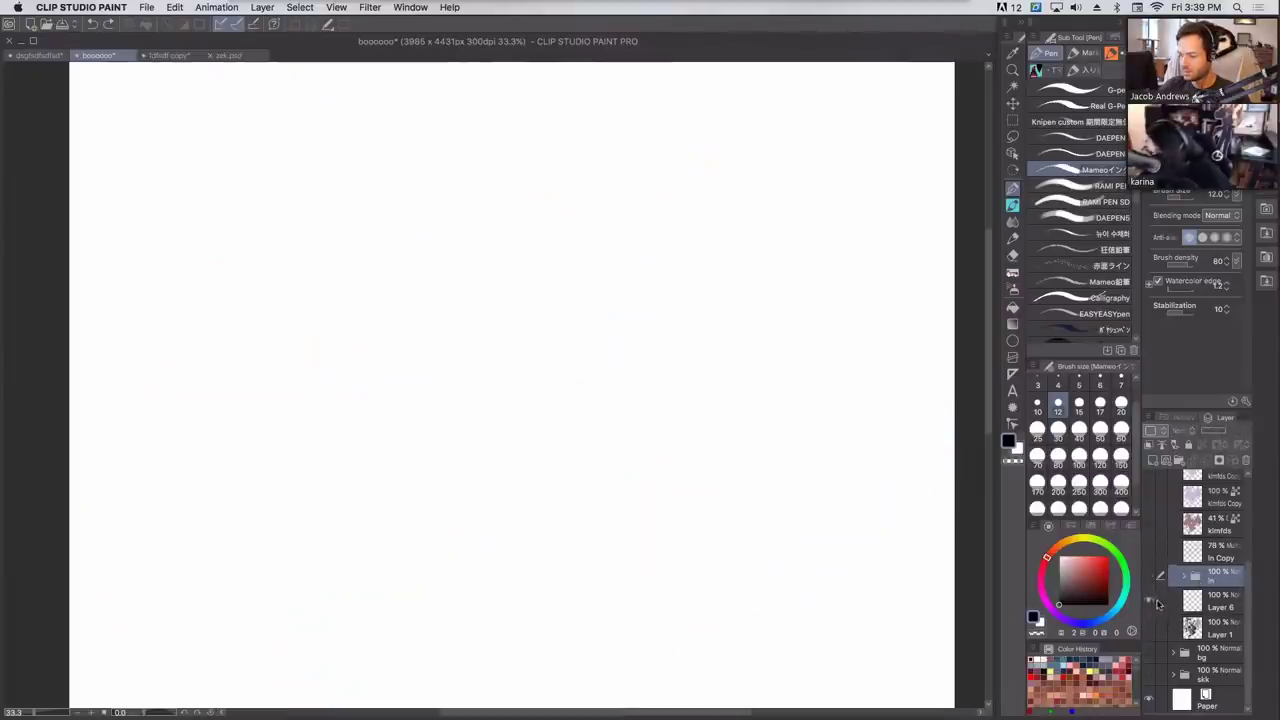
{"action": "left_click", "coordinate": [1180, 606]}
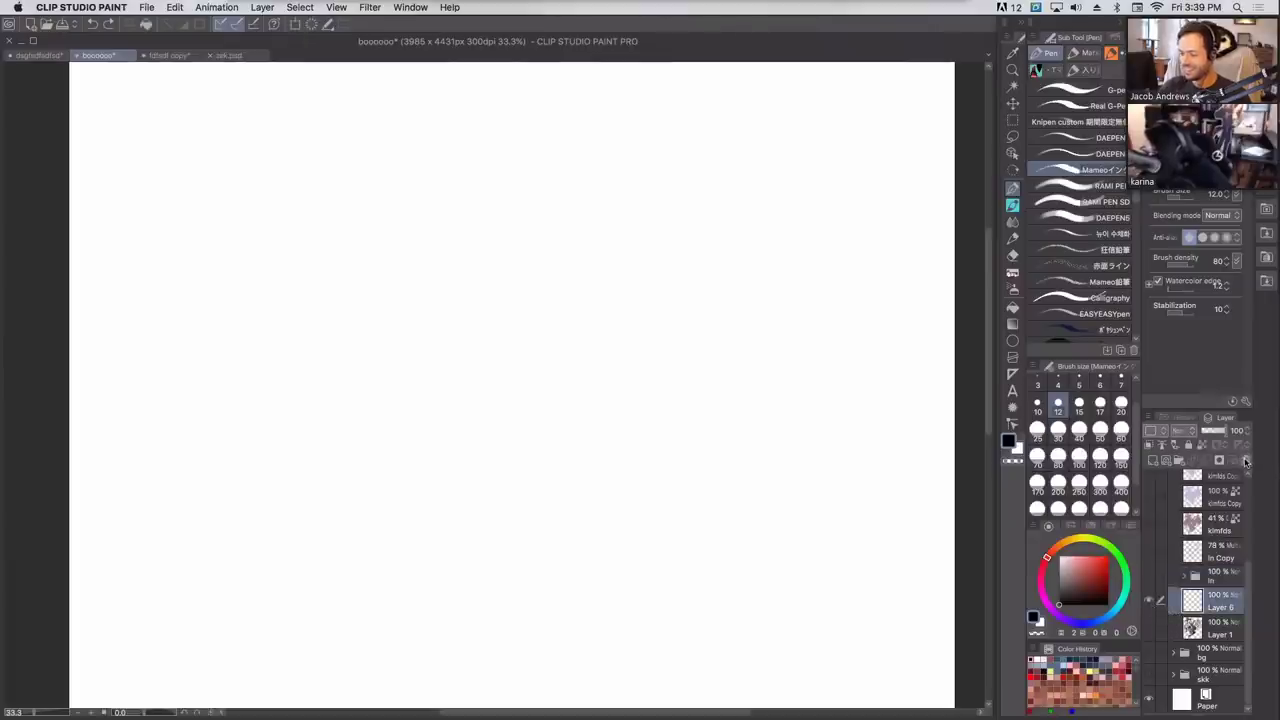
Show Layer 1, the line art folder In and the In Copy layer together with Layer 6.
{"action": "left_click", "coordinate": [1150, 630]}
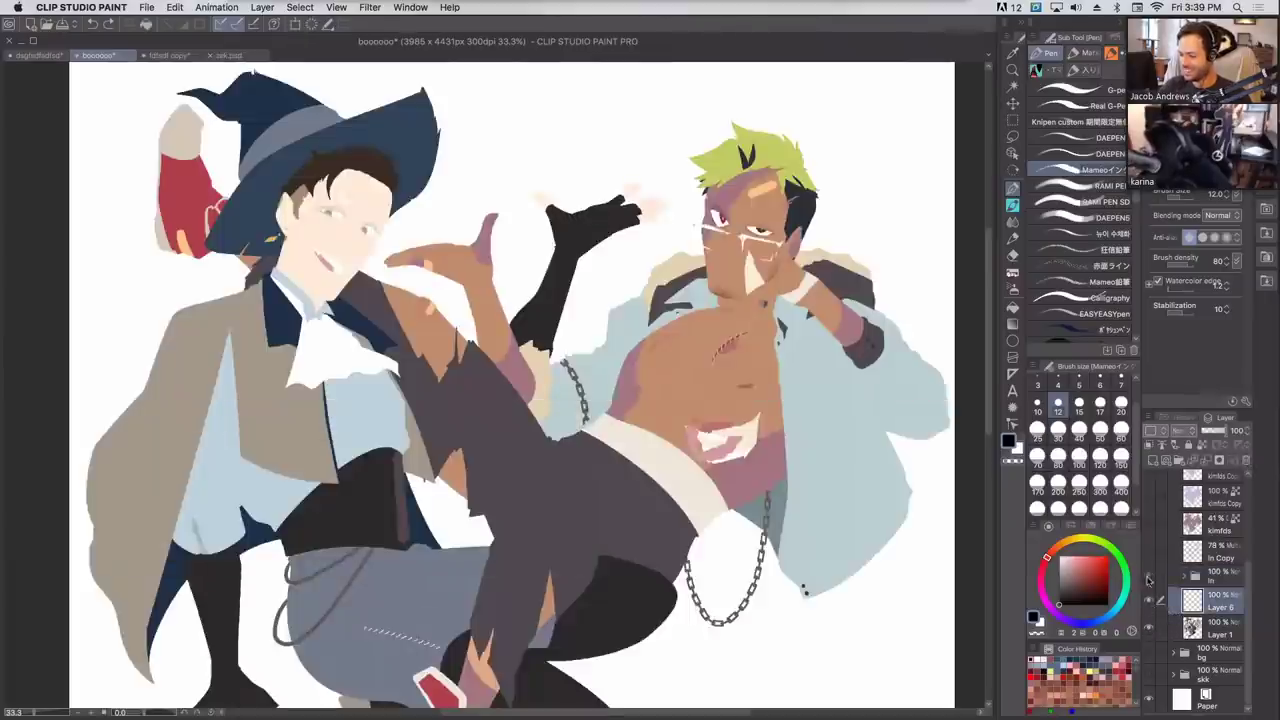
{"action": "left_click", "coordinate": [1195, 577]}
{"action": "left_click", "coordinate": [1150, 550]}
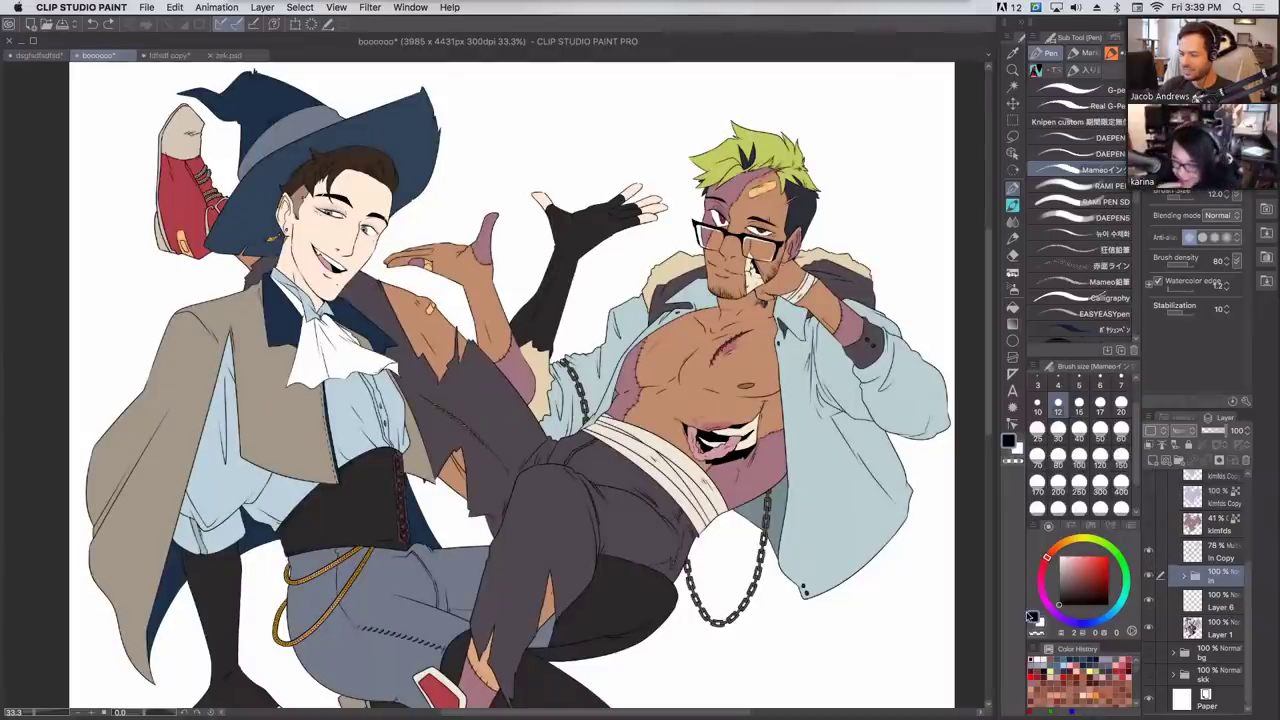
Show the 41% klmfds layer and the 100% klmfds Copy shading layer above the line art.
{"action": "scroll", "coordinate": [1250, 556], "scroll_direction": "up", "scroll_amount": 2}
{"action": "scroll", "coordinate": [1250, 556], "scroll_direction": "up", "scroll_amount": 2}
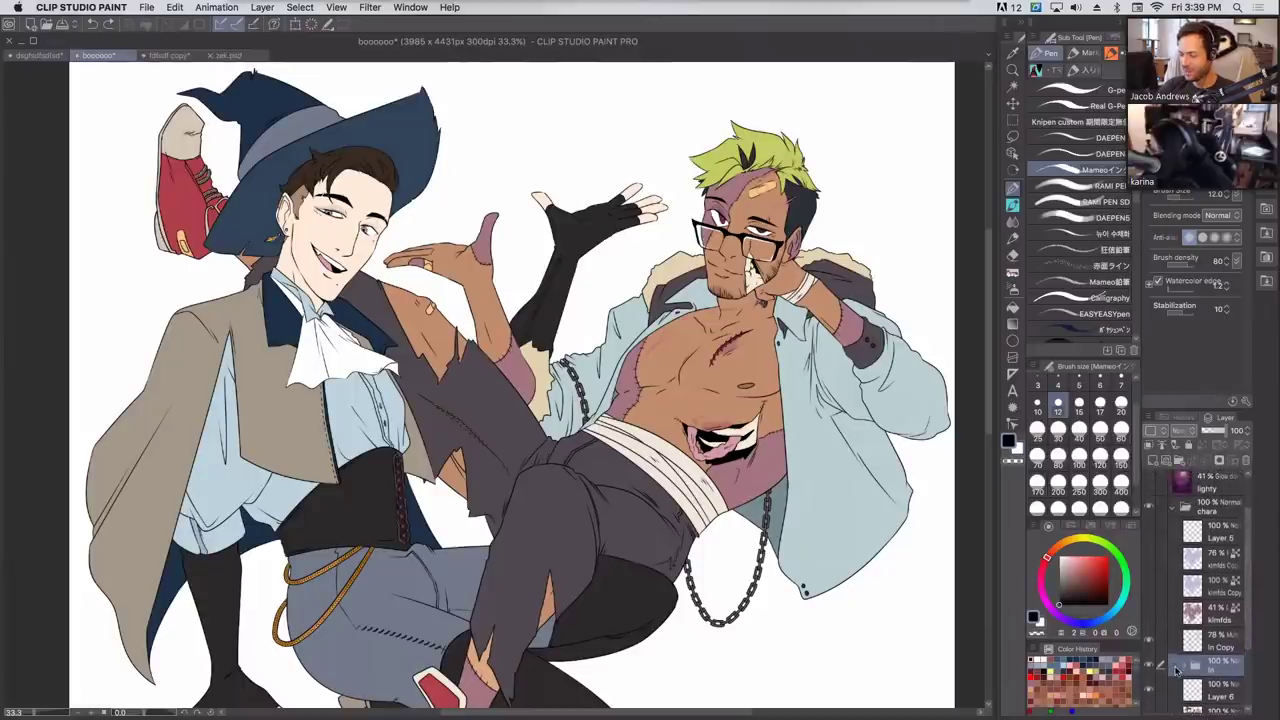
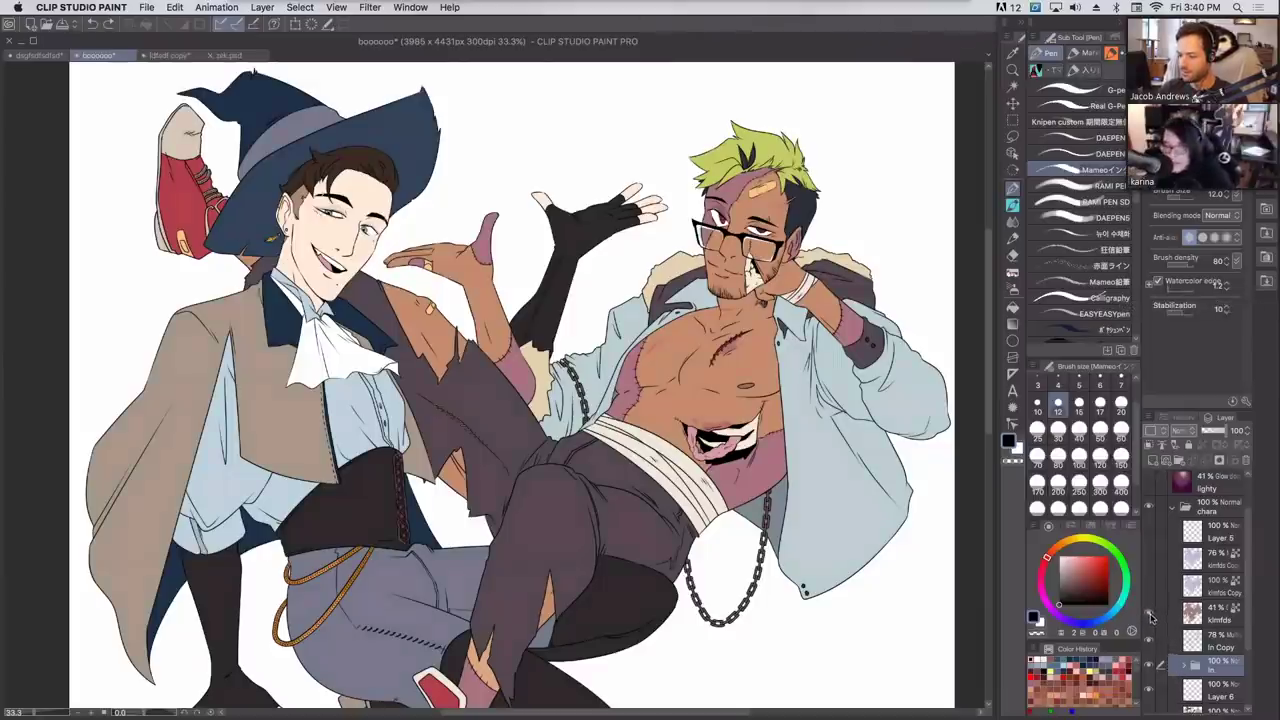
{"action": "left_click", "coordinate": [1200, 620]}
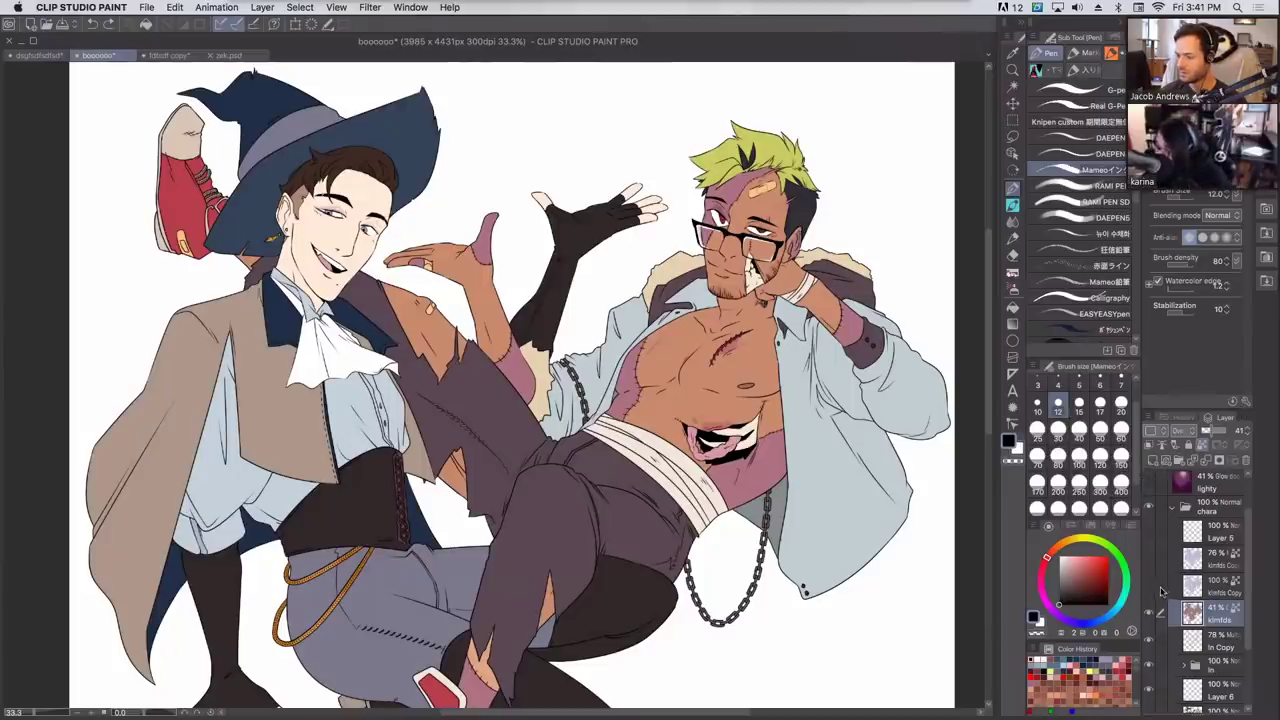
{"action": "left_click", "coordinate": [1218, 592]}
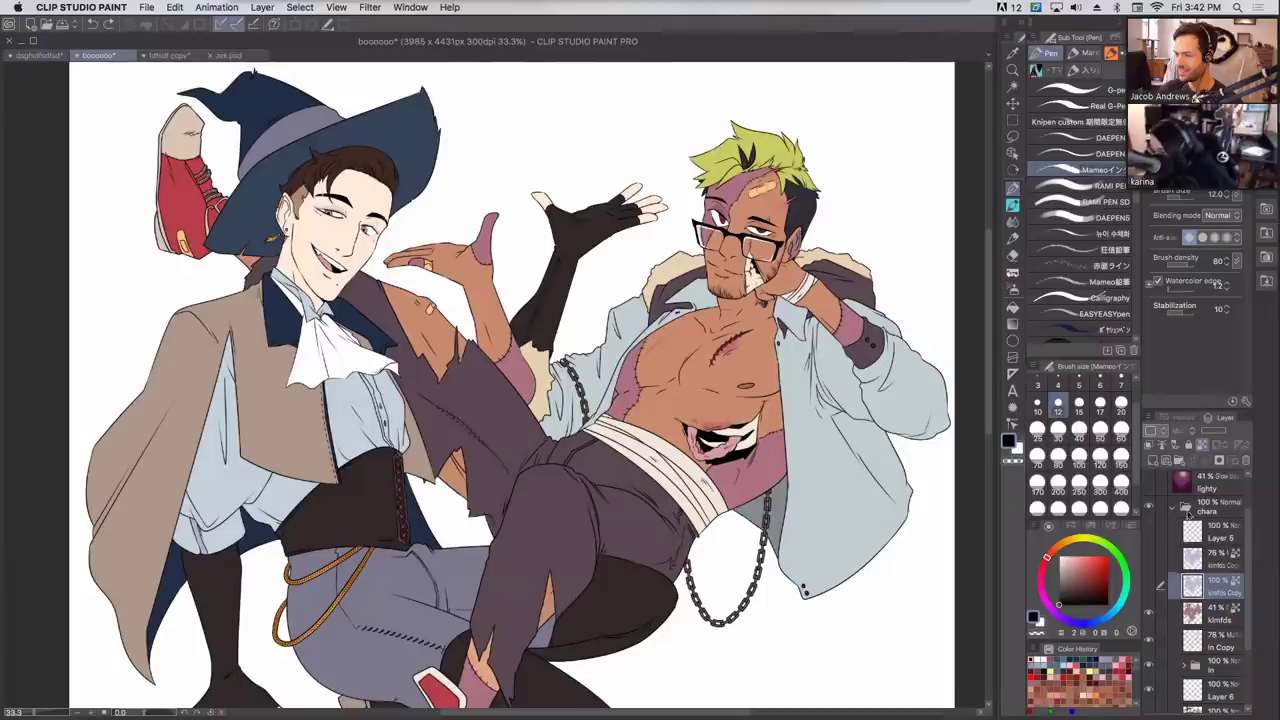
{"action": "left_click", "coordinate": [1150, 588]}
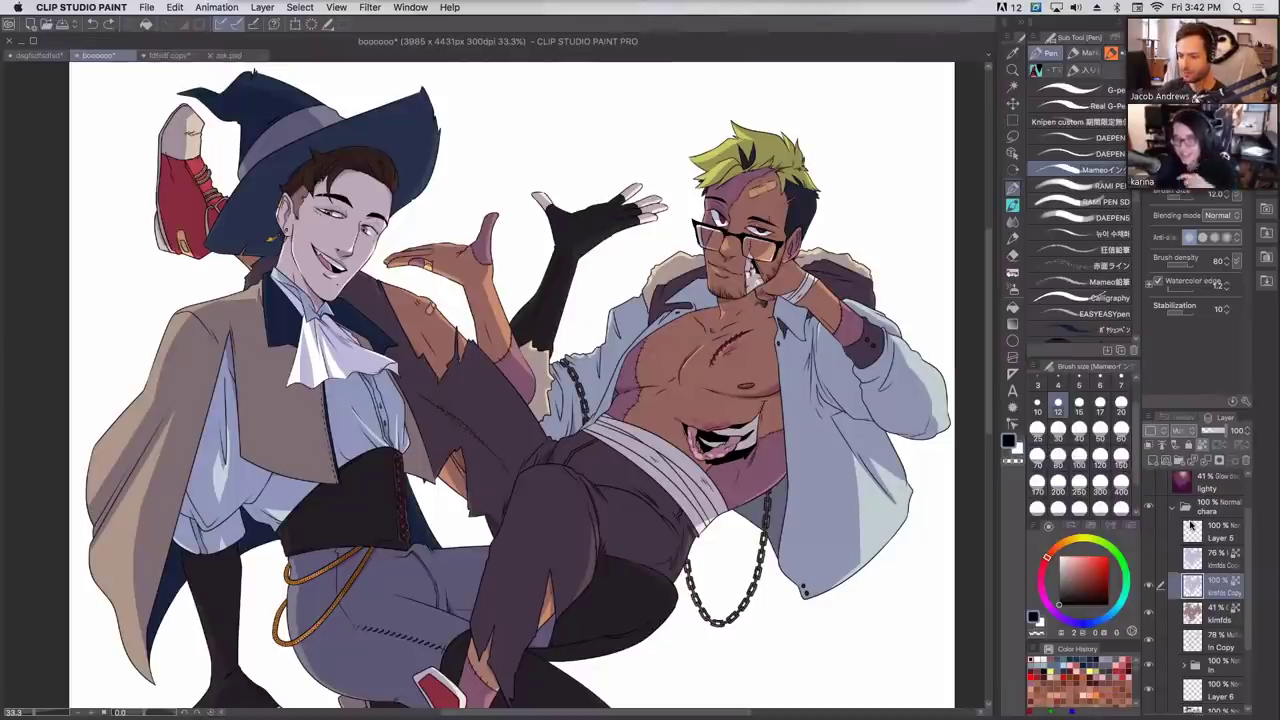
Toggle the 76% klmfds Copy shading layer to compare its effect, and leave it and Layer 5 visible.
{"action": "left_click", "coordinate": [1150, 562]}
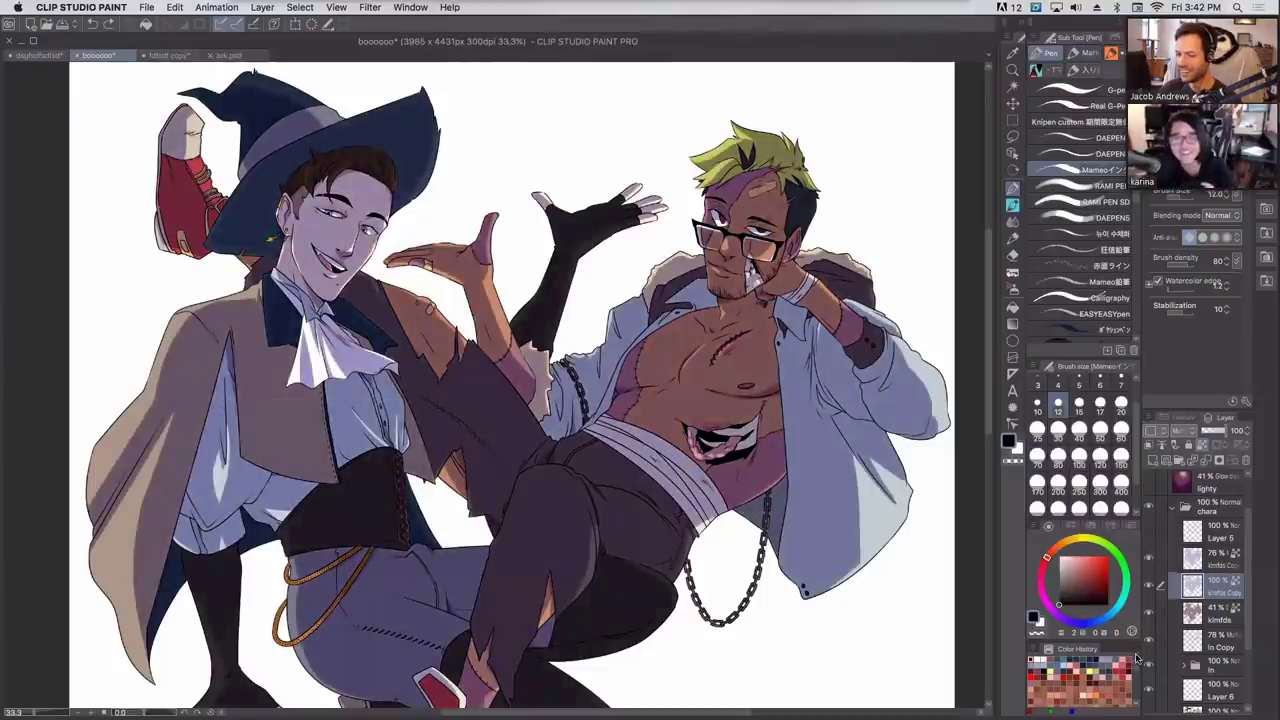
{"action": "left_click", "coordinate": [1150, 562]}
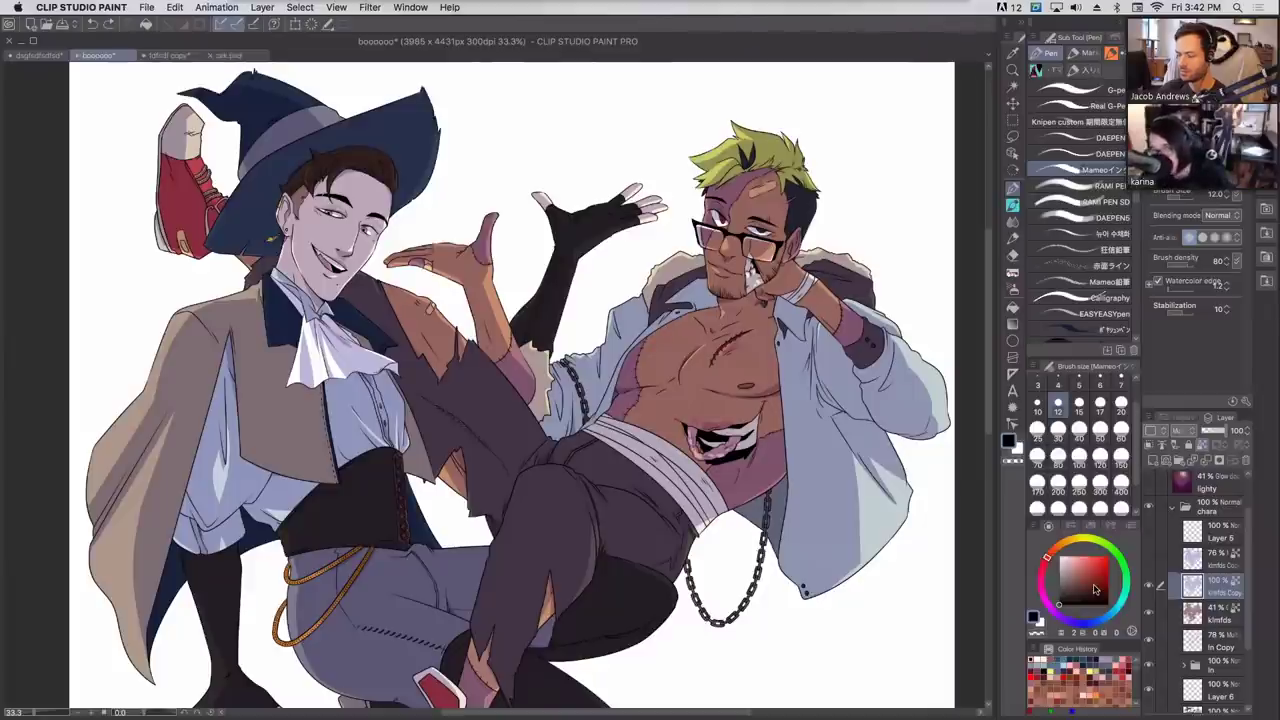
{"action": "mouse_move", "coordinate": [640, 400]}
{"action": "left_mouse_down"}
{"action": "mouse_move", "coordinate": [653, 262]}
{"action": "mouse_move", "coordinate": [669, 301]}
{"action": "mouse_move", "coordinate": [630, 379]}
{"action": "left_mouse_up"}
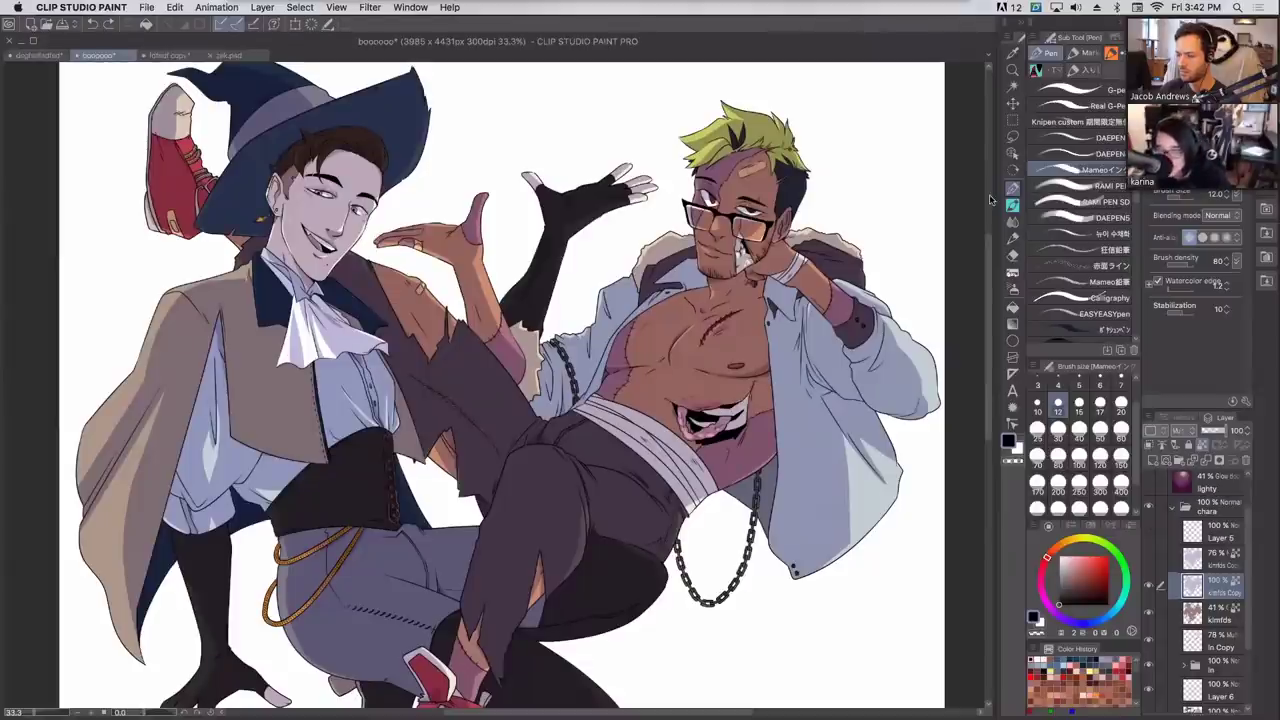
{"action": "left_click", "coordinate": [1149, 560]}
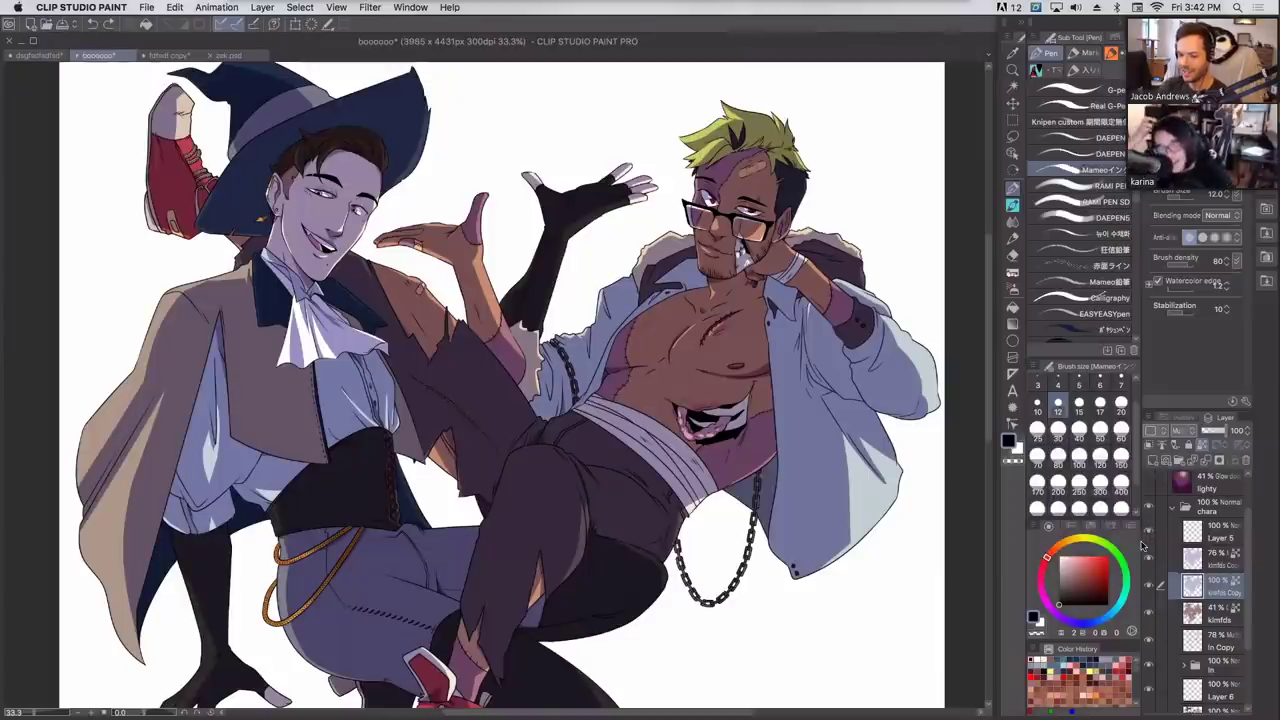
Examine the shading and light edges on both characters' faces, hands and clothing up close.
{"action": "key", "text": "super+plus"}
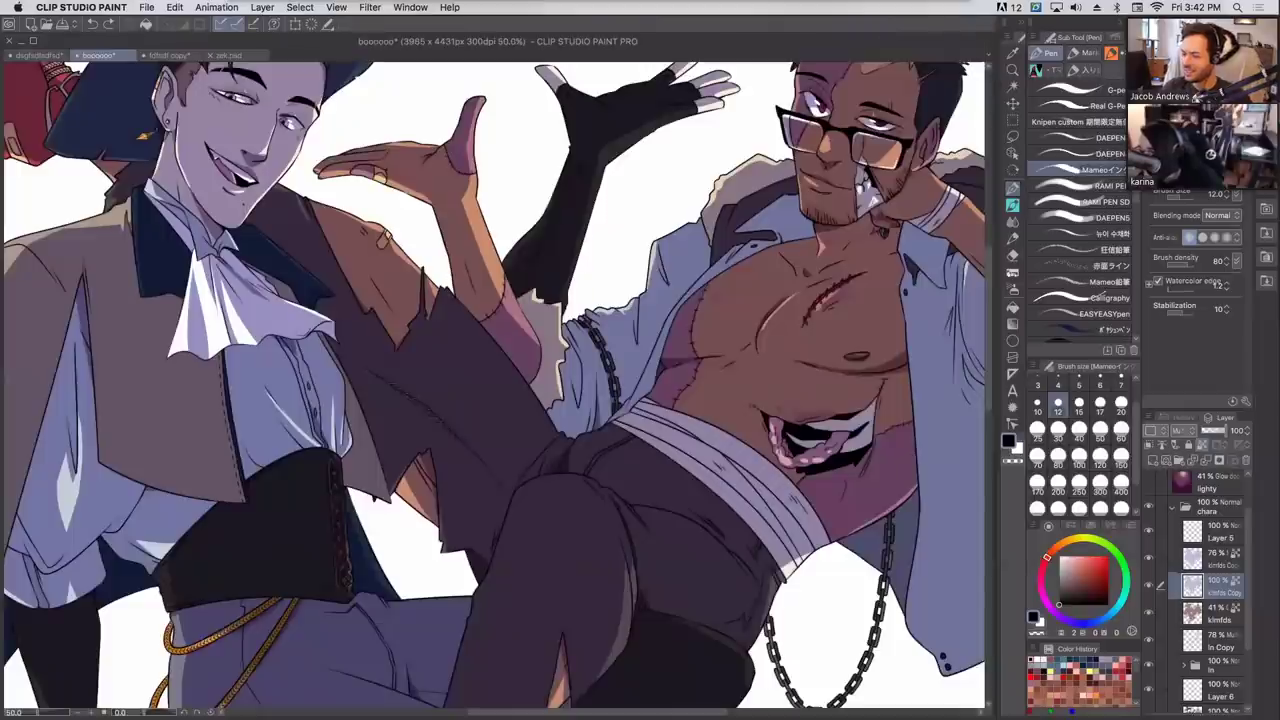
{"action": "key", "text": "super+plus"}
{"action": "key", "text": "super+plus"}
{"action": "left_click_drag", "start_coordinate": [680, 251], "coordinate": [255, 660]}
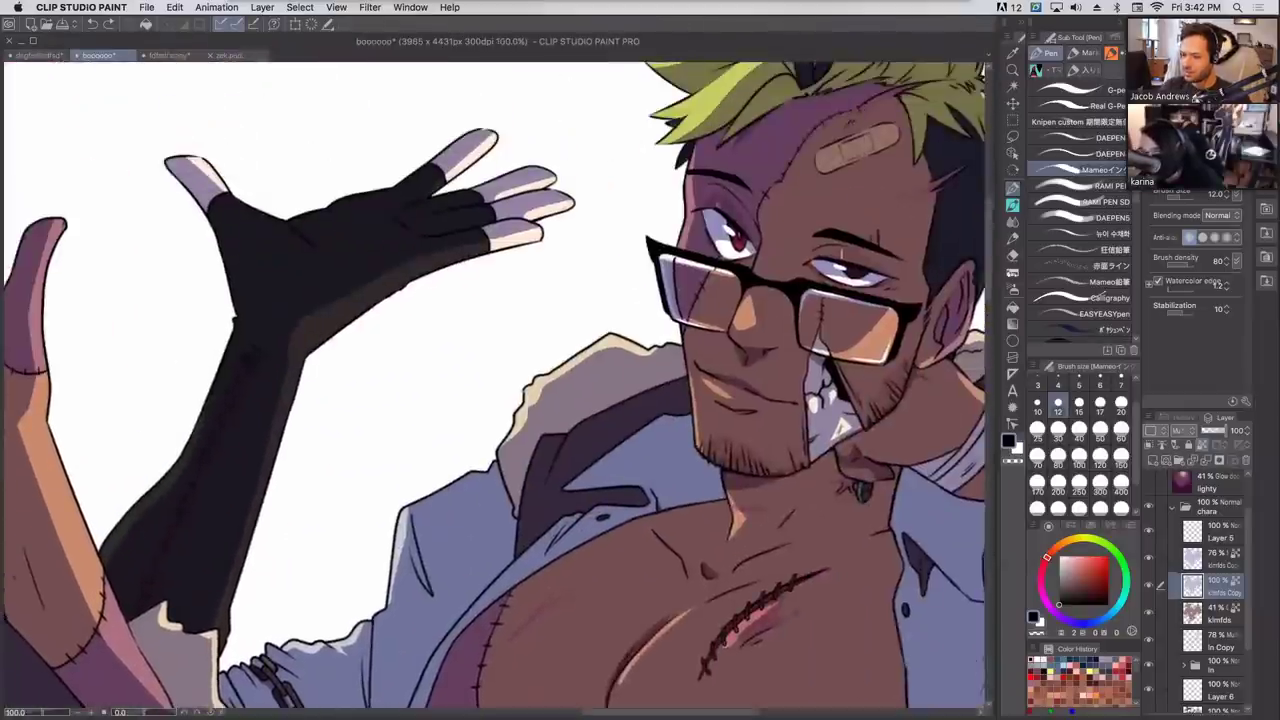
{"action": "scroll", "coordinate": [826, 175], "scroll_direction": "up", "scroll_amount": 3}
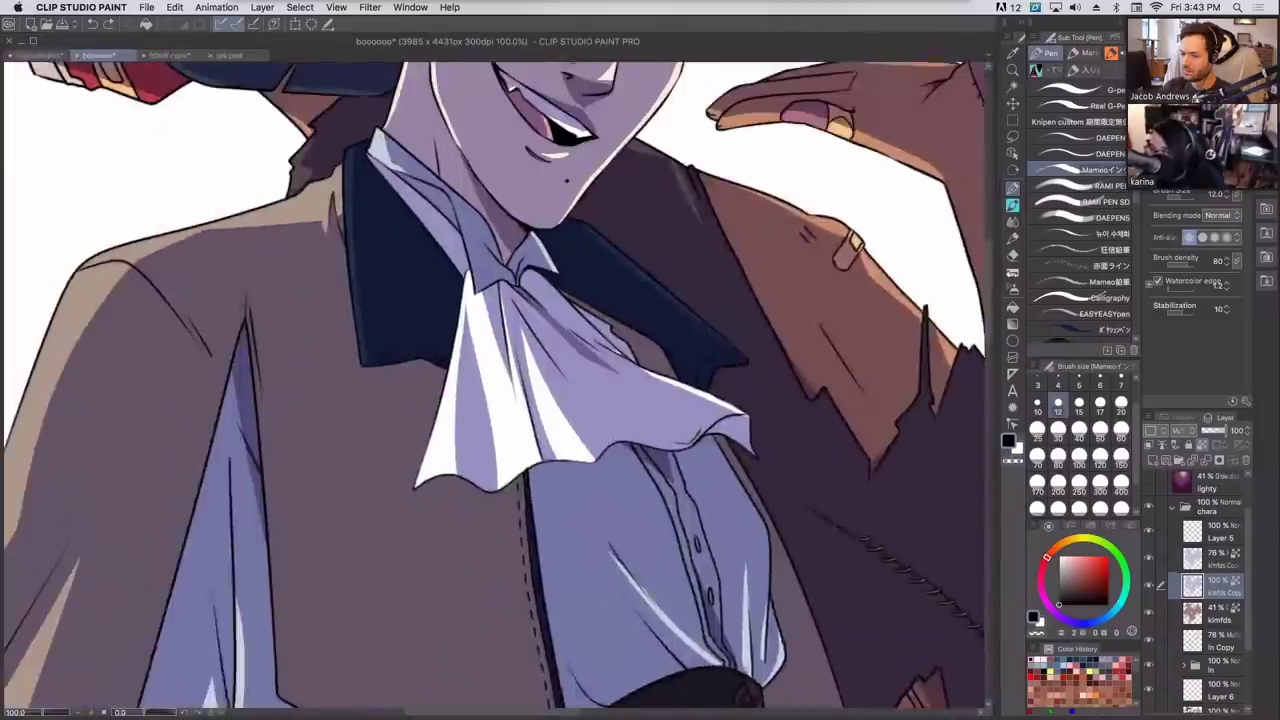
{"action": "left_click_drag", "start_coordinate": [567, 180], "coordinate": [508, 503]}
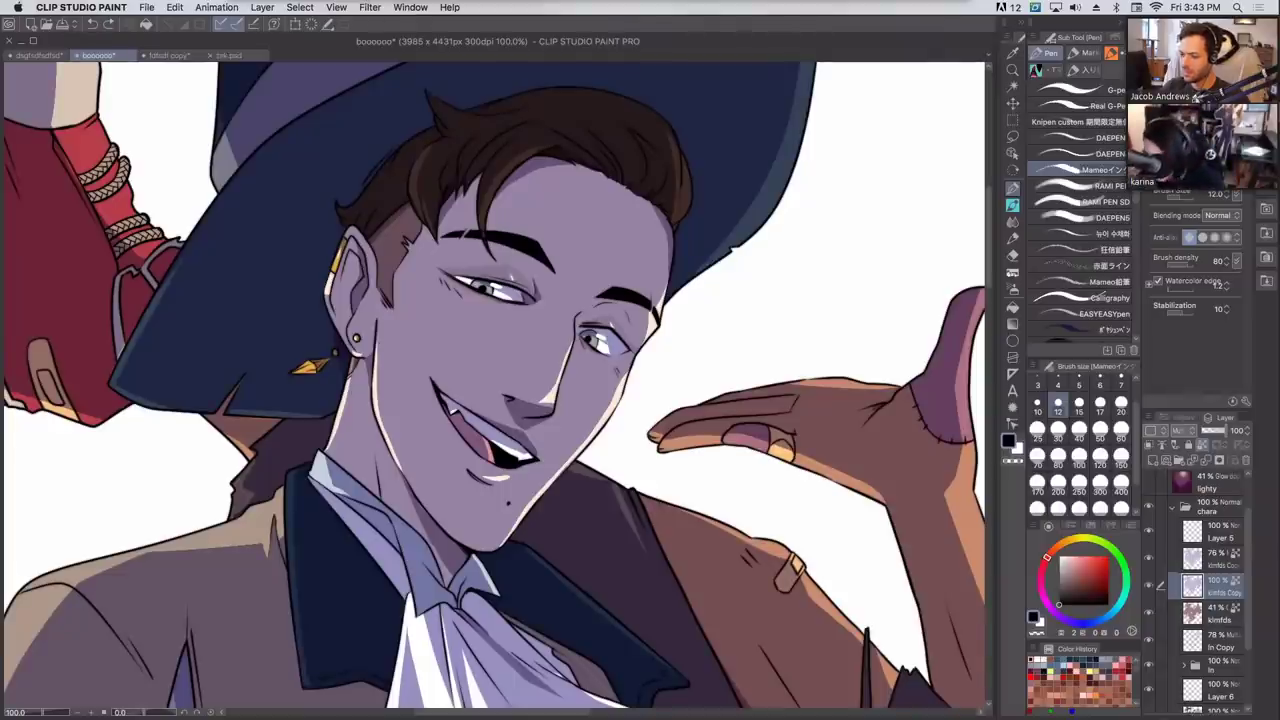
{"action": "key", "text": "super+minus"}
{"action": "key", "text": "super+minus"}
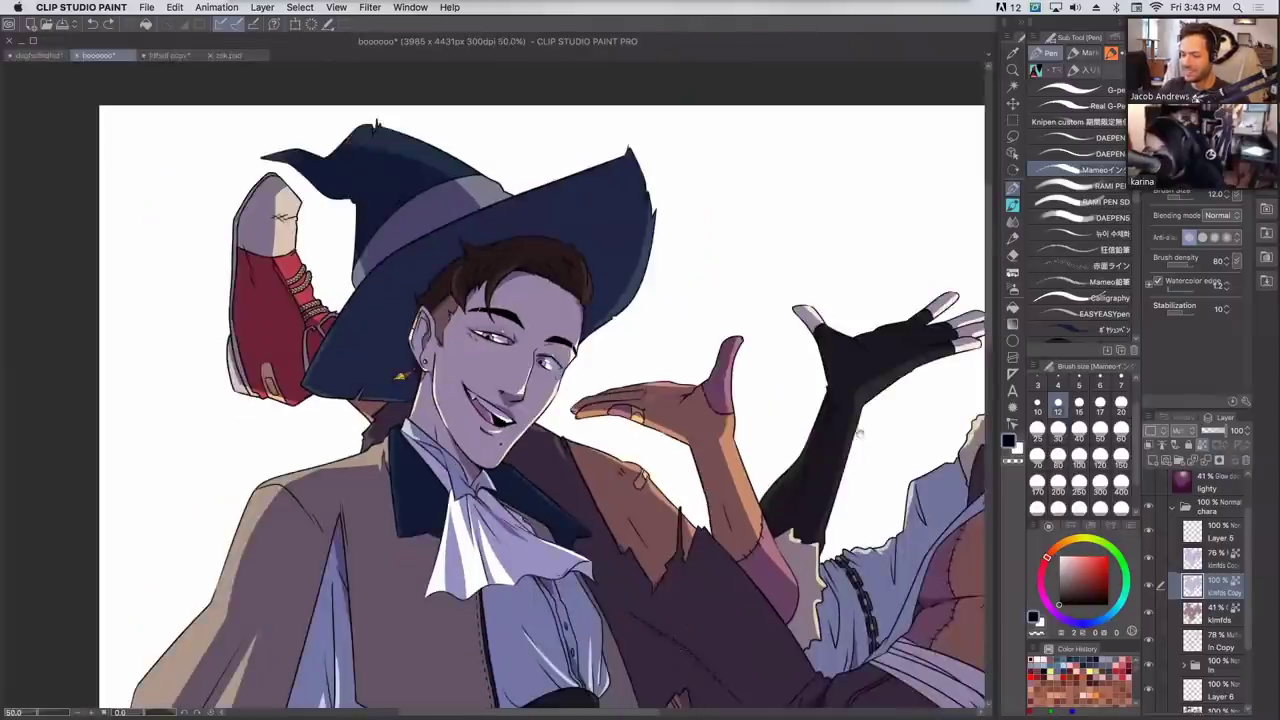
{"action": "left_click_drag", "start_coordinate": [859, 410], "coordinate": [761, 288]}
{"action": "left_click_drag", "start_coordinate": [858, 422], "coordinate": [769, 460]}
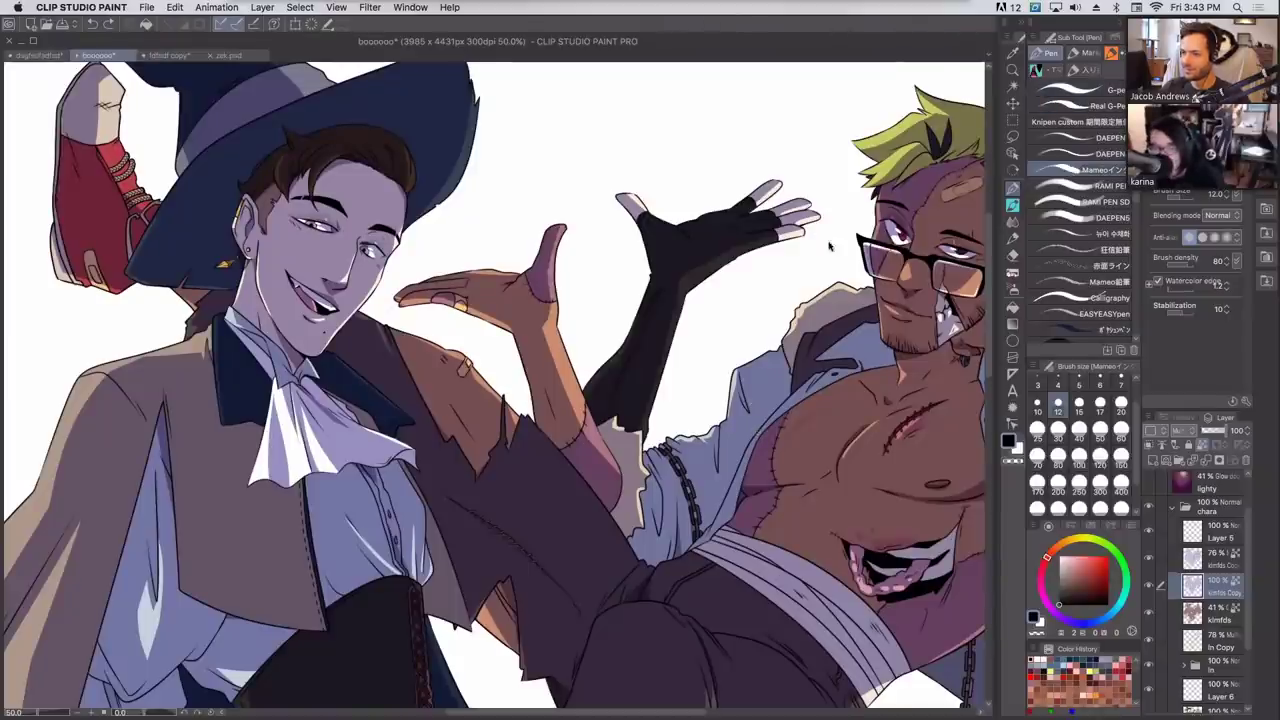
{"action": "left_click_drag", "start_coordinate": [818, 236], "coordinate": [800, 268]}
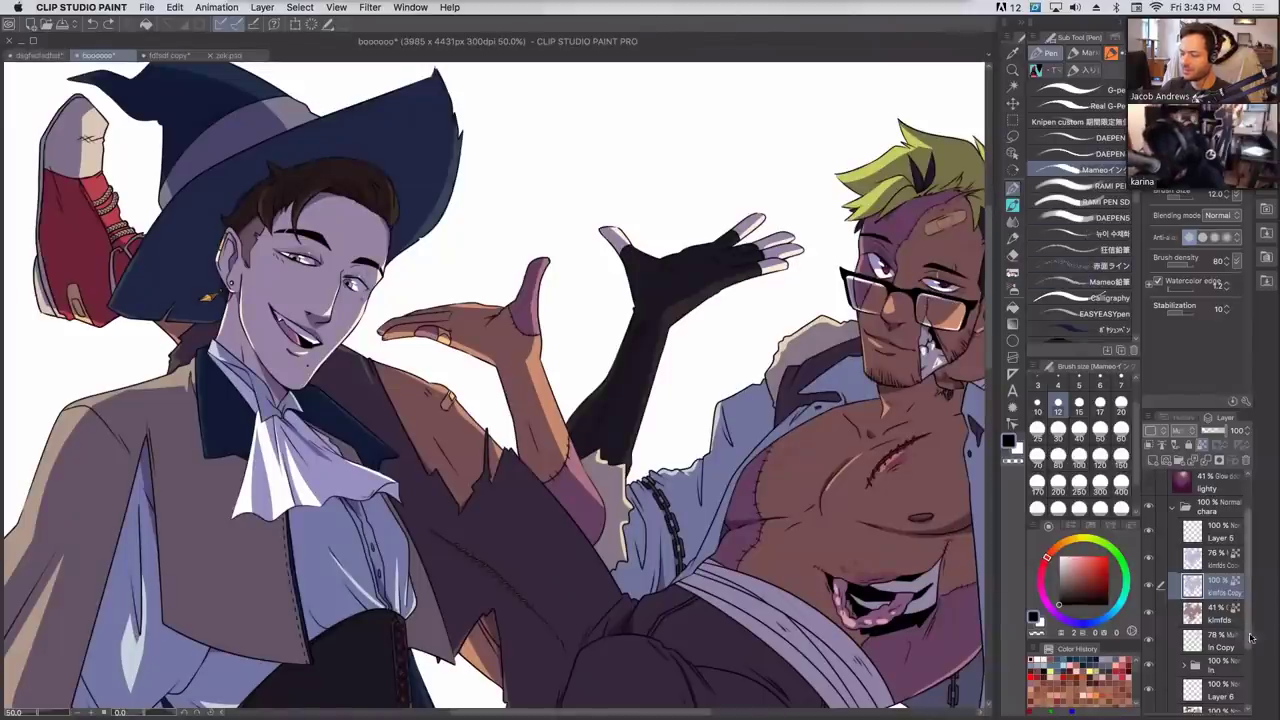
Expand the bg folder, look through its background layers, and bring both full figures into view.
{"action": "scroll", "coordinate": [1250, 637], "scroll_direction": "down", "scroll_amount": 5}
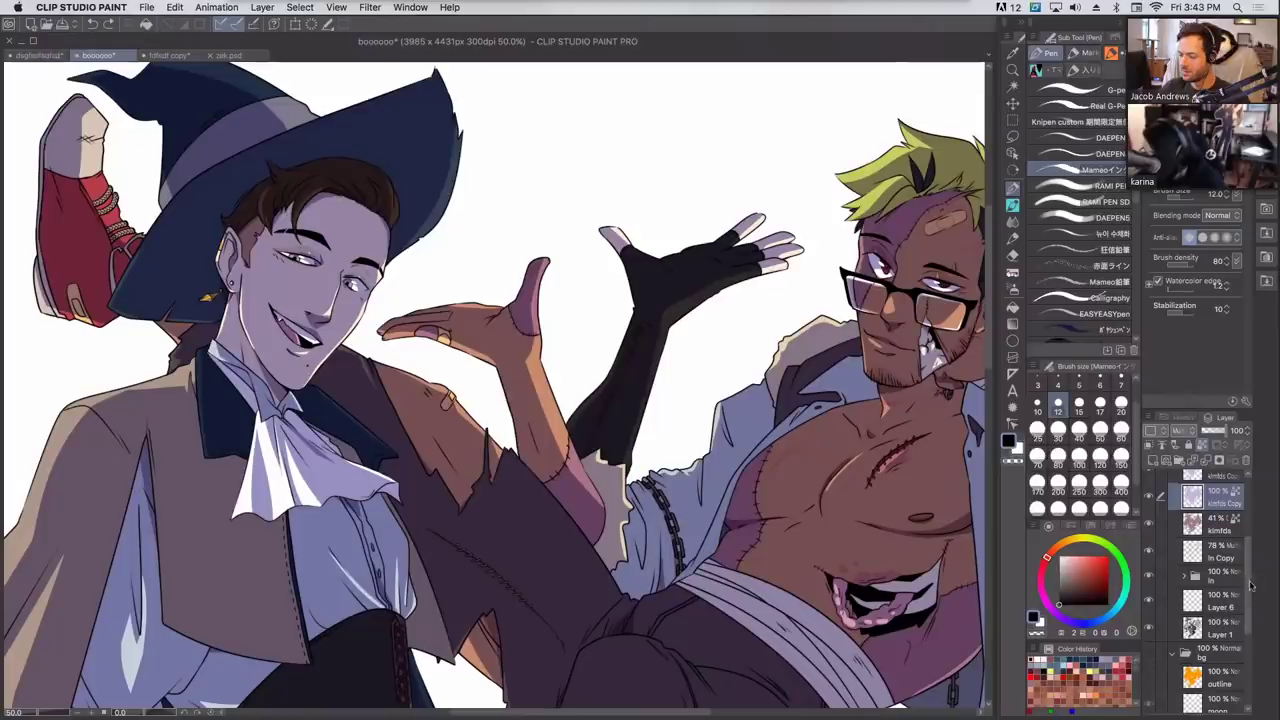
{"action": "scroll", "coordinate": [1248, 600], "scroll_direction": "down", "scroll_amount": 5}
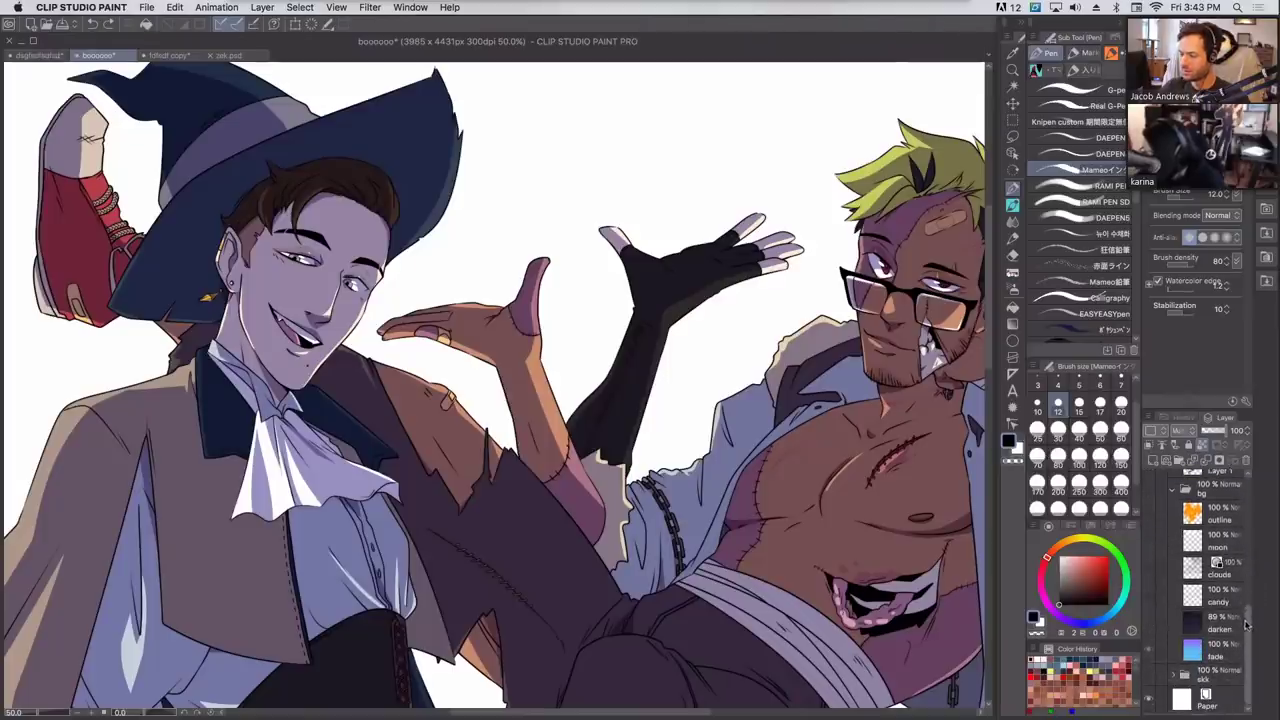
{"action": "scroll", "coordinate": [1246, 624], "scroll_direction": "up", "scroll_amount": 3}
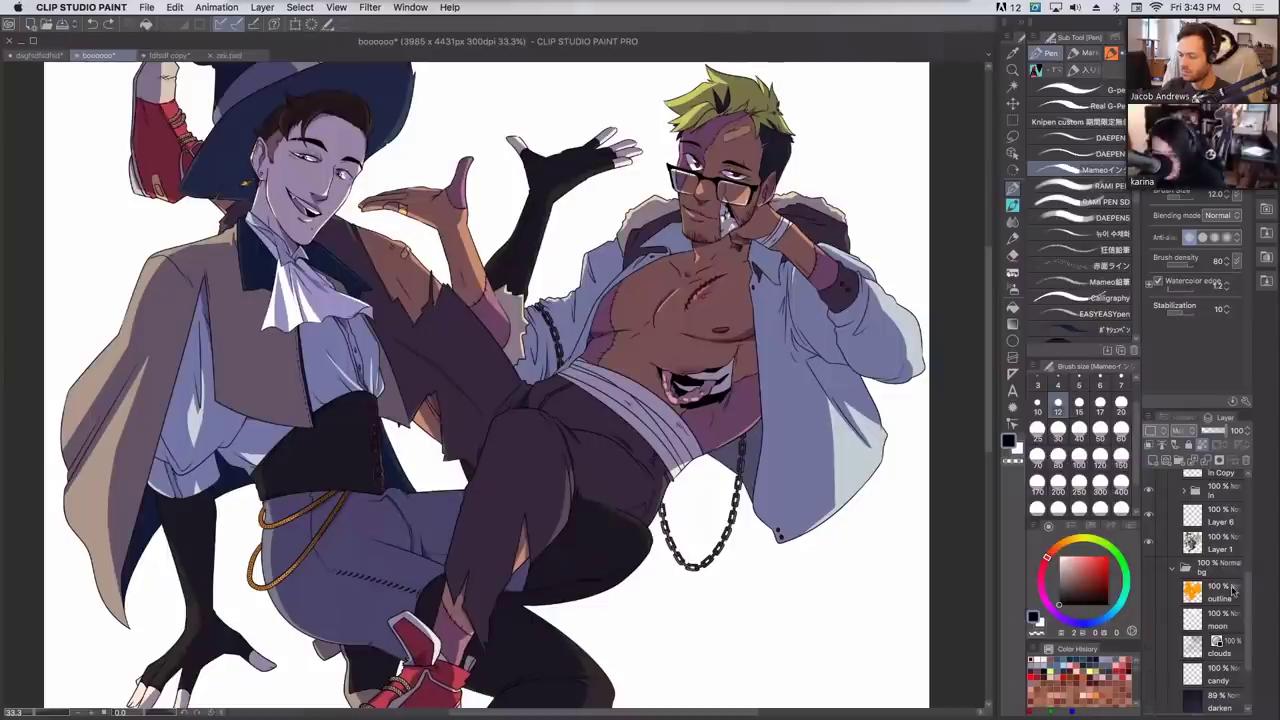
{"action": "scroll", "coordinate": [1234, 590], "scroll_direction": "down", "scroll_amount": 3}
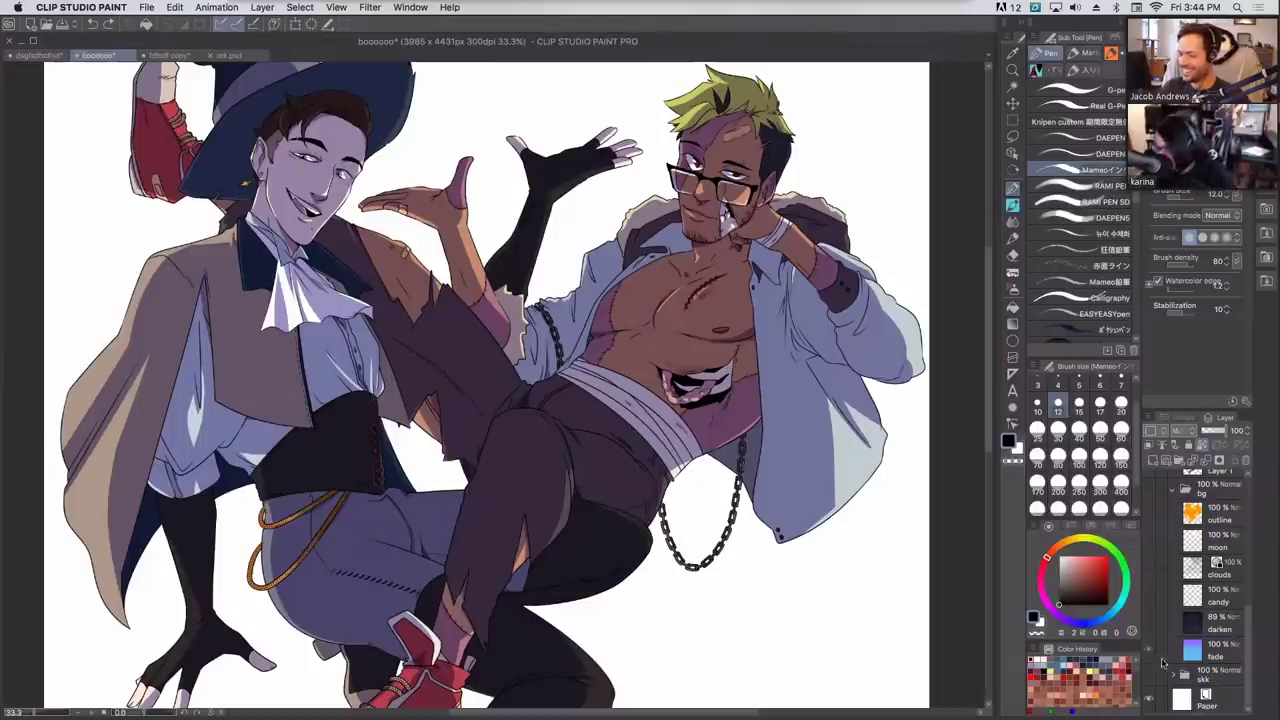
{"action": "key", "text": "super+minus"}
{"action": "left_click_drag", "start_coordinate": [764, 382], "coordinate": [788, 340]}
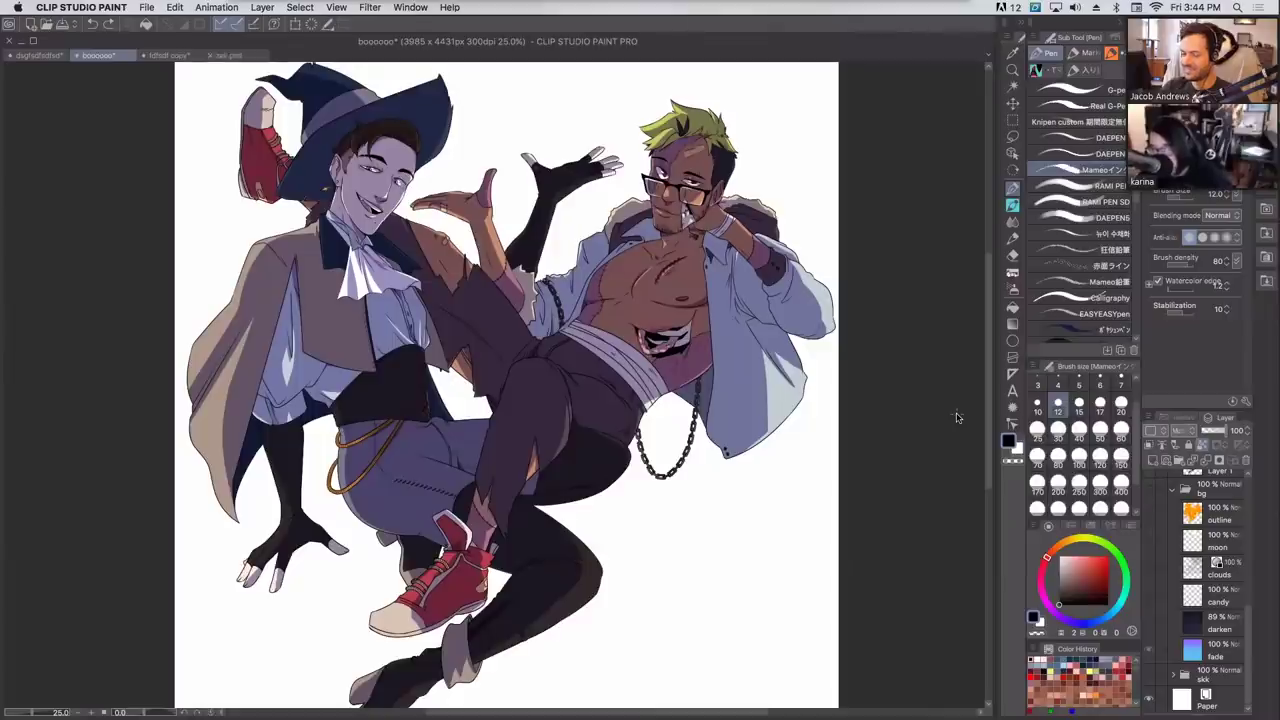
Check the illustration's values in greyscale with the topmost correction layer, and hide that layer again.
{"action": "left_click_drag", "start_coordinate": [1246, 640], "coordinate": [1254, 480]}
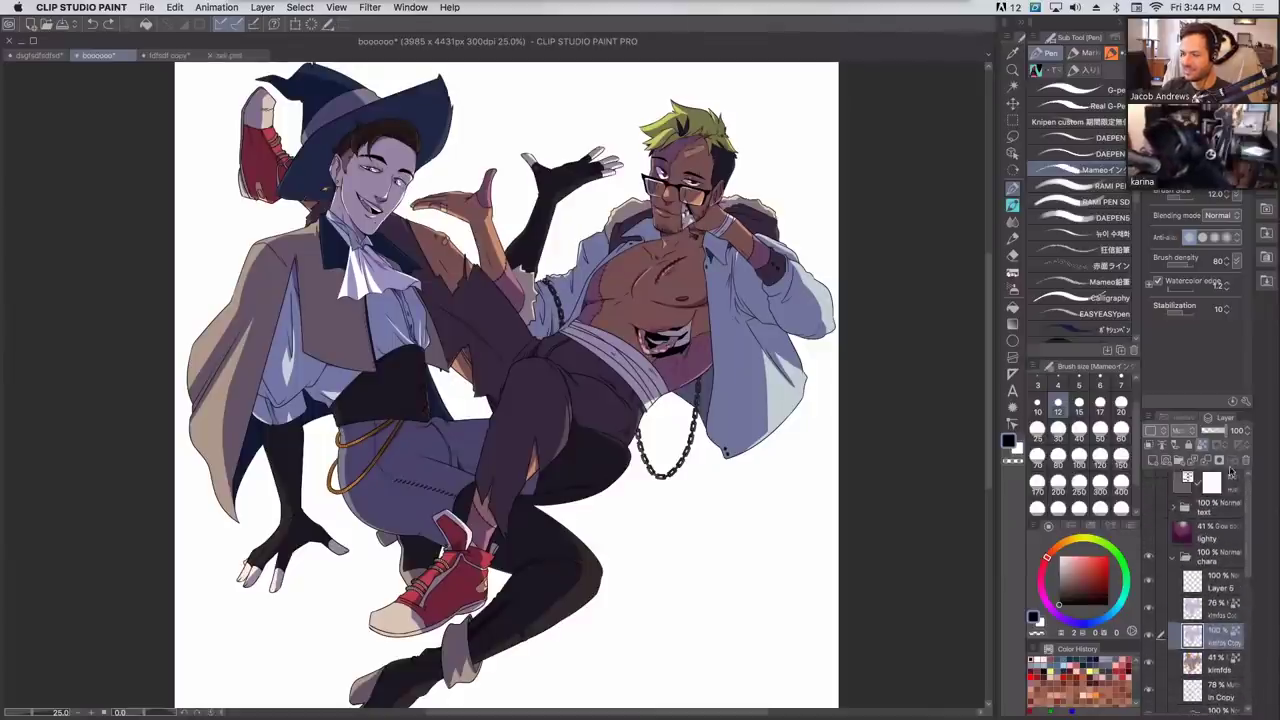
{"action": "left_click", "coordinate": [1150, 484]}
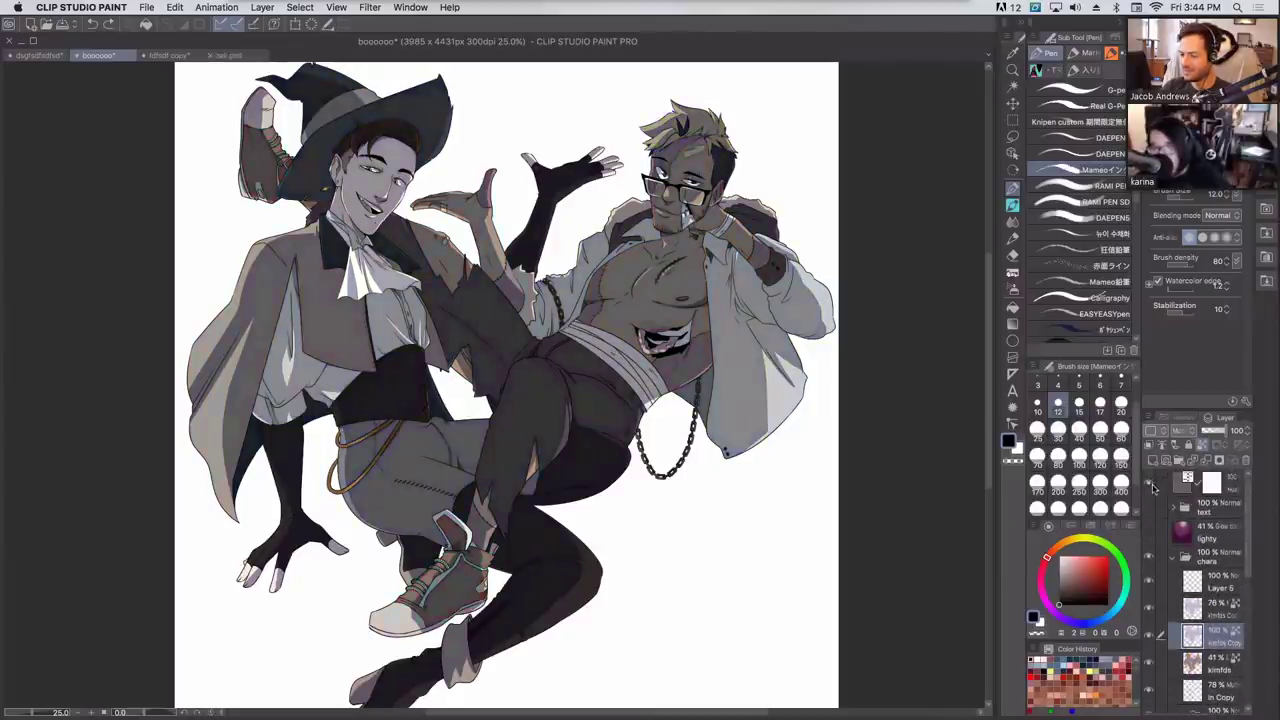
{"action": "left_click", "coordinate": [1150, 494]}
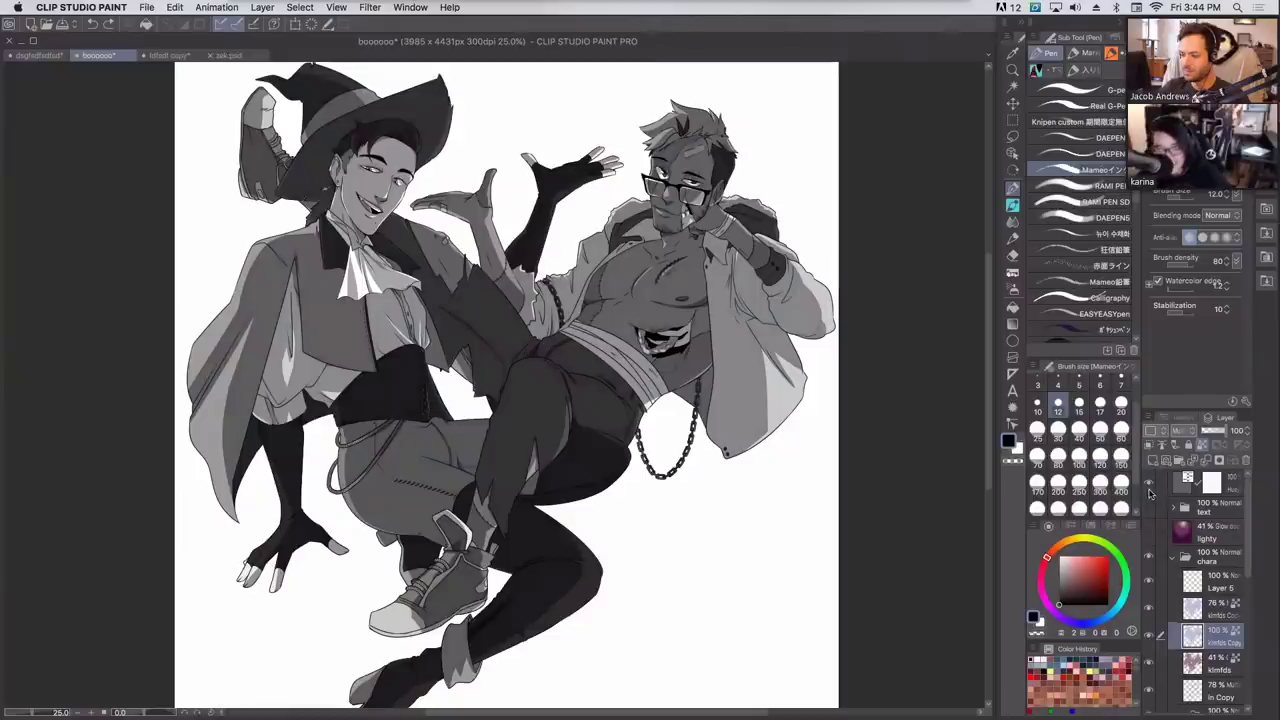
{"action": "left_click", "coordinate": [1152, 486]}
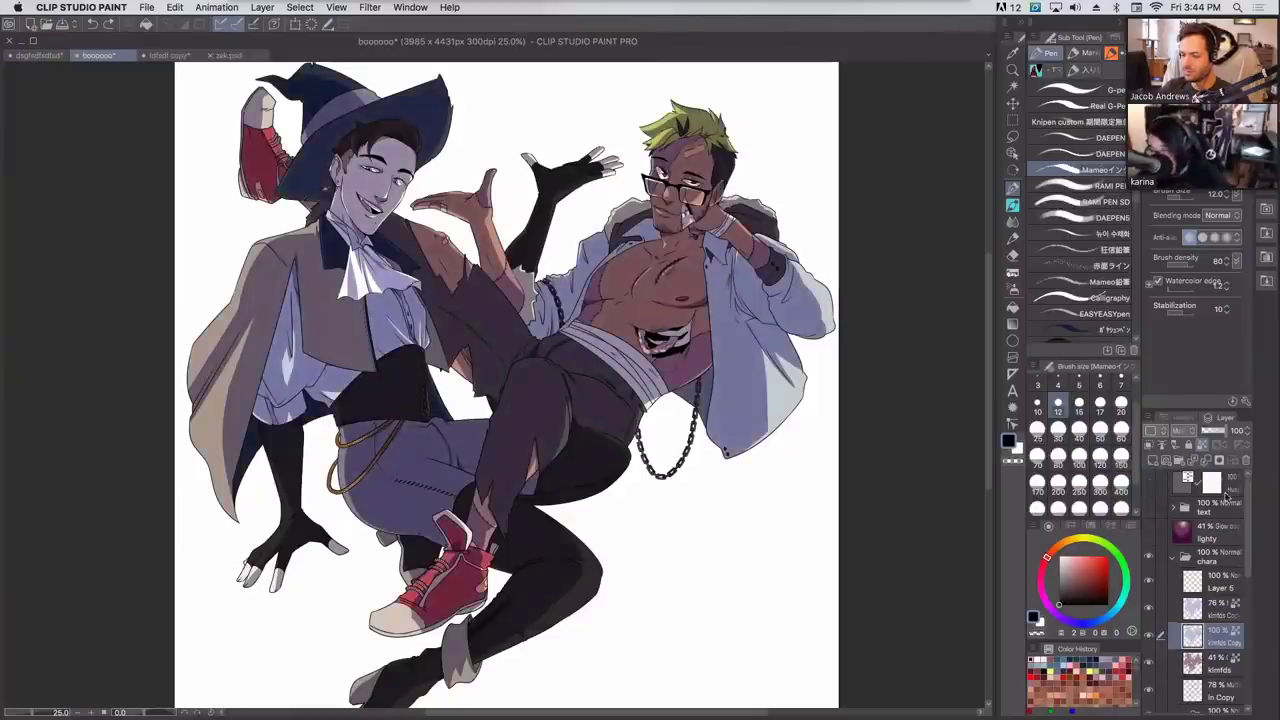
Show the bg folder with its fade gradient, show the darken layer over it, and select the darken layer.
{"action": "scroll", "coordinate": [1205, 560], "scroll_direction": "down", "scroll_amount": 10}
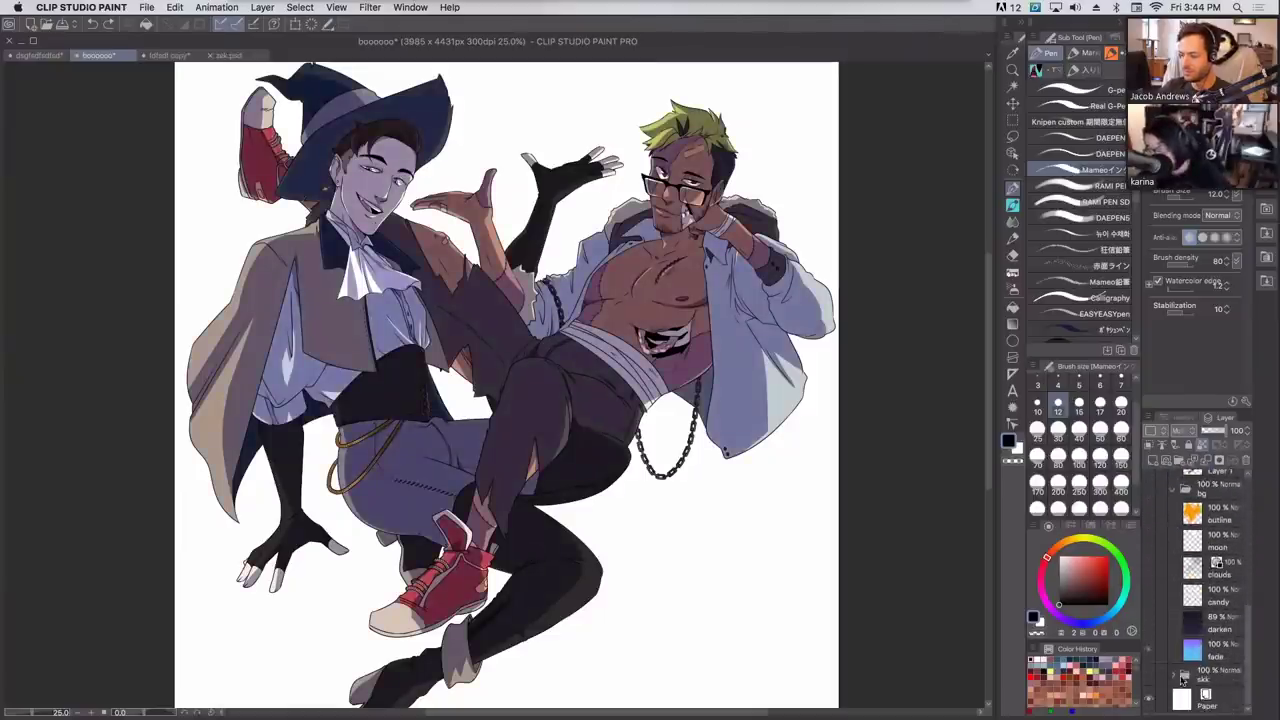
{"action": "left_click", "coordinate": [1150, 490]}
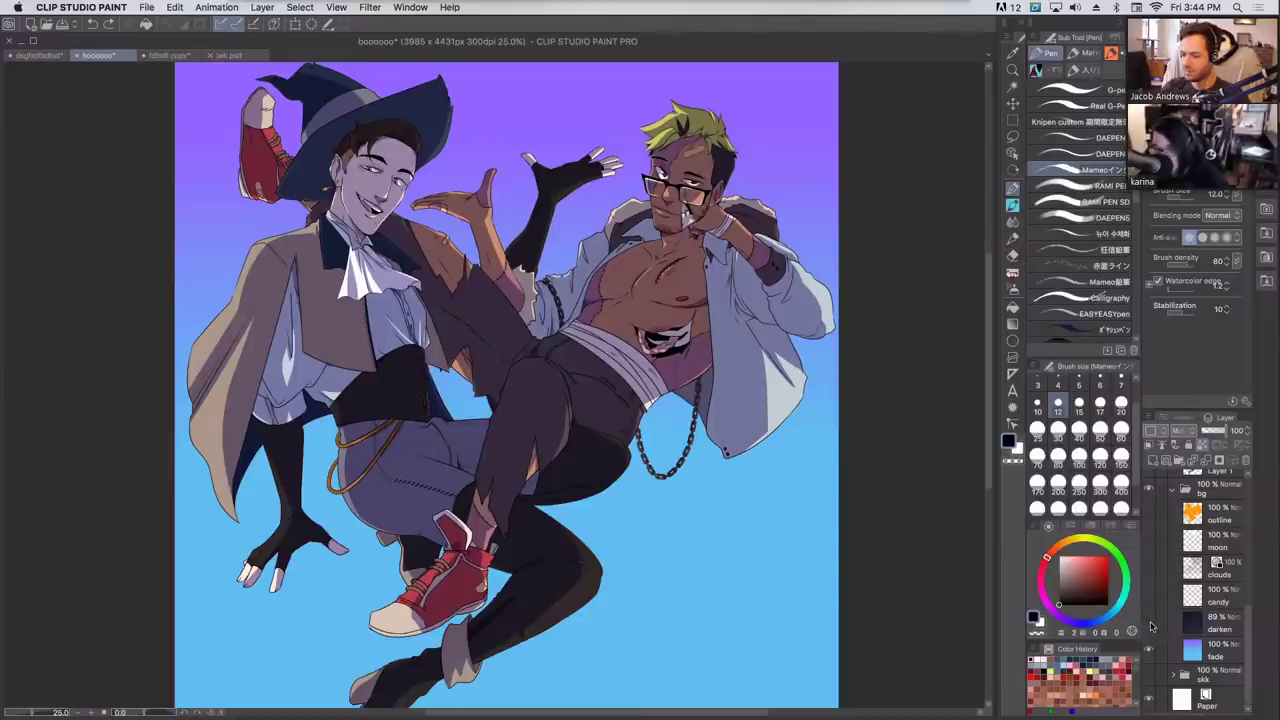
{"action": "left_click", "coordinate": [1149, 623]}
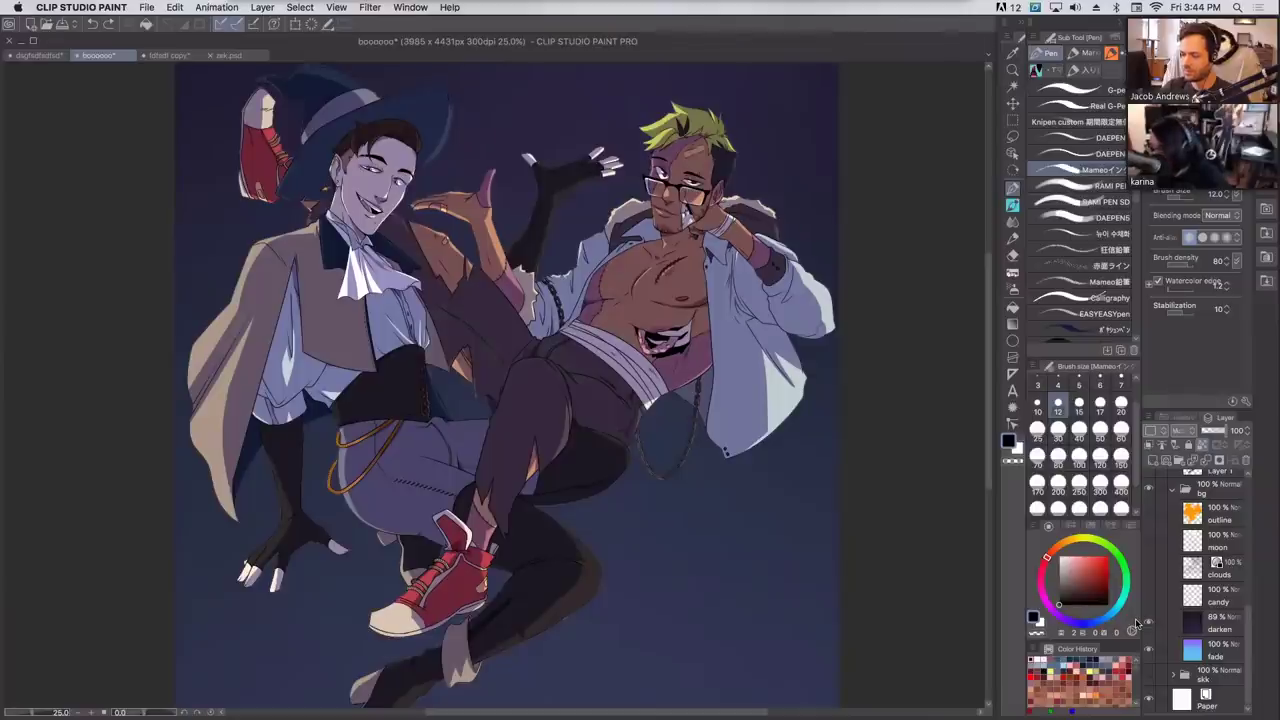
{"action": "left_click", "coordinate": [1210, 626]}
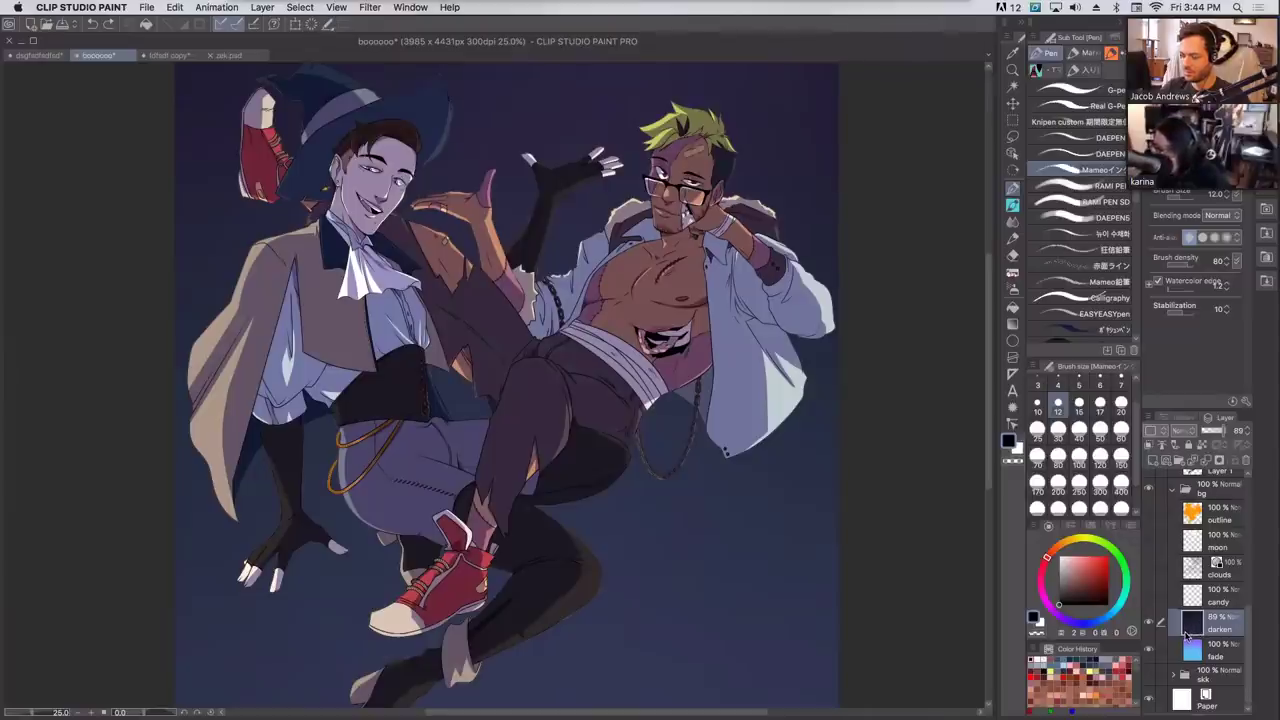
{"action": "scroll", "coordinate": [1187, 620], "scroll_direction": "up", "scroll_amount": 5}
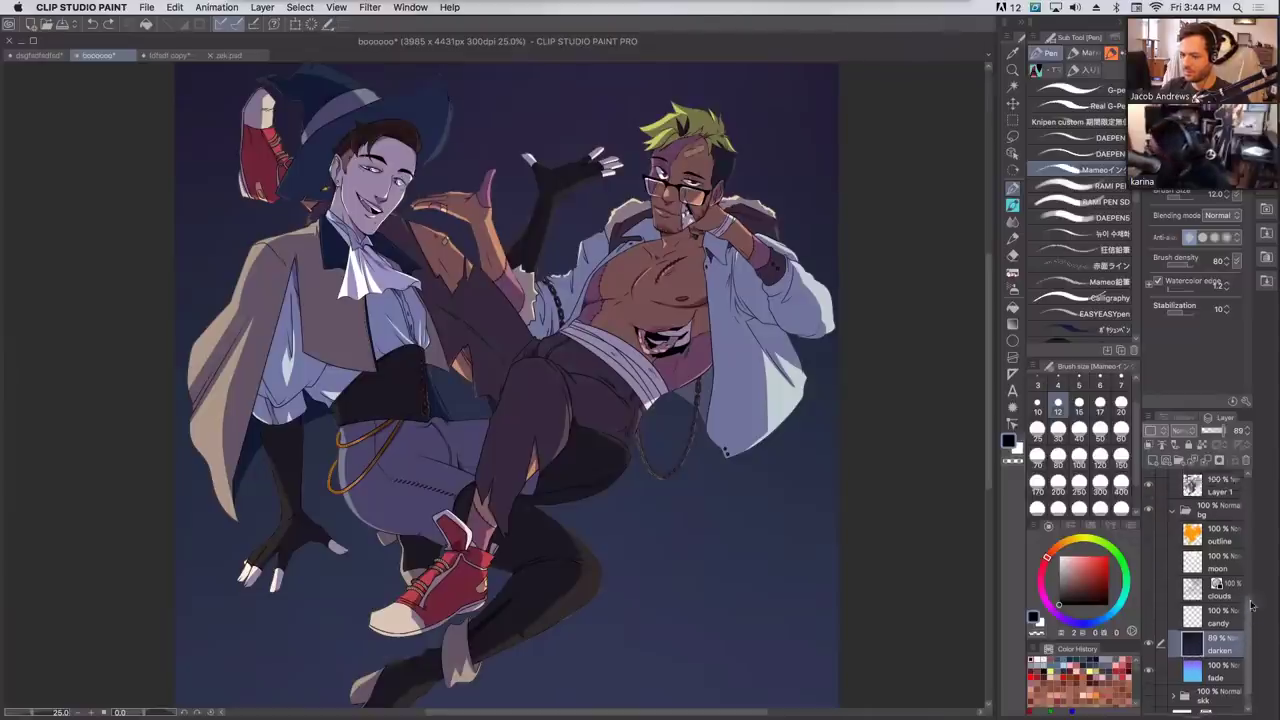
Compare the darkened background with the figures in greyscale through the topmost correction layer, and return to colour.
{"action": "left_click", "coordinate": [1149, 484]}
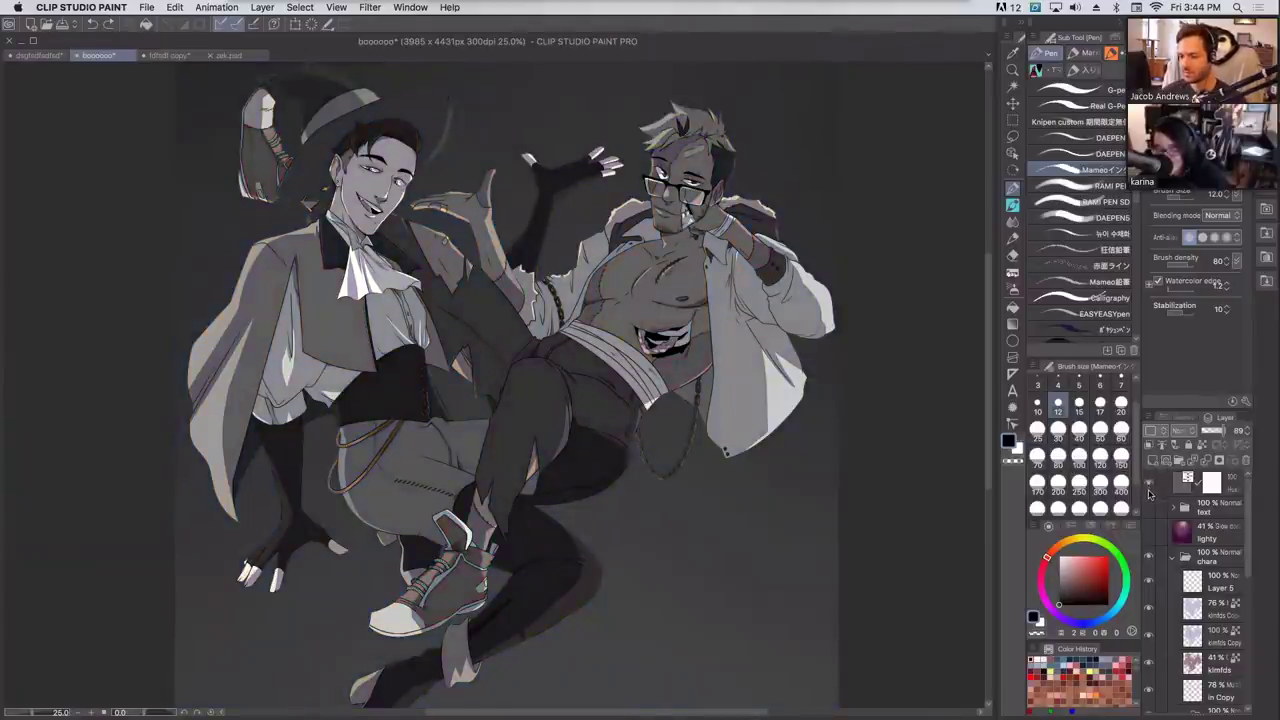
{"action": "left_click", "coordinate": [1149, 484]}
Show the candy, clouds and moon layers in the bg folder, selecting the clouds layer along the way.
{"action": "scroll", "coordinate": [1249, 510], "scroll_direction": "down", "scroll_amount": 5}
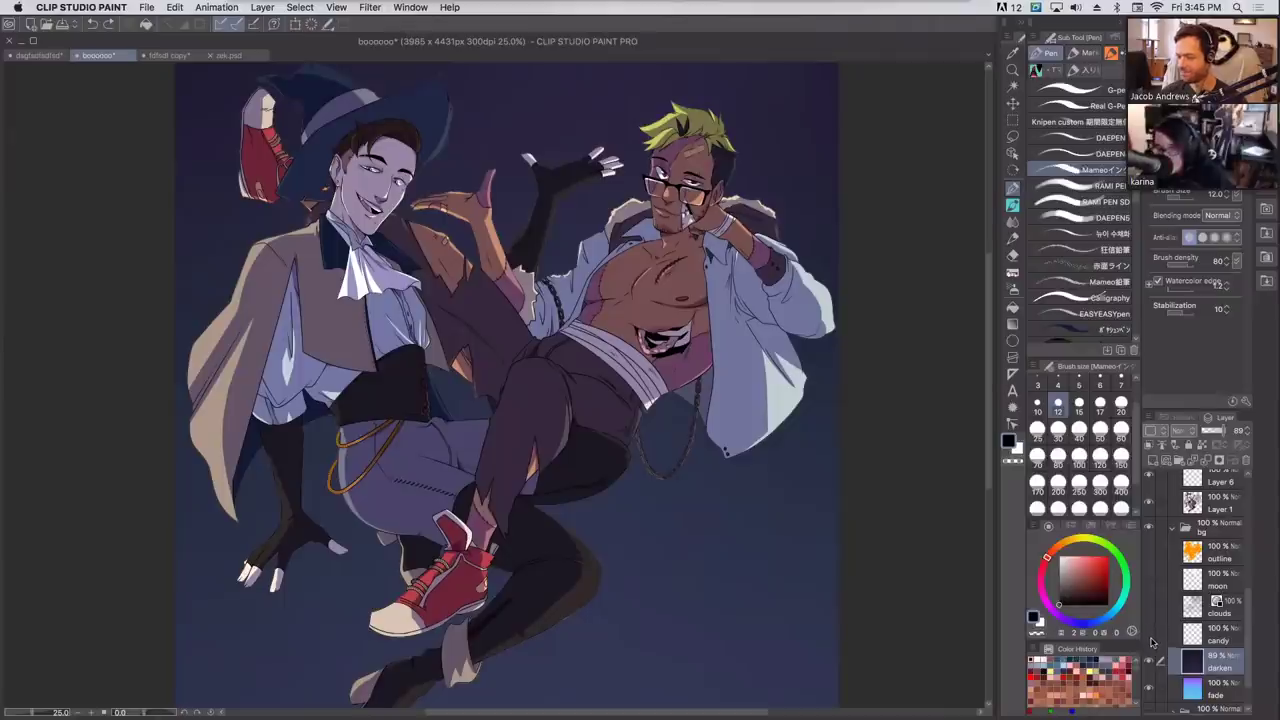
{"action": "left_click", "coordinate": [1150, 640]}
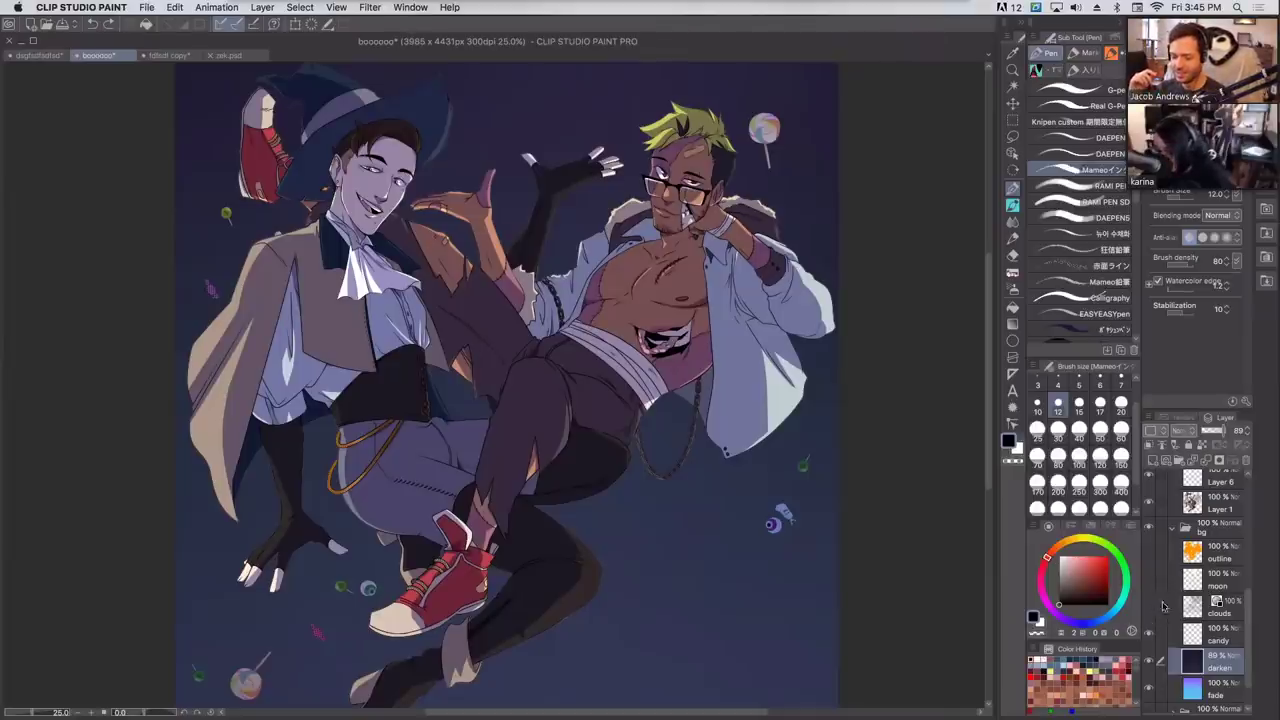
{"action": "left_click", "coordinate": [1149, 610]}
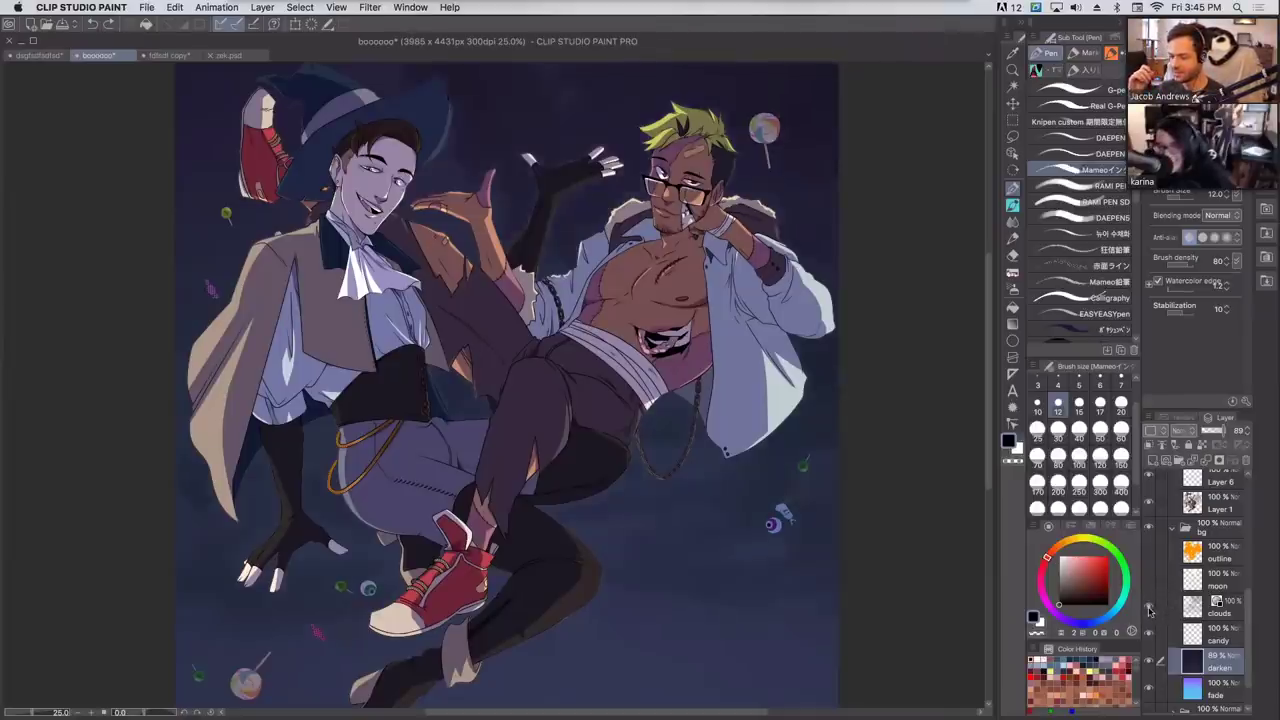
{"action": "left_click", "coordinate": [1215, 615]}
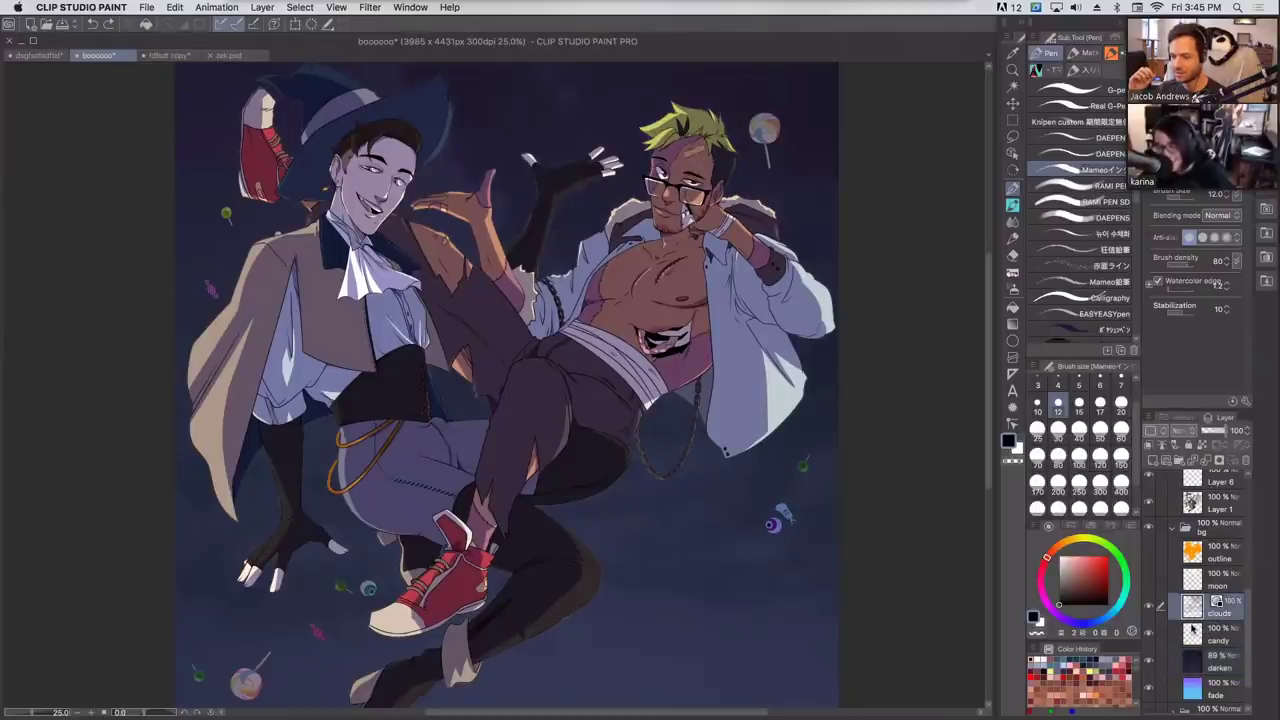
{"action": "left_click", "coordinate": [1148, 580]}
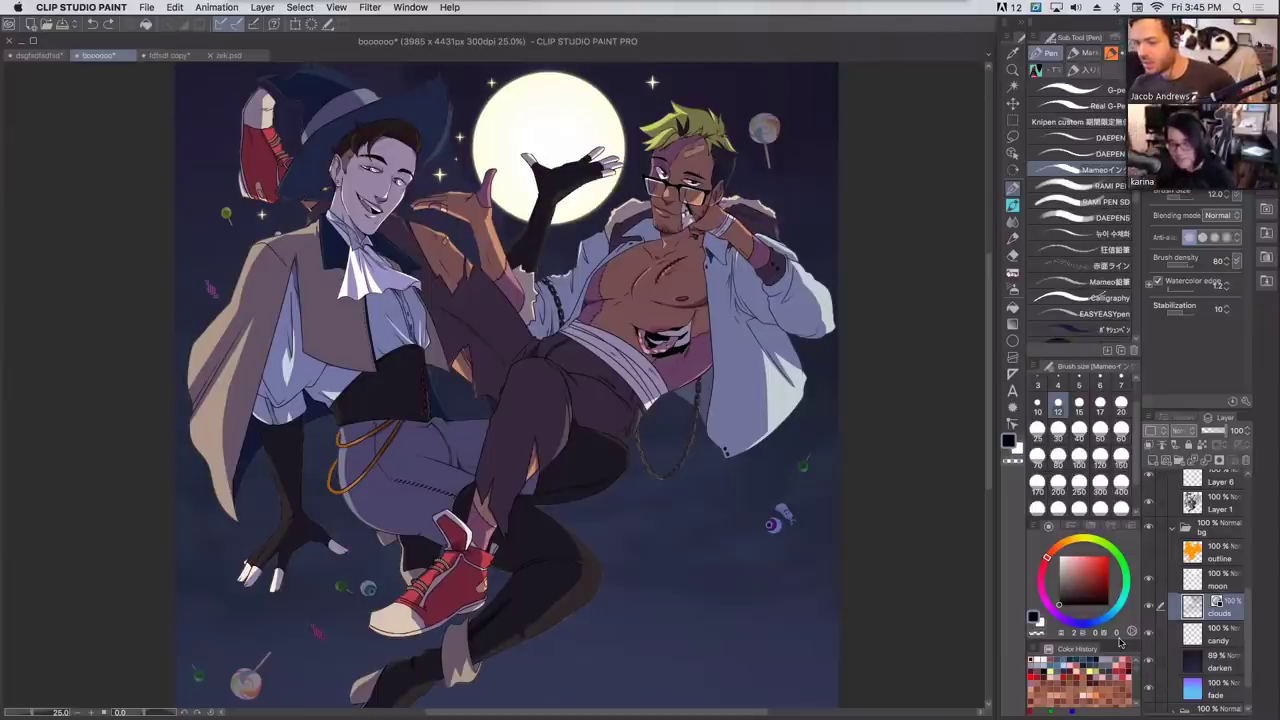
Check the night background's values in greyscale with the moon layer hidden and shown, and return to colour.
{"action": "scroll", "coordinate": [1200, 560], "scroll_direction": "up", "scroll_amount": 5}
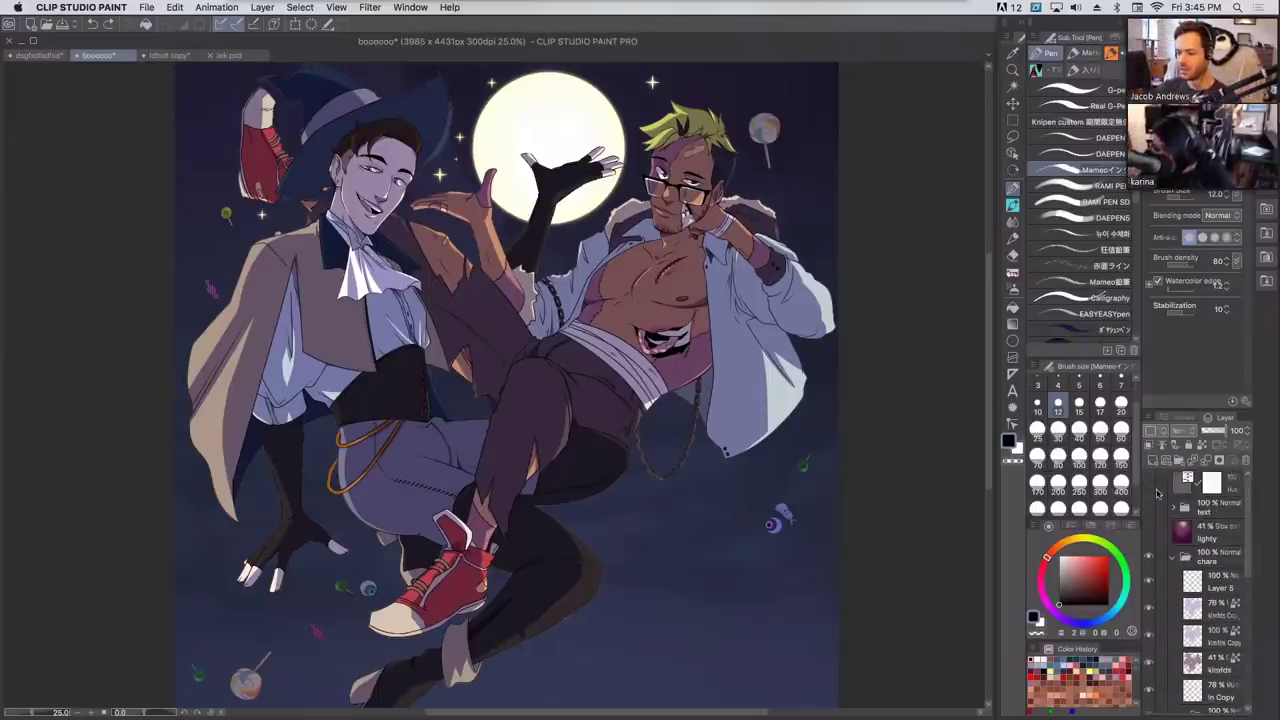
{"action": "left_click", "coordinate": [1150, 481]}
{"action": "scroll", "coordinate": [1246, 568], "scroll_direction": "down", "scroll_amount": 1}
{"action": "left_click_drag", "start_coordinate": [1246, 568], "coordinate": [1241, 656]}
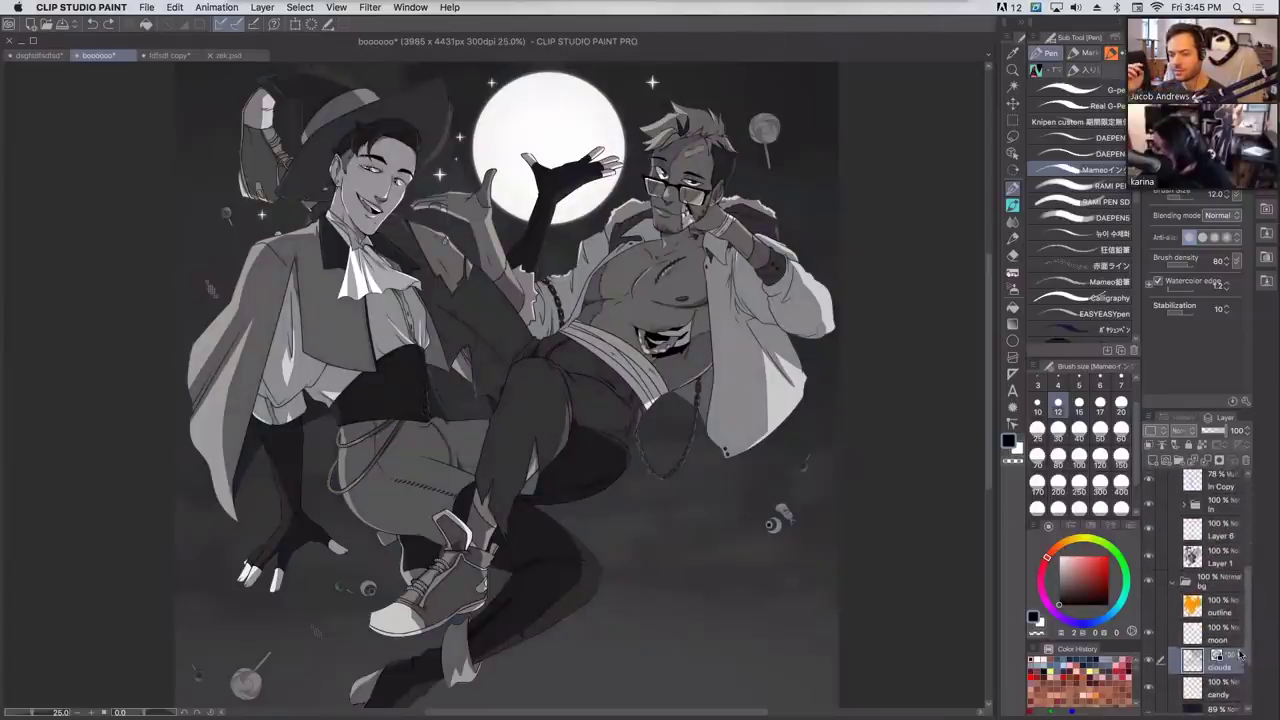
{"action": "left_click", "coordinate": [1150, 635]}
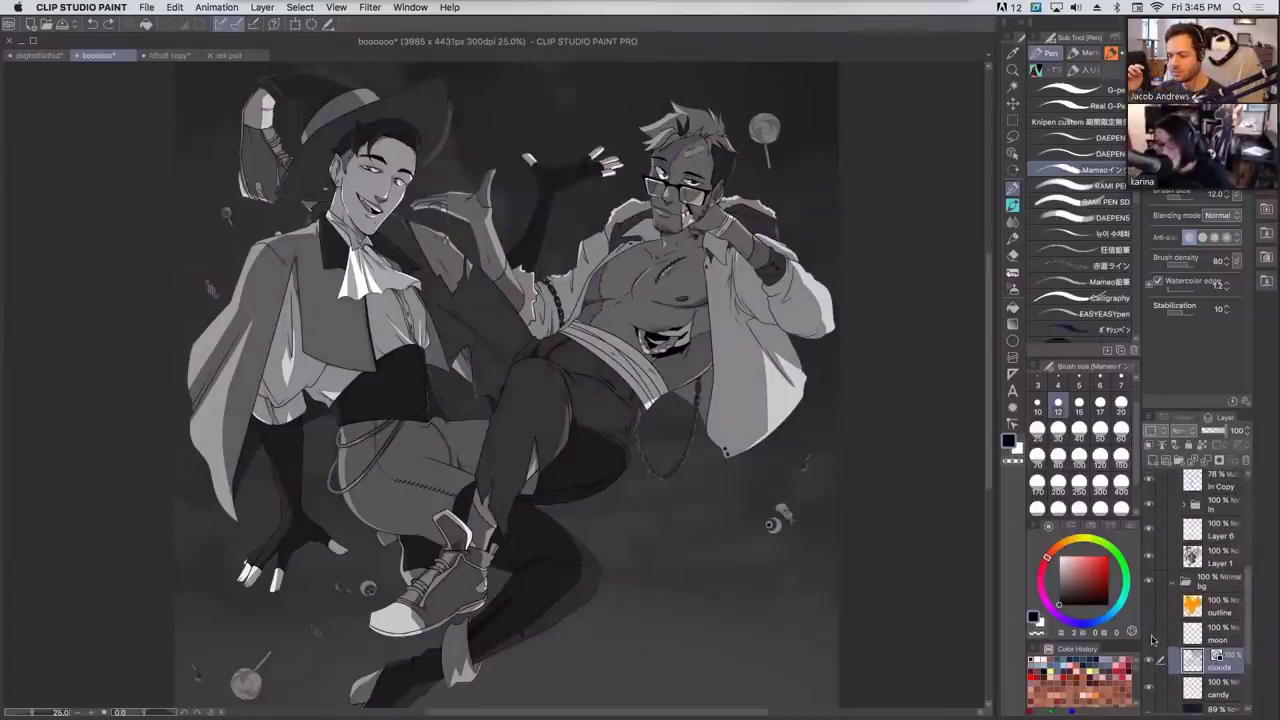
{"action": "left_click", "coordinate": [1149, 636]}
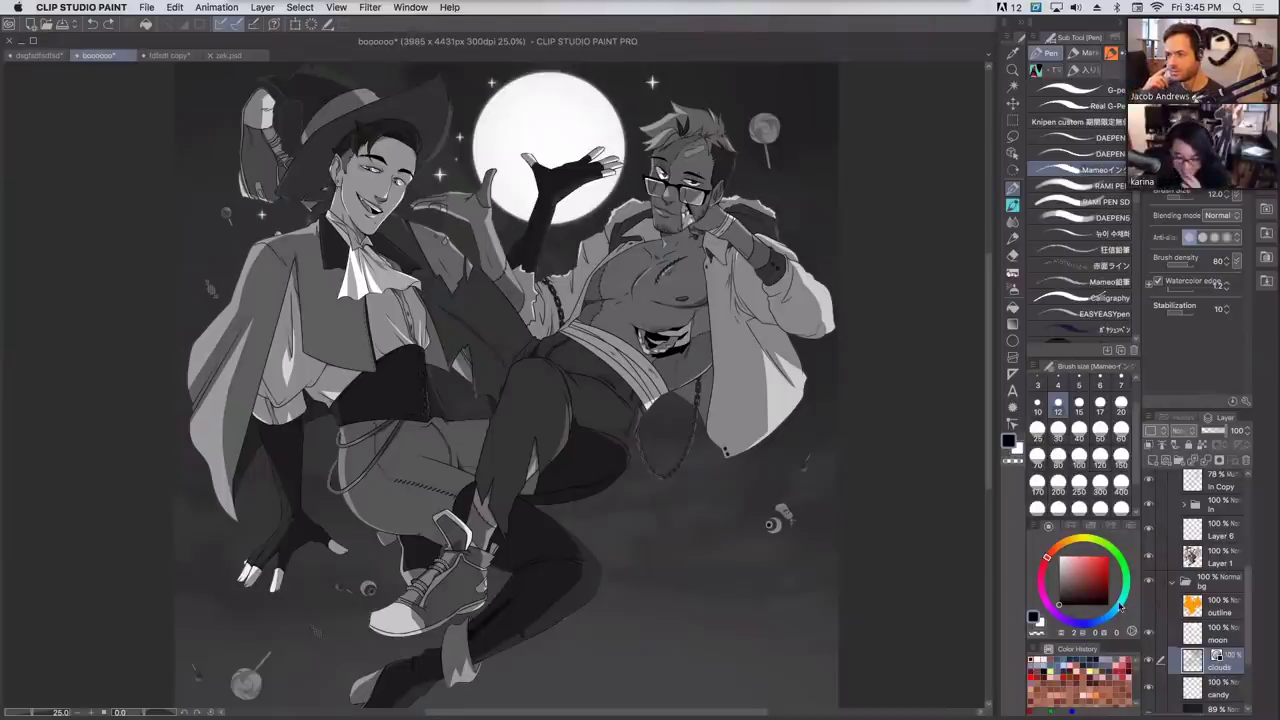
{"action": "left_click_drag", "start_coordinate": [1247, 612], "coordinate": [1230, 467]}
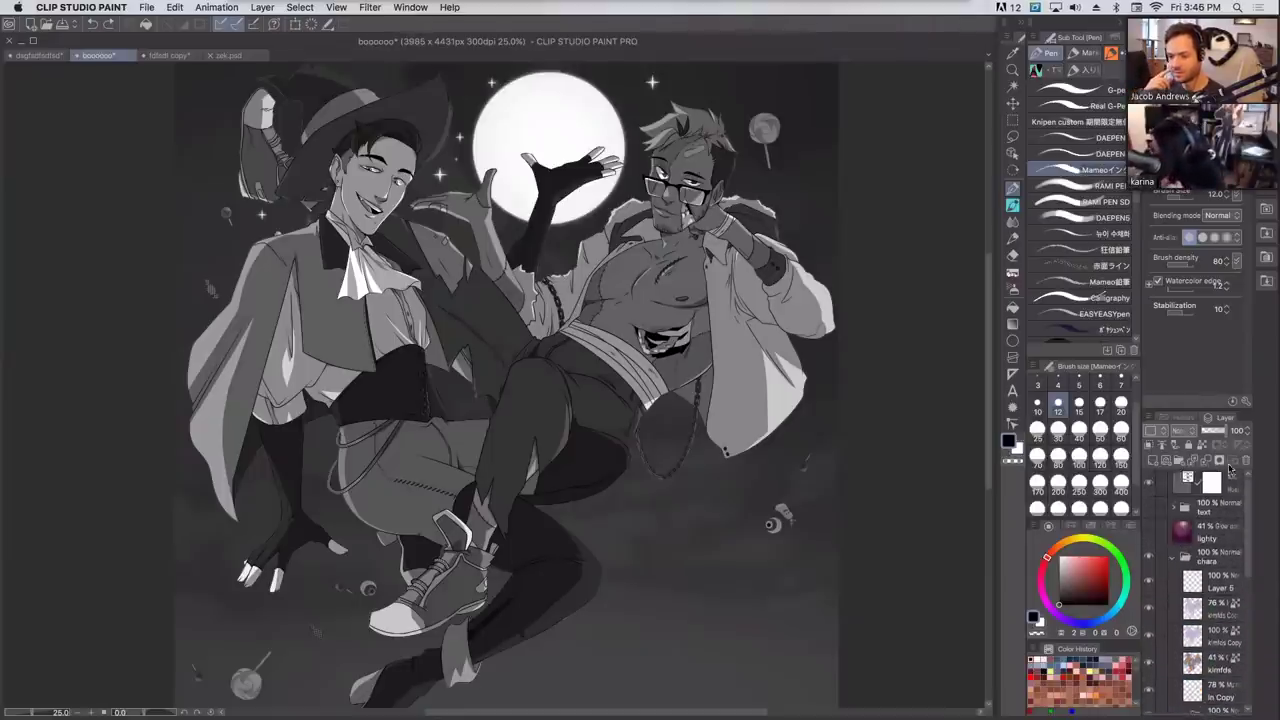
{"action": "left_click", "coordinate": [1148, 483]}
Show the outline layer in the bg folder to add the orange contour around both characters.
{"action": "scroll", "coordinate": [1240, 630], "scroll_direction": "down", "scroll_amount": 5}
{"action": "scroll", "coordinate": [1240, 630], "scroll_direction": "up", "scroll_amount": 2}
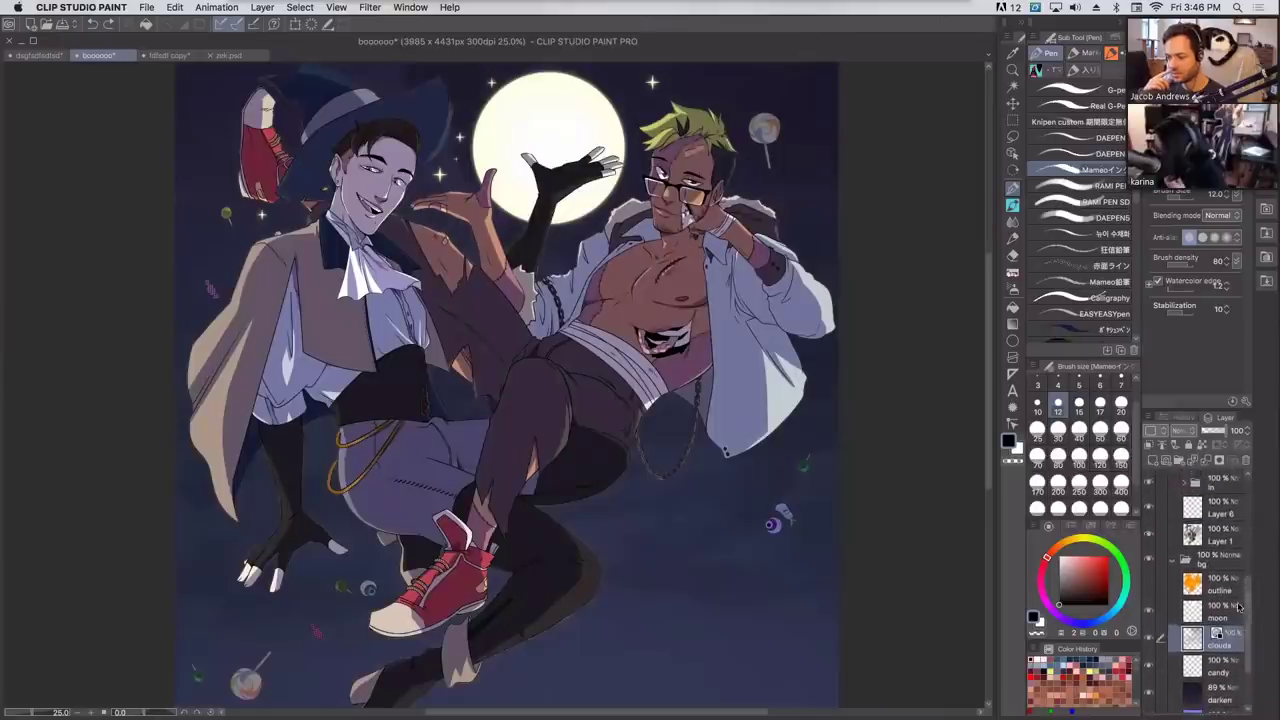
{"action": "left_click", "coordinate": [1149, 586]}
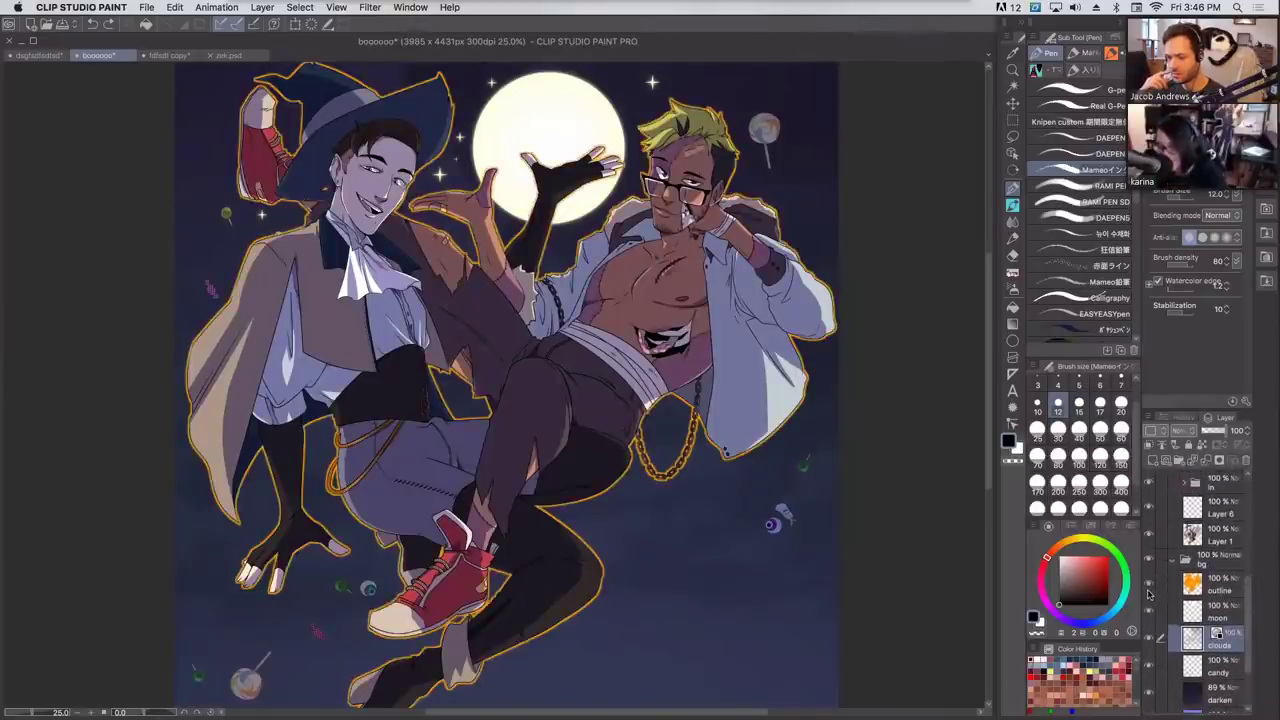
Check the outlined figures in greyscale with and without the line art layers, and return to colour.
{"action": "scroll", "coordinate": [1240, 600], "scroll_direction": "up", "scroll_amount": 3}
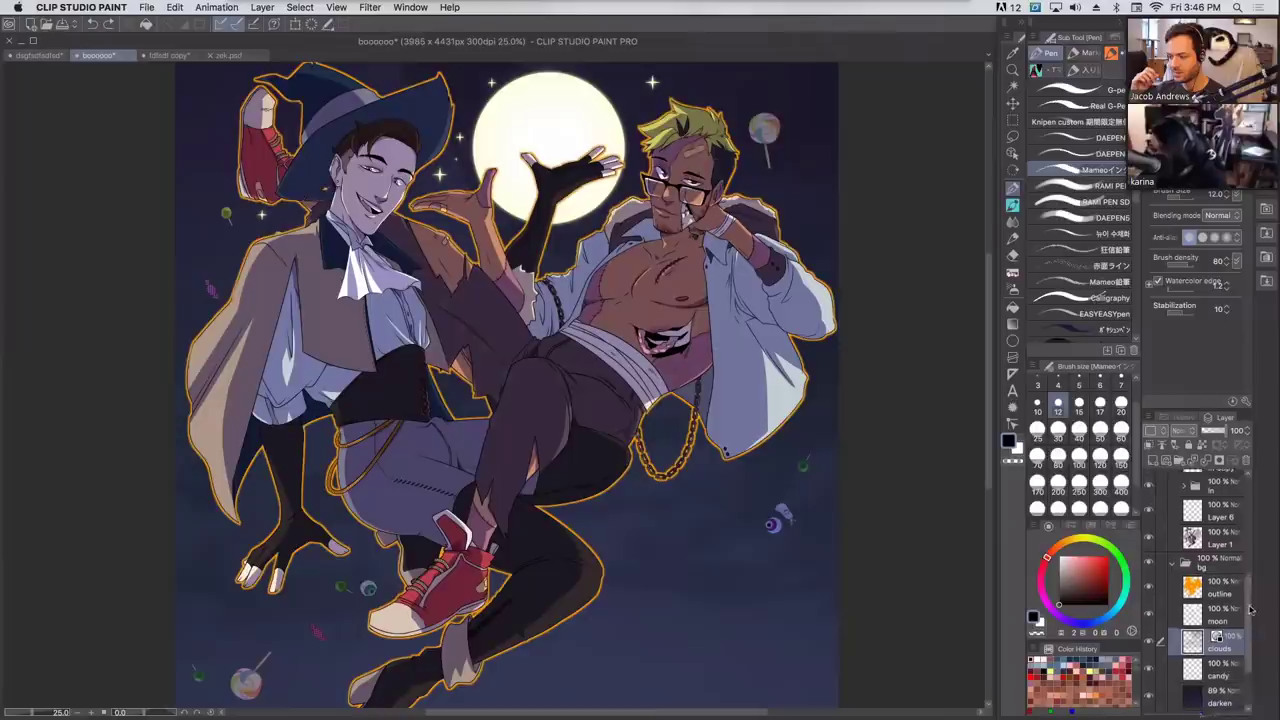
{"action": "scroll", "coordinate": [1240, 540], "scroll_direction": "up", "scroll_amount": 4}
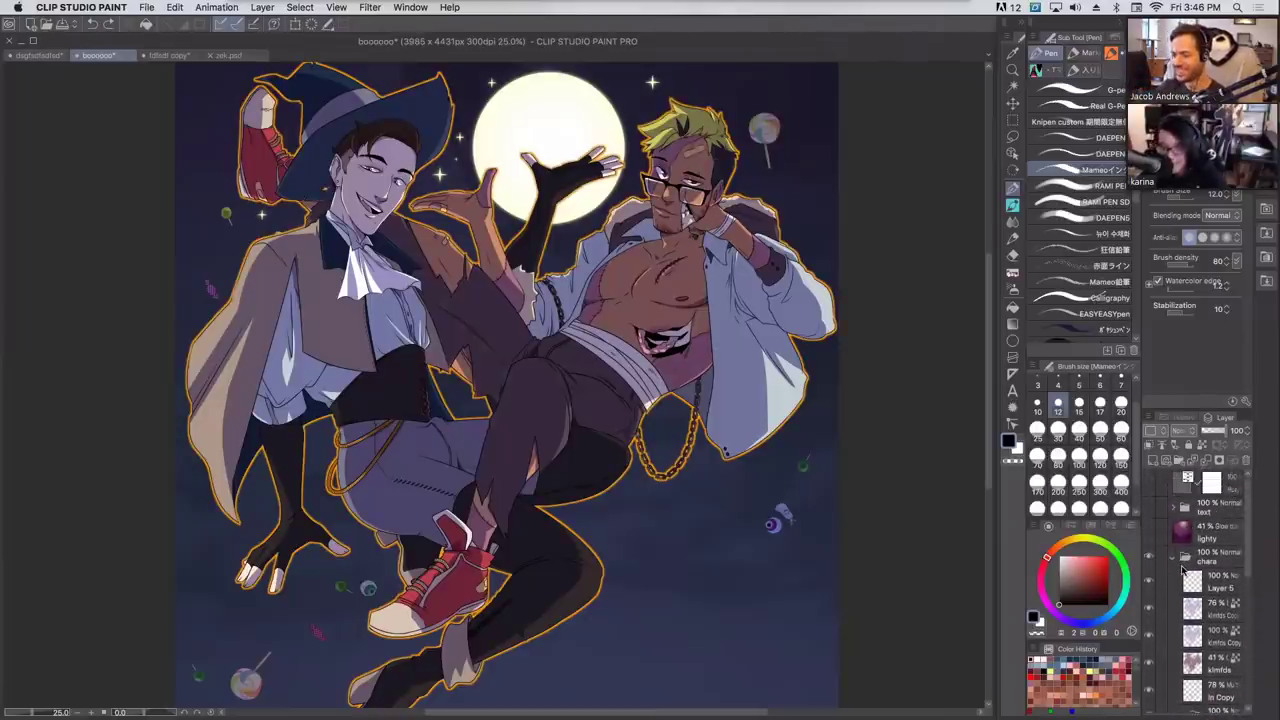
{"action": "left_click", "coordinate": [1150, 484]}
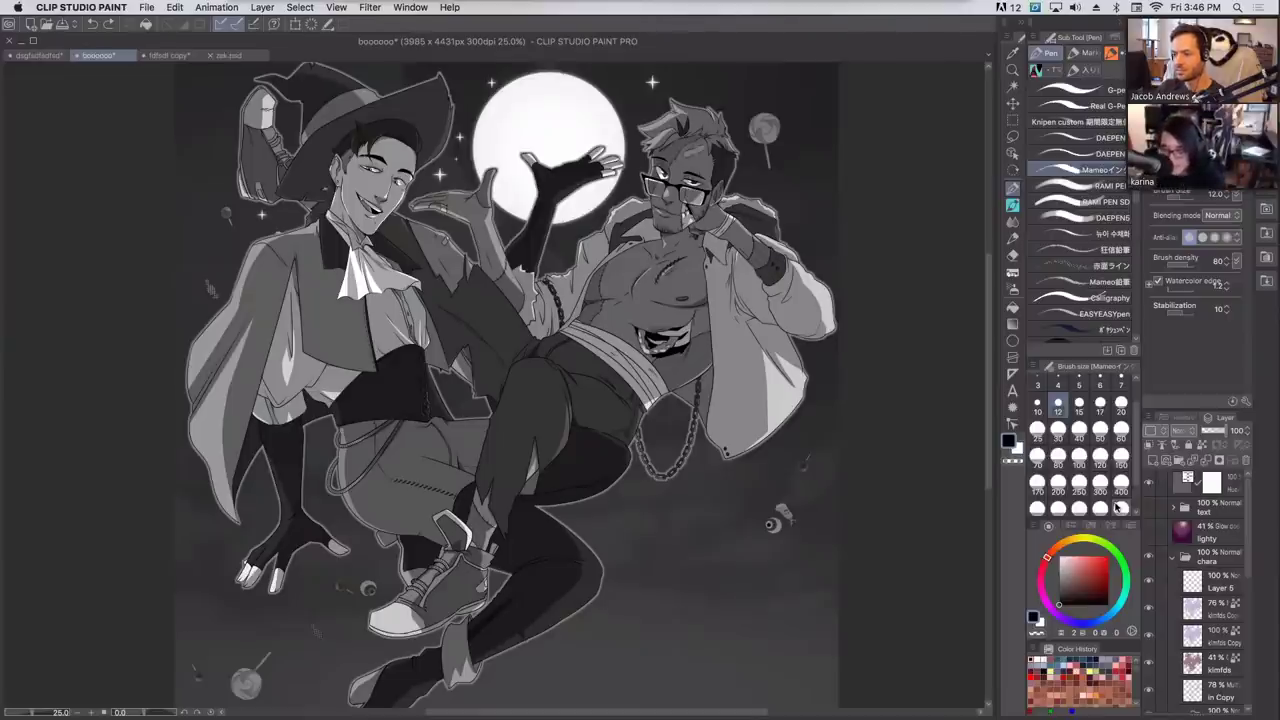
{"action": "left_click_drag", "start_coordinate": [1248, 551], "coordinate": [1249, 601]}
{"action": "left_click", "coordinate": [1150, 597]}
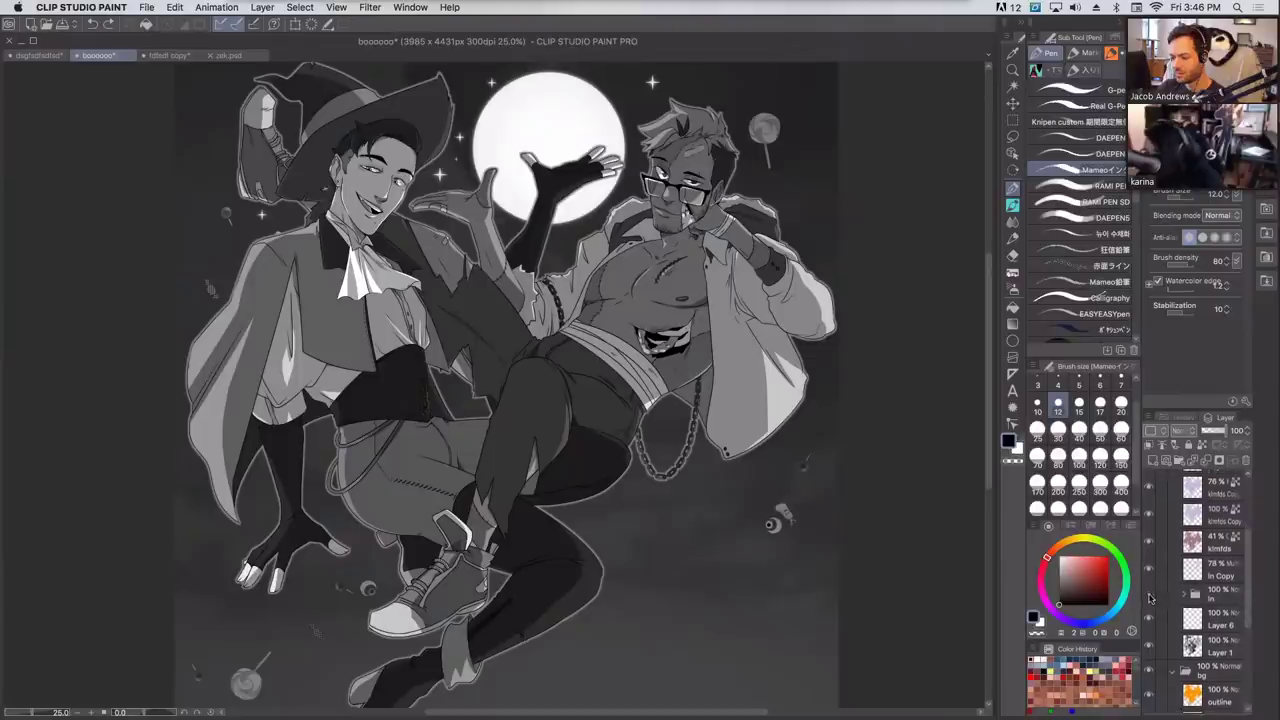
{"action": "left_click", "coordinate": [1149, 572]}
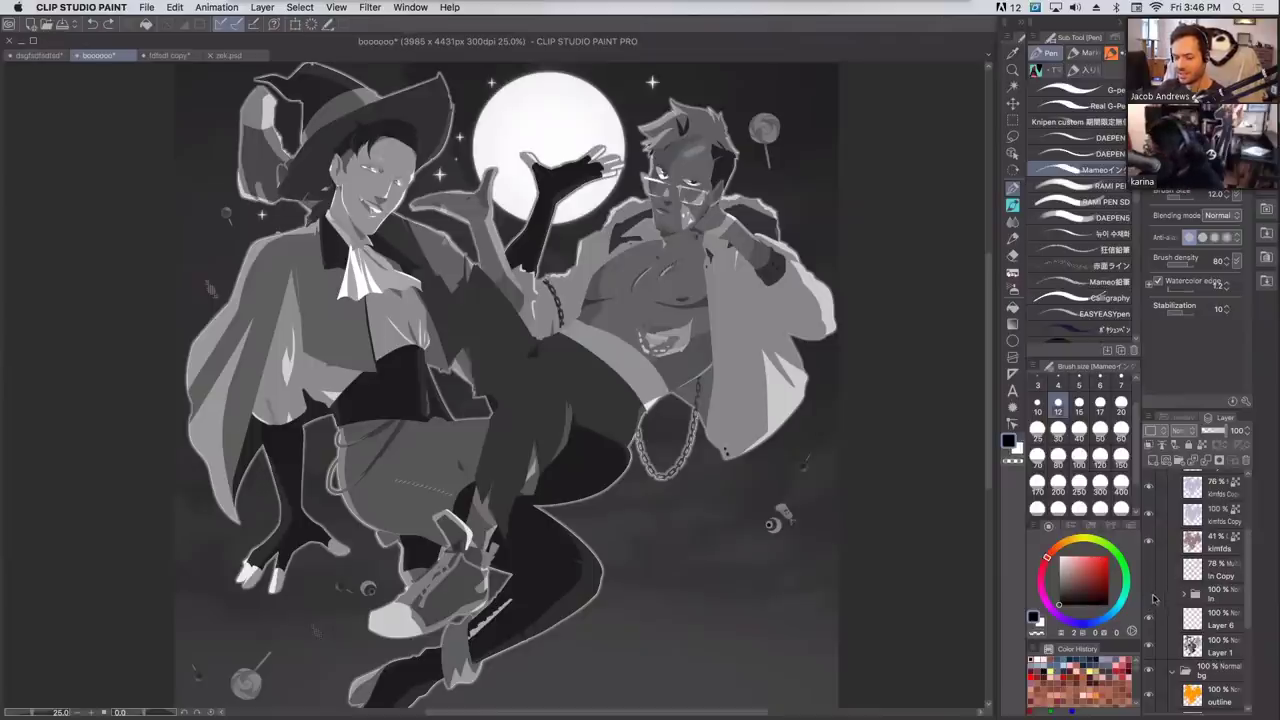
{"action": "left_click", "coordinate": [1149, 595]}
{"action": "scroll", "coordinate": [1160, 560], "scroll_direction": "up", "scroll_amount": 3}
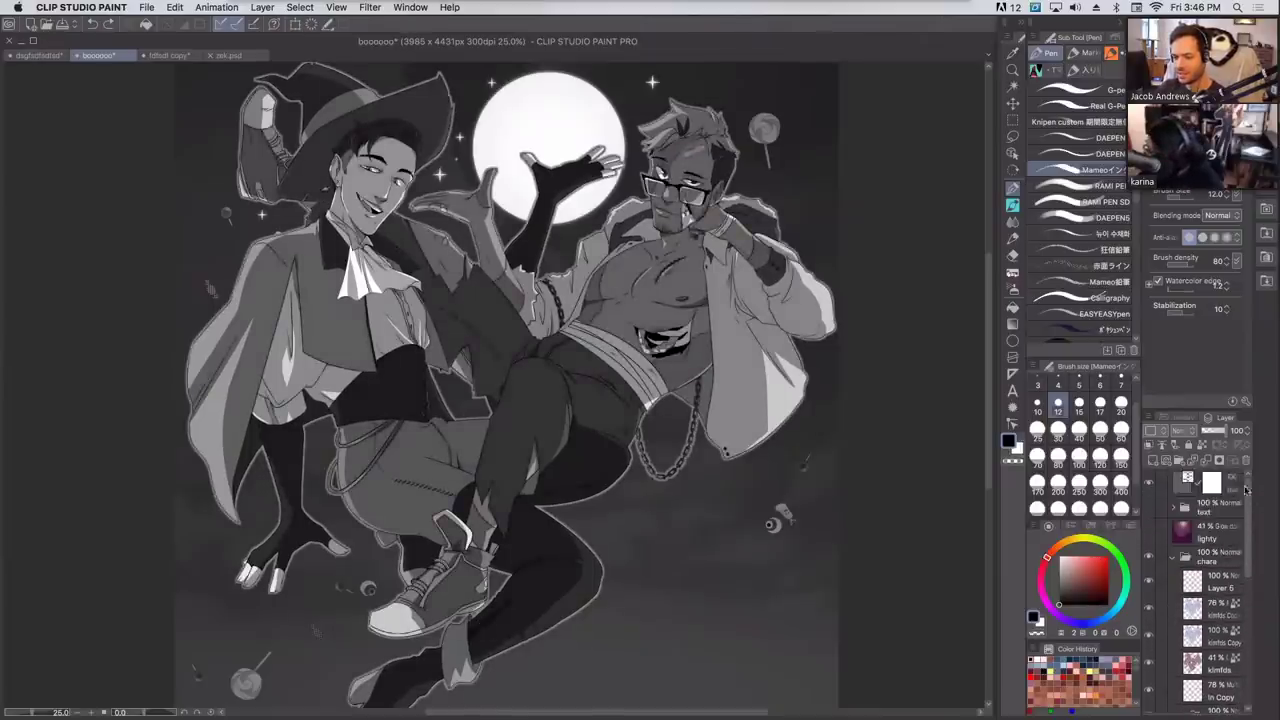
{"action": "left_click", "coordinate": [1150, 482]}
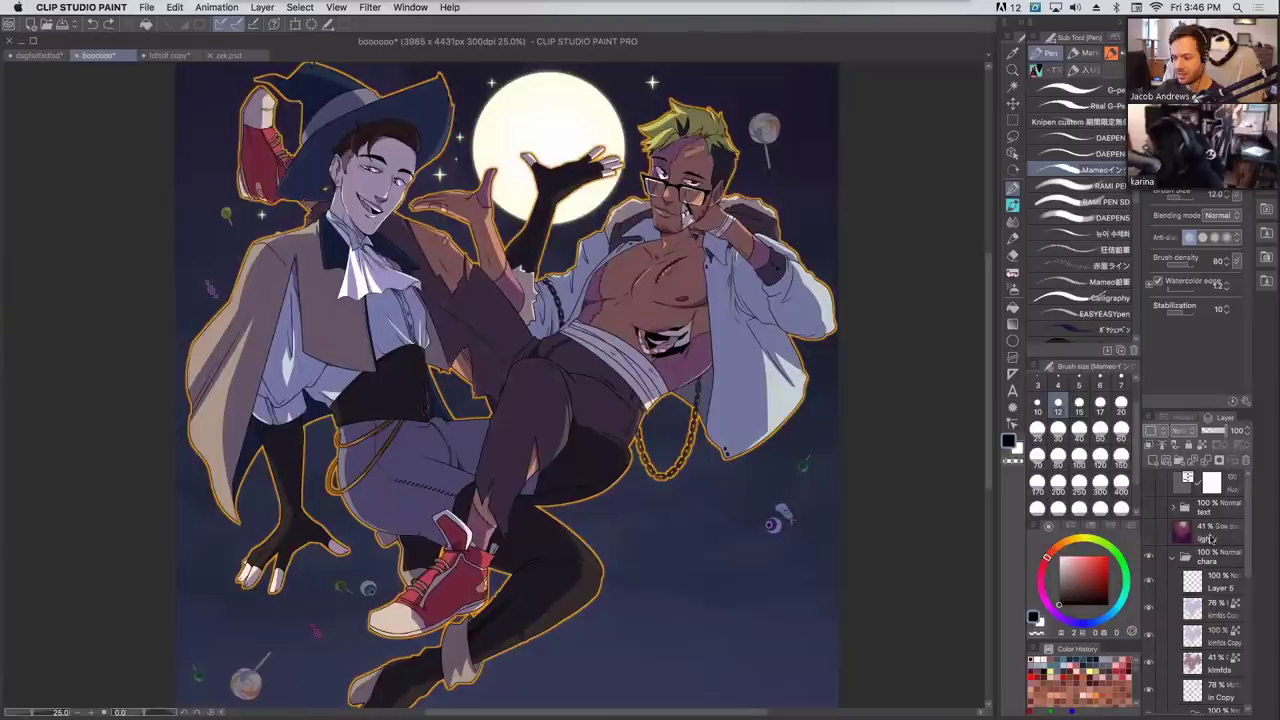
Select the lighty layer above the chara folder and show it.
{"action": "left_click", "coordinate": [1206, 535]}
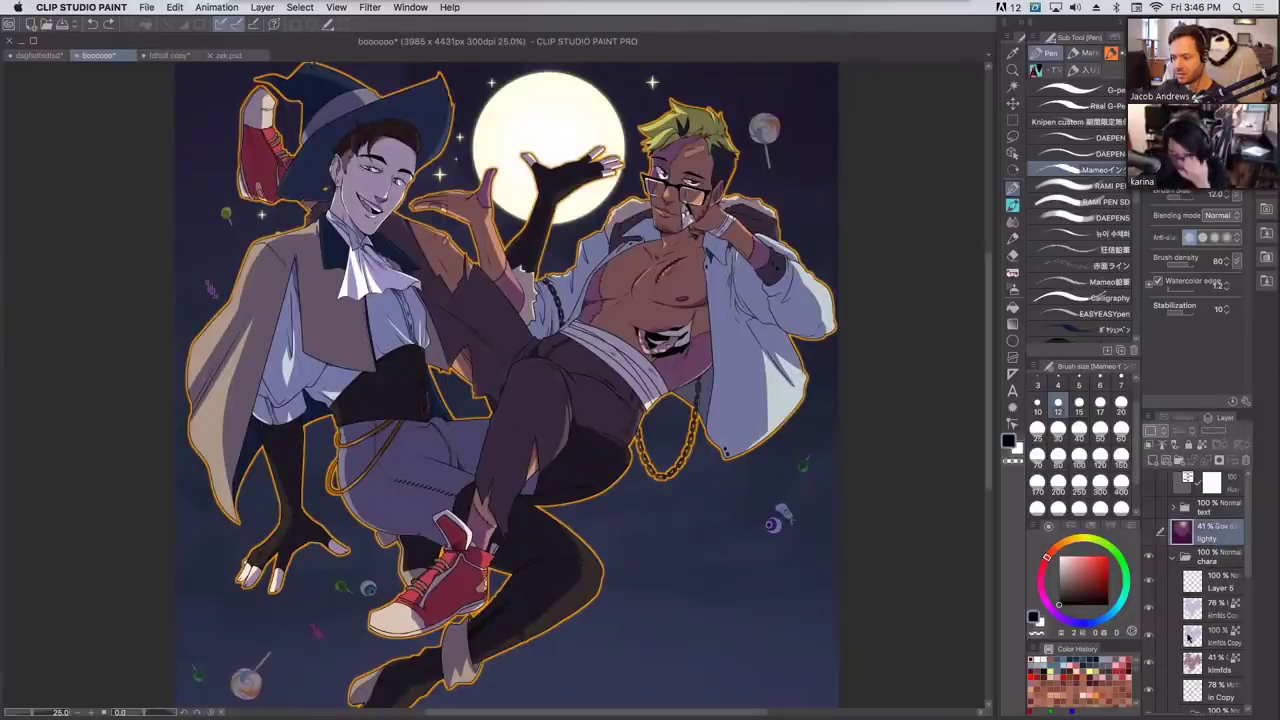
{"action": "left_click", "coordinate": [1151, 533]}
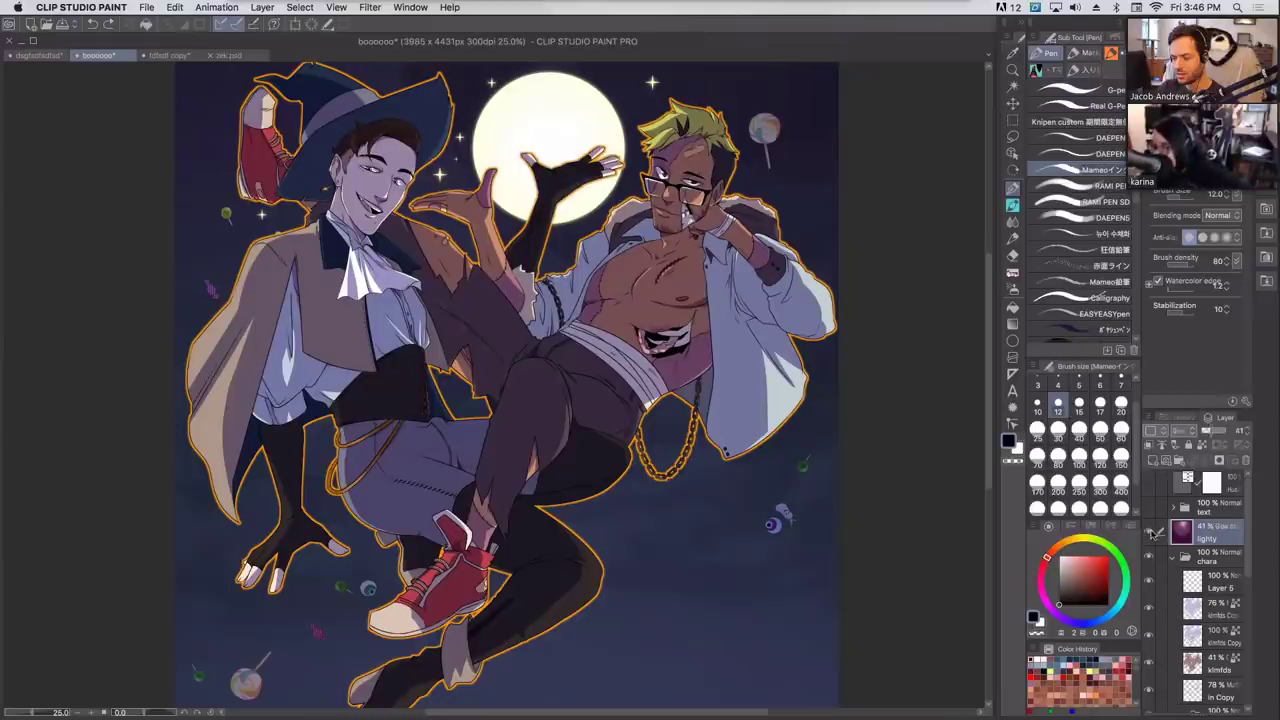
{"action": "left_click", "coordinate": [1151, 533]}
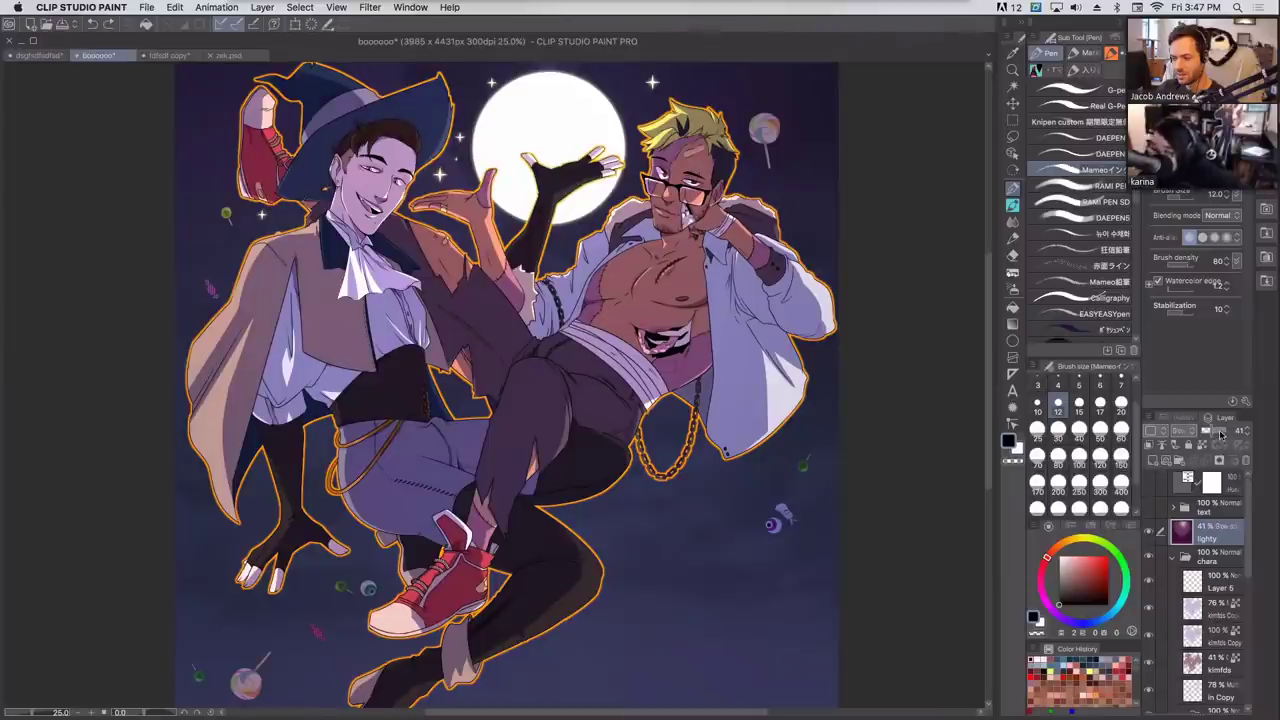
Compare the lighty layer's effect at 100% and 41% opacity, and set its opacity to 49%.
{"action": "left_click_drag", "start_coordinate": [1220, 434], "coordinate": [1230, 435]}
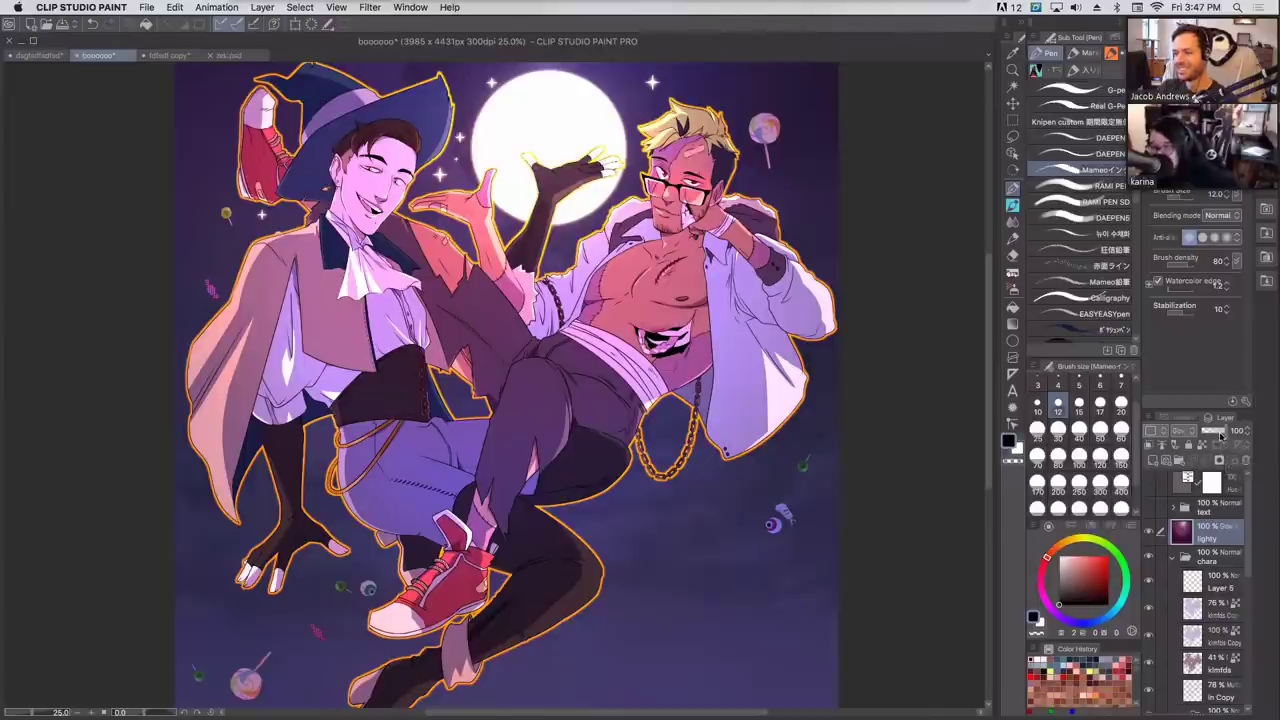
{"action": "left_click_drag", "start_coordinate": [1224, 433], "coordinate": [1213, 447]}
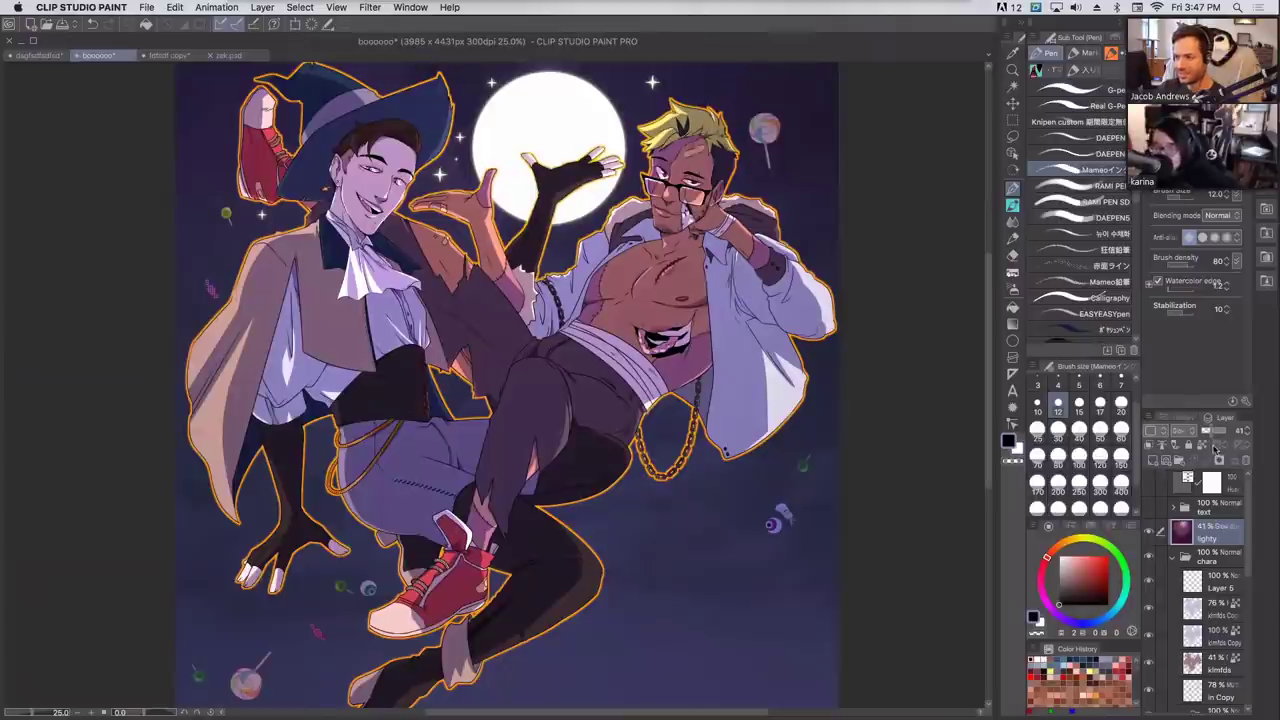
{"action": "left_click_drag", "start_coordinate": [1212, 432], "coordinate": [1228, 436]}
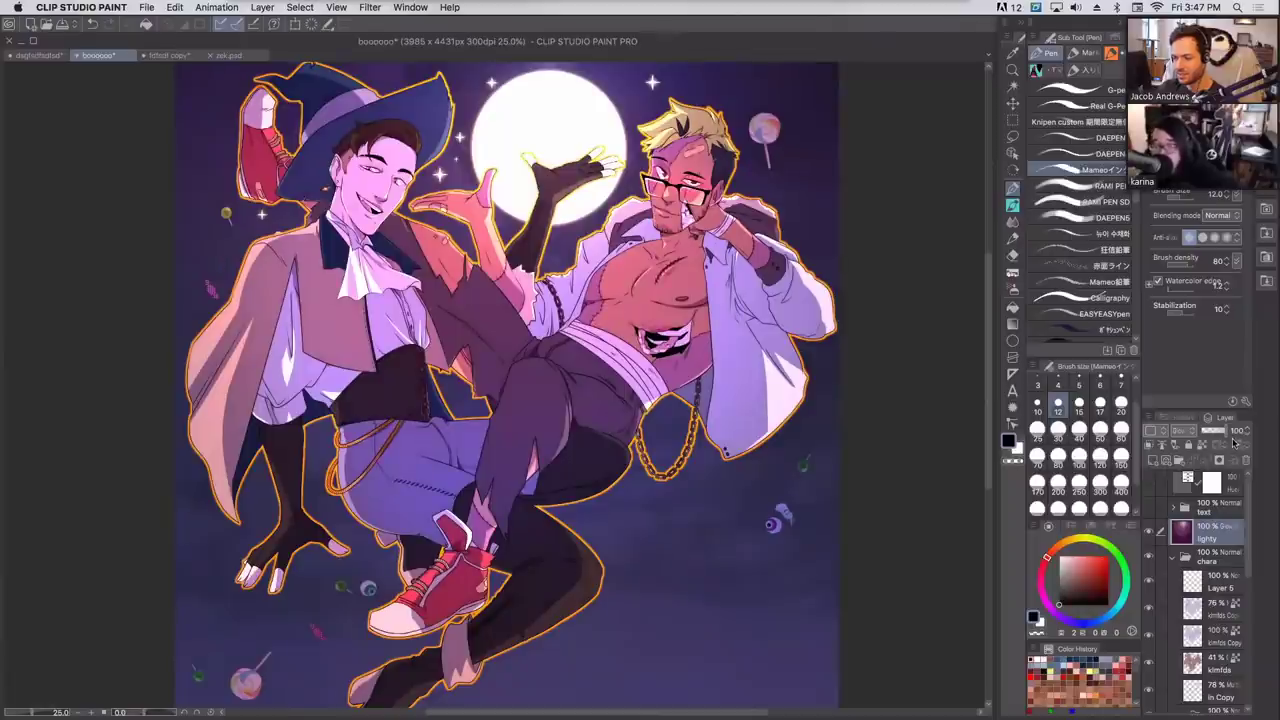
{"action": "left_click_drag", "start_coordinate": [1233, 443], "coordinate": [1215, 450]}
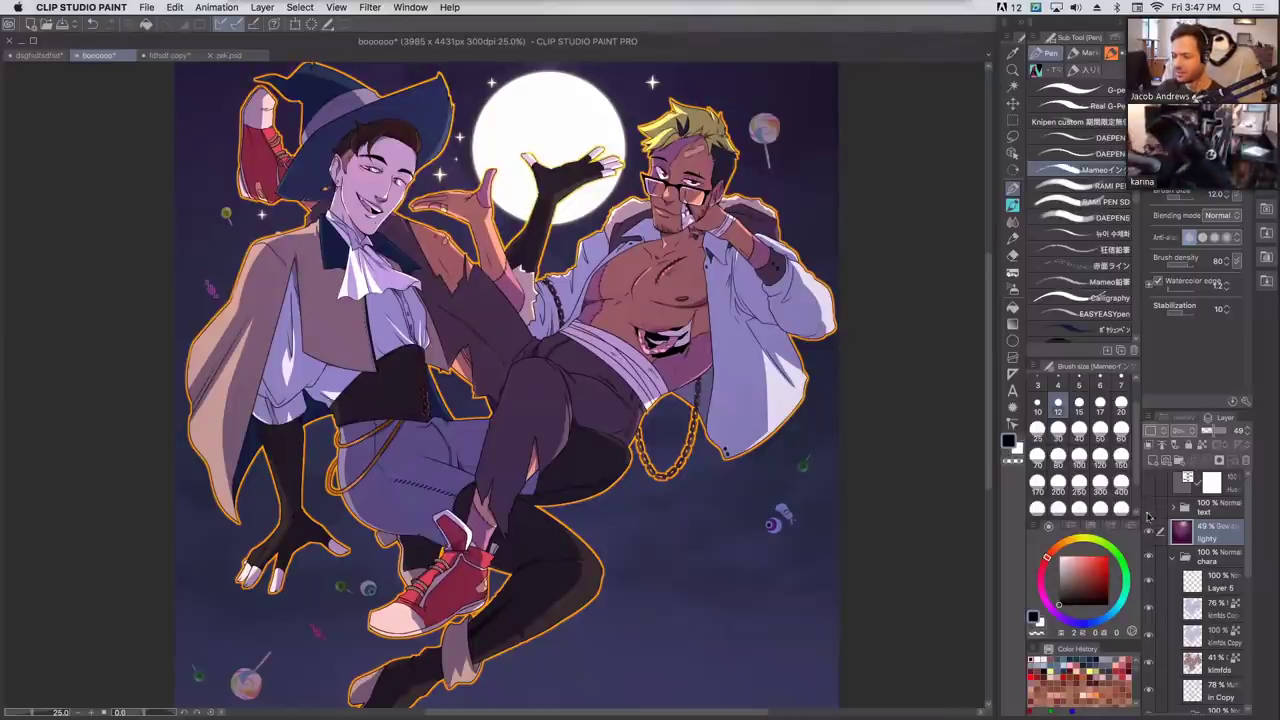
Show the text folder with the Happy Halloween lettering, and look over the whole finished illustration.
{"action": "scroll", "coordinate": [781, 500], "scroll_direction": "down", "scroll_amount": 5}
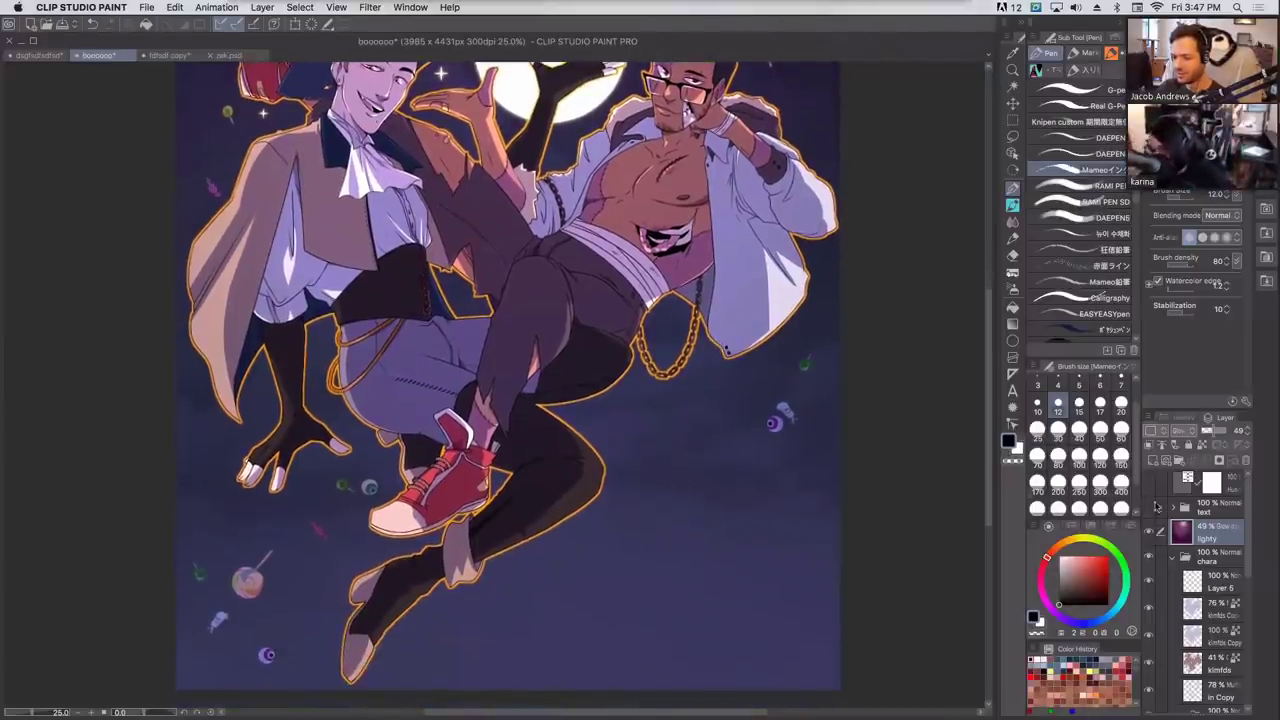
{"action": "left_click", "coordinate": [1149, 508]}
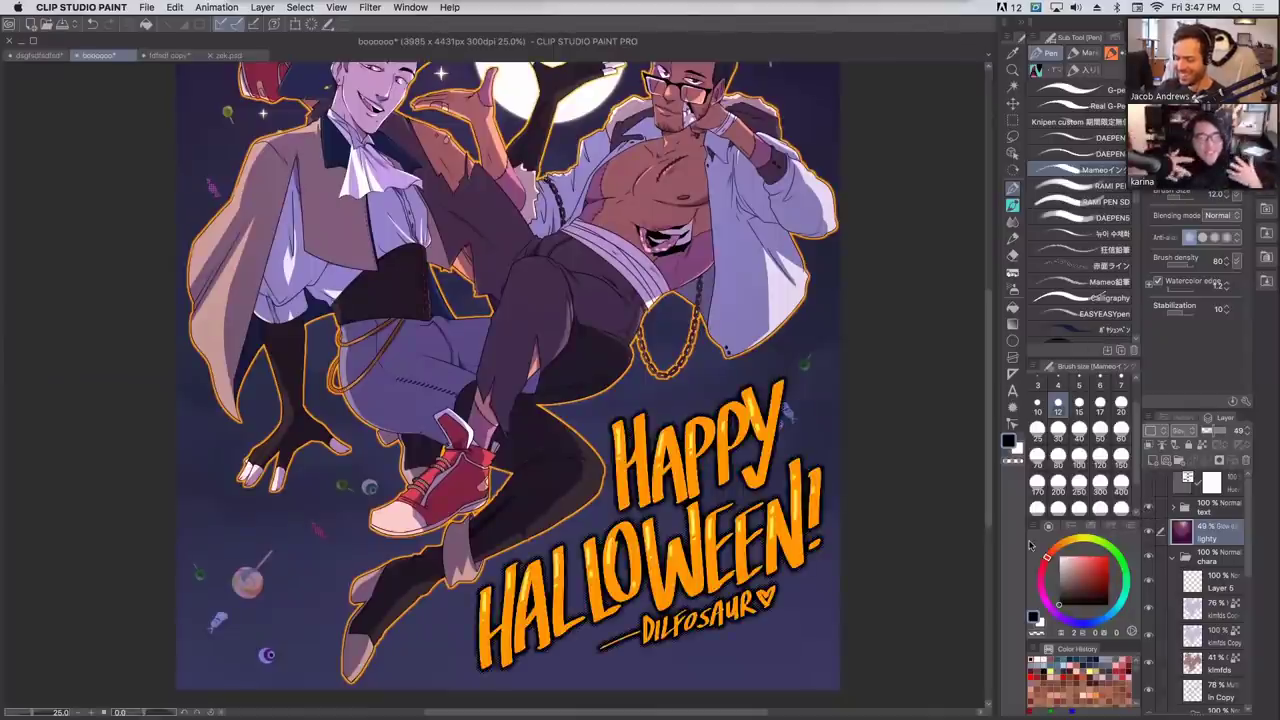
{"action": "scroll", "coordinate": [508, 385], "scroll_direction": "up", "scroll_amount": 2}
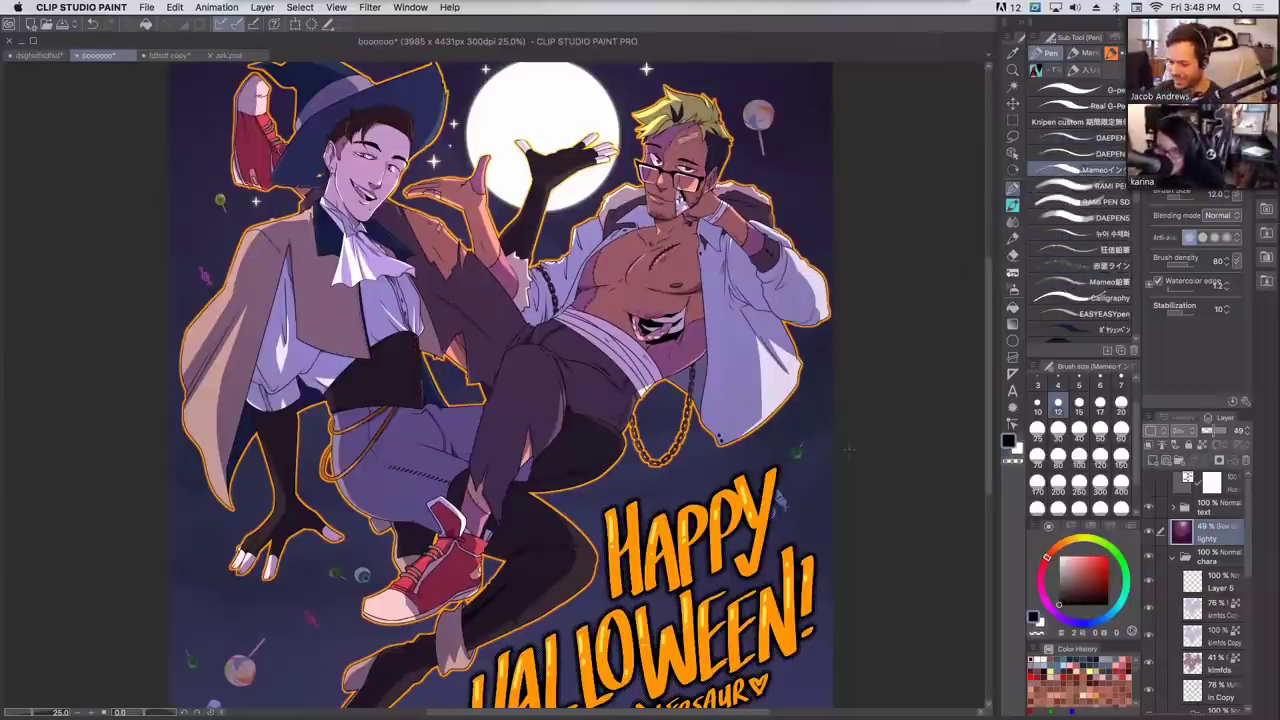
{"action": "scroll", "coordinate": [851, 451], "scroll_direction": "down", "scroll_amount": 1}
{"action": "scroll", "coordinate": [851, 412], "scroll_direction": "down", "scroll_amount": 1}
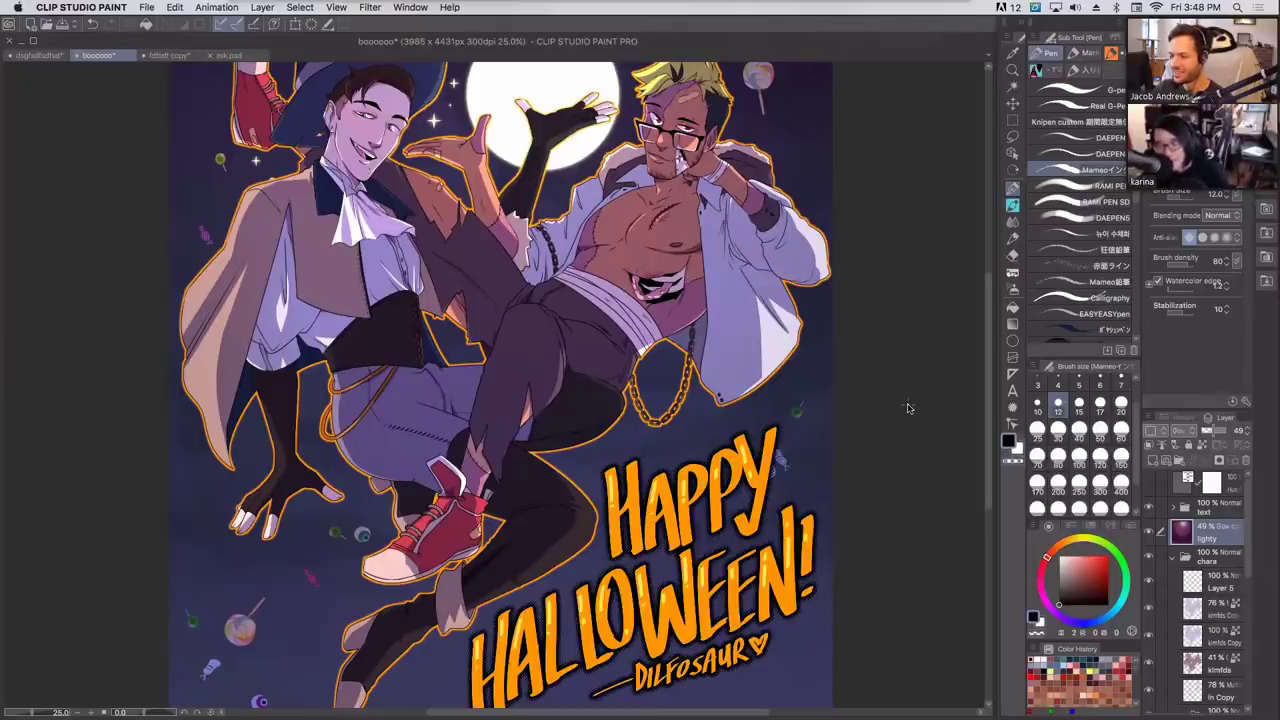
{"action": "scroll", "coordinate": [908, 408], "scroll_direction": "up", "scroll_amount": 3}
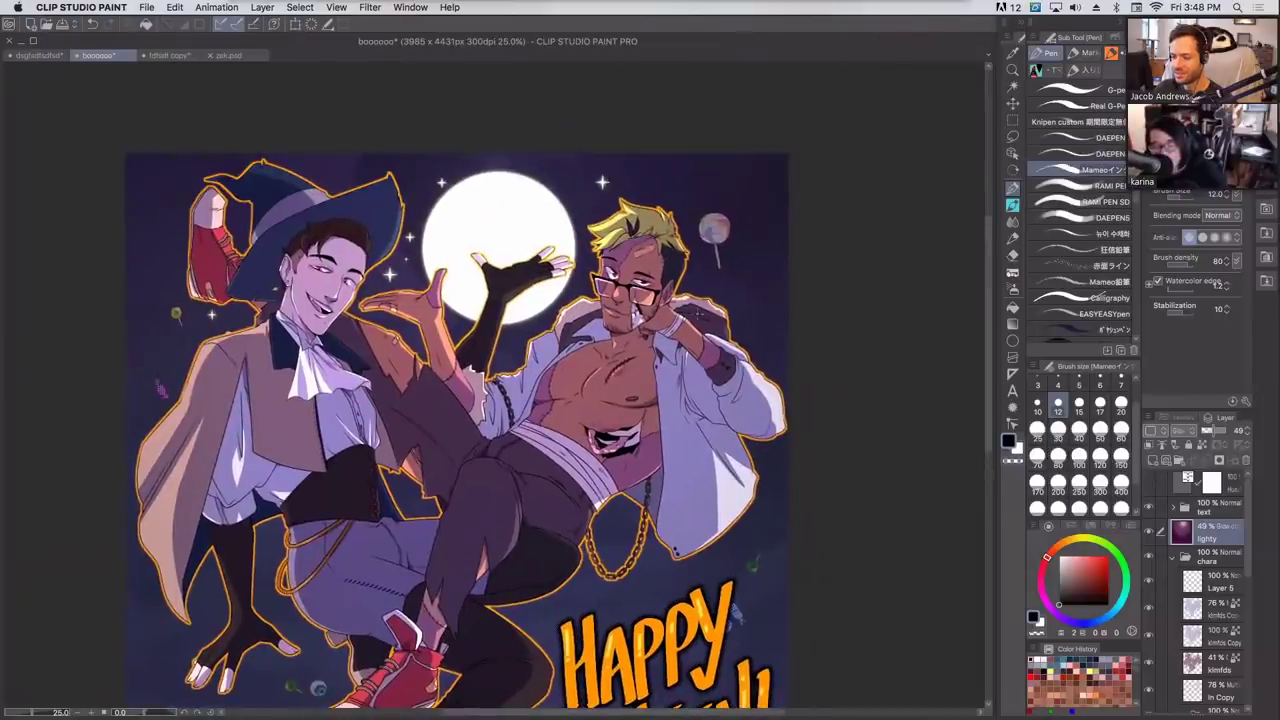
{"action": "scroll", "coordinate": [680, 371], "scroll_direction": "down", "scroll_amount": 1}
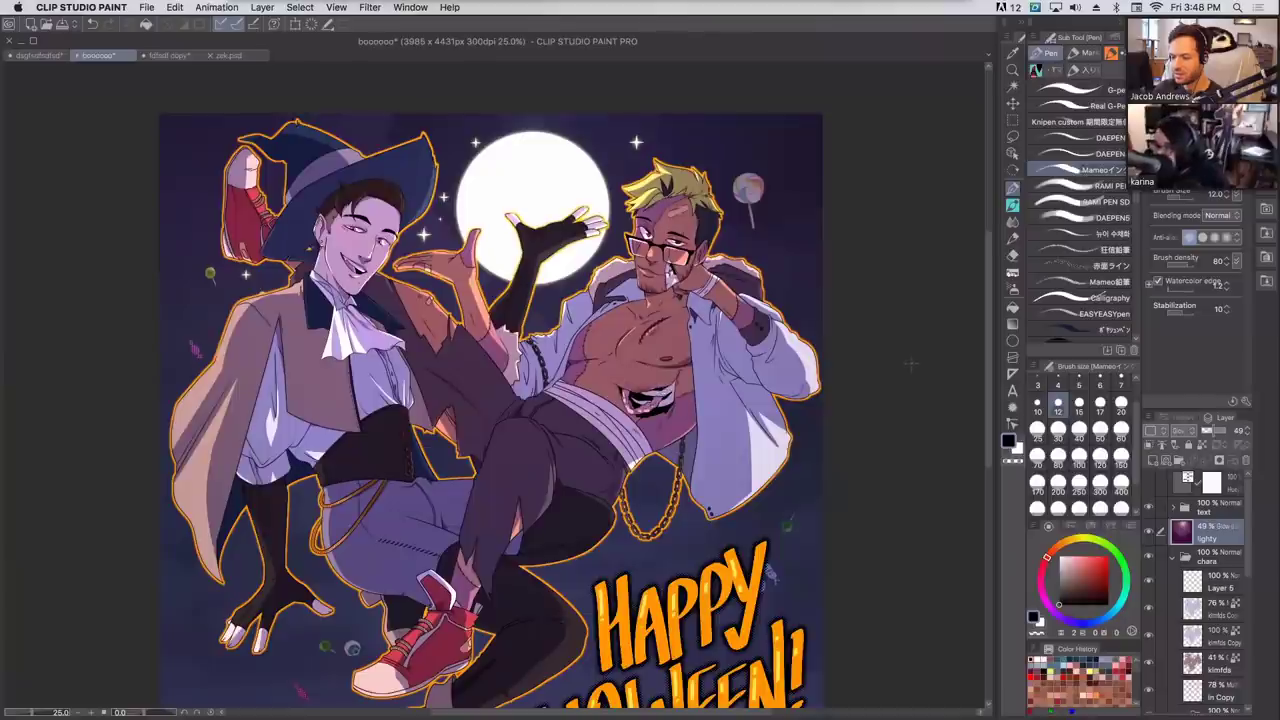
{"action": "key", "text": "super+minus"}
{"action": "key", "text": "super+minus"}
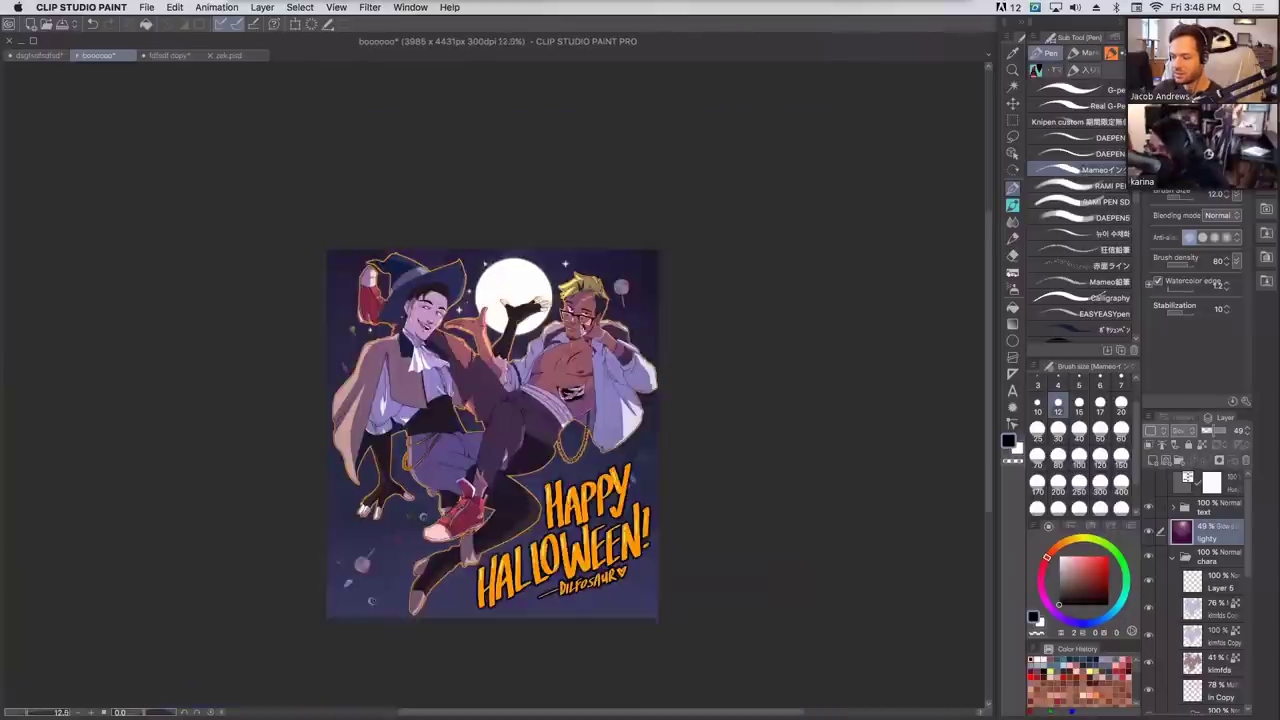
{"action": "key", "text": "super+plus"}
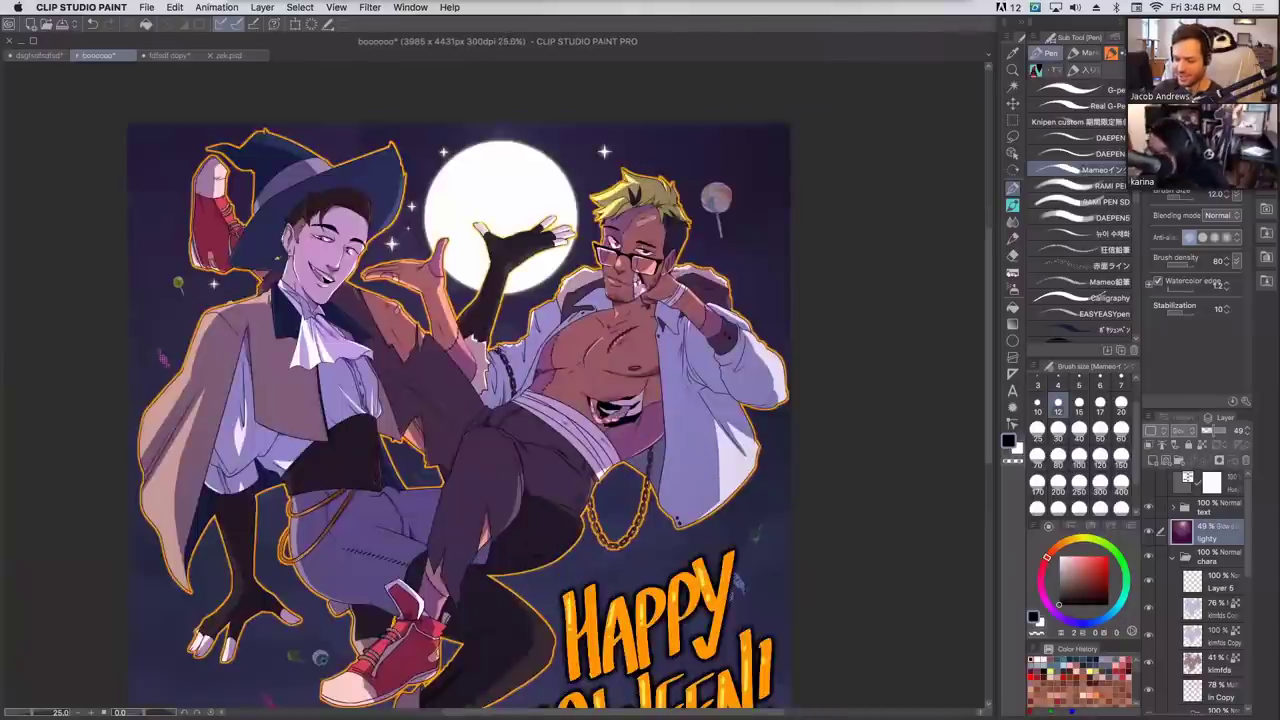
Look over the finished Halloween illustration from the two figures down to the lettering and back up.
{"action": "scroll", "coordinate": [490, 390], "scroll_direction": "down", "scroll_amount": 2}
{"action": "scroll", "coordinate": [490, 390], "scroll_direction": "left", "scroll_amount": 2}
{"action": "scroll", "coordinate": [490, 390], "scroll_direction": "up", "scroll_amount": 1}
{"action": "scroll", "coordinate": [490, 390], "scroll_direction": "right", "scroll_amount": 1}
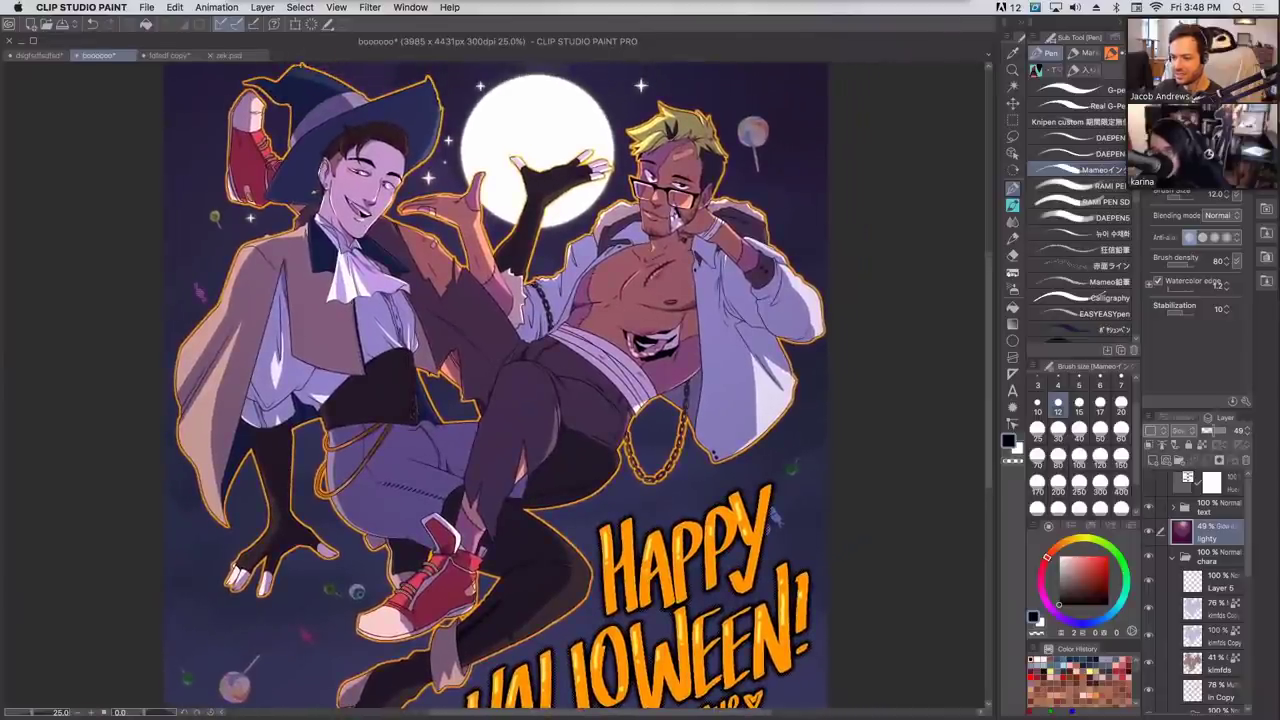
{"action": "scroll", "coordinate": [496, 388], "scroll_direction": "down", "scroll_amount": 2}
{"action": "scroll", "coordinate": [496, 388], "scroll_direction": "left", "scroll_amount": 1}
{"action": "scroll", "coordinate": [496, 388], "scroll_direction": "up", "scroll_amount": 2}
{"action": "scroll", "coordinate": [496, 388], "scroll_direction": "right", "scroll_amount": 1}
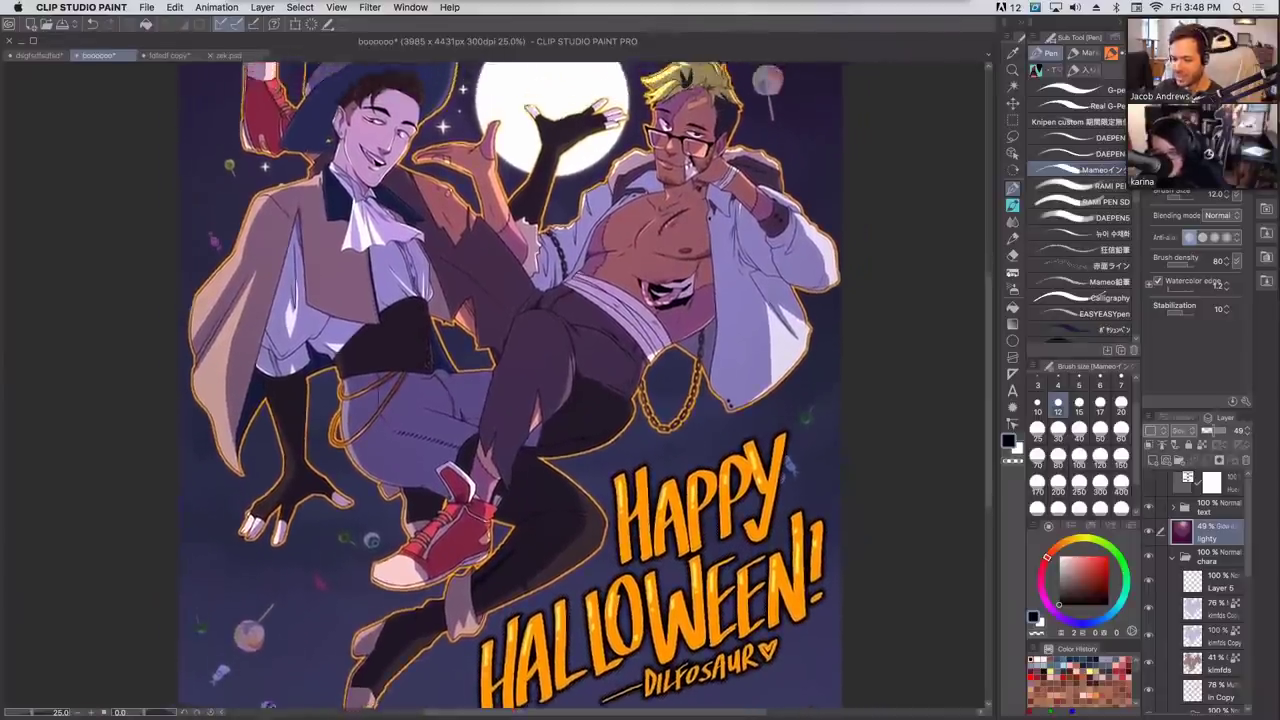
{"action": "scroll", "coordinate": [480, 400], "scroll_direction": "down", "scroll_amount": 3}
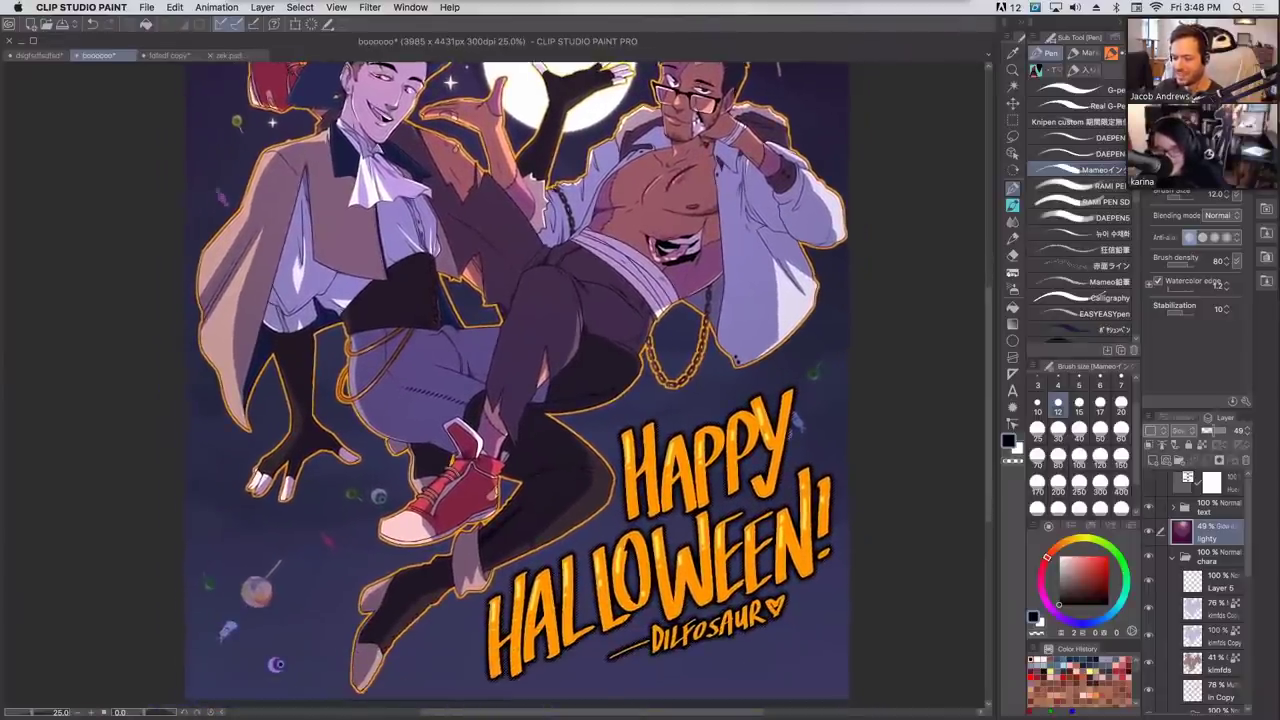
{"action": "scroll", "coordinate": [480, 400], "scroll_direction": "up", "scroll_amount": 3}
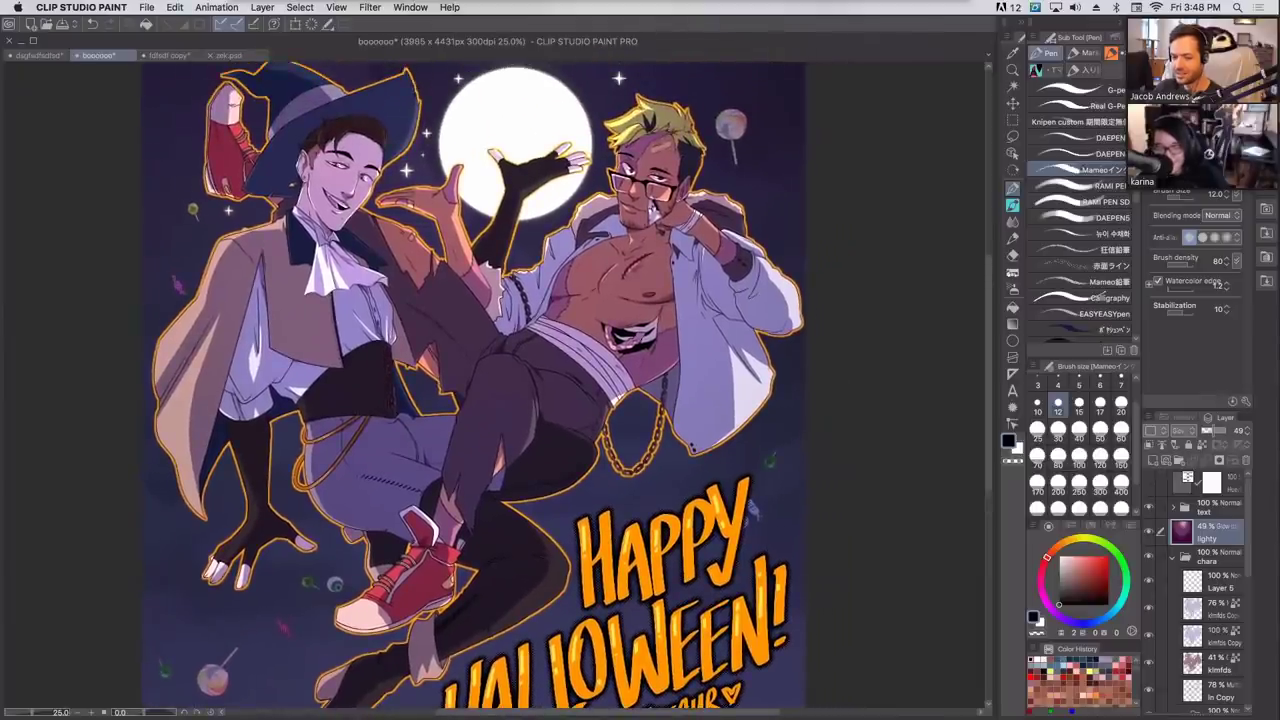
Compare the bg folder's artwork with and without its candy layer.
{"action": "left_click_drag", "start_coordinate": [1248, 540], "coordinate": [1247, 707]}
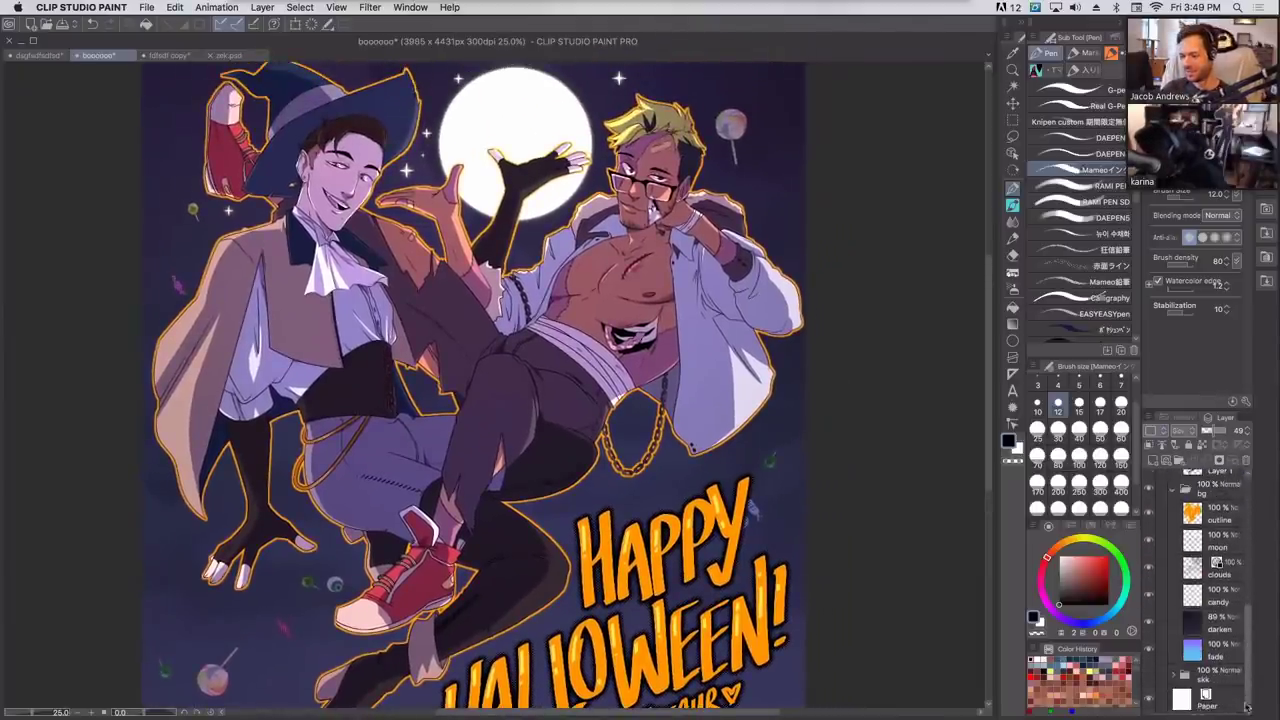
{"action": "left_click", "coordinate": [1148, 597]}
{"action": "left_click", "coordinate": [1148, 596]}
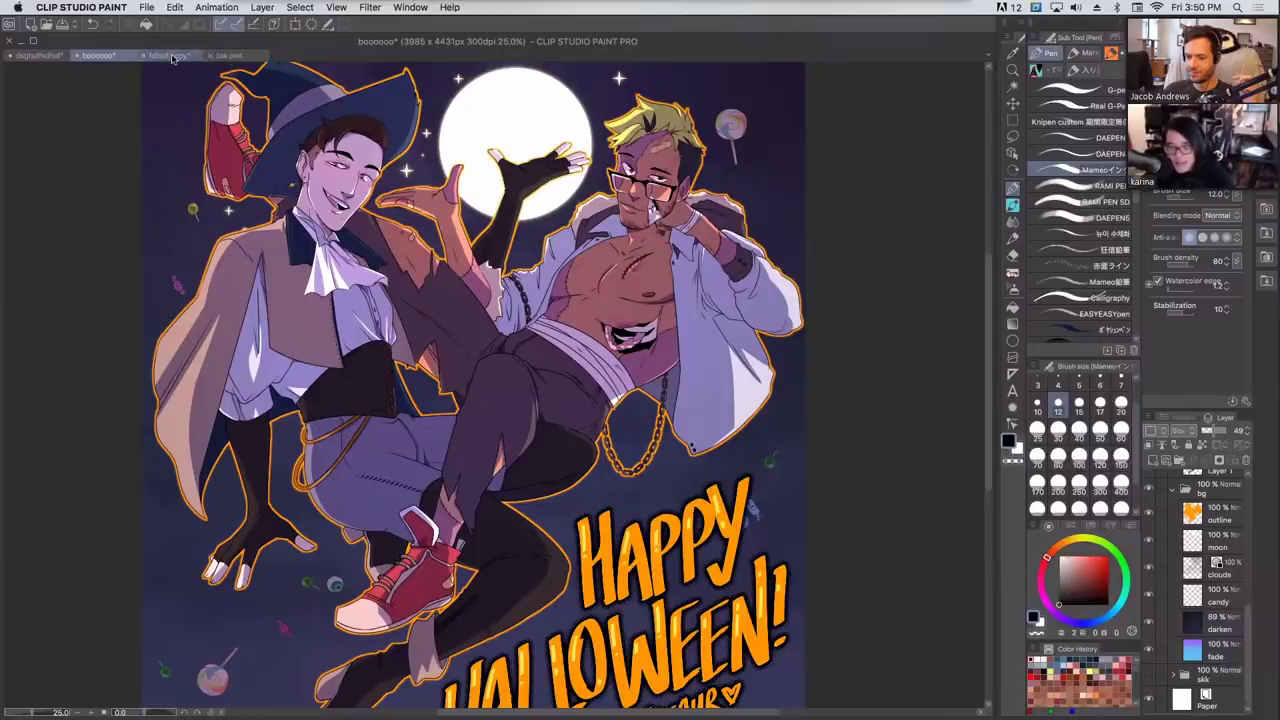
Switch to the zek.psd document and look over the flat-coloured portrait.
{"action": "left_click", "coordinate": [230, 56]}
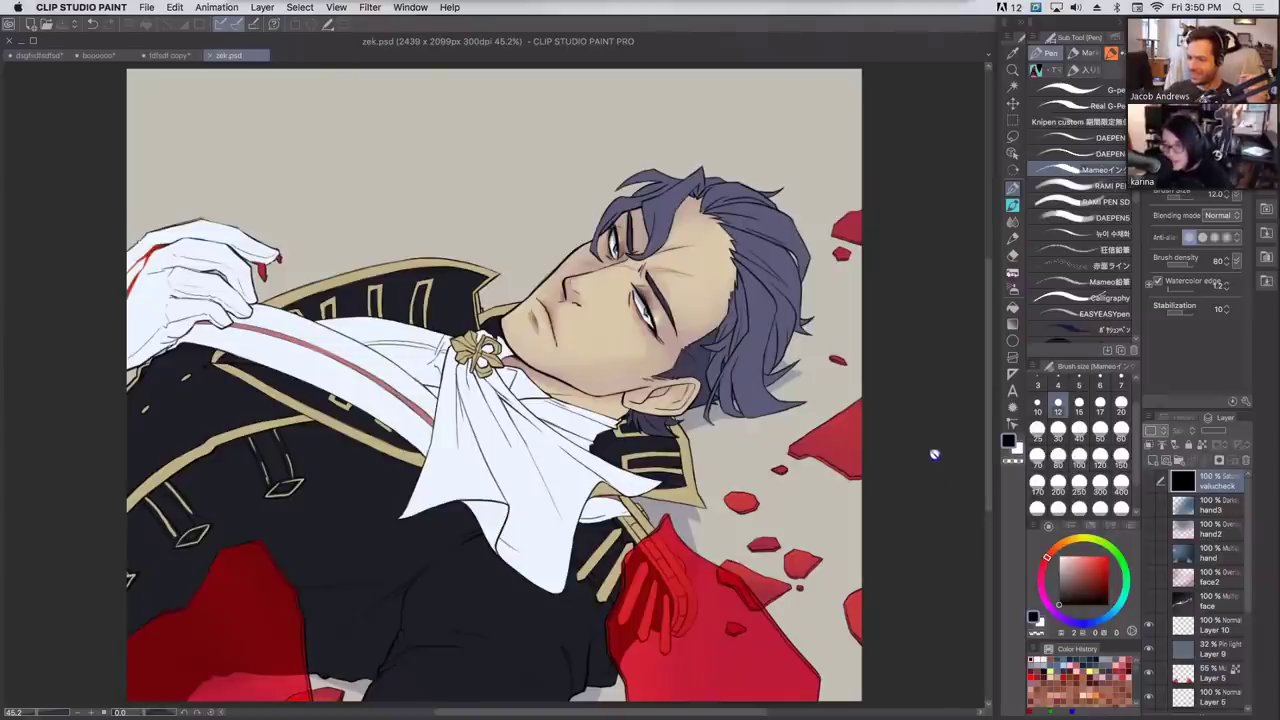
{"action": "scroll", "coordinate": [966, 488], "scroll_direction": "up", "scroll_amount": 1}
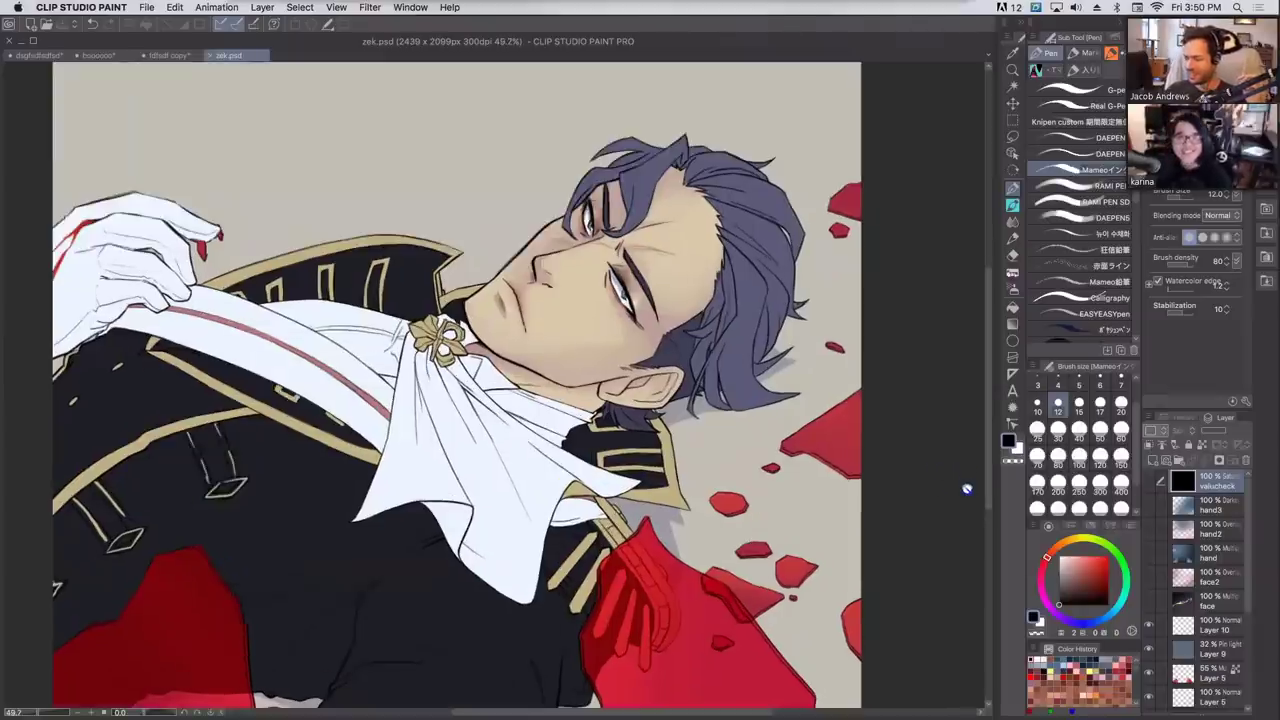
{"action": "scroll", "coordinate": [950, 503], "scroll_direction": "down", "scroll_amount": 1}
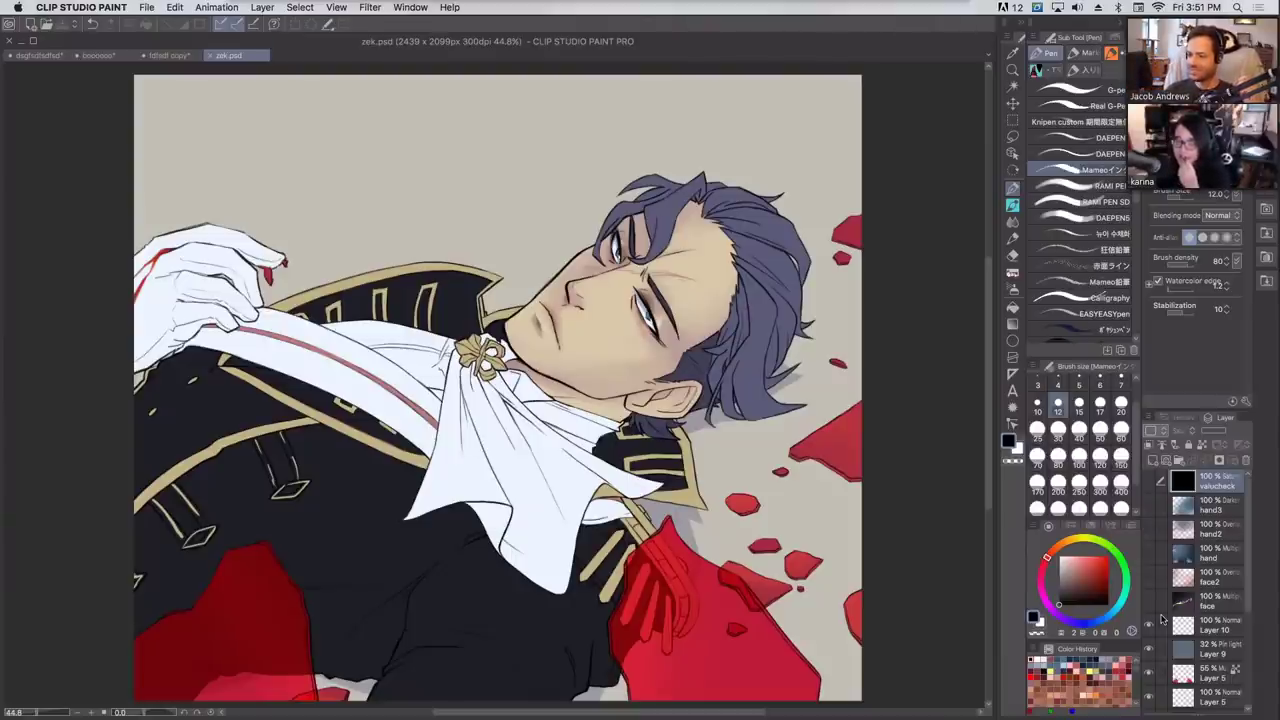
Show the face shading layer and the face2 layer above it over the flat colours.
{"action": "left_click", "coordinate": [1213, 604]}
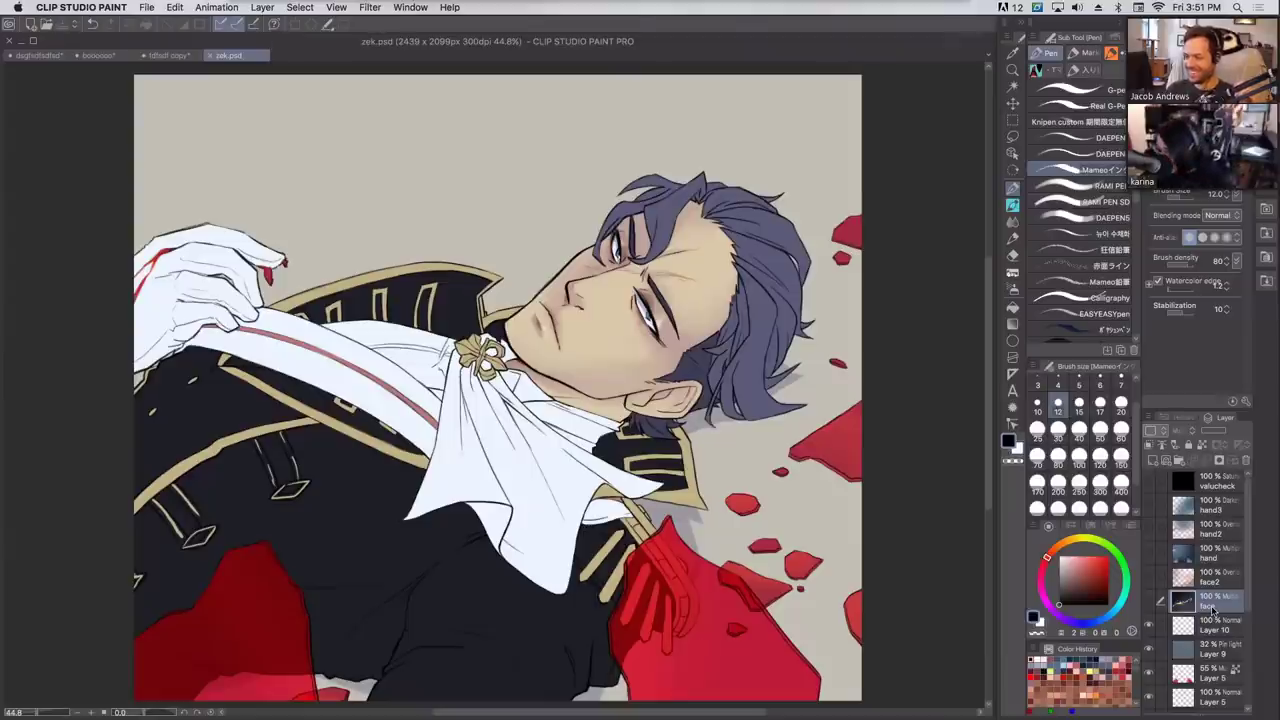
{"action": "left_click", "coordinate": [1149, 604]}
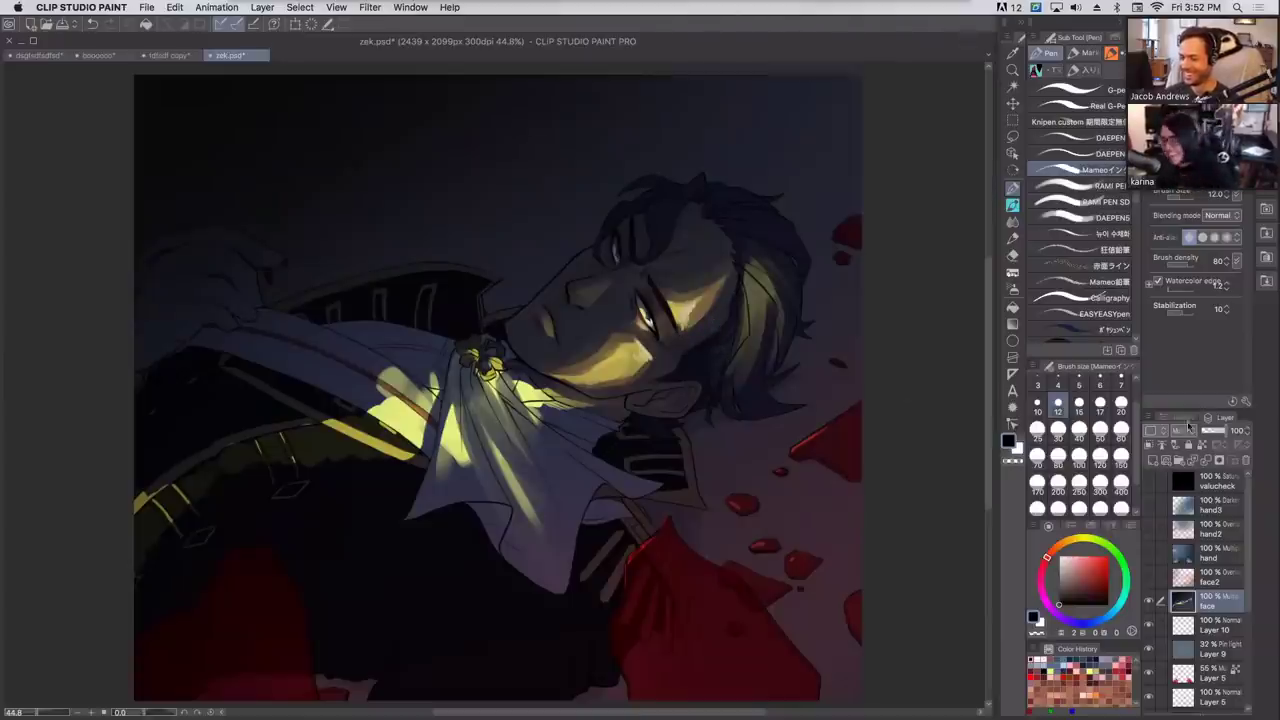
{"action": "left_click", "coordinate": [1215, 582]}
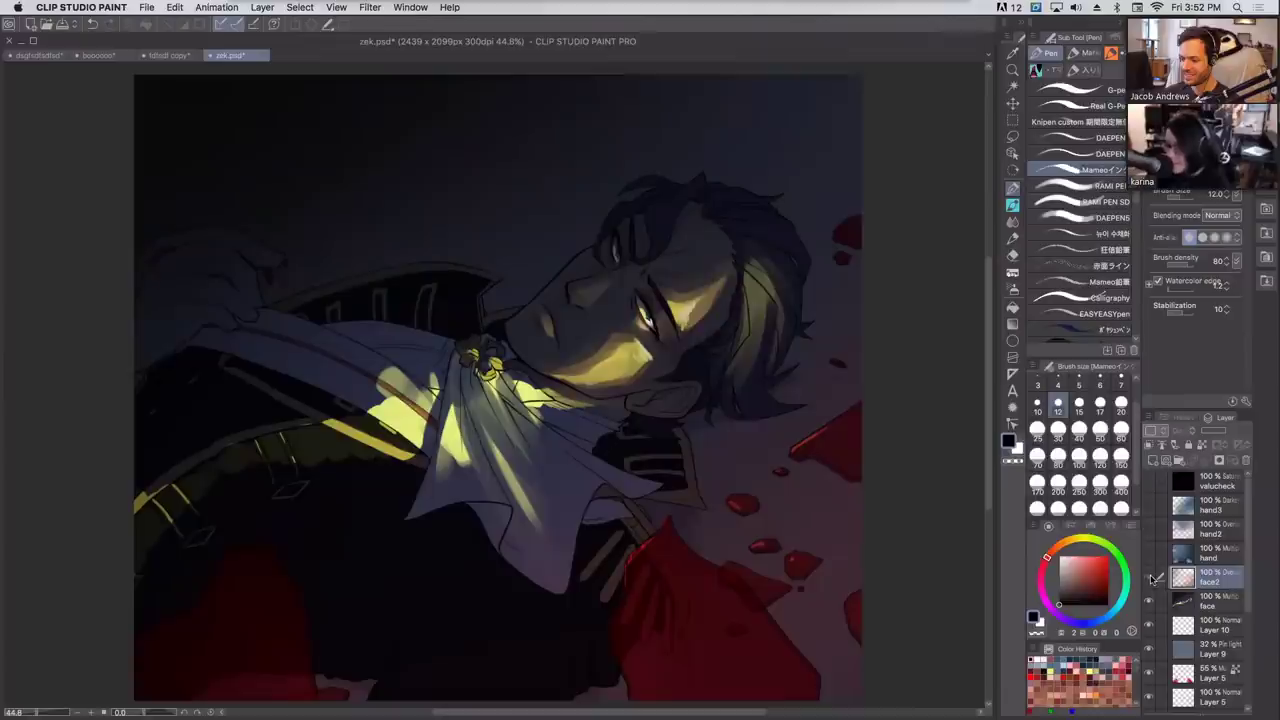
{"action": "left_click", "coordinate": [1151, 578]}
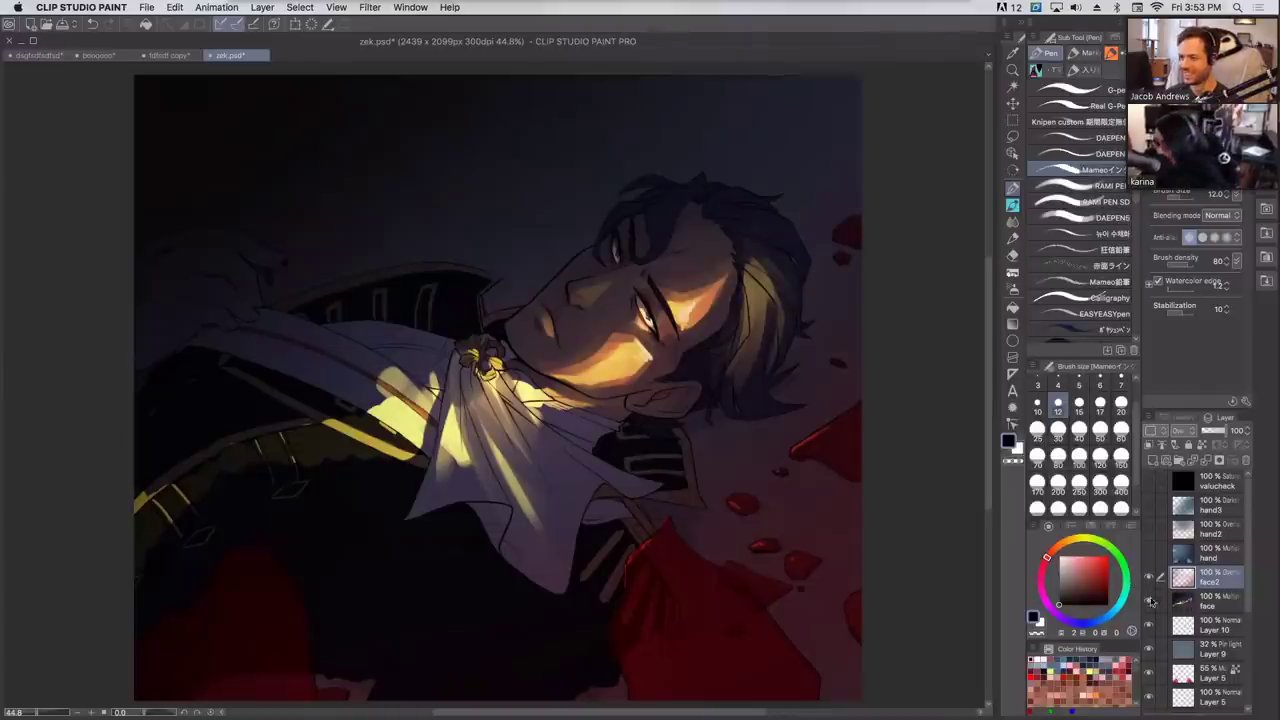
Compare the portrait with and without the face and face2 layers, and hide both.
{"action": "left_click", "coordinate": [1150, 602]}
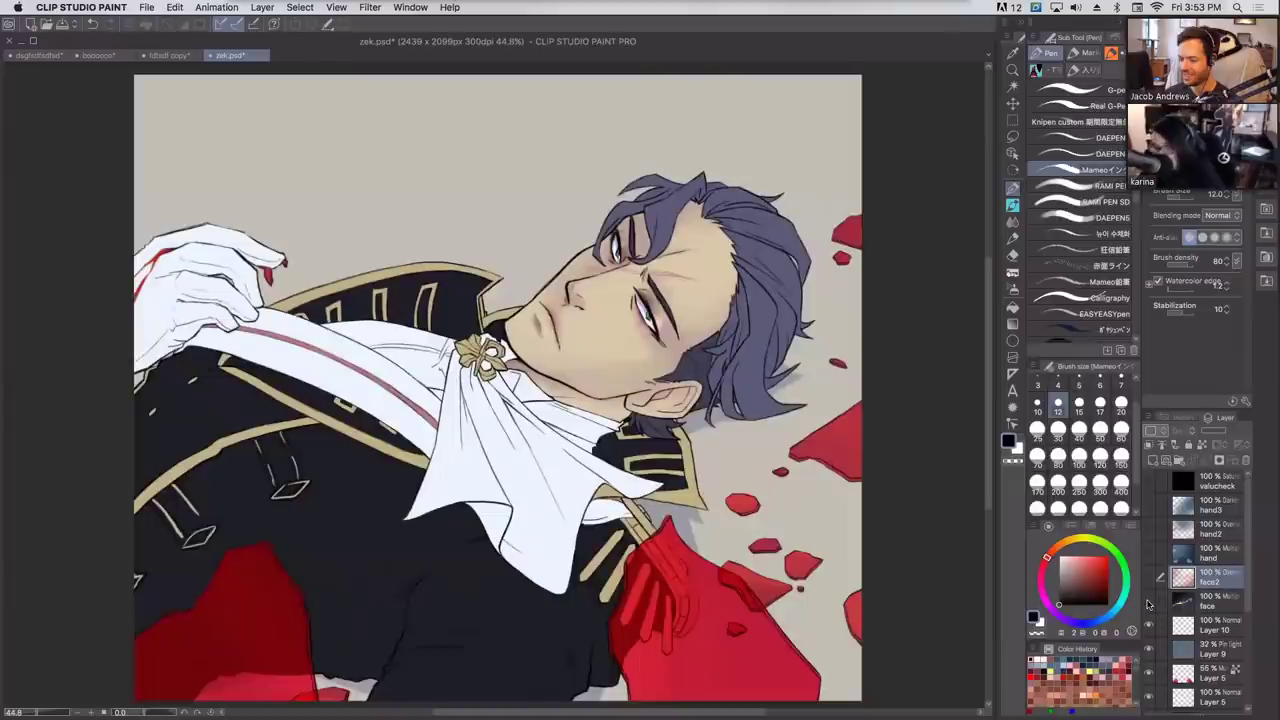
{"action": "left_click", "coordinate": [1151, 580]}
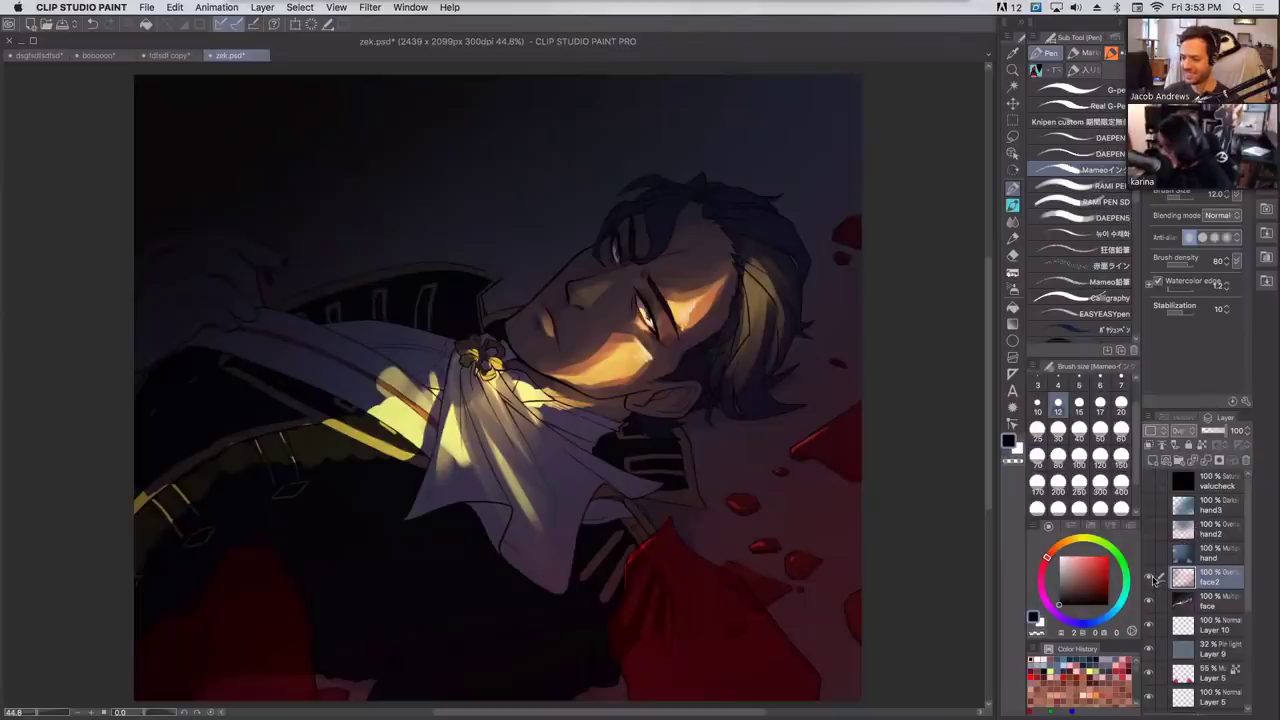
{"action": "left_click", "coordinate": [1150, 579]}
{"action": "left_click", "coordinate": [1150, 601]}
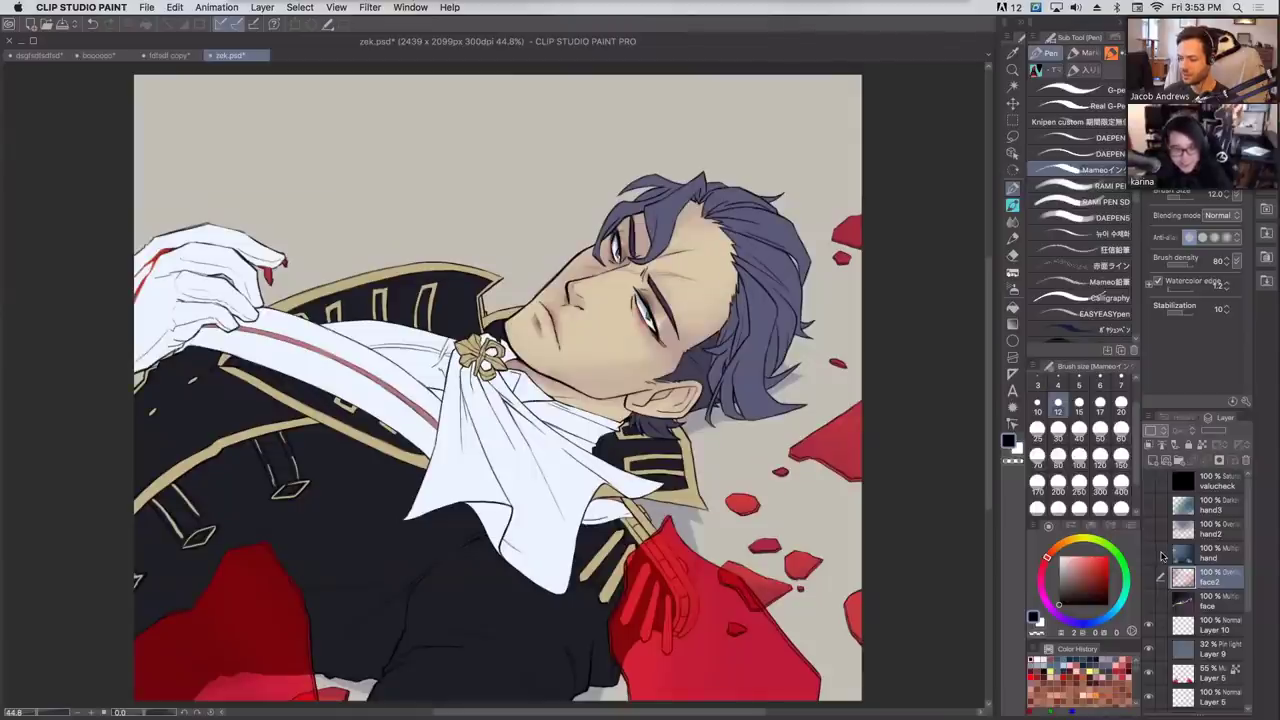
Show the hand layer and the hand2 layer above it to light the portrait in blue.
{"action": "left_click", "coordinate": [1161, 555]}
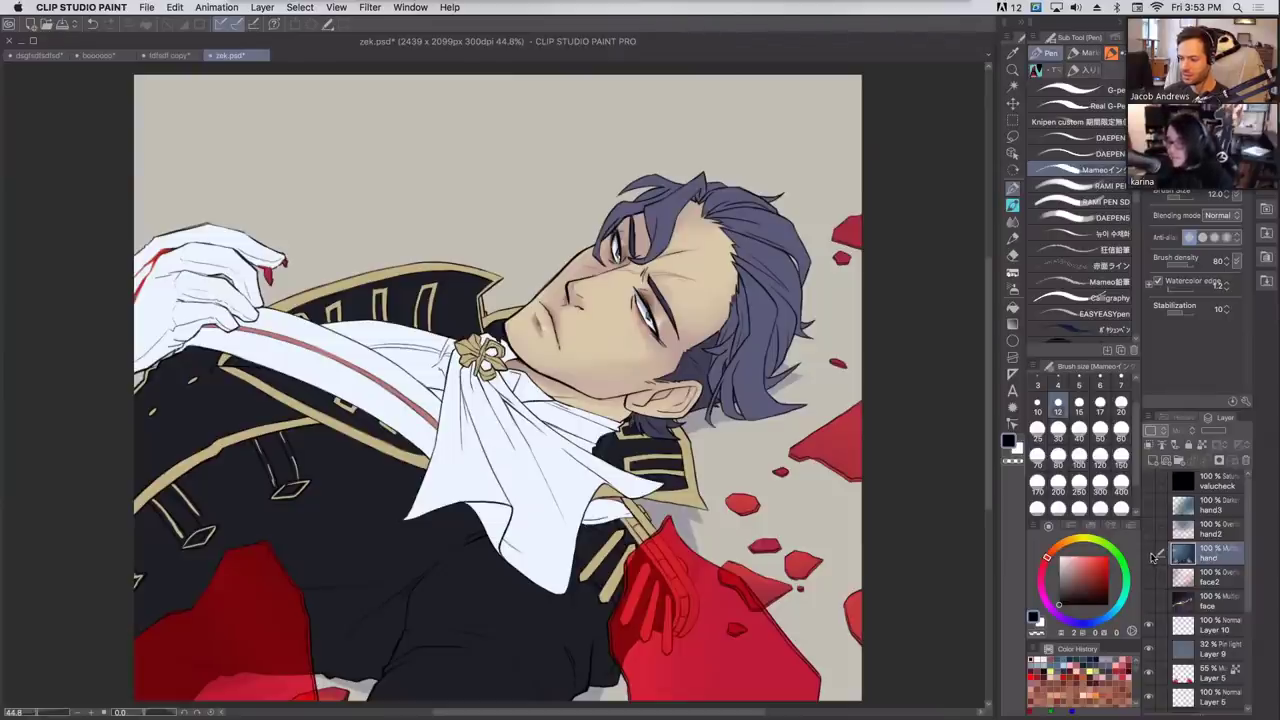
{"action": "left_click", "coordinate": [1150, 556]}
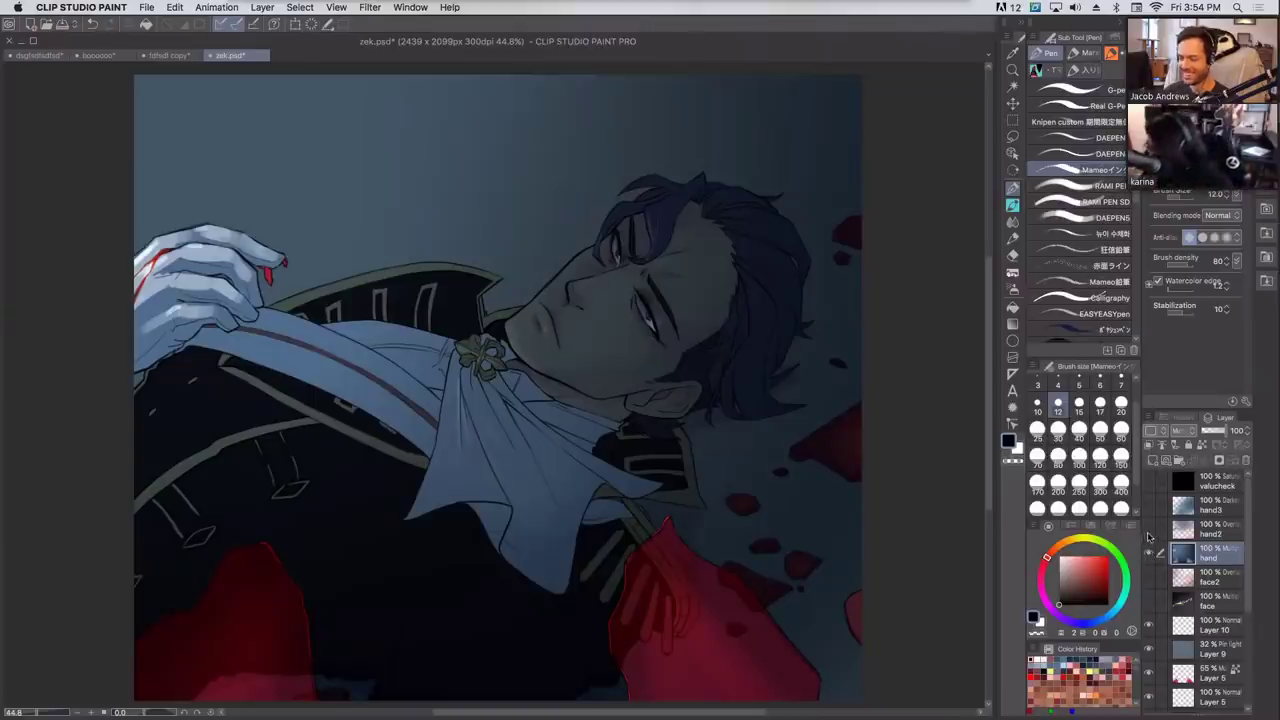
{"action": "left_click", "coordinate": [1148, 530]}
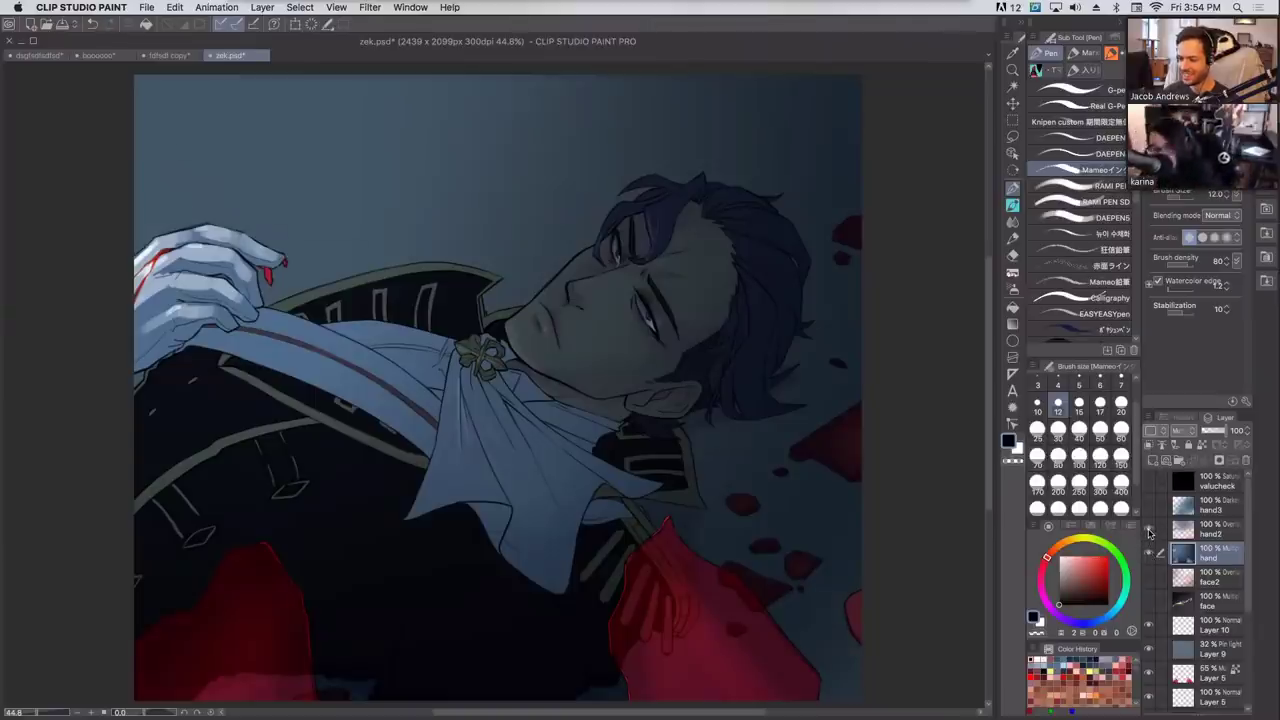
{"action": "left_click", "coordinate": [1215, 537]}
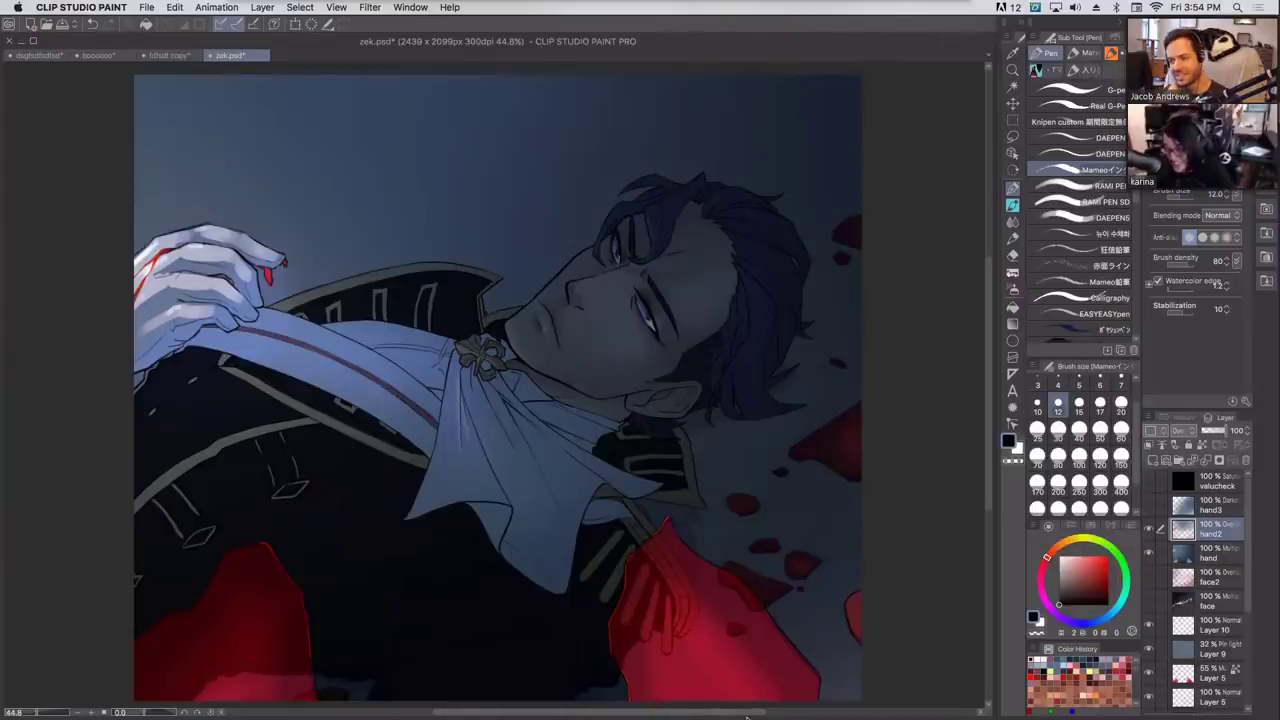
Select the hand3 layer, compare the portrait with and without it, and leave it shown.
{"action": "left_click", "coordinate": [1212, 506]}
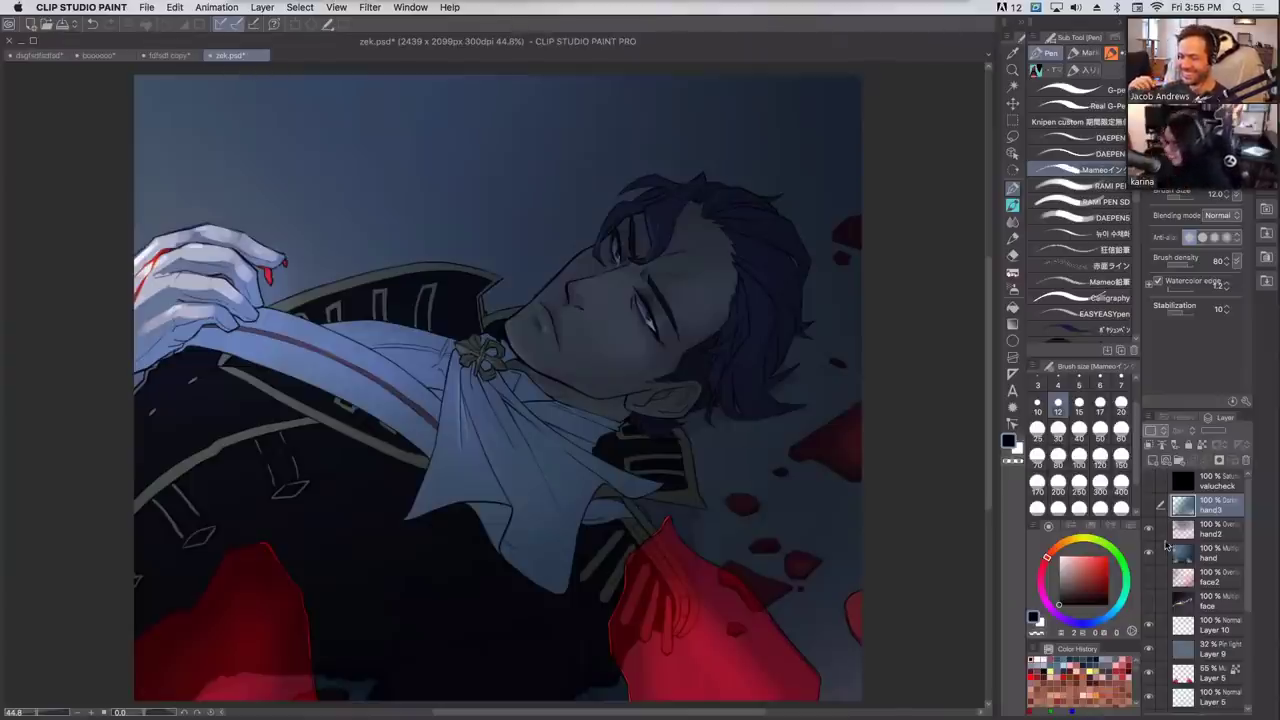
{"action": "left_click", "coordinate": [1149, 506]}
{"action": "left_click", "coordinate": [1150, 508]}
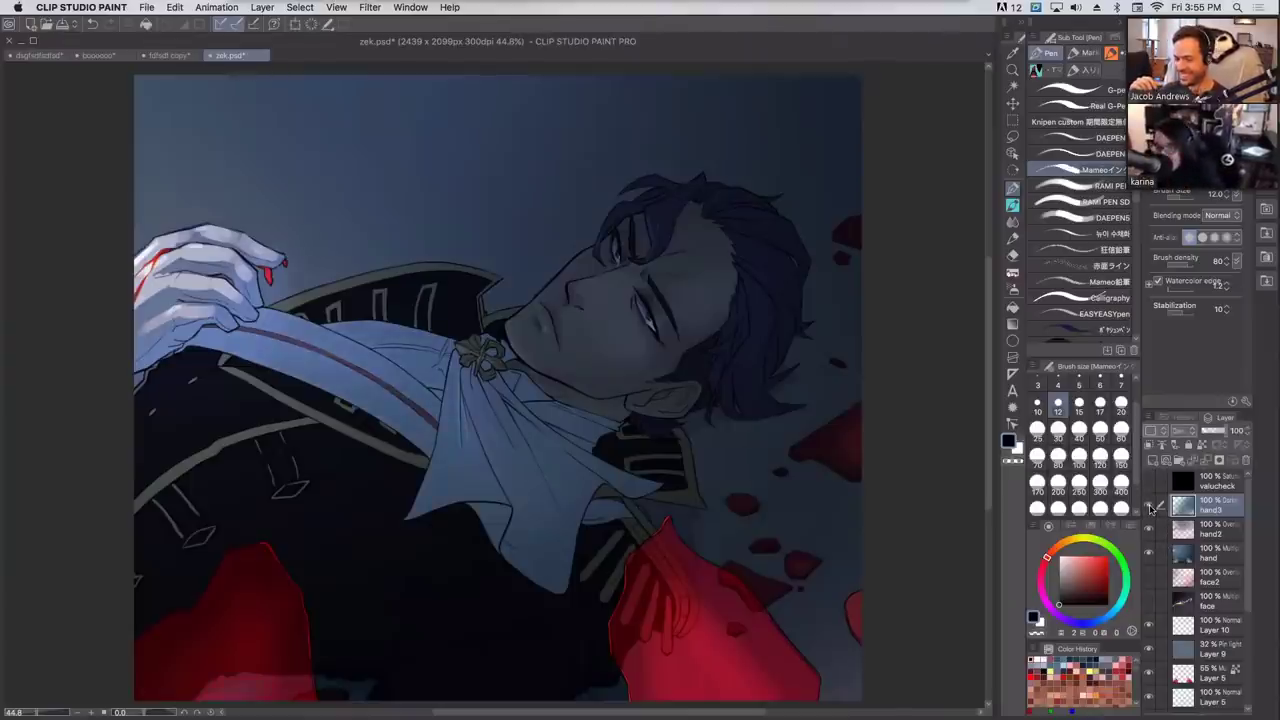
{"action": "left_click", "coordinate": [1150, 508]}
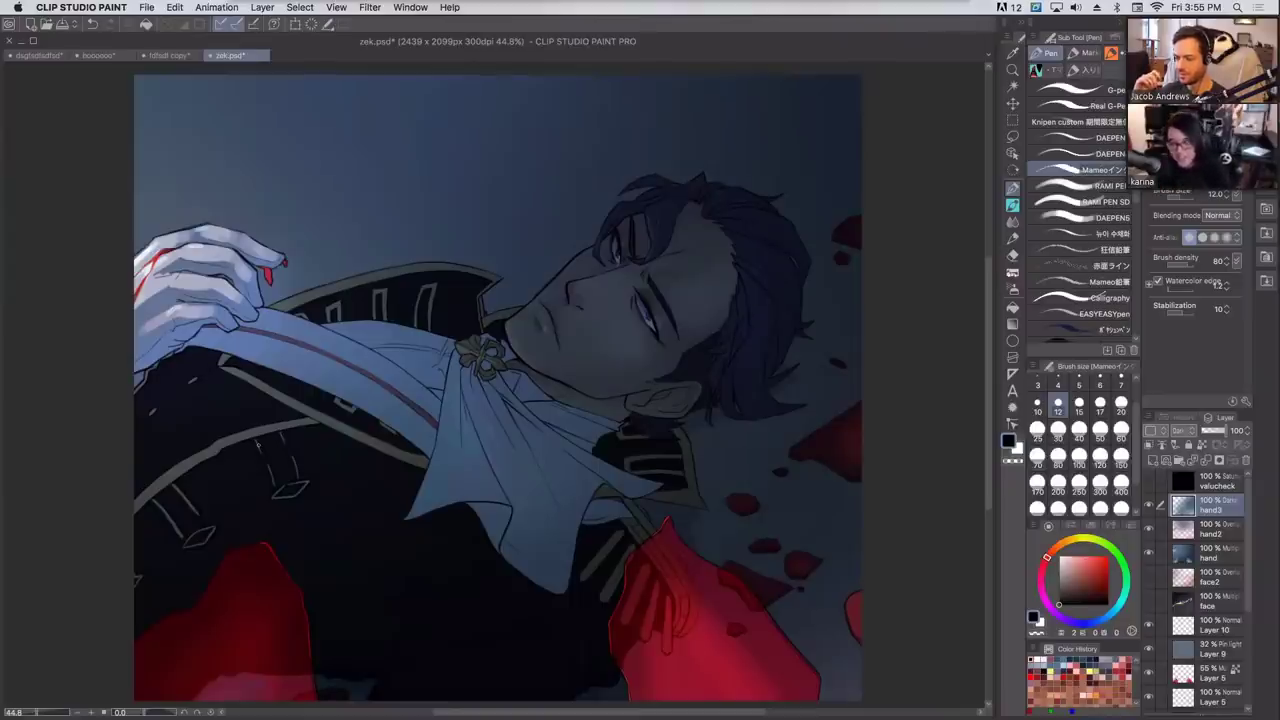
Check the blue-lit portrait in greyscale with the valucheck layer, and compare it in colour with and without hand3.
{"action": "left_click", "coordinate": [1149, 482]}
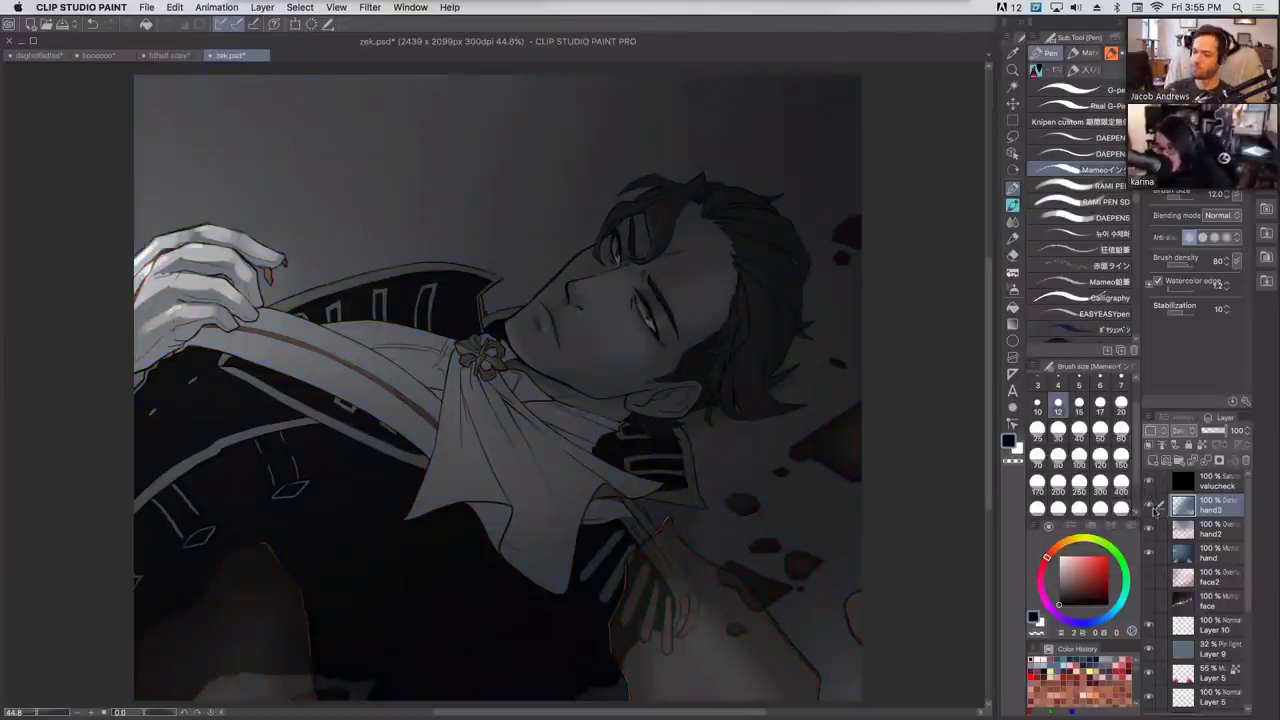
{"action": "left_click", "coordinate": [1149, 483]}
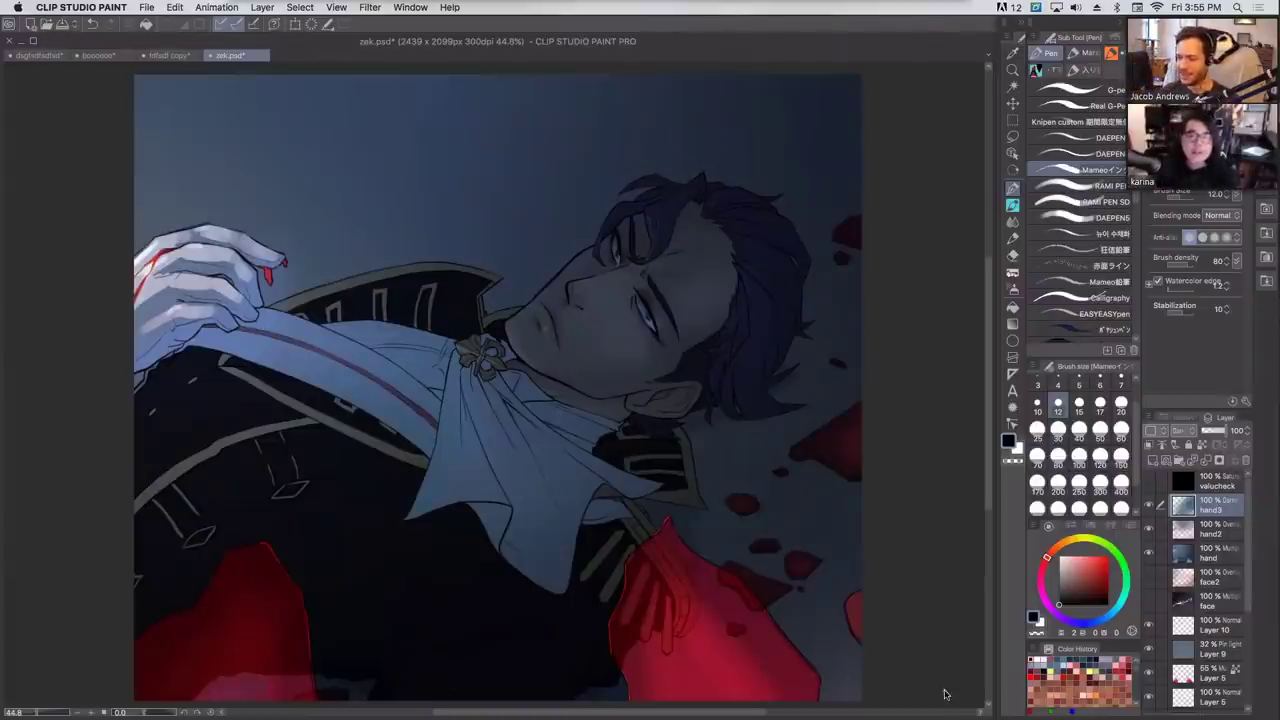
{"action": "left_click", "coordinate": [1150, 507]}
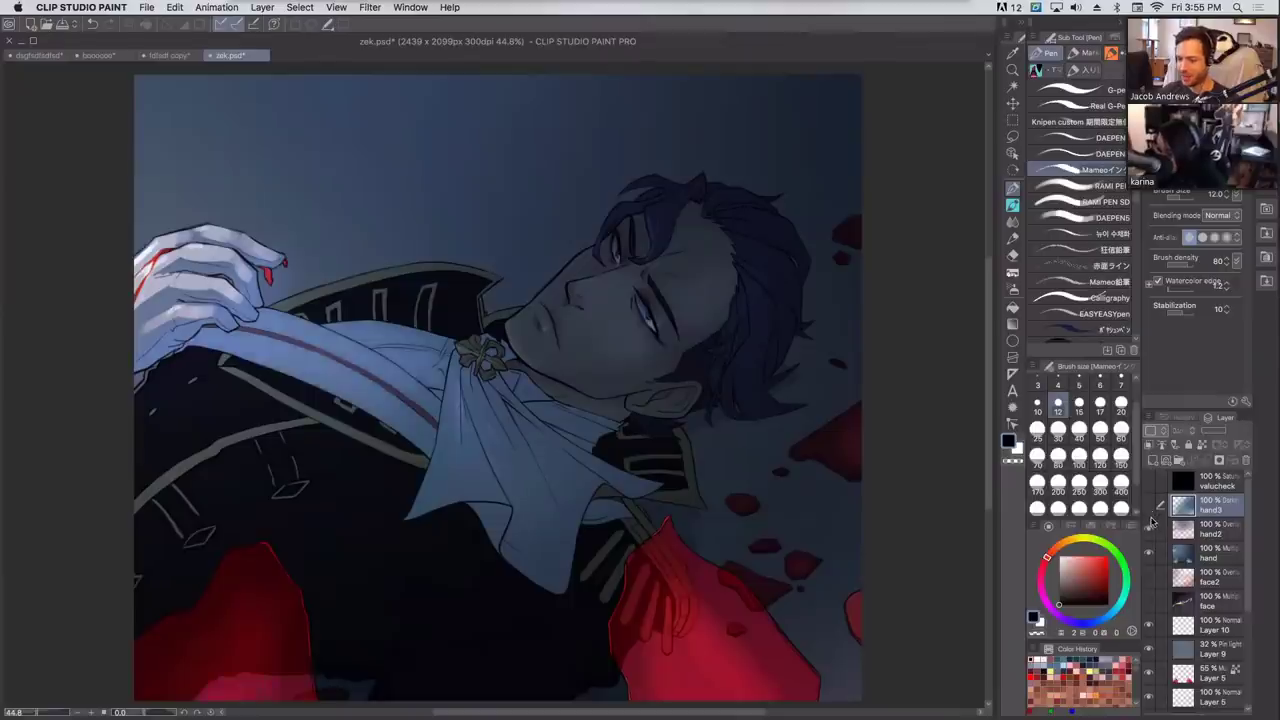
{"action": "left_click", "coordinate": [1150, 507]}
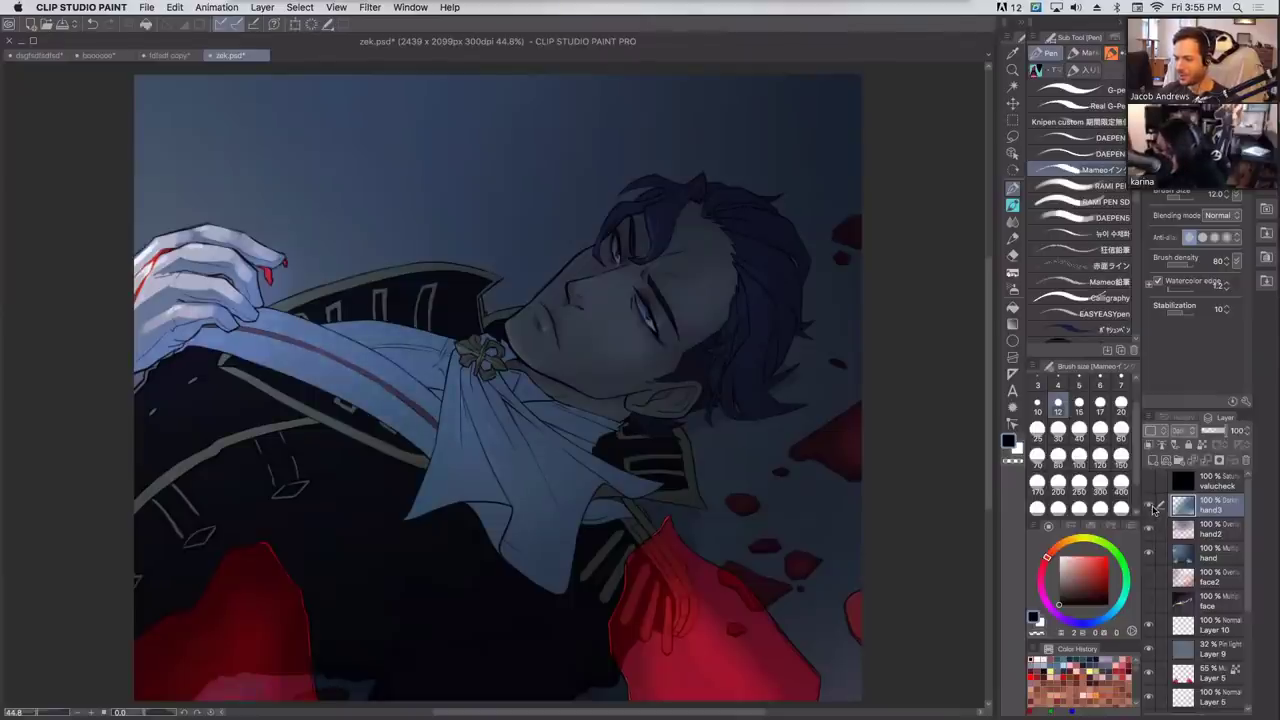
Compare the flat colours with the blue lighting of the hand, hand2 and hand3 layers, and leave those layers hidden.
{"action": "left_click", "coordinate": [1150, 507]}
{"action": "left_click", "coordinate": [1150, 531]}
{"action": "left_click", "coordinate": [1150, 555]}
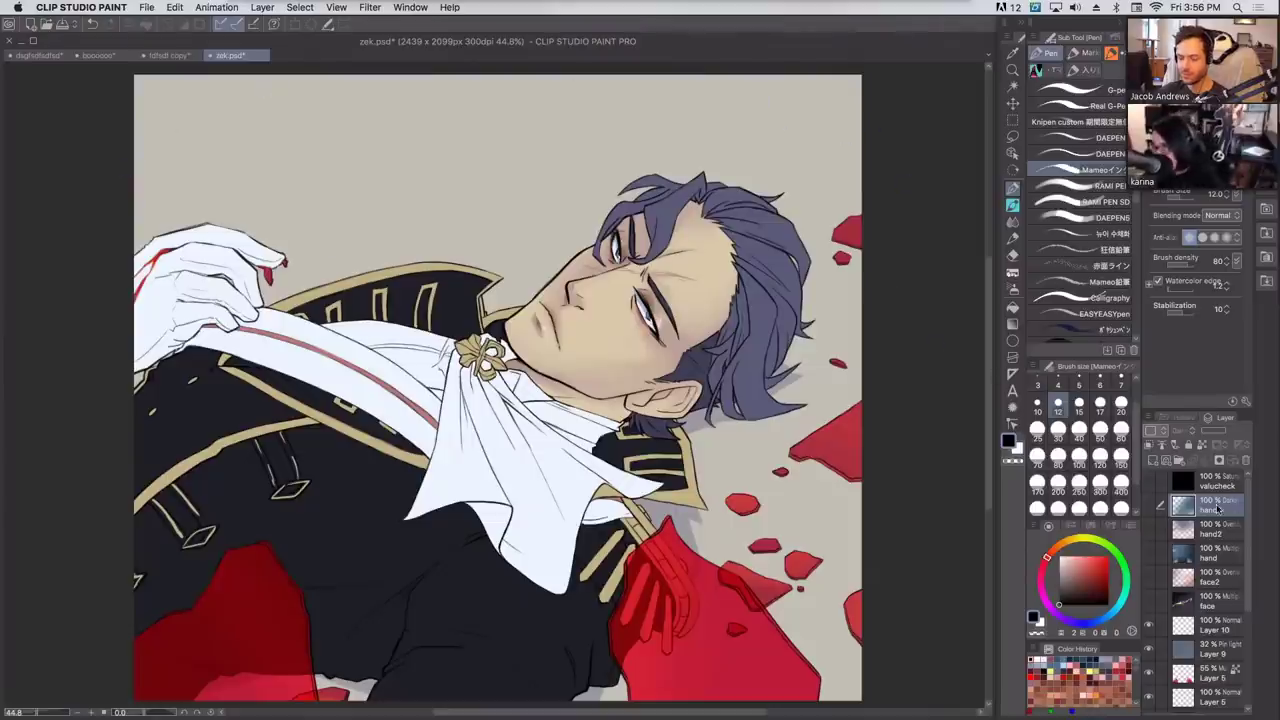
{"action": "left_click", "coordinate": [1150, 508]}
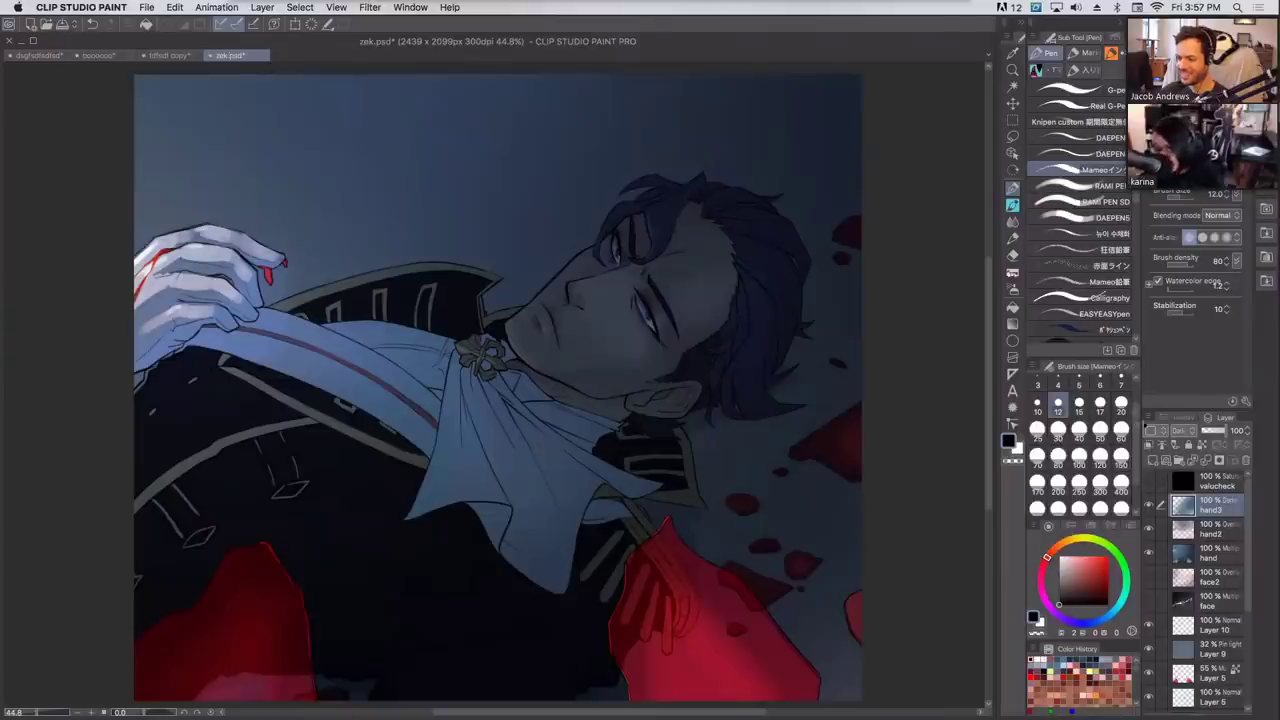
{"action": "left_click", "coordinate": [1149, 505]}
{"action": "left_click", "coordinate": [1149, 553]}
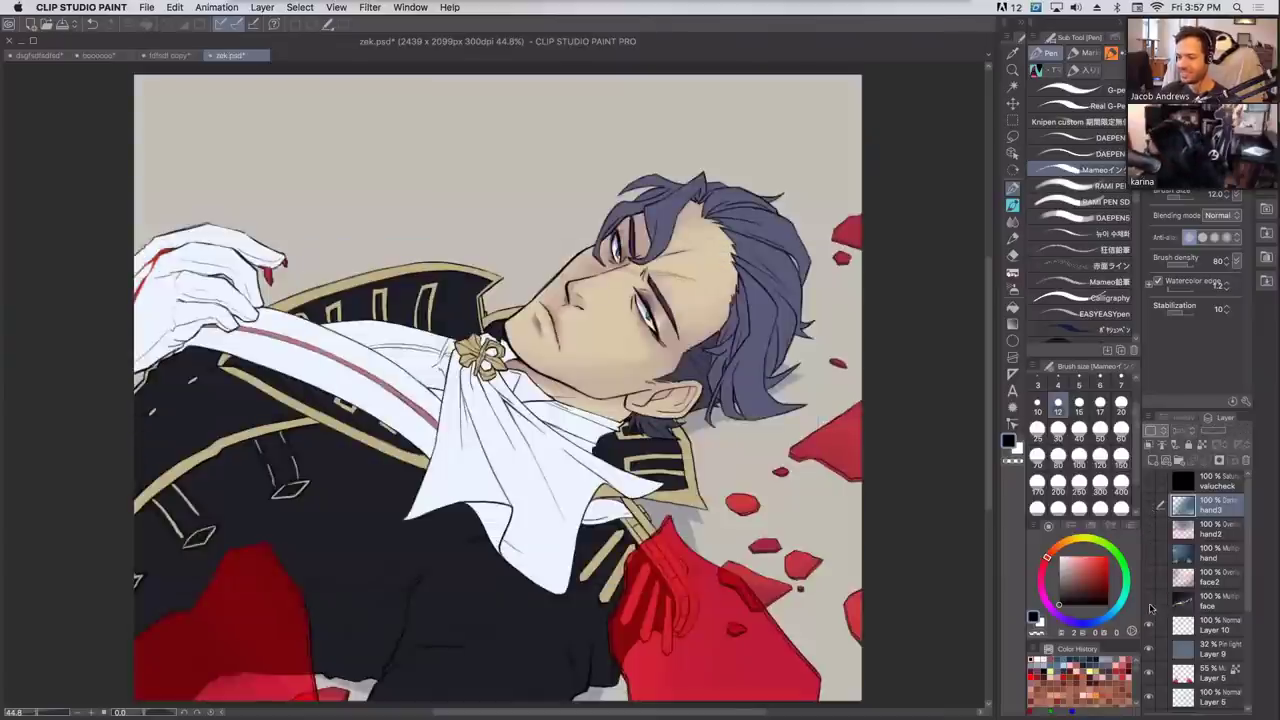
Show the face and face2 layers again, check their values with the valucheck layer, and return to colour.
{"action": "left_click", "coordinate": [1149, 601]}
{"action": "left_click", "coordinate": [1149, 577]}
{"action": "left_click", "coordinate": [1149, 483]}
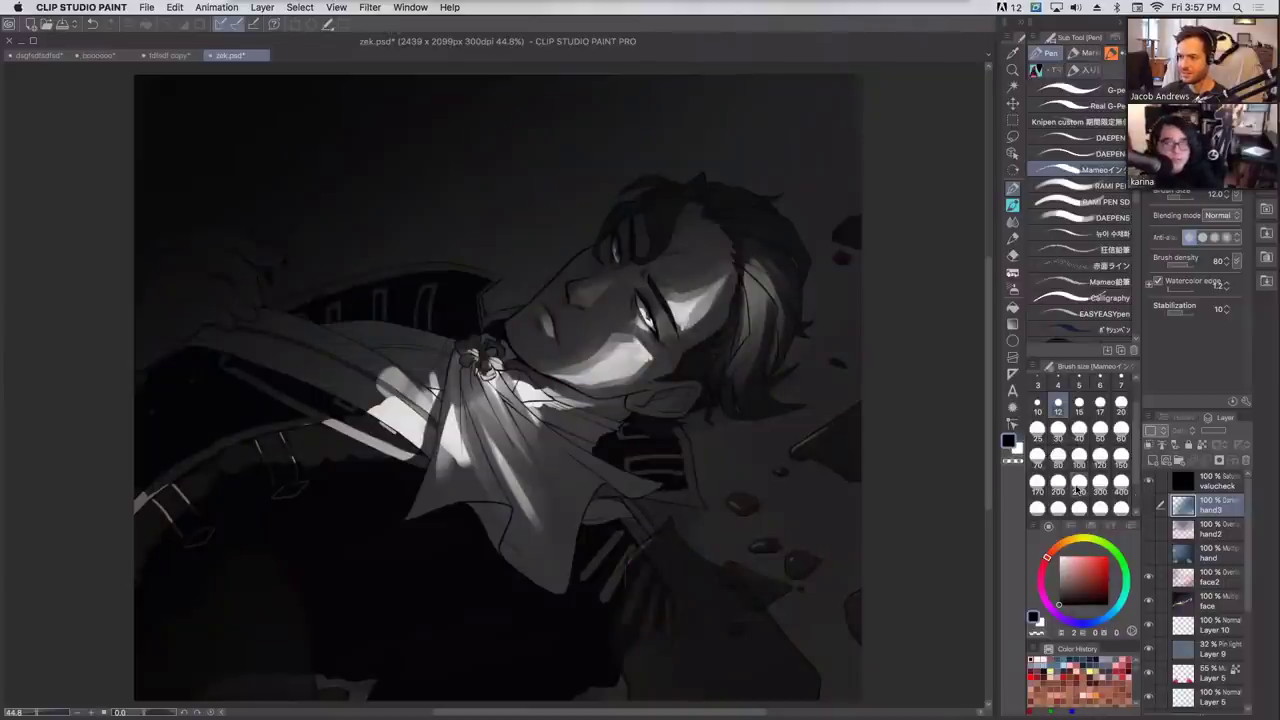
{"action": "left_click", "coordinate": [1148, 482]}
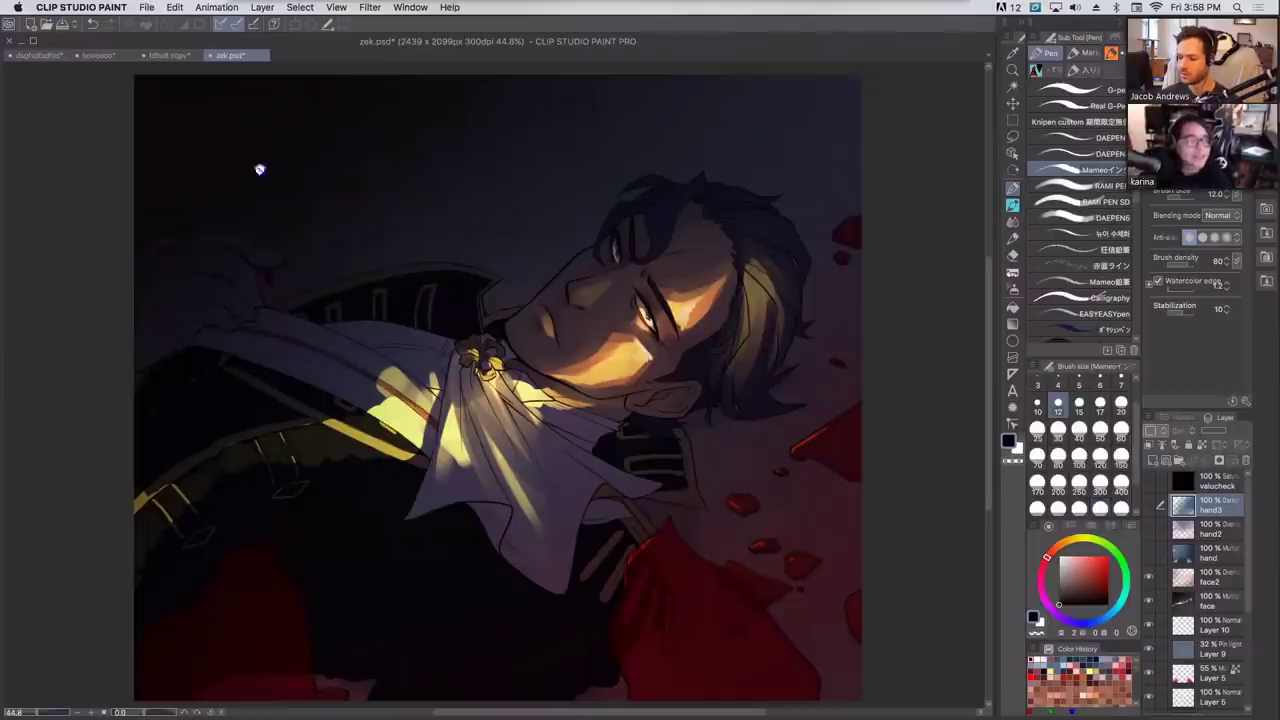
View the portrait briefly without the interface panels, and switch to the document with the rough line sketch of two figures.
{"action": "key", "text": "Tab"}
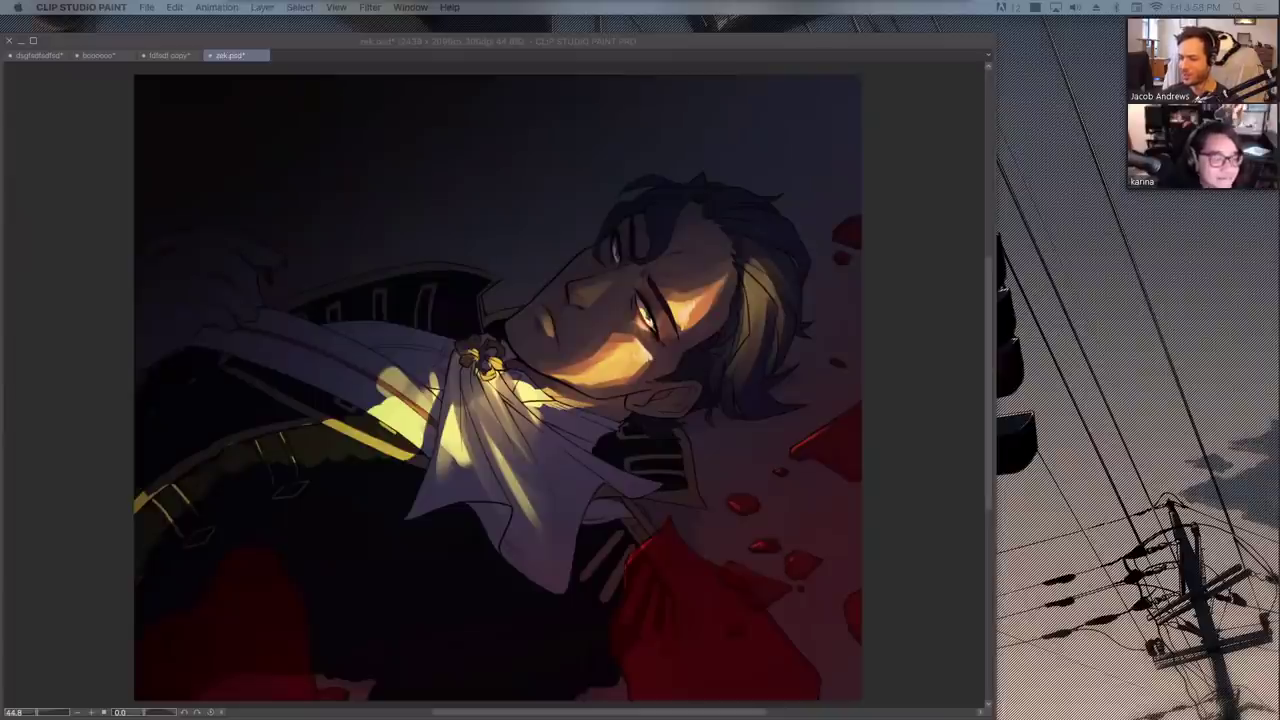
{"action": "key", "text": "Tab"}
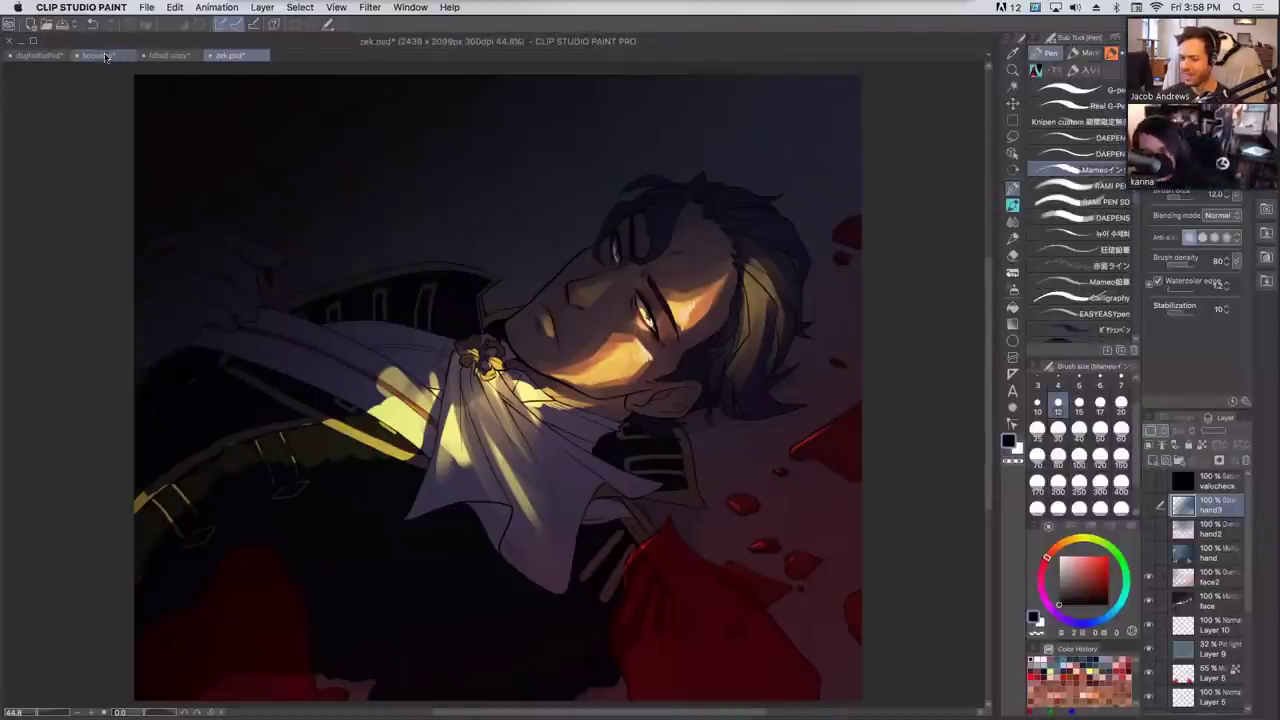
{"action": "left_click", "coordinate": [42, 55]}
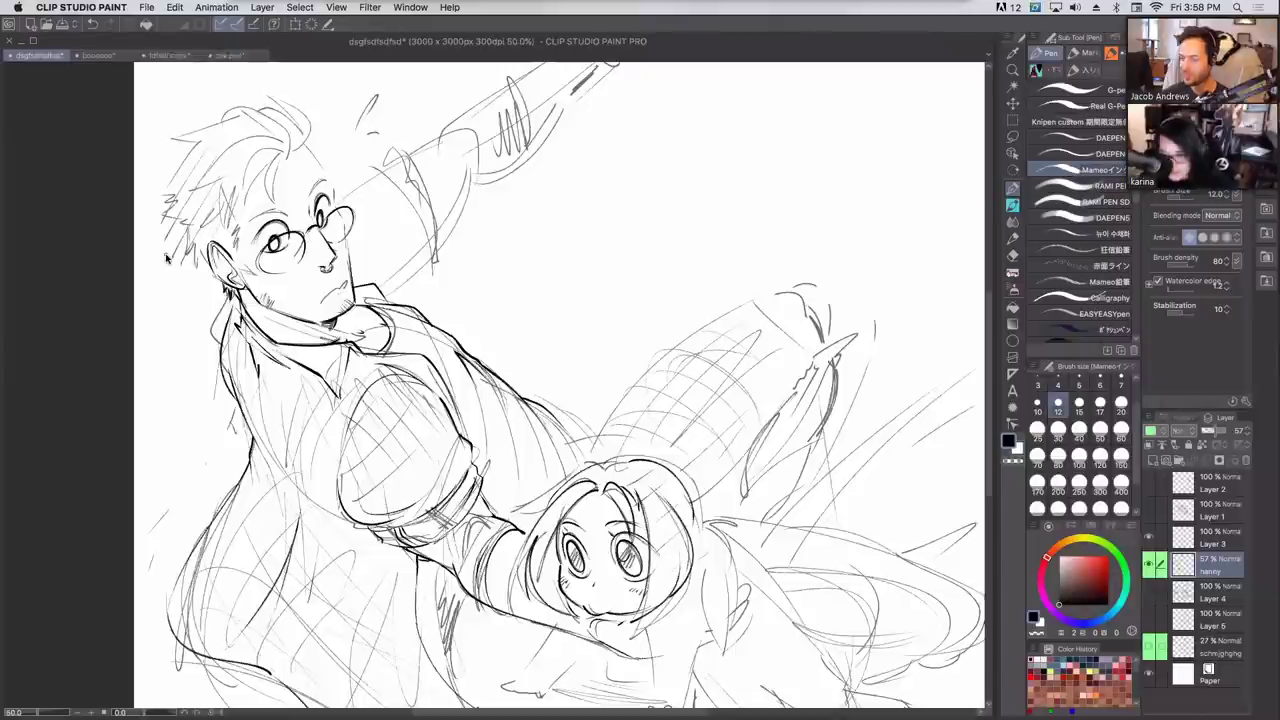
Hide the nanny sketch layer and Layer 3, and add a new empty layer above nanny.
{"action": "left_click", "coordinate": [1148, 564]}
{"action": "left_click", "coordinate": [1149, 537]}
{"action": "left_click", "coordinate": [1153, 460]}
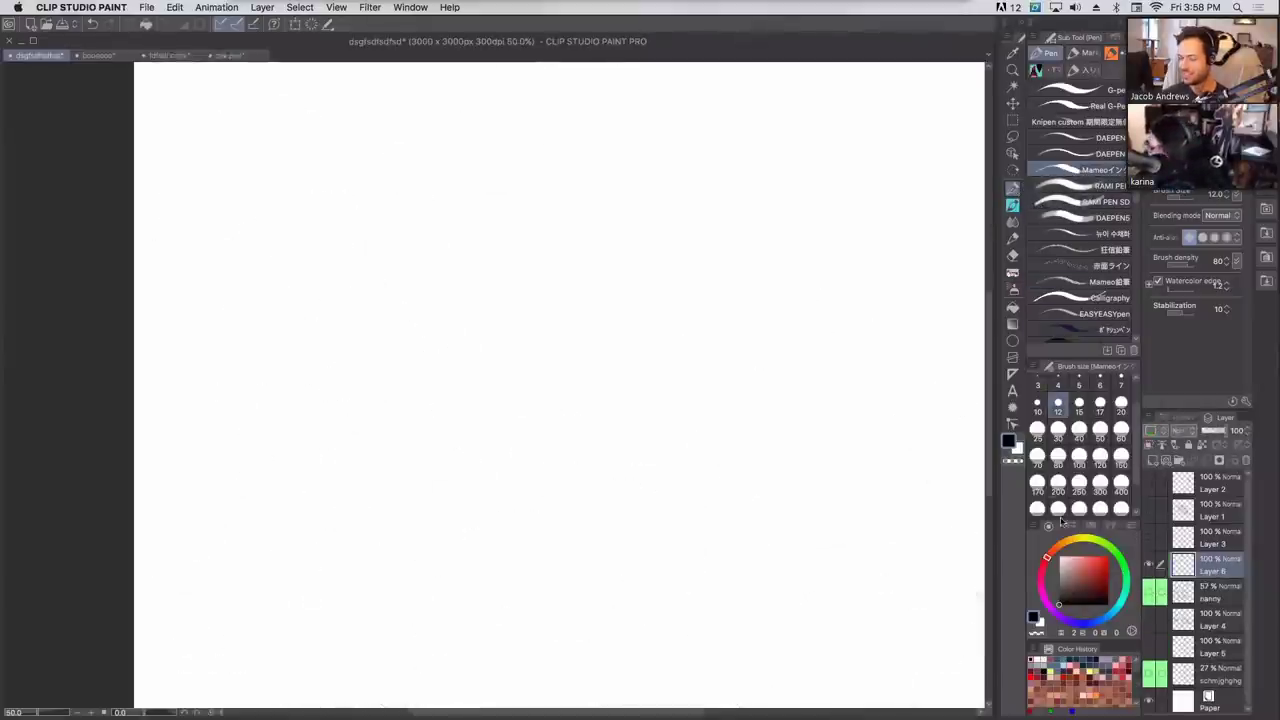
Sketch the face contour and jaw of a three-quarter head, with a curved centre line and an eye line.
{"action": "left_click_drag", "start_coordinate": [611, 215], "coordinate": [590, 378]}
{"action": "key", "text": "ctrl+z"}
{"action": "mouse_move", "coordinate": [558, 240]}
{"action": "left_mouse_down"}
{"action": "mouse_move", "coordinate": [565, 372]}
{"action": "mouse_move", "coordinate": [623, 440]}
{"action": "mouse_move", "coordinate": [686, 434]}
{"action": "mouse_move", "coordinate": [716, 412]}
{"action": "left_mouse_up"}
{"action": "key", "text": "ctrl+z"}
{"action": "mouse_move", "coordinate": [571, 393]}
{"action": "left_mouse_down"}
{"action": "mouse_move", "coordinate": [616, 476]}
{"action": "mouse_move", "coordinate": [730, 410]}
{"action": "left_mouse_up"}
{"action": "key", "text": "super+z"}
{"action": "mouse_move", "coordinate": [654, 332]}
{"action": "left_mouse_down"}
{"action": "mouse_move", "coordinate": [658, 298]}
{"action": "mouse_move", "coordinate": [721, 318]}
{"action": "mouse_move", "coordinate": [716, 340]}
{"action": "mouse_move", "coordinate": [653, 328]}
{"action": "mouse_move", "coordinate": [698, 300]}
{"action": "left_mouse_up"}
{"action": "key", "text": "super+z"}
{"action": "key", "text": "super+z"}
{"action": "key", "text": "super+z"}
{"action": "key", "text": "super+z"}
{"action": "left_click_drag", "start_coordinate": [656, 468], "coordinate": [592, 252]}
{"action": "left_click_drag", "start_coordinate": [530, 287], "coordinate": [735, 322]}
Draw both eyes along the eye line, and add the nose and a short mouth line.
{"action": "mouse_move", "coordinate": [640, 340]}
{"action": "left_mouse_down"}
{"action": "mouse_move", "coordinate": [716, 342]}
{"action": "mouse_move", "coordinate": [676, 359]}
{"action": "mouse_move", "coordinate": [655, 345]}
{"action": "mouse_move", "coordinate": [670, 350]}
{"action": "left_mouse_up"}
{"action": "left_click_drag", "start_coordinate": [689, 338], "coordinate": [680, 347]}
{"action": "mouse_move", "coordinate": [561, 315]}
{"action": "left_mouse_down"}
{"action": "mouse_move", "coordinate": [594, 334]}
{"action": "mouse_move", "coordinate": [575, 352]}
{"action": "mouse_move", "coordinate": [578, 334]}
{"action": "left_mouse_up"}
{"action": "left_click_drag", "start_coordinate": [579, 334], "coordinate": [601, 350]}
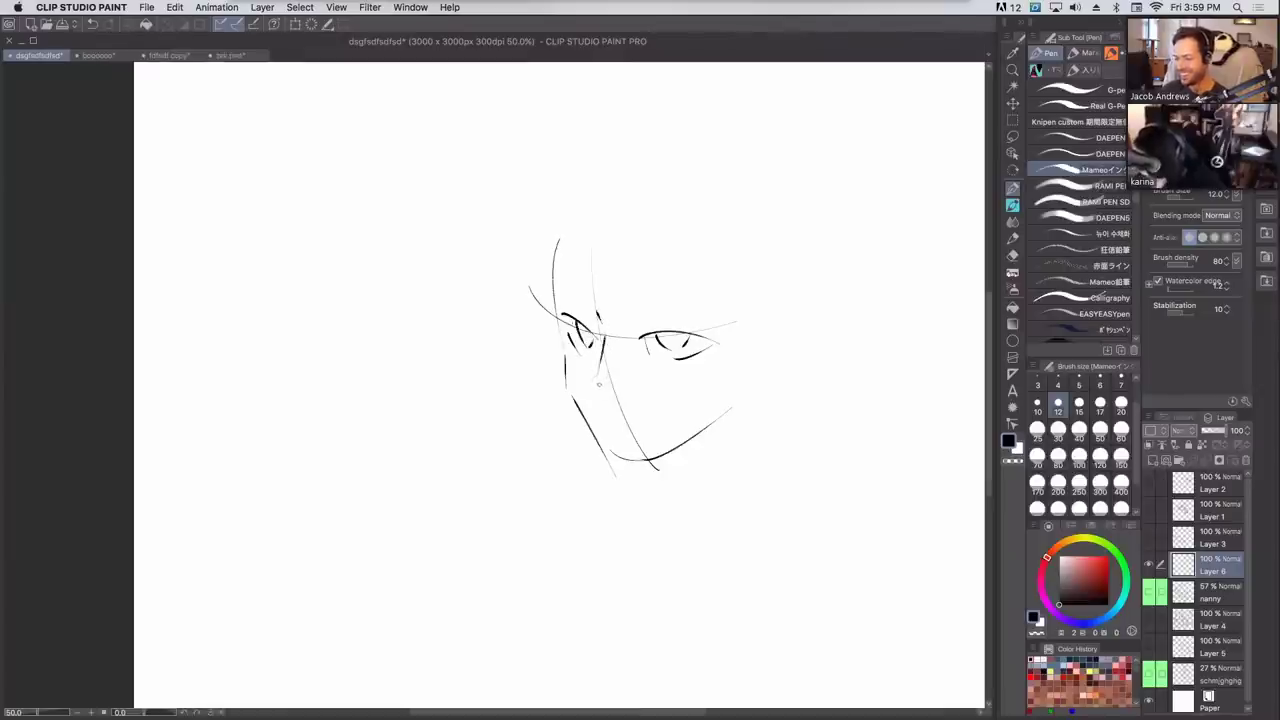
{"action": "left_click_drag", "start_coordinate": [596, 381], "coordinate": [601, 391]}
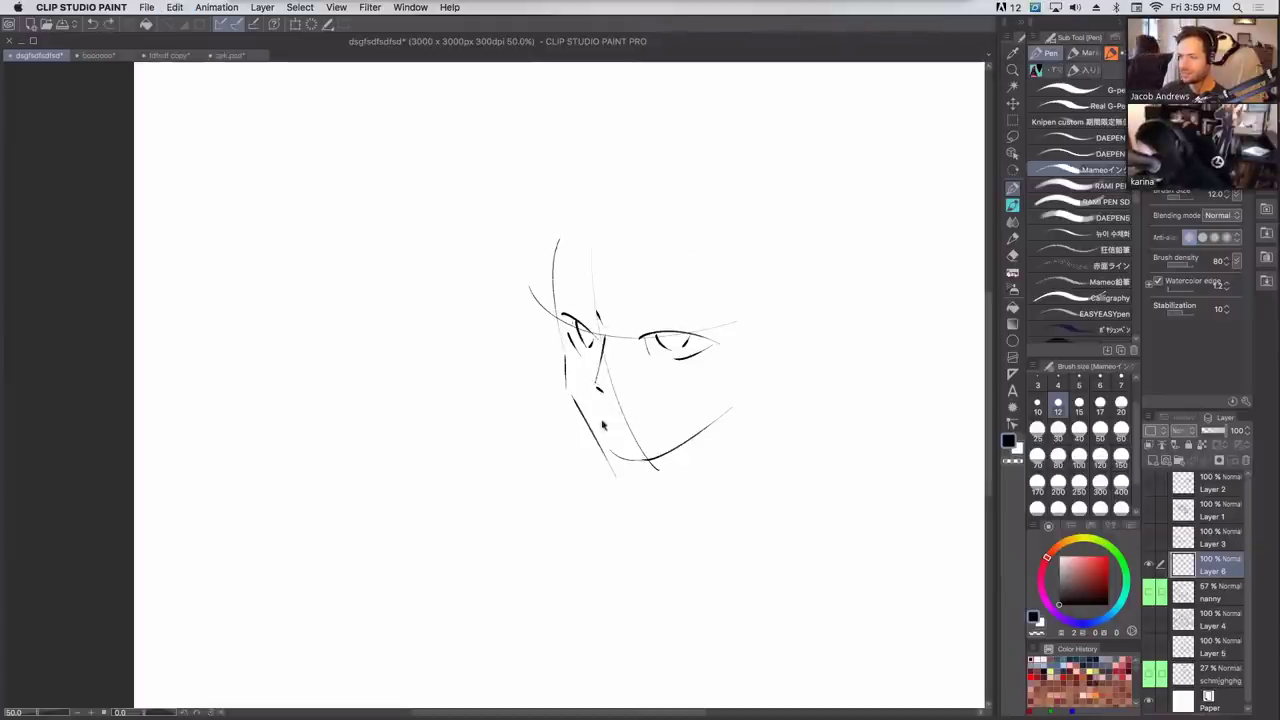
{"action": "left_click_drag", "start_coordinate": [614, 418], "coordinate": [643, 429]}
Sketch the fringe over the forehead as a long curved strand and short strokes sweeping down above the eyes.
{"action": "left_click_drag", "start_coordinate": [607, 214], "coordinate": [583, 300]}
{"action": "key", "text": "super+z"}
{"action": "left_click_drag", "start_coordinate": [589, 214], "coordinate": [585, 294]}
{"action": "mouse_move", "coordinate": [573, 263]}
{"action": "left_mouse_down"}
{"action": "mouse_move", "coordinate": [581, 290]}
{"action": "mouse_move", "coordinate": [650, 326]}
{"action": "left_mouse_up"}
{"action": "left_click_drag", "start_coordinate": [603, 284], "coordinate": [678, 326]}
{"action": "key", "text": "super+z"}
{"action": "key", "text": "super+z"}
{"action": "left_click_drag", "start_coordinate": [583, 288], "coordinate": [622, 326]}
{"action": "mouse_move", "coordinate": [602, 297]}
{"action": "left_mouse_down"}
{"action": "mouse_move", "coordinate": [654, 330]}
{"action": "mouse_move", "coordinate": [675, 318]}
{"action": "left_mouse_up"}
{"action": "key", "text": "super+z"}
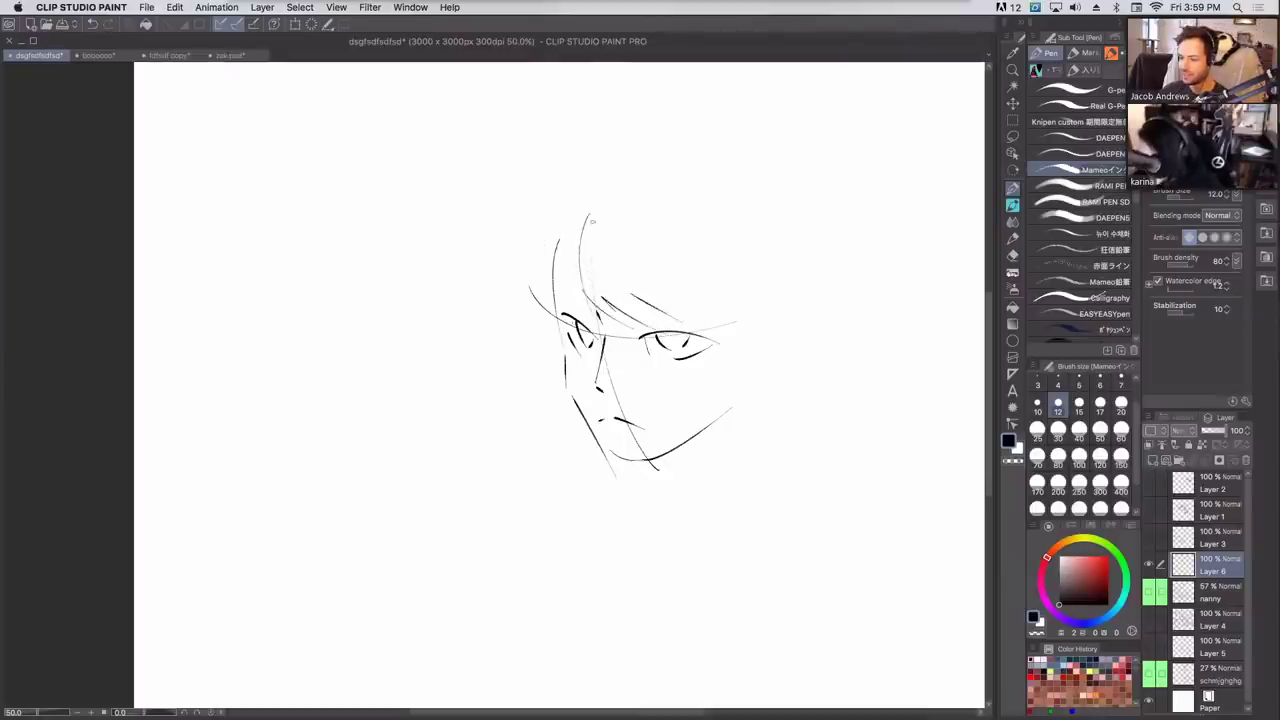
Add hair strands beside the far eye and over the crown, and strengthen the cheek and jaw outline.
{"action": "left_click_drag", "start_coordinate": [556, 228], "coordinate": [566, 316]}
{"action": "key", "text": "super+z"}
{"action": "left_click_drag", "start_coordinate": [562, 252], "coordinate": [566, 330]}
{"action": "left_click_drag", "start_coordinate": [559, 276], "coordinate": [565, 338]}
{"action": "mouse_move", "coordinate": [539, 305]}
{"action": "left_mouse_down"}
{"action": "mouse_move", "coordinate": [574, 358]}
{"action": "mouse_move", "coordinate": [566, 220]}
{"action": "mouse_move", "coordinate": [630, 168]}
{"action": "left_mouse_up"}
{"action": "mouse_move", "coordinate": [567, 384]}
{"action": "left_mouse_down"}
{"action": "mouse_move", "coordinate": [606, 470]}
{"action": "mouse_move", "coordinate": [708, 432]}
{"action": "mouse_move", "coordinate": [737, 366]}
{"action": "left_mouse_up"}
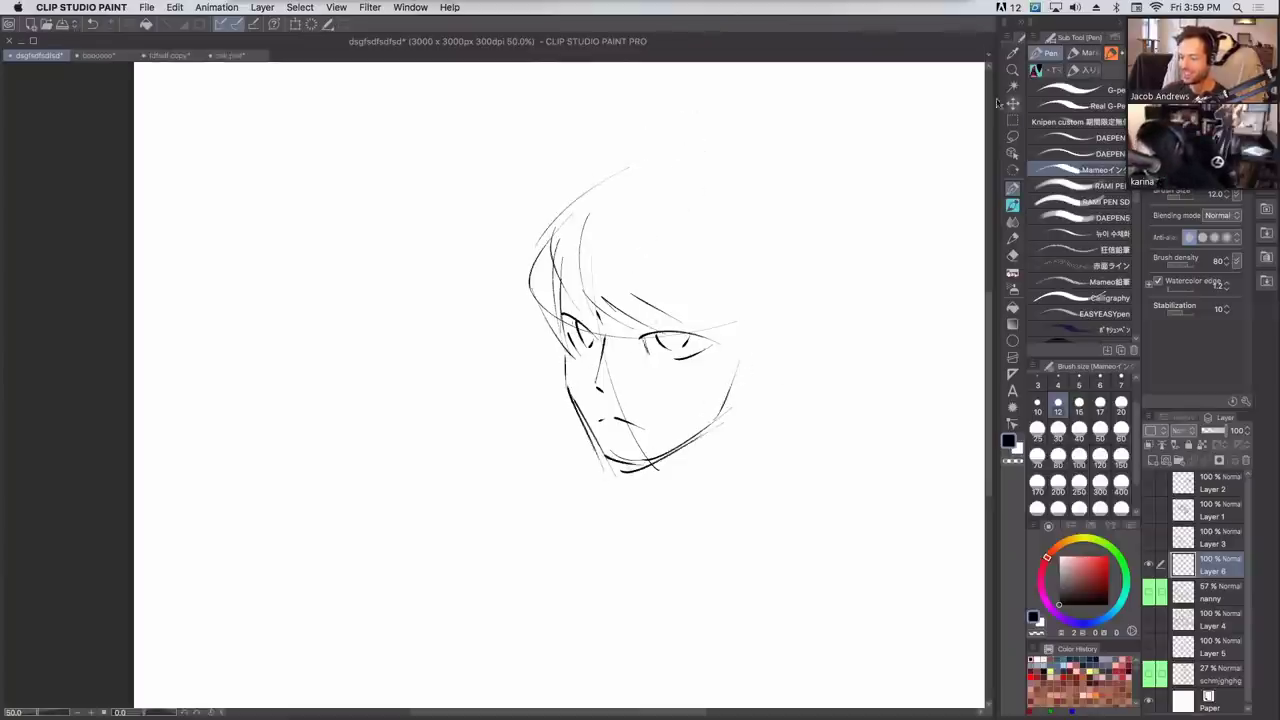
Select the nearer eye freehand, nudge it four steps towards the nose, and clear the selection.
{"action": "key", "text": "m"}
{"action": "mouse_move", "coordinate": [636, 336]}
{"action": "left_mouse_down"}
{"action": "mouse_move", "coordinate": [630, 346]}
{"action": "mouse_move", "coordinate": [700, 324]}
{"action": "left_mouse_up"}
{"action": "left_click", "coordinate": [1012, 103]}
{"action": "key", "text": "Left"}
{"action": "key", "text": "Left"}
{"action": "key", "text": "Left"}
{"action": "key", "text": "Left"}
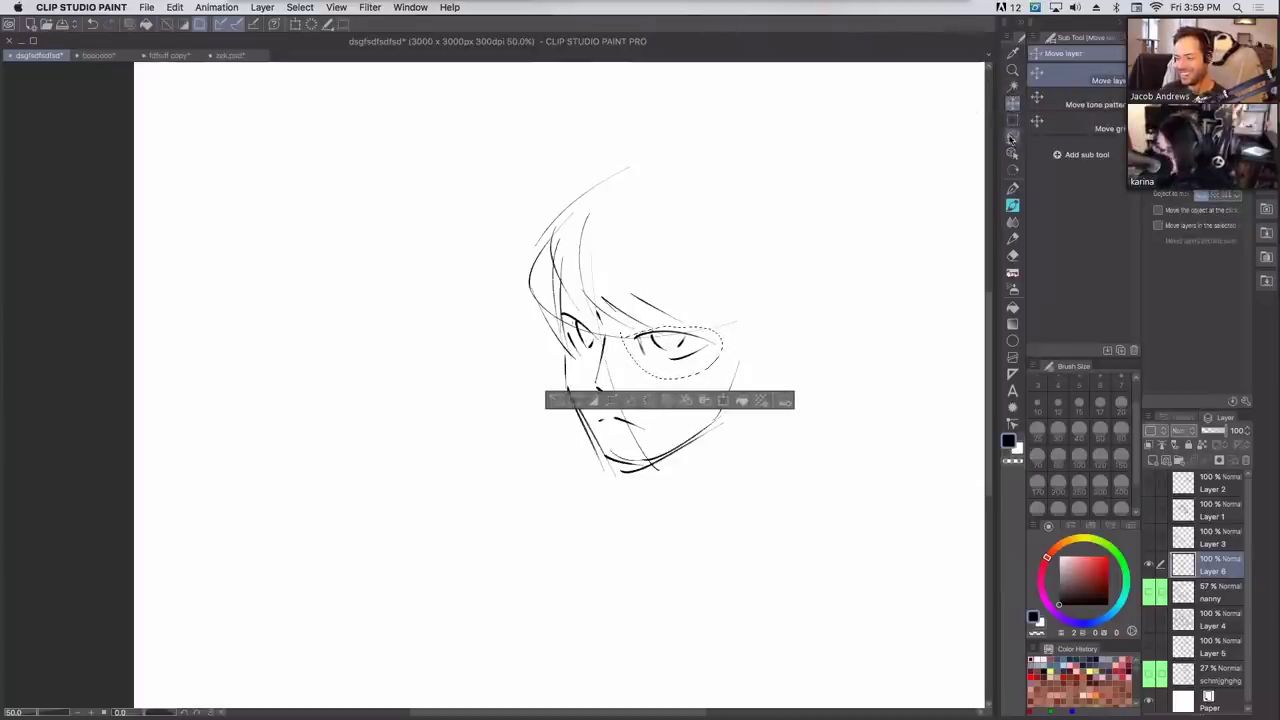
{"action": "left_click", "coordinate": [1012, 137]}
{"action": "key", "text": "super+d"}
Draw a curved brow line above each eye with the Pen tool.
{"action": "left_click", "coordinate": [1012, 187]}
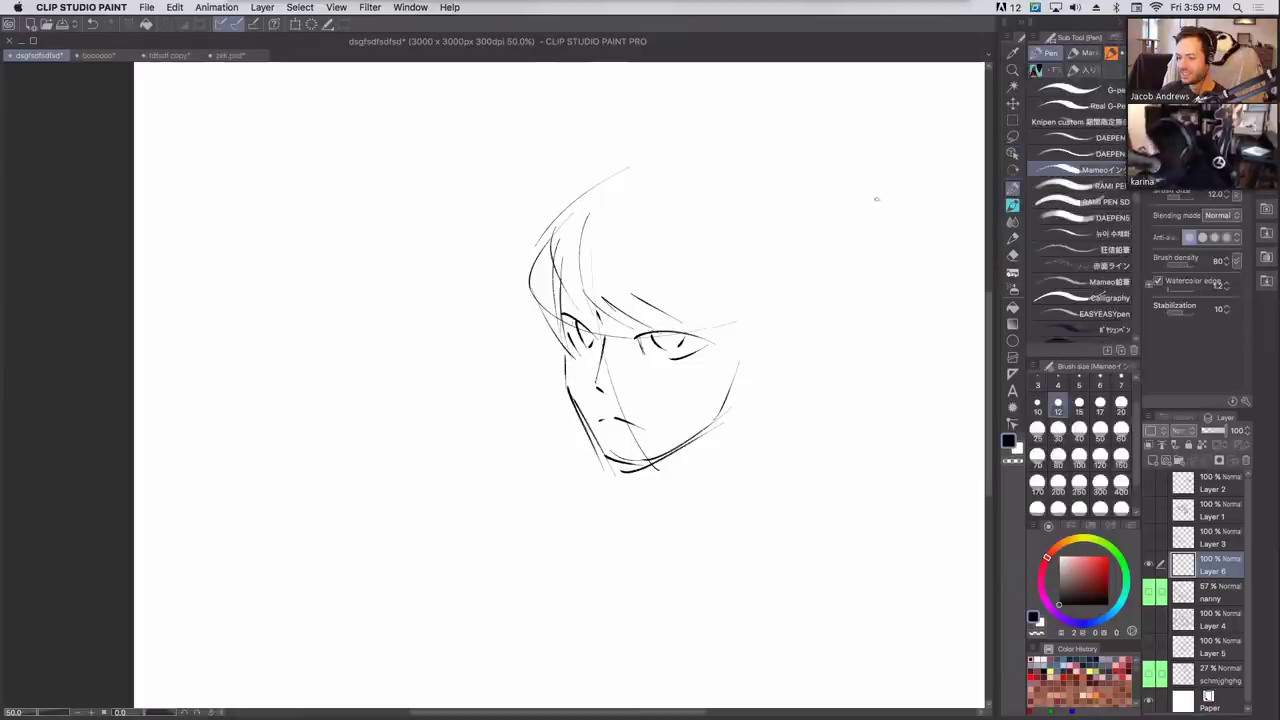
{"action": "left_click_drag", "start_coordinate": [626, 326], "coordinate": [708, 316]}
{"action": "left_click_drag", "start_coordinate": [562, 297], "coordinate": [595, 316]}
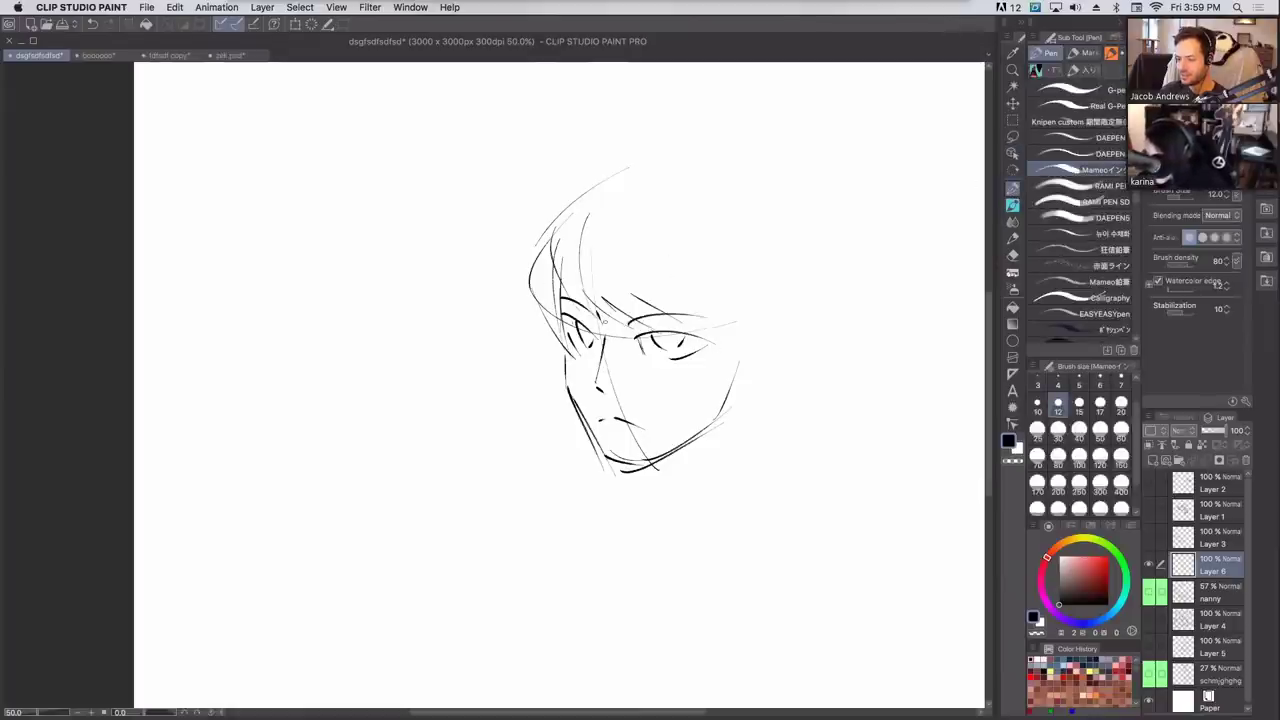
Sketch the side locks framing the face down past the chin, and the outer hair outline on the far side.
{"action": "left_click_drag", "start_coordinate": [722, 342], "coordinate": [672, 540]}
{"action": "mouse_move", "coordinate": [553, 344]}
{"action": "left_mouse_down"}
{"action": "mouse_move", "coordinate": [533, 390]}
{"action": "mouse_move", "coordinate": [548, 500]}
{"action": "left_mouse_up"}
{"action": "left_click_drag", "start_coordinate": [572, 464], "coordinate": [597, 543]}
{"action": "left_click_drag", "start_coordinate": [628, 161], "coordinate": [494, 300]}
{"action": "key", "text": "super+z"}
{"action": "mouse_move", "coordinate": [606, 162]}
{"action": "left_mouse_down"}
{"action": "mouse_move", "coordinate": [489, 270]}
{"action": "mouse_move", "coordinate": [546, 350]}
{"action": "left_mouse_up"}
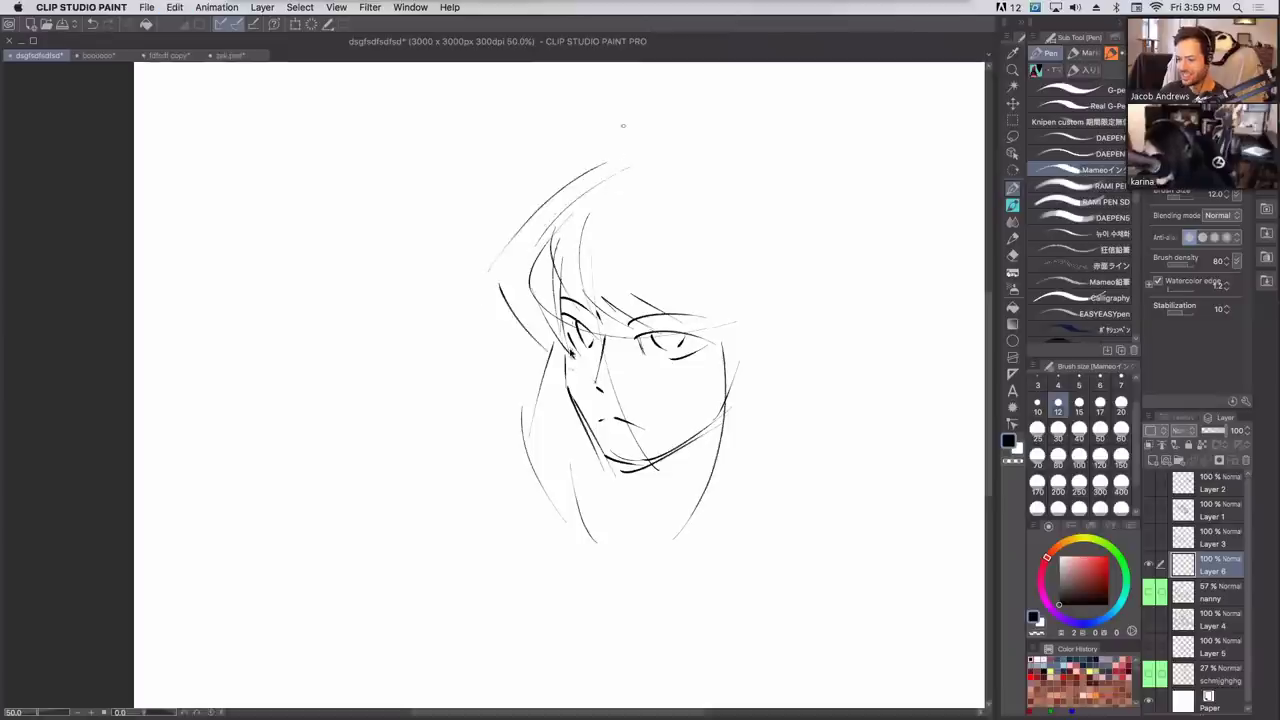
Outline the top and back of the hair, and bring its near side down to meet the lock below the jaw.
{"action": "left_click_drag", "start_coordinate": [671, 144], "coordinate": [736, 176]}
{"action": "key", "text": "super+z"}
{"action": "left_click_drag", "start_coordinate": [674, 147], "coordinate": [773, 201]}
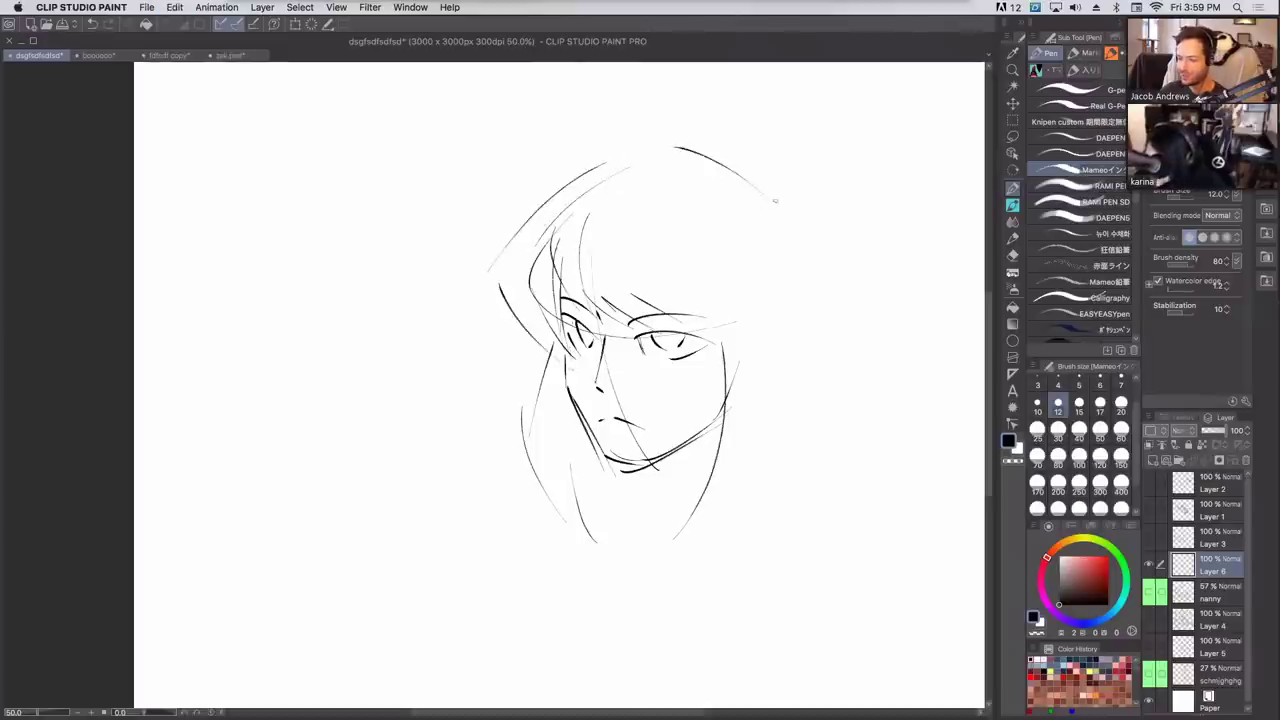
{"action": "left_click_drag", "start_coordinate": [806, 258], "coordinate": [817, 336]}
{"action": "left_click_drag", "start_coordinate": [752, 484], "coordinate": [676, 538]}
{"action": "left_click_drag", "start_coordinate": [770, 318], "coordinate": [776, 468]}
{"action": "key", "text": "super+z"}
{"action": "left_click_drag", "start_coordinate": [786, 334], "coordinate": [776, 464]}
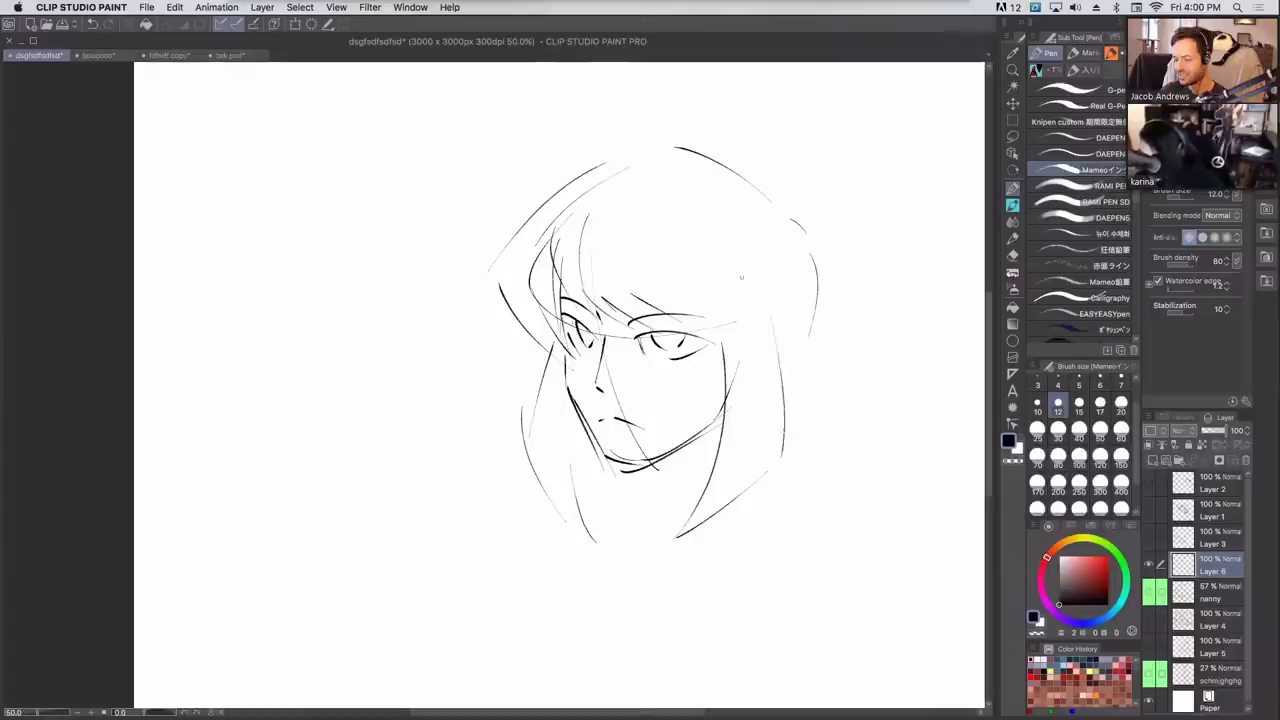
Sketch the ear between the near cheek and the back hair.
{"action": "mouse_move", "coordinate": [777, 334]}
{"action": "left_mouse_down"}
{"action": "mouse_move", "coordinate": [788, 389]}
{"action": "mouse_move", "coordinate": [757, 338]}
{"action": "mouse_move", "coordinate": [776, 390]}
{"action": "left_mouse_up"}
{"action": "key", "text": "super+z"}
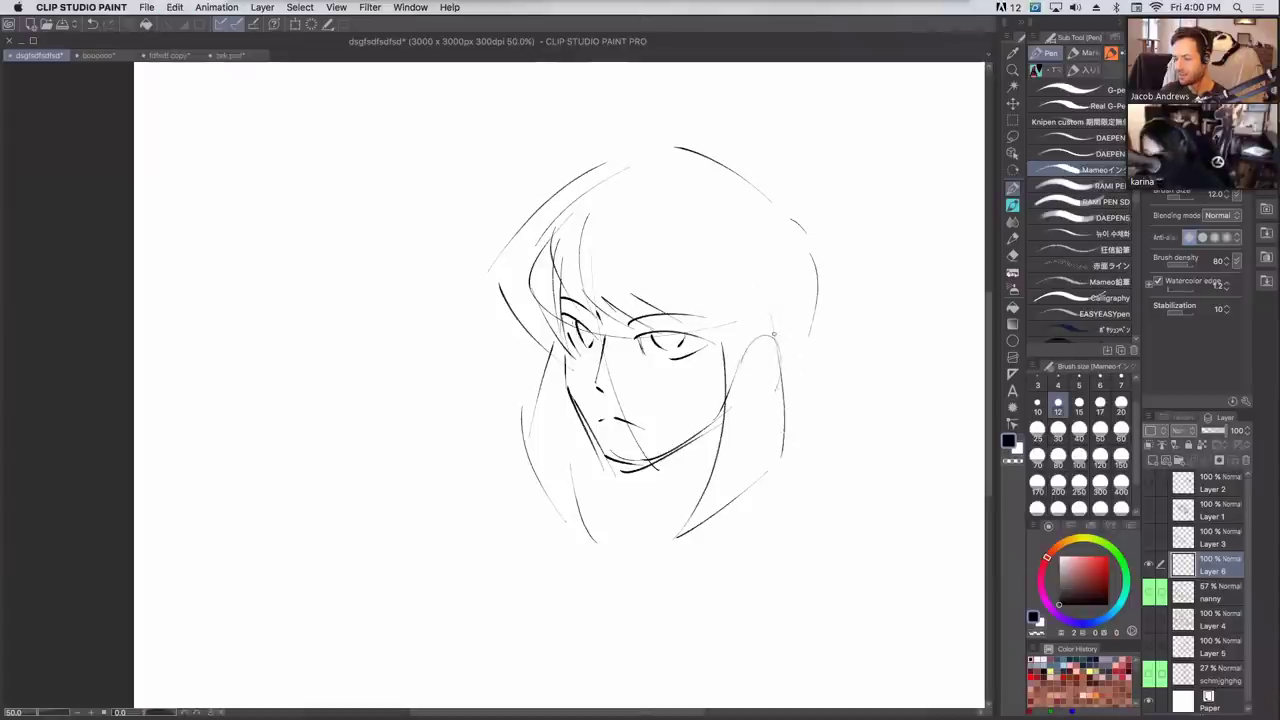
{"action": "left_click_drag", "start_coordinate": [774, 338], "coordinate": [782, 396]}
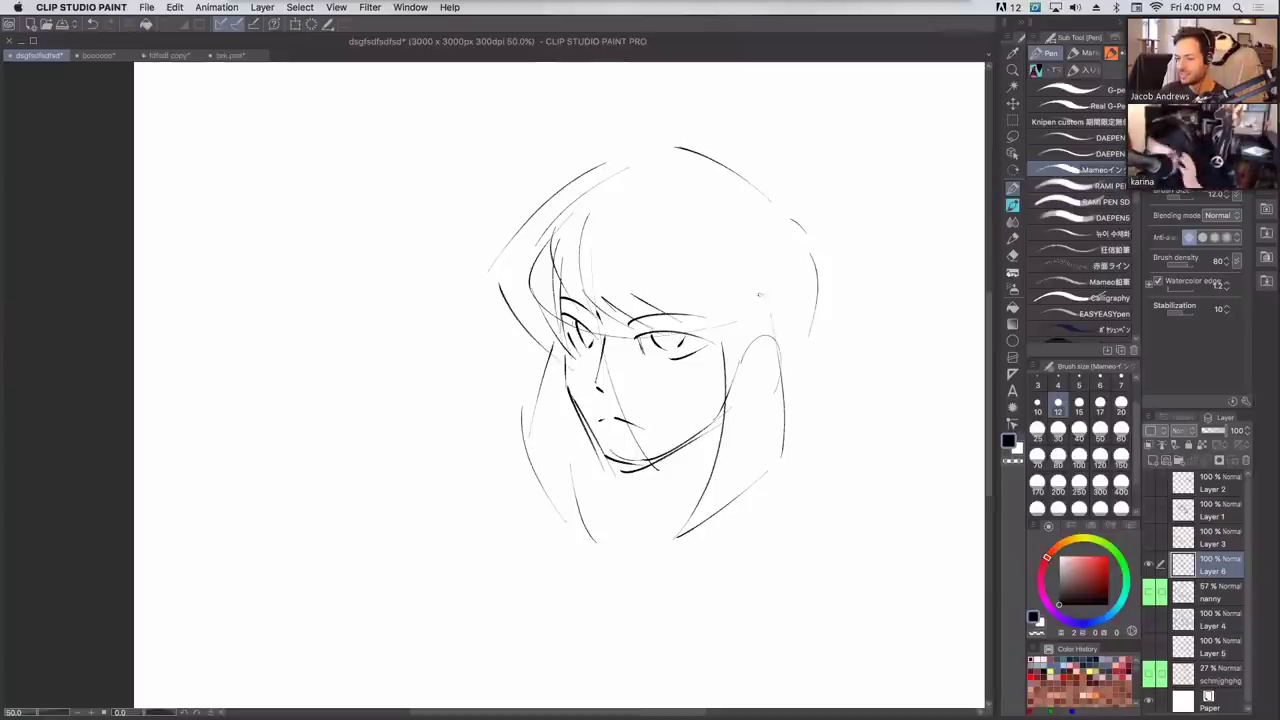
{"action": "mouse_move", "coordinate": [745, 366]}
{"action": "left_mouse_down"}
{"action": "mouse_move", "coordinate": [784, 372]}
{"action": "mouse_move", "coordinate": [738, 400]}
{"action": "left_mouse_up"}
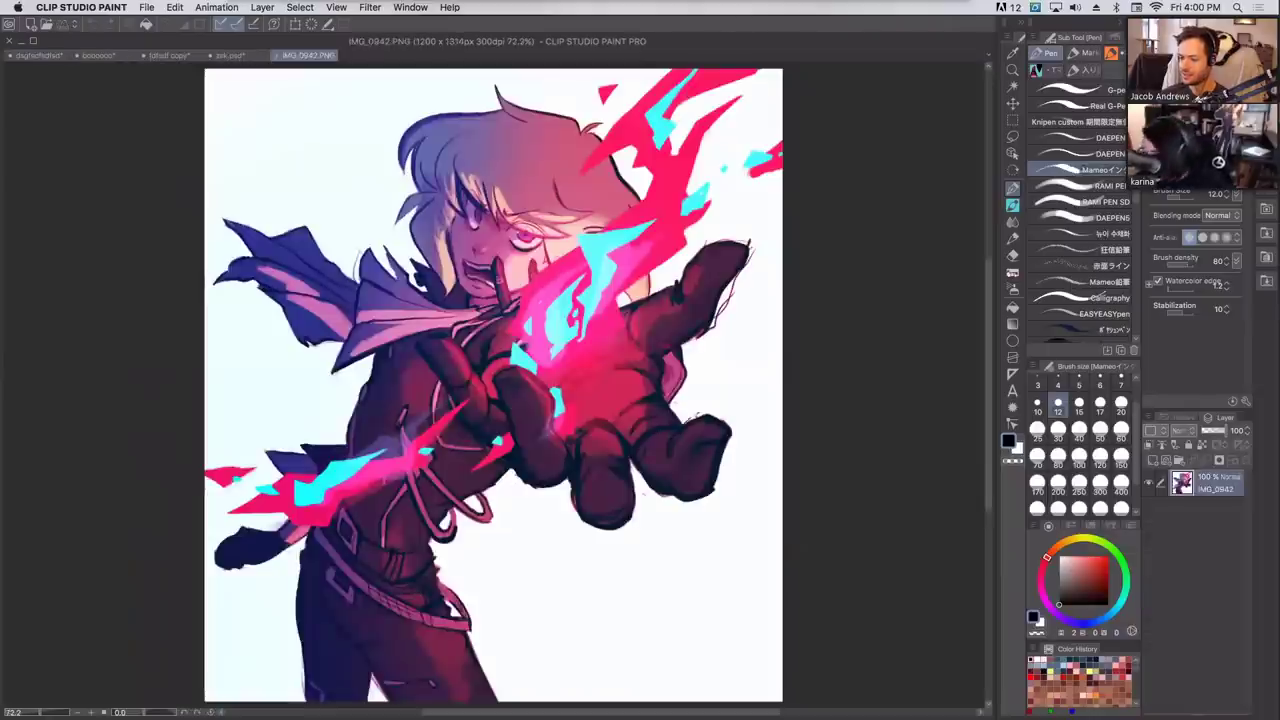
In the IMG_0942.PNG document, add a new layer above the flame character image and fill it with muted blue.
{"action": "left_click", "coordinate": [1160, 462]}
{"action": "left_click", "coordinate": [1013, 309]}
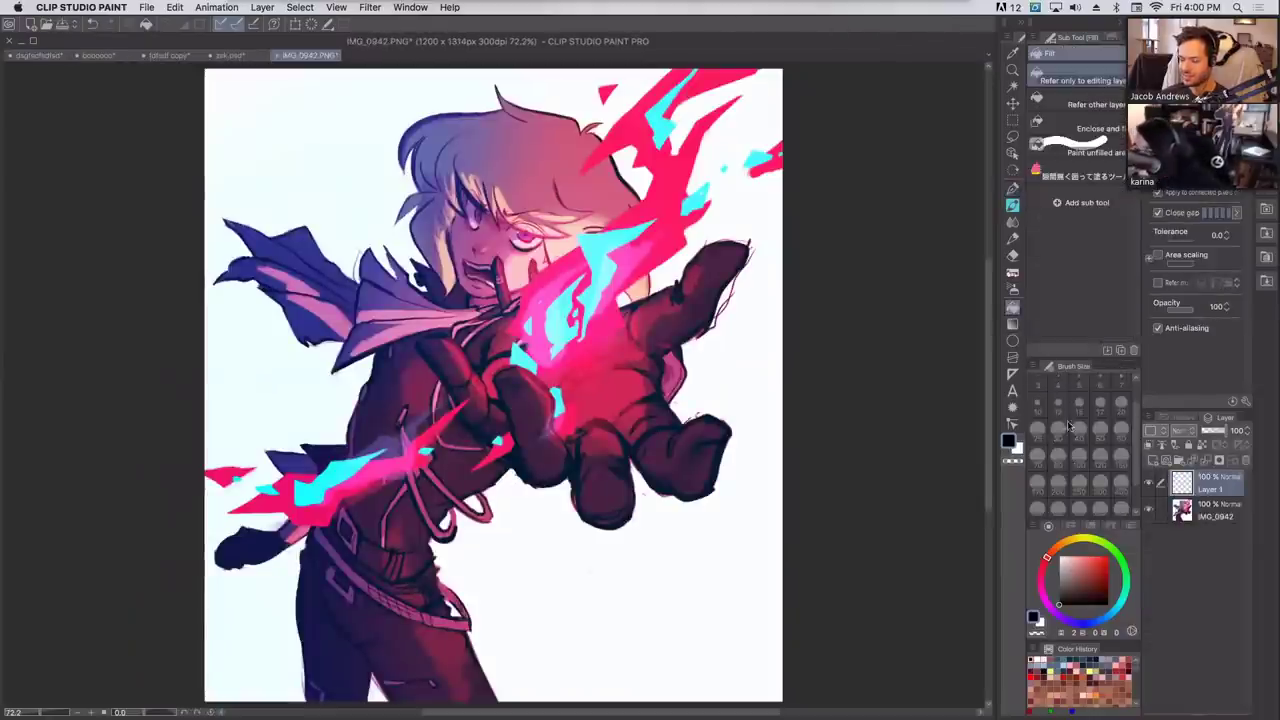
{"action": "left_click", "coordinate": [1060, 580]}
{"action": "left_click", "coordinate": [1102, 615]}
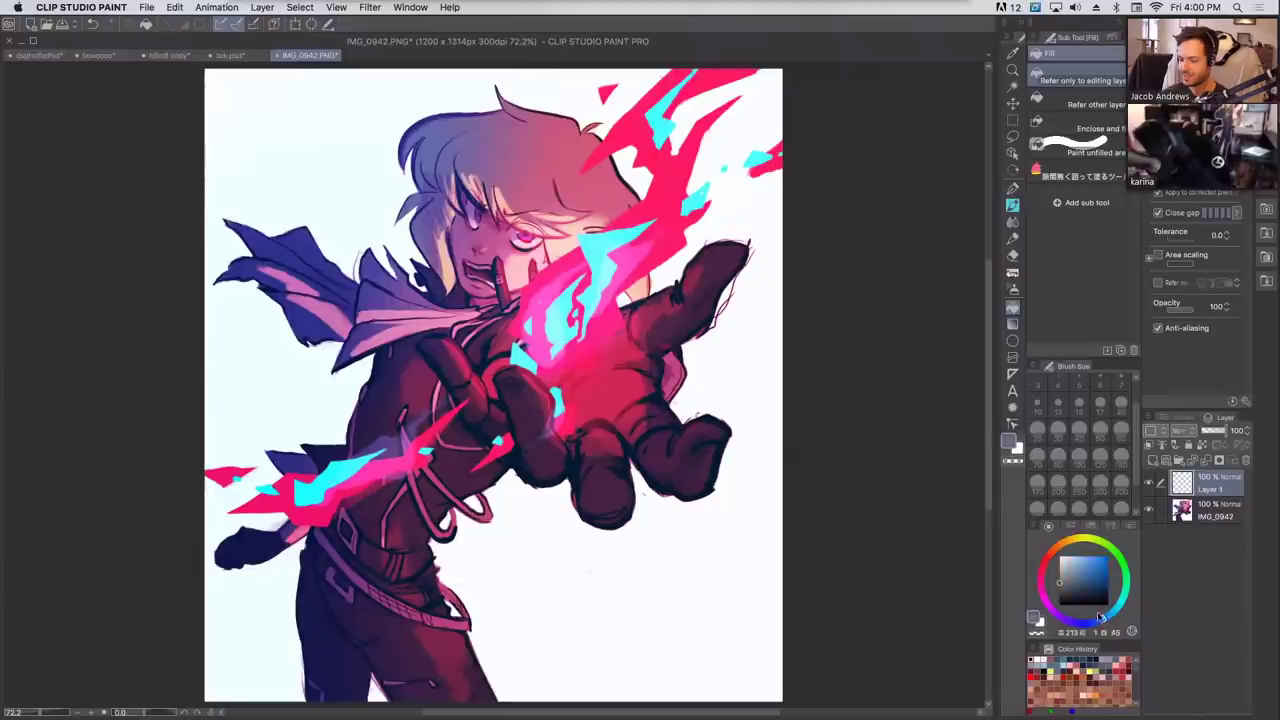
{"action": "left_click", "coordinate": [1073, 582]}
{"action": "left_click", "coordinate": [712, 457]}
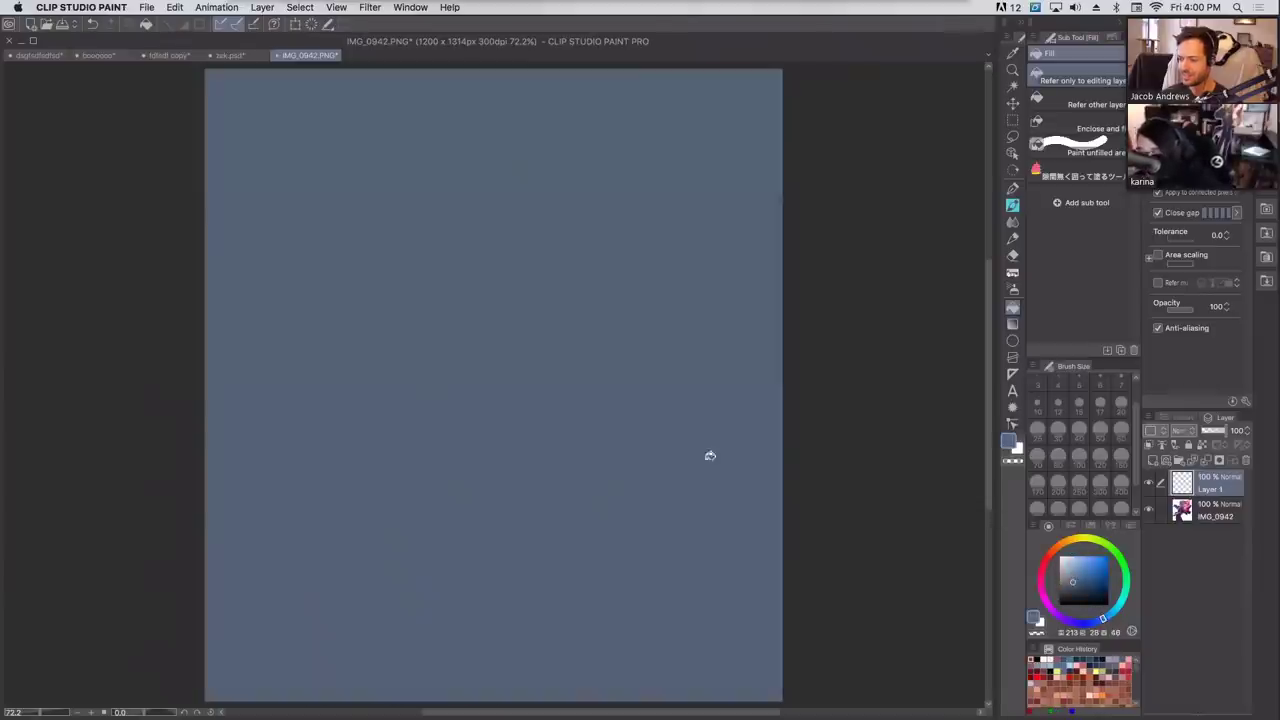
Set the fill layer's blending mode to Multiply and refill it with dark navy blue.
{"action": "left_click", "coordinate": [1180, 432]}
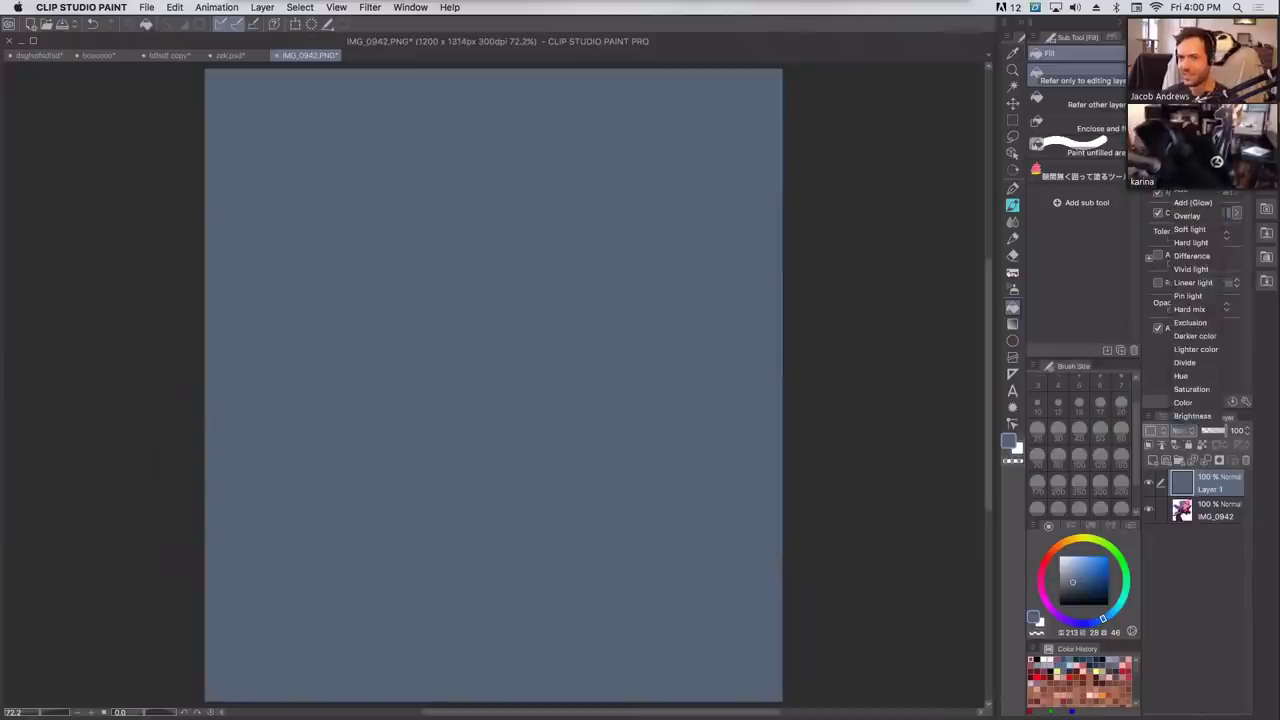
{"action": "left_click", "coordinate": [1195, 269]}
{"action": "left_click", "coordinate": [1095, 591]}
{"action": "left_click", "coordinate": [1095, 621]}
{"action": "left_click", "coordinate": [688, 492]}
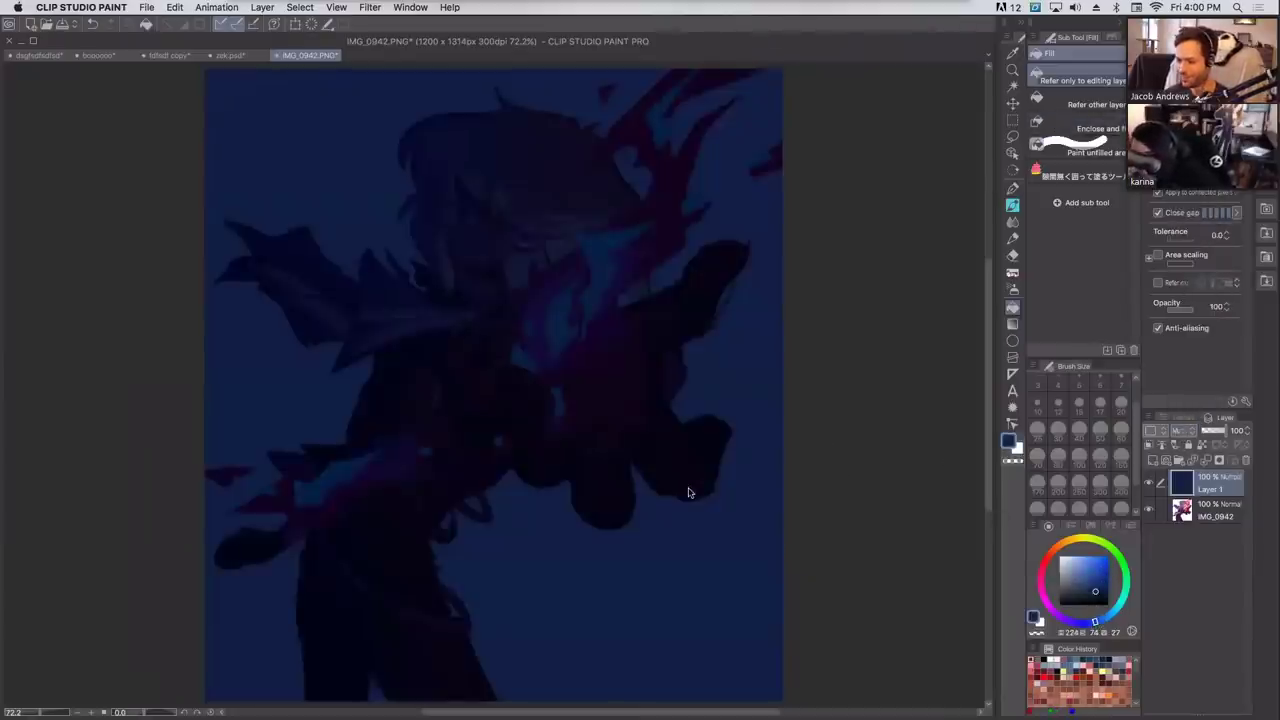
Lighten the Multiply layer around the flame with white using the Soft airbrush at size 1000, and hide the layer to compare.
{"action": "key", "text": "super+plus"}
{"action": "left_click_drag", "start_coordinate": [768, 298], "coordinate": [830, 455]}
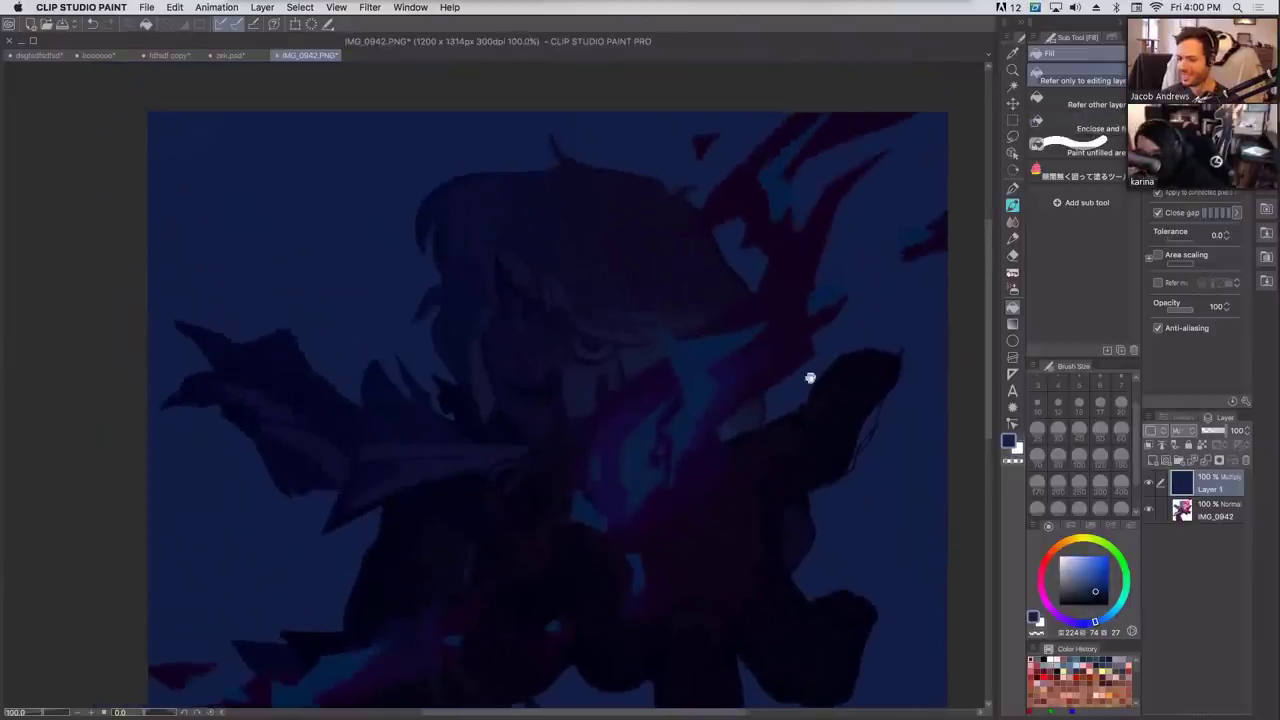
{"action": "scroll", "coordinate": [810, 377], "scroll_direction": "up", "scroll_amount": 1}
{"action": "left_click", "coordinate": [1013, 188]}
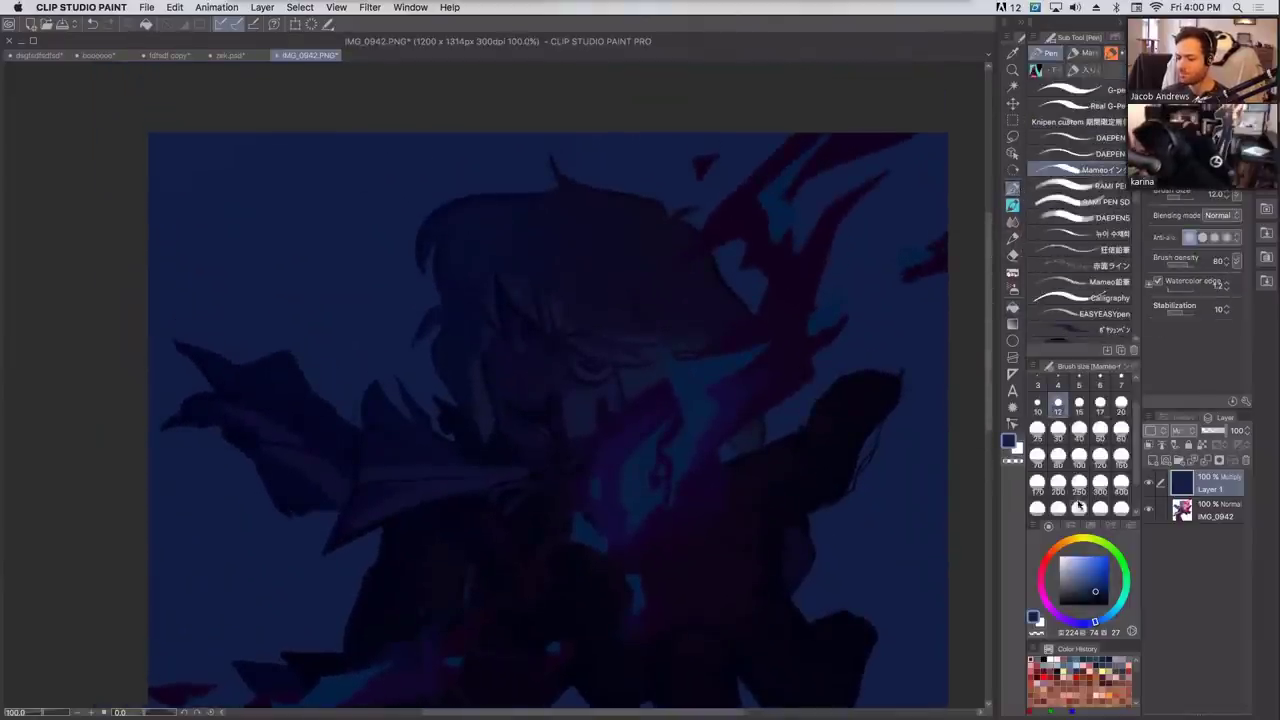
{"action": "left_click", "coordinate": [1013, 445]}
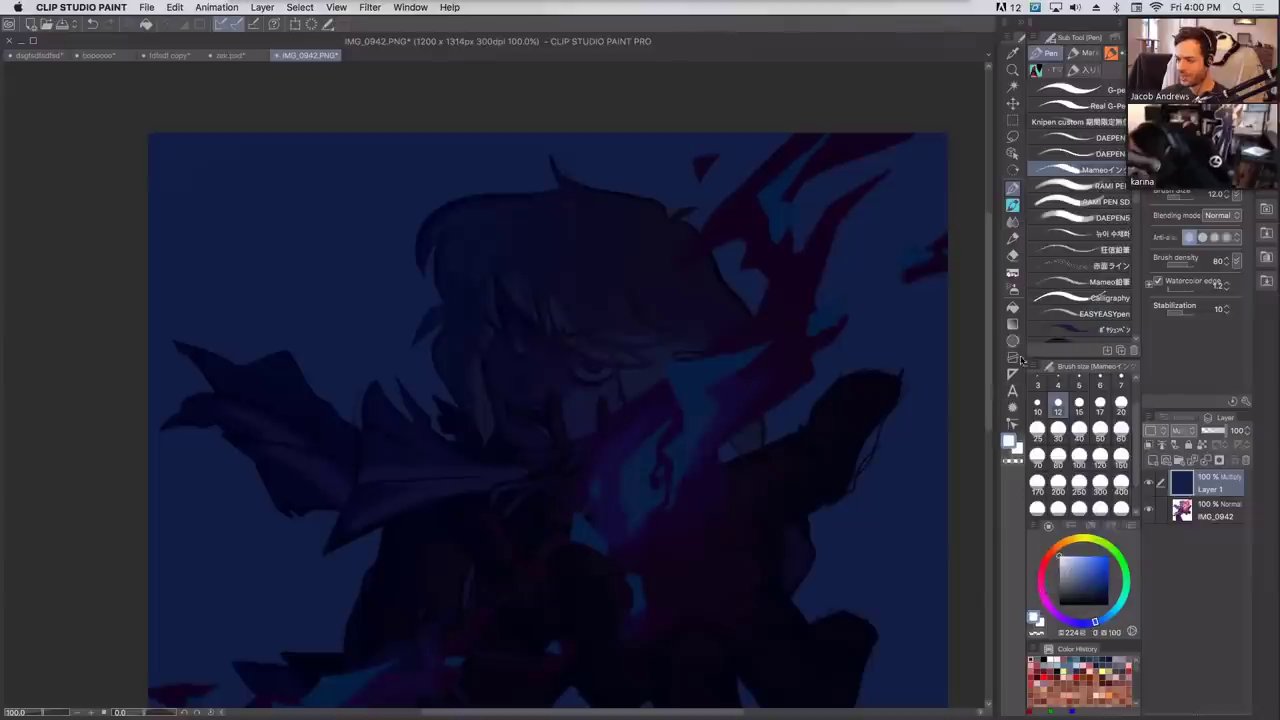
{"action": "left_click", "coordinate": [1013, 289]}
{"action": "left_click", "coordinate": [1121, 506]}
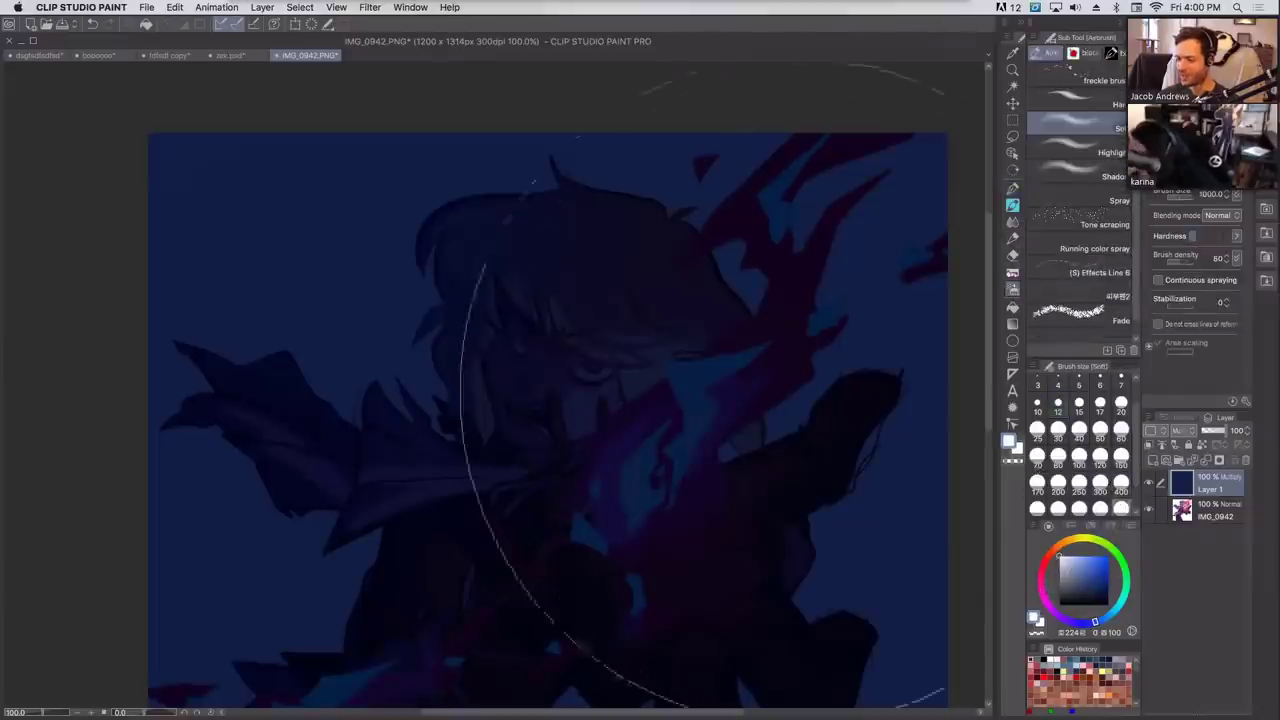
{"action": "left_click", "coordinate": [658, 430]}
{"action": "left_click", "coordinate": [640, 418]}
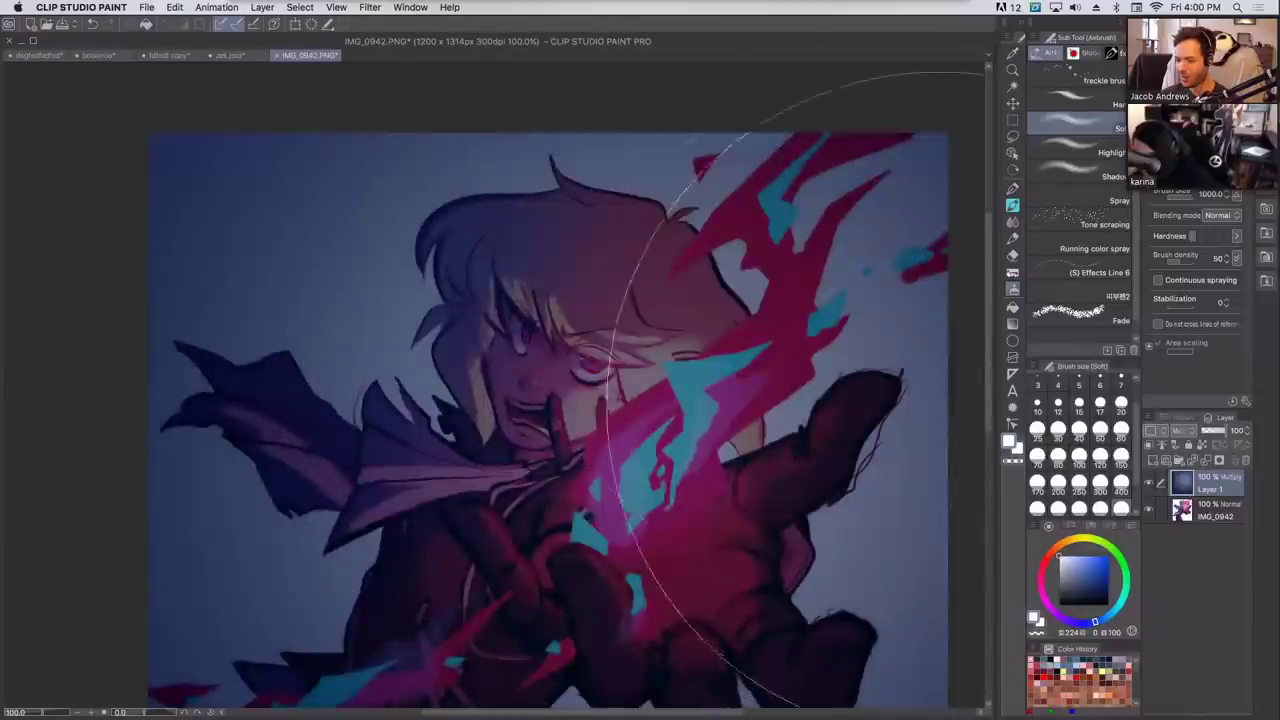
{"action": "left_click", "coordinate": [1149, 483]}
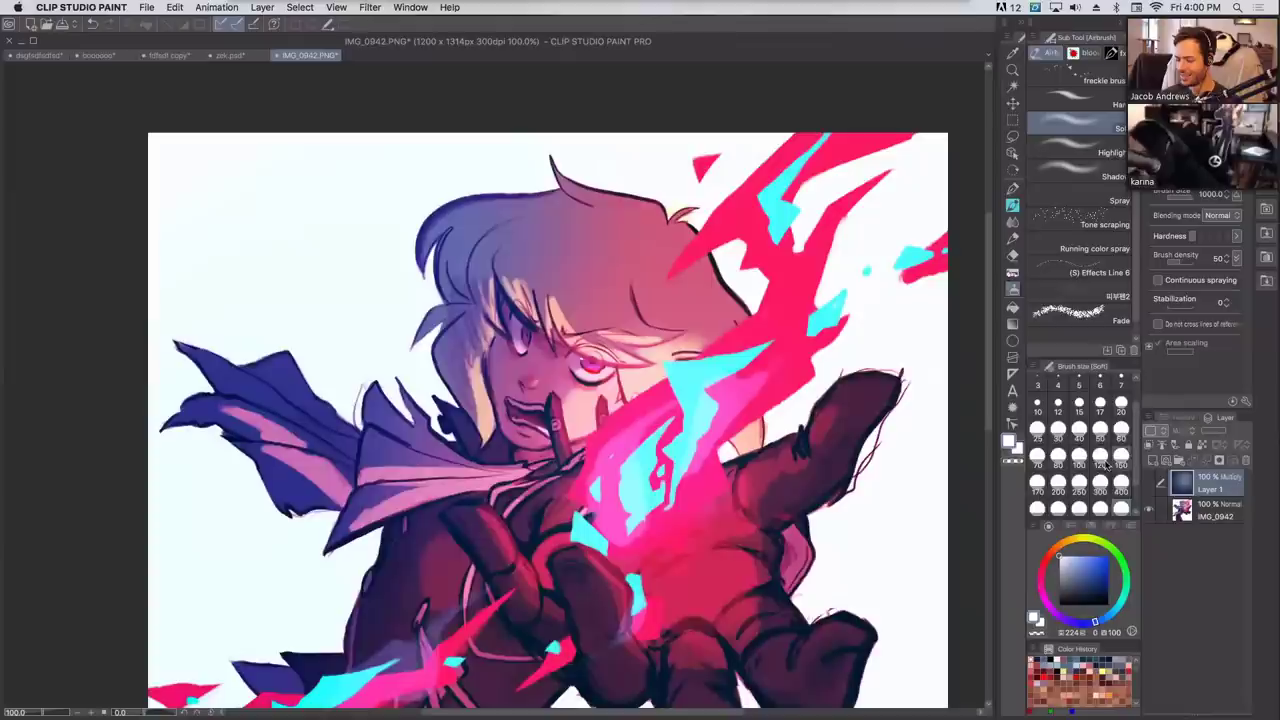
Compare the illustration with the Multiply layer (Layer 1) shown and hidden.
{"action": "scroll", "coordinate": [866, 252], "scroll_direction": "down", "scroll_amount": 5}
{"action": "scroll", "coordinate": [866, 252], "scroll_direction": "up", "scroll_amount": 5}
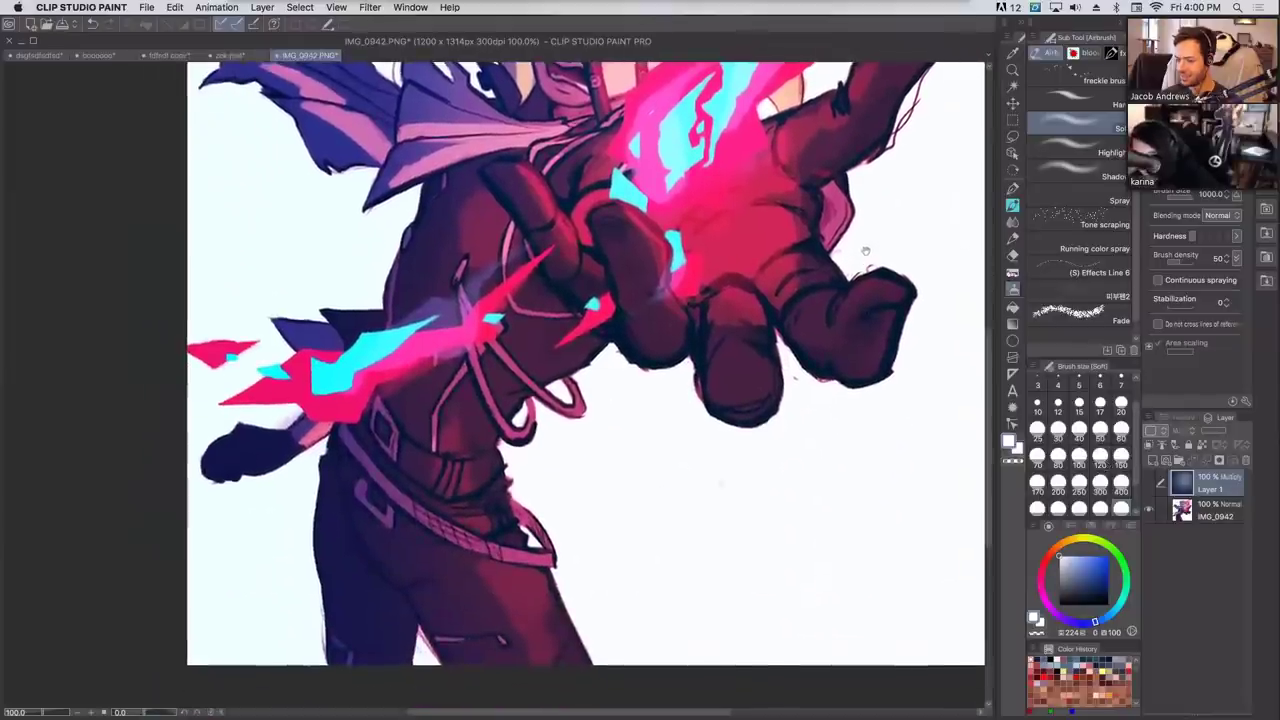
{"action": "scroll", "coordinate": [825, 334], "scroll_direction": "up", "scroll_amount": 3}
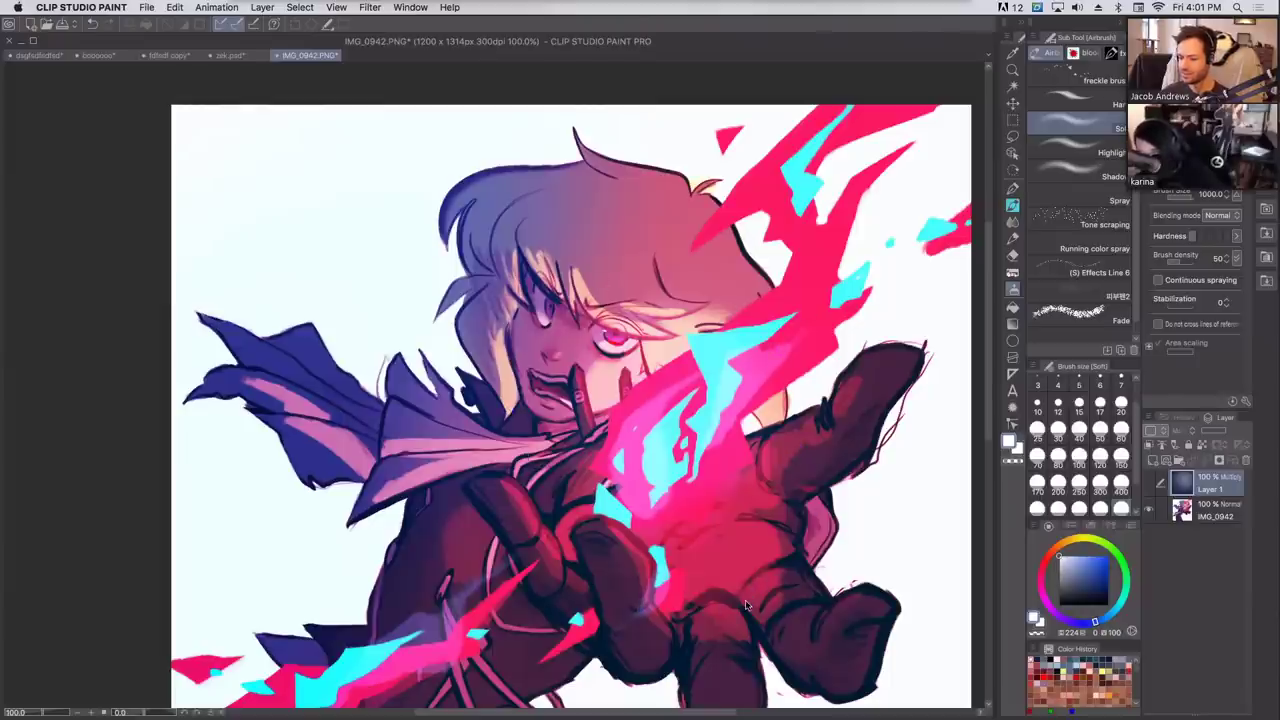
{"action": "left_click", "coordinate": [1150, 484]}
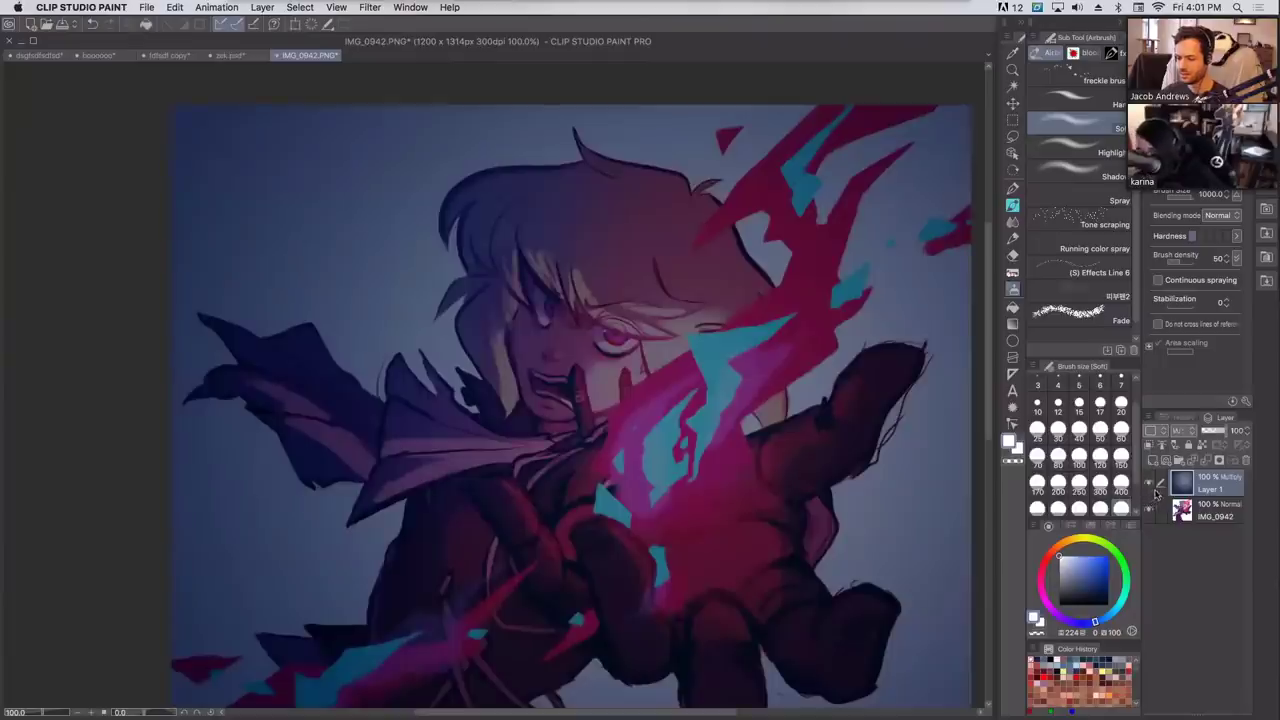
{"action": "left_click", "coordinate": [1150, 486]}
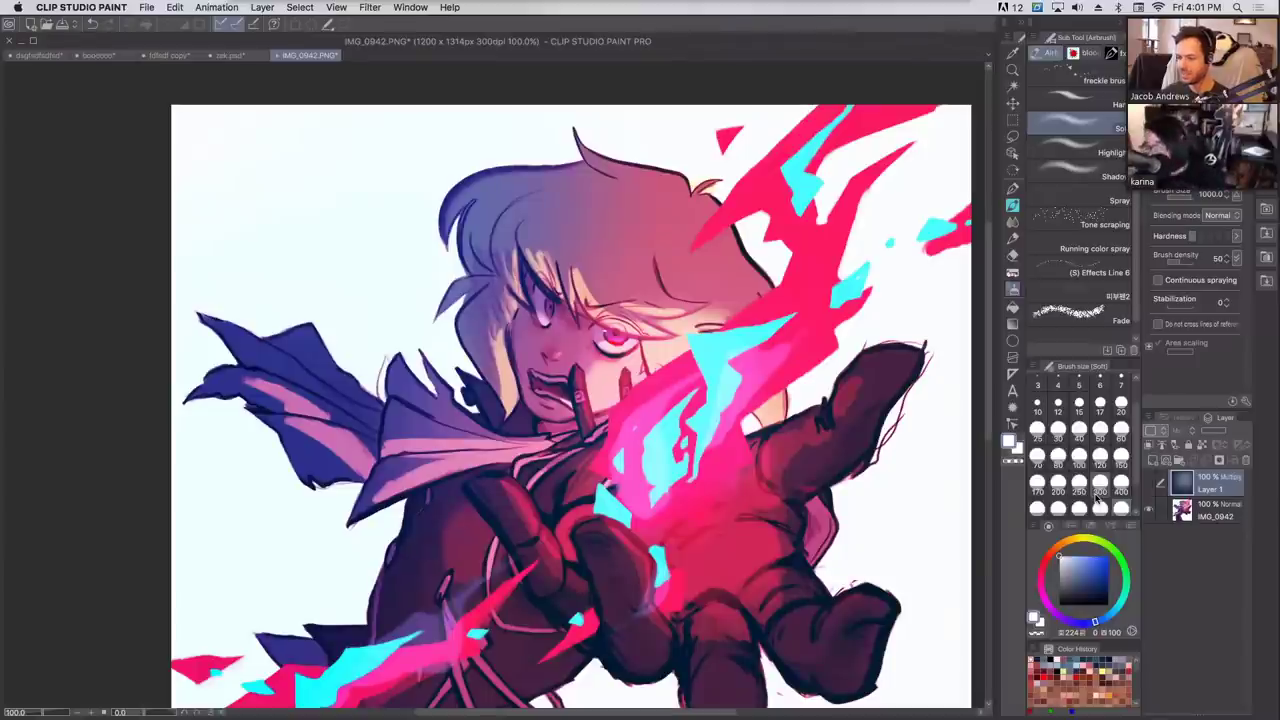
Show Layer 1 and cover the whole illustration with a flat dark blue Multiply fill.
{"action": "left_click", "coordinate": [1150, 484]}
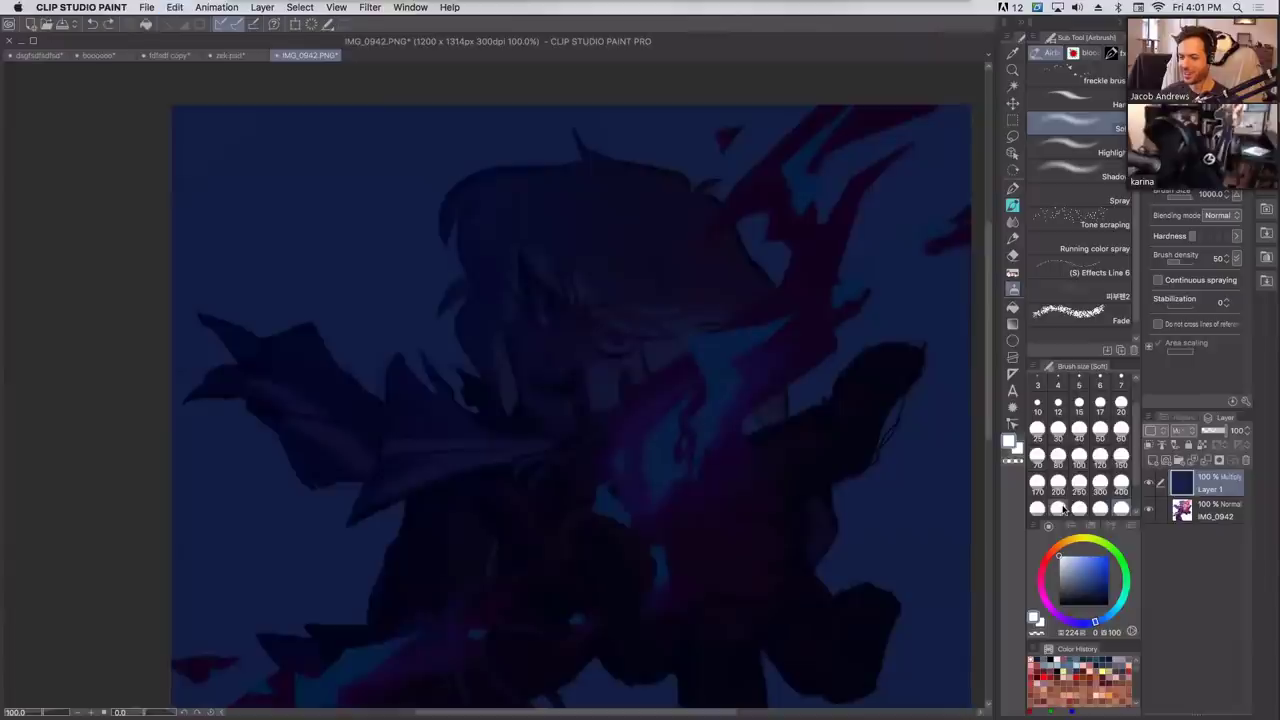
{"action": "key", "text": "alt+BackSpace"}
Airbrush a soft white glow around the flame, face and open hand on Layer 1 at brush size 250.
{"action": "left_click", "coordinate": [1120, 490]}
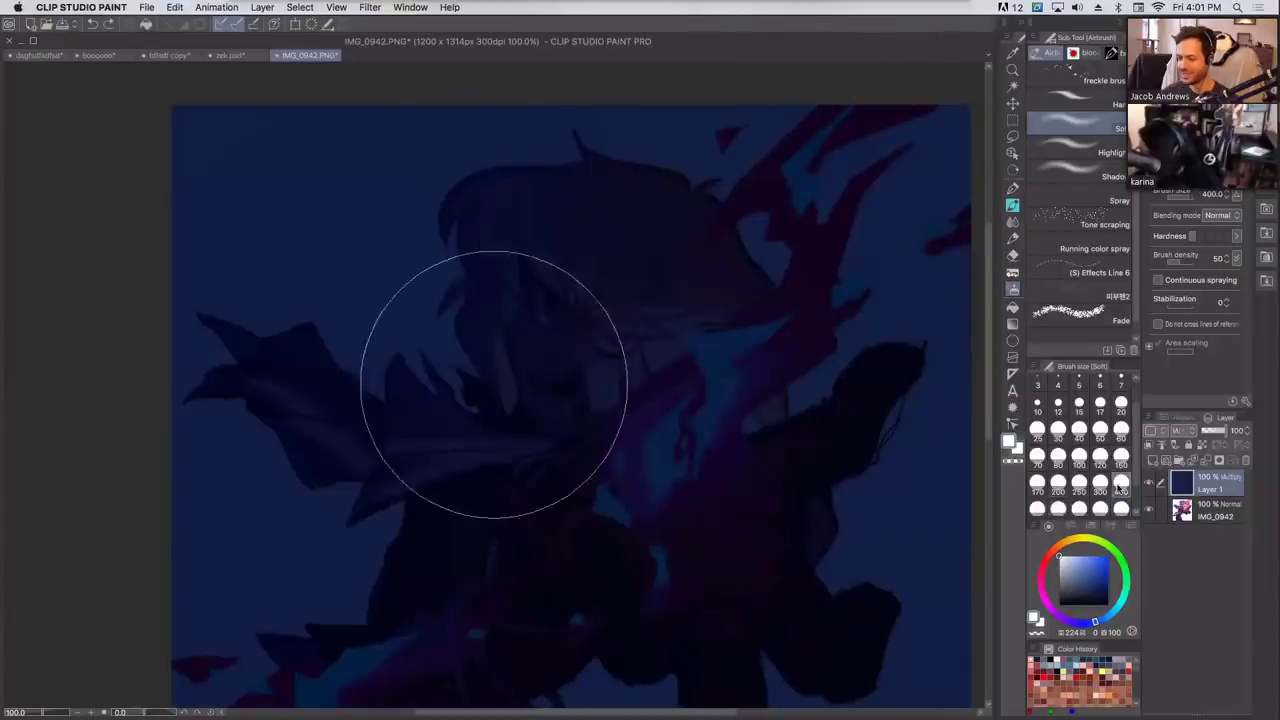
{"action": "mouse_move", "coordinate": [634, 434]}
{"action": "left_mouse_down"}
{"action": "mouse_move", "coordinate": [660, 464]}
{"action": "mouse_move", "coordinate": [640, 422]}
{"action": "mouse_move", "coordinate": [688, 429]}
{"action": "mouse_move", "coordinate": [664, 444]}
{"action": "mouse_move", "coordinate": [701, 436]}
{"action": "mouse_move", "coordinate": [666, 449]}
{"action": "left_mouse_up"}
{"action": "key", "text": "super+z"}
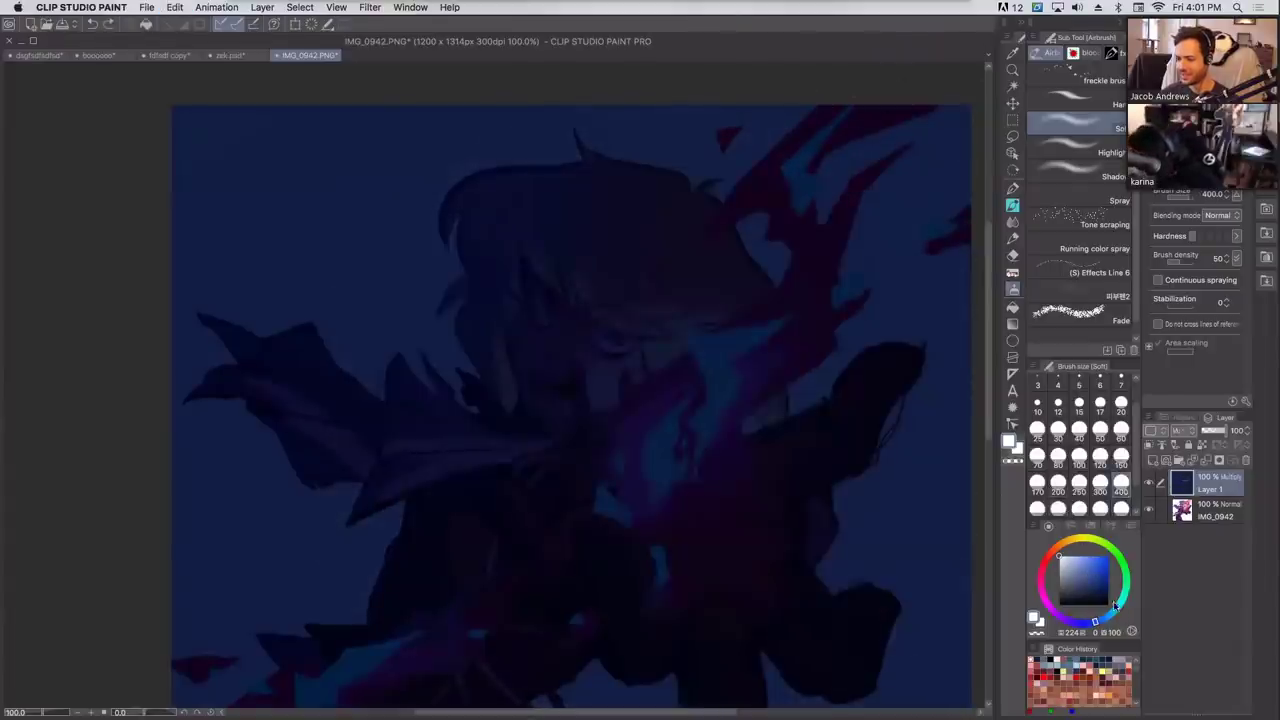
{"action": "left_click", "coordinate": [1079, 490]}
{"action": "mouse_move", "coordinate": [720, 410]}
{"action": "left_mouse_down"}
{"action": "mouse_move", "coordinate": [614, 414]}
{"action": "mouse_move", "coordinate": [673, 430]}
{"action": "mouse_move", "coordinate": [720, 380]}
{"action": "mouse_move", "coordinate": [640, 420]}
{"action": "mouse_move", "coordinate": [690, 360]}
{"action": "mouse_move", "coordinate": [692, 495]}
{"action": "mouse_move", "coordinate": [681, 366]}
{"action": "mouse_move", "coordinate": [640, 362]}
{"action": "mouse_move", "coordinate": [652, 374]}
{"action": "mouse_move", "coordinate": [636, 440]}
{"action": "mouse_move", "coordinate": [680, 402]}
{"action": "mouse_move", "coordinate": [590, 330]}
{"action": "mouse_move", "coordinate": [770, 430]}
{"action": "mouse_move", "coordinate": [686, 454]}
{"action": "left_mouse_up"}
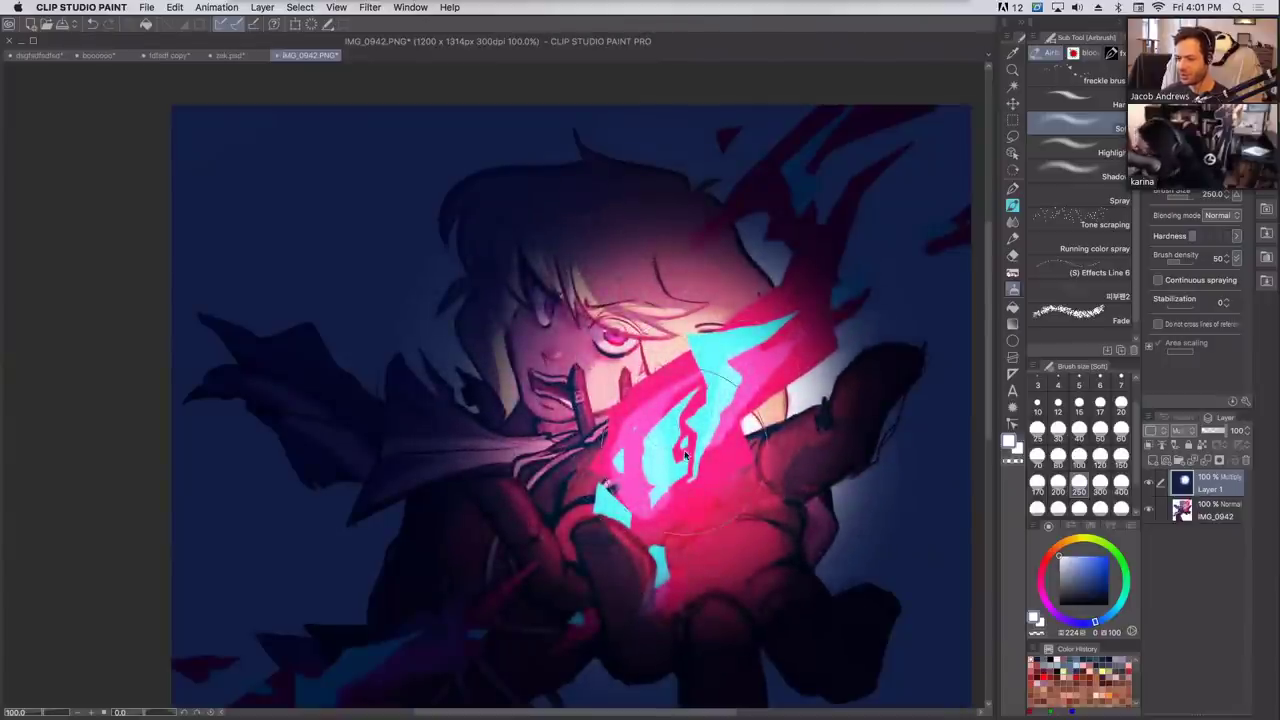
Paint hard-edged white light on the fingers with the Mameo pen at size 17 and on the thumb with the DAEPENS pen at size 60.
{"action": "left_click", "coordinate": [1012, 187]}
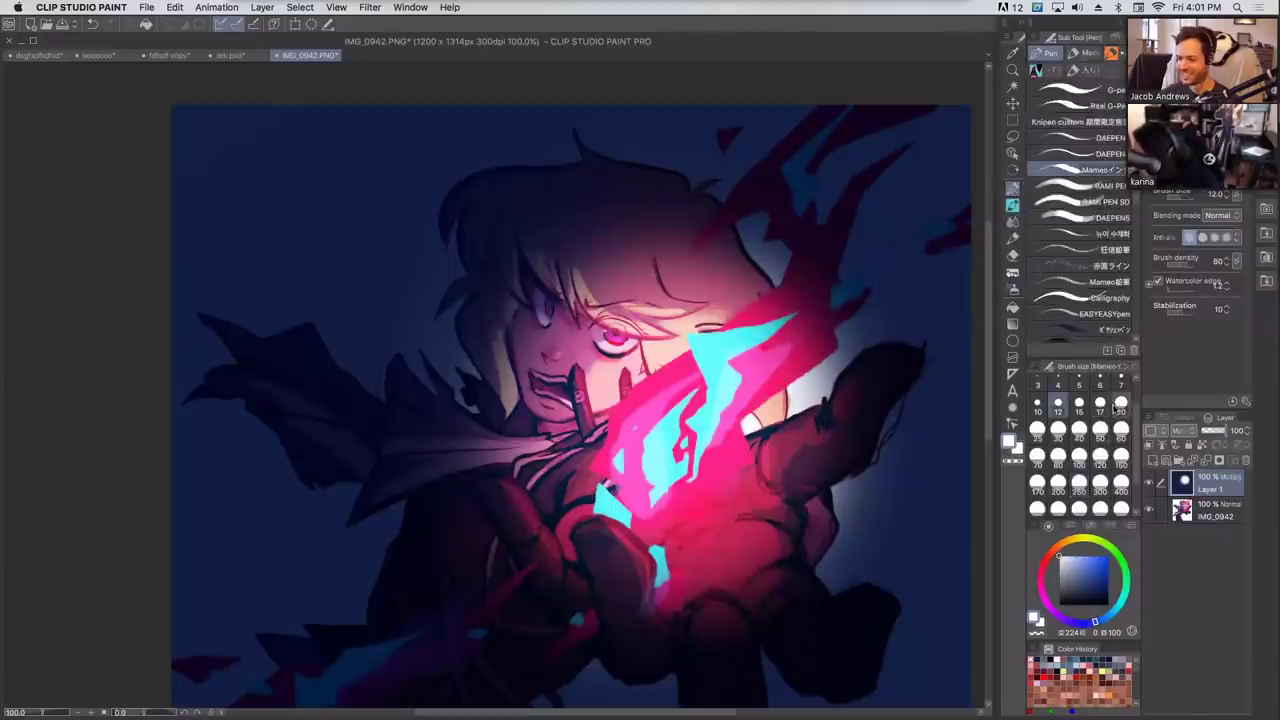
{"action": "left_click", "coordinate": [1100, 405]}
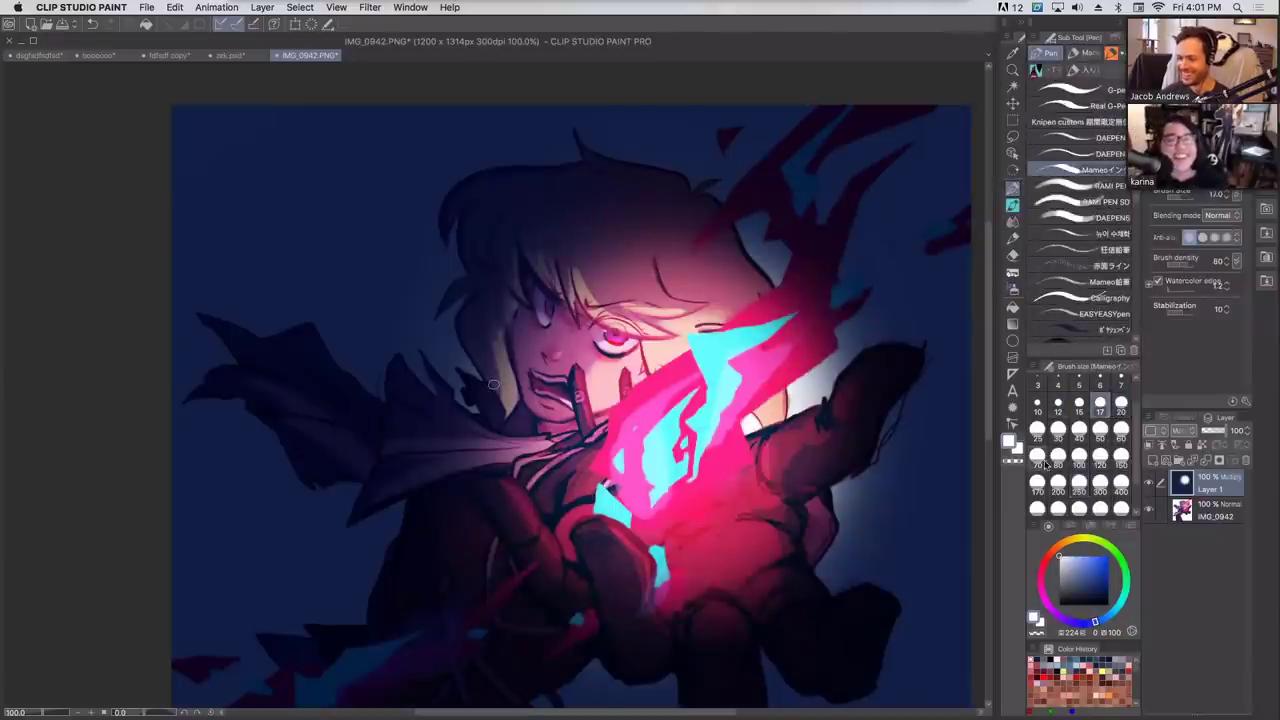
{"action": "mouse_move", "coordinate": [513, 497]}
{"action": "left_mouse_down"}
{"action": "mouse_move", "coordinate": [545, 538]}
{"action": "mouse_move", "coordinate": [570, 515]}
{"action": "mouse_move", "coordinate": [568, 550]}
{"action": "left_mouse_up"}
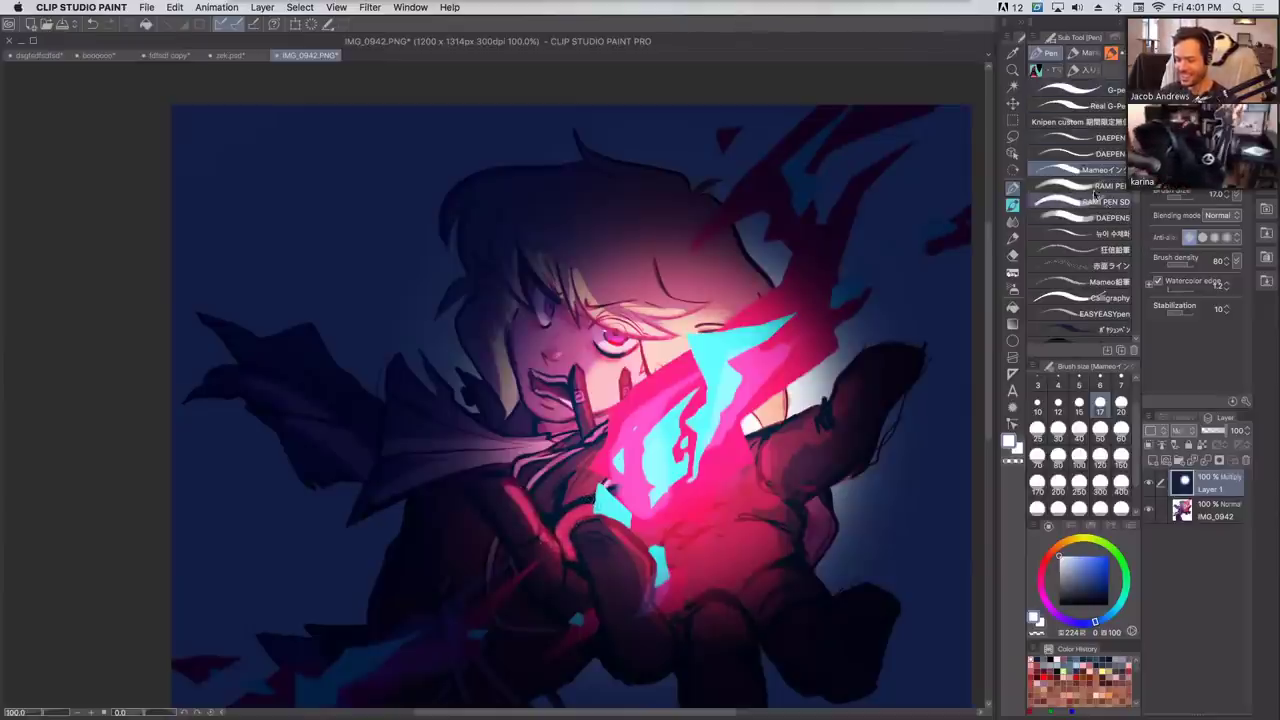
{"action": "left_click", "coordinate": [1080, 218]}
{"action": "mouse_move", "coordinate": [642, 550]}
{"action": "left_mouse_down"}
{"action": "mouse_move", "coordinate": [666, 604]}
{"action": "mouse_move", "coordinate": [676, 566]}
{"action": "mouse_move", "coordinate": [684, 596]}
{"action": "mouse_move", "coordinate": [756, 545]}
{"action": "mouse_move", "coordinate": [700, 598]}
{"action": "mouse_move", "coordinate": [735, 592]}
{"action": "mouse_move", "coordinate": [790, 520]}
{"action": "mouse_move", "coordinate": [783, 430]}
{"action": "mouse_move", "coordinate": [812, 430]}
{"action": "mouse_move", "coordinate": [885, 367]}
{"action": "mouse_move", "coordinate": [850, 382]}
{"action": "left_mouse_up"}
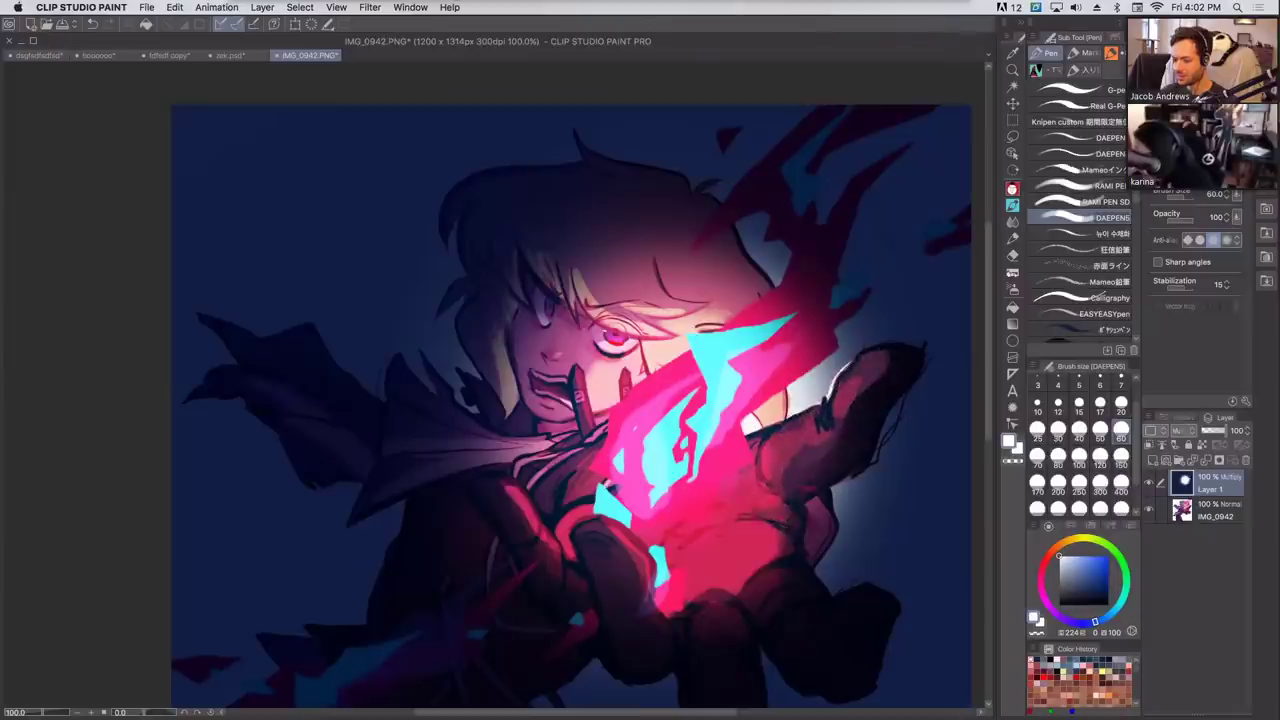
Try a dark blue-grey shadow stroke below the mouth with the DAEPENS pen at size 17.
{"action": "left_click", "coordinate": [1100, 406]}
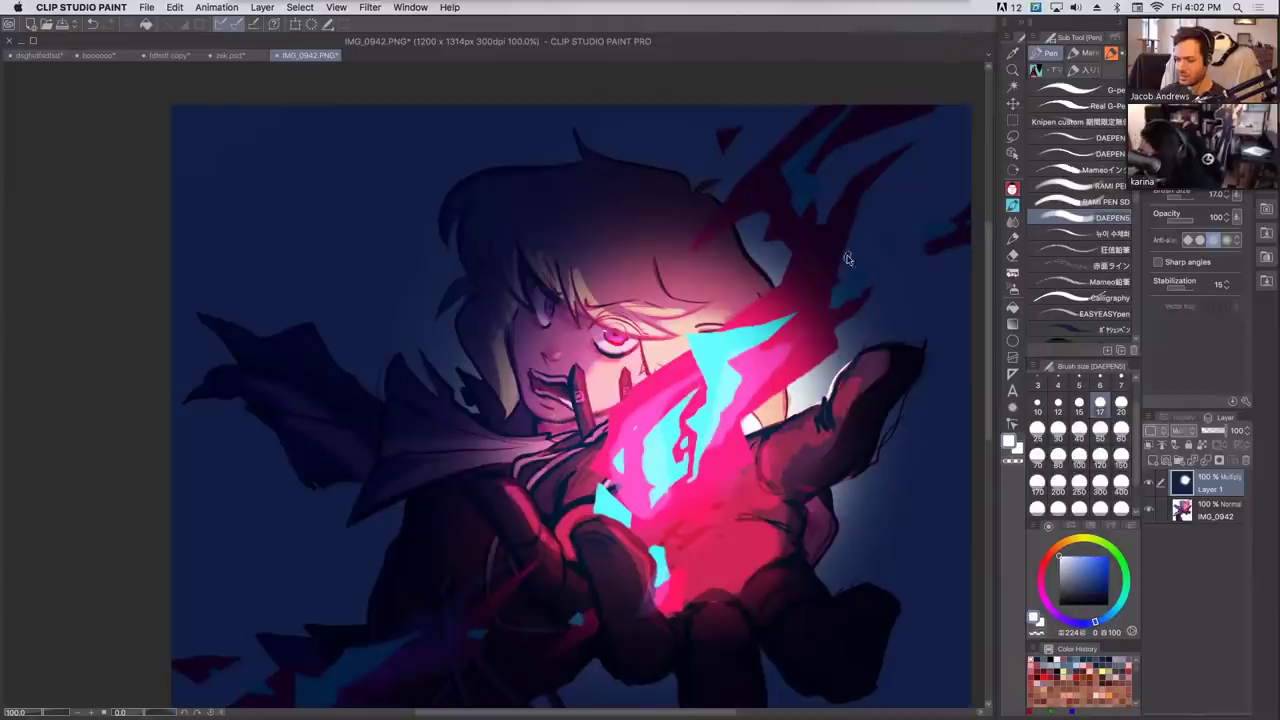
{"action": "left_click", "coordinate": [1072, 593]}
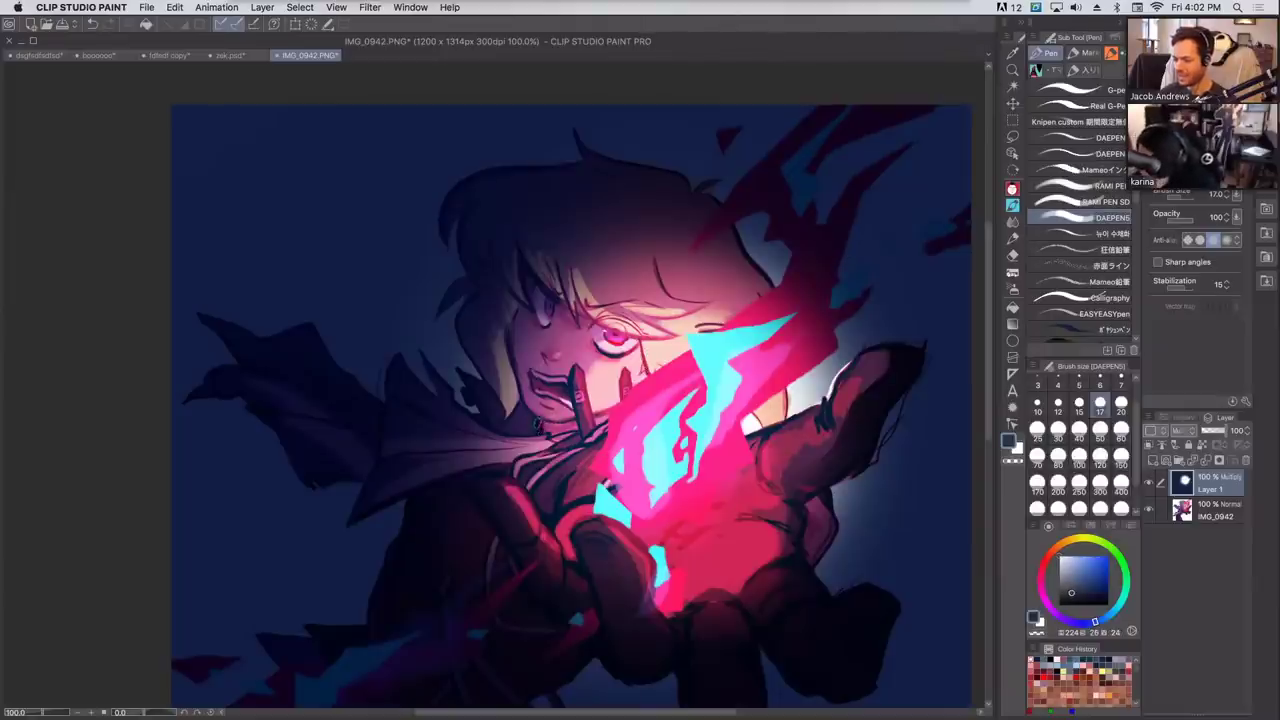
{"action": "left_click_drag", "start_coordinate": [540, 427], "coordinate": [541, 410]}
{"action": "key", "text": "super+z"}
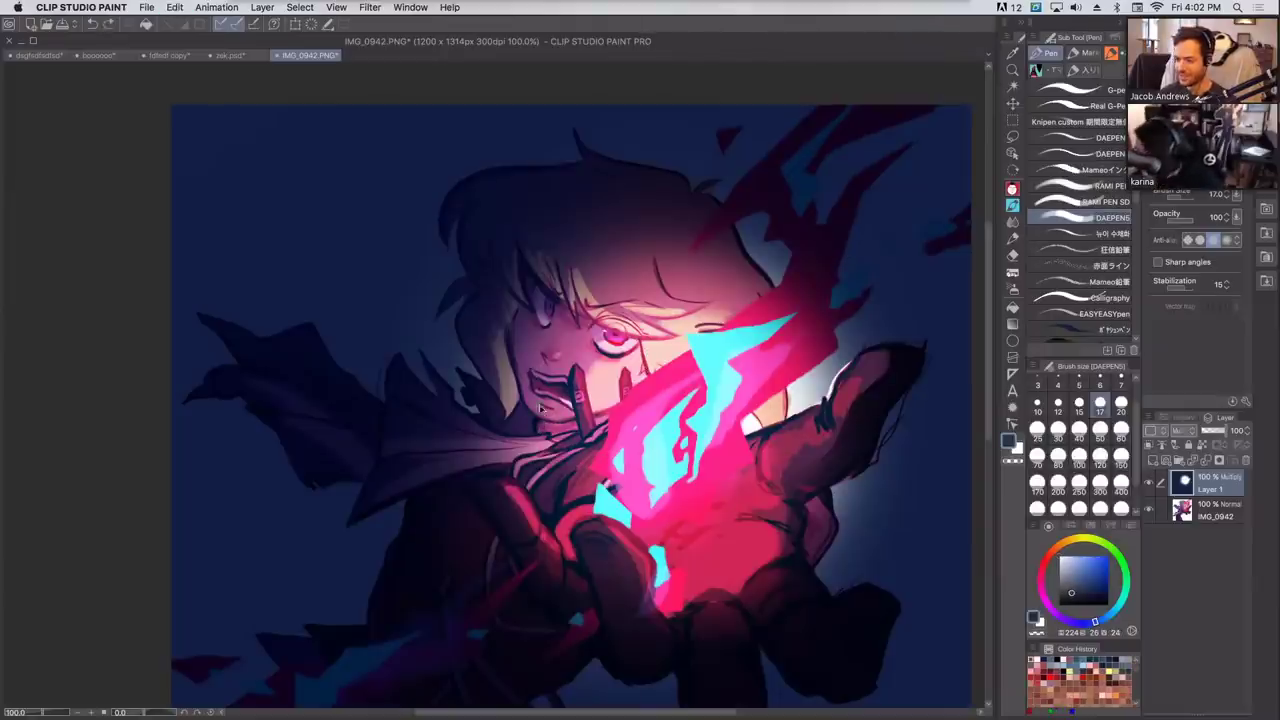
Choose a lighter muted grey-blue and try a shadow under the chin with the DAEPENS pen at size 20.
{"action": "left_click", "coordinate": [1065, 580]}
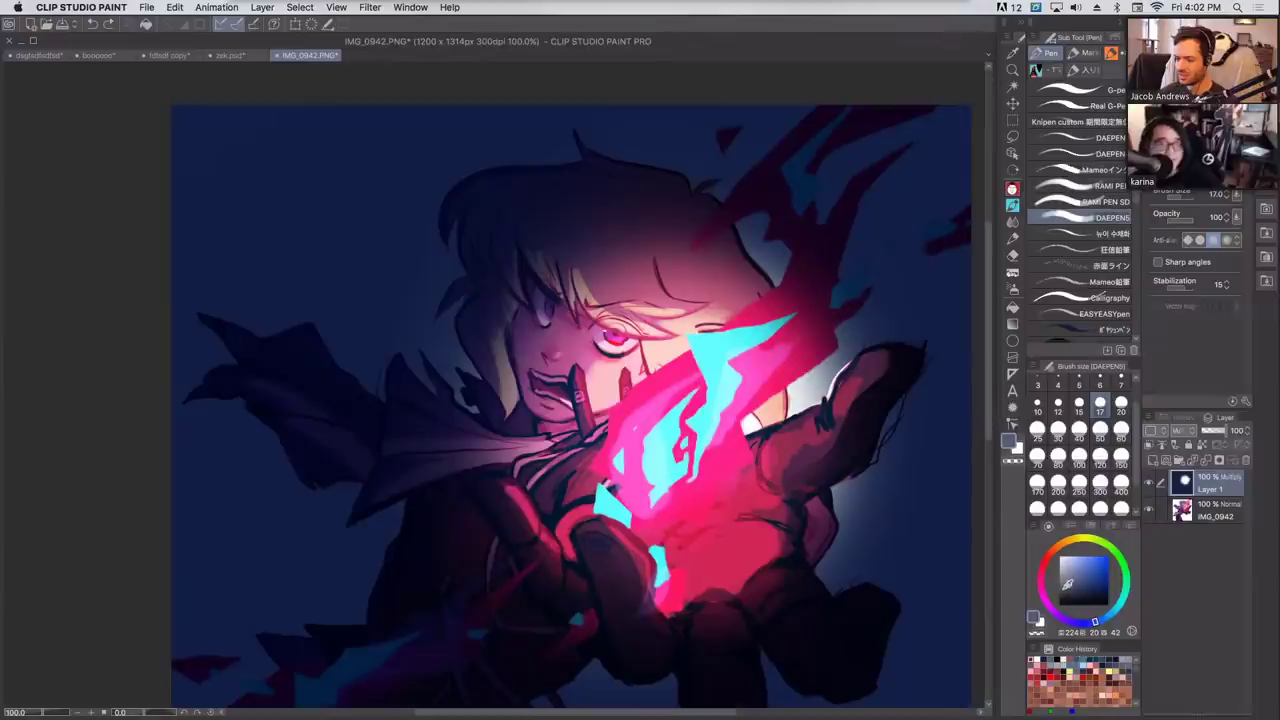
{"action": "left_click", "coordinate": [1058, 432]}
{"action": "left_click", "coordinate": [540, 426]}
{"action": "left_click", "coordinate": [1068, 566]}
{"action": "left_click", "coordinate": [1121, 402]}
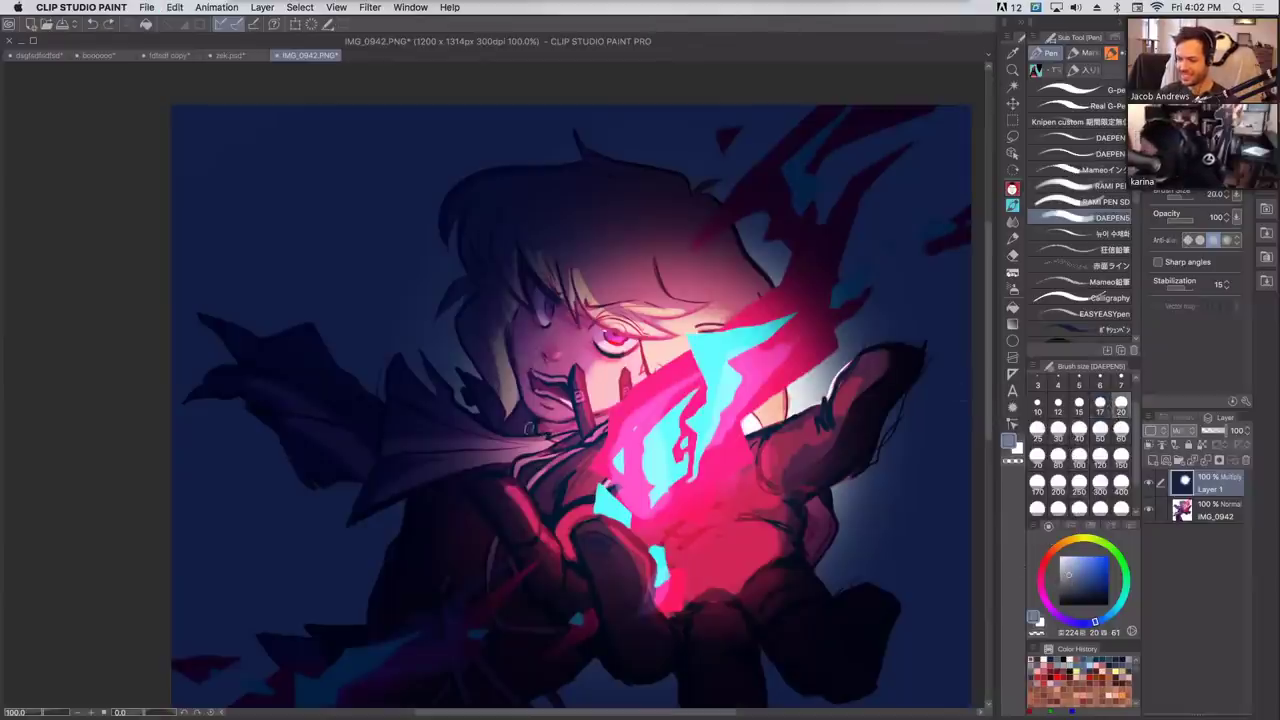
{"action": "left_click", "coordinate": [545, 426]}
{"action": "left_click_drag", "start_coordinate": [545, 426], "coordinate": [580, 426]}
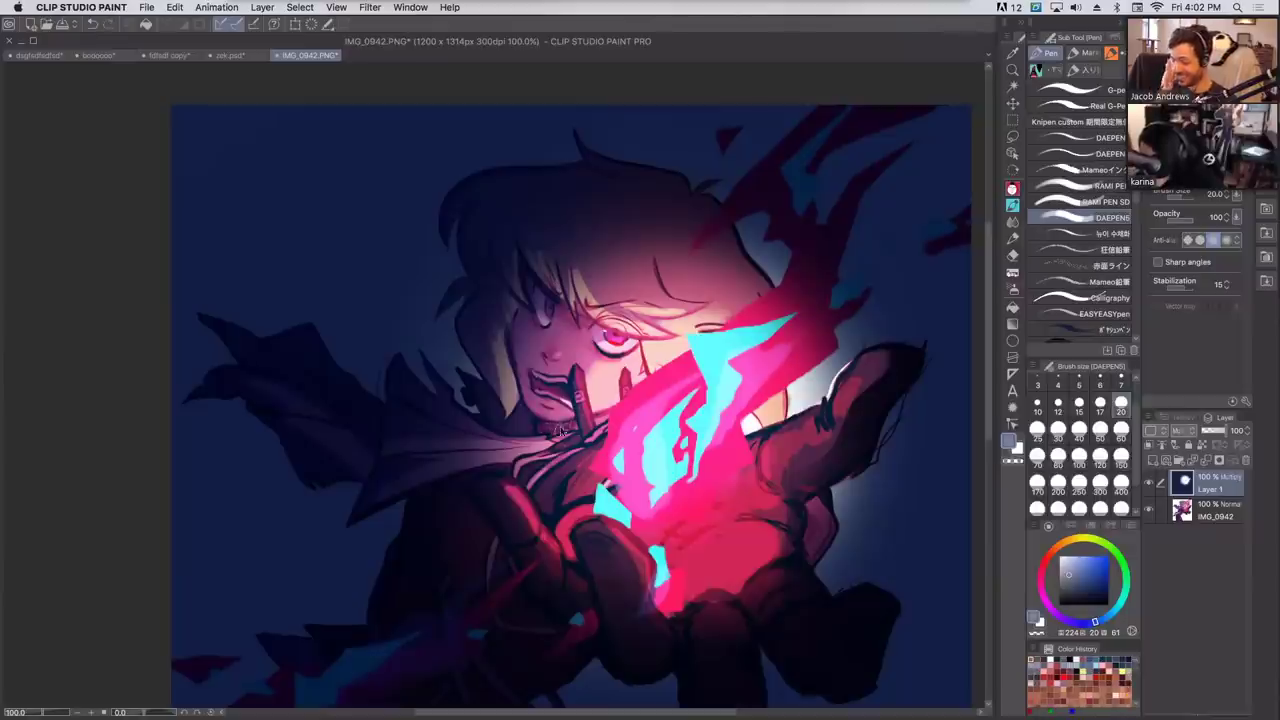
Try shadow strokes over the hair and undo them together with the chin shadow.
{"action": "mouse_move", "coordinate": [542, 205]}
{"action": "left_mouse_down"}
{"action": "mouse_move", "coordinate": [485, 295]}
{"action": "mouse_move", "coordinate": [462, 395]}
{"action": "left_mouse_up"}
{"action": "left_click_drag", "start_coordinate": [496, 290], "coordinate": [490, 376]}
{"action": "key", "text": "super+z"}
{"action": "key", "text": "super+z"}
{"action": "key", "text": "super+z"}
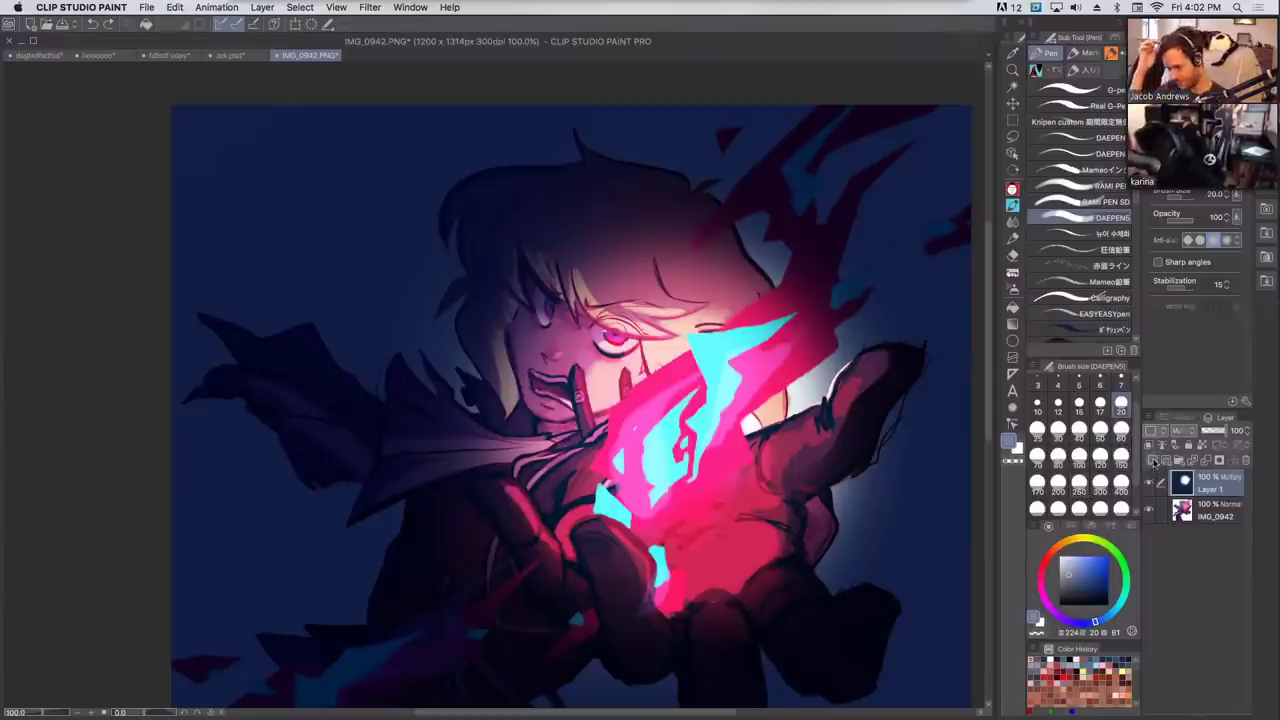
Add a new layer above Layer 1 and set its blending mode to Multiply.
{"action": "left_click", "coordinate": [1154, 461]}
{"action": "left_click", "coordinate": [1174, 430]}
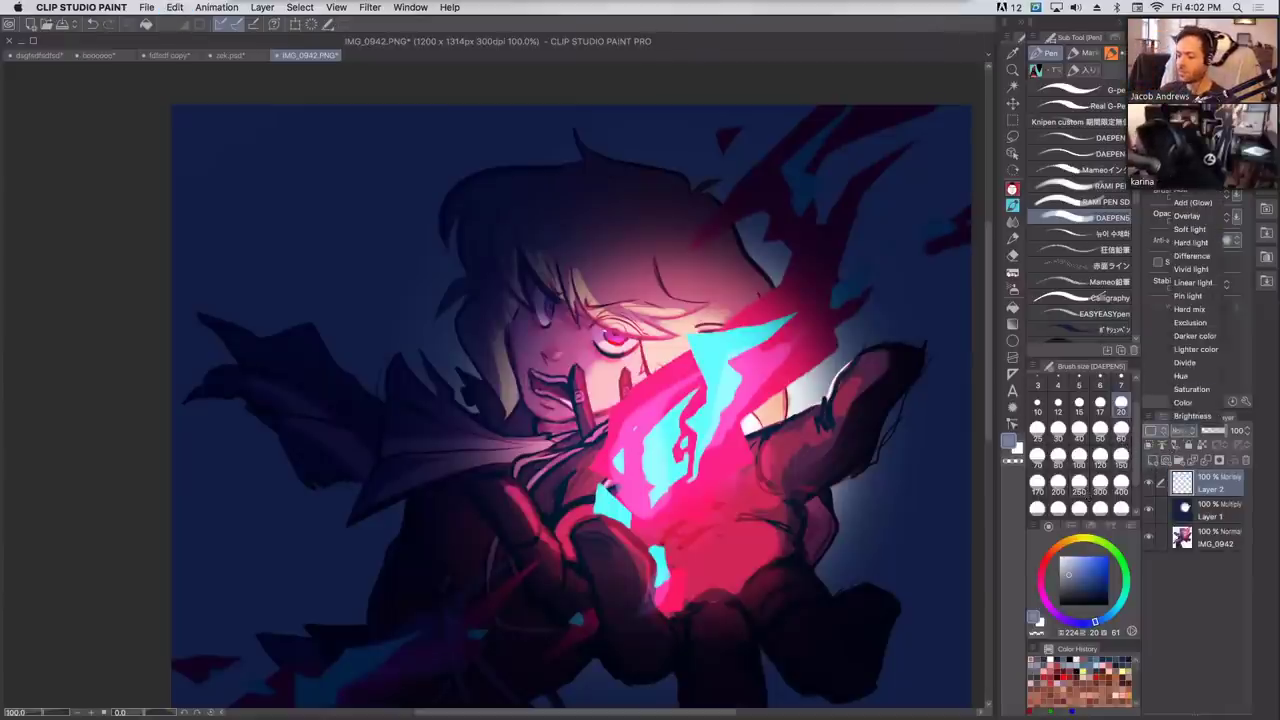
{"action": "left_click", "coordinate": [1190, 82]}
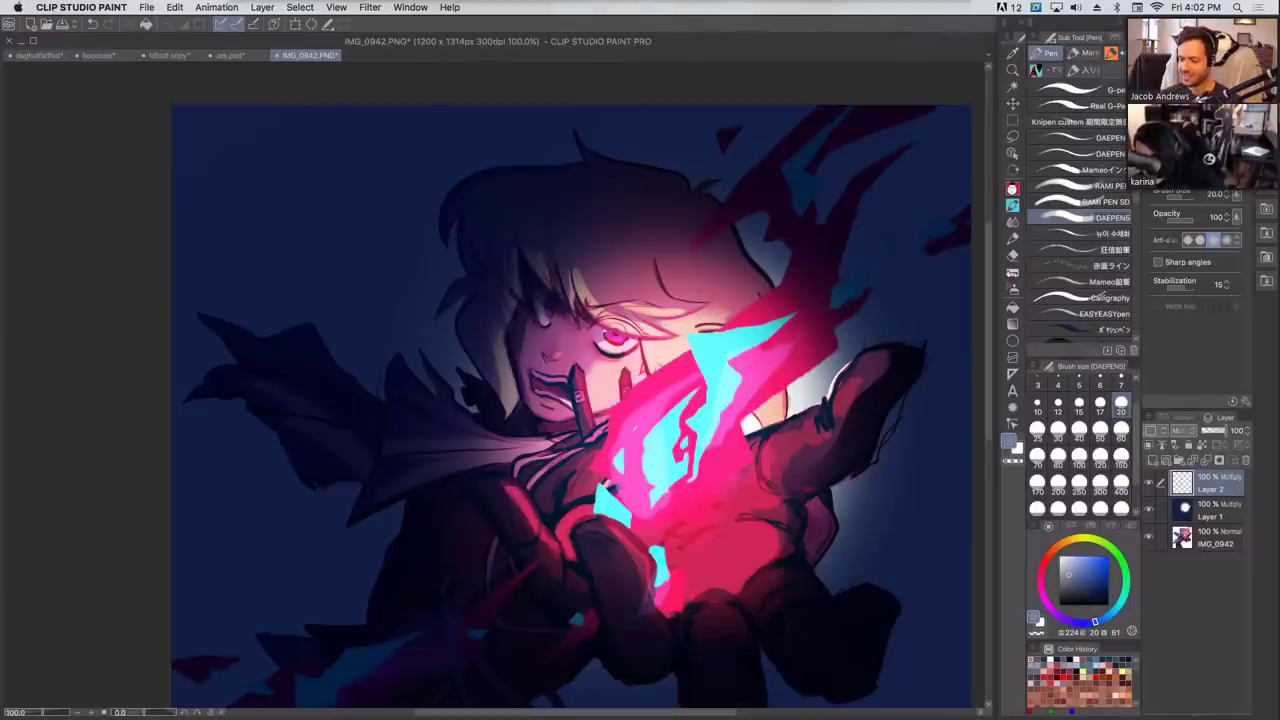
Paint pale blue-grey shadows on the face and the hair beside it on Layer 2.
{"action": "left_click", "coordinate": [1068, 565]}
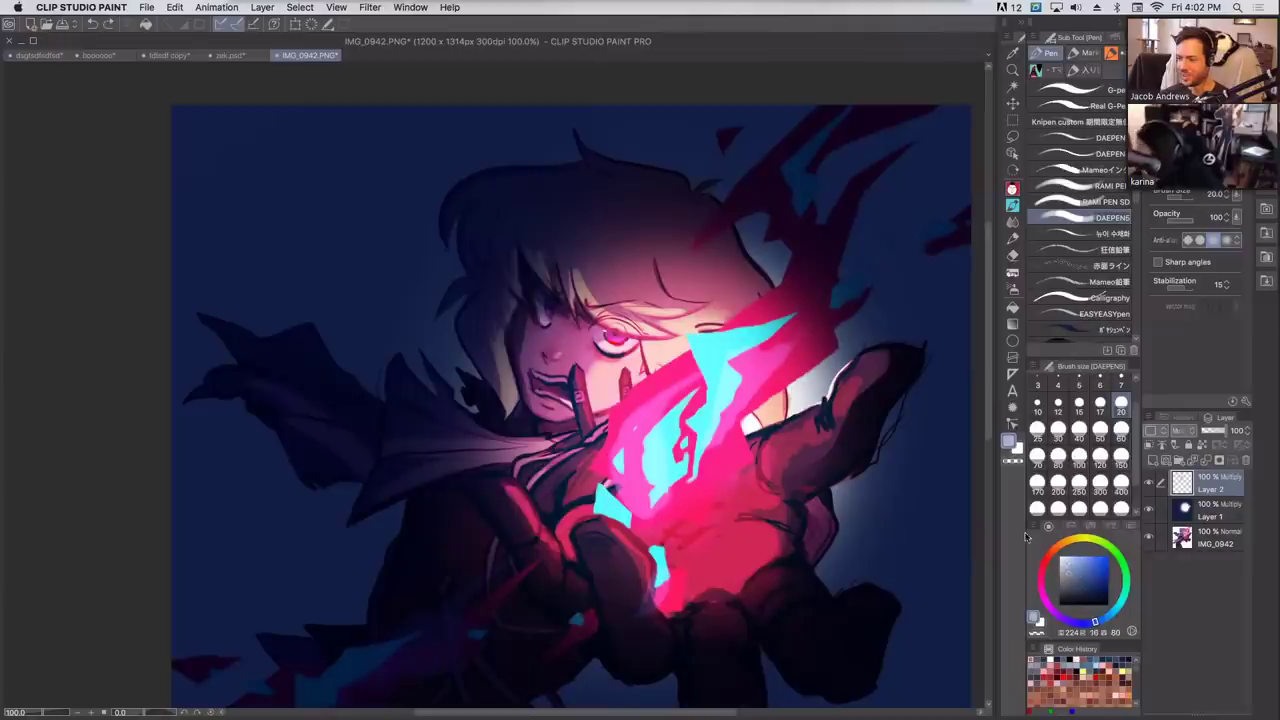
{"action": "left_click_drag", "start_coordinate": [545, 354], "coordinate": [553, 359]}
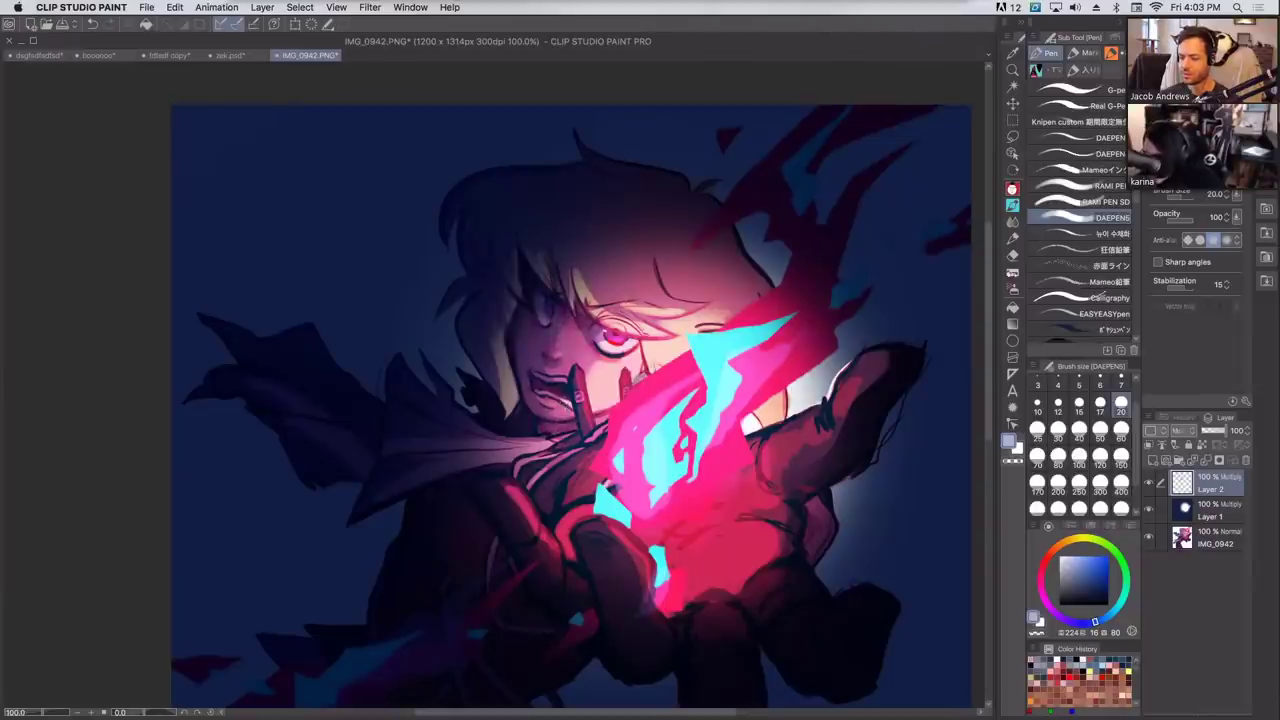
{"action": "mouse_move", "coordinate": [510, 413]}
{"action": "left_mouse_down"}
{"action": "mouse_move", "coordinate": [484, 322]}
{"action": "mouse_move", "coordinate": [497, 404]}
{"action": "left_mouse_up"}
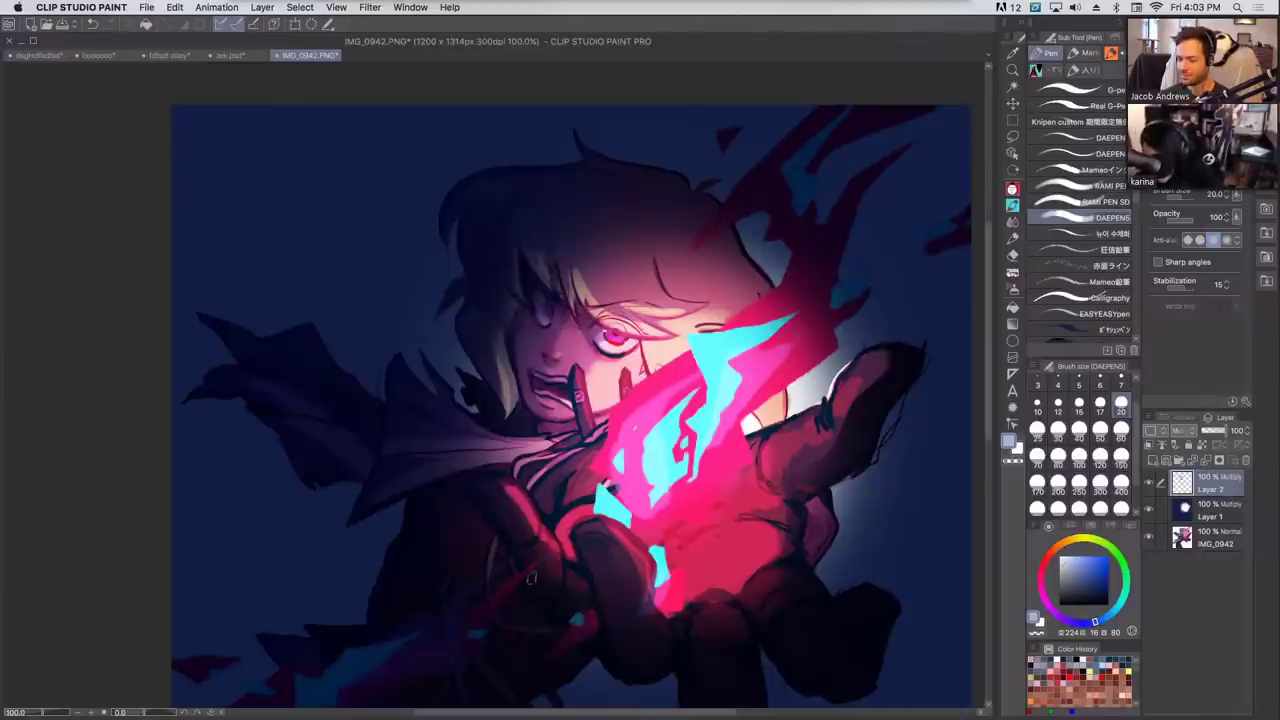
Shade the bright patch between the flame and the thumb with the pale blue-grey, undoing the stray strokes.
{"action": "scroll", "coordinate": [657, 492], "scroll_direction": "down", "scroll_amount": 3}
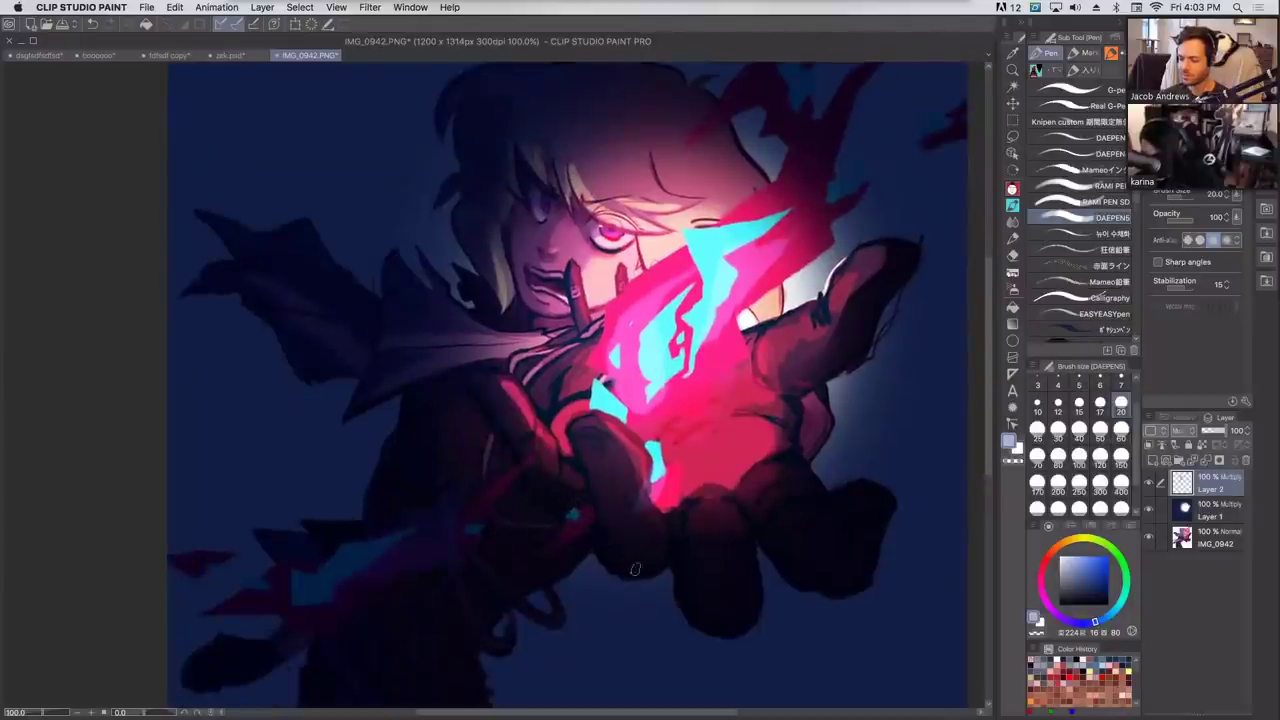
{"action": "scroll", "coordinate": [860, 260], "scroll_direction": "up", "scroll_amount": 2}
{"action": "left_click_drag", "start_coordinate": [847, 300], "coordinate": [845, 315]}
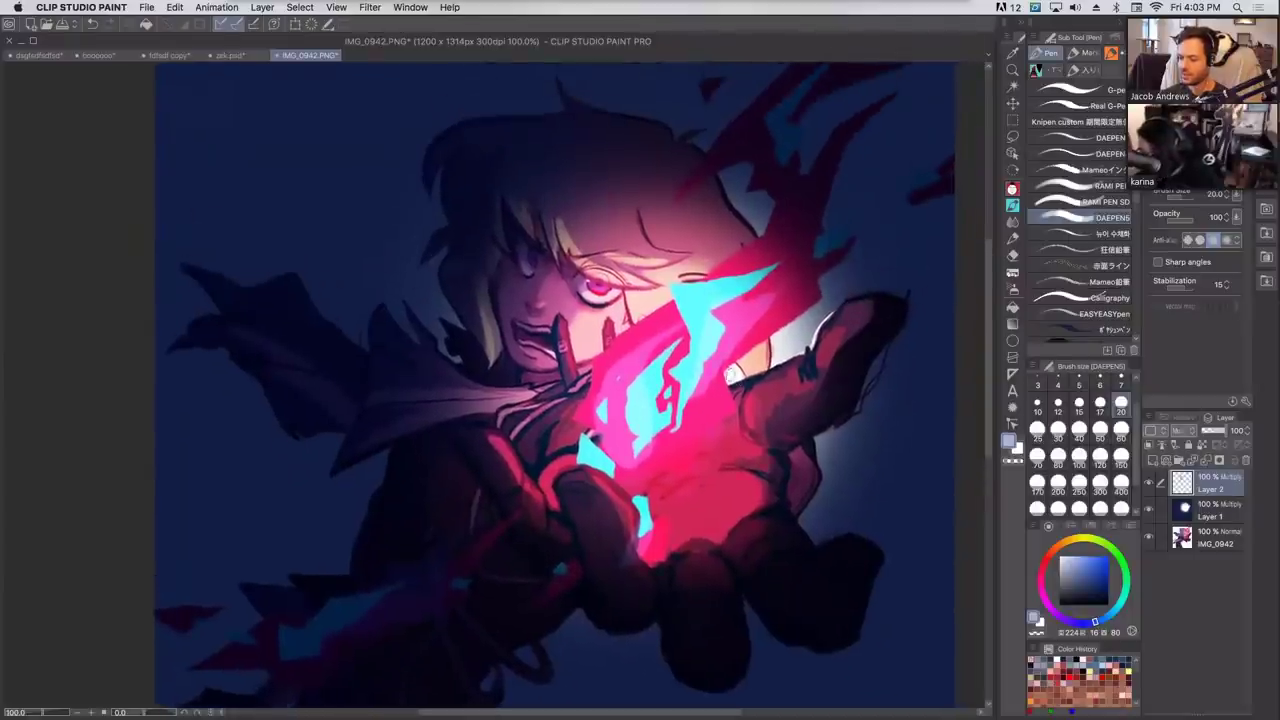
{"action": "mouse_move", "coordinate": [733, 370]}
{"action": "left_mouse_down"}
{"action": "mouse_move", "coordinate": [750, 356]}
{"action": "mouse_move", "coordinate": [729, 380]}
{"action": "mouse_move", "coordinate": [732, 370]}
{"action": "left_mouse_up"}
{"action": "key", "text": "super+z"}
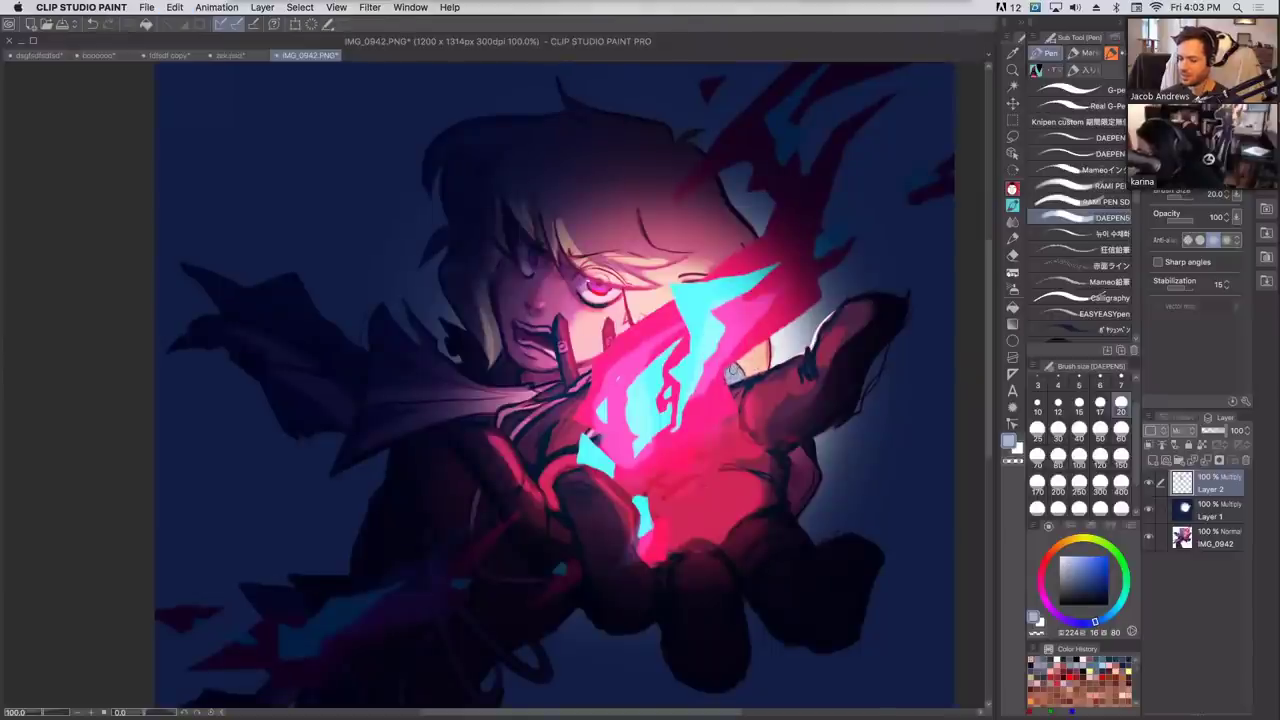
{"action": "left_click_drag", "start_coordinate": [810, 346], "coordinate": [846, 305]}
{"action": "key", "text": "ctrl+z"}
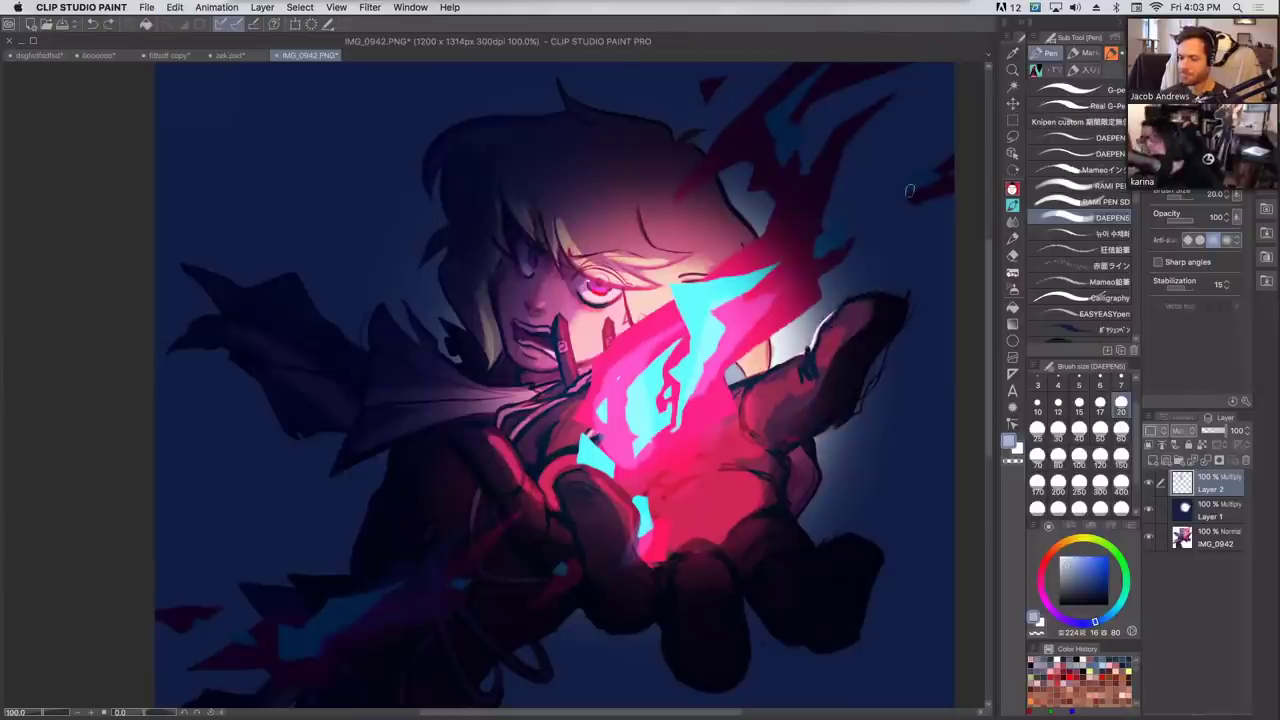
Pick a darker grey-blue and deepen the shadow on the hair beside the shaded eye.
{"action": "left_click_drag", "start_coordinate": [692, 402], "coordinate": [742, 442]}
{"action": "left_click_drag", "start_coordinate": [551, 317], "coordinate": [587, 283]}
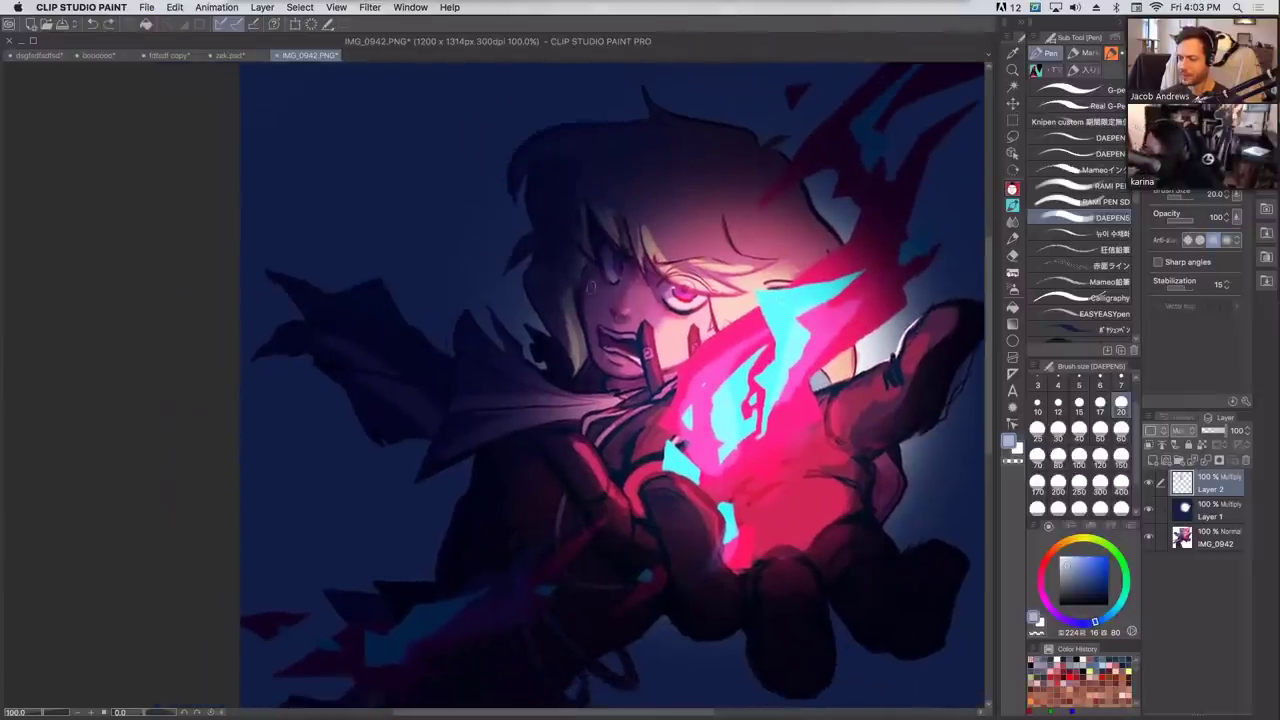
{"action": "left_click", "coordinate": [1067, 565]}
{"action": "mouse_move", "coordinate": [600, 240]}
{"action": "left_mouse_down"}
{"action": "mouse_move", "coordinate": [633, 271]}
{"action": "mouse_move", "coordinate": [594, 260]}
{"action": "left_mouse_up"}
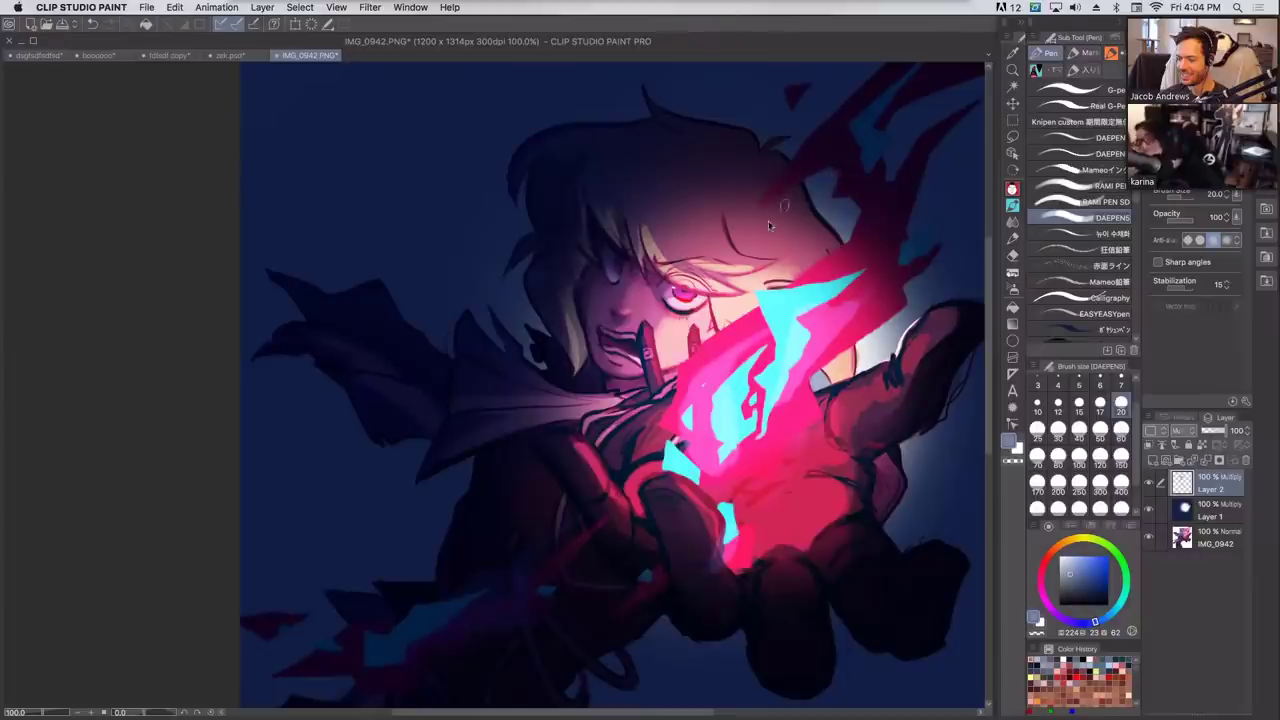
Pick a light lavender-blue and shade the brightly lit eye, undoing the last stroke.
{"action": "left_click", "coordinate": [1061, 555]}
{"action": "left_click_drag", "start_coordinate": [702, 298], "coordinate": [710, 326]}
{"action": "key", "text": "super+z"}
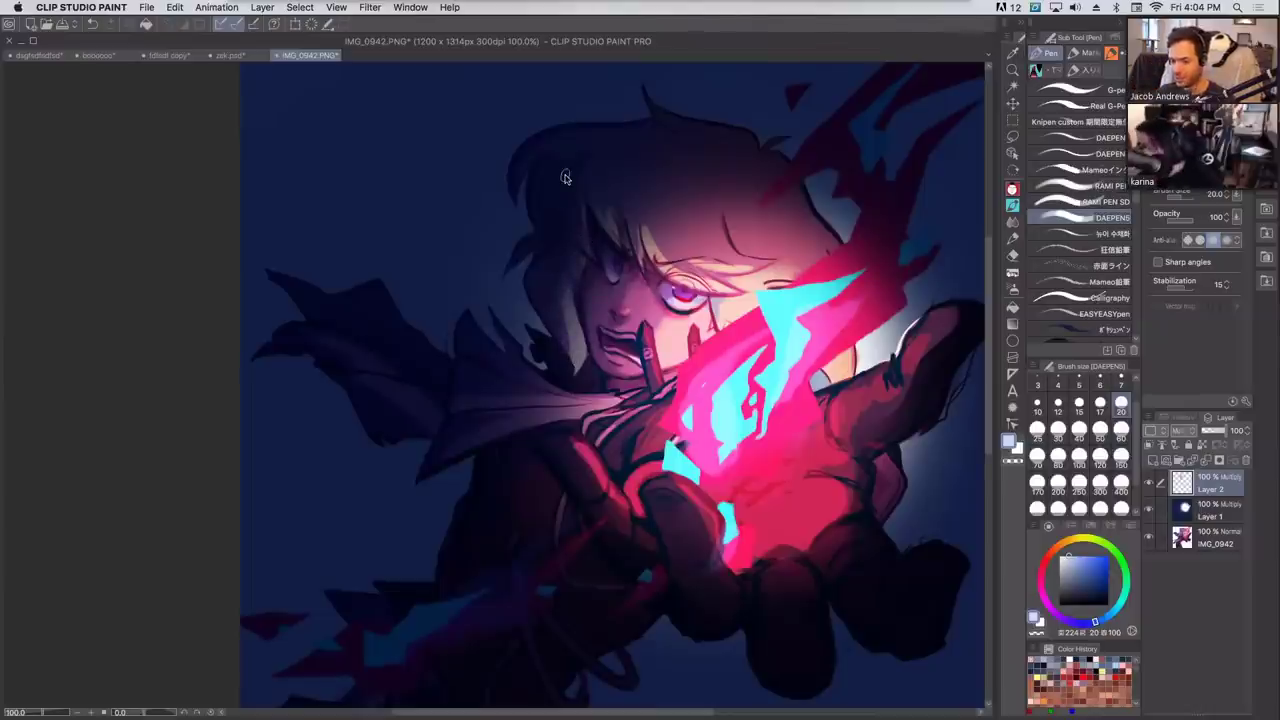
Set the Blend tool to size 17 for the Layer 2 shading and return to the DAEPENS pen.
{"action": "scroll", "coordinate": [711, 251], "scroll_direction": "up", "scroll_amount": 2}
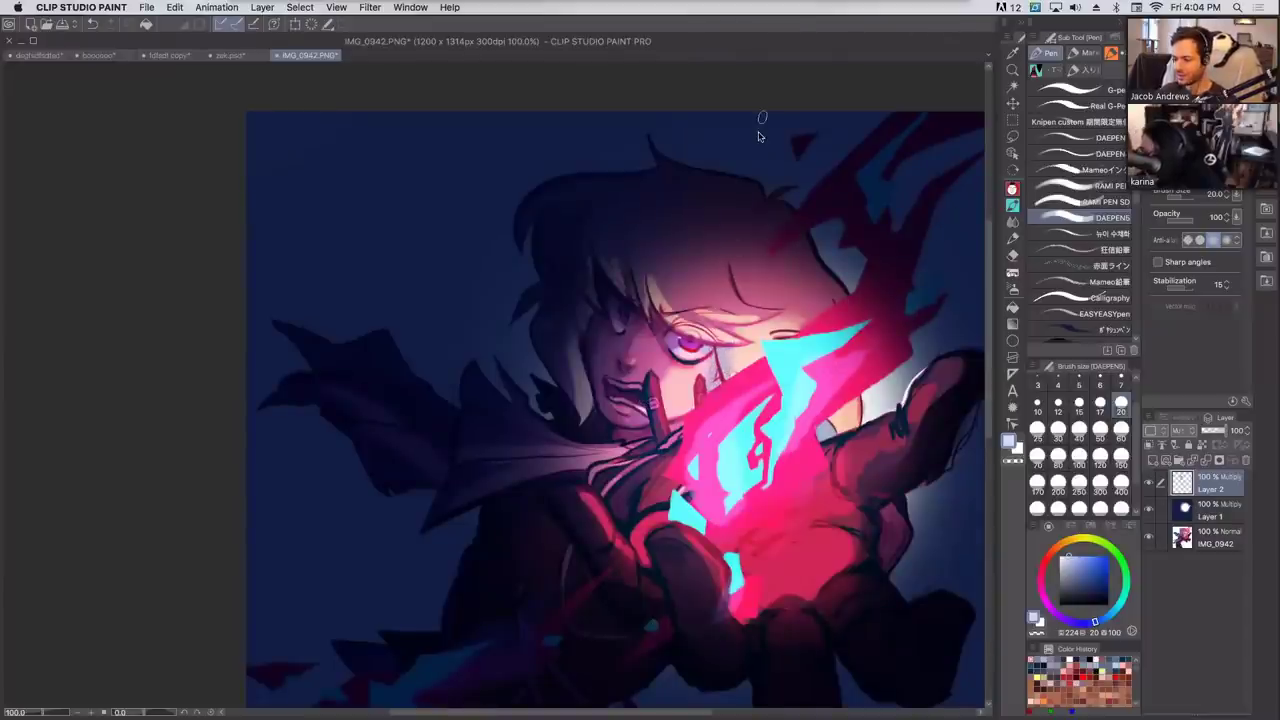
{"action": "left_click", "coordinate": [1012, 221]}
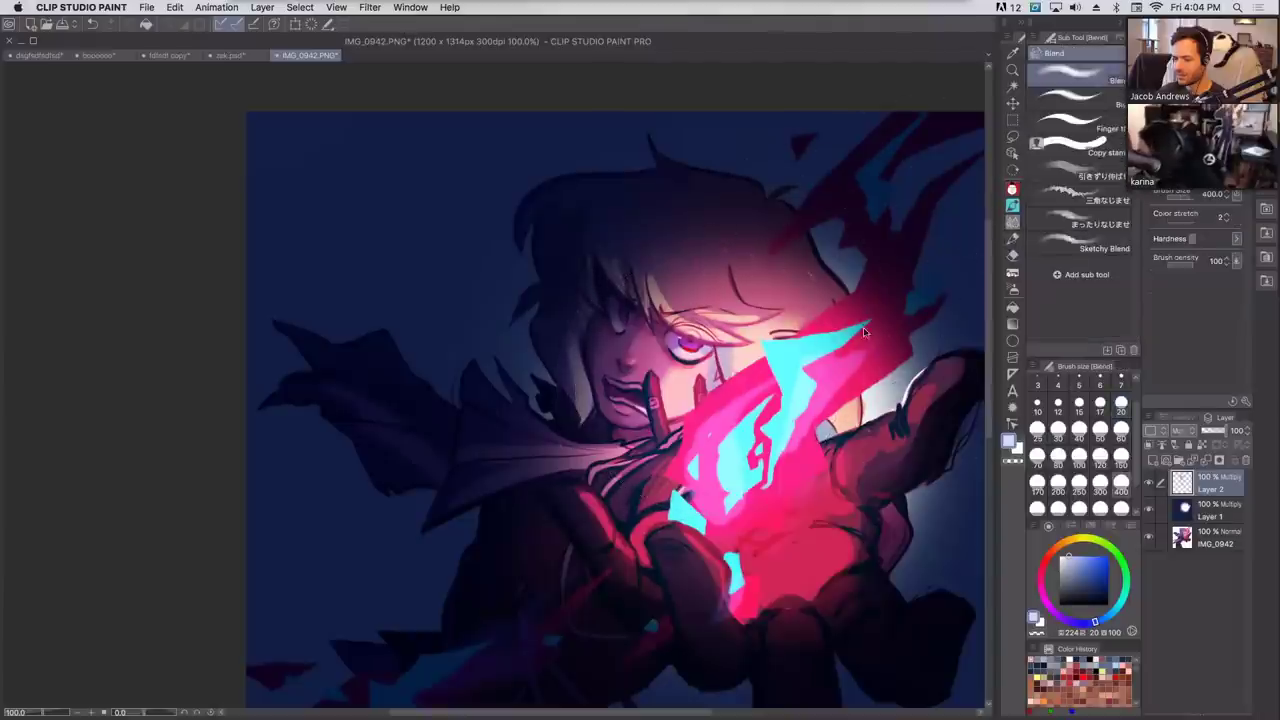
{"action": "left_click", "coordinate": [1100, 404]}
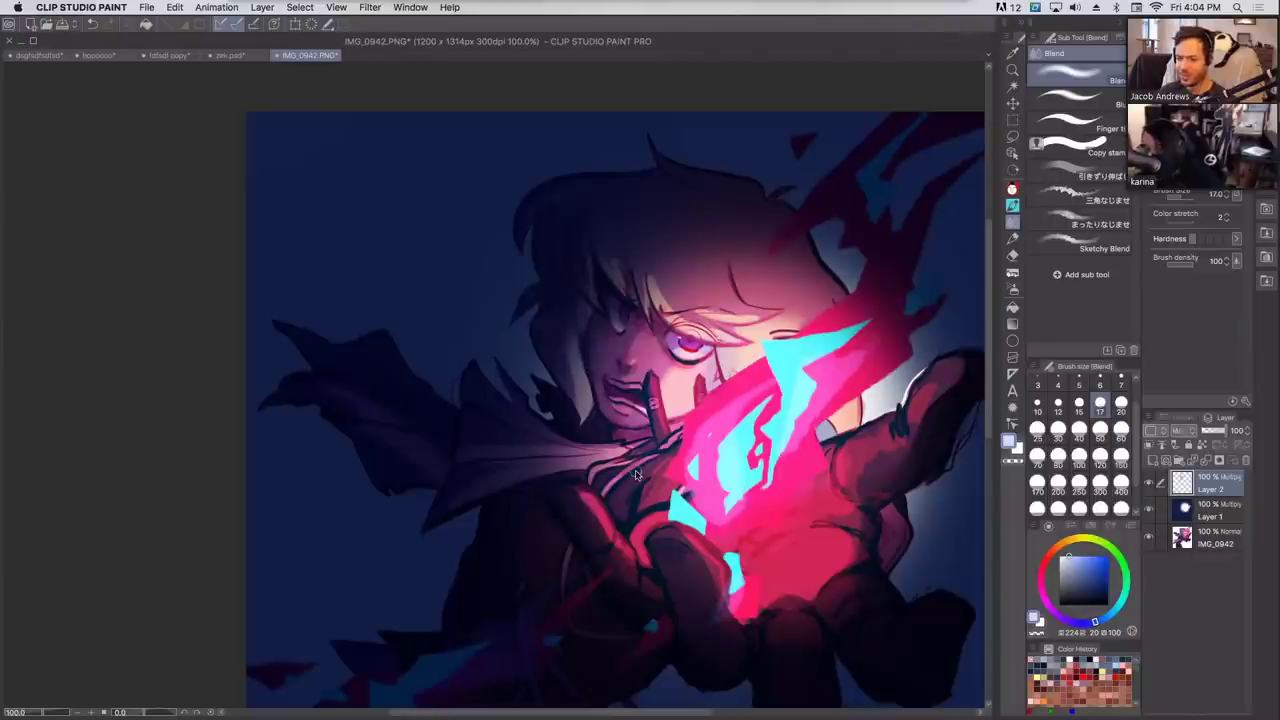
{"action": "left_click", "coordinate": [1012, 189]}
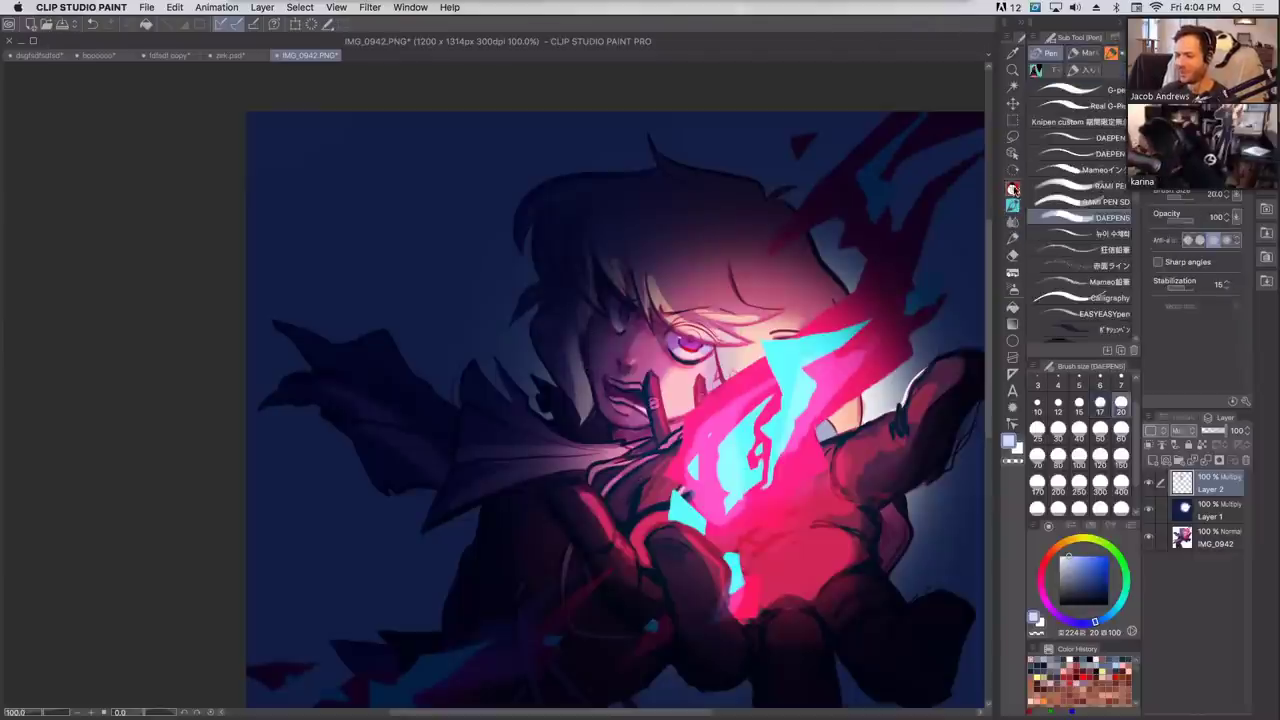
Pick a dark grey-blue and merge the Layer 2 shading down into Layer 1.
{"action": "left_click_drag", "start_coordinate": [753, 405], "coordinate": [661, 365]}
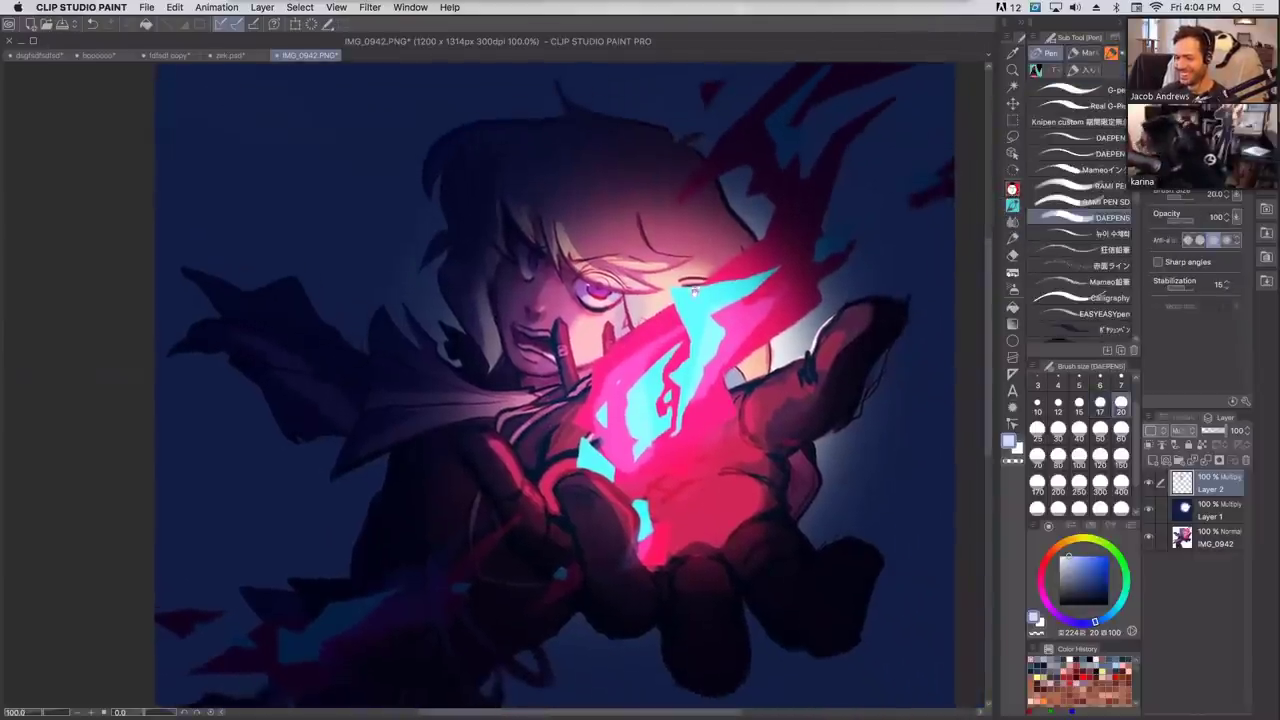
{"action": "left_click", "coordinate": [1067, 588]}
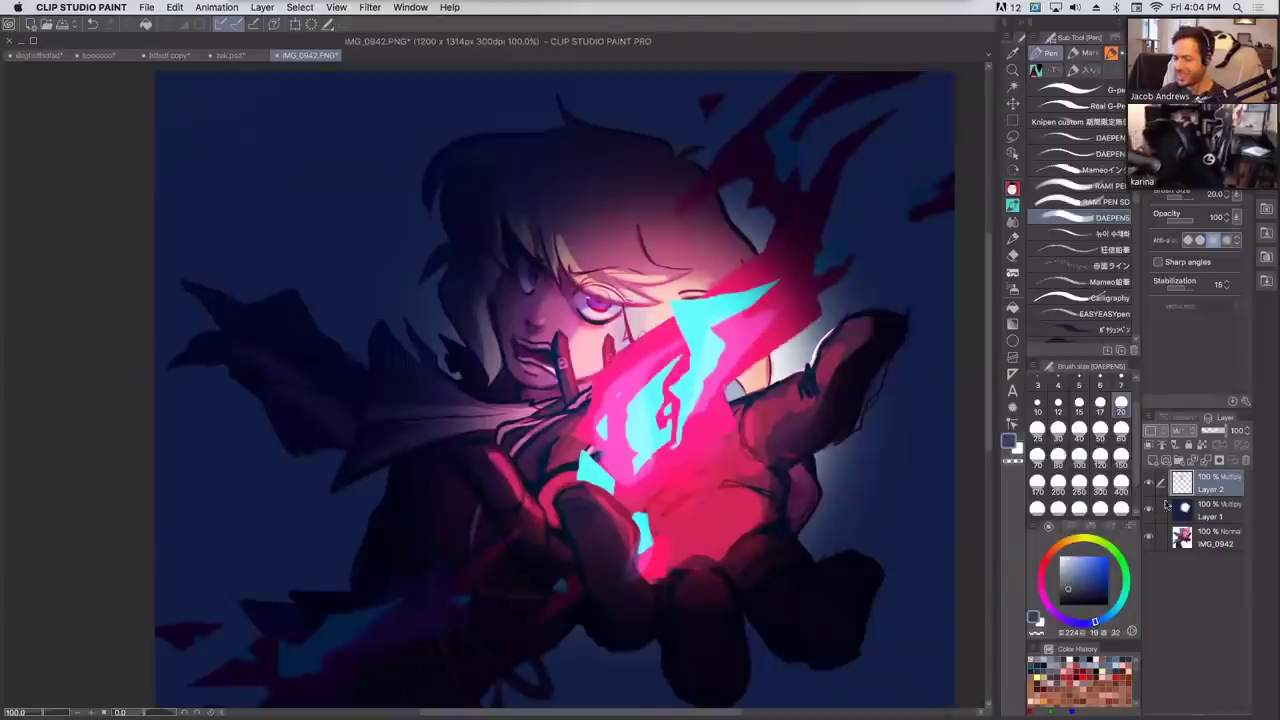
{"action": "key", "text": "super+e"}
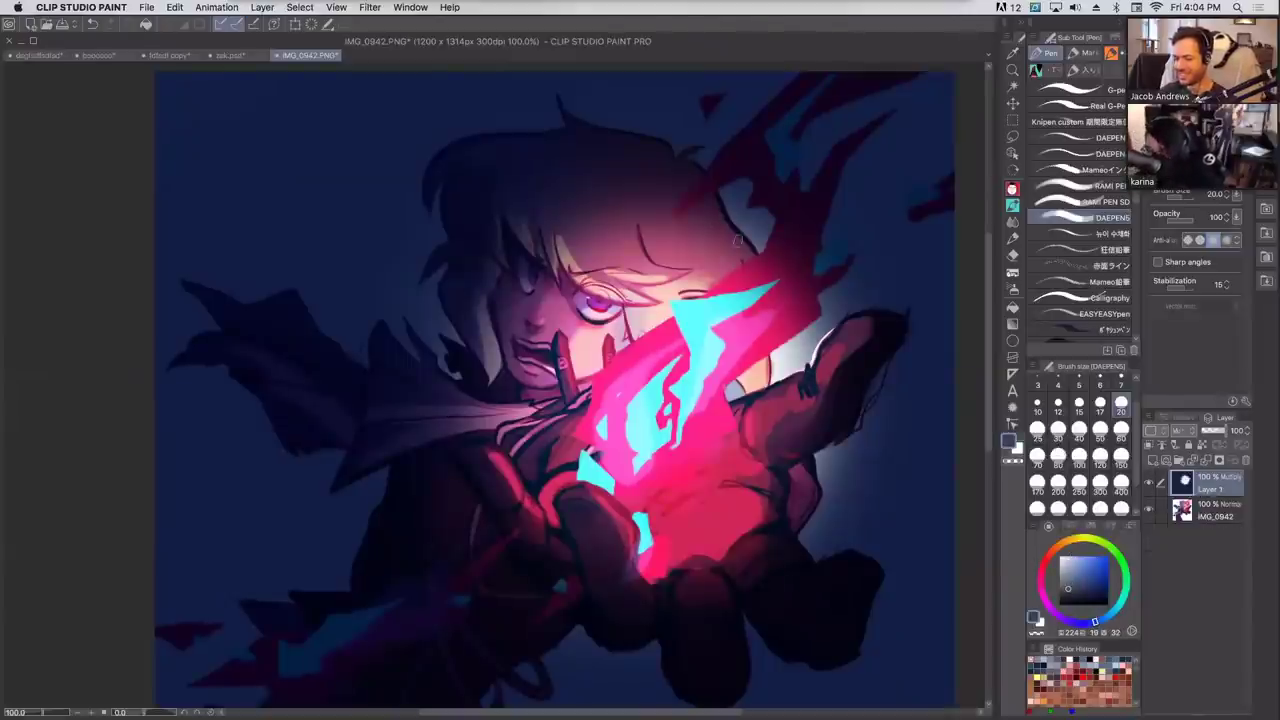
Try a darker blue stroke with the pen at size 12 on the bright patch between the flame and the thumb.
{"action": "left_click", "coordinate": [771, 313]}
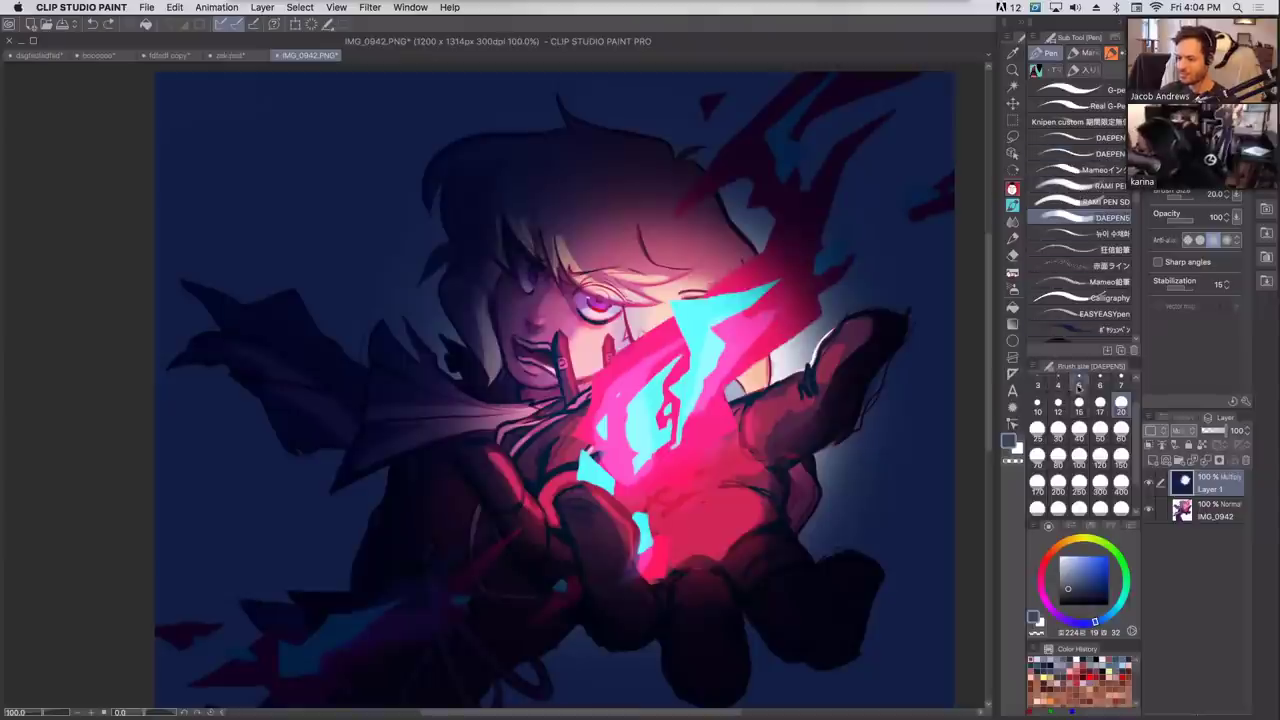
{"action": "left_click", "coordinate": [1057, 403]}
{"action": "left_click", "coordinate": [1069, 594]}
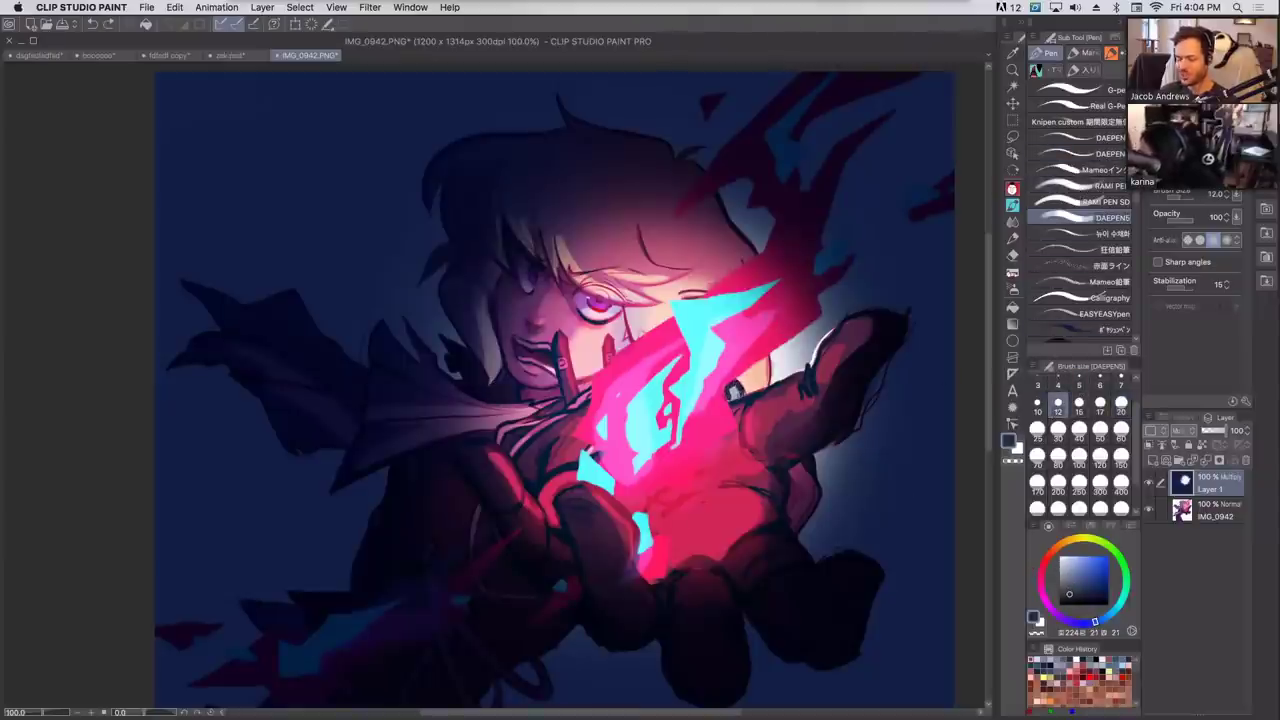
{"action": "left_click_drag", "start_coordinate": [736, 392], "coordinate": [738, 399]}
{"action": "key", "text": "super+z"}
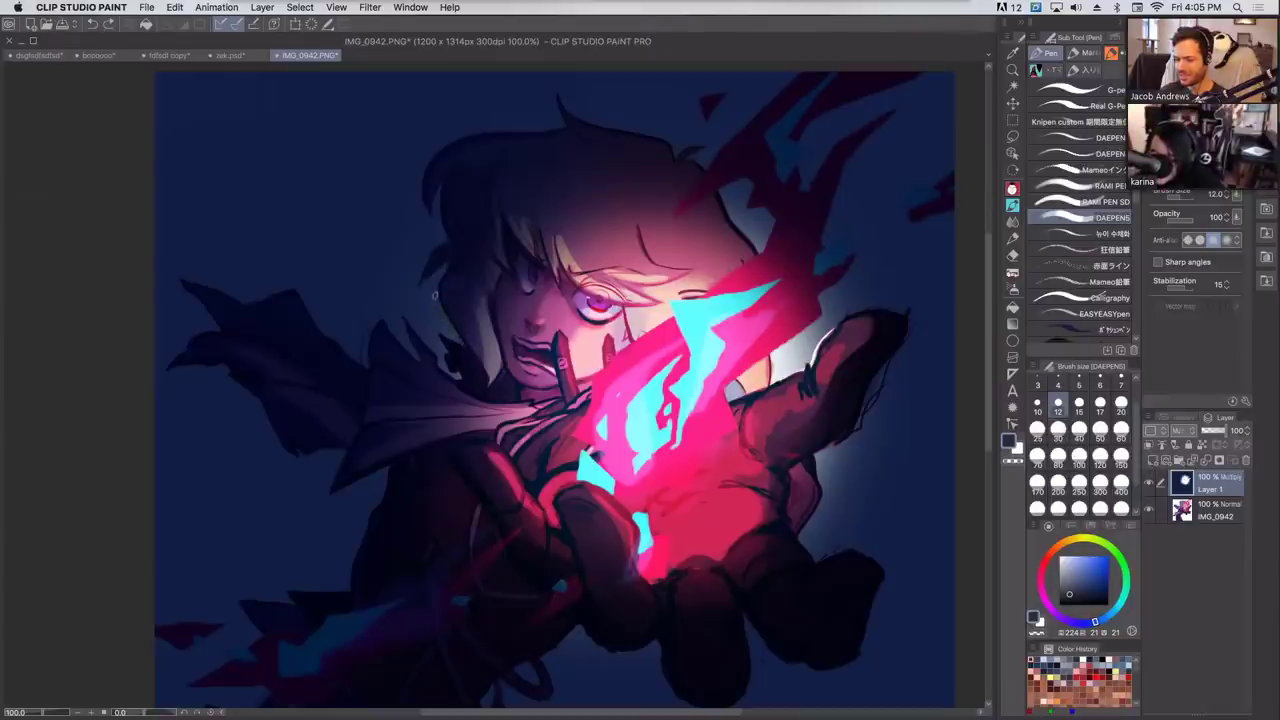
Add a new Multiply layer and try dark shading behind the collar beside the jaw, undoing the strokes.
{"action": "left_click", "coordinate": [1157, 462]}
{"action": "left_click", "coordinate": [1183, 430]}
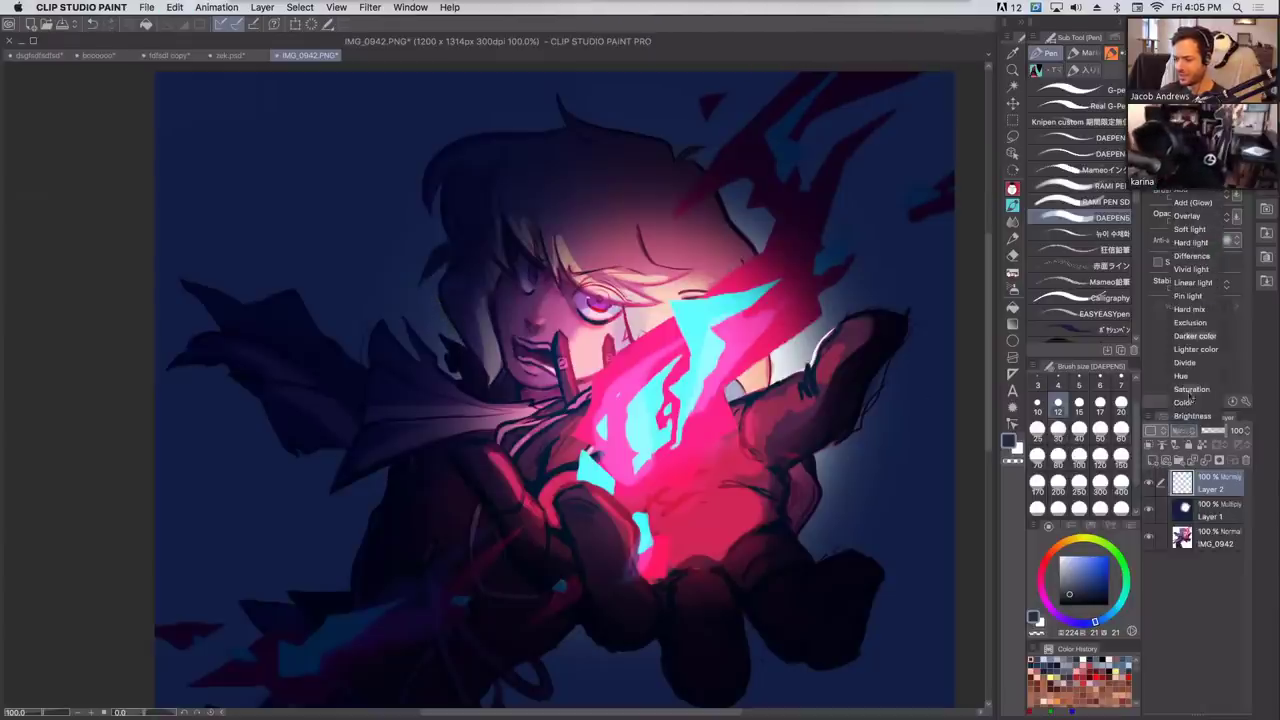
{"action": "left_click", "coordinate": [1185, 82]}
{"action": "mouse_move", "coordinate": [458, 376]}
{"action": "left_mouse_down"}
{"action": "mouse_move", "coordinate": [440, 348]}
{"action": "mouse_move", "coordinate": [434, 358]}
{"action": "mouse_move", "coordinate": [440, 320]}
{"action": "mouse_move", "coordinate": [510, 387]}
{"action": "left_mouse_up"}
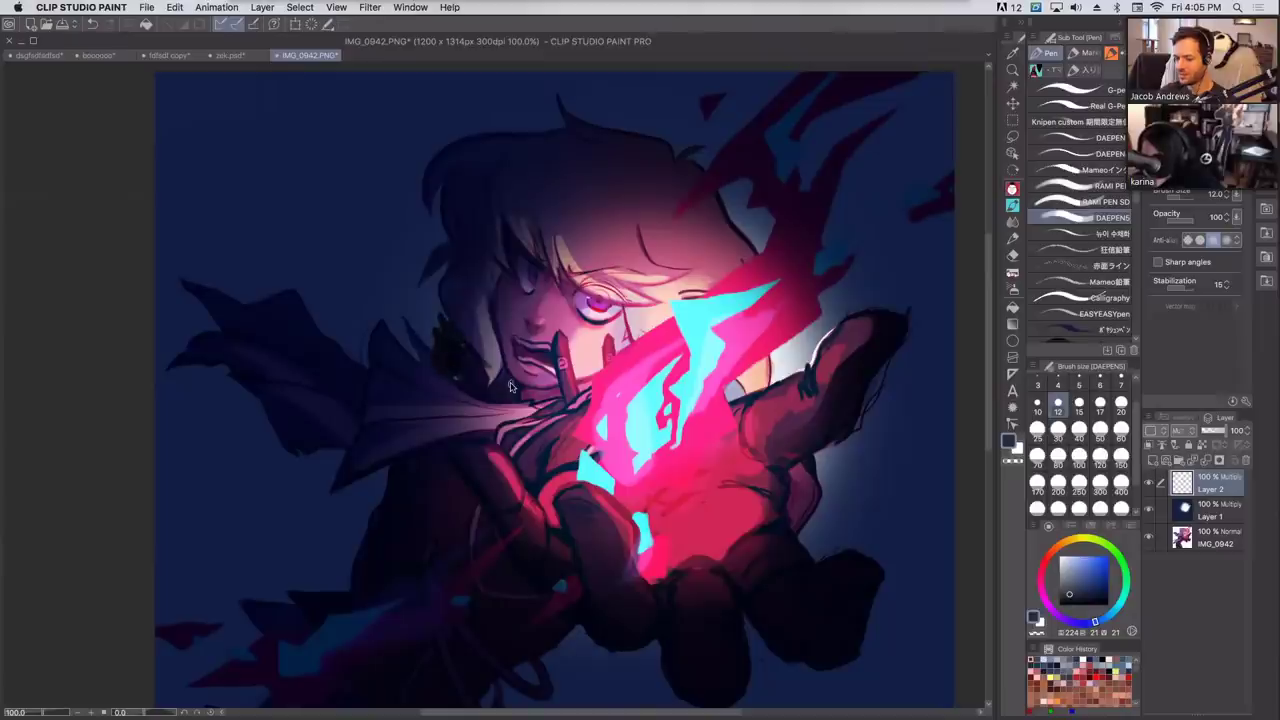
{"action": "key", "text": "super+z"}
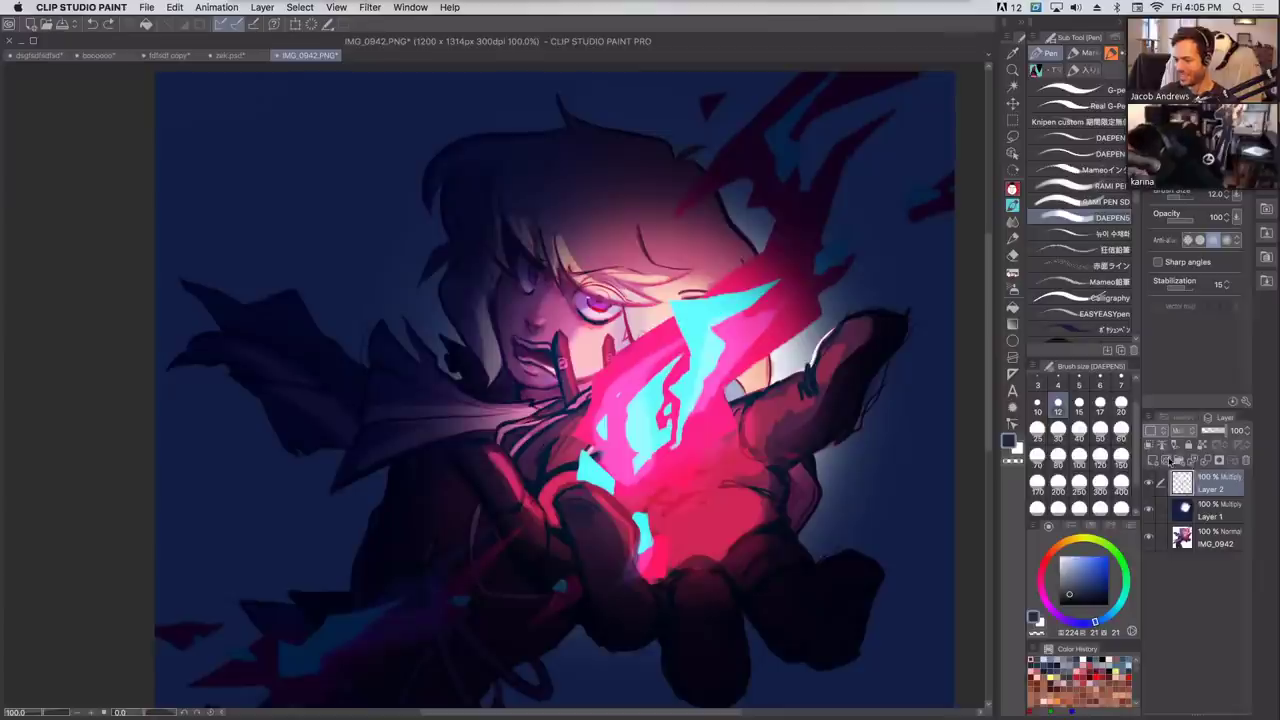
Turn Layer 2 into a hidden Saturation layer filled with black for checking the values in greyscale.
{"action": "left_click", "coordinate": [1162, 430]}
{"action": "left_click", "coordinate": [1192, 390]}
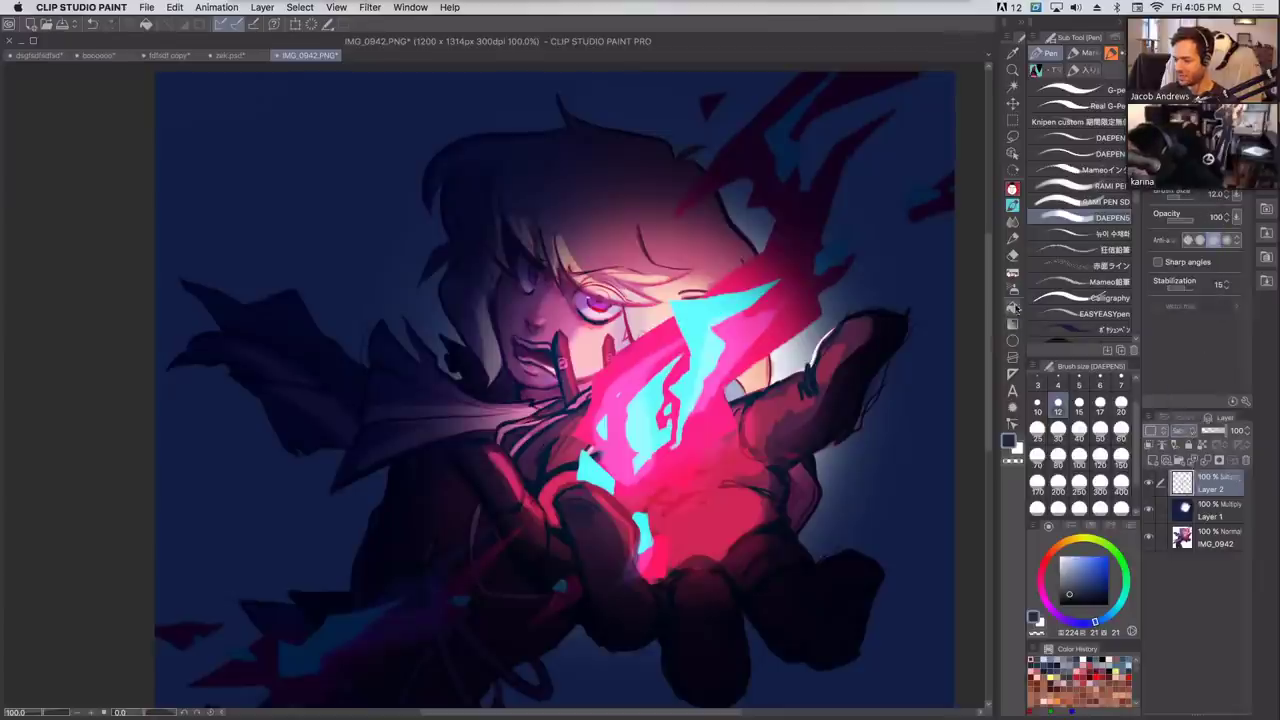
{"action": "key", "text": "g"}
{"action": "left_click", "coordinate": [800, 350]}
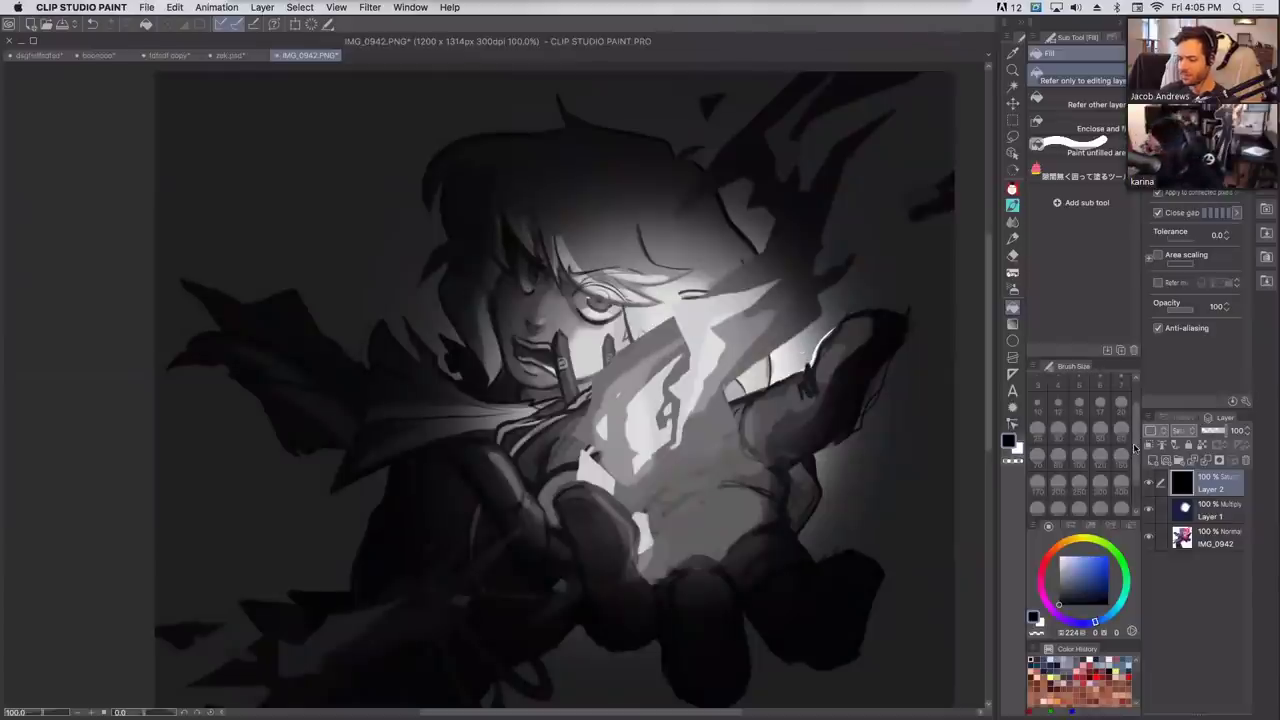
{"action": "left_click", "coordinate": [1150, 484]}
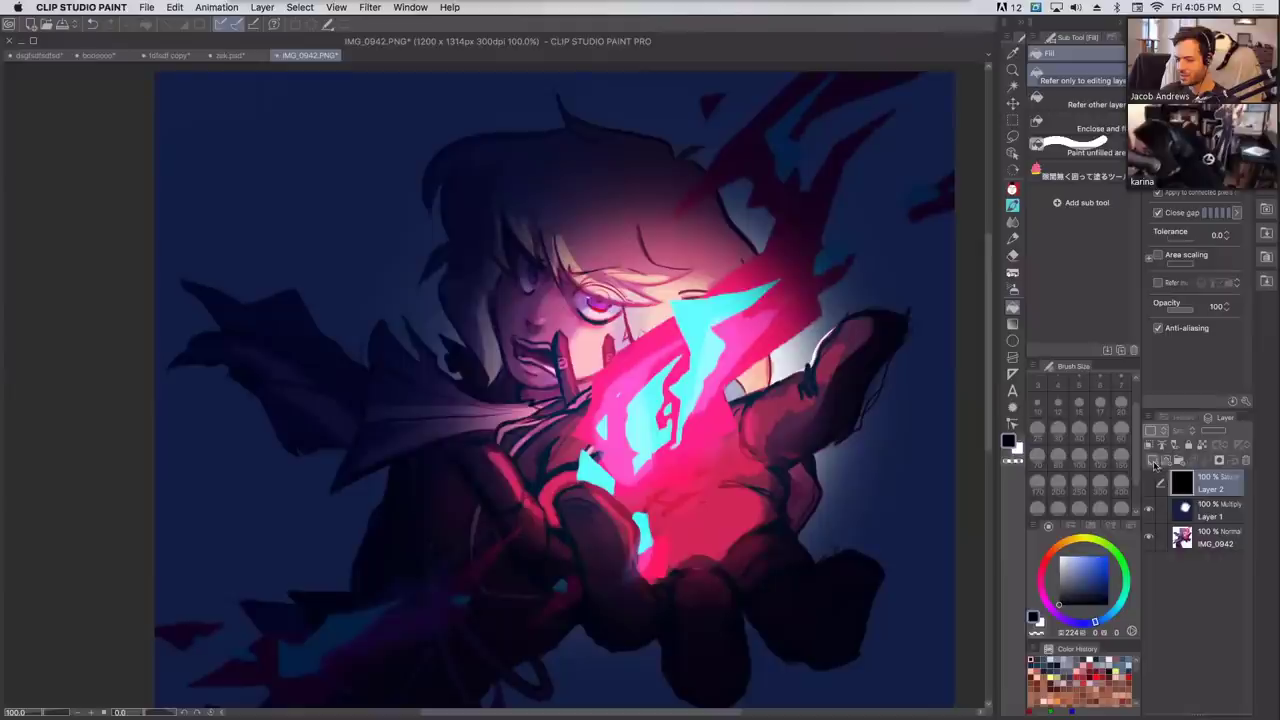
Add a Color burn layer between Layer 1 and the hidden Saturation layer.
{"action": "left_click", "coordinate": [1154, 460]}
{"action": "left_click_drag", "start_coordinate": [1200, 486], "coordinate": [1200, 515]}
{"action": "left_click", "coordinate": [1183, 432]}
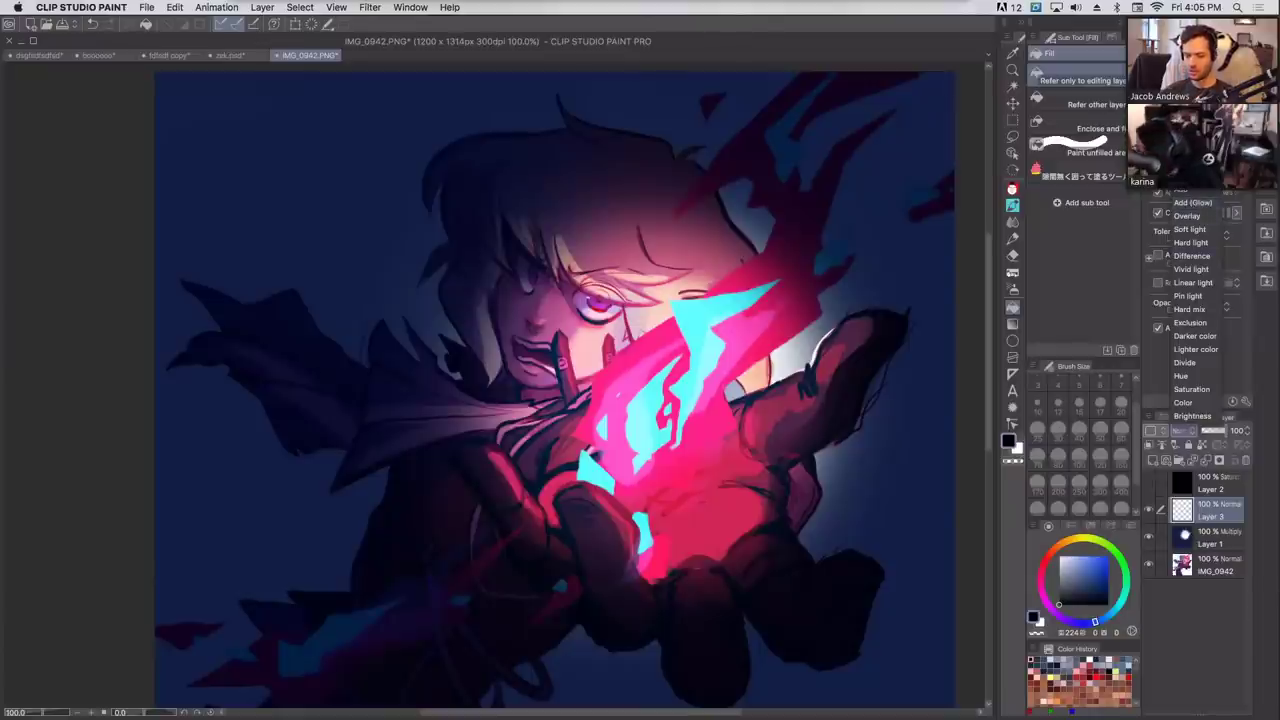
{"action": "left_click", "coordinate": [1192, 163]}
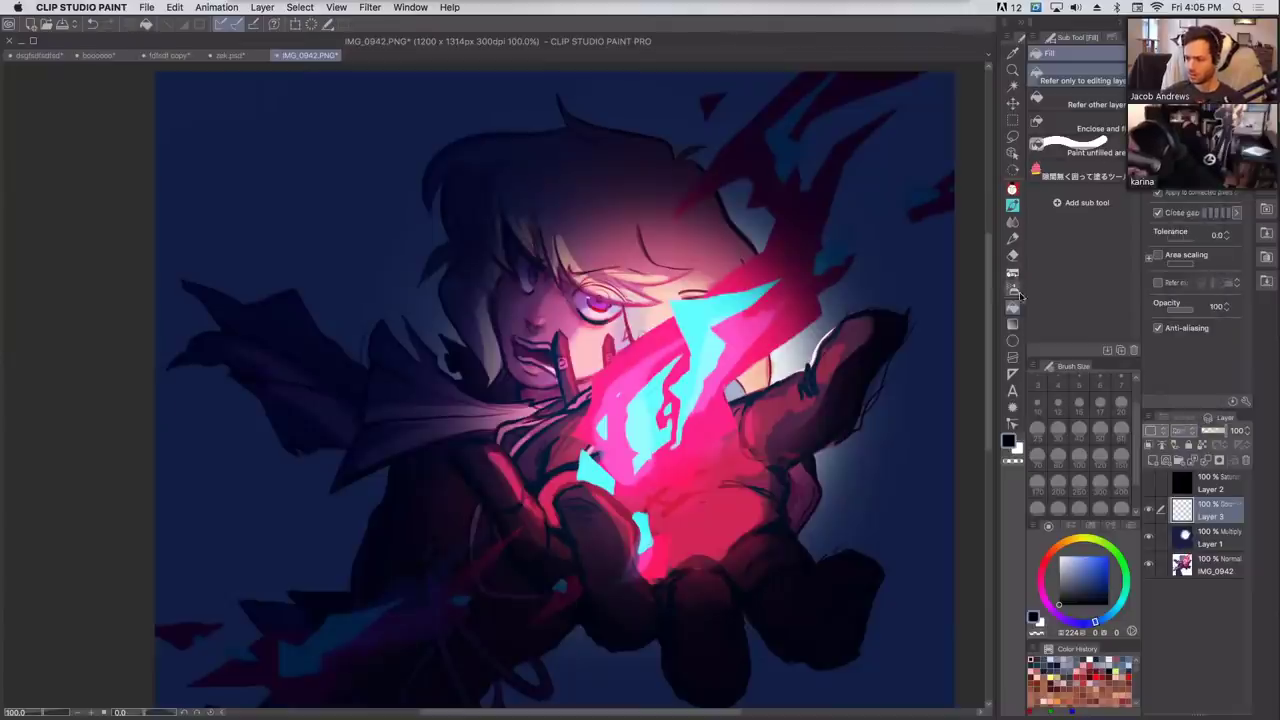
Choose the Soft airbrush with a muted violet and test darkening the background beside the hand, undoing the stroke.
{"action": "left_click", "coordinate": [1015, 288]}
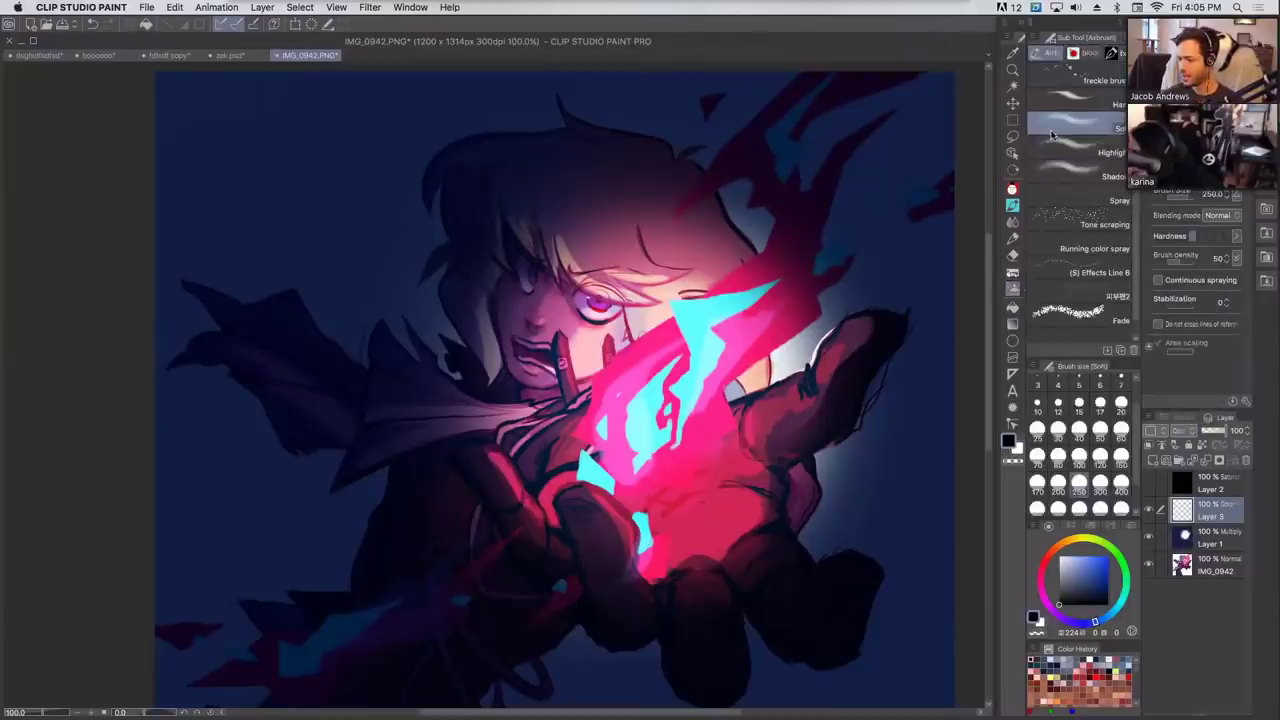
{"action": "left_click", "coordinate": [1081, 580]}
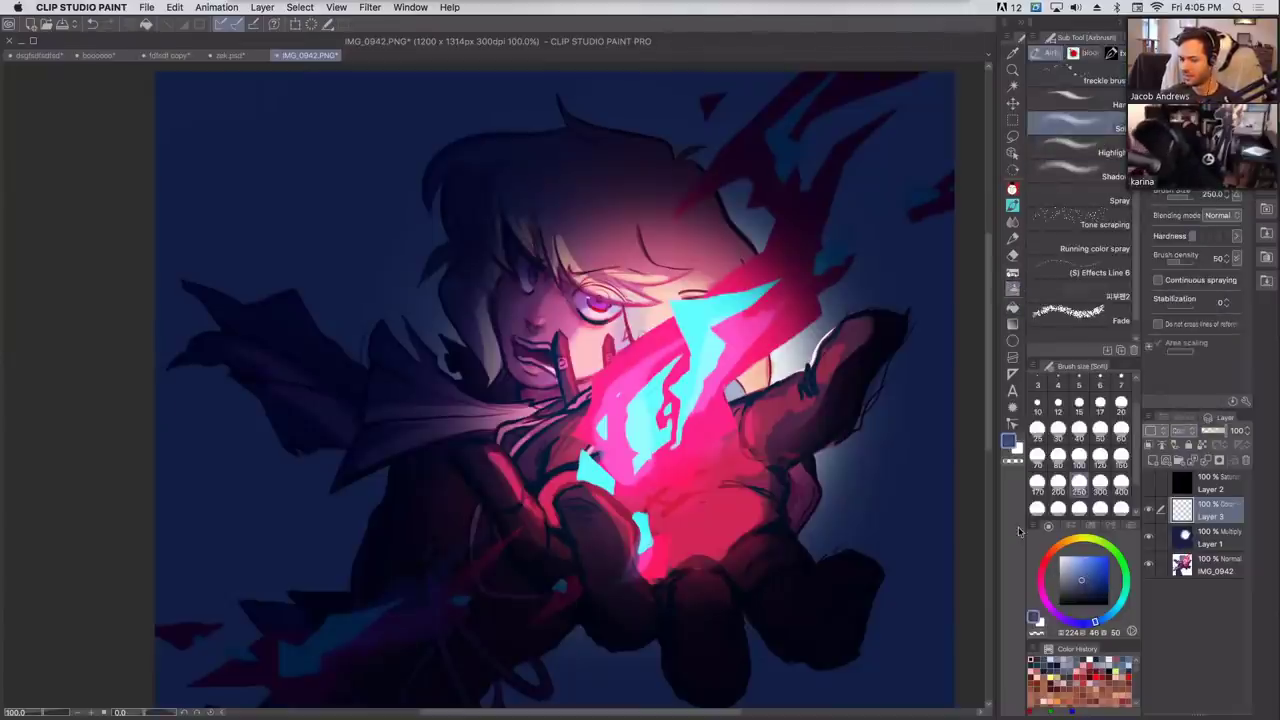
{"action": "left_click", "coordinate": [1068, 620]}
{"action": "mouse_move", "coordinate": [943, 557]}
{"action": "left_mouse_down"}
{"action": "mouse_move", "coordinate": [894, 591]}
{"action": "mouse_move", "coordinate": [846, 566]}
{"action": "mouse_move", "coordinate": [815, 610]}
{"action": "left_mouse_up"}
{"action": "key", "text": "super+minus"}
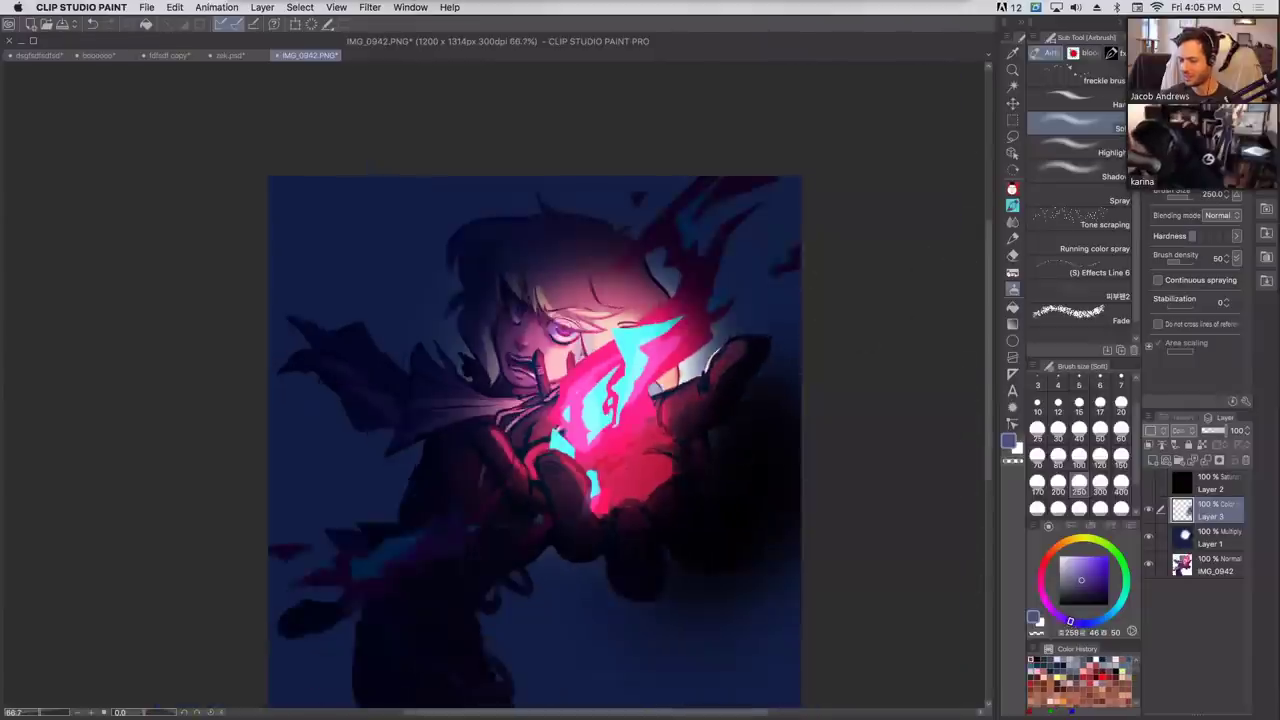
{"action": "left_click_drag", "start_coordinate": [818, 455], "coordinate": [861, 345]}
{"action": "key", "text": "super+z"}
Darken the lower and outer areas of the illustration with a greyer violet airbrush at size 1000, undoing the unwanted strokes.
{"action": "left_click", "coordinate": [1072, 574]}
{"action": "left_click", "coordinate": [1121, 508]}
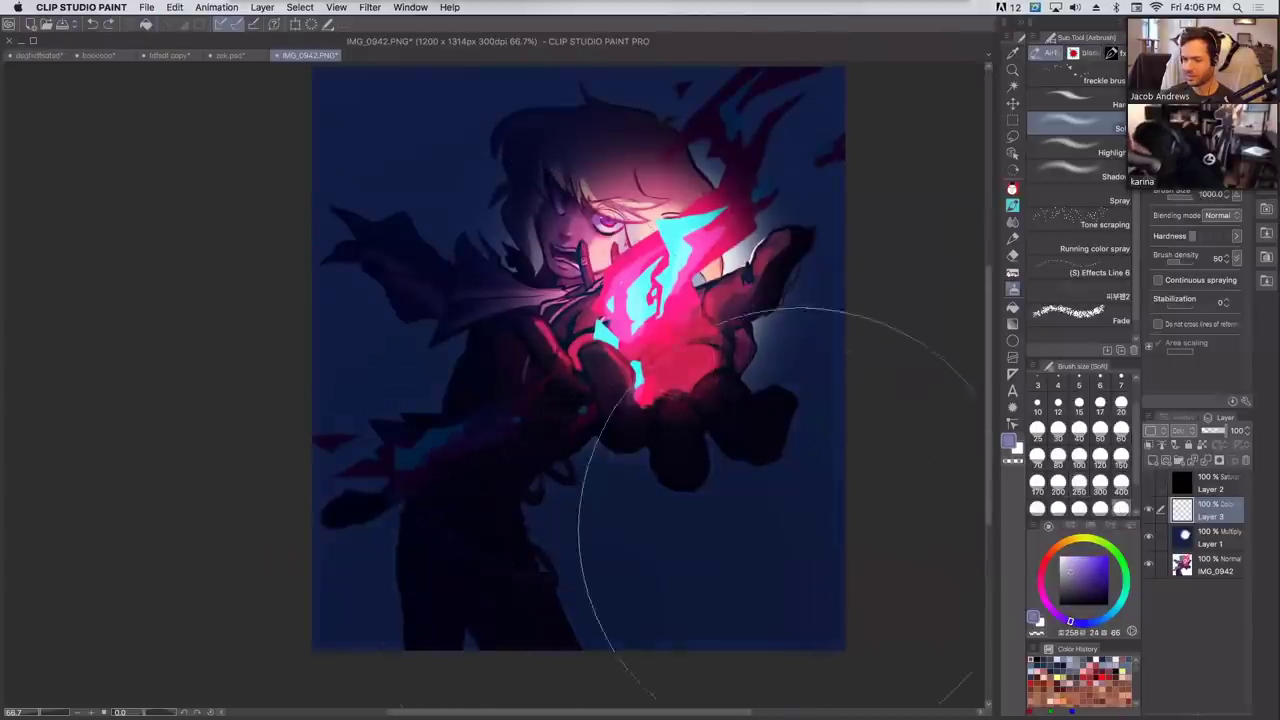
{"action": "key", "text": "super+z"}
{"action": "left_click_drag", "start_coordinate": [842, 568], "coordinate": [888, 526]}
{"action": "left_click_drag", "start_coordinate": [400, 618], "coordinate": [211, 599]}
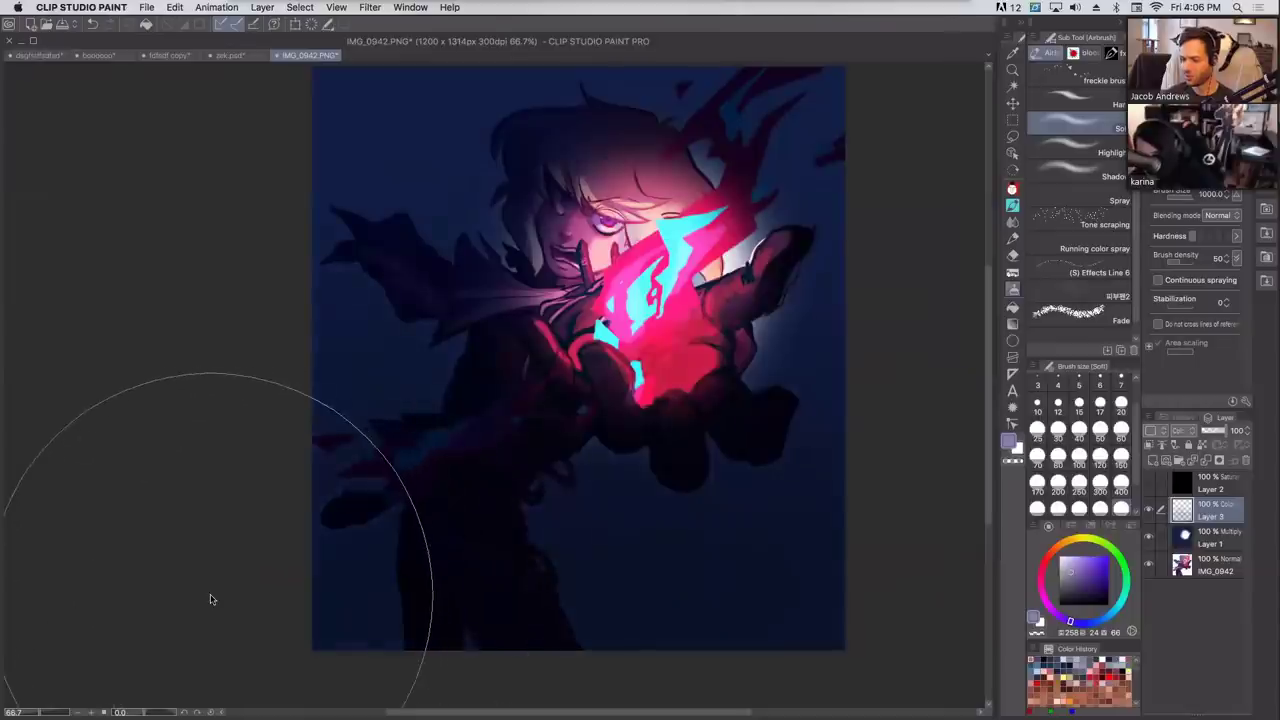
{"action": "key", "text": "super+z"}
{"action": "key", "text": "super+z"}
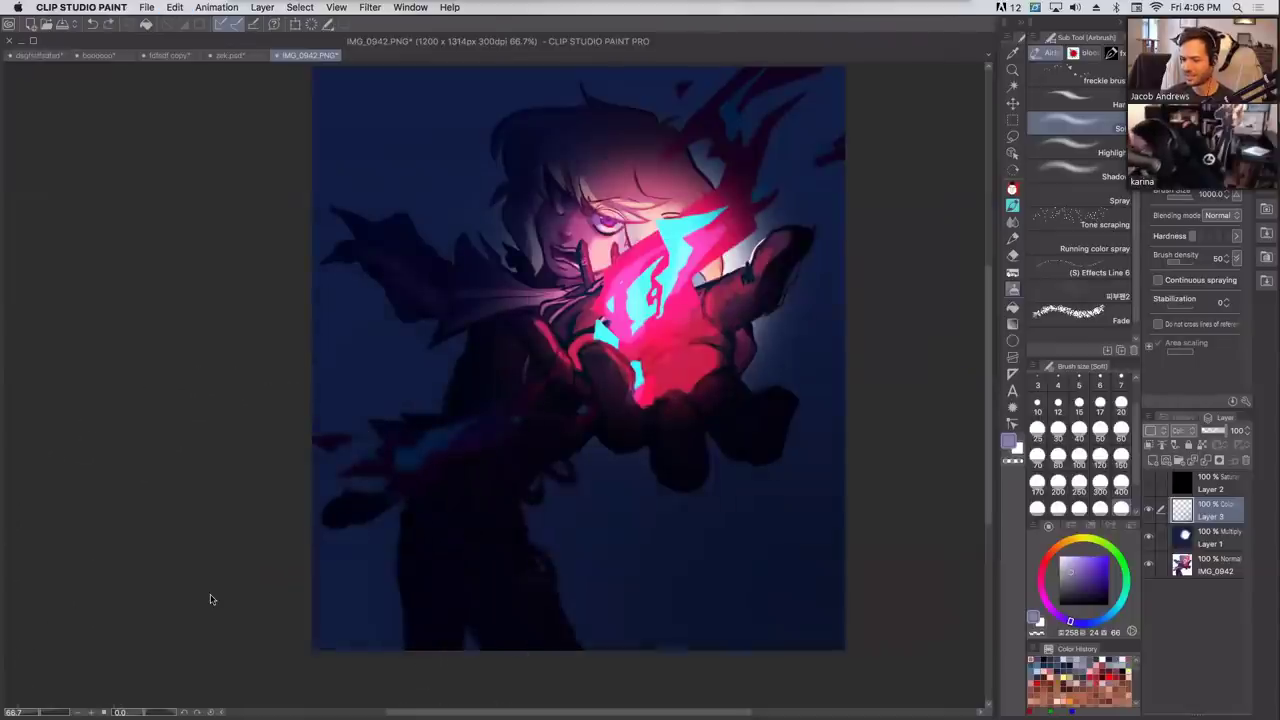
{"action": "mouse_move", "coordinate": [211, 595]}
{"action": "left_mouse_down"}
{"action": "mouse_move", "coordinate": [715, 438]}
{"action": "mouse_move", "coordinate": [346, 540]}
{"action": "mouse_move", "coordinate": [280, 429]}
{"action": "mouse_move", "coordinate": [530, 691]}
{"action": "mouse_move", "coordinate": [649, 628]}
{"action": "mouse_move", "coordinate": [396, 543]}
{"action": "mouse_move", "coordinate": [325, 553]}
{"action": "mouse_move", "coordinate": [666, 678]}
{"action": "mouse_move", "coordinate": [423, 599]}
{"action": "mouse_move", "coordinate": [572, 658]}
{"action": "mouse_move", "coordinate": [714, 686]}
{"action": "left_mouse_up"}
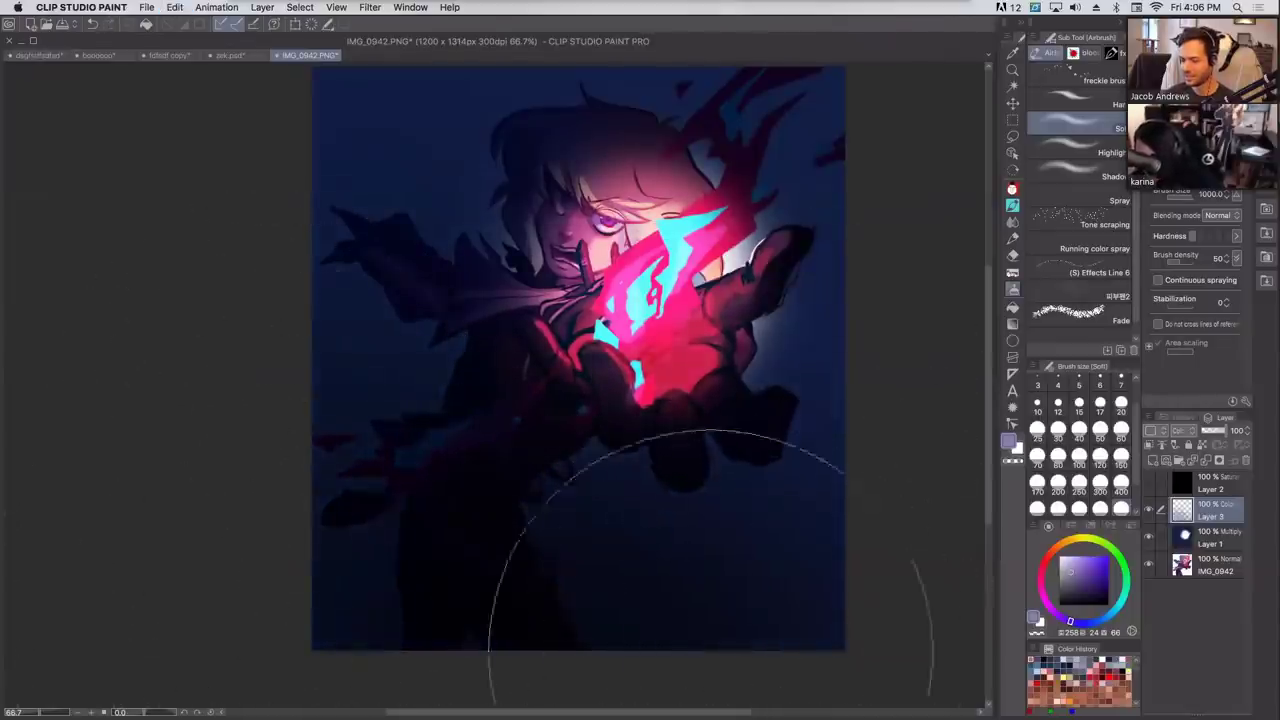
Add a new layer above Layer 3 and set its blending mode to Add (Glow).
{"action": "left_click_drag", "start_coordinate": [346, 319], "coordinate": [389, 480]}
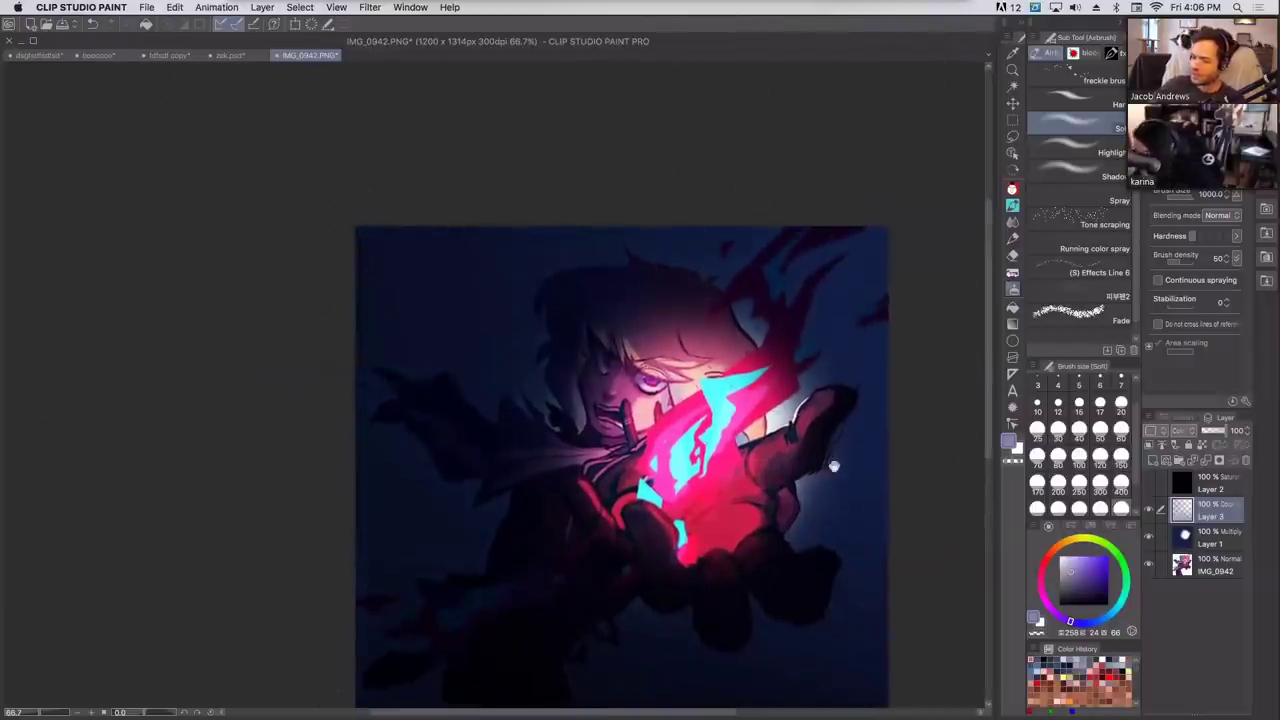
{"action": "scroll", "coordinate": [829, 457], "scroll_direction": "down", "scroll_amount": 5}
{"action": "key", "text": "super+plus"}
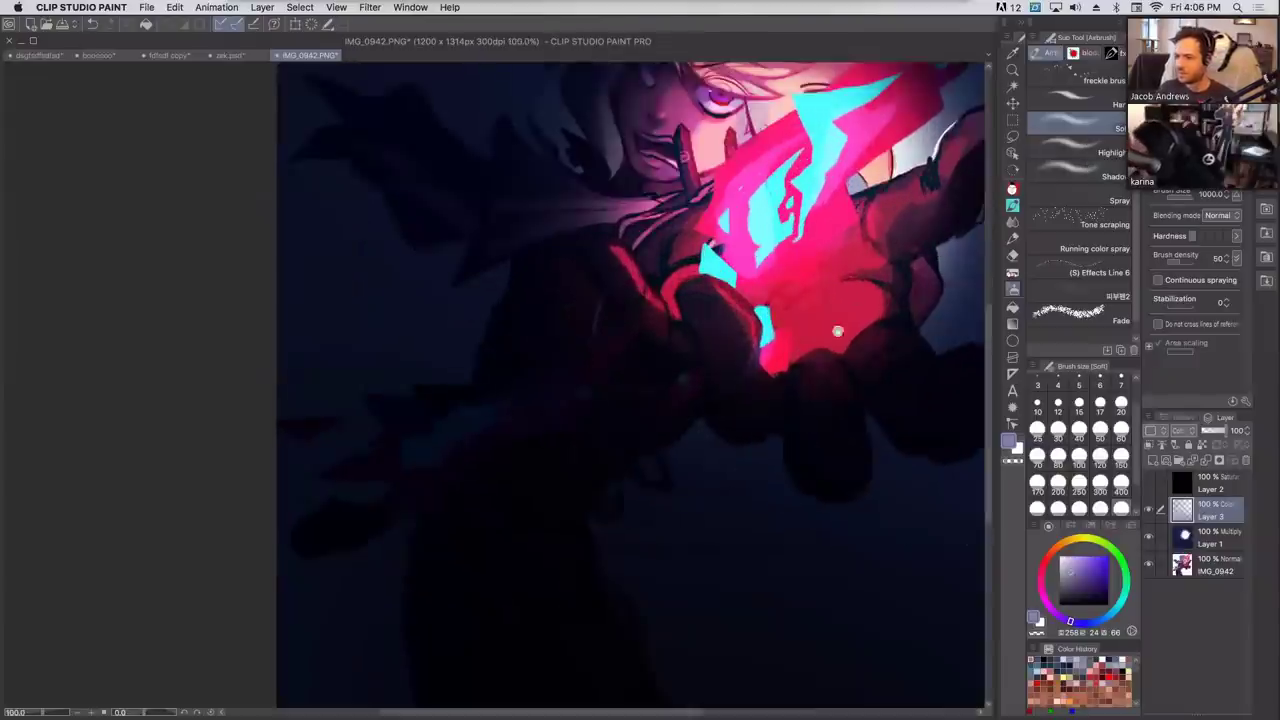
{"action": "left_click_drag", "start_coordinate": [854, 298], "coordinate": [777, 571]}
{"action": "left_click_drag", "start_coordinate": [841, 397], "coordinate": [826, 388]}
{"action": "scroll", "coordinate": [826, 388], "scroll_direction": "down", "scroll_amount": 2}
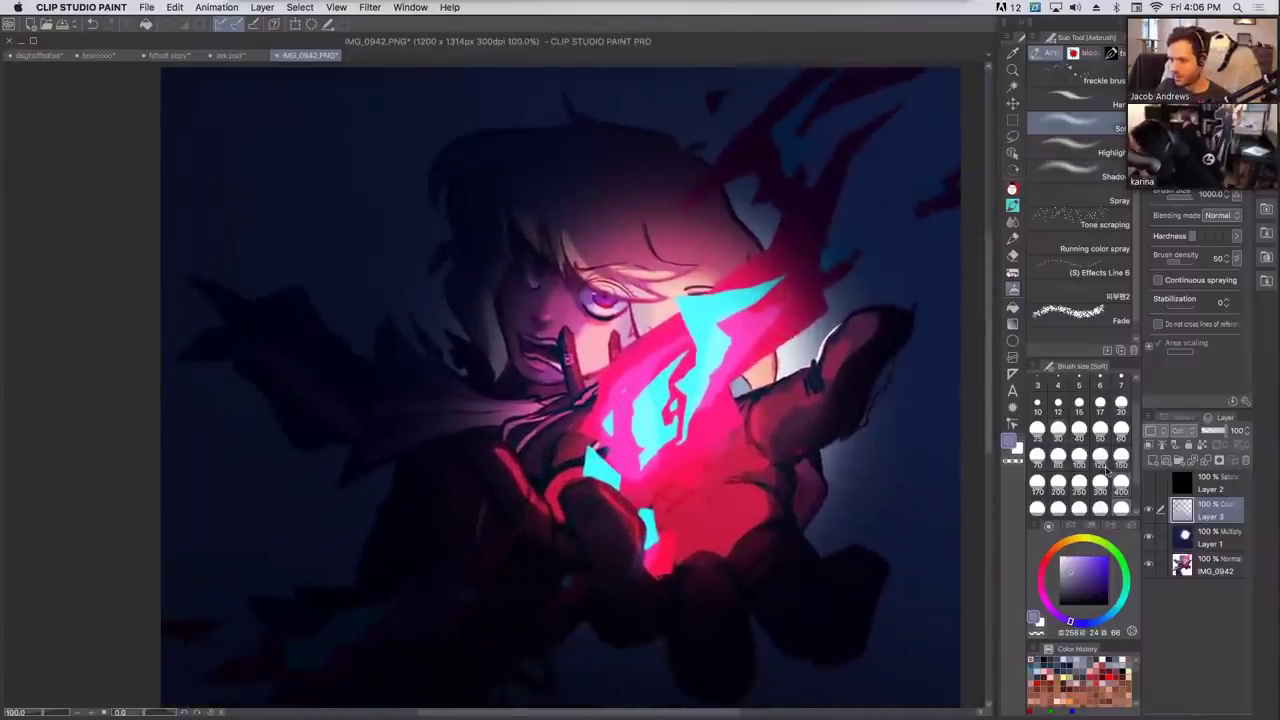
{"action": "left_click", "coordinate": [1154, 461]}
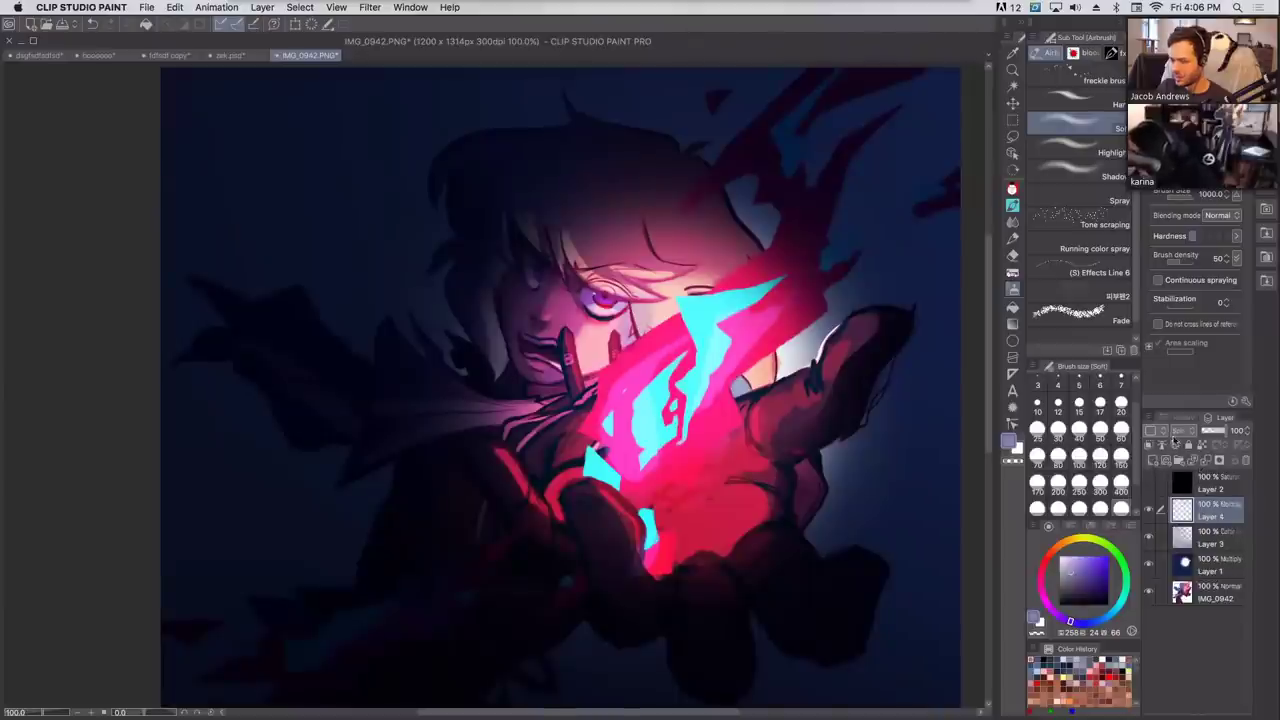
{"action": "left_click", "coordinate": [1182, 431]}
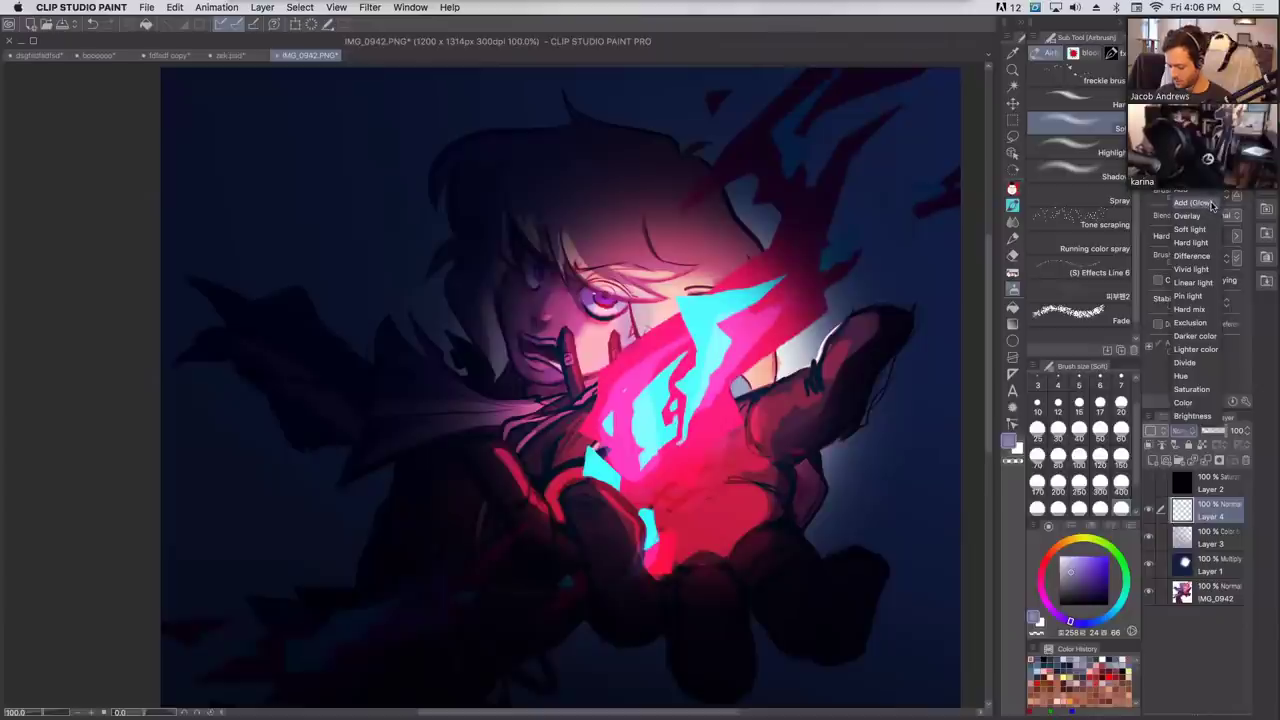
{"action": "left_click", "coordinate": [1205, 203]}
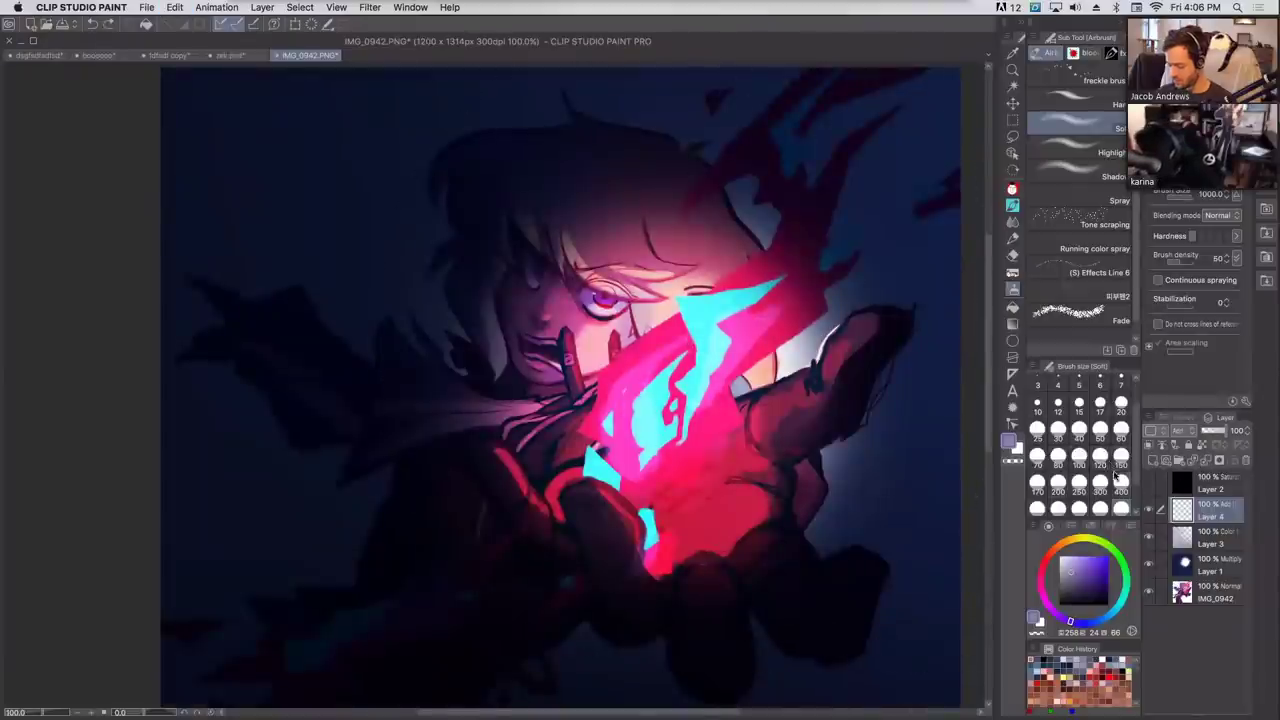
Airbrush a hot pink glow at size 400 over the flame, the palm and the lit side of the face.
{"action": "left_click", "coordinate": [1121, 482]}
{"action": "left_click", "coordinate": [1041, 576]}
{"action": "left_click", "coordinate": [1102, 555]}
{"action": "mouse_move", "coordinate": [730, 410]}
{"action": "left_mouse_down"}
{"action": "mouse_move", "coordinate": [680, 430]}
{"action": "mouse_move", "coordinate": [665, 385]}
{"action": "left_mouse_up"}
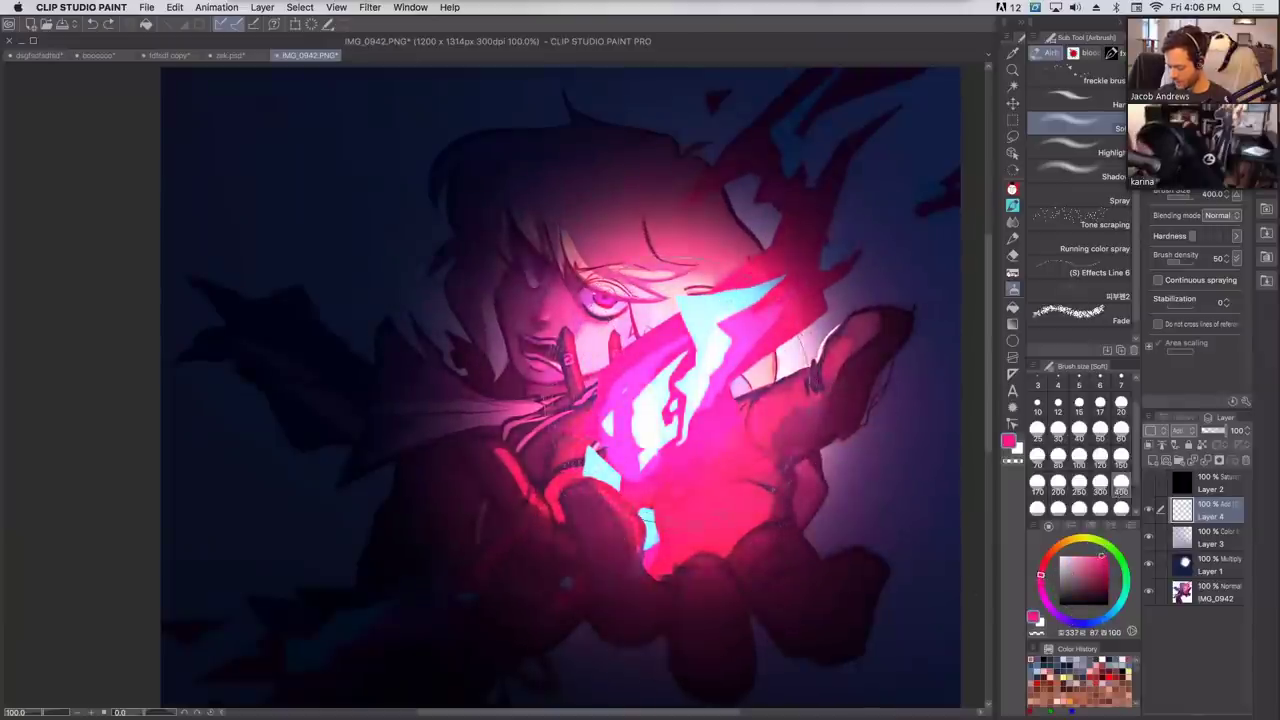
{"action": "left_click_drag", "start_coordinate": [690, 290], "coordinate": [600, 355]}
{"action": "left_click_drag", "start_coordinate": [665, 295], "coordinate": [725, 245]}
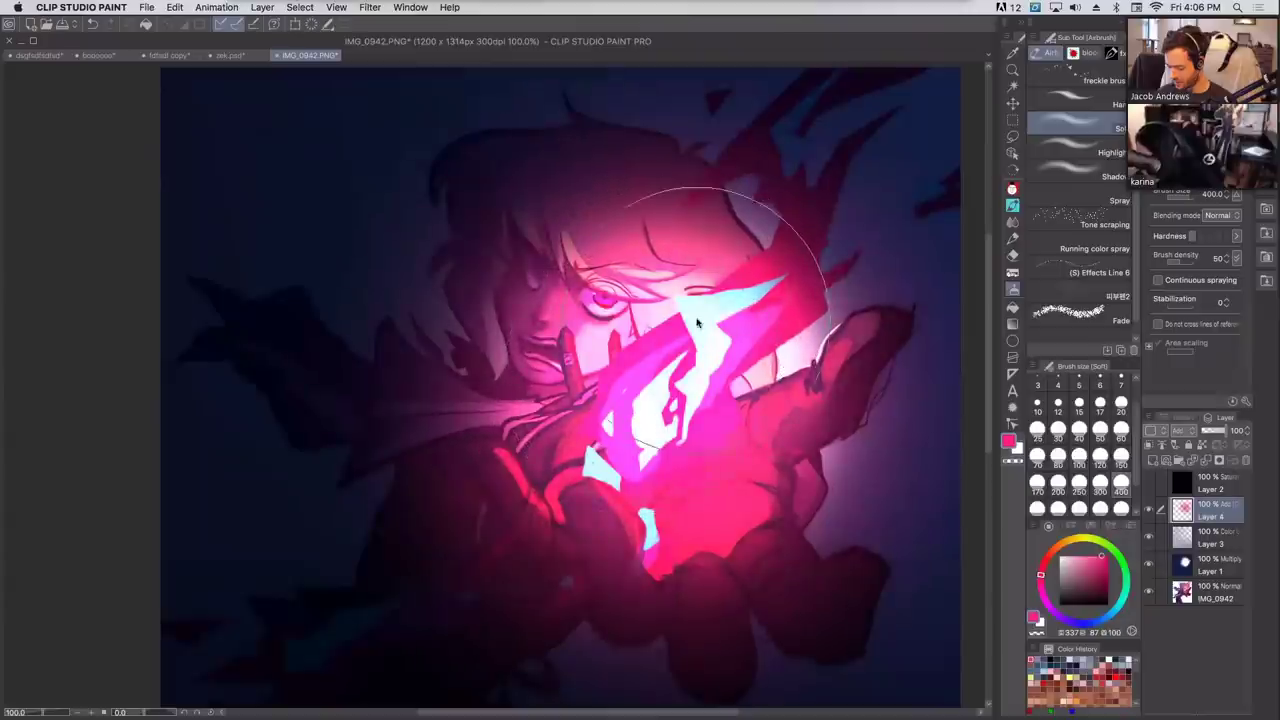
Pick a light cyan and airbrush a soft glow onto the flame's core at size 400, undoing the trial strokes.
{"action": "left_click", "coordinate": [1114, 598]}
{"action": "left_click", "coordinate": [1086, 545]}
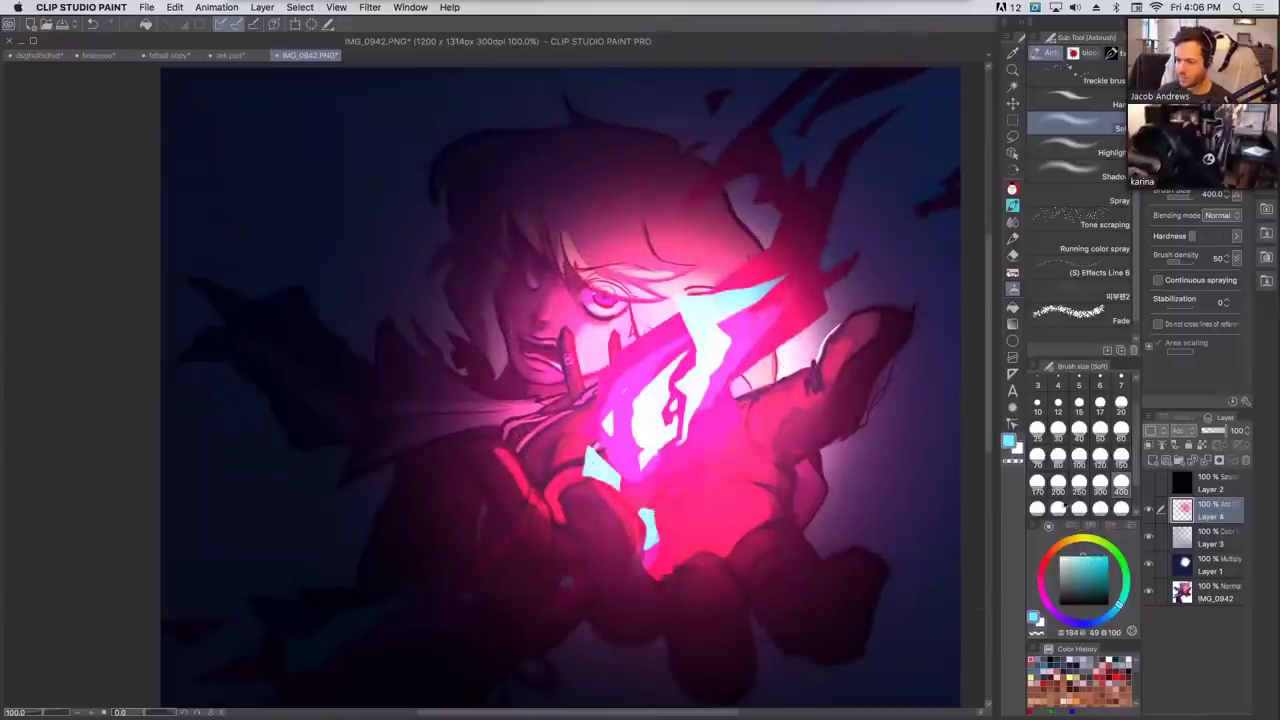
{"action": "left_click", "coordinate": [1099, 430]}
{"action": "mouse_move", "coordinate": [661, 409]}
{"action": "left_mouse_down"}
{"action": "mouse_move", "coordinate": [688, 391]}
{"action": "mouse_move", "coordinate": [632, 392]}
{"action": "left_mouse_up"}
{"action": "key", "text": "super+z"}
{"action": "mouse_move", "coordinate": [668, 432]}
{"action": "left_mouse_down"}
{"action": "mouse_move", "coordinate": [674, 389]}
{"action": "mouse_move", "coordinate": [711, 337]}
{"action": "left_mouse_up"}
{"action": "key", "text": "super+z"}
{"action": "left_click", "coordinate": [1119, 507]}
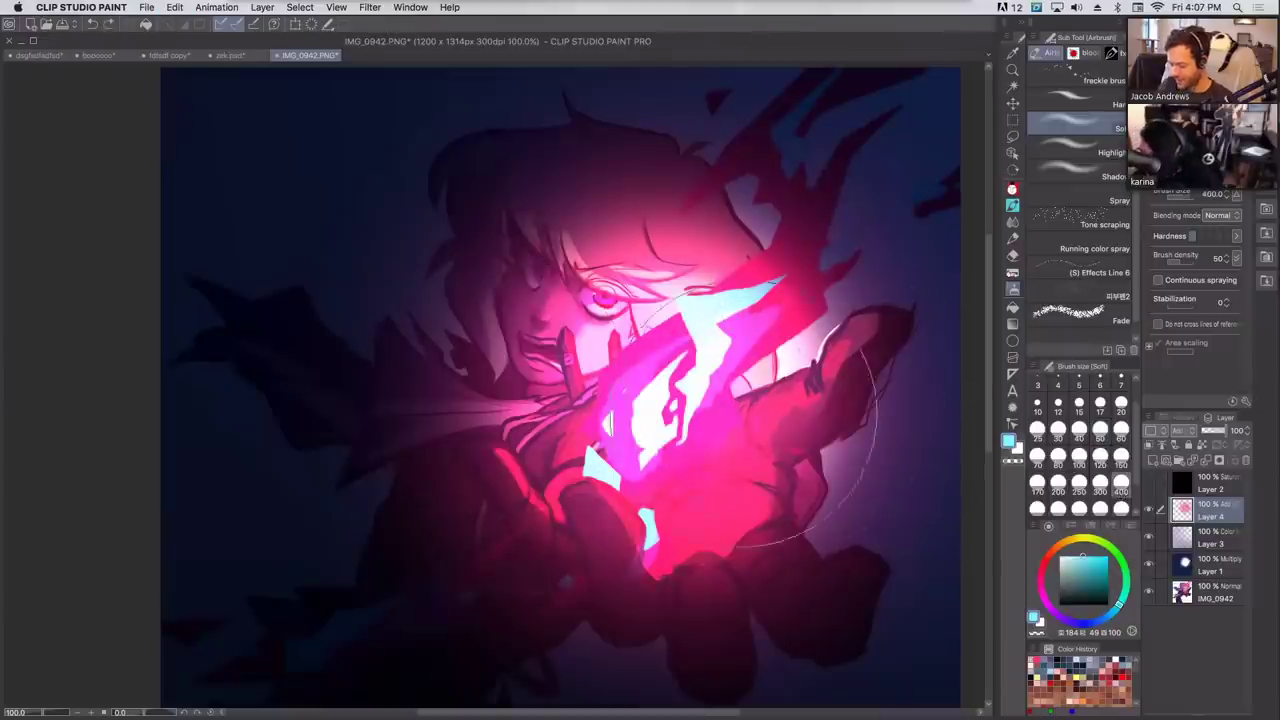
{"action": "left_click", "coordinate": [665, 380]}
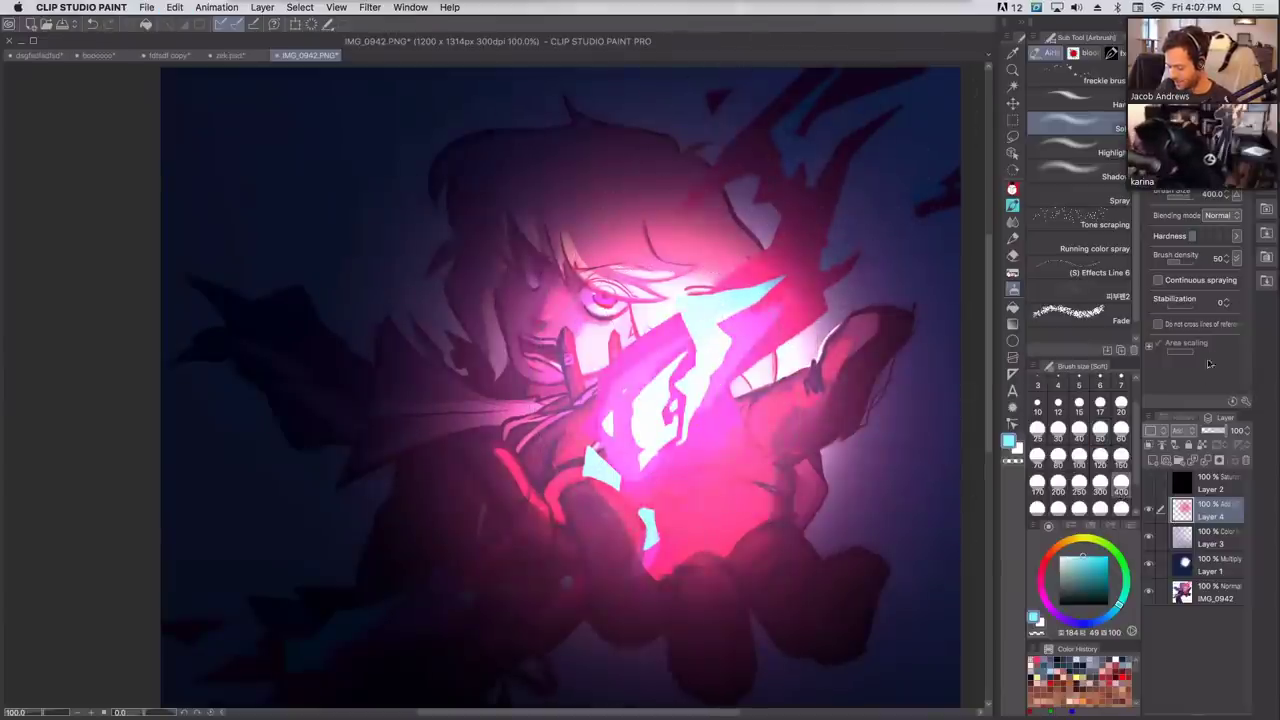
Lower the Add (Glow) layer's opacity to 84%.
{"action": "key", "text": "super+minus"}
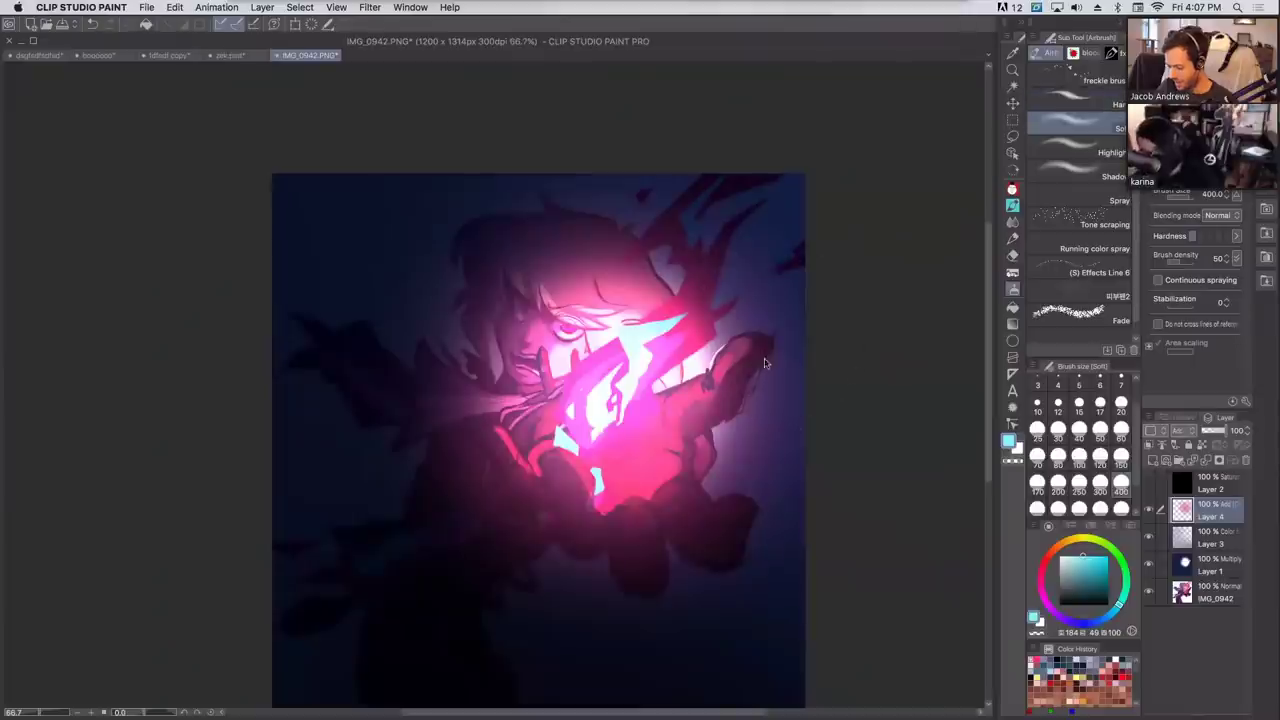
{"action": "left_click_drag", "start_coordinate": [768, 360], "coordinate": [798, 407]}
{"action": "left_click_drag", "start_coordinate": [1221, 430], "coordinate": [1224, 434]}
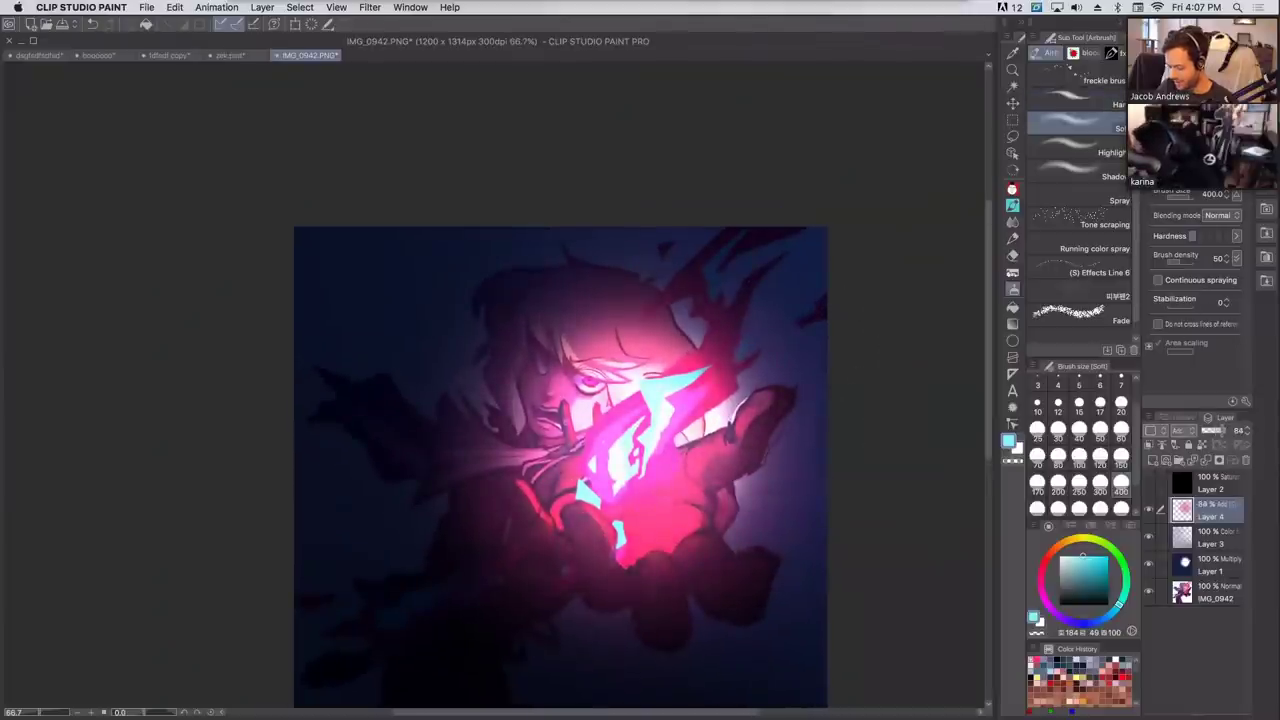
{"action": "key", "text": "super+plus"}
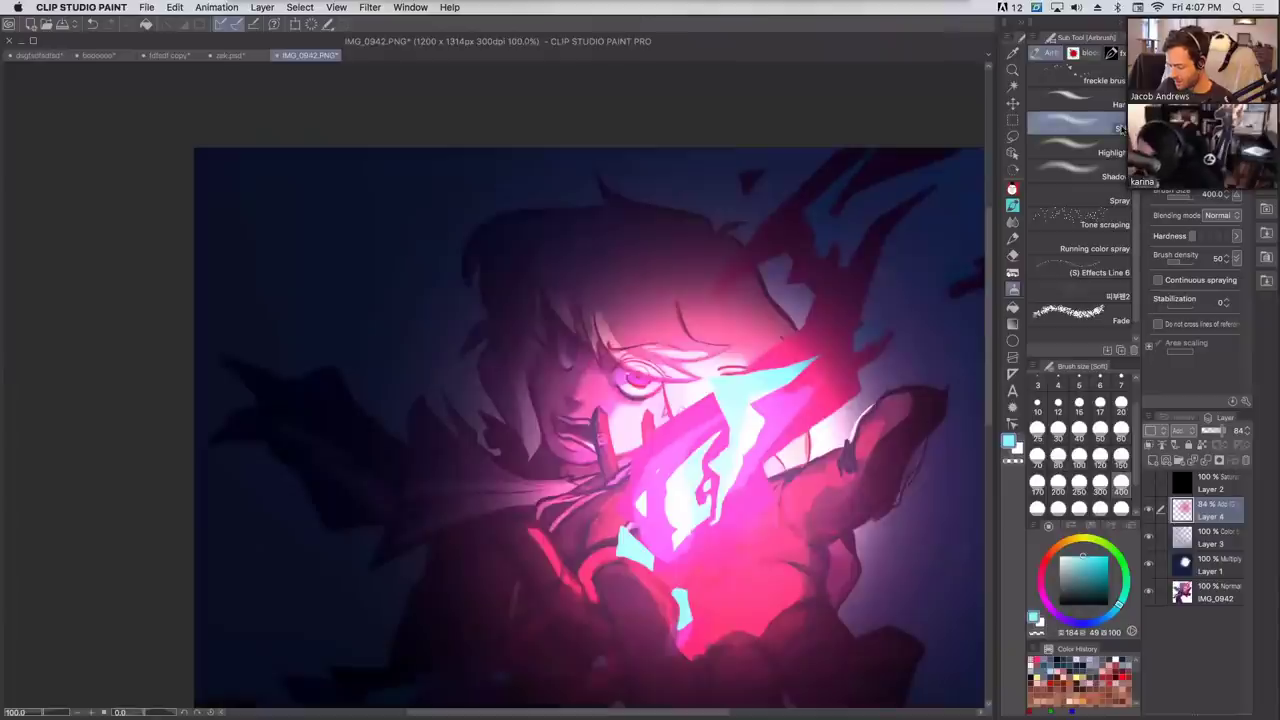
Compare the artwork with the Add (Glow) layer hidden and shown, and lower that layer's opacity to 81%.
{"action": "left_click", "coordinate": [1150, 510]}
{"action": "left_click", "coordinate": [1150, 512]}
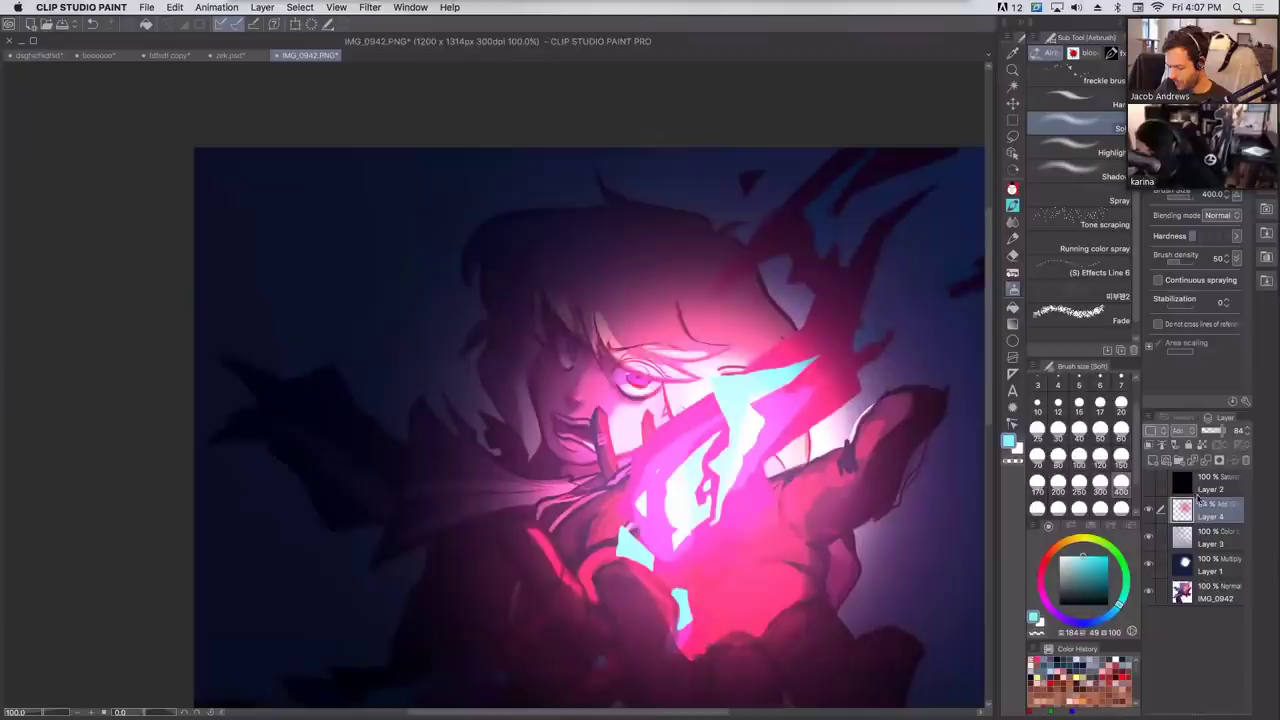
{"action": "left_click_drag", "start_coordinate": [1218, 434], "coordinate": [1224, 434]}
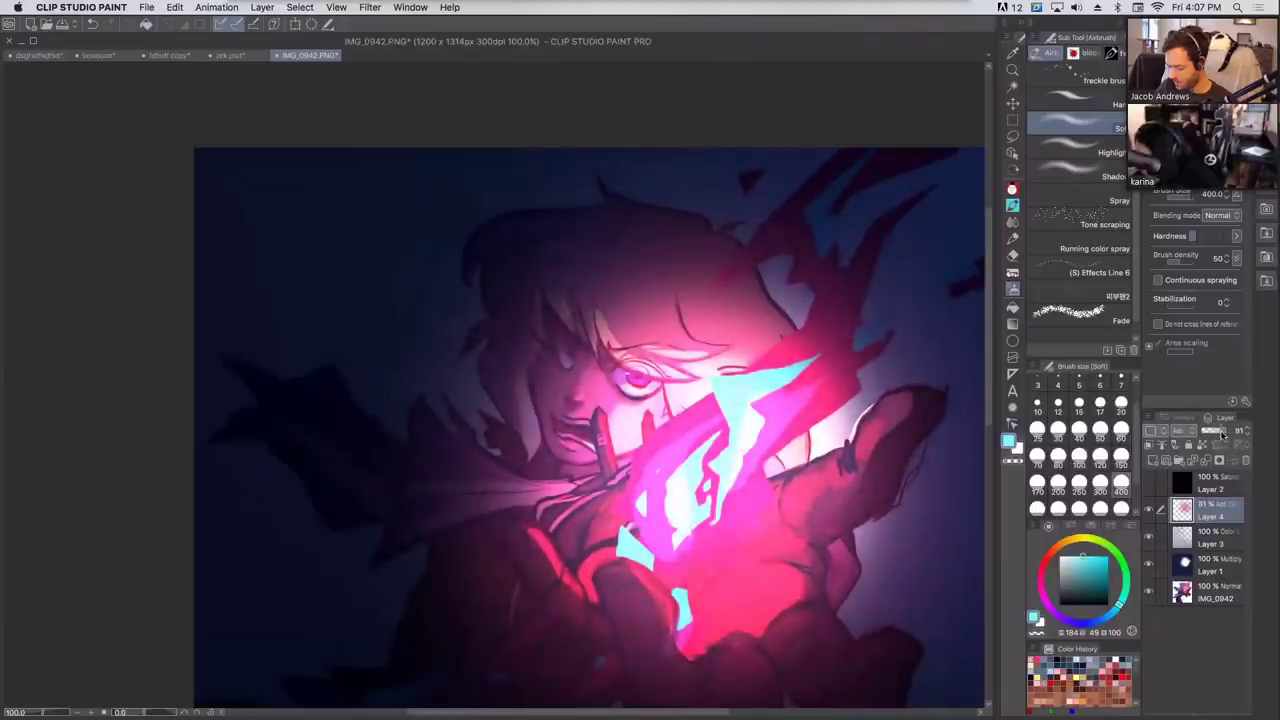
Add a new layer above Layer 4 in Overlay mode and pick a deeper cyan (hue 184, saturation 77, brightness 83) for the airbrush.
{"action": "left_click", "coordinate": [1156, 460]}
{"action": "left_click", "coordinate": [1186, 432]}
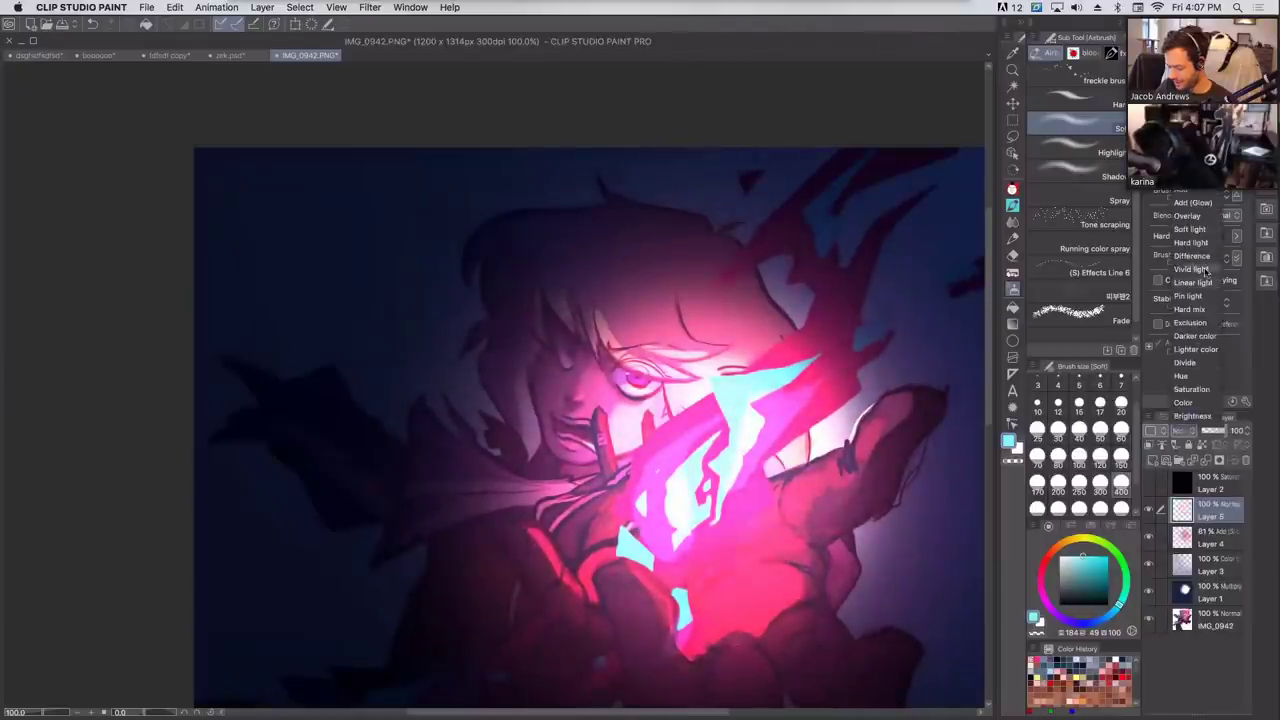
{"action": "left_click", "coordinate": [1199, 217]}
{"action": "left_click", "coordinate": [1097, 564]}
{"action": "mouse_move", "coordinate": [712, 510]}
{"action": "left_mouse_down"}
{"action": "mouse_move", "coordinate": [642, 487]}
{"action": "mouse_move", "coordinate": [628, 404]}
{"action": "mouse_move", "coordinate": [660, 328]}
{"action": "mouse_move", "coordinate": [582, 443]}
{"action": "mouse_move", "coordinate": [603, 382]}
{"action": "mouse_move", "coordinate": [552, 437]}
{"action": "mouse_move", "coordinate": [646, 251]}
{"action": "mouse_move", "coordinate": [603, 457]}
{"action": "mouse_move", "coordinate": [622, 461]}
{"action": "mouse_move", "coordinate": [645, 325]}
{"action": "left_mouse_up"}
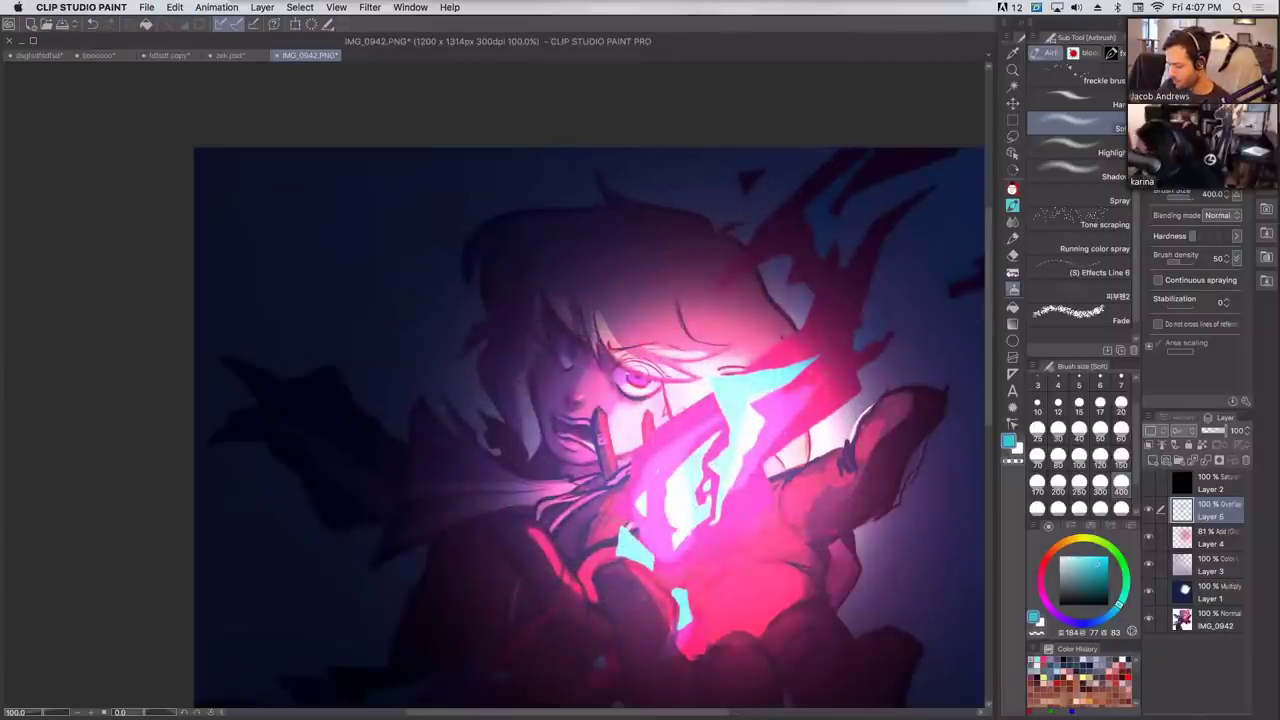
{"action": "key", "text": "super+minus"}
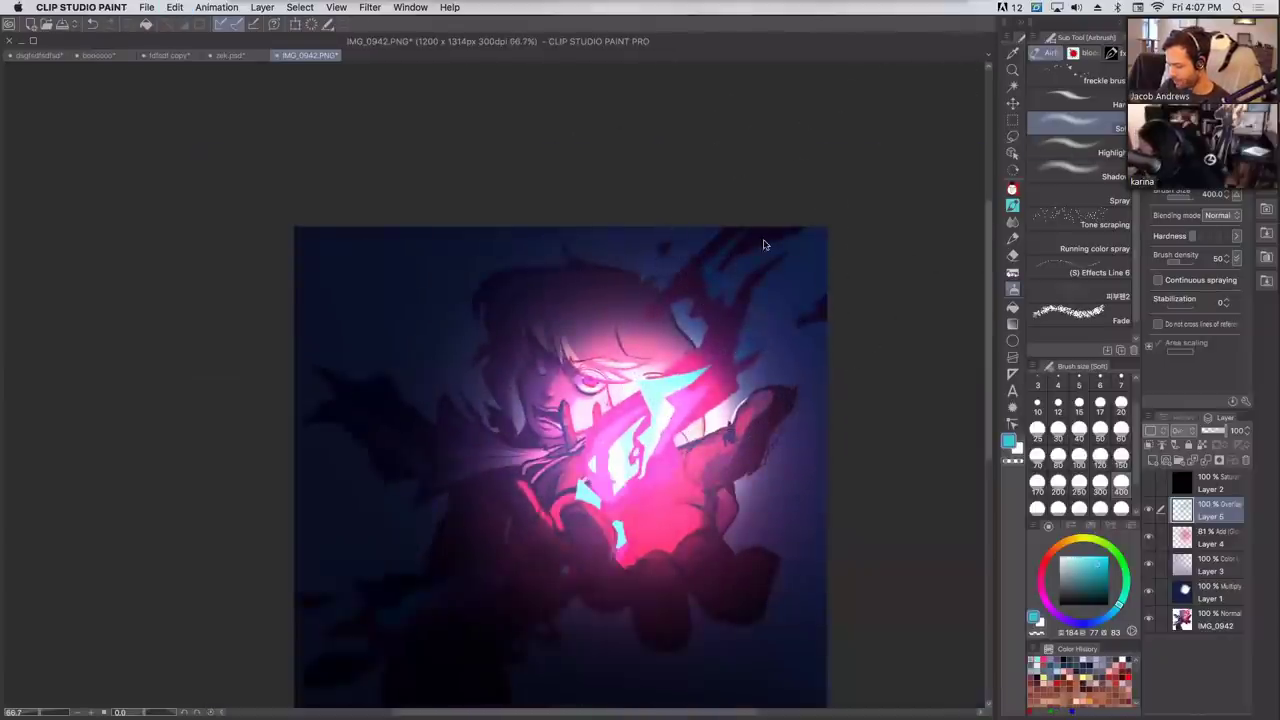
Try a cyan airbrush stroke over the upper flame with the Add (Glow) layer selected.
{"action": "left_click", "coordinate": [1208, 537]}
{"action": "left_click_drag", "start_coordinate": [735, 310], "coordinate": [769, 245]}
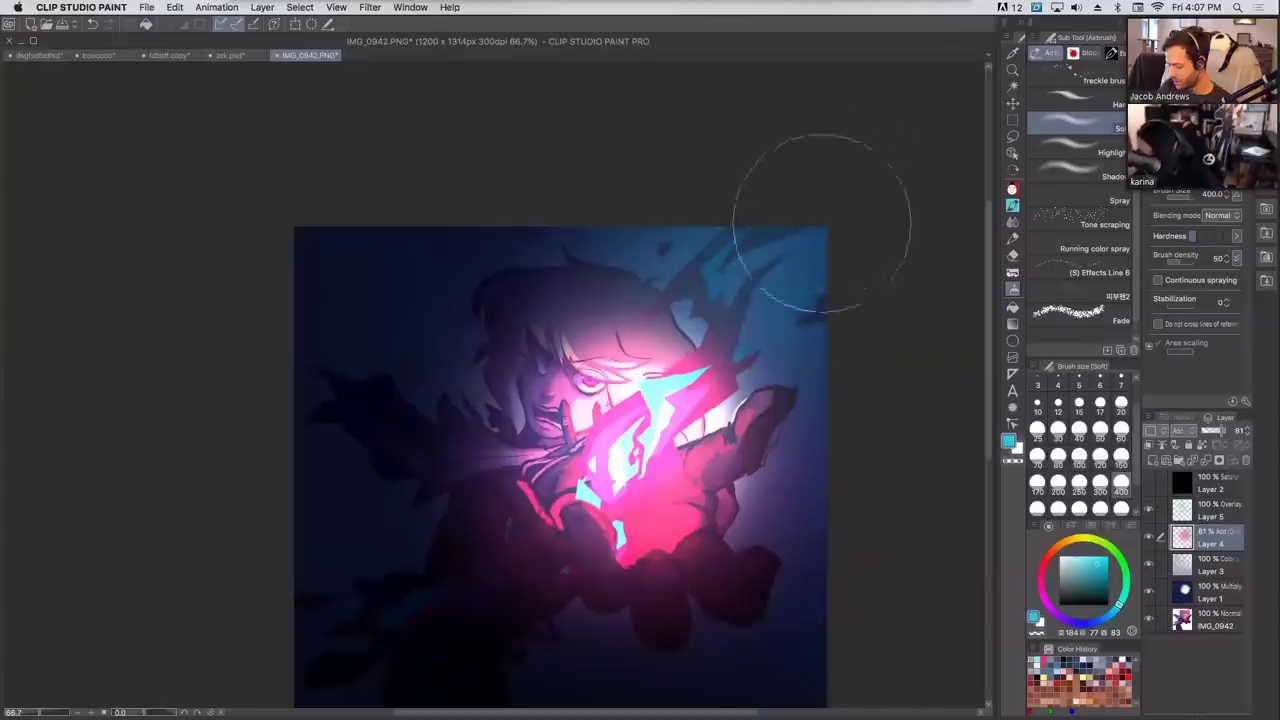
{"action": "key", "text": "super+z"}
Try lightening the upper flame on the Multiply layer with white airbrush strokes, reducing the brush size to 150.
{"action": "left_click", "coordinate": [1209, 588]}
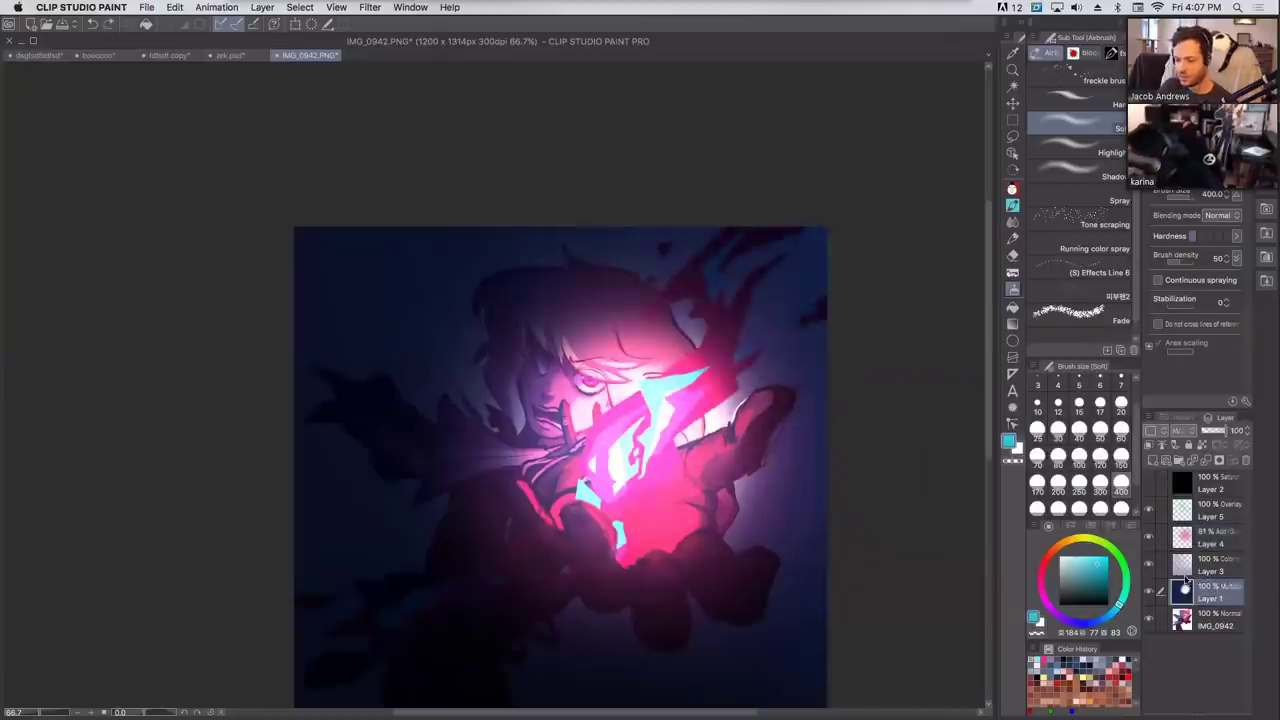
{"action": "key", "text": "x"}
{"action": "mouse_move", "coordinate": [750, 324]}
{"action": "left_mouse_down"}
{"action": "mouse_move", "coordinate": [735, 278]}
{"action": "mouse_move", "coordinate": [800, 206]}
{"action": "left_mouse_up"}
{"action": "key", "text": "super+z"}
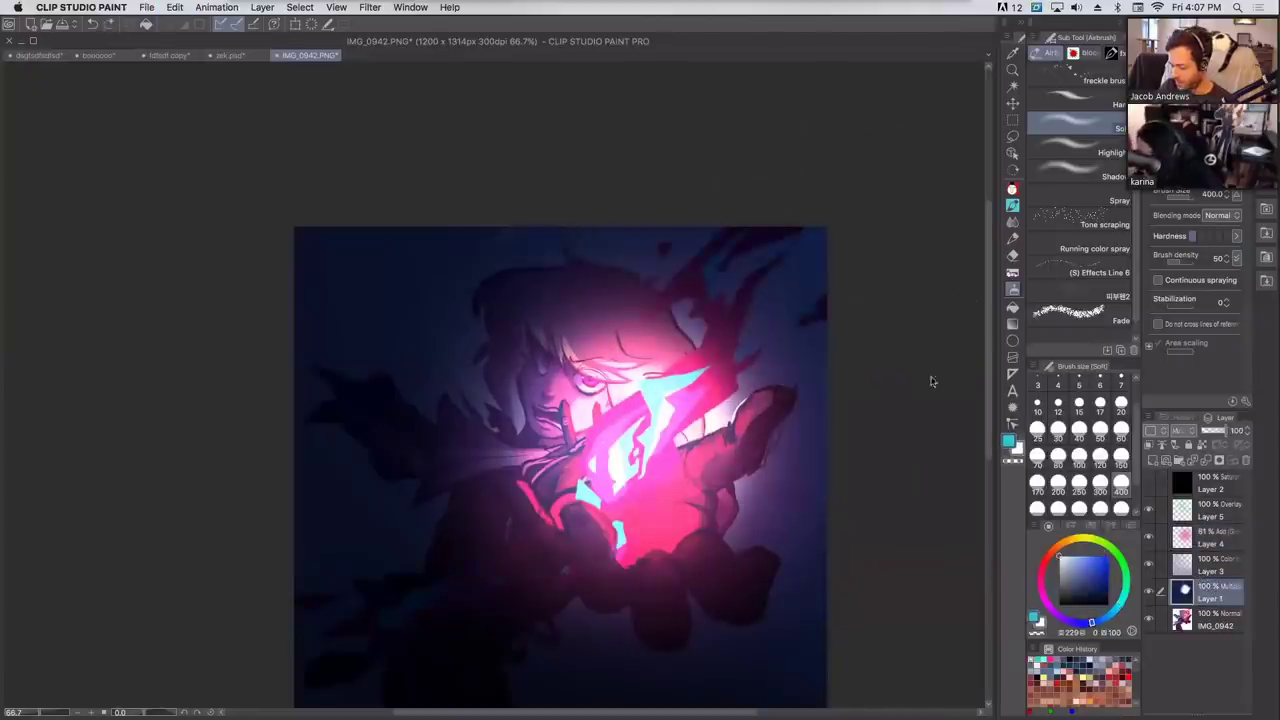
{"action": "left_click", "coordinate": [1121, 456]}
{"action": "mouse_move", "coordinate": [728, 368]}
{"action": "left_mouse_down"}
{"action": "mouse_move", "coordinate": [718, 349]}
{"action": "mouse_move", "coordinate": [770, 252]}
{"action": "left_mouse_up"}
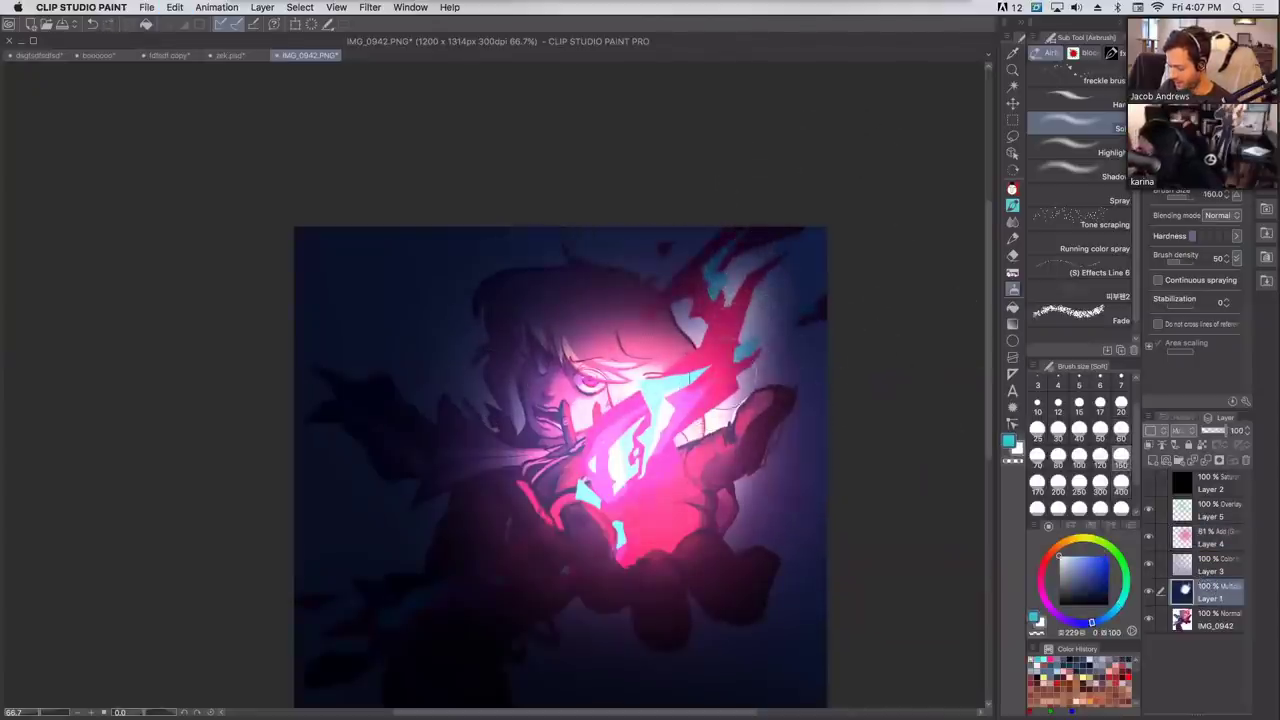
{"action": "key", "text": "super+z"}
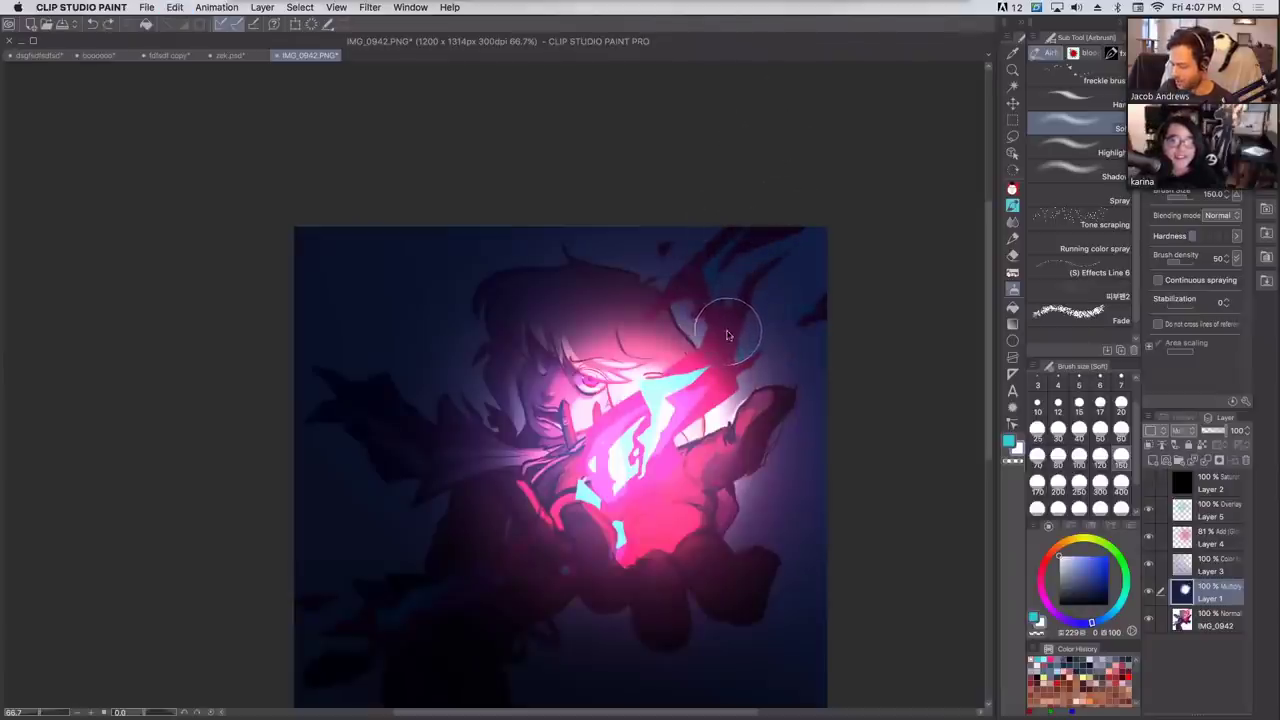
{"action": "left_click_drag", "start_coordinate": [695, 406], "coordinate": [752, 250]}
{"action": "left_click_drag", "start_coordinate": [712, 375], "coordinate": [762, 214]}
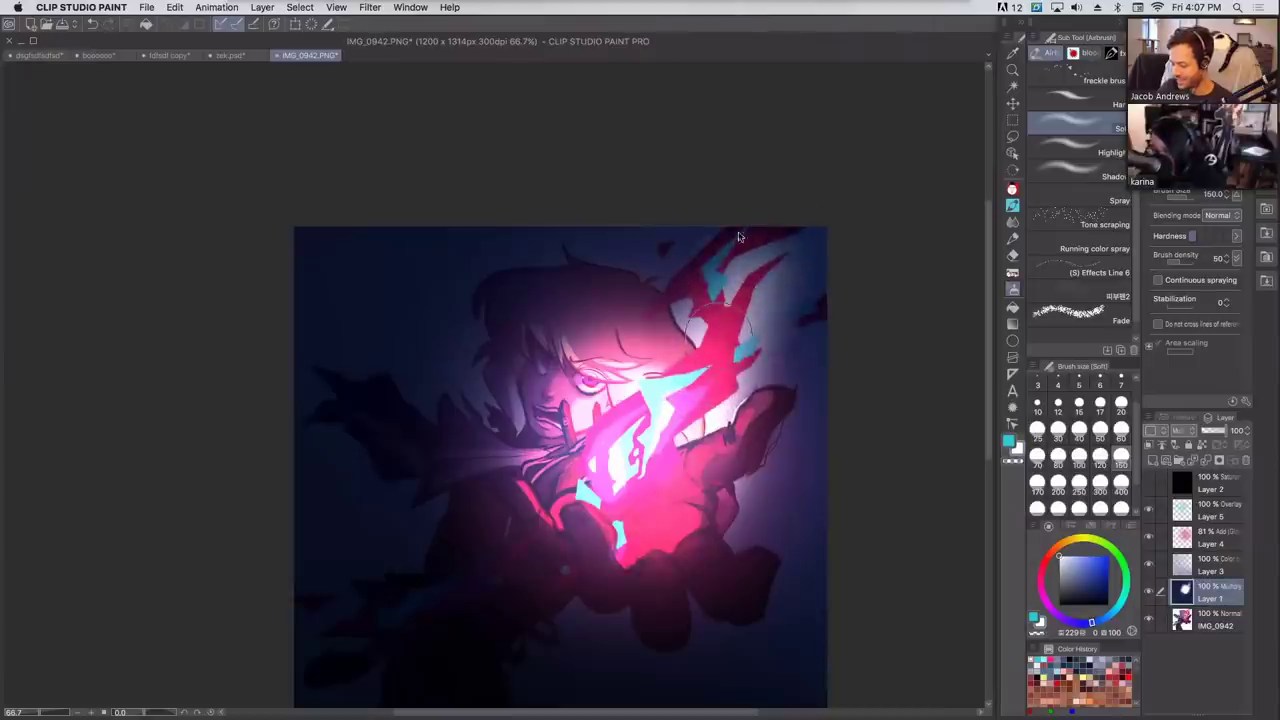
{"action": "key", "text": "super+z"}
Try a broader white stroke at size 400 over the upper flame and nearby background on the Multiply layer.
{"action": "left_click", "coordinate": [1105, 615]}
{"action": "left_click", "coordinate": [1120, 485]}
{"action": "mouse_move", "coordinate": [727, 355]}
{"action": "left_mouse_down"}
{"action": "mouse_move", "coordinate": [747, 245]}
{"action": "mouse_move", "coordinate": [737, 311]}
{"action": "mouse_move", "coordinate": [817, 229]}
{"action": "left_mouse_up"}
{"action": "key", "text": "super+z"}
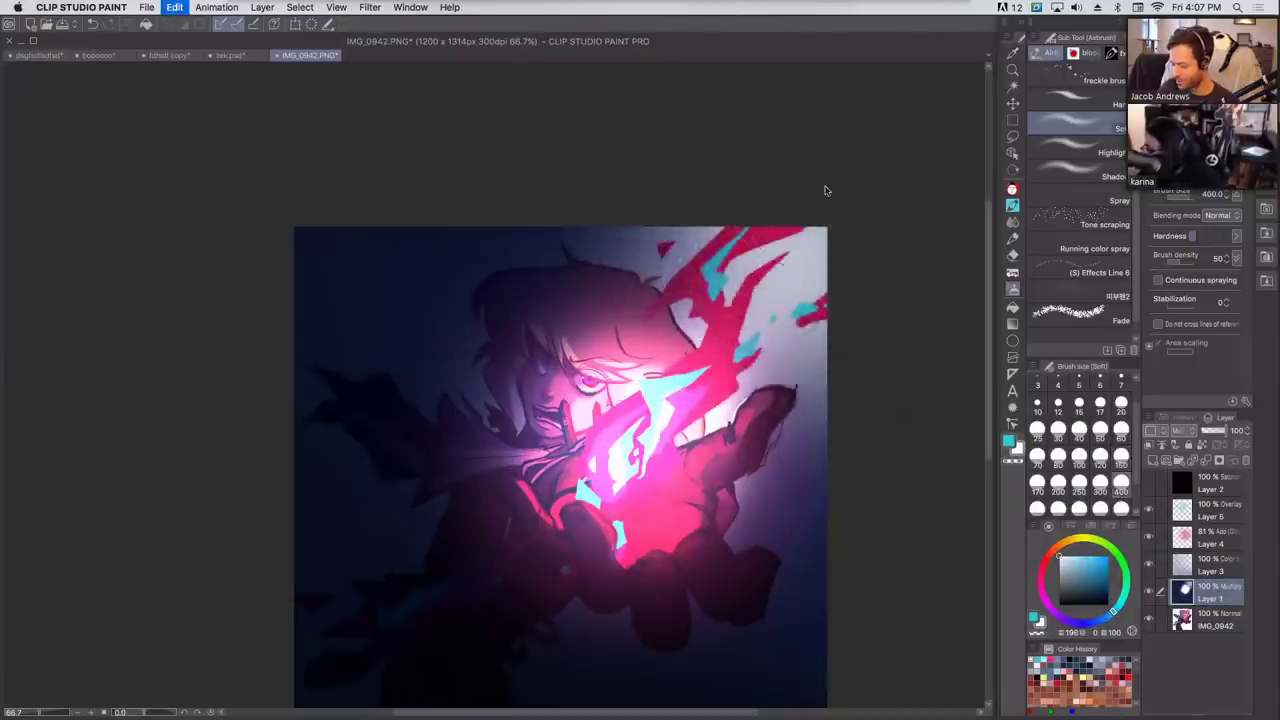
Airbrush a muted blue (hue 196, saturation 66, brightness 79) around the upper flame on the Multiply layer, undoing the trial strokes.
{"action": "left_click", "coordinate": [1091, 566]}
{"action": "mouse_move", "coordinate": [800, 272]}
{"action": "left_mouse_down"}
{"action": "mouse_move", "coordinate": [743, 200]}
{"action": "mouse_move", "coordinate": [837, 171]}
{"action": "left_mouse_up"}
{"action": "key", "text": "super+z"}
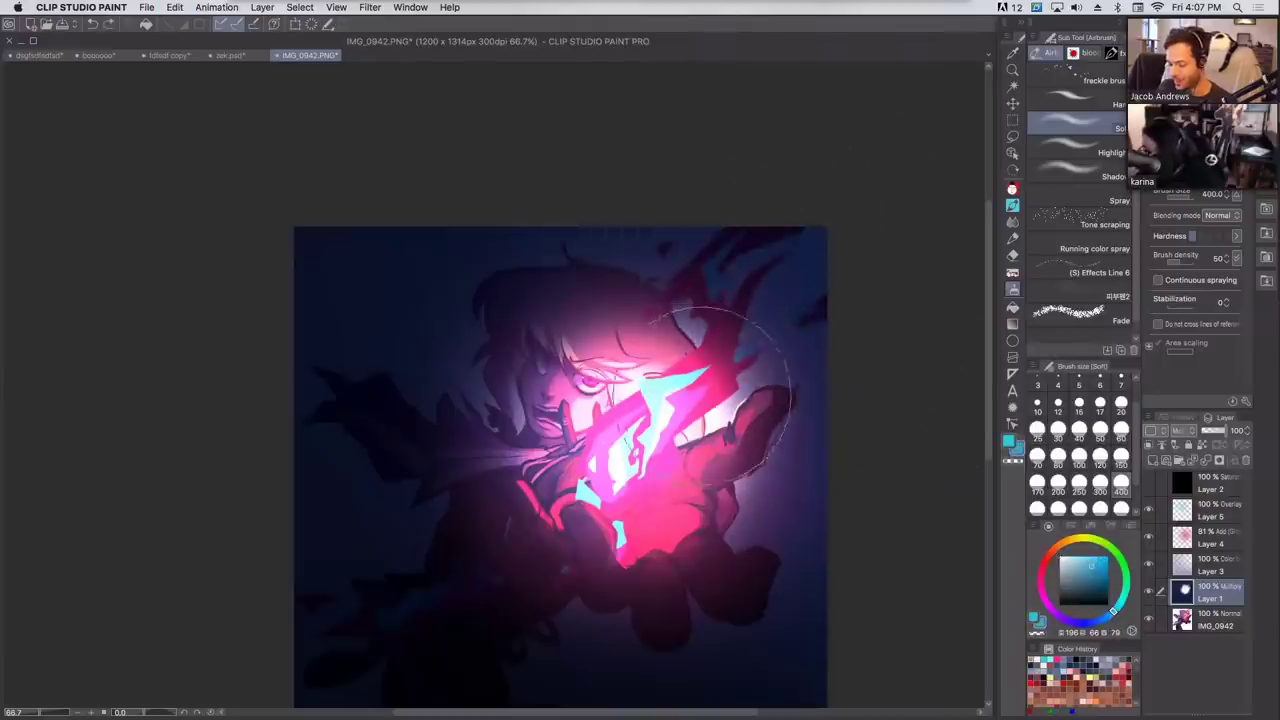
{"action": "mouse_move", "coordinate": [722, 385]}
{"action": "left_mouse_down"}
{"action": "mouse_move", "coordinate": [768, 262]}
{"action": "mouse_move", "coordinate": [940, 115]}
{"action": "left_mouse_up"}
{"action": "left_click_drag", "start_coordinate": [814, 243], "coordinate": [930, 129]}
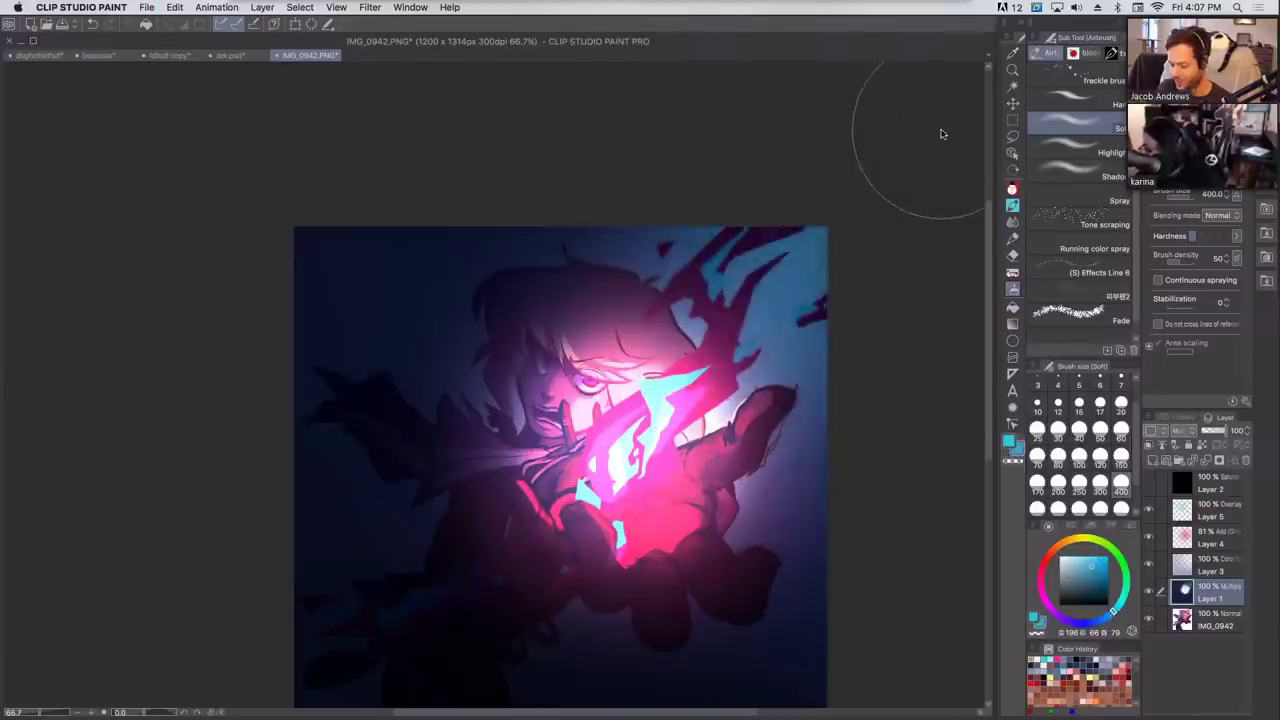
{"action": "key", "text": "super+z"}
Try a cyan glow from the palm up along the flame on Layer 4.
{"action": "left_click", "coordinate": [1212, 538]}
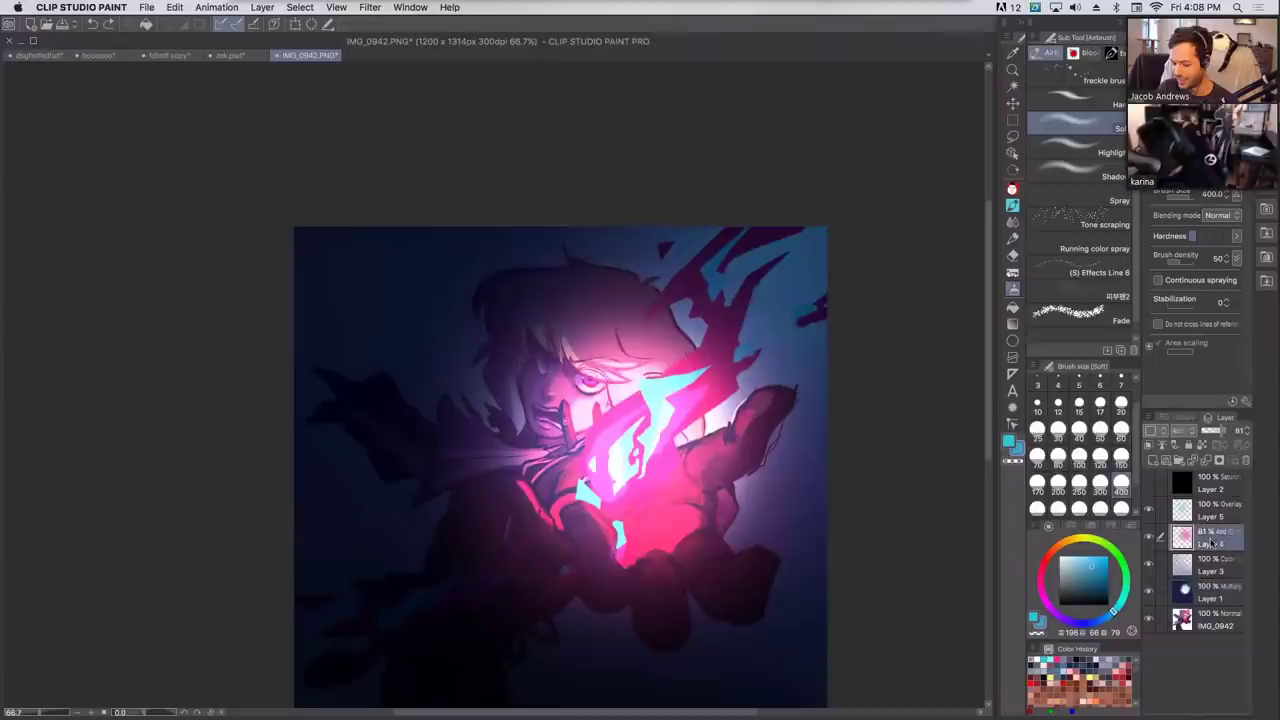
{"action": "key", "text": "x"}
{"action": "left_click_drag", "start_coordinate": [675, 376], "coordinate": [840, 175]}
{"action": "key", "text": "super+z"}
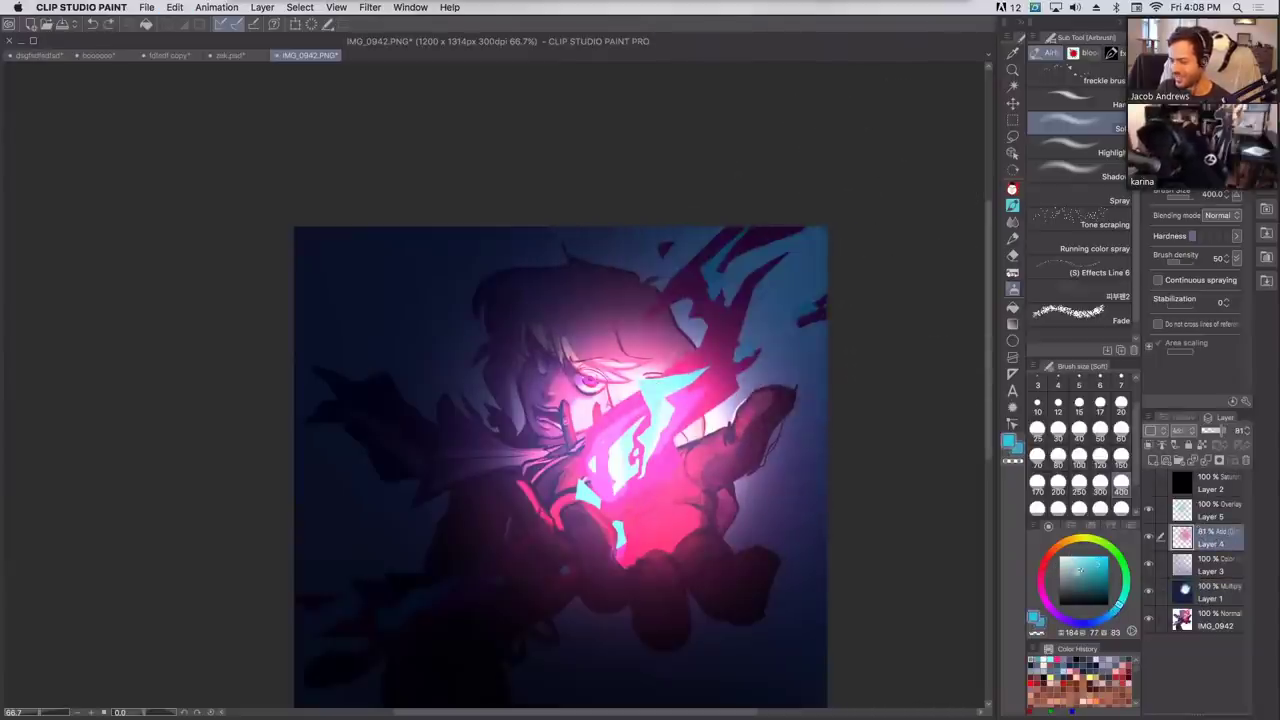
Airbrush hot pink (hue 326, saturation 76, brightness 100) over the upper flame and background on the Add (Glow) layer.
{"action": "left_click", "coordinate": [1042, 584]}
{"action": "left_click_drag", "start_coordinate": [722, 370], "coordinate": [851, 163]}
{"action": "key", "text": "super+z"}
{"action": "left_click_drag", "start_coordinate": [714, 343], "coordinate": [870, 185]}
{"action": "key", "text": "ctrl+z"}
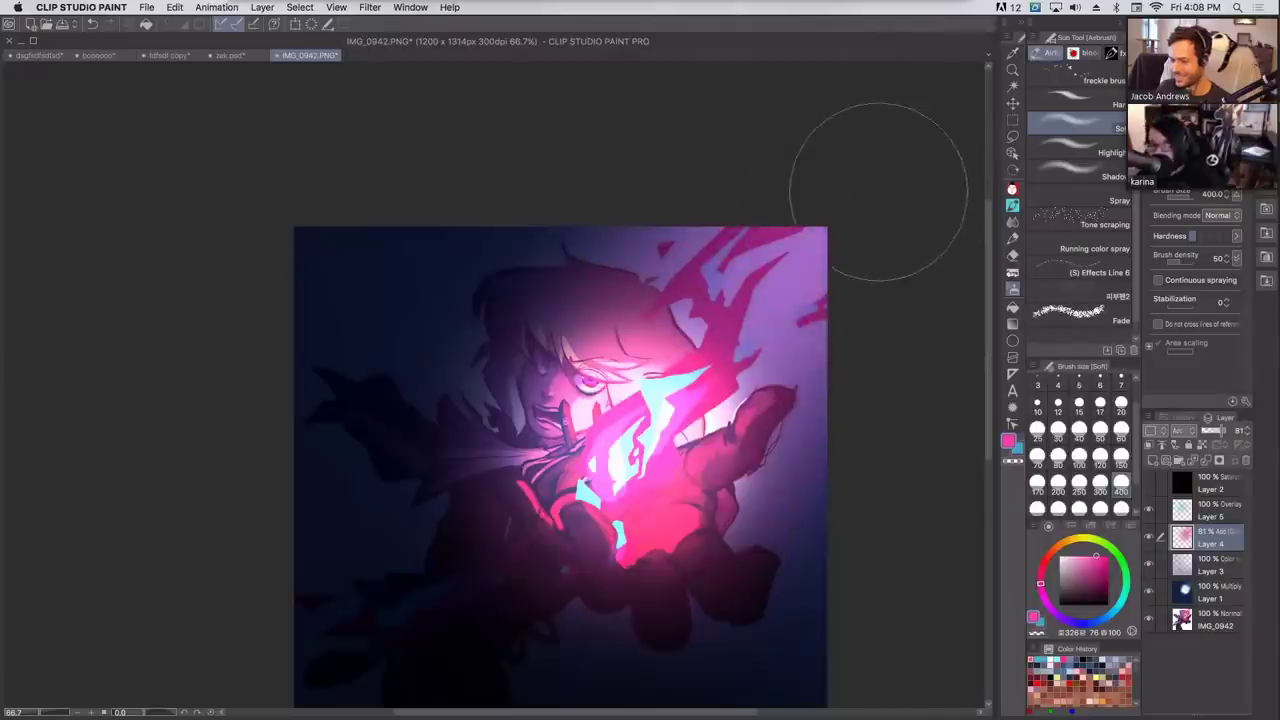
Brighten the upper flame and raised fingers on the Add (Glow) layer with a light pink of saturation 35.
{"action": "left_click", "coordinate": [1190, 509]}
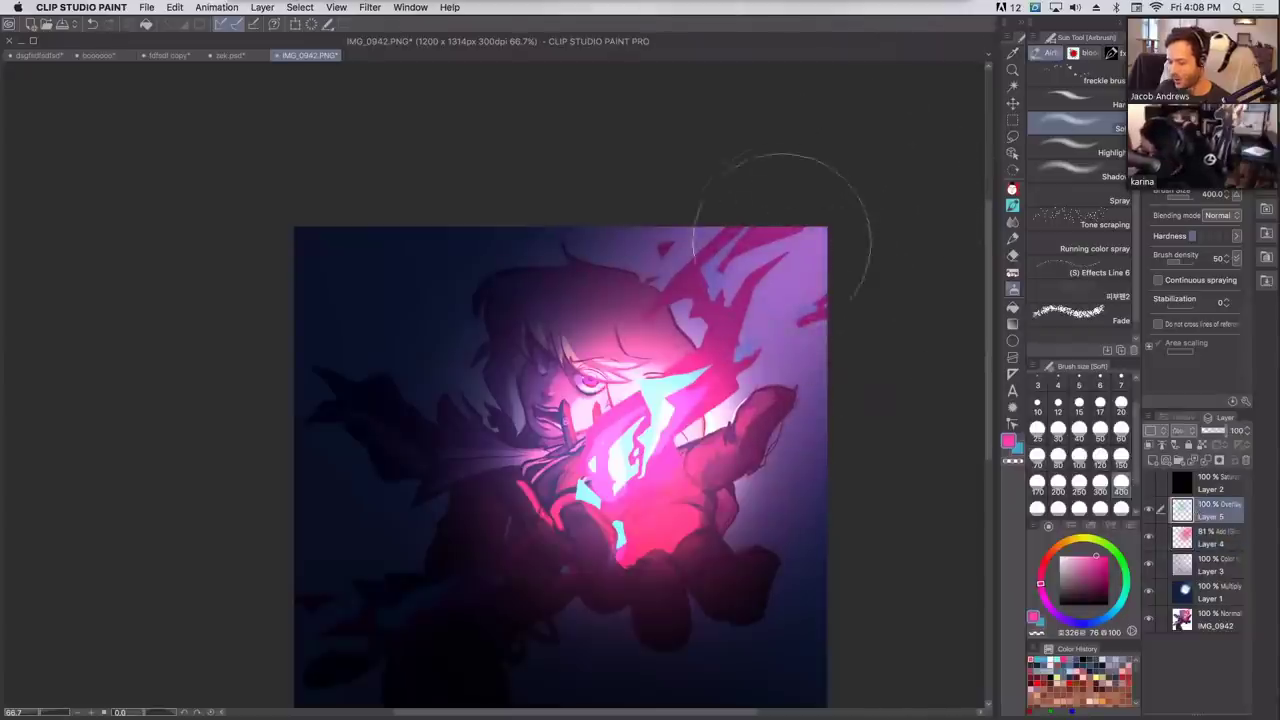
{"action": "left_click", "coordinate": [1206, 539]}
{"action": "left_click_drag", "start_coordinate": [1111, 565], "coordinate": [1071, 518]}
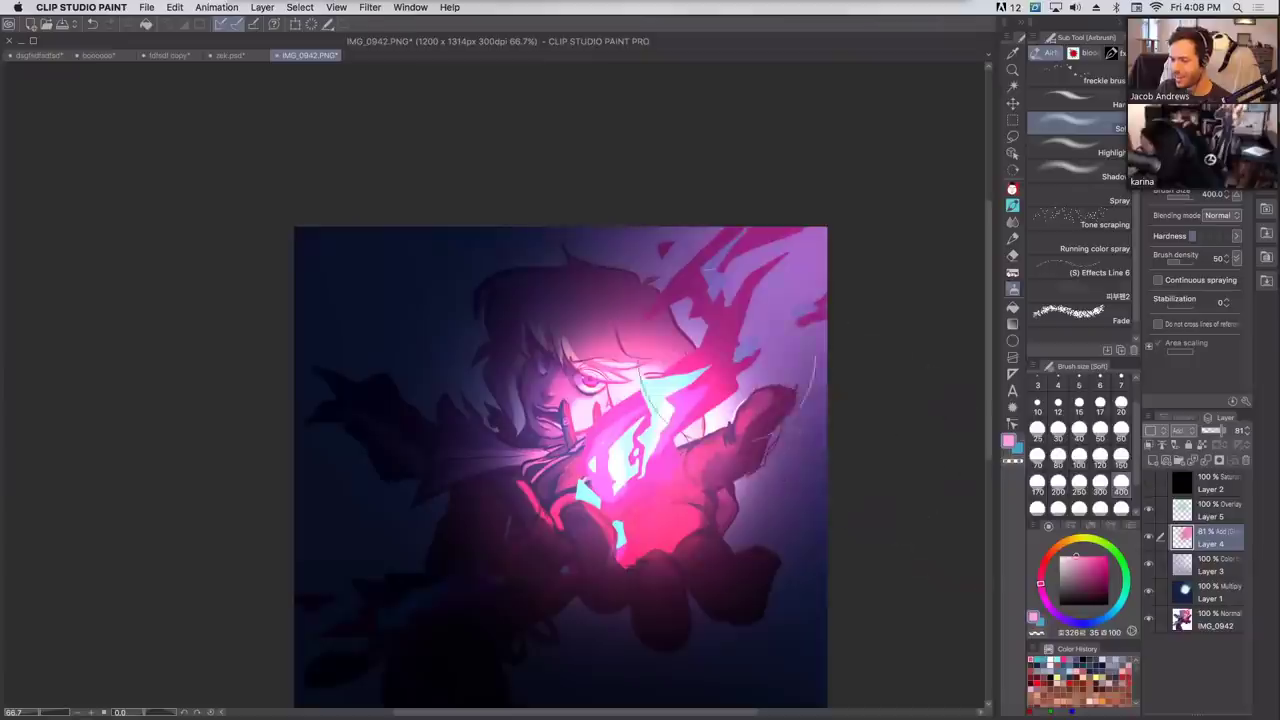
{"action": "left_click_drag", "start_coordinate": [720, 400], "coordinate": [800, 235]}
{"action": "left_click_drag", "start_coordinate": [740, 430], "coordinate": [820, 260]}
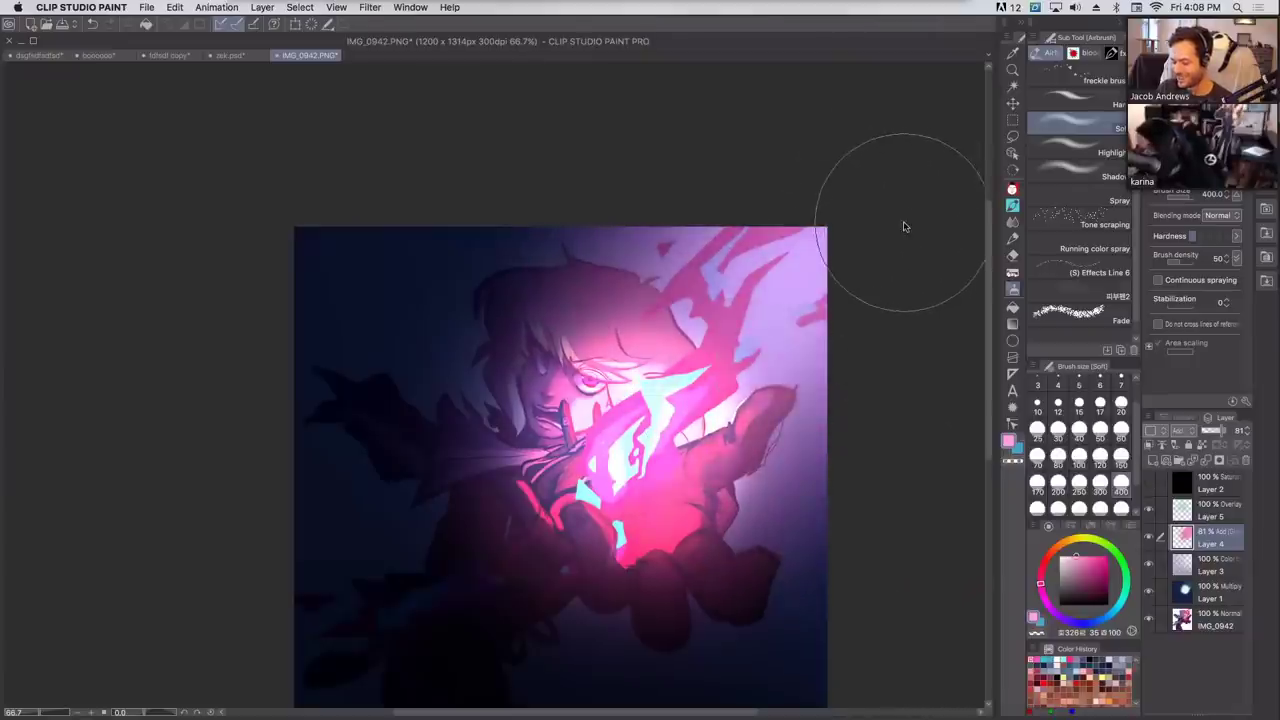
{"action": "key", "text": "super+z"}
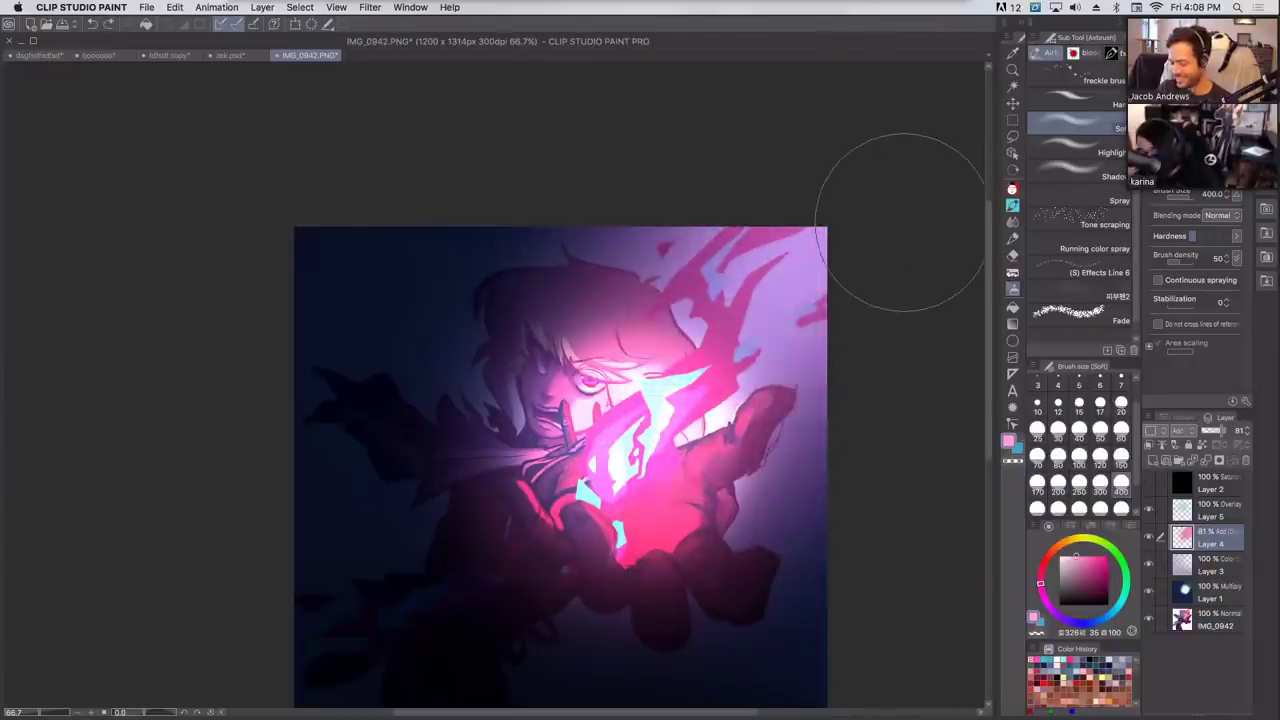
Airbrush pink of saturation 47 over the artwork's upper-right corner on the Overlay layer, undoing the trial stroke in a stronger pink.
{"action": "left_click", "coordinate": [1104, 555]}
{"action": "left_click", "coordinate": [1197, 509]}
{"action": "left_click_drag", "start_coordinate": [800, 322], "coordinate": [871, 180]}
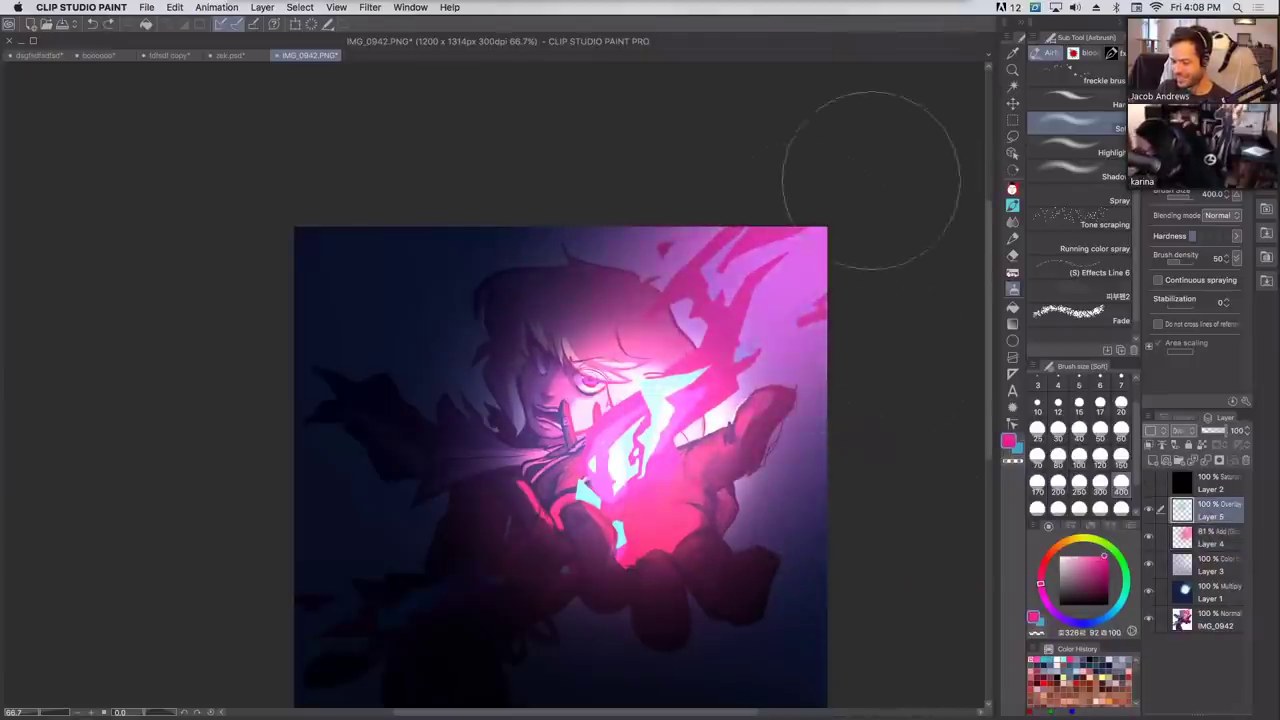
{"action": "key", "text": "super+z"}
{"action": "left_click_drag", "start_coordinate": [1098, 556], "coordinate": [1082, 556]}
{"action": "left_click_drag", "start_coordinate": [800, 310], "coordinate": [886, 152]}
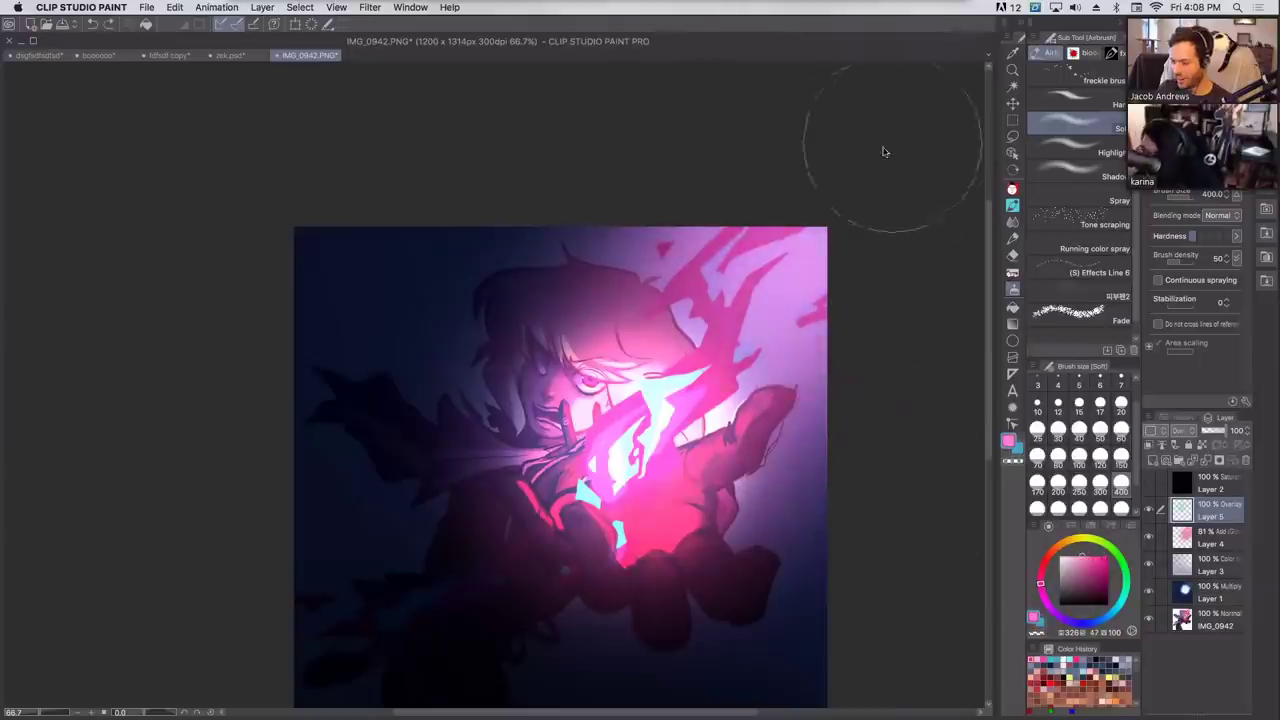
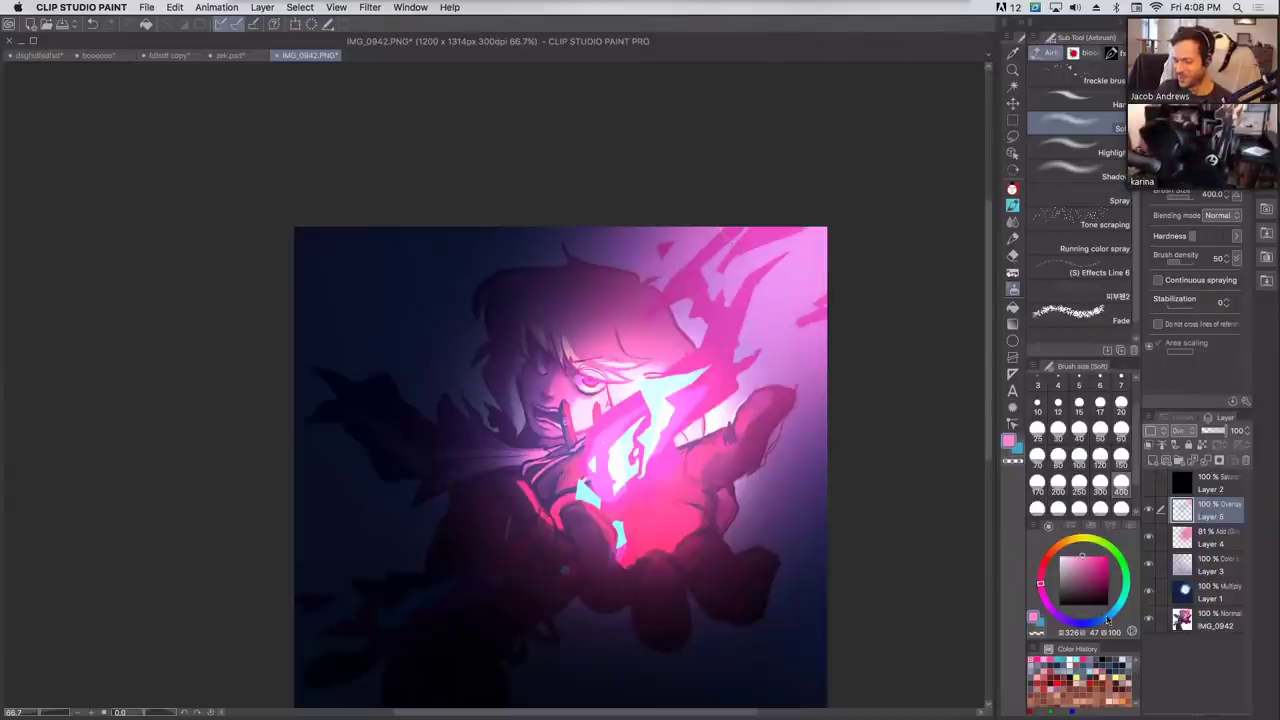
Airbrush light blue (hue 206, saturation 47, brightness 100) at size 150 along the flame on the Overlay layer.
{"action": "left_click", "coordinate": [1121, 457]}
{"action": "mouse_move", "coordinate": [676, 425]}
{"action": "left_mouse_down"}
{"action": "mouse_move", "coordinate": [668, 352]}
{"action": "mouse_move", "coordinate": [706, 388]}
{"action": "left_mouse_up"}
{"action": "mouse_move", "coordinate": [731, 342]}
{"action": "left_mouse_down"}
{"action": "mouse_move", "coordinate": [760, 326]}
{"action": "mouse_move", "coordinate": [735, 345]}
{"action": "mouse_move", "coordinate": [716, 272]}
{"action": "left_mouse_up"}
{"action": "key", "text": "super+z"}
{"action": "left_click", "coordinate": [716, 280]}
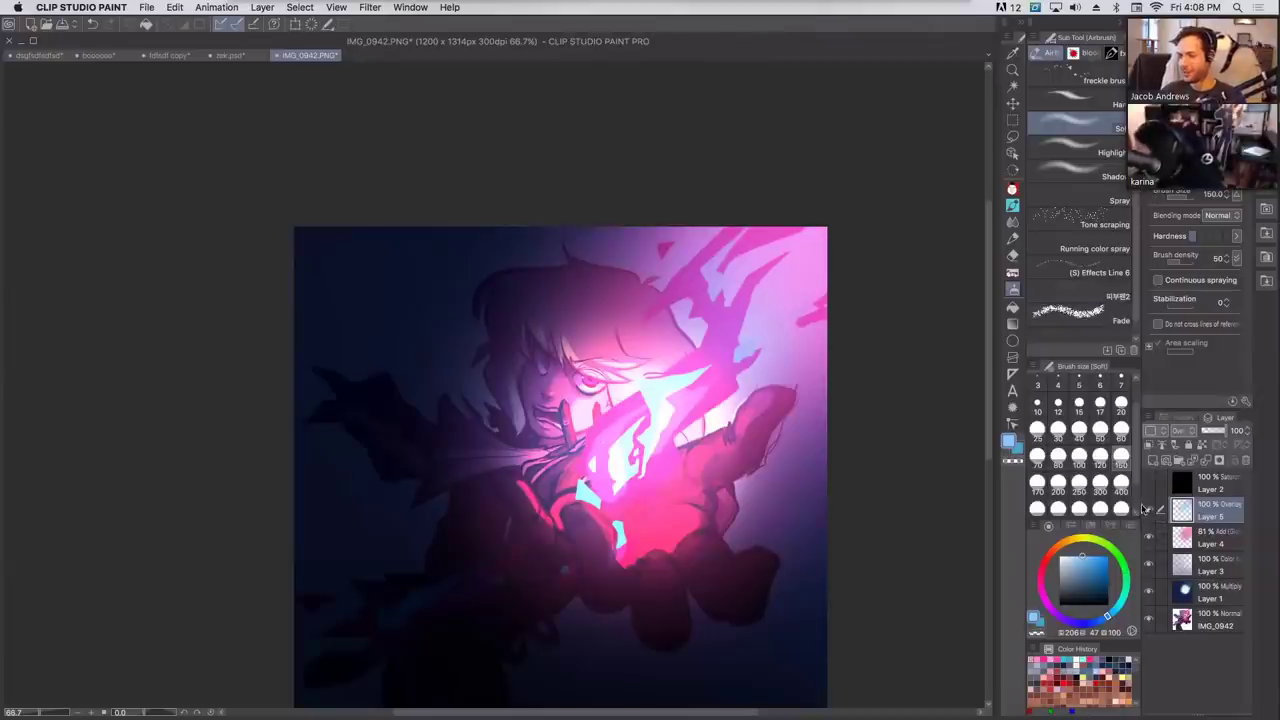
Hide the Overlay layer and the Add (Glow) layer.
{"action": "left_click", "coordinate": [1149, 538]}
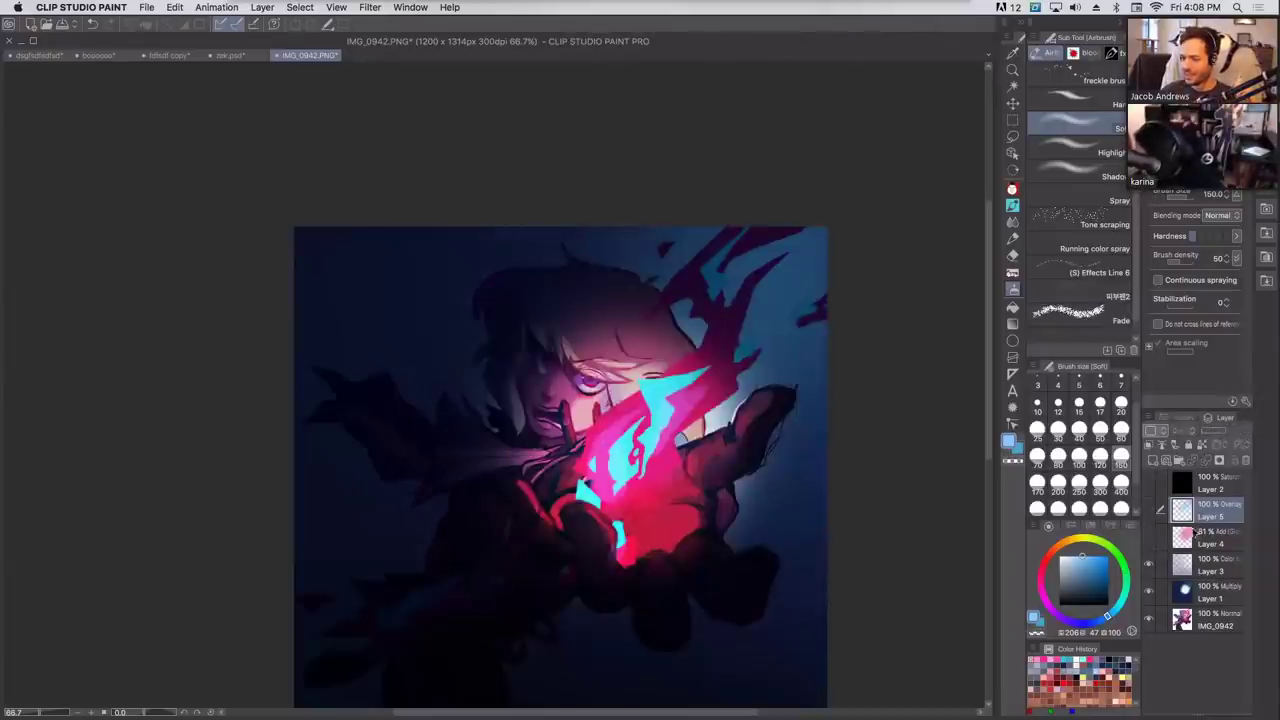
{"action": "left_click", "coordinate": [1149, 539]}
{"action": "left_click", "coordinate": [1156, 545]}
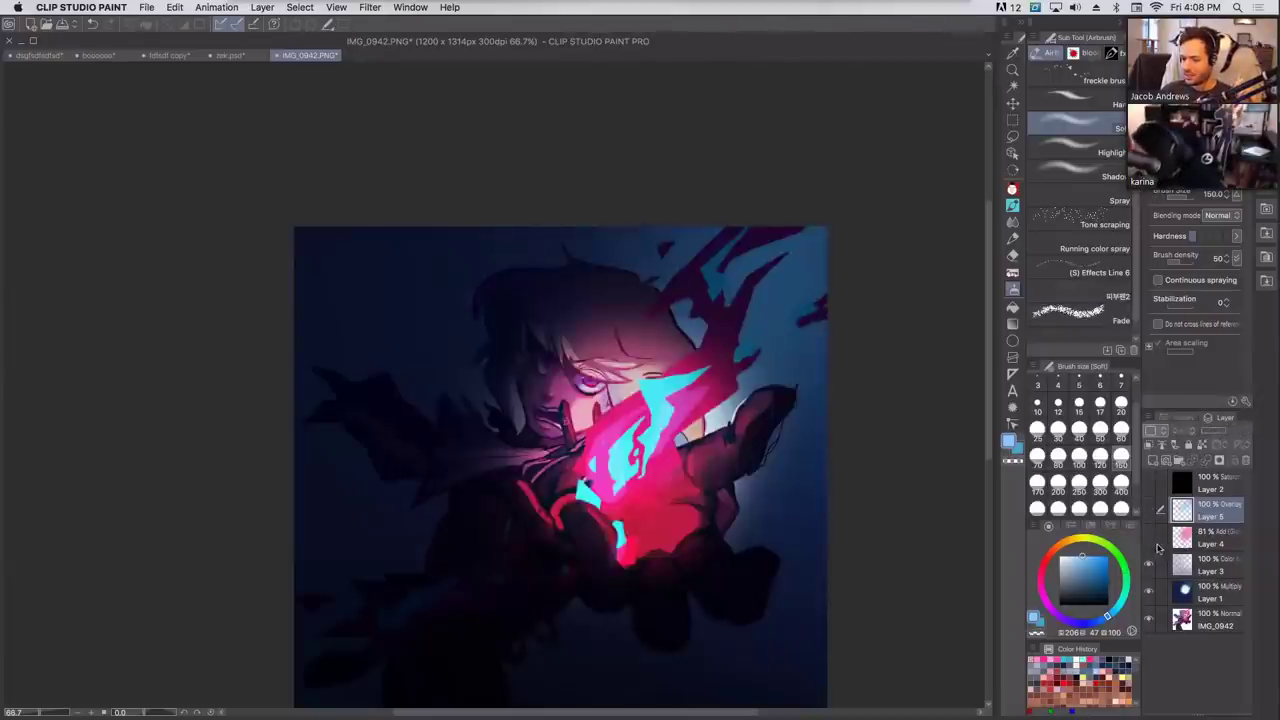
Select Layer 3, set the airbrush to white at size 1000, and compare the artwork with that layer hidden and shown.
{"action": "left_click", "coordinate": [1197, 561]}
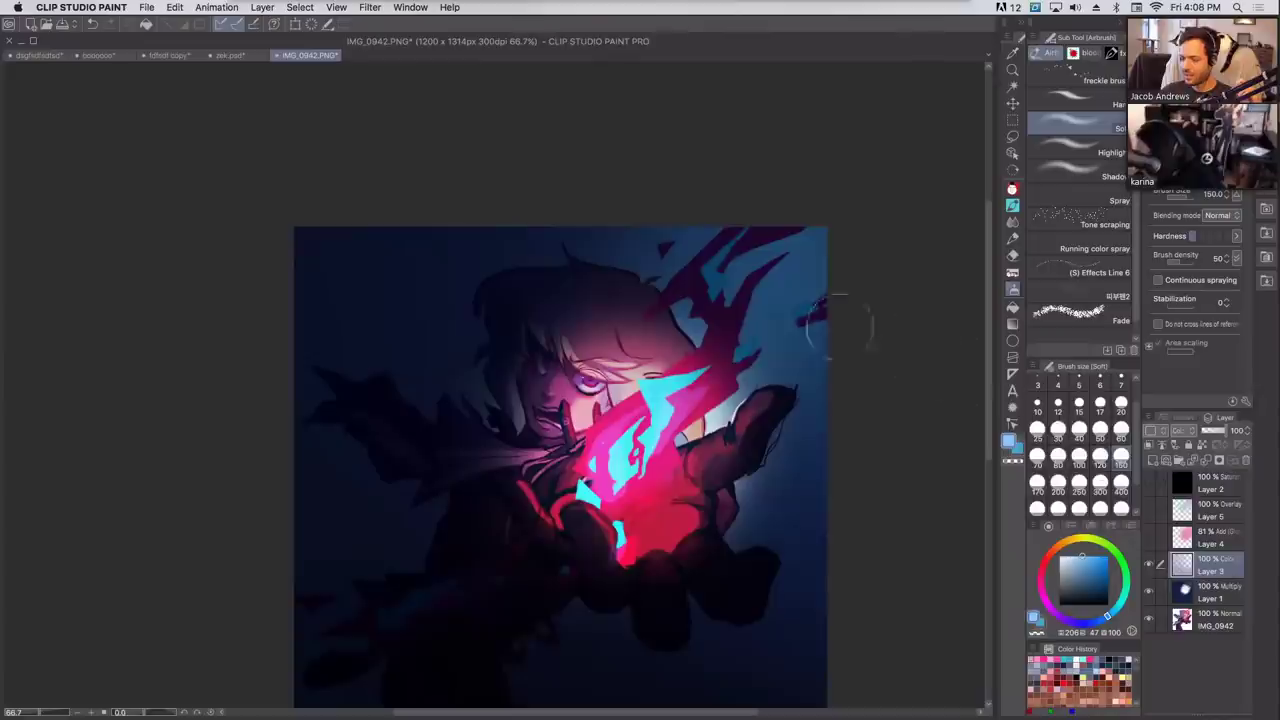
{"action": "left_click_drag", "start_coordinate": [1071, 559], "coordinate": [1059, 556]}
{"action": "left_click", "coordinate": [1121, 506]}
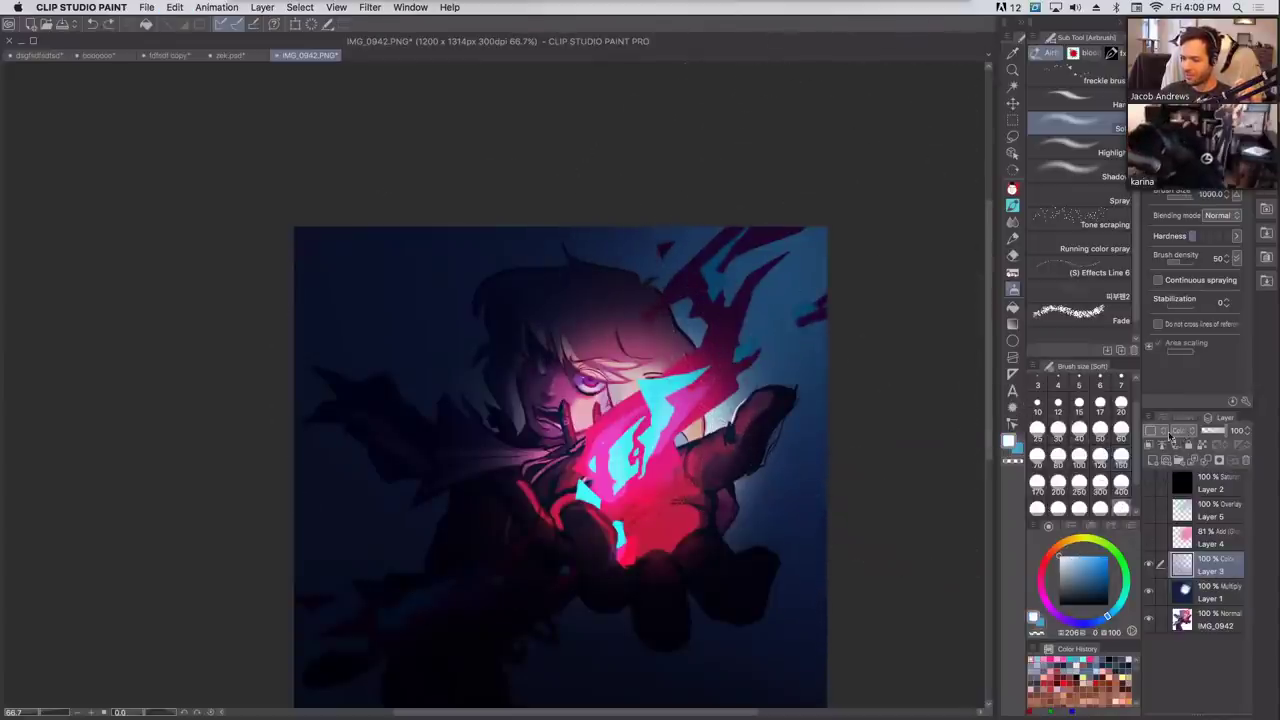
{"action": "left_click", "coordinate": [1148, 566]}
{"action": "left_click", "coordinate": [1148, 566]}
{"action": "left_click", "coordinate": [1190, 431]}
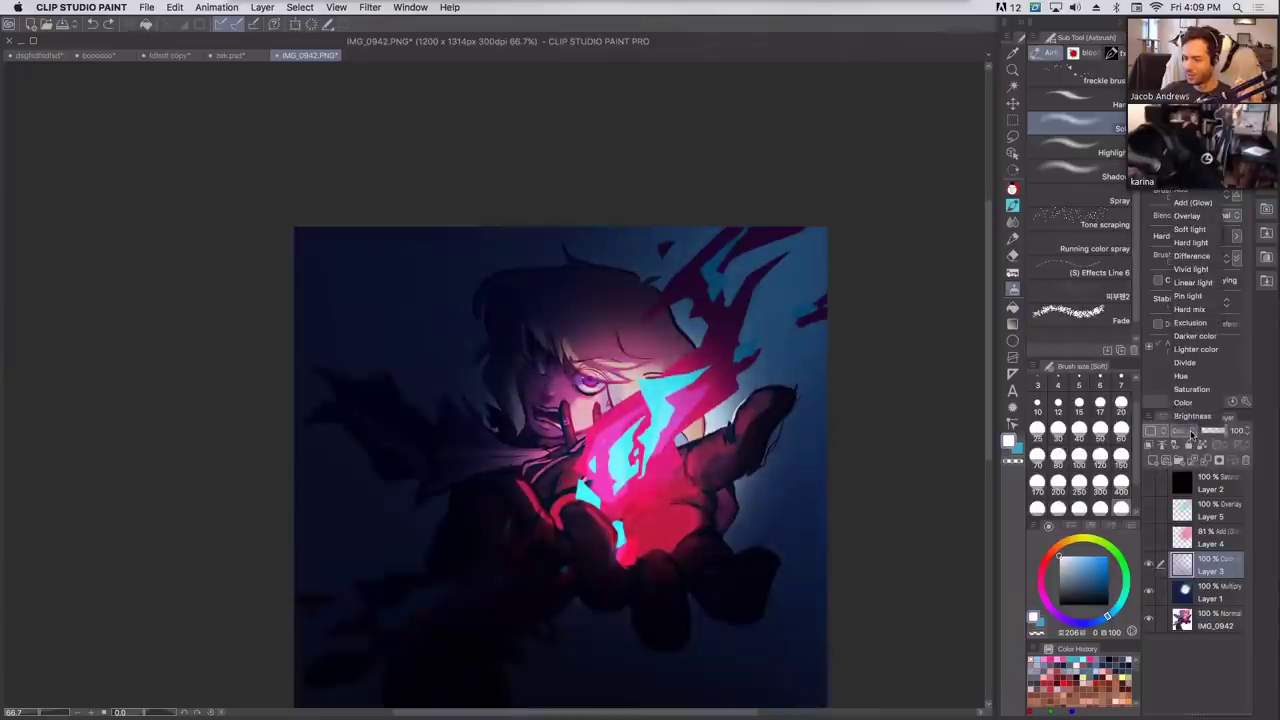
{"action": "left_click", "coordinate": [1190, 437]}
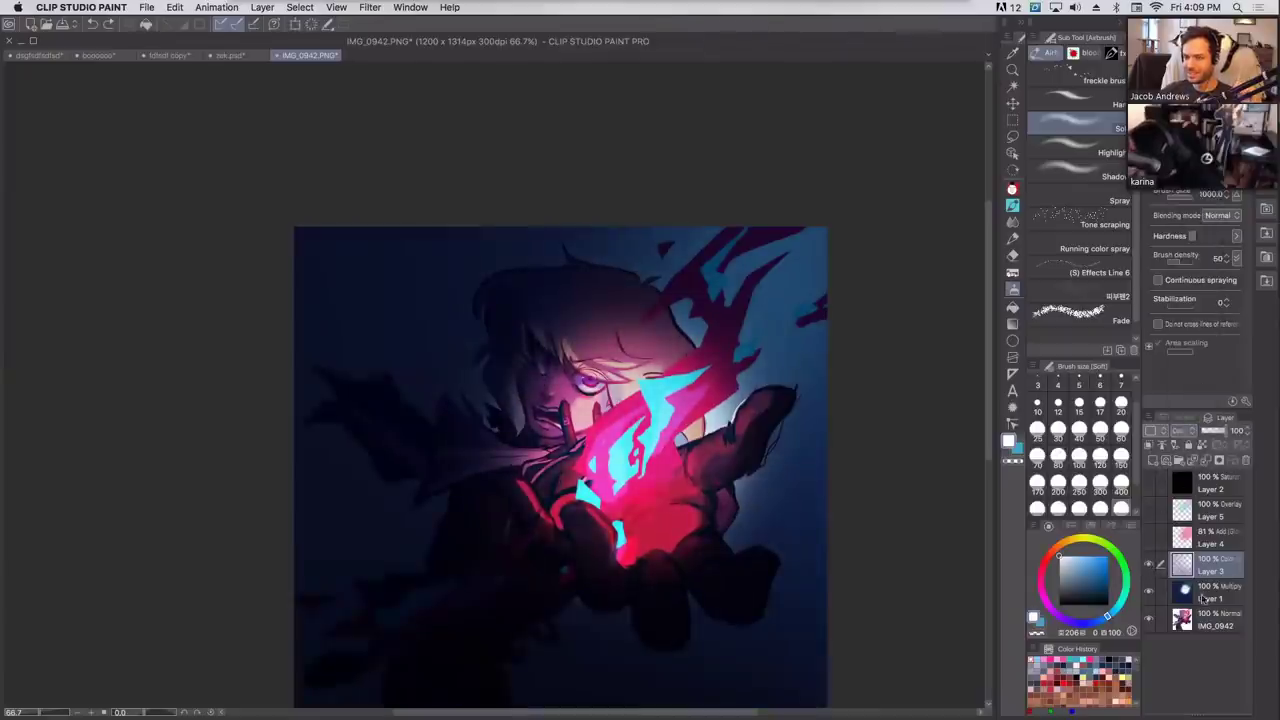
Airbrush white at size 400 on the Multiply layer over the upper flame, the hair's lit edge and the surrounding background.
{"action": "left_click", "coordinate": [1210, 592]}
{"action": "left_click", "coordinate": [1121, 485]}
{"action": "left_click_drag", "start_coordinate": [707, 375], "coordinate": [896, 171]}
{"action": "left_click_drag", "start_coordinate": [719, 331], "coordinate": [813, 164]}
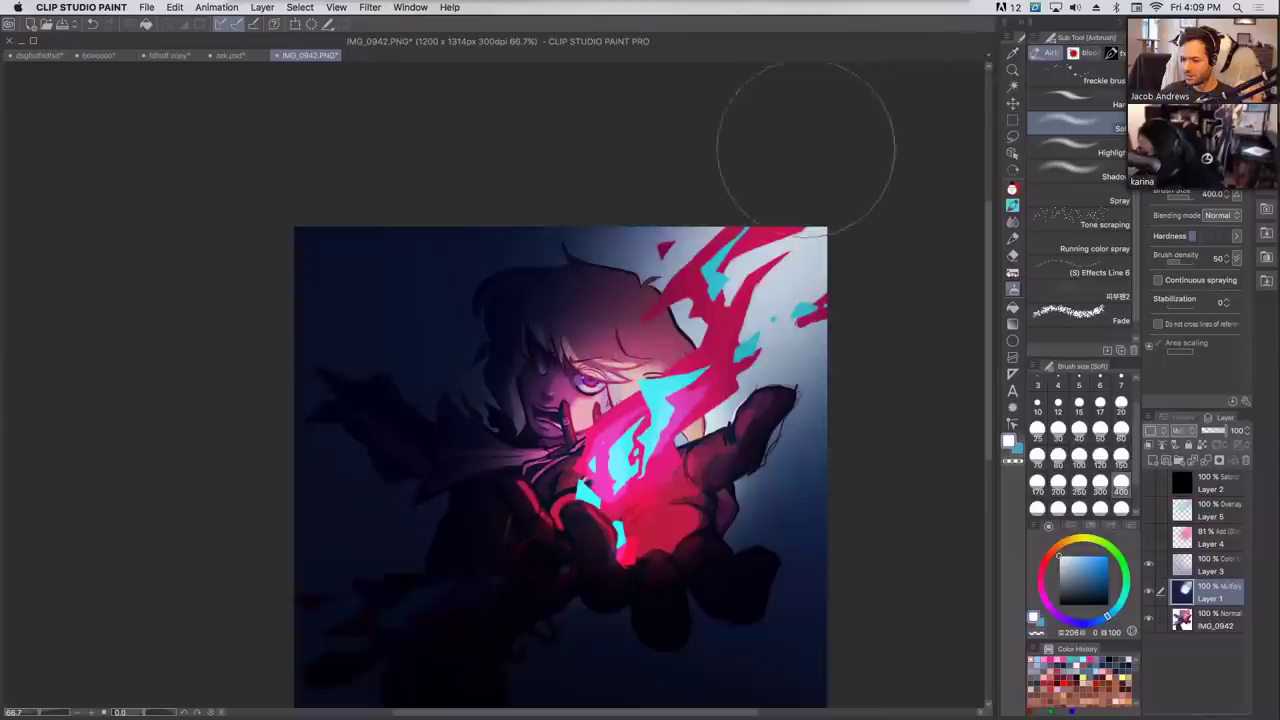
{"action": "left_click_drag", "start_coordinate": [655, 393], "coordinate": [720, 217]}
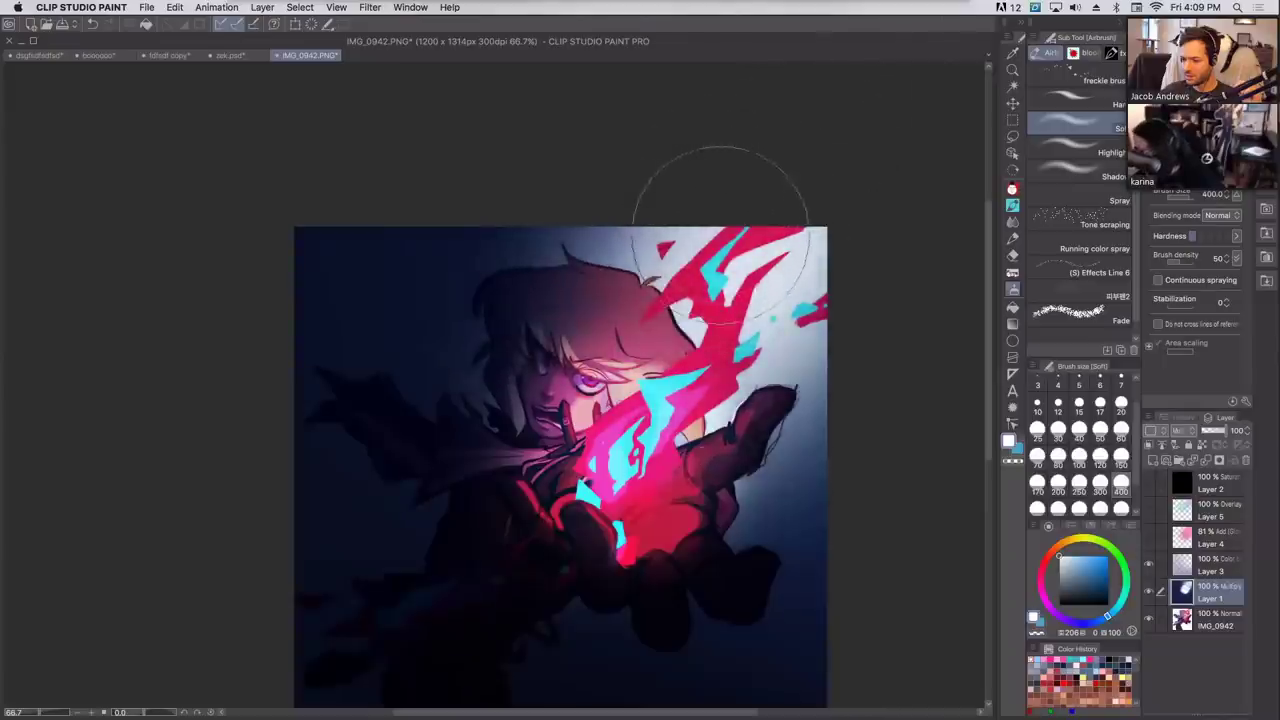
{"action": "left_click_drag", "start_coordinate": [740, 327], "coordinate": [889, 254]}
{"action": "mouse_move", "coordinate": [775, 330]}
{"action": "left_mouse_down"}
{"action": "mouse_move", "coordinate": [890, 263]}
{"action": "mouse_move", "coordinate": [845, 258]}
{"action": "left_mouse_up"}
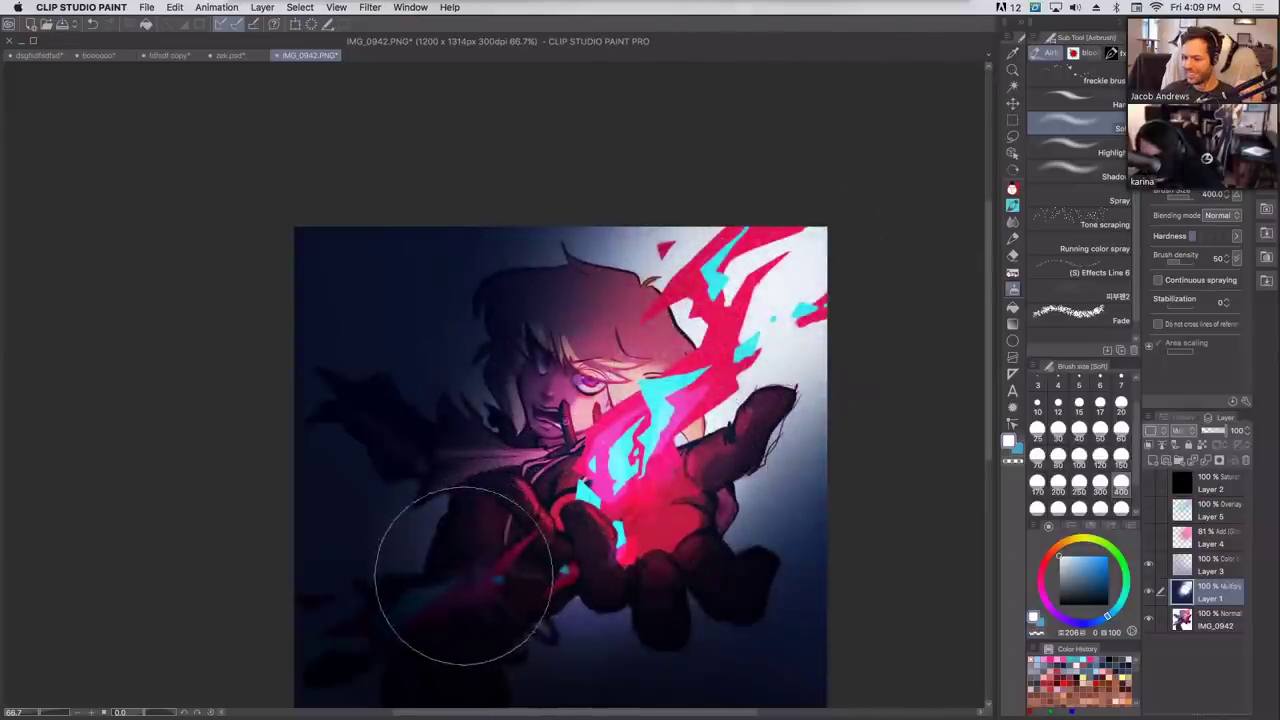
Lighten the second flame at the artwork's lower left with white at size 150 on the Multiply layer.
{"action": "left_click", "coordinate": [1121, 464]}
{"action": "mouse_move", "coordinate": [379, 612]}
{"action": "left_mouse_down"}
{"action": "mouse_move", "coordinate": [575, 558]}
{"action": "mouse_move", "coordinate": [388, 611]}
{"action": "mouse_move", "coordinate": [433, 586]}
{"action": "mouse_move", "coordinate": [254, 599]}
{"action": "left_mouse_up"}
{"action": "key", "text": "super+z"}
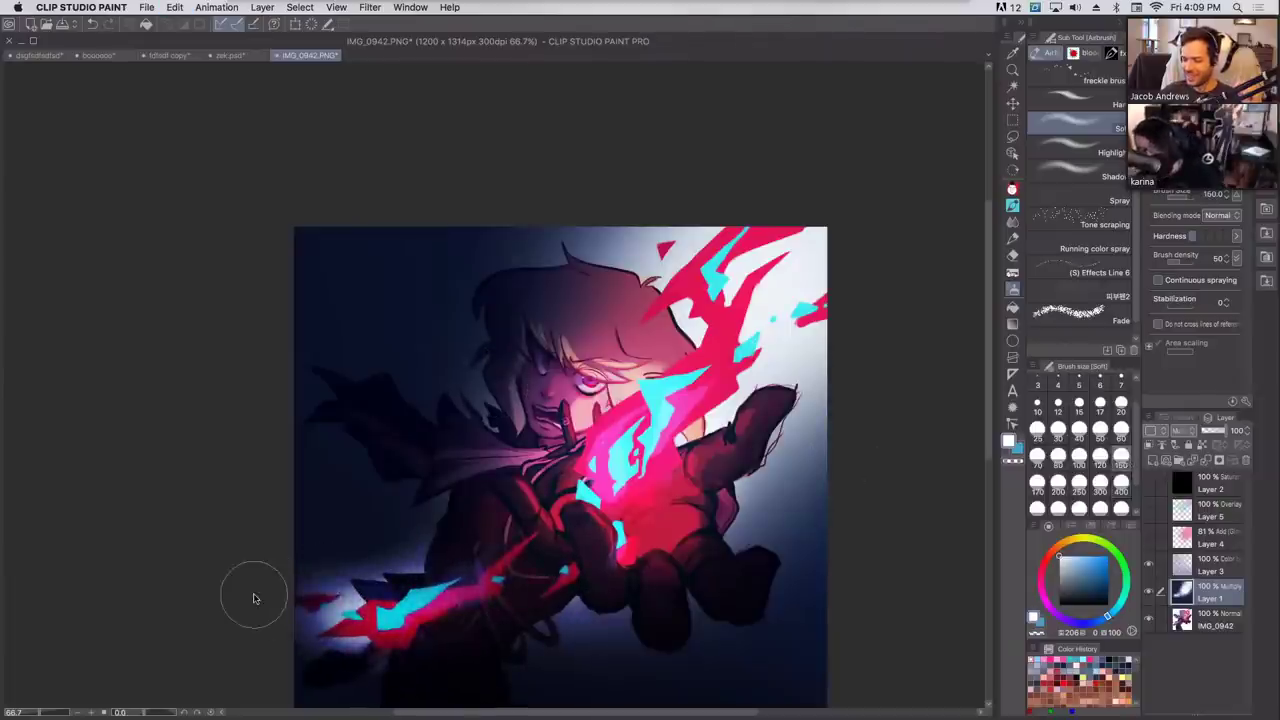
Airbrush white on the Multiply layer along the second flame and around the upper flame, refining the second flame at size 60.
{"action": "left_click_drag", "start_coordinate": [472, 592], "coordinate": [540, 584]}
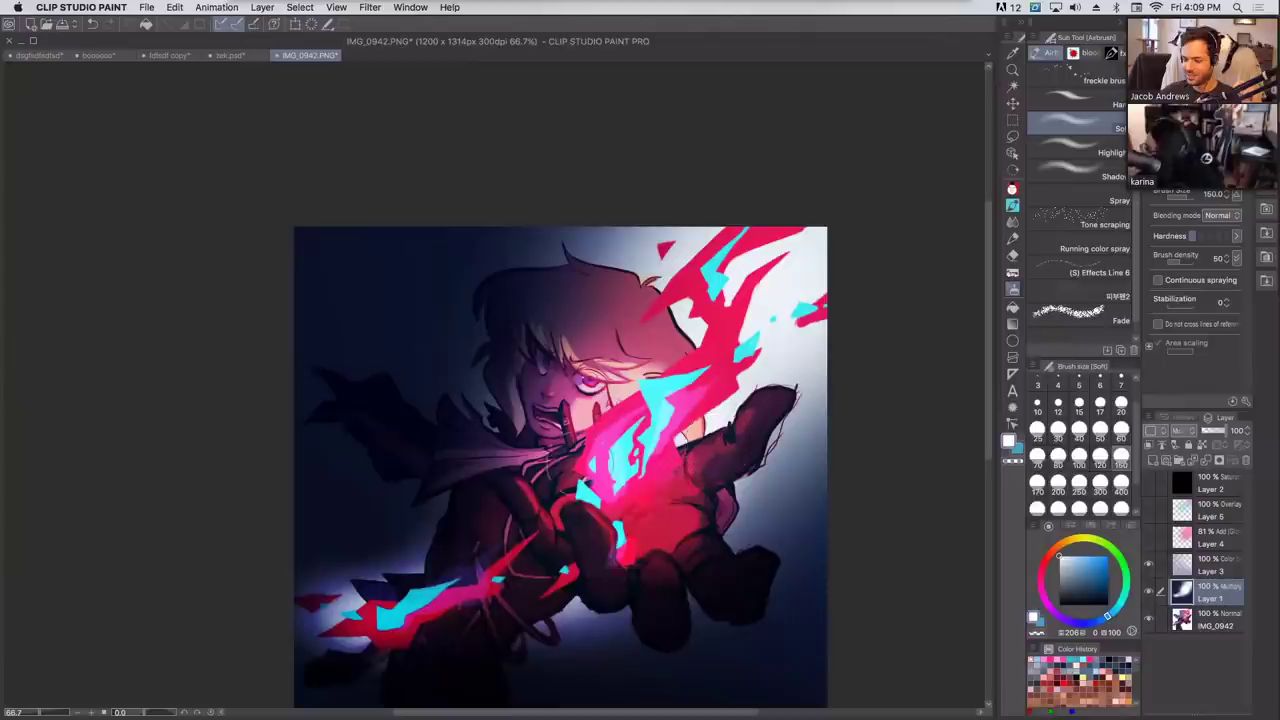
{"action": "mouse_move", "coordinate": [716, 282]}
{"action": "left_mouse_down"}
{"action": "mouse_move", "coordinate": [668, 284]}
{"action": "mouse_move", "coordinate": [704, 258]}
{"action": "left_mouse_up"}
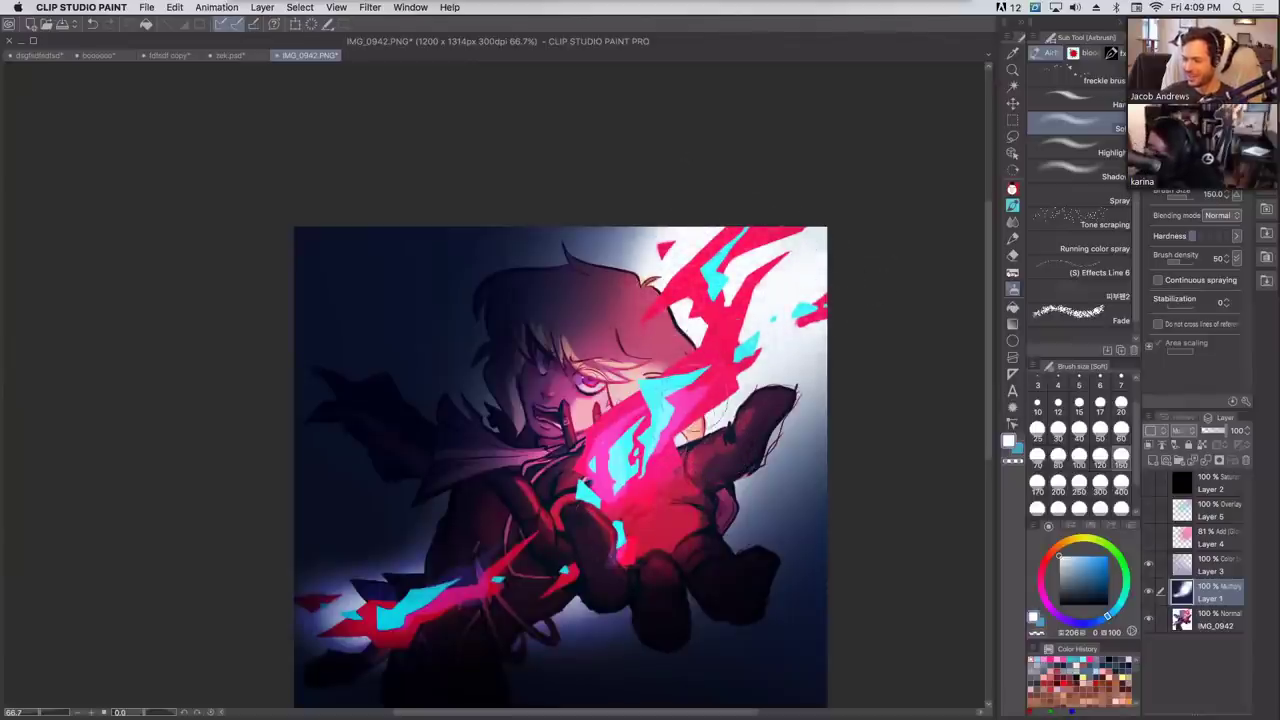
{"action": "mouse_move", "coordinate": [569, 518]}
{"action": "left_mouse_down"}
{"action": "mouse_move", "coordinate": [400, 620]}
{"action": "mouse_move", "coordinate": [380, 610]}
{"action": "mouse_move", "coordinate": [420, 580]}
{"action": "mouse_move", "coordinate": [289, 596]}
{"action": "mouse_move", "coordinate": [269, 586]}
{"action": "left_mouse_up"}
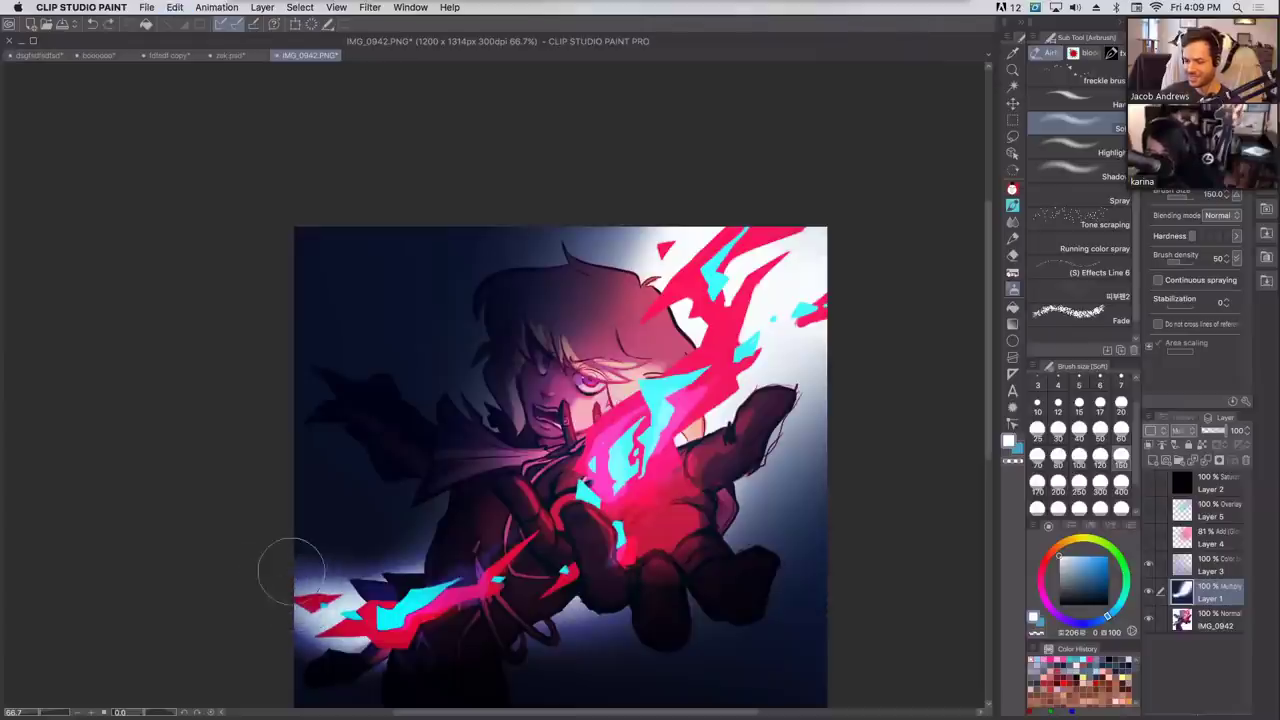
{"action": "left_click", "coordinate": [1120, 437]}
{"action": "mouse_move", "coordinate": [300, 610]}
{"action": "left_mouse_down"}
{"action": "mouse_move", "coordinate": [402, 586]}
{"action": "mouse_move", "coordinate": [386, 596]}
{"action": "mouse_move", "coordinate": [476, 576]}
{"action": "left_mouse_up"}
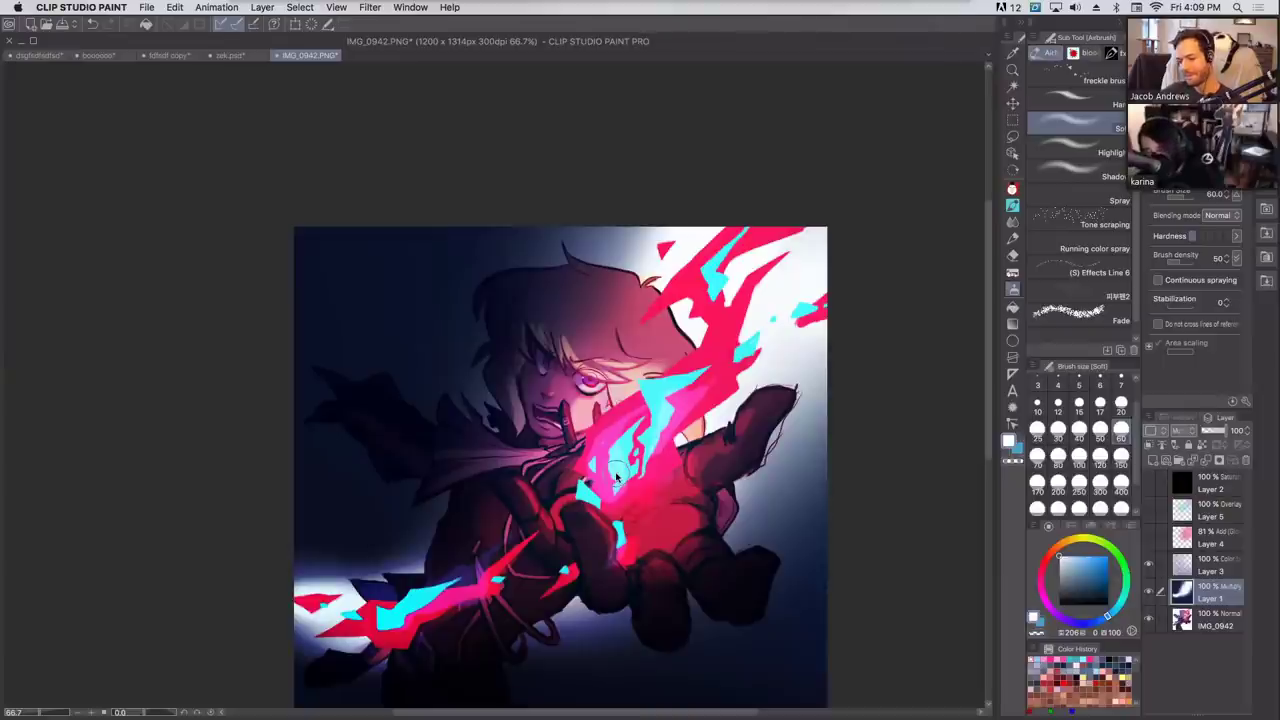
Show the Add (Glow) layer and compare the artwork with that layer and Layer 3 toggled off and on.
{"action": "left_click", "coordinate": [1150, 539]}
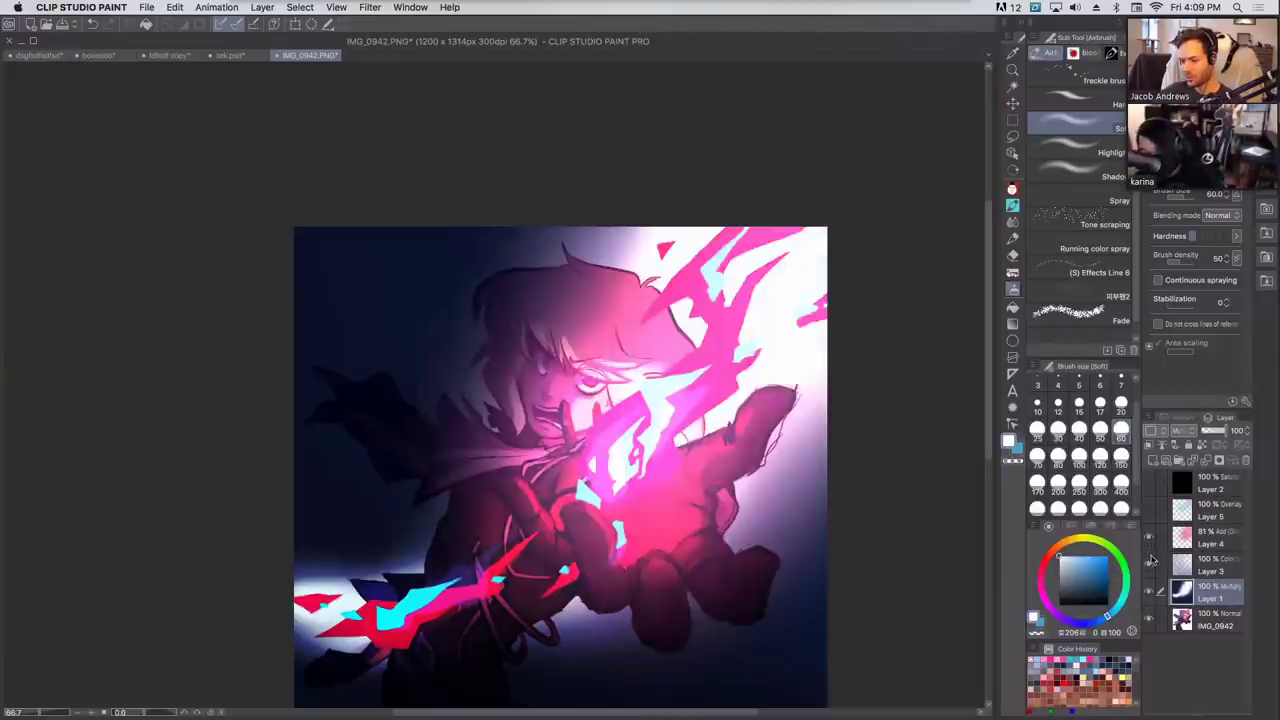
{"action": "left_click", "coordinate": [1150, 562]}
{"action": "left_click", "coordinate": [1149, 565]}
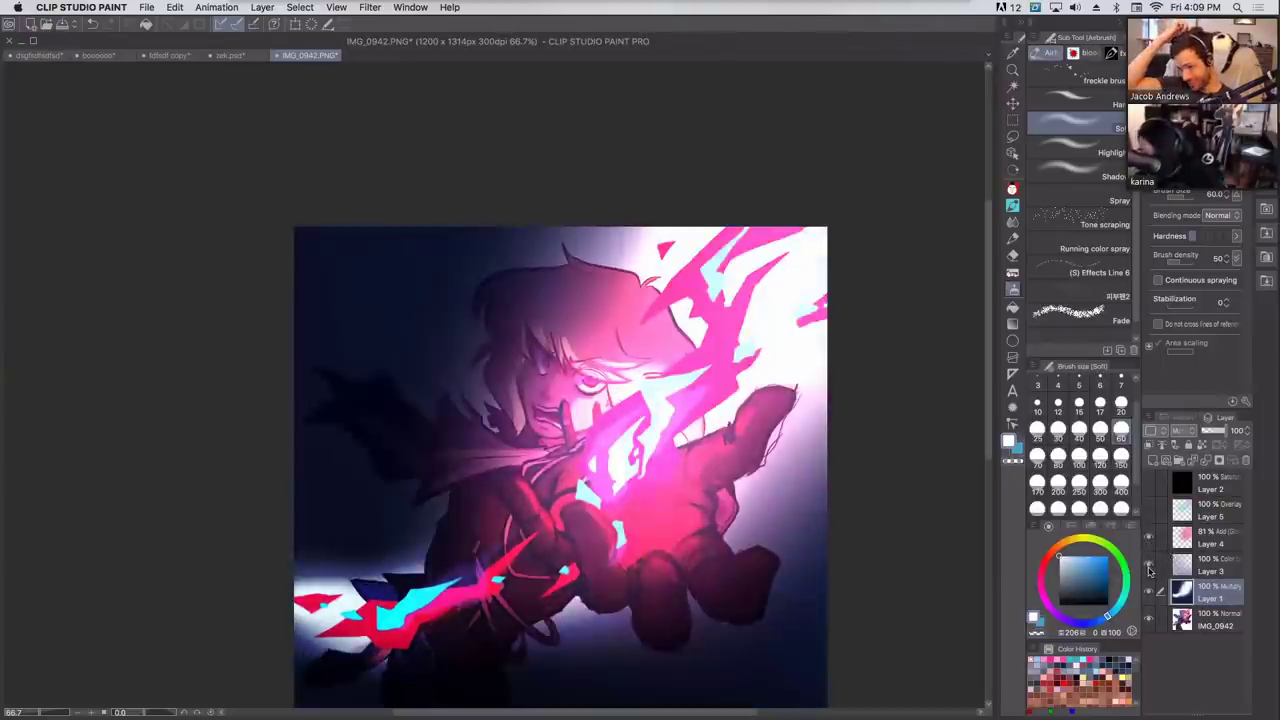
{"action": "left_click", "coordinate": [1148, 546]}
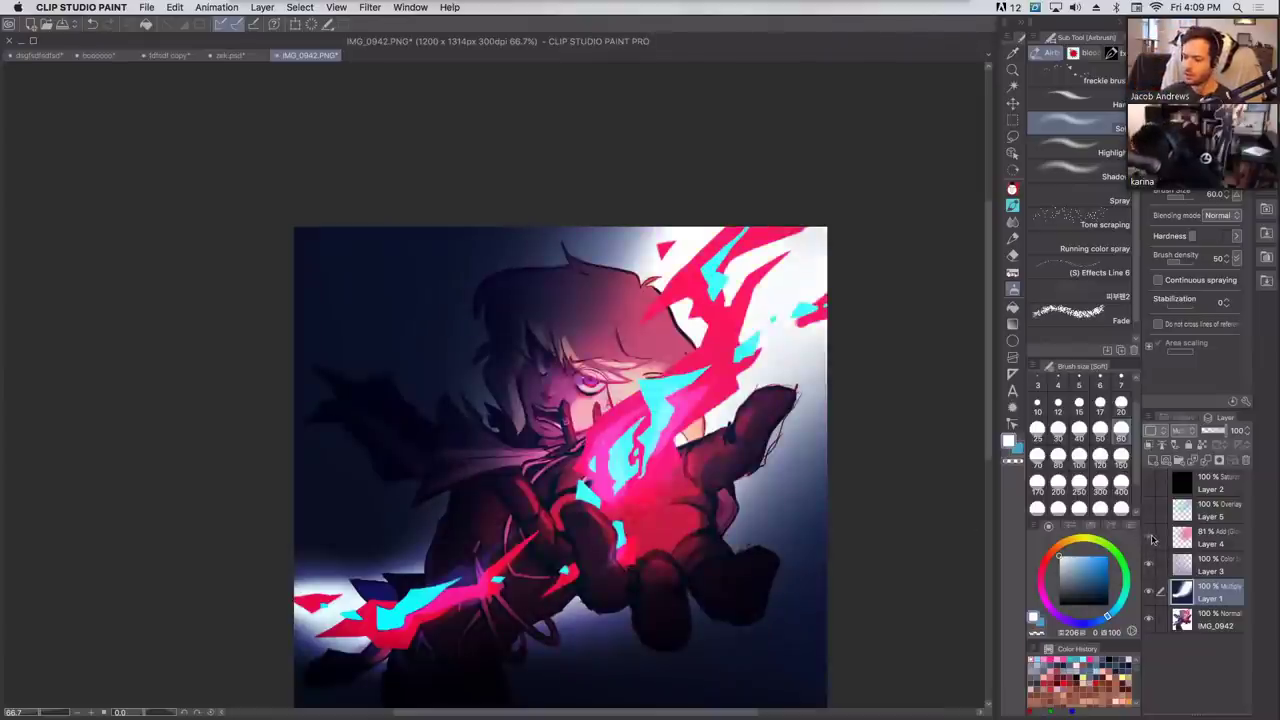
{"action": "left_click", "coordinate": [1150, 540]}
Delete the Overlay layer and clear all paint from the Add (Glow) layer.
{"action": "left_click", "coordinate": [1201, 538]}
{"action": "left_click", "coordinate": [1203, 505]}
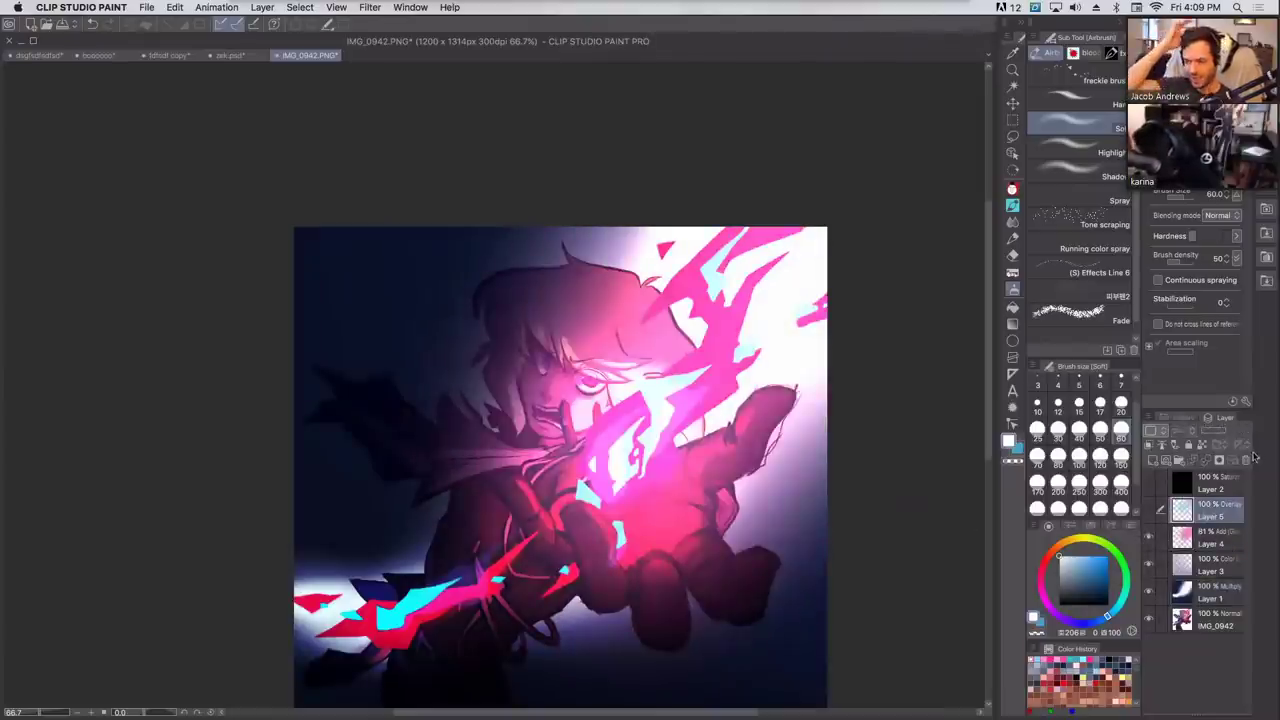
{"action": "left_click", "coordinate": [1245, 460]}
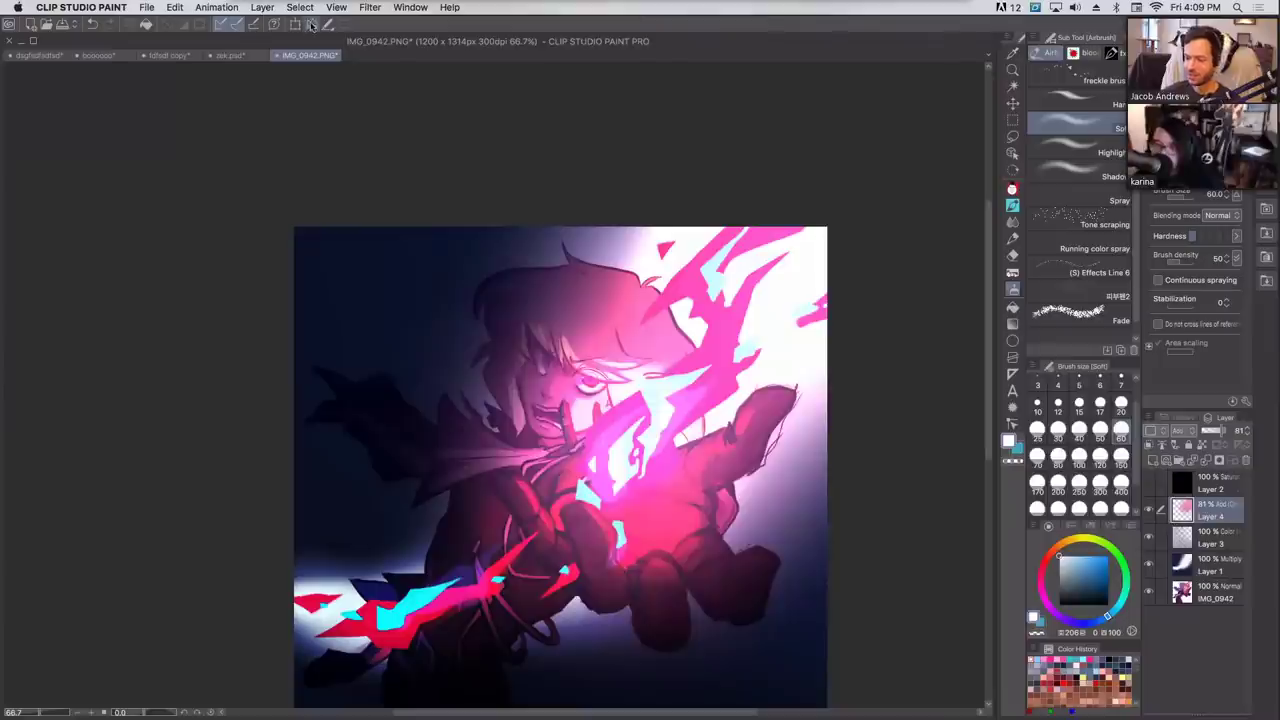
{"action": "left_click", "coordinate": [311, 24]}
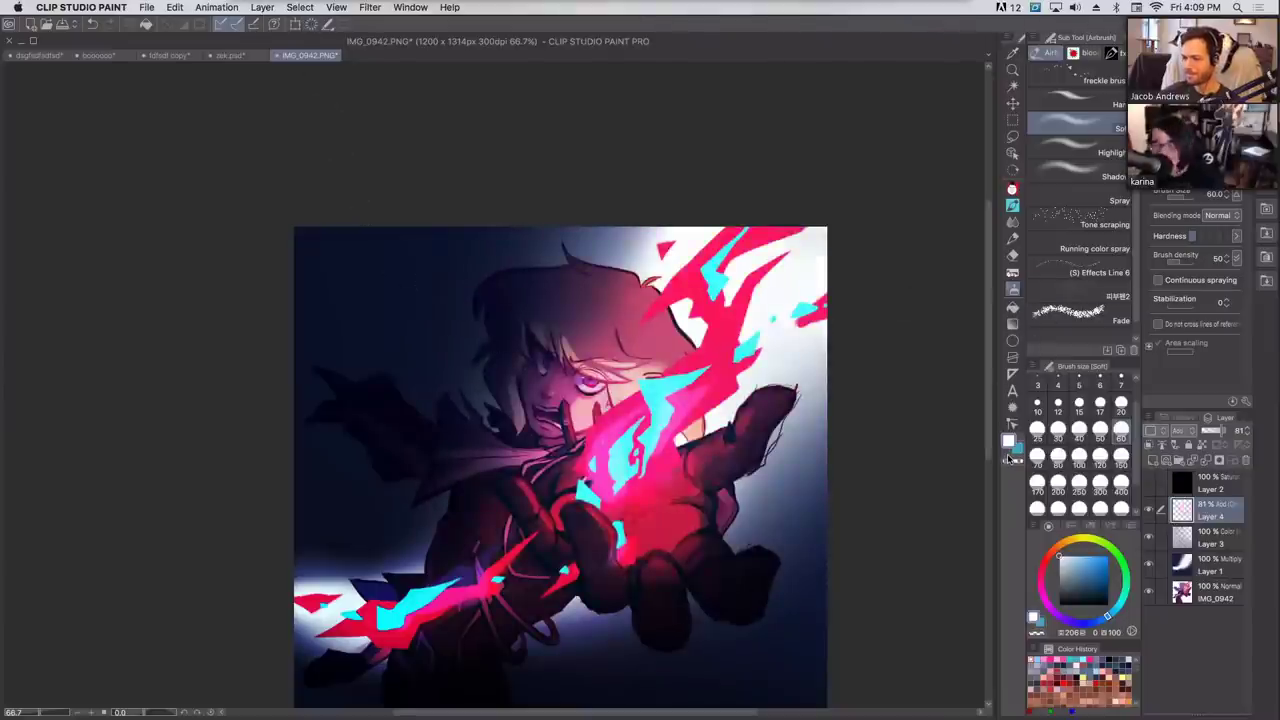
Try to airbrush a muted red glow at size 400 over the hand and central flame on the Add (Glow) layer.
{"action": "left_click", "coordinate": [1121, 462]}
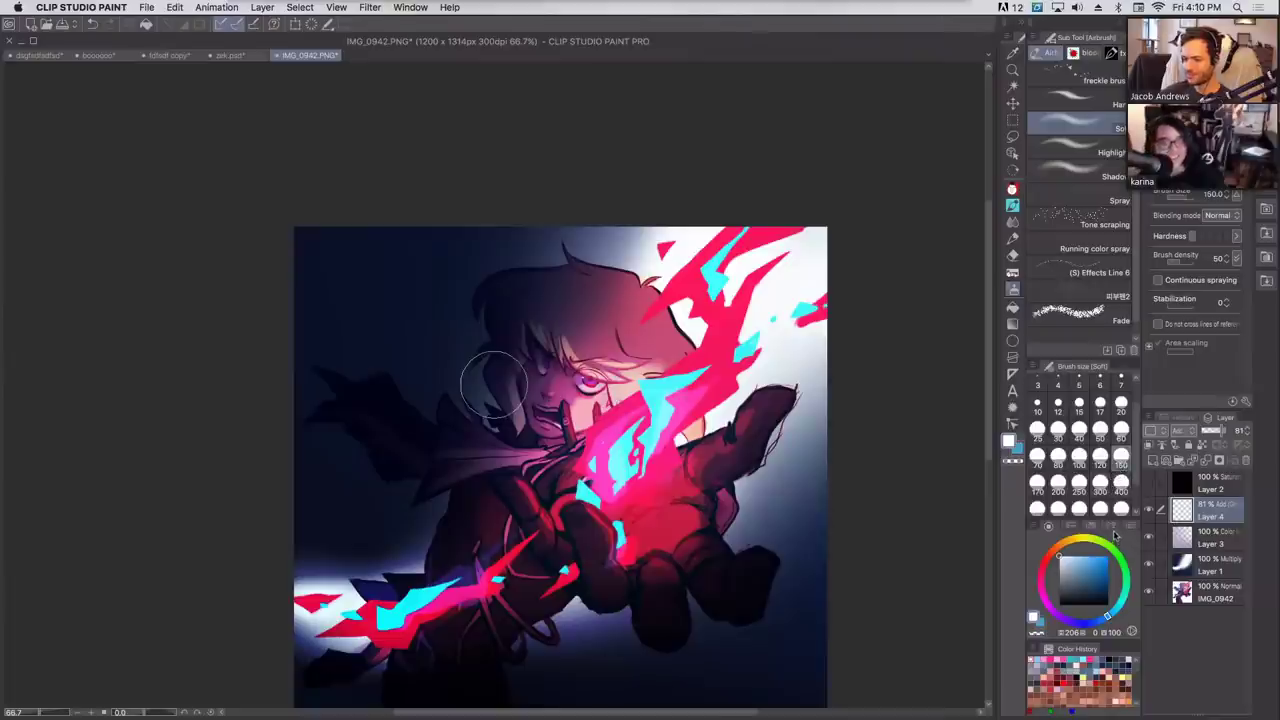
{"action": "left_click", "coordinate": [1120, 493]}
{"action": "left_click_drag", "start_coordinate": [1047, 566], "coordinate": [1046, 558]}
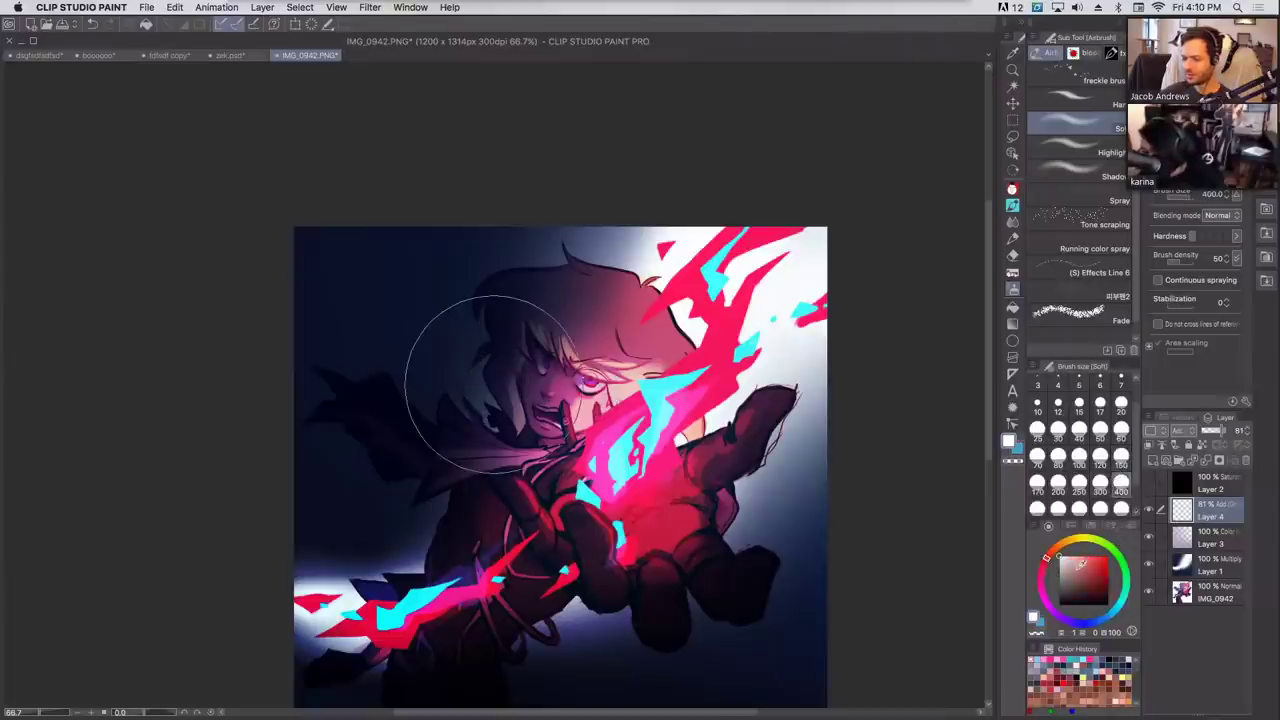
{"action": "left_click", "coordinate": [1079, 559]}
{"action": "mouse_move", "coordinate": [668, 515]}
{"action": "left_mouse_down"}
{"action": "mouse_move", "coordinate": [630, 450]}
{"action": "mouse_move", "coordinate": [592, 430]}
{"action": "mouse_move", "coordinate": [570, 466]}
{"action": "mouse_move", "coordinate": [615, 382]}
{"action": "left_mouse_up"}
{"action": "key", "text": "super+z"}
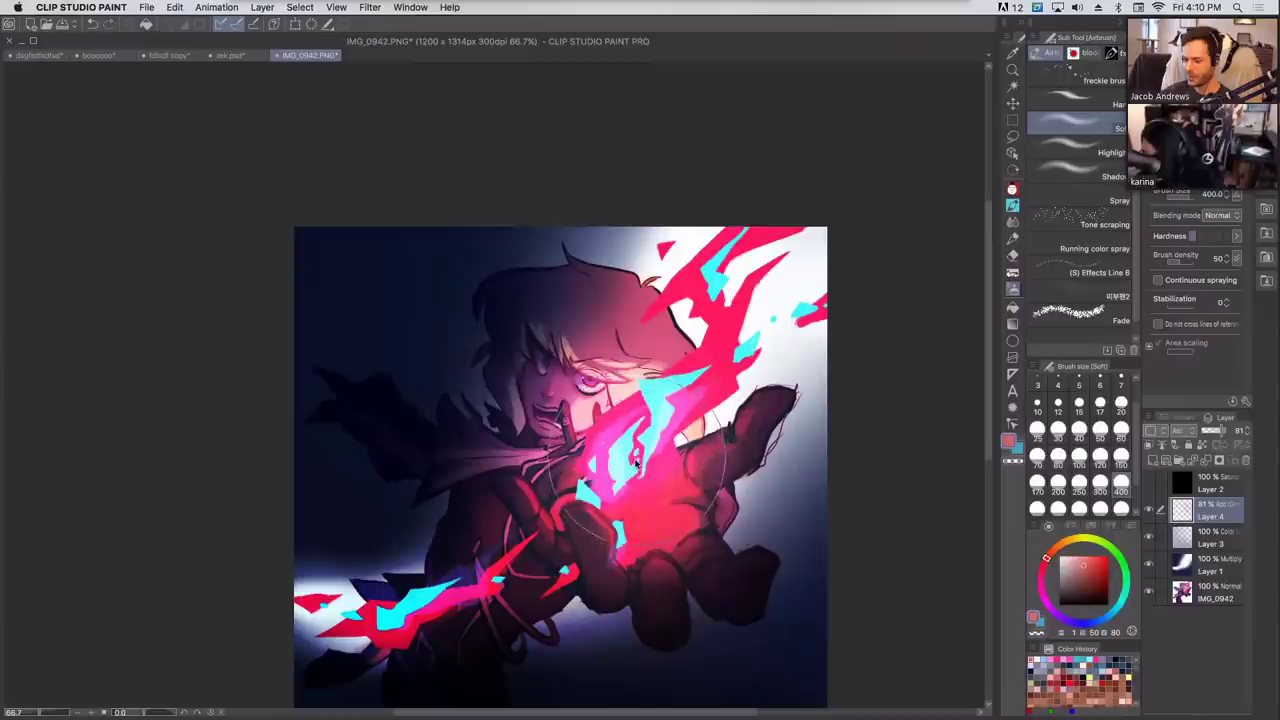
Airbrush a light blue glow (hue 190, saturation 50, brightness 80) at size 300 over the central flame on the Add (Glow) layer.
{"action": "left_click_drag", "start_coordinate": [1118, 614], "coordinate": [1116, 608]}
{"action": "left_click", "coordinate": [1121, 460]}
{"action": "mouse_move", "coordinate": [600, 440]}
{"action": "left_mouse_down"}
{"action": "mouse_move", "coordinate": [640, 470]}
{"action": "mouse_move", "coordinate": [630, 410]}
{"action": "mouse_move", "coordinate": [660, 490]}
{"action": "mouse_move", "coordinate": [610, 400]}
{"action": "left_mouse_up"}
{"action": "key", "text": "super+z"}
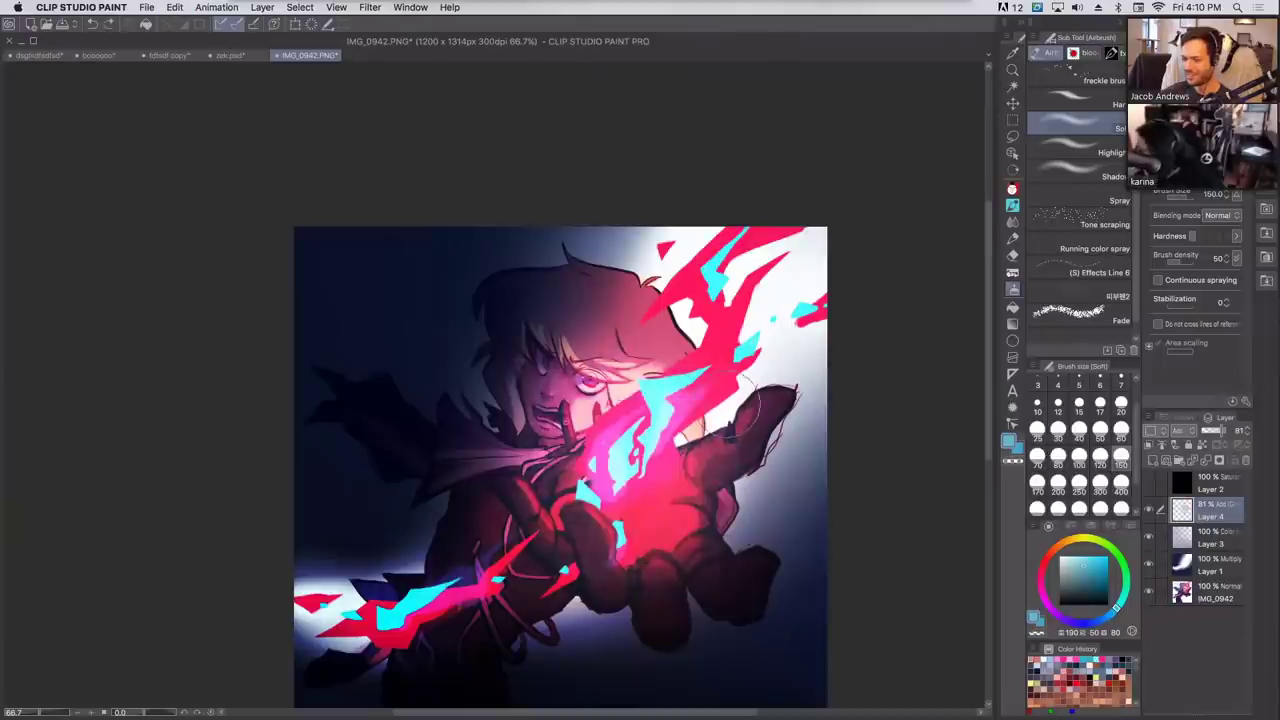
{"action": "left_click", "coordinate": [1100, 491]}
{"action": "mouse_move", "coordinate": [645, 458]}
{"action": "left_mouse_down"}
{"action": "mouse_move", "coordinate": [610, 420]}
{"action": "mouse_move", "coordinate": [640, 450]}
{"action": "left_mouse_up"}
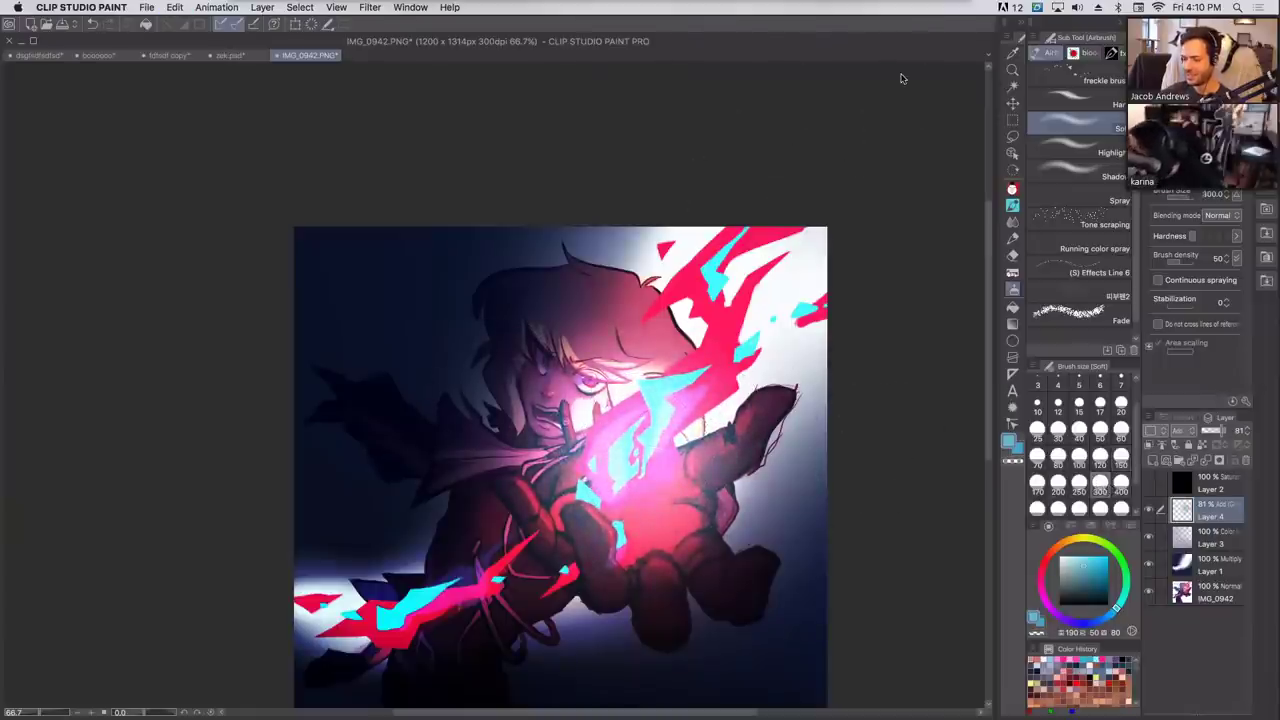
Add a light pink glow at size 300 over the core of the central flame on the Add (Glow) layer.
{"action": "key", "text": "super+alt+0"}
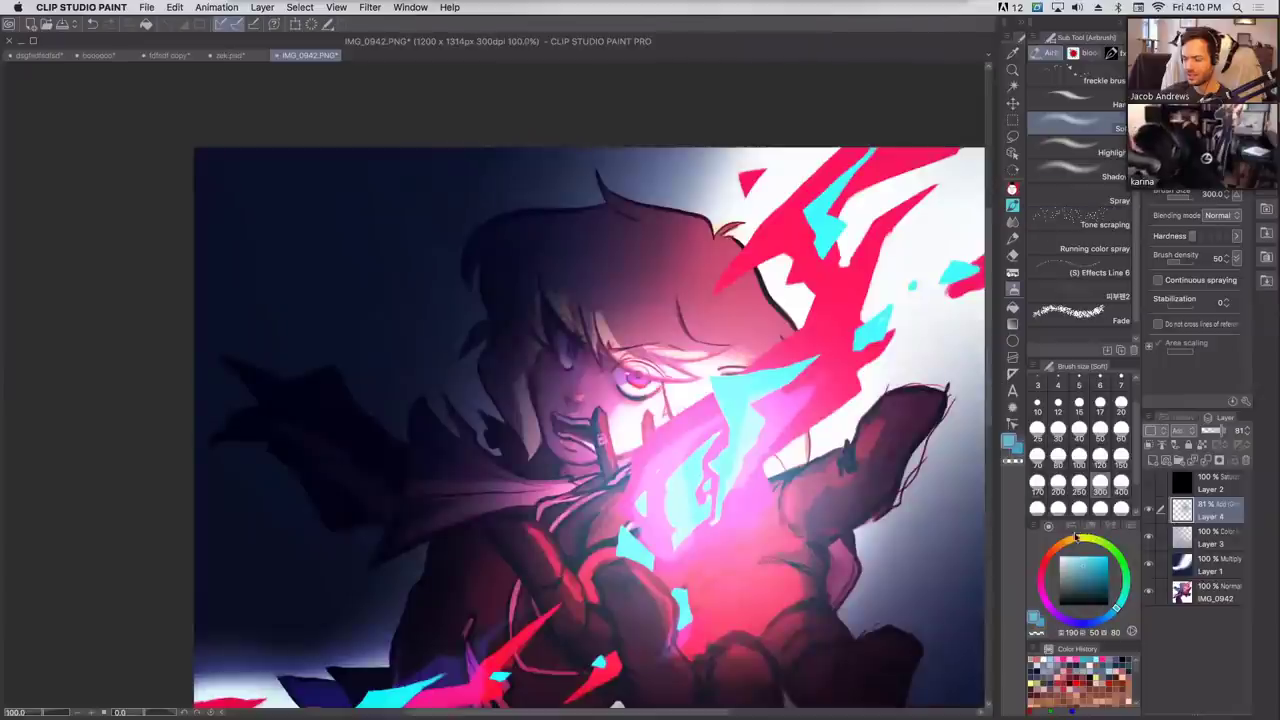
{"action": "left_click", "coordinate": [1042, 568]}
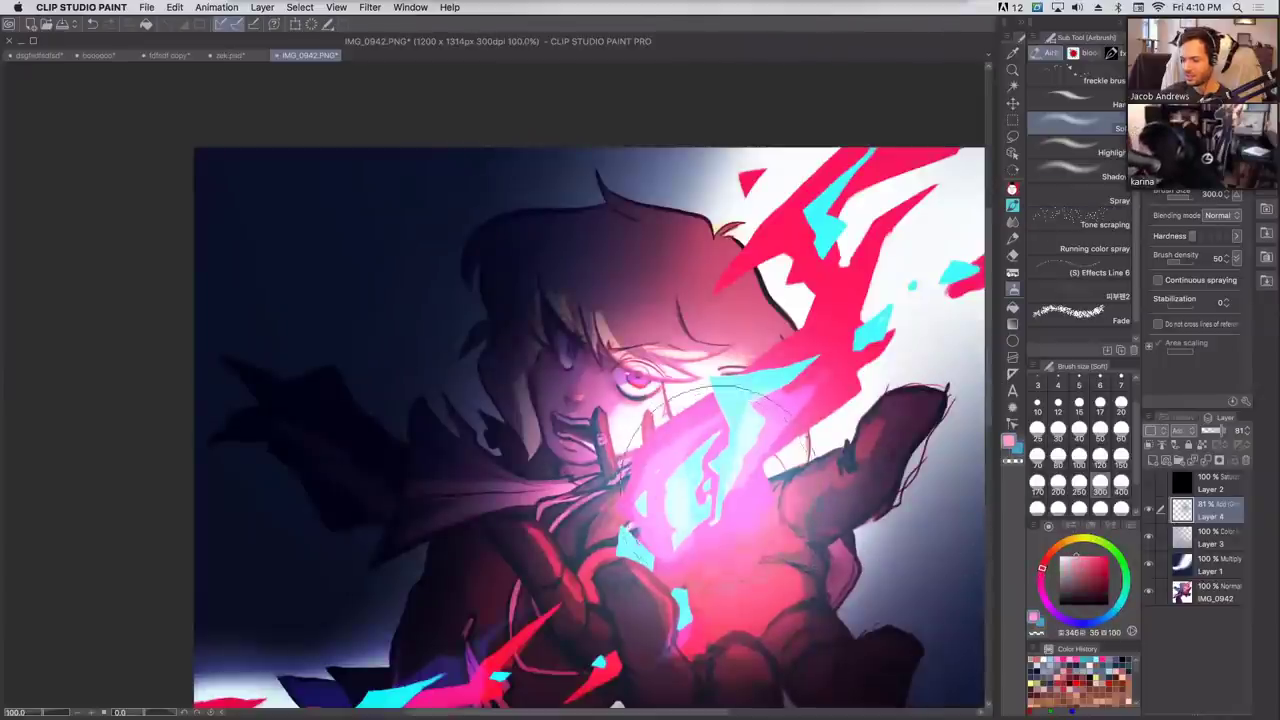
{"action": "left_click", "coordinate": [727, 491]}
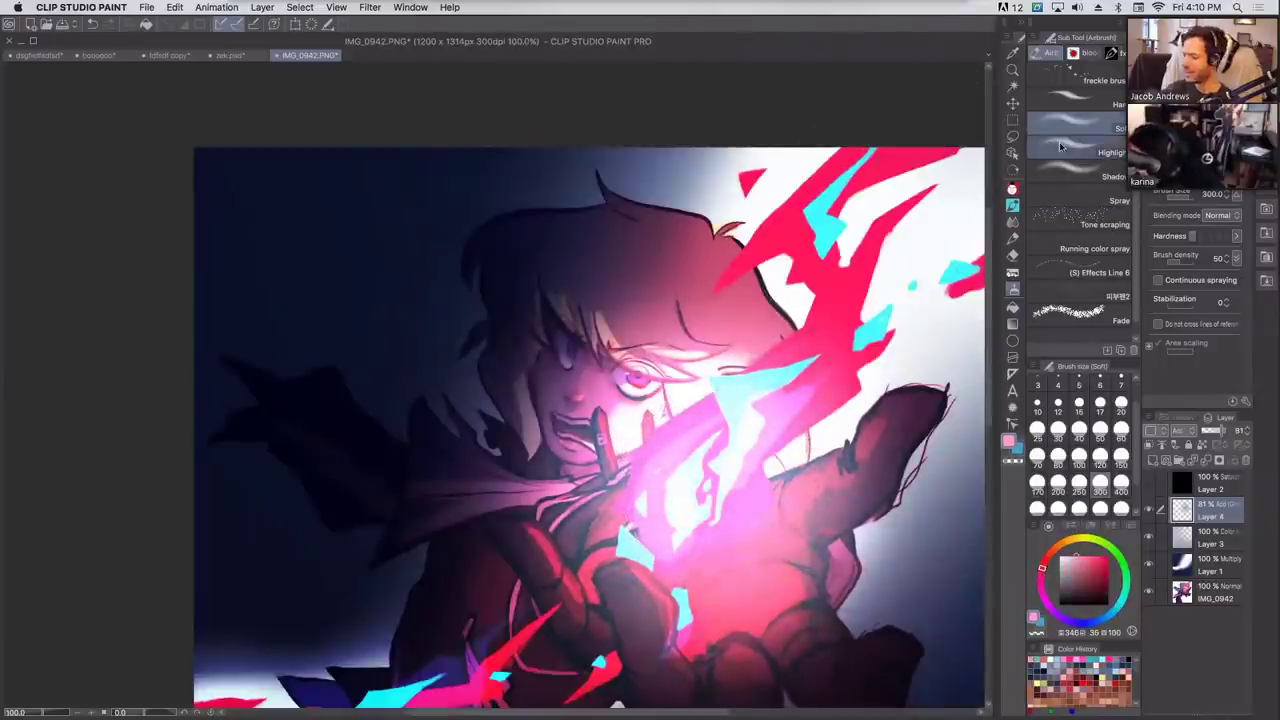
Try to airbrush a light pink glow at size 60 over the second flame at the artwork's lower left.
{"action": "left_click_drag", "start_coordinate": [750, 412], "coordinate": [806, 226]}
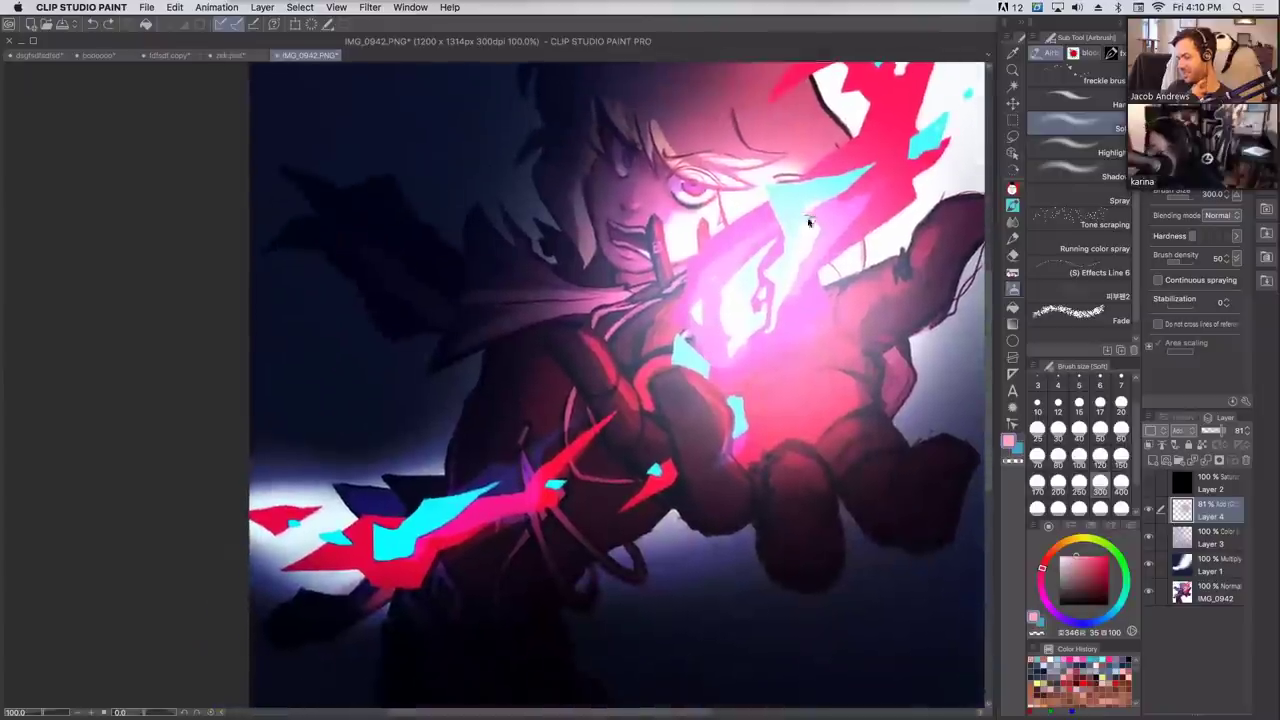
{"action": "left_click", "coordinate": [1120, 435]}
{"action": "mouse_move", "coordinate": [430, 530]}
{"action": "left_mouse_down"}
{"action": "mouse_move", "coordinate": [370, 550]}
{"action": "mouse_move", "coordinate": [290, 525]}
{"action": "mouse_move", "coordinate": [470, 512]}
{"action": "left_mouse_up"}
{"action": "key", "text": "super+z"}
{"action": "key", "text": "super+z"}
Airbrush light pink glow at size 60 along the upper flame on the Add (Glow) layer and undo the latest strokes.
{"action": "left_click_drag", "start_coordinate": [655, 462], "coordinate": [593, 651]}
{"action": "mouse_move", "coordinate": [810, 258]}
{"action": "left_mouse_down"}
{"action": "mouse_move", "coordinate": [868, 165]}
{"action": "mouse_move", "coordinate": [800, 190]}
{"action": "mouse_move", "coordinate": [770, 225]}
{"action": "left_mouse_up"}
{"action": "mouse_move", "coordinate": [905, 150]}
{"action": "left_mouse_down"}
{"action": "mouse_move", "coordinate": [835, 258]}
{"action": "mouse_move", "coordinate": [810, 340]}
{"action": "mouse_move", "coordinate": [820, 380]}
{"action": "mouse_move", "coordinate": [951, 237]}
{"action": "mouse_move", "coordinate": [965, 280]}
{"action": "left_mouse_up"}
{"action": "left_click_drag", "start_coordinate": [908, 195], "coordinate": [734, 229]}
{"action": "key", "text": "super+z"}
{"action": "key", "text": "super+z"}
{"action": "key", "text": "super+z"}
{"action": "key", "text": "super+z"}
{"action": "key", "text": "super+z"}
{"action": "key", "text": "super+z"}
{"action": "key", "text": "super+z"}
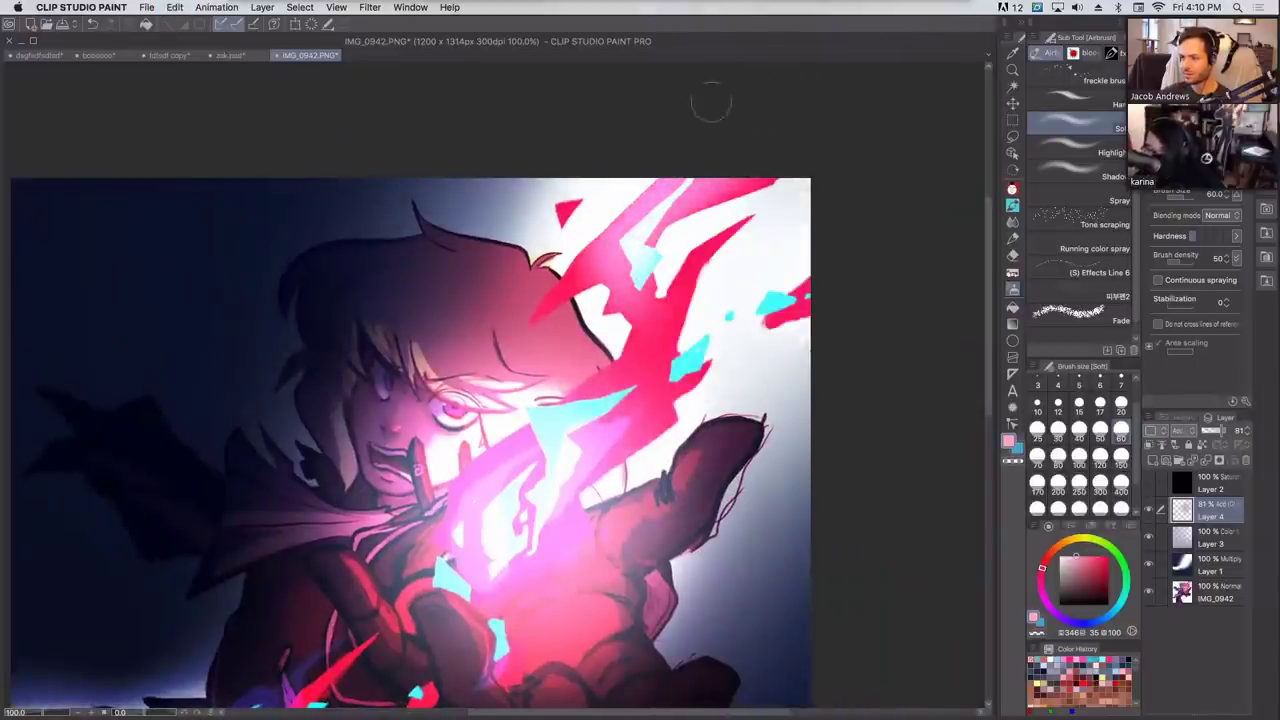
{"action": "key", "text": "super+z"}
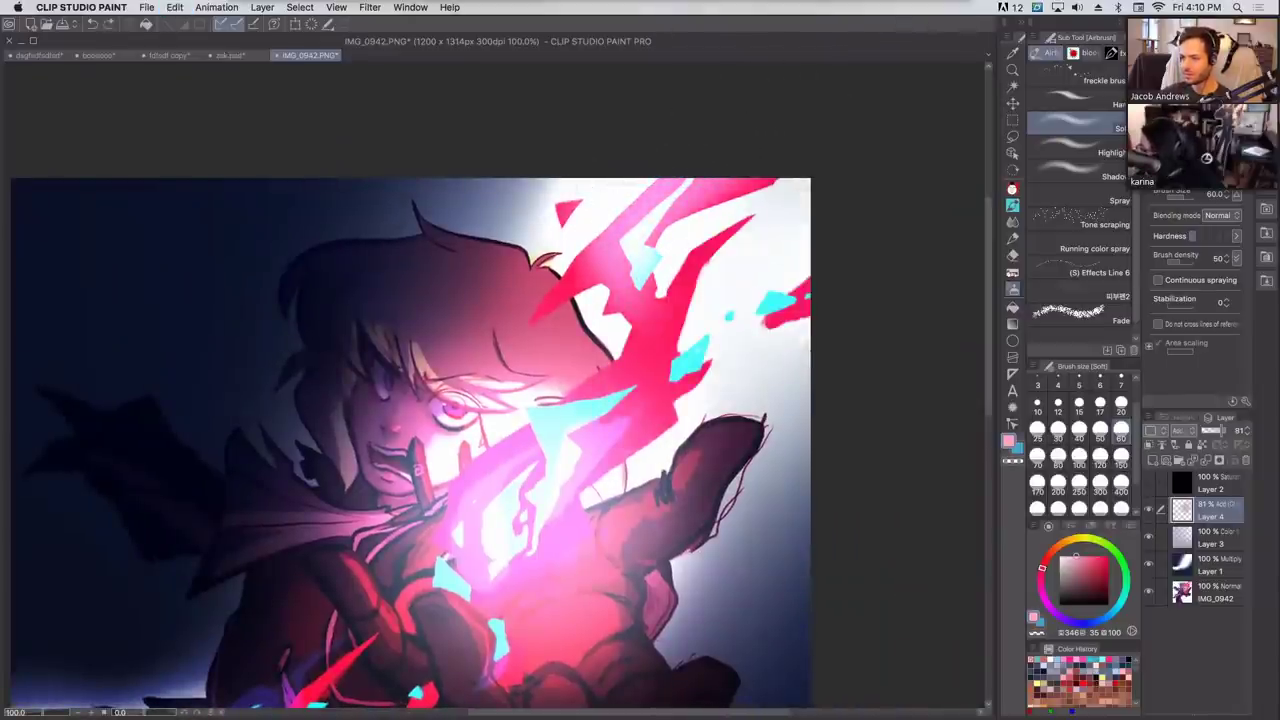
Check the whole artwork and compare it with the Add (Glow) layer hidden and shown.
{"action": "key", "text": "super+minus"}
{"action": "left_click_drag", "start_coordinate": [695, 303], "coordinate": [726, 285]}
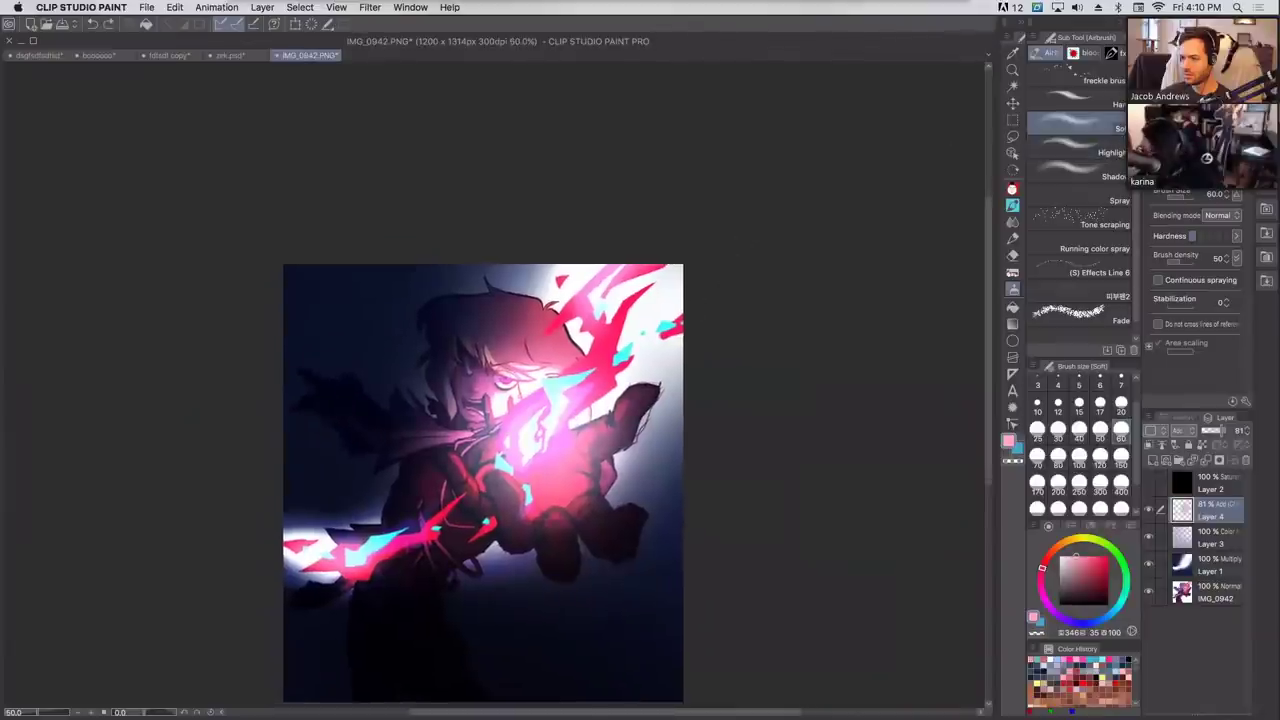
{"action": "key", "text": "super+plus"}
{"action": "key", "text": "super+plus"}
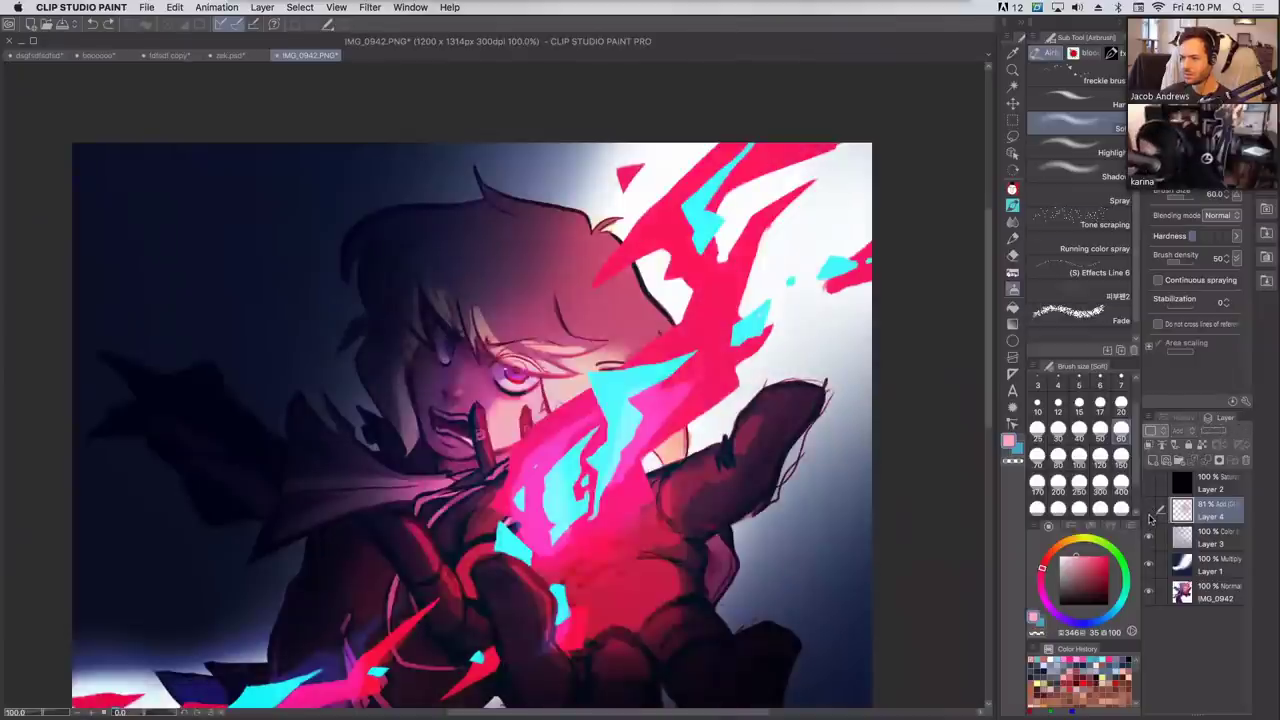
{"action": "left_click", "coordinate": [1149, 512]}
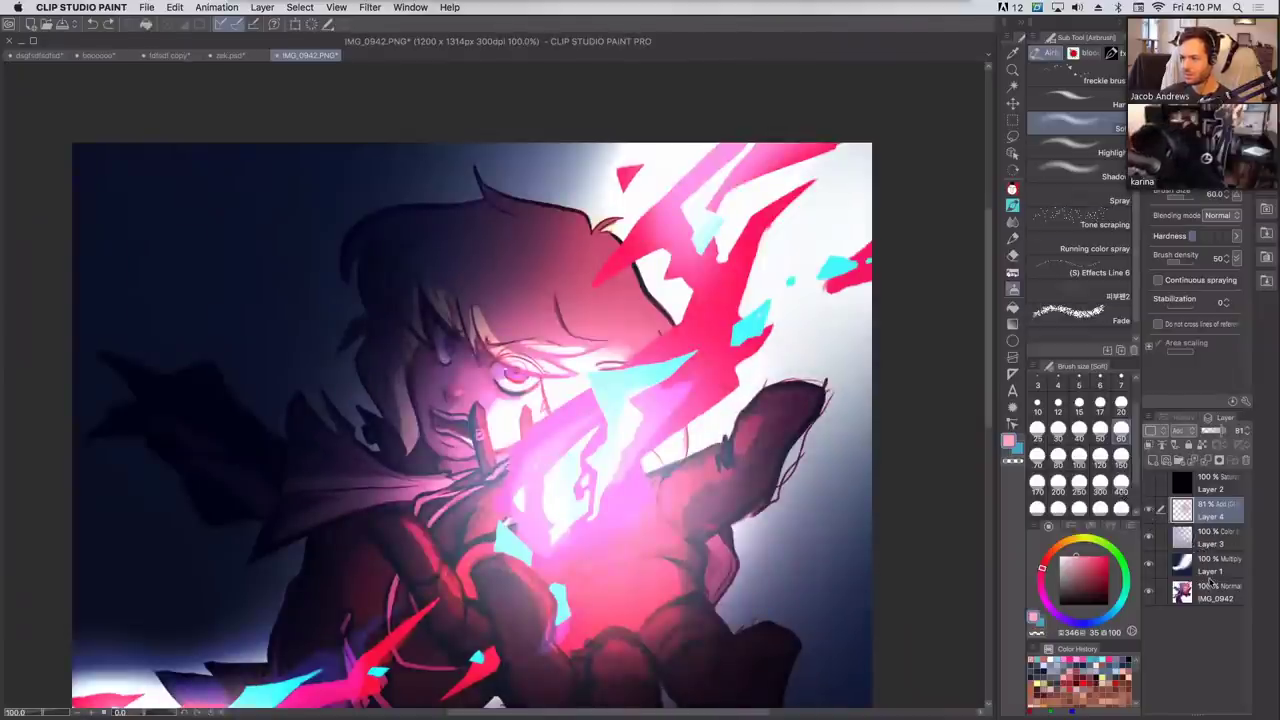
Add a new layer directly above the IMG_0942 base layer and set its blending mode to Overlay.
{"action": "left_click", "coordinate": [1212, 588]}
{"action": "left_click", "coordinate": [1153, 461]}
{"action": "left_click", "coordinate": [1181, 431]}
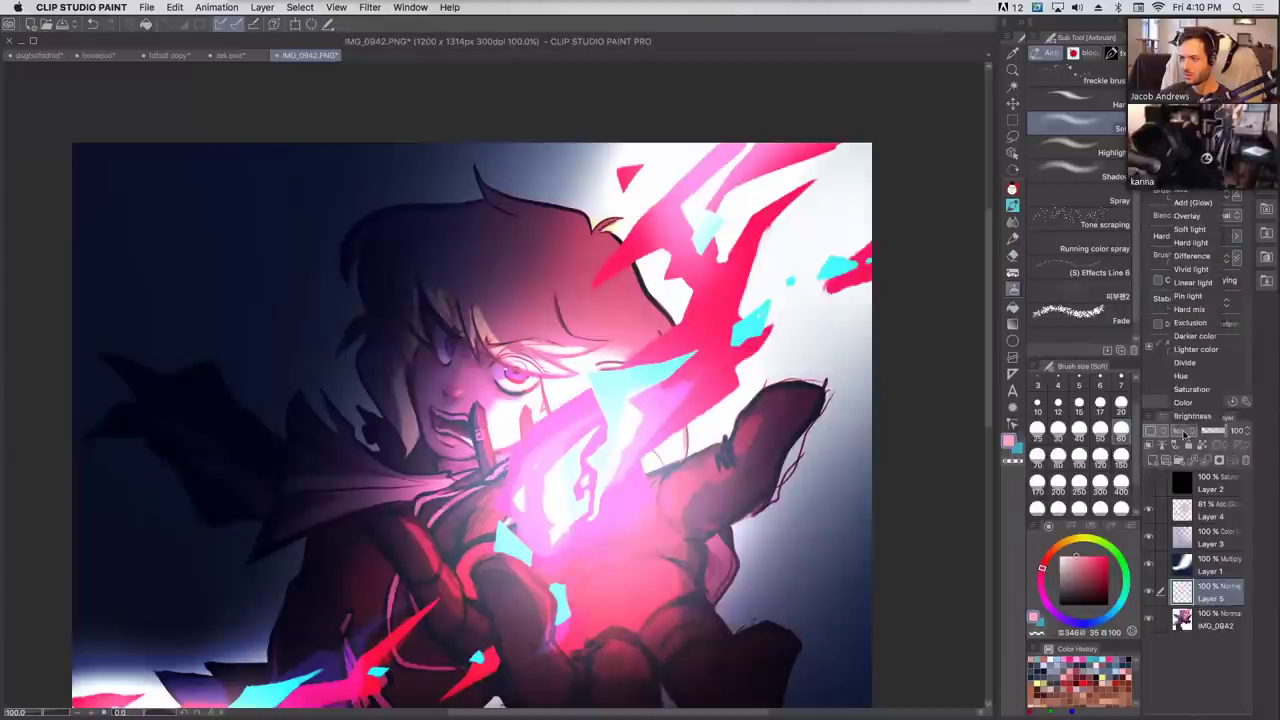
{"action": "left_click", "coordinate": [1197, 217]}
Airbrush light pink at size 60 on the Overlay layer over the hair's lit side, the main flame and the second flame.
{"action": "mouse_move", "coordinate": [600, 318]}
{"action": "left_mouse_down"}
{"action": "mouse_move", "coordinate": [525, 338]}
{"action": "mouse_move", "coordinate": [505, 312]}
{"action": "mouse_move", "coordinate": [628, 335]}
{"action": "mouse_move", "coordinate": [565, 285]}
{"action": "left_mouse_up"}
{"action": "mouse_move", "coordinate": [632, 341]}
{"action": "left_mouse_down"}
{"action": "mouse_move", "coordinate": [637, 379]}
{"action": "mouse_move", "coordinate": [526, 472]}
{"action": "mouse_move", "coordinate": [588, 515]}
{"action": "mouse_move", "coordinate": [480, 525]}
{"action": "left_mouse_up"}
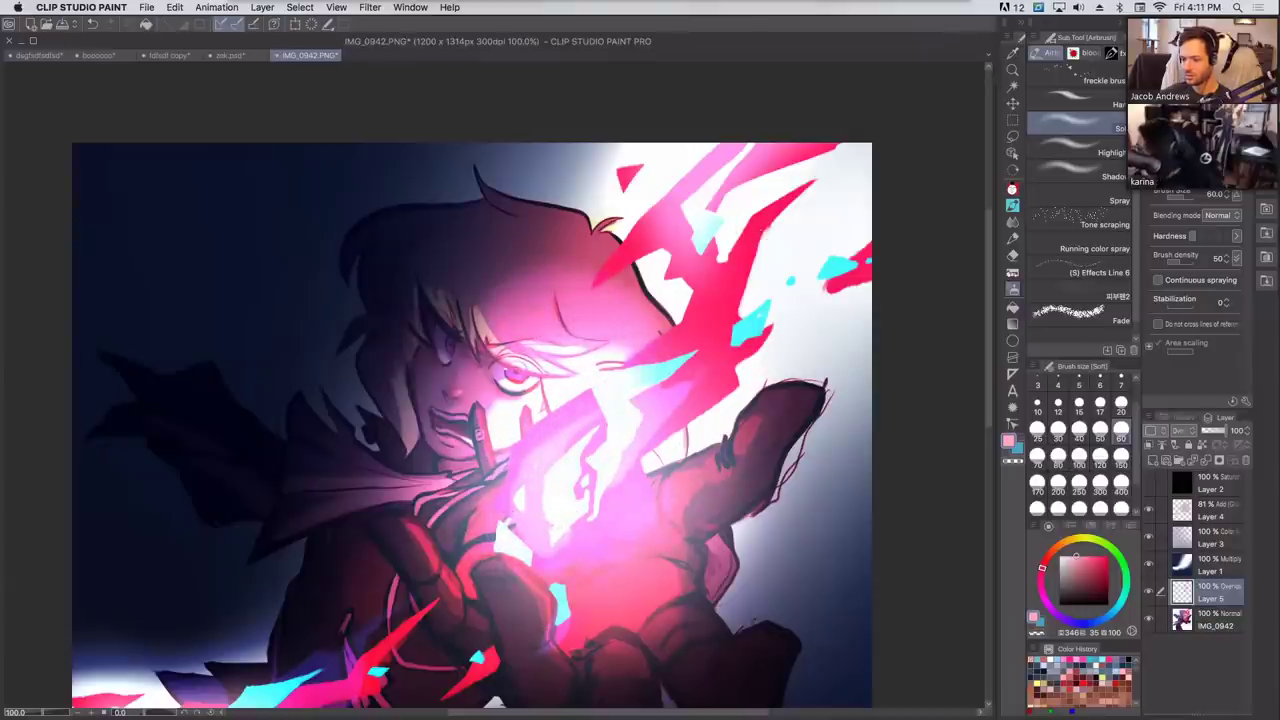
{"action": "key", "text": "super+minus"}
{"action": "mouse_move", "coordinate": [382, 568]}
{"action": "left_mouse_down"}
{"action": "mouse_move", "coordinate": [437, 554]}
{"action": "mouse_move", "coordinate": [419, 540]}
{"action": "mouse_move", "coordinate": [365, 580]}
{"action": "mouse_move", "coordinate": [440, 585]}
{"action": "mouse_move", "coordinate": [518, 543]}
{"action": "left_mouse_up"}
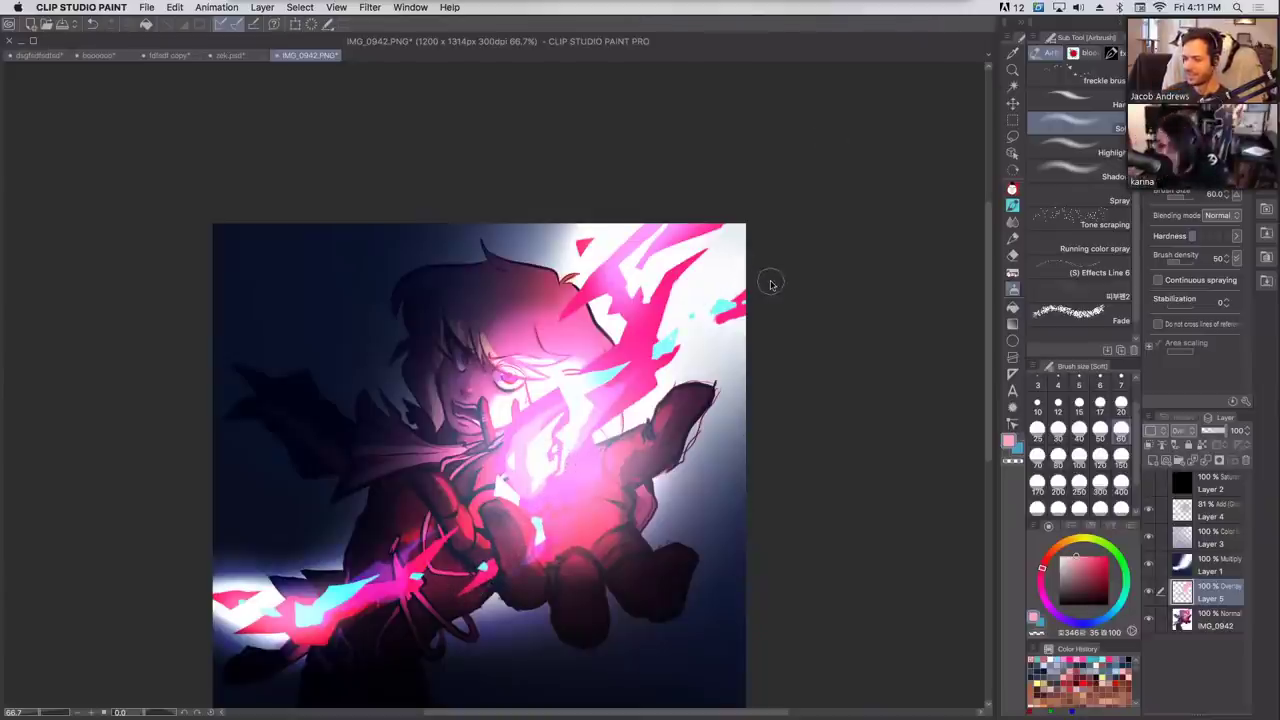
Airbrush blue (hue 212, saturation 73, brightness 61) over the central flame's core on the Overlay layer, redoing the first stroke.
{"action": "left_click", "coordinate": [1101, 618]}
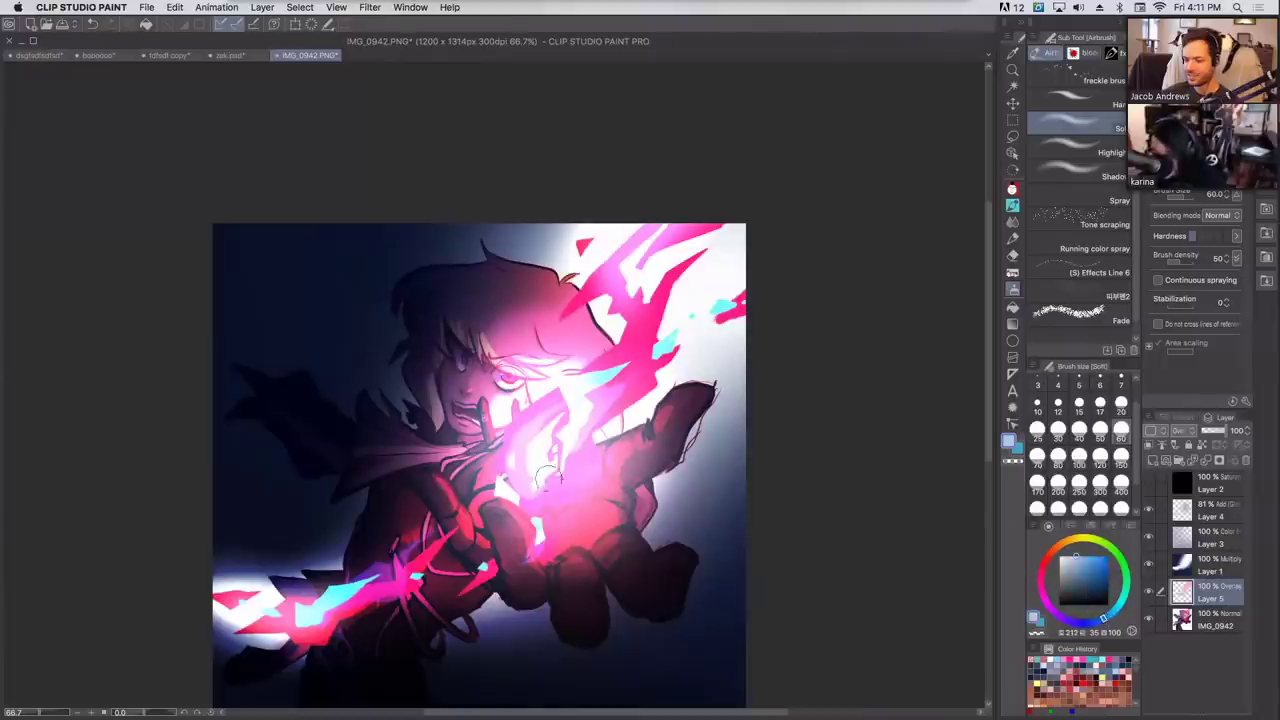
{"action": "left_click", "coordinate": [1094, 575]}
{"action": "mouse_move", "coordinate": [538, 440]}
{"action": "left_mouse_down"}
{"action": "mouse_move", "coordinate": [522, 482]}
{"action": "mouse_move", "coordinate": [534, 496]}
{"action": "left_mouse_up"}
{"action": "key", "text": "super+z"}
{"action": "mouse_move", "coordinate": [530, 440]}
{"action": "left_mouse_down"}
{"action": "mouse_move", "coordinate": [566, 410]}
{"action": "mouse_move", "coordinate": [530, 491]}
{"action": "mouse_move", "coordinate": [592, 430]}
{"action": "left_mouse_up"}
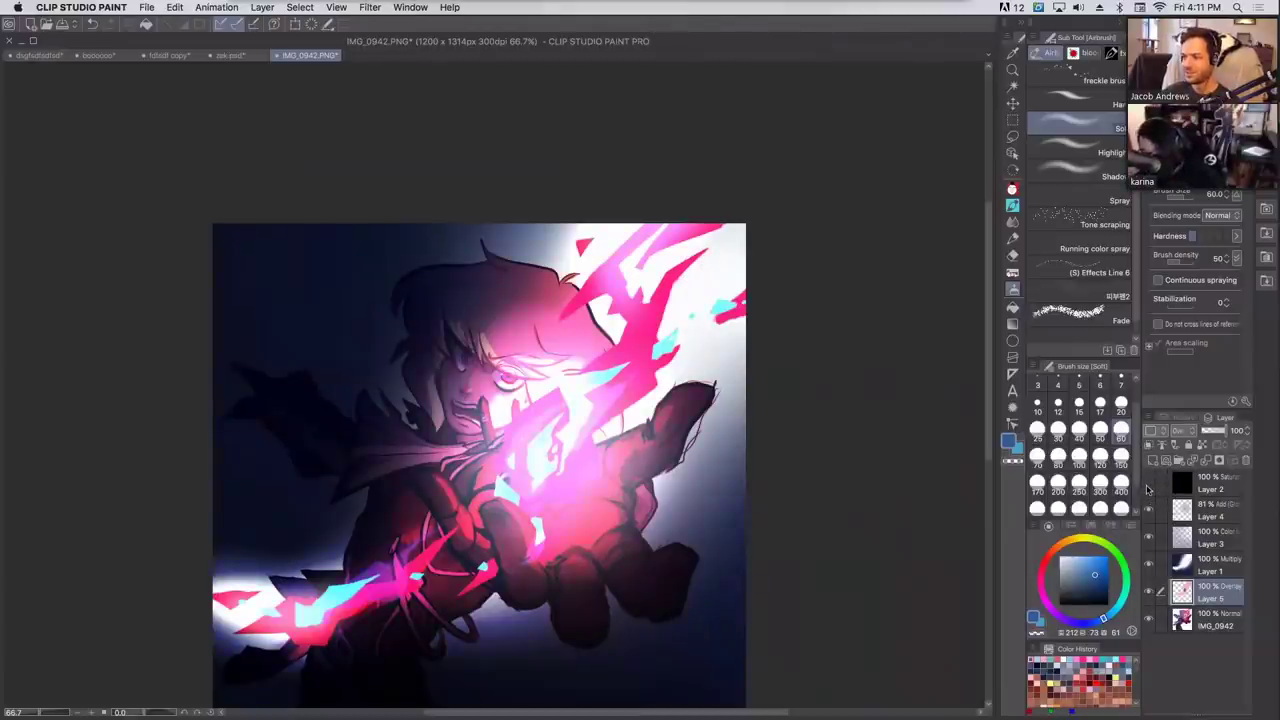
Brighten the central flame's core with white at size 60 on the Overlay layer and undo the last stroke.
{"action": "left_click", "coordinate": [1060, 557]}
{"action": "mouse_move", "coordinate": [529, 483]}
{"action": "left_mouse_down"}
{"action": "mouse_move", "coordinate": [540, 435]}
{"action": "mouse_move", "coordinate": [527, 449]}
{"action": "mouse_move", "coordinate": [549, 412]}
{"action": "mouse_move", "coordinate": [557, 450]}
{"action": "left_mouse_up"}
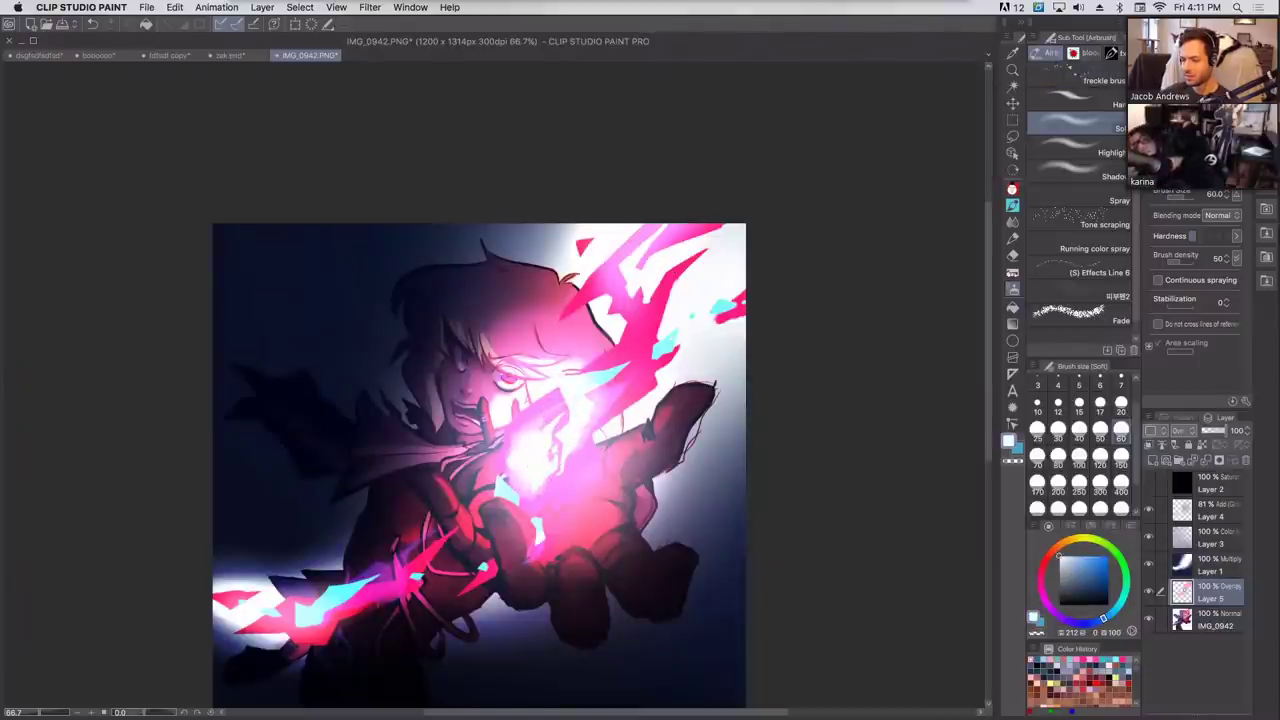
{"action": "left_click_drag", "start_coordinate": [549, 459], "coordinate": [556, 452]}
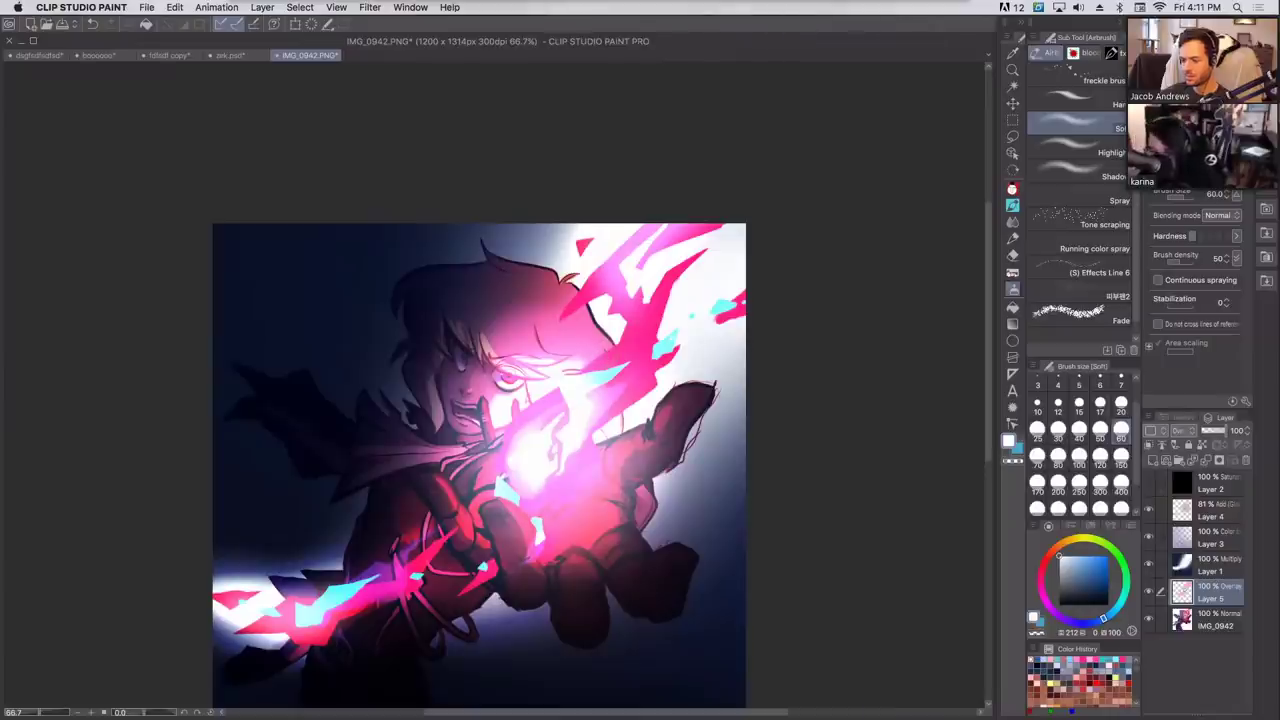
{"action": "left_click_drag", "start_coordinate": [530, 491], "coordinate": [553, 500]}
{"action": "key", "text": "super+z"}
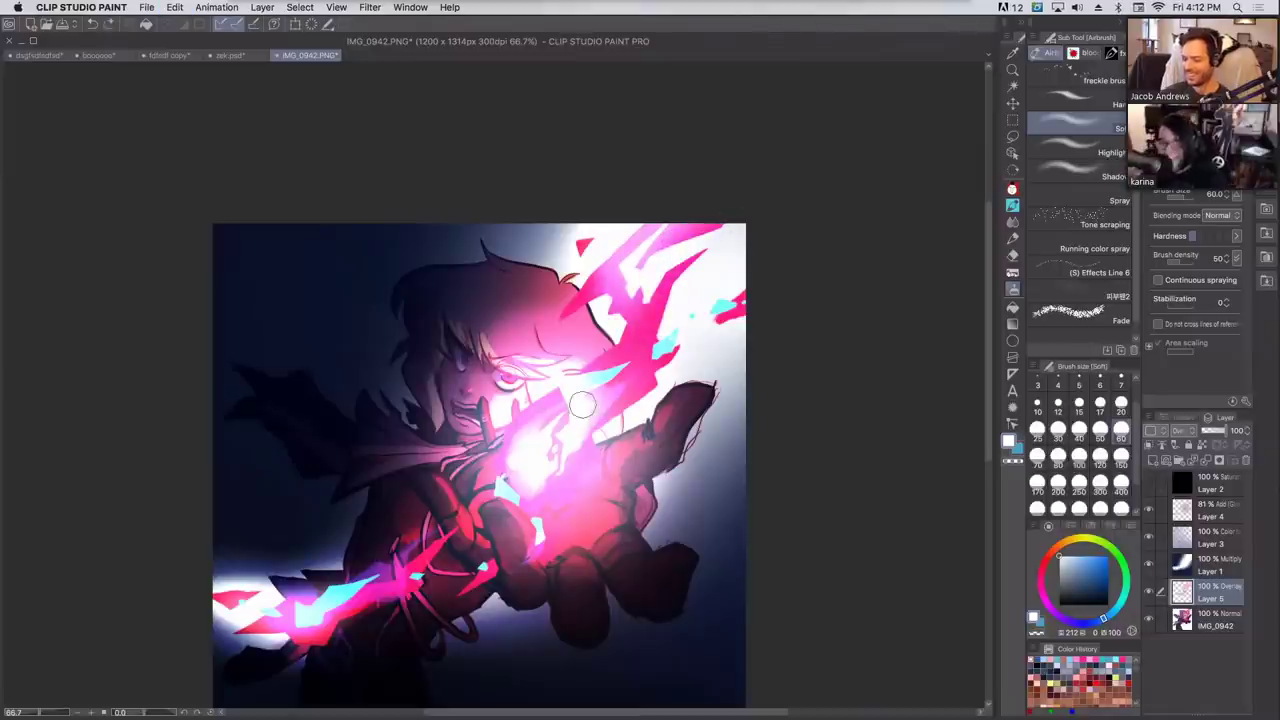
Airbrush white at size 60 on the Add (Glow) layer over the second flame and the central flame's core.
{"action": "left_click", "coordinate": [1210, 510]}
{"action": "left_click_drag", "start_coordinate": [338, 593], "coordinate": [390, 578]}
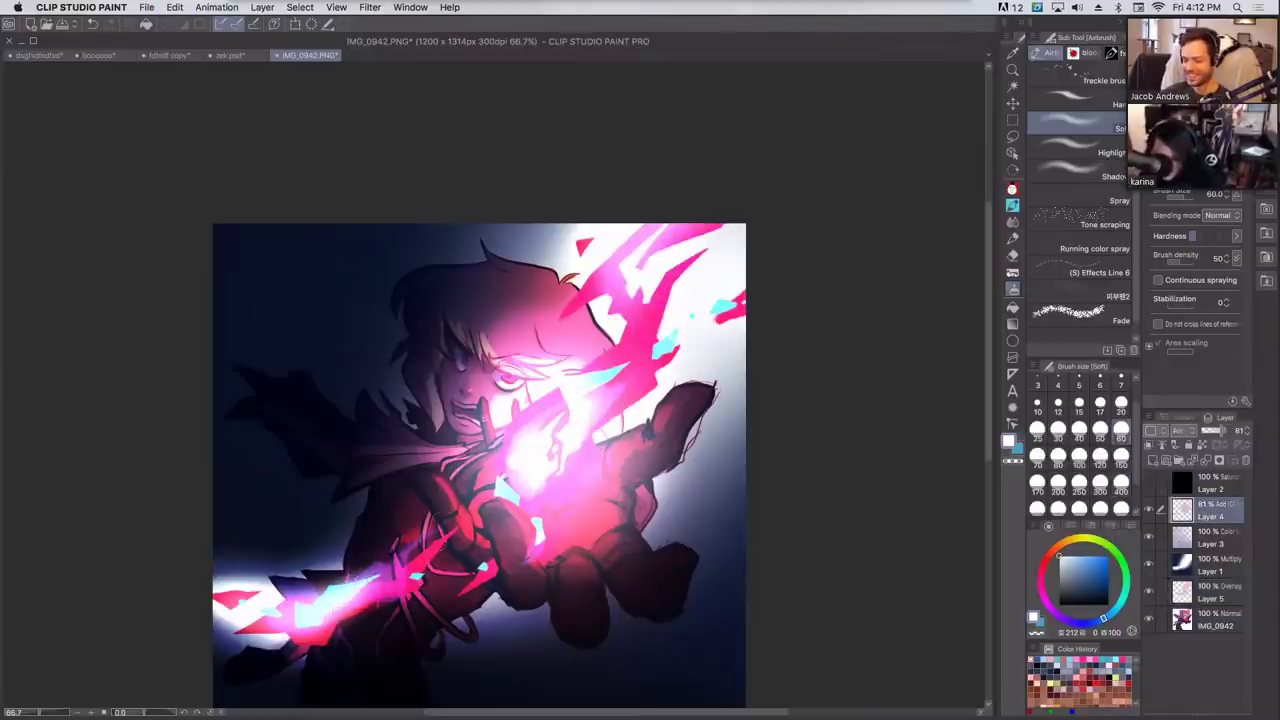
{"action": "mouse_move", "coordinate": [550, 468]}
{"action": "left_mouse_down"}
{"action": "mouse_move", "coordinate": [510, 486]}
{"action": "mouse_move", "coordinate": [516, 462]}
{"action": "mouse_move", "coordinate": [587, 414]}
{"action": "mouse_move", "coordinate": [531, 482]}
{"action": "mouse_move", "coordinate": [526, 465]}
{"action": "mouse_move", "coordinate": [596, 410]}
{"action": "mouse_move", "coordinate": [570, 452]}
{"action": "mouse_move", "coordinate": [604, 421]}
{"action": "mouse_move", "coordinate": [547, 464]}
{"action": "mouse_move", "coordinate": [681, 323]}
{"action": "mouse_move", "coordinate": [574, 460]}
{"action": "mouse_move", "coordinate": [540, 482]}
{"action": "mouse_move", "coordinate": [563, 455]}
{"action": "left_mouse_up"}
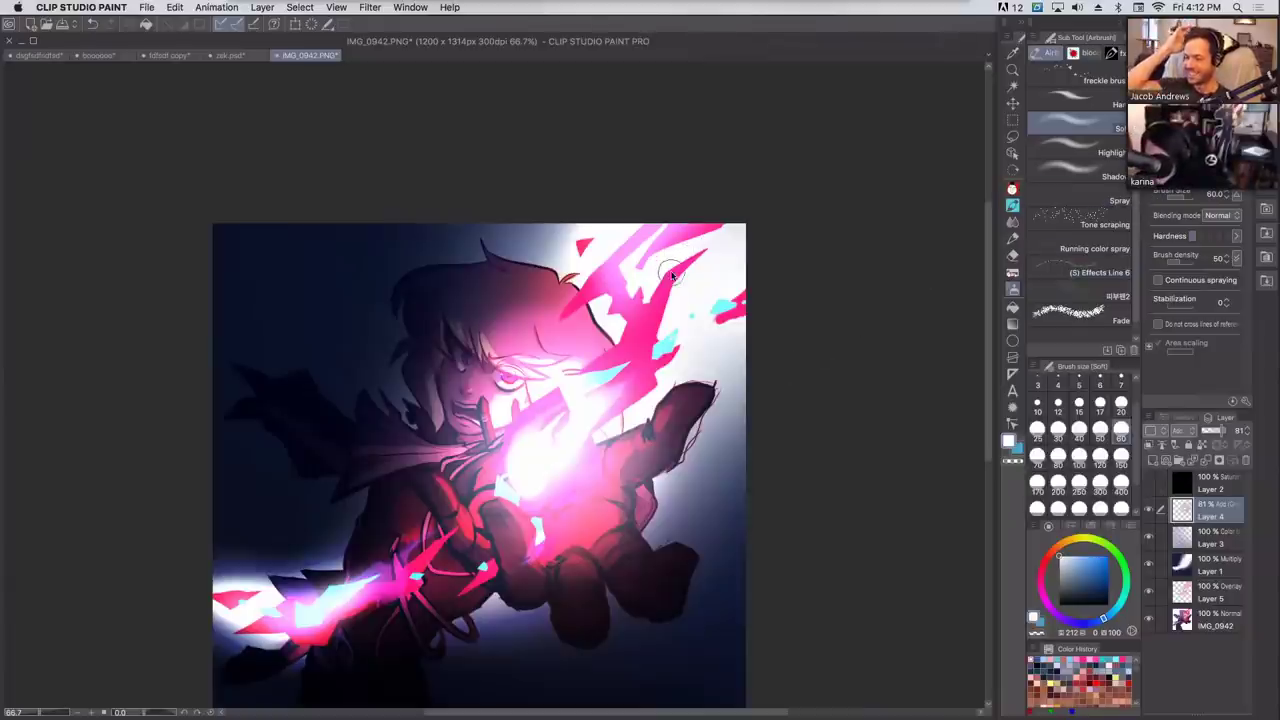
{"action": "left_click_drag", "start_coordinate": [540, 472], "coordinate": [637, 406]}
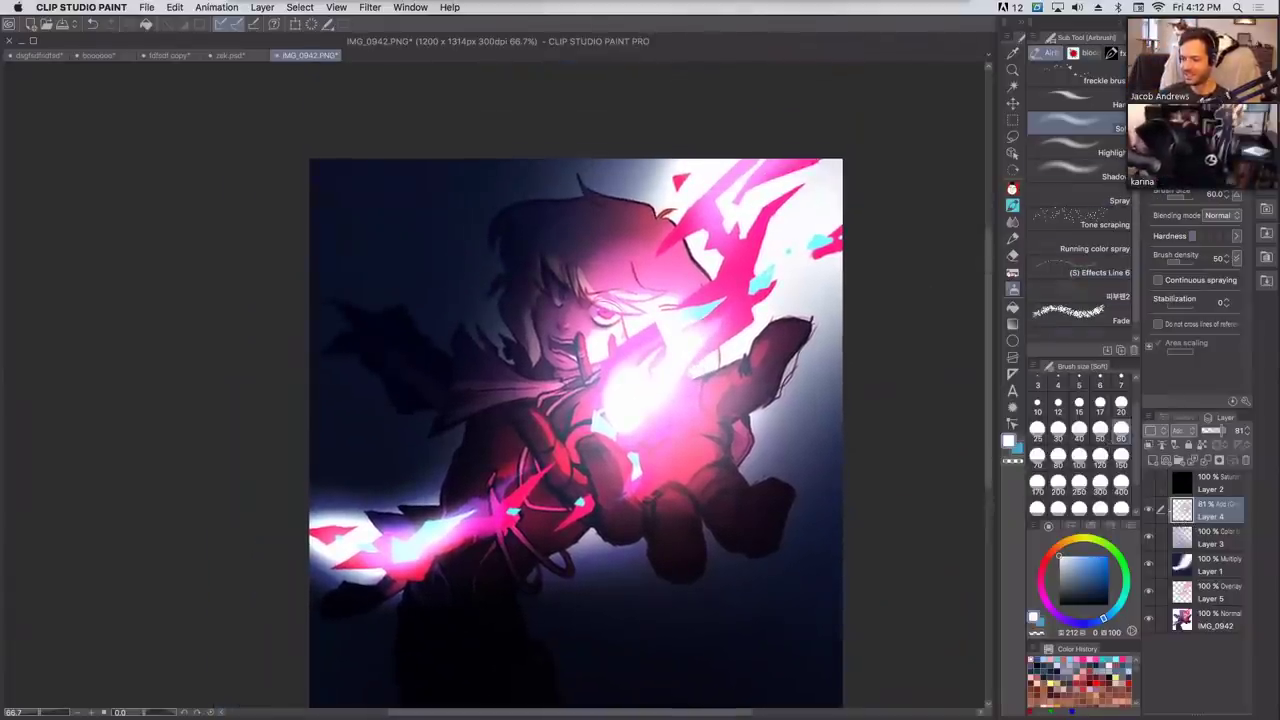
Add a new layer directly above the IMG_0942 artwork layer and set its blending mode to Multiply.
{"action": "scroll", "coordinate": [762, 215], "scroll_direction": "up", "scroll_amount": 4}
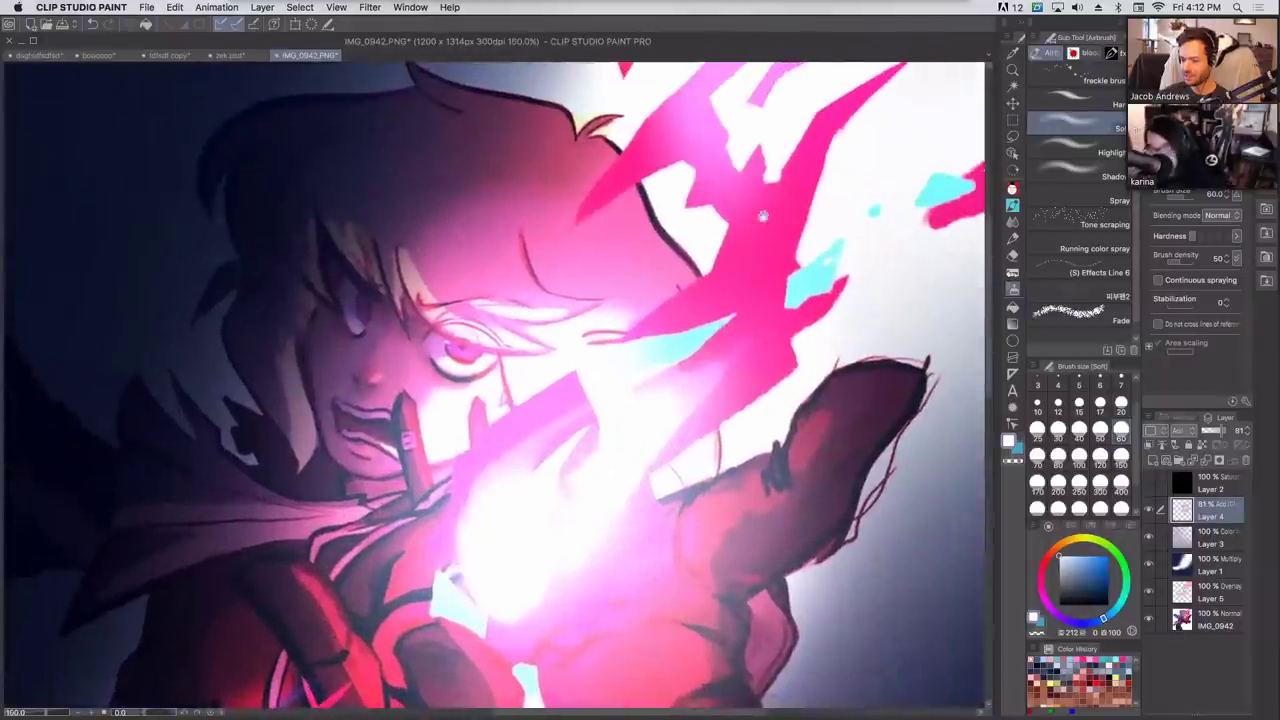
{"action": "left_click_drag", "start_coordinate": [763, 216], "coordinate": [790, 220]}
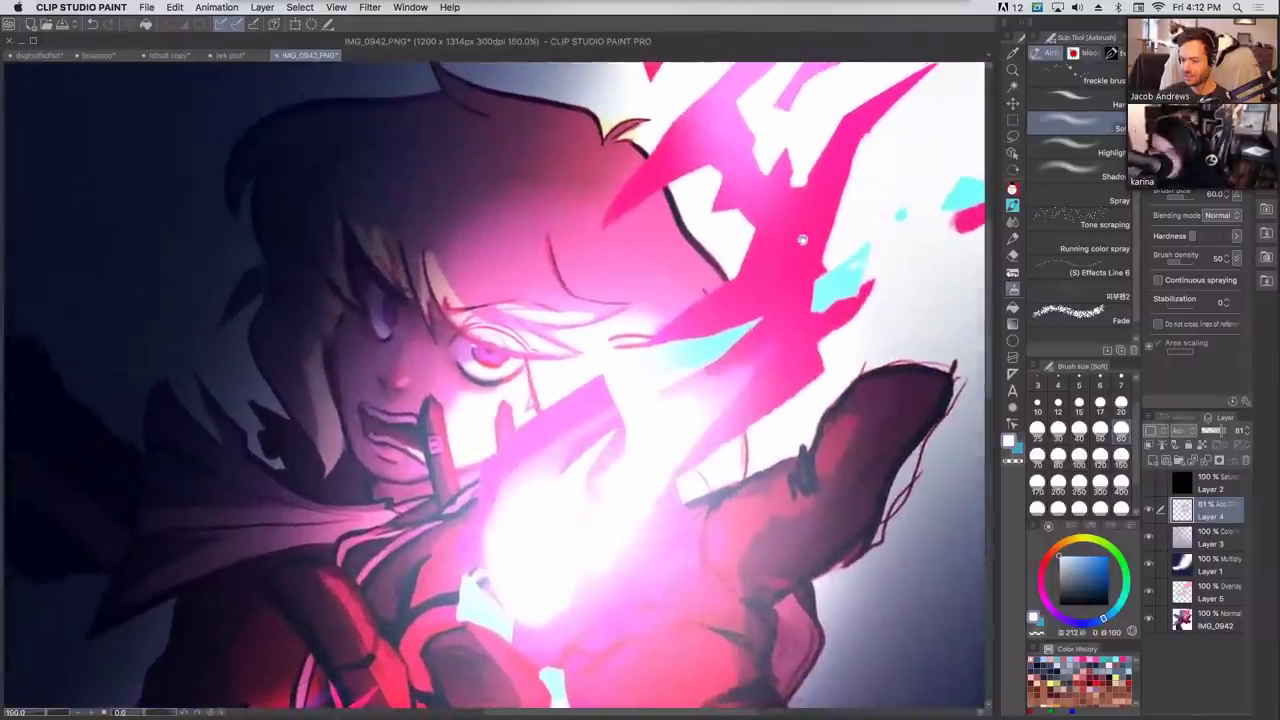
{"action": "left_click", "coordinate": [1197, 542]}
{"action": "left_click", "coordinate": [1195, 560]}
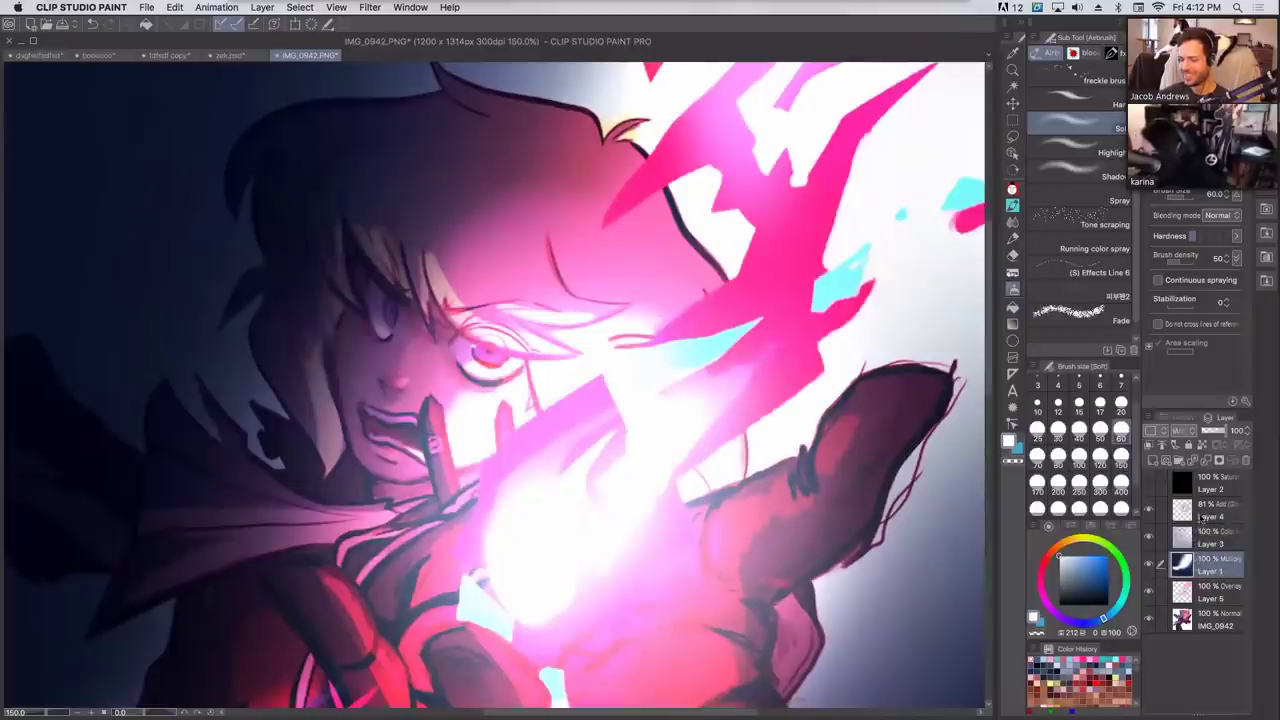
{"action": "left_click", "coordinate": [1152, 460]}
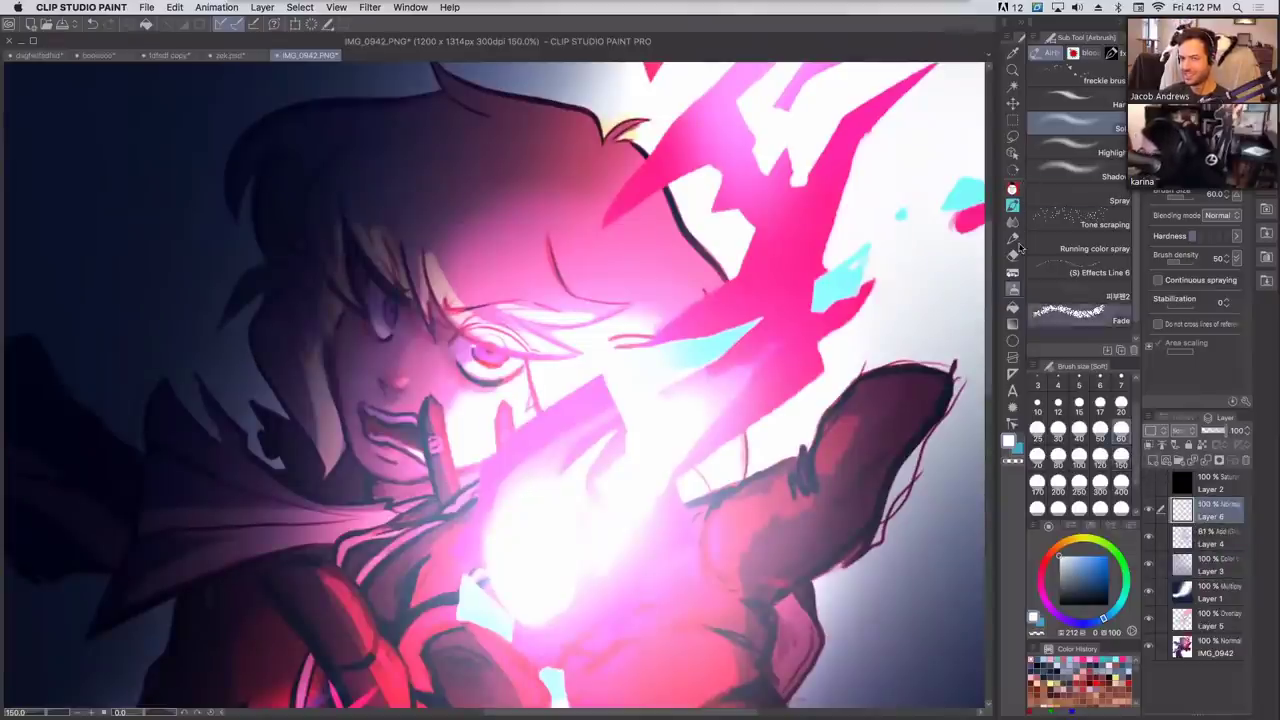
{"action": "left_click_drag", "start_coordinate": [1209, 524], "coordinate": [1209, 626]}
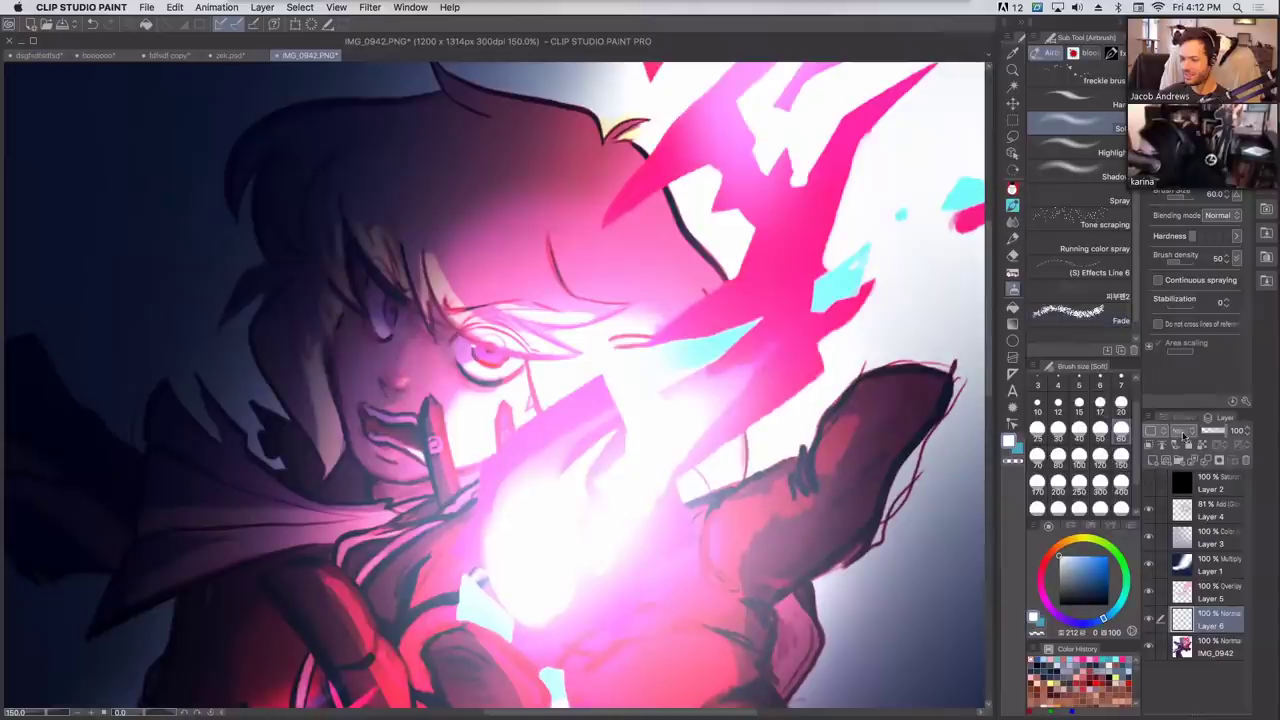
{"action": "left_click", "coordinate": [1214, 215]}
{"action": "left_click", "coordinate": [1192, 82]}
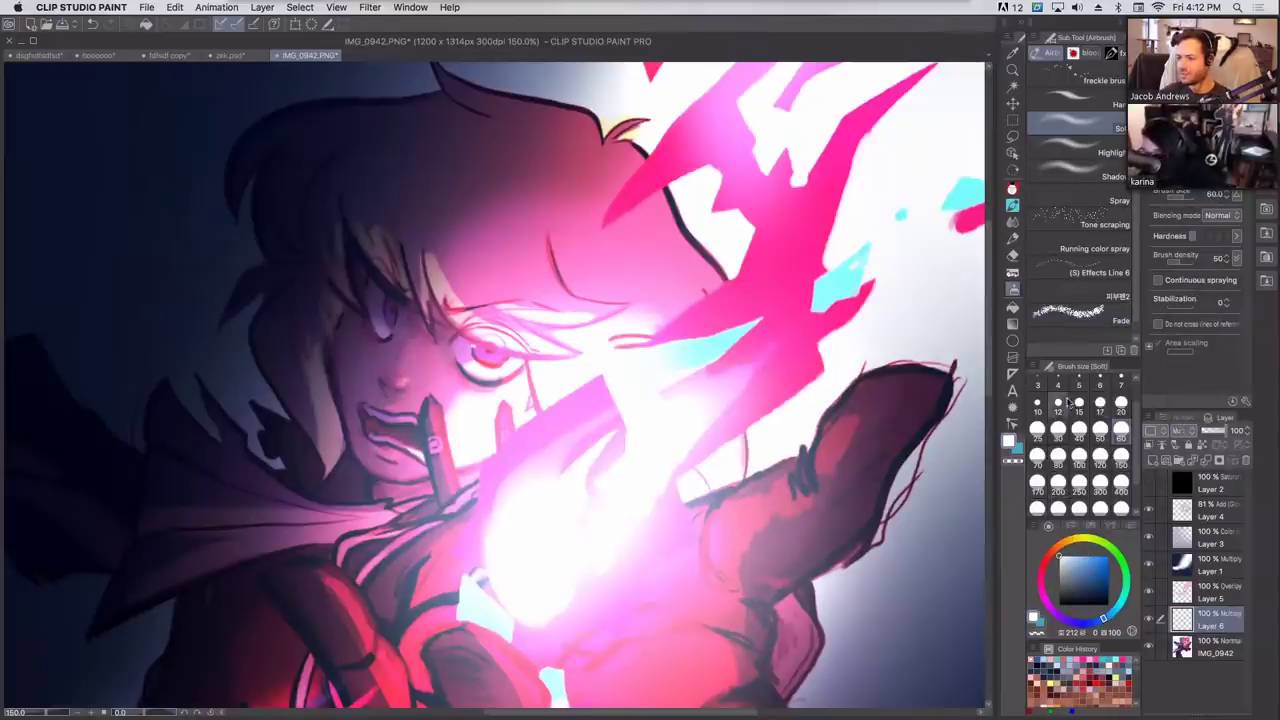
Shade the neck and the shadowed edge of the face with the DAEPENS pen at size 12 in muted blue (hue 212, saturation 36, brightness 68), redoing the first stroke.
{"action": "left_click", "coordinate": [1014, 188]}
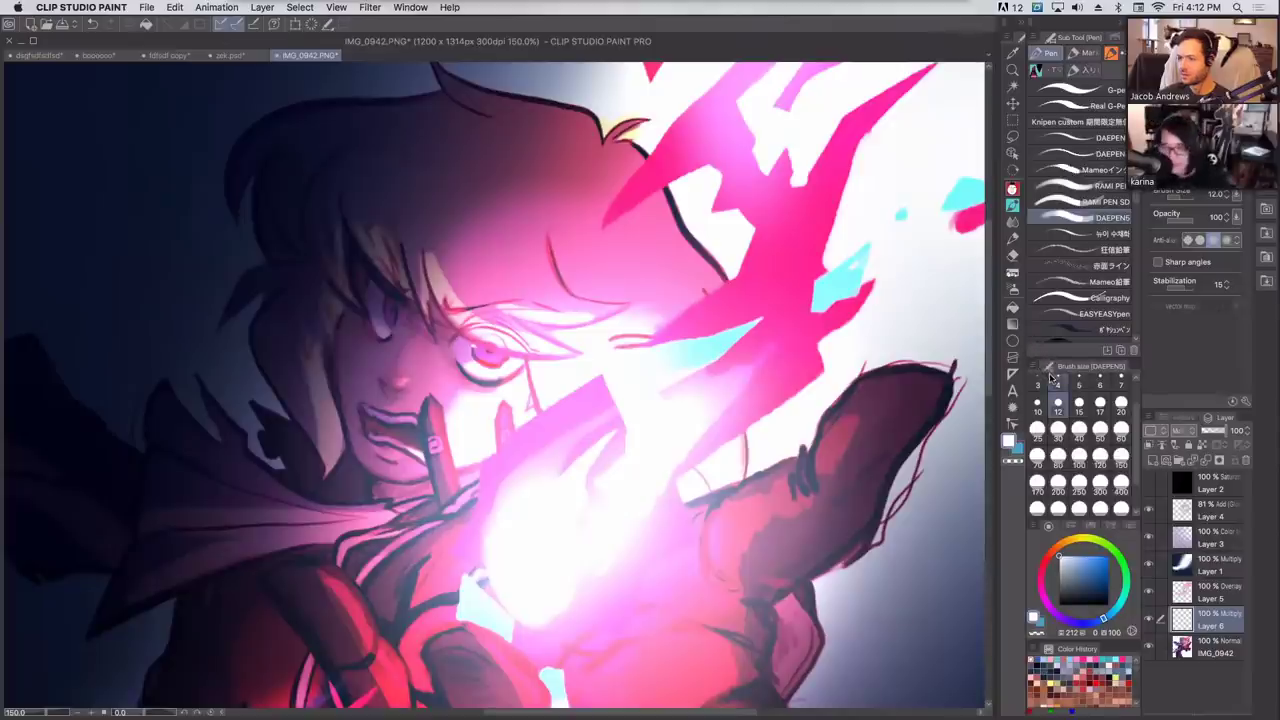
{"action": "left_click", "coordinate": [1081, 565]}
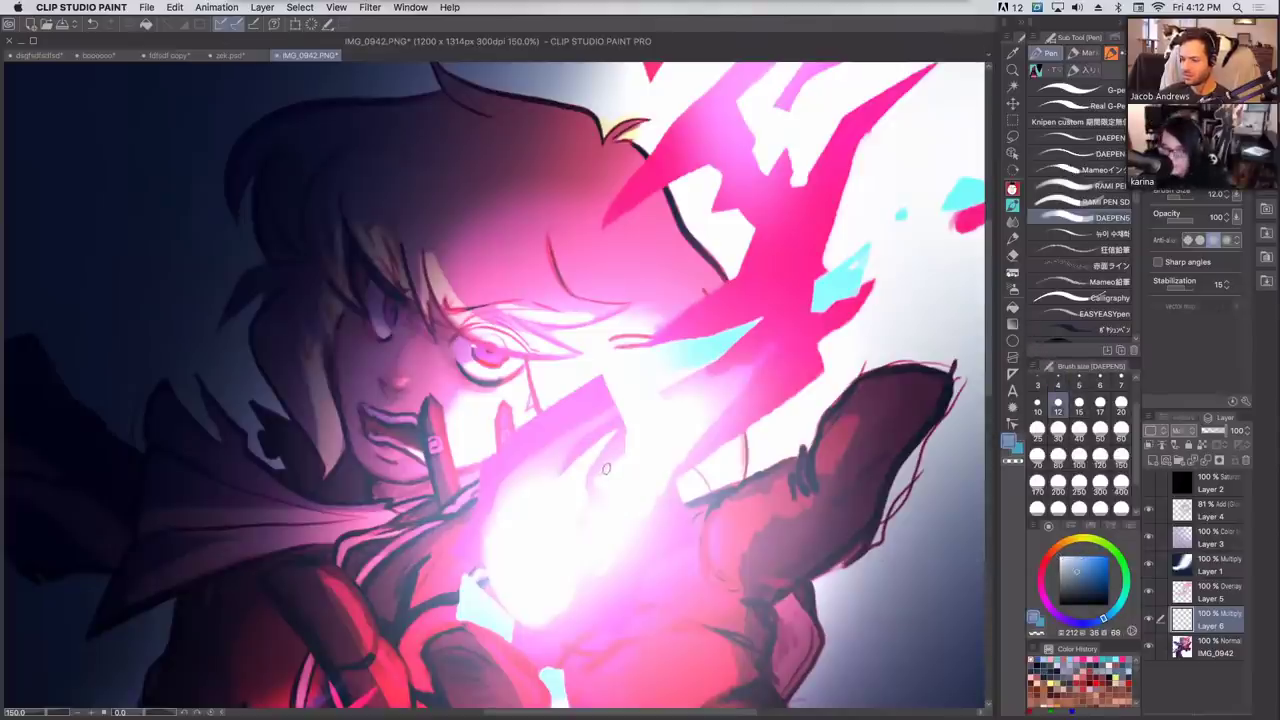
{"action": "left_click_drag", "start_coordinate": [373, 488], "coordinate": [404, 489]}
{"action": "key", "text": "super+z"}
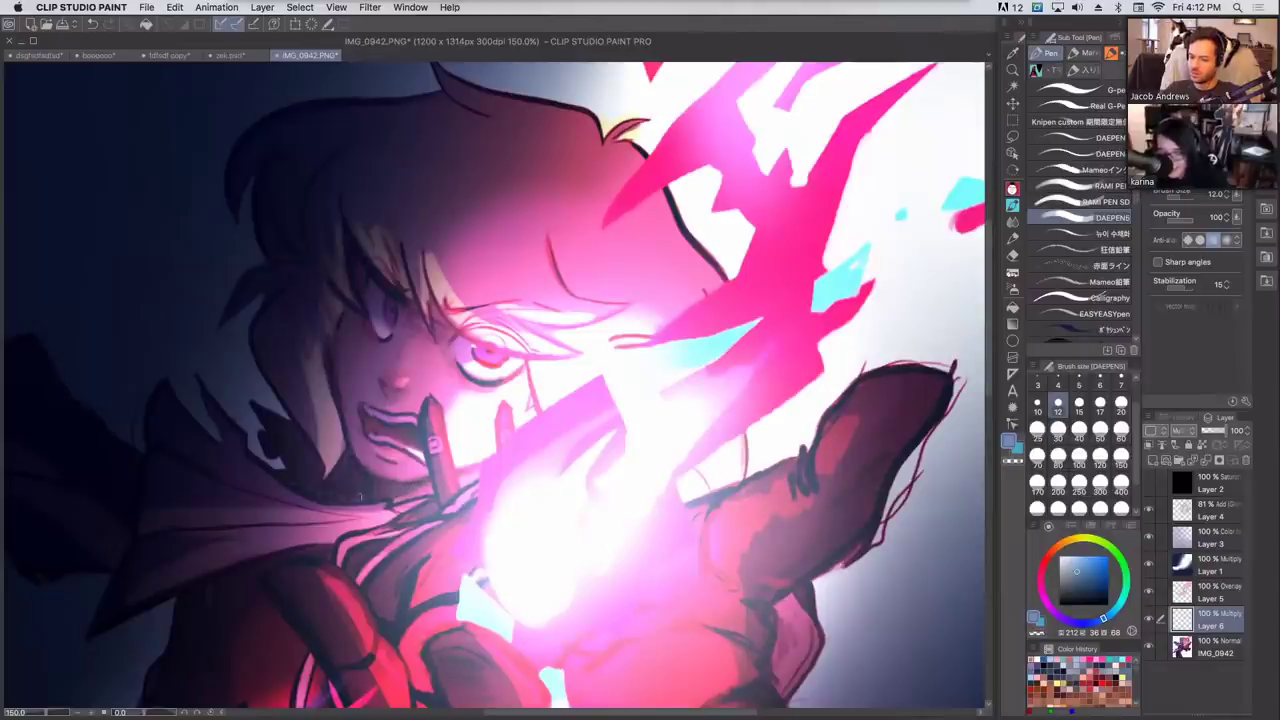
{"action": "mouse_move", "coordinate": [333, 394]}
{"action": "left_mouse_down"}
{"action": "mouse_move", "coordinate": [328, 486]}
{"action": "mouse_move", "coordinate": [342, 442]}
{"action": "left_mouse_up"}
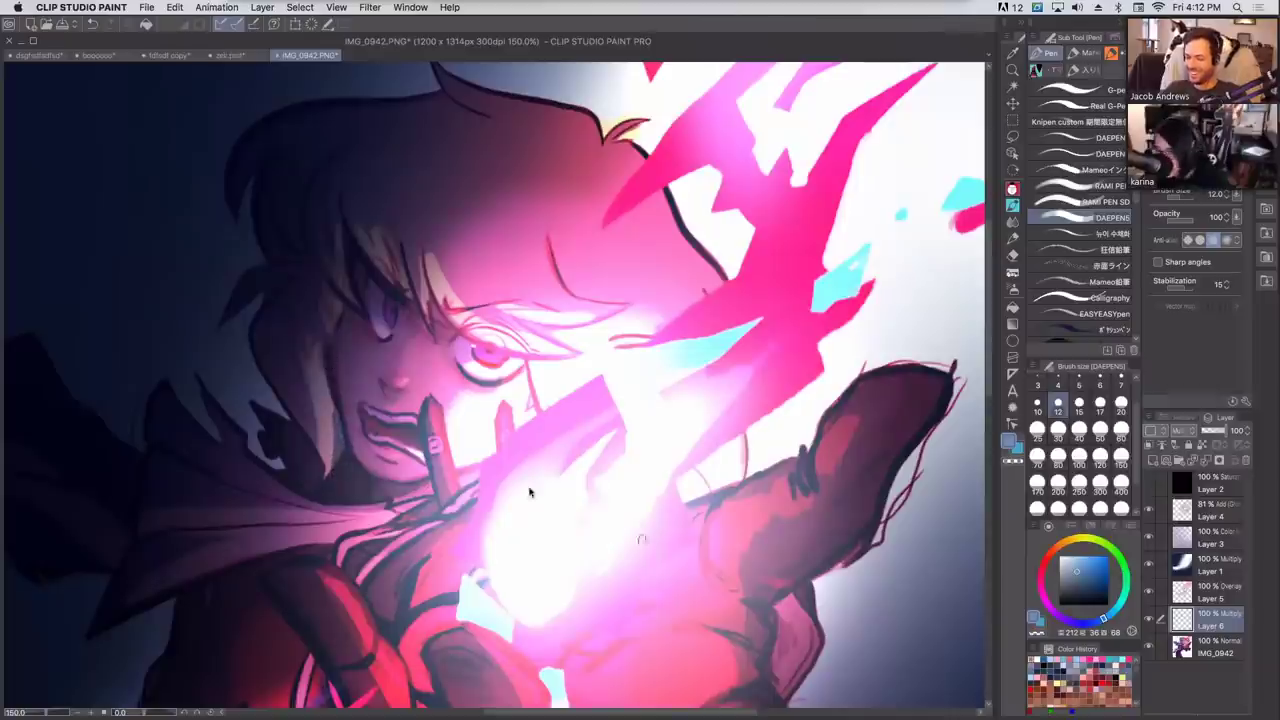
Shift the colour to hue 233 and shade the cheek beside the hair, the mouth and the shadowed eye socket.
{"action": "left_click_drag", "start_coordinate": [1092, 620], "coordinate": [1088, 622]}
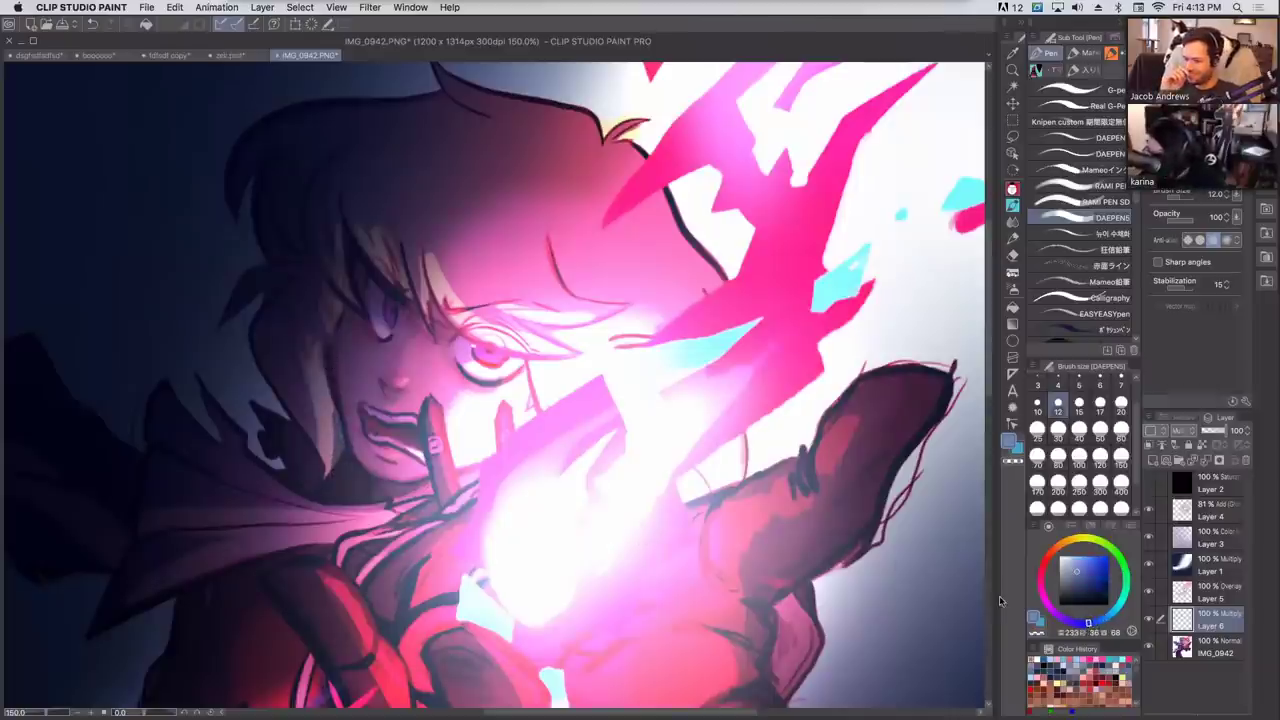
{"action": "left_click_drag", "start_coordinate": [334, 398], "coordinate": [335, 476]}
{"action": "left_click_drag", "start_coordinate": [334, 402], "coordinate": [324, 368]}
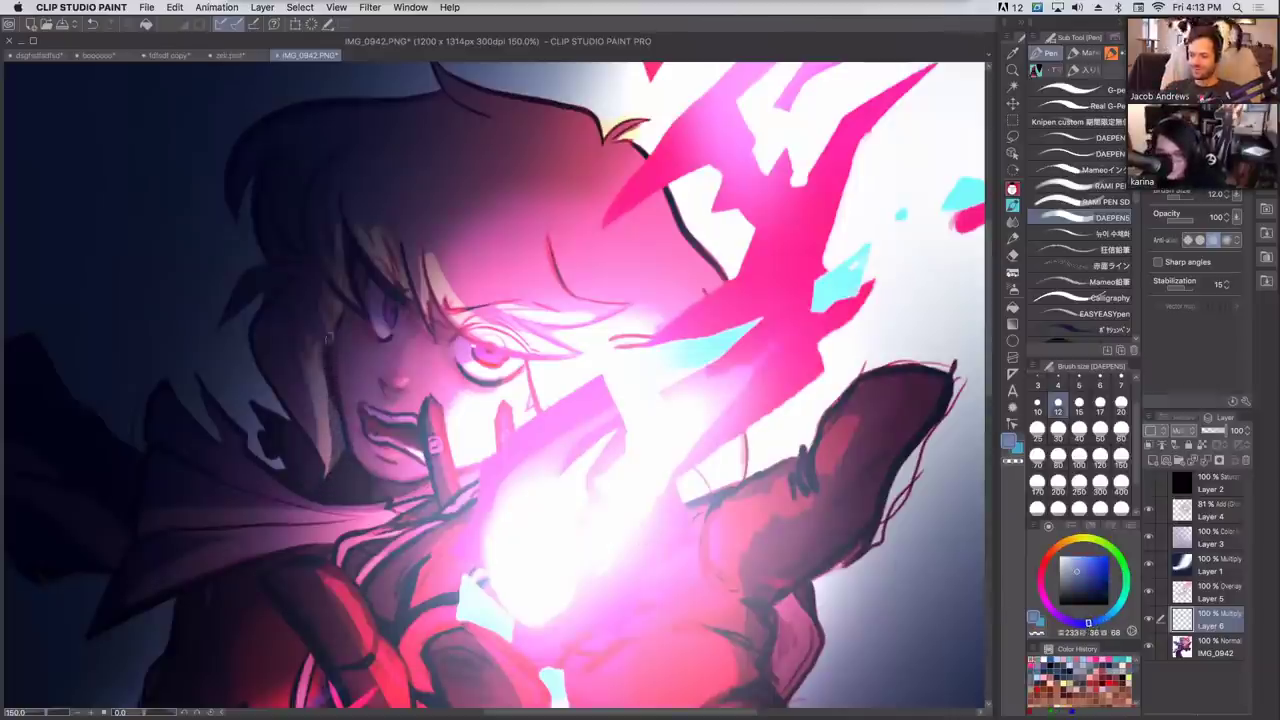
{"action": "mouse_move", "coordinate": [356, 420]}
{"action": "left_mouse_down"}
{"action": "mouse_move", "coordinate": [366, 460]}
{"action": "mouse_move", "coordinate": [376, 456]}
{"action": "mouse_move", "coordinate": [357, 406]}
{"action": "mouse_move", "coordinate": [388, 425]}
{"action": "left_mouse_up"}
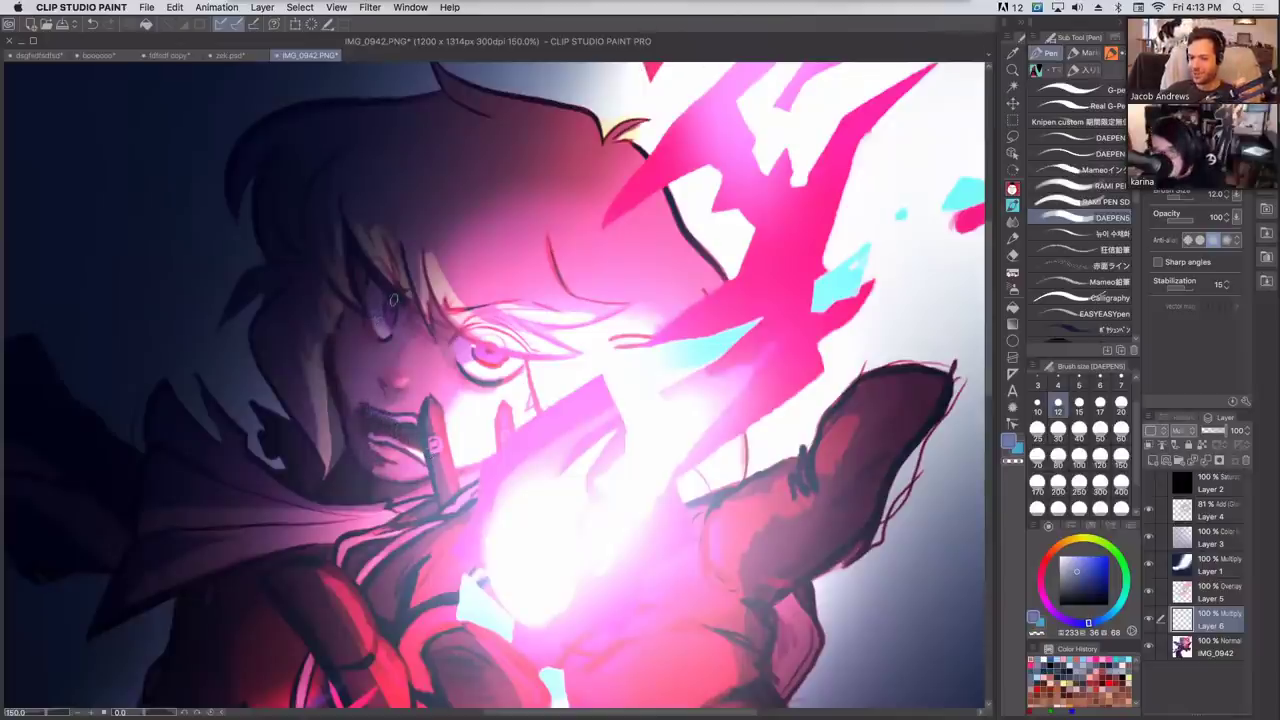
{"action": "left_click_drag", "start_coordinate": [374, 313], "coordinate": [348, 330]}
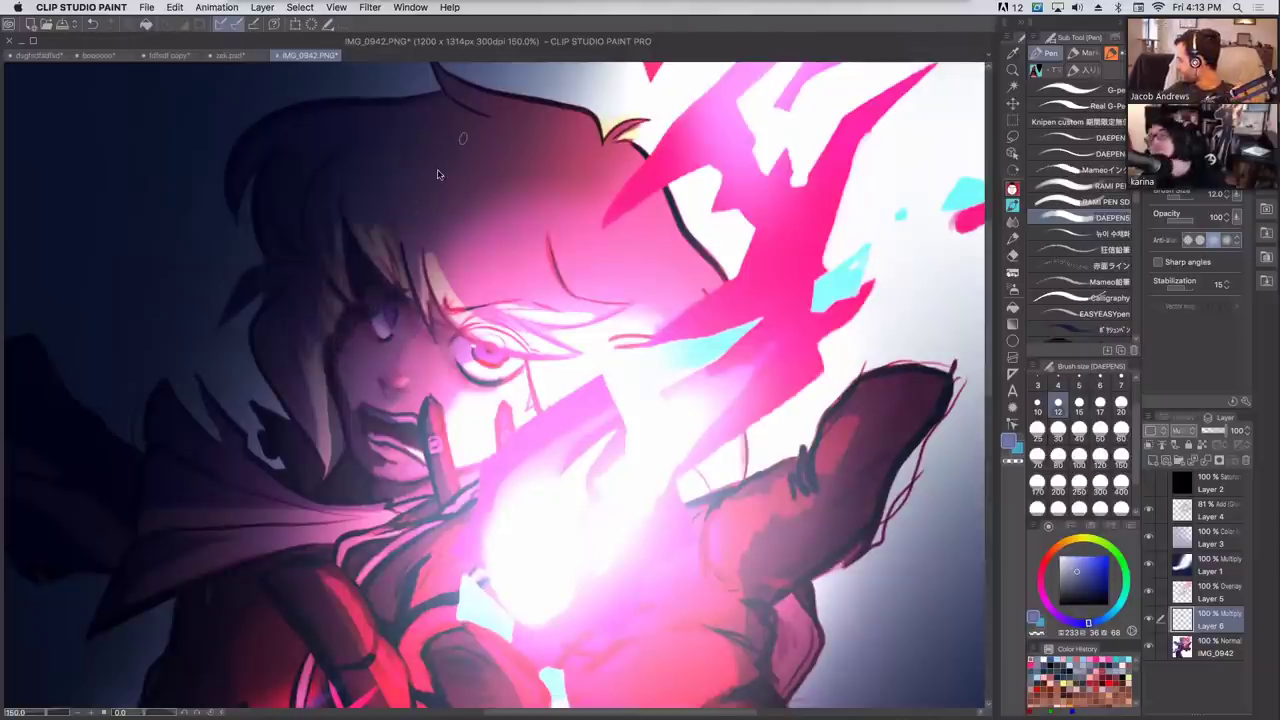
Soften the shading around the shadowed eye with the Blend tool at size 17.
{"action": "key", "text": "j"}
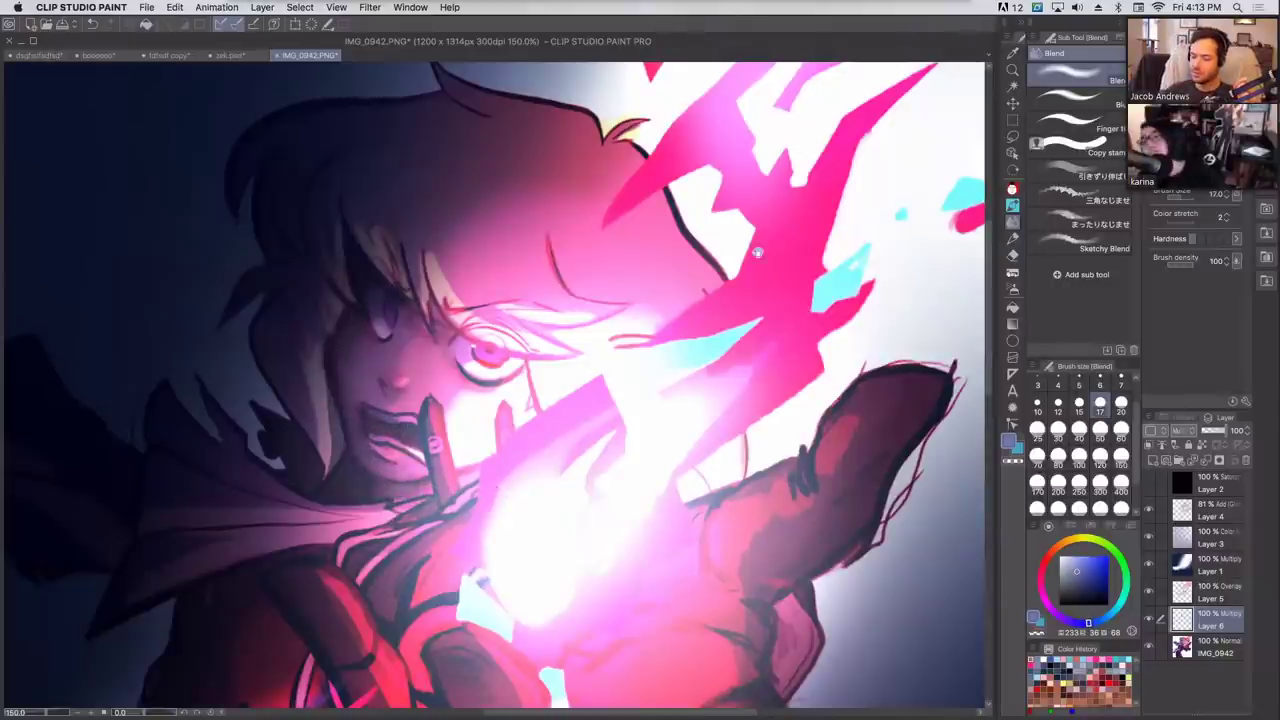
{"action": "left_click_drag", "start_coordinate": [789, 145], "coordinate": [836, 208]}
{"action": "left_click", "coordinate": [1012, 189]}
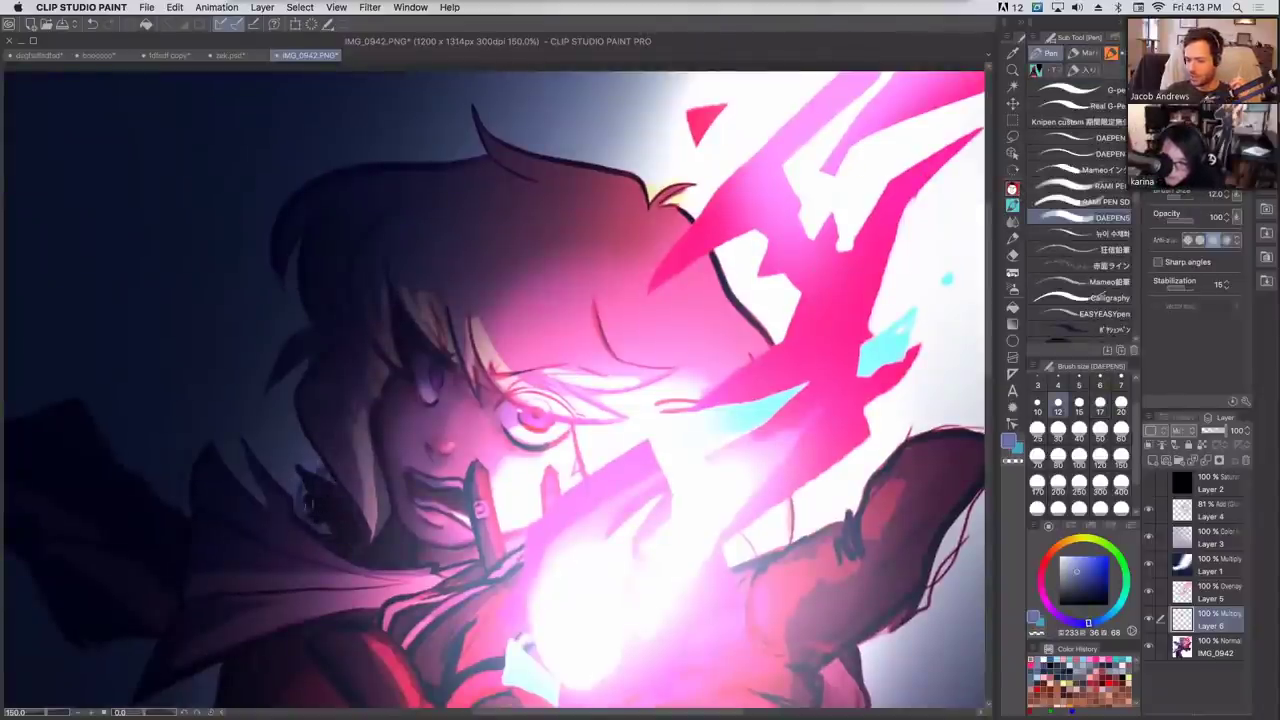
{"action": "left_click", "coordinate": [1013, 239]}
{"action": "left_click", "coordinate": [1013, 255]}
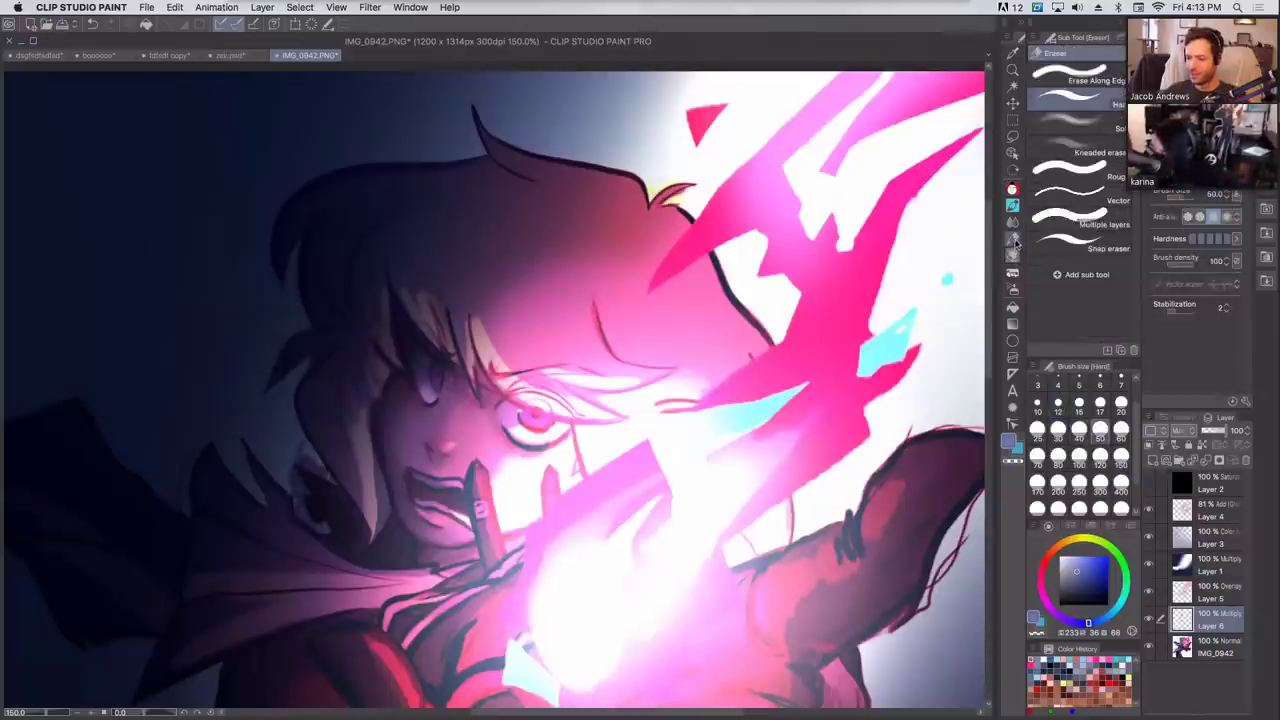
{"action": "left_click", "coordinate": [1013, 222]}
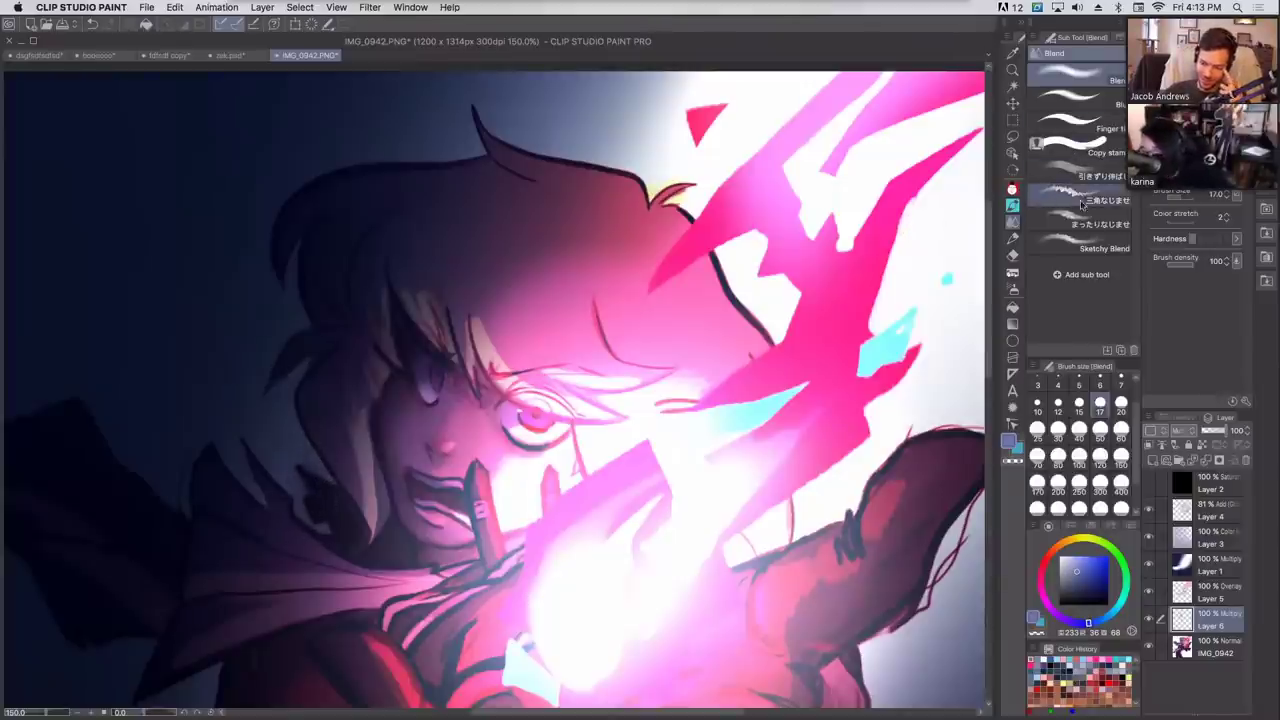
Shade the outstretched hand's thumb and fingers on the lower Multiply layer with the pen at size 70, undoing one trial stroke.
{"action": "left_click", "coordinate": [1012, 188]}
{"action": "scroll", "coordinate": [833, 228], "scroll_direction": "down", "scroll_amount": 3}
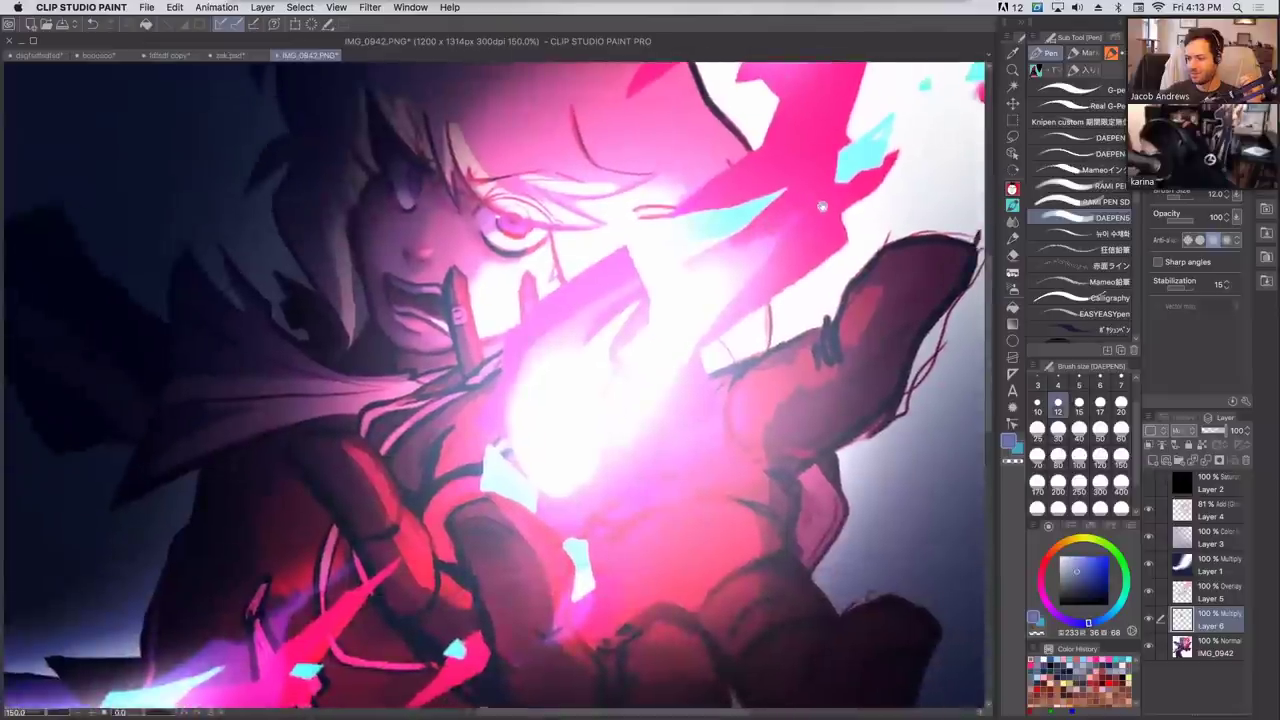
{"action": "scroll", "coordinate": [833, 228], "scroll_direction": "up", "scroll_amount": 2}
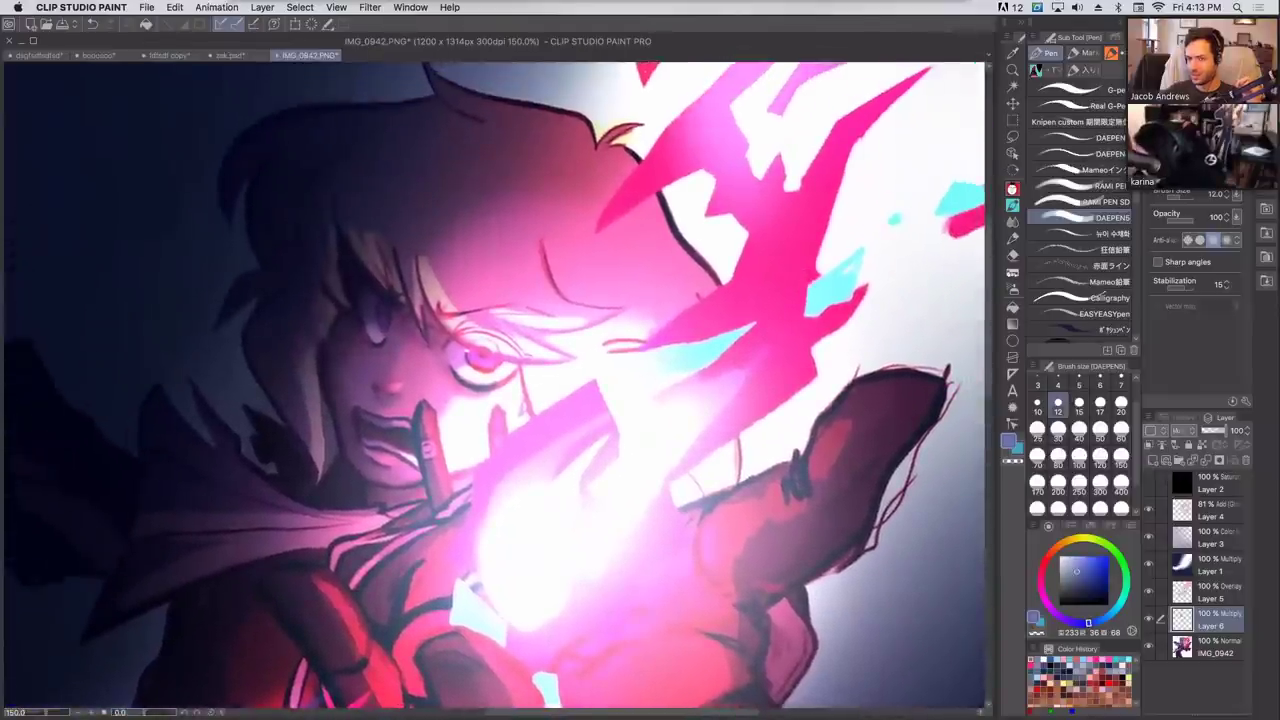
{"action": "left_click_drag", "start_coordinate": [791, 572], "coordinate": [889, 436]}
{"action": "left_click", "coordinate": [1100, 458]}
{"action": "left_click", "coordinate": [1121, 402]}
{"action": "key", "text": "super+z"}
{"action": "left_click", "coordinate": [1037, 455]}
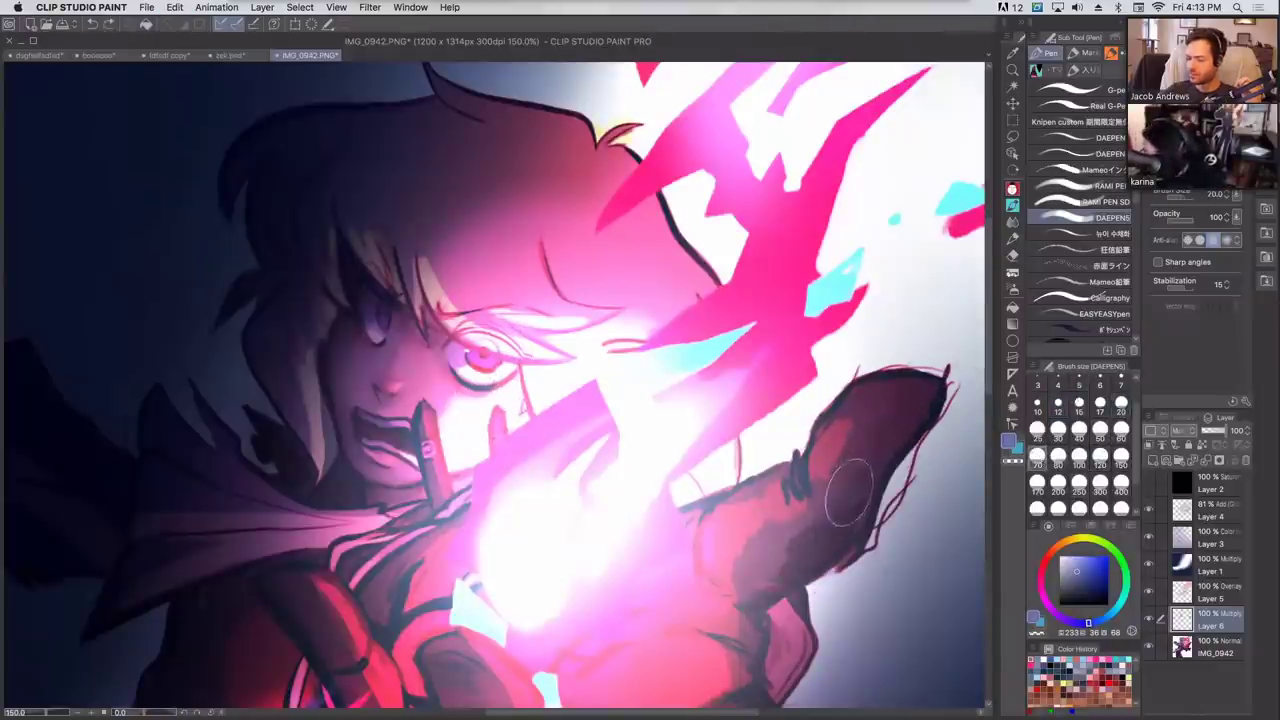
{"action": "scroll", "coordinate": [802, 297], "scroll_direction": "down", "scroll_amount": 3}
{"action": "scroll", "coordinate": [802, 297], "scroll_direction": "down", "scroll_amount": 8}
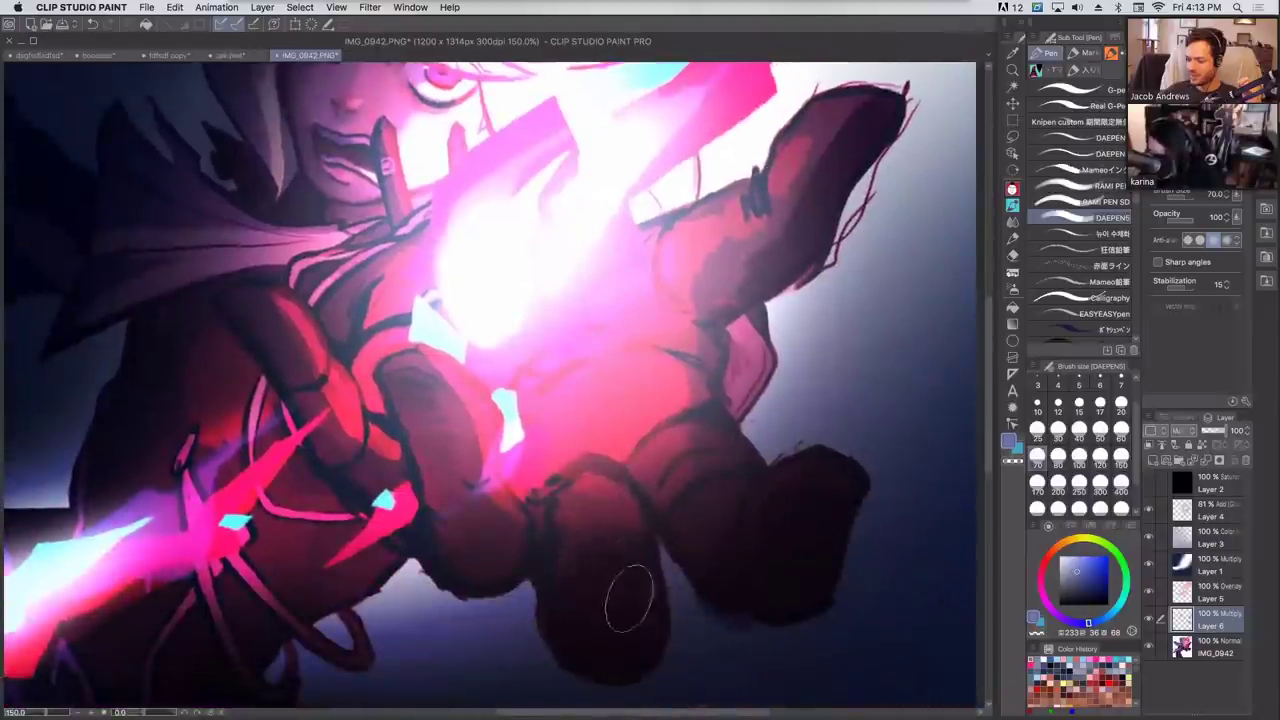
{"action": "mouse_move", "coordinate": [475, 553]}
{"action": "left_mouse_down"}
{"action": "mouse_move", "coordinate": [402, 436]}
{"action": "mouse_move", "coordinate": [414, 424]}
{"action": "mouse_move", "coordinate": [419, 456]}
{"action": "mouse_move", "coordinate": [402, 401]}
{"action": "mouse_move", "coordinate": [420, 516]}
{"action": "mouse_move", "coordinate": [306, 434]}
{"action": "mouse_move", "coordinate": [264, 356]}
{"action": "left_mouse_up"}
Shade the sleeve and collar folds with the size 70 pen and soften the strokes with the Blend tool at size 17.
{"action": "left_click_drag", "start_coordinate": [814, 289], "coordinate": [896, 489]}
{"action": "scroll", "coordinate": [895, 488], "scroll_direction": "up", "scroll_amount": 2}
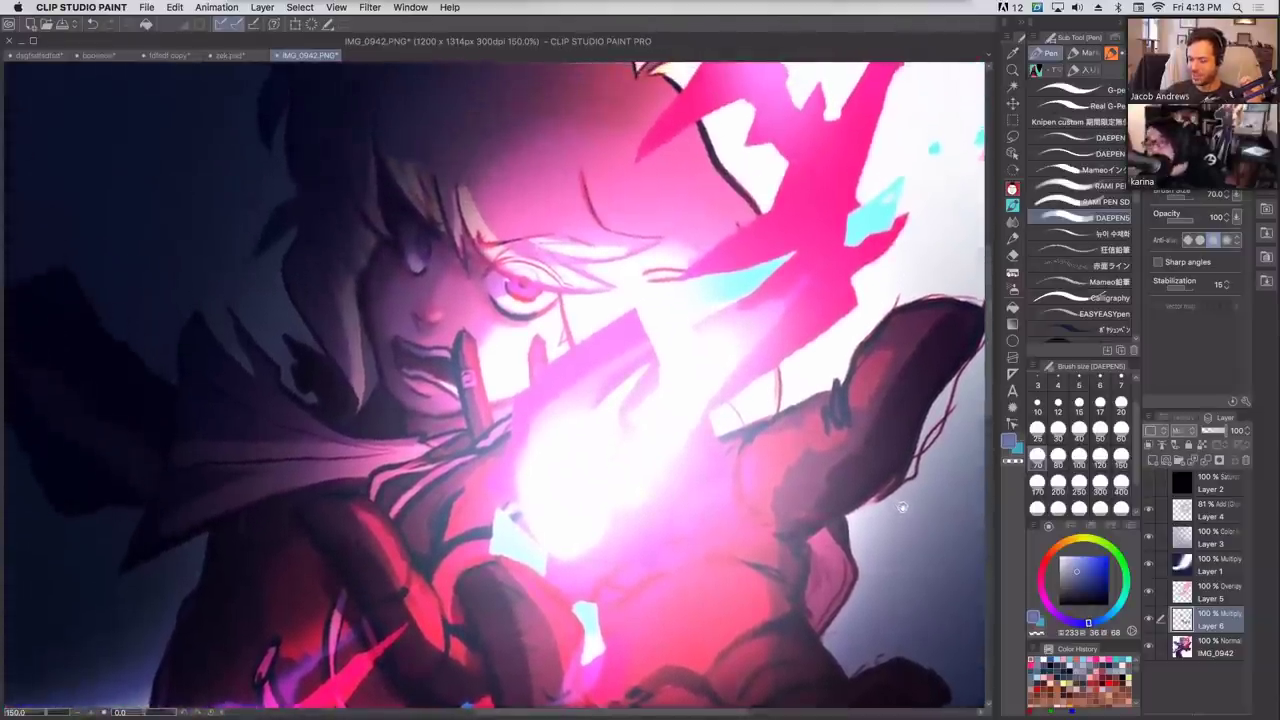
{"action": "mouse_move", "coordinate": [297, 577]}
{"action": "left_mouse_down"}
{"action": "mouse_move", "coordinate": [325, 609]}
{"action": "mouse_move", "coordinate": [292, 641]}
{"action": "mouse_move", "coordinate": [248, 635]}
{"action": "mouse_move", "coordinate": [237, 662]}
{"action": "mouse_move", "coordinate": [302, 591]}
{"action": "mouse_move", "coordinate": [372, 652]}
{"action": "left_mouse_up"}
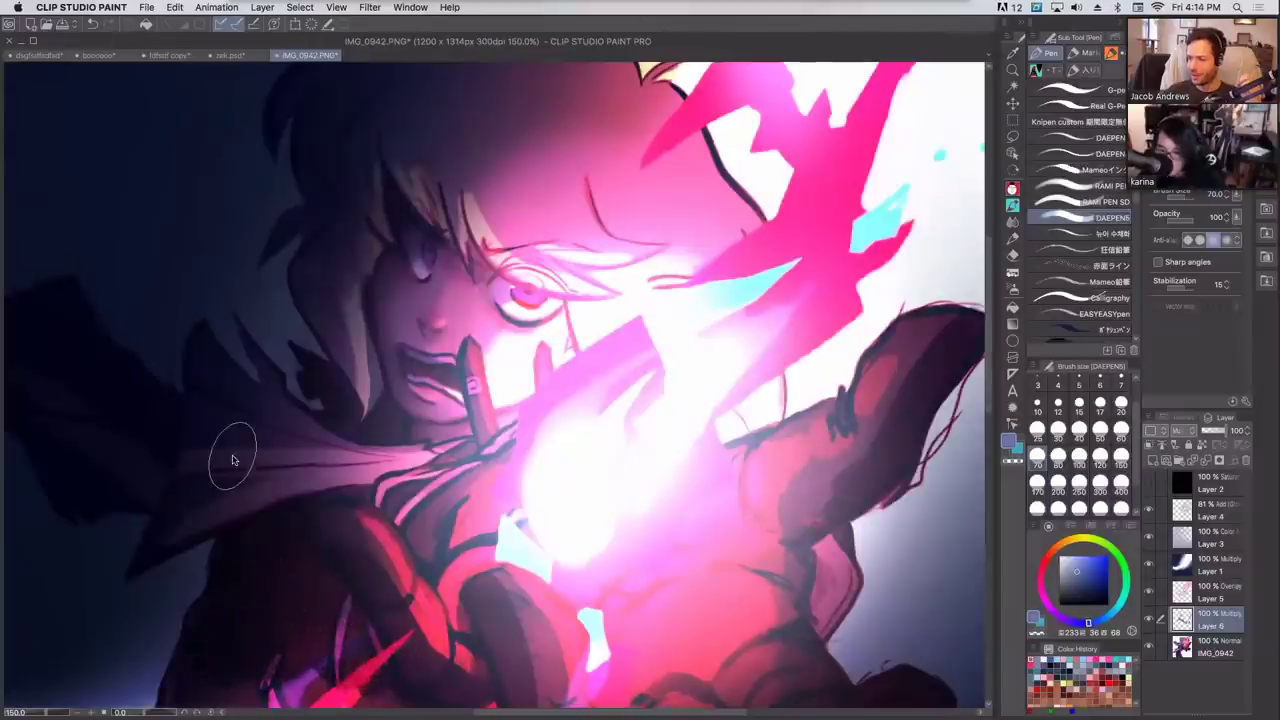
{"action": "mouse_move", "coordinate": [420, 515]}
{"action": "left_mouse_down"}
{"action": "mouse_move", "coordinate": [440, 545]}
{"action": "mouse_move", "coordinate": [448, 492]}
{"action": "left_mouse_up"}
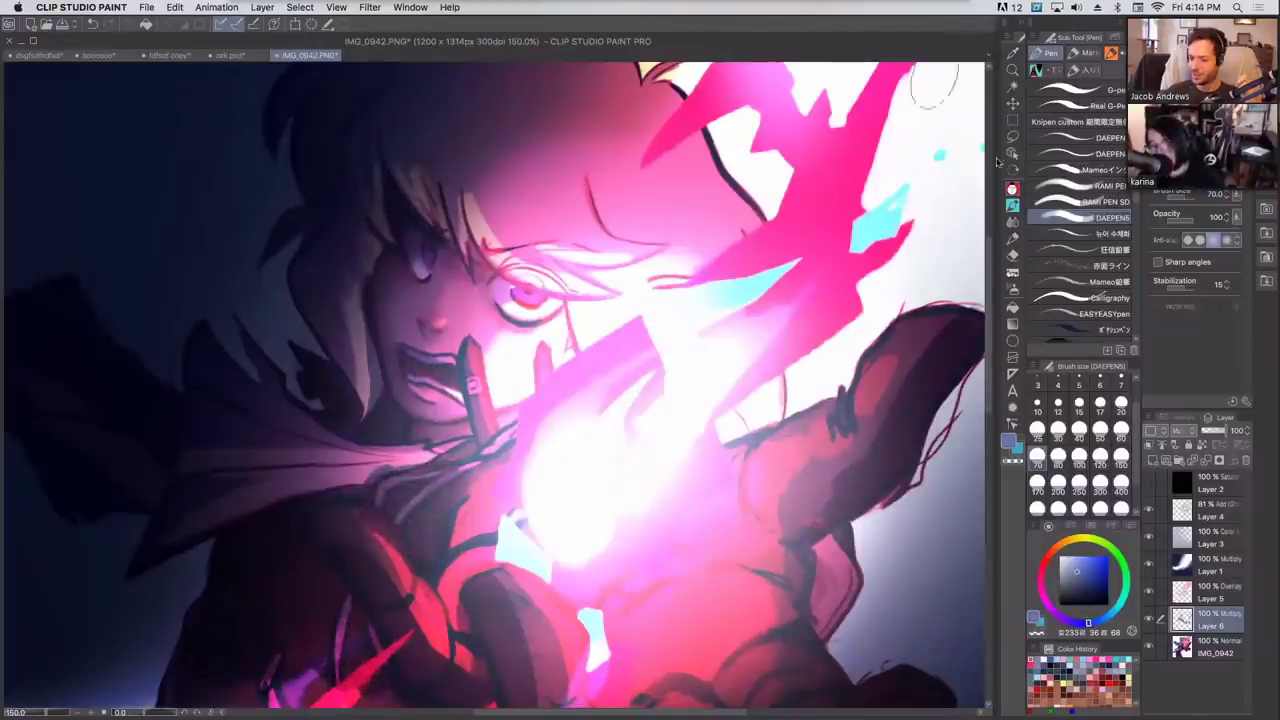
{"action": "left_click", "coordinate": [1012, 221]}
{"action": "mouse_move", "coordinate": [330, 463]}
{"action": "left_mouse_down"}
{"action": "mouse_move", "coordinate": [394, 497]}
{"action": "mouse_move", "coordinate": [365, 480]}
{"action": "left_mouse_up"}
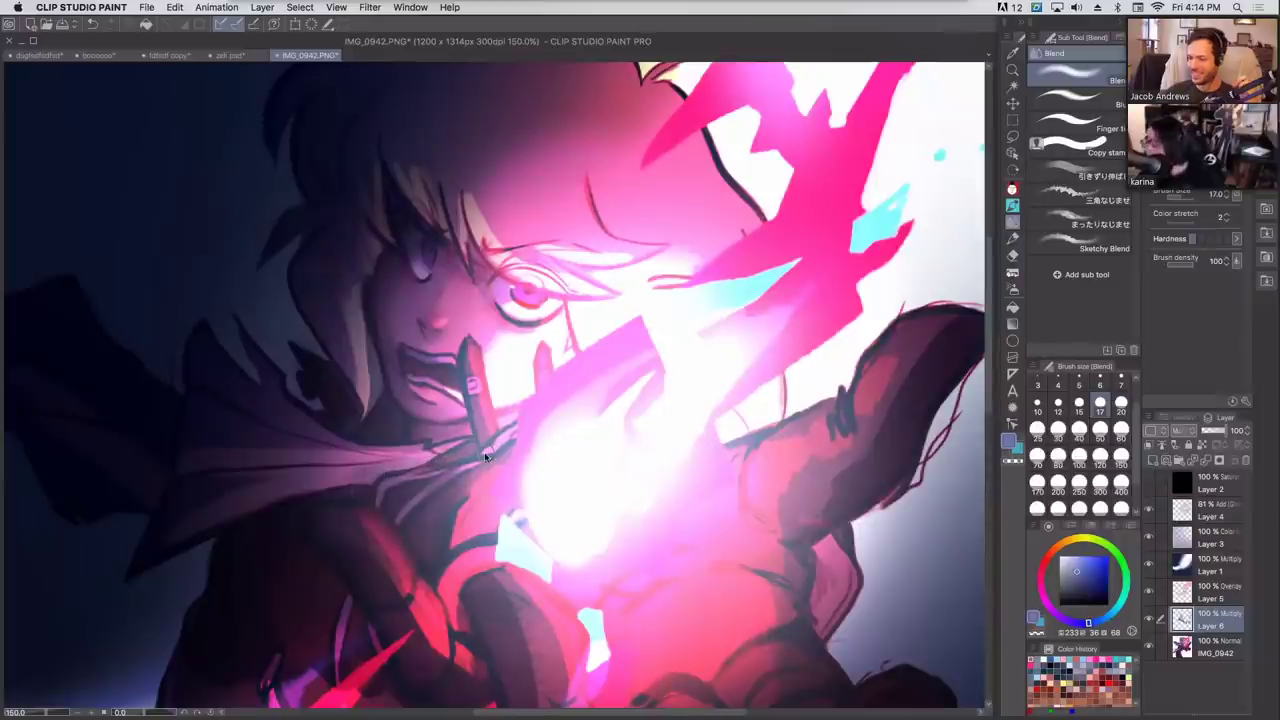
{"action": "left_click_drag", "start_coordinate": [785, 206], "coordinate": [817, 294]}
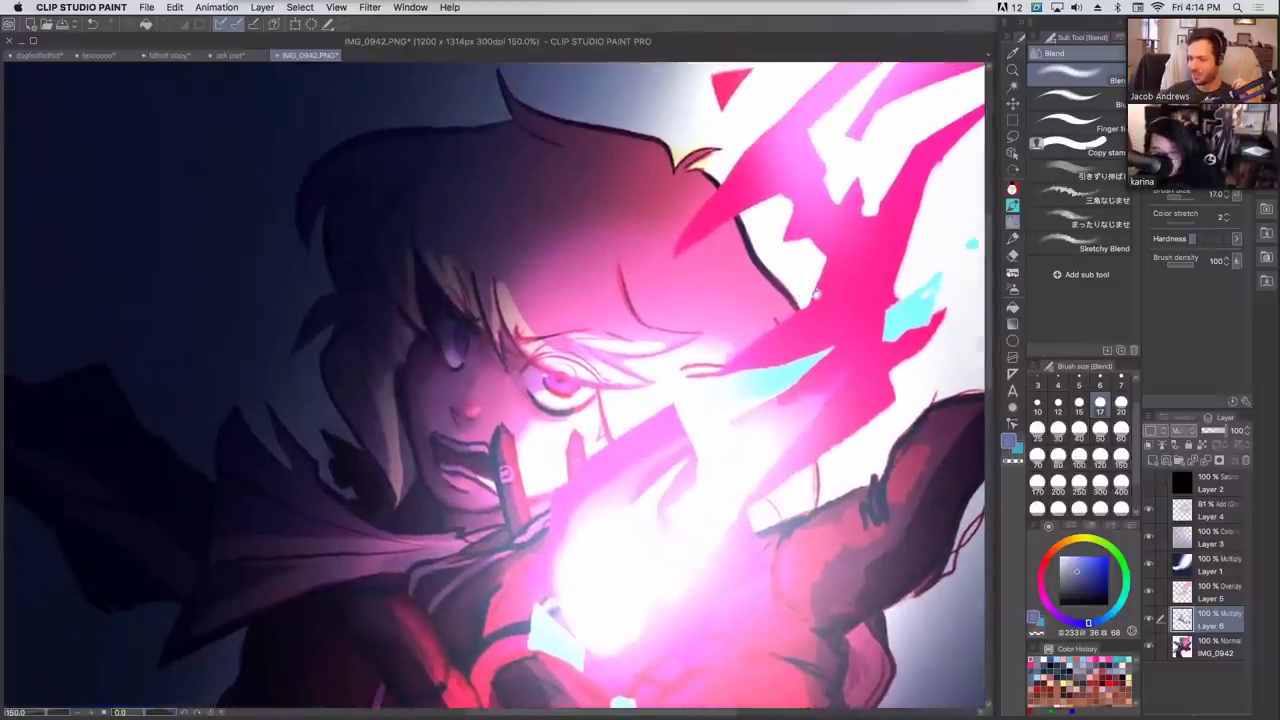
Add a new Normal layer above the Add (Glow) layer and dot a white highlight in the shadowed eye with the G-pen at size 10.
{"action": "left_click", "coordinate": [1180, 507]}
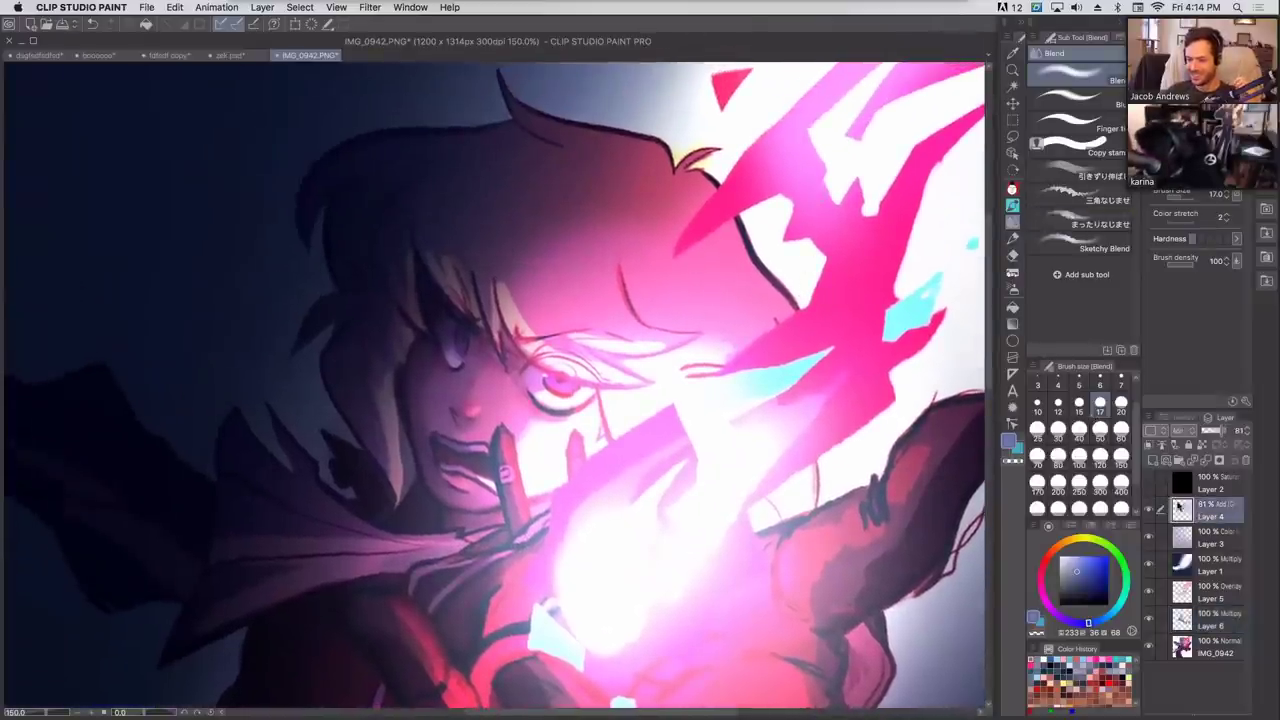
{"action": "left_click", "coordinate": [1153, 461]}
{"action": "left_click", "coordinate": [1012, 187]}
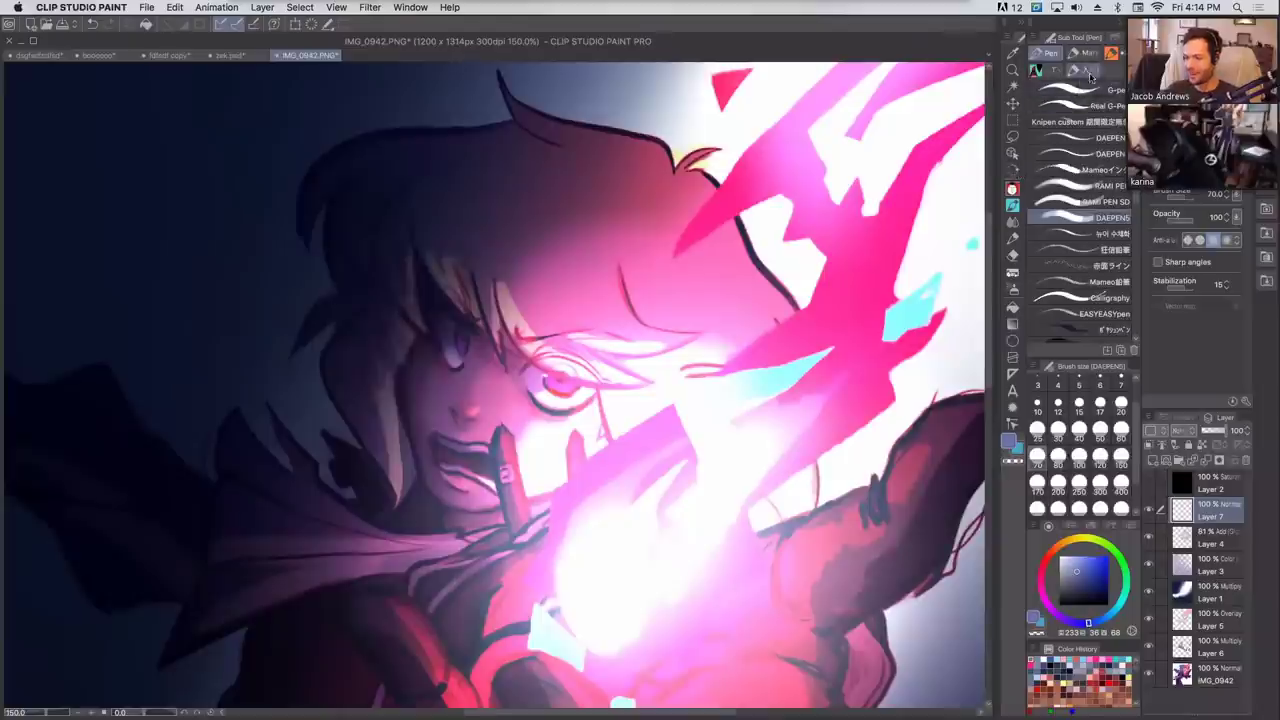
{"action": "key", "text": "x"}
{"action": "left_click", "coordinate": [1079, 403]}
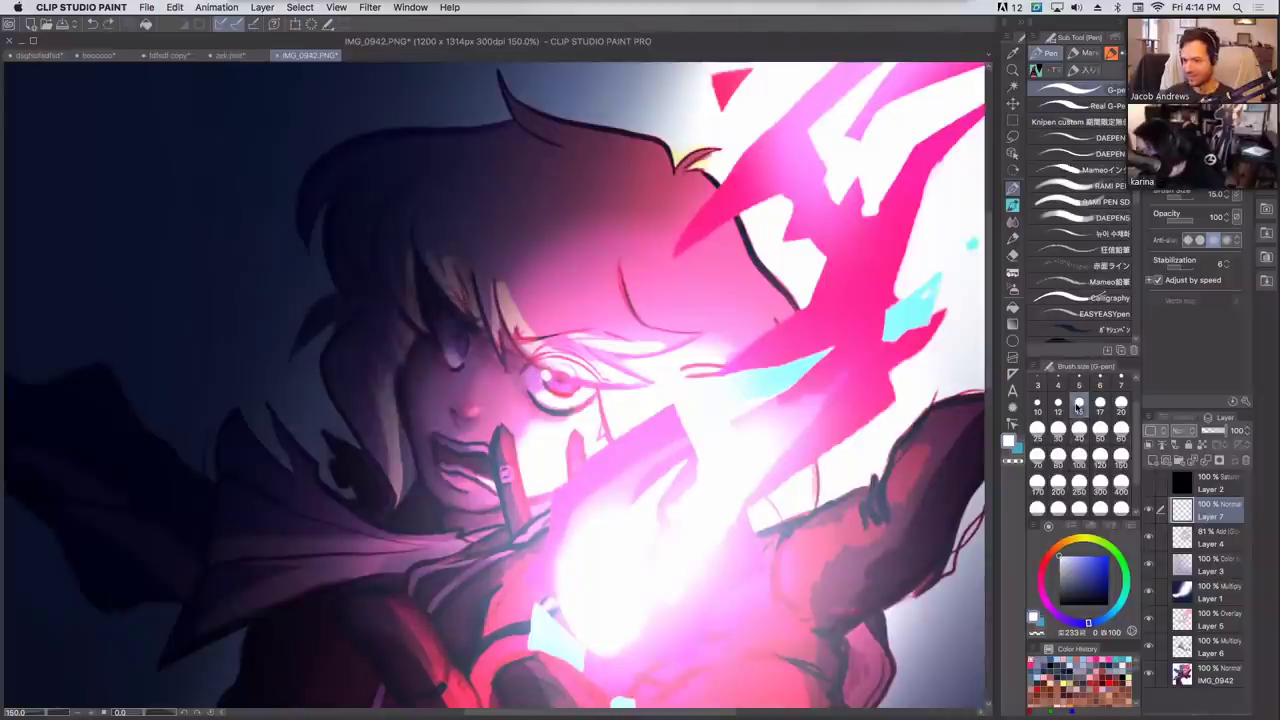
{"action": "left_click", "coordinate": [1037, 403]}
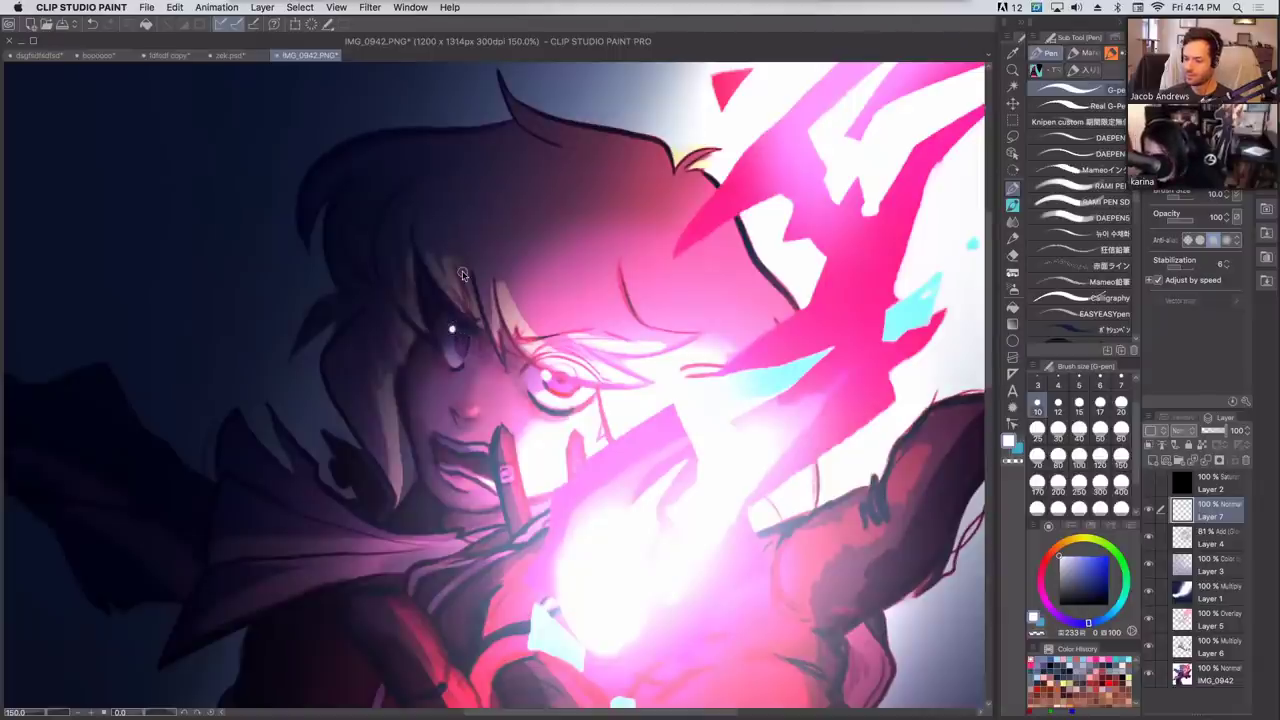
Sample the flame's pale cyan and paint a thin highlight streak up the flame to the cyan shard with the G-pen at size 10.
{"action": "scroll", "coordinate": [462, 271], "scroll_direction": "down", "scroll_amount": 3}
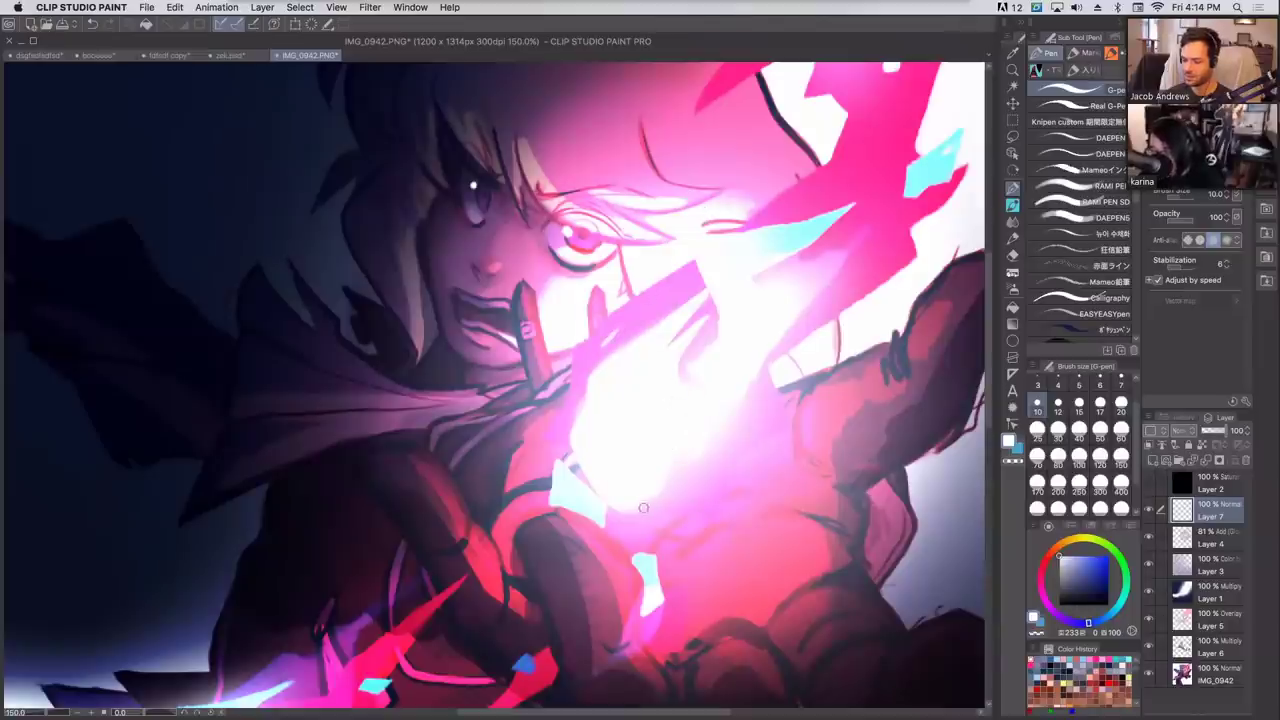
{"action": "key", "text": "x"}
{"action": "left_click", "coordinate": [565, 492], "text": "alt"}
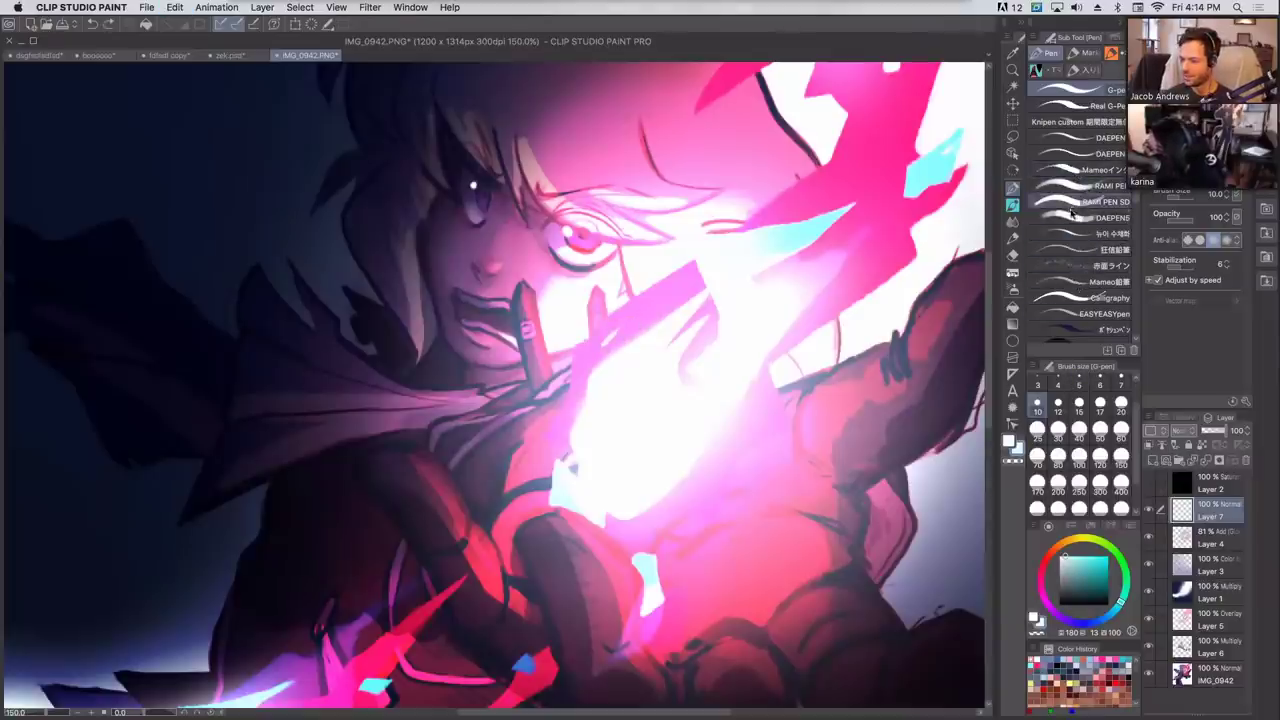
{"action": "left_click", "coordinate": [1072, 232]}
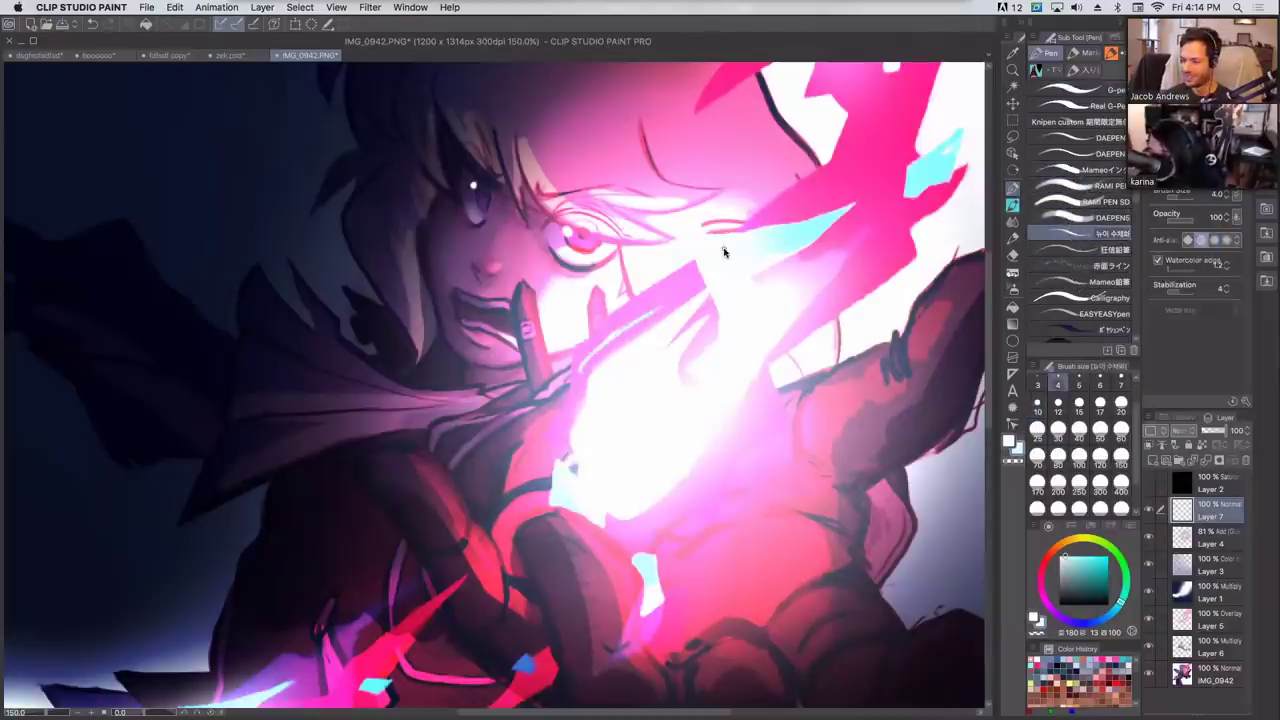
{"action": "left_click", "coordinate": [1088, 88]}
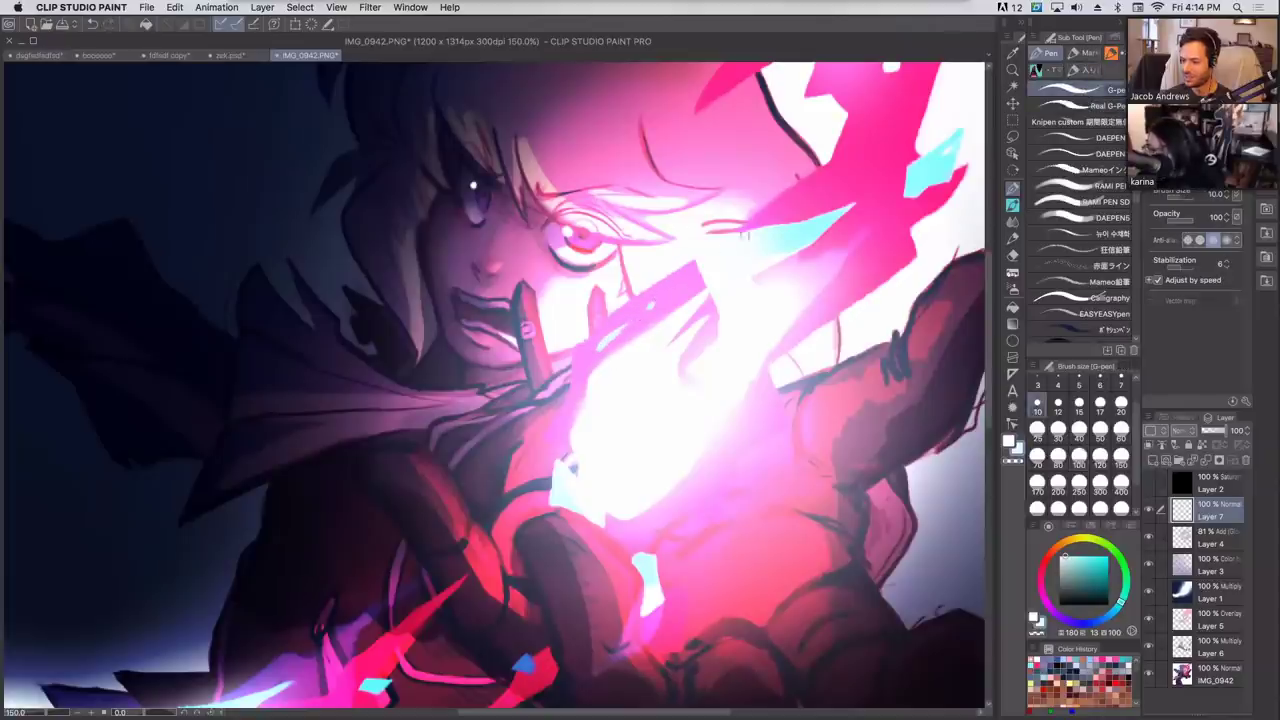
{"action": "left_click_drag", "start_coordinate": [806, 232], "coordinate": [918, 156]}
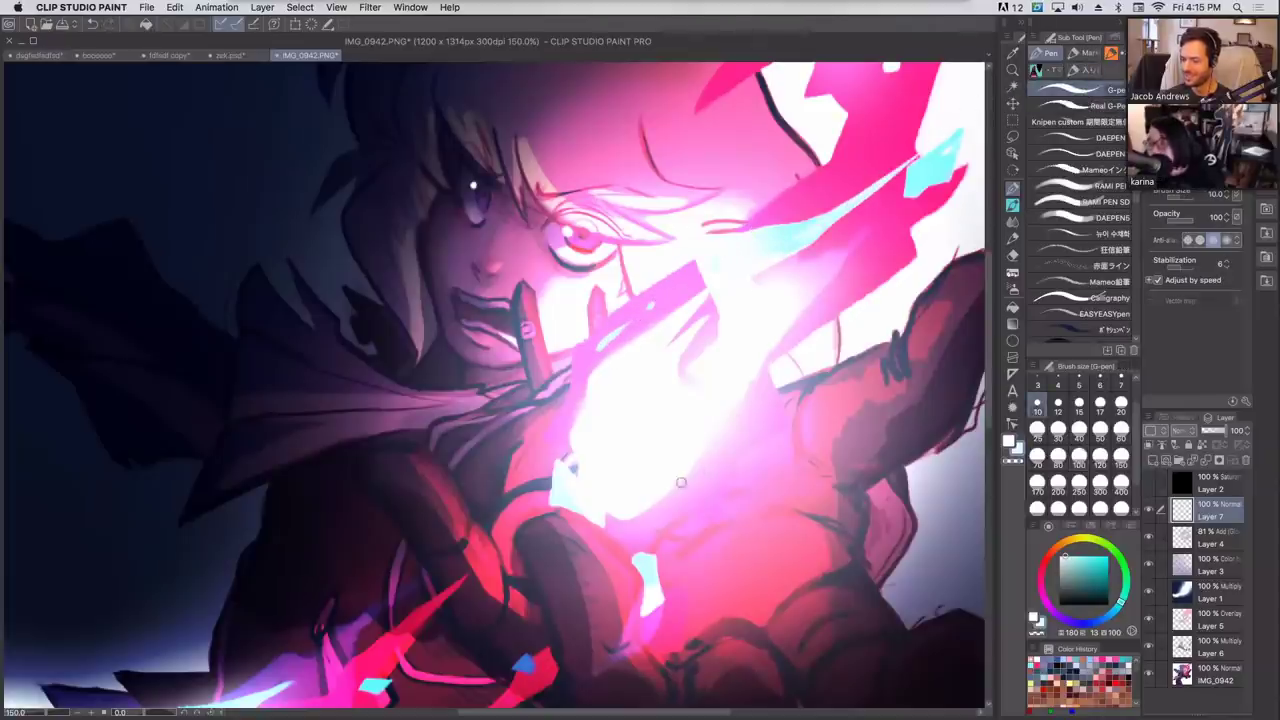
Edge the glowing core's lower rim in pale cyan, add a second streak up the flame, and touch the core with near-white accents.
{"action": "left_click", "coordinate": [647, 508], "text": "alt"}
{"action": "left_click", "coordinate": [642, 512], "text": "alt"}
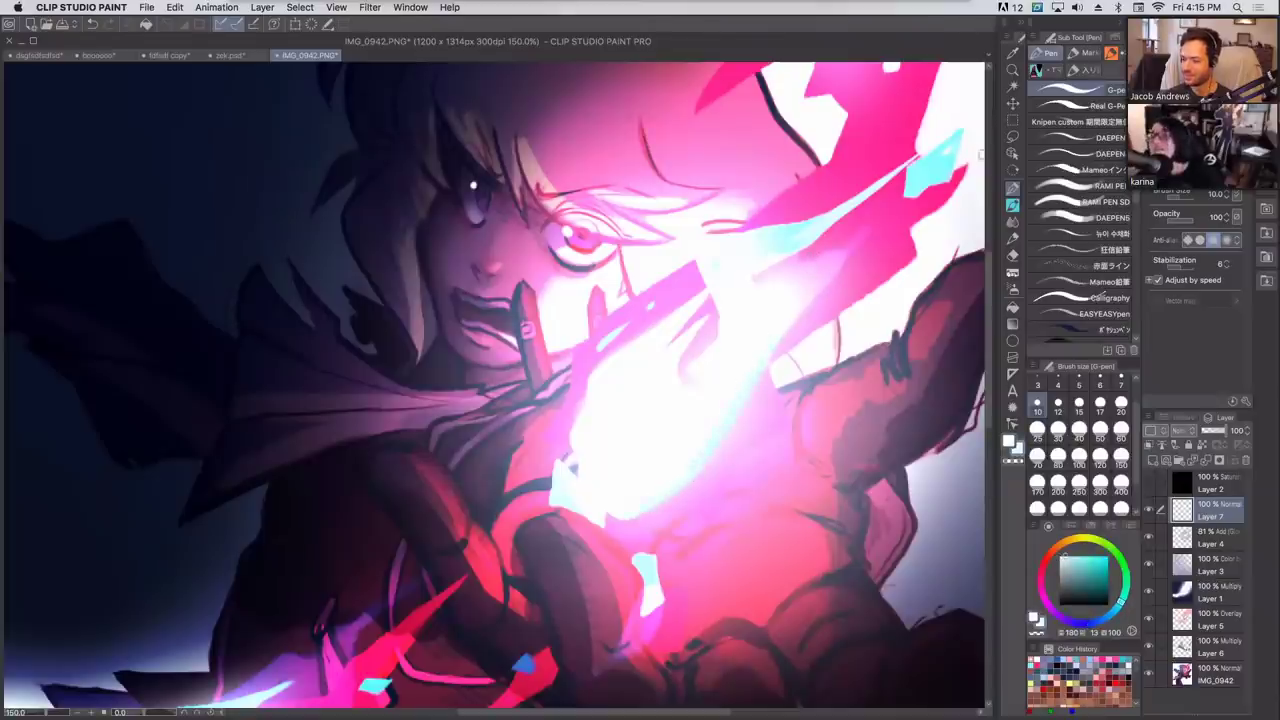
{"action": "left_click_drag", "start_coordinate": [800, 310], "coordinate": [890, 212]}
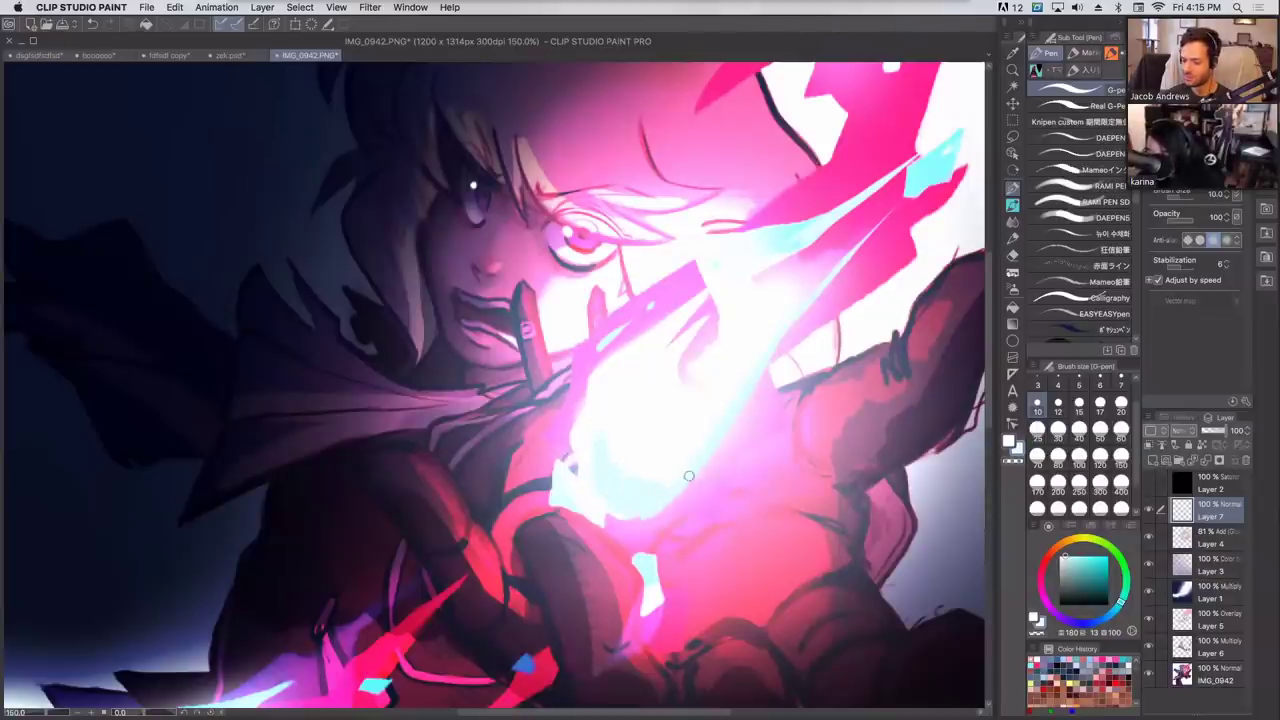
{"action": "left_click", "coordinate": [605, 430], "text": "alt"}
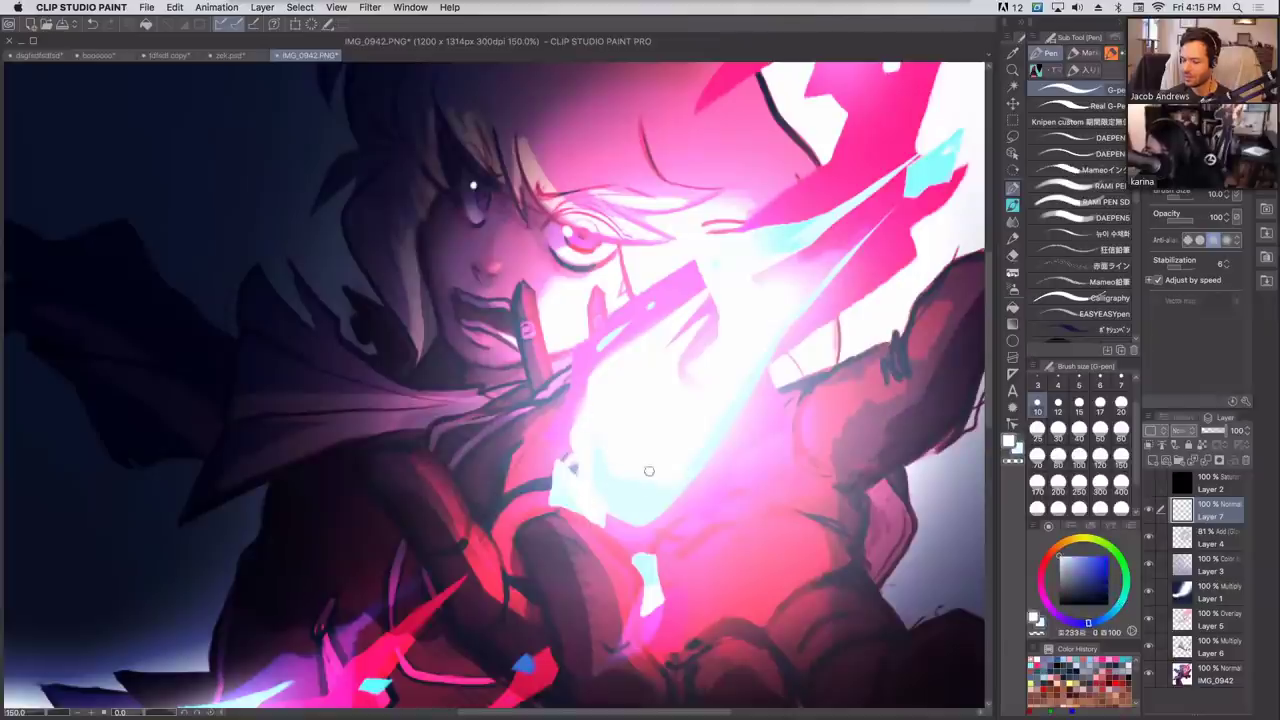
{"action": "key", "text": "x"}
{"action": "left_click_drag", "start_coordinate": [636, 419], "coordinate": [630, 448]}
{"action": "key", "text": "x"}
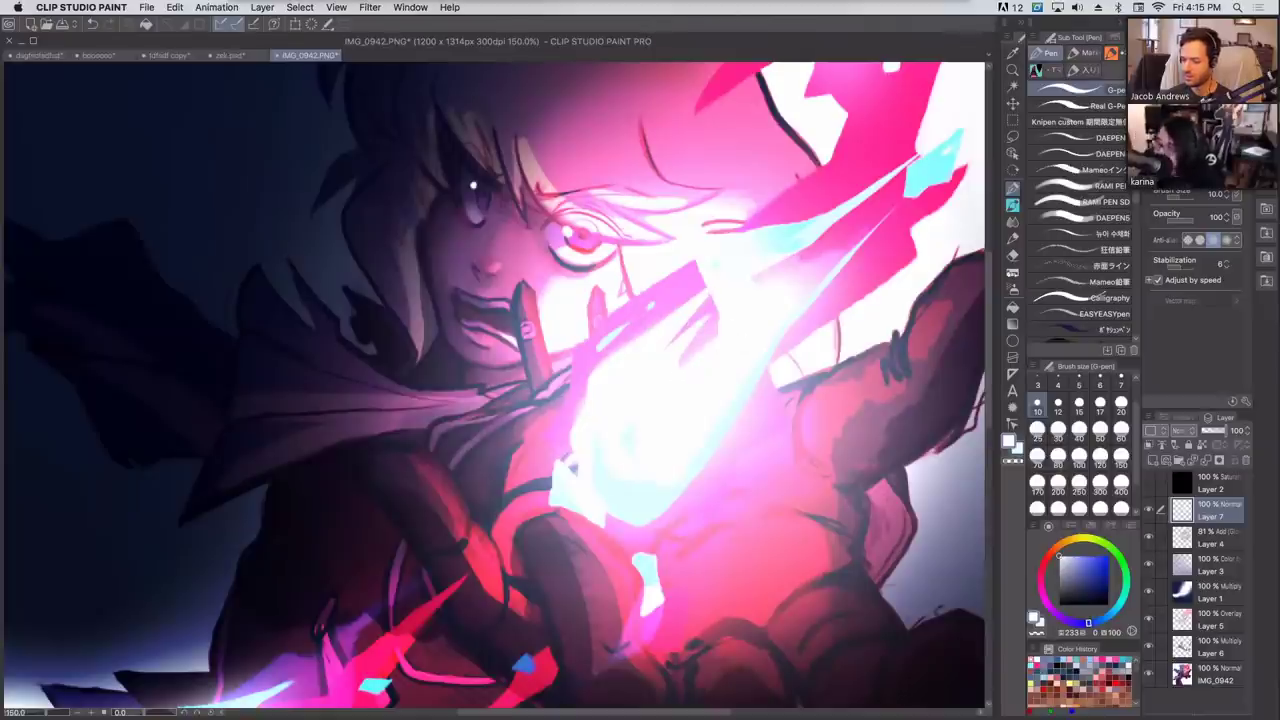
Hide the painted layers above IMG_0942 one by one to examine the original artwork without the relighting.
{"action": "key", "text": "super+minus"}
{"action": "left_click_drag", "start_coordinate": [823, 204], "coordinate": [831, 276]}
{"action": "left_click", "coordinate": [1148, 509]}
{"action": "left_click", "coordinate": [1148, 536]}
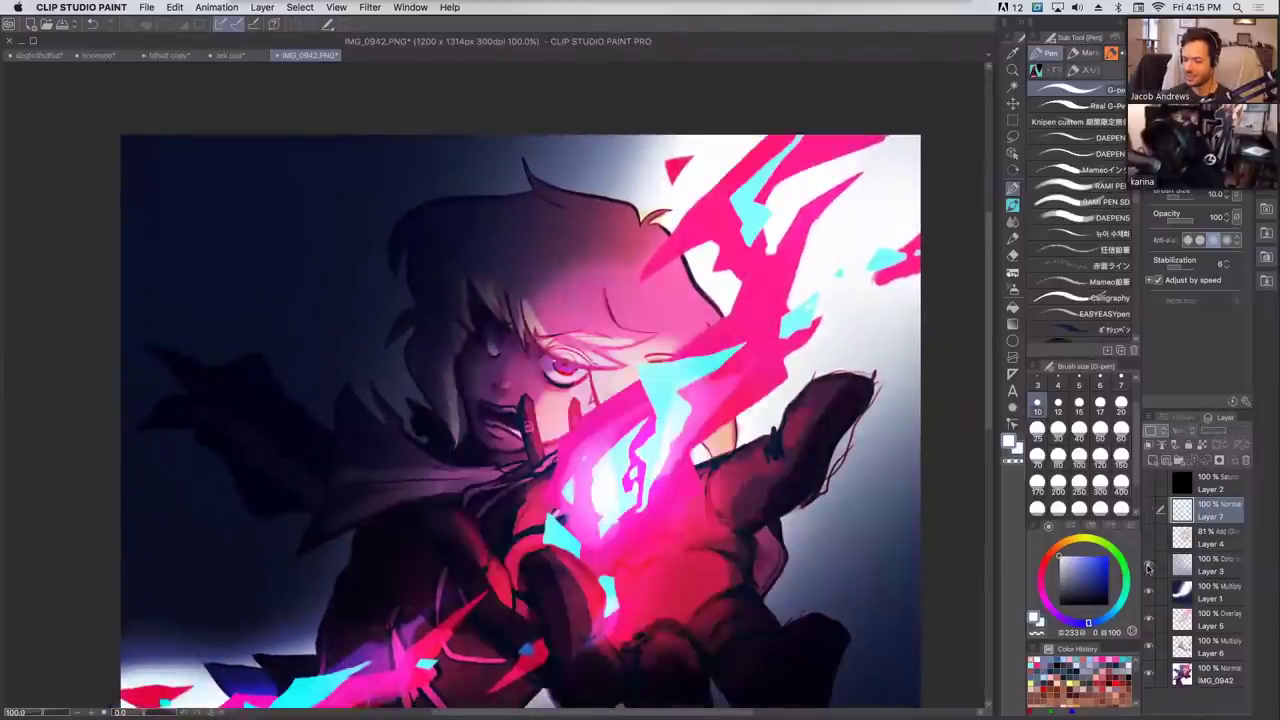
{"action": "left_click", "coordinate": [1148, 563]}
{"action": "left_click", "coordinate": [1148, 591]}
{"action": "left_click", "coordinate": [1148, 621]}
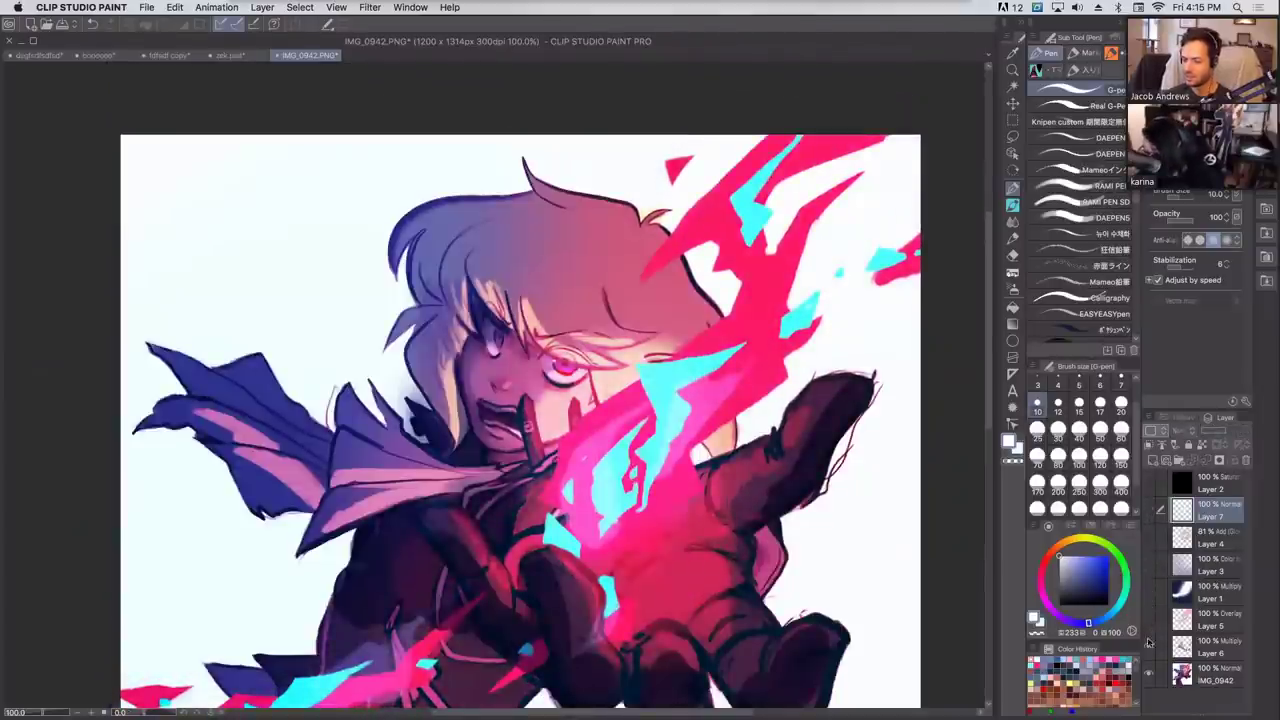
{"action": "left_click", "coordinate": [1148, 647]}
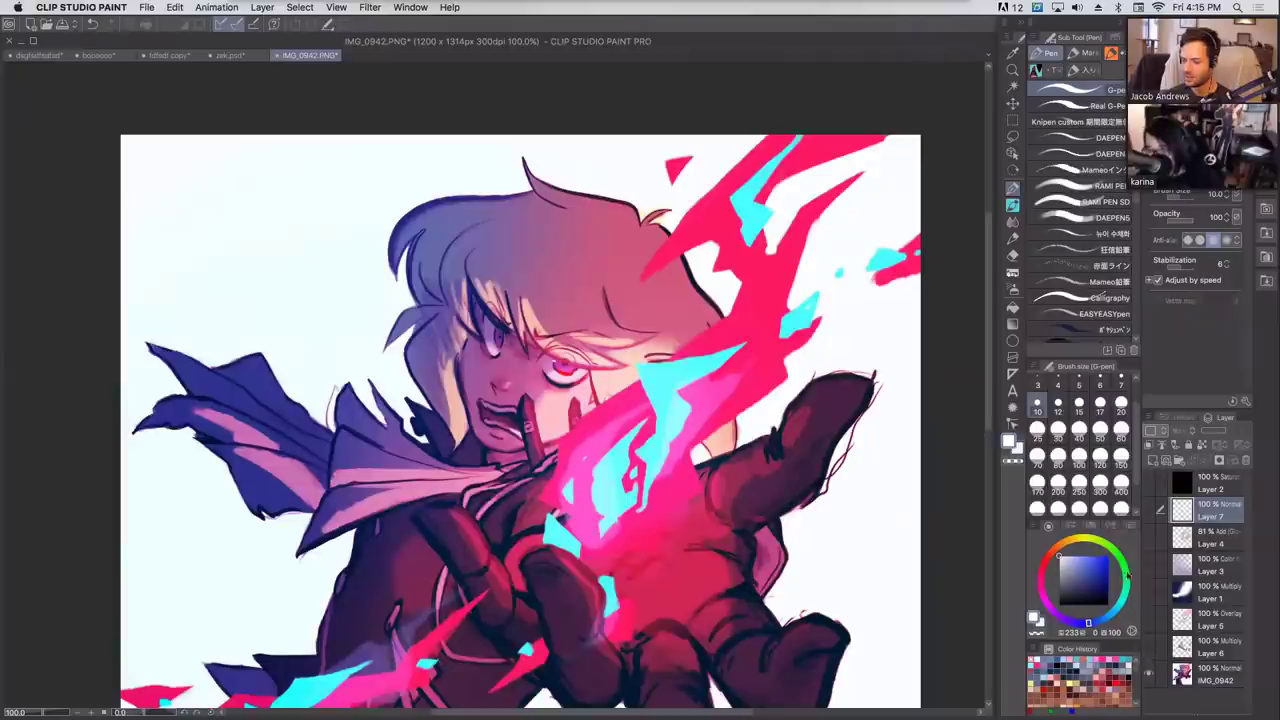
Show the layers again one by one from Layer 6 up to Layer 7 to review what each contributes.
{"action": "left_click", "coordinate": [1148, 647]}
{"action": "left_click", "coordinate": [1148, 621]}
{"action": "left_click", "coordinate": [1148, 592]}
{"action": "left_click", "coordinate": [1148, 564]}
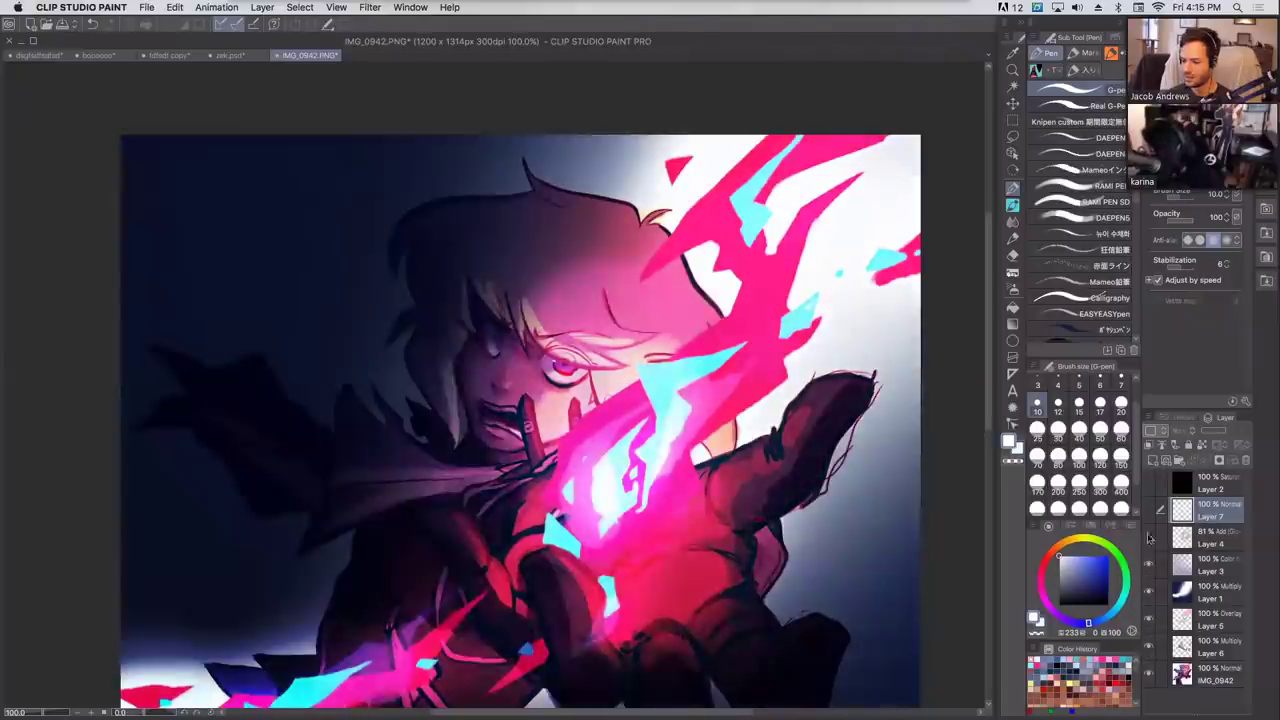
{"action": "left_click", "coordinate": [1148, 537]}
{"action": "left_click", "coordinate": [1148, 512]}
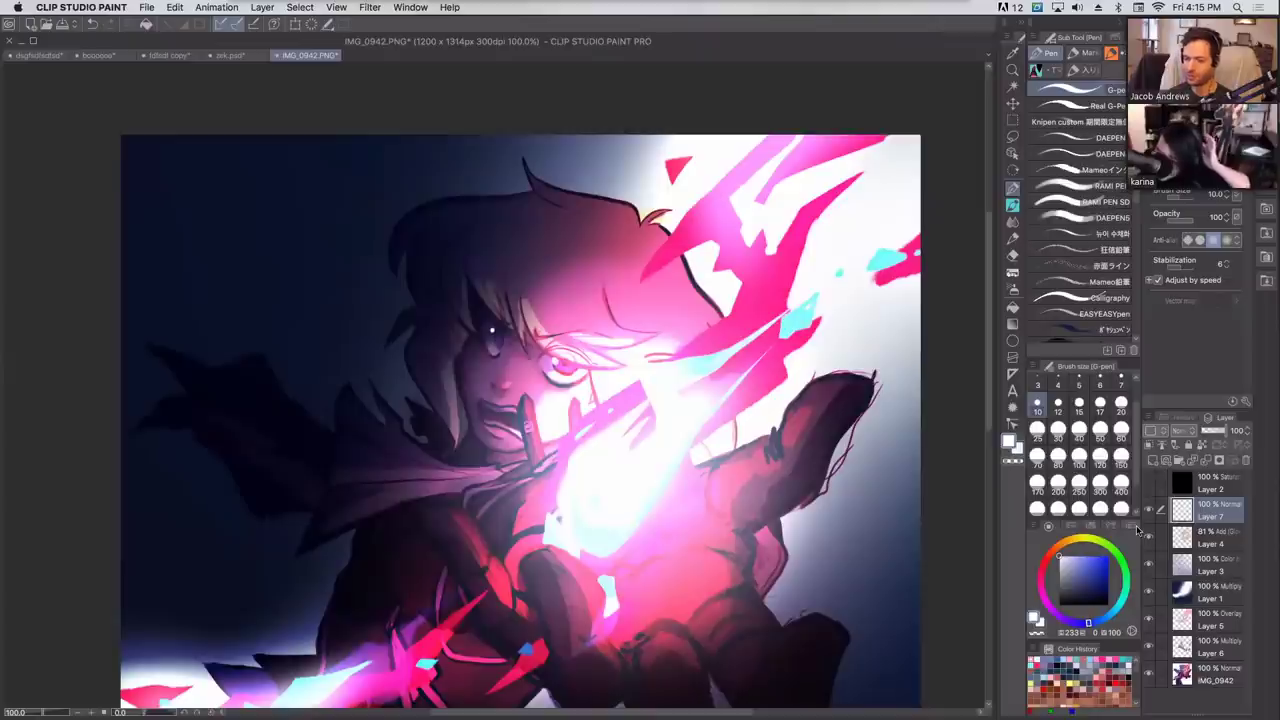
Crop the canvas to a landscape area of about 1112 x 722 px around the head, hand and flames, and clear the selection.
{"action": "left_click_drag", "start_coordinate": [830, 283], "coordinate": [744, 282]}
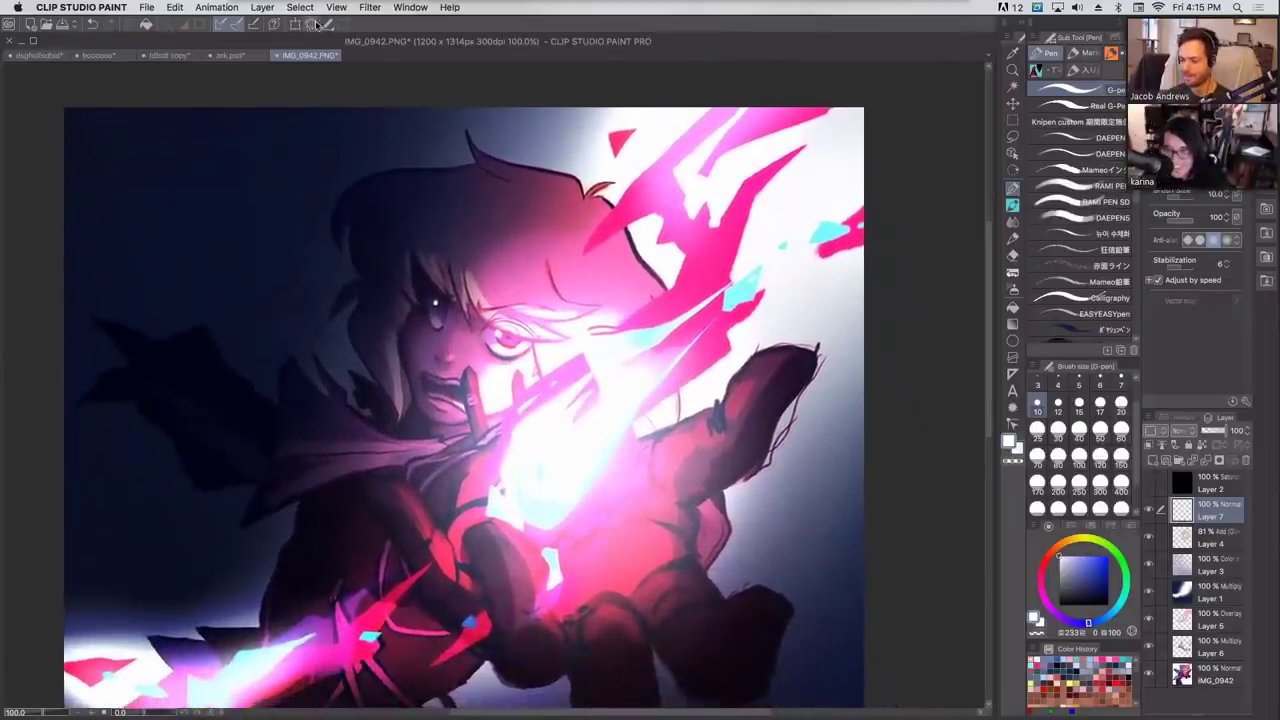
{"action": "key", "text": "m"}
{"action": "left_click_drag", "start_coordinate": [106, 119], "coordinate": [847, 600]}
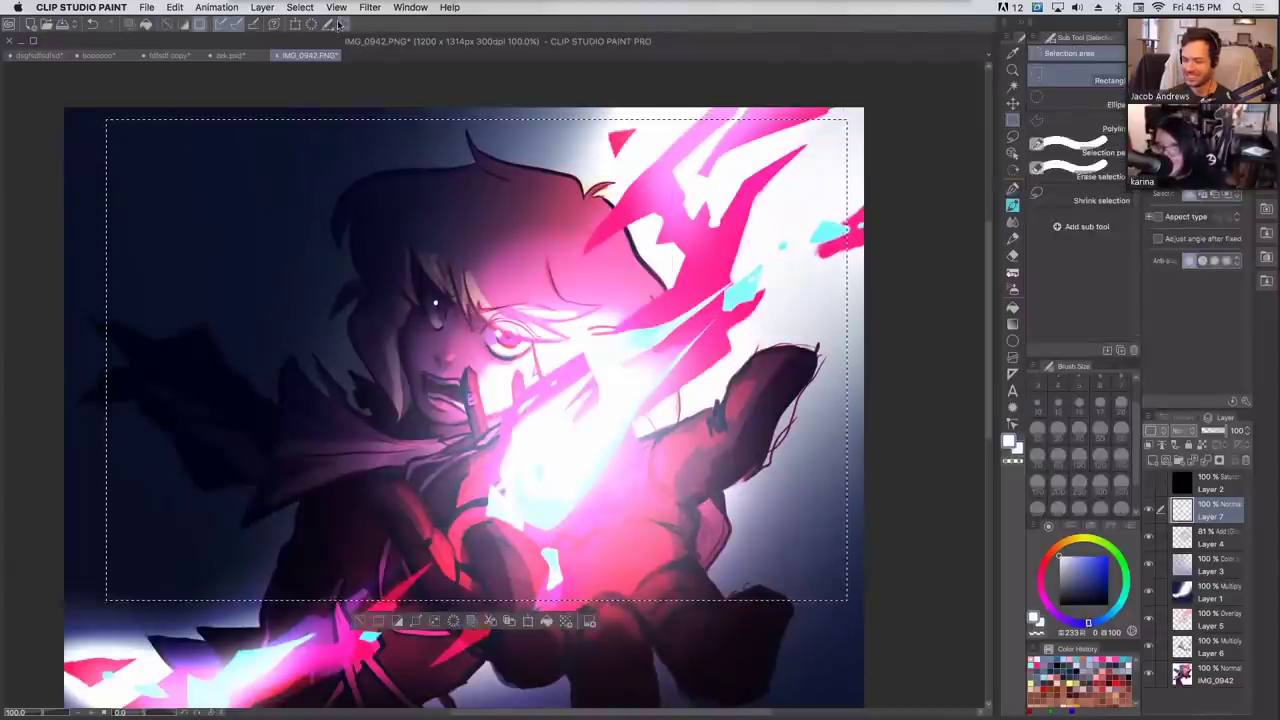
{"action": "left_click", "coordinate": [338, 24]}
{"action": "left_click", "coordinate": [1013, 190]}
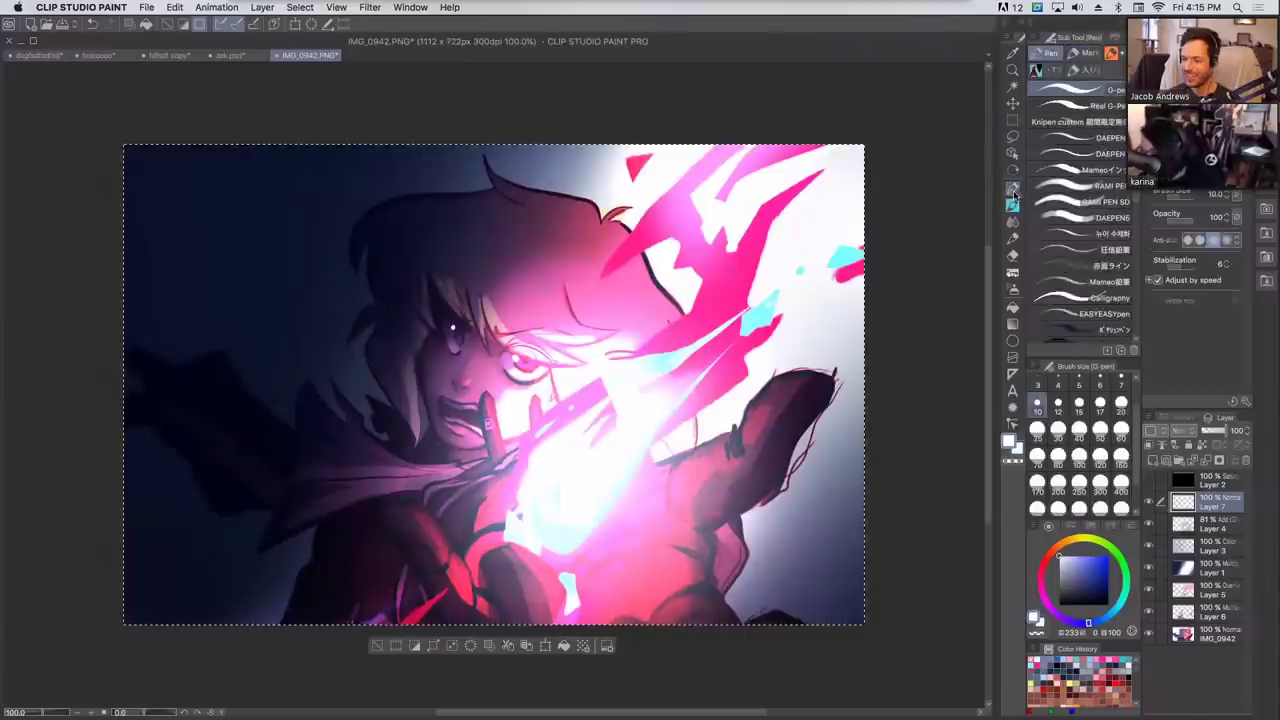
{"action": "key", "text": "super+d"}
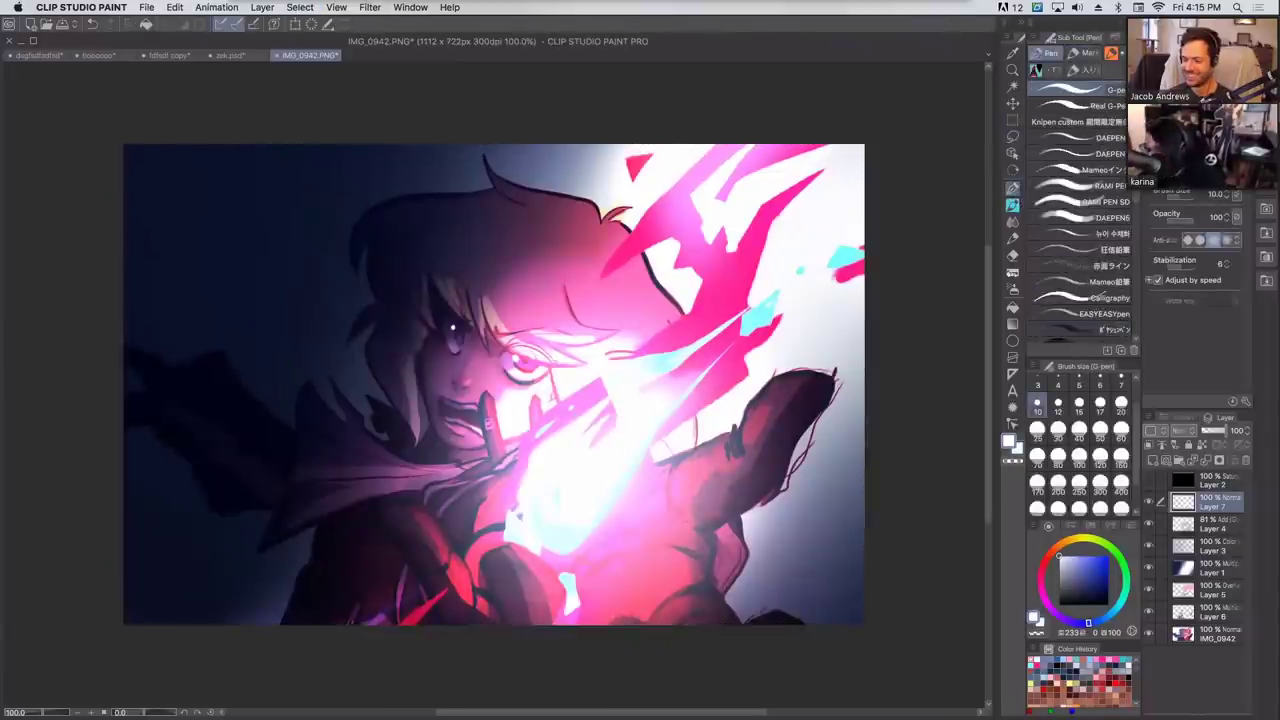
Examine the cropped composition, toggle the lighting layers, and hide everything above IMG_0942 to compare with the original.
{"action": "key", "text": "super+equal"}
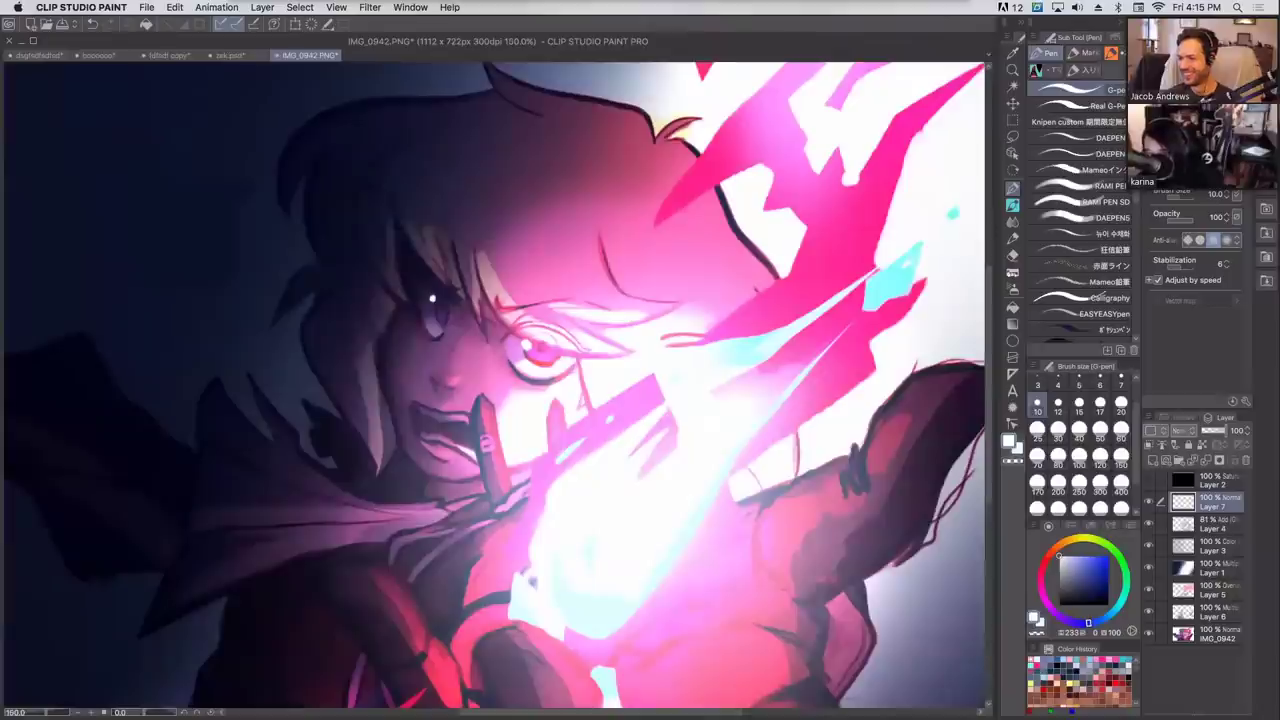
{"action": "left_click_drag", "start_coordinate": [885, 350], "coordinate": [844, 356]}
{"action": "scroll", "coordinate": [844, 355], "scroll_direction": "up", "scroll_amount": 4}
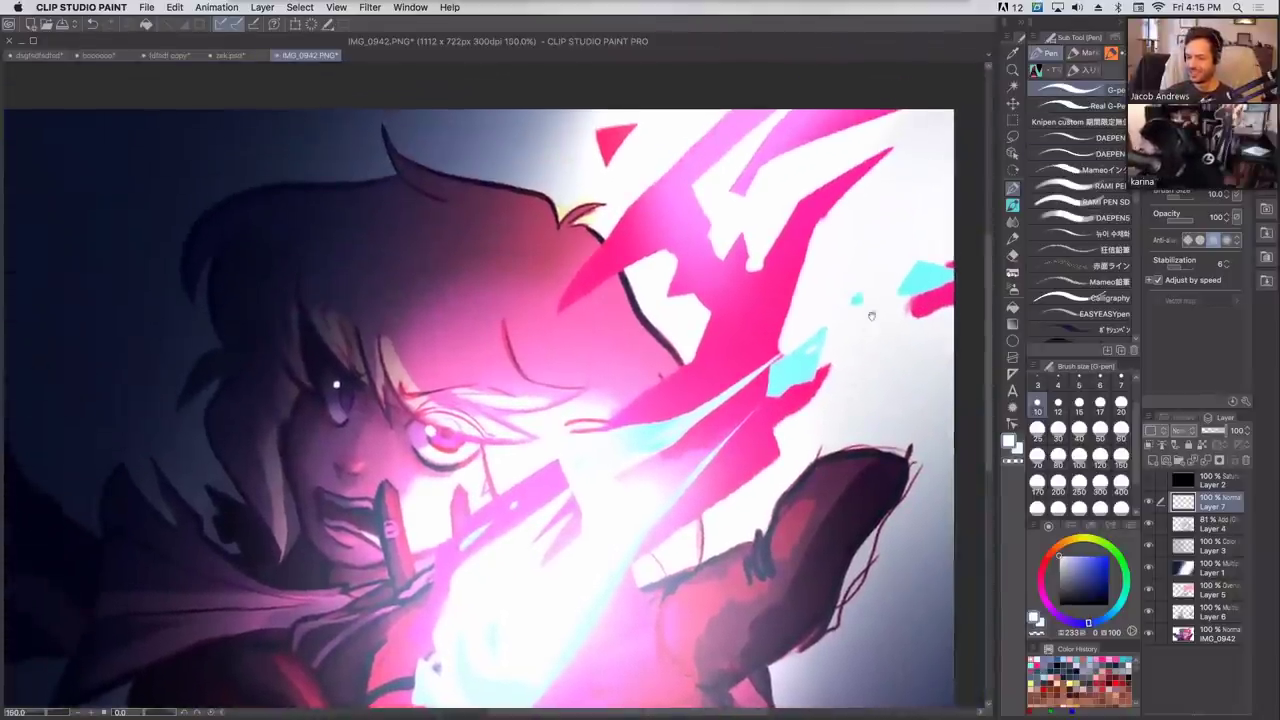
{"action": "key", "text": "super+minus"}
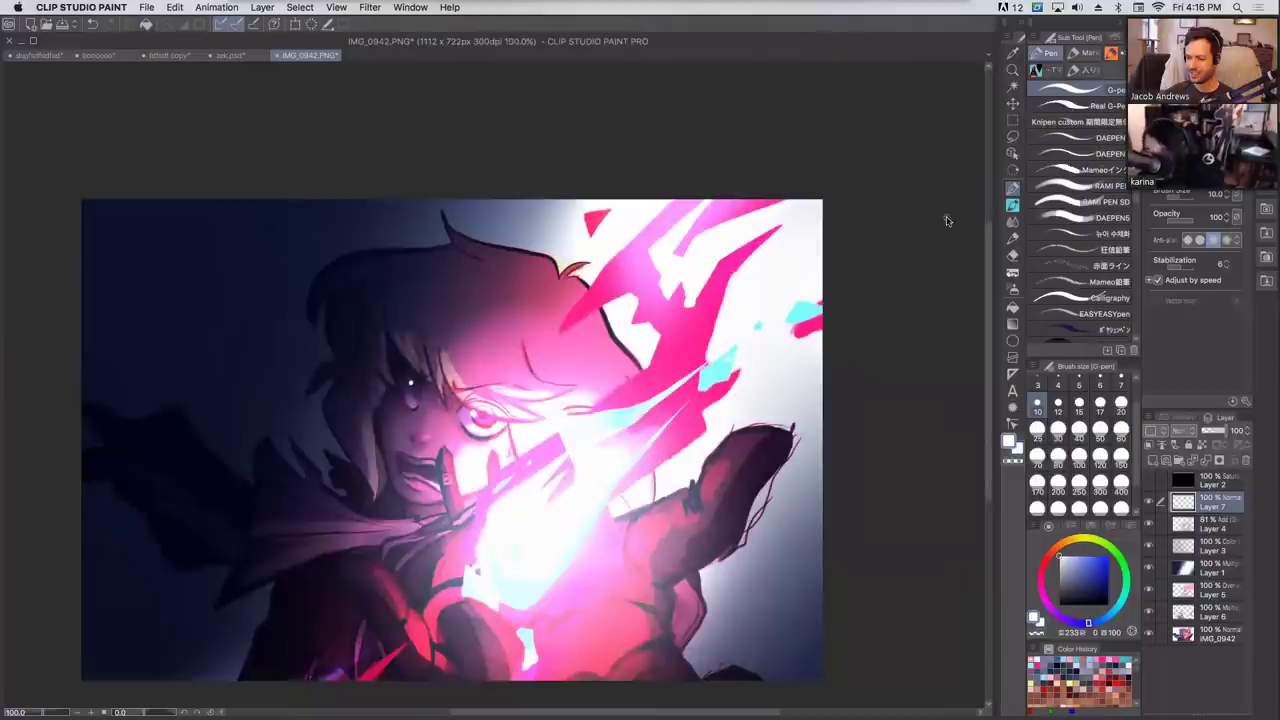
{"action": "scroll", "coordinate": [738, 318], "scroll_direction": "left", "scroll_amount": 3}
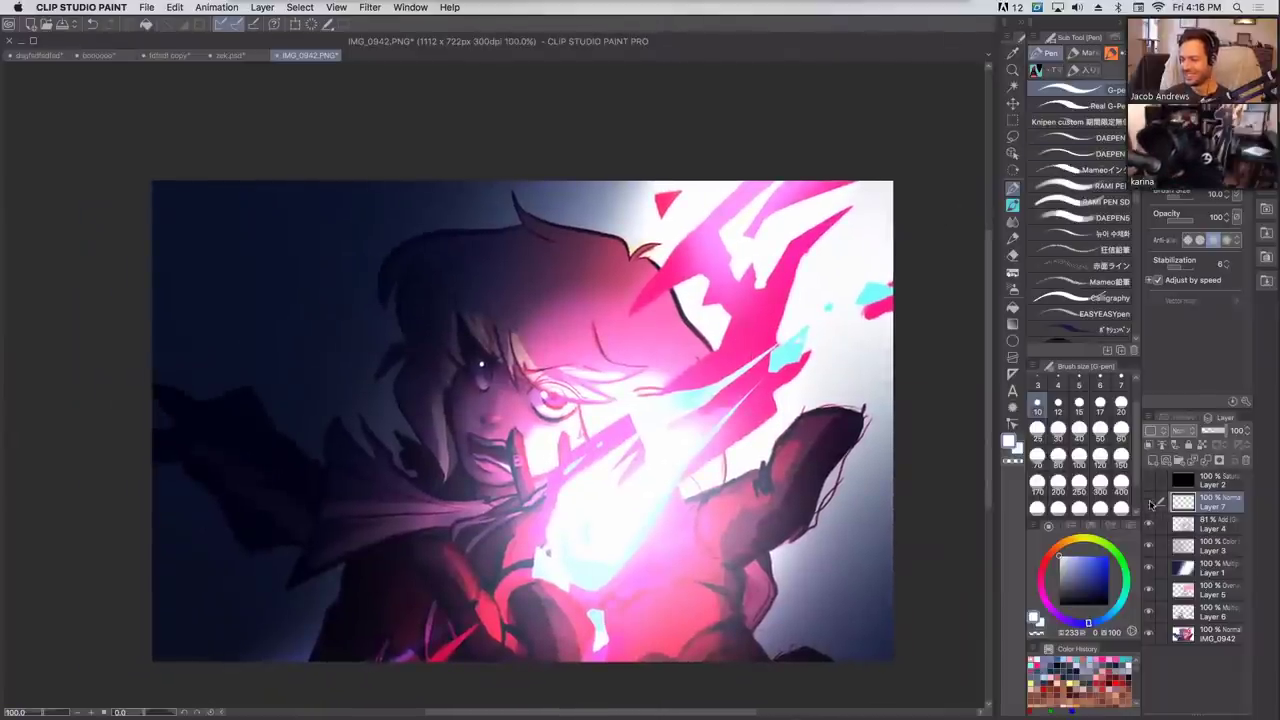
{"action": "left_click", "coordinate": [1148, 524]}
{"action": "left_click_drag", "start_coordinate": [1149, 534], "coordinate": [1153, 508]}
{"action": "left_click", "coordinate": [1149, 616]}
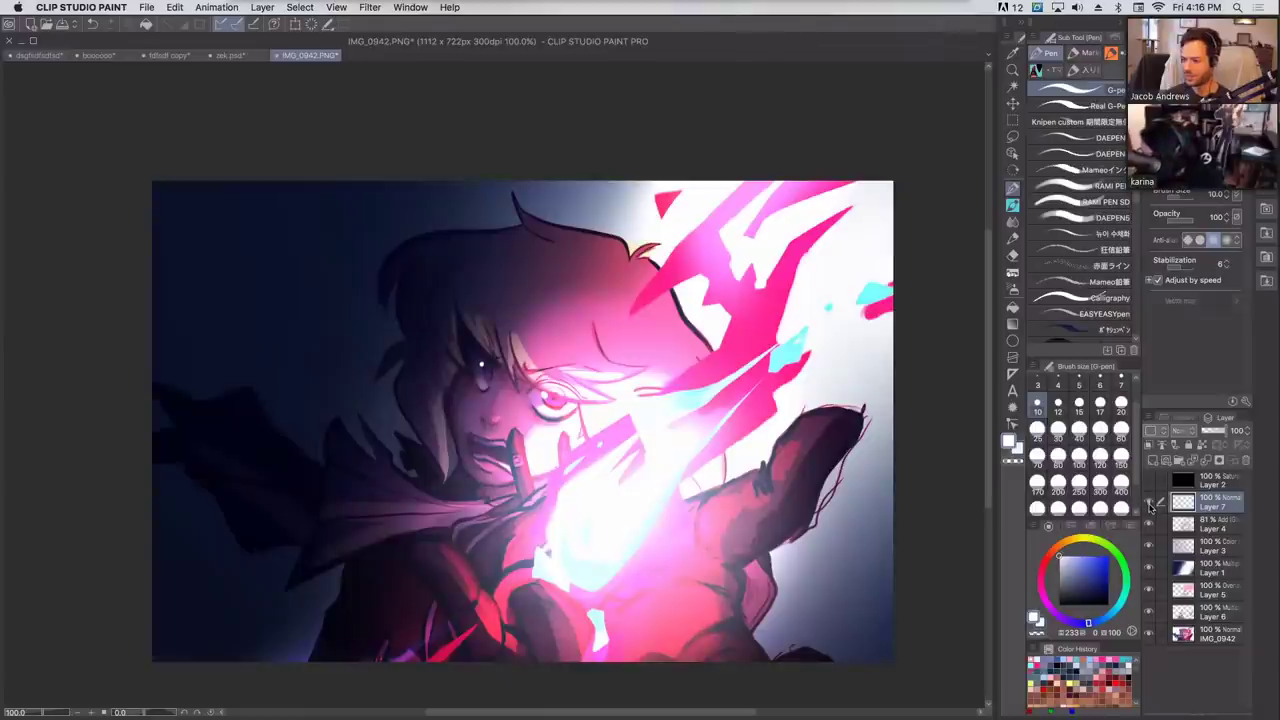
{"action": "left_click_drag", "start_coordinate": [1150, 510], "coordinate": [1148, 612]}
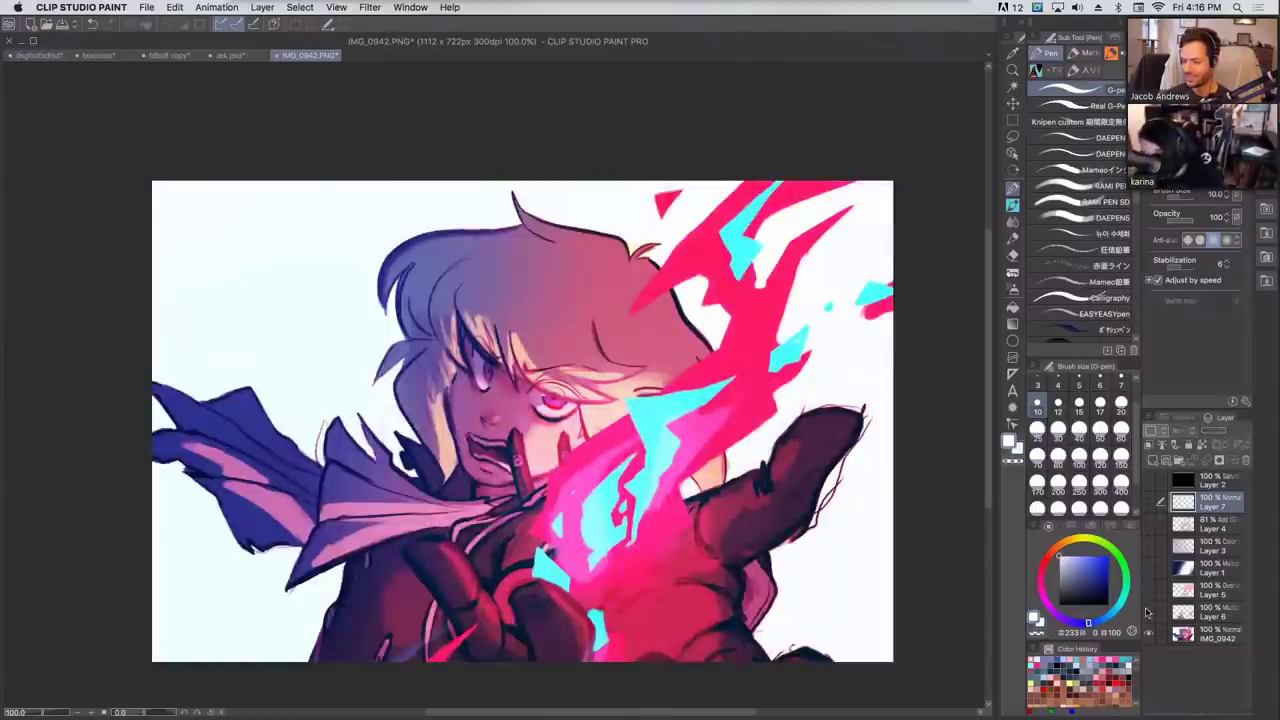
Check the values in greyscale with the black Saturation layer while showing the lighting layers again, and hide that layer.
{"action": "left_click", "coordinate": [1149, 481]}
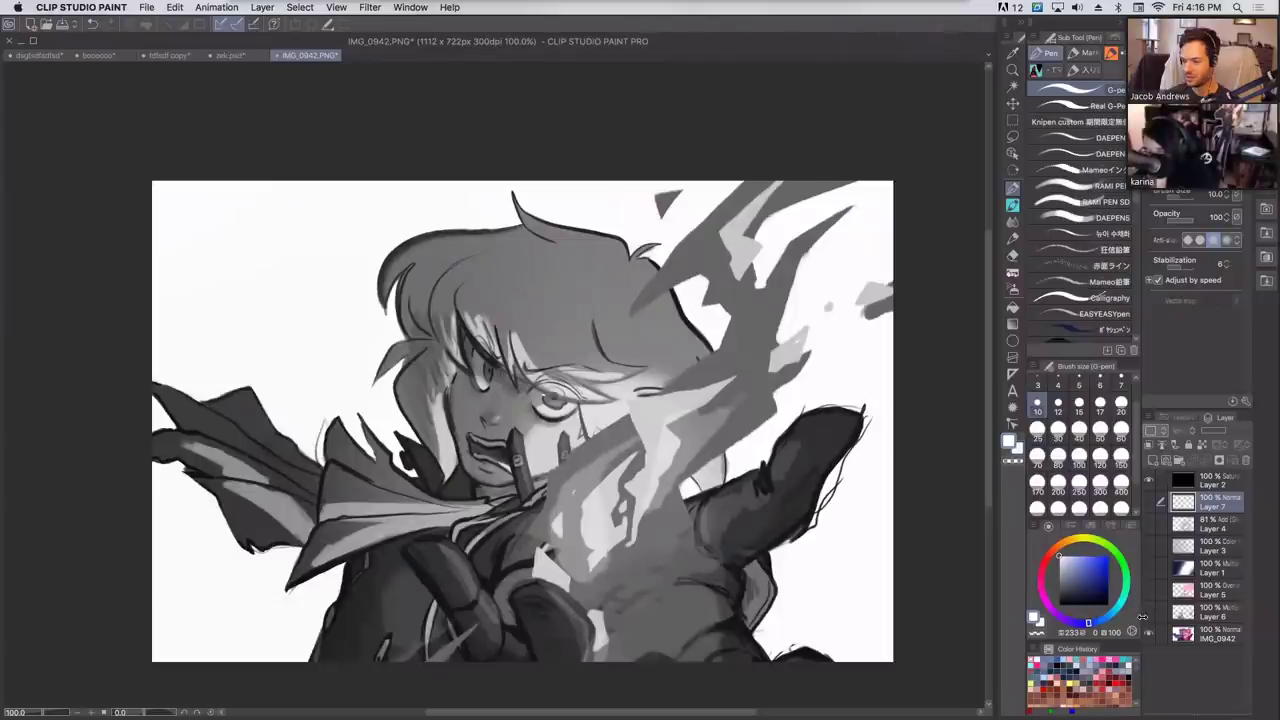
{"action": "left_click", "coordinate": [1148, 610]}
{"action": "left_click", "coordinate": [1148, 588]}
{"action": "left_click", "coordinate": [1148, 566]}
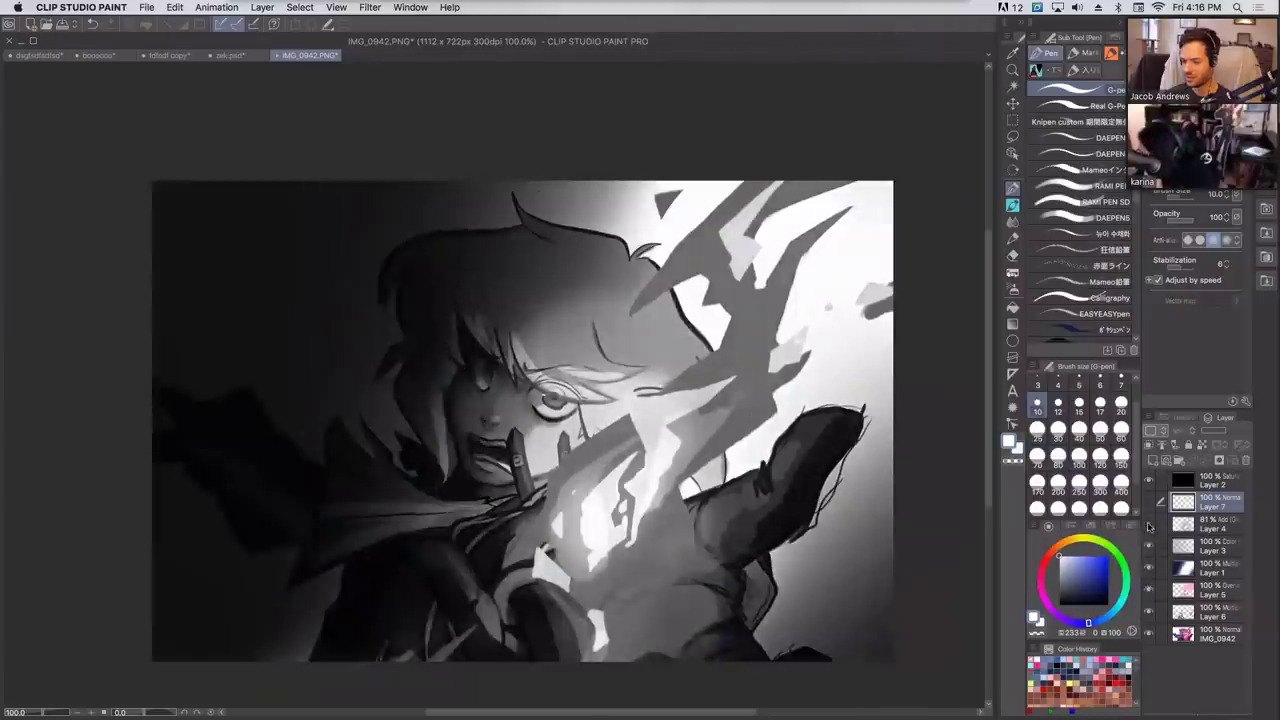
{"action": "left_click", "coordinate": [1148, 544]}
{"action": "left_click", "coordinate": [1149, 510]}
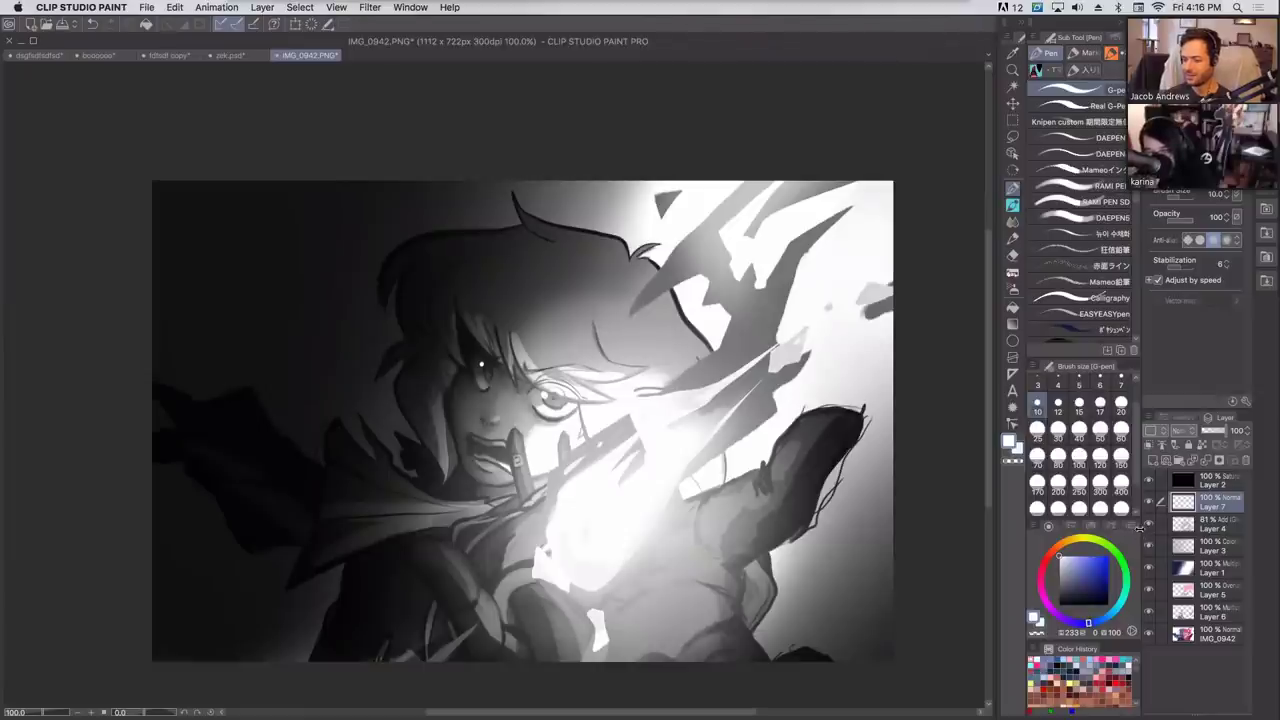
{"action": "left_click", "coordinate": [1149, 484]}
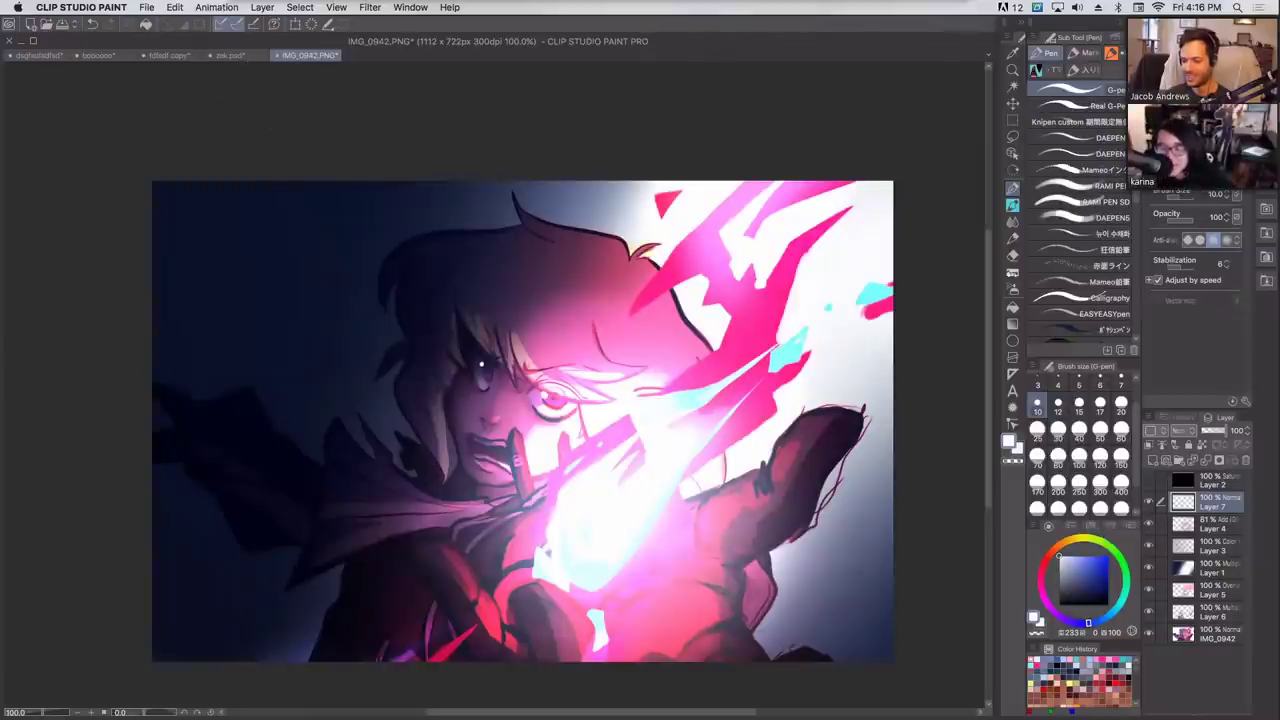
Switch to the fdfsdf copy document, add a new layer above Layer 2, and choose a red colour with the Knipen custom pen.
{"action": "left_click", "coordinate": [168, 55]}
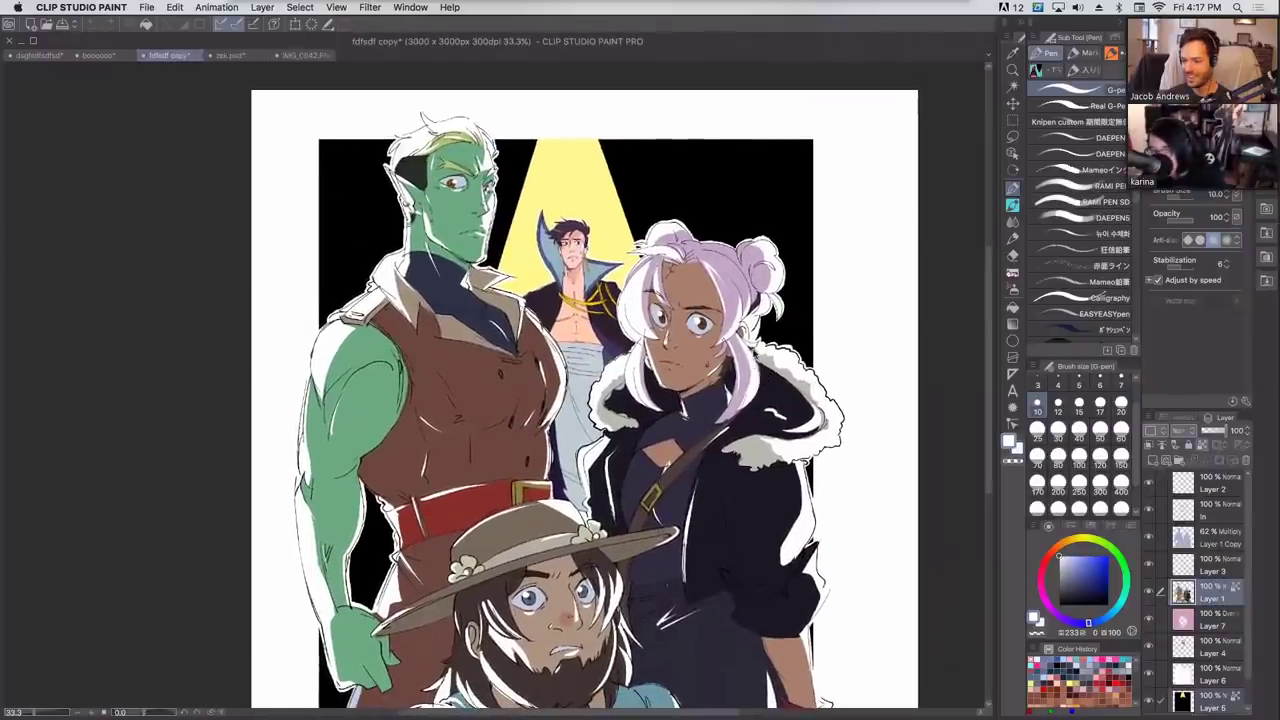
{"action": "left_click_drag", "start_coordinate": [861, 351], "coordinate": [860, 336]}
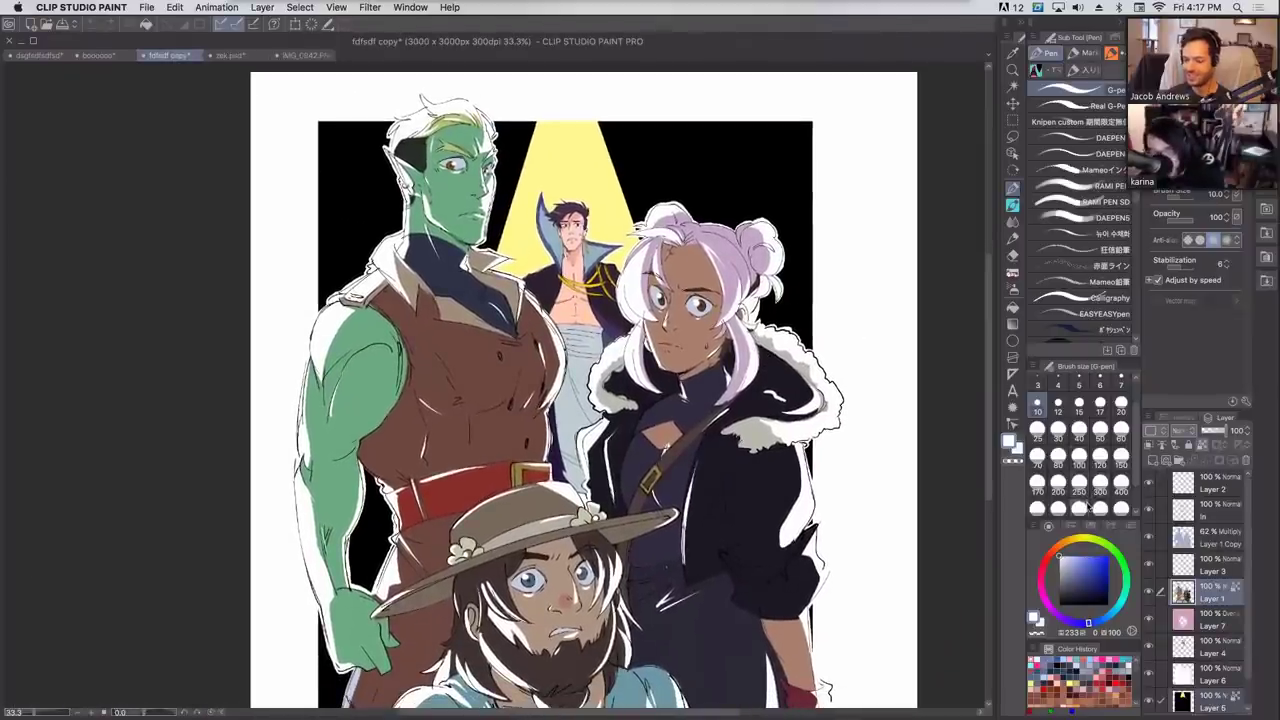
{"action": "left_click", "coordinate": [1210, 485]}
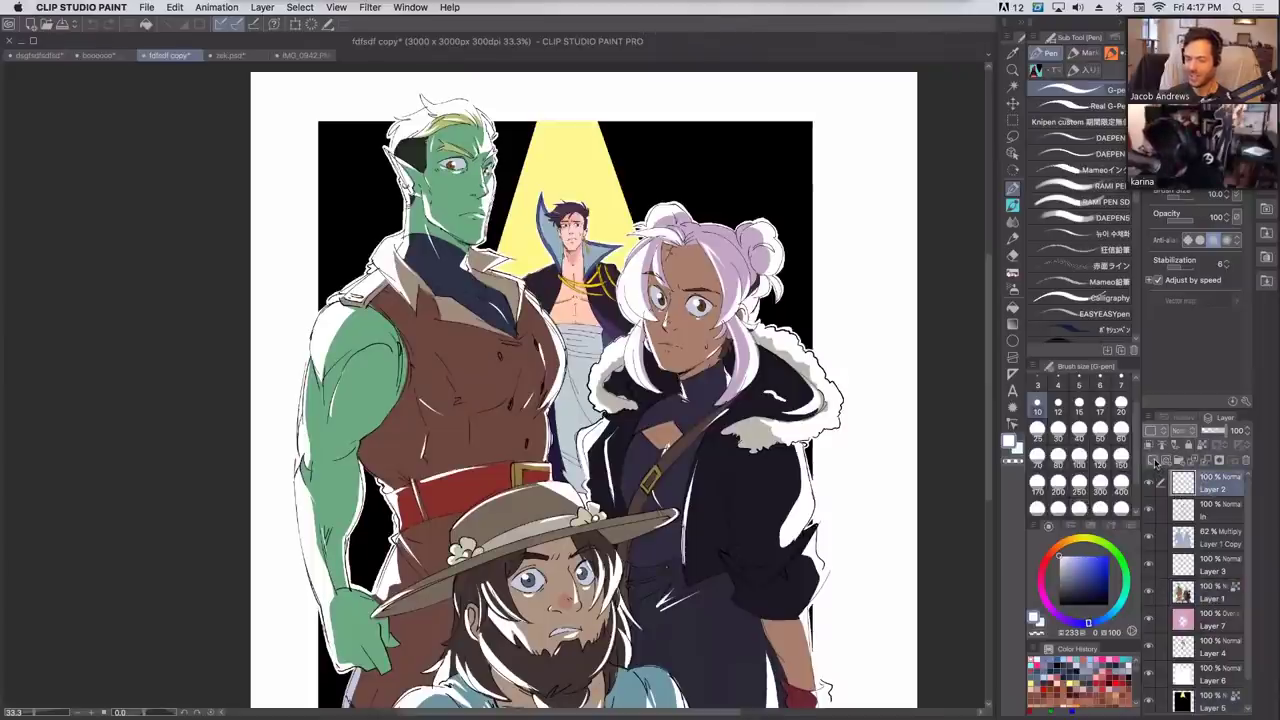
{"action": "left_click", "coordinate": [1153, 461]}
{"action": "left_click", "coordinate": [1046, 557]}
{"action": "left_click", "coordinate": [1103, 558]}
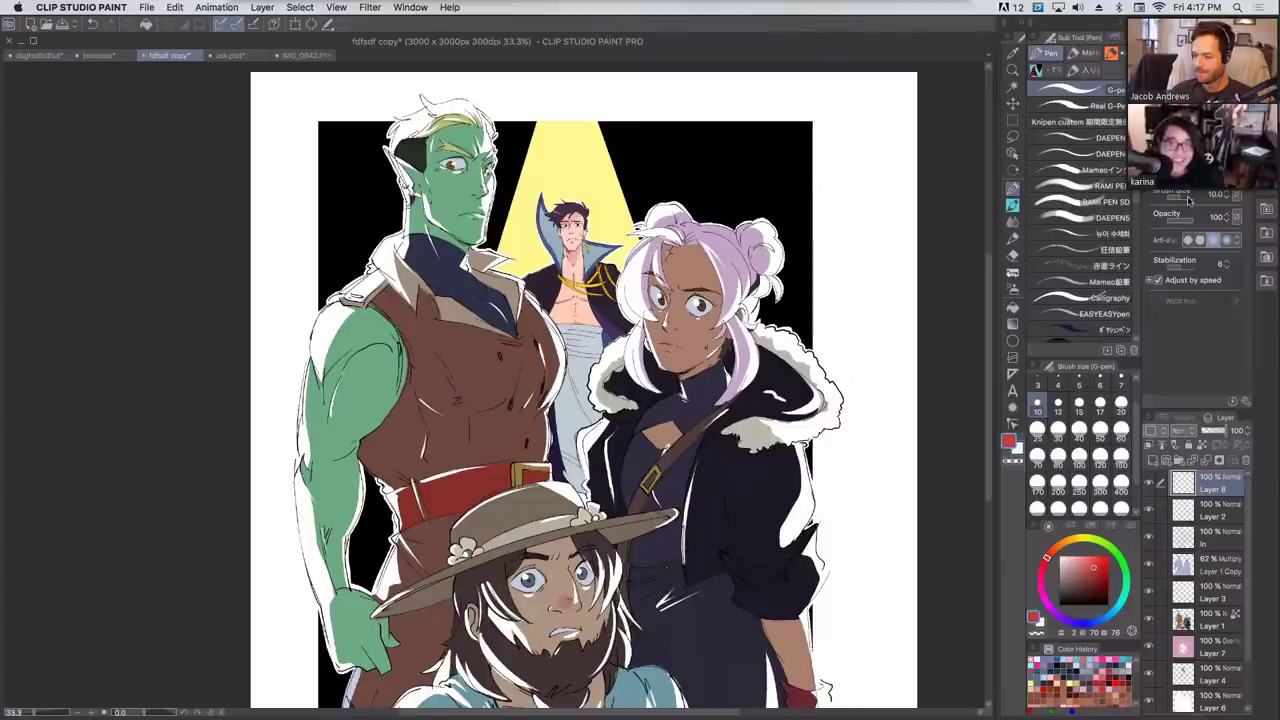
{"action": "left_click", "coordinate": [1060, 121]}
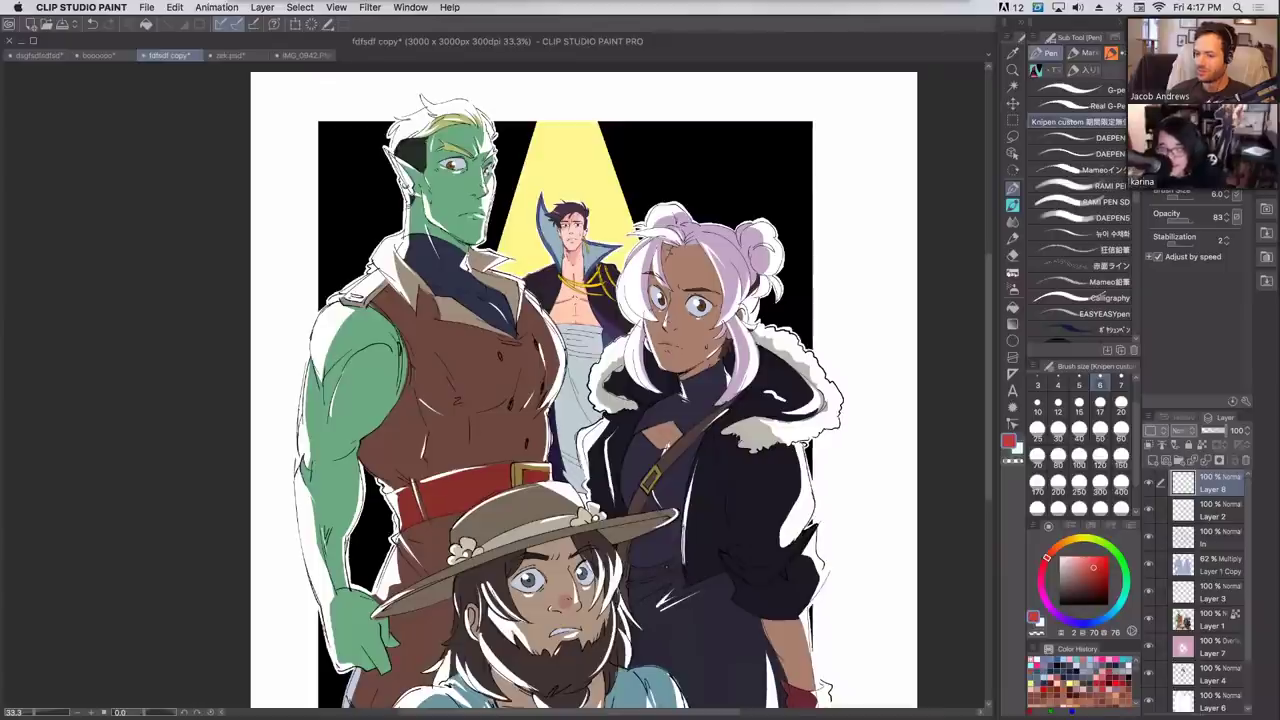
Sketch red guide lines over the green character's shoulder and outer arm with the Knipen custom pen at size 17.
{"action": "left_click", "coordinate": [300, 436]}
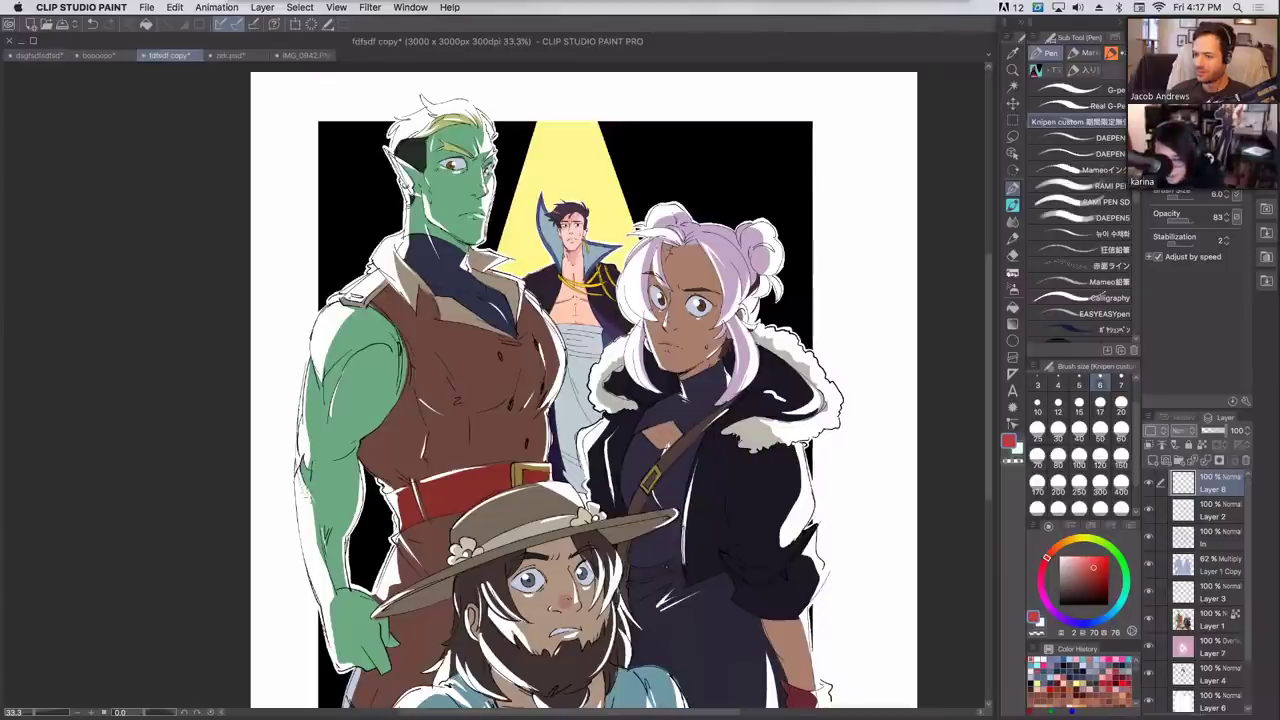
{"action": "left_click", "coordinate": [1100, 405]}
{"action": "mouse_move", "coordinate": [345, 298]}
{"action": "left_mouse_down"}
{"action": "mouse_move", "coordinate": [329, 382]}
{"action": "mouse_move", "coordinate": [396, 333]}
{"action": "left_mouse_up"}
{"action": "mouse_move", "coordinate": [330, 384]}
{"action": "left_mouse_down"}
{"action": "mouse_move", "coordinate": [322, 456]}
{"action": "mouse_move", "coordinate": [403, 376]}
{"action": "mouse_move", "coordinate": [403, 340]}
{"action": "left_mouse_up"}
{"action": "mouse_move", "coordinate": [312, 352]}
{"action": "left_mouse_down"}
{"action": "mouse_move", "coordinate": [299, 445]}
{"action": "mouse_move", "coordinate": [333, 455]}
{"action": "left_mouse_up"}
{"action": "left_click_drag", "start_coordinate": [306, 380], "coordinate": [296, 514]}
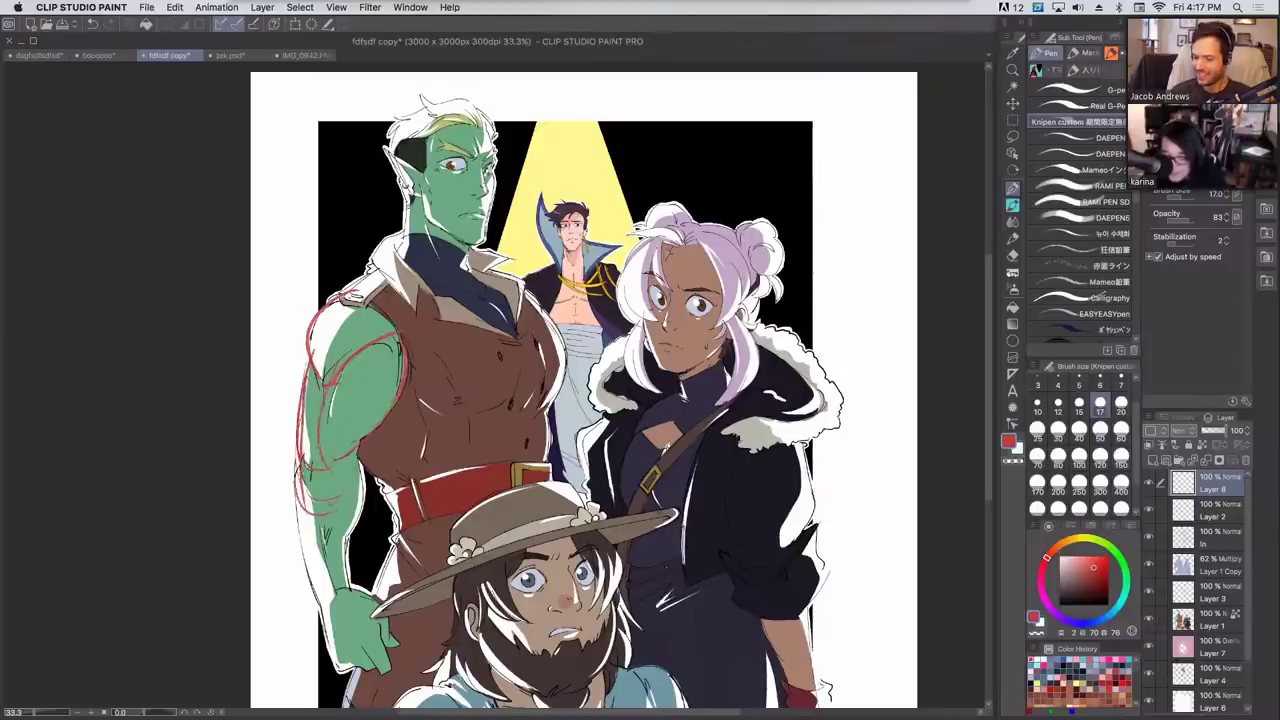
Sketch red guide lines over the green character's forearm, wrist and fist, and reinforce the outer arm contour.
{"action": "mouse_move", "coordinate": [360, 458]}
{"action": "left_mouse_down"}
{"action": "mouse_move", "coordinate": [342, 500]}
{"action": "mouse_move", "coordinate": [300, 540]}
{"action": "mouse_move", "coordinate": [330, 654]}
{"action": "left_mouse_up"}
{"action": "left_click_drag", "start_coordinate": [346, 610], "coordinate": [342, 636]}
{"action": "left_click_drag", "start_coordinate": [357, 496], "coordinate": [330, 684]}
{"action": "mouse_move", "coordinate": [340, 606]}
{"action": "left_mouse_down"}
{"action": "mouse_move", "coordinate": [386, 644]}
{"action": "mouse_move", "coordinate": [356, 714]}
{"action": "left_mouse_up"}
{"action": "left_click_drag", "start_coordinate": [360, 619], "coordinate": [387, 635]}
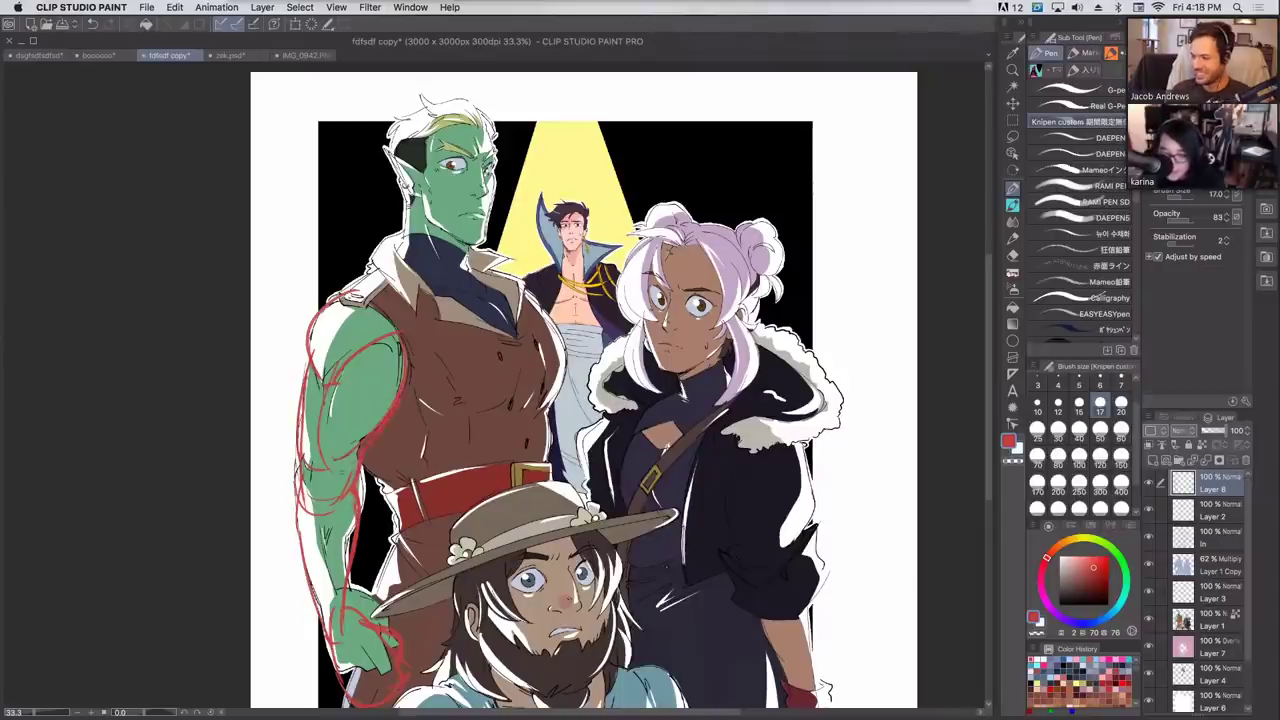
{"action": "mouse_move", "coordinate": [308, 356]}
{"action": "left_mouse_down"}
{"action": "mouse_move", "coordinate": [296, 440]}
{"action": "mouse_move", "coordinate": [295, 426]}
{"action": "left_mouse_up"}
{"action": "mouse_move", "coordinate": [303, 472]}
{"action": "left_mouse_down"}
{"action": "mouse_move", "coordinate": [310, 530]}
{"action": "mouse_move", "coordinate": [337, 574]}
{"action": "left_mouse_up"}
{"action": "left_click_drag", "start_coordinate": [334, 528], "coordinate": [331, 590]}
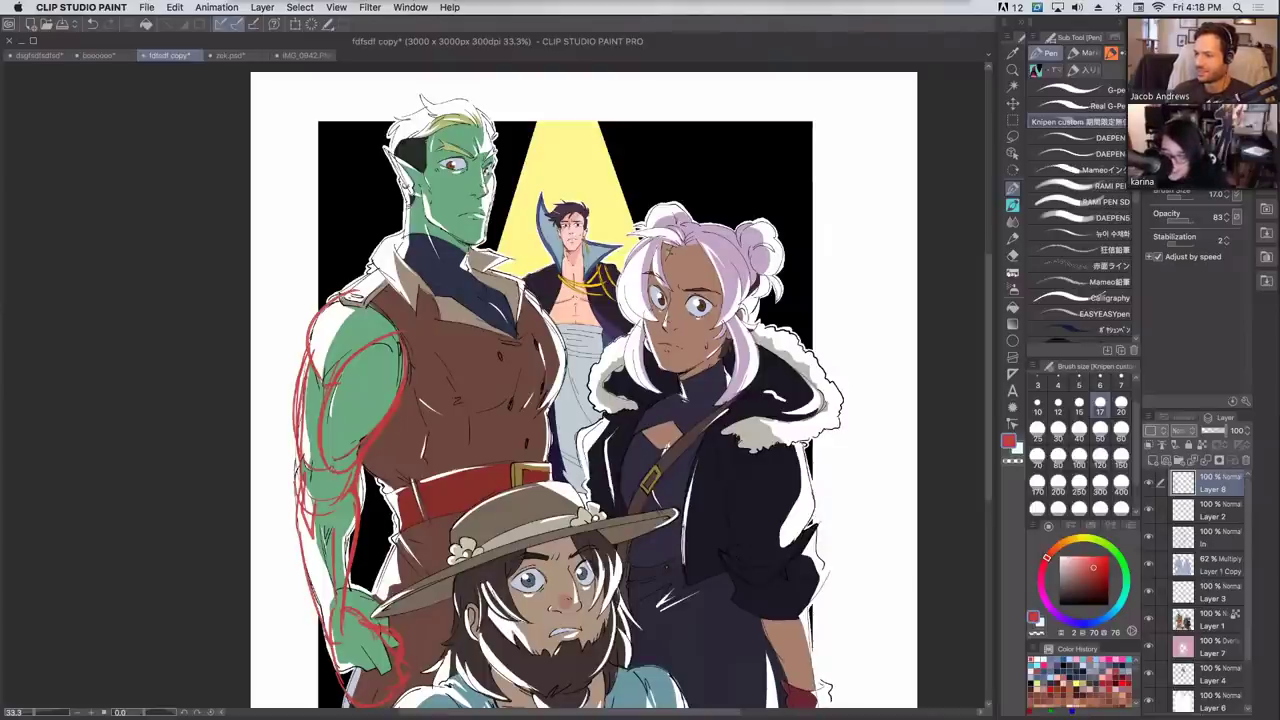
Hide Layer 1 and the Multiply layer Layer 1 Copy to leave the three front figures as bare line art.
{"action": "left_click", "coordinate": [1149, 621]}
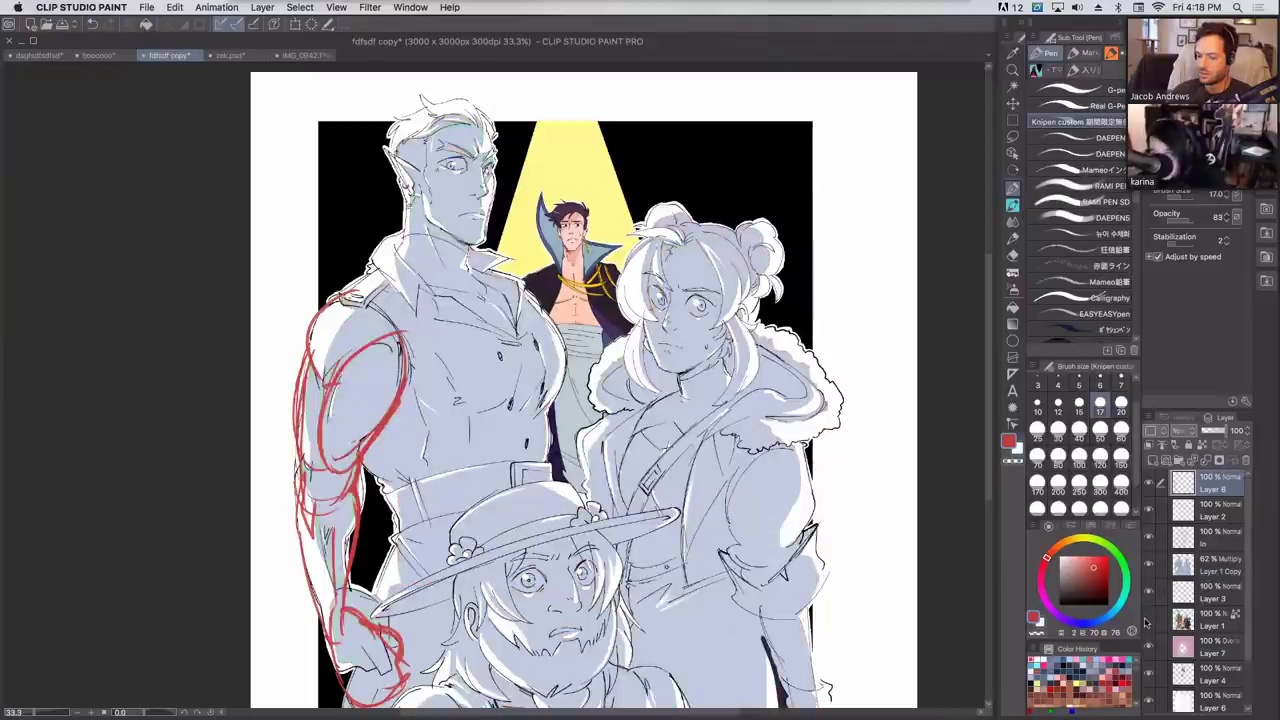
{"action": "left_click", "coordinate": [1149, 566]}
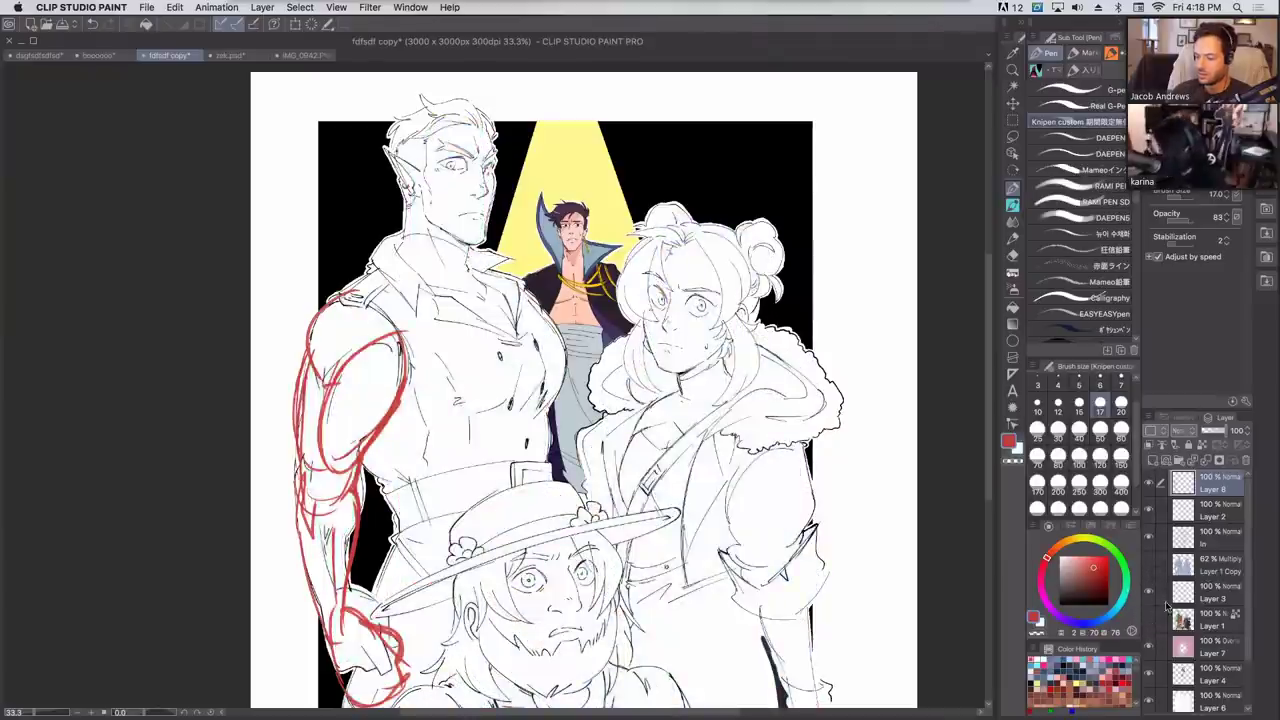
{"action": "scroll", "coordinate": [760, 428], "scroll_direction": "down", "scroll_amount": 2}
{"action": "scroll", "coordinate": [762, 430], "scroll_direction": "up", "scroll_amount": 1}
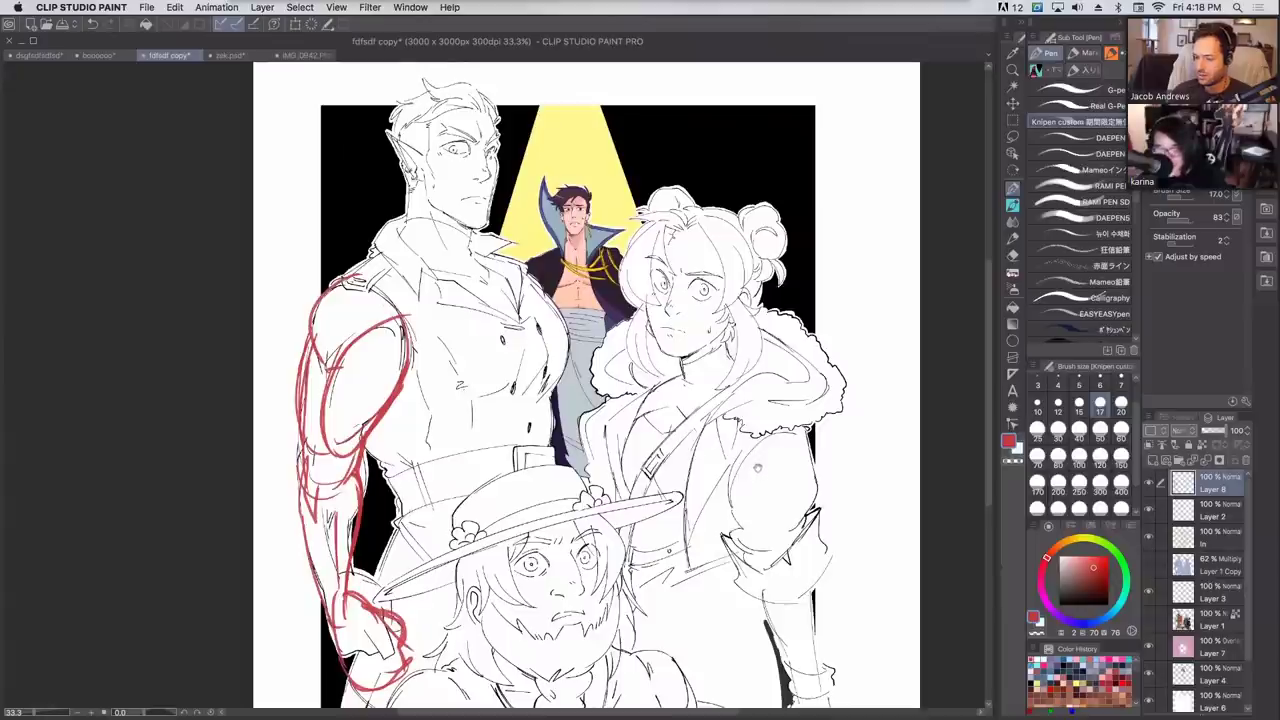
{"action": "scroll", "coordinate": [757, 467], "scroll_direction": "down", "scroll_amount": 1}
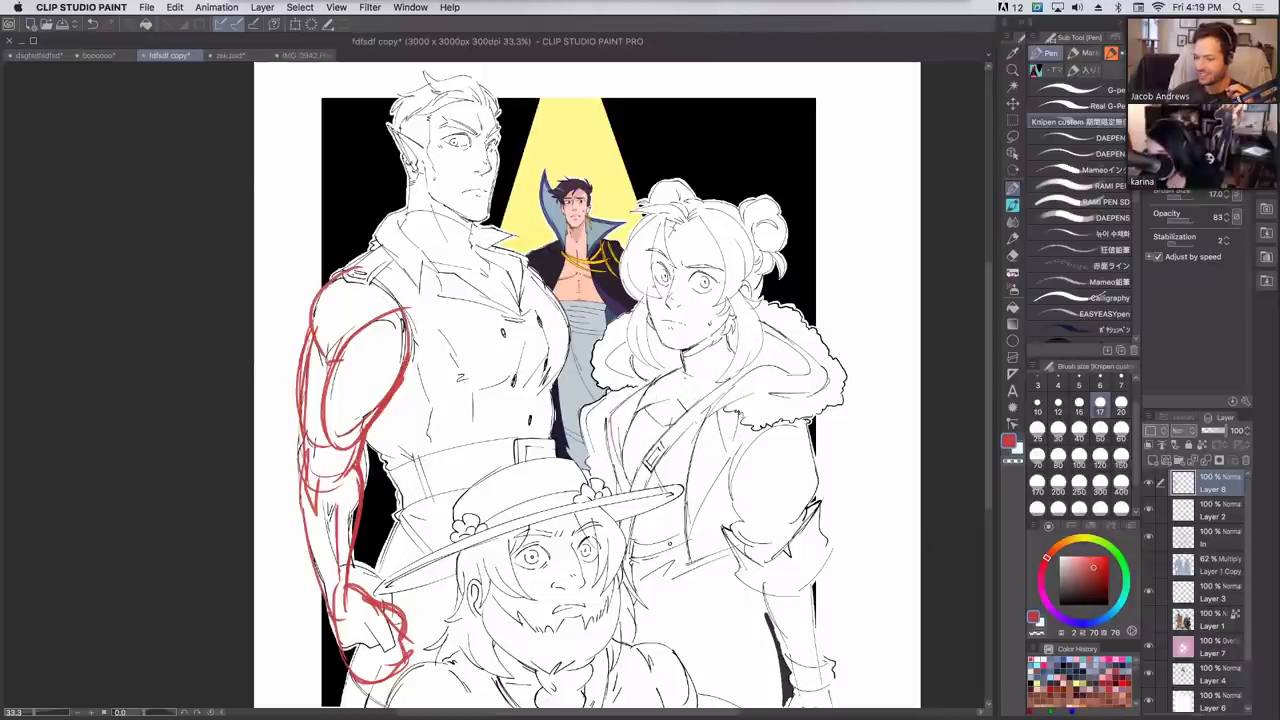
Sketch red construction lines for the torso, upper arm, curved waistline and hips of the character with hair buns.
{"action": "left_click_drag", "start_coordinate": [614, 462], "coordinate": [628, 560]}
{"action": "left_click_drag", "start_coordinate": [630, 524], "coordinate": [750, 500]}
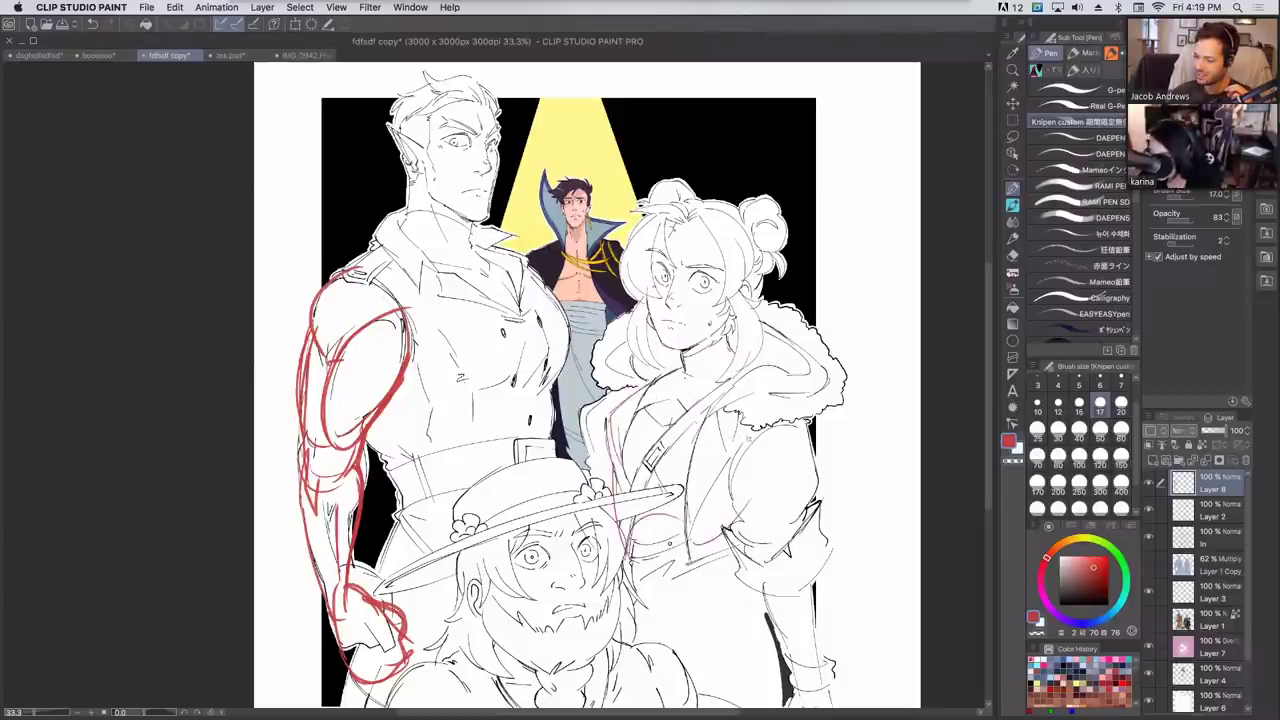
{"action": "mouse_move", "coordinate": [754, 382]}
{"action": "left_mouse_down"}
{"action": "mouse_move", "coordinate": [778, 476]}
{"action": "mouse_move", "coordinate": [752, 518]}
{"action": "left_mouse_up"}
{"action": "left_click_drag", "start_coordinate": [620, 500], "coordinate": [634, 704]}
{"action": "left_click_drag", "start_coordinate": [673, 638], "coordinate": [687, 528]}
{"action": "mouse_move", "coordinate": [668, 602]}
{"action": "left_mouse_down"}
{"action": "mouse_move", "coordinate": [742, 552]}
{"action": "mouse_move", "coordinate": [772, 552]}
{"action": "left_mouse_up"}
{"action": "left_click_drag", "start_coordinate": [706, 588], "coordinate": [752, 556]}
{"action": "mouse_move", "coordinate": [752, 408]}
{"action": "left_mouse_down"}
{"action": "mouse_move", "coordinate": [764, 400]}
{"action": "mouse_move", "coordinate": [798, 602]}
{"action": "left_mouse_up"}
{"action": "mouse_move", "coordinate": [688, 602]}
{"action": "left_mouse_down"}
{"action": "mouse_move", "coordinate": [758, 552]}
{"action": "mouse_move", "coordinate": [778, 588]}
{"action": "left_mouse_up"}
{"action": "left_click_drag", "start_coordinate": [640, 430], "coordinate": [777, 424]}
{"action": "mouse_move", "coordinate": [638, 416]}
{"action": "left_mouse_down"}
{"action": "mouse_move", "coordinate": [768, 432]}
{"action": "mouse_move", "coordinate": [768, 444]}
{"action": "left_mouse_up"}
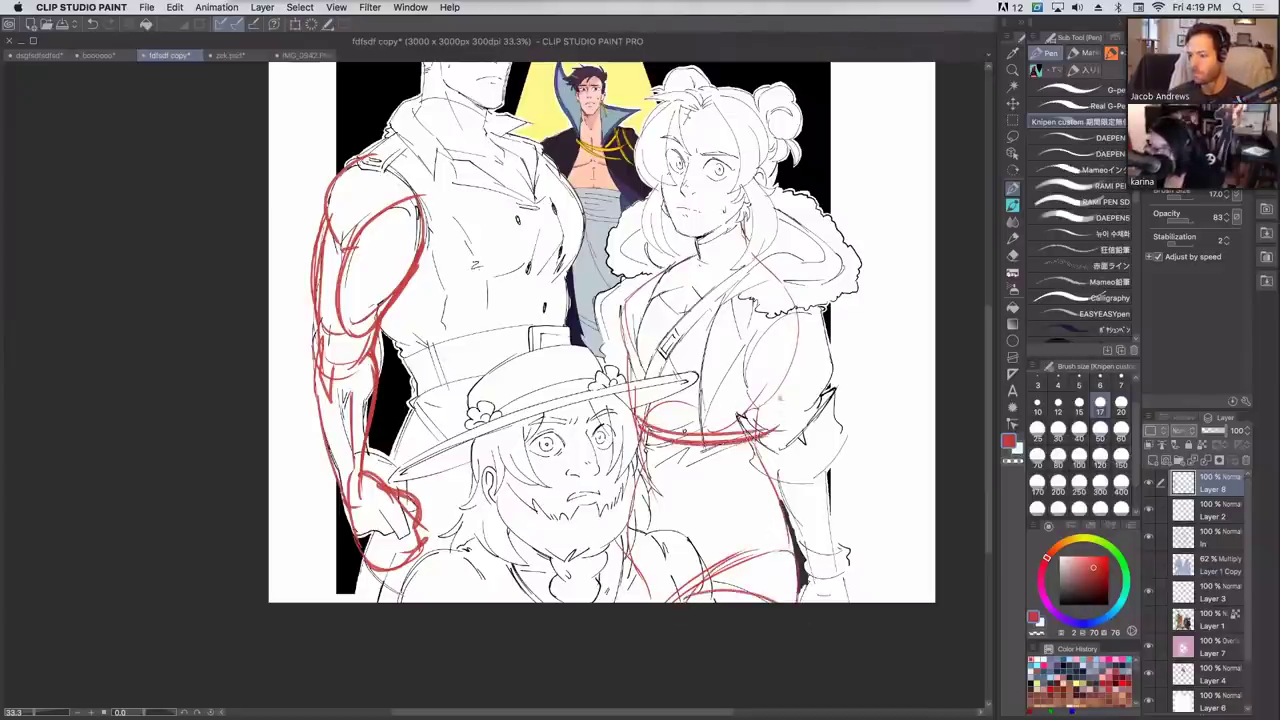
{"action": "scroll", "coordinate": [930, 157], "scroll_direction": "up", "scroll_amount": 3}
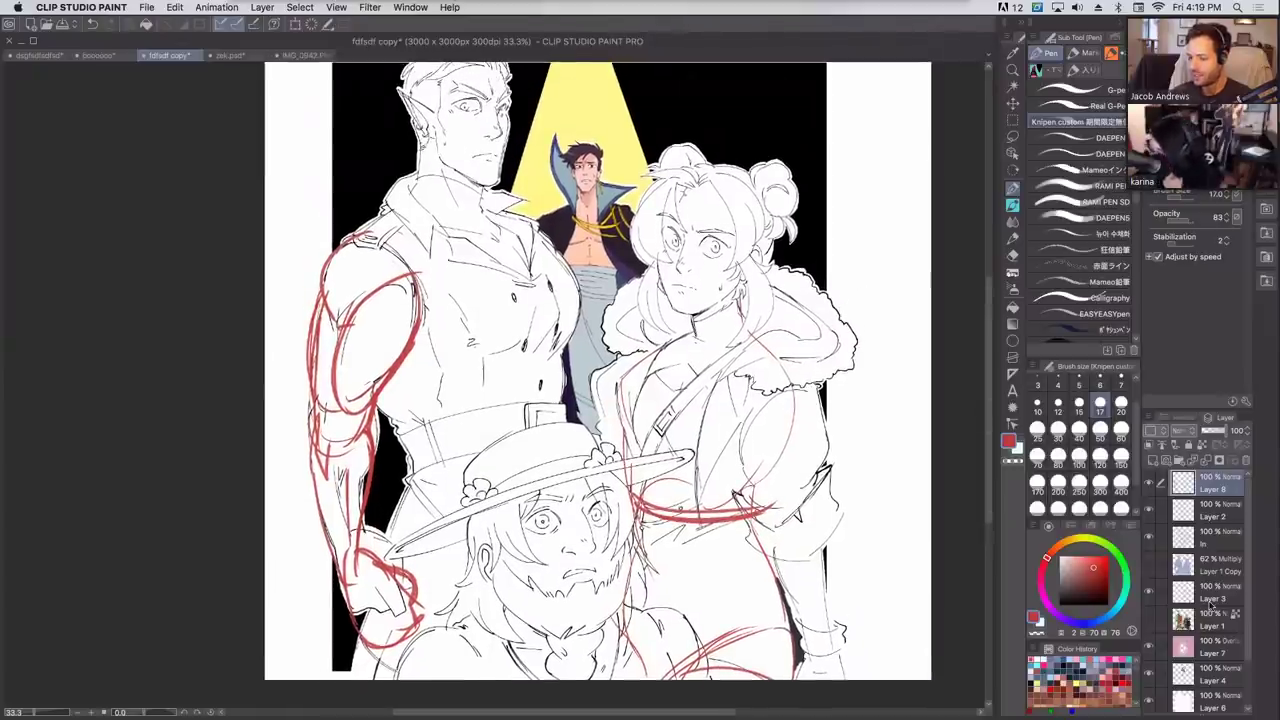
Hide Layer 5 and Layer 6 to remove the dark background, and toggle Layer 4 to check its contents.
{"action": "scroll", "coordinate": [1241, 649], "scroll_direction": "down", "scroll_amount": 2}
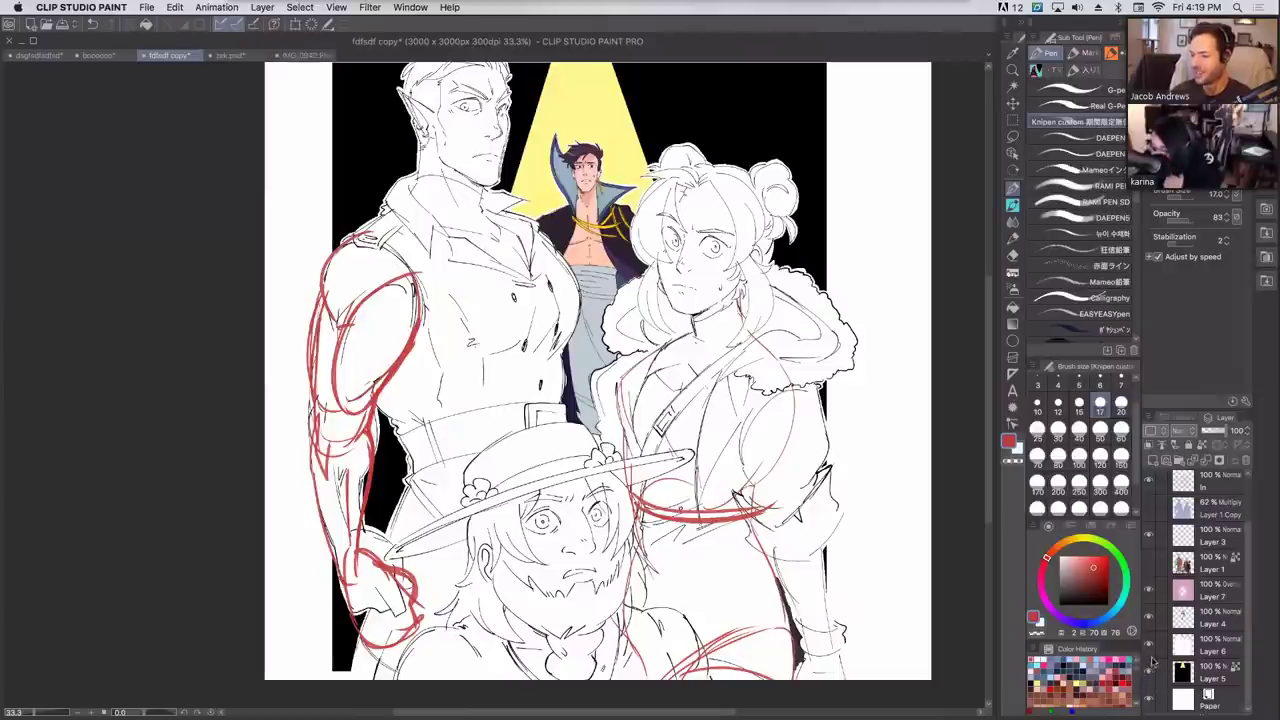
{"action": "left_click", "coordinate": [1149, 675]}
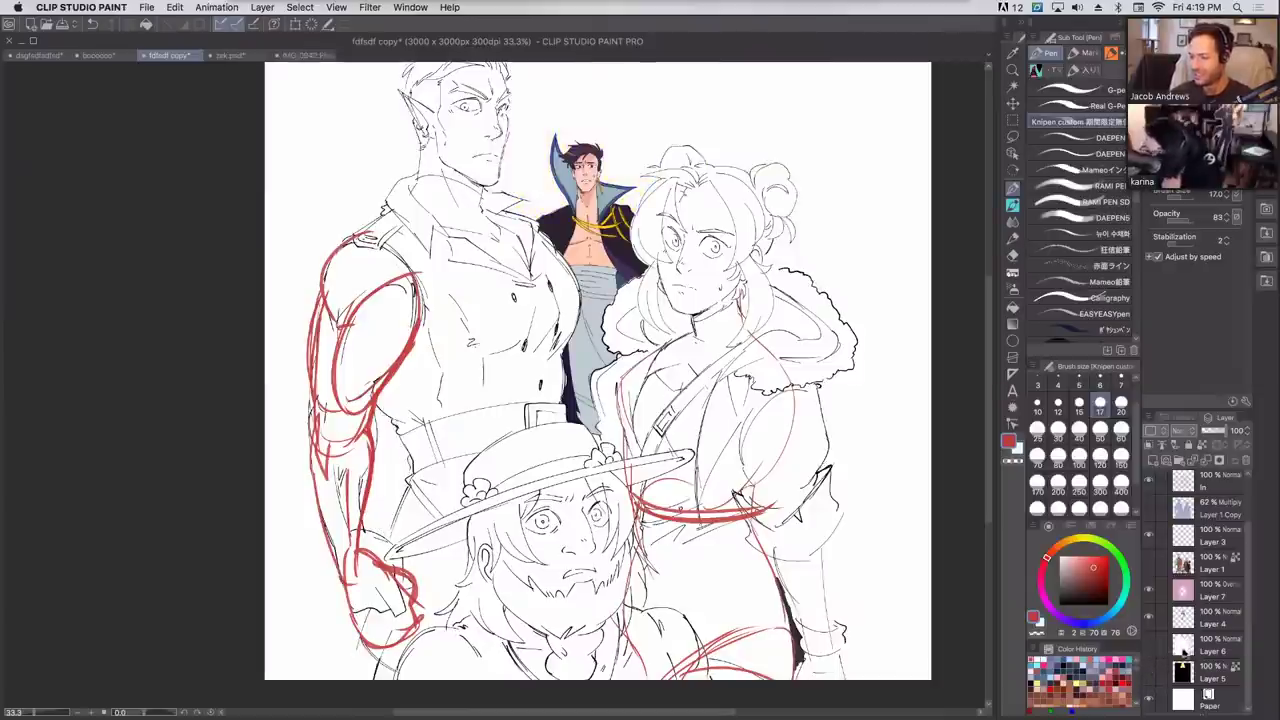
{"action": "left_click", "coordinate": [1150, 621]}
{"action": "left_click", "coordinate": [1150, 622]}
{"action": "scroll", "coordinate": [1230, 610], "scroll_direction": "up", "scroll_amount": 1}
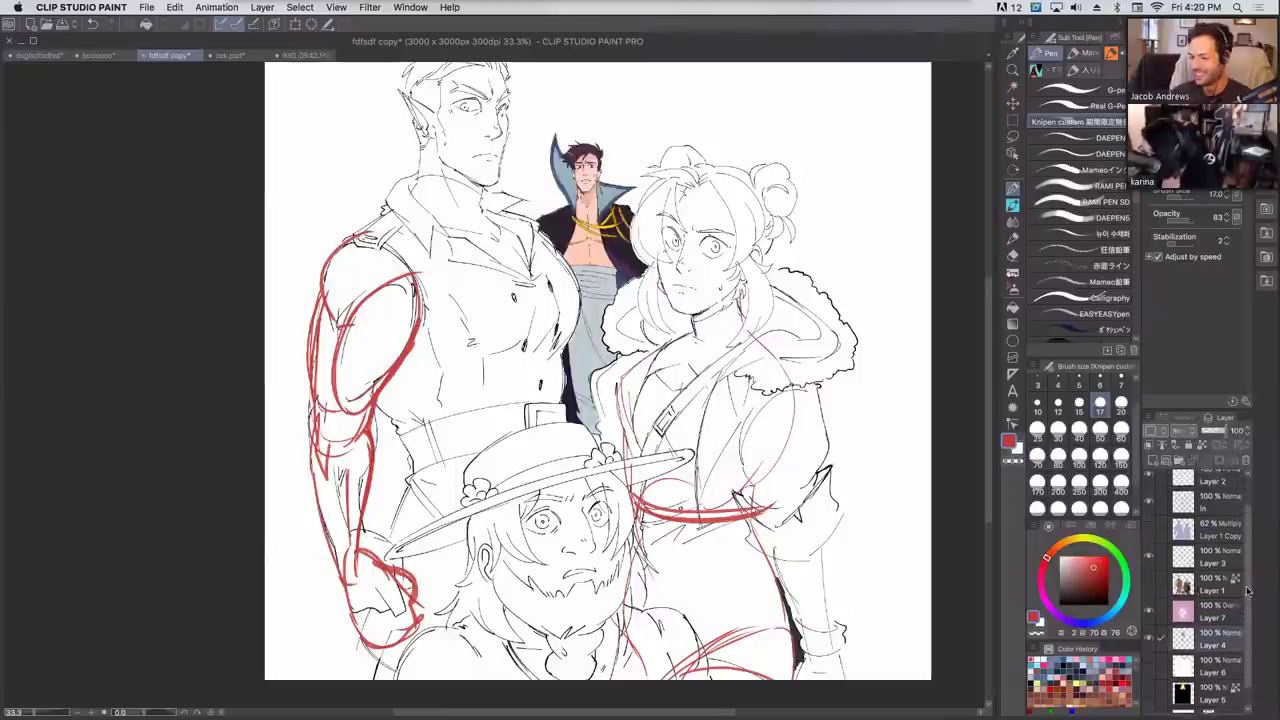
Select the line art layer In, test a lower opacity on it, and assign it the Orange palette colour.
{"action": "left_click", "coordinate": [1172, 612]}
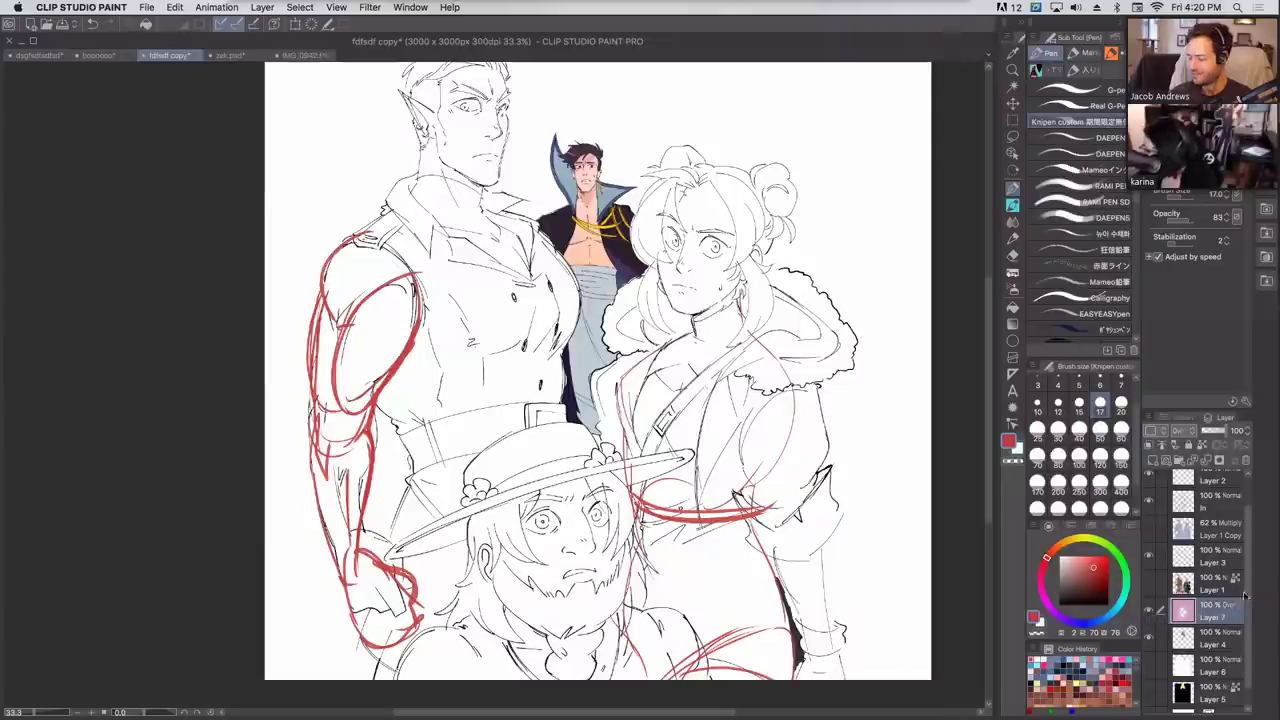
{"action": "scroll", "coordinate": [1240, 585], "scroll_direction": "up", "scroll_amount": 1}
{"action": "left_click", "coordinate": [1216, 540]}
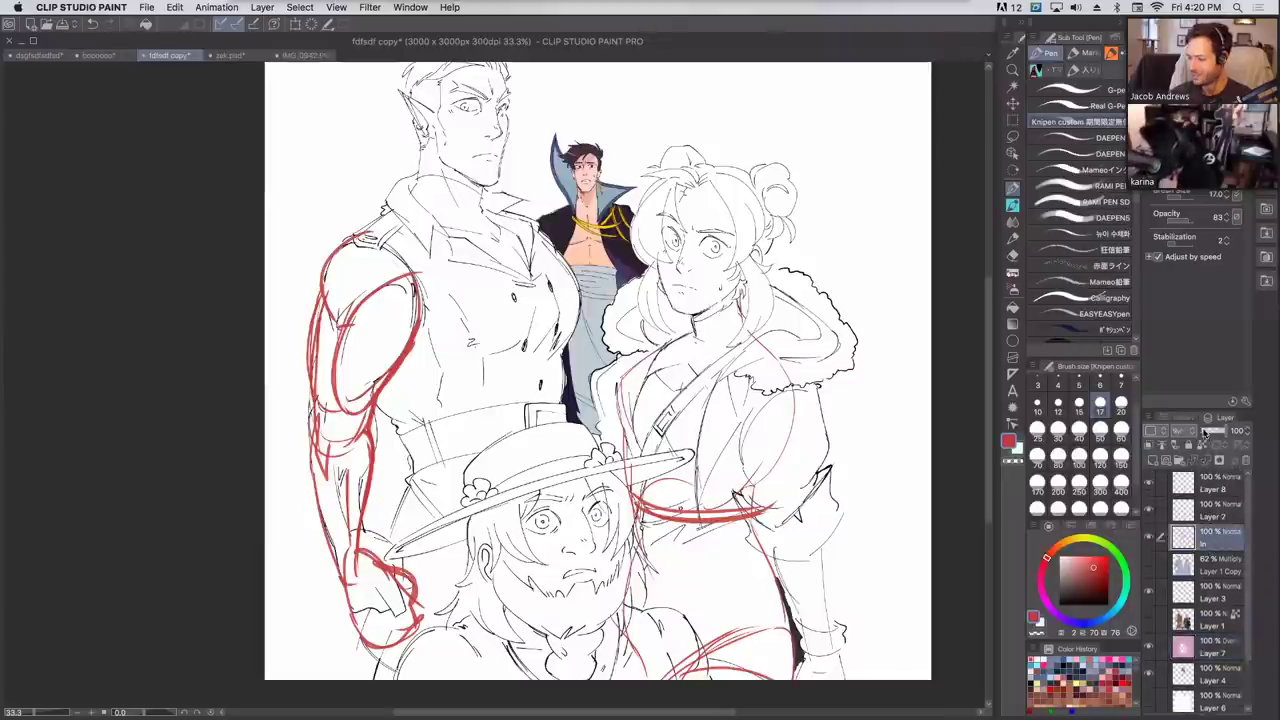
{"action": "left_click", "coordinate": [1208, 432]}
{"action": "left_click_drag", "start_coordinate": [1212, 441], "coordinate": [1232, 432]}
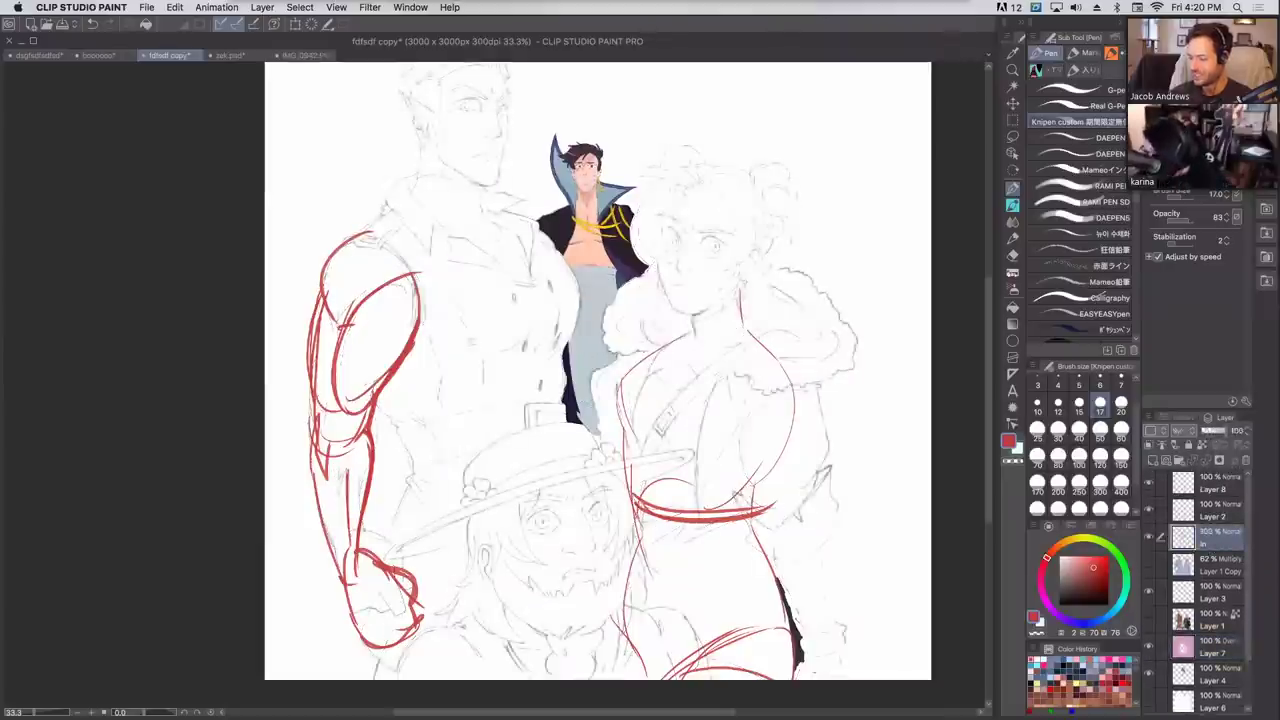
{"action": "left_click", "coordinate": [1155, 433]}
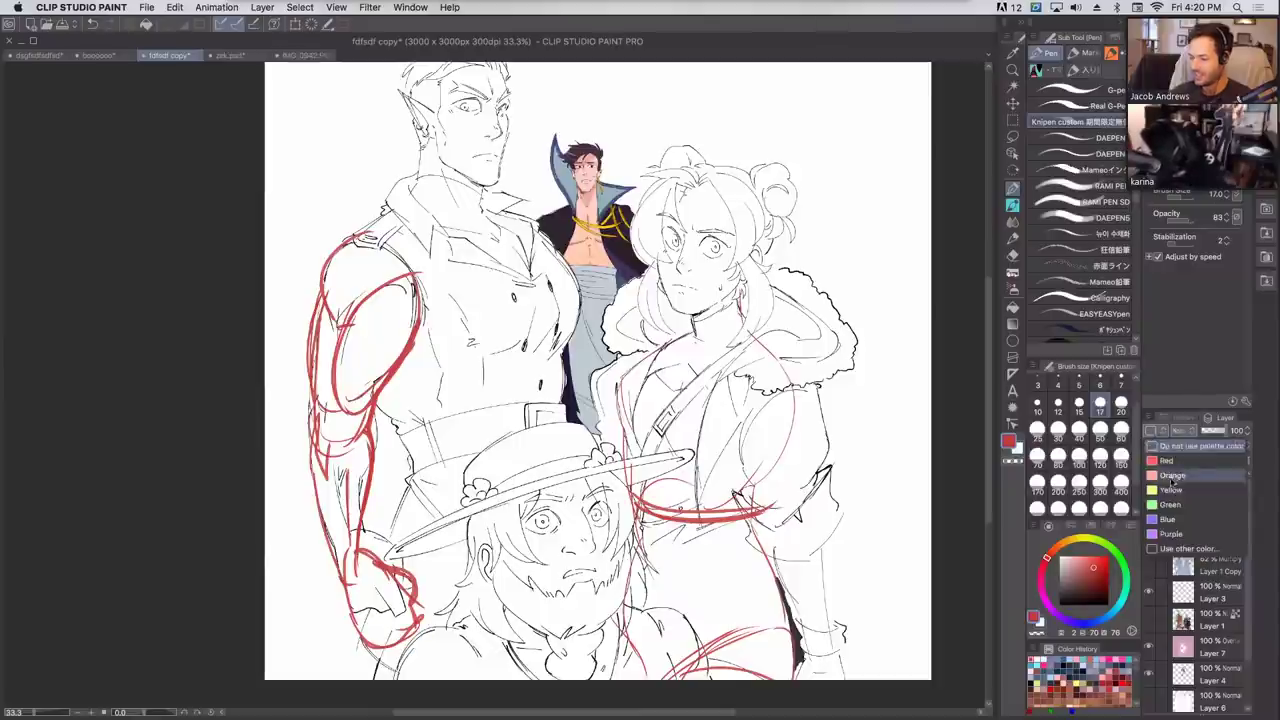
Toggle the red sketch on Layer 8 to check it, and lower that layer's opacity to 19%.
{"action": "left_click", "coordinate": [1148, 483]}
{"action": "left_click", "coordinate": [1148, 483]}
{"action": "left_click", "coordinate": [1198, 486]}
{"action": "left_click", "coordinate": [1206, 432]}
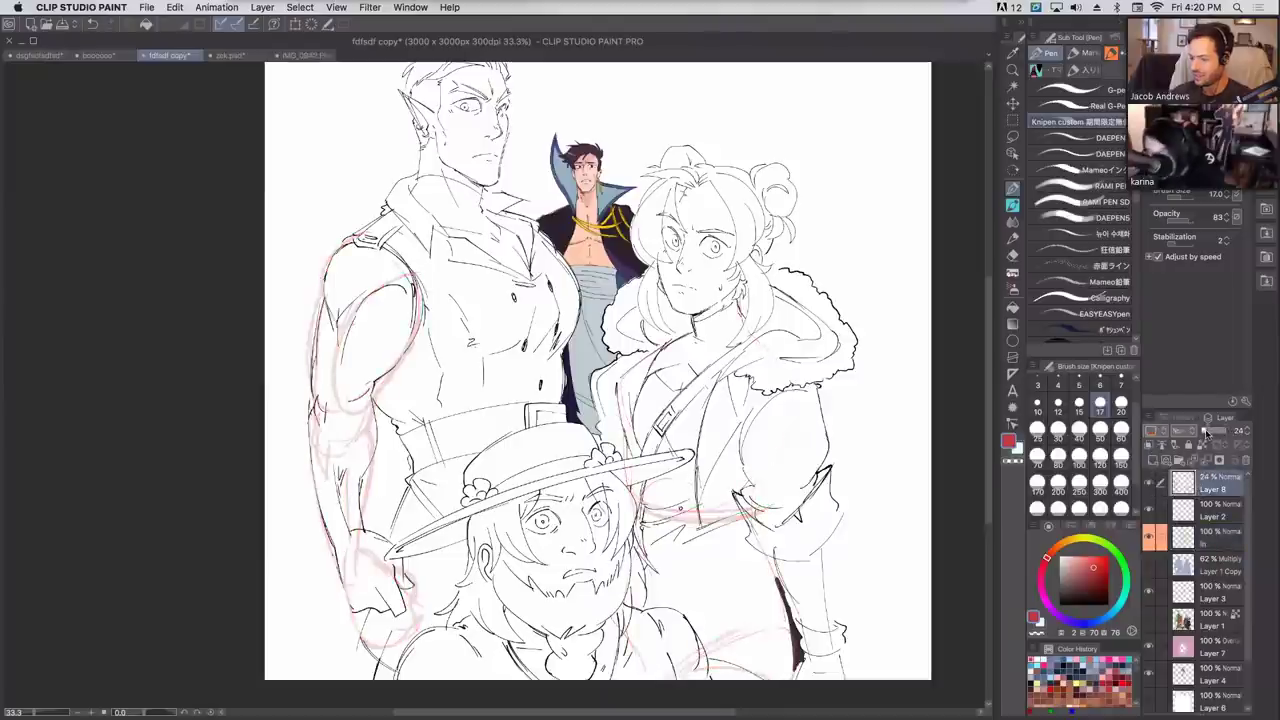
{"action": "left_click_drag", "start_coordinate": [1207, 435], "coordinate": [1202, 434]}
Select the In layer, choose black, and try a Mameo pen stroke beside the fur collar, undoing it.
{"action": "left_click", "coordinate": [1210, 566]}
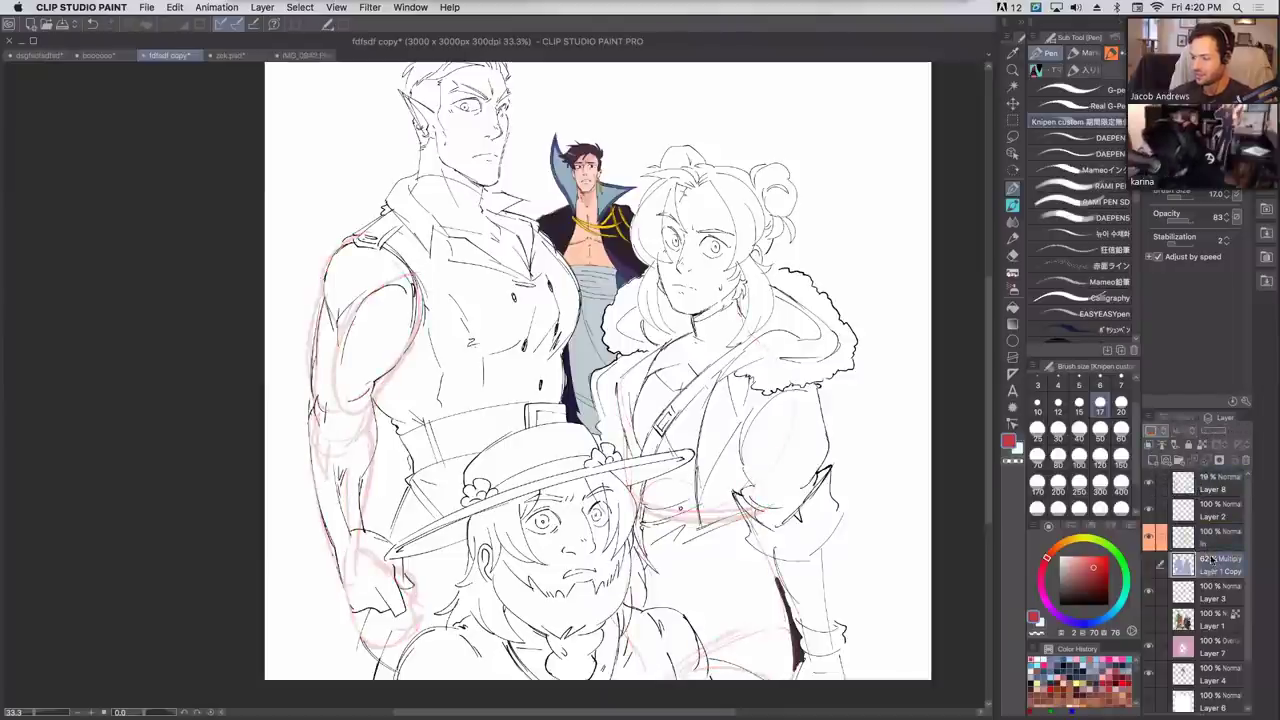
{"action": "left_click", "coordinate": [1205, 538]}
{"action": "key", "text": "super+plus"}
{"action": "key", "text": "super+plus"}
{"action": "left_click_drag", "start_coordinate": [835, 304], "coordinate": [523, 530]}
{"action": "left_click", "coordinate": [1085, 170]}
{"action": "left_click", "coordinate": [1060, 604]}
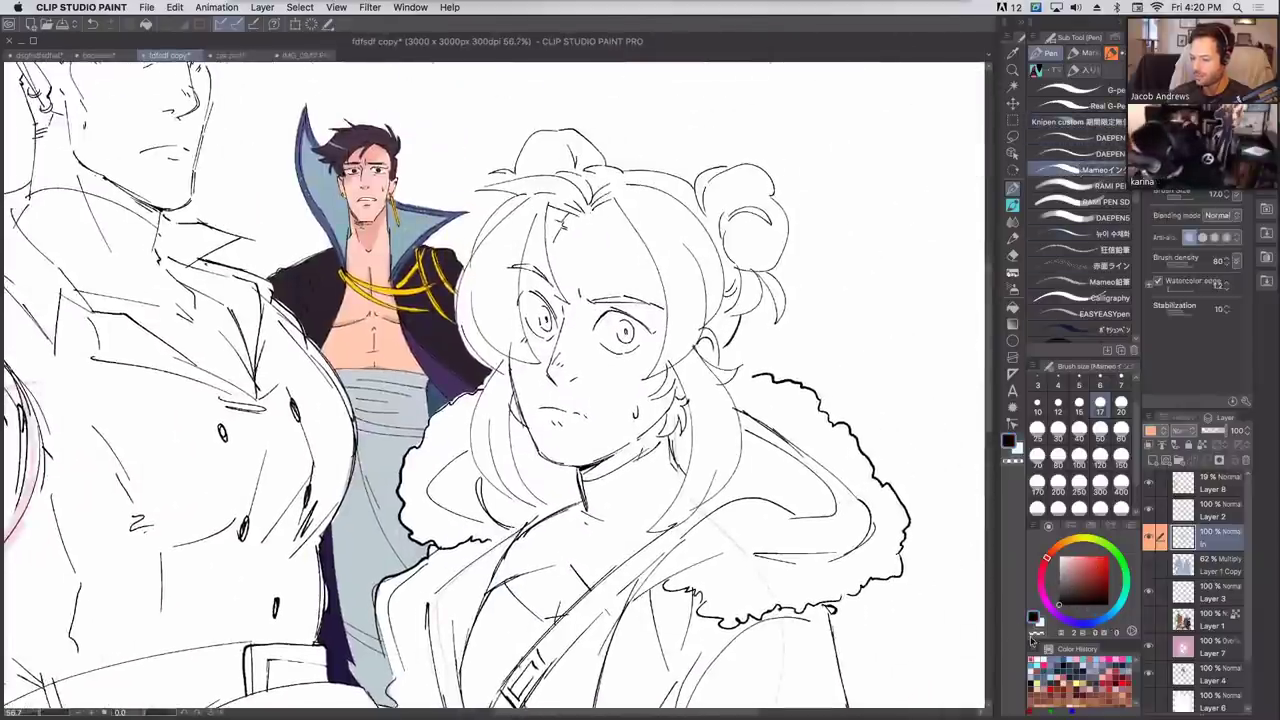
{"action": "left_click_drag", "start_coordinate": [862, 307], "coordinate": [904, 395]}
{"action": "key", "text": "super+z"}
Switch to the Real G-Pen, undo a test stroke beside the fur collar, and set the brush size to 7.
{"action": "left_click", "coordinate": [1078, 105]}
{"action": "left_click", "coordinate": [1037, 404]}
{"action": "mouse_move", "coordinate": [829, 333]}
{"action": "left_mouse_down"}
{"action": "mouse_move", "coordinate": [830, 364]}
{"action": "mouse_move", "coordinate": [902, 460]}
{"action": "left_mouse_up"}
{"action": "key", "text": "super+z"}
{"action": "left_click", "coordinate": [1121, 385]}
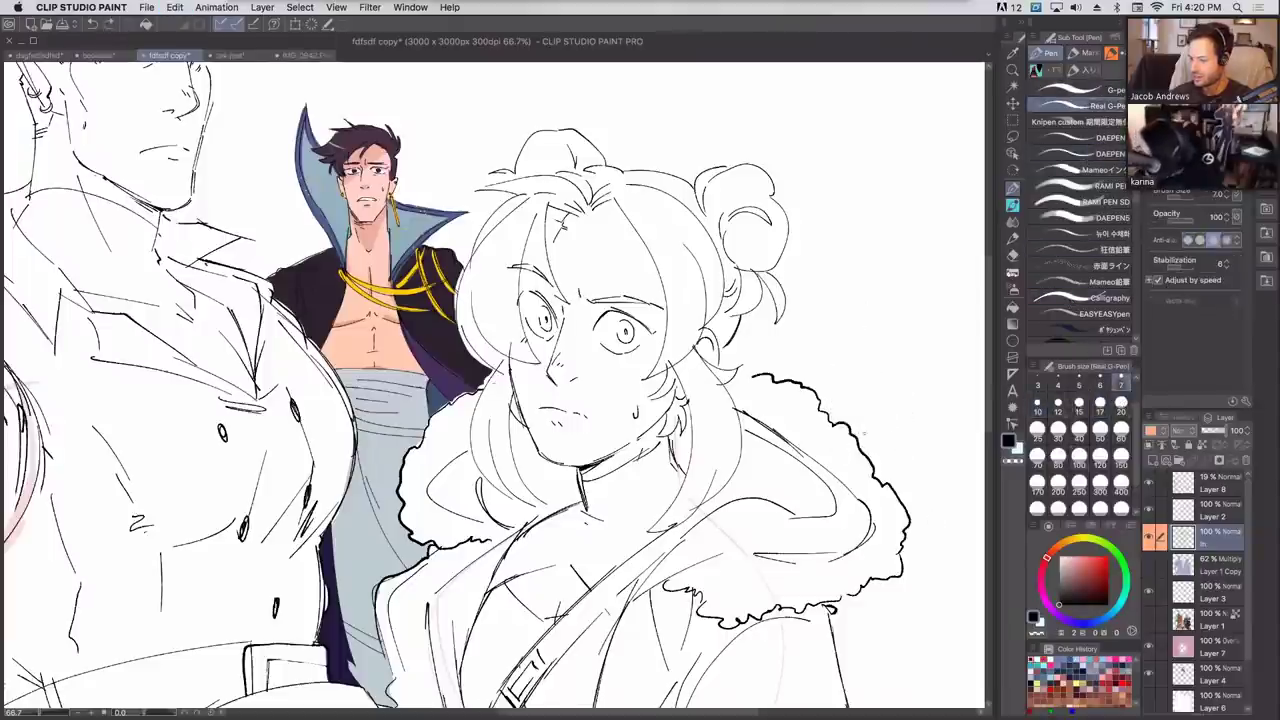
Erase the old waist lines between the bearded man's hat and the coat edge with the Hard eraser at size 50.
{"action": "scroll", "coordinate": [516, 665], "scroll_direction": "down", "scroll_amount": 5}
{"action": "scroll", "coordinate": [947, 244], "scroll_direction": "down", "scroll_amount": 5}
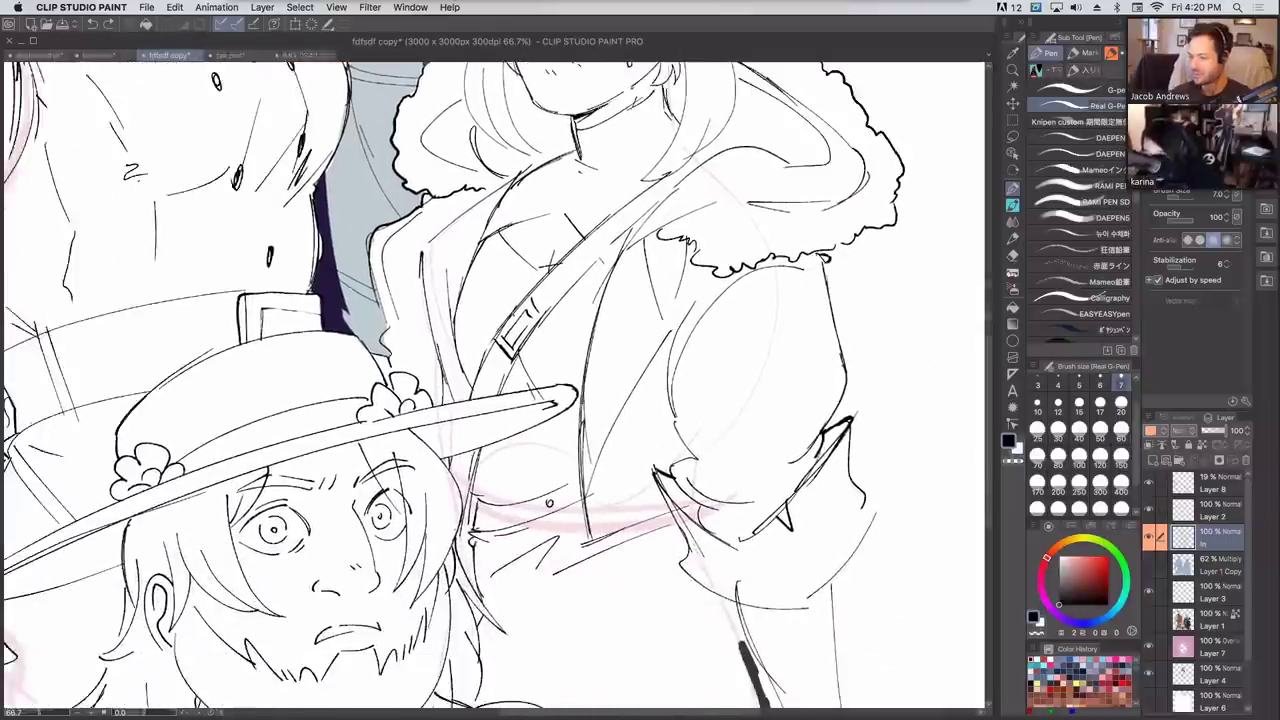
{"action": "scroll", "coordinate": [947, 244], "scroll_direction": "down", "scroll_amount": 3}
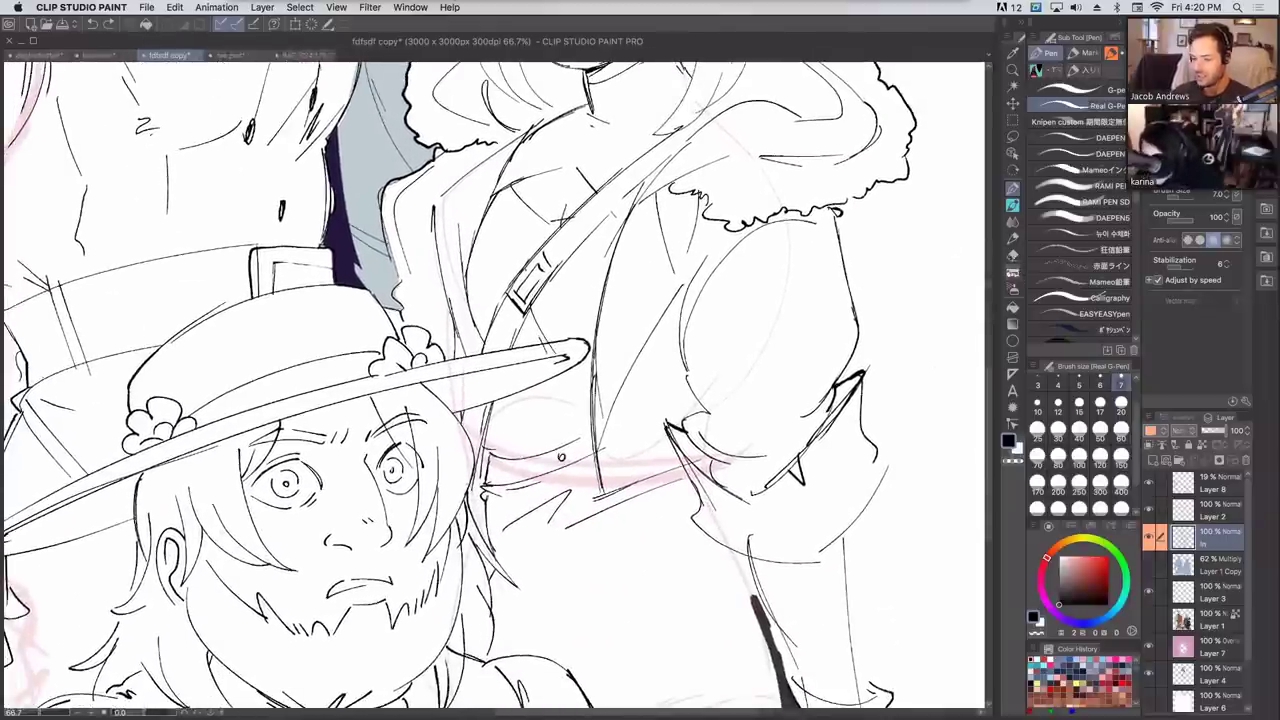
{"action": "left_click", "coordinate": [1013, 271]}
{"action": "mouse_move", "coordinate": [562, 446]}
{"action": "left_mouse_down"}
{"action": "mouse_move", "coordinate": [558, 503]}
{"action": "mouse_move", "coordinate": [529, 526]}
{"action": "mouse_move", "coordinate": [570, 525]}
{"action": "left_mouse_up"}
{"action": "left_click_drag", "start_coordinate": [699, 386], "coordinate": [697, 378]}
{"action": "scroll", "coordinate": [697, 377], "scroll_direction": "down", "scroll_amount": 5}
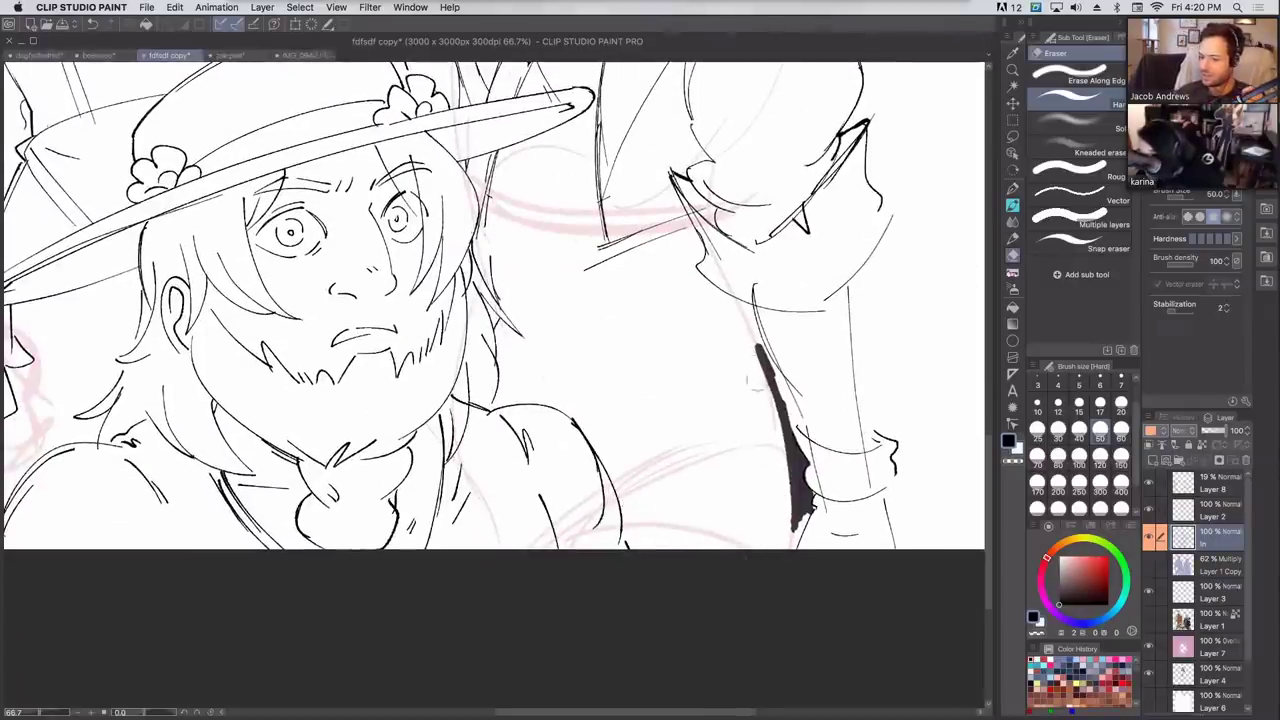
Toggle Layer 3 to identify the black shape beside the forearm, and delete that layer.
{"action": "left_click", "coordinate": [1149, 594]}
{"action": "left_click", "coordinate": [1149, 595]}
{"action": "left_click", "coordinate": [1149, 596]}
{"action": "left_click", "coordinate": [1149, 597]}
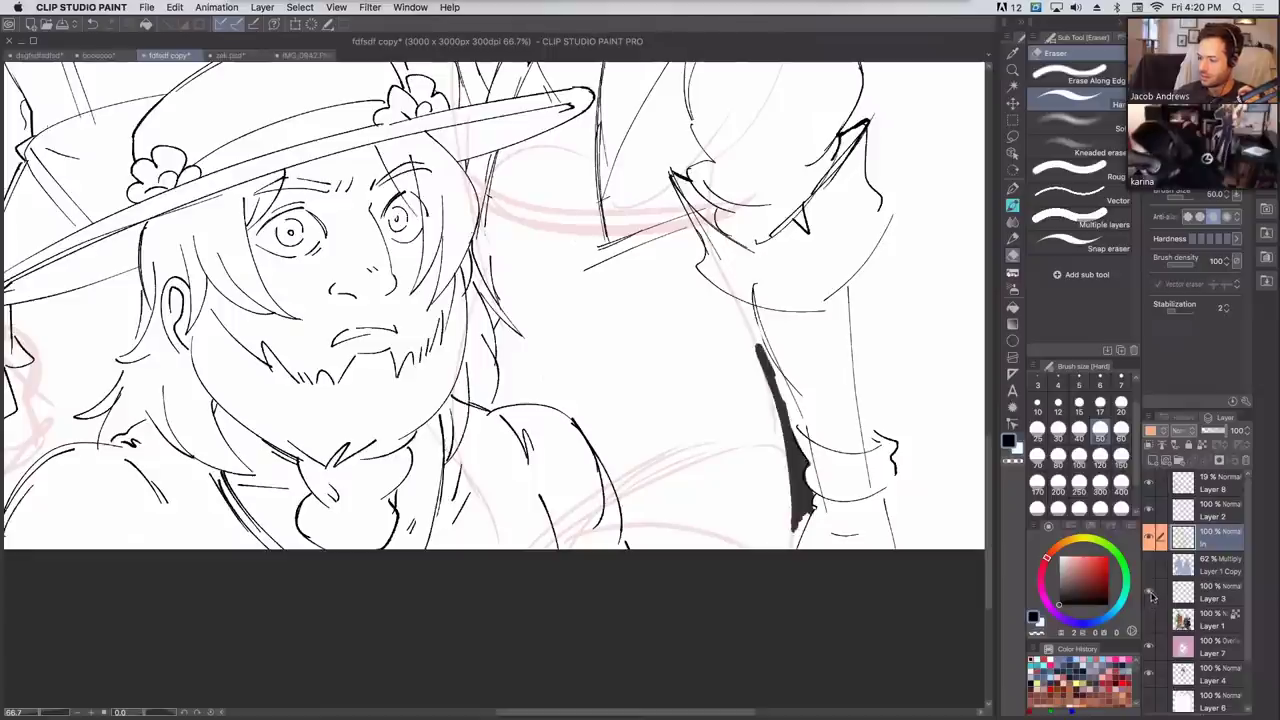
{"action": "left_click", "coordinate": [1207, 598]}
{"action": "left_click", "coordinate": [1149, 596]}
{"action": "left_click", "coordinate": [1149, 596]}
{"action": "left_click", "coordinate": [1149, 596]}
{"action": "left_click", "coordinate": [1245, 459]}
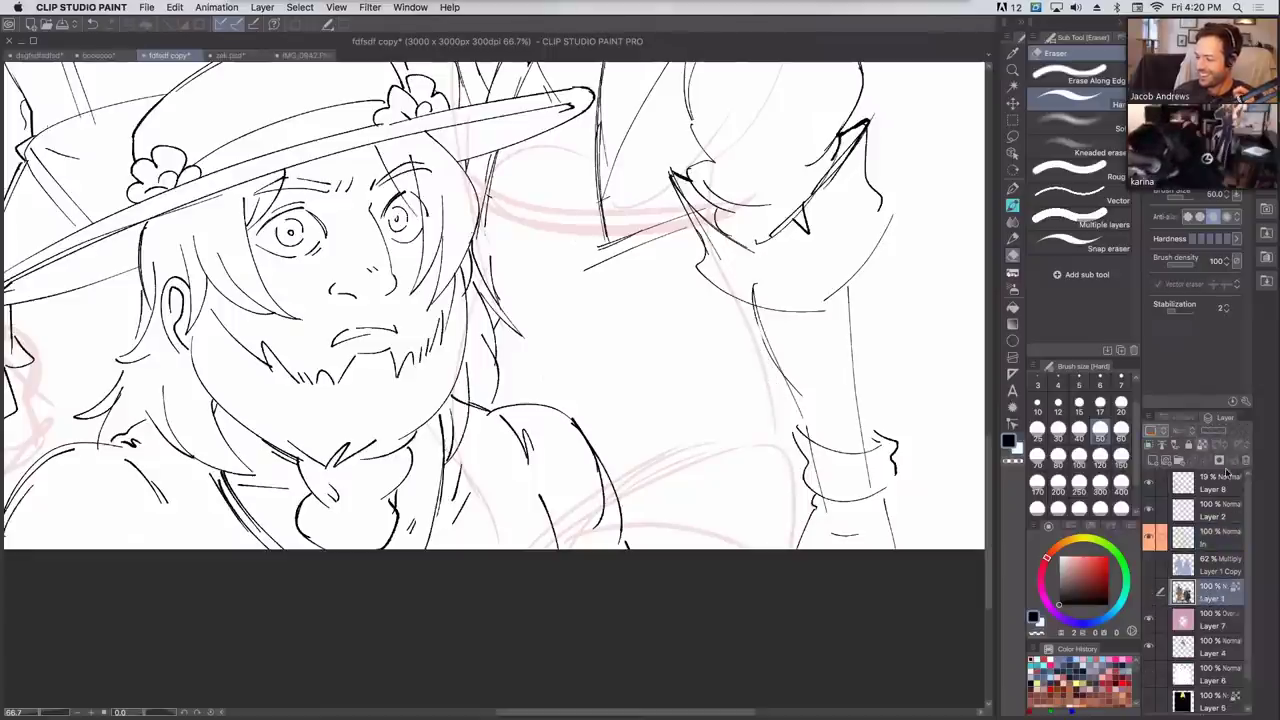
Try inking a curved waistline below the hat brim with the Real G-Pen on the In layer.
{"action": "left_click", "coordinate": [1212, 538]}
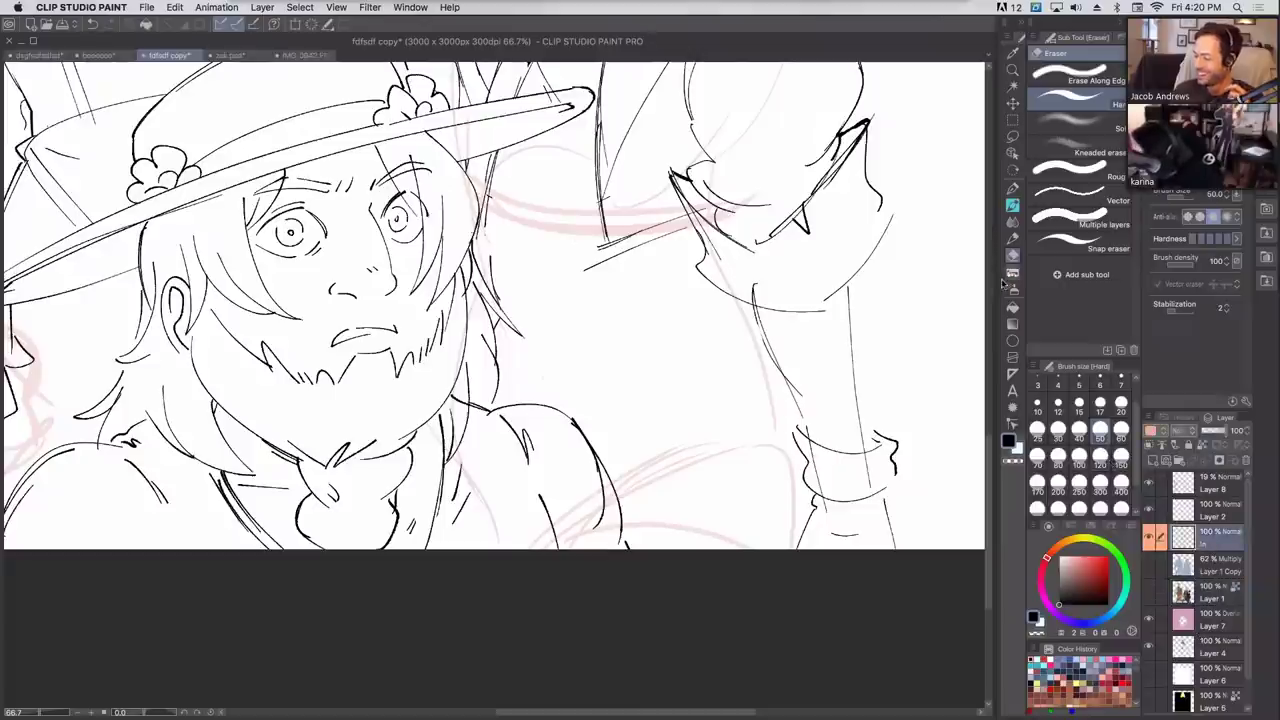
{"action": "left_click", "coordinate": [1012, 187]}
{"action": "left_click_drag", "start_coordinate": [500, 200], "coordinate": [795, 692]}
{"action": "scroll", "coordinate": [697, 451], "scroll_direction": "up", "scroll_amount": 5}
{"action": "scroll", "coordinate": [697, 451], "scroll_direction": "down", "scroll_amount": 15}
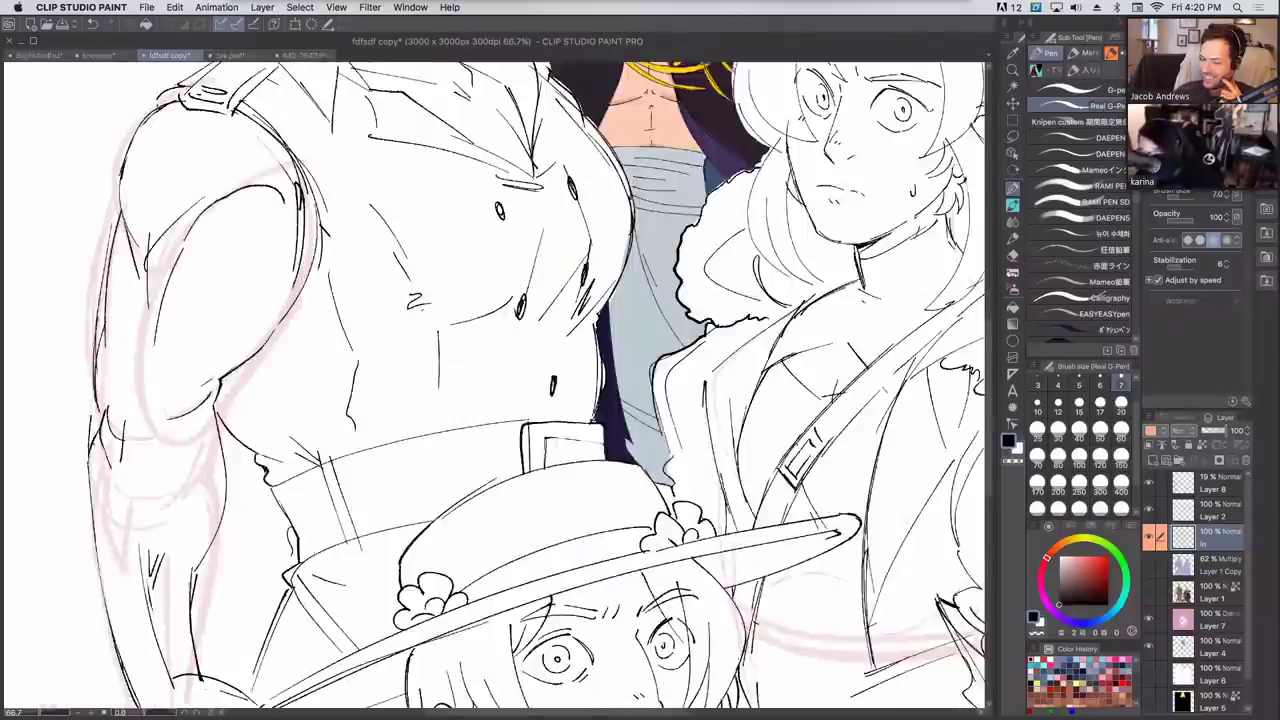
{"action": "scroll", "coordinate": [697, 451], "scroll_direction": "up", "scroll_amount": 4}
{"action": "scroll", "coordinate": [494, 386], "scroll_direction": "up", "scroll_amount": 10}
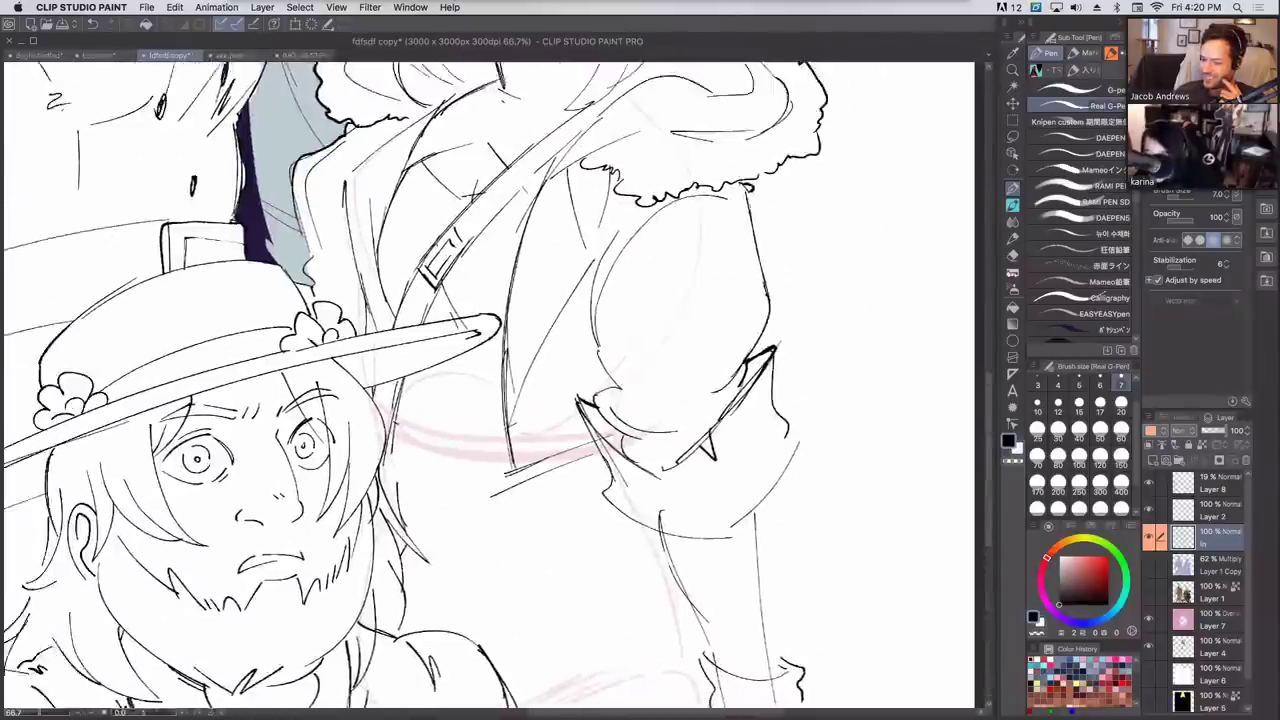
{"action": "scroll", "coordinate": [494, 386], "scroll_direction": "down", "scroll_amount": 3}
{"action": "mouse_move", "coordinate": [436, 326]}
{"action": "left_mouse_down"}
{"action": "mouse_move", "coordinate": [566, 360]}
{"action": "mouse_move", "coordinate": [528, 376]}
{"action": "left_mouse_up"}
{"action": "left_click_drag", "start_coordinate": [450, 356], "coordinate": [565, 373]}
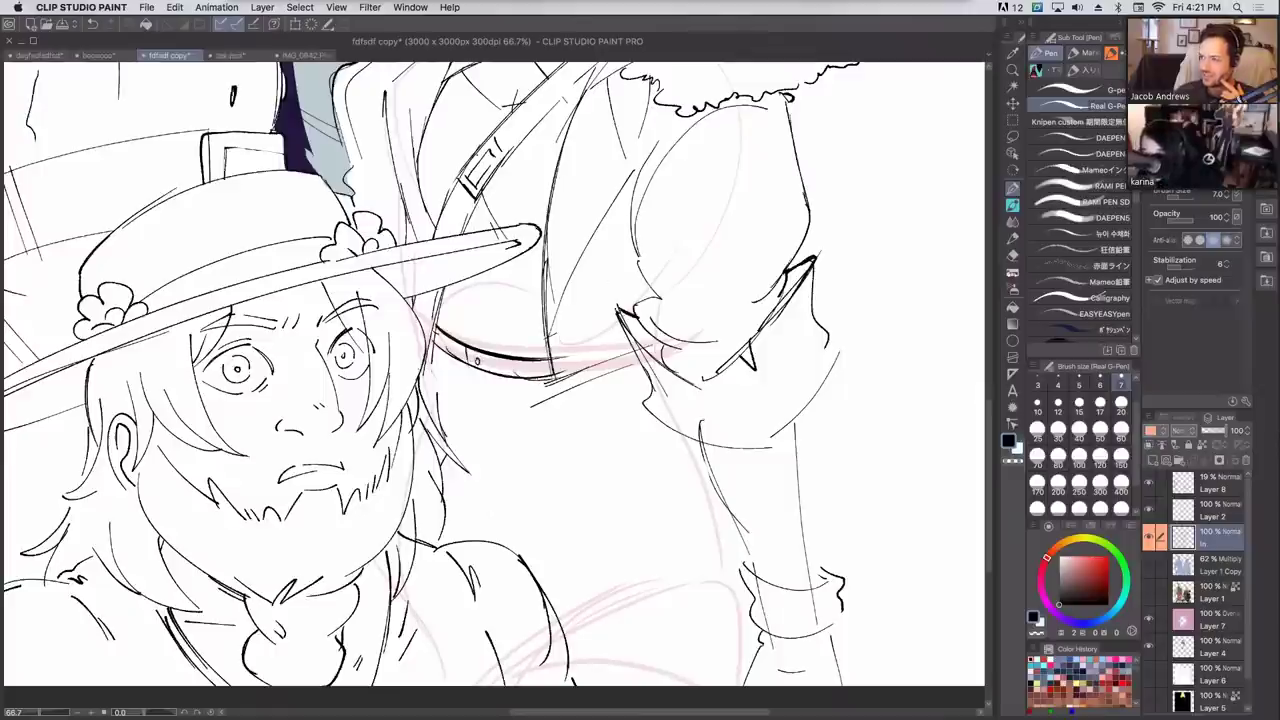
Ink the coat's lower front corner and the curved waistline along the red guide.
{"action": "scroll", "coordinate": [822, 320], "scroll_direction": "up", "scroll_amount": 5}
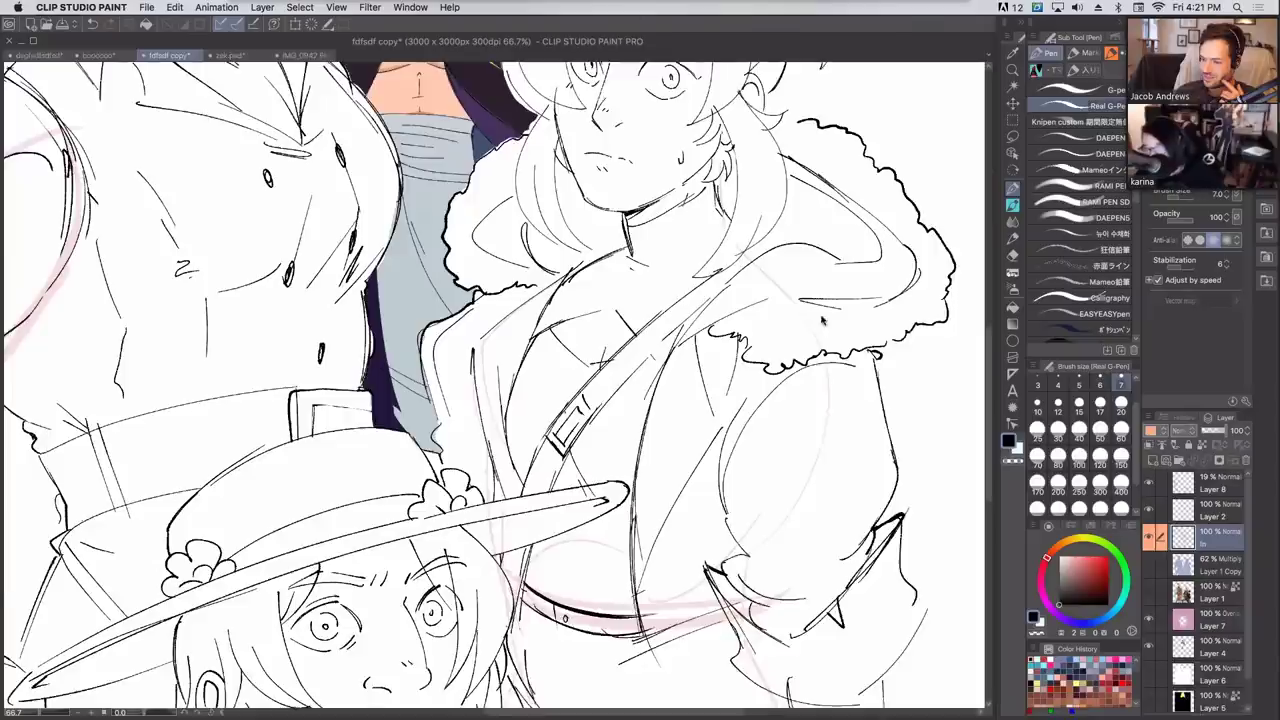
{"action": "scroll", "coordinate": [822, 320], "scroll_direction": "down", "scroll_amount": 5}
{"action": "left_click_drag", "start_coordinate": [645, 382], "coordinate": [660, 424]}
{"action": "mouse_move", "coordinate": [661, 349]}
{"action": "left_mouse_down"}
{"action": "mouse_move", "coordinate": [680, 467]}
{"action": "mouse_move", "coordinate": [773, 387]}
{"action": "left_mouse_up"}
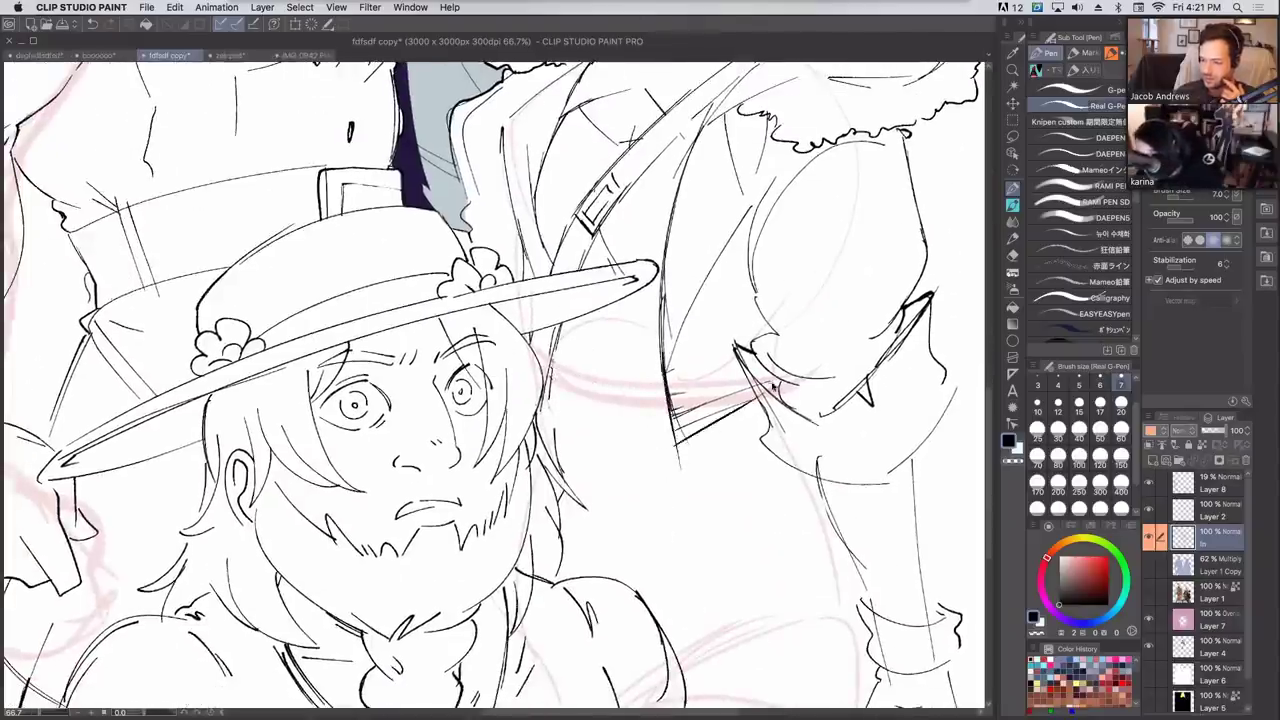
{"action": "mouse_move", "coordinate": [560, 398]}
{"action": "left_mouse_down"}
{"action": "mouse_move", "coordinate": [642, 399]}
{"action": "mouse_move", "coordinate": [668, 414]}
{"action": "left_mouse_up"}
{"action": "left_click_drag", "start_coordinate": [548, 371], "coordinate": [676, 408]}
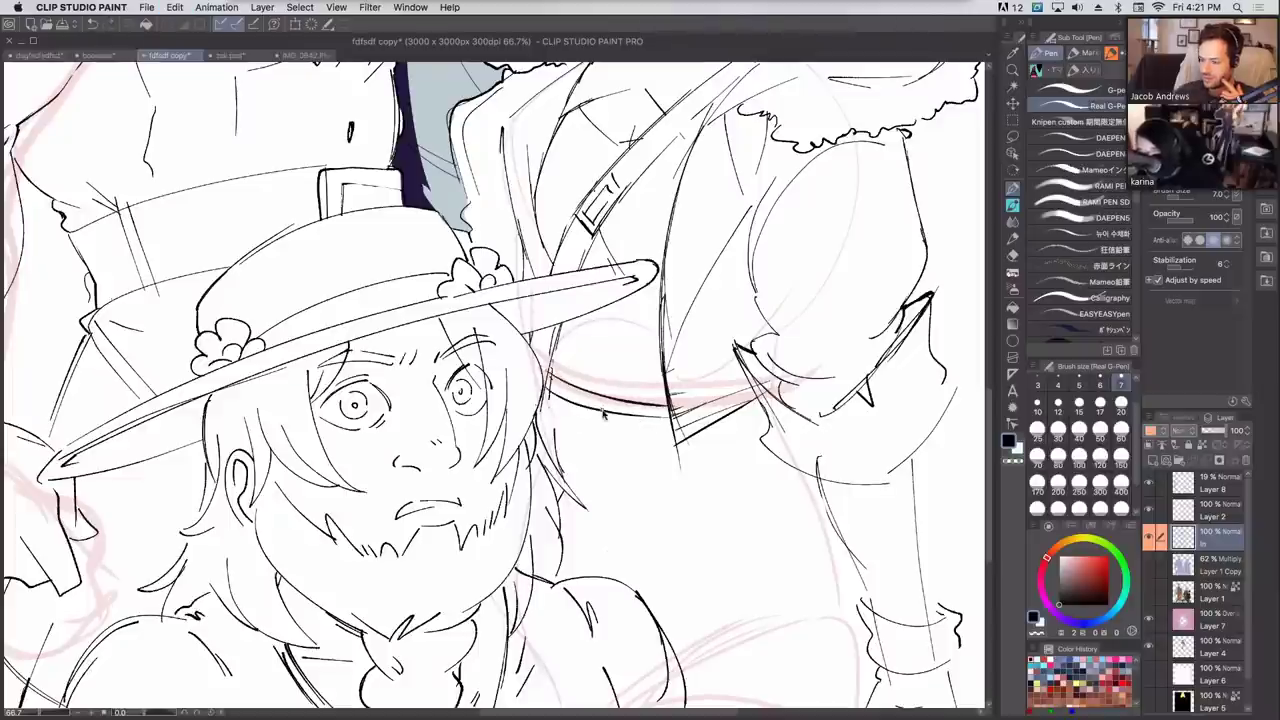
Ink the outer hip and thigh contour beside the forearm, following the red guide down to the canvas edge.
{"action": "mouse_move", "coordinate": [808, 325]}
{"action": "left_mouse_down"}
{"action": "mouse_move", "coordinate": [823, 503]}
{"action": "mouse_move", "coordinate": [786, 400]}
{"action": "mouse_move", "coordinate": [831, 148]}
{"action": "left_mouse_up"}
{"action": "mouse_move", "coordinate": [832, 302]}
{"action": "left_mouse_down"}
{"action": "mouse_move", "coordinate": [870, 422]}
{"action": "mouse_move", "coordinate": [870, 544]}
{"action": "left_mouse_up"}
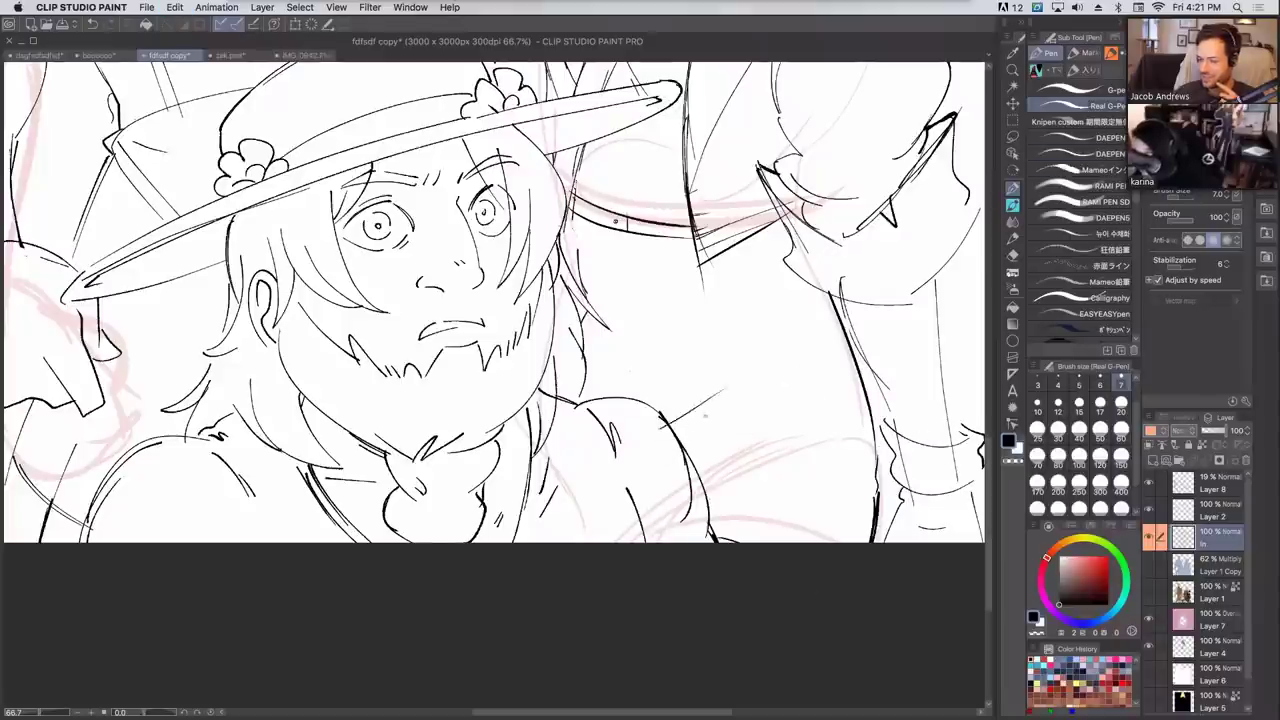
{"action": "left_click_drag", "start_coordinate": [842, 271], "coordinate": [842, 461]}
{"action": "key", "text": "super+minus"}
{"action": "scroll", "coordinate": [802, 280], "scroll_direction": "up", "scroll_amount": 4}
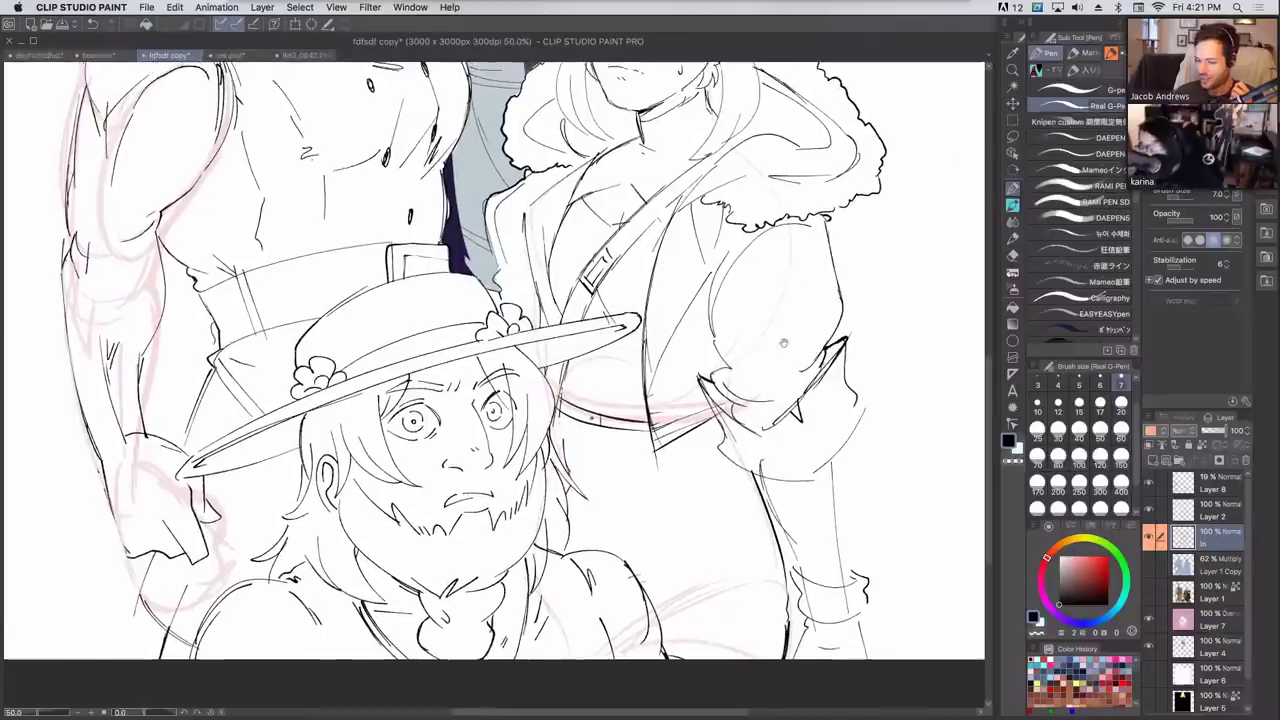
{"action": "scroll", "coordinate": [495, 385], "scroll_direction": "up", "scroll_amount": 1}
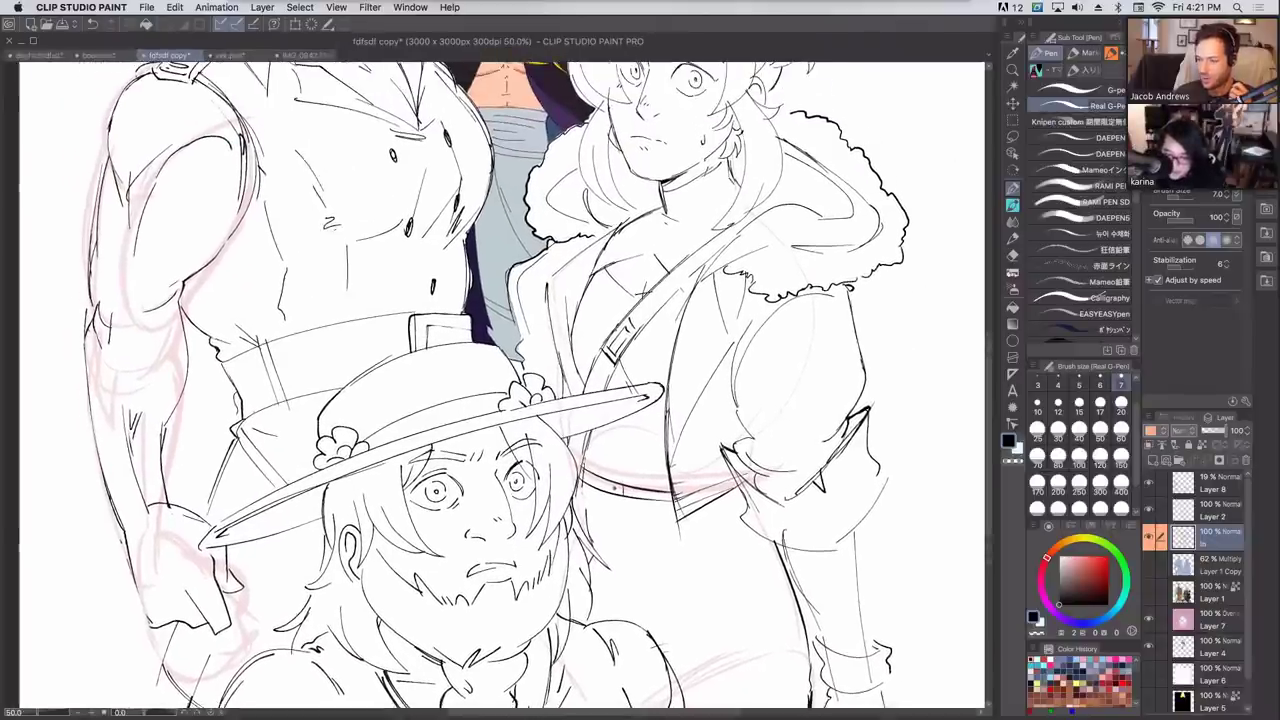
Erase the old inked forearm and hand of the tall figure's hanging arm, keeping the red guide.
{"action": "scroll", "coordinate": [500, 385], "scroll_direction": "left", "scroll_amount": 5}
{"action": "scroll", "coordinate": [500, 385], "scroll_direction": "down", "scroll_amount": 2}
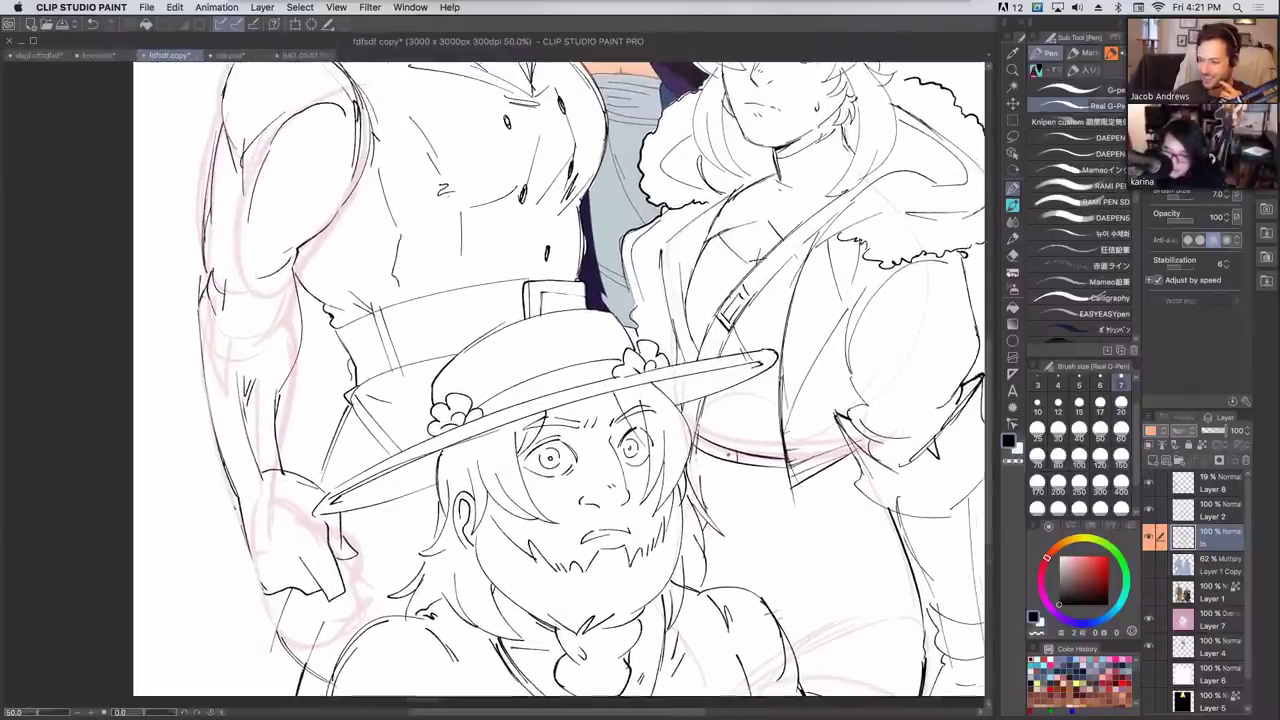
{"action": "mouse_move", "coordinate": [286, 582]}
{"action": "left_mouse_down"}
{"action": "mouse_move", "coordinate": [352, 535]}
{"action": "mouse_move", "coordinate": [331, 487]}
{"action": "mouse_move", "coordinate": [260, 488]}
{"action": "mouse_move", "coordinate": [268, 549]}
{"action": "left_mouse_up"}
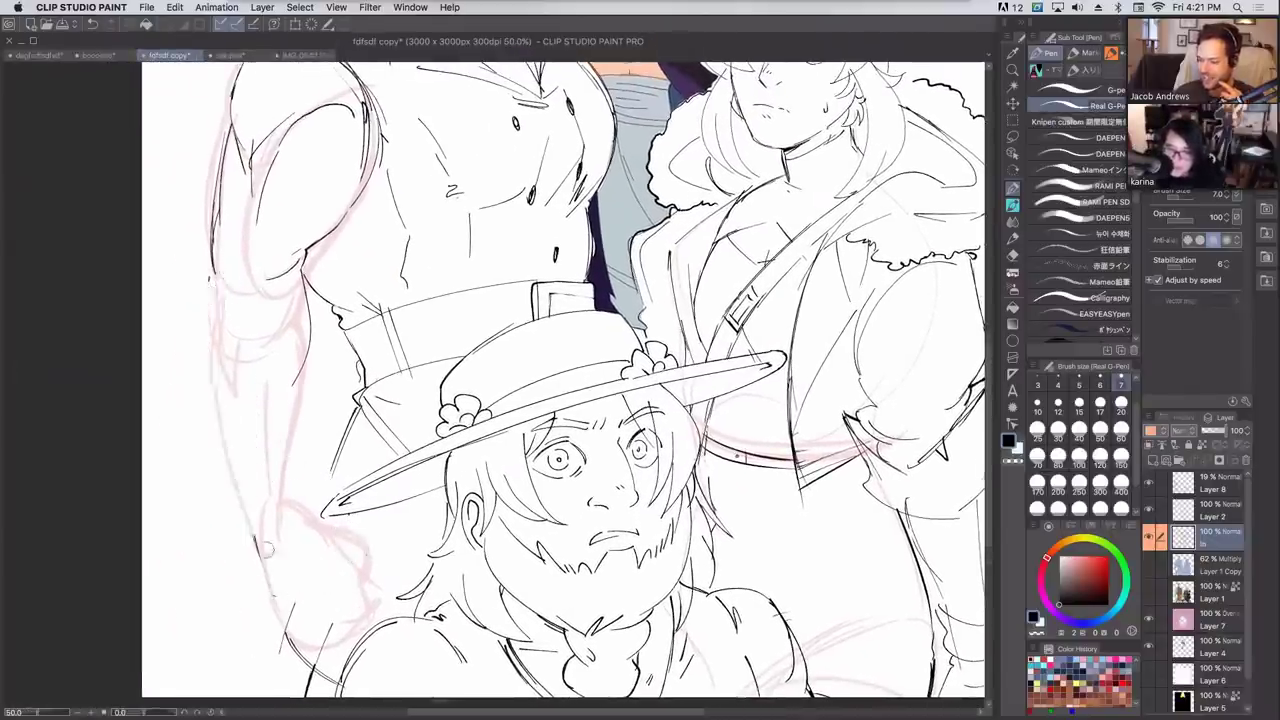
{"action": "left_click_drag", "start_coordinate": [297, 345], "coordinate": [309, 366]}
{"action": "left_click_drag", "start_coordinate": [229, 178], "coordinate": [213, 268]}
Ink the outer contour of the tall figure's upper arm down to the elbow and close the lower biceps curve.
{"action": "scroll", "coordinate": [237, 360], "scroll_direction": "up", "scroll_amount": 4}
{"action": "scroll", "coordinate": [237, 360], "scroll_direction": "left", "scroll_amount": 3}
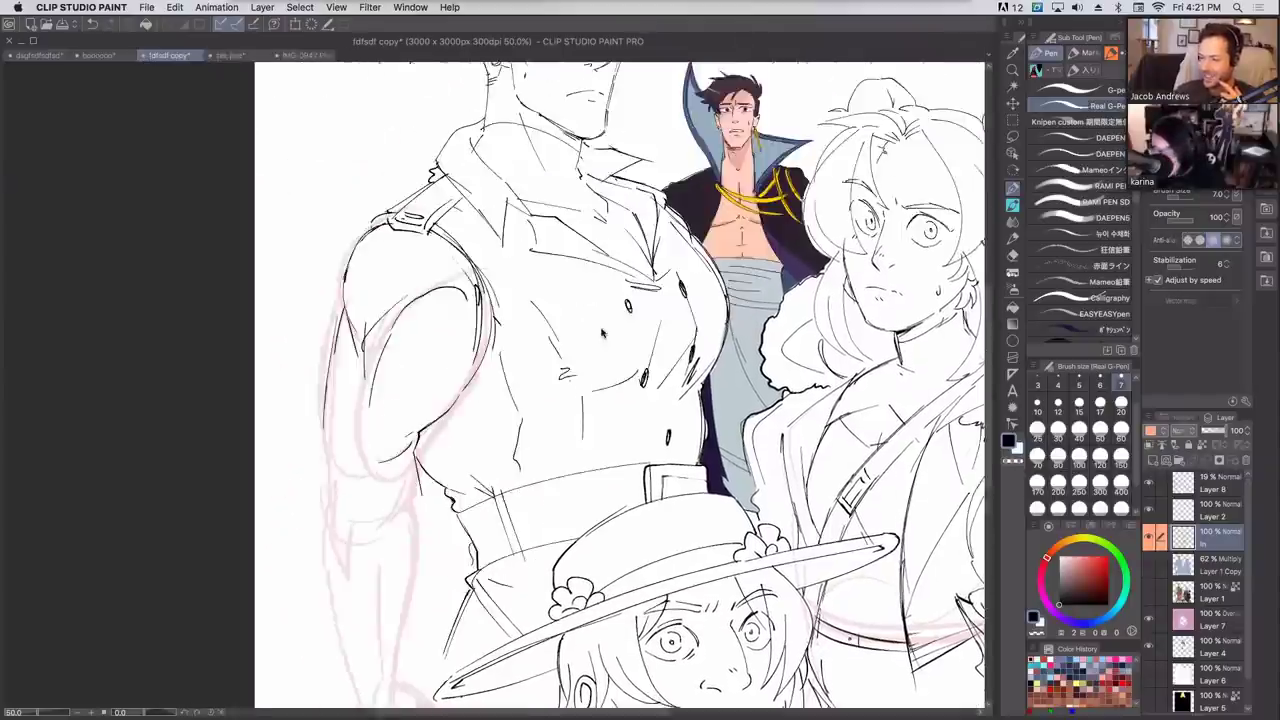
{"action": "scroll", "coordinate": [645, 385], "scroll_direction": "up", "scroll_amount": 1}
{"action": "scroll", "coordinate": [645, 385], "scroll_direction": "left", "scroll_amount": 1}
{"action": "mouse_move", "coordinate": [465, 545]}
{"action": "left_mouse_down"}
{"action": "mouse_move", "coordinate": [512, 480]}
{"action": "mouse_move", "coordinate": [462, 412]}
{"action": "left_mouse_up"}
{"action": "mouse_move", "coordinate": [440, 455]}
{"action": "left_mouse_down"}
{"action": "mouse_move", "coordinate": [443, 535]}
{"action": "mouse_move", "coordinate": [500, 536]}
{"action": "mouse_move", "coordinate": [533, 473]}
{"action": "left_mouse_up"}
{"action": "mouse_move", "coordinate": [420, 366]}
{"action": "left_mouse_down"}
{"action": "mouse_move", "coordinate": [397, 540]}
{"action": "mouse_move", "coordinate": [425, 639]}
{"action": "left_mouse_up"}
{"action": "left_click_drag", "start_coordinate": [430, 613], "coordinate": [426, 637]}
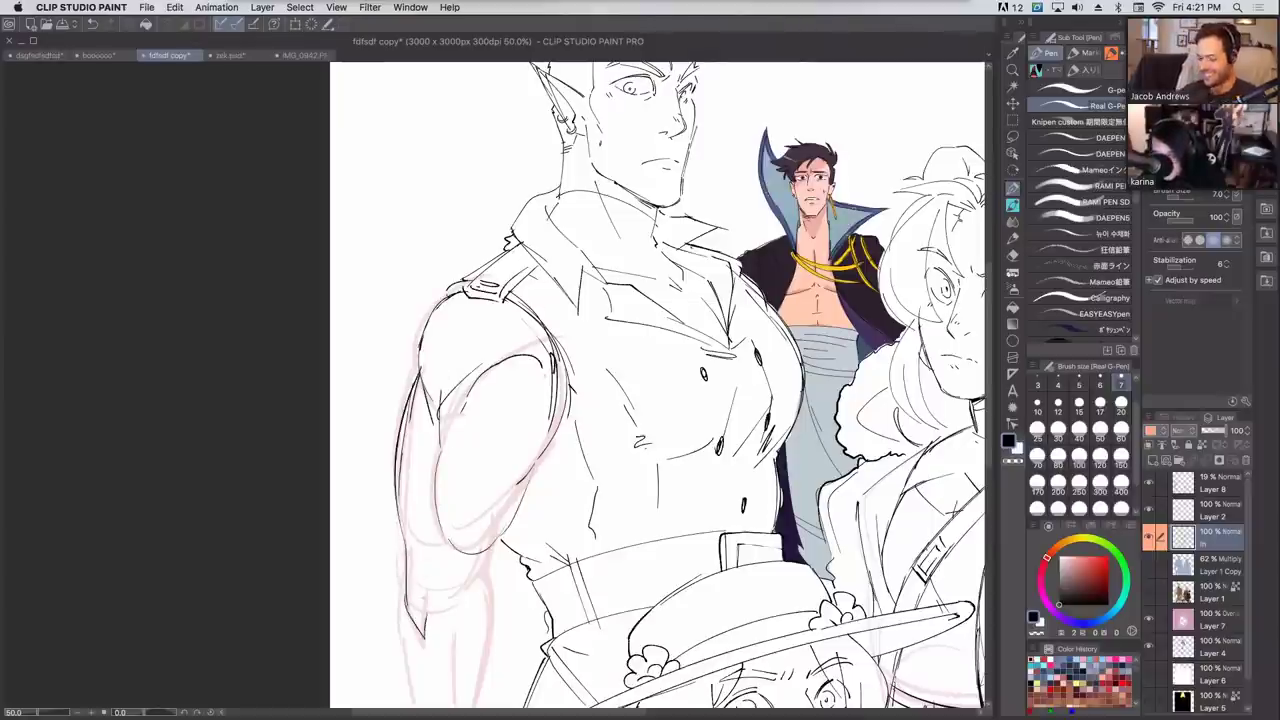
Ink the inner edge of the upper arm from beside the chest to the elbow crease.
{"action": "left_click_drag", "start_coordinate": [492, 450], "coordinate": [489, 428]}
{"action": "scroll", "coordinate": [489, 428], "scroll_direction": "down", "scroll_amount": 2}
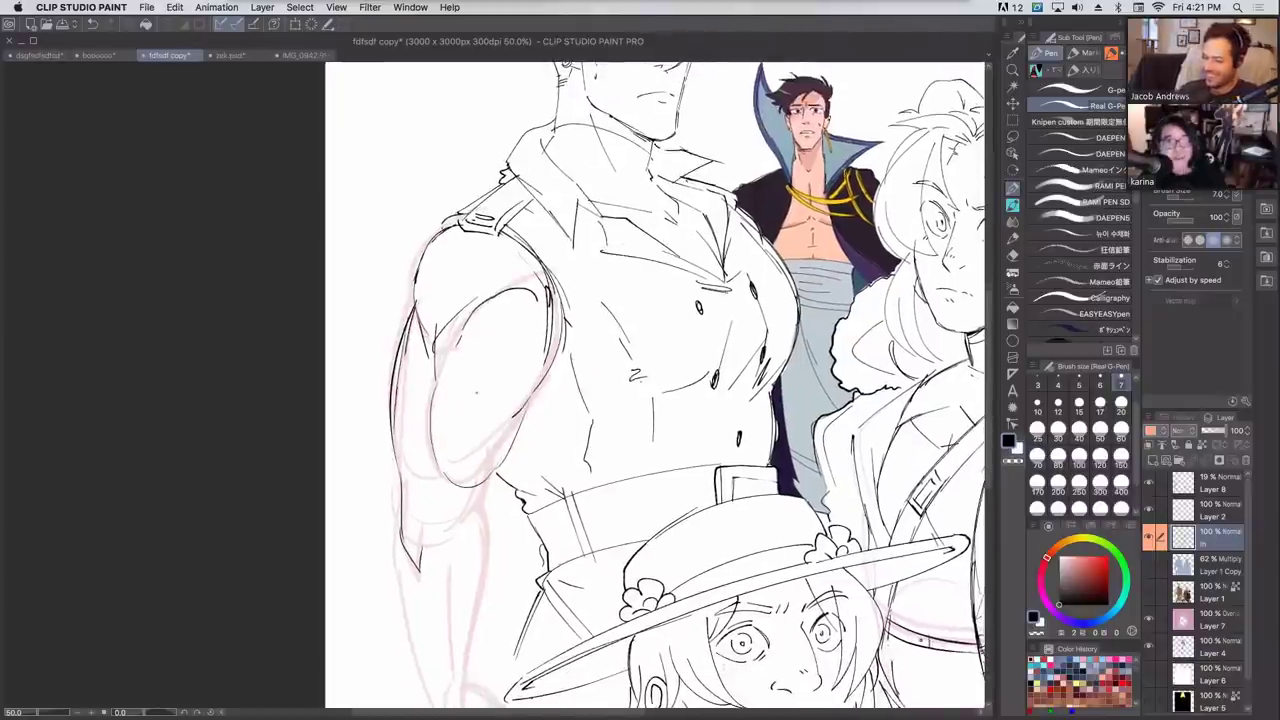
{"action": "left_click_drag", "start_coordinate": [531, 402], "coordinate": [466, 507]}
Ink the outer and inner forearm contours from the elbow to the wrist along the red guide.
{"action": "scroll", "coordinate": [400, 380], "scroll_direction": "down", "scroll_amount": 6}
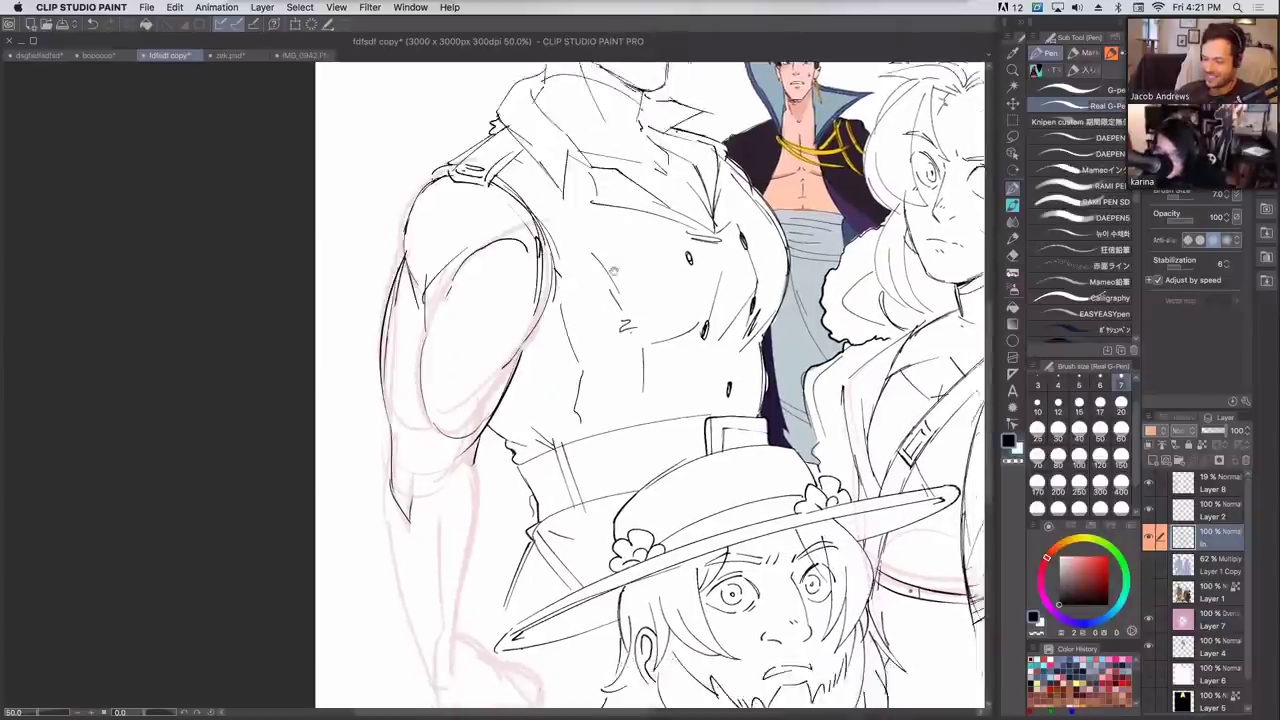
{"action": "left_click_drag", "start_coordinate": [400, 380], "coordinate": [458, 584]}
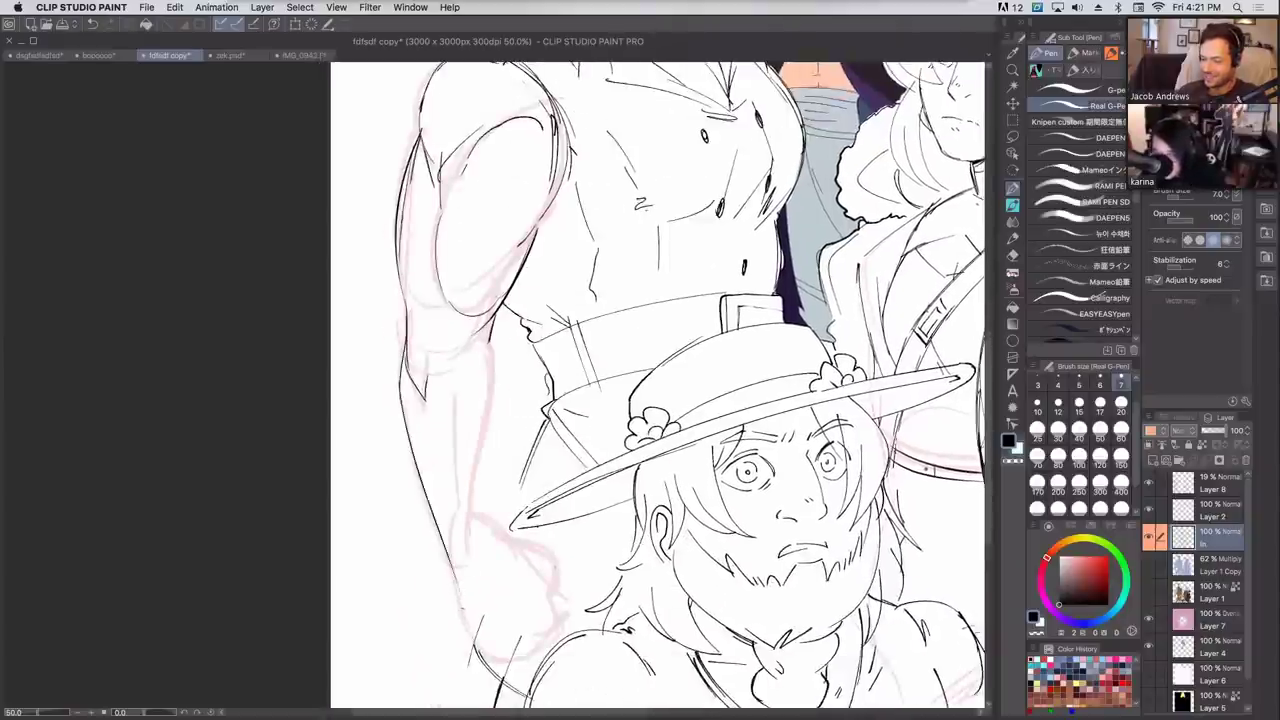
{"action": "left_click_drag", "start_coordinate": [487, 494], "coordinate": [479, 540]}
{"action": "left_click_drag", "start_coordinate": [497, 370], "coordinate": [478, 490]}
{"action": "left_click_drag", "start_coordinate": [499, 340], "coordinate": [481, 480]}
Ink the back, outer side and lower edge of the fist over the red guide.
{"action": "left_click_drag", "start_coordinate": [614, 409], "coordinate": [620, 313]}
{"action": "left_click_drag", "start_coordinate": [485, 427], "coordinate": [525, 442]}
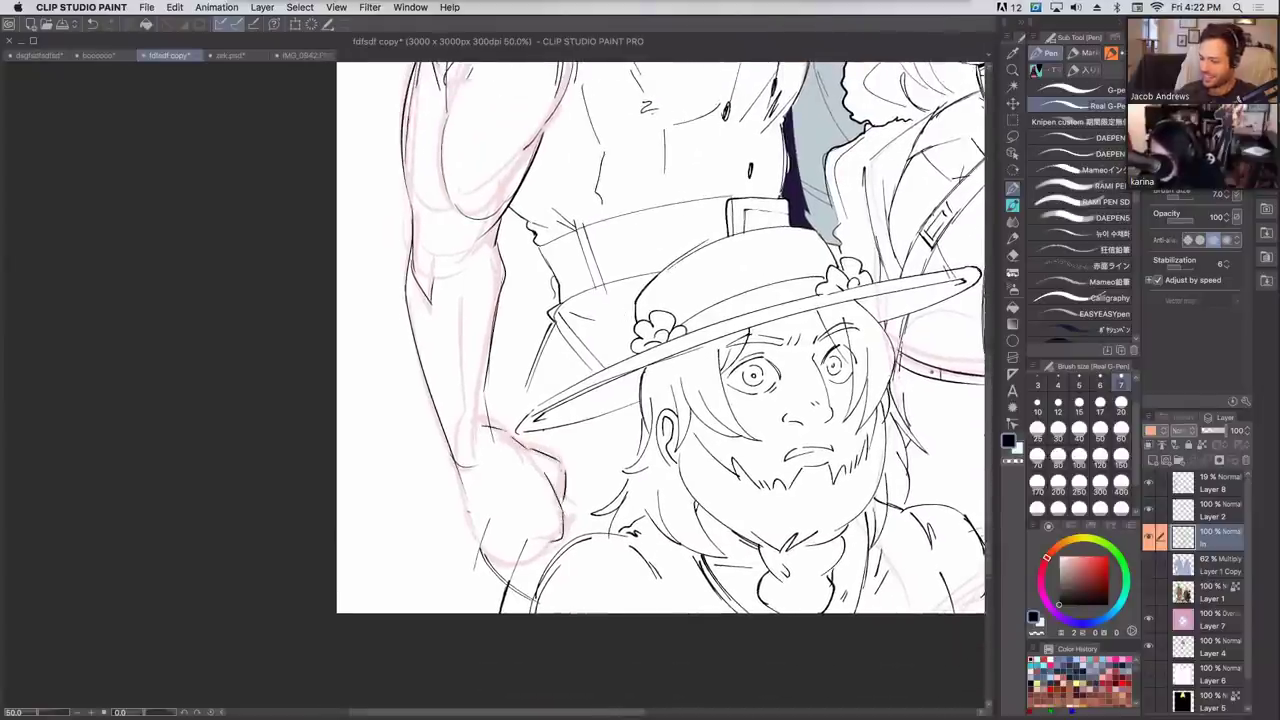
{"action": "mouse_move", "coordinate": [446, 420]}
{"action": "left_mouse_down"}
{"action": "mouse_move", "coordinate": [474, 536]}
{"action": "mouse_move", "coordinate": [518, 557]}
{"action": "left_mouse_up"}
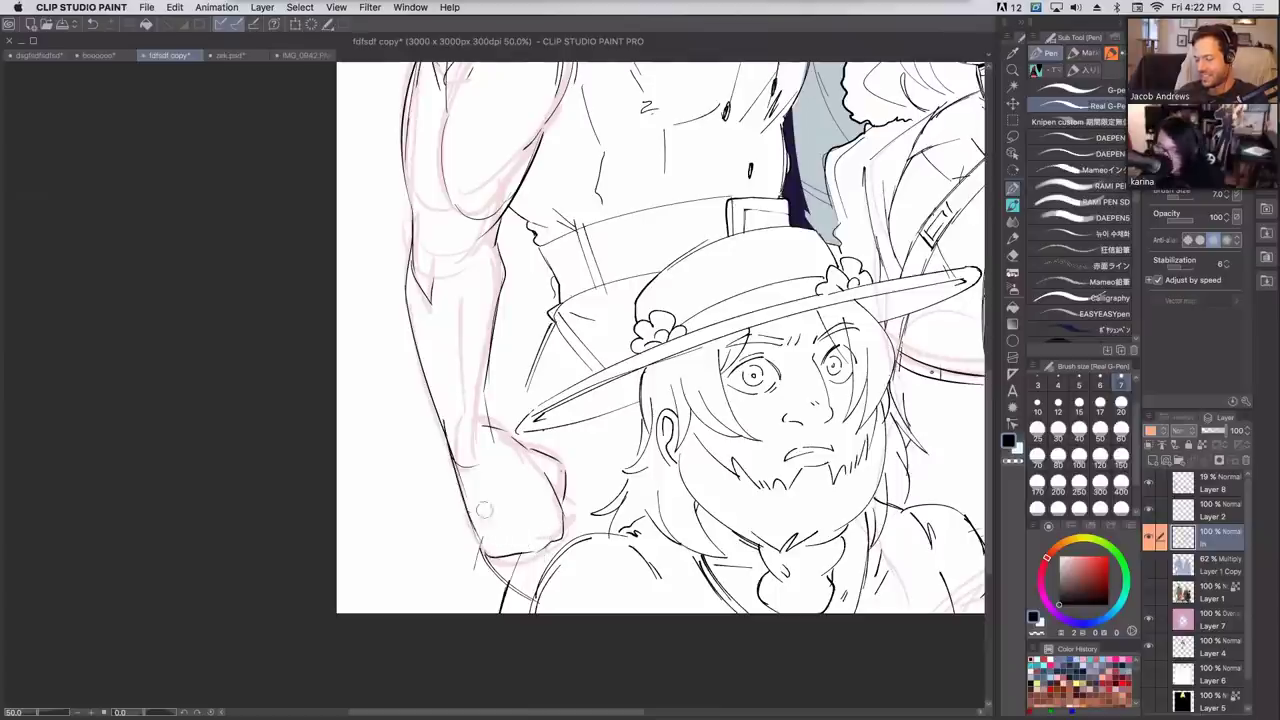
Add the finger and knuckle lines to the fist and ink the coat edges above and below it.
{"action": "left_click_drag", "start_coordinate": [510, 426], "coordinate": [552, 318]}
{"action": "key", "text": "super+minus"}
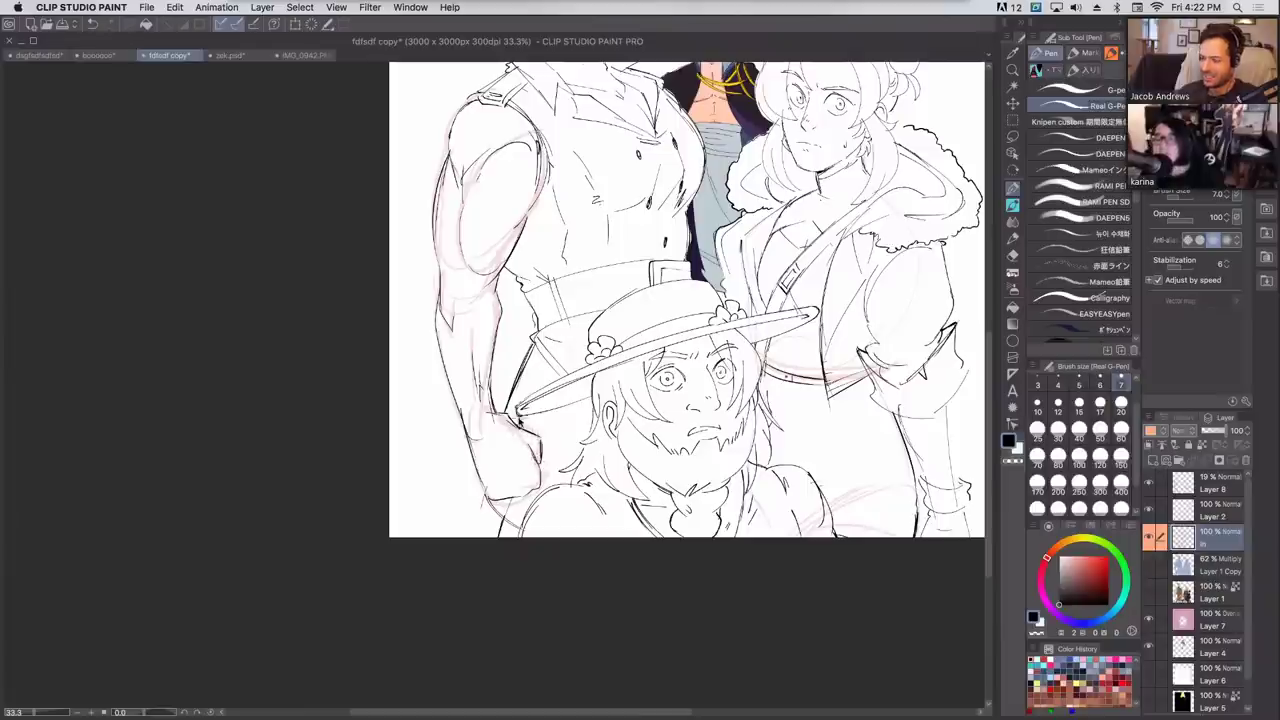
{"action": "left_click_drag", "start_coordinate": [730, 256], "coordinate": [720, 356]}
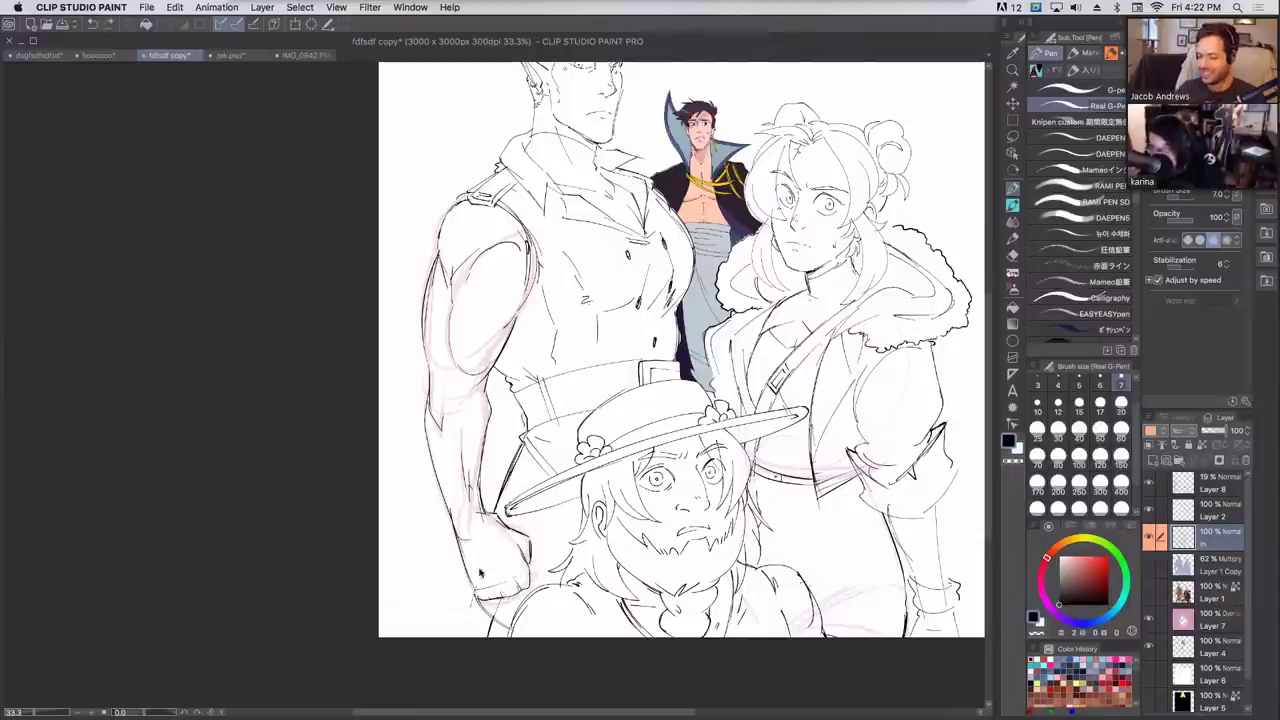
{"action": "left_click_drag", "start_coordinate": [530, 555], "coordinate": [513, 570]}
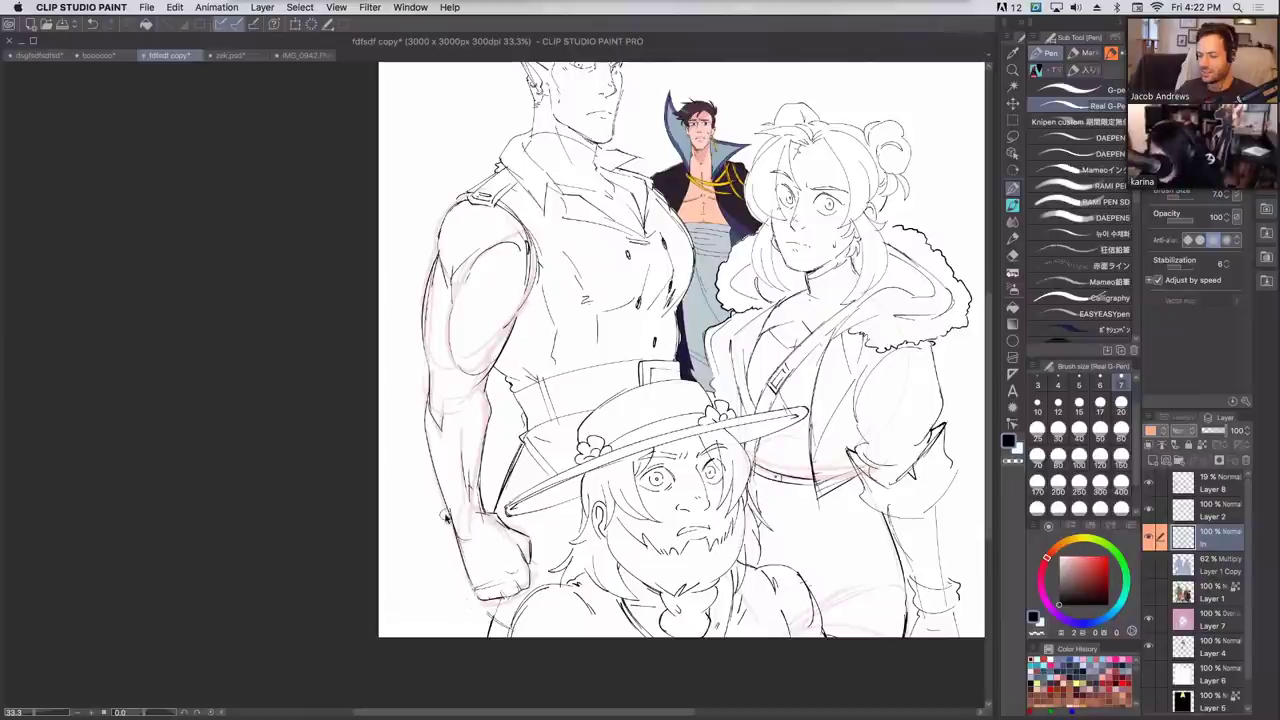
{"action": "left_click_drag", "start_coordinate": [464, 602], "coordinate": [505, 630]}
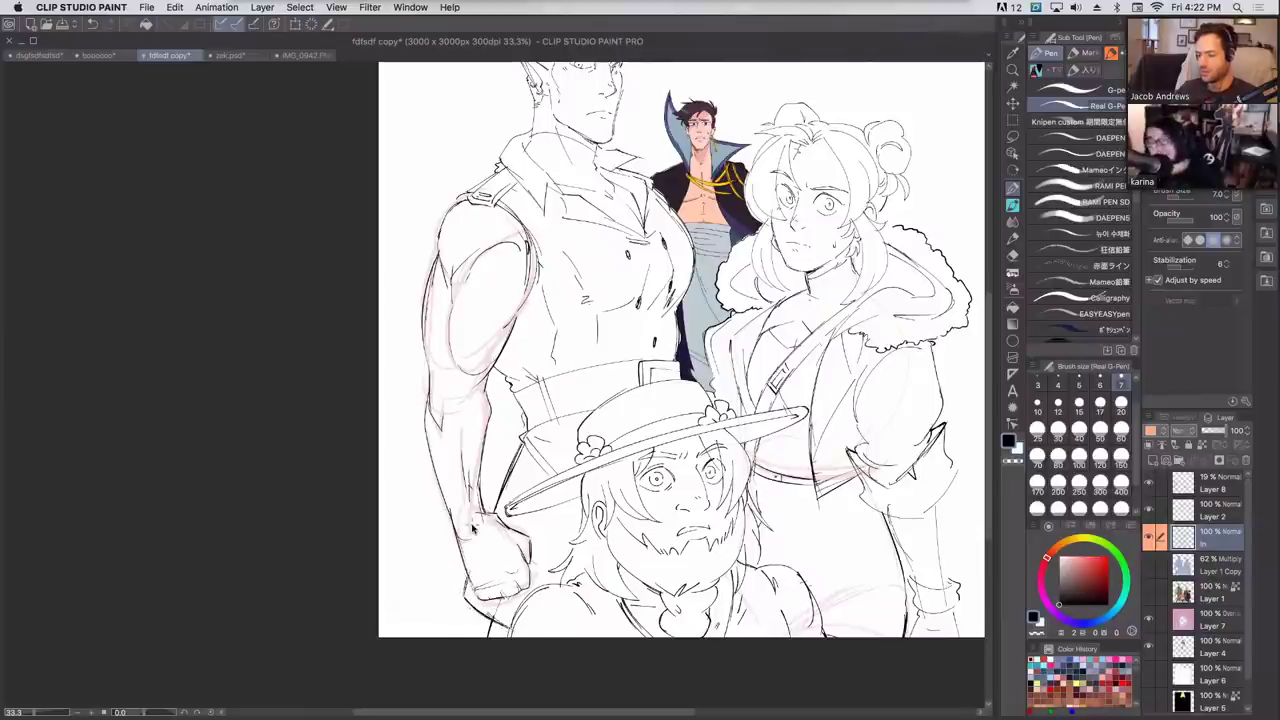
Hide the red guide on Layer 8 and reinforce the outer contour of the tall figure's arm.
{"action": "left_click_drag", "start_coordinate": [897, 346], "coordinate": [729, 341]}
{"action": "left_click_drag", "start_coordinate": [777, 583], "coordinate": [768, 494]}
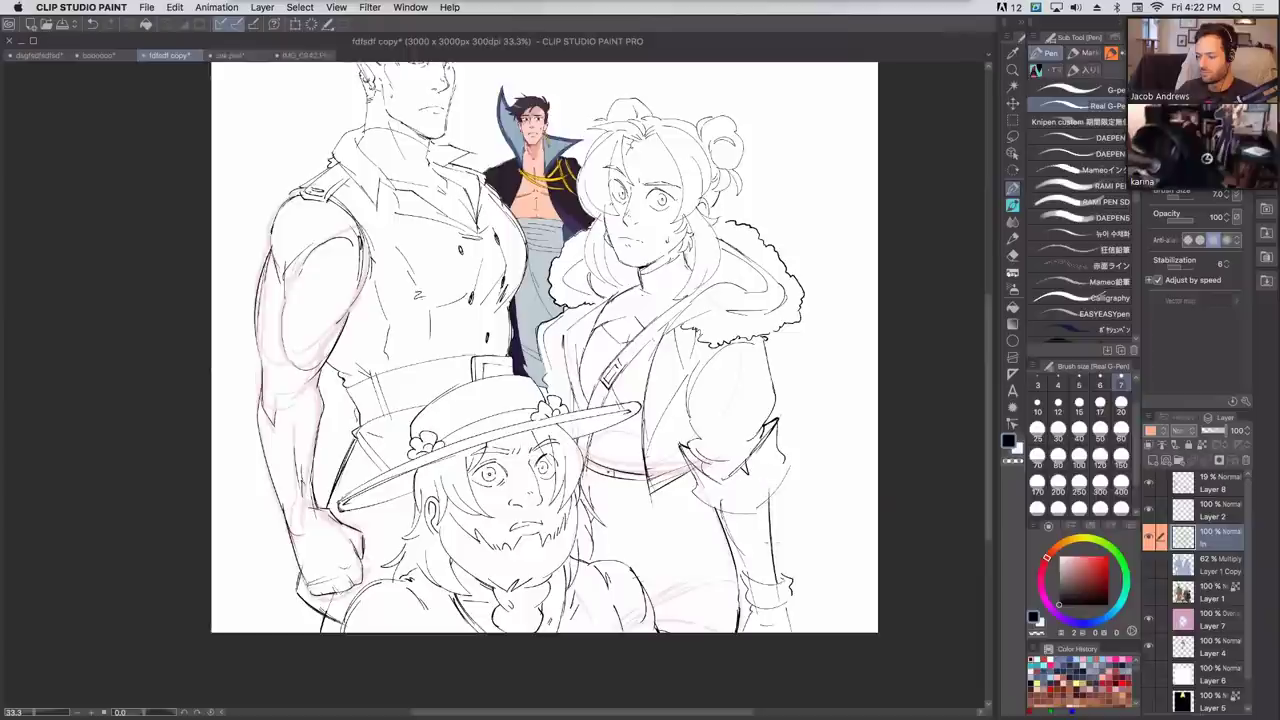
{"action": "left_click", "coordinate": [1149, 484]}
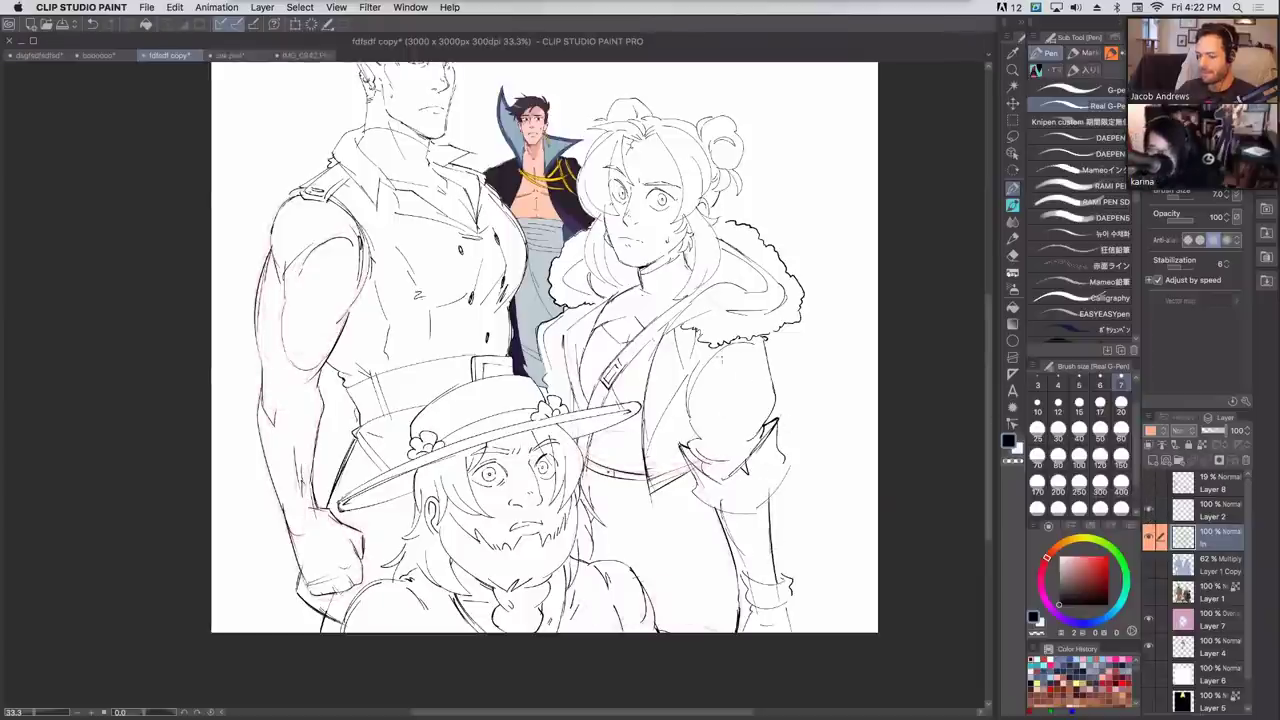
{"action": "left_click_drag", "start_coordinate": [652, 286], "coordinate": [671, 372]}
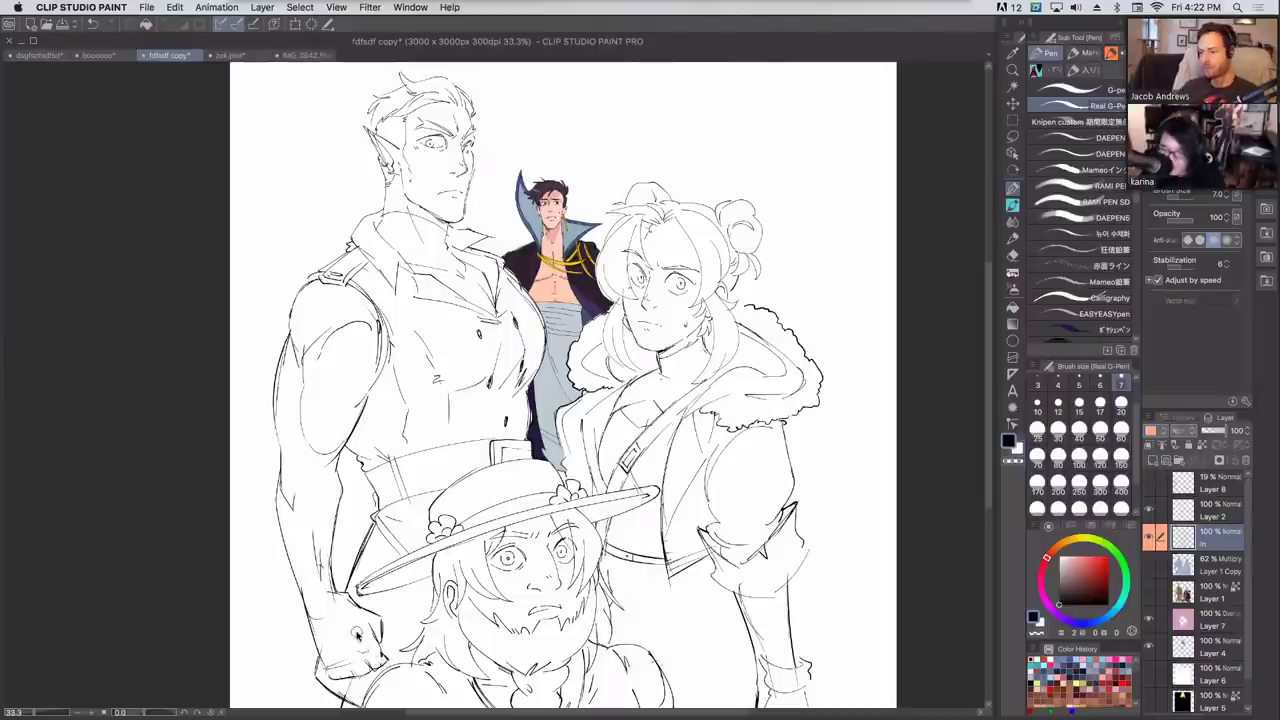
{"action": "left_click_drag", "start_coordinate": [277, 416], "coordinate": [279, 478]}
{"action": "left_click_drag", "start_coordinate": [283, 356], "coordinate": [274, 442]}
{"action": "left_click_drag", "start_coordinate": [278, 388], "coordinate": [280, 470]}
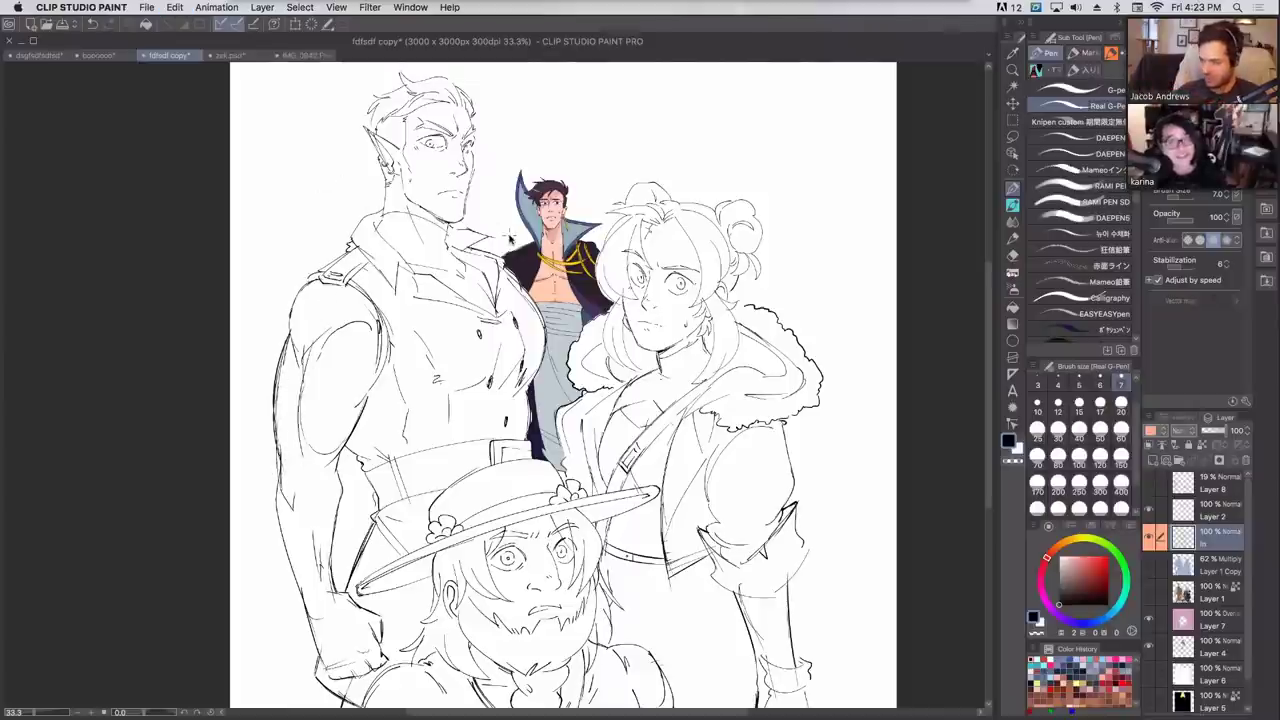
{"action": "scroll", "coordinate": [836, 370], "scroll_direction": "down", "scroll_amount": 2}
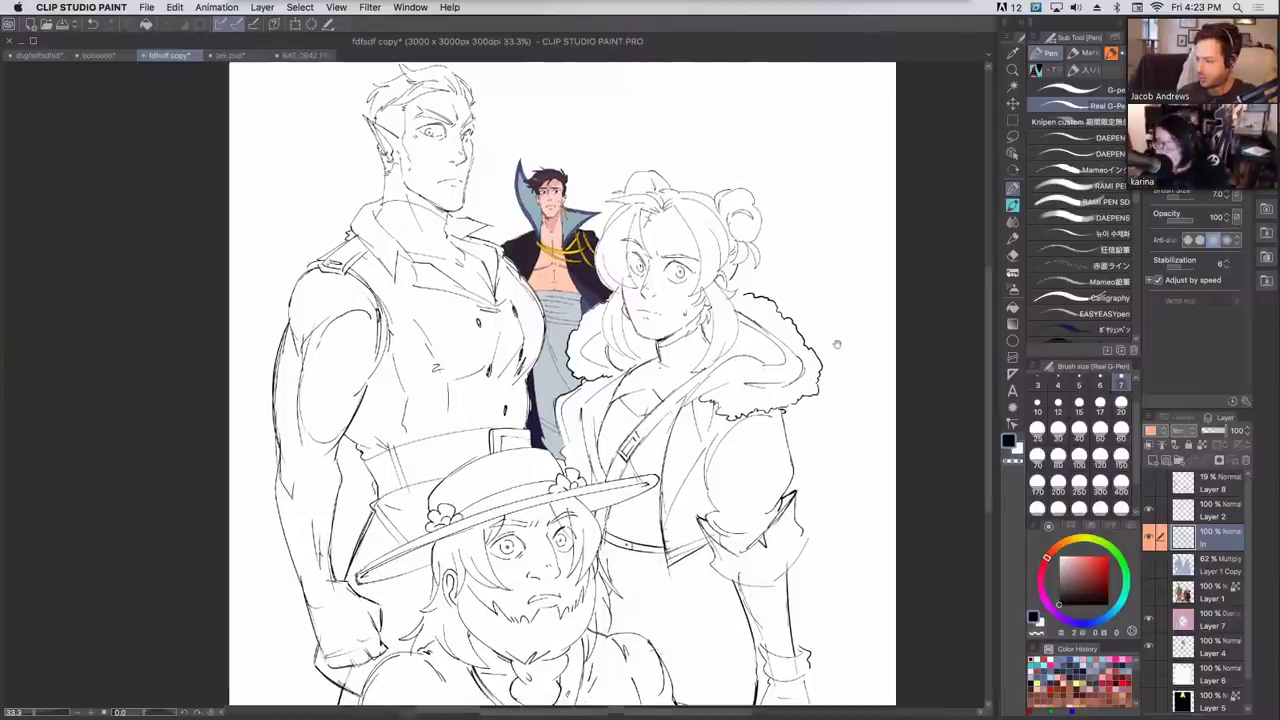
Show the flat colours on Layer 1 and make it the active layer.
{"action": "left_click", "coordinate": [1149, 594]}
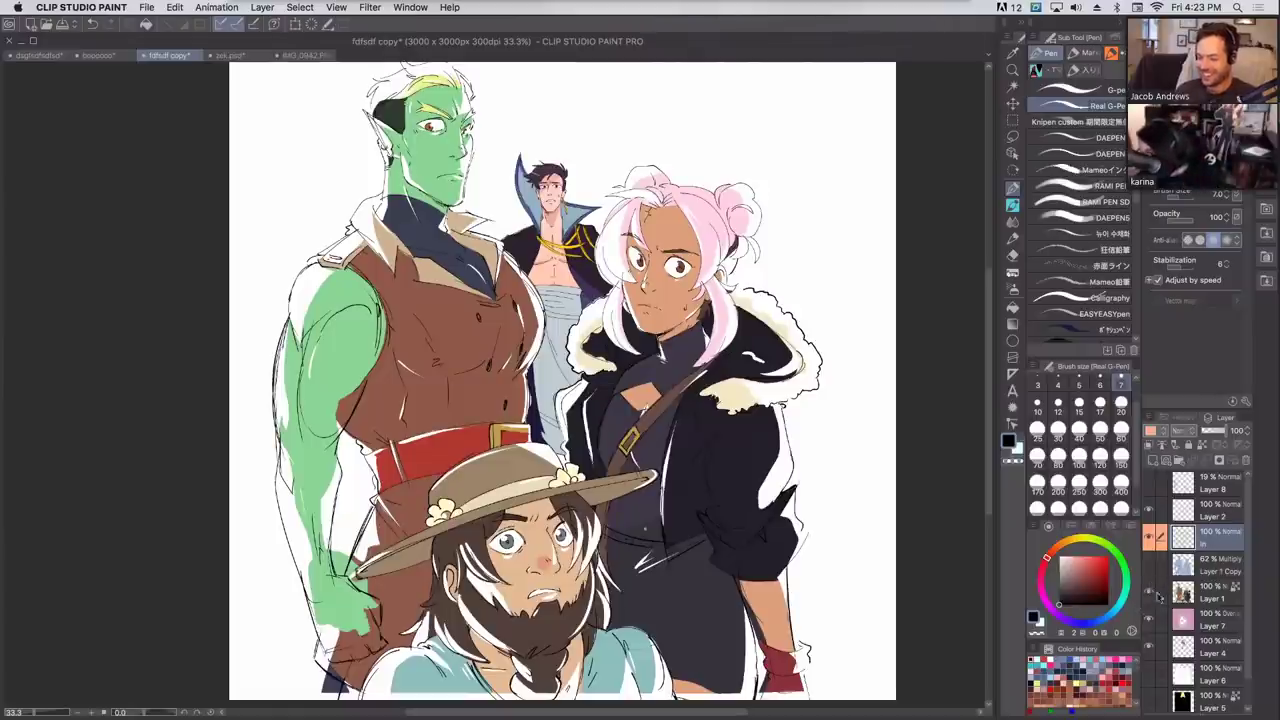
{"action": "left_click", "coordinate": [1182, 586]}
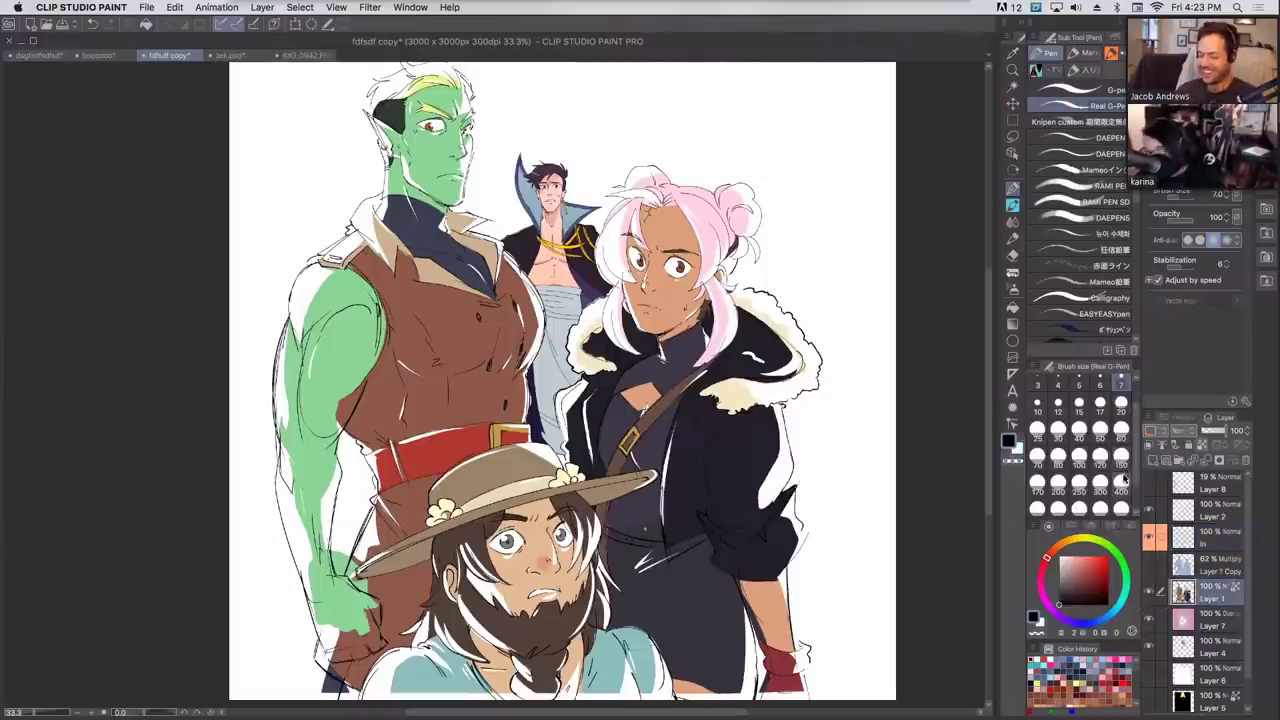
{"action": "left_click", "coordinate": [1148, 572]}
{"action": "left_click", "coordinate": [1148, 574]}
{"action": "left_click", "coordinate": [1203, 568]}
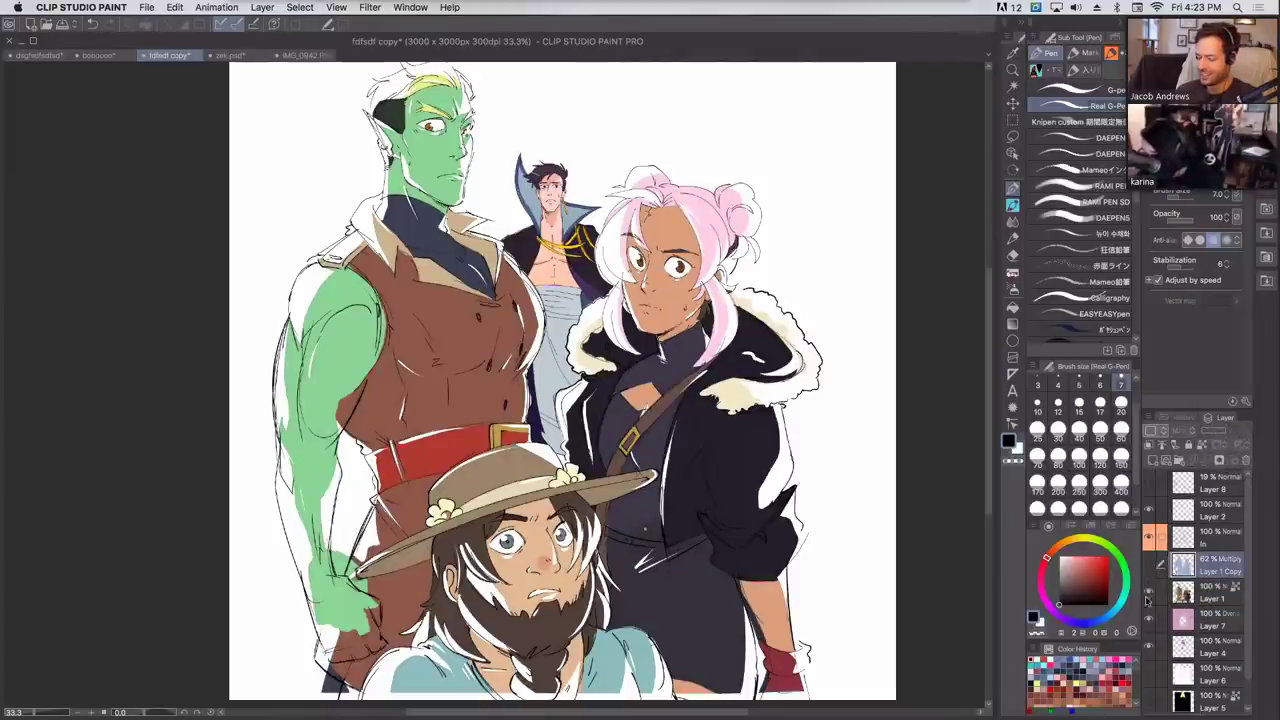
{"action": "left_click", "coordinate": [1184, 592]}
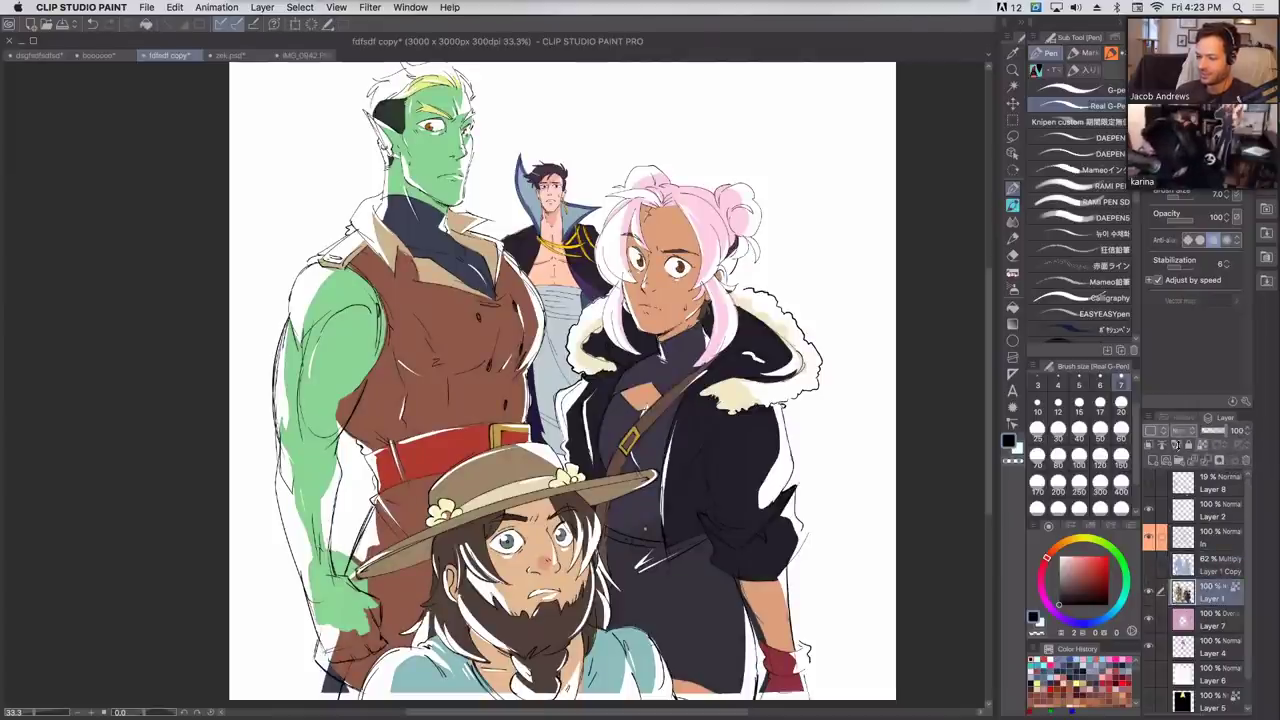
Check the Paper layer by toggling it, hide Layer 7, and show Layer 5 and Layer 6.
{"action": "scroll", "coordinate": [1256, 672], "scroll_direction": "down", "scroll_amount": 1}
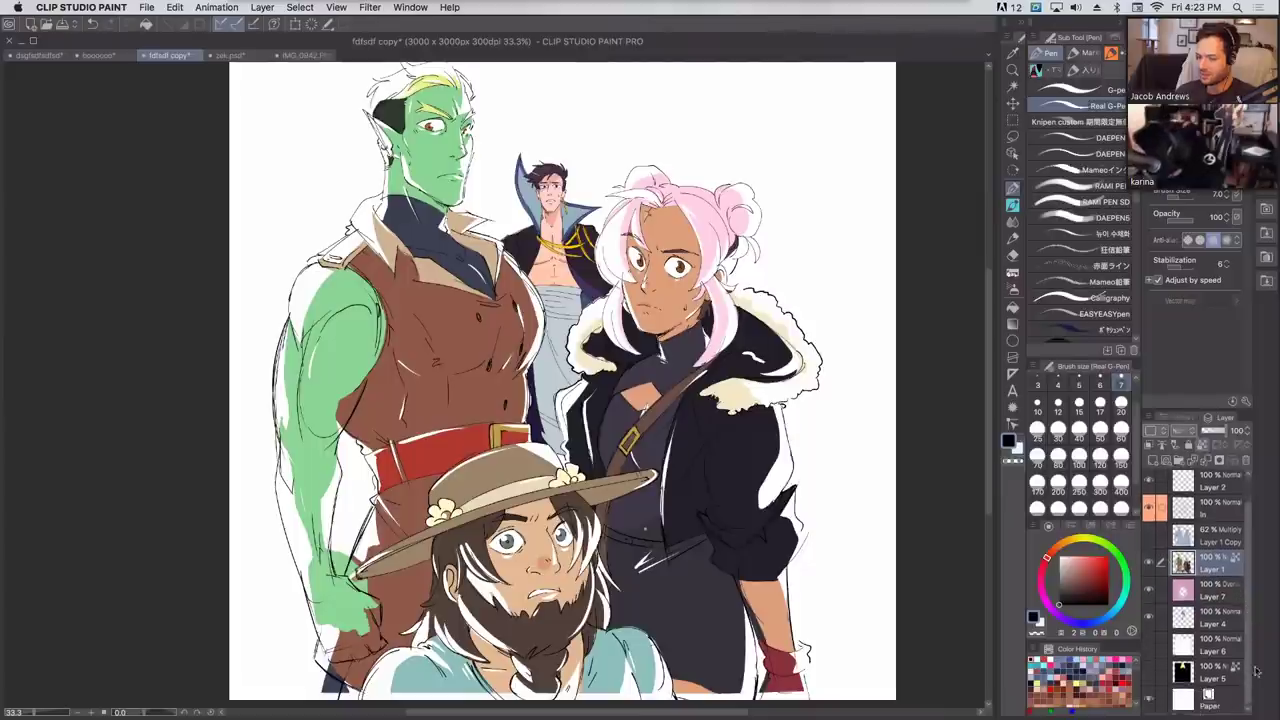
{"action": "left_click", "coordinate": [1148, 703]}
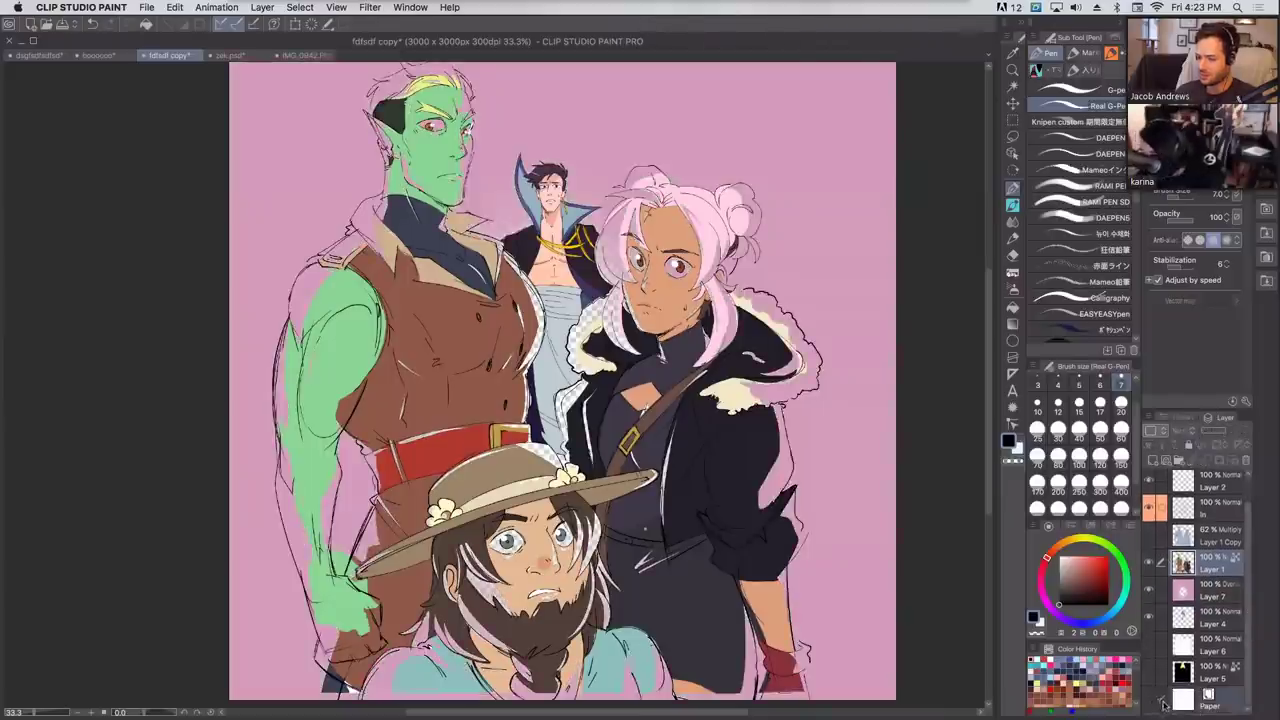
{"action": "left_click", "coordinate": [1150, 703]}
{"action": "scroll", "coordinate": [1248, 646], "scroll_direction": "up", "scroll_amount": 1}
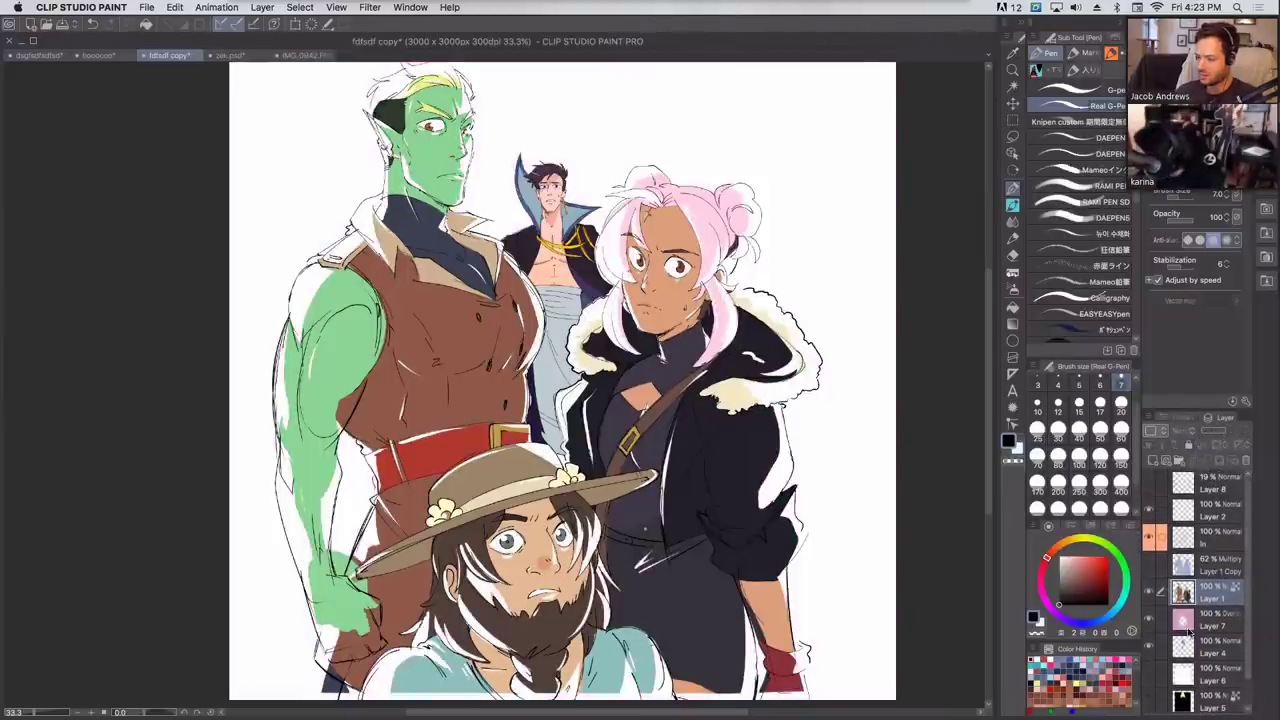
{"action": "left_click", "coordinate": [1150, 622]}
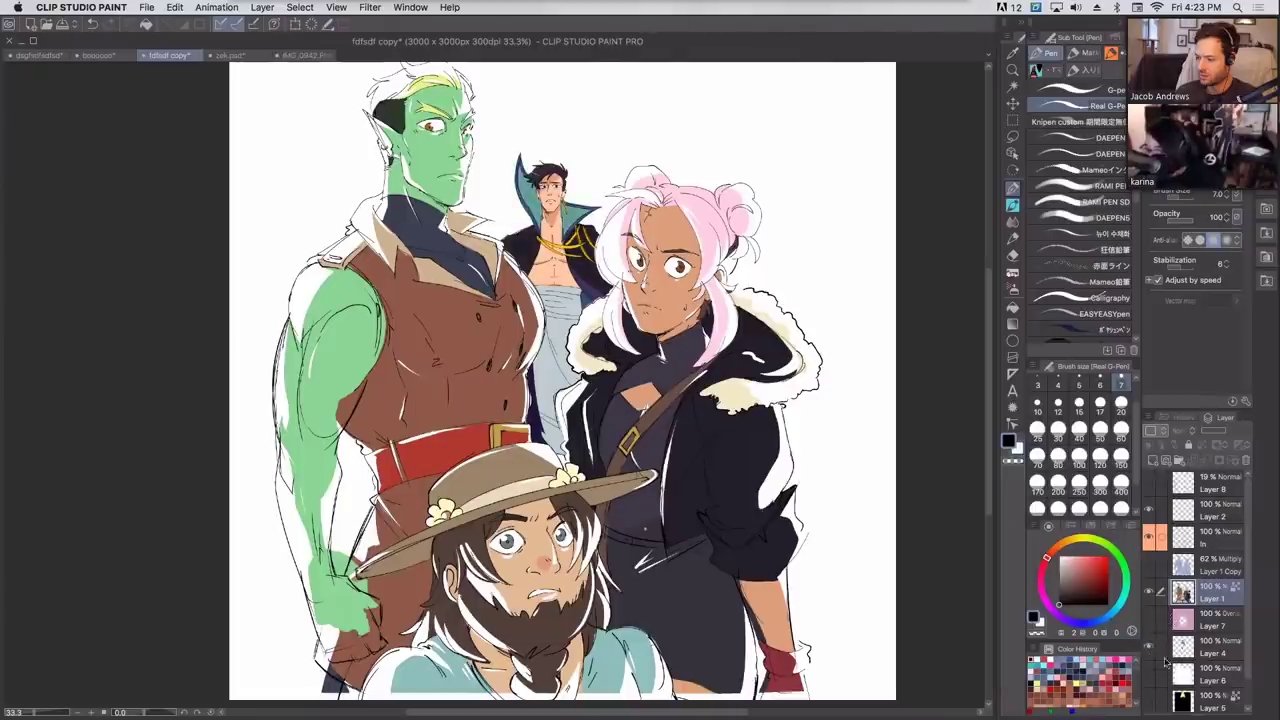
{"action": "left_click", "coordinate": [1149, 702]}
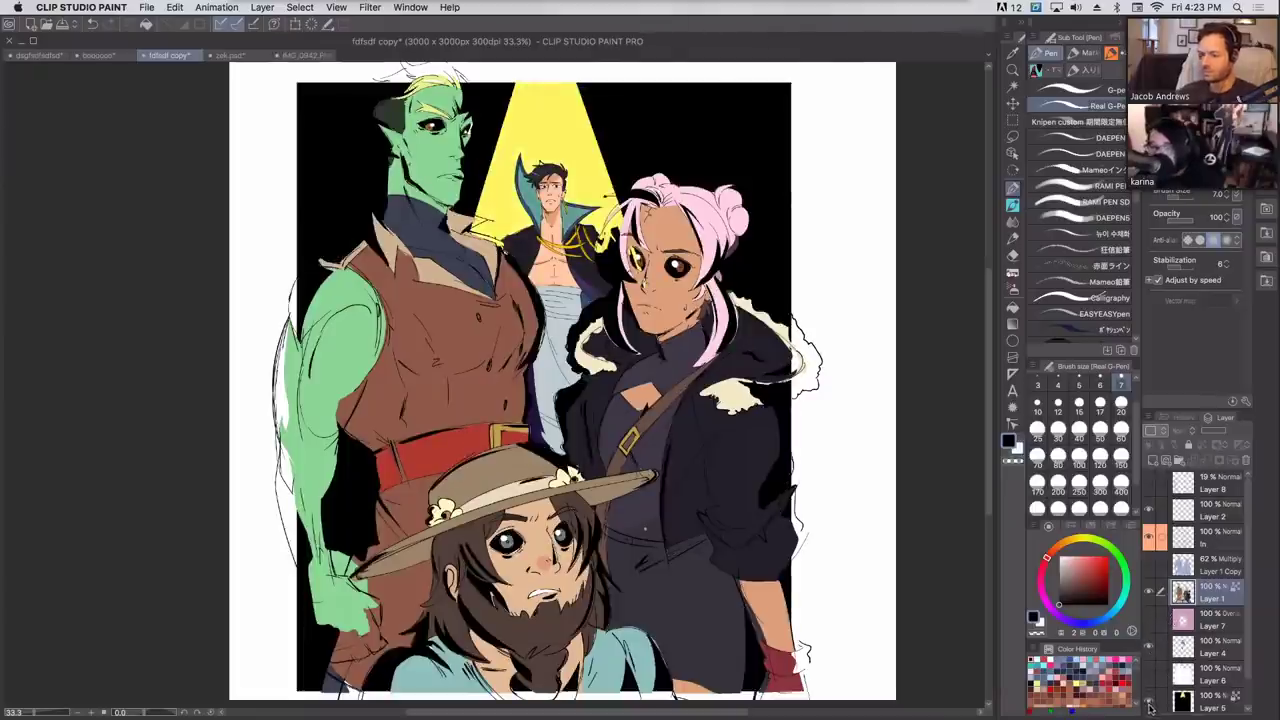
{"action": "left_click", "coordinate": [1149, 676]}
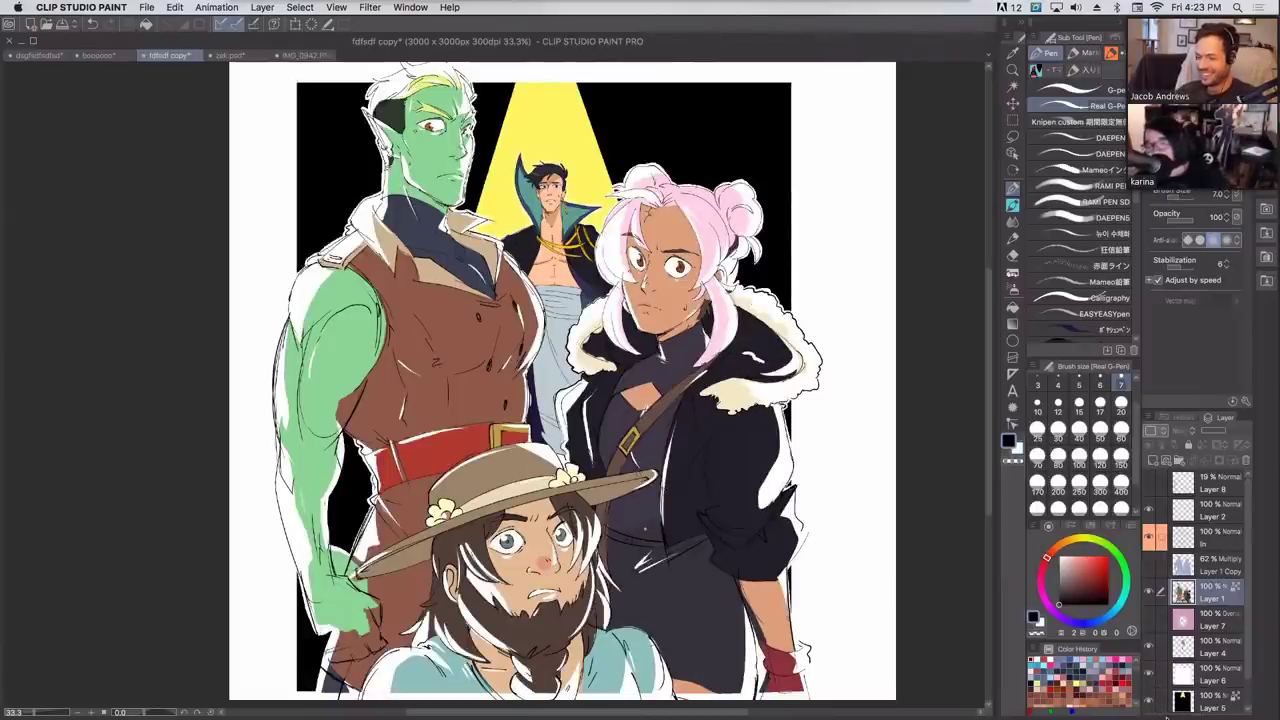
Compare the picture with and without Layer 1 Copy, and hide Layer 1 and the black background on Layer 5.
{"action": "left_click", "coordinate": [1149, 566]}
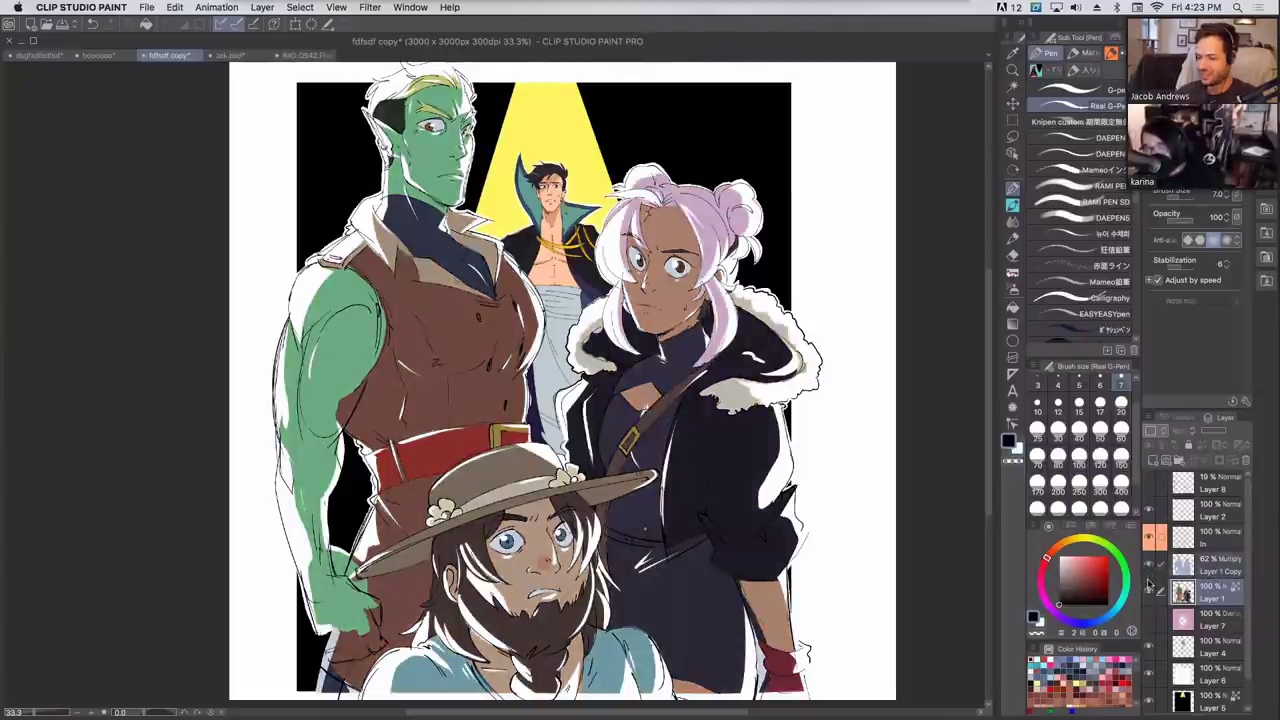
{"action": "left_click", "coordinate": [1149, 566]}
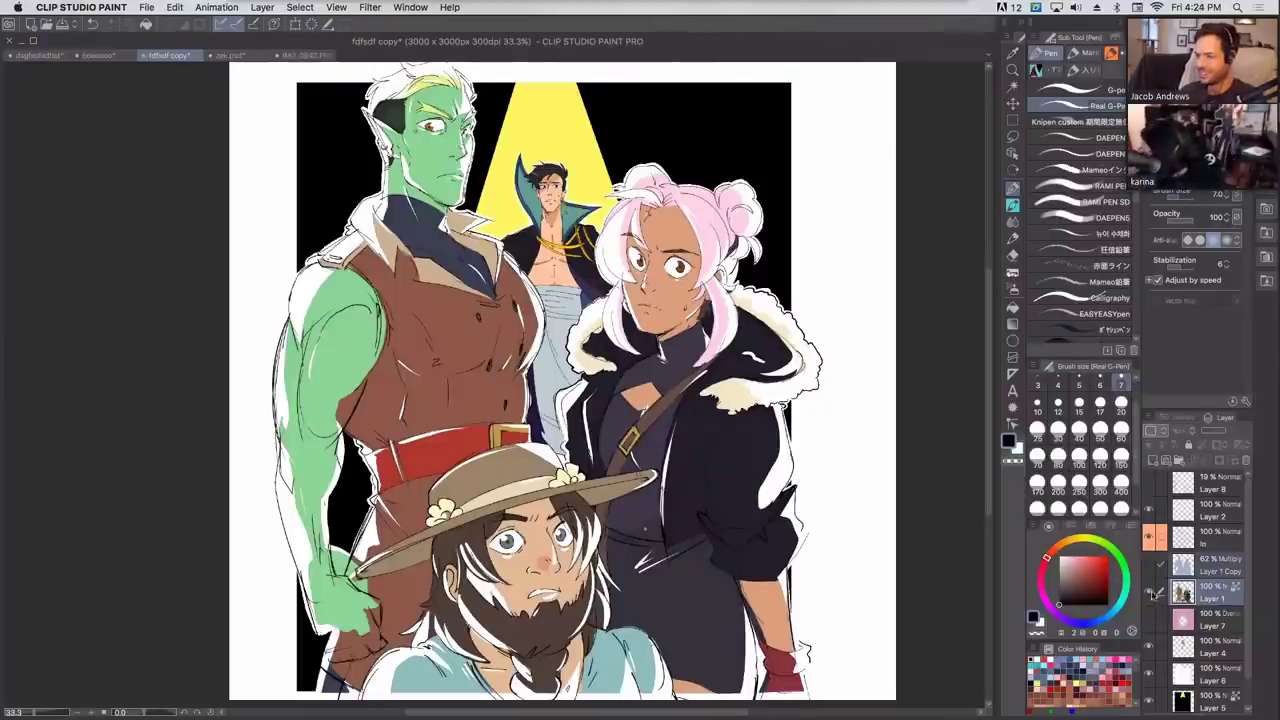
{"action": "left_click", "coordinate": [1150, 594]}
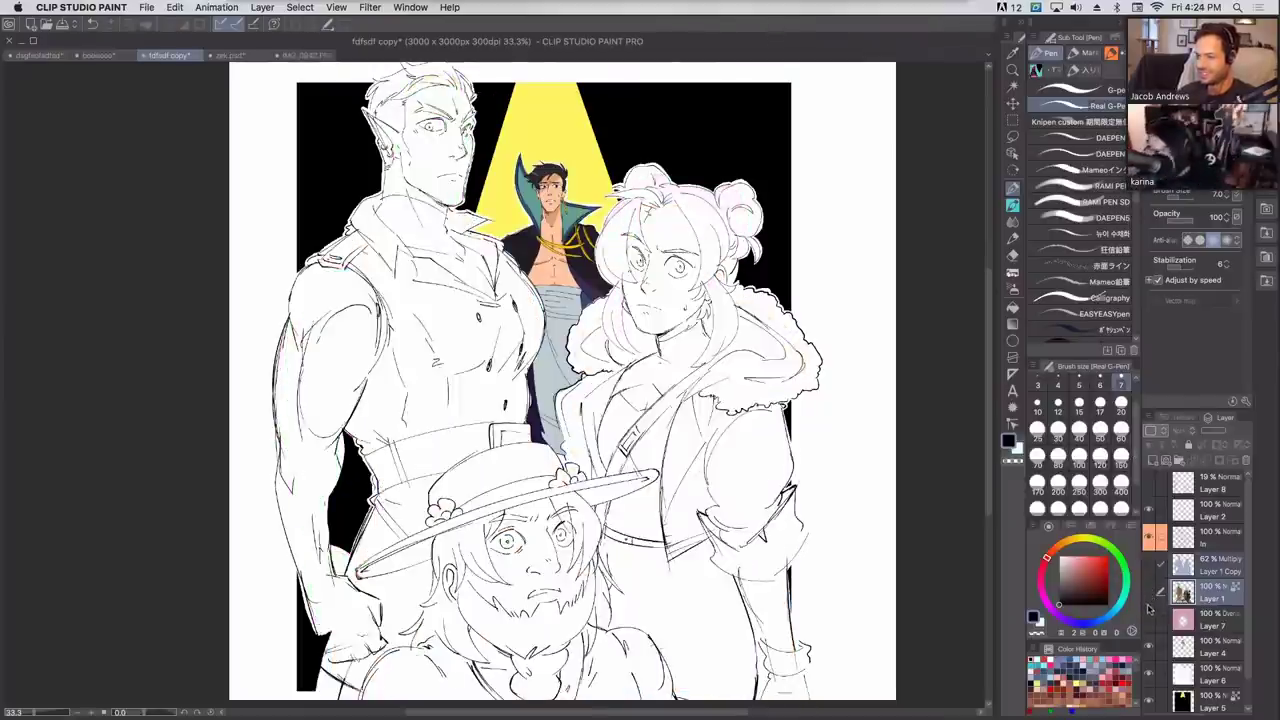
{"action": "left_click", "coordinate": [1149, 701]}
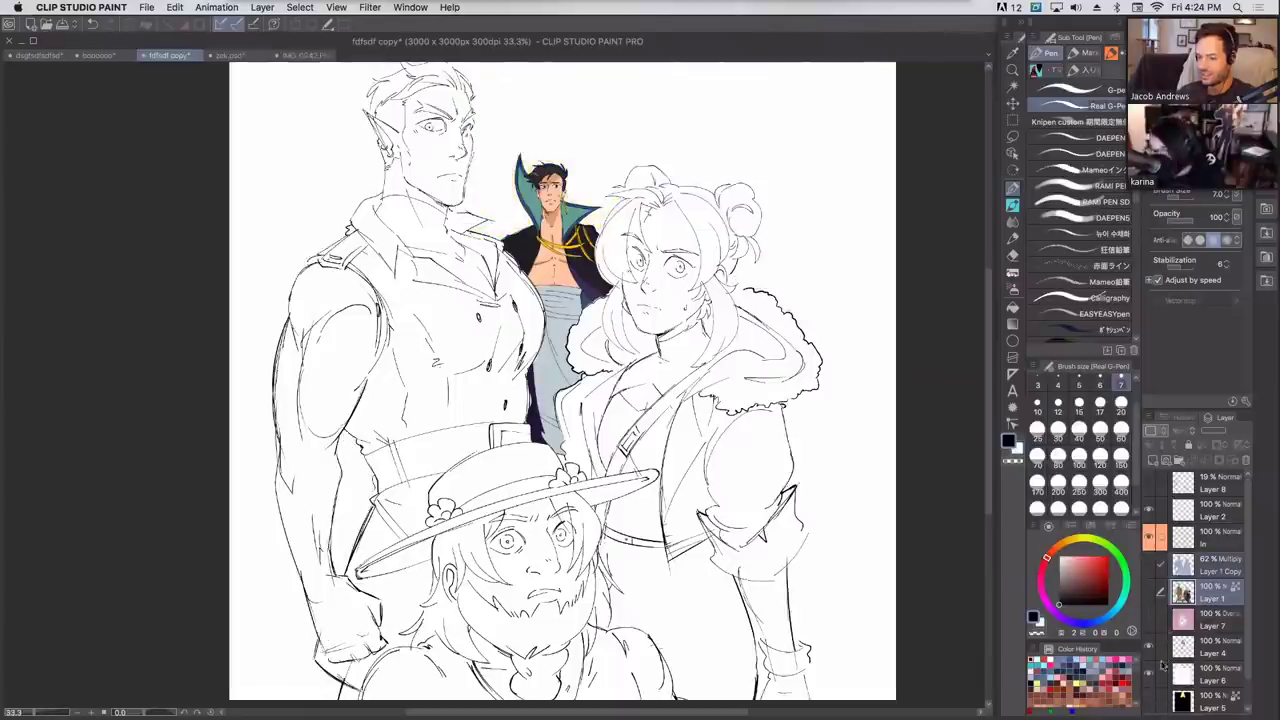
Show the flat colours on Layer 1 and erase the old green hand colour with the Hard eraser.
{"action": "left_click", "coordinate": [1150, 594]}
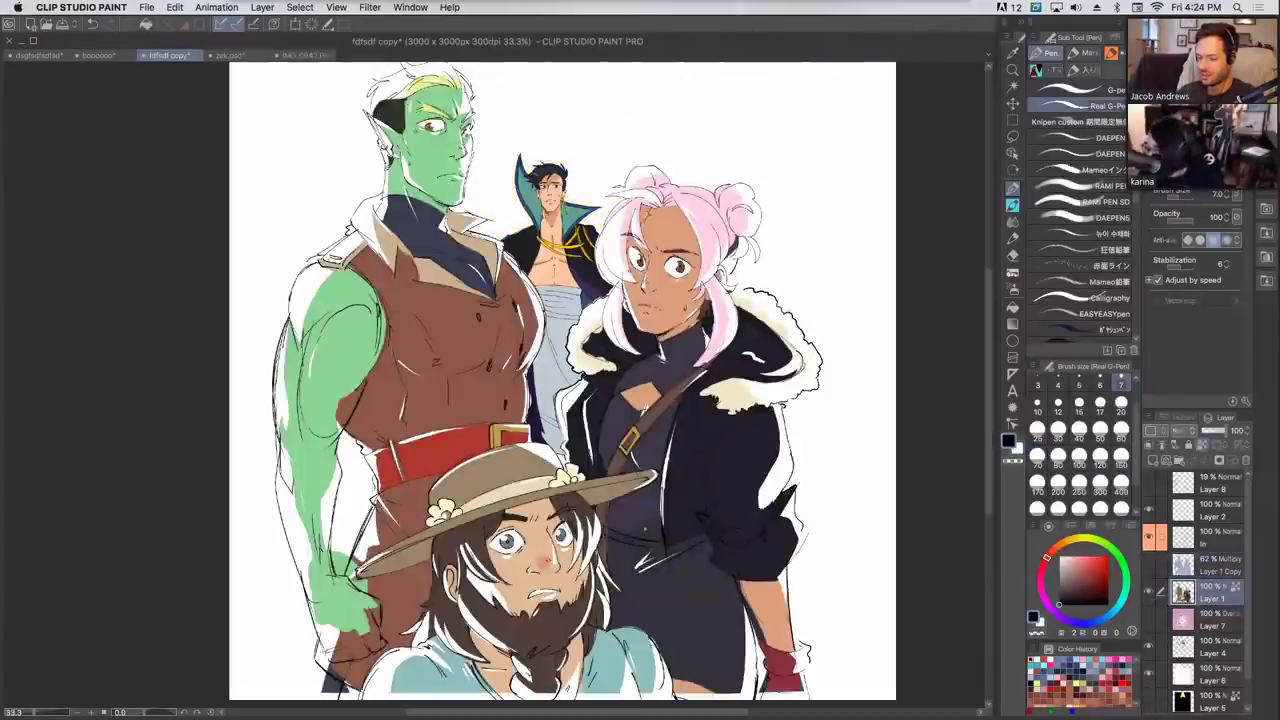
{"action": "key", "text": "super+plus"}
{"action": "left_click_drag", "start_coordinate": [484, 414], "coordinate": [704, 296]}
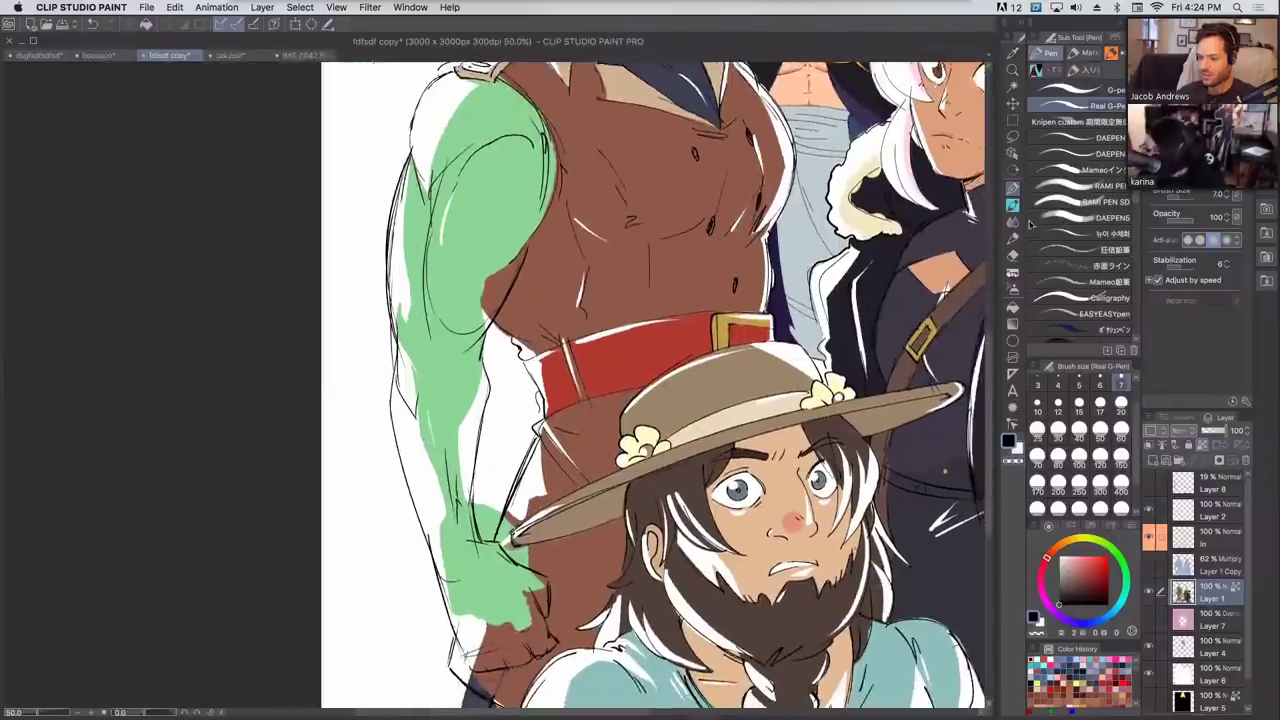
{"action": "left_click", "coordinate": [1012, 254]}
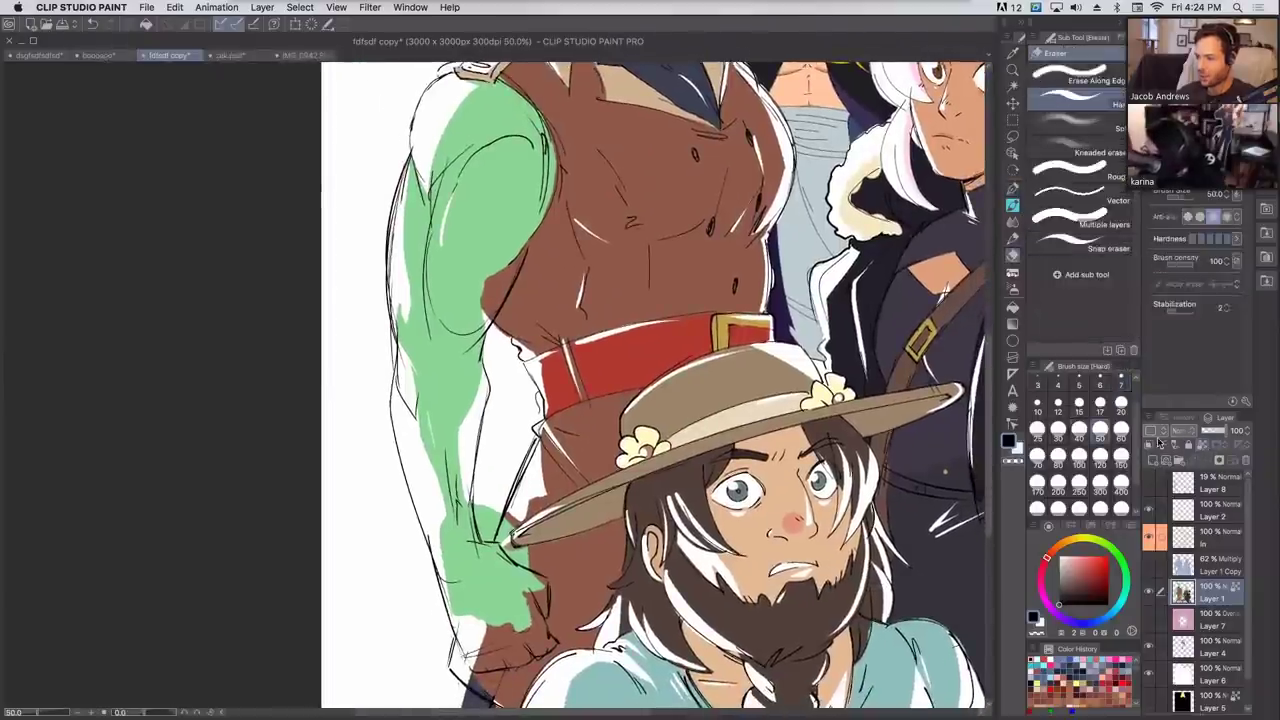
{"action": "mouse_move", "coordinate": [440, 530]}
{"action": "left_mouse_down"}
{"action": "mouse_move", "coordinate": [505, 630]}
{"action": "mouse_move", "coordinate": [490, 573]}
{"action": "mouse_move", "coordinate": [517, 630]}
{"action": "mouse_move", "coordinate": [522, 554]}
{"action": "mouse_move", "coordinate": [500, 549]}
{"action": "mouse_move", "coordinate": [507, 537]}
{"action": "mouse_move", "coordinate": [493, 545]}
{"action": "mouse_move", "coordinate": [485, 480]}
{"action": "mouse_move", "coordinate": [467, 552]}
{"action": "mouse_move", "coordinate": [478, 626]}
{"action": "mouse_move", "coordinate": [515, 645]}
{"action": "mouse_move", "coordinate": [507, 655]}
{"action": "mouse_move", "coordinate": [508, 595]}
{"action": "left_mouse_up"}
{"action": "left_click_drag", "start_coordinate": [616, 409], "coordinate": [622, 291]}
Fill the coat area around the fist and along the hip with its sampled brown, using the Real G-Pen at size 40.
{"action": "left_click", "coordinate": [1012, 188]}
{"action": "left_click", "coordinate": [566, 484], "text": "alt"}
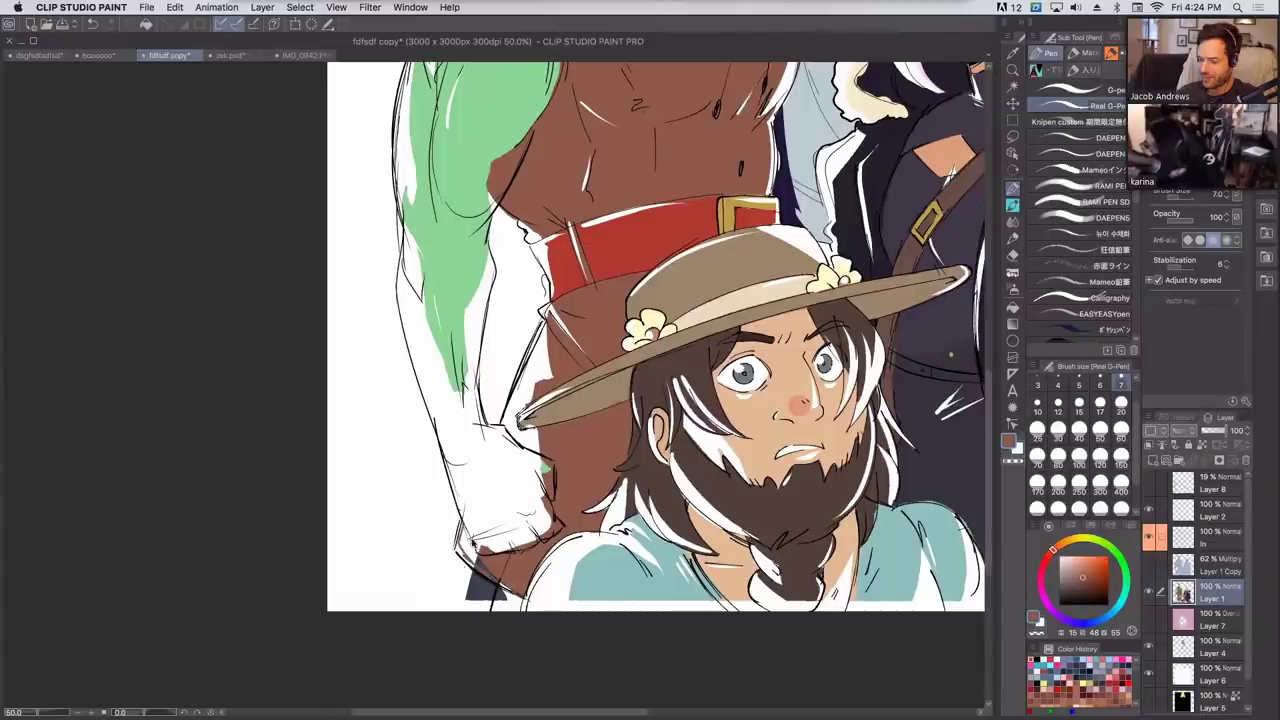
{"action": "left_click", "coordinate": [1079, 437]}
{"action": "mouse_move", "coordinate": [482, 548]}
{"action": "left_mouse_down"}
{"action": "mouse_move", "coordinate": [462, 528]}
{"action": "mouse_move", "coordinate": [470, 560]}
{"action": "mouse_move", "coordinate": [467, 529]}
{"action": "mouse_move", "coordinate": [464, 550]}
{"action": "mouse_move", "coordinate": [516, 591]}
{"action": "left_mouse_up"}
{"action": "left_click_drag", "start_coordinate": [504, 436], "coordinate": [554, 316]}
{"action": "mouse_move", "coordinate": [529, 374]}
{"action": "left_mouse_down"}
{"action": "mouse_move", "coordinate": [548, 314]}
{"action": "mouse_move", "coordinate": [503, 436]}
{"action": "left_mouse_up"}
{"action": "mouse_move", "coordinate": [543, 352]}
{"action": "left_mouse_down"}
{"action": "mouse_move", "coordinate": [505, 436]}
{"action": "mouse_move", "coordinate": [523, 444]}
{"action": "mouse_move", "coordinate": [520, 421]}
{"action": "mouse_move", "coordinate": [560, 409]}
{"action": "mouse_move", "coordinate": [530, 420]}
{"action": "left_mouse_up"}
Touch up the tip of the hat brim beside the hip with the brim's own sampled colour.
{"action": "left_click", "coordinate": [560, 408], "text": "alt"}
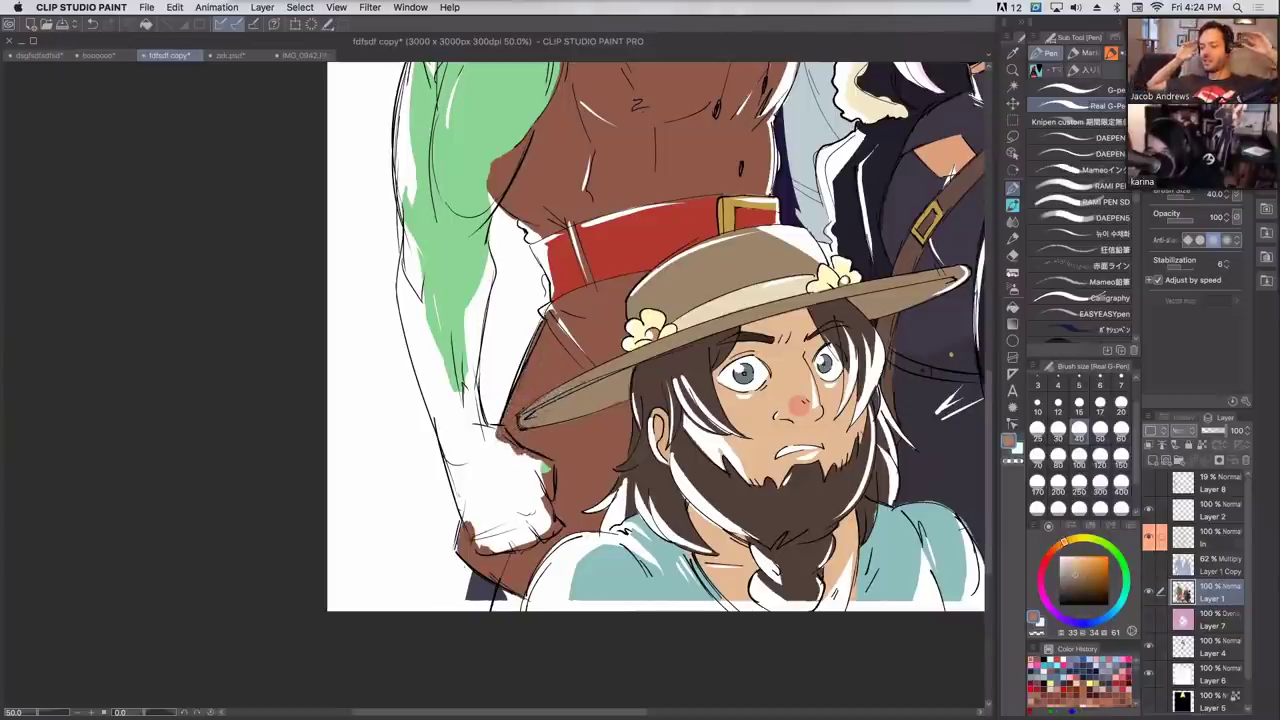
{"action": "key", "text": "super+z"}
{"action": "left_click_drag", "start_coordinate": [532, 420], "coordinate": [520, 427]}
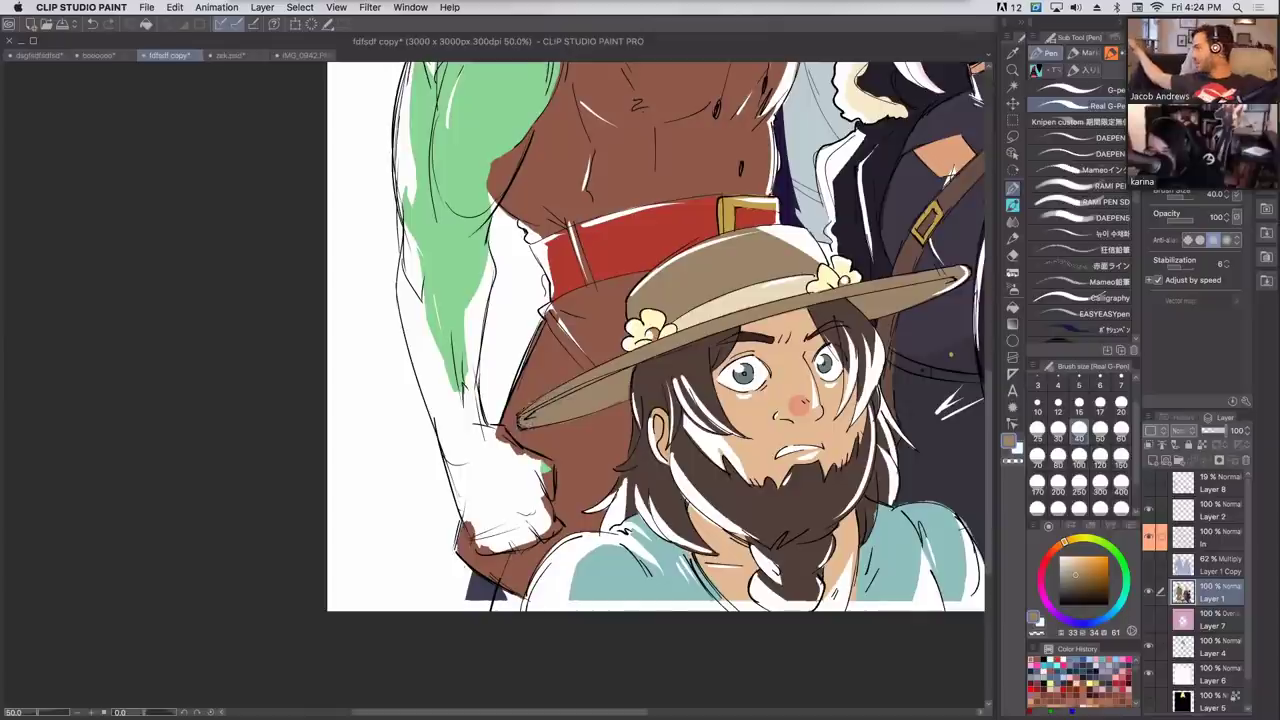
{"action": "left_click", "coordinate": [566, 432], "text": "alt"}
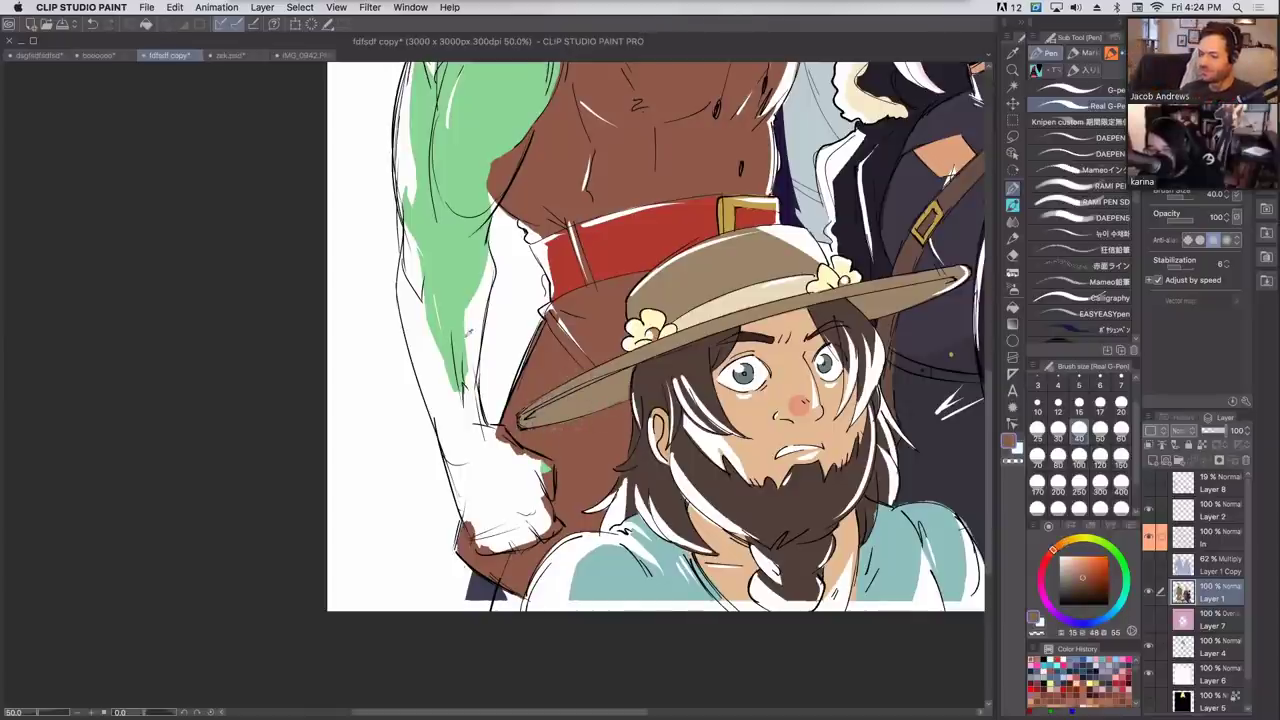
Fill the redrawn lower forearm and fist with the skin green sampled from the arm.
{"action": "left_click", "coordinate": [462, 286], "text": "alt"}
{"action": "left_click_drag", "start_coordinate": [458, 386], "coordinate": [480, 530]}
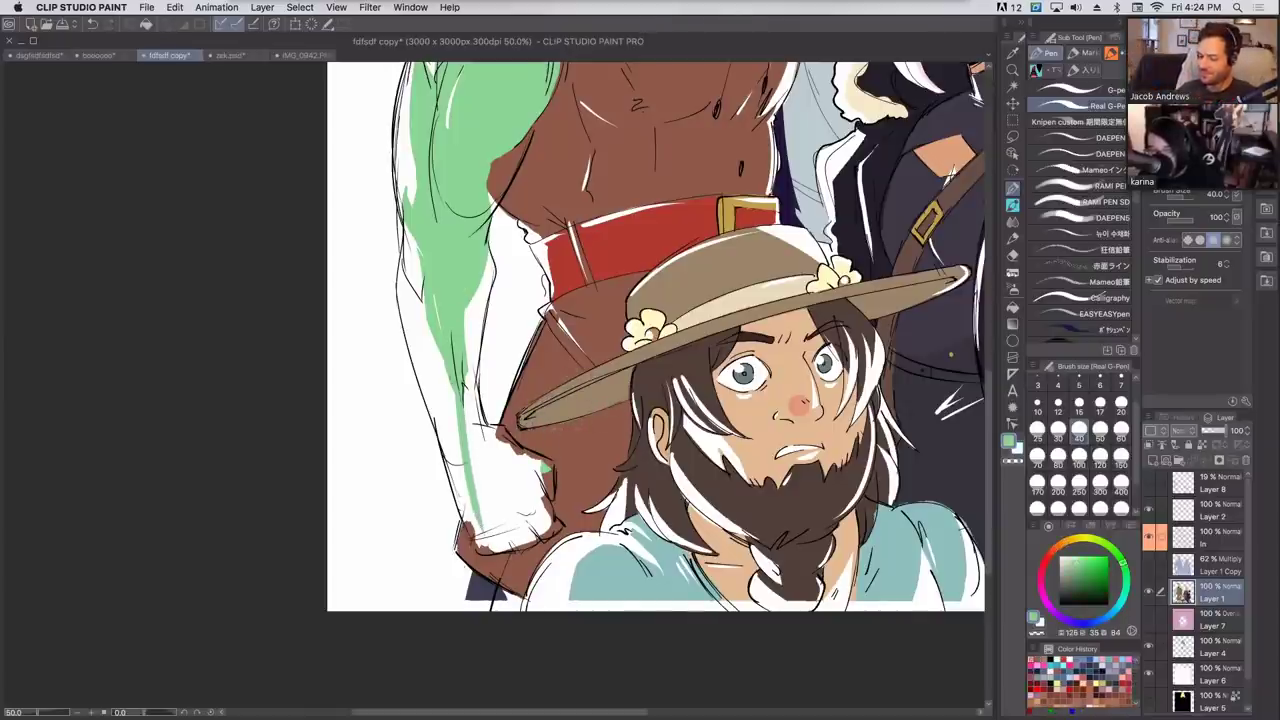
{"action": "key", "text": "super+z"}
{"action": "mouse_move", "coordinate": [465, 465]}
{"action": "left_mouse_down"}
{"action": "mouse_move", "coordinate": [480, 550]}
{"action": "mouse_move", "coordinate": [518, 548]}
{"action": "mouse_move", "coordinate": [554, 525]}
{"action": "mouse_move", "coordinate": [540, 472]}
{"action": "mouse_move", "coordinate": [472, 410]}
{"action": "mouse_move", "coordinate": [480, 250]}
{"action": "mouse_move", "coordinate": [465, 480]}
{"action": "mouse_move", "coordinate": [478, 525]}
{"action": "mouse_move", "coordinate": [505, 450]}
{"action": "mouse_move", "coordinate": [530, 500]}
{"action": "mouse_move", "coordinate": [545, 495]}
{"action": "mouse_move", "coordinate": [506, 451]}
{"action": "left_mouse_up"}
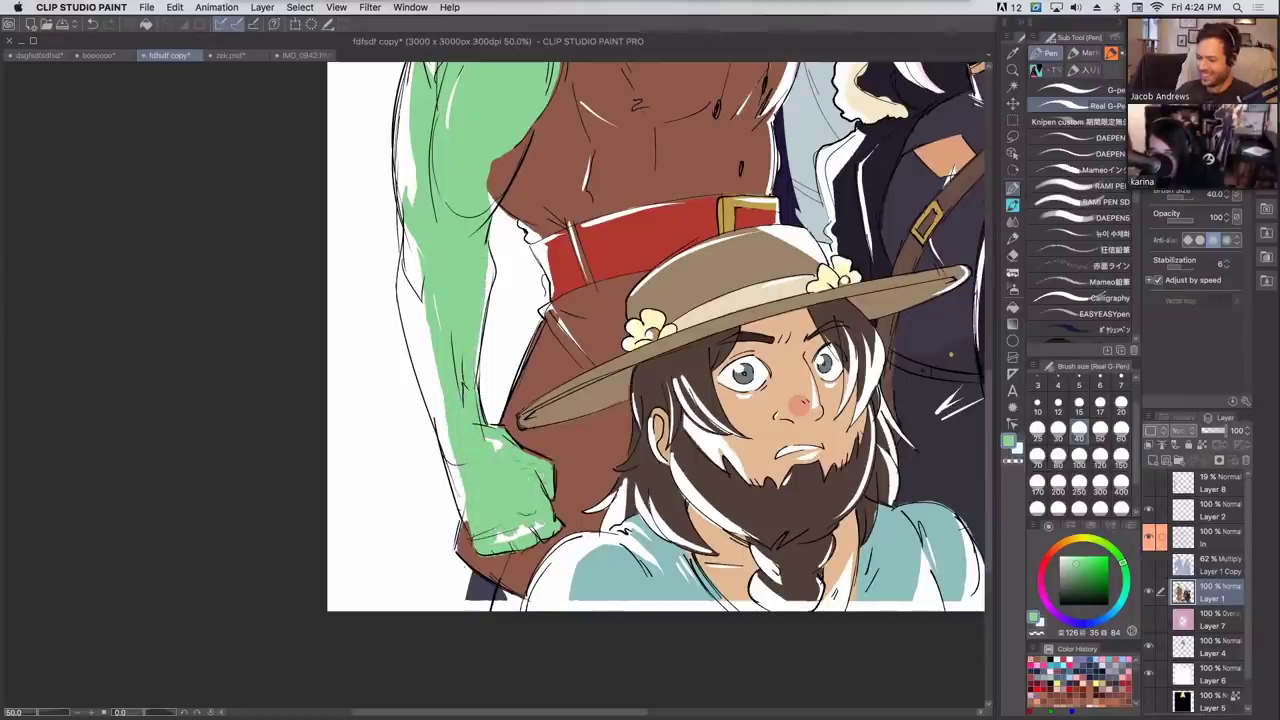
{"action": "left_click_drag", "start_coordinate": [540, 508], "coordinate": [490, 543]}
{"action": "left_click_drag", "start_coordinate": [500, 448], "coordinate": [487, 442]}
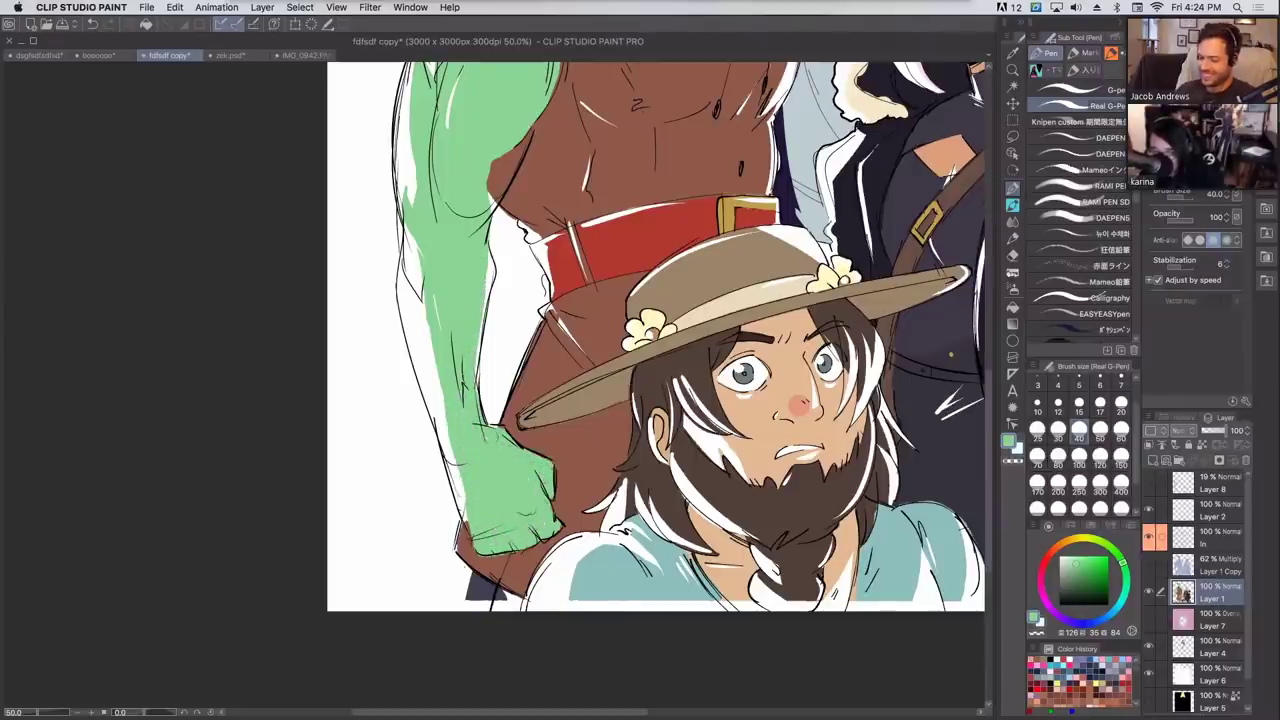
Clean up the green edges of the fist and wrist with the Real G-Pen reduced to size 15.
{"action": "left_click", "coordinate": [585, 436], "text": "alt"}
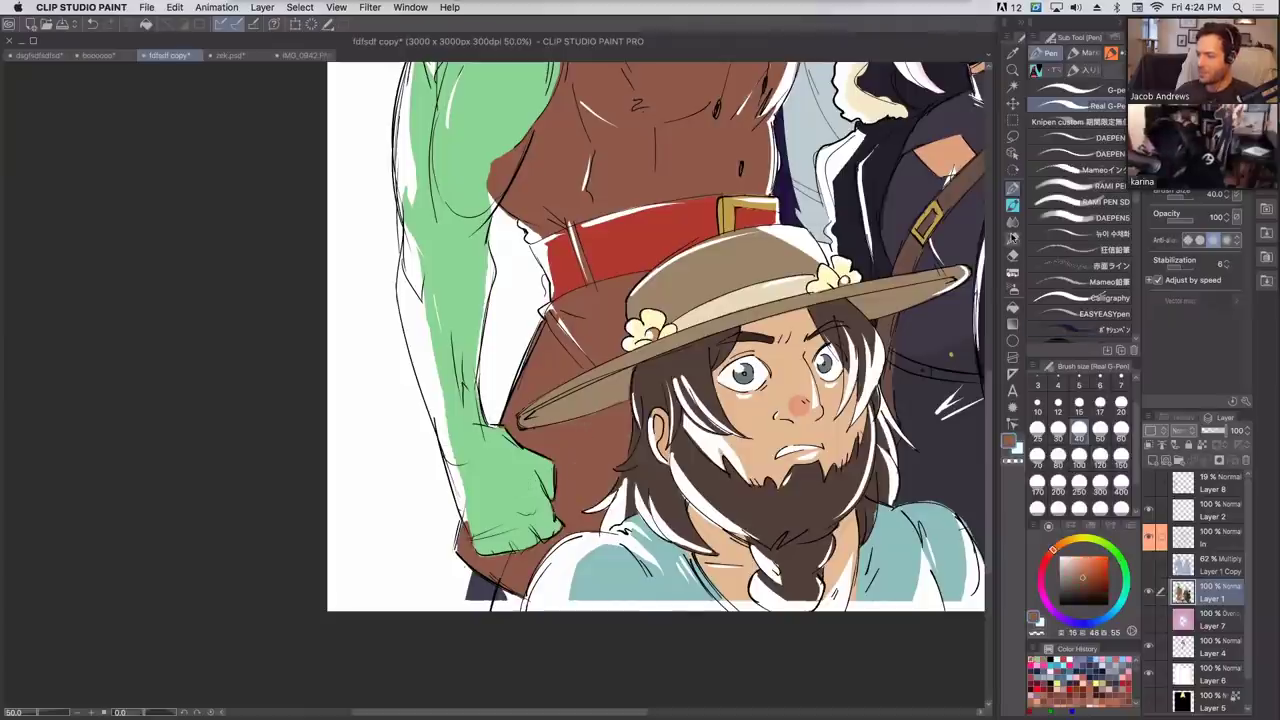
{"action": "left_click", "coordinate": [1079, 404]}
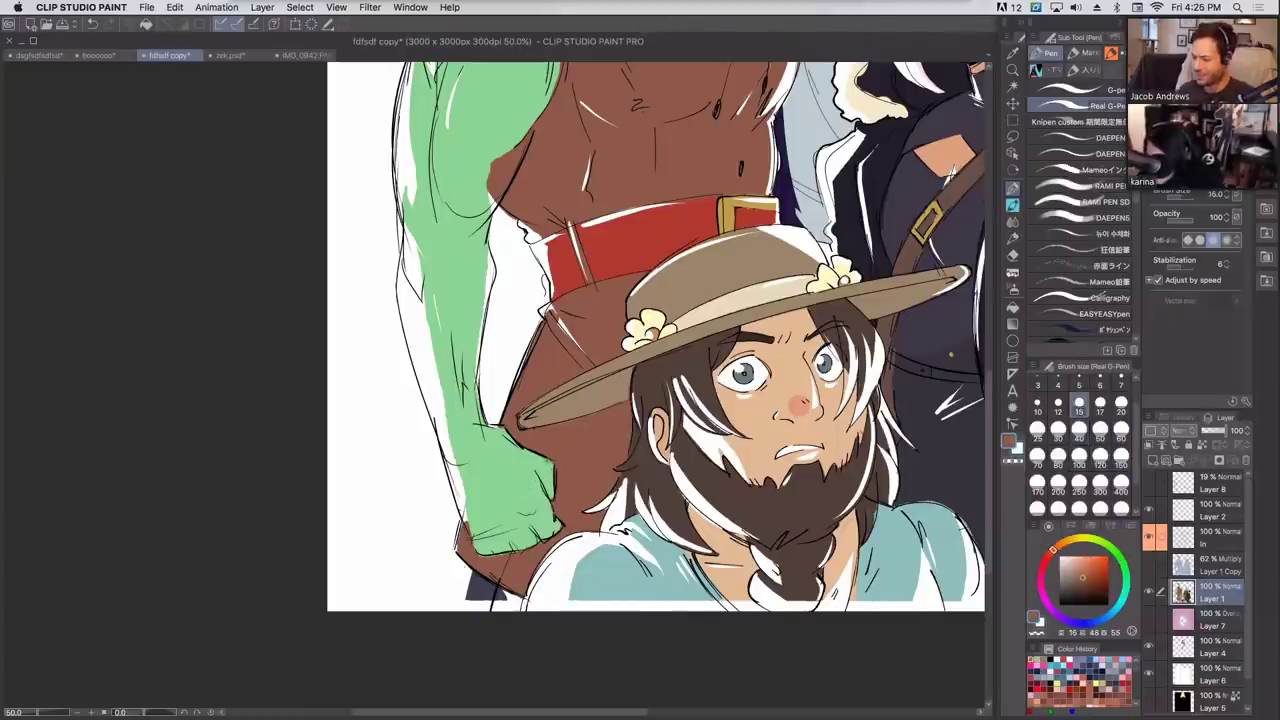
{"action": "left_click", "coordinate": [548, 464], "text": "alt"}
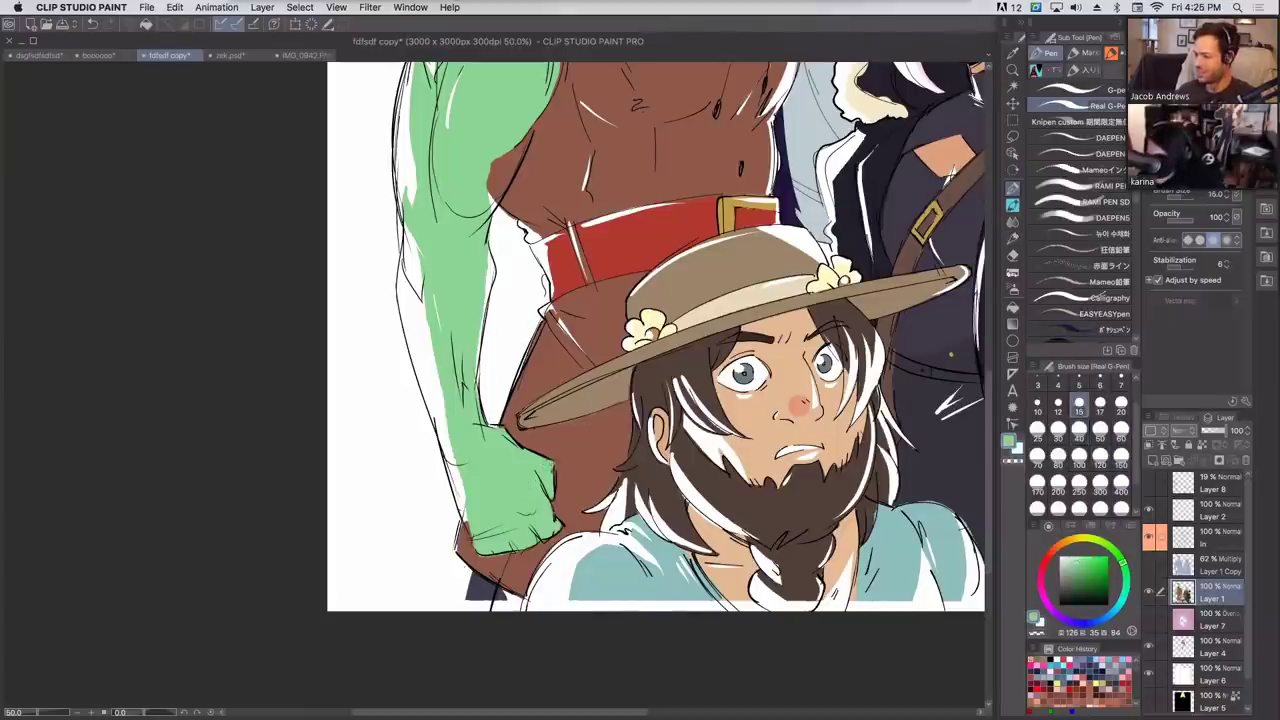
{"action": "left_click_drag", "start_coordinate": [491, 423], "coordinate": [507, 431]}
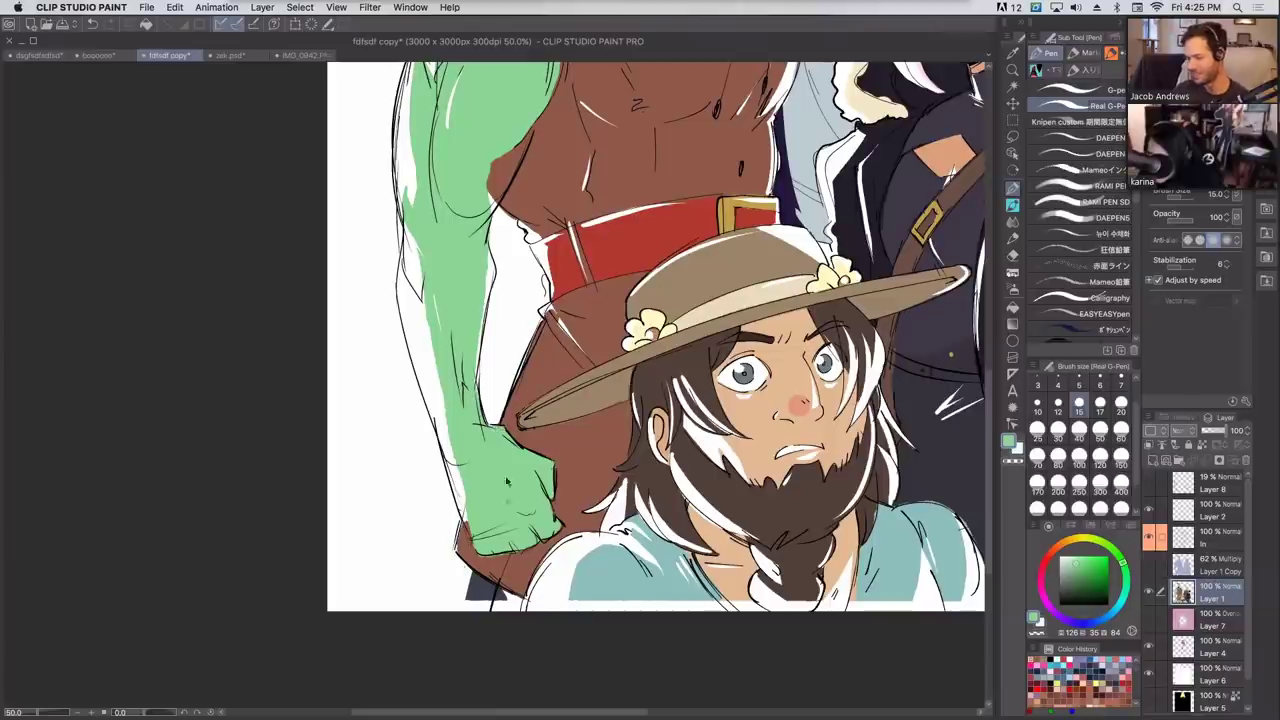
{"action": "left_click", "coordinate": [494, 556], "text": "alt"}
{"action": "left_click", "coordinate": [496, 530], "text": "alt"}
{"action": "mouse_move", "coordinate": [470, 540]}
{"action": "left_mouse_down"}
{"action": "mouse_move", "coordinate": [448, 460]}
{"action": "mouse_move", "coordinate": [460, 506]}
{"action": "left_mouse_up"}
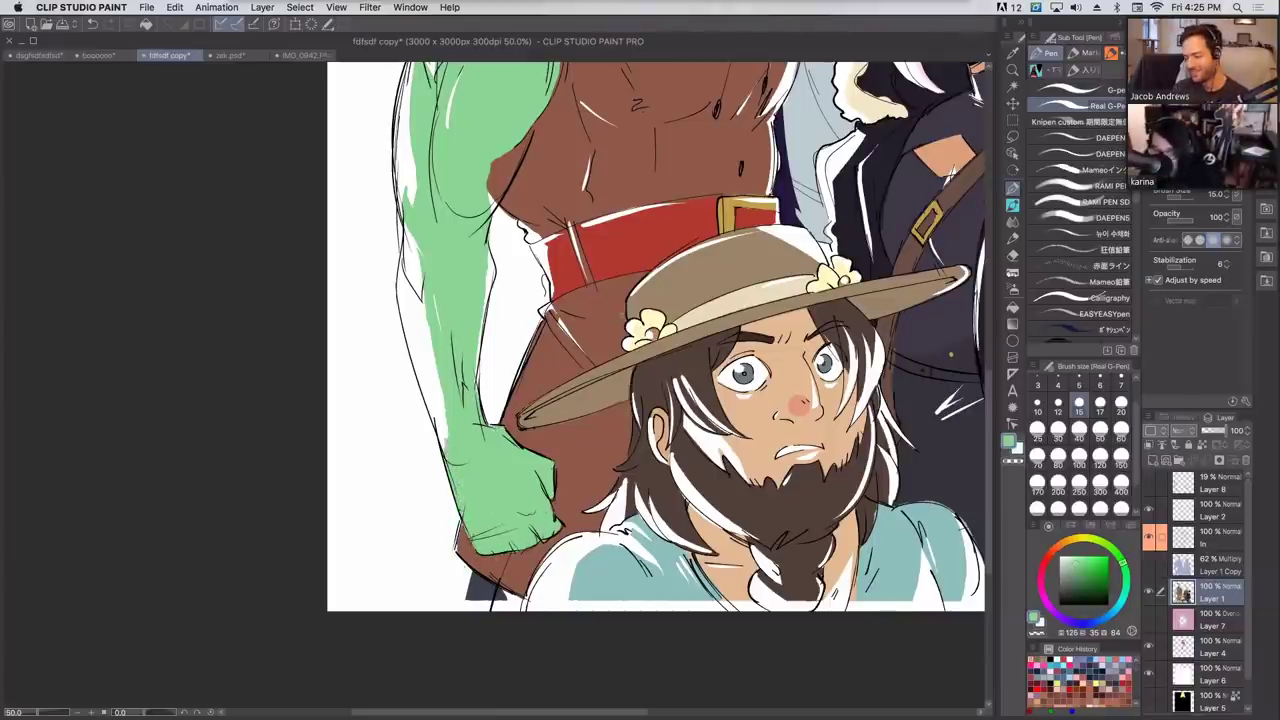
Extend the green skin to the outer contour of the forearm, elbow and upper arm with the G-pen at size 20.
{"action": "left_click_drag", "start_coordinate": [822, 360], "coordinate": [850, 452]}
{"action": "left_click", "coordinate": [1099, 404]}
{"action": "left_click_drag", "start_coordinate": [499, 474], "coordinate": [519, 366]}
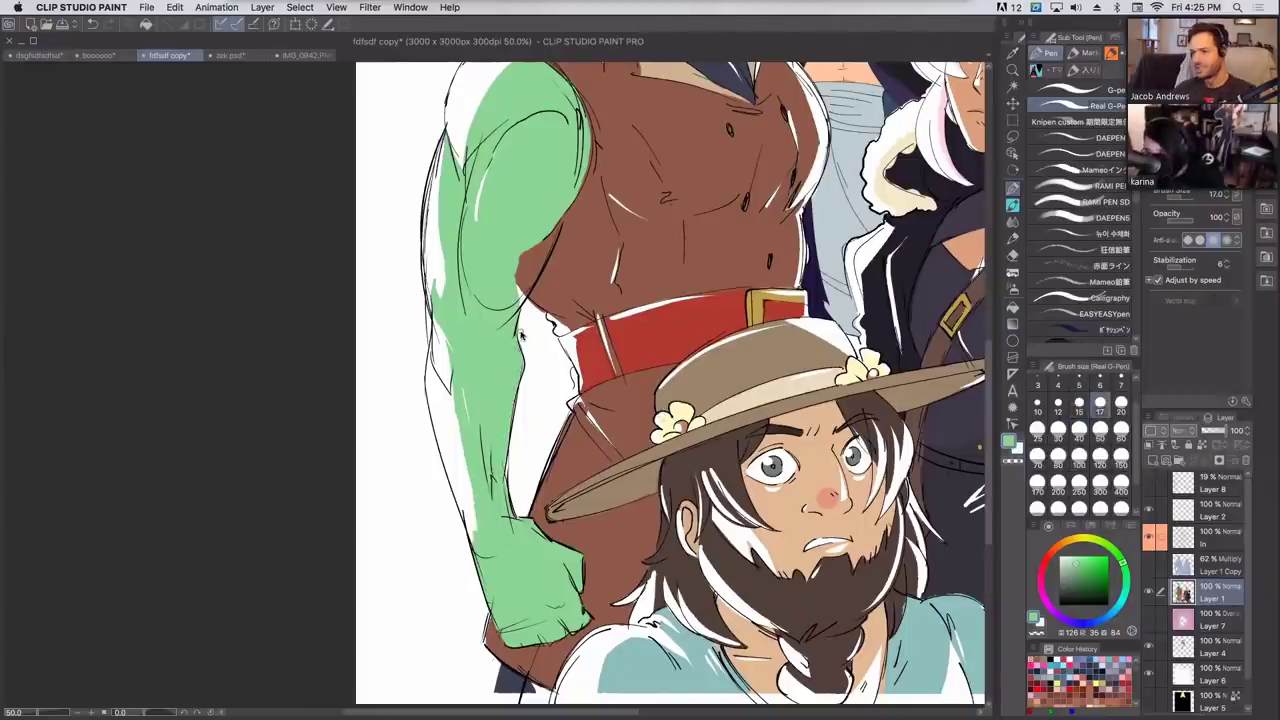
{"action": "left_click", "coordinate": [1075, 90]}
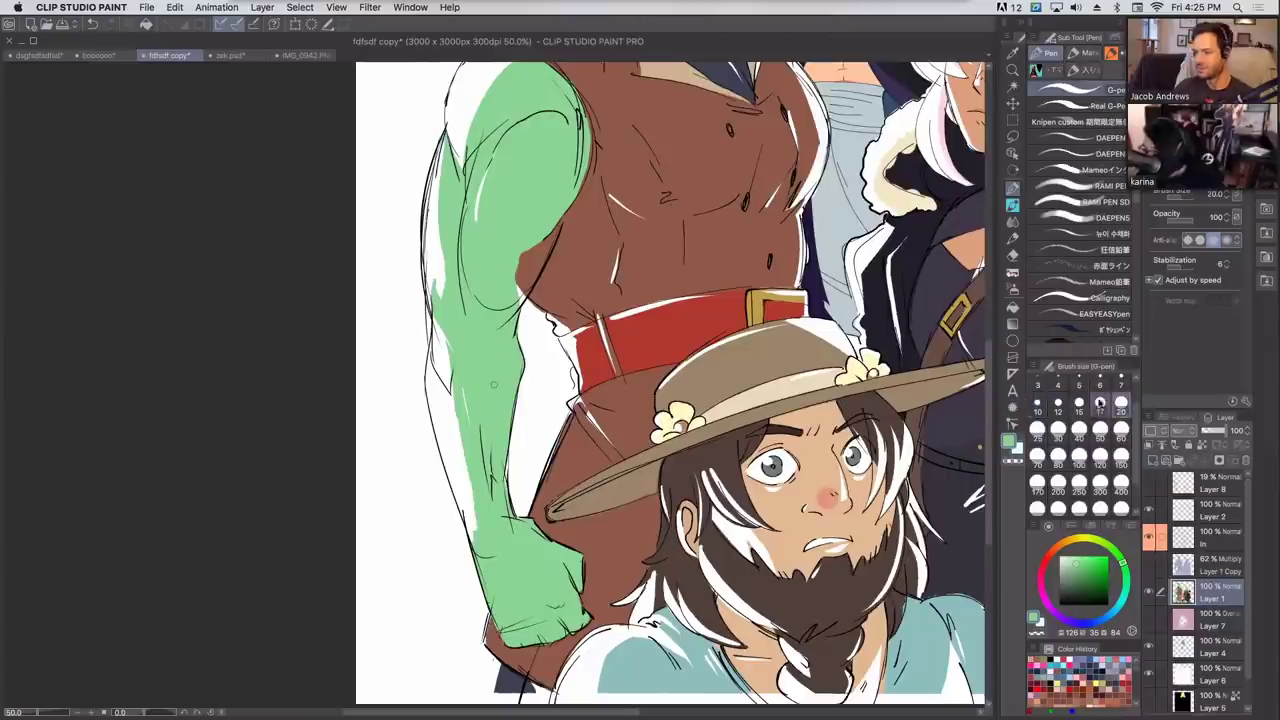
{"action": "scroll", "coordinate": [494, 384], "scroll_direction": "down", "scroll_amount": 1}
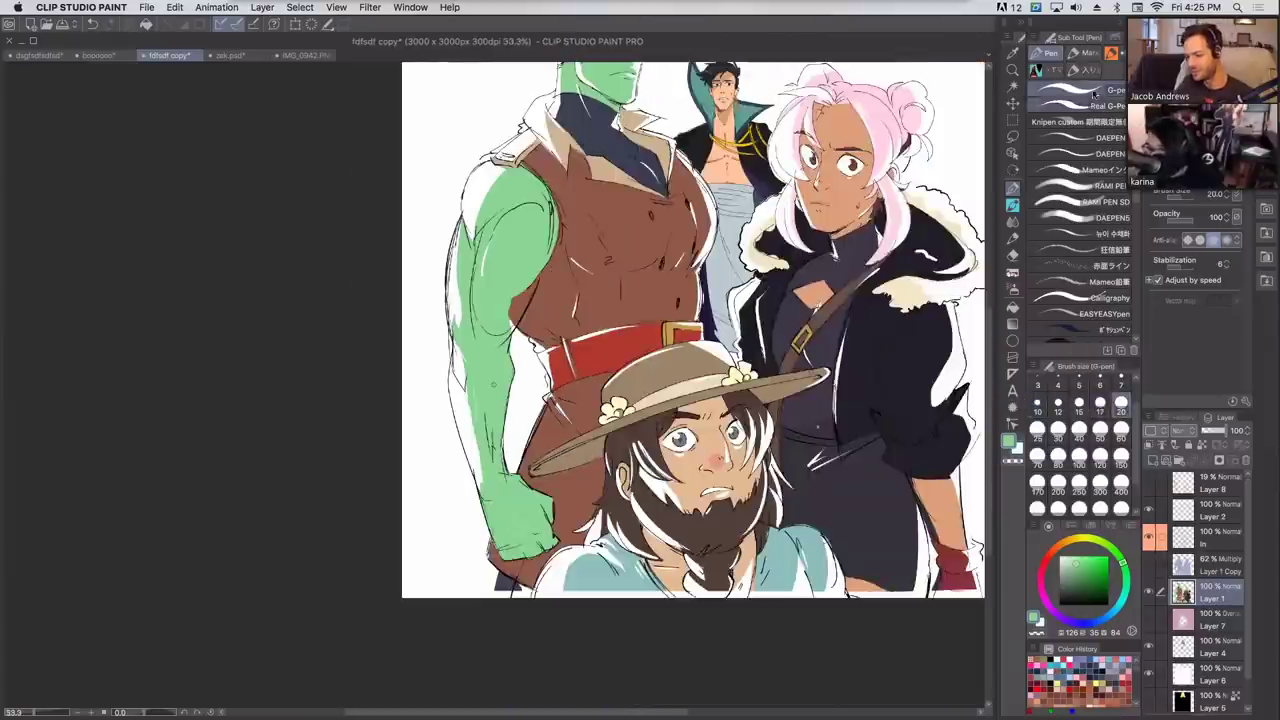
{"action": "left_click_drag", "start_coordinate": [470, 443], "coordinate": [477, 566]}
{"action": "left_click_drag", "start_coordinate": [490, 615], "coordinate": [458, 512]}
{"action": "mouse_move", "coordinate": [478, 592]}
{"action": "left_mouse_down"}
{"action": "mouse_move", "coordinate": [459, 506]}
{"action": "mouse_move", "coordinate": [486, 602]}
{"action": "left_mouse_up"}
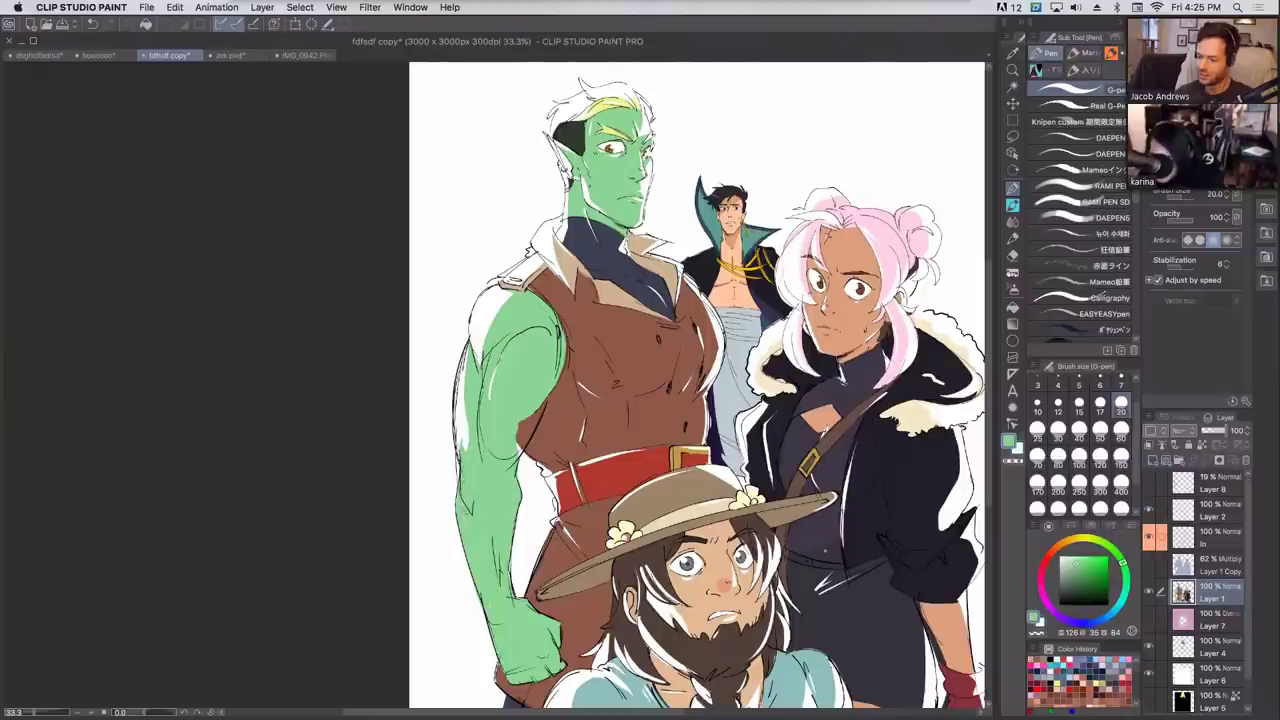
{"action": "left_click_drag", "start_coordinate": [460, 450], "coordinate": [457, 390]}
{"action": "mouse_move", "coordinate": [470, 334]}
{"action": "left_mouse_down"}
{"action": "mouse_move", "coordinate": [458, 408]}
{"action": "mouse_move", "coordinate": [470, 450]}
{"action": "left_mouse_up"}
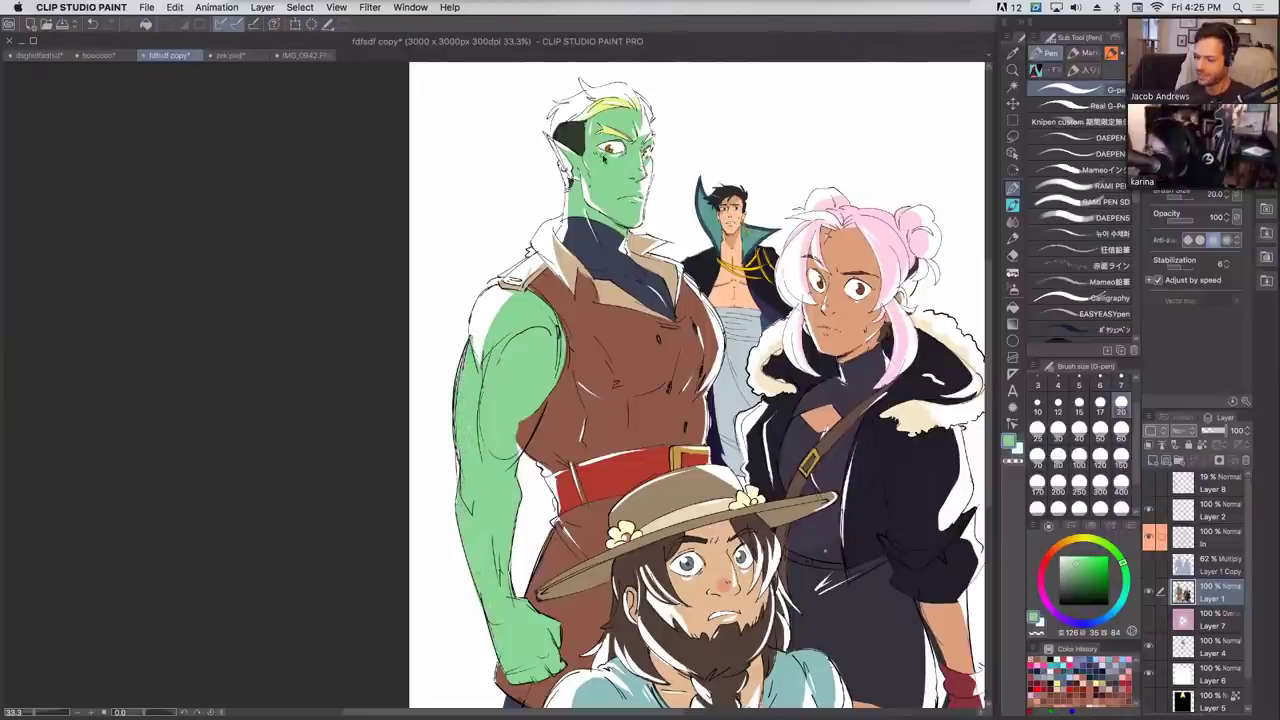
{"action": "left_click_drag", "start_coordinate": [777, 194], "coordinate": [783, 252]}
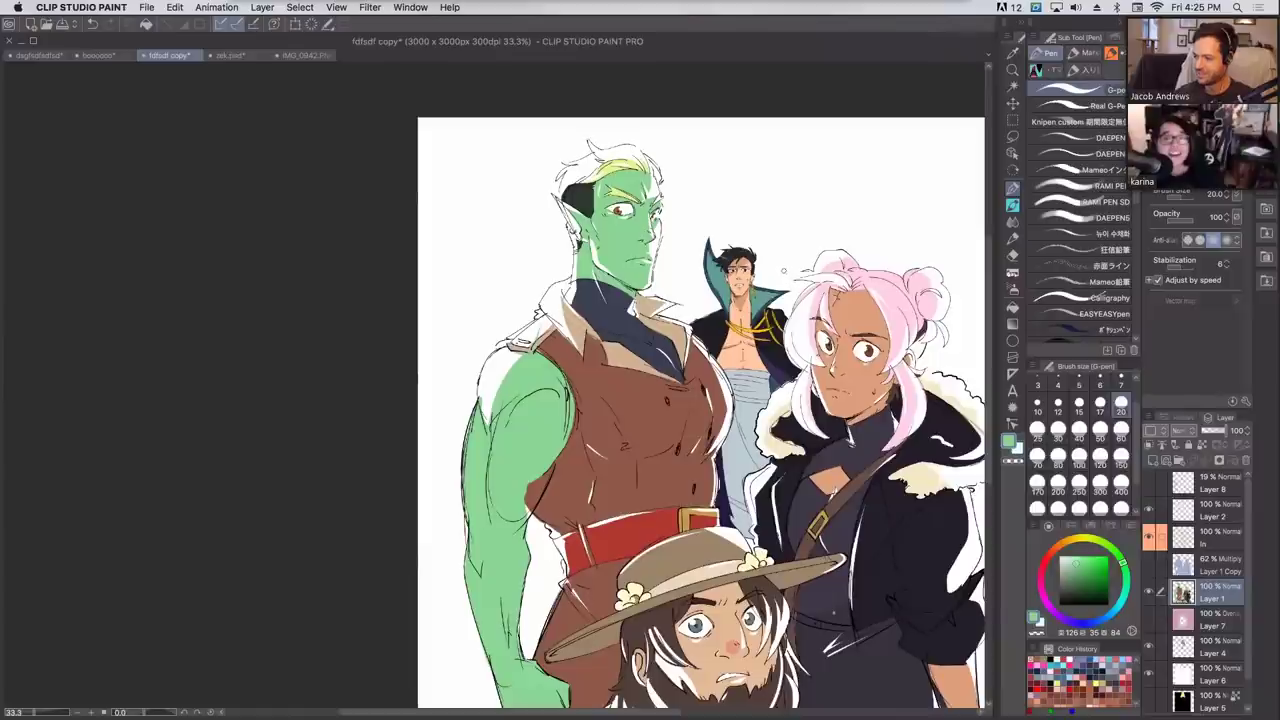
{"action": "left_click_drag", "start_coordinate": [722, 176], "coordinate": [686, 198]}
{"action": "left_click_drag", "start_coordinate": [696, 182], "coordinate": [698, 204]}
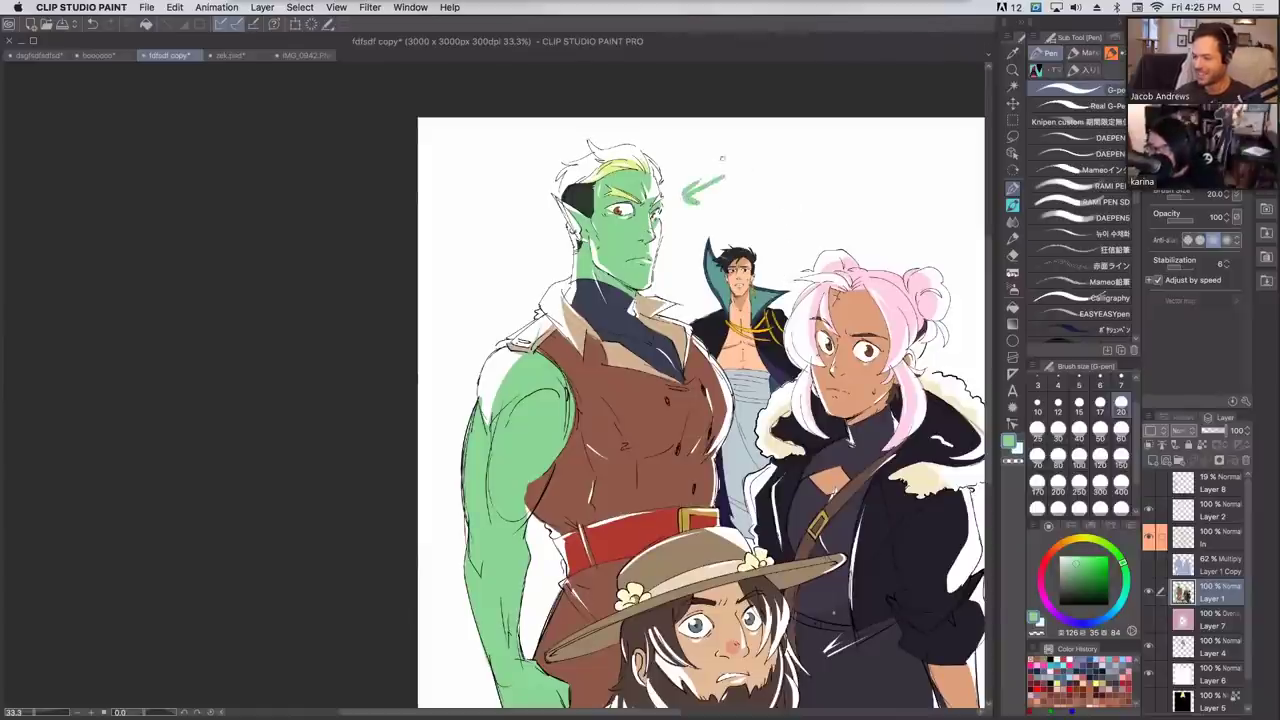
{"action": "key", "text": "super+z"}
{"action": "key", "text": "super+z"}
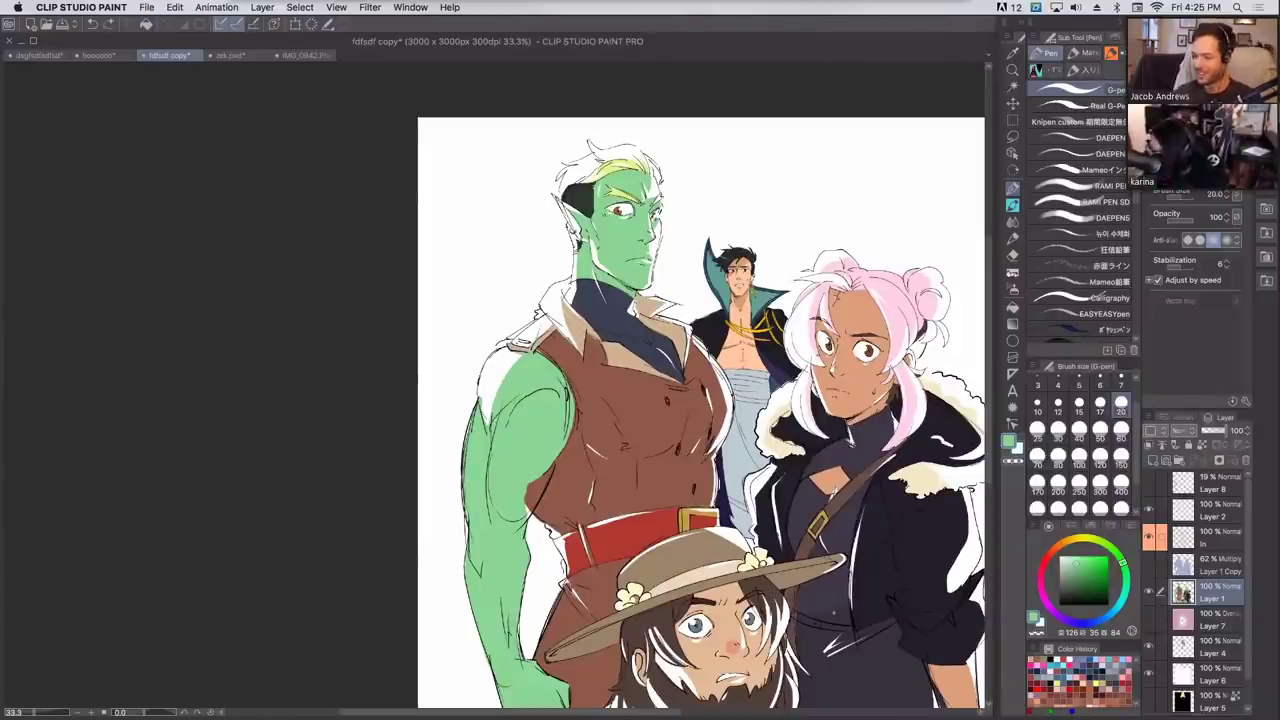
Fill the white gap on the tall figure's shoulder cap with the skin green.
{"action": "scroll", "coordinate": [488, 386], "scroll_direction": "up", "scroll_amount": 1}
{"action": "mouse_move", "coordinate": [476, 370]}
{"action": "left_mouse_down"}
{"action": "mouse_move", "coordinate": [515, 332]}
{"action": "mouse_move", "coordinate": [545, 336]}
{"action": "mouse_move", "coordinate": [482, 420]}
{"action": "left_mouse_up"}
{"action": "mouse_move", "coordinate": [490, 345]}
{"action": "left_mouse_down"}
{"action": "mouse_move", "coordinate": [496, 440]}
{"action": "mouse_move", "coordinate": [490, 400]}
{"action": "mouse_move", "coordinate": [526, 384]}
{"action": "left_mouse_up"}
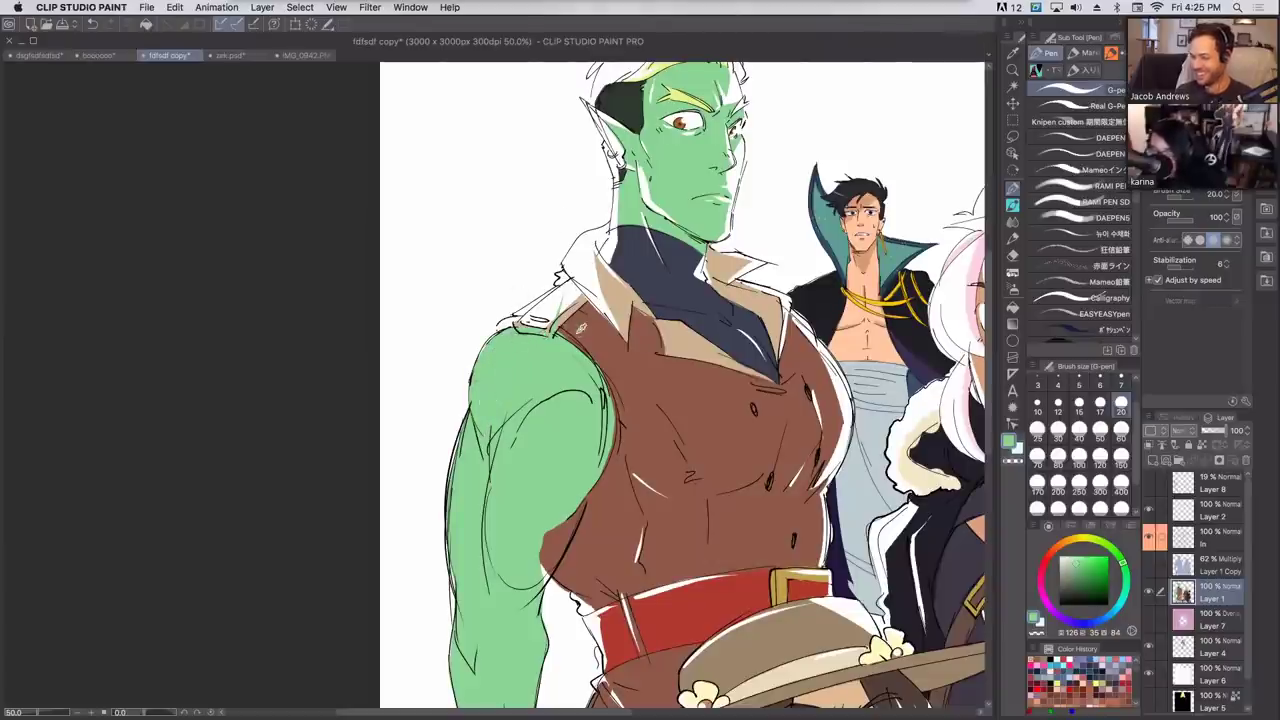
Fill the coat's shoulder edge with its sampled brown, and the shoulder strap and adjoining collar with the sampled tan.
{"action": "left_click", "coordinate": [581, 328], "text": "alt"}
{"action": "mouse_move", "coordinate": [512, 325]}
{"action": "left_mouse_down"}
{"action": "mouse_move", "coordinate": [500, 328]}
{"action": "mouse_move", "coordinate": [521, 319]}
{"action": "left_mouse_up"}
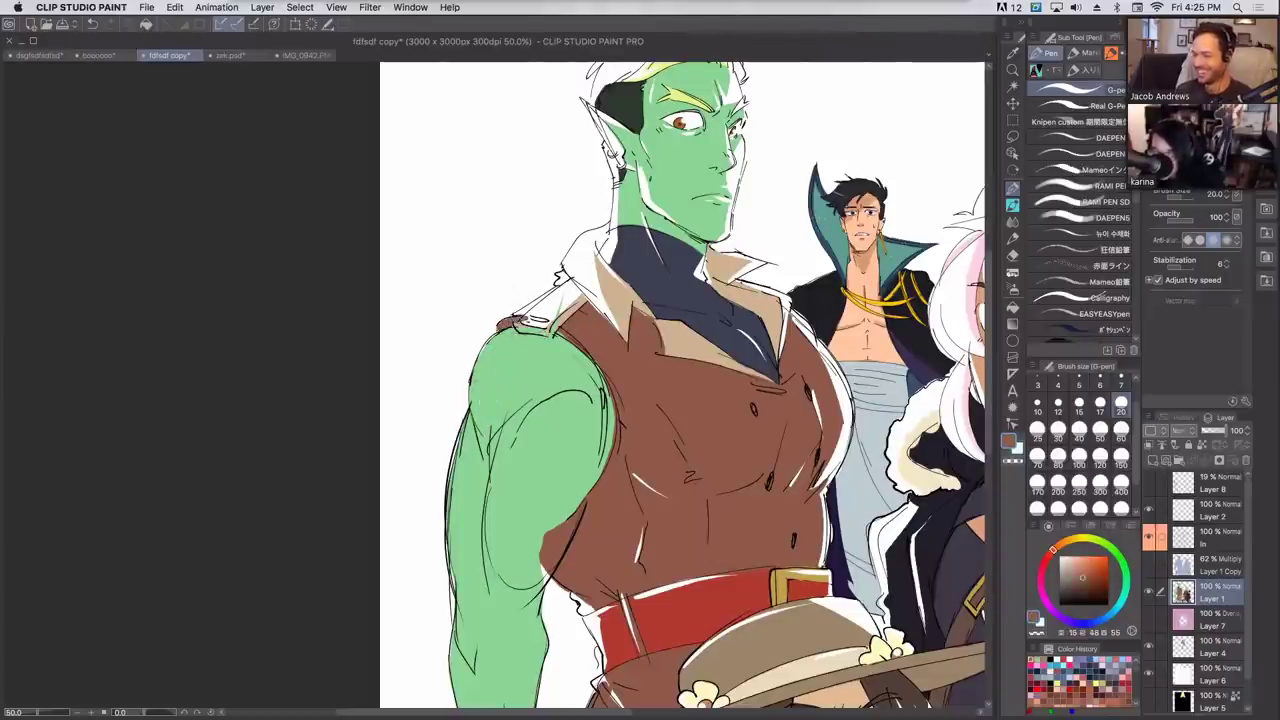
{"action": "left_click", "coordinate": [570, 308], "text": "alt"}
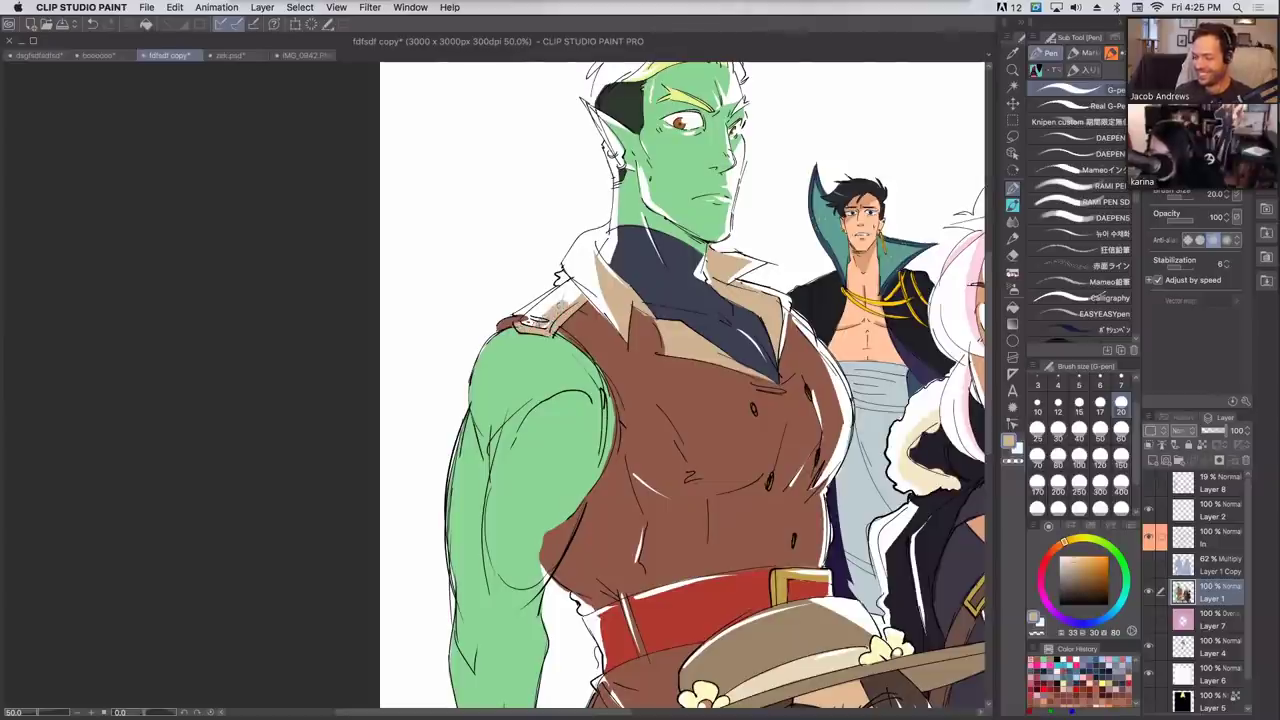
{"action": "left_click", "coordinate": [520, 320], "text": "alt"}
{"action": "left_click_drag", "start_coordinate": [516, 320], "coordinate": [572, 278]}
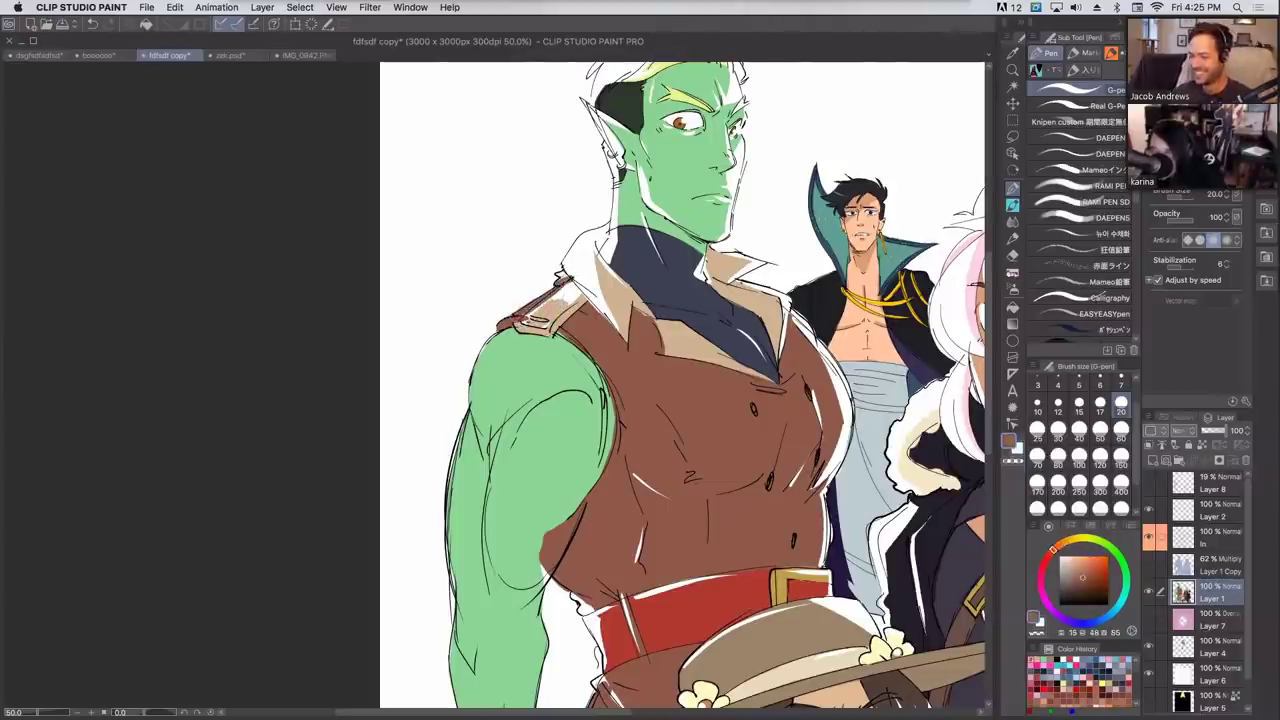
{"action": "left_click_drag", "start_coordinate": [518, 318], "coordinate": [573, 268]}
{"action": "left_click", "coordinate": [557, 298], "text": "alt"}
{"action": "mouse_move", "coordinate": [524, 324]}
{"action": "left_mouse_down"}
{"action": "mouse_move", "coordinate": [580, 272]}
{"action": "mouse_move", "coordinate": [578, 290]}
{"action": "mouse_move", "coordinate": [588, 284]}
{"action": "left_mouse_up"}
Close the gaps in the turtleneck with its sampled navy, and in the neck and jawline with the skin green.
{"action": "left_click_drag", "start_coordinate": [590, 208], "coordinate": [566, 372]}
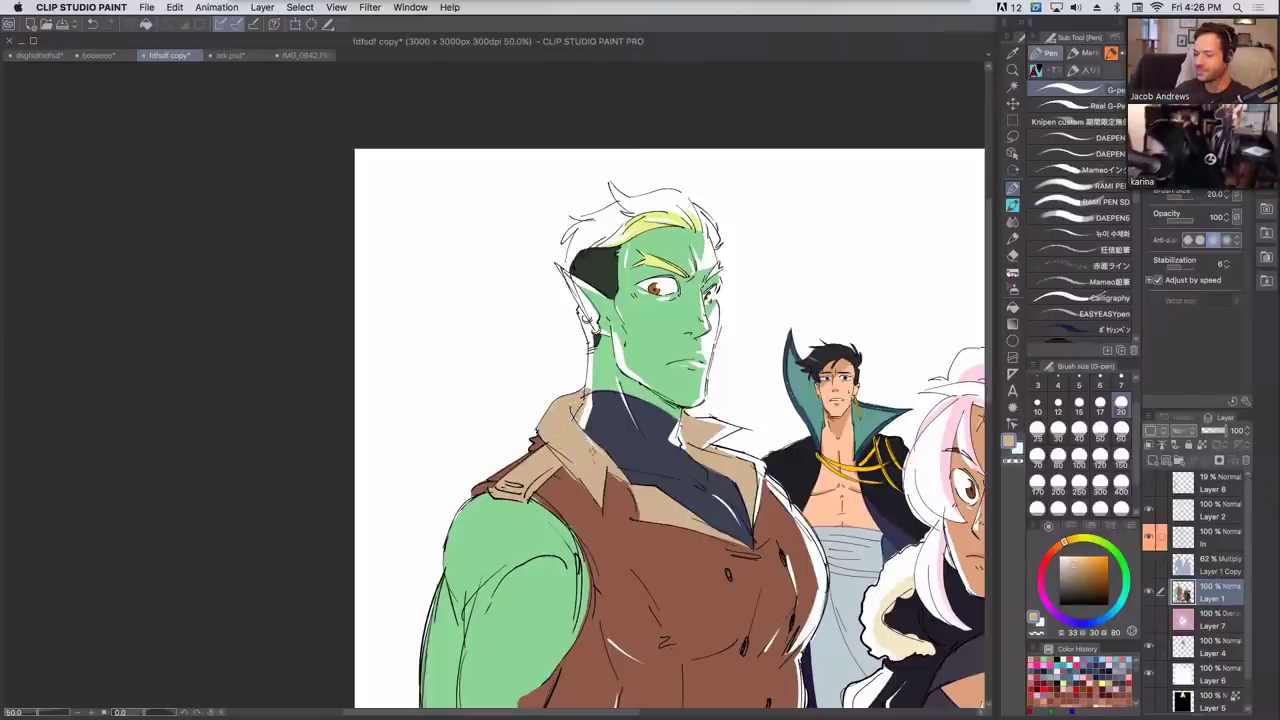
{"action": "left_click", "coordinate": [605, 426], "text": "alt"}
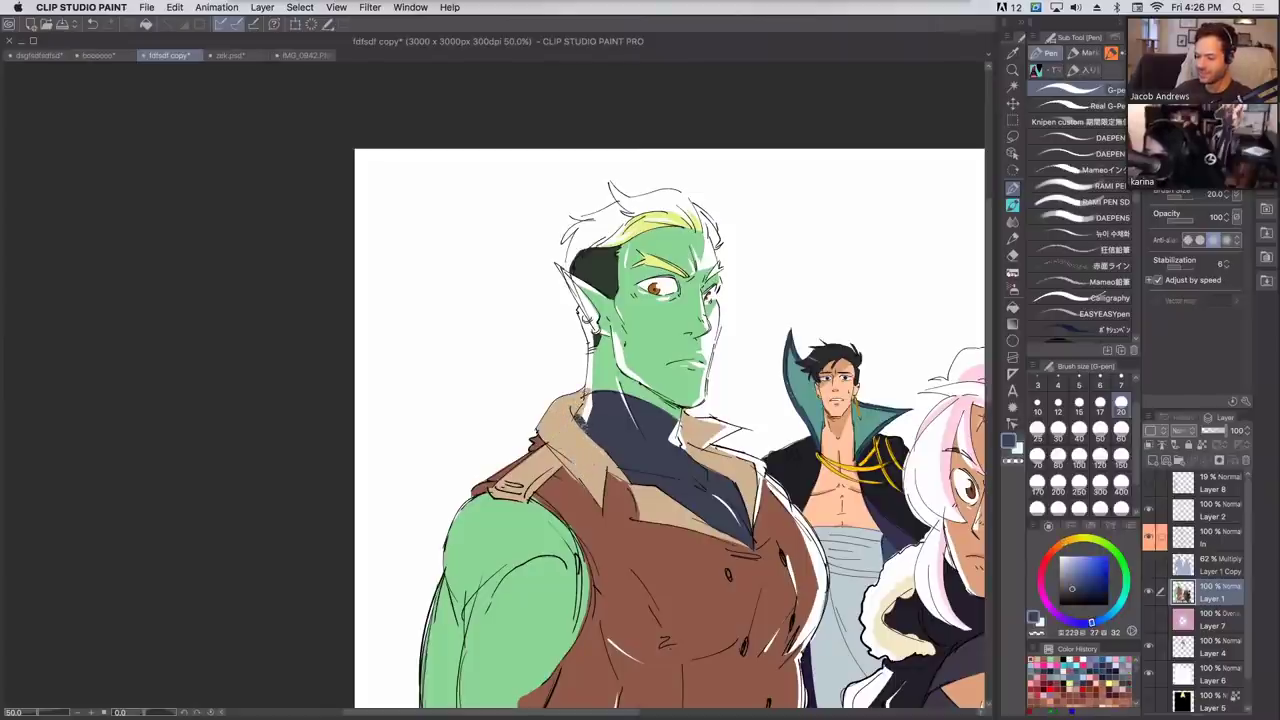
{"action": "mouse_move", "coordinate": [582, 412]}
{"action": "left_mouse_down"}
{"action": "mouse_move", "coordinate": [597, 395]}
{"action": "mouse_move", "coordinate": [587, 413]}
{"action": "left_mouse_up"}
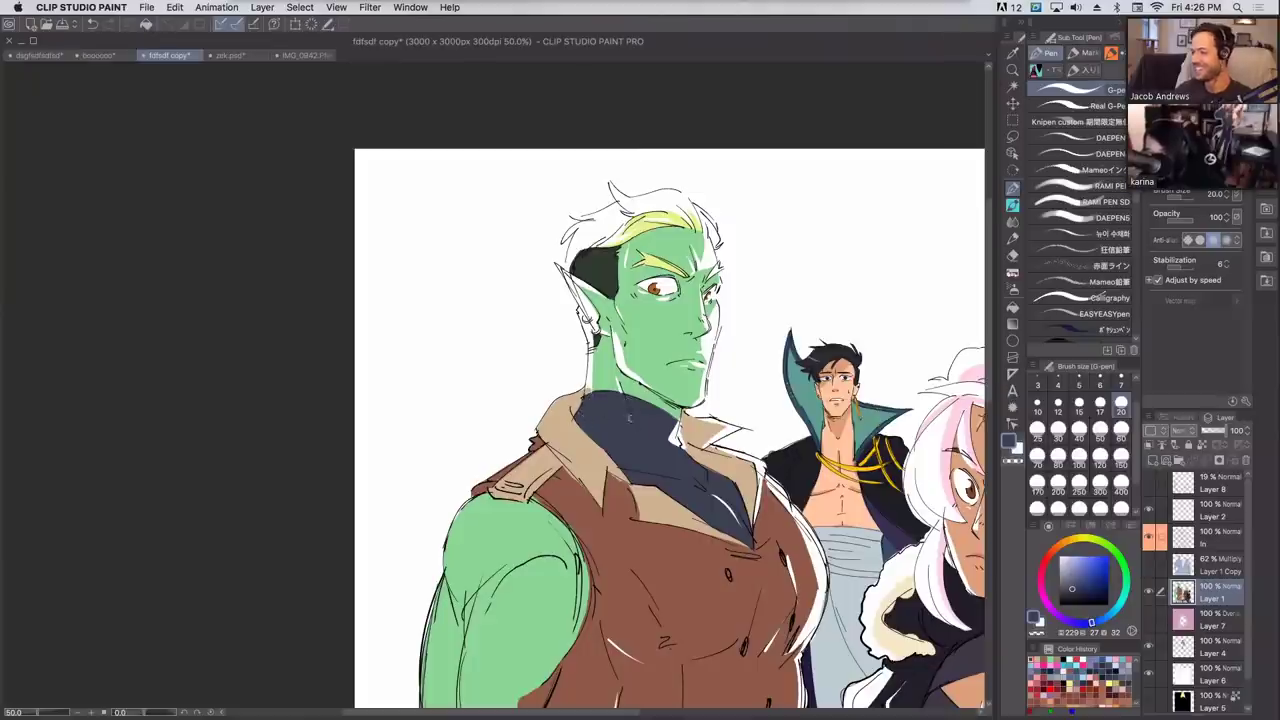
{"action": "left_click", "coordinate": [630, 378], "text": "alt"}
{"action": "left_click_drag", "start_coordinate": [594, 386], "coordinate": [587, 394]}
{"action": "mouse_move", "coordinate": [592, 340]}
{"action": "left_mouse_down"}
{"action": "mouse_move", "coordinate": [588, 392]}
{"action": "mouse_move", "coordinate": [589, 330]}
{"action": "mouse_move", "coordinate": [616, 344]}
{"action": "mouse_move", "coordinate": [636, 383]}
{"action": "left_mouse_up"}
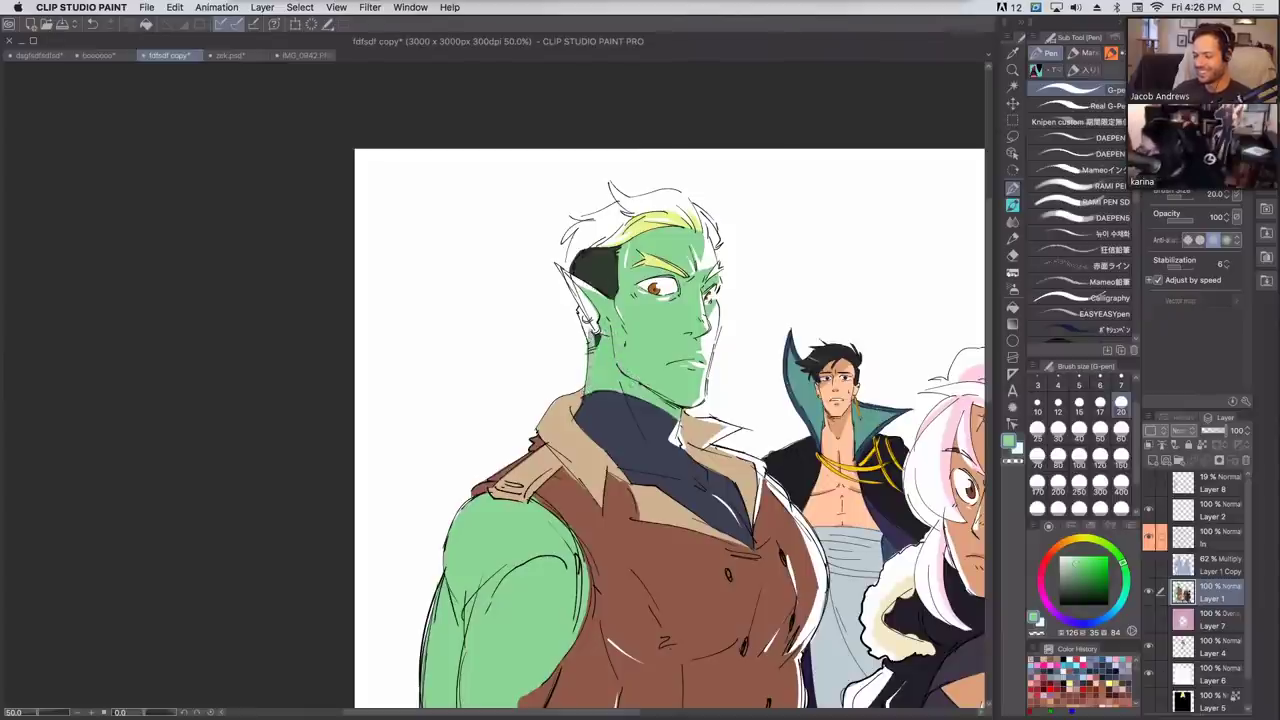
Fill the tall figure's pointed ear with the skin green.
{"action": "key", "text": "super+plus"}
{"action": "left_click_drag", "start_coordinate": [638, 204], "coordinate": [580, 368]}
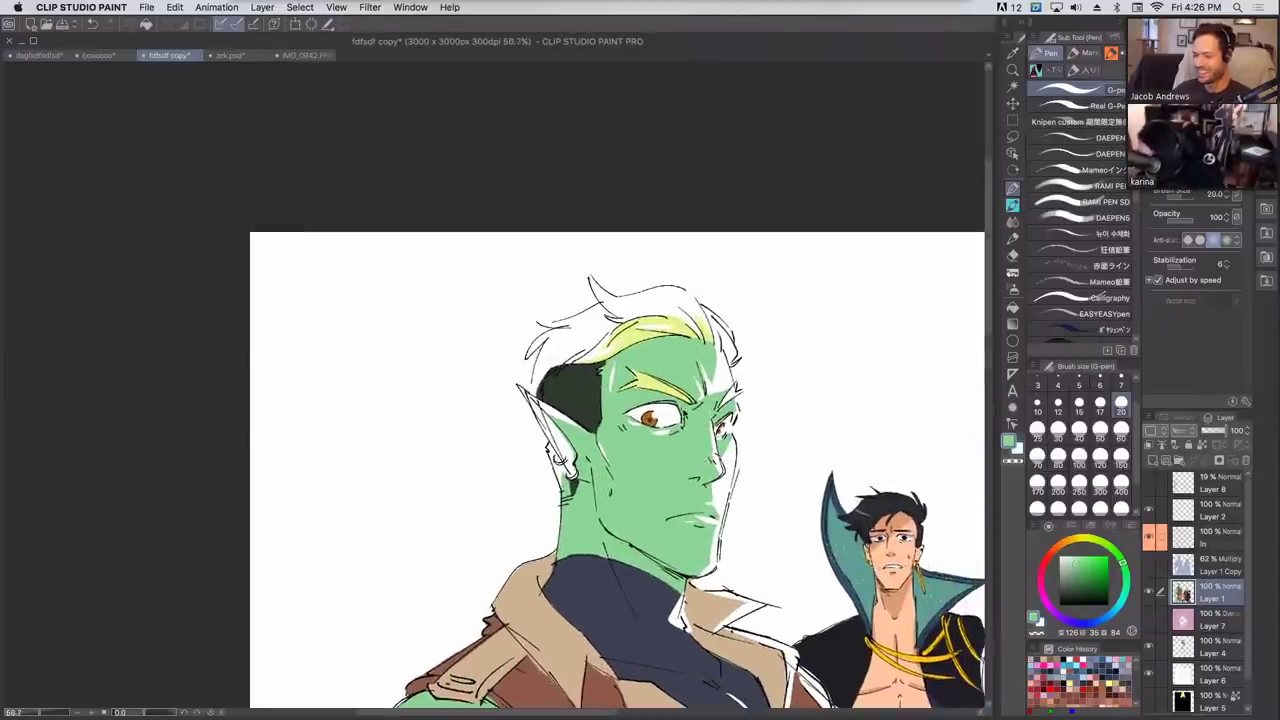
{"action": "mouse_move", "coordinate": [566, 470]}
{"action": "left_mouse_down"}
{"action": "mouse_move", "coordinate": [522, 390]}
{"action": "mouse_move", "coordinate": [530, 406]}
{"action": "left_mouse_up"}
{"action": "key", "text": "super+z"}
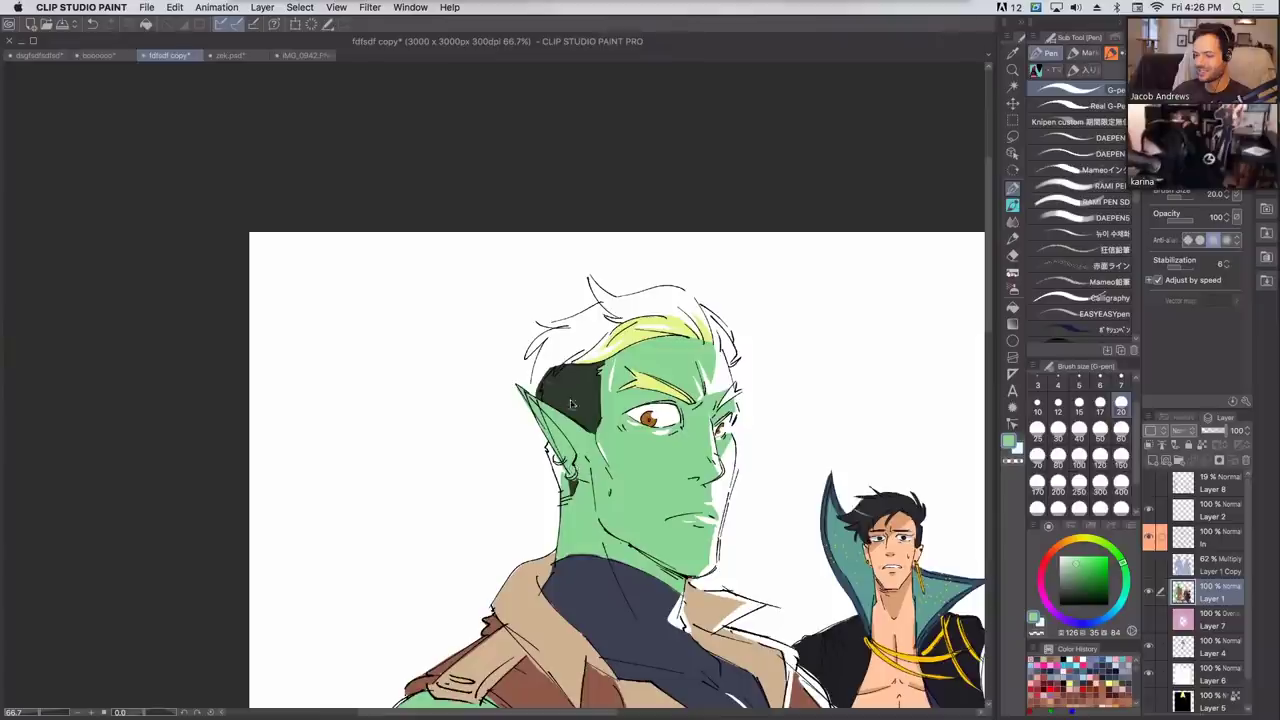
Fill the shaved hair behind the ear with the dark green sampled from below the ear.
{"action": "left_click", "coordinate": [565, 474], "text": "alt"}
{"action": "left_click_drag", "start_coordinate": [556, 446], "coordinate": [562, 486]}
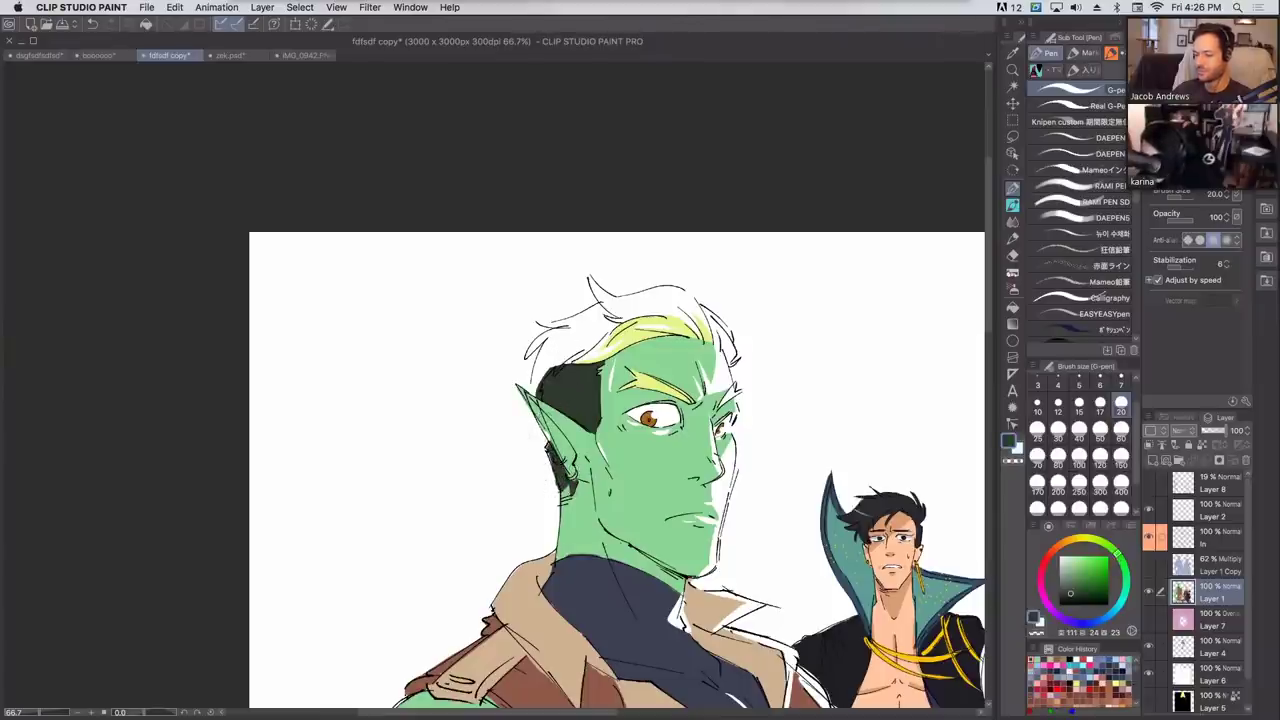
{"action": "left_click_drag", "start_coordinate": [566, 470], "coordinate": [566, 494]}
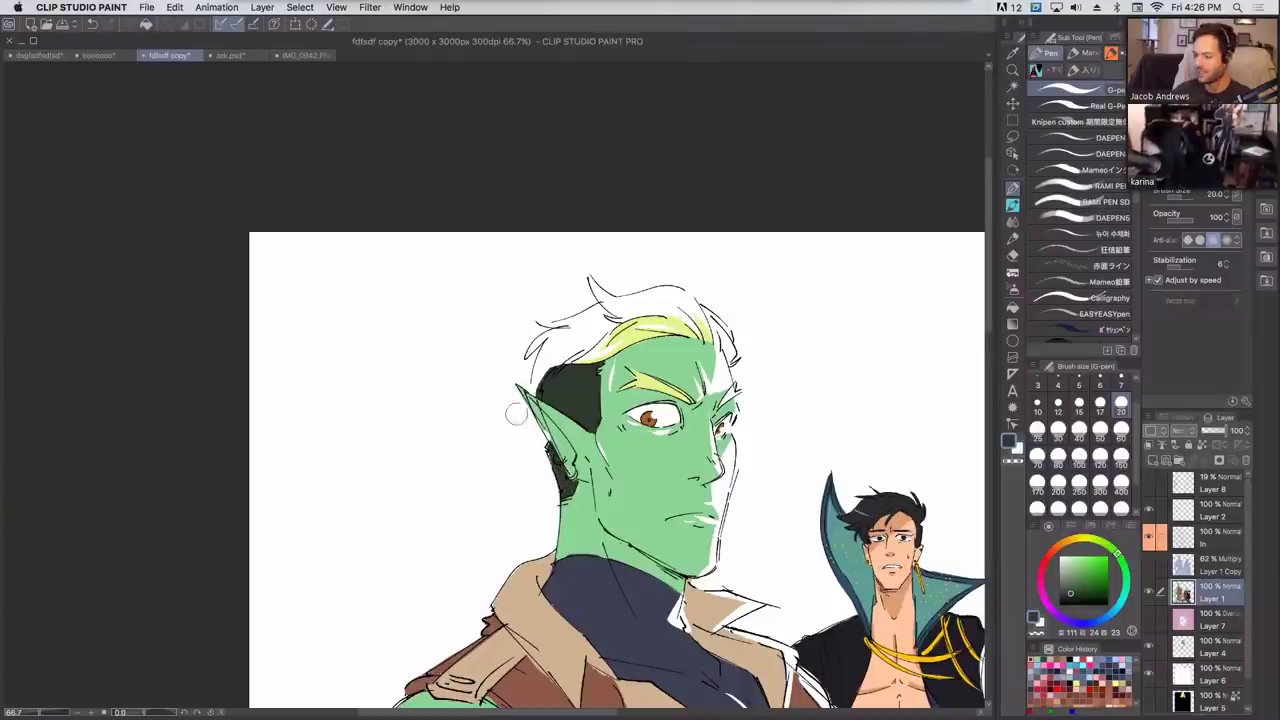
Fill the tall figure's swept-up hair out to the new lines with its sampled yellow-green.
{"action": "left_click", "coordinate": [612, 345], "text": "alt"}
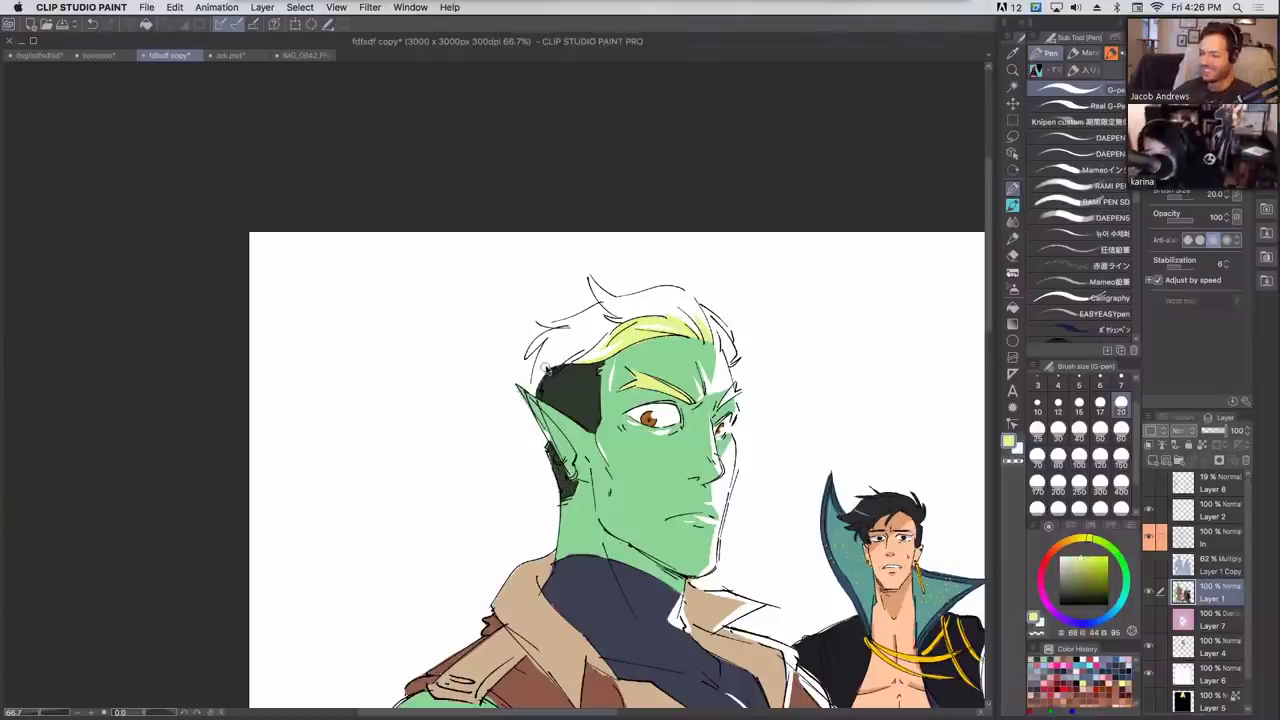
{"action": "mouse_move", "coordinate": [538, 392]}
{"action": "left_mouse_down"}
{"action": "mouse_move", "coordinate": [577, 347]}
{"action": "mouse_move", "coordinate": [635, 338]}
{"action": "mouse_move", "coordinate": [545, 365]}
{"action": "mouse_move", "coordinate": [590, 330]}
{"action": "mouse_move", "coordinate": [532, 356]}
{"action": "mouse_move", "coordinate": [562, 326]}
{"action": "mouse_move", "coordinate": [550, 340]}
{"action": "mouse_move", "coordinate": [542, 325]}
{"action": "mouse_move", "coordinate": [615, 296]}
{"action": "mouse_move", "coordinate": [610, 313]}
{"action": "mouse_move", "coordinate": [646, 306]}
{"action": "mouse_move", "coordinate": [686, 326]}
{"action": "left_mouse_up"}
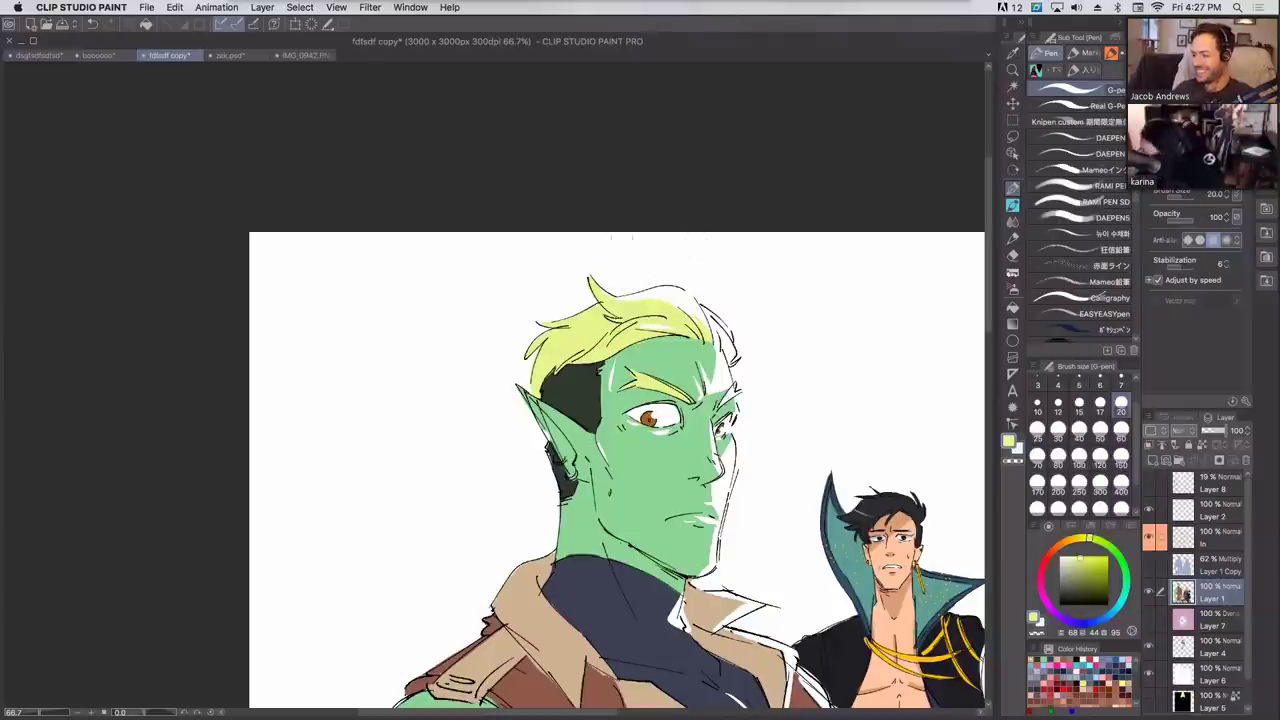
{"action": "left_click_drag", "start_coordinate": [794, 371], "coordinate": [712, 272]}
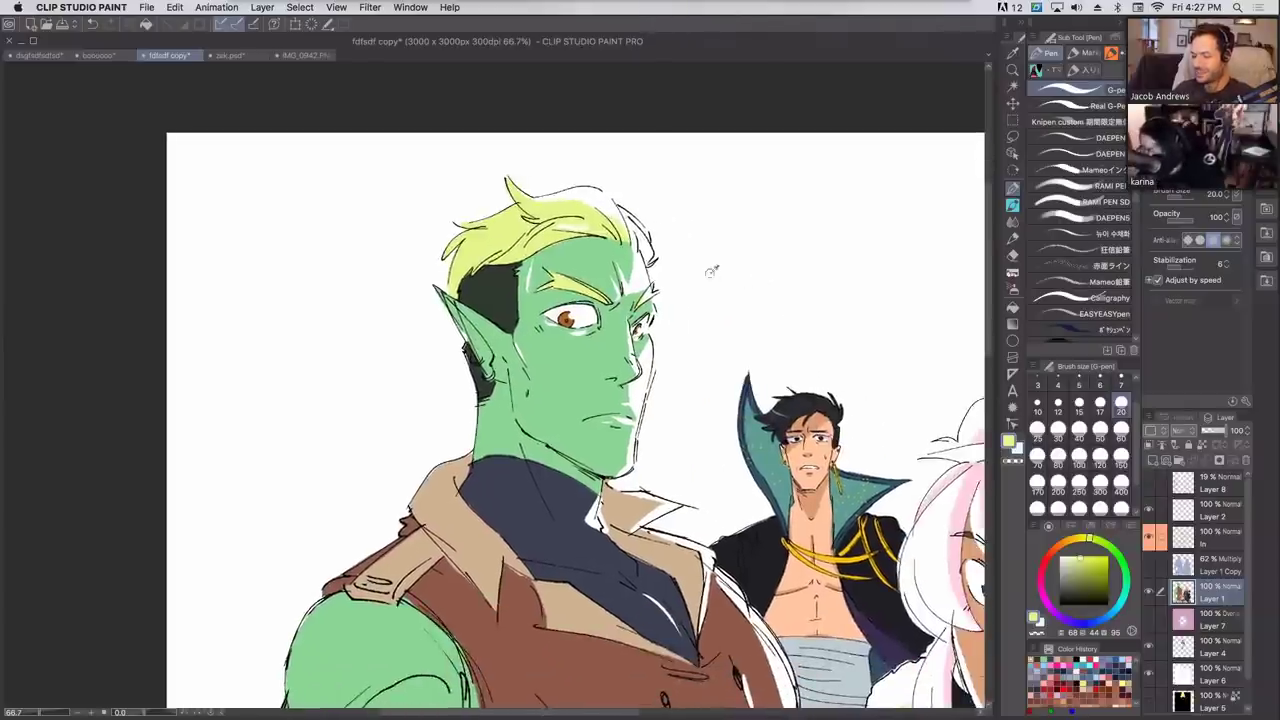
Fill the gap in the turtleneck below the chin with its sampled navy and touch up the adjoining collar with the sampled tan.
{"action": "left_click", "coordinate": [520, 350], "text": "alt"}
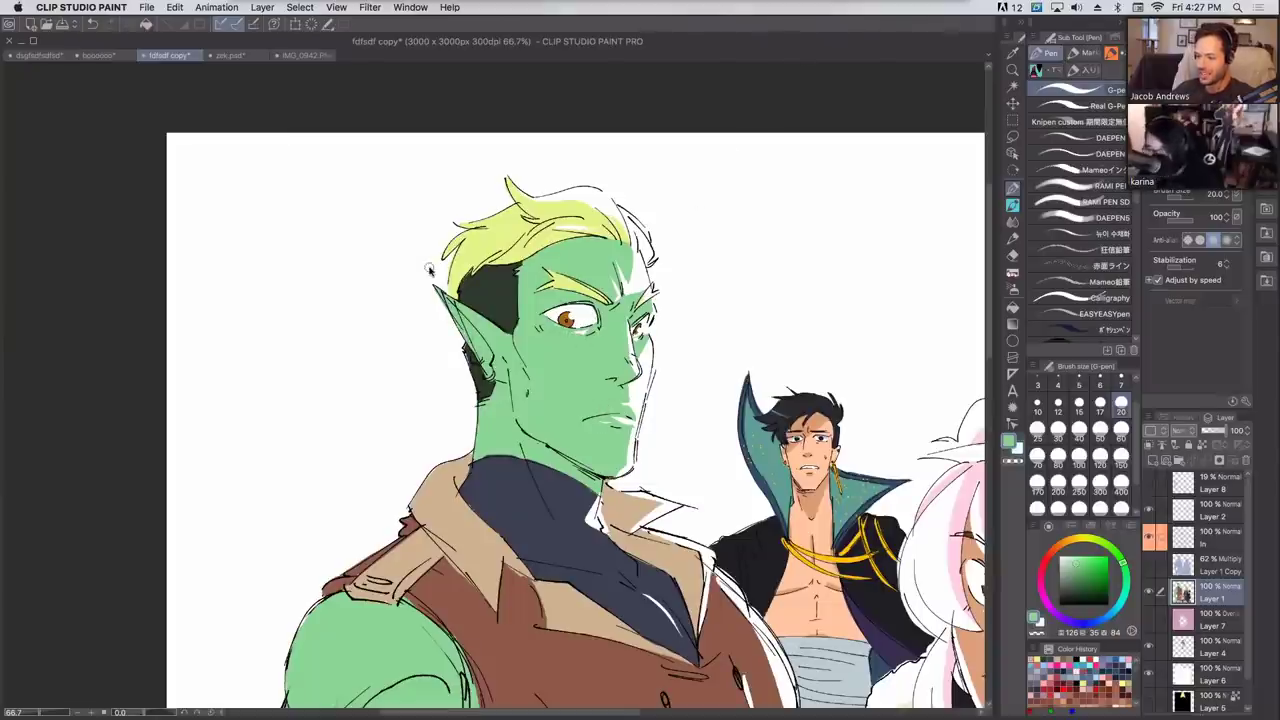
{"action": "scroll", "coordinate": [678, 279], "scroll_direction": "down", "scroll_amount": 3}
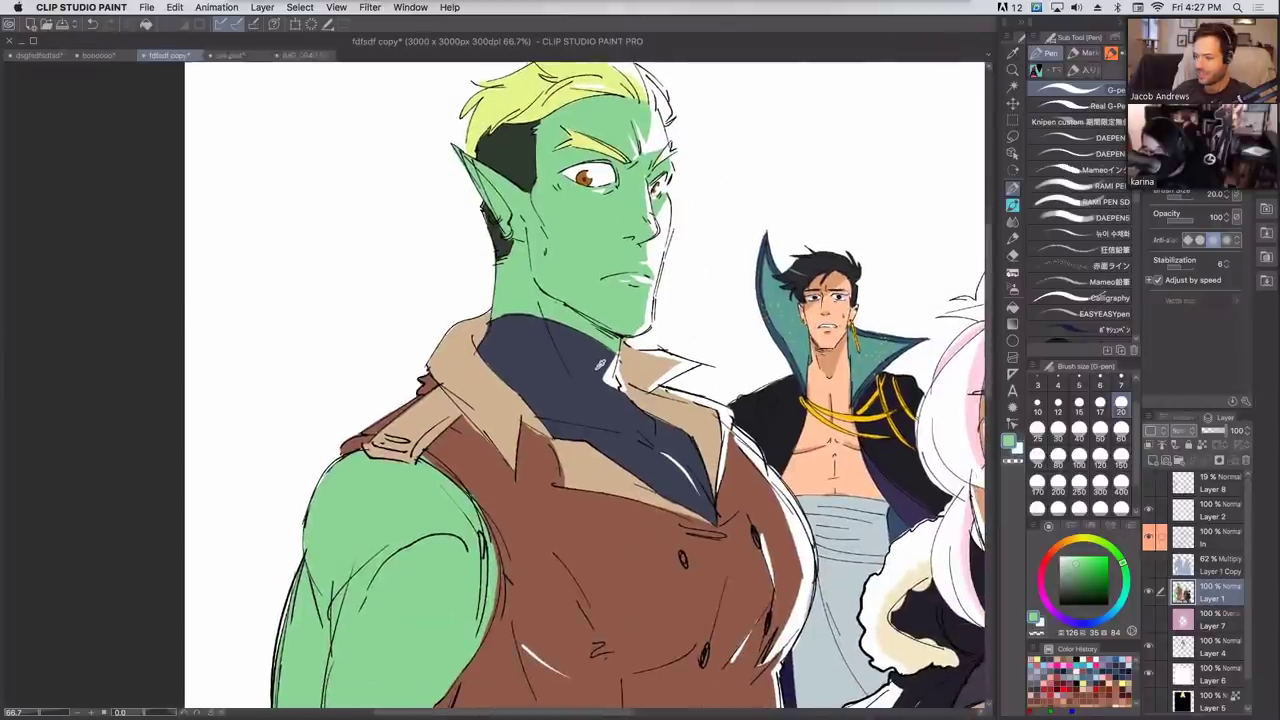
{"action": "left_click", "coordinate": [604, 352], "text": "alt"}
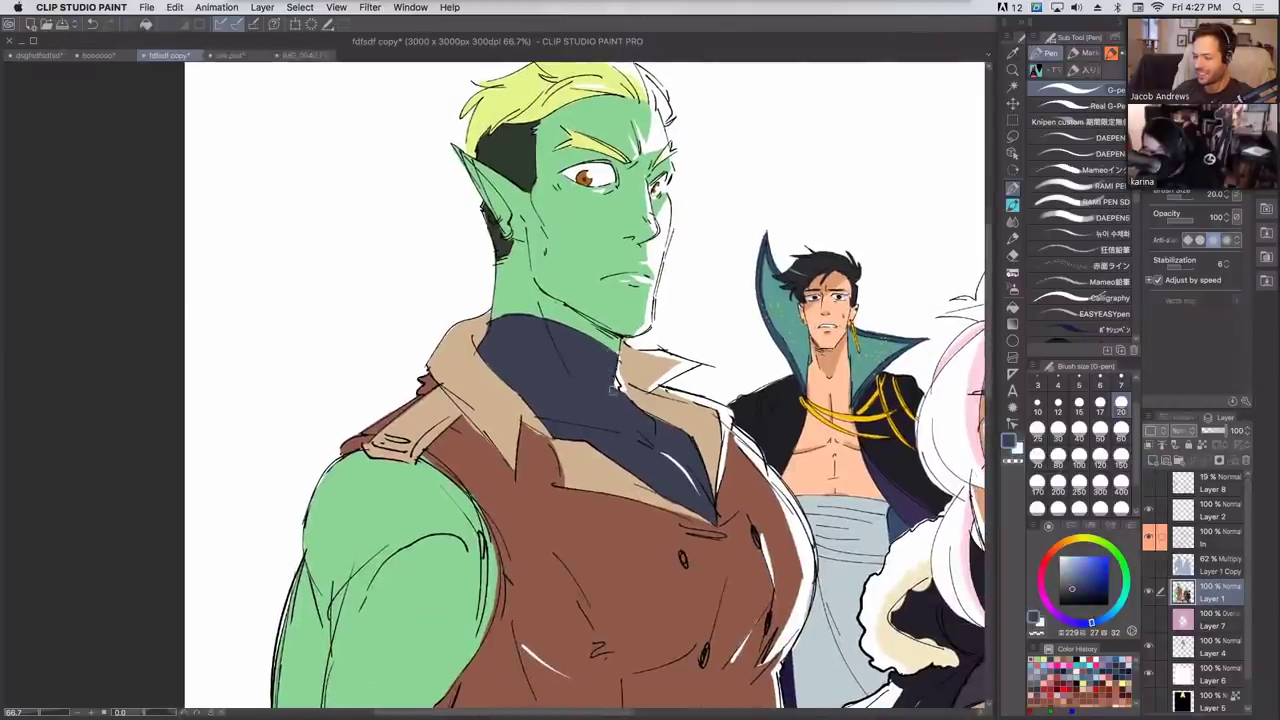
{"action": "left_click", "coordinate": [625, 387], "text": "alt"}
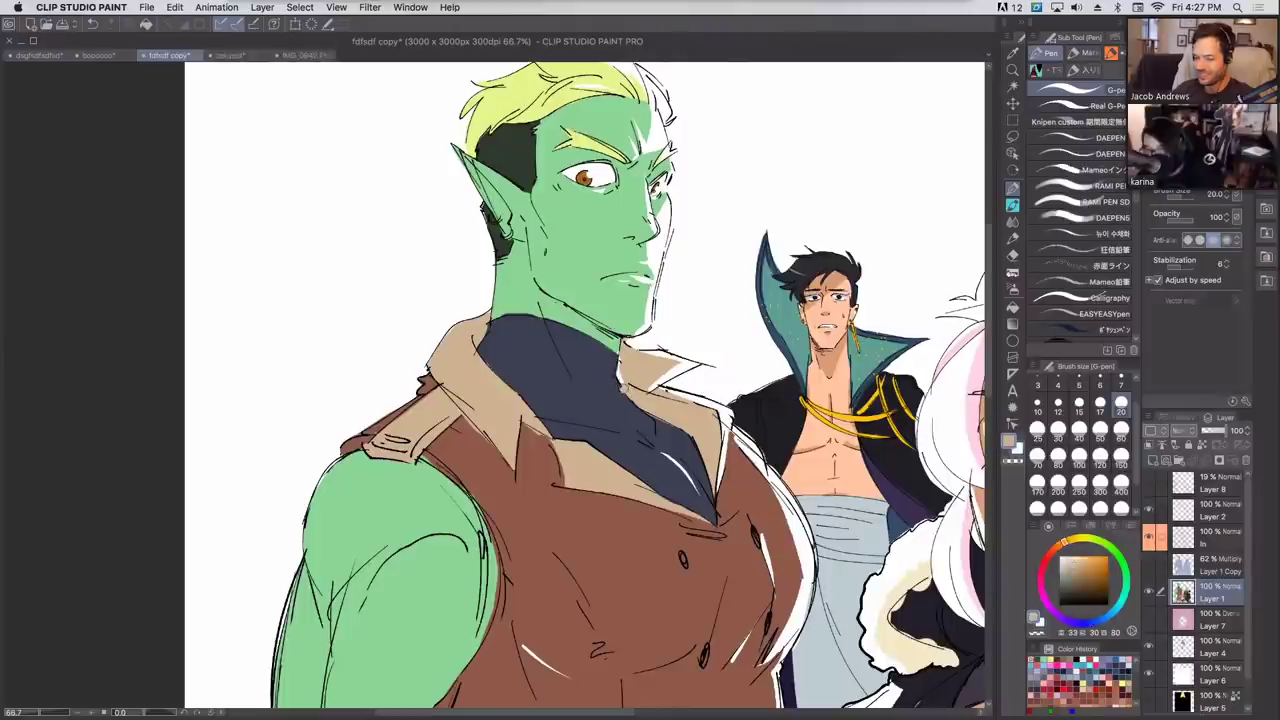
{"action": "left_click", "coordinate": [618, 342], "text": "alt"}
{"action": "left_click", "coordinate": [617, 372], "text": "alt"}
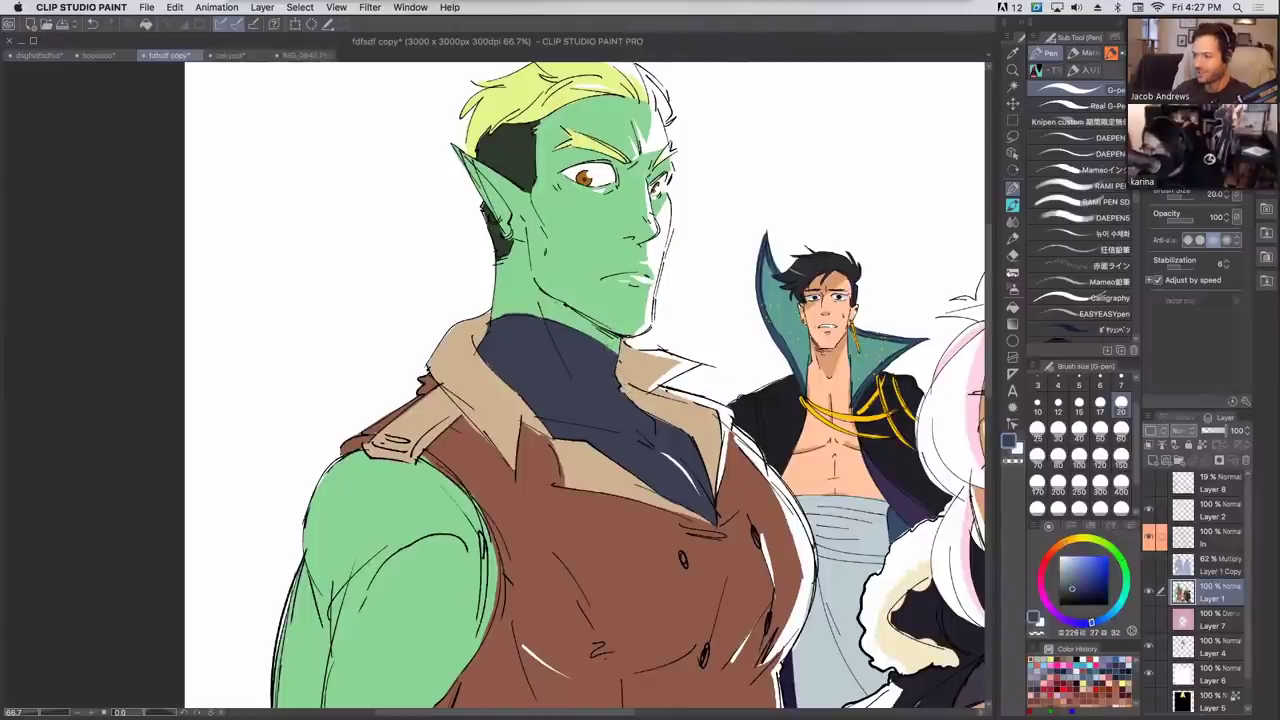
Fill the gaps at the tall figure's near waist and the outer end of the belt with the sampled coat brown and belt red.
{"action": "scroll", "coordinate": [610, 320], "scroll_direction": "down", "scroll_amount": 10}
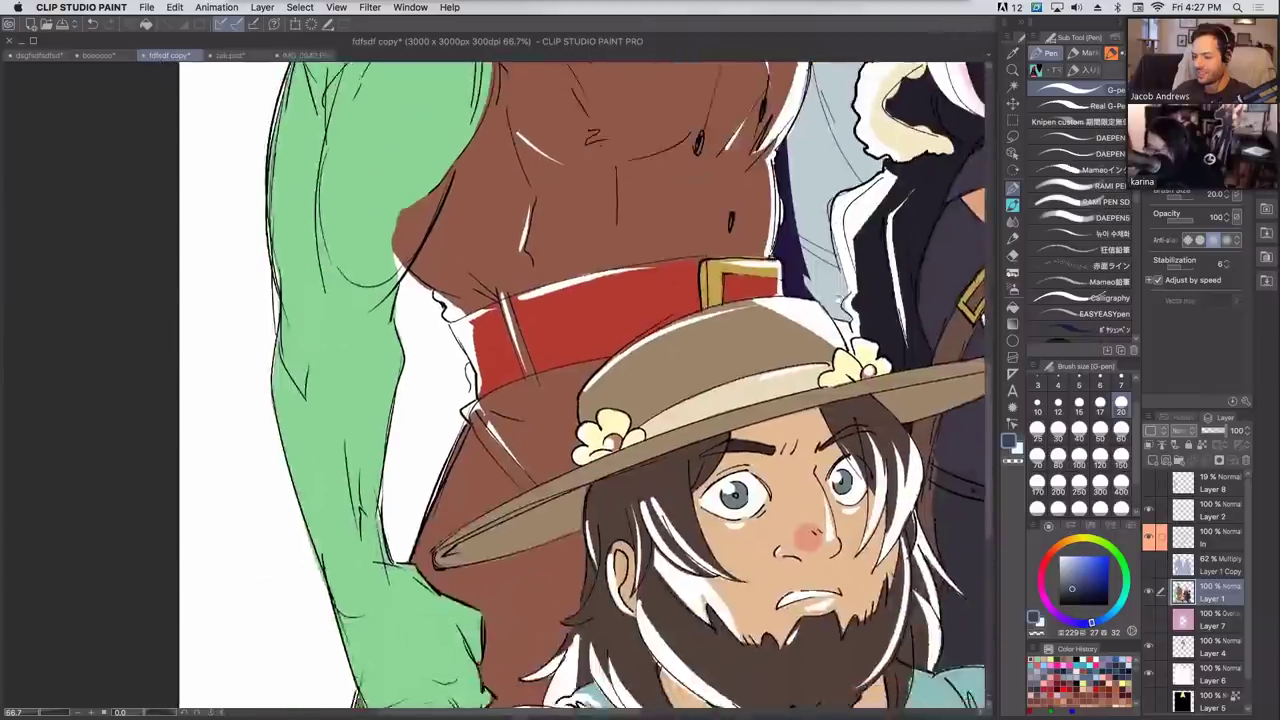
{"action": "left_click_drag", "start_coordinate": [773, 152], "coordinate": [776, 282]}
{"action": "left_click", "coordinate": [500, 480], "text": "alt"}
{"action": "mouse_move", "coordinate": [482, 524]}
{"action": "left_mouse_down"}
{"action": "mouse_move", "coordinate": [465, 470]}
{"action": "mouse_move", "coordinate": [484, 442]}
{"action": "mouse_move", "coordinate": [471, 482]}
{"action": "mouse_move", "coordinate": [438, 425]}
{"action": "mouse_move", "coordinate": [494, 430]}
{"action": "mouse_move", "coordinate": [640, 405]}
{"action": "left_mouse_up"}
{"action": "left_click", "coordinate": [476, 422], "text": "alt"}
{"action": "left_click", "coordinate": [489, 438], "text": "alt"}
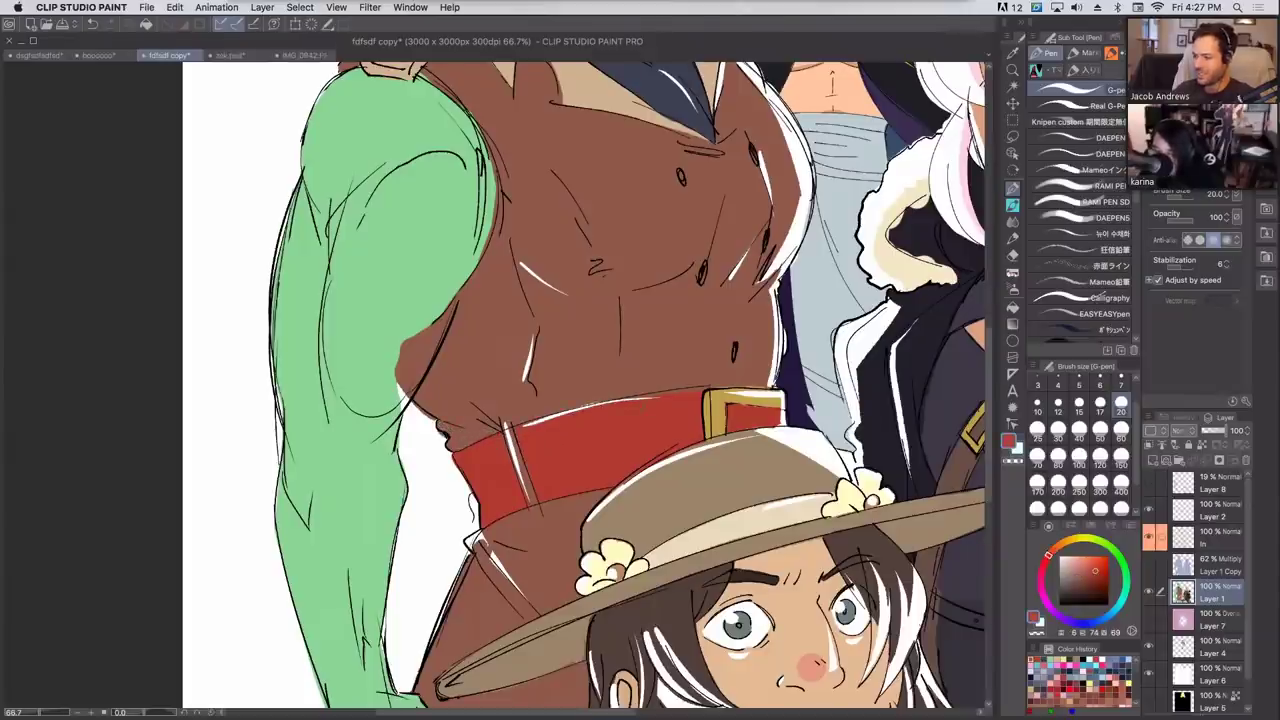
Fill the coat gaps below the belt at the hip and along the far waist edge with the sampled brown.
{"action": "left_click", "coordinate": [508, 548], "text": "alt"}
{"action": "mouse_move", "coordinate": [504, 540]}
{"action": "left_mouse_down"}
{"action": "mouse_move", "coordinate": [472, 536]}
{"action": "mouse_move", "coordinate": [496, 570]}
{"action": "left_mouse_up"}
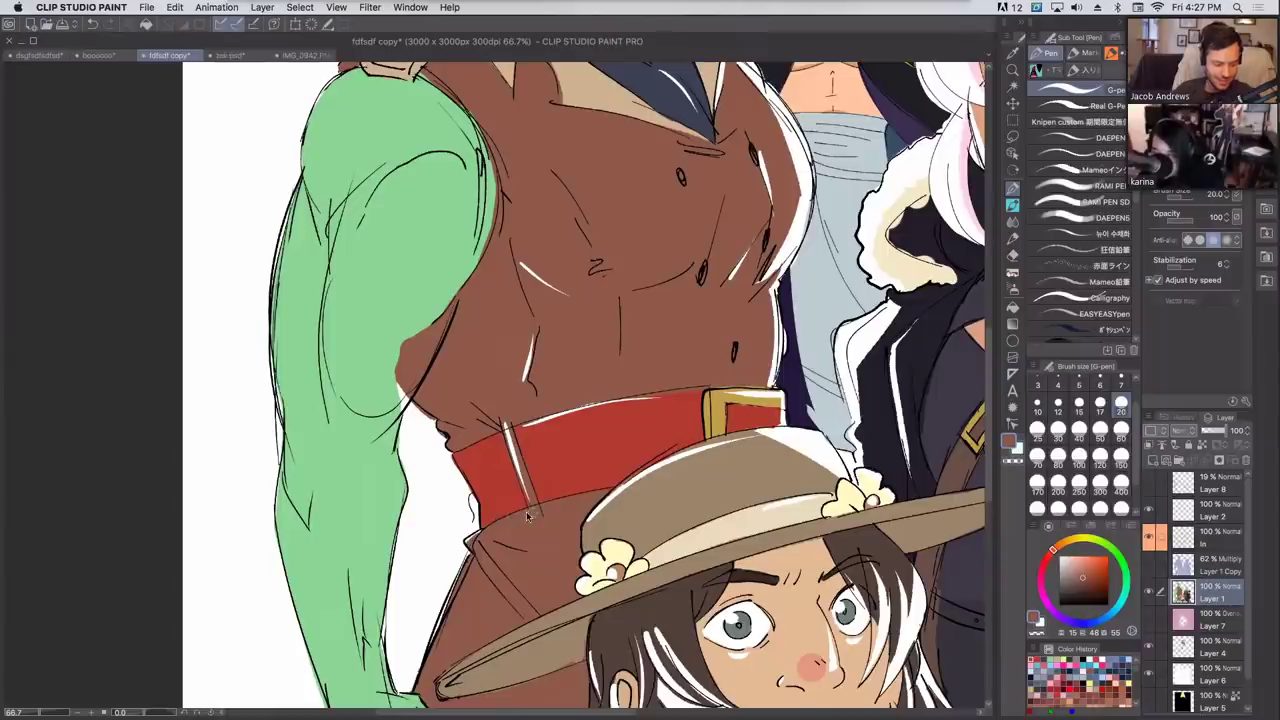
{"action": "left_click_drag", "start_coordinate": [507, 428], "coordinate": [529, 496]}
{"action": "key", "text": "super+z"}
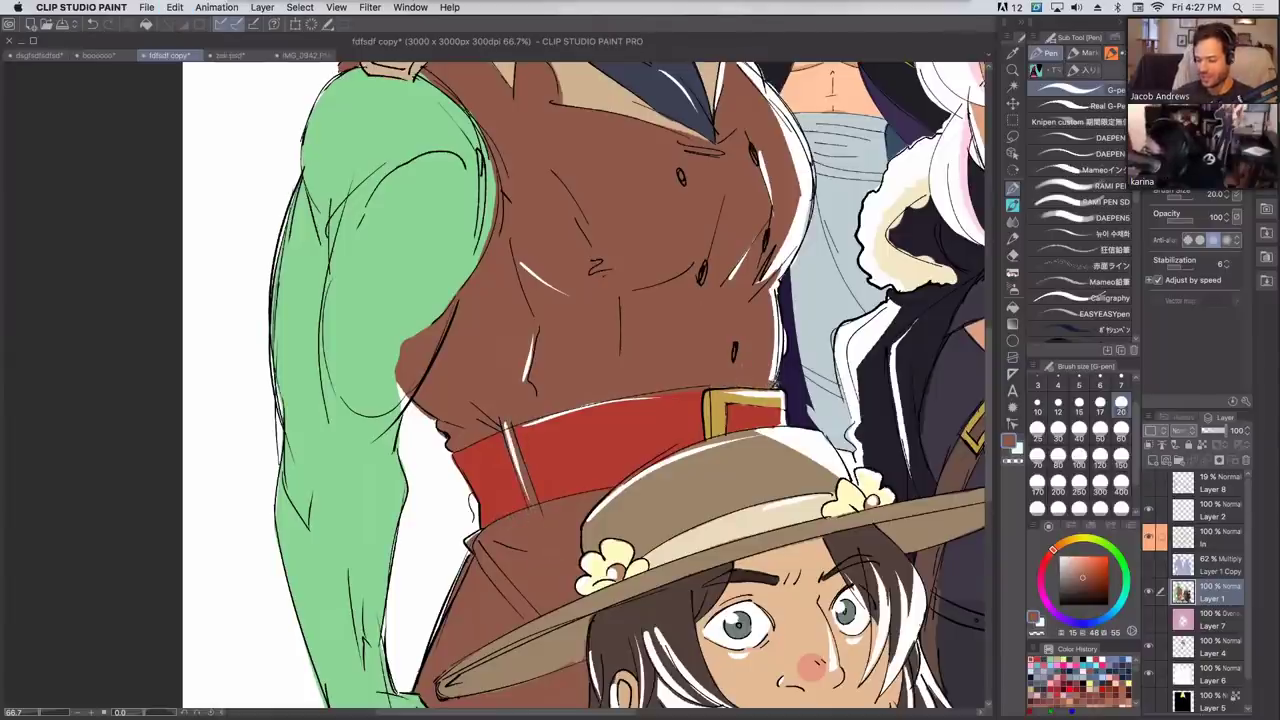
{"action": "left_click_drag", "start_coordinate": [777, 388], "coordinate": [776, 308]}
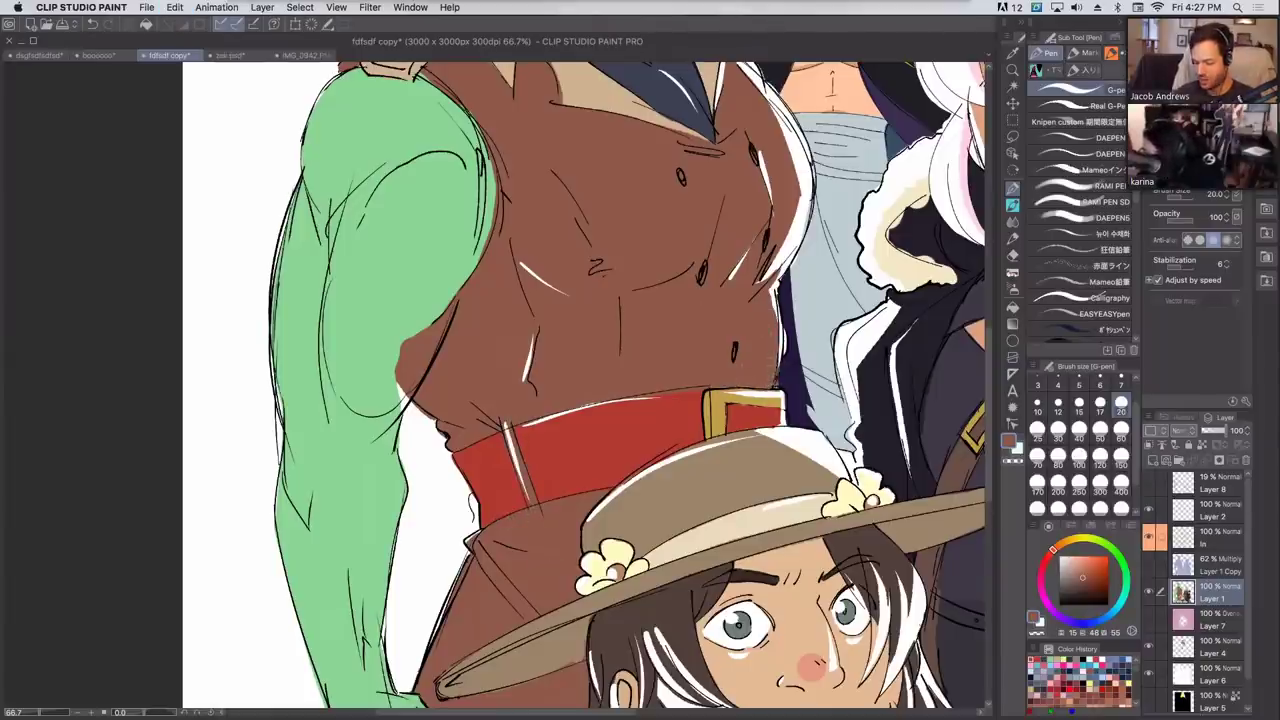
Close the gap between the coat's far waist edge and the cape behind it with the sampled dark purple and coat brown.
{"action": "left_click", "coordinate": [788, 380], "text": "alt"}
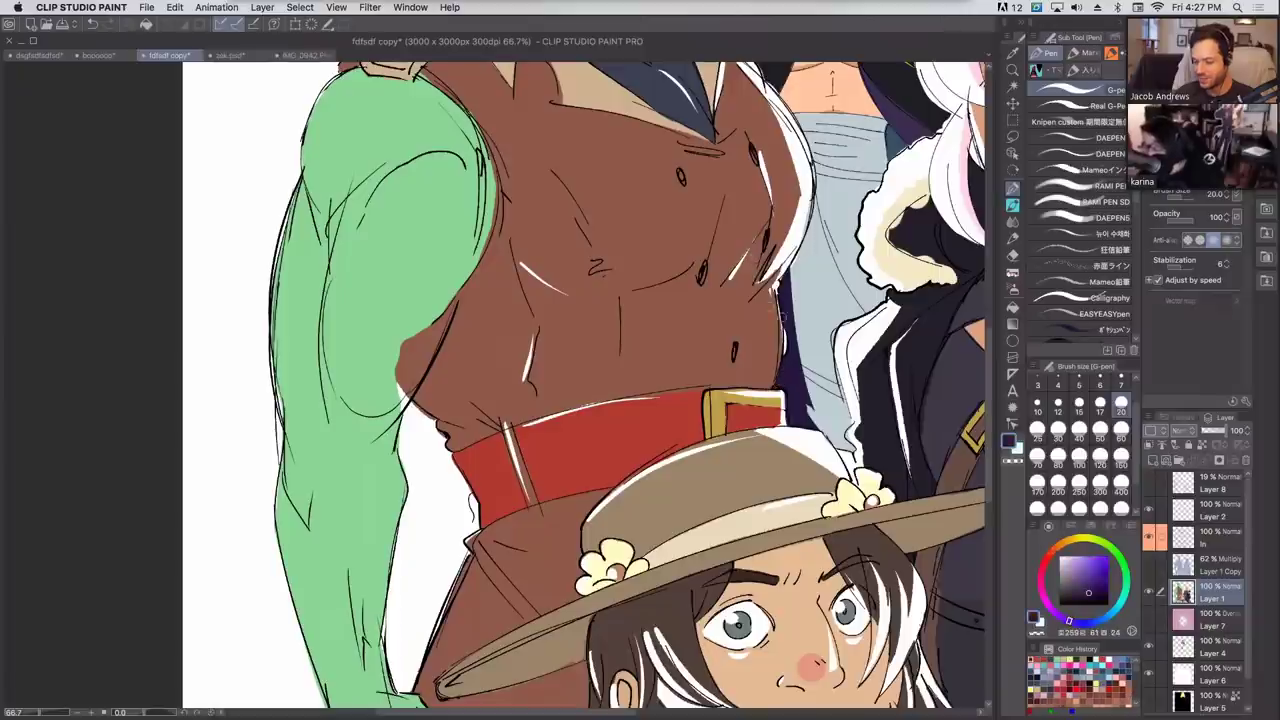
{"action": "left_click_drag", "start_coordinate": [829, 299], "coordinate": [753, 537]}
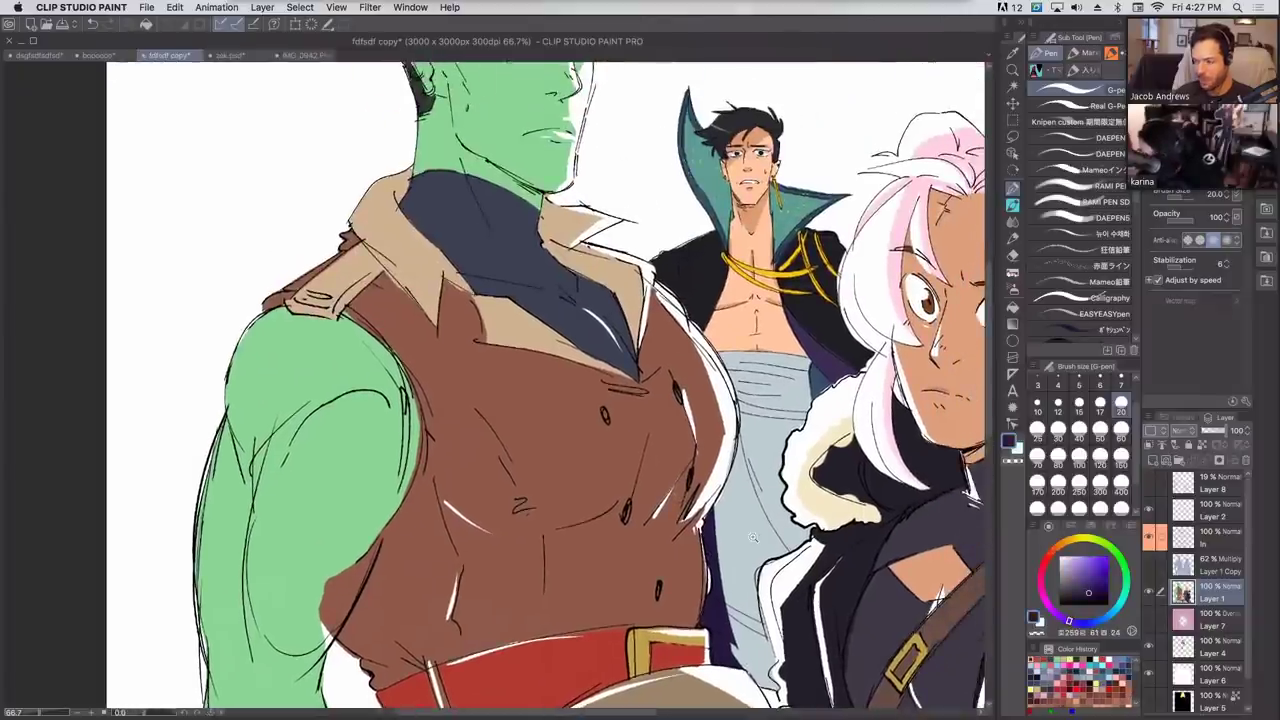
{"action": "scroll", "coordinate": [753, 538], "scroll_direction": "down", "scroll_amount": 3}
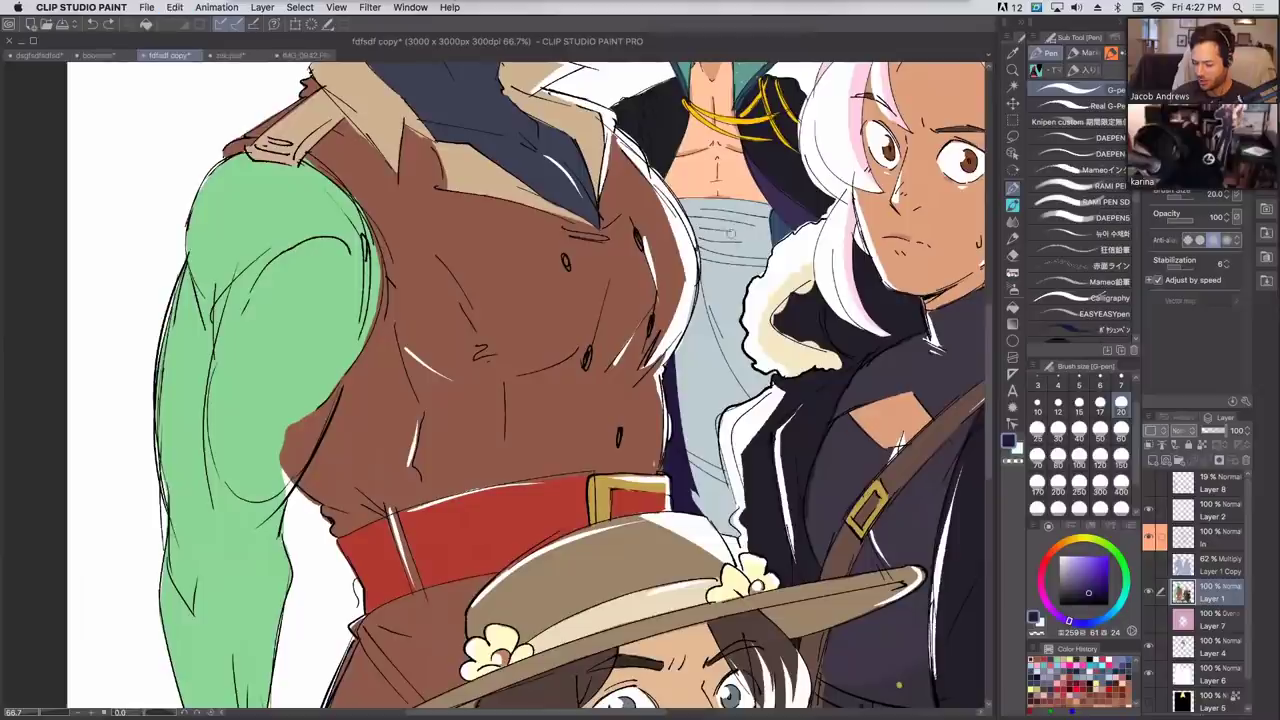
{"action": "left_click", "coordinate": [652, 446], "text": "alt"}
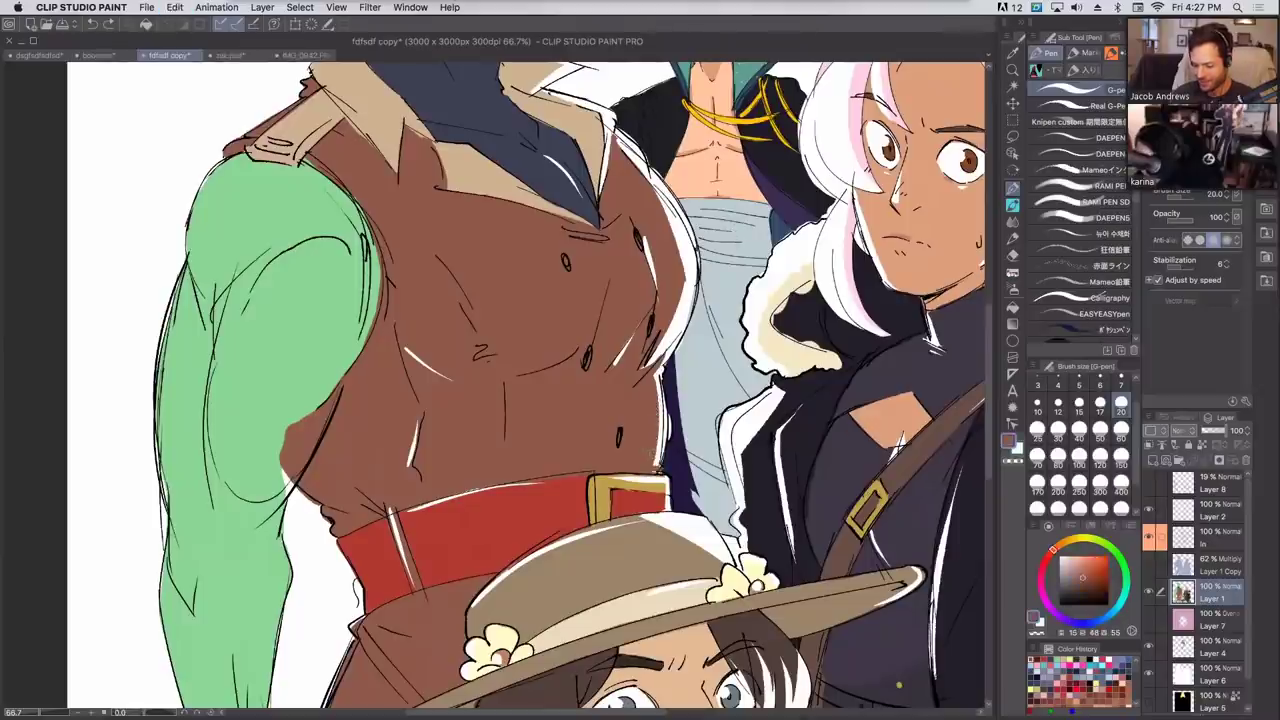
{"action": "left_click_drag", "start_coordinate": [657, 478], "coordinate": [650, 368]}
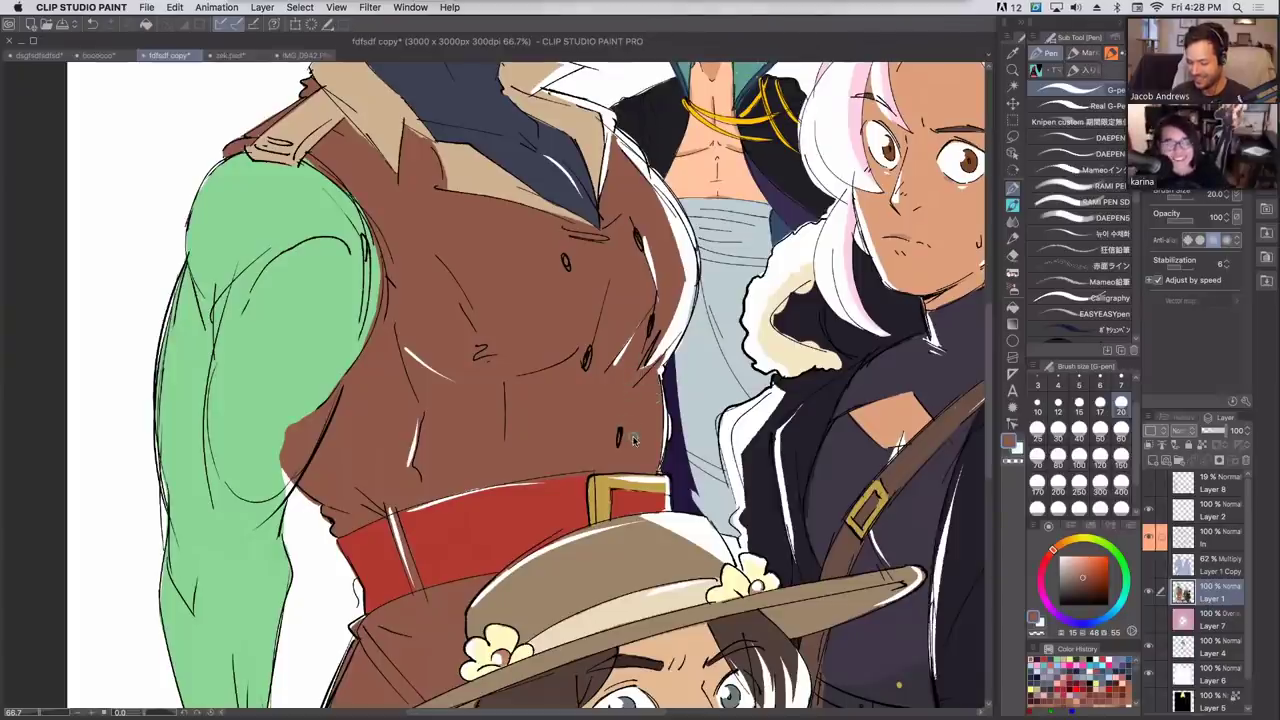
Fill the white crease on the coat's abdomen and the belt loop with the coat brown.
{"action": "left_click_drag", "start_coordinate": [418, 422], "coordinate": [411, 460]}
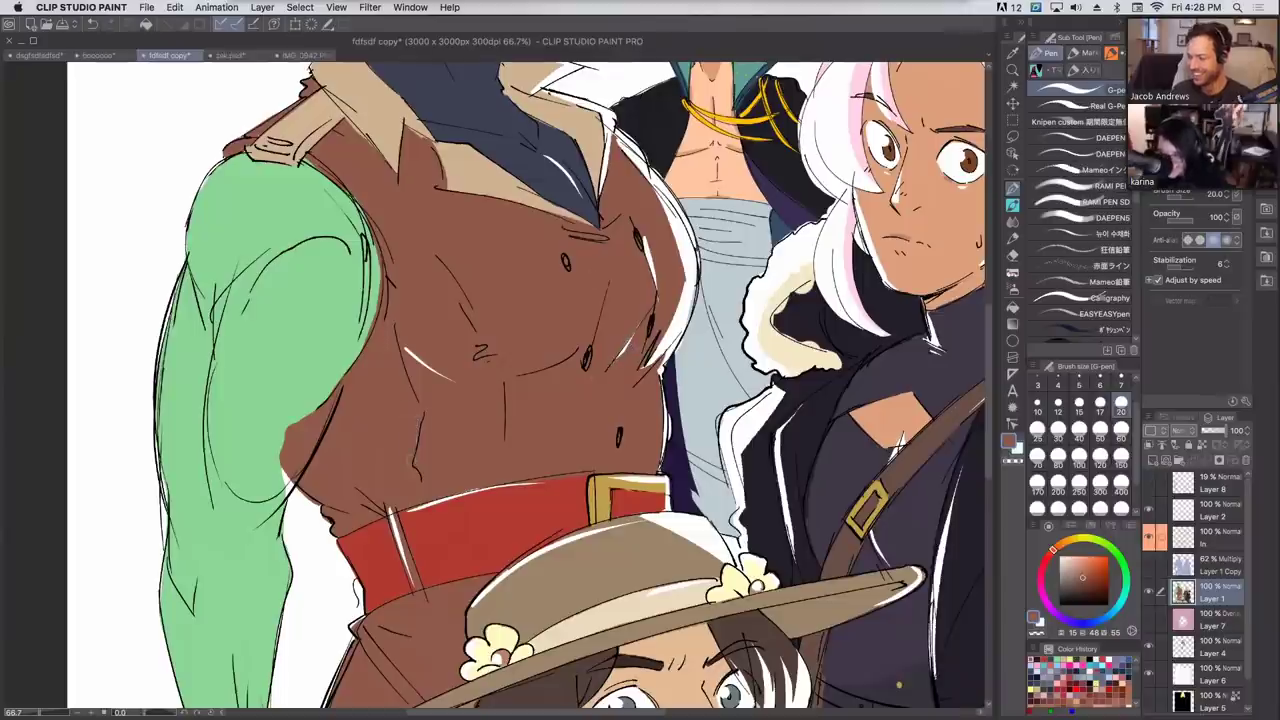
{"action": "left_click_drag", "start_coordinate": [418, 589], "coordinate": [393, 512]}
{"action": "left_click_drag", "start_coordinate": [713, 414], "coordinate": [800, 184]}
{"action": "left_click_drag", "start_coordinate": [710, 485], "coordinate": [730, 329]}
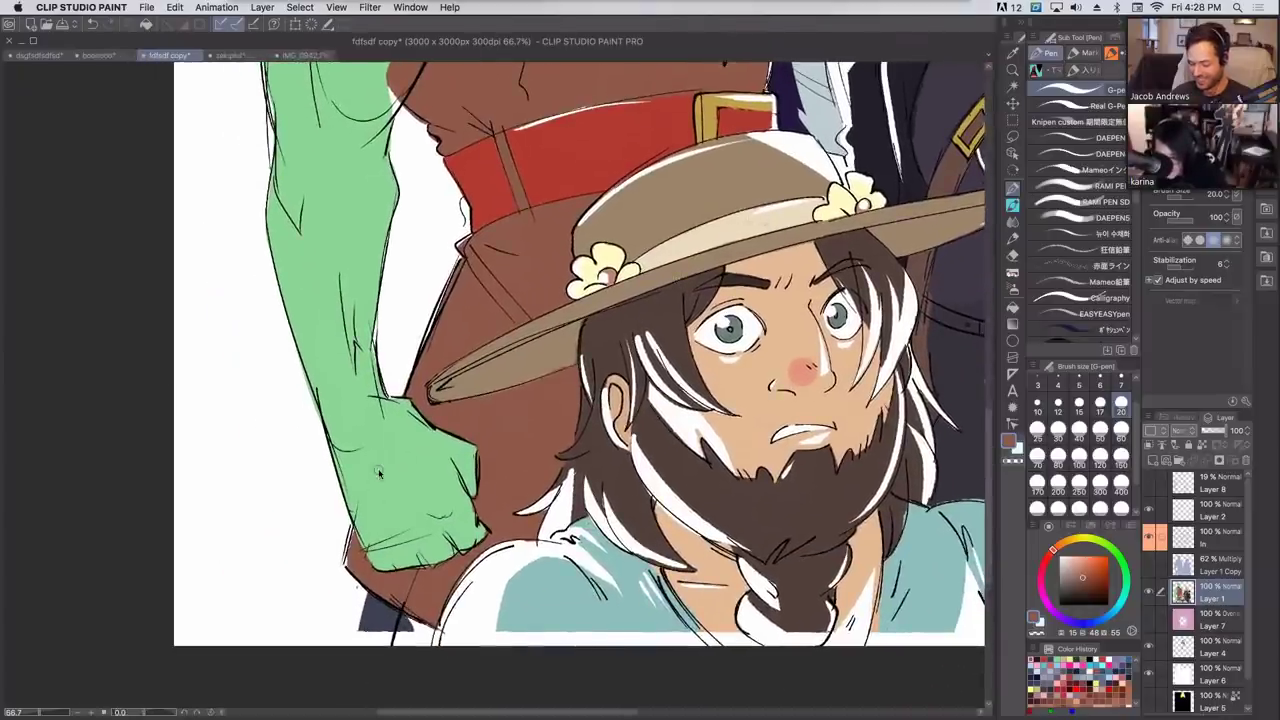
{"action": "mouse_move", "coordinate": [366, 604]}
{"action": "left_mouse_down"}
{"action": "mouse_move", "coordinate": [372, 632]}
{"action": "mouse_move", "coordinate": [422, 644]}
{"action": "mouse_move", "coordinate": [430, 630]}
{"action": "mouse_move", "coordinate": [412, 620]}
{"action": "mouse_move", "coordinate": [428, 628]}
{"action": "left_mouse_up"}
{"action": "key", "text": "super+z"}
{"action": "left_click", "coordinate": [378, 602], "text": "alt"}
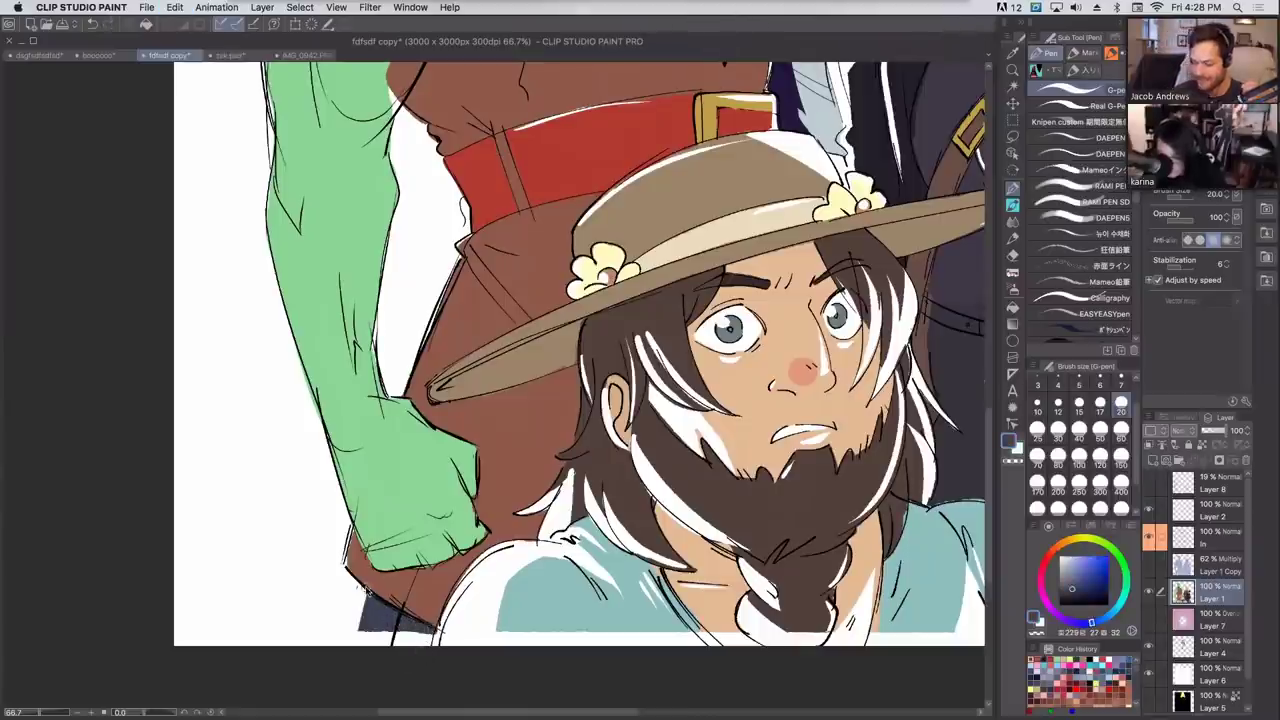
{"action": "key", "text": "super+minus"}
{"action": "left_click_drag", "start_coordinate": [600, 170], "coordinate": [443, 556]}
{"action": "scroll", "coordinate": [540, 380], "scroll_direction": "down", "scroll_amount": 5}
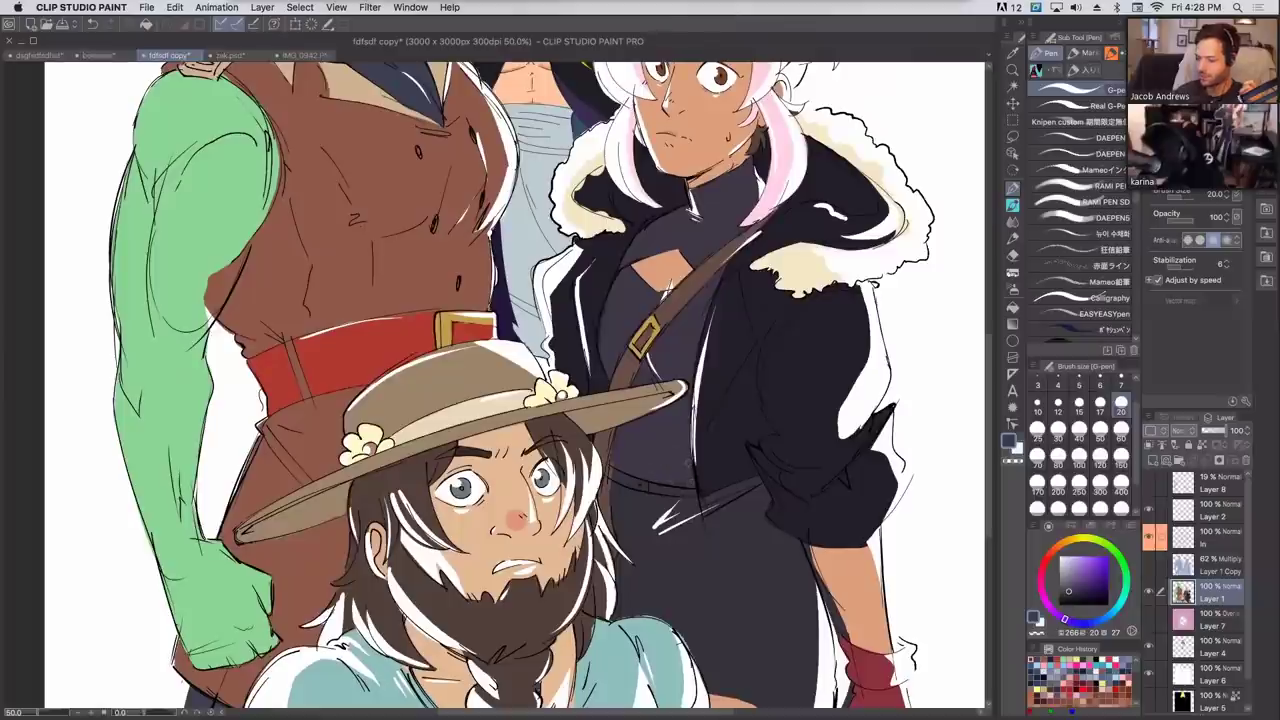
{"action": "mouse_move", "coordinate": [688, 514]}
{"action": "left_mouse_down"}
{"action": "mouse_move", "coordinate": [660, 526]}
{"action": "mouse_move", "coordinate": [712, 510]}
{"action": "left_mouse_up"}
{"action": "key", "text": "super+z"}
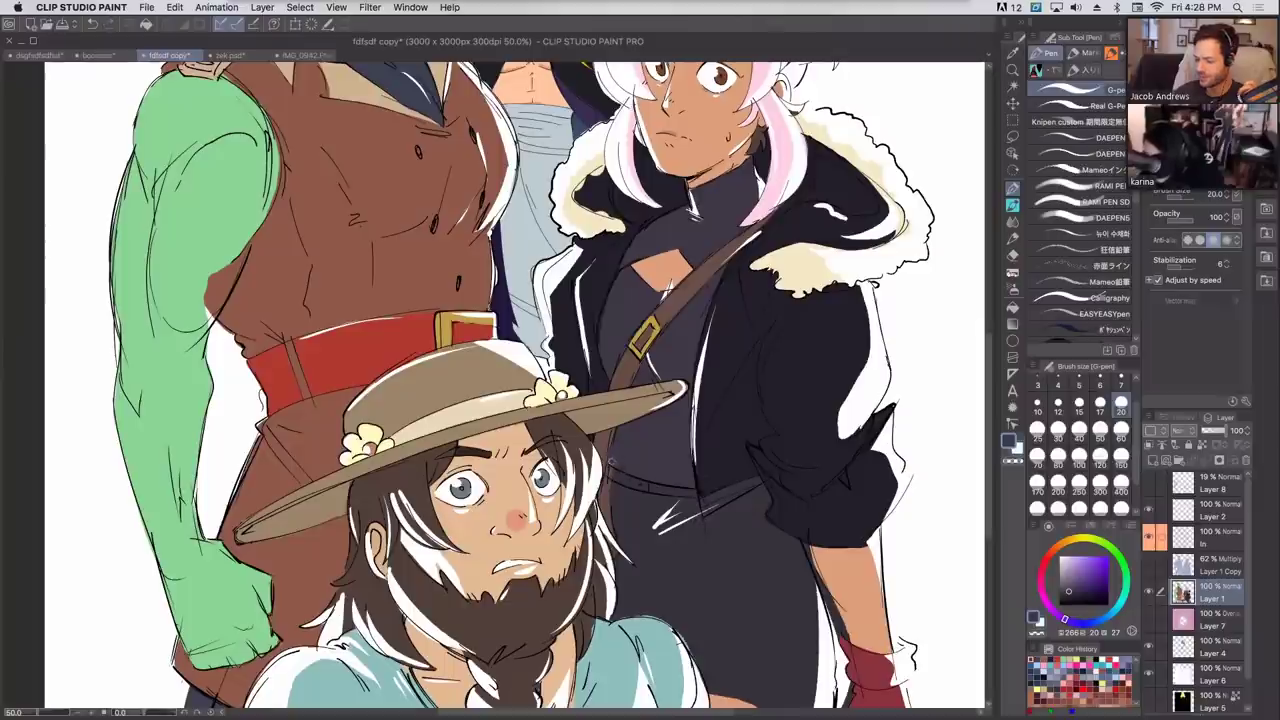
Fill the lower part of the pink-haired figure's trousers with their sampled dark colour at brush size 50.
{"action": "left_click", "coordinate": [612, 472], "text": "alt"}
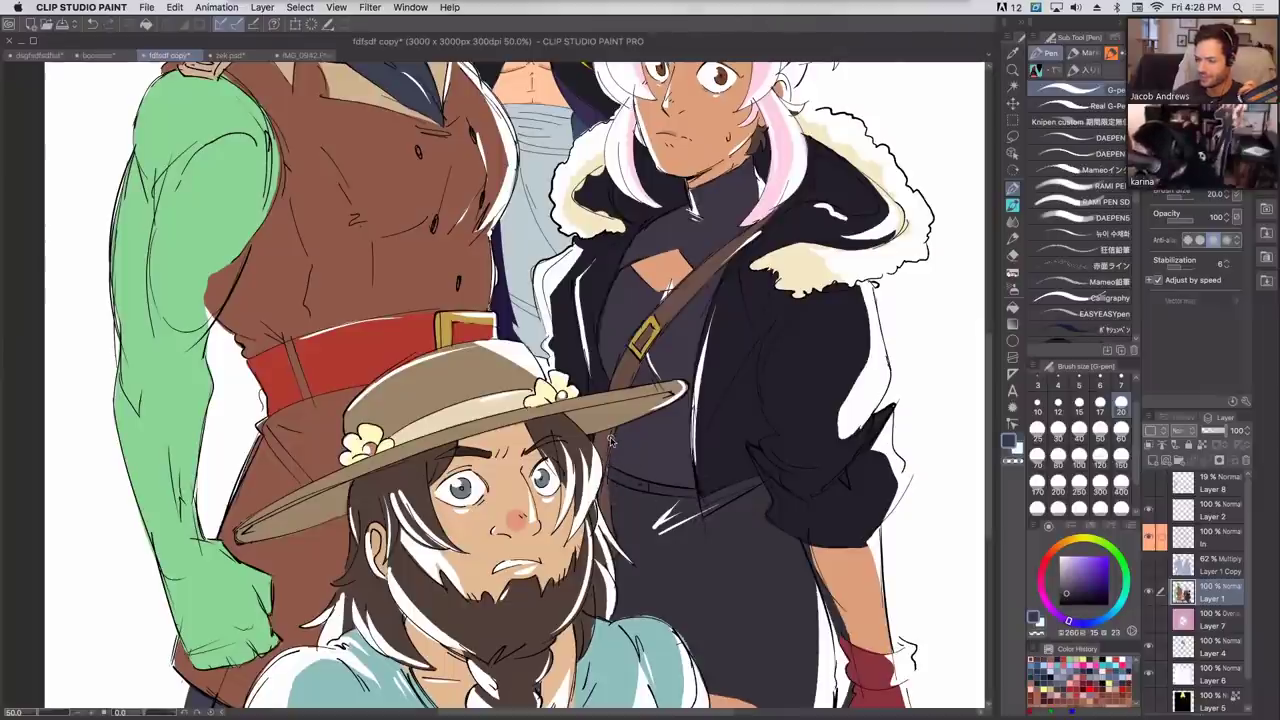
{"action": "left_click_drag", "start_coordinate": [718, 291], "coordinate": [638, 87]}
{"action": "left_click", "coordinate": [1100, 431]}
{"action": "mouse_move", "coordinate": [663, 480]}
{"action": "left_mouse_down"}
{"action": "mouse_move", "coordinate": [646, 482]}
{"action": "mouse_move", "coordinate": [708, 501]}
{"action": "mouse_move", "coordinate": [735, 494]}
{"action": "mouse_move", "coordinate": [746, 420]}
{"action": "mouse_move", "coordinate": [748, 485]}
{"action": "left_mouse_up"}
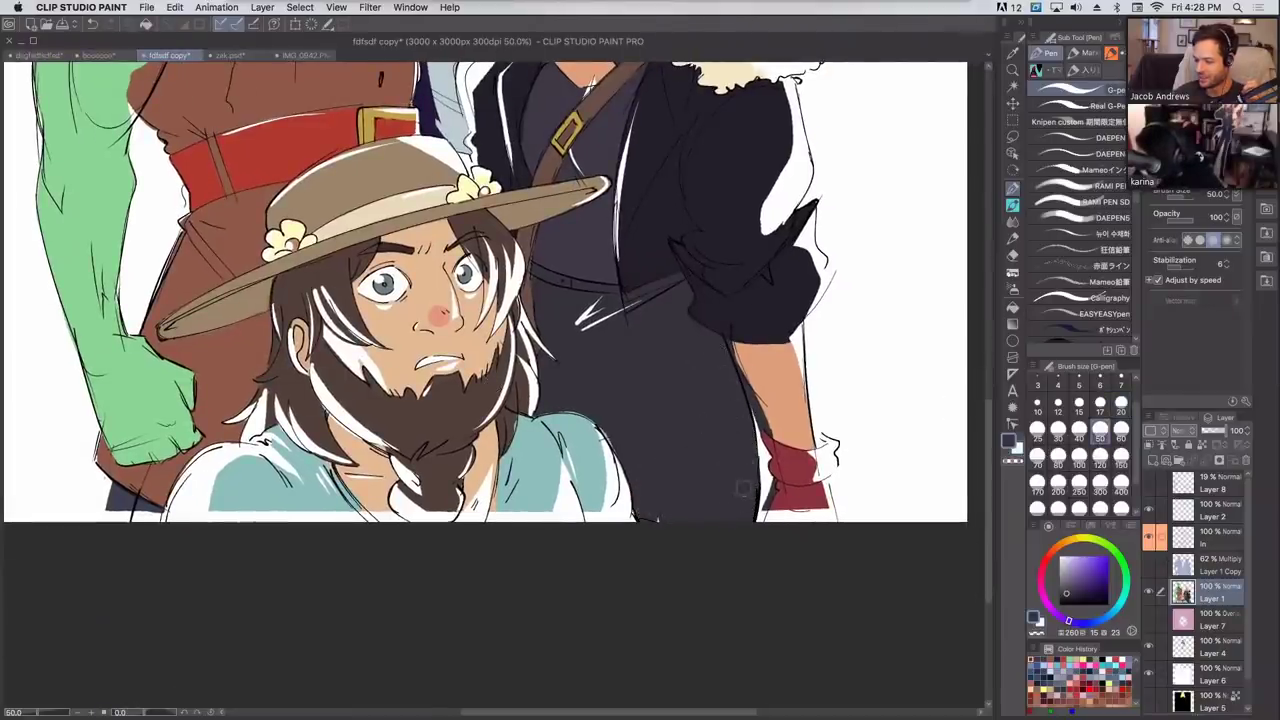
Fill the pink-haired figure's inner forearm with the sampled skin tone and the trousers' hip edge with their dark colour on Layer 1.
{"action": "left_click", "coordinate": [781, 376], "text": "alt"}
{"action": "mouse_move", "coordinate": [776, 424]}
{"action": "left_mouse_down"}
{"action": "mouse_move", "coordinate": [763, 425]}
{"action": "mouse_move", "coordinate": [735, 331]}
{"action": "left_mouse_up"}
{"action": "left_click", "coordinate": [1146, 593]}
{"action": "left_click", "coordinate": [1146, 593]}
{"action": "mouse_move", "coordinate": [762, 432]}
{"action": "left_mouse_down"}
{"action": "mouse_move", "coordinate": [730, 341]}
{"action": "mouse_move", "coordinate": [770, 430]}
{"action": "mouse_move", "coordinate": [760, 419]}
{"action": "left_mouse_up"}
{"action": "mouse_move", "coordinate": [766, 484]}
{"action": "left_mouse_down"}
{"action": "mouse_move", "coordinate": [767, 504]}
{"action": "mouse_move", "coordinate": [764, 404]}
{"action": "mouse_move", "coordinate": [731, 325]}
{"action": "mouse_move", "coordinate": [750, 437]}
{"action": "left_mouse_up"}
{"action": "left_click", "coordinate": [724, 334], "text": "alt"}
{"action": "key", "text": "super+z"}
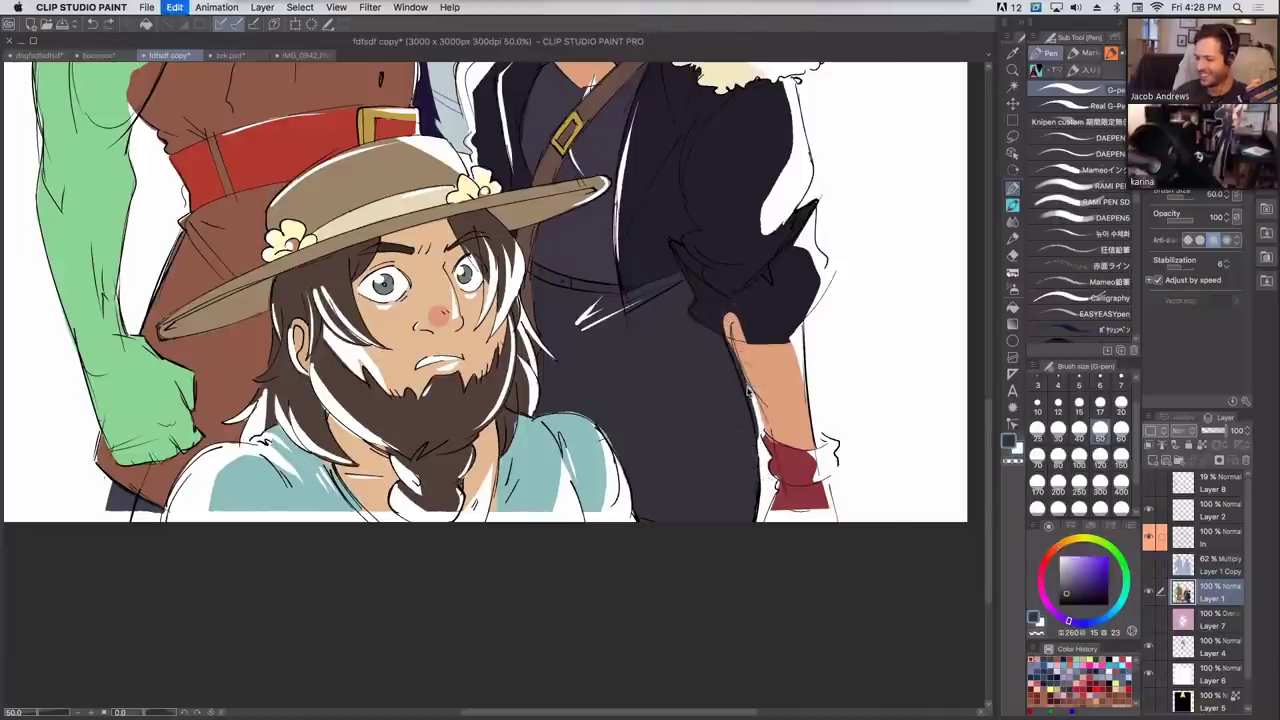
{"action": "key", "text": "super+y"}
Clean up the rolled cuff's edge with the sampled jacket colour and fill the forearm's outer edge with the sampled skin tone.
{"action": "left_click", "coordinate": [699, 307], "text": "alt"}
{"action": "left_click_drag", "start_coordinate": [710, 318], "coordinate": [762, 338]}
{"action": "left_click", "coordinate": [737, 326], "text": "alt"}
{"action": "left_click", "coordinate": [800, 406], "text": "alt"}
{"action": "mouse_move", "coordinate": [802, 404]}
{"action": "left_mouse_down"}
{"action": "mouse_move", "coordinate": [792, 360]}
{"action": "mouse_move", "coordinate": [750, 341]}
{"action": "mouse_move", "coordinate": [791, 321]}
{"action": "mouse_move", "coordinate": [759, 328]}
{"action": "mouse_move", "coordinate": [787, 327]}
{"action": "mouse_move", "coordinate": [790, 440]}
{"action": "left_mouse_up"}
Fill the white gaps in the pink-haired figure's jacket sleeve with the sampled near-black.
{"action": "left_click", "coordinate": [730, 324], "text": "alt"}
{"action": "scroll", "coordinate": [785, 312], "scroll_direction": "up", "scroll_amount": 5}
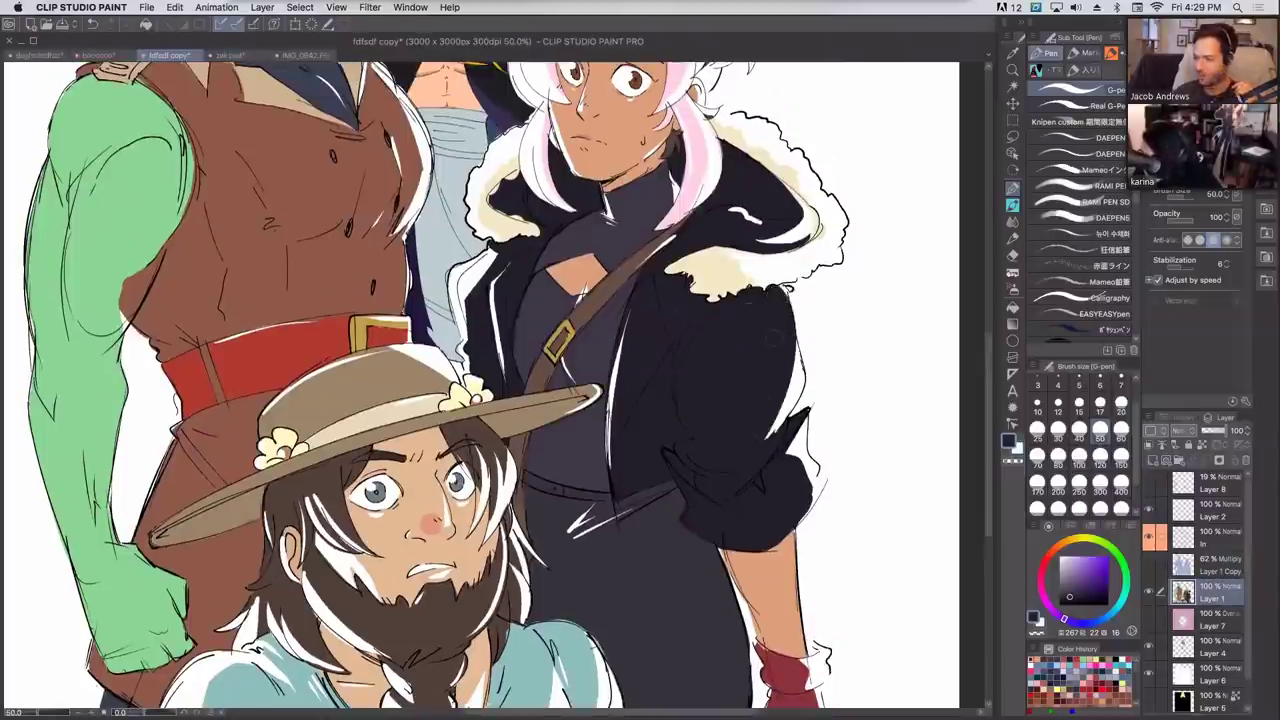
{"action": "scroll", "coordinate": [748, 314], "scroll_direction": "up", "scroll_amount": 5}
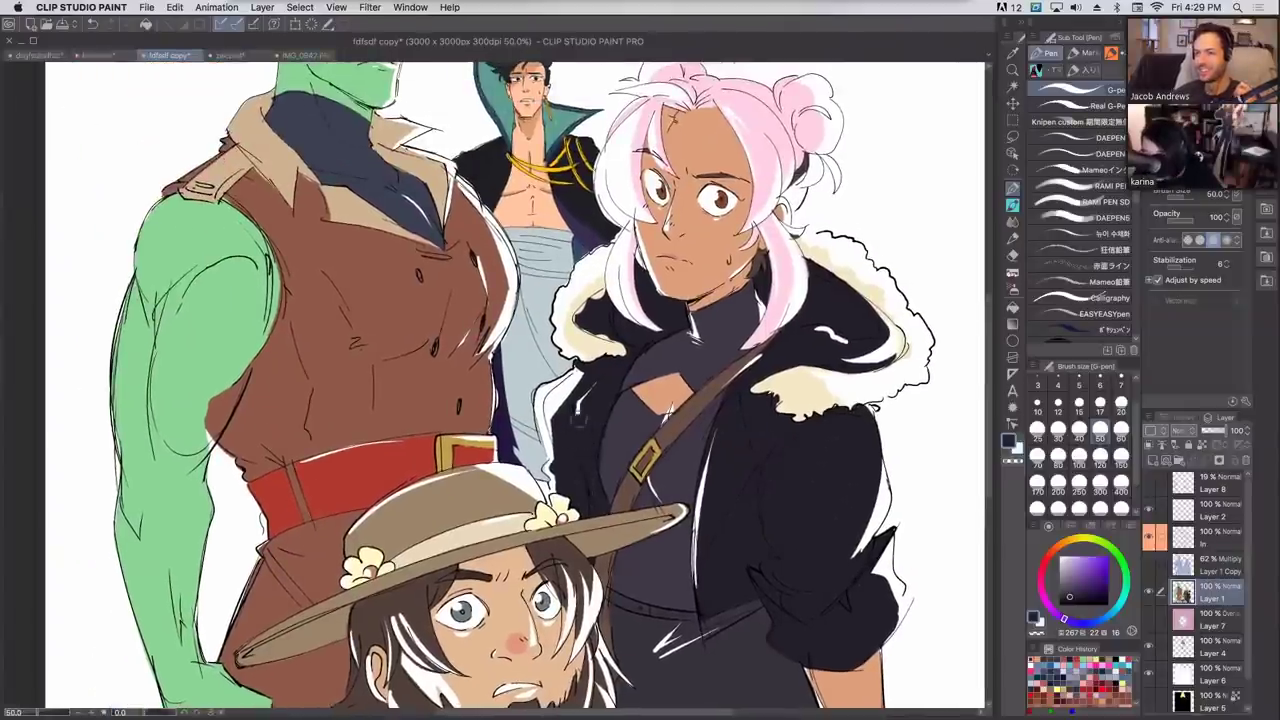
Fill the white creases on the bearded man's shirt shoulder with the sampled teal.
{"action": "scroll", "coordinate": [677, 471], "scroll_direction": "down", "scroll_amount": 10}
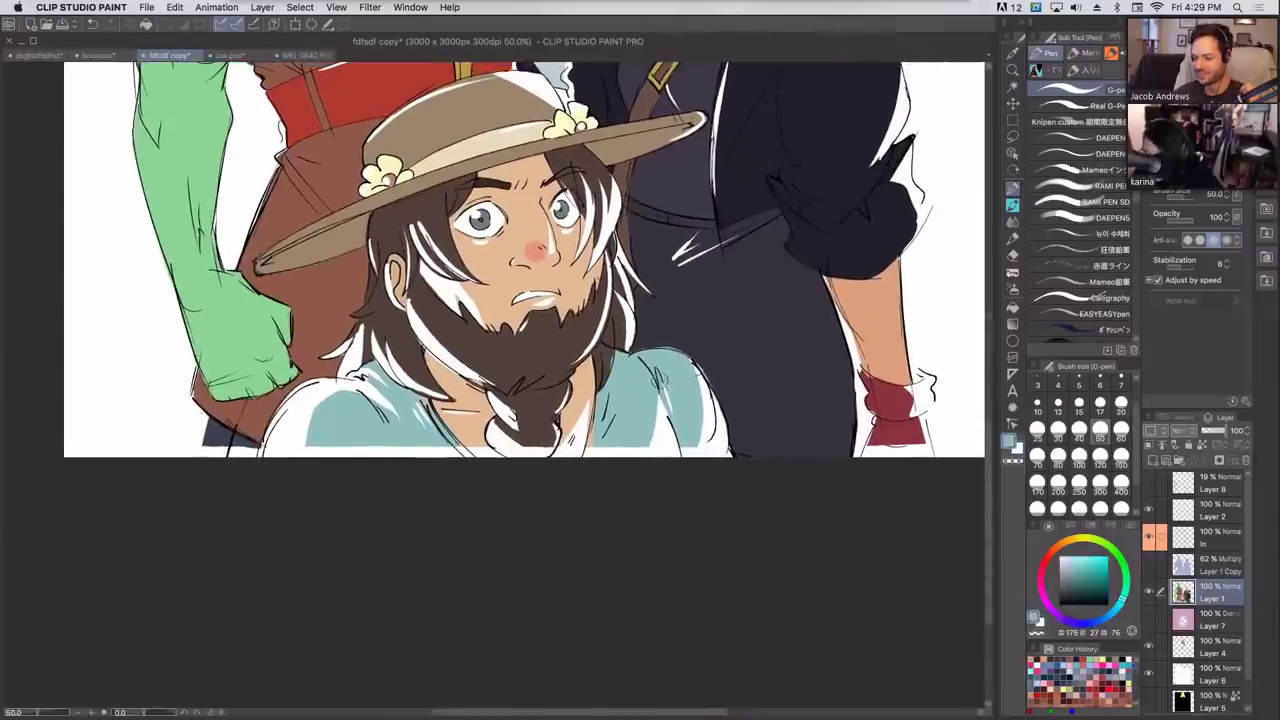
{"action": "mouse_move", "coordinate": [660, 381]}
{"action": "left_mouse_down"}
{"action": "mouse_move", "coordinate": [654, 436]}
{"action": "mouse_move", "coordinate": [676, 438]}
{"action": "left_mouse_up"}
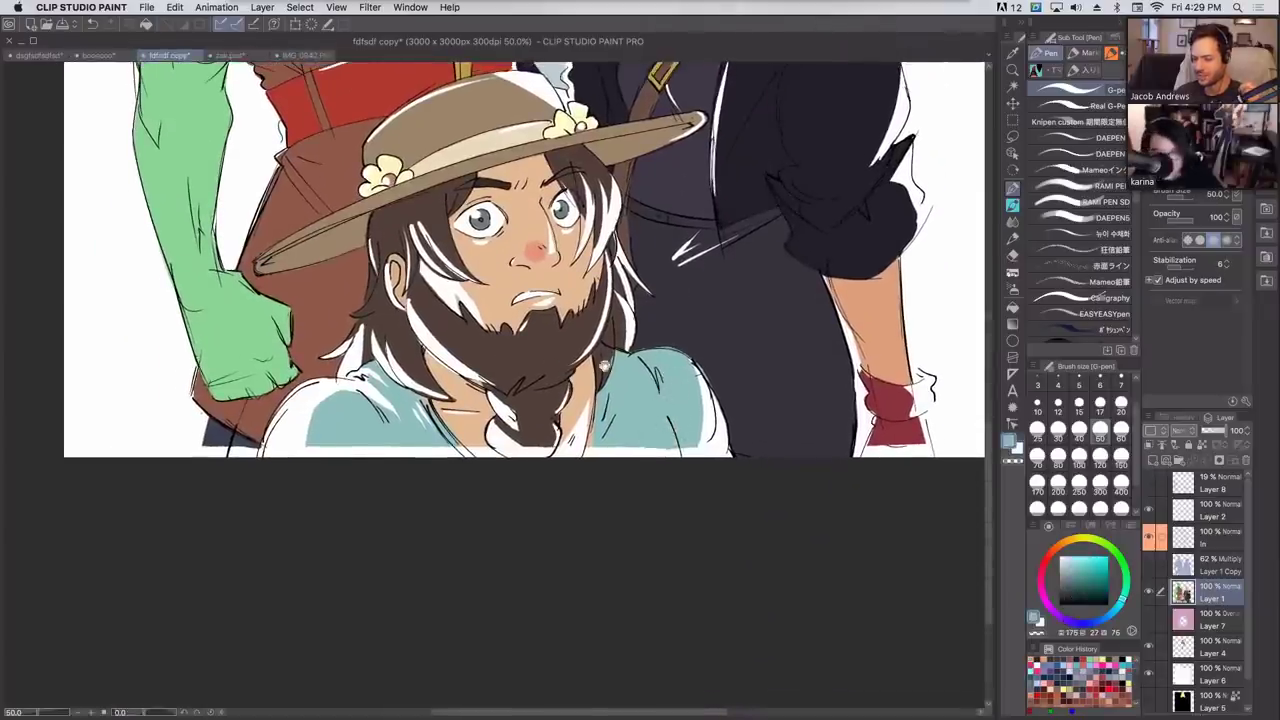
{"action": "left_click_drag", "start_coordinate": [604, 367], "coordinate": [785, 463]}
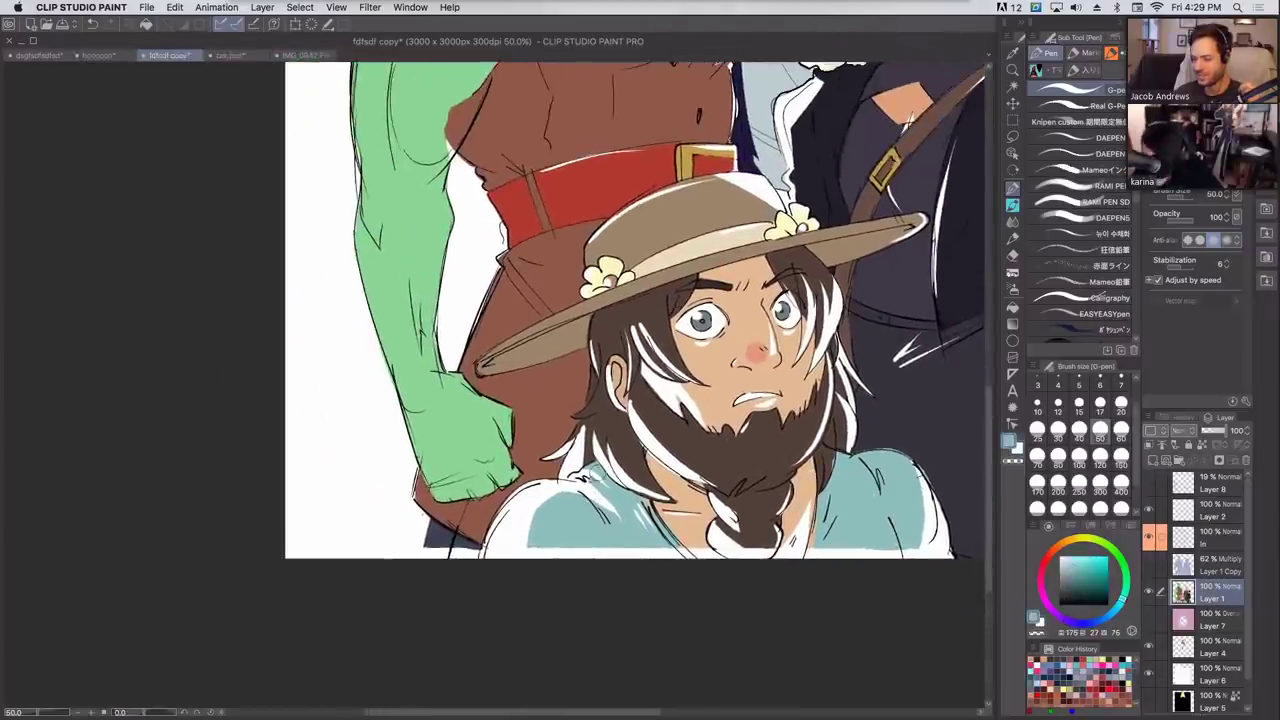
Touch up the blush on the bearded man's nose with the sampled pink and skin tones.
{"action": "mouse_move", "coordinate": [830, 217]}
{"action": "left_mouse_down"}
{"action": "mouse_move", "coordinate": [702, 410]}
{"action": "mouse_move", "coordinate": [640, 432]}
{"action": "left_mouse_up"}
{"action": "left_click", "coordinate": [582, 565], "text": "alt"}
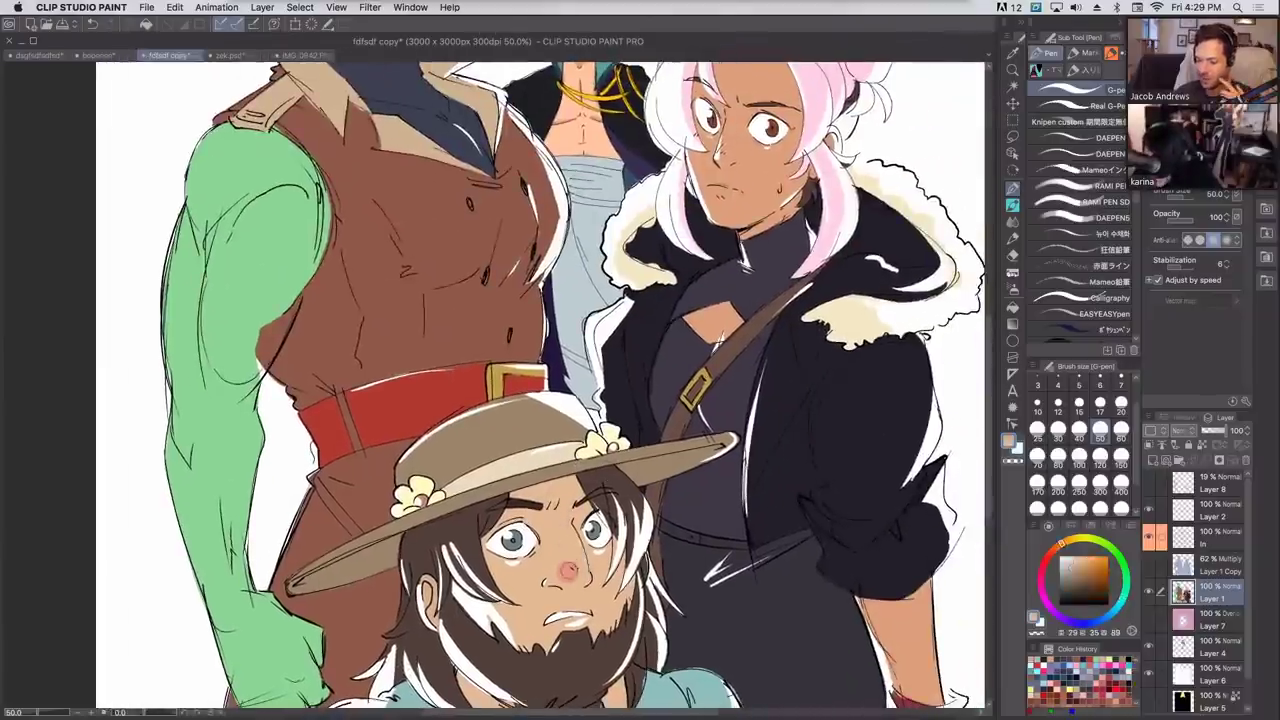
{"action": "left_click", "coordinate": [568, 571], "text": "alt"}
{"action": "left_click_drag", "start_coordinate": [560, 578], "coordinate": [574, 568]}
{"action": "mouse_move", "coordinate": [566, 454]}
{"action": "left_mouse_down"}
{"action": "mouse_move", "coordinate": [585, 345]}
{"action": "mouse_move", "coordinate": [590, 466]}
{"action": "mouse_move", "coordinate": [600, 458]}
{"action": "left_mouse_up"}
{"action": "left_click", "coordinate": [582, 442], "text": "alt"}
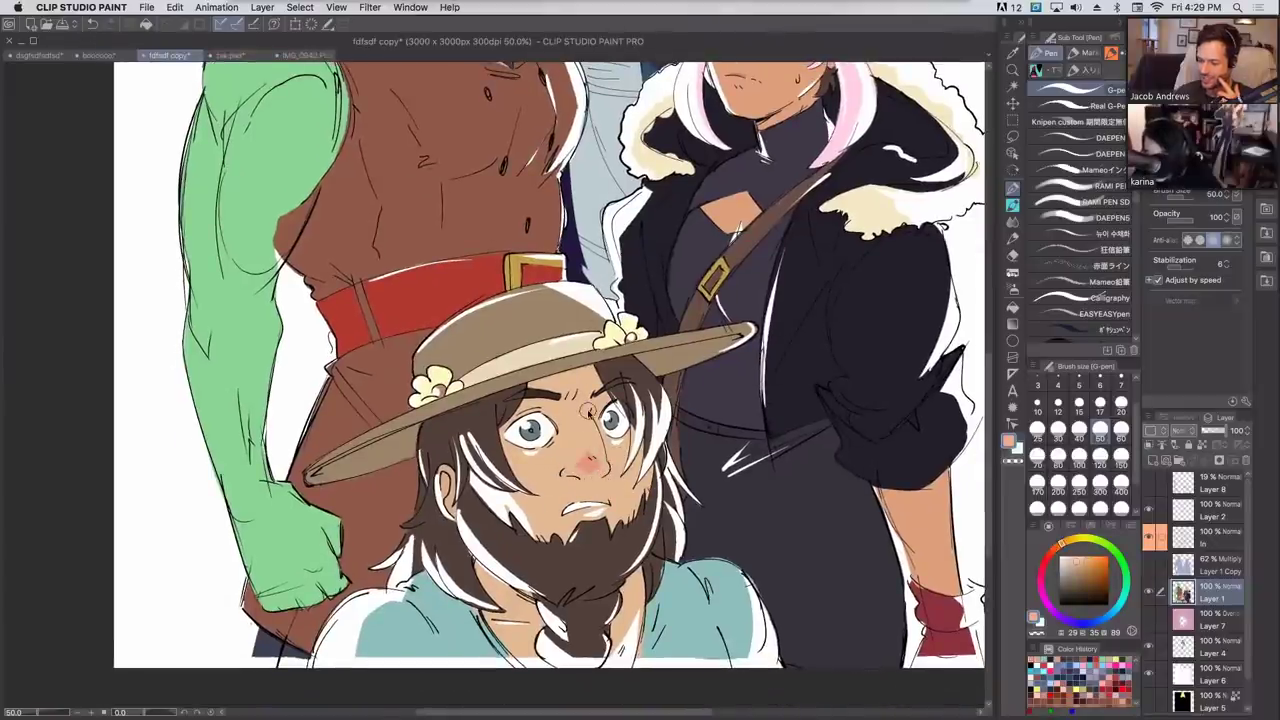
{"action": "left_click", "coordinate": [590, 463], "text": "alt"}
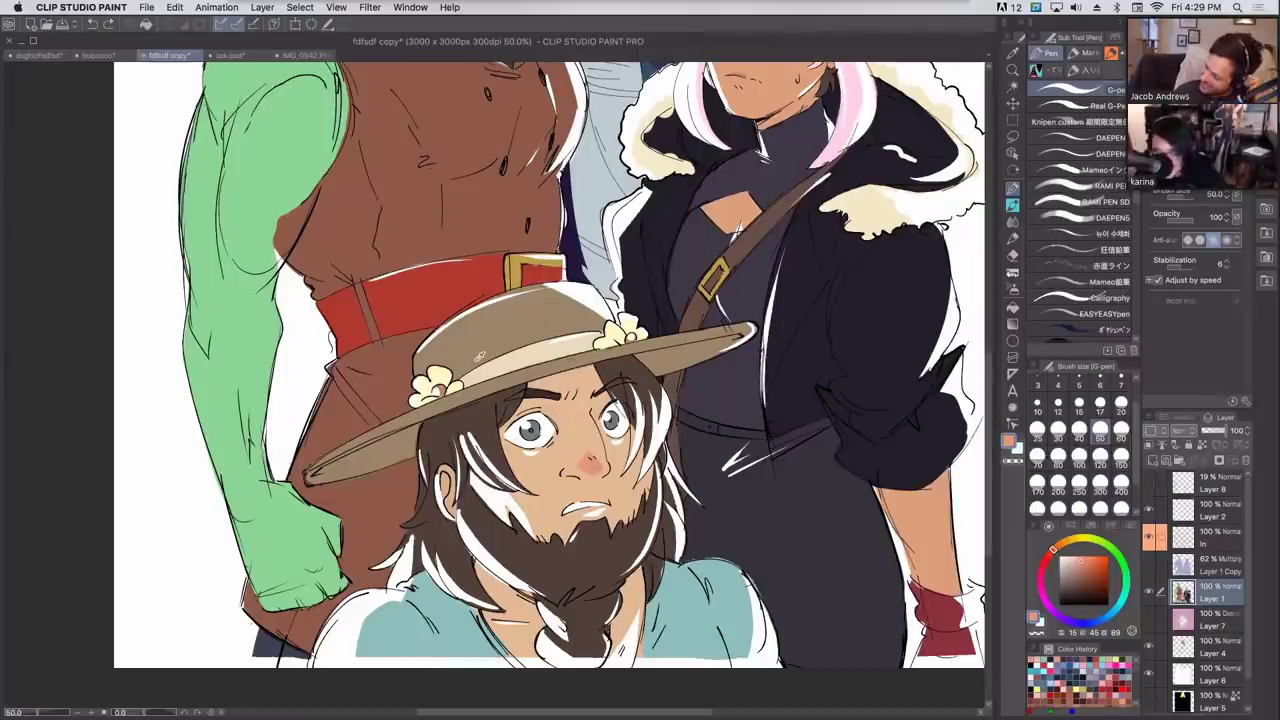
Set the pen size to 17 and fill the white gap at the hat brim's tip with the sampled hat brown.
{"action": "left_click", "coordinate": [480, 357], "text": "alt"}
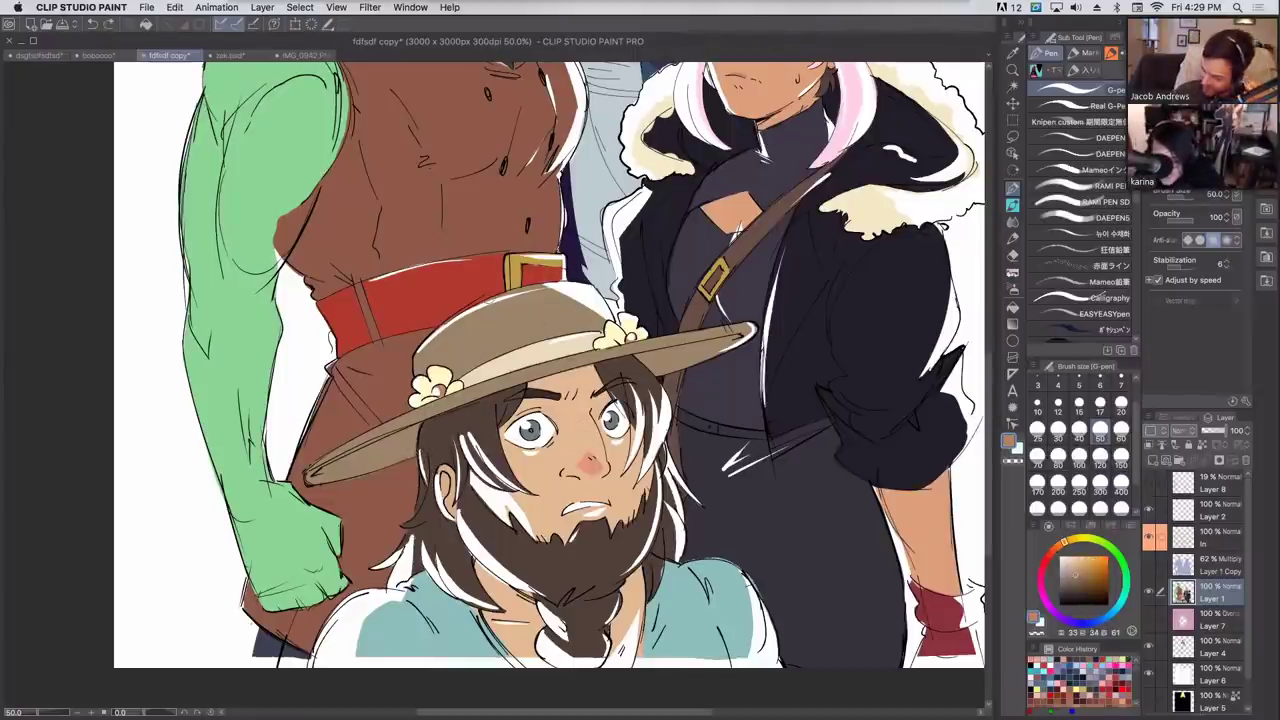
{"action": "left_click", "coordinate": [1100, 404]}
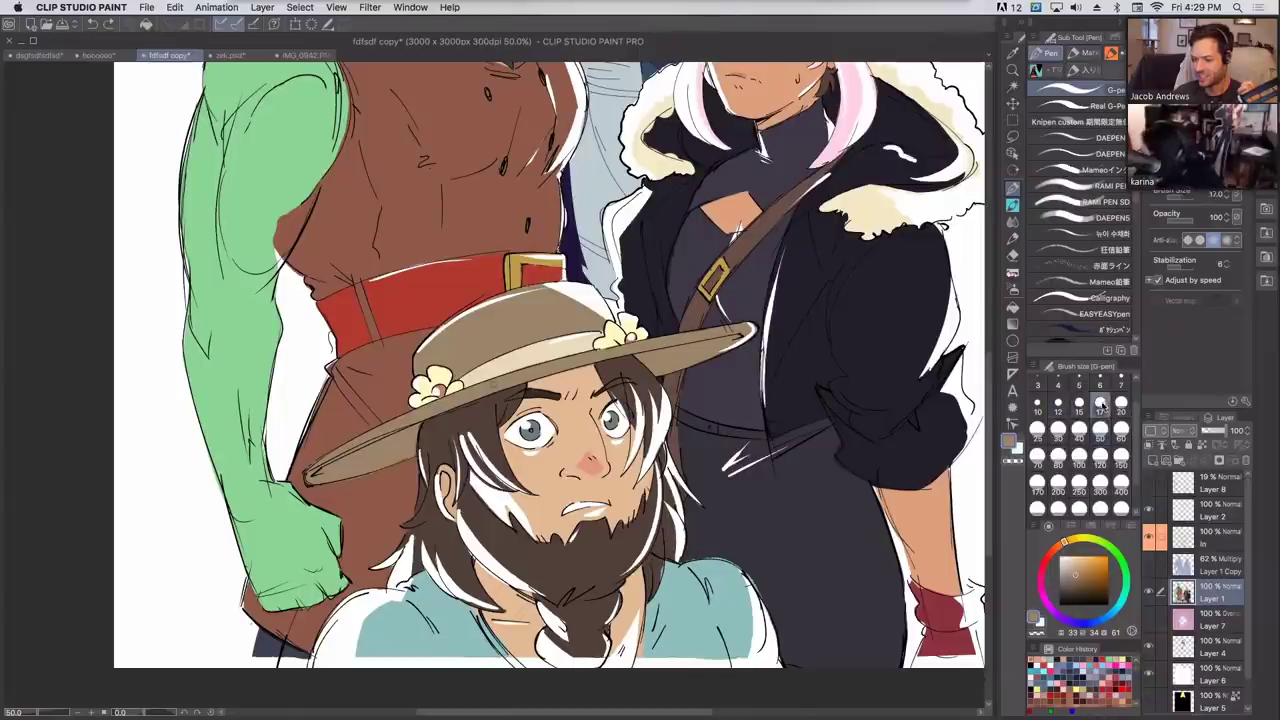
{"action": "left_click", "coordinate": [440, 388], "text": "alt"}
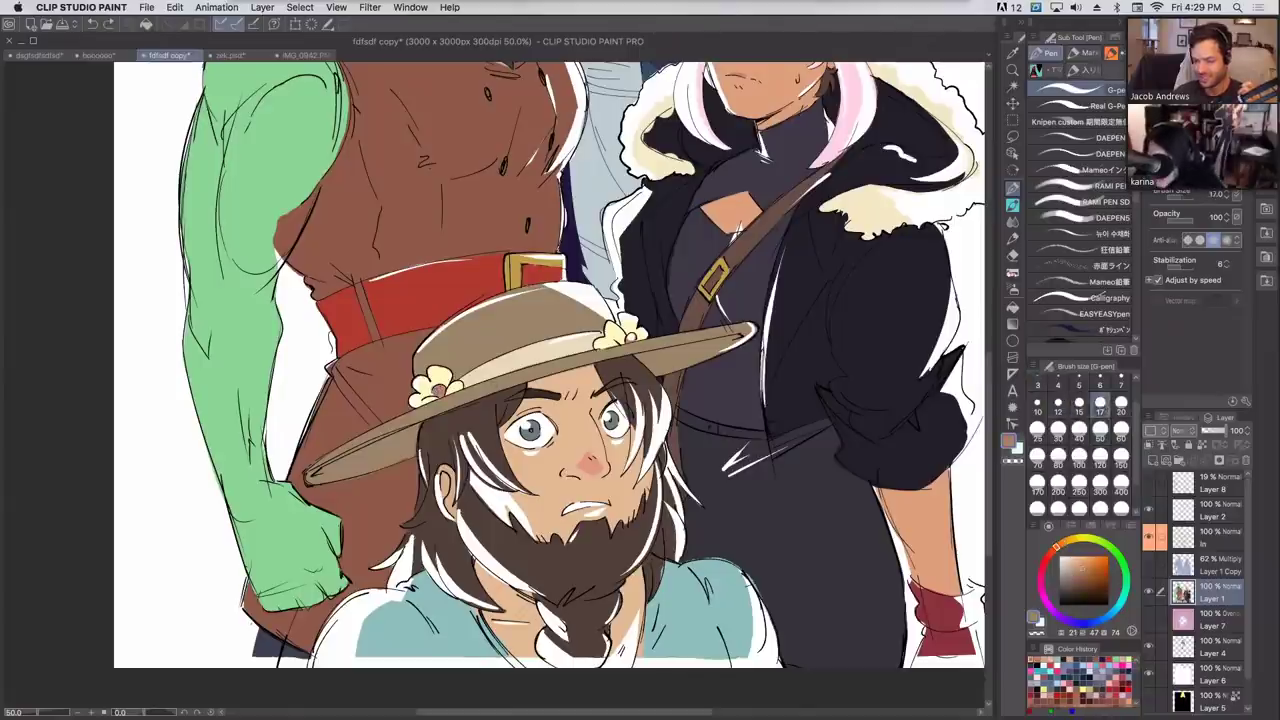
{"action": "left_click", "coordinate": [720, 346], "text": "alt"}
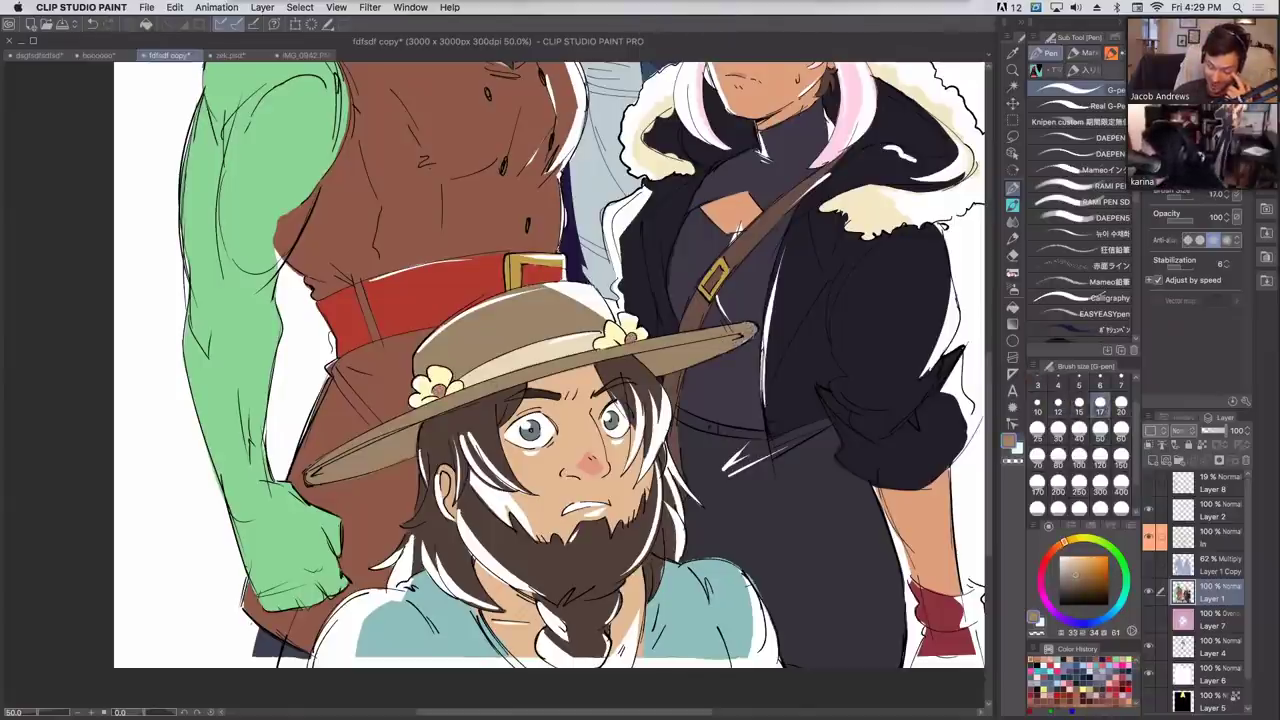
Fill the white strip between the pink-haired figure's open jacket and shirt with the sampled near-black and dark shirt colours.
{"action": "left_click_drag", "start_coordinate": [762, 412], "coordinate": [772, 314]}
{"action": "left_click", "coordinate": [782, 366], "text": "alt"}
{"action": "left_click_drag", "start_coordinate": [768, 376], "coordinate": [761, 338]}
{"action": "left_click_drag", "start_coordinate": [775, 332], "coordinate": [764, 292]}
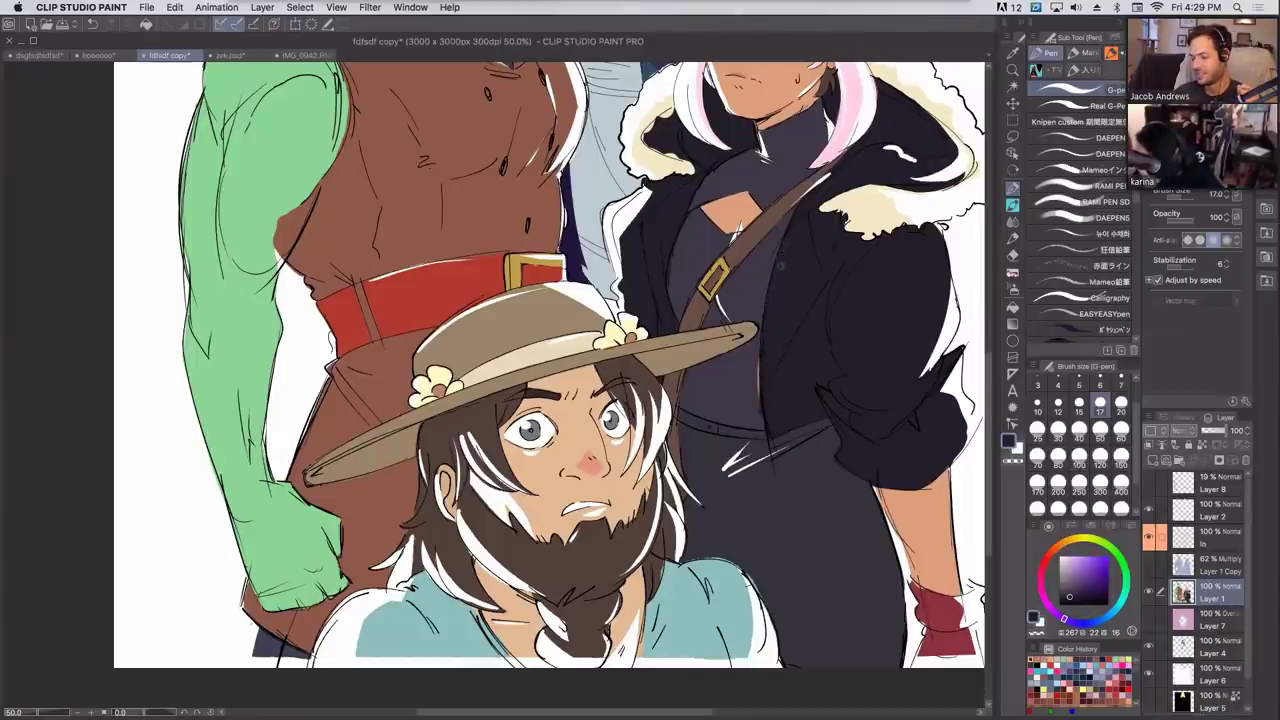
{"action": "left_click", "coordinate": [755, 357], "text": "alt"}
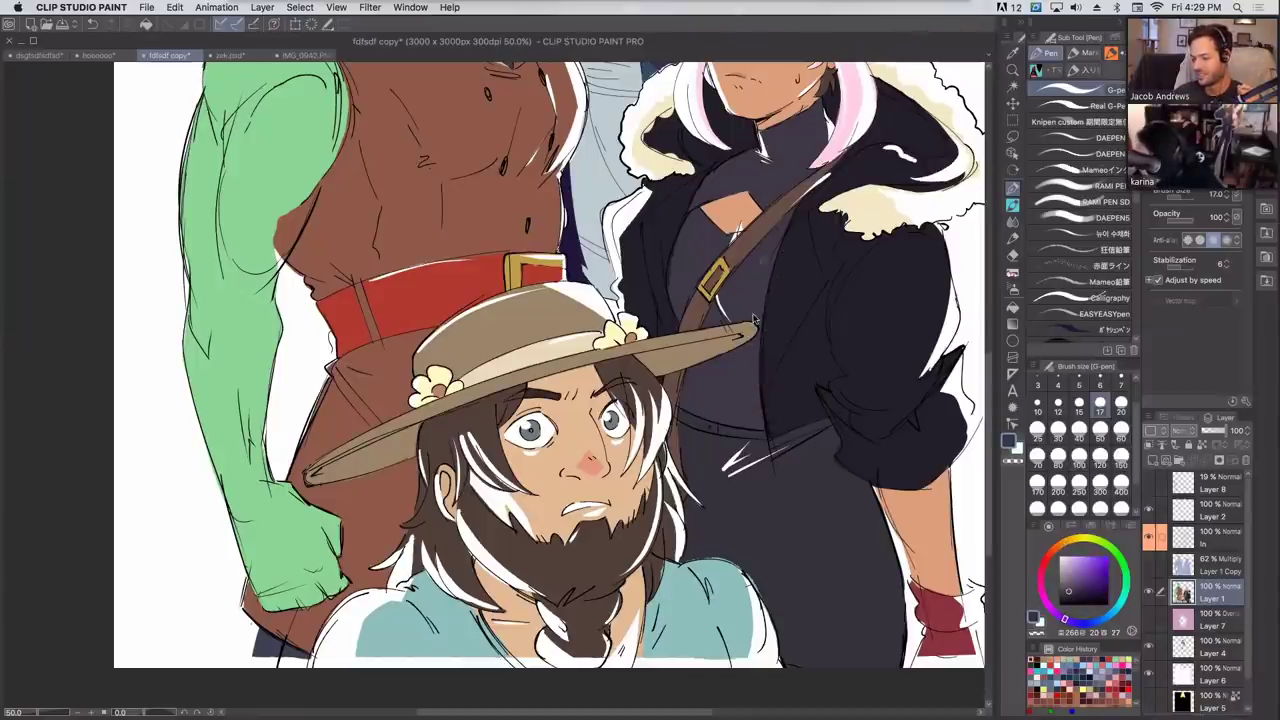
Fill the white edge of the chest strap with the sampled brown and touch up the chest cutout with shirt and skin tones.
{"action": "left_click", "coordinate": [770, 222], "text": "alt"}
{"action": "left_click_drag", "start_coordinate": [783, 201], "coordinate": [838, 166]}
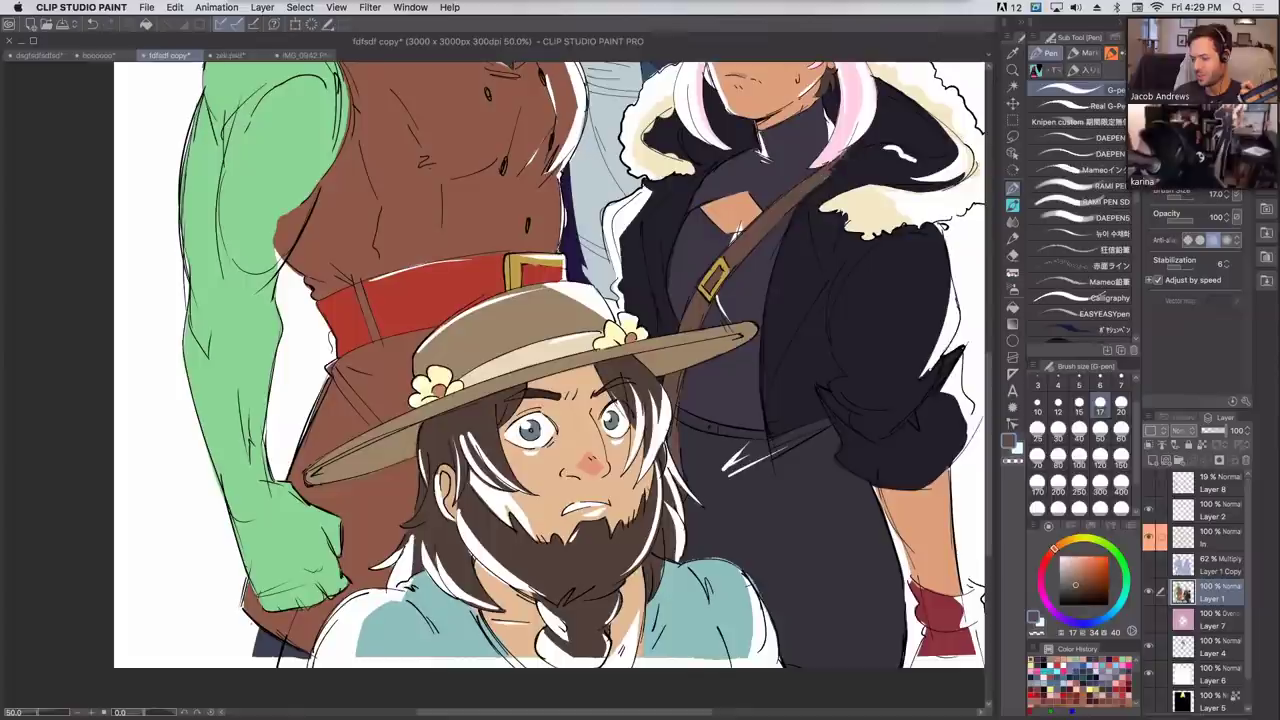
{"action": "left_click", "coordinate": [737, 231], "text": "alt"}
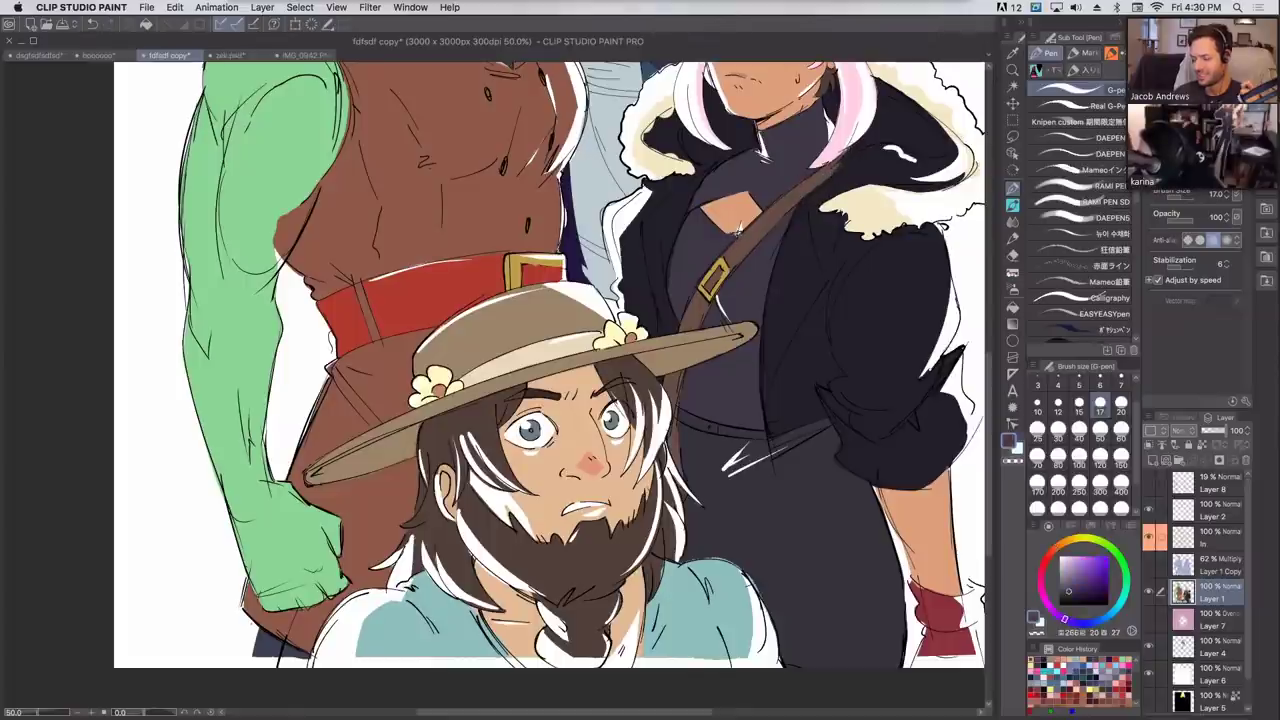
{"action": "left_click", "coordinate": [738, 226], "text": "alt"}
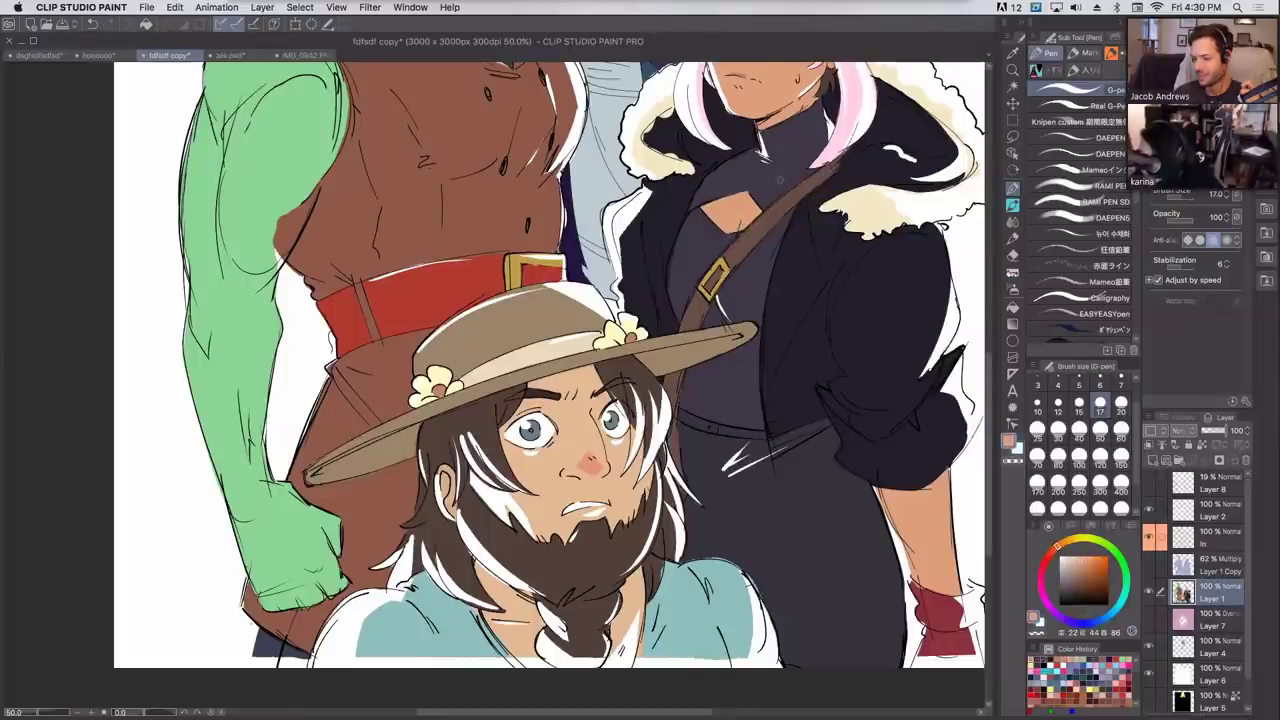
Fill the undercut behind the pink-haired figure's ear with the sampled dark brown and clean its outer edge with white.
{"action": "scroll", "coordinate": [801, 264], "scroll_direction": "up", "scroll_amount": 5}
{"action": "left_click", "coordinate": [718, 420], "text": "alt"}
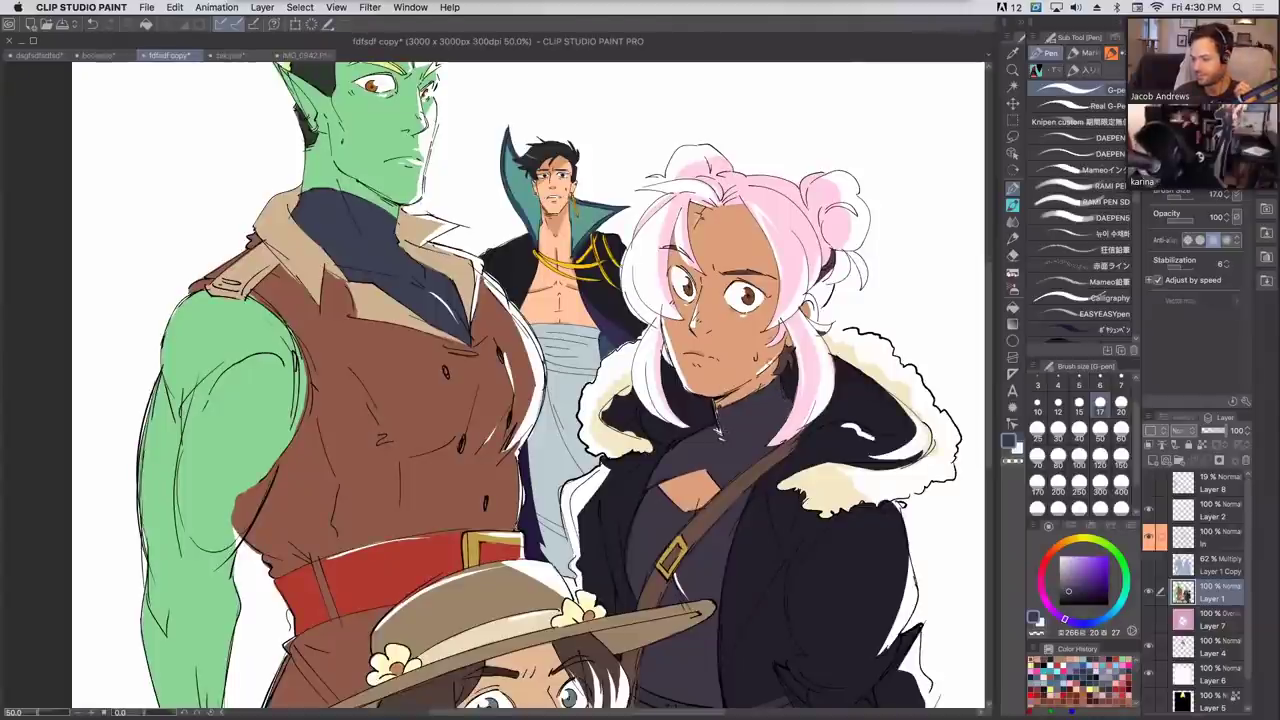
{"action": "left_click", "coordinate": [789, 386], "text": "alt"}
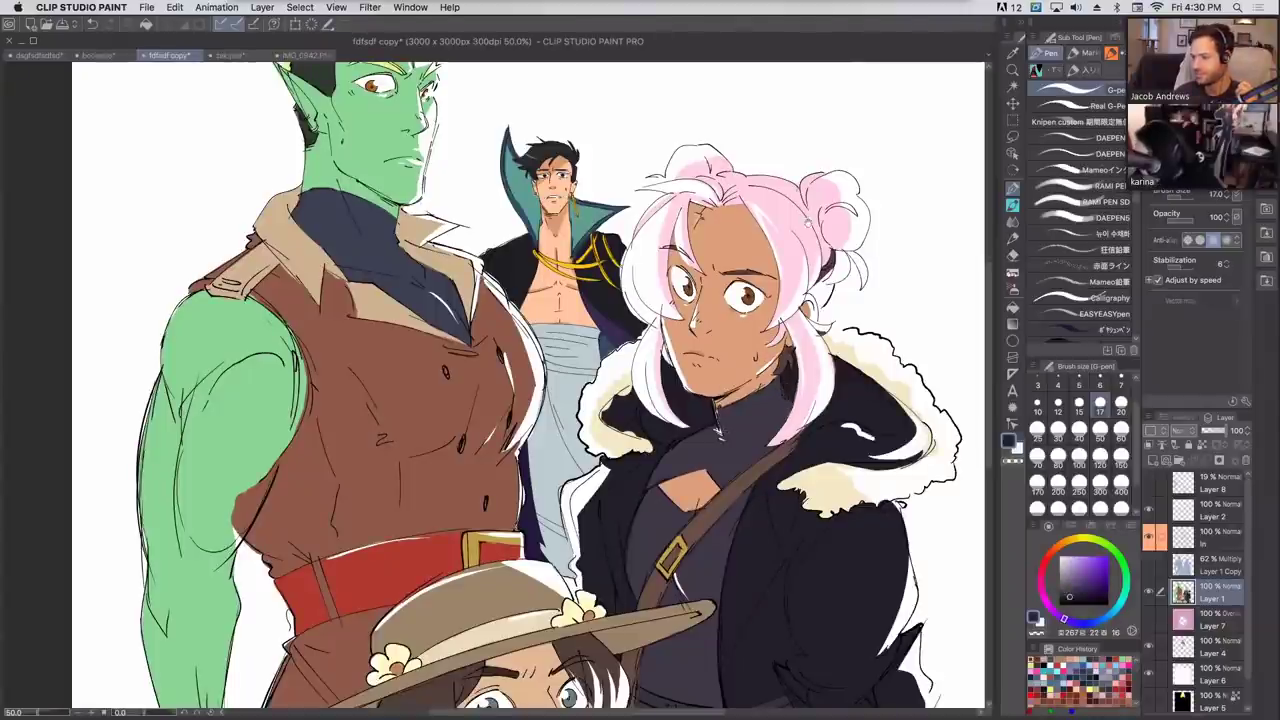
{"action": "scroll", "coordinate": [794, 288], "scroll_direction": "up", "scroll_amount": 3}
{"action": "left_click", "coordinate": [814, 412], "text": "alt"}
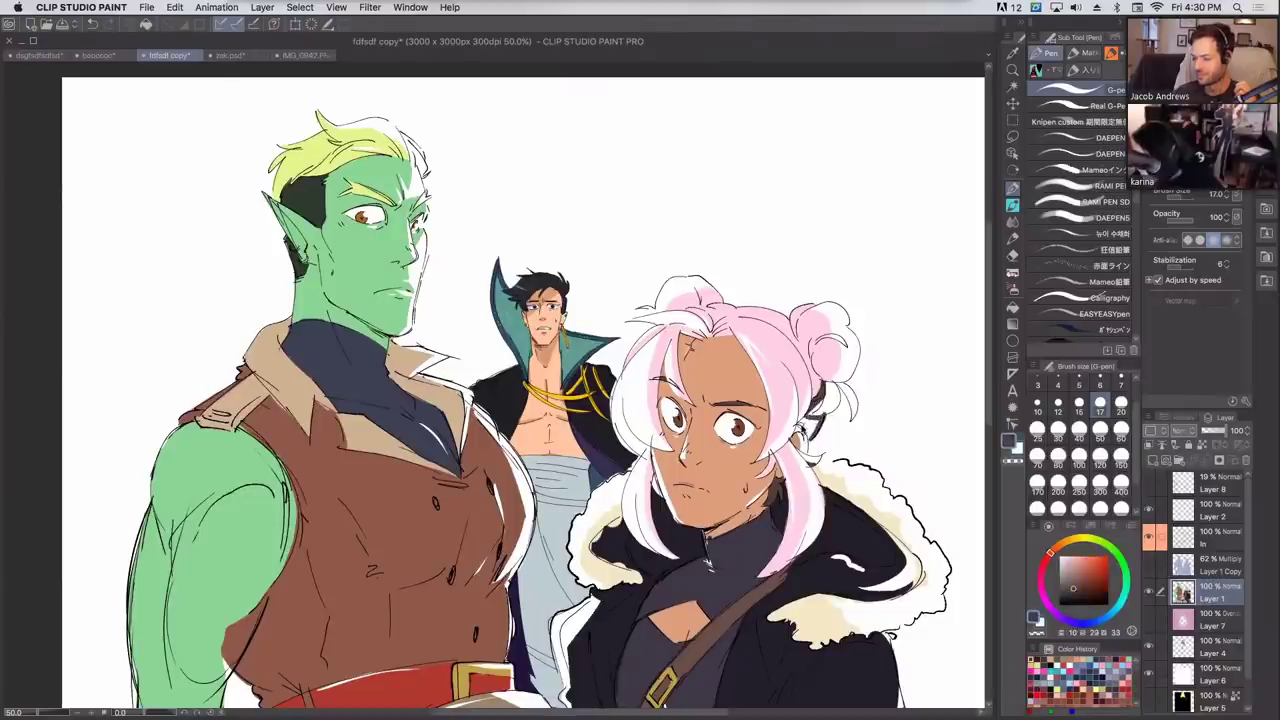
{"action": "mouse_move", "coordinate": [810, 419]}
{"action": "left_mouse_down"}
{"action": "mouse_move", "coordinate": [822, 431]}
{"action": "mouse_move", "coordinate": [818, 410]}
{"action": "left_mouse_up"}
{"action": "left_click", "coordinate": [826, 408], "text": "alt"}
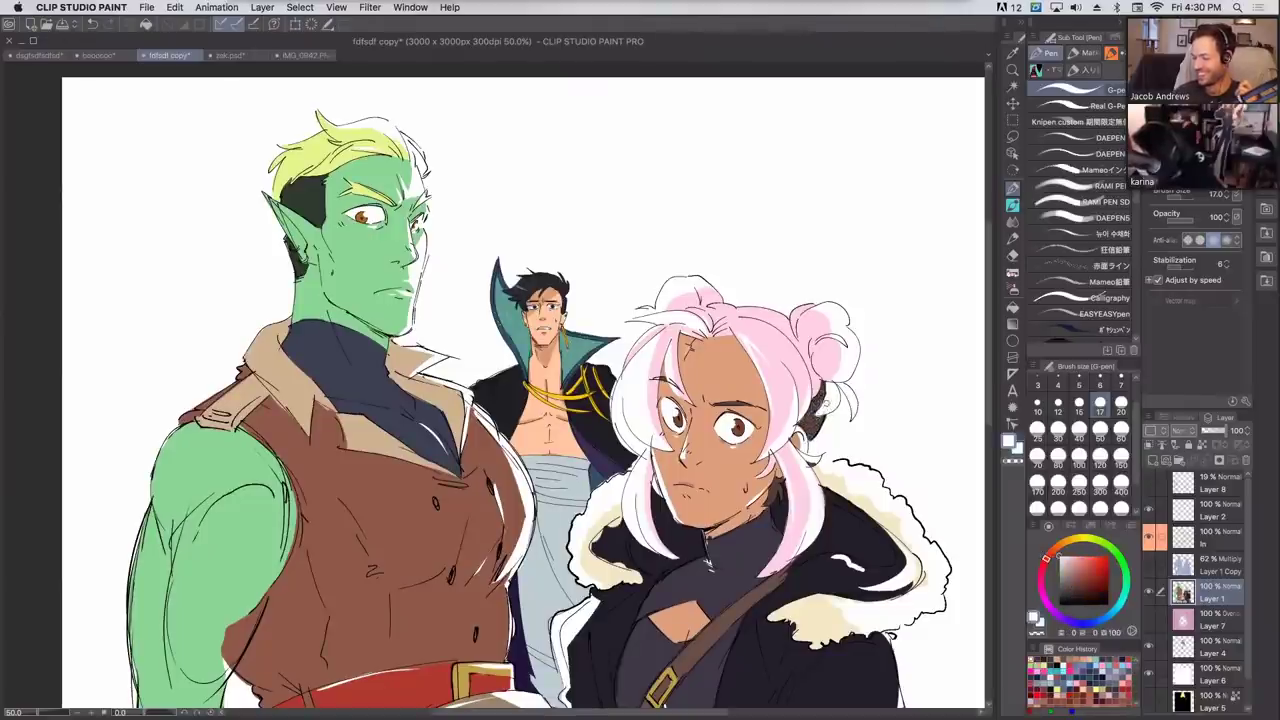
{"action": "left_click_drag", "start_coordinate": [820, 412], "coordinate": [832, 396]}
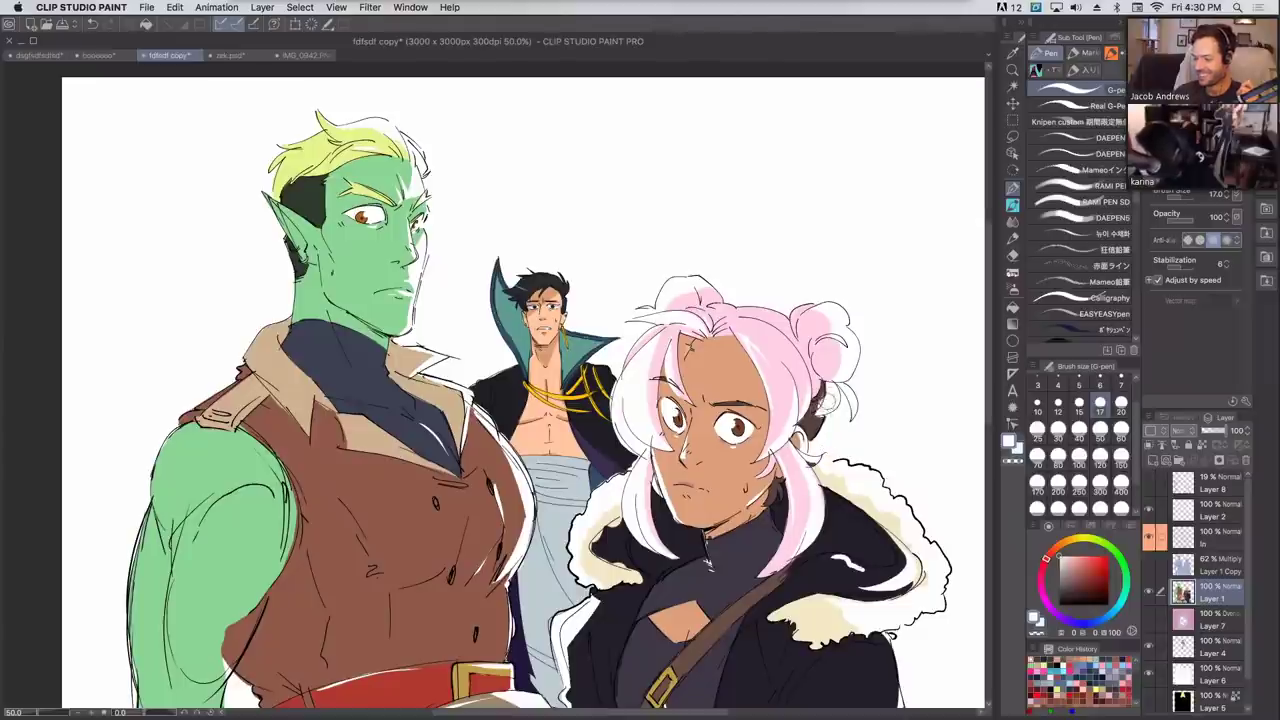
{"action": "left_click", "coordinate": [822, 402], "text": "alt"}
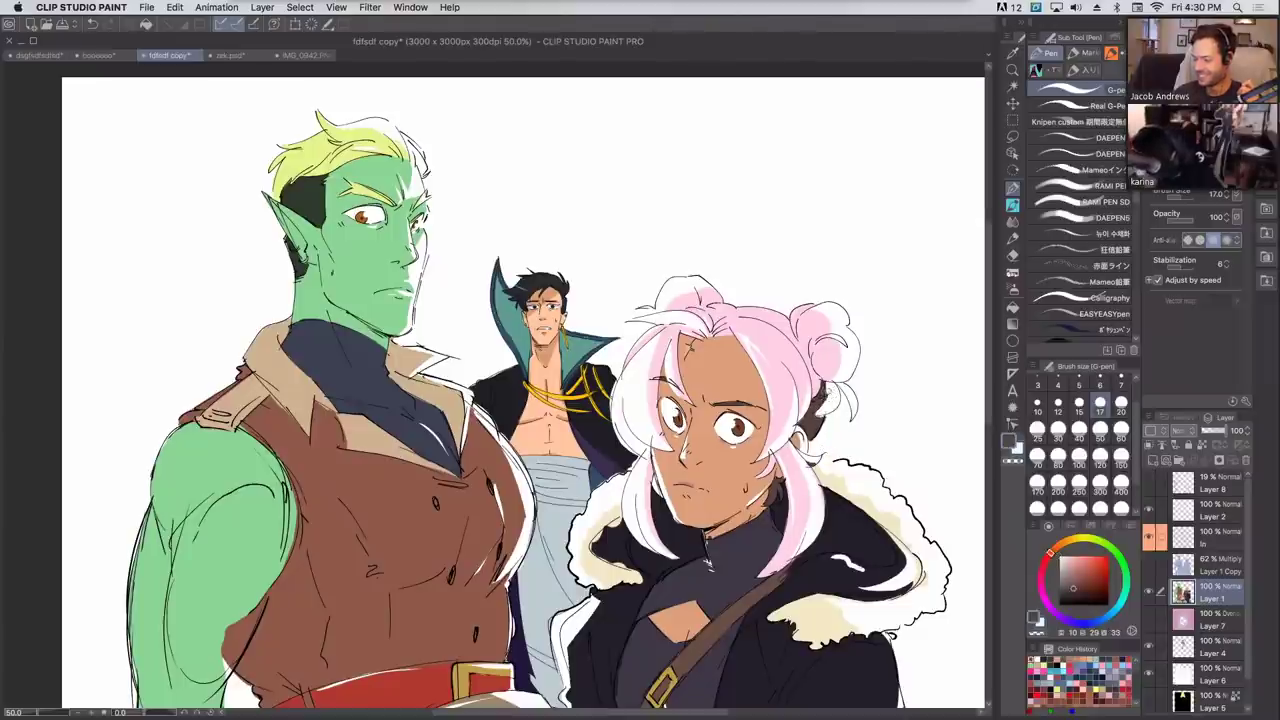
Enlarge the pen to 40 and fill the white gaps in the coat's fur trim and hood with the sampled cream and near-black.
{"action": "mouse_move", "coordinate": [824, 410]}
{"action": "left_mouse_down"}
{"action": "mouse_move", "coordinate": [740, 145]}
{"action": "mouse_move", "coordinate": [702, 197]}
{"action": "left_mouse_up"}
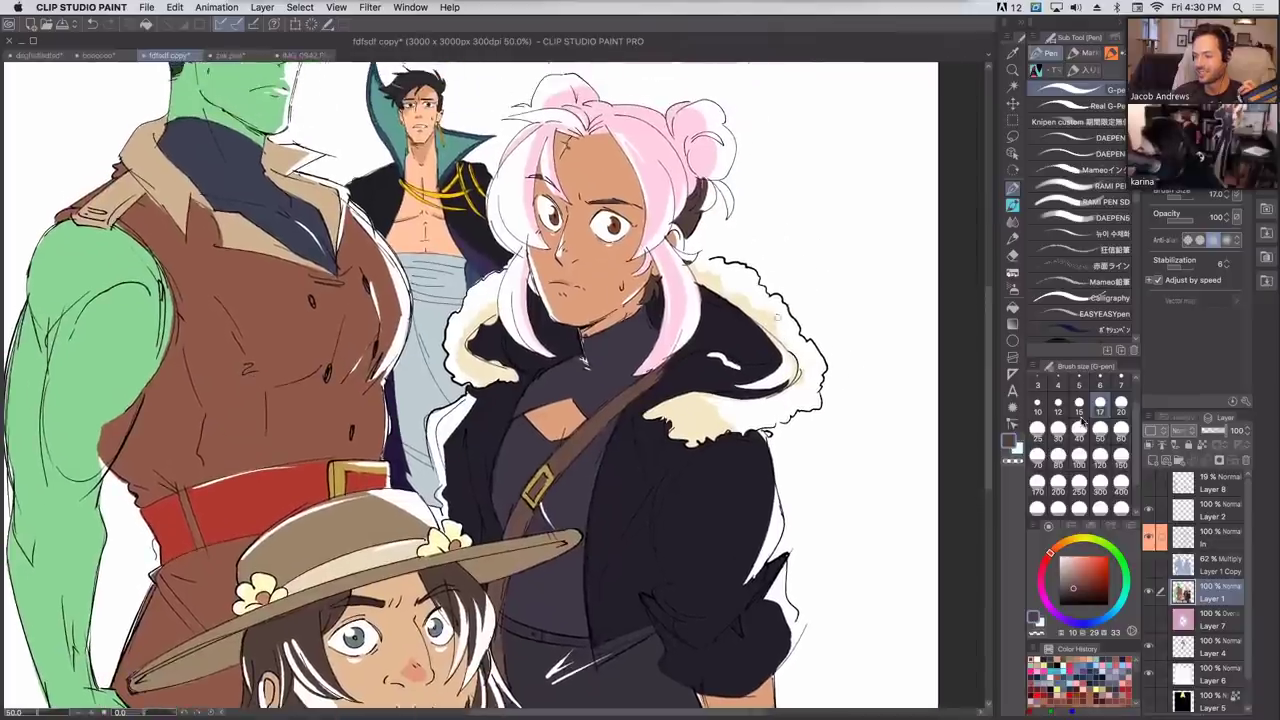
{"action": "left_click", "coordinate": [707, 420], "text": "alt"}
{"action": "key", "text": "bracketright"}
{"action": "key", "text": "bracketright"}
{"action": "key", "text": "bracketright"}
{"action": "key", "text": "bracketright"}
{"action": "mouse_move", "coordinate": [744, 416]}
{"action": "left_mouse_down"}
{"action": "mouse_move", "coordinate": [708, 404]}
{"action": "mouse_move", "coordinate": [787, 408]}
{"action": "mouse_move", "coordinate": [775, 412]}
{"action": "mouse_move", "coordinate": [803, 365]}
{"action": "mouse_move", "coordinate": [726, 286]}
{"action": "left_mouse_up"}
{"action": "left_click", "coordinate": [740, 330], "text": "alt"}
{"action": "mouse_move", "coordinate": [723, 333]}
{"action": "left_mouse_down"}
{"action": "mouse_move", "coordinate": [740, 381]}
{"action": "mouse_move", "coordinate": [785, 376]}
{"action": "mouse_move", "coordinate": [782, 354]}
{"action": "mouse_move", "coordinate": [765, 392]}
{"action": "left_mouse_up"}
Fill the white gap in the pink-haired figure's long side lock below the ear with the sampled pink.
{"action": "left_click_drag", "start_coordinate": [729, 247], "coordinate": [740, 345]}
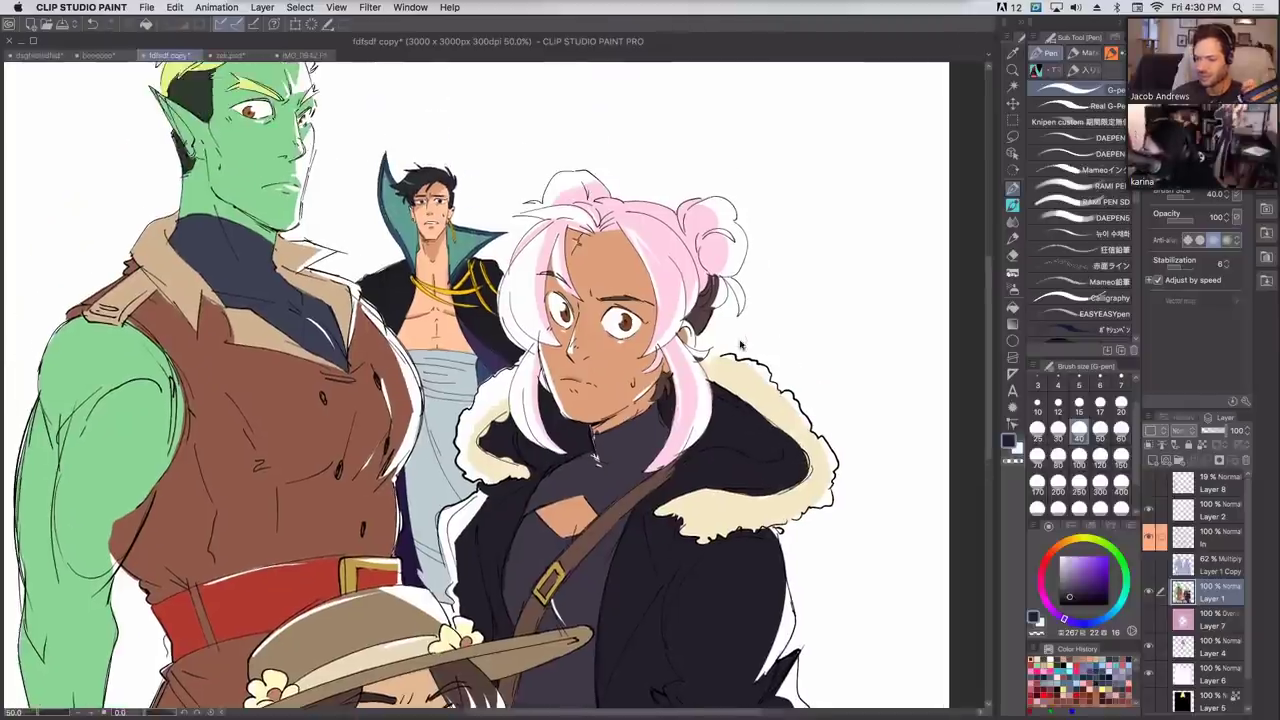
{"action": "left_click", "coordinate": [674, 438], "text": "alt"}
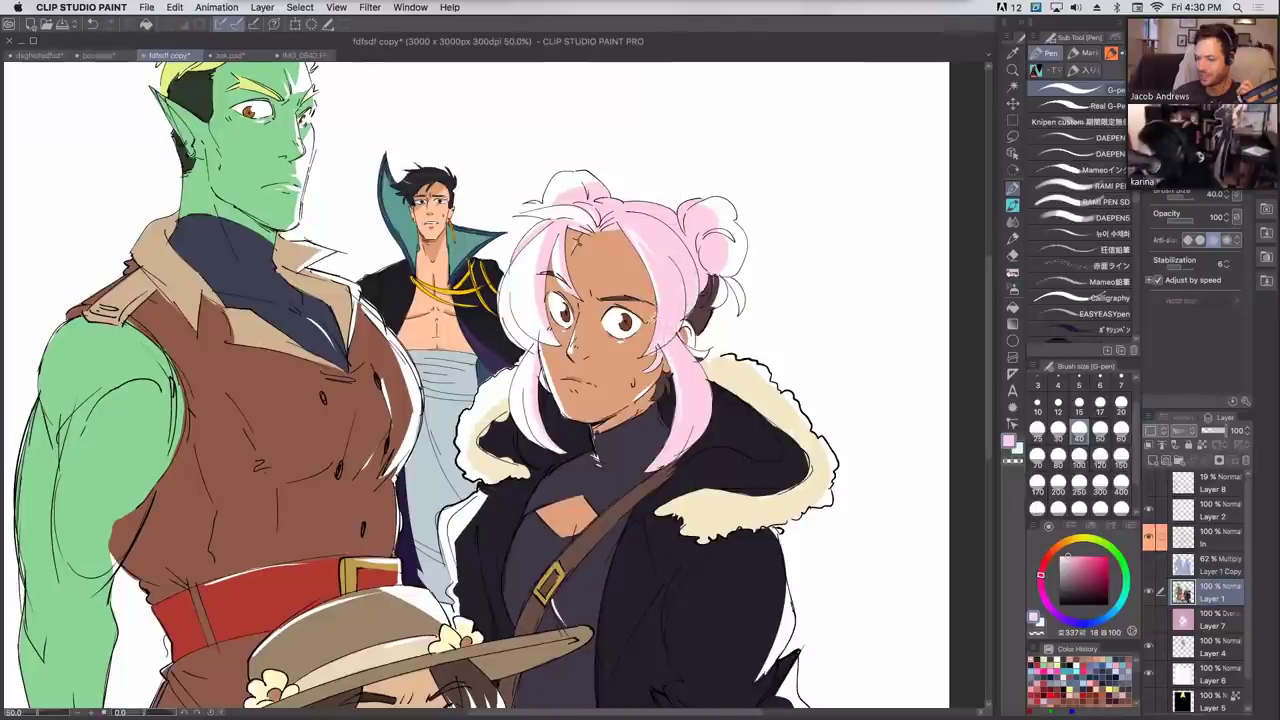
{"action": "left_click", "coordinate": [651, 320], "text": "alt"}
{"action": "left_click", "coordinate": [648, 305], "text": "alt"}
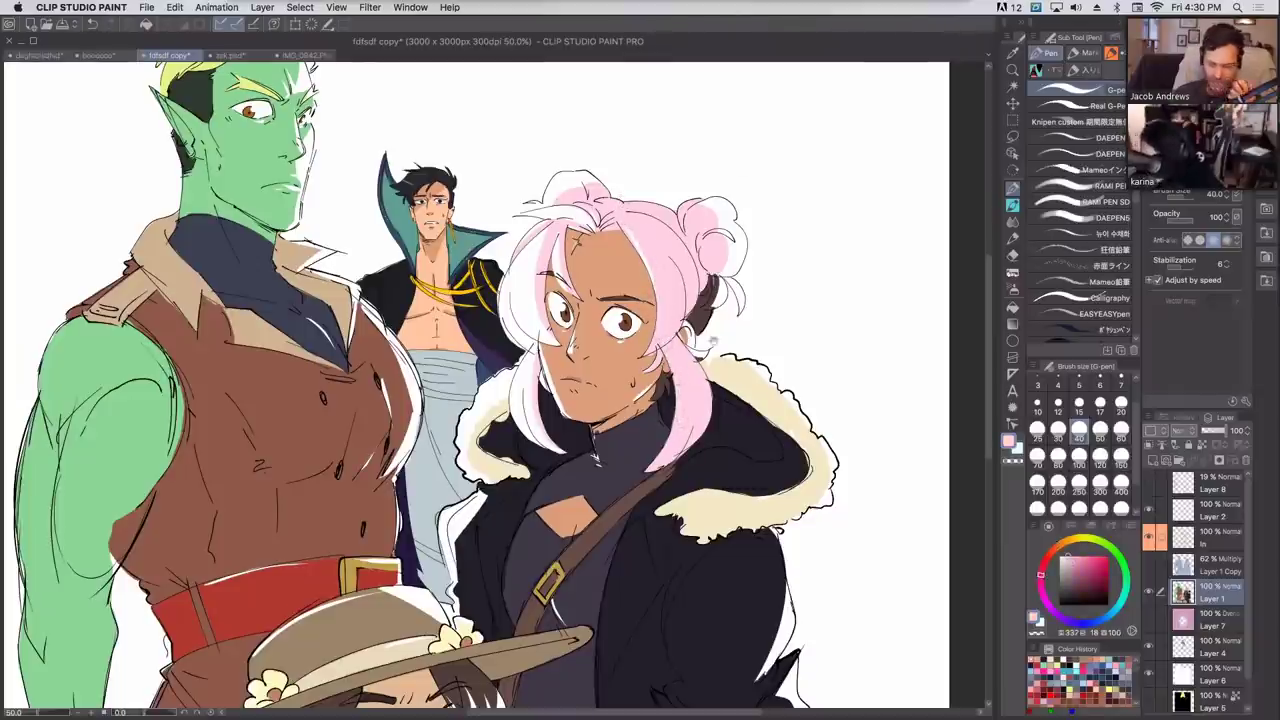
Reduce the pen size to 15 and cover the white mark on the pink-haired figure's high collar with the sampled shirt colour.
{"action": "scroll", "coordinate": [714, 341], "scroll_direction": "down", "scroll_amount": 3}
{"action": "key", "text": "["}
{"action": "key", "text": "["}
{"action": "key", "text": "["}
{"action": "key", "text": "["}
{"action": "key", "text": "["}
{"action": "left_click", "coordinate": [629, 318], "text": "alt"}
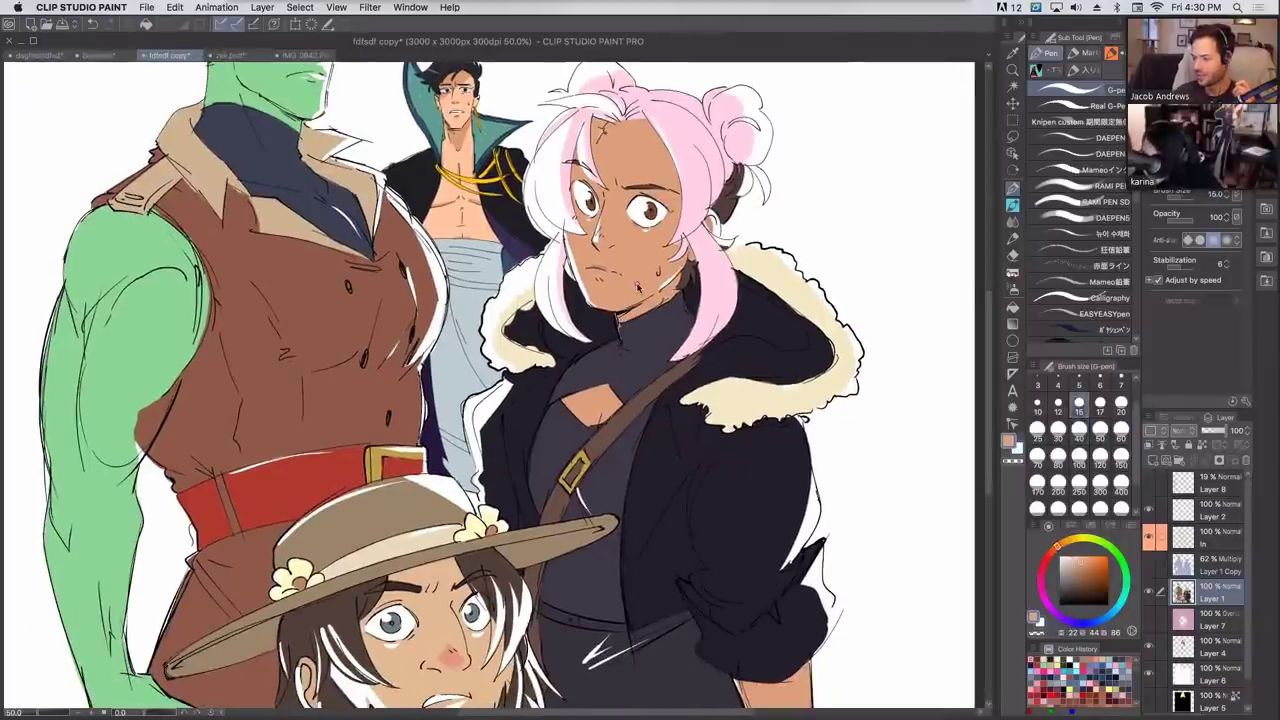
Sample the fur's cream and fill the remaining white gaps along the coat's fur trim with the enclose-and-fill tool.
{"action": "left_click", "coordinate": [733, 383], "text": "alt"}
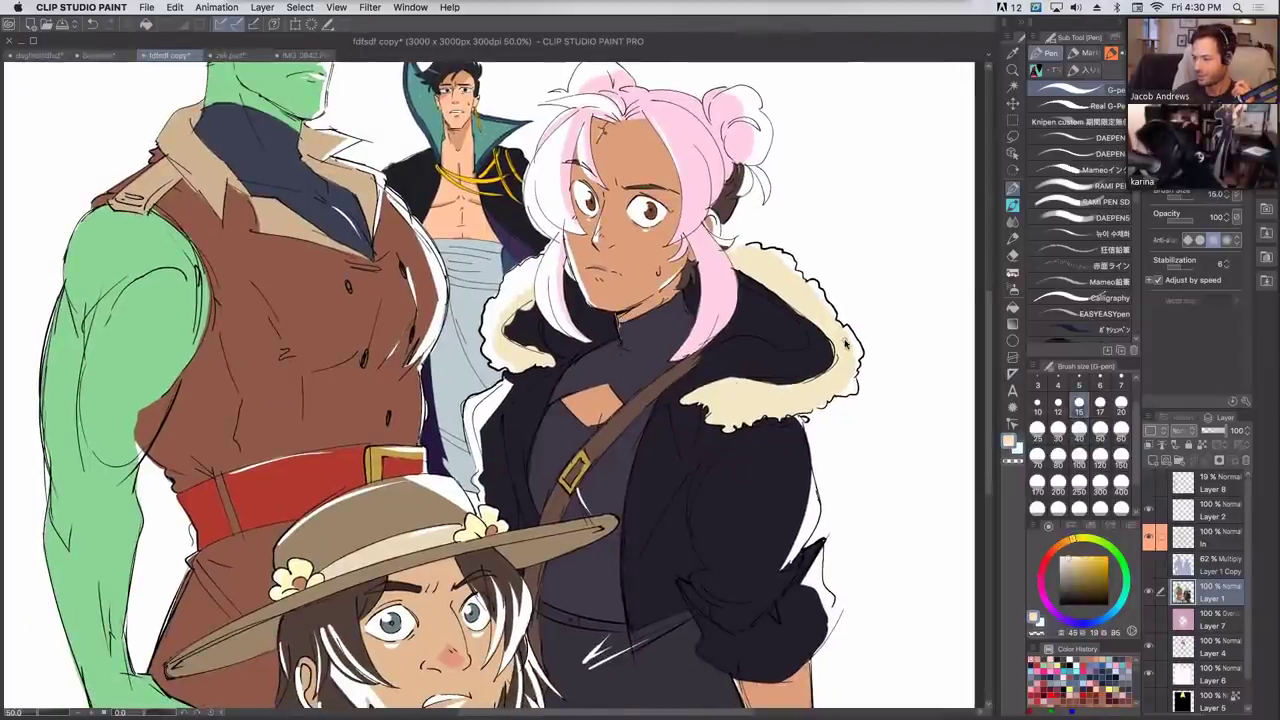
{"action": "left_click", "coordinate": [1013, 306]}
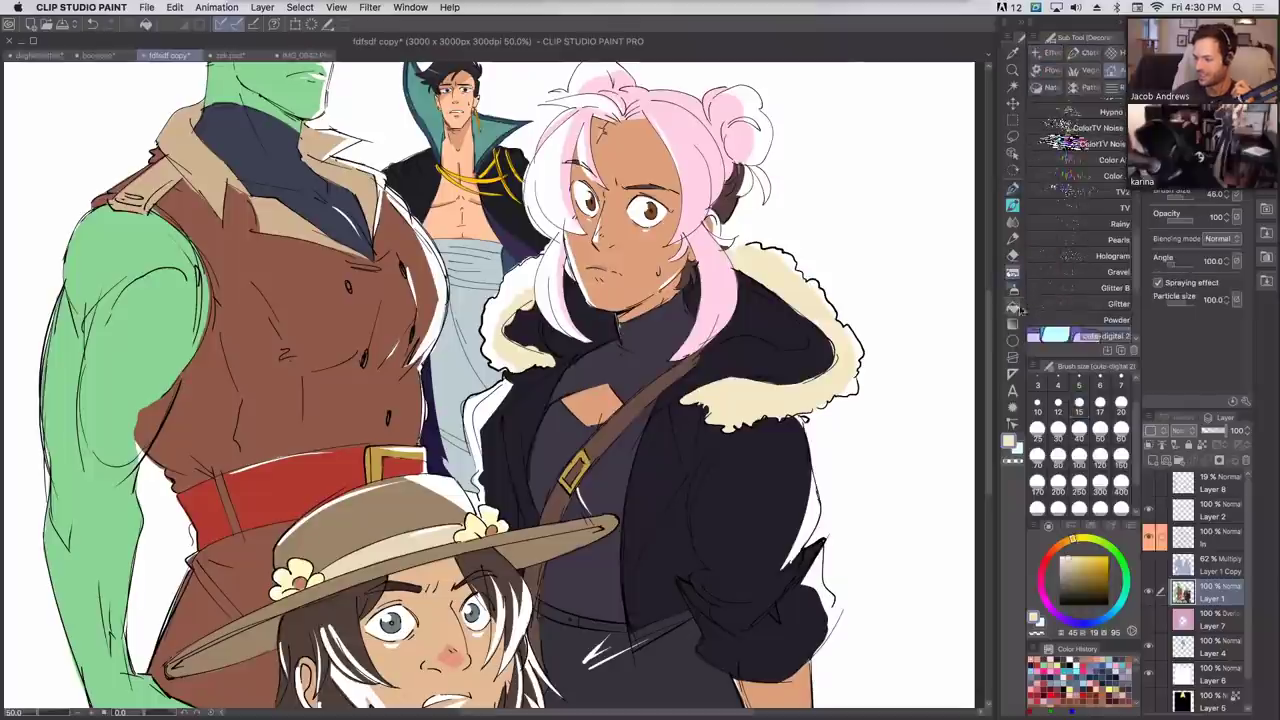
{"action": "left_click", "coordinate": [1016, 309]}
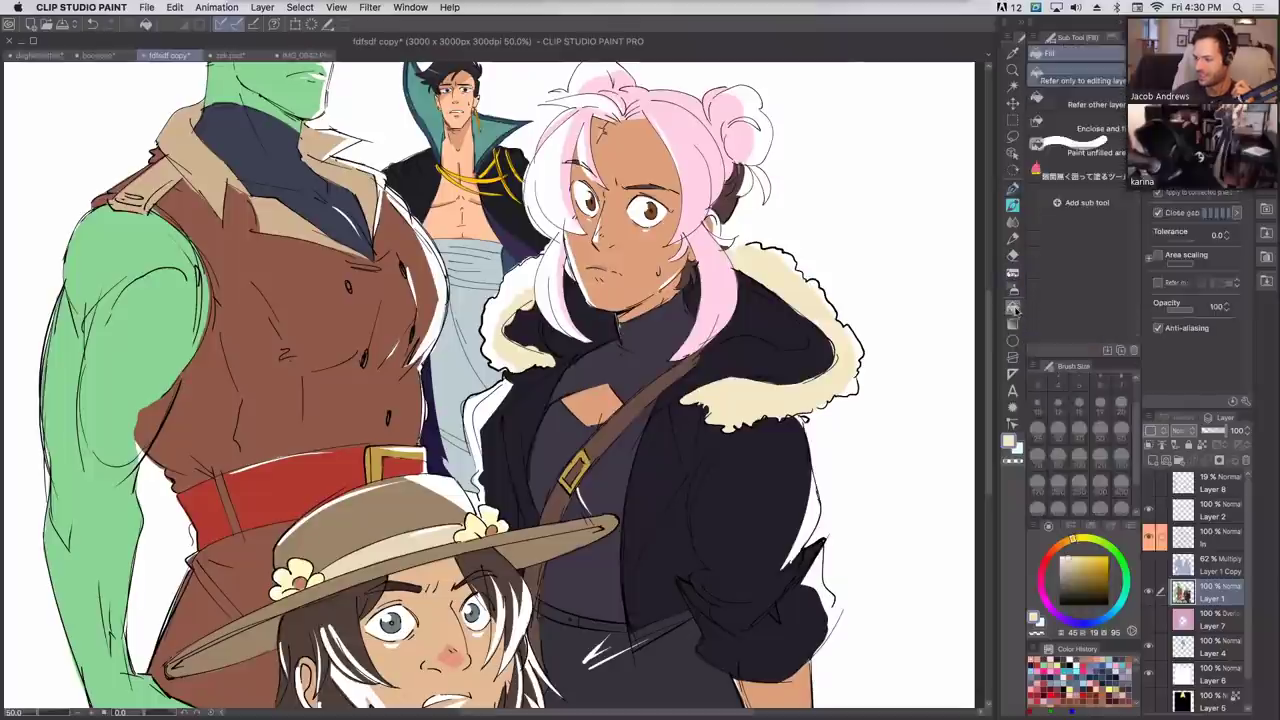
{"action": "left_click", "coordinate": [799, 367]}
{"action": "key", "text": "ctrl+z"}
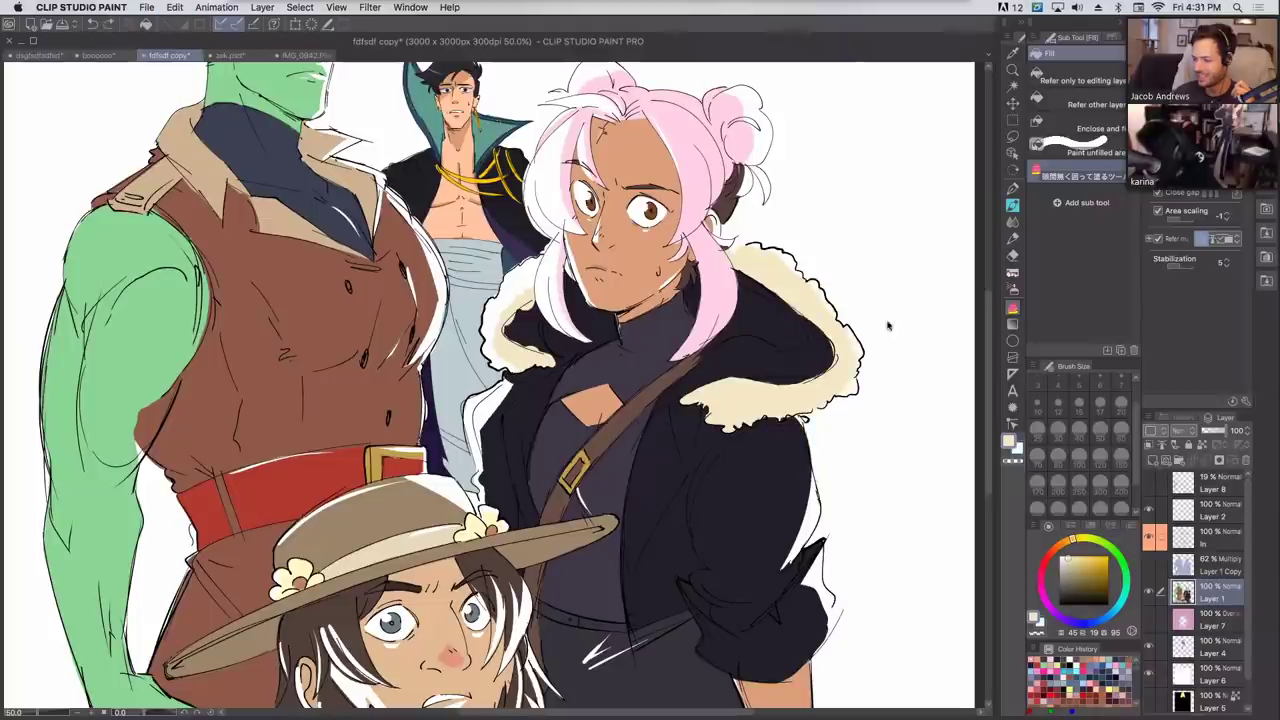
{"action": "mouse_move", "coordinate": [813, 420]}
{"action": "left_mouse_down"}
{"action": "mouse_move", "coordinate": [835, 300]}
{"action": "mouse_move", "coordinate": [896, 334]}
{"action": "mouse_move", "coordinate": [826, 455]}
{"action": "left_mouse_up"}
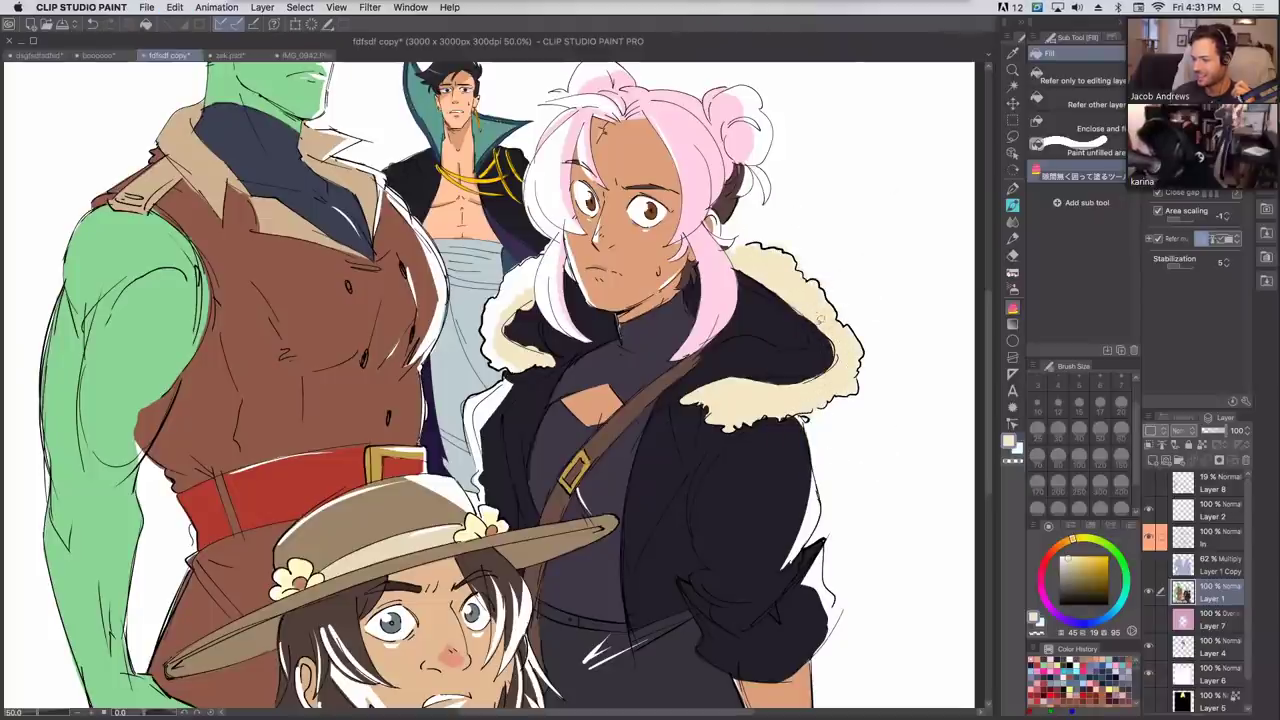
Try to fill the white gap along the jacket sleeve's outer edge with the sampled near-black.
{"action": "scroll", "coordinate": [810, 280], "scroll_direction": "down", "scroll_amount": 5}
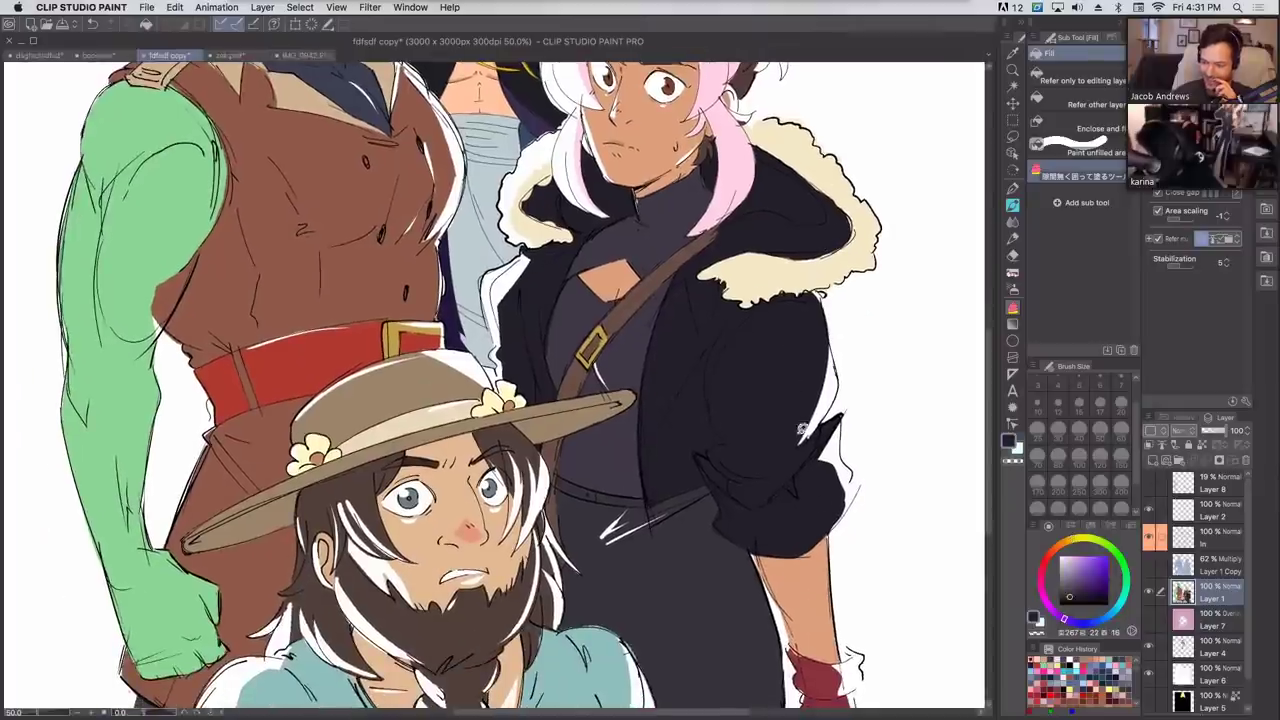
{"action": "key", "text": "super+z"}
{"action": "mouse_move", "coordinate": [793, 452]}
{"action": "left_mouse_down"}
{"action": "mouse_move", "coordinate": [823, 334]}
{"action": "mouse_move", "coordinate": [794, 452]}
{"action": "mouse_move", "coordinate": [838, 416]}
{"action": "mouse_move", "coordinate": [820, 425]}
{"action": "mouse_move", "coordinate": [820, 372]}
{"action": "left_mouse_up"}
{"action": "key", "text": "super+z"}
{"action": "left_click_drag", "start_coordinate": [730, 432], "coordinate": [808, 514]}
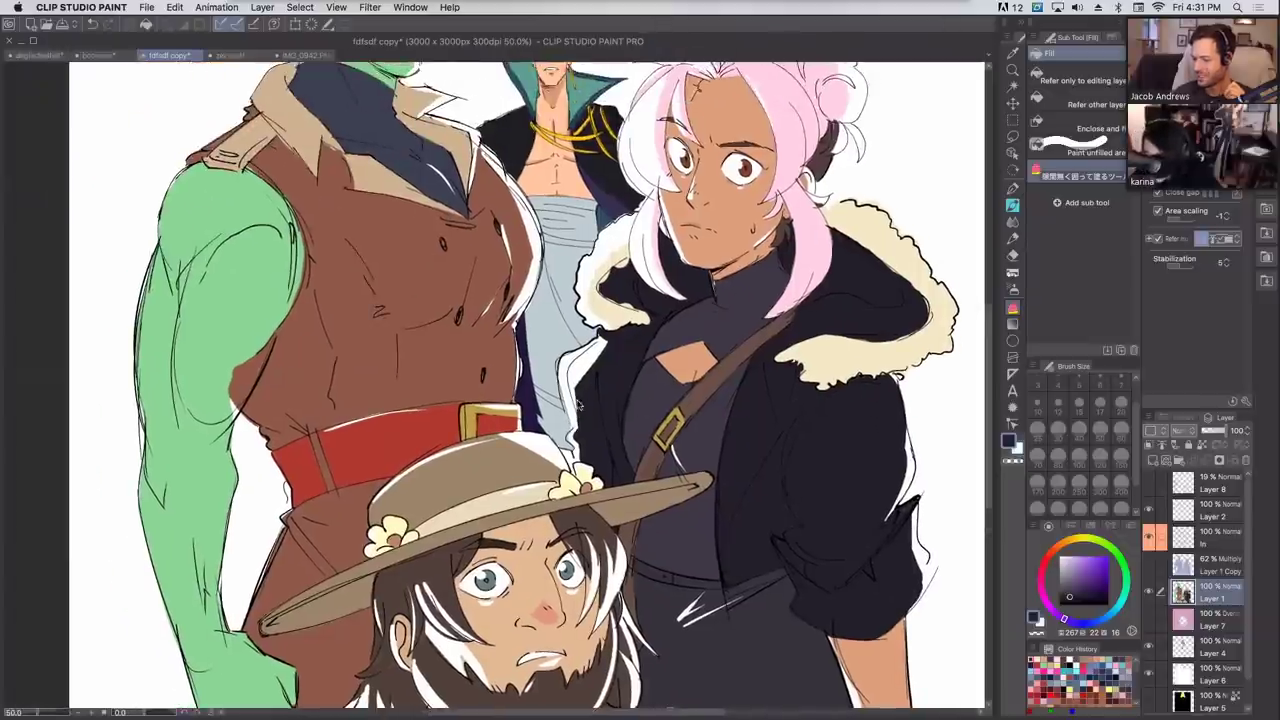
Fill the white gaps in the bearded man's hair and beard with the sampled dark brown and sample his skin tone.
{"action": "scroll", "coordinate": [580, 395], "scroll_direction": "down", "scroll_amount": 5}
{"action": "mouse_move", "coordinate": [478, 466]}
{"action": "left_mouse_down"}
{"action": "mouse_move", "coordinate": [463, 405]}
{"action": "mouse_move", "coordinate": [540, 495]}
{"action": "mouse_move", "coordinate": [407, 441]}
{"action": "mouse_move", "coordinate": [485, 505]}
{"action": "mouse_move", "coordinate": [474, 502]}
{"action": "left_mouse_up"}
{"action": "mouse_move", "coordinate": [388, 482]}
{"action": "left_mouse_down"}
{"action": "mouse_move", "coordinate": [386, 448]}
{"action": "mouse_move", "coordinate": [356, 466]}
{"action": "mouse_move", "coordinate": [405, 428]}
{"action": "mouse_move", "coordinate": [395, 458]}
{"action": "left_mouse_up"}
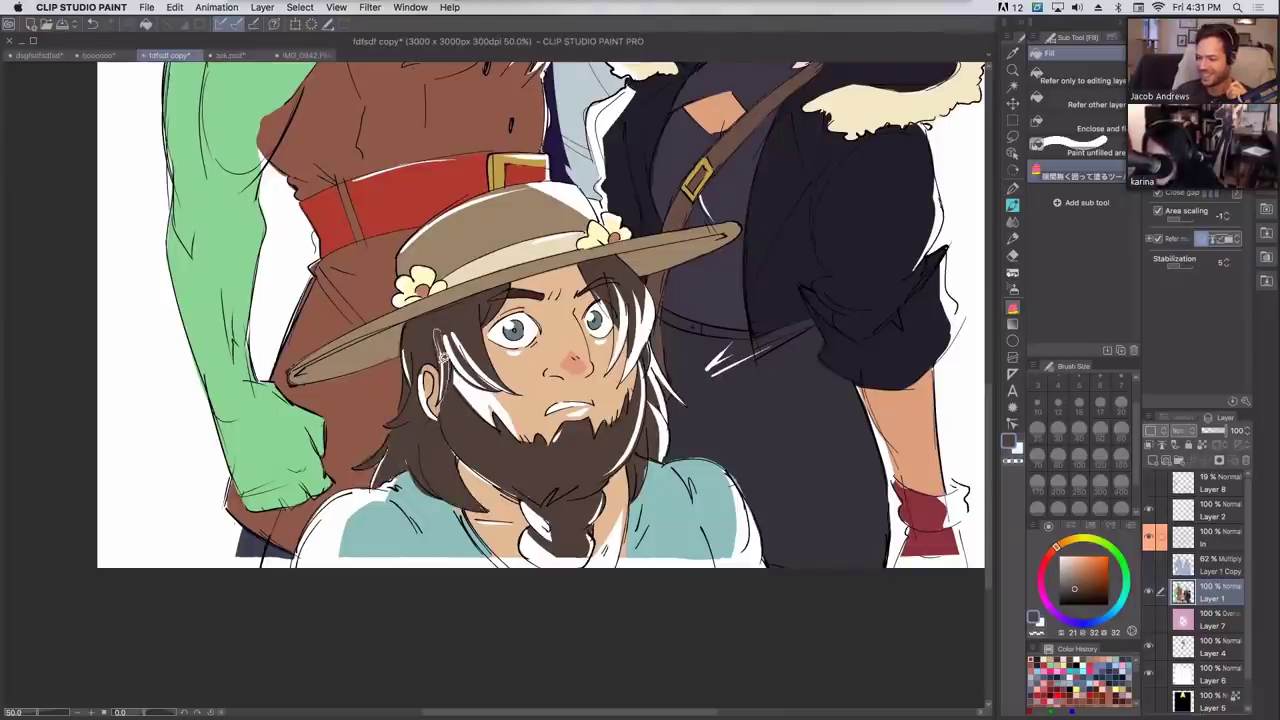
{"action": "left_click", "coordinate": [510, 390], "text": "alt"}
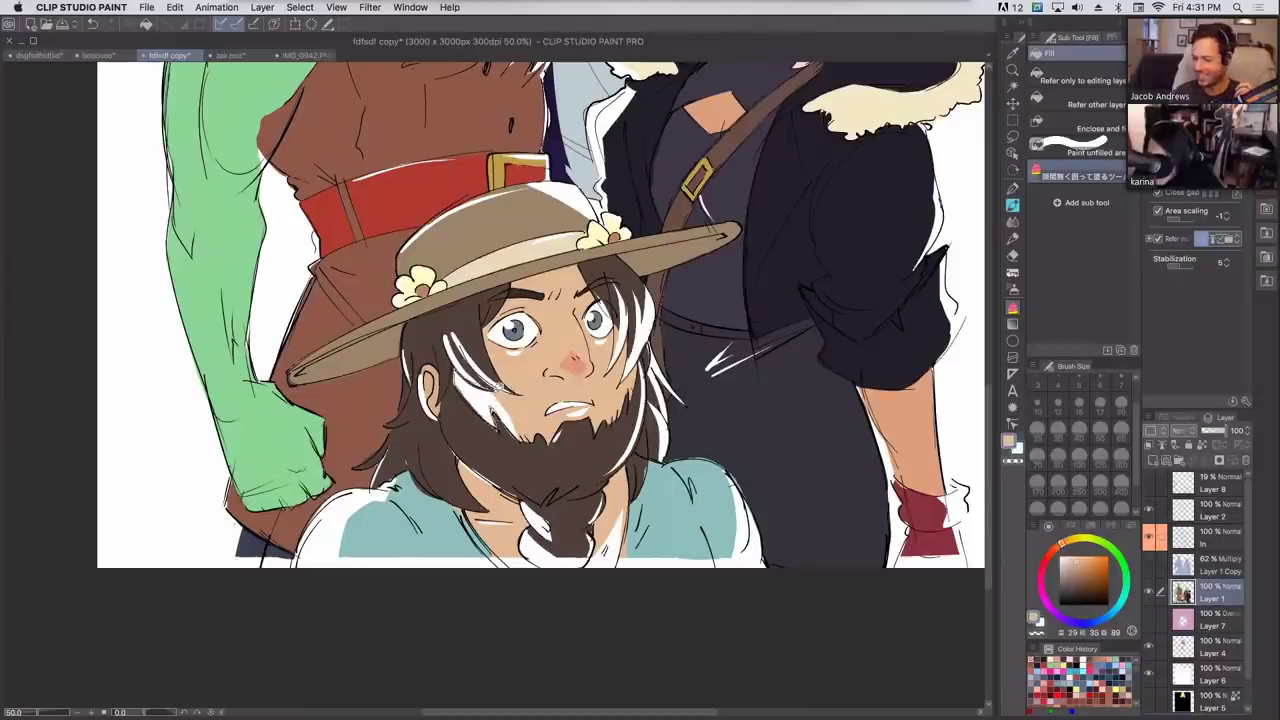
Fill the white gaps in the bearded man's face-framing hair strands and beard braid with dark brown sampled from the hair.
{"action": "left_click", "coordinate": [475, 342], "text": "alt"}
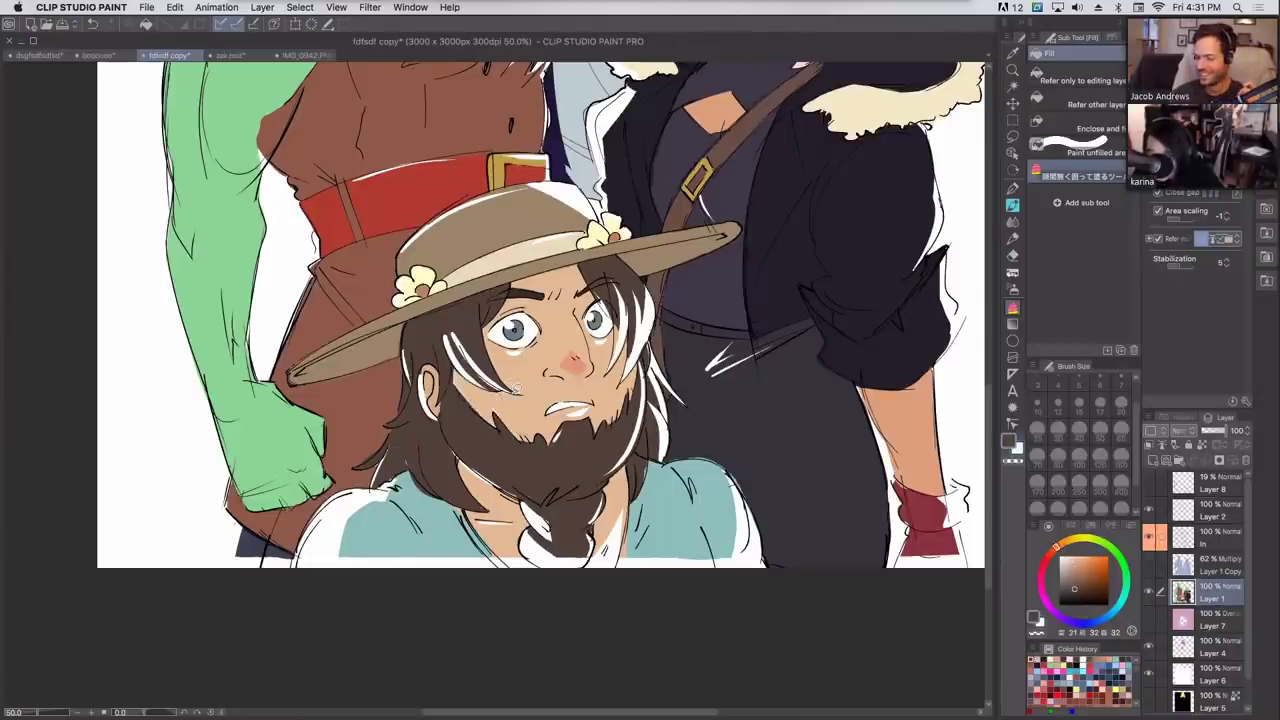
{"action": "left_click_drag", "start_coordinate": [502, 386], "coordinate": [508, 390]}
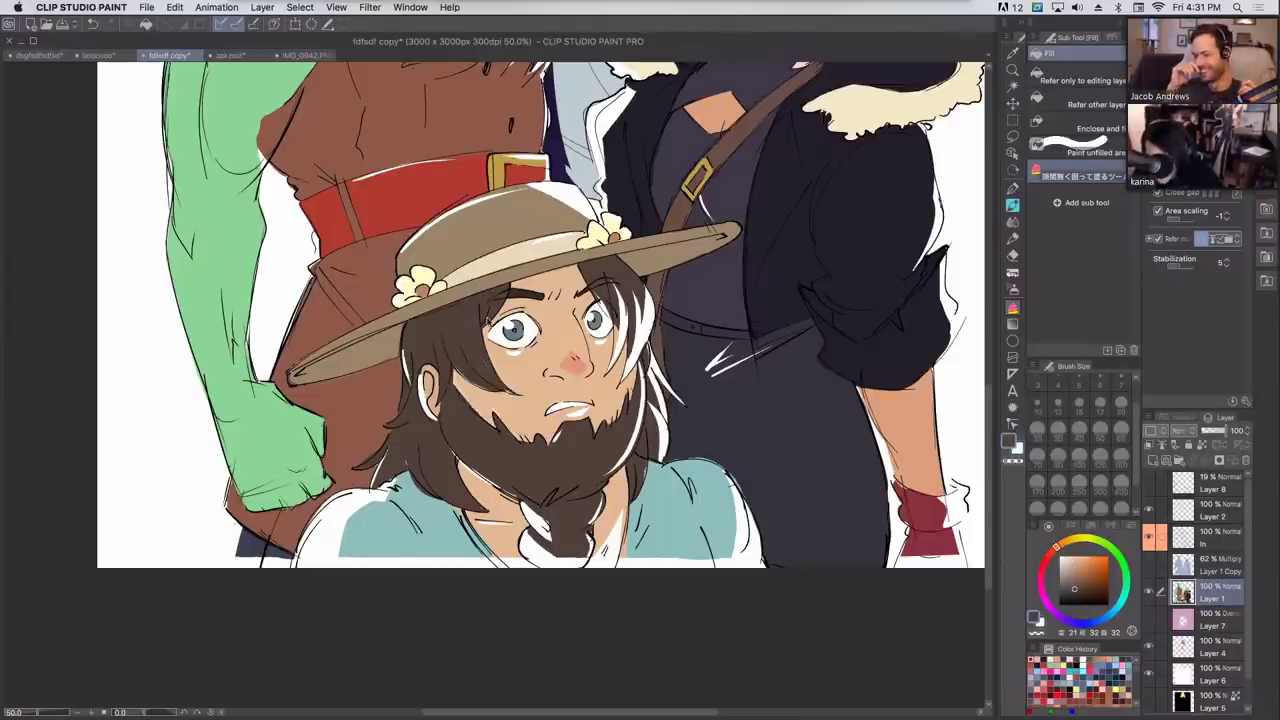
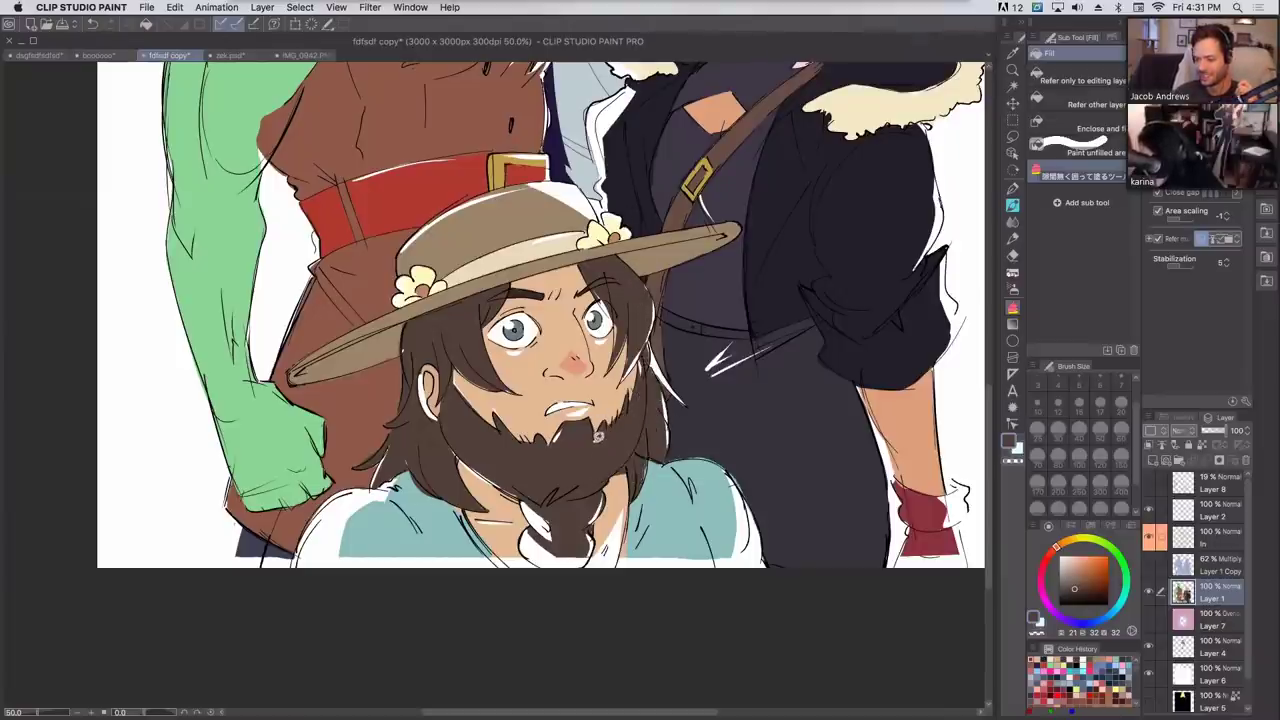
{"action": "mouse_move", "coordinate": [520, 490]}
{"action": "left_mouse_down"}
{"action": "mouse_move", "coordinate": [526, 535]}
{"action": "mouse_move", "coordinate": [578, 537]}
{"action": "mouse_move", "coordinate": [522, 483]}
{"action": "left_mouse_up"}
{"action": "left_click", "coordinate": [595, 515]}
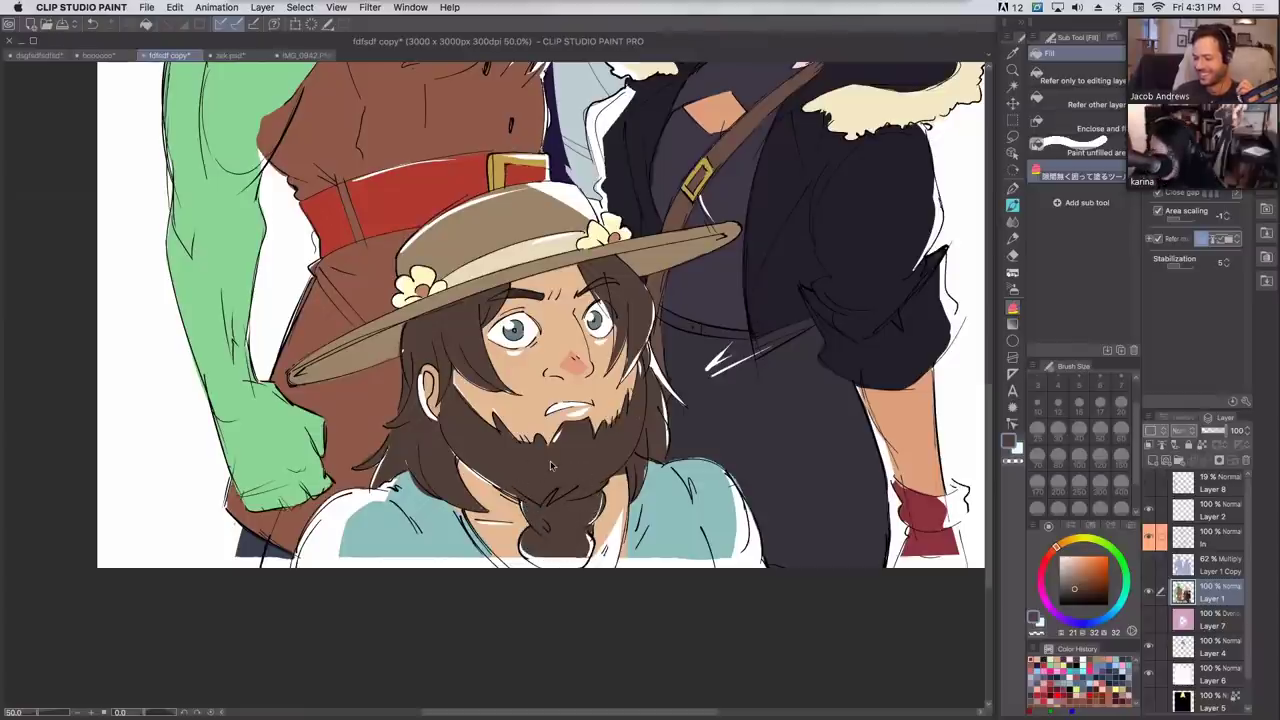
With the G-pen at size 20, paint the white gaps on the bearded man's neck in skin tone and retouch the beard edges in dark brown.
{"action": "left_click", "coordinate": [592, 402], "text": "alt"}
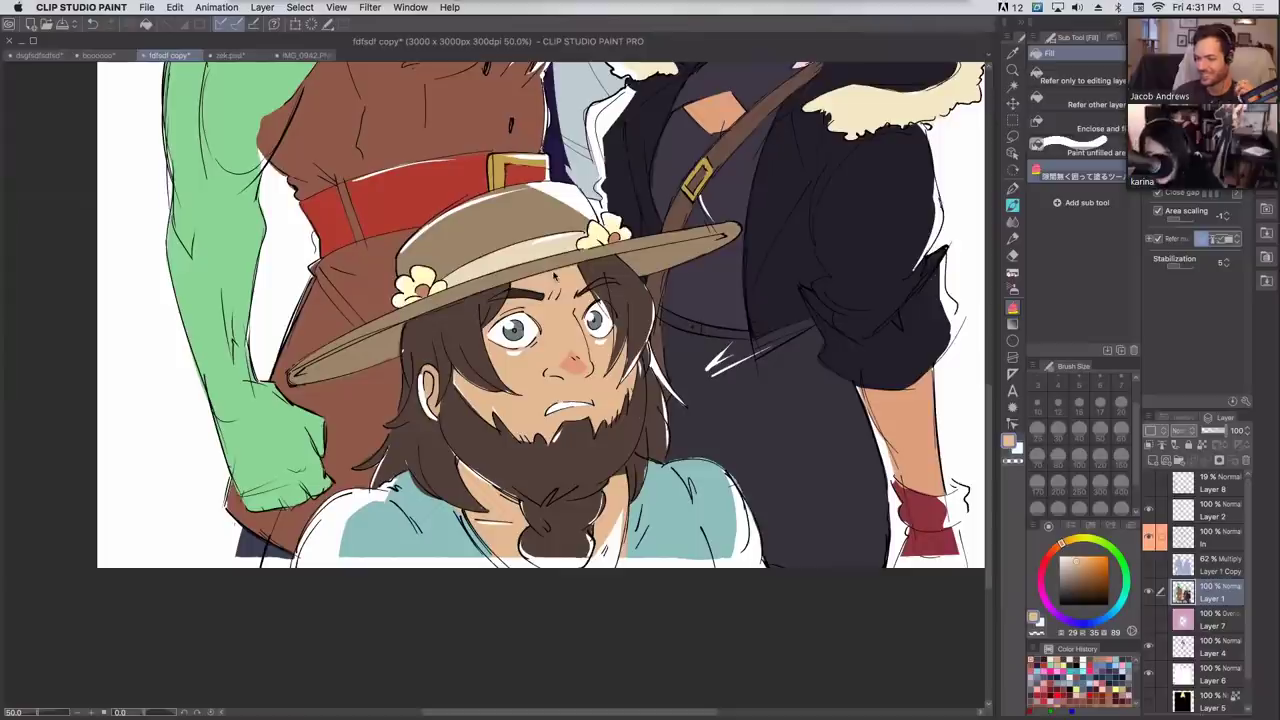
{"action": "left_click", "coordinate": [410, 338], "text": "alt"}
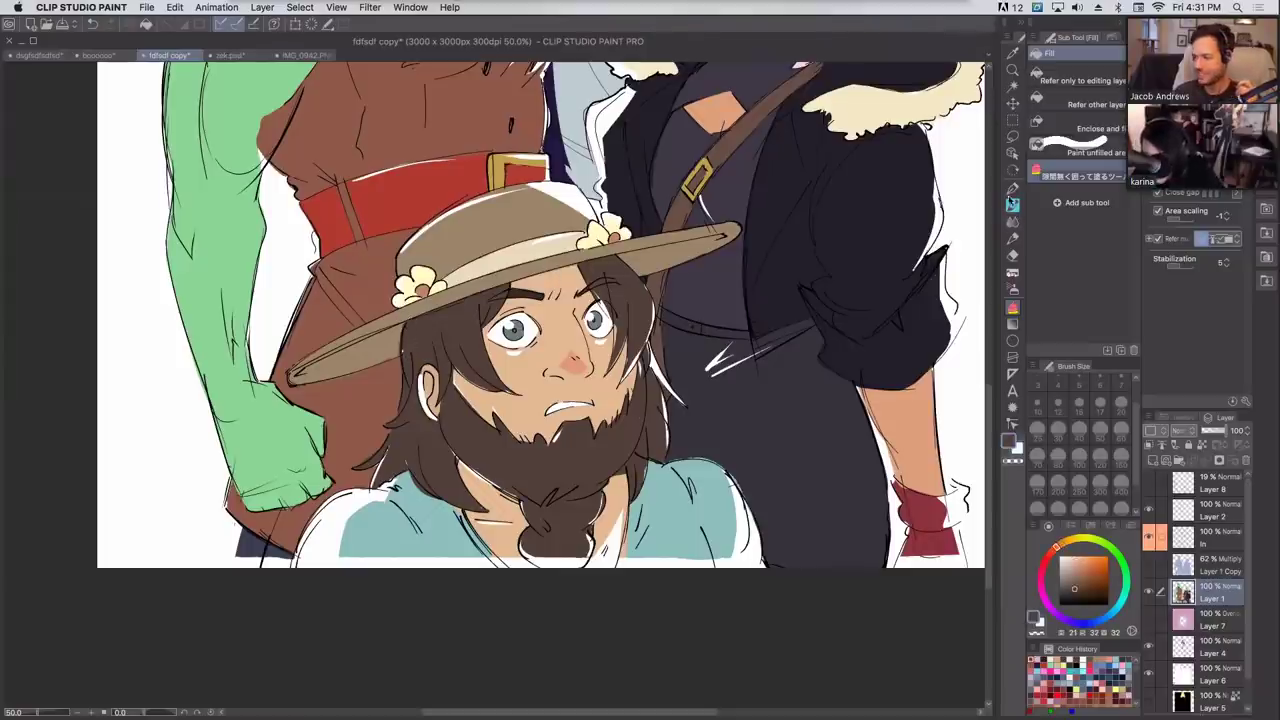
{"action": "left_click", "coordinate": [1012, 195]}
{"action": "left_click", "coordinate": [404, 352], "text": "alt"}
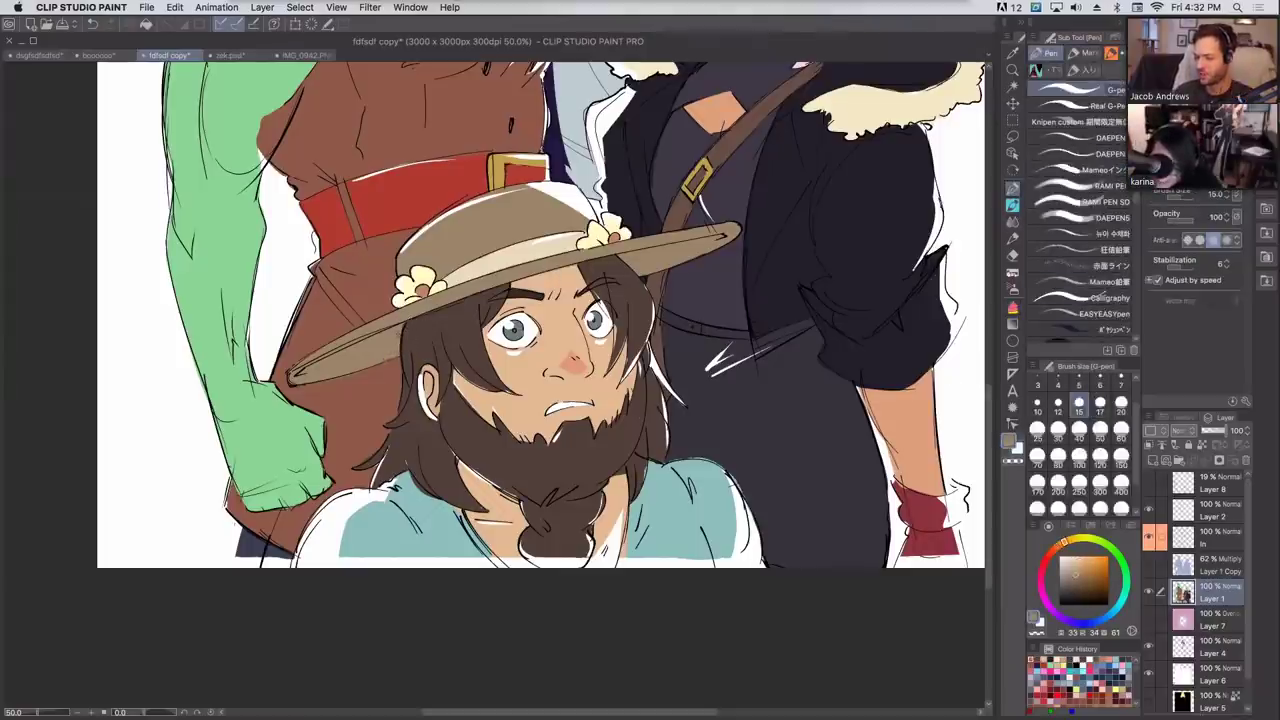
{"action": "left_click", "coordinate": [430, 437], "text": "alt"}
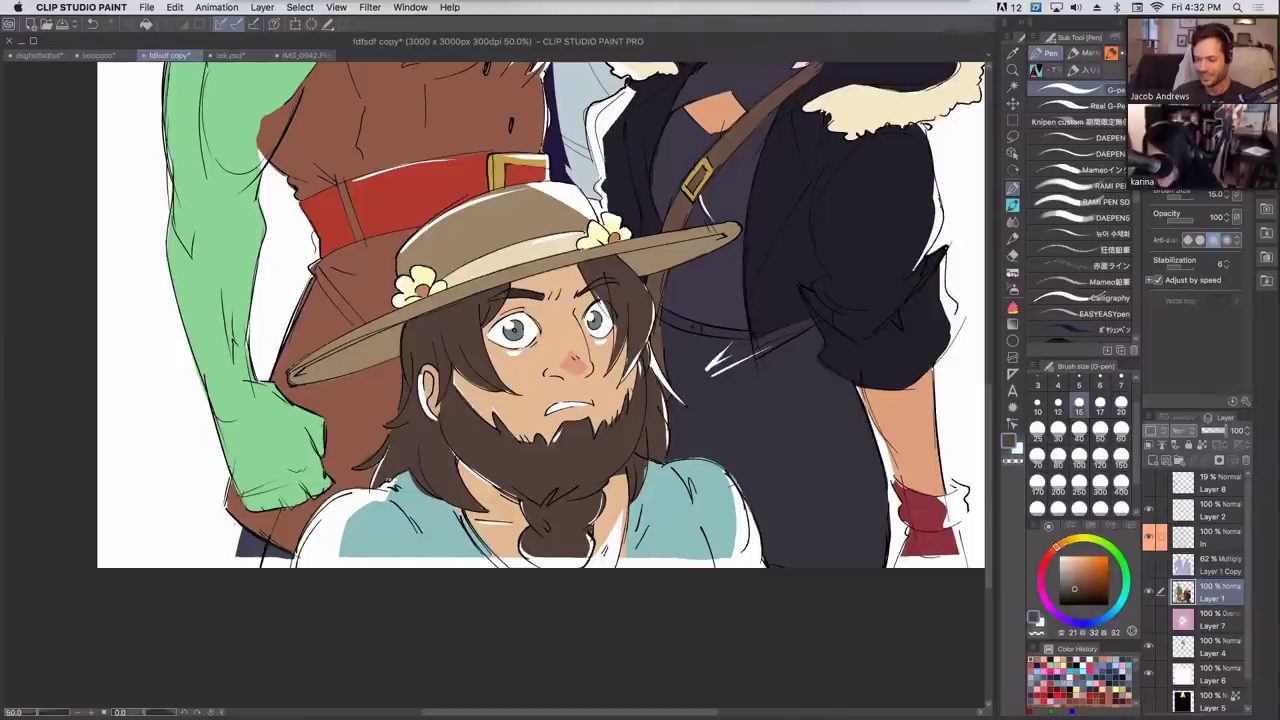
{"action": "left_click", "coordinate": [1120, 405]}
{"action": "left_click", "coordinate": [616, 516], "text": "alt"}
{"action": "mouse_move", "coordinate": [617, 516]}
{"action": "left_mouse_down"}
{"action": "mouse_move", "coordinate": [598, 556]}
{"action": "mouse_move", "coordinate": [613, 537]}
{"action": "left_mouse_up"}
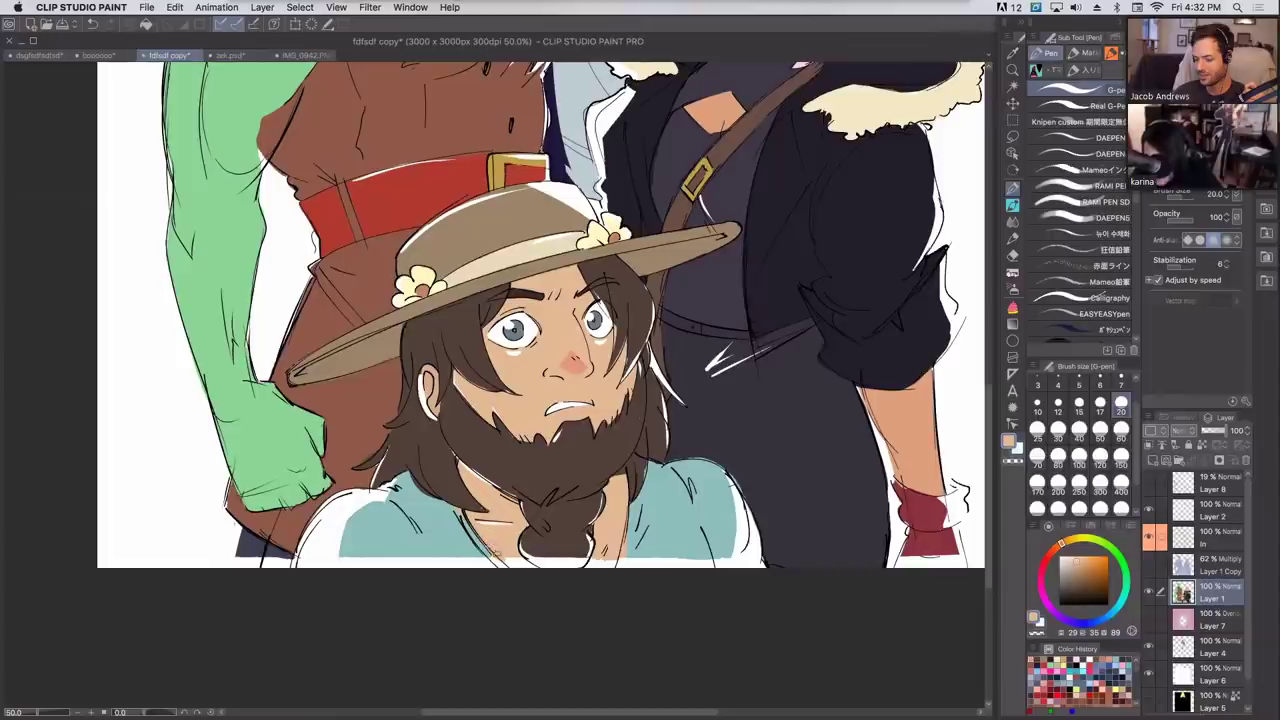
{"action": "left_click", "coordinate": [516, 530], "text": "alt"}
{"action": "left_click_drag", "start_coordinate": [476, 466], "coordinate": [458, 448]}
{"action": "left_click_drag", "start_coordinate": [599, 499], "coordinate": [588, 524]}
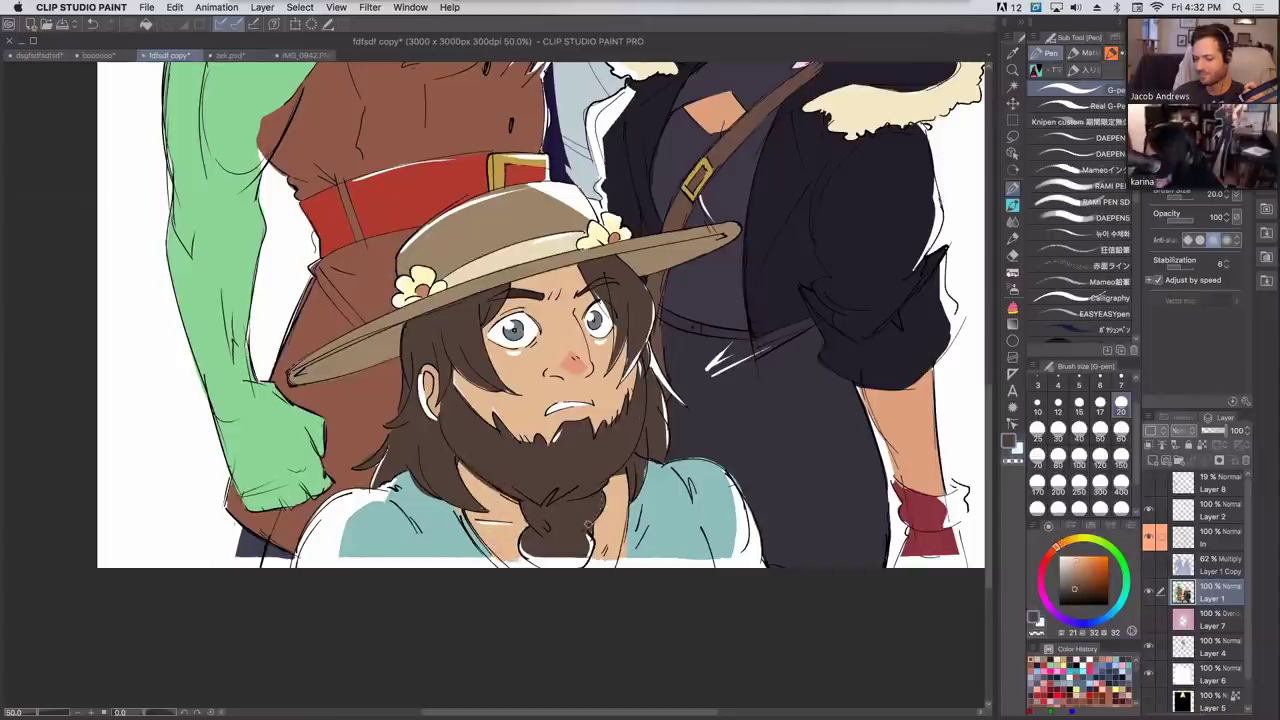
Paint dark brown over the white gaps in the bearded man's outer hair strands beside the dark coat, undoing the last stray stroke.
{"action": "left_click", "coordinate": [619, 469], "text": "alt"}
{"action": "left_click", "coordinate": [630, 462], "text": "alt"}
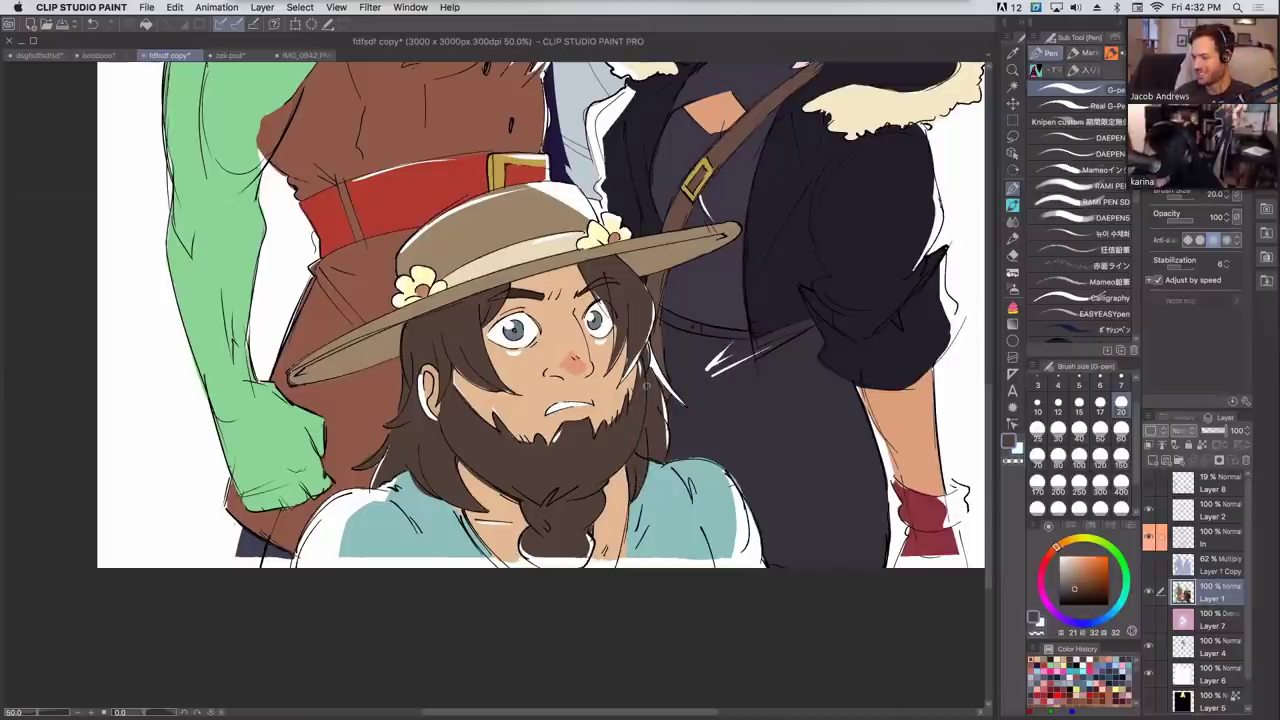
{"action": "left_click_drag", "start_coordinate": [666, 458], "coordinate": [638, 330]}
{"action": "left_click_drag", "start_coordinate": [685, 406], "coordinate": [637, 340]}
{"action": "left_click_drag", "start_coordinate": [672, 393], "coordinate": [639, 310]}
{"action": "mouse_move", "coordinate": [624, 384]}
{"action": "left_mouse_down"}
{"action": "mouse_move", "coordinate": [652, 292]}
{"action": "mouse_move", "coordinate": [634, 362]}
{"action": "mouse_move", "coordinate": [644, 346]}
{"action": "mouse_move", "coordinate": [632, 298]}
{"action": "left_mouse_up"}
{"action": "key", "text": "super+z"}
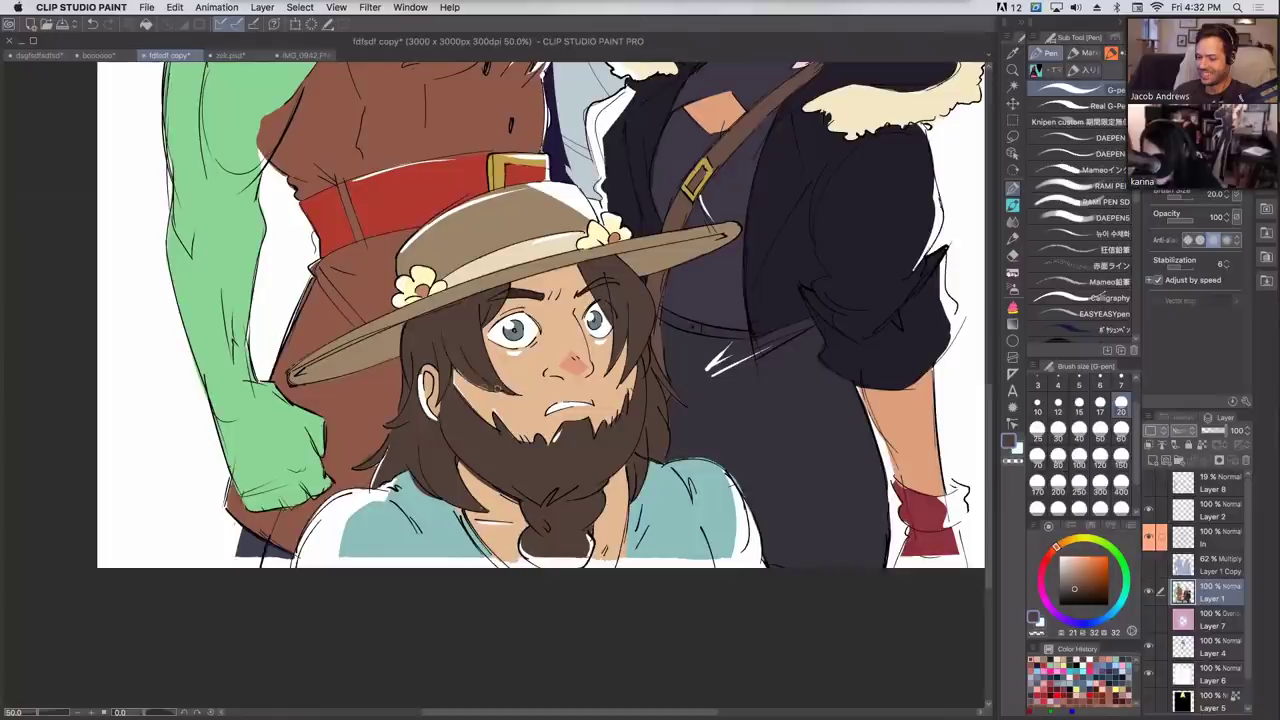
Cover the white gaps around the bearded man's ear with sampled skin tone and dark brown hair color.
{"action": "left_click", "coordinate": [466, 398], "text": "alt"}
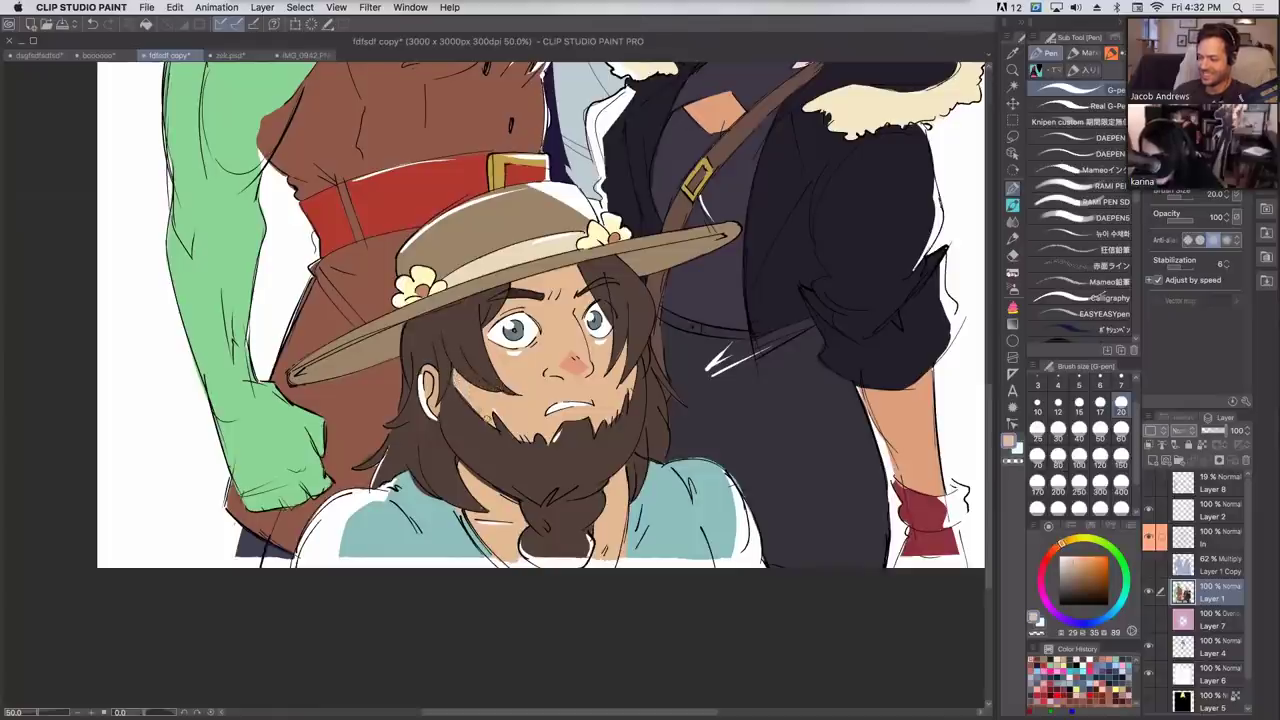
{"action": "left_click", "coordinate": [433, 396], "text": "alt"}
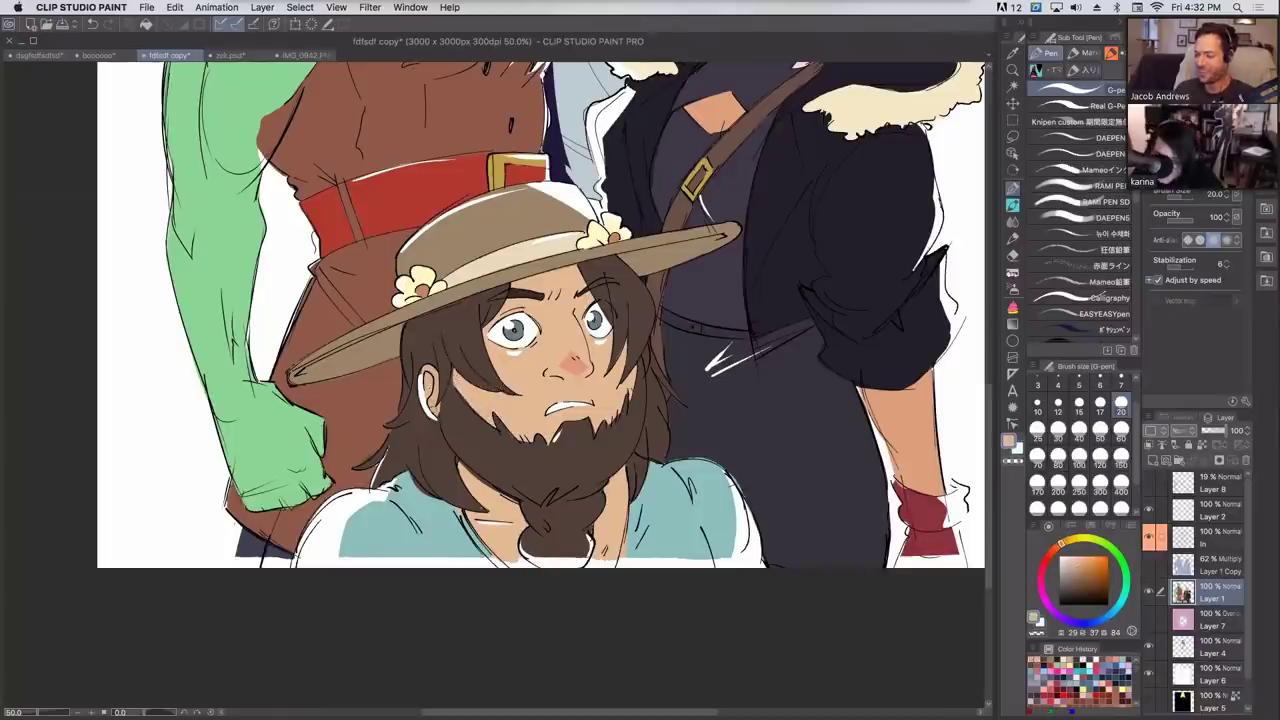
{"action": "left_click", "coordinate": [441, 395], "text": "alt"}
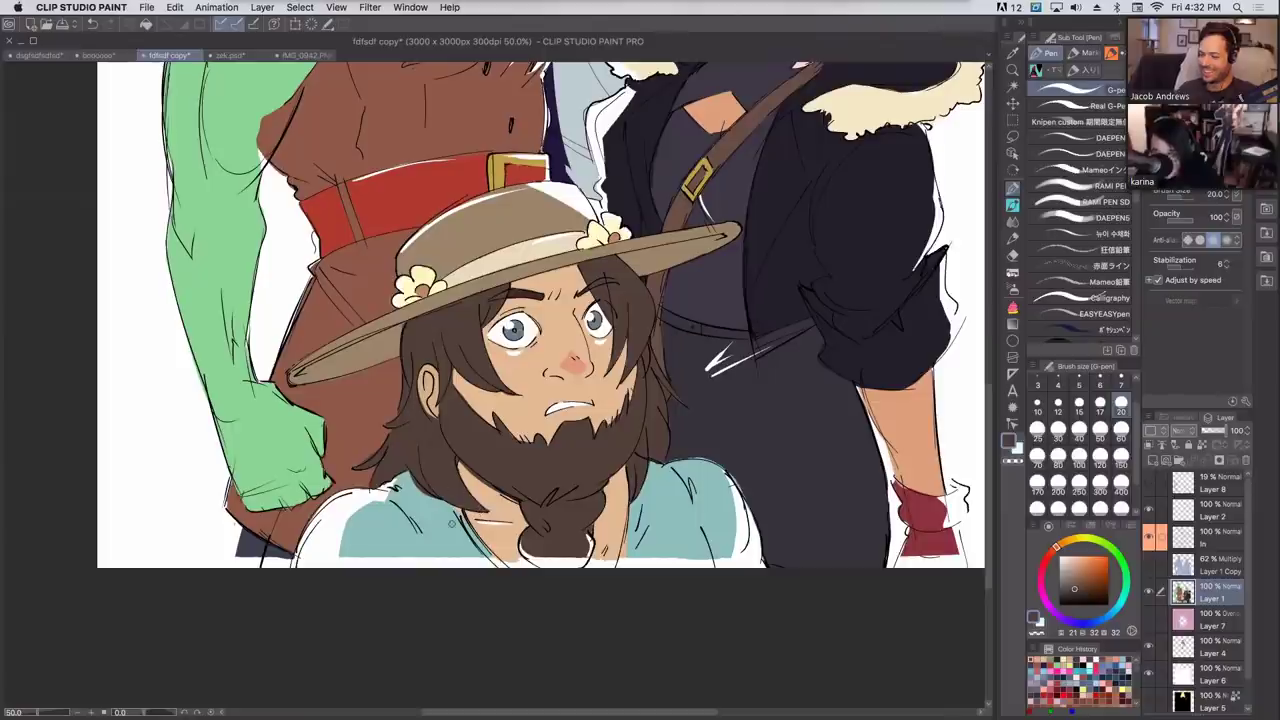
Retouch the teal shirt edge beside the neck and paint the beard braid's white lower rim dark brown.
{"action": "left_click", "coordinate": [456, 516], "text": "alt"}
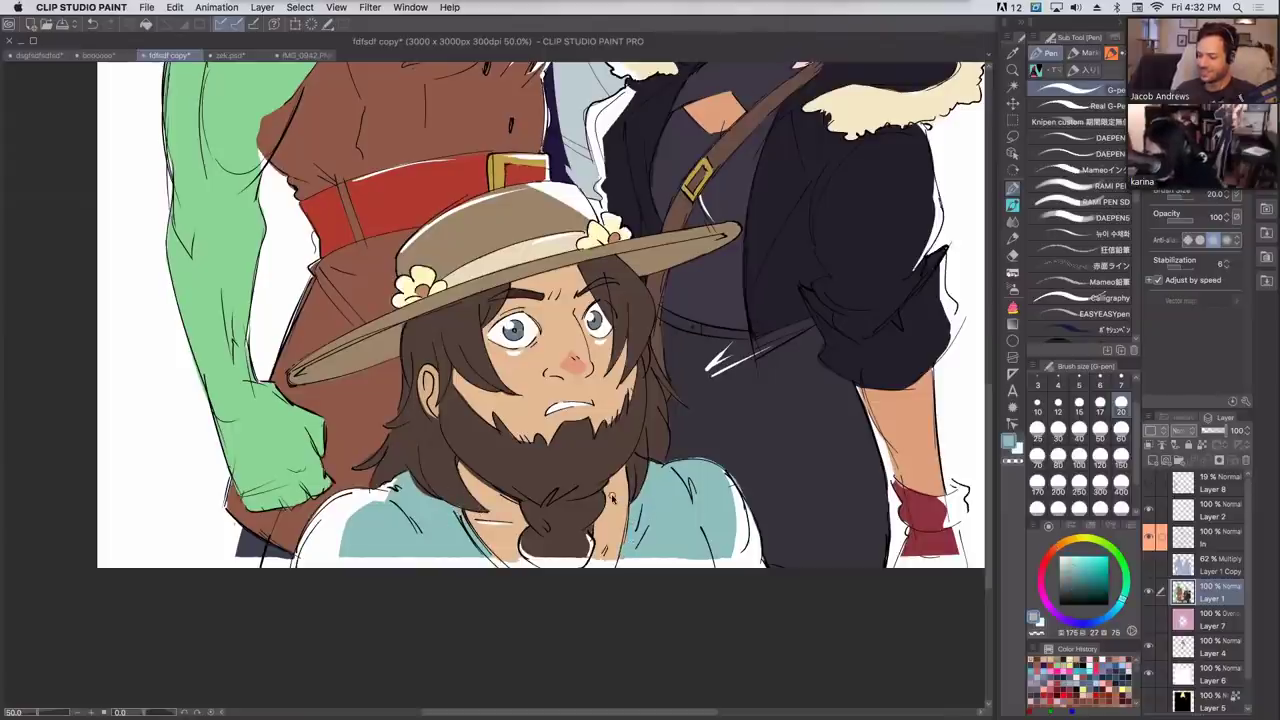
{"action": "left_click", "coordinate": [551, 541], "text": "alt"}
{"action": "mouse_move", "coordinate": [523, 531]}
{"action": "left_mouse_down"}
{"action": "mouse_move", "coordinate": [543, 559]}
{"action": "mouse_move", "coordinate": [589, 541]}
{"action": "left_mouse_up"}
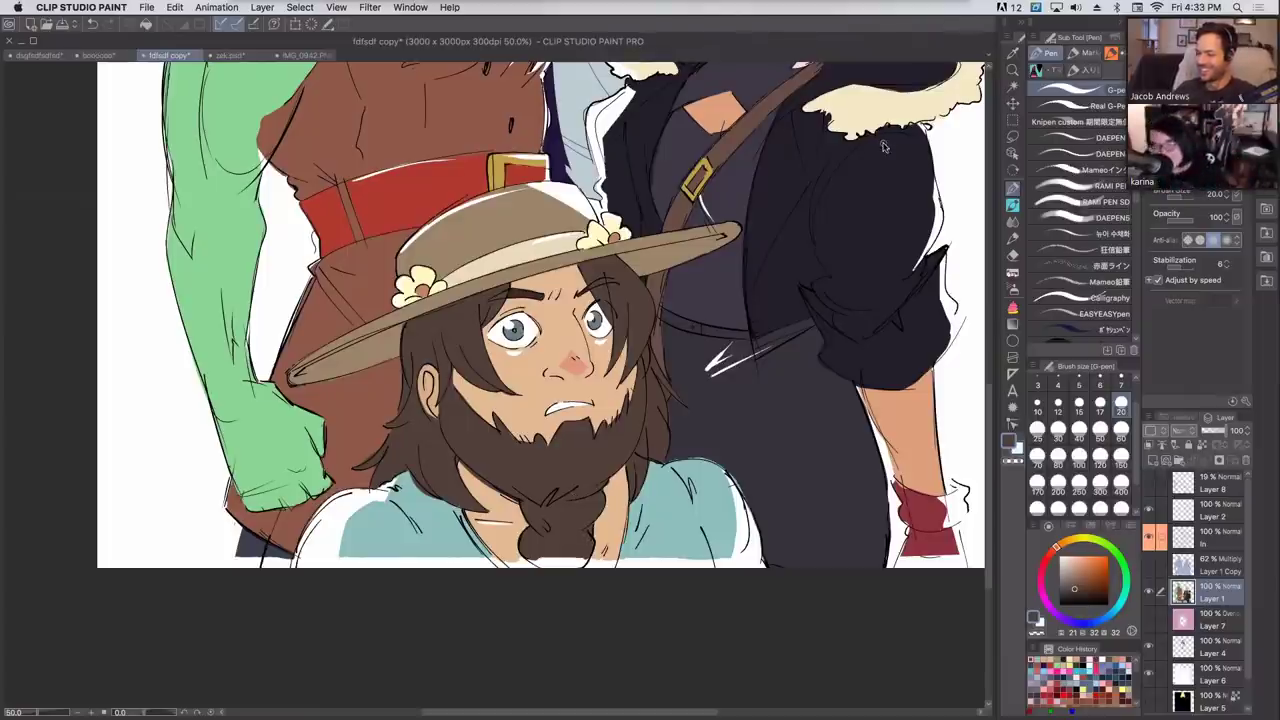
Cover the white marks at the waist of the dark trousers with the sampled dark purple, using pen size 17.
{"action": "left_click", "coordinate": [743, 400], "text": "alt"}
{"action": "left_click", "coordinate": [1100, 406]}
{"action": "mouse_move", "coordinate": [716, 372]}
{"action": "left_mouse_down"}
{"action": "mouse_move", "coordinate": [752, 356]}
{"action": "mouse_move", "coordinate": [731, 345]}
{"action": "left_mouse_up"}
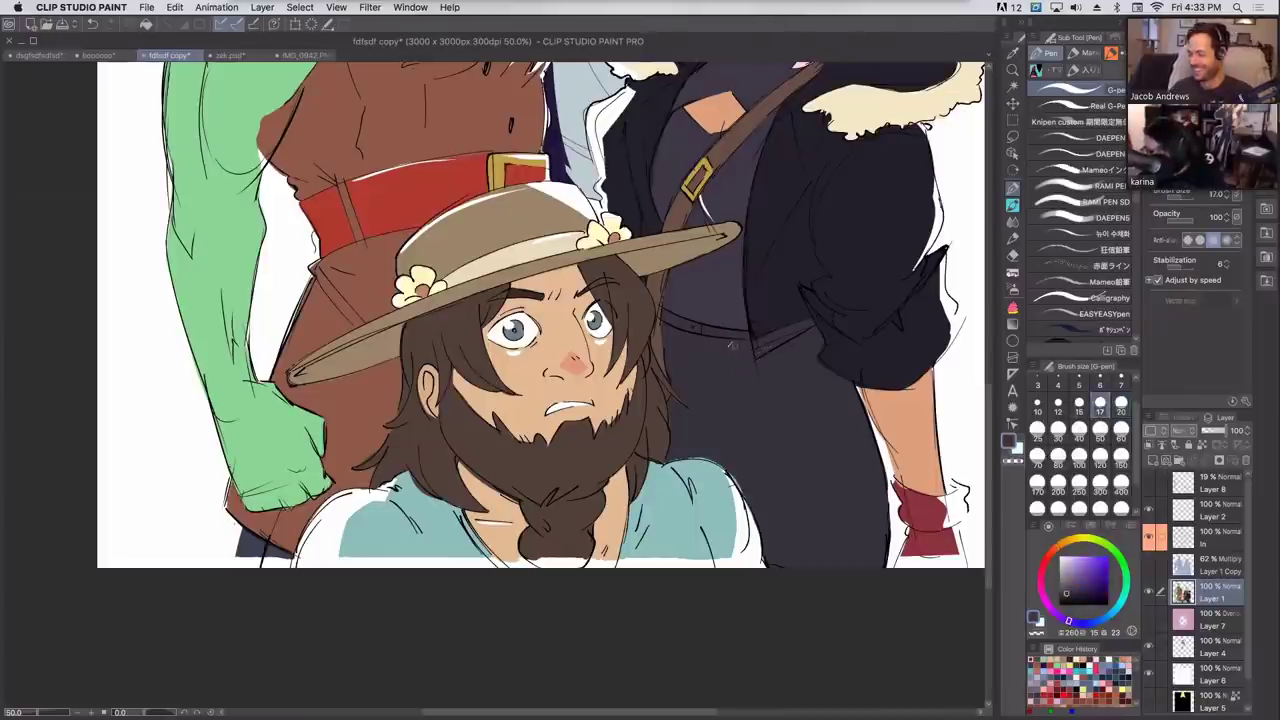
Touch up the pink-haired character's ear, dark undercut and unfilled pink bun strands with sampled colors, and set the pen size to 50.
{"action": "left_click_drag", "start_coordinate": [850, 230], "coordinate": [764, 611]}
{"action": "left_click_drag", "start_coordinate": [765, 281], "coordinate": [776, 330]}
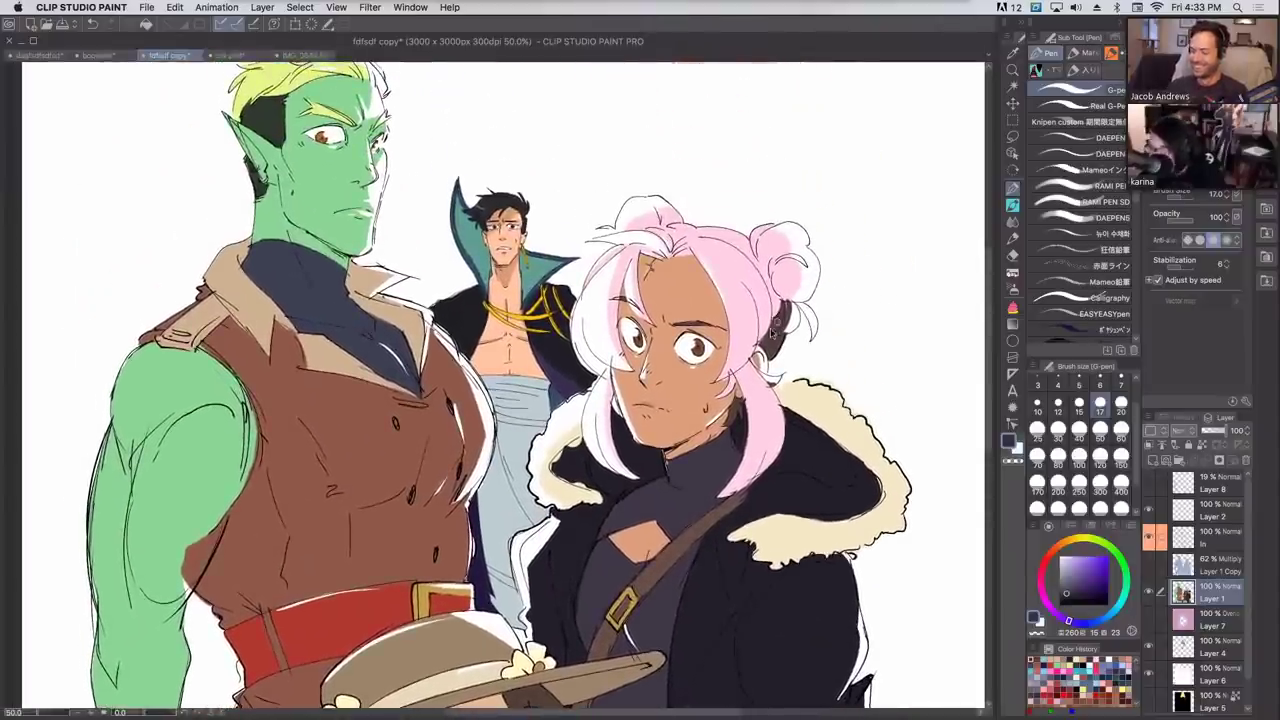
{"action": "left_click", "coordinate": [758, 360], "text": "alt"}
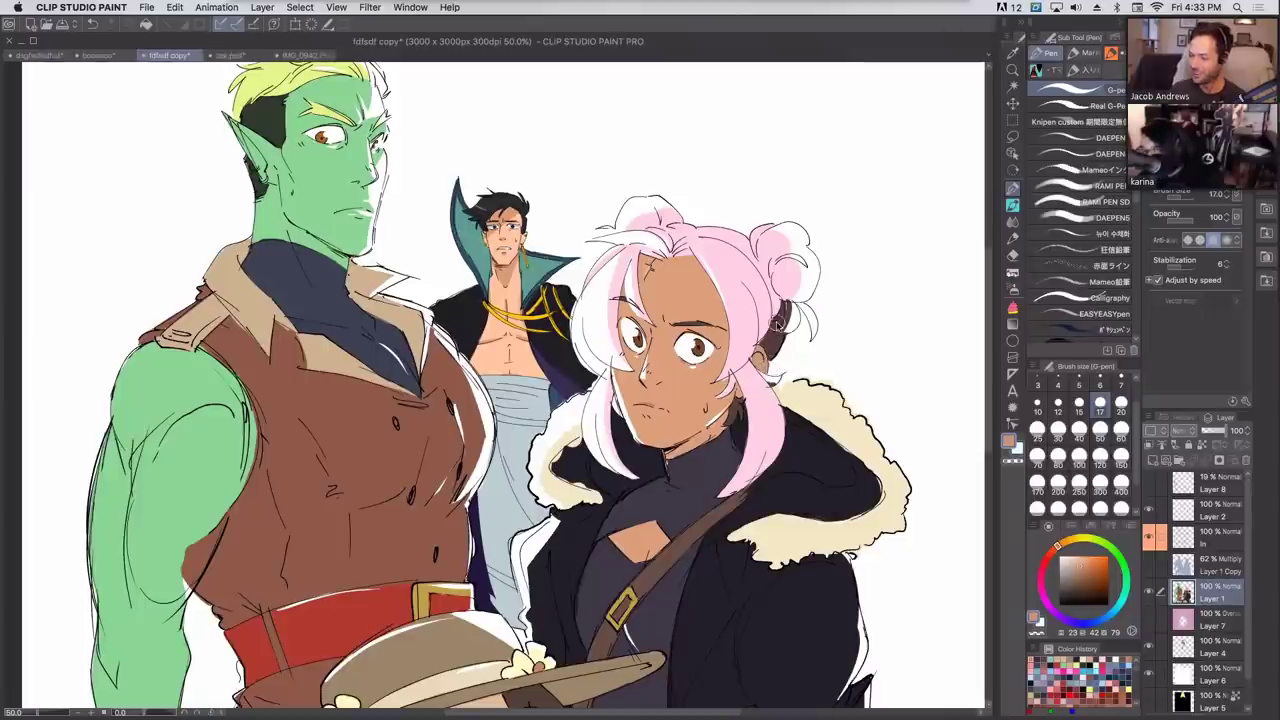
{"action": "left_click", "coordinate": [778, 324], "text": "alt"}
{"action": "left_click_drag", "start_coordinate": [790, 328], "coordinate": [786, 294]}
{"action": "key", "text": "super+z"}
{"action": "mouse_move", "coordinate": [814, 338]}
{"action": "left_mouse_down"}
{"action": "mouse_move", "coordinate": [806, 260]}
{"action": "mouse_move", "coordinate": [797, 273]}
{"action": "mouse_move", "coordinate": [787, 259]}
{"action": "left_mouse_up"}
{"action": "left_click", "coordinate": [1100, 430]}
Retouch the white gap at the bearded man's collarbone with color sampled beside it, and sample the dark brown hair color.
{"action": "scroll", "coordinate": [785, 255], "scroll_direction": "down", "scroll_amount": 10}
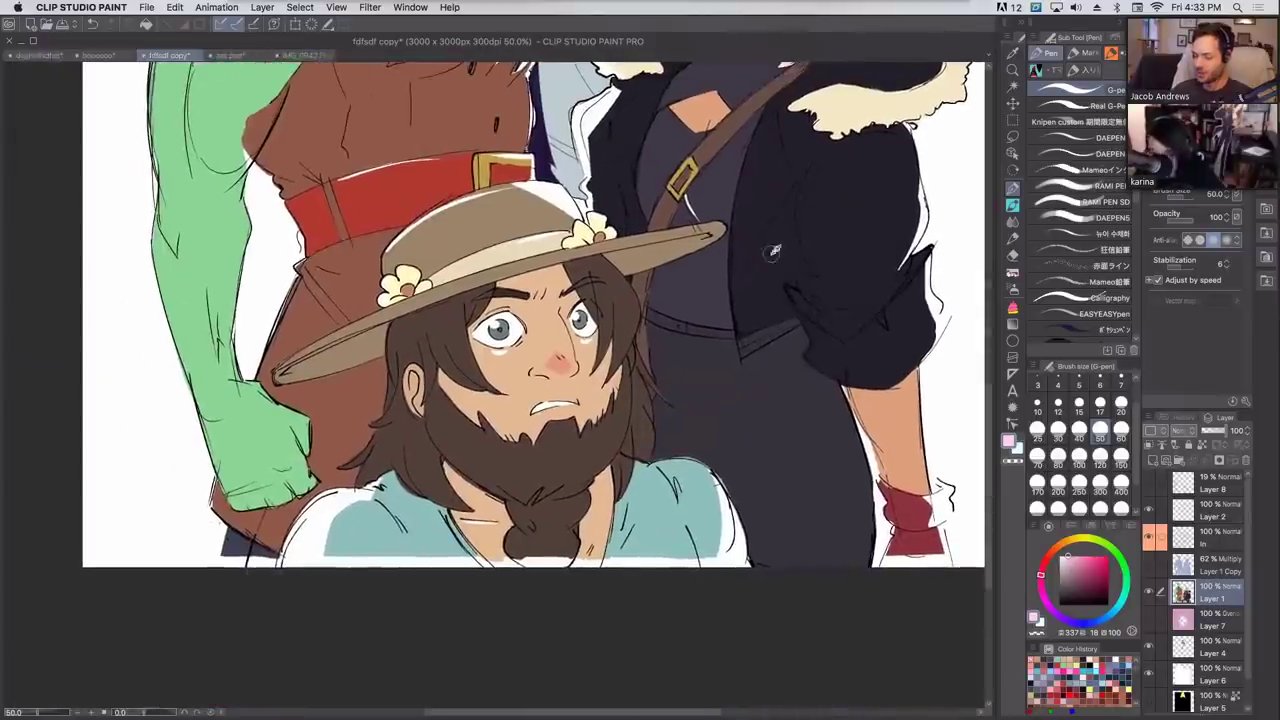
{"action": "left_click", "coordinate": [468, 528], "text": "alt"}
{"action": "mouse_move", "coordinate": [466, 525]}
{"action": "left_mouse_down"}
{"action": "mouse_move", "coordinate": [498, 522]}
{"action": "mouse_move", "coordinate": [436, 499]}
{"action": "left_mouse_up"}
{"action": "left_click", "coordinate": [438, 490], "text": "alt"}
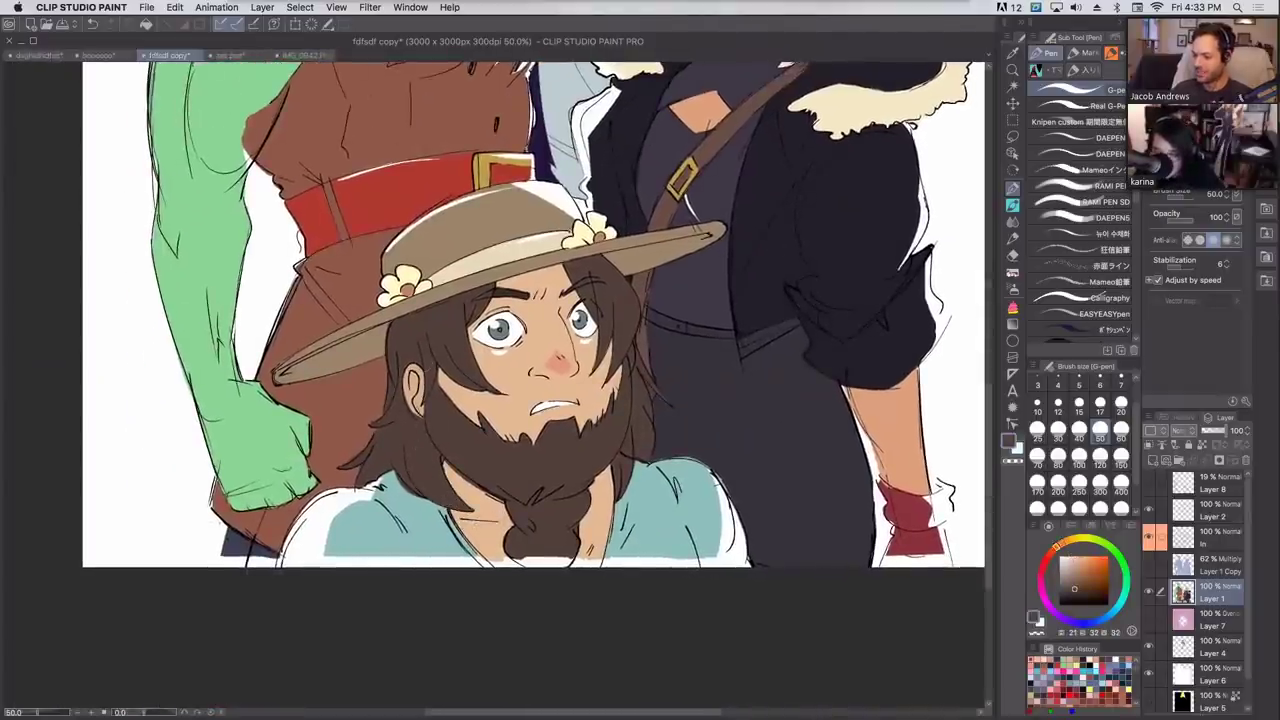
Fill the unpainted parts of the standing character's wristband at the lower edge of the artwork with its sampled dark red.
{"action": "key", "text": "super+minus"}
{"action": "key", "text": "super+minus"}
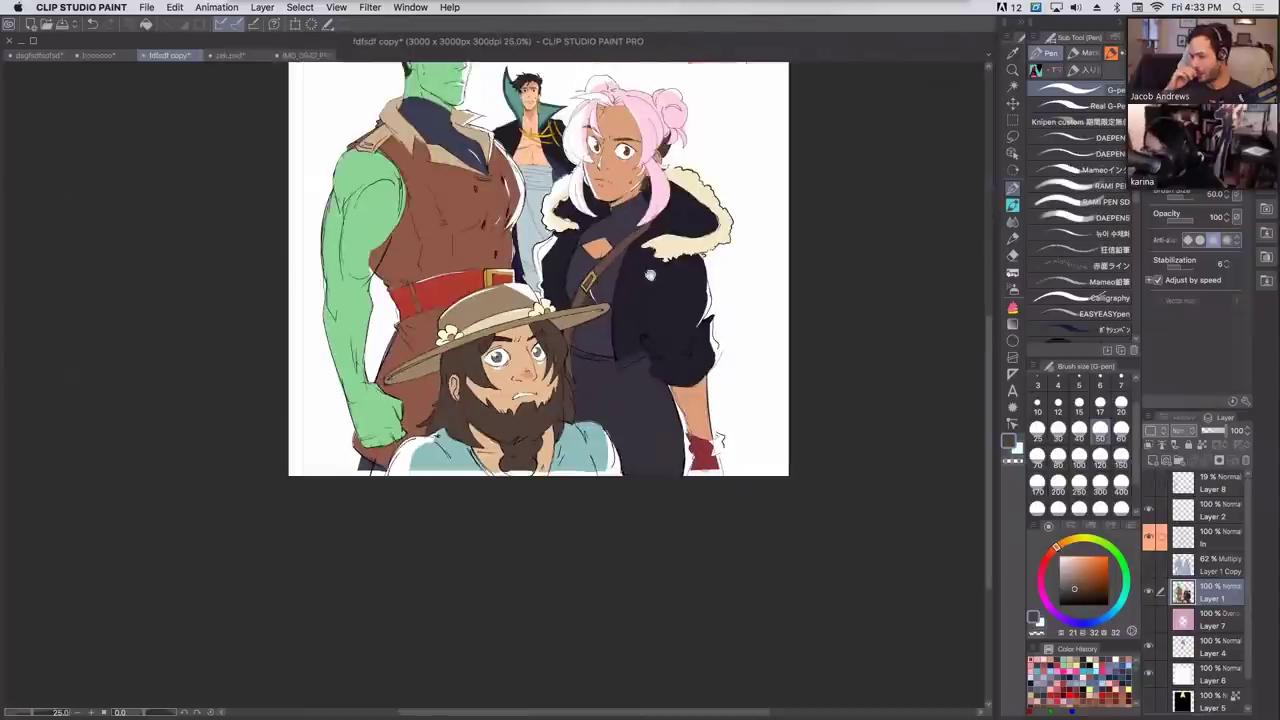
{"action": "left_click_drag", "start_coordinate": [652, 281], "coordinate": [697, 440]}
{"action": "key", "text": "super+alt+0"}
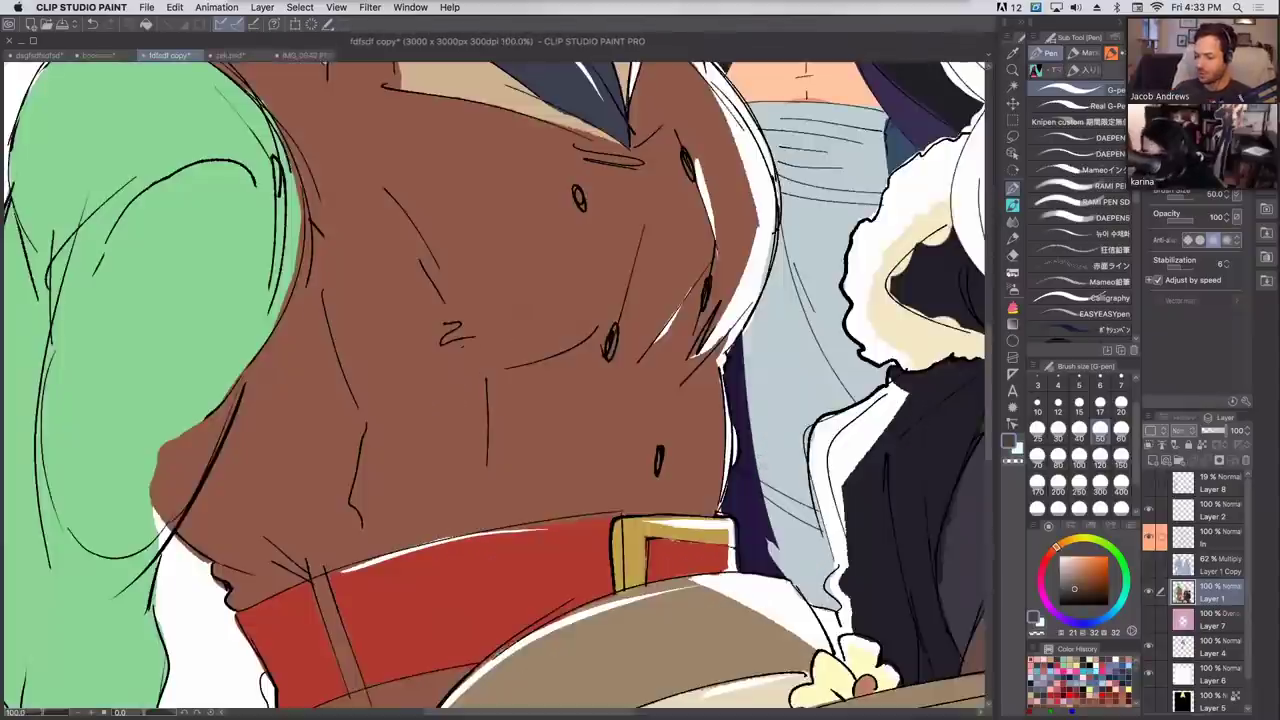
{"action": "key", "text": "super+minus"}
{"action": "left_click_drag", "start_coordinate": [790, 600], "coordinate": [508, 295]}
{"action": "left_click_drag", "start_coordinate": [751, 486], "coordinate": [623, 301]}
{"action": "left_click", "coordinate": [742, 455], "text": "alt"}
{"action": "mouse_move", "coordinate": [762, 450]}
{"action": "left_mouse_down"}
{"action": "mouse_move", "coordinate": [772, 448]}
{"action": "mouse_move", "coordinate": [773, 469]}
{"action": "mouse_move", "coordinate": [801, 456]}
{"action": "mouse_move", "coordinate": [784, 508]}
{"action": "left_mouse_up"}
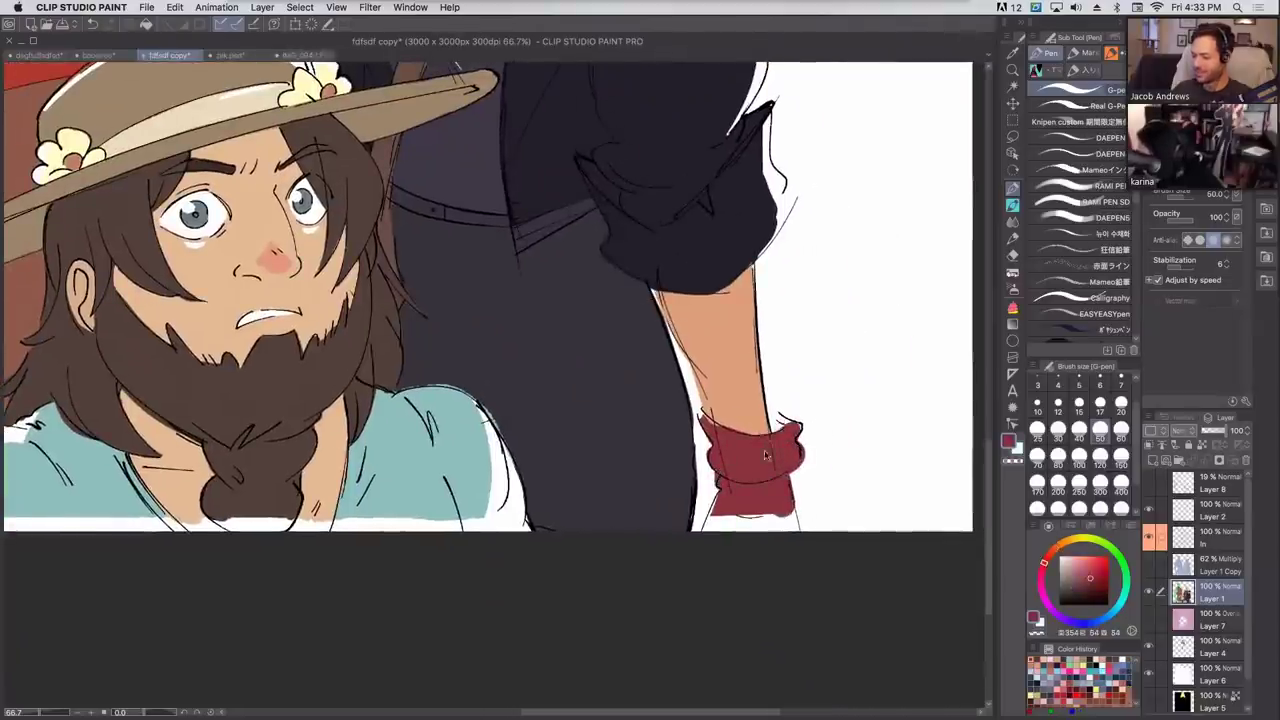
Sample the pink-haired character's dark coat color and set the pen size to 15 to retouch small gaps in the clothing.
{"action": "left_click_drag", "start_coordinate": [779, 284], "coordinate": [826, 473]}
{"action": "scroll", "coordinate": [789, 246], "scroll_direction": "up", "scroll_amount": 6}
{"action": "left_click", "coordinate": [789, 466], "text": "alt"}
{"action": "left_click", "coordinate": [1101, 386]}
{"action": "left_click", "coordinate": [1079, 402]}
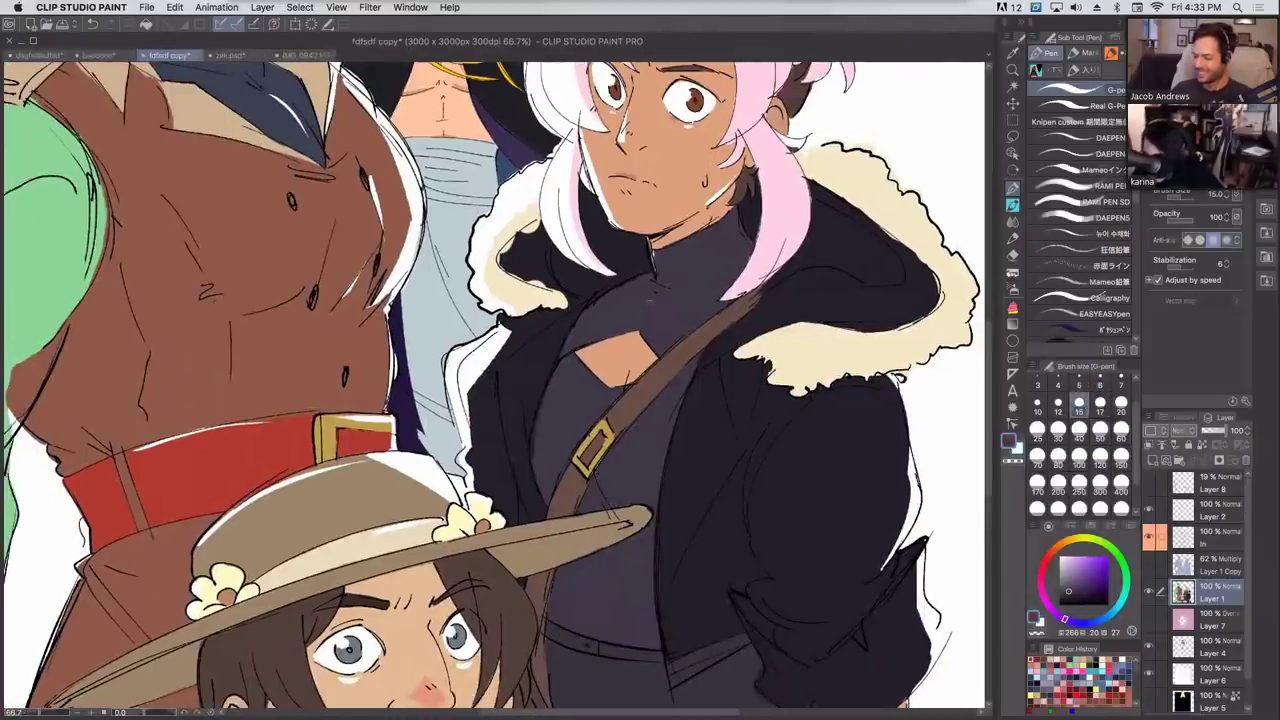
Paint the dark hair at the pink-haired character's nape below the ear and retouch the adjoining pink strands with sampled colors.
{"action": "scroll", "coordinate": [716, 391], "scroll_direction": "down", "scroll_amount": 2}
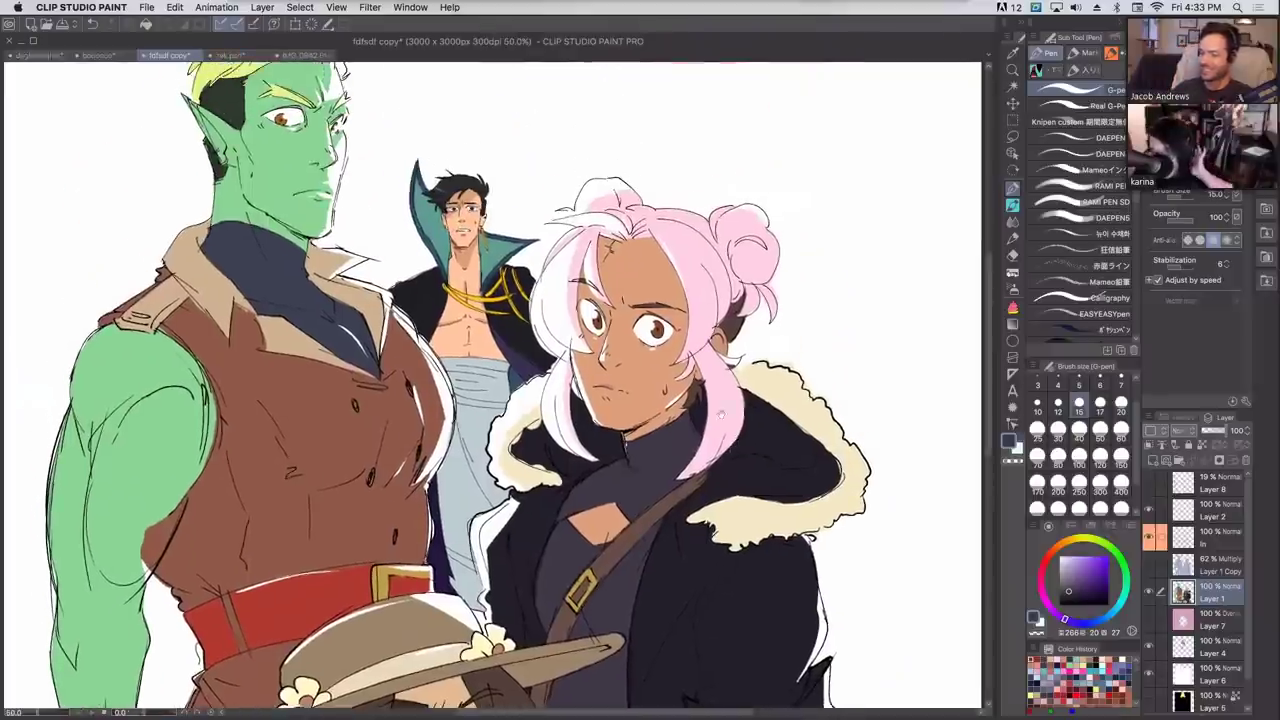
{"action": "left_click_drag", "start_coordinate": [762, 300], "coordinate": [774, 346]}
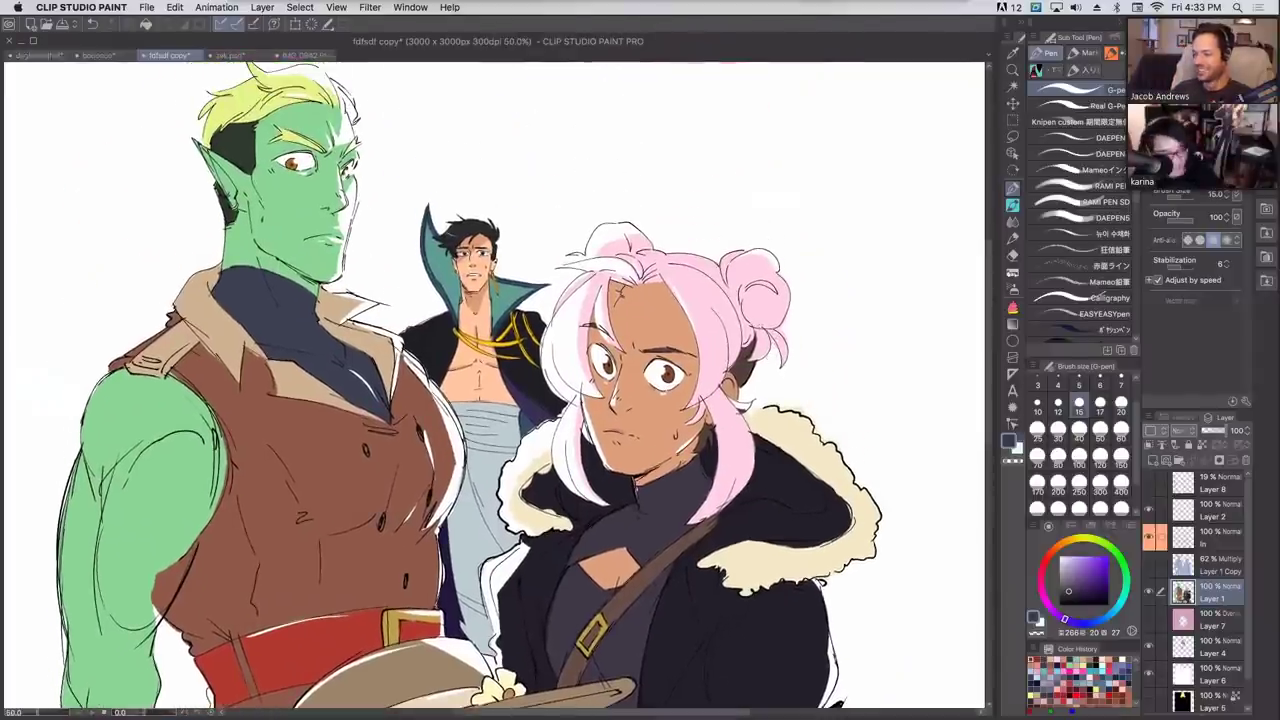
{"action": "left_click", "coordinate": [744, 407], "text": "alt"}
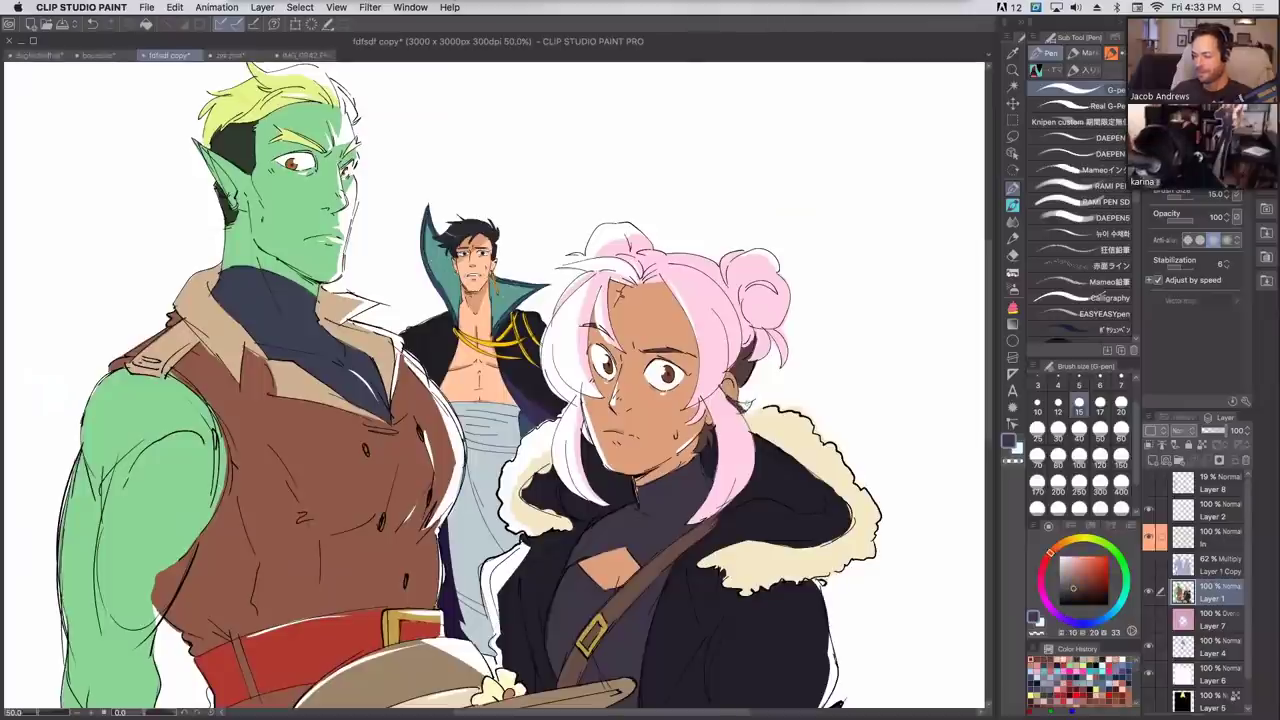
{"action": "left_click", "coordinate": [730, 402], "text": "alt"}
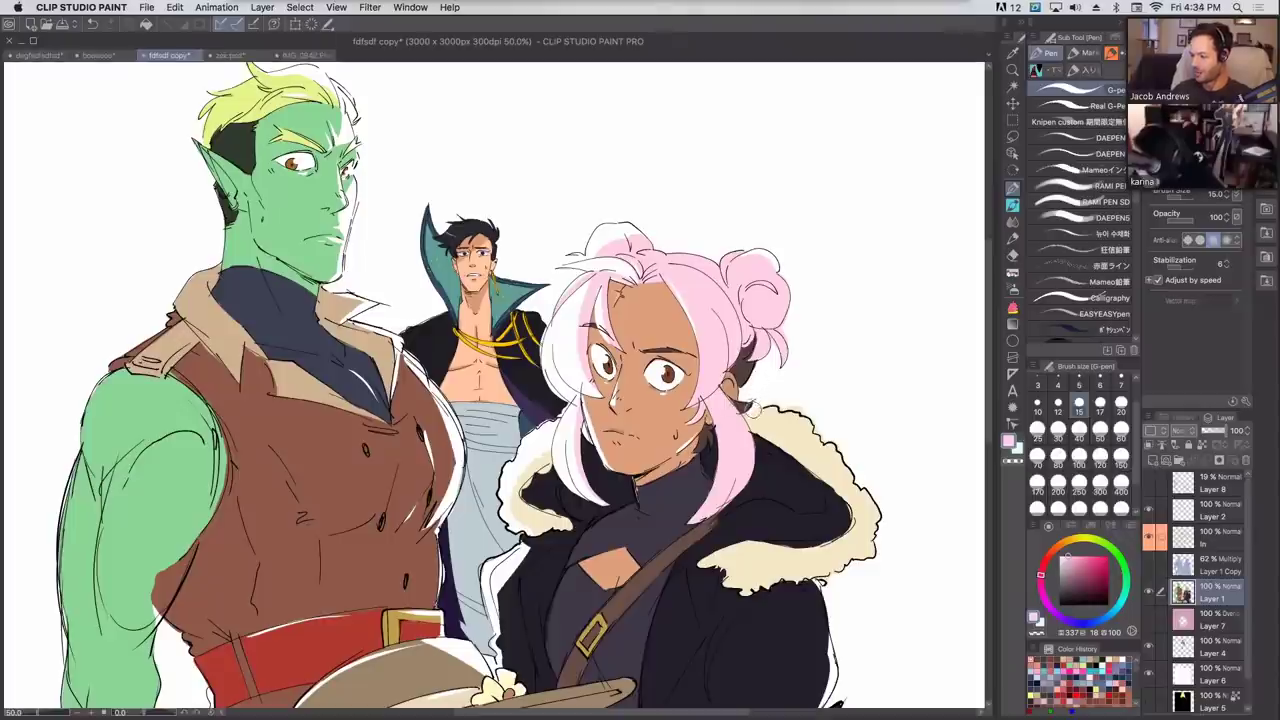
{"action": "left_click_drag", "start_coordinate": [760, 372], "coordinate": [750, 345]}
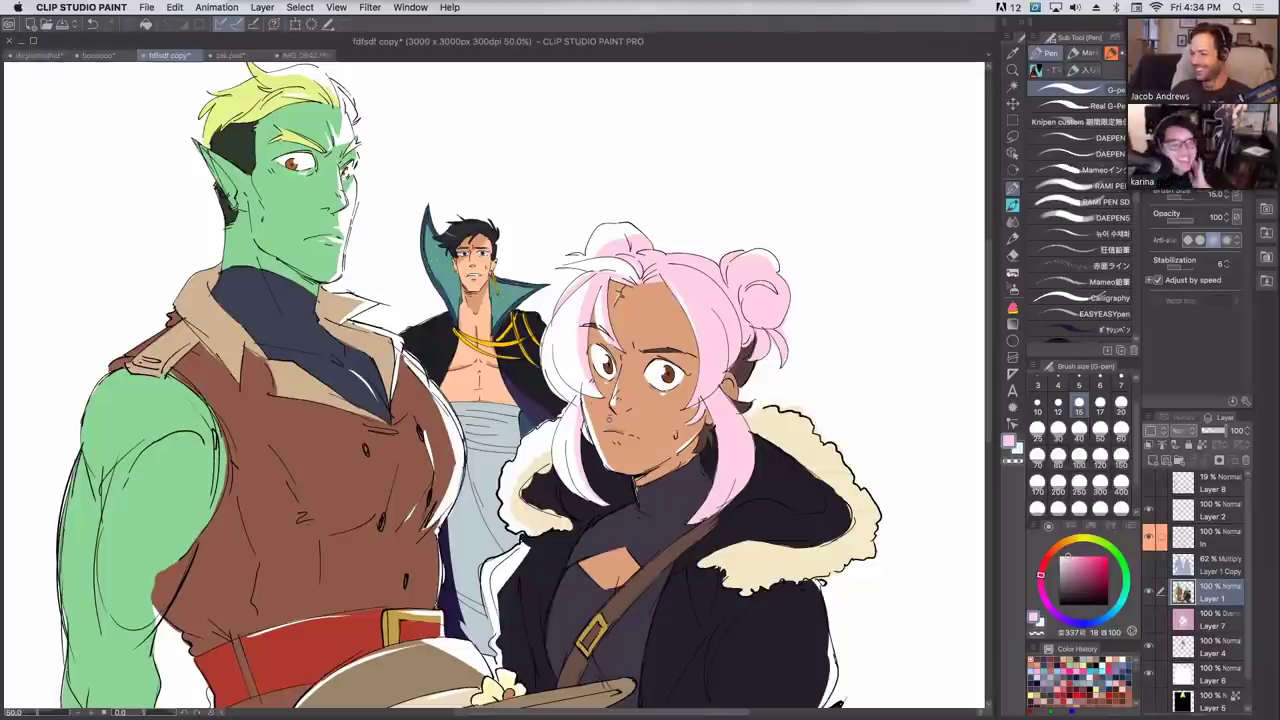
Compare the artwork with and without the 62% Multiply layer Layer 1 Copy, and delete that layer.
{"action": "left_click_drag", "start_coordinate": [600, 410], "coordinate": [680, 301]}
{"action": "key", "text": "super+minus"}
{"action": "left_click", "coordinate": [1150, 566]}
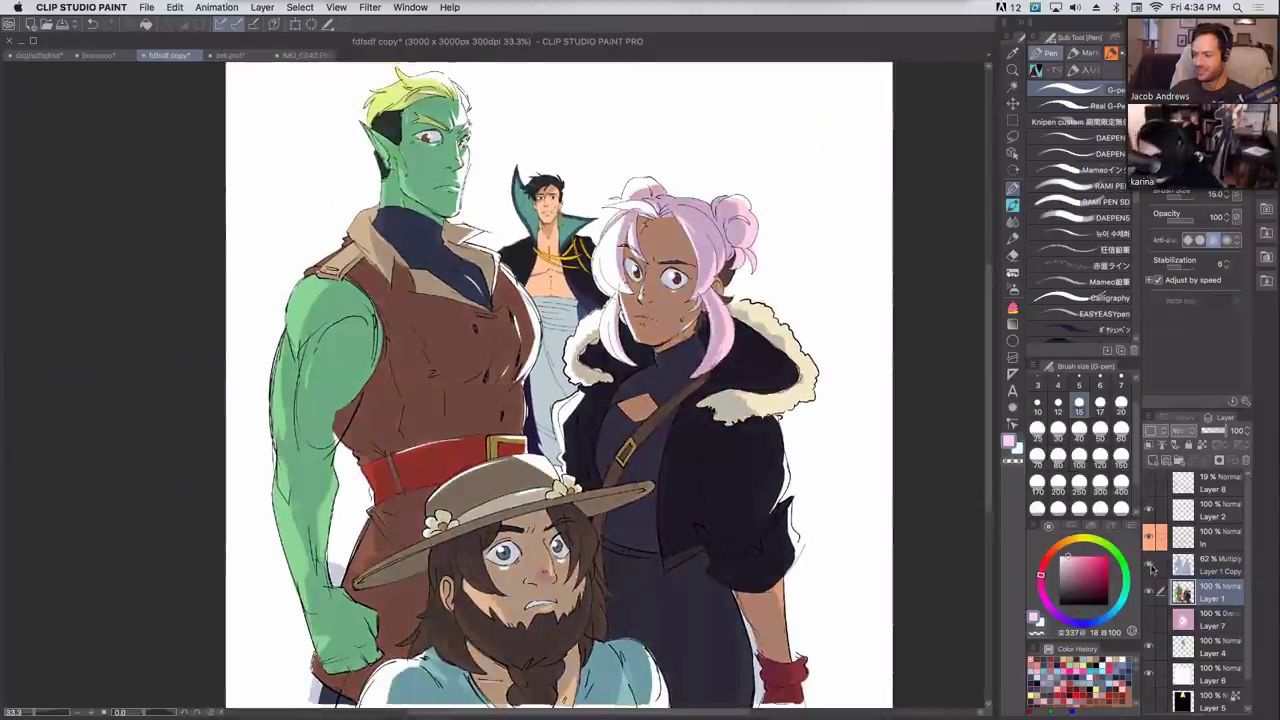
{"action": "left_click", "coordinate": [1151, 567]}
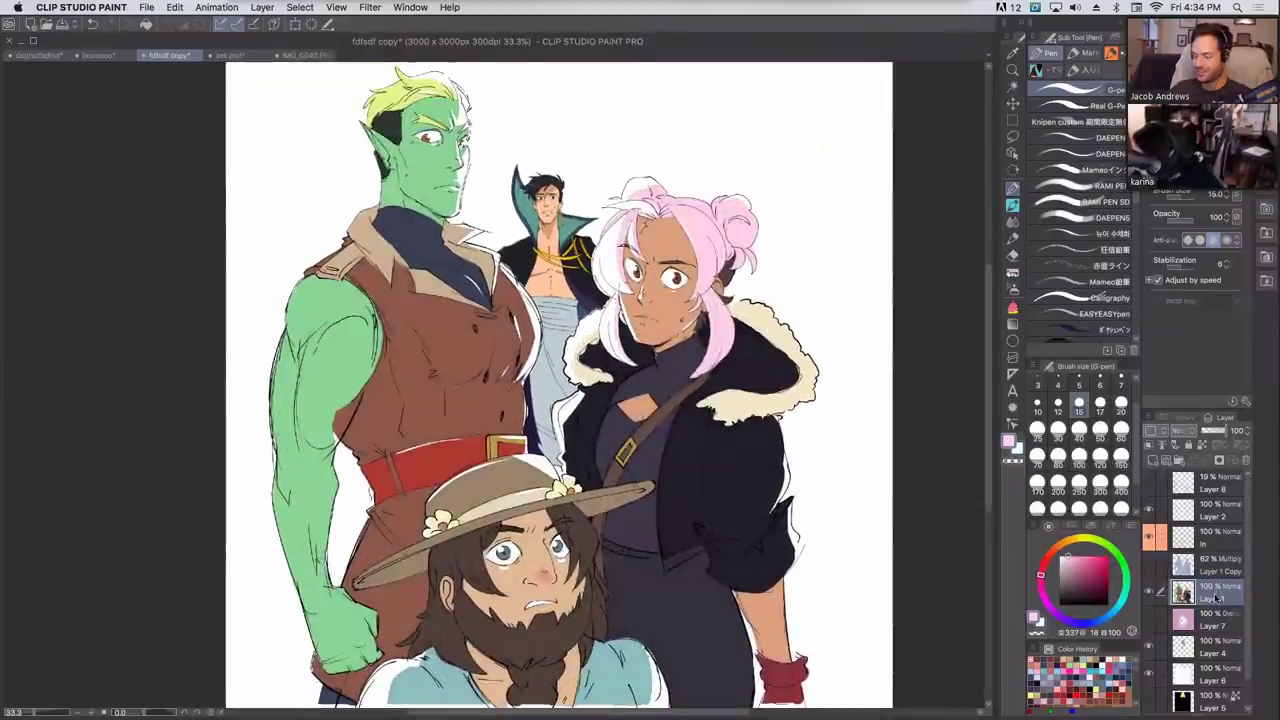
{"action": "left_click", "coordinate": [1149, 565]}
{"action": "left_click", "coordinate": [1203, 563]}
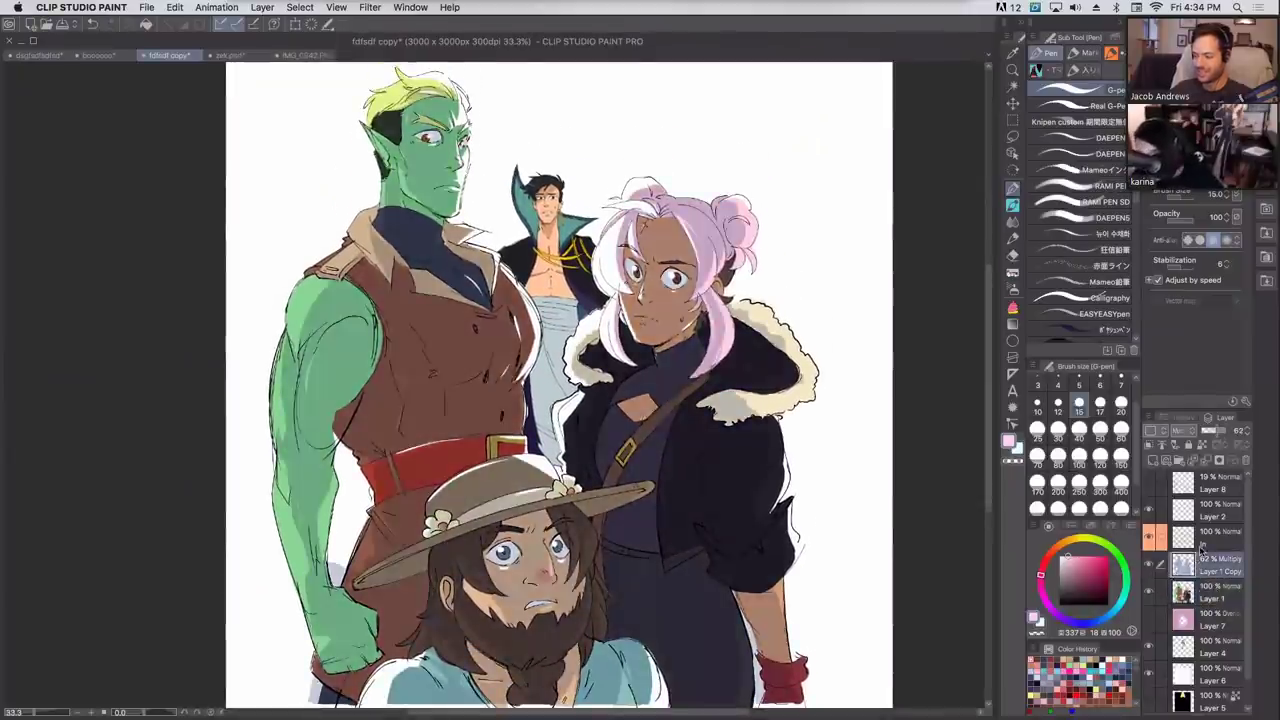
{"action": "left_click", "coordinate": [1246, 460]}
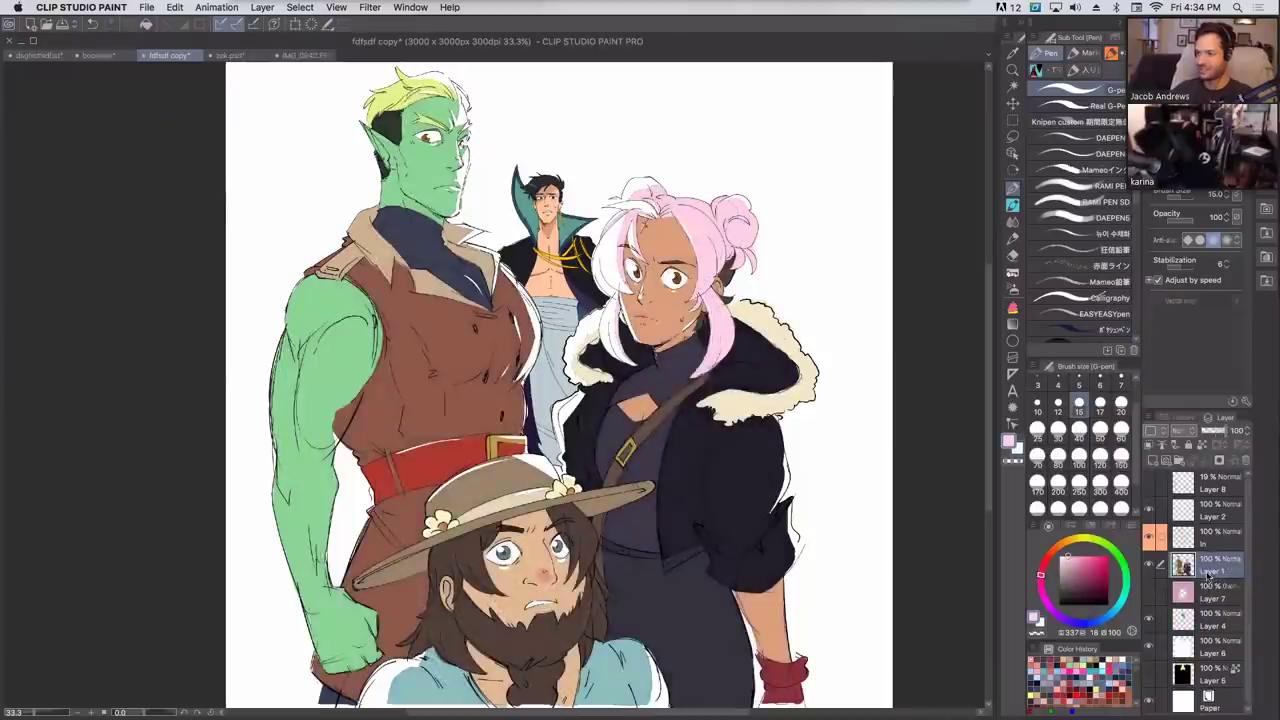
Duplicate the flat color layer Layer 1 and set the copy's blending mode to Multiply.
{"action": "right_click", "coordinate": [1205, 576]}
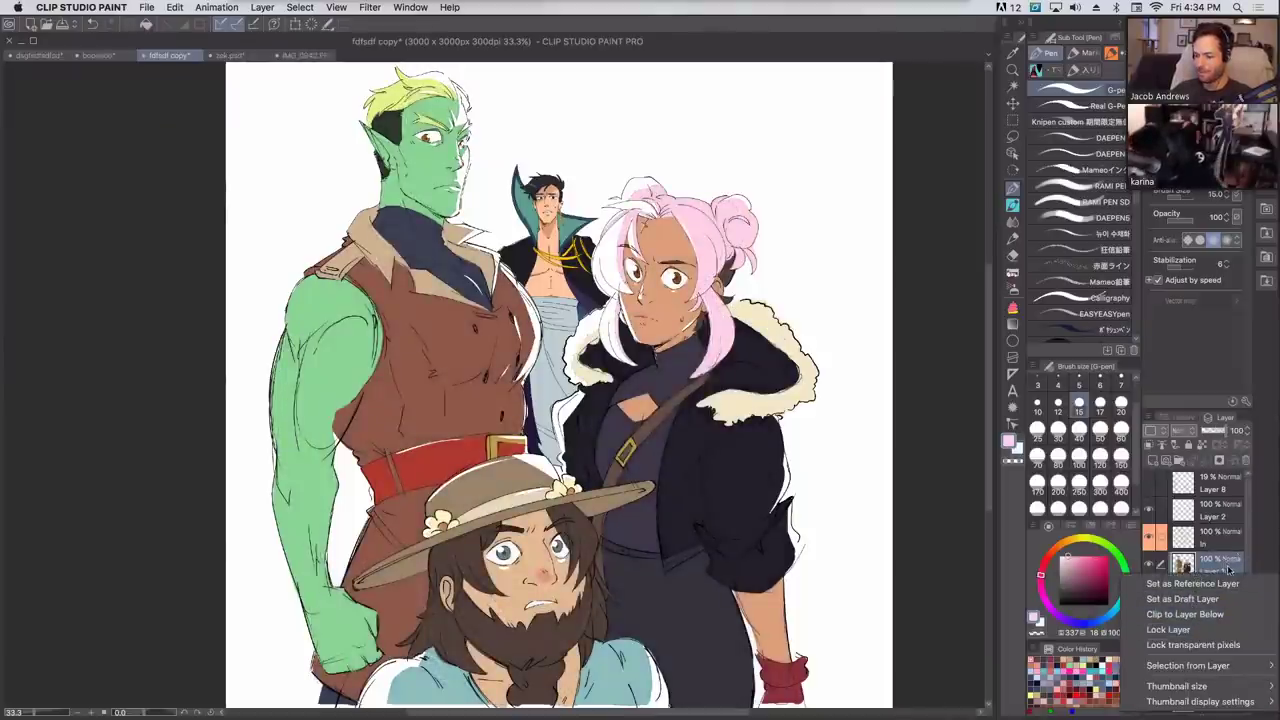
{"action": "left_click", "coordinate": [1228, 570]}
{"action": "right_click", "coordinate": [1229, 569]}
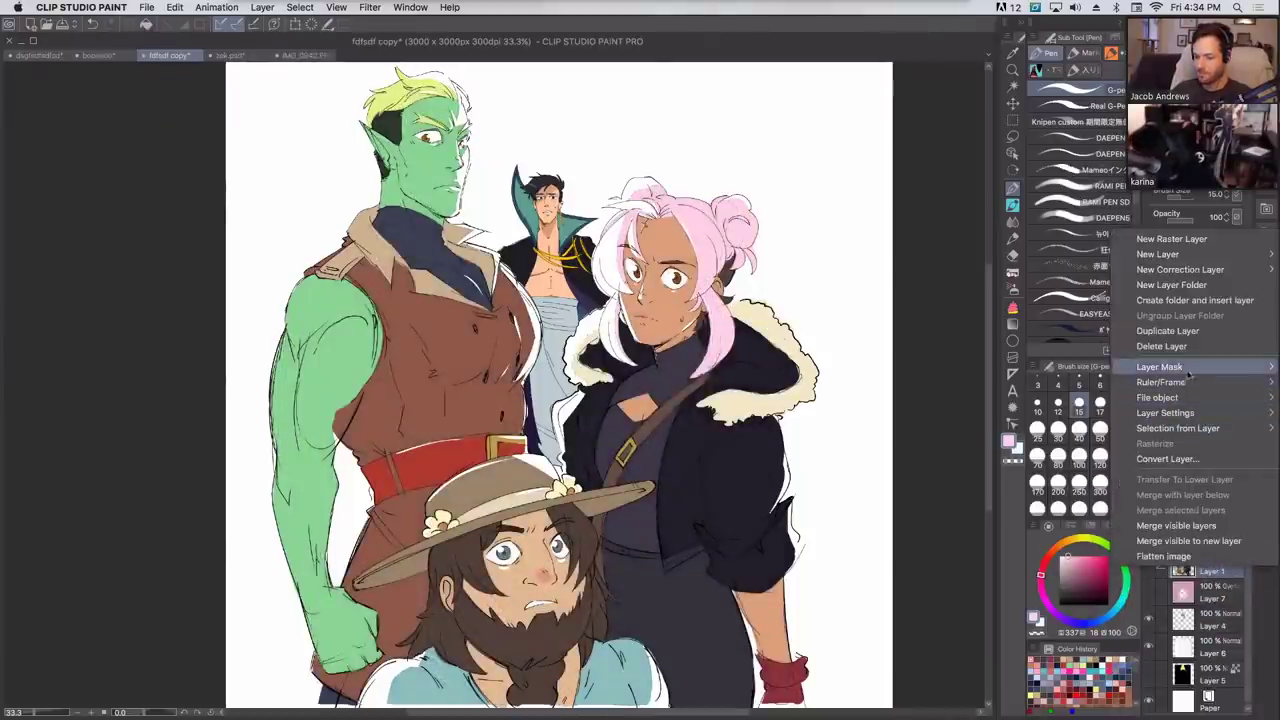
{"action": "left_click", "coordinate": [1167, 330]}
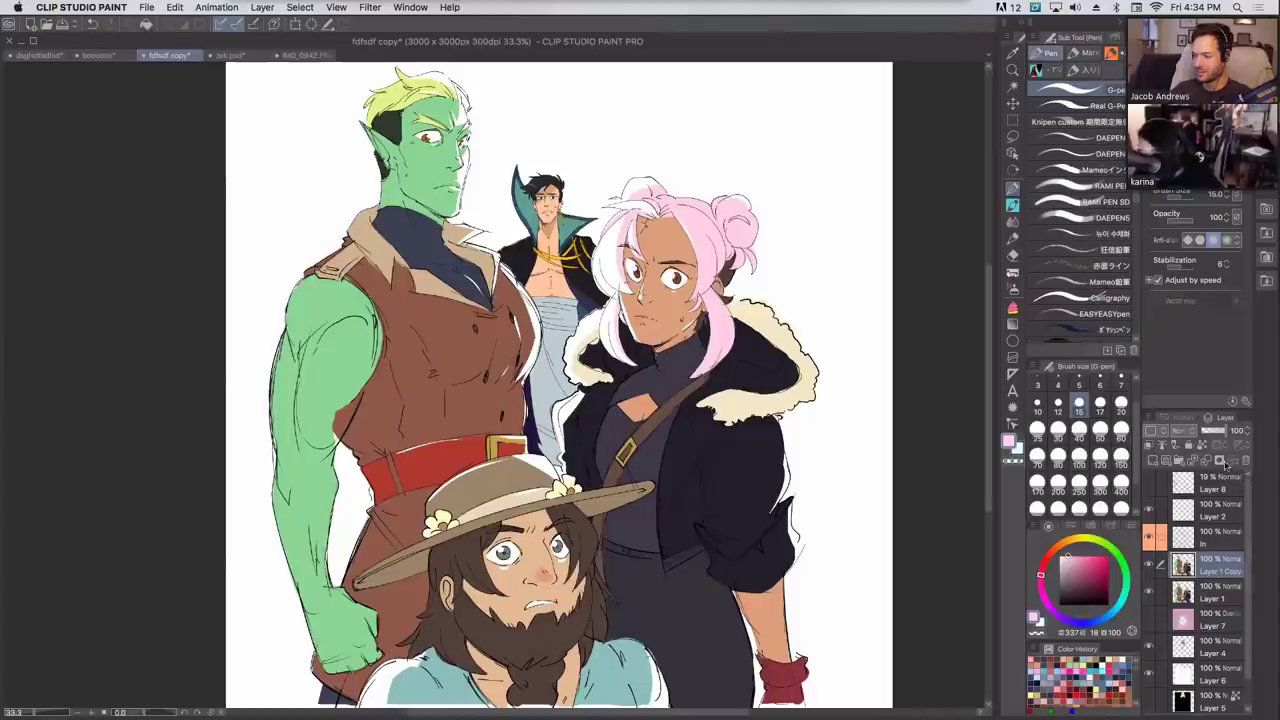
{"action": "left_click", "coordinate": [1243, 478]}
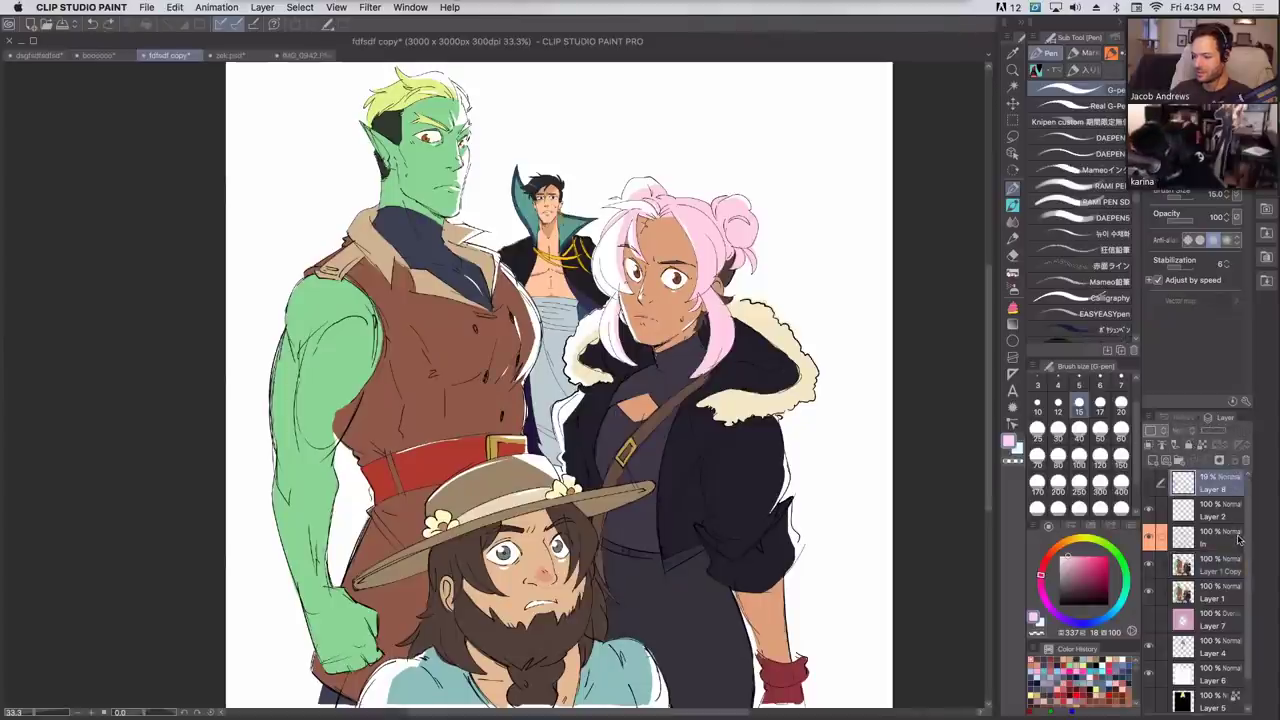
{"action": "left_click", "coordinate": [1220, 565]}
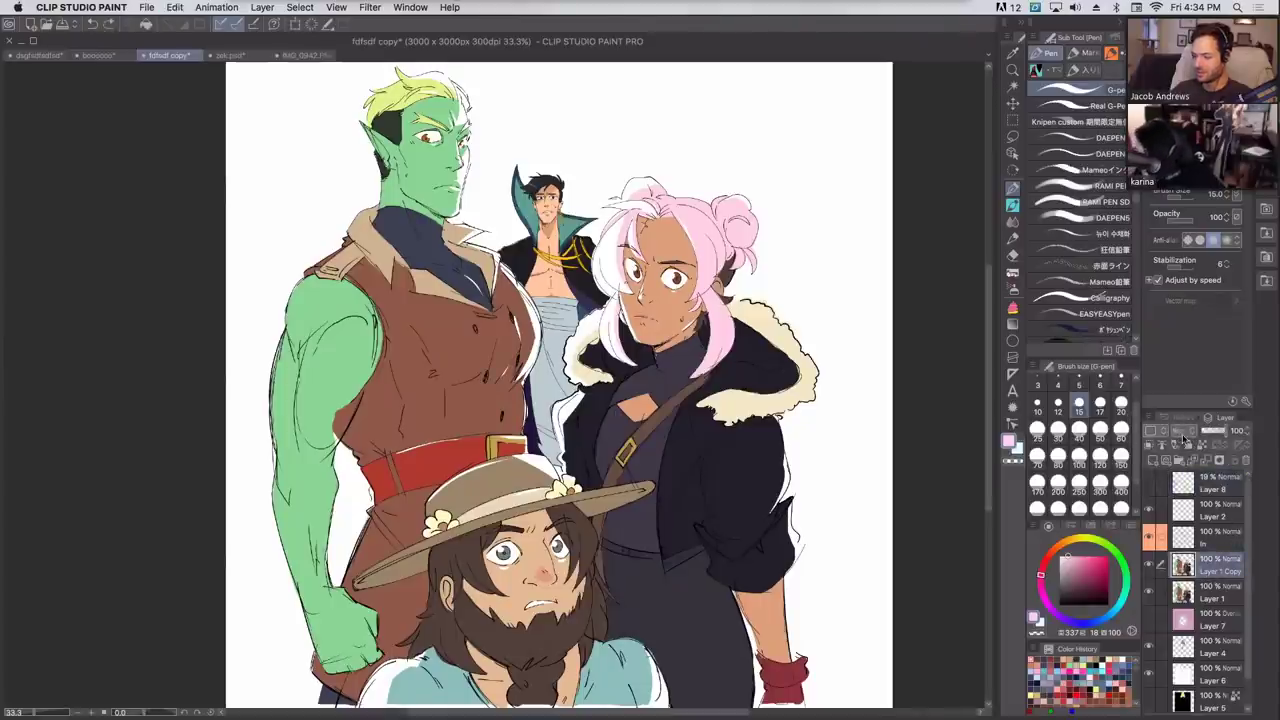
{"action": "left_click", "coordinate": [1180, 432]}
{"action": "left_click", "coordinate": [1191, 244]}
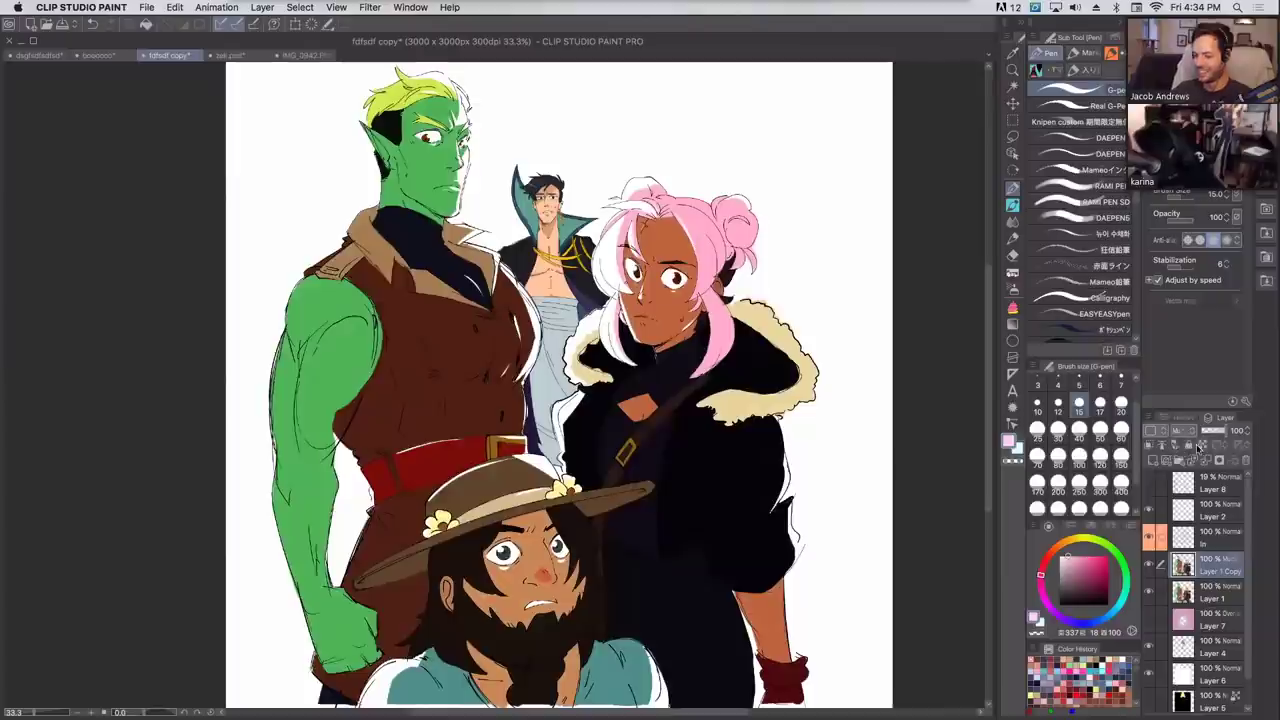
Show the black Layer 5 backdrop and cover the transparency-locked Layer 1 Copy with muted blue (235, 32, 58) at pen size 1000.
{"action": "left_click", "coordinate": [1120, 508]}
{"action": "left_click", "coordinate": [1089, 625]}
{"action": "left_click", "coordinate": [1075, 577]}
{"action": "left_click", "coordinate": [1149, 705]}
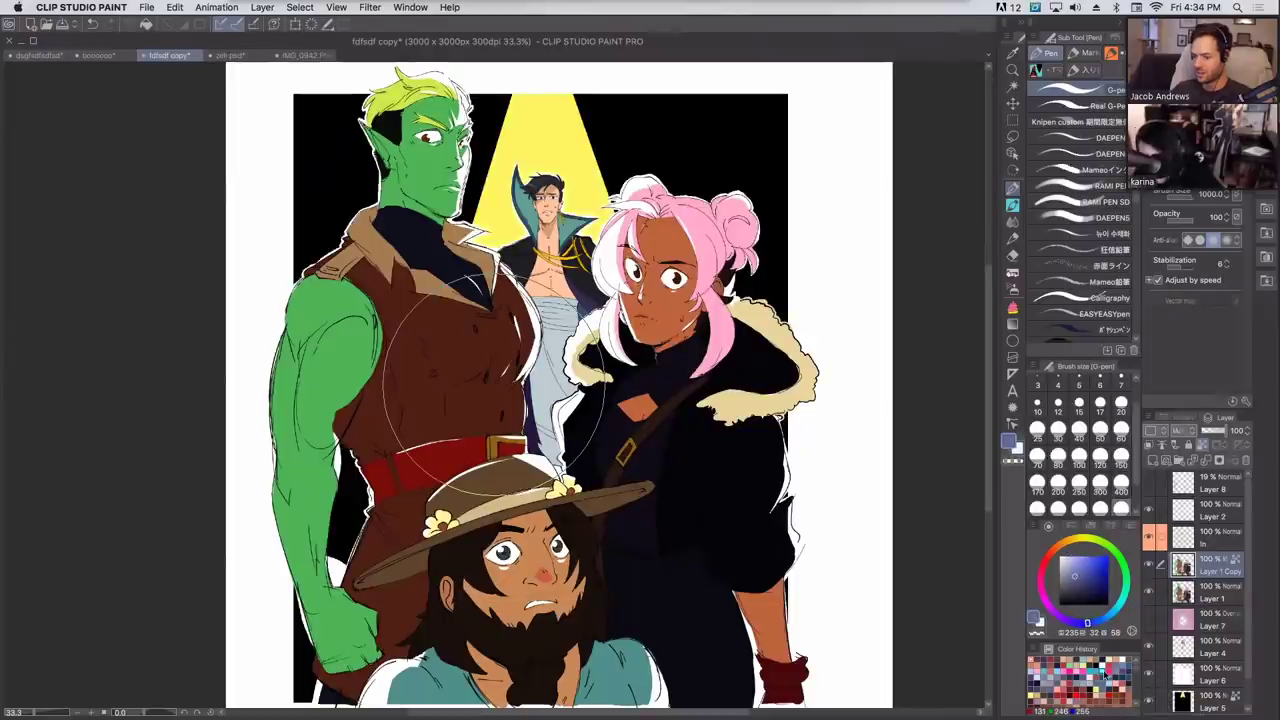
{"action": "mouse_move", "coordinate": [495, 385]}
{"action": "left_mouse_down"}
{"action": "mouse_move", "coordinate": [688, 247]}
{"action": "mouse_move", "coordinate": [622, 488]}
{"action": "mouse_move", "coordinate": [716, 587]}
{"action": "mouse_move", "coordinate": [774, 450]}
{"action": "mouse_move", "coordinate": [800, 593]}
{"action": "mouse_move", "coordinate": [732, 220]}
{"action": "mouse_move", "coordinate": [441, 318]}
{"action": "mouse_move", "coordinate": [309, 637]}
{"action": "mouse_move", "coordinate": [410, 110]}
{"action": "mouse_move", "coordinate": [491, 291]}
{"action": "mouse_move", "coordinate": [952, 531]}
{"action": "left_mouse_up"}
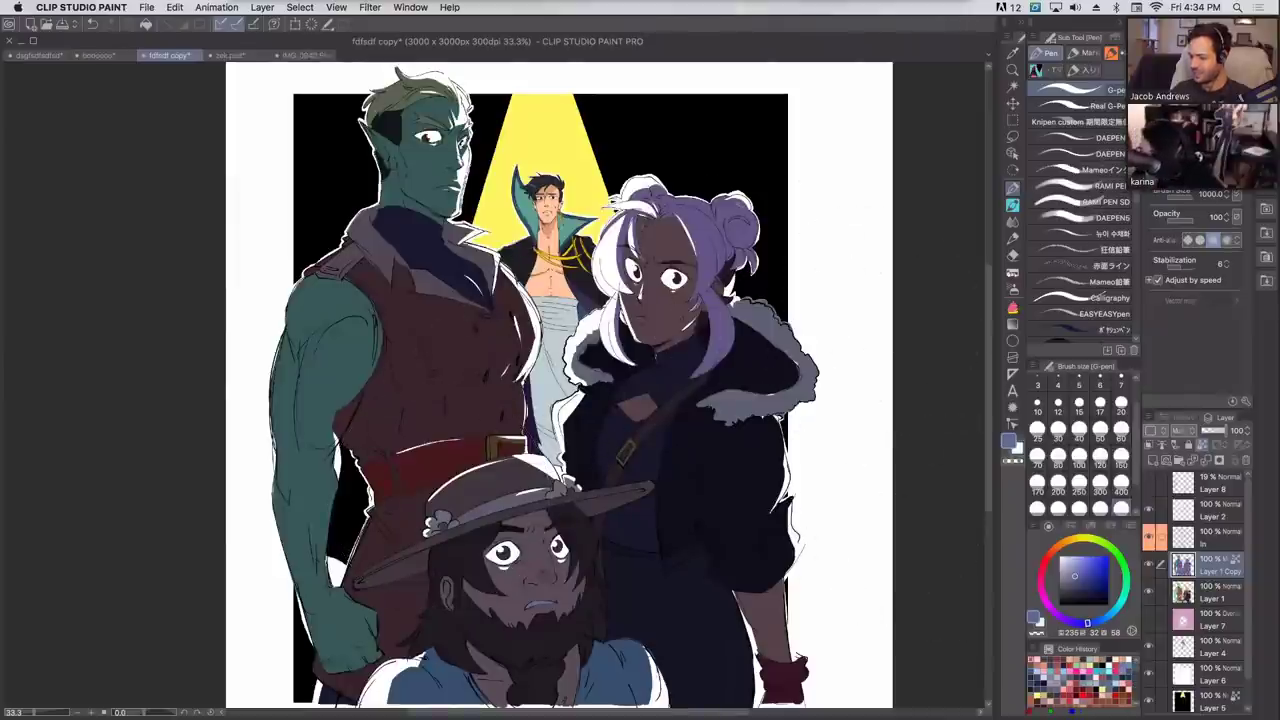
Set the pen size to 60 for working on the Multiply shading layer.
{"action": "key", "text": "super+equal"}
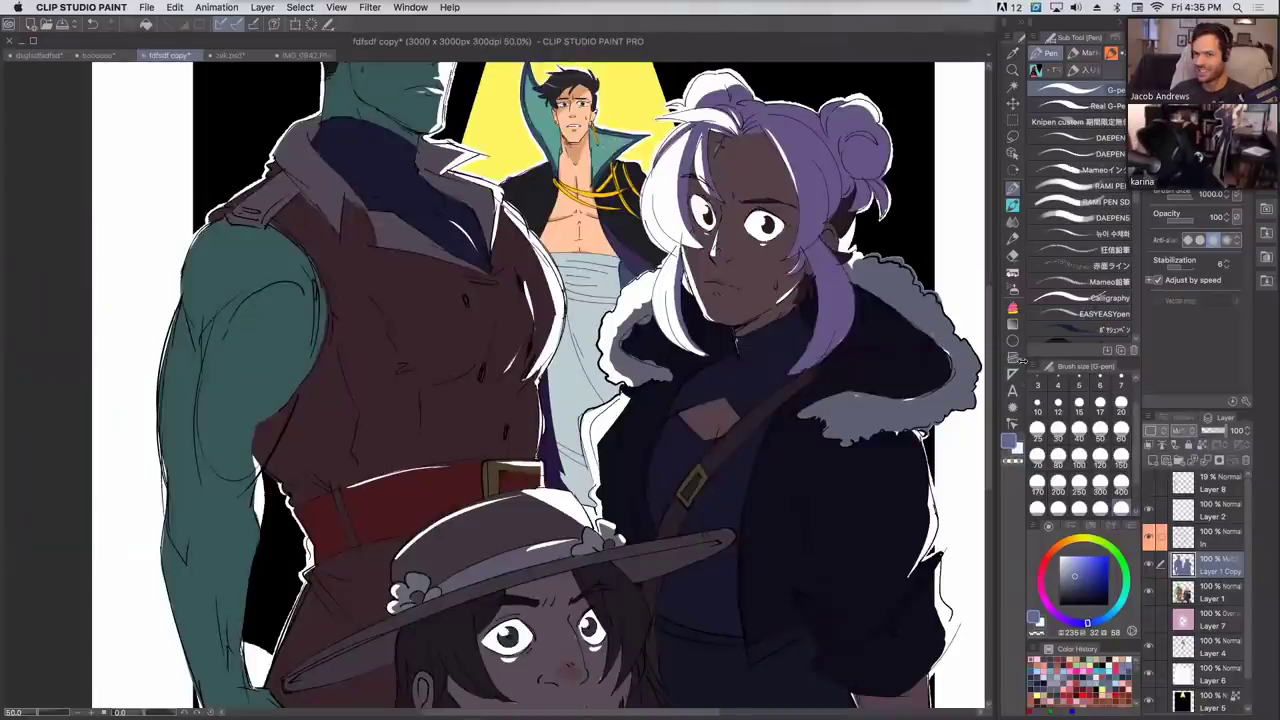
{"action": "left_click", "coordinate": [1079, 404]}
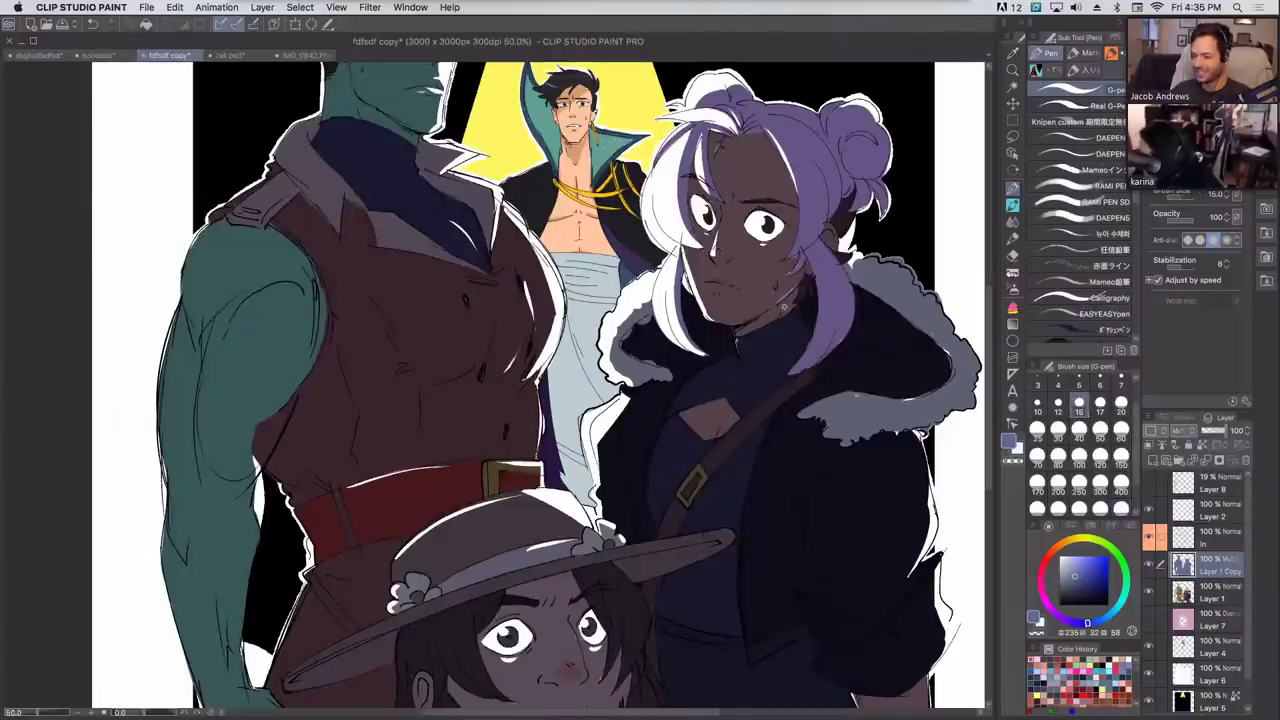
{"action": "left_click", "coordinate": [1121, 436]}
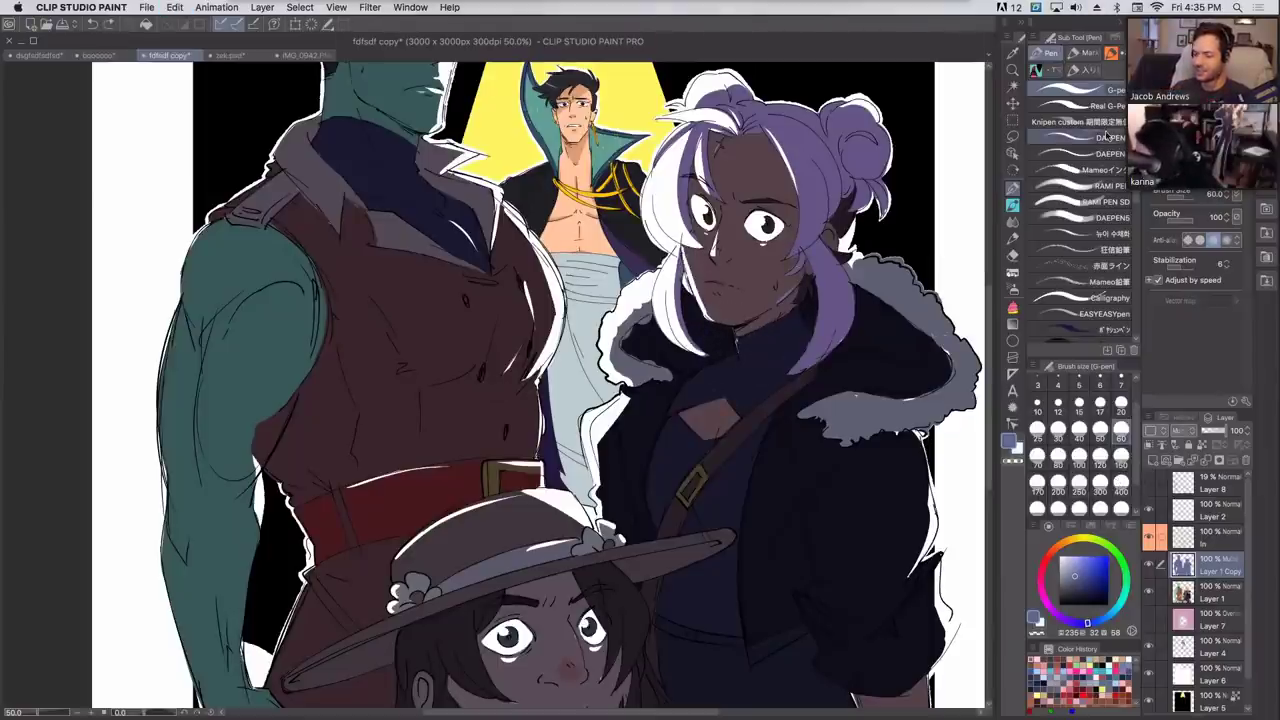
{"action": "left_click_drag", "start_coordinate": [842, 456], "coordinate": [903, 260]}
{"action": "left_click_drag", "start_coordinate": [892, 312], "coordinate": [866, 527]}
{"action": "scroll", "coordinate": [866, 527], "scroll_direction": "down", "scroll_amount": 4}
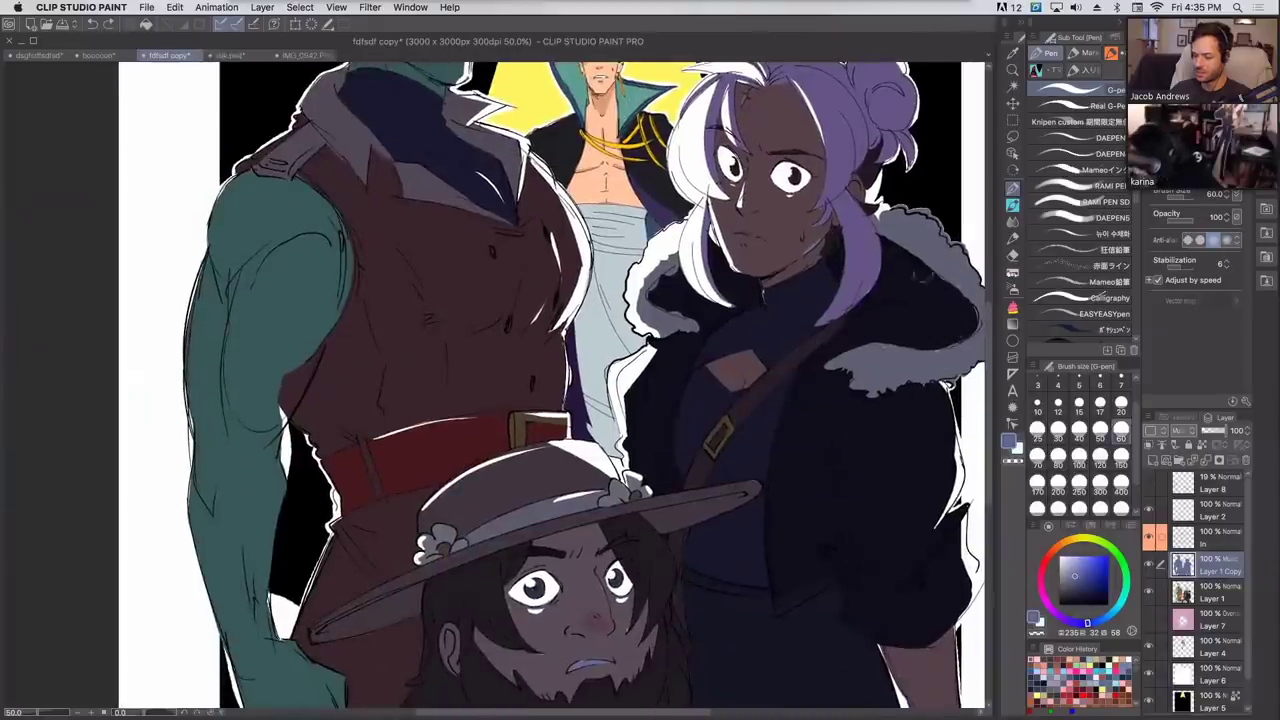
{"action": "key", "text": "super+minus"}
{"action": "left_click_drag", "start_coordinate": [543, 271], "coordinate": [596, 461]}
{"action": "left_click_drag", "start_coordinate": [621, 281], "coordinate": [645, 297]}
{"action": "mouse_move", "coordinate": [608, 344]}
{"action": "left_mouse_down"}
{"action": "mouse_move", "coordinate": [672, 360]}
{"action": "mouse_move", "coordinate": [640, 252]}
{"action": "left_mouse_up"}
{"action": "key", "text": "super+z"}
{"action": "key", "text": "super+z"}
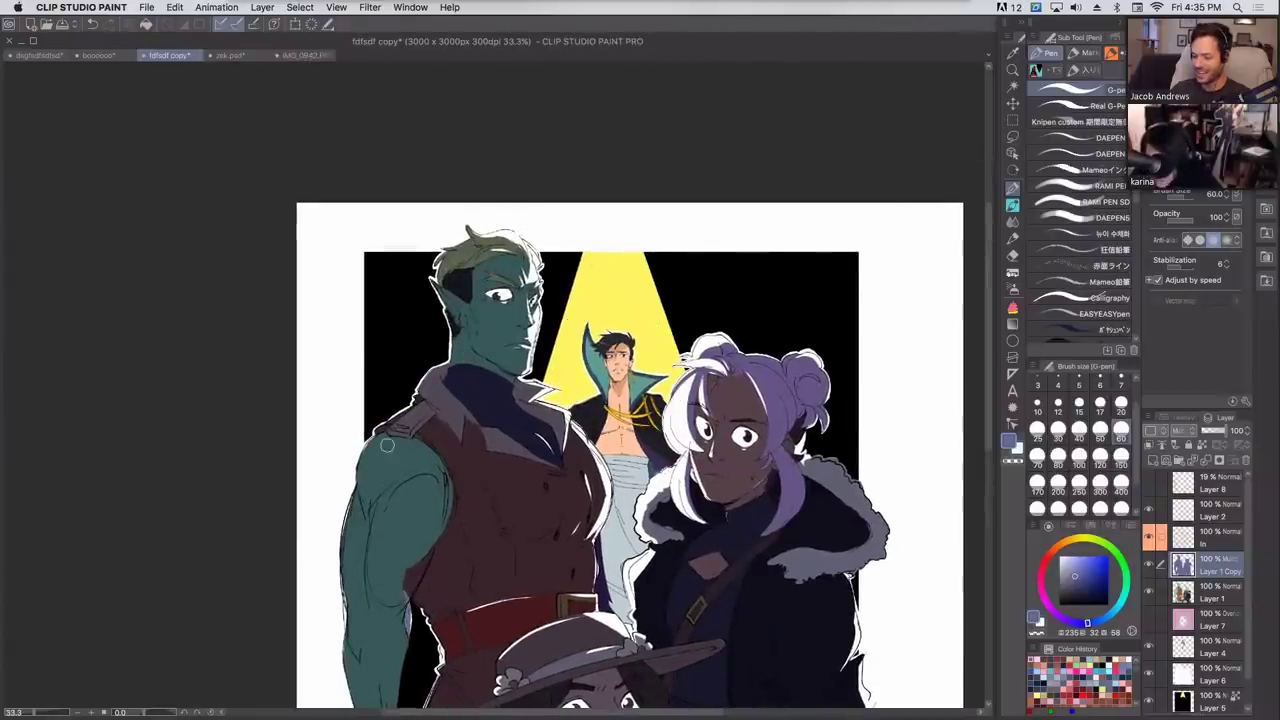
Hide Layer 1 Copy and paint the gap at the green character's inner elbow on Layer 1 with the sampled skin green.
{"action": "left_click_drag", "start_coordinate": [462, 438], "coordinate": [527, 257]}
{"action": "left_click", "coordinate": [1148, 564]}
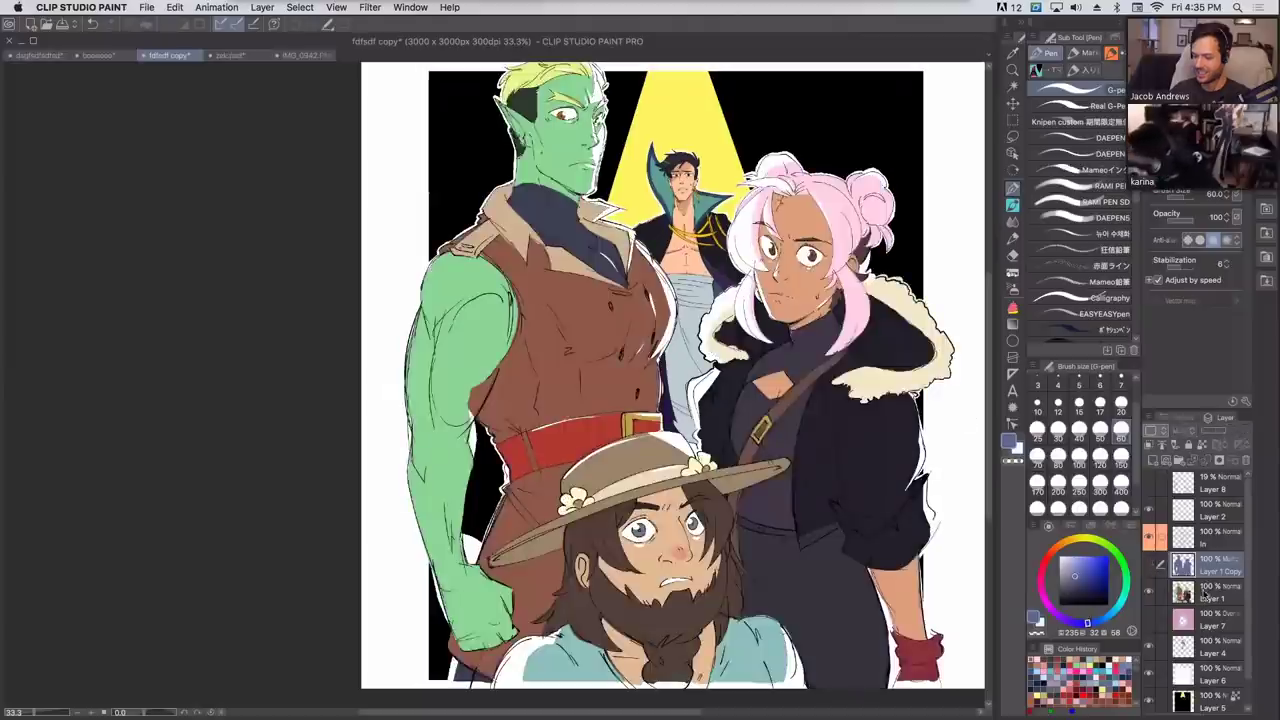
{"action": "left_click", "coordinate": [1205, 591]}
{"action": "key", "text": "x"}
{"action": "left_click", "coordinate": [480, 372], "text": "alt"}
{"action": "left_click_drag", "start_coordinate": [474, 414], "coordinate": [484, 368]}
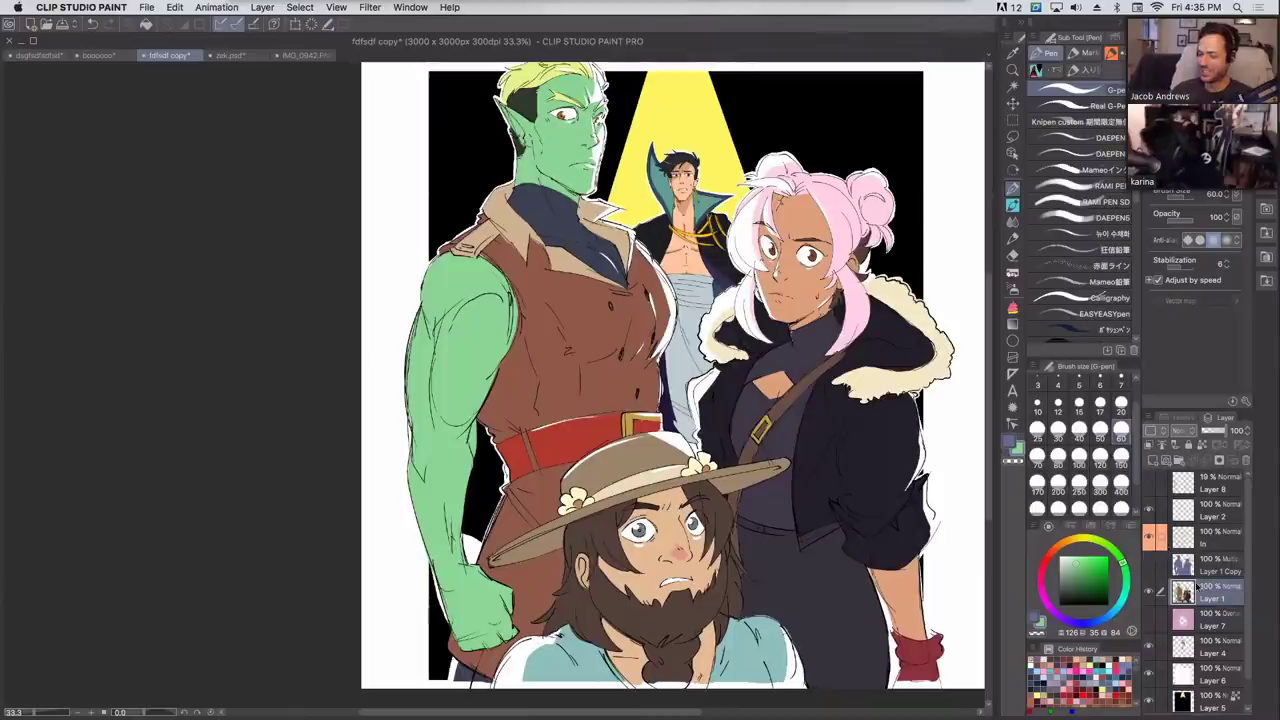
Show and select Layer 1 Copy again, and sample its muted blue shadow color.
{"action": "left_click", "coordinate": [1149, 566]}
{"action": "left_click", "coordinate": [1190, 570]}
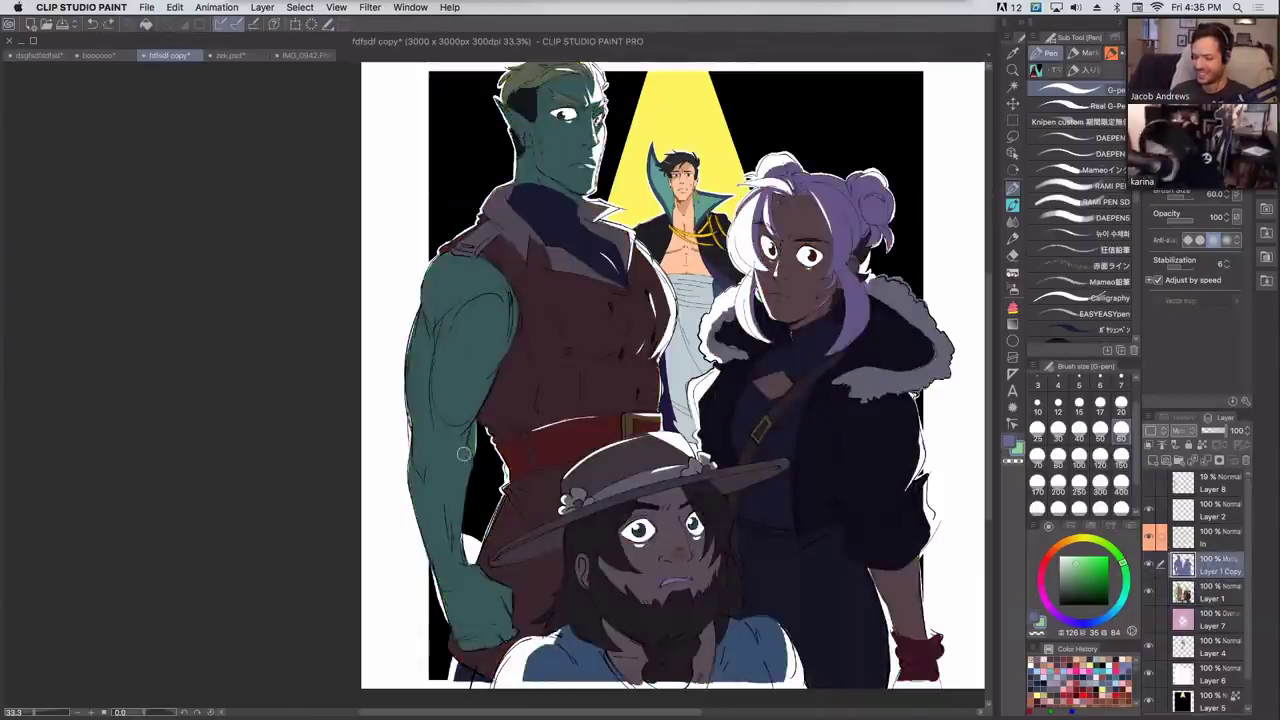
{"action": "left_click", "coordinate": [463, 453], "text": "alt"}
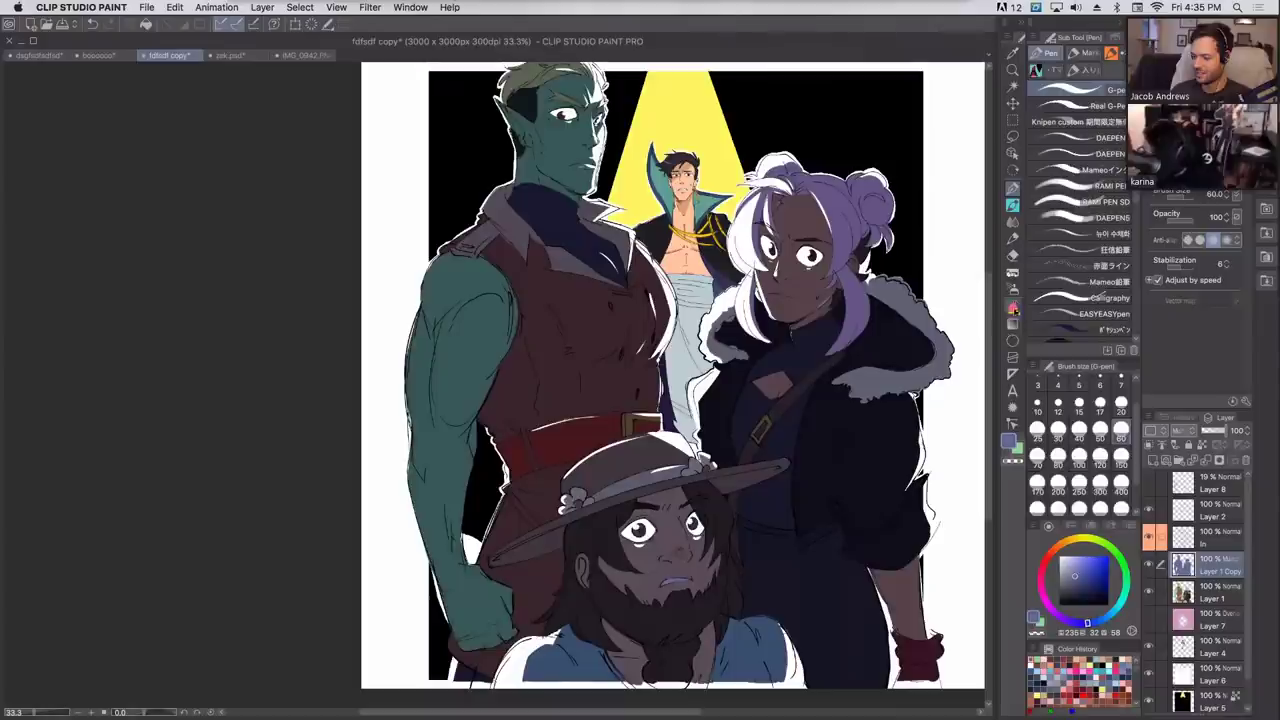
Fill the bearded character's eyes with light blue (188, 32, 81) using the Paint unfilled area tool at brush size 120.
{"action": "left_click", "coordinate": [1014, 290]}
{"action": "left_click", "coordinate": [1080, 150]}
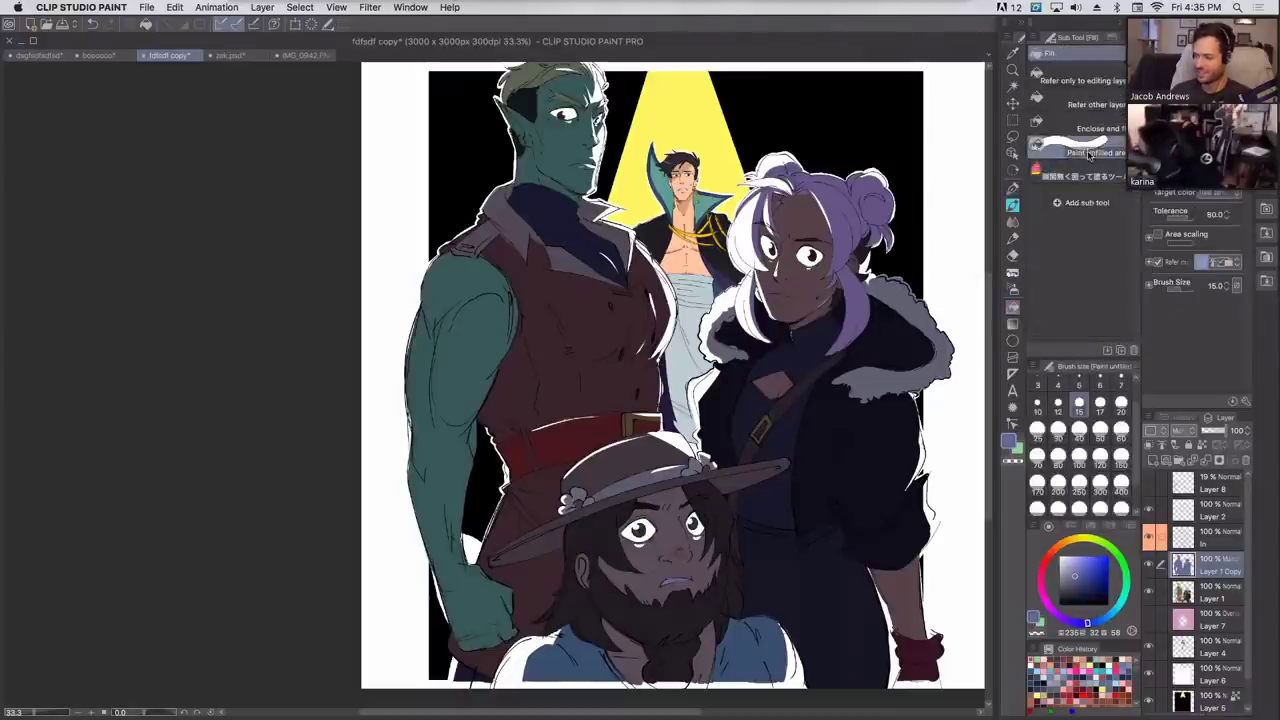
{"action": "left_click", "coordinate": [1117, 610]}
{"action": "left_click", "coordinate": [1075, 566]}
{"action": "left_click", "coordinate": [1120, 508]}
{"action": "left_click", "coordinate": [655, 530]}
{"action": "left_click_drag", "start_coordinate": [645, 468], "coordinate": [648, 462]}
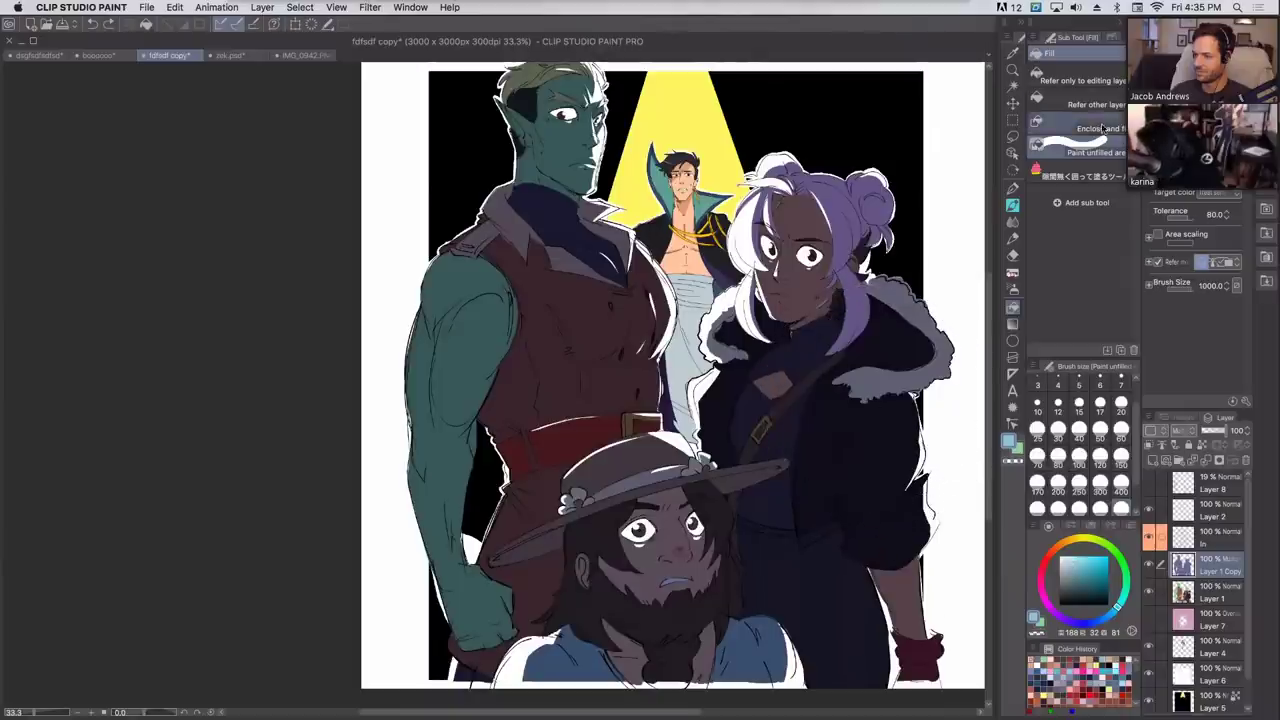
{"action": "left_click", "coordinate": [1100, 456]}
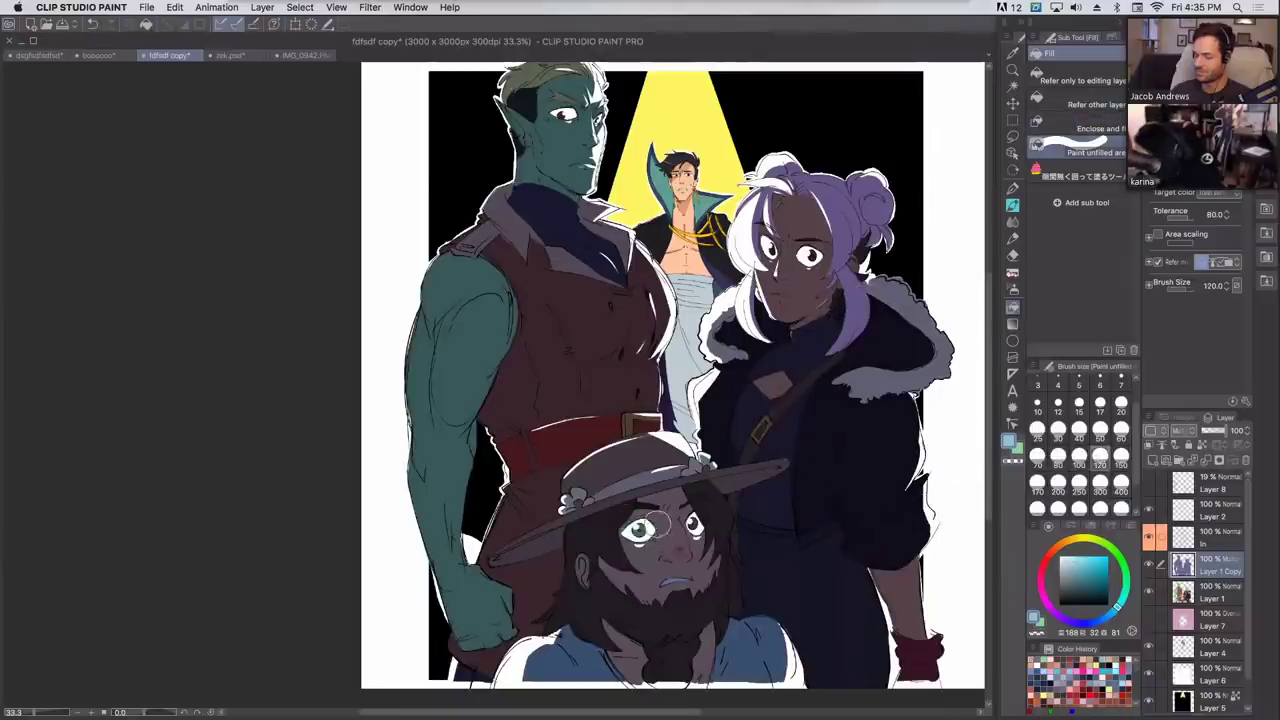
{"action": "left_click", "coordinate": [638, 531]}
{"action": "left_click_drag", "start_coordinate": [692, 528], "coordinate": [694, 526]}
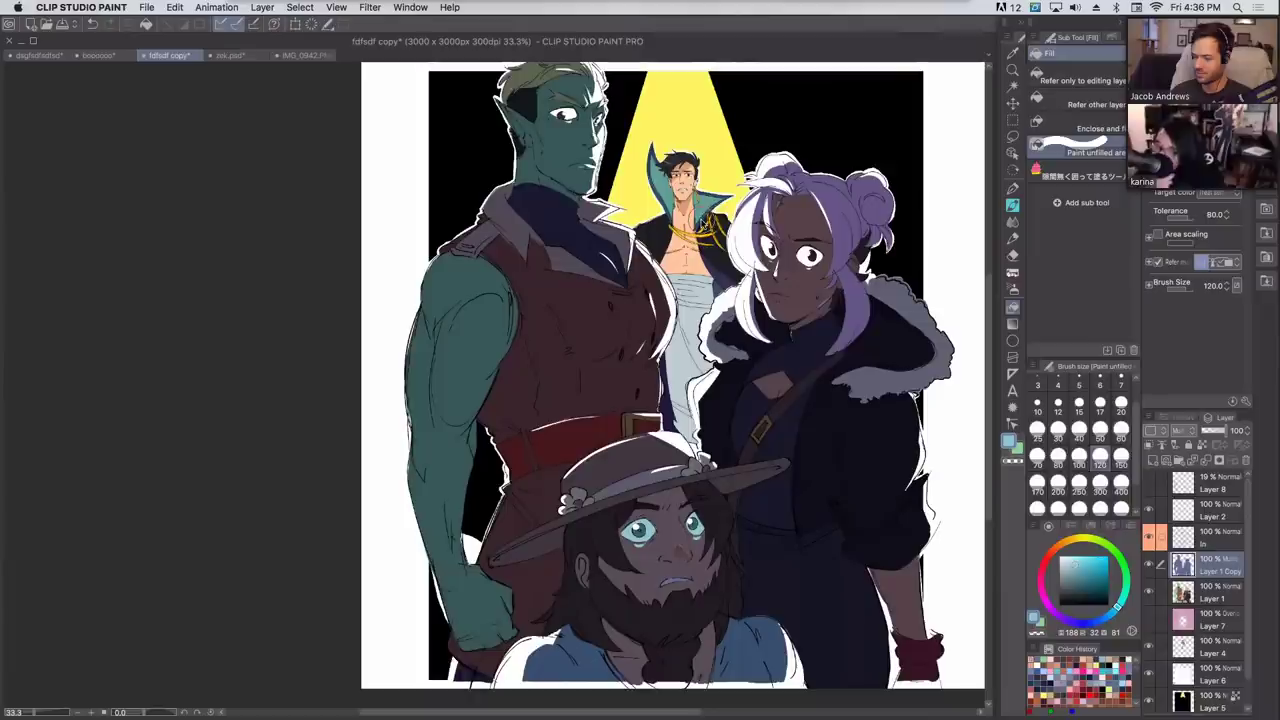
Fill the unshaded gaps on the hat crown and on the pink-haired character's fur collar, eyes, buns and hair strands with light blue.
{"action": "mouse_move", "coordinate": [648, 440]}
{"action": "left_mouse_down"}
{"action": "mouse_move", "coordinate": [706, 461]}
{"action": "mouse_move", "coordinate": [721, 373]}
{"action": "mouse_move", "coordinate": [746, 353]}
{"action": "mouse_move", "coordinate": [745, 283]}
{"action": "left_mouse_up"}
{"action": "mouse_move", "coordinate": [735, 370]}
{"action": "left_mouse_down"}
{"action": "mouse_move", "coordinate": [765, 258]}
{"action": "mouse_move", "coordinate": [820, 262]}
{"action": "mouse_move", "coordinate": [760, 215]}
{"action": "mouse_move", "coordinate": [771, 308]}
{"action": "mouse_move", "coordinate": [740, 225]}
{"action": "mouse_move", "coordinate": [757, 183]}
{"action": "mouse_move", "coordinate": [800, 160]}
{"action": "mouse_move", "coordinate": [820, 240]}
{"action": "mouse_move", "coordinate": [860, 180]}
{"action": "mouse_move", "coordinate": [885, 200]}
{"action": "left_mouse_up"}
{"action": "mouse_move", "coordinate": [788, 192]}
{"action": "left_mouse_down"}
{"action": "mouse_move", "coordinate": [752, 255]}
{"action": "mouse_move", "coordinate": [745, 230]}
{"action": "left_mouse_up"}
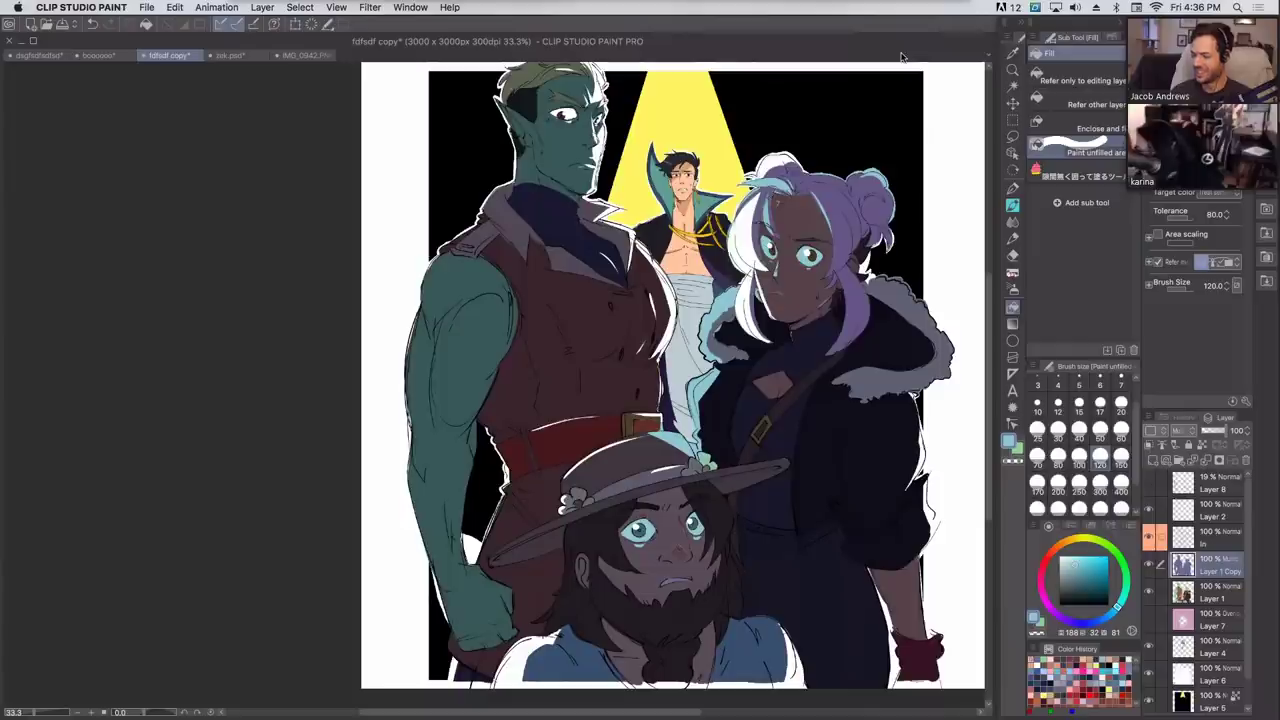
Fill the unshaded gaps on the green character's eye, eyebrow, vest edge, belt and buckle with the same light blue.
{"action": "mouse_move", "coordinate": [562, 105]}
{"action": "left_mouse_down"}
{"action": "mouse_move", "coordinate": [548, 135]}
{"action": "mouse_move", "coordinate": [600, 92]}
{"action": "mouse_move", "coordinate": [596, 185]}
{"action": "mouse_move", "coordinate": [582, 200]}
{"action": "mouse_move", "coordinate": [655, 320]}
{"action": "mouse_move", "coordinate": [662, 305]}
{"action": "mouse_move", "coordinate": [630, 228]}
{"action": "left_mouse_up"}
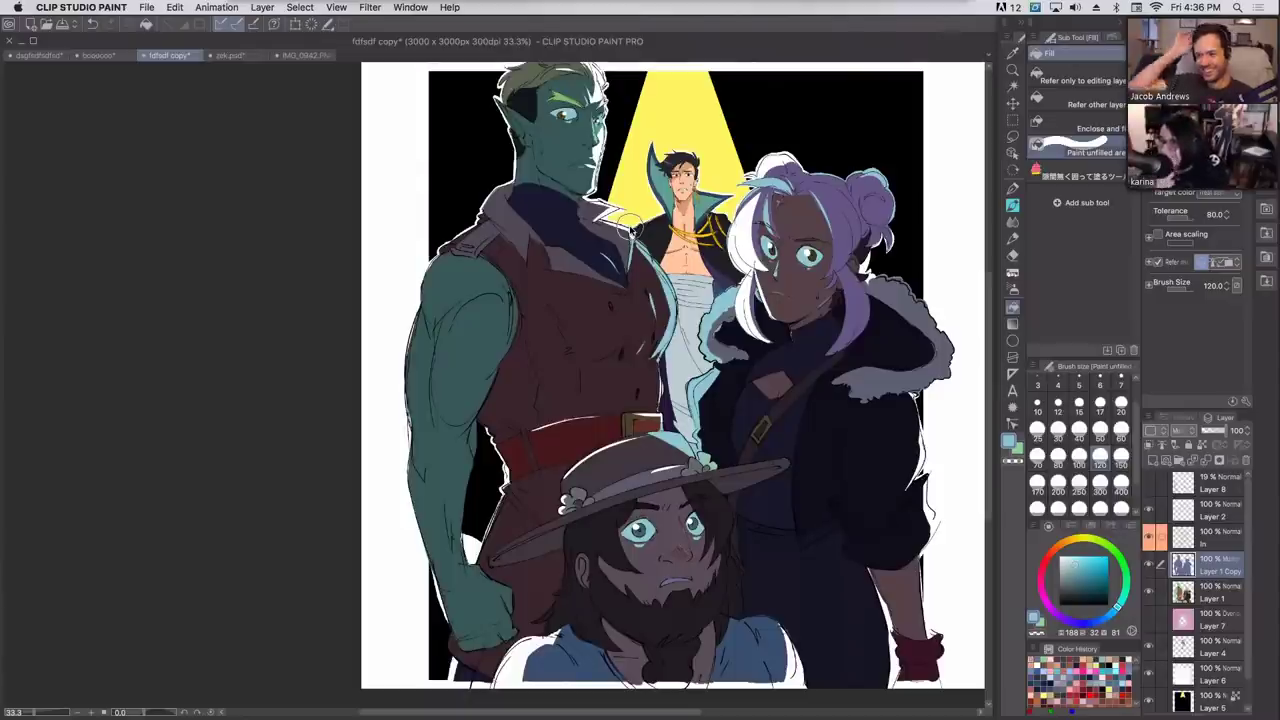
{"action": "mouse_move", "coordinate": [495, 535]}
{"action": "left_mouse_down"}
{"action": "mouse_move", "coordinate": [511, 455]}
{"action": "mouse_move", "coordinate": [478, 380]}
{"action": "left_mouse_up"}
{"action": "mouse_move", "coordinate": [550, 426]}
{"action": "left_mouse_down"}
{"action": "mouse_move", "coordinate": [607, 420]}
{"action": "mouse_move", "coordinate": [572, 482]}
{"action": "mouse_move", "coordinate": [664, 430]}
{"action": "left_mouse_up"}
{"action": "left_click_drag", "start_coordinate": [648, 410], "coordinate": [655, 418]}
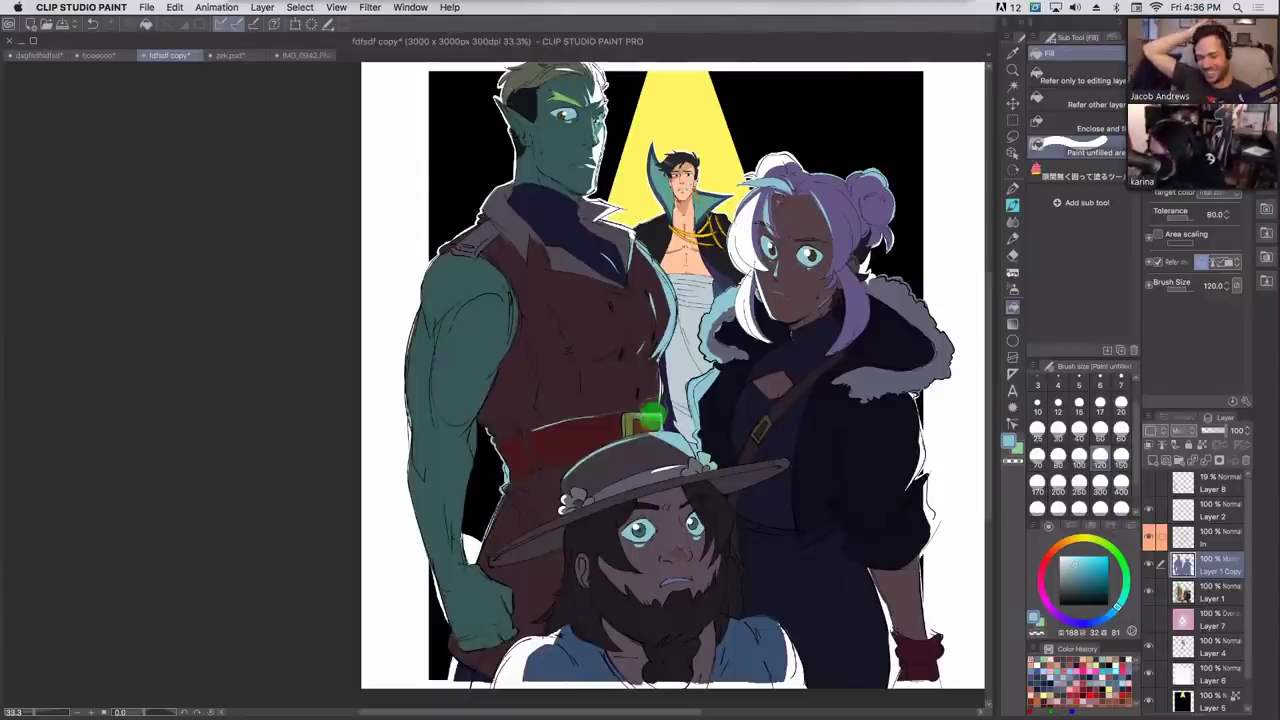
Fill the unshaded edges of the bearded character's shirt shoulders and go over the pink-haired character's wristband and sleeve with light blue.
{"action": "left_click_drag", "start_coordinate": [490, 668], "coordinate": [596, 640]}
{"action": "left_click_drag", "start_coordinate": [772, 648], "coordinate": [843, 665]}
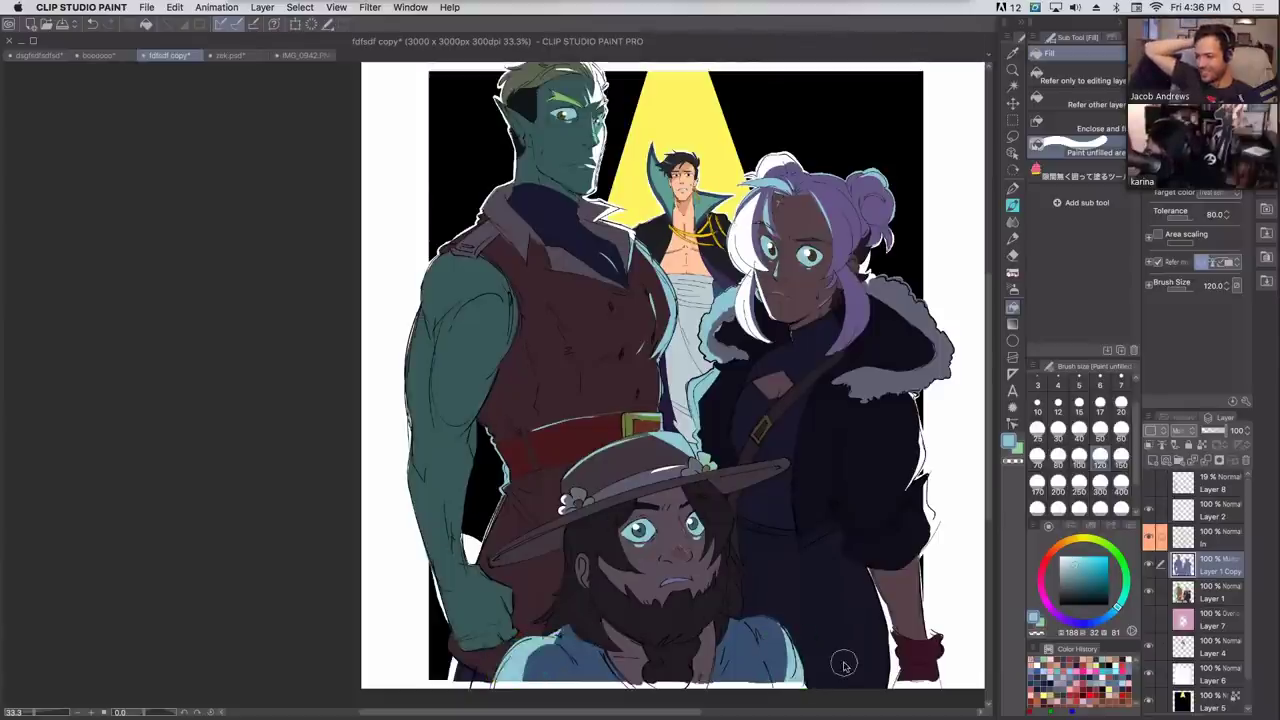
{"action": "mouse_move", "coordinate": [925, 660]}
{"action": "left_mouse_down"}
{"action": "mouse_move", "coordinate": [911, 602]}
{"action": "mouse_move", "coordinate": [886, 592]}
{"action": "mouse_move", "coordinate": [858, 540]}
{"action": "left_mouse_up"}
{"action": "left_click_drag", "start_coordinate": [912, 470], "coordinate": [936, 548]}
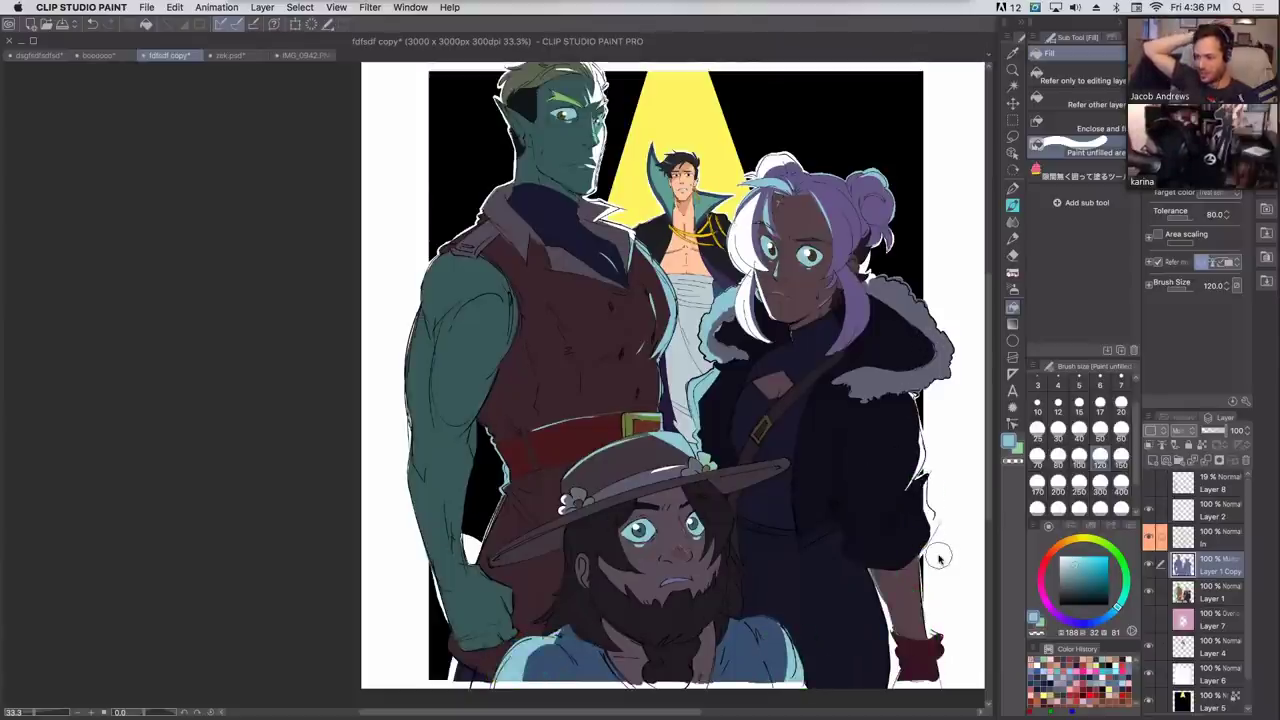
Fill the white front hair strands of the pink-haired character with light blue using the Refer other layers fill, undoing stray fills.
{"action": "left_click", "coordinate": [1070, 122]}
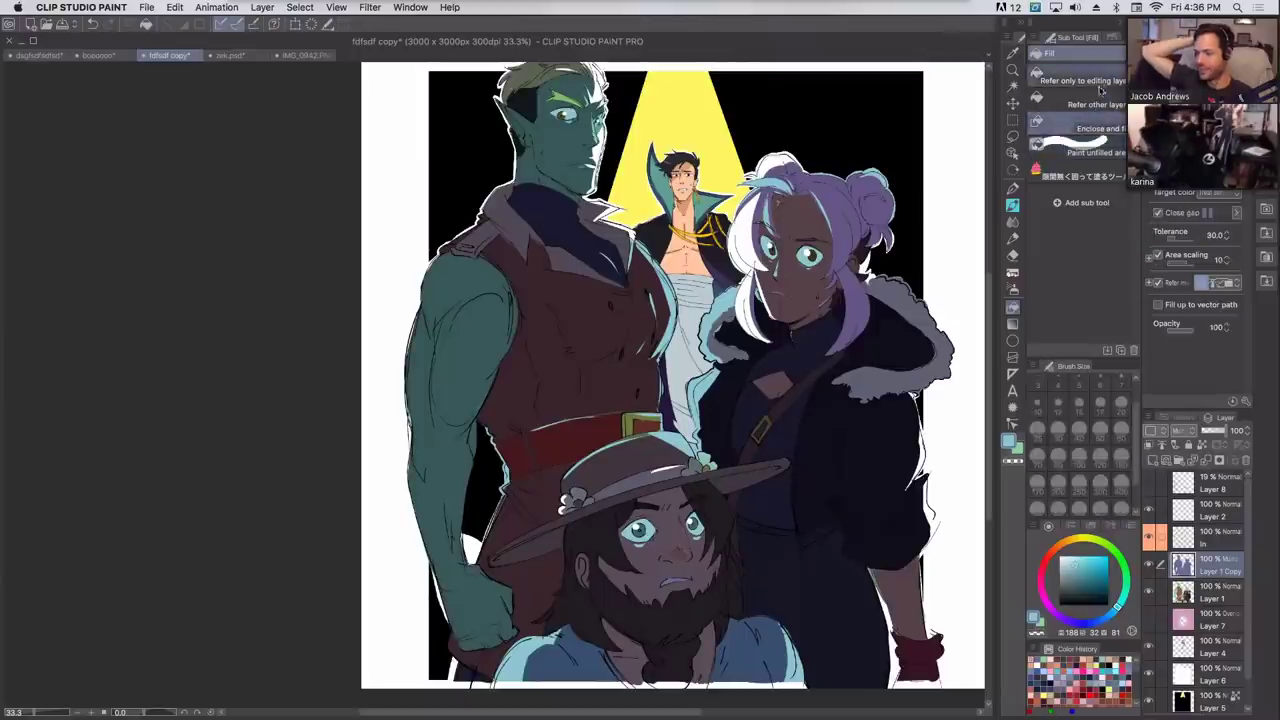
{"action": "left_click", "coordinate": [1070, 100]}
{"action": "key", "text": "super+plus"}
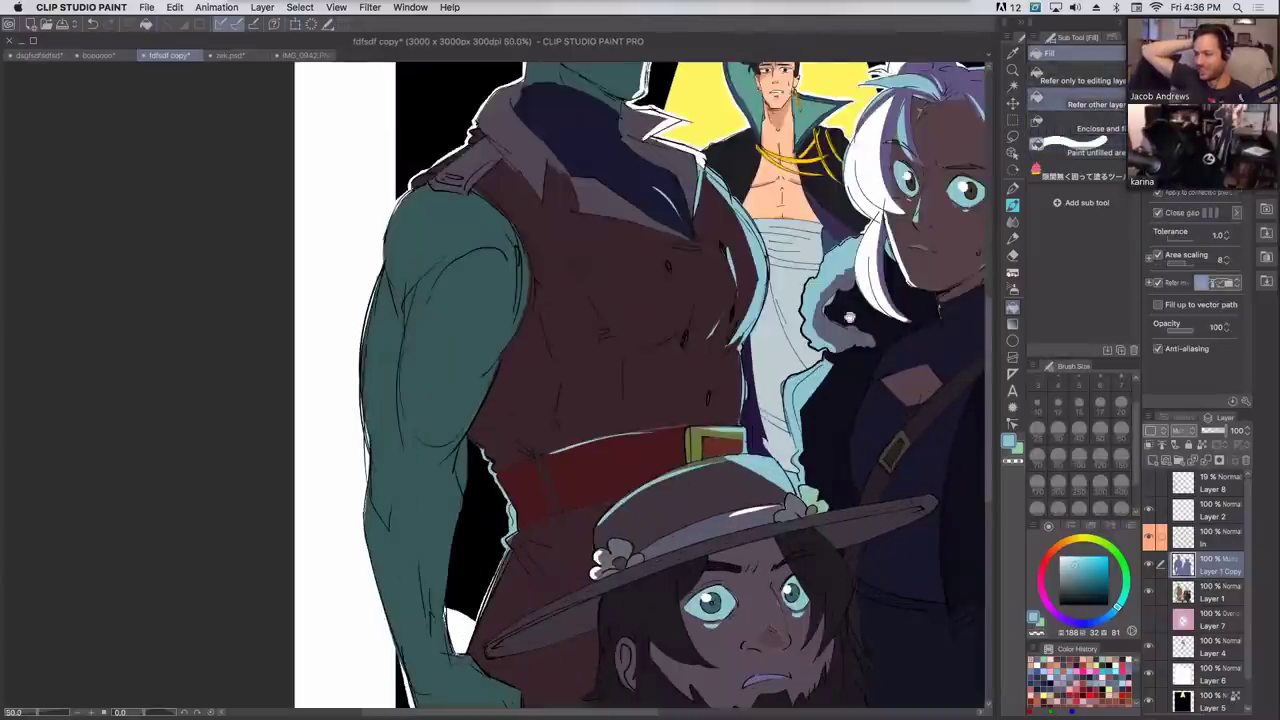
{"action": "key", "text": "super+minus"}
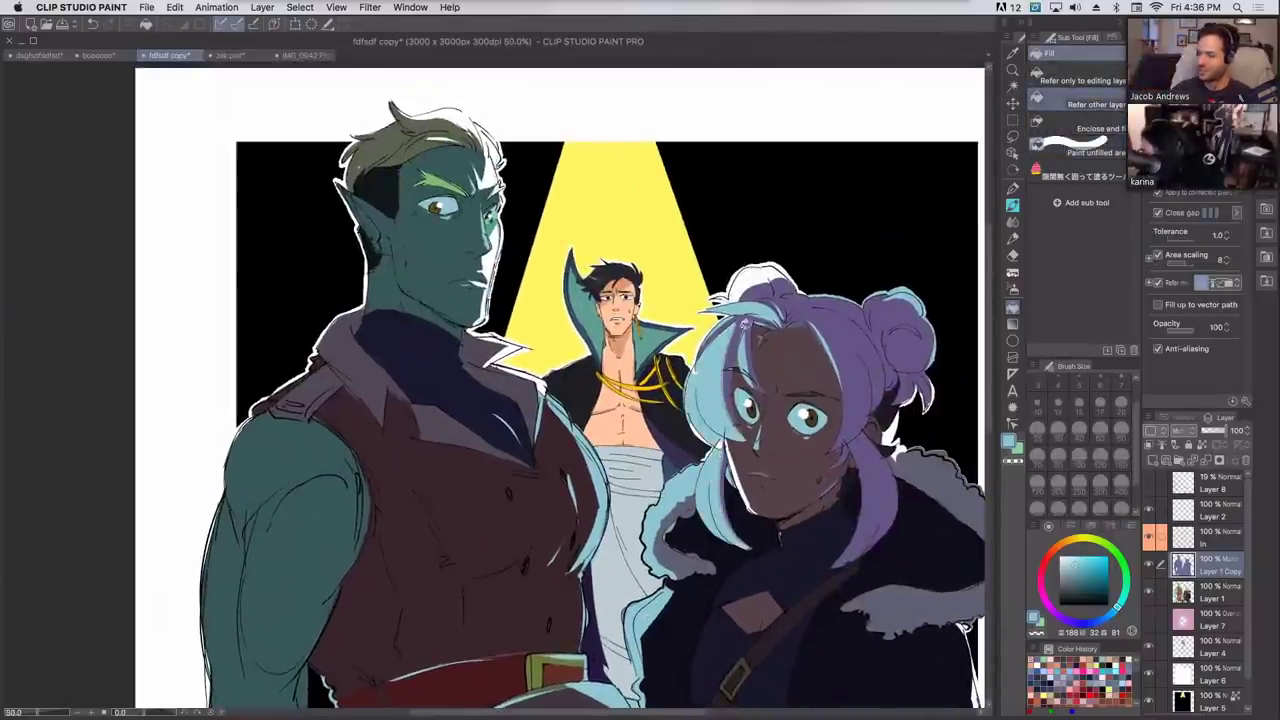
{"action": "key", "text": "super+z"}
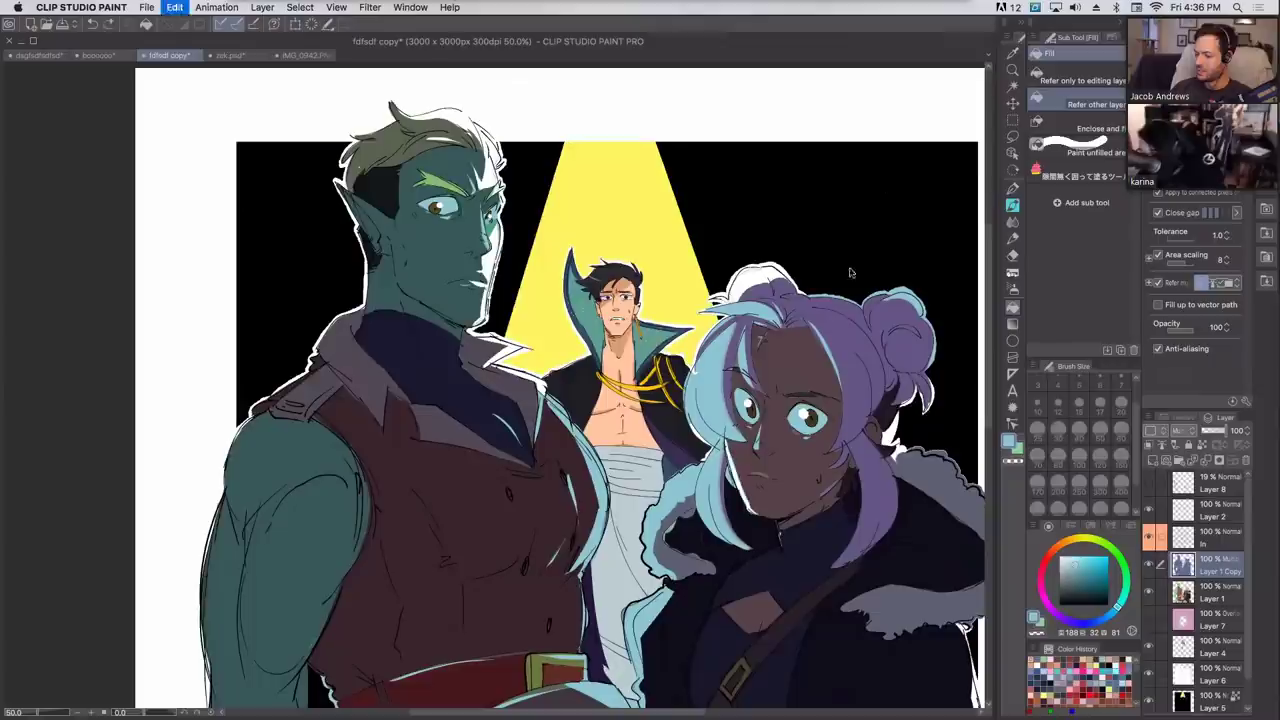
{"action": "left_click", "coordinate": [893, 432]}
{"action": "left_click_drag", "start_coordinate": [879, 397], "coordinate": [771, 497]}
{"action": "key", "text": "super+z"}
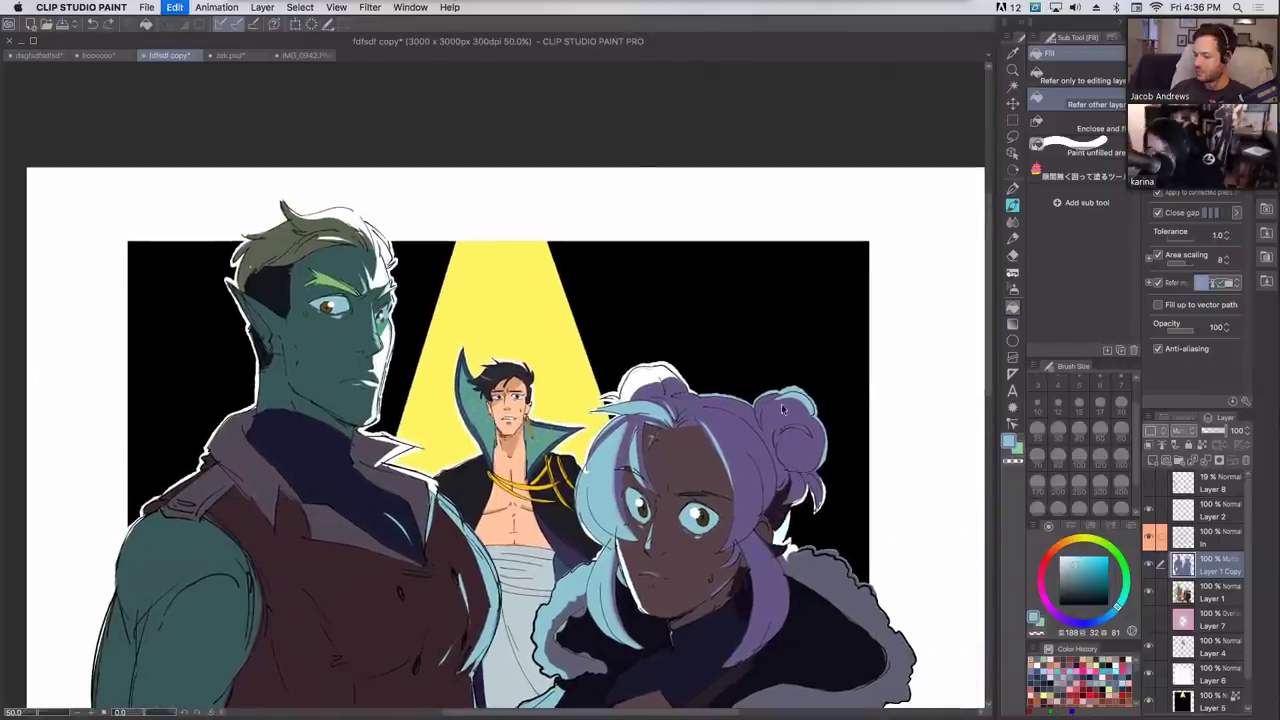
{"action": "left_click", "coordinate": [380, 358]}
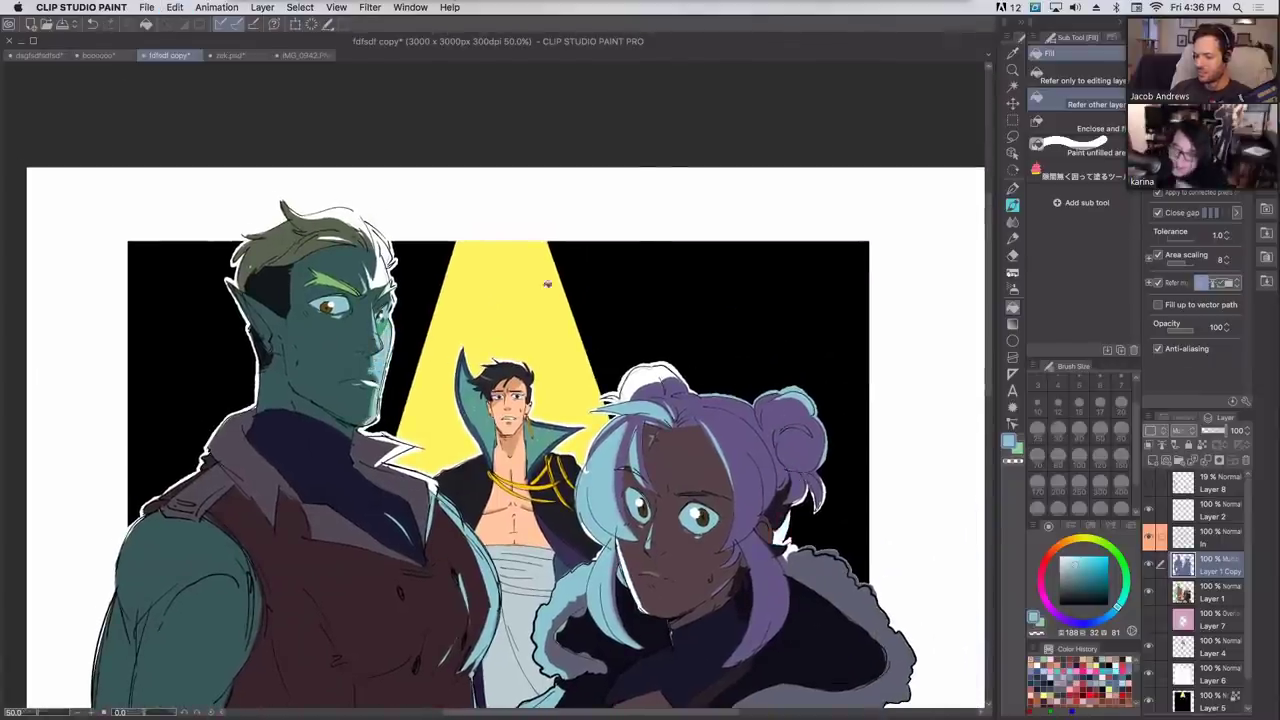
{"action": "left_click", "coordinate": [1013, 188]}
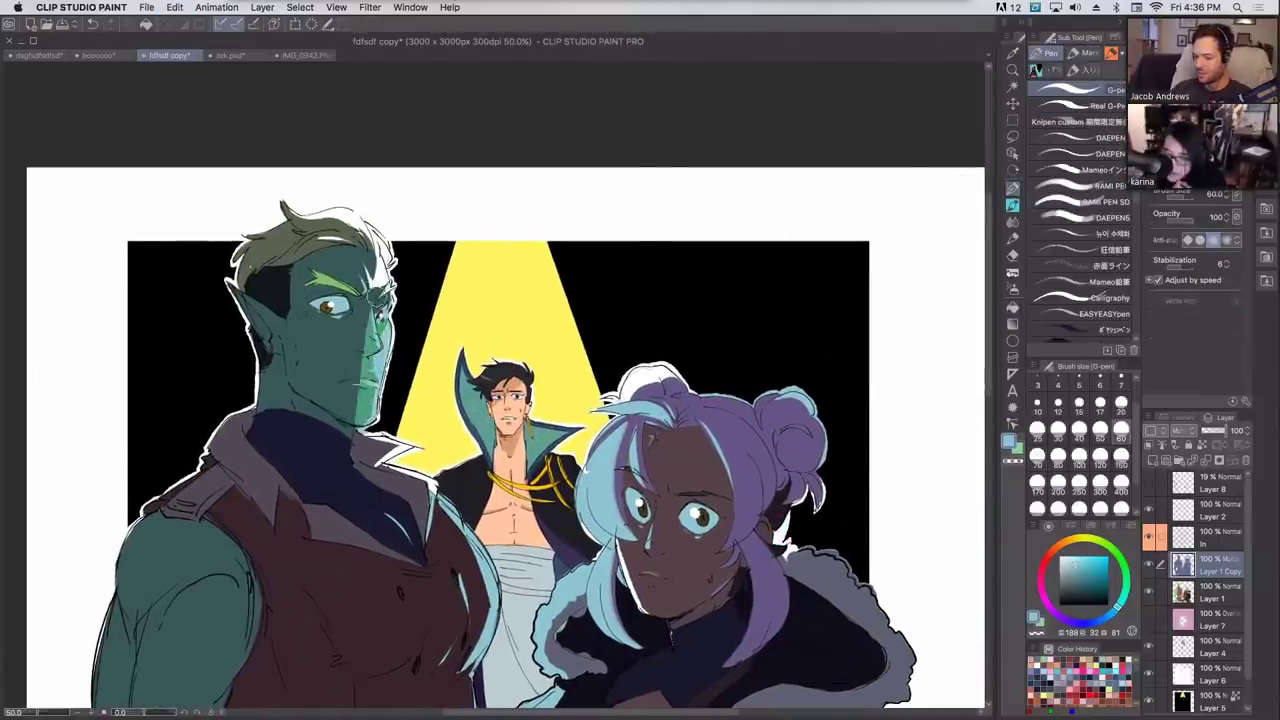
{"action": "key", "text": "super+z"}
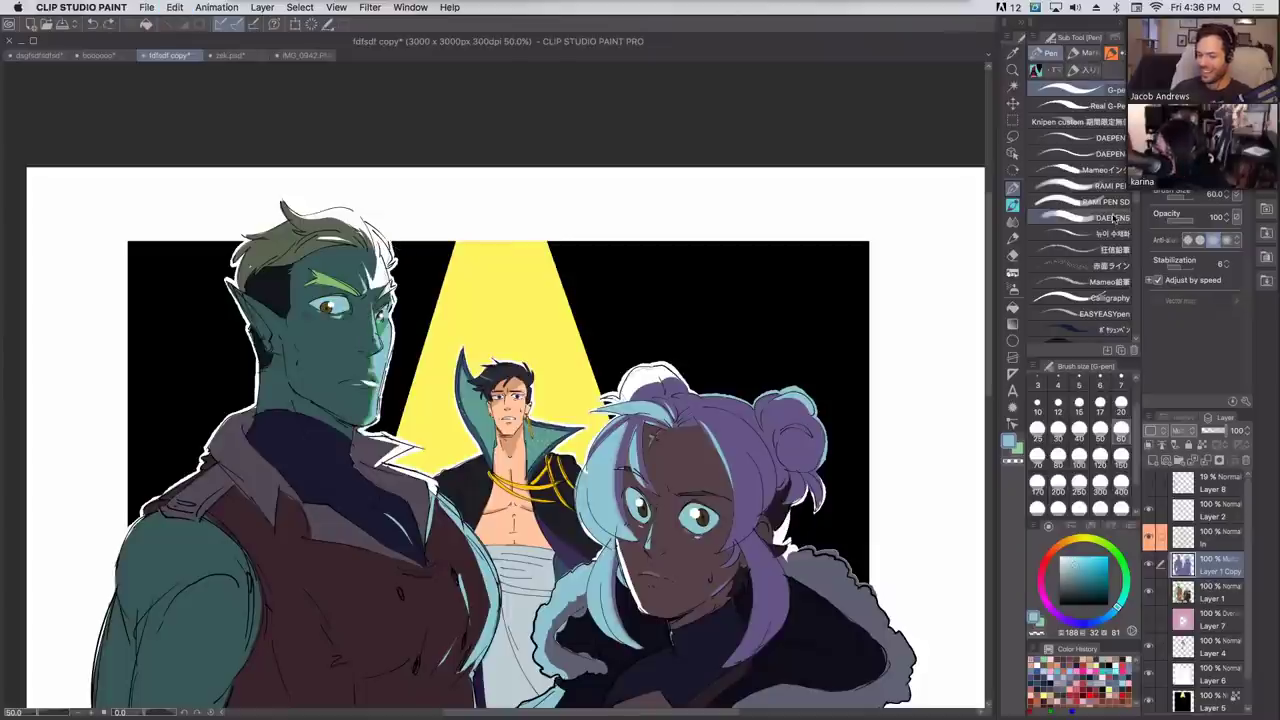
{"action": "left_click", "coordinate": [1012, 221]}
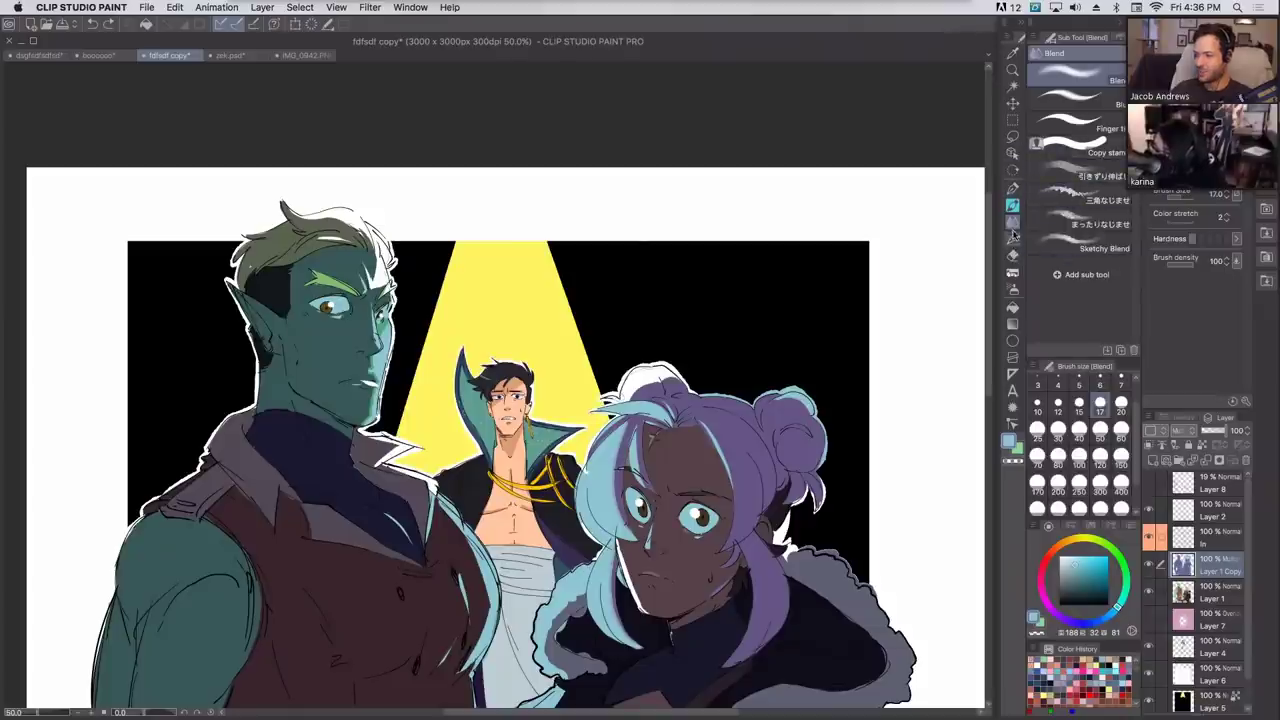
{"action": "left_click", "coordinate": [1120, 432]}
{"action": "left_click_drag", "start_coordinate": [364, 410], "coordinate": [371, 347]}
{"action": "key", "text": "super+z"}
Airbrush soft light blue at size 400 over the green and pink-haired characters' faces and the hat, with transparent pixels locked on Layer 1 Copy.
{"action": "left_click", "coordinate": [1012, 288]}
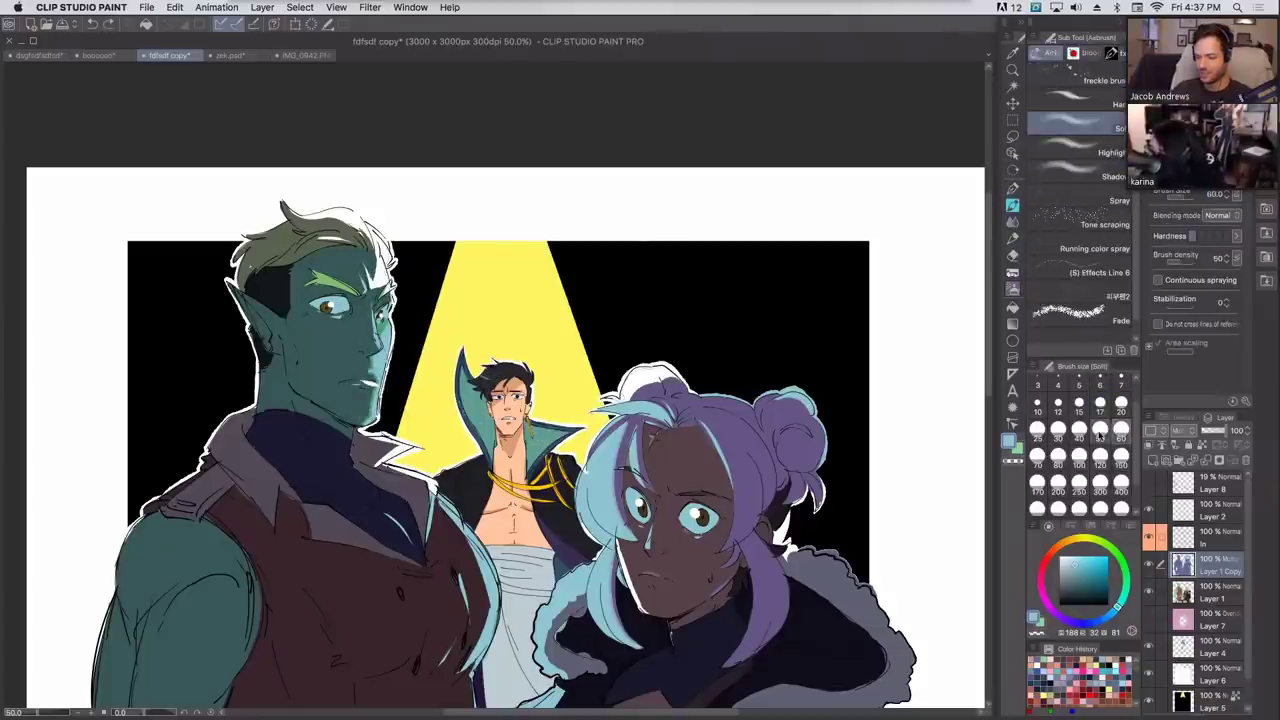
{"action": "left_click", "coordinate": [1100, 455]}
{"action": "mouse_move", "coordinate": [378, 435]}
{"action": "left_mouse_down"}
{"action": "mouse_move", "coordinate": [365, 210]}
{"action": "mouse_move", "coordinate": [357, 410]}
{"action": "mouse_move", "coordinate": [382, 218]}
{"action": "mouse_move", "coordinate": [394, 232]}
{"action": "mouse_move", "coordinate": [367, 182]}
{"action": "left_mouse_up"}
{"action": "key", "text": "ctrl+z"}
{"action": "key", "text": "ctrl+z"}
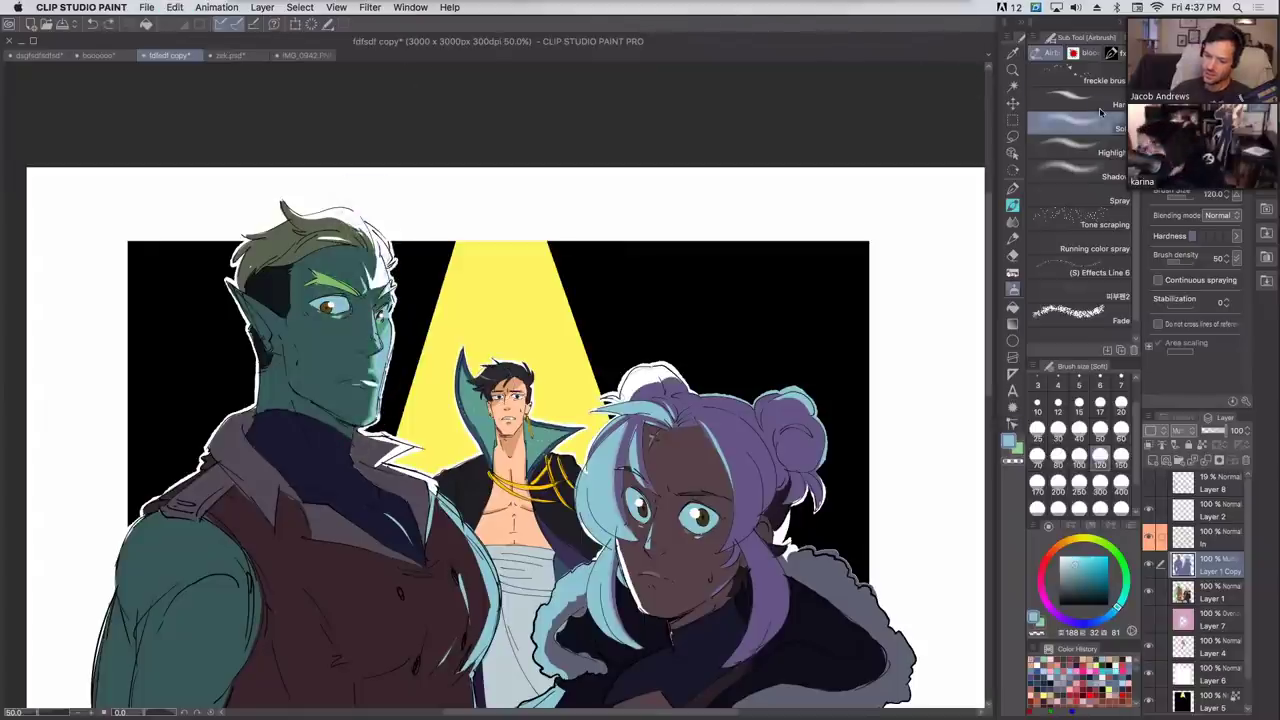
{"action": "key", "text": "ctrl+minus"}
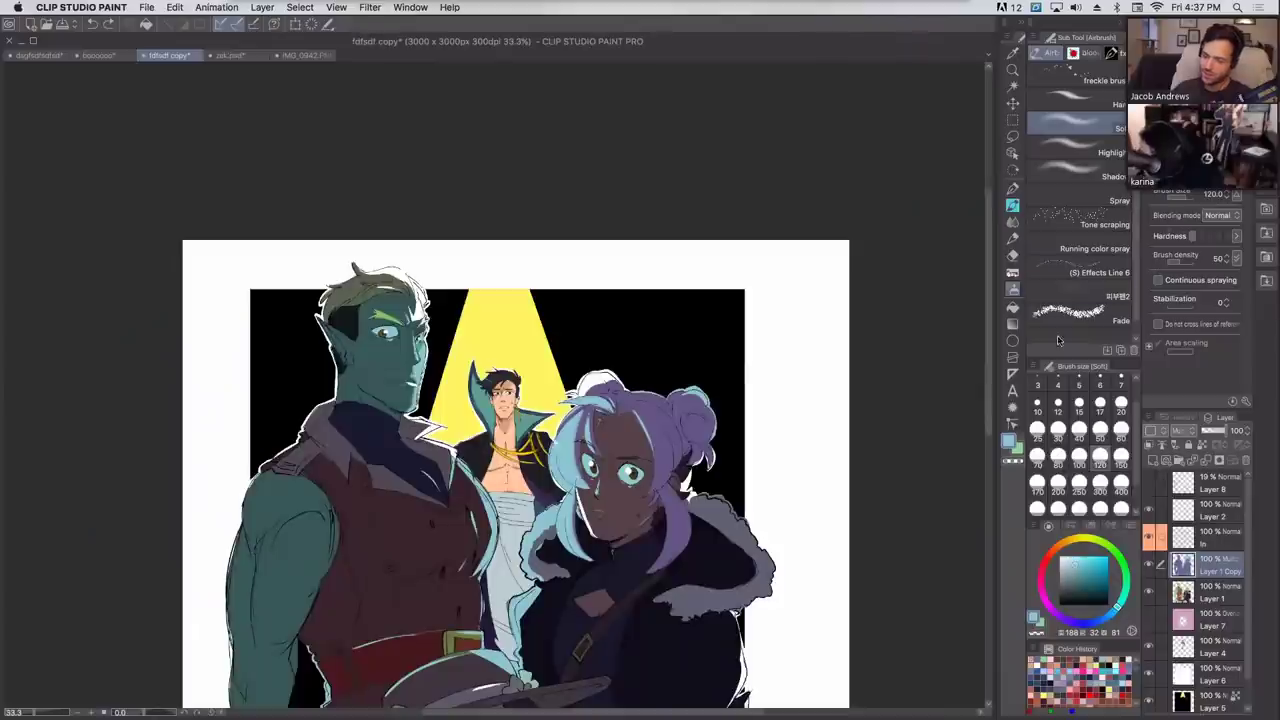
{"action": "left_click", "coordinate": [1121, 481]}
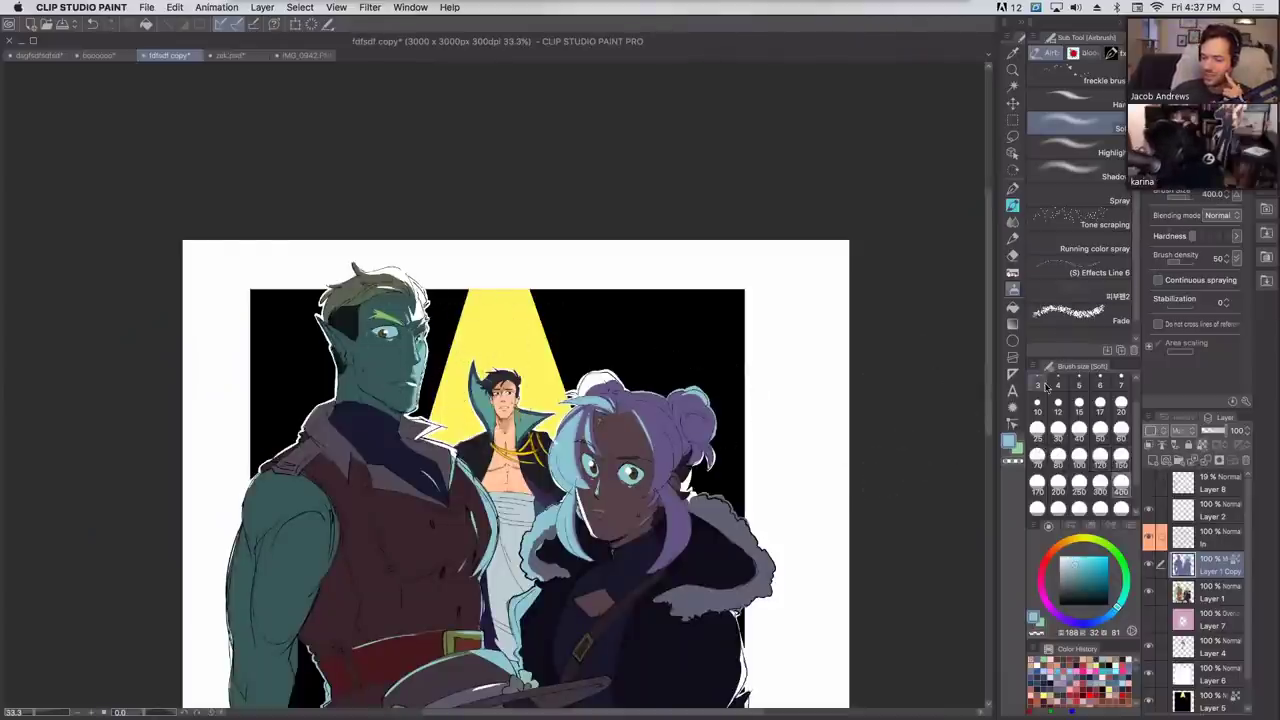
{"action": "left_click_drag", "start_coordinate": [449, 287], "coordinate": [400, 345]}
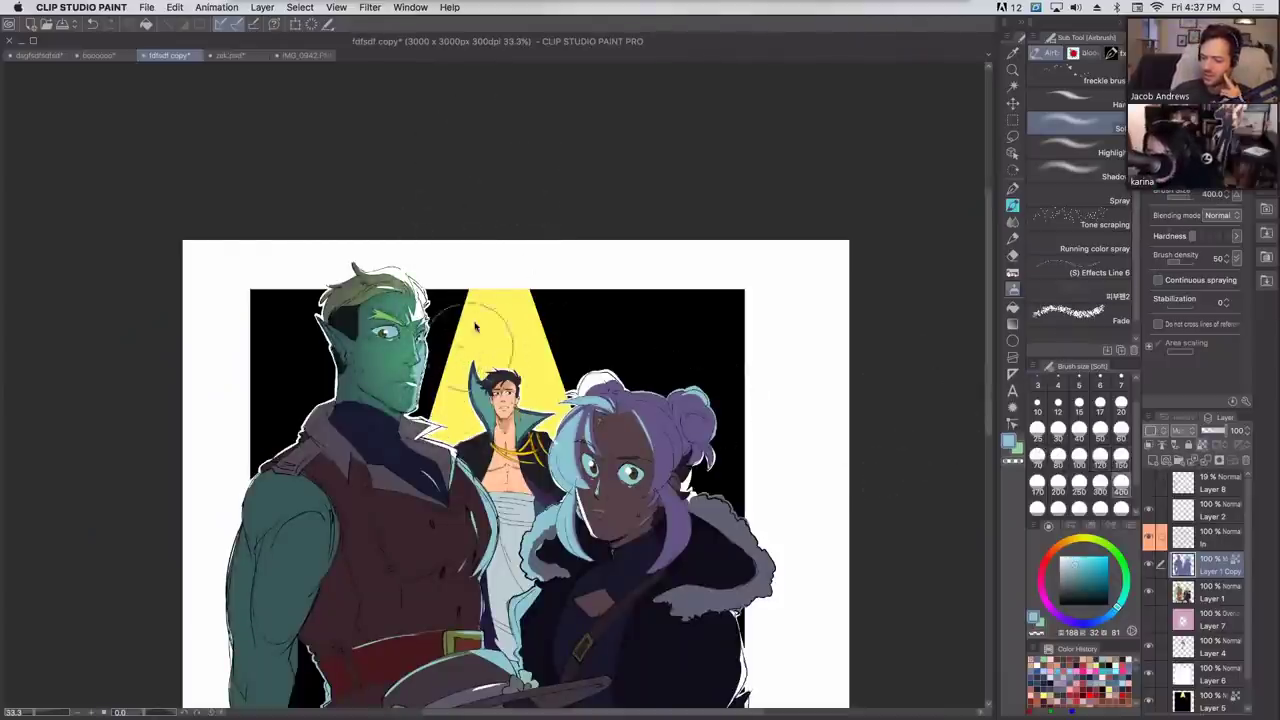
{"action": "left_click_drag", "start_coordinate": [585, 410], "coordinate": [600, 470]}
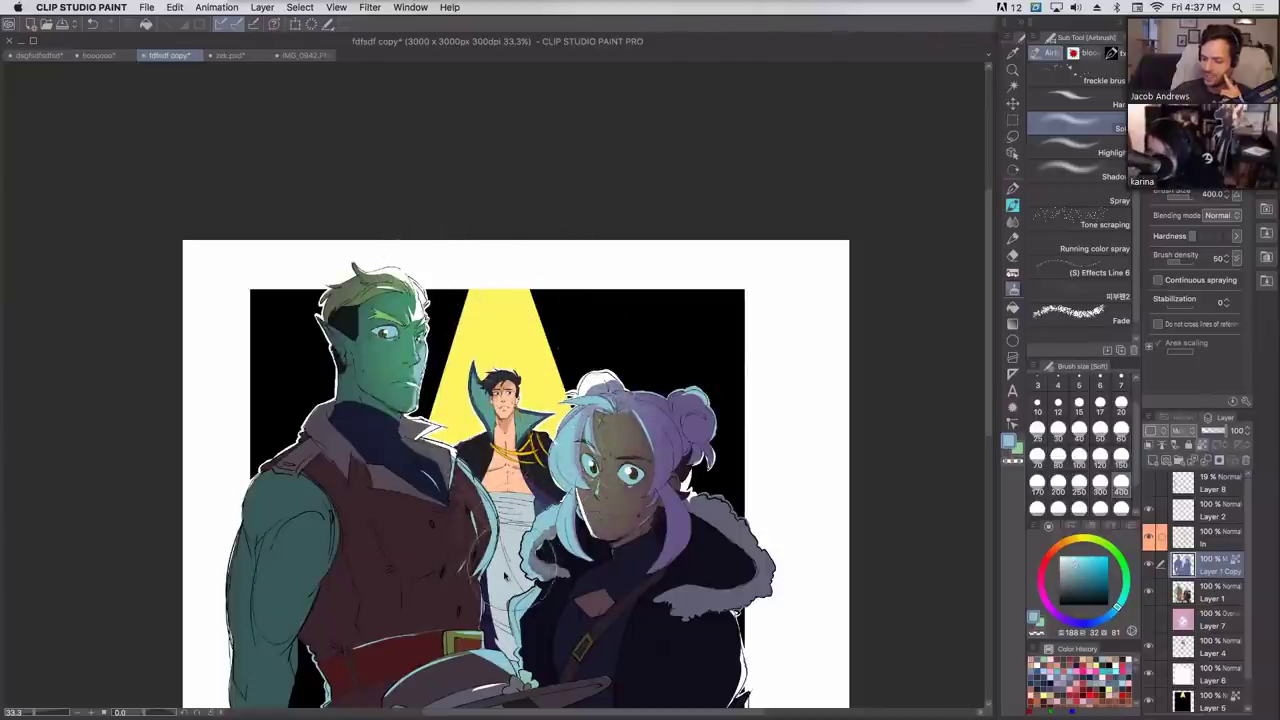
{"action": "left_click_drag", "start_coordinate": [508, 358], "coordinate": [565, 108]}
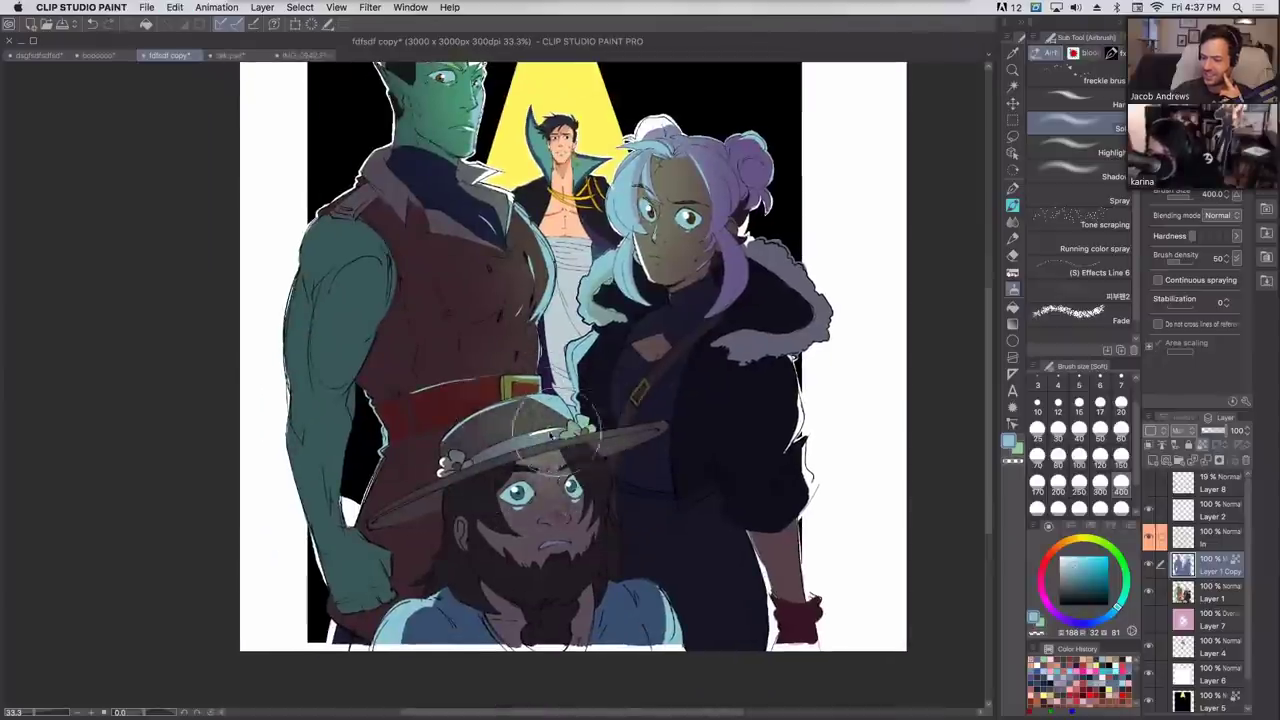
{"action": "left_click_drag", "start_coordinate": [575, 420], "coordinate": [603, 535]}
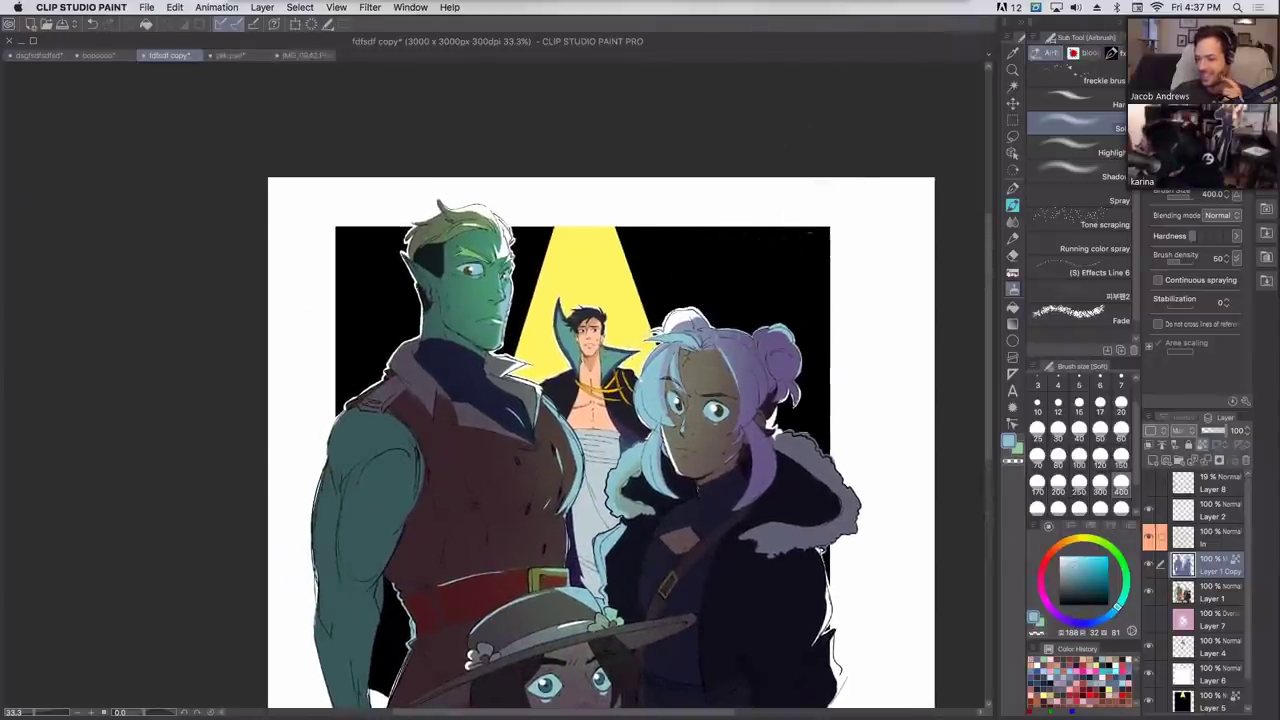
Unlock the transparent pixels of Layer 1 Copy and fill the pink-haired character's remaining white hair bun with light blue.
{"action": "key", "text": "super+plus"}
{"action": "left_click", "coordinate": [1203, 446]}
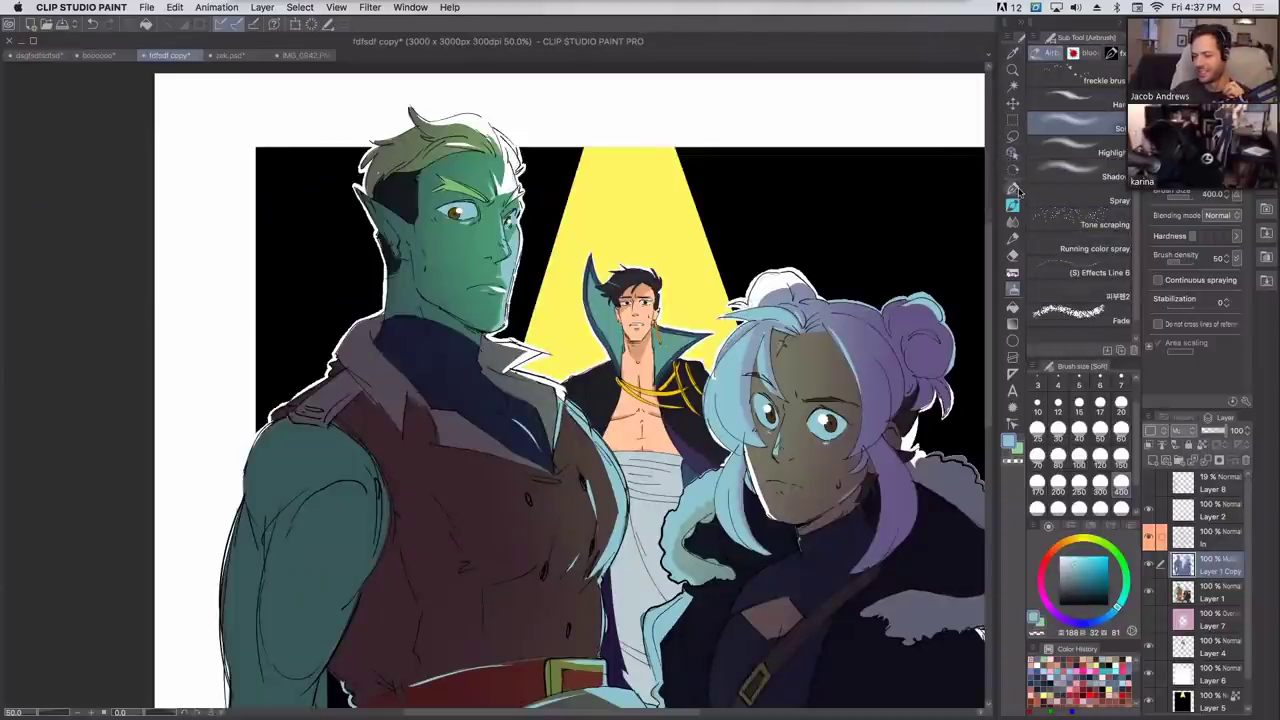
{"action": "left_click", "coordinate": [1013, 306]}
{"action": "left_click", "coordinate": [778, 275]}
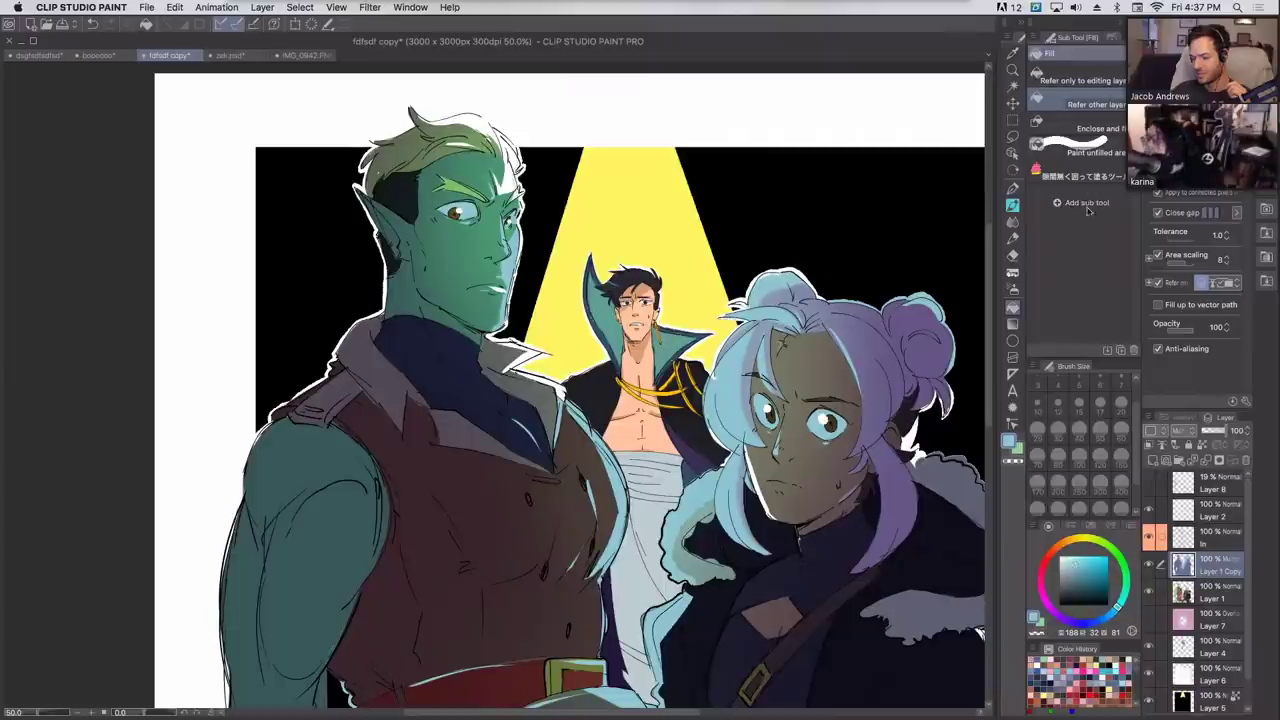
{"action": "left_click", "coordinate": [1013, 187]}
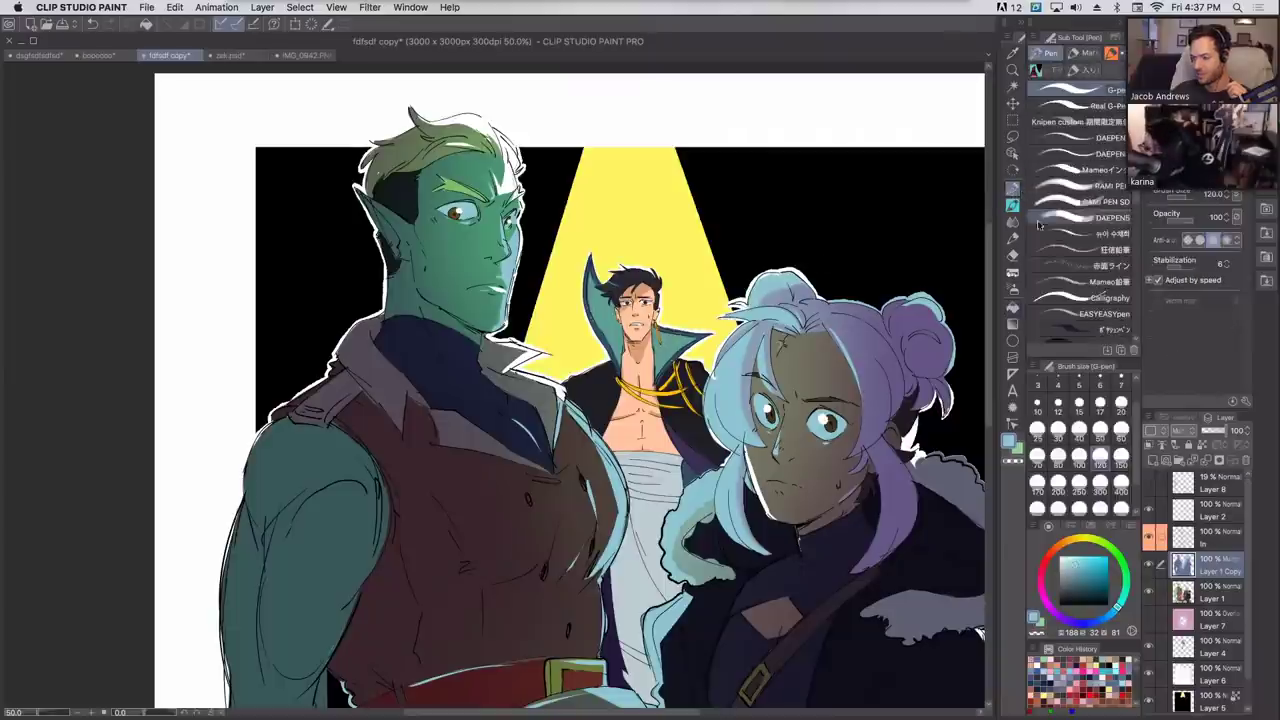
Airbrush a darker muted blue (H 188, S 34, V 64) at size 1000 softly over the bearded character's face and hat.
{"action": "left_click", "coordinate": [1013, 287]}
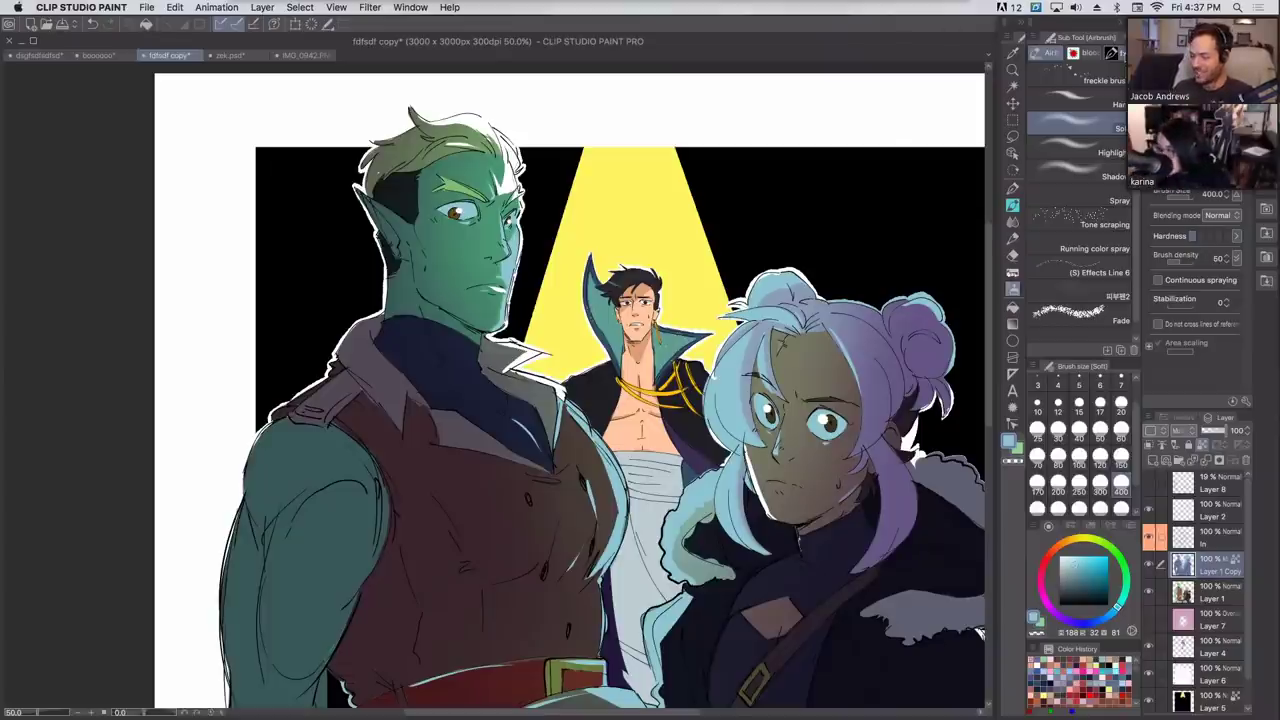
{"action": "key", "text": "super+minus"}
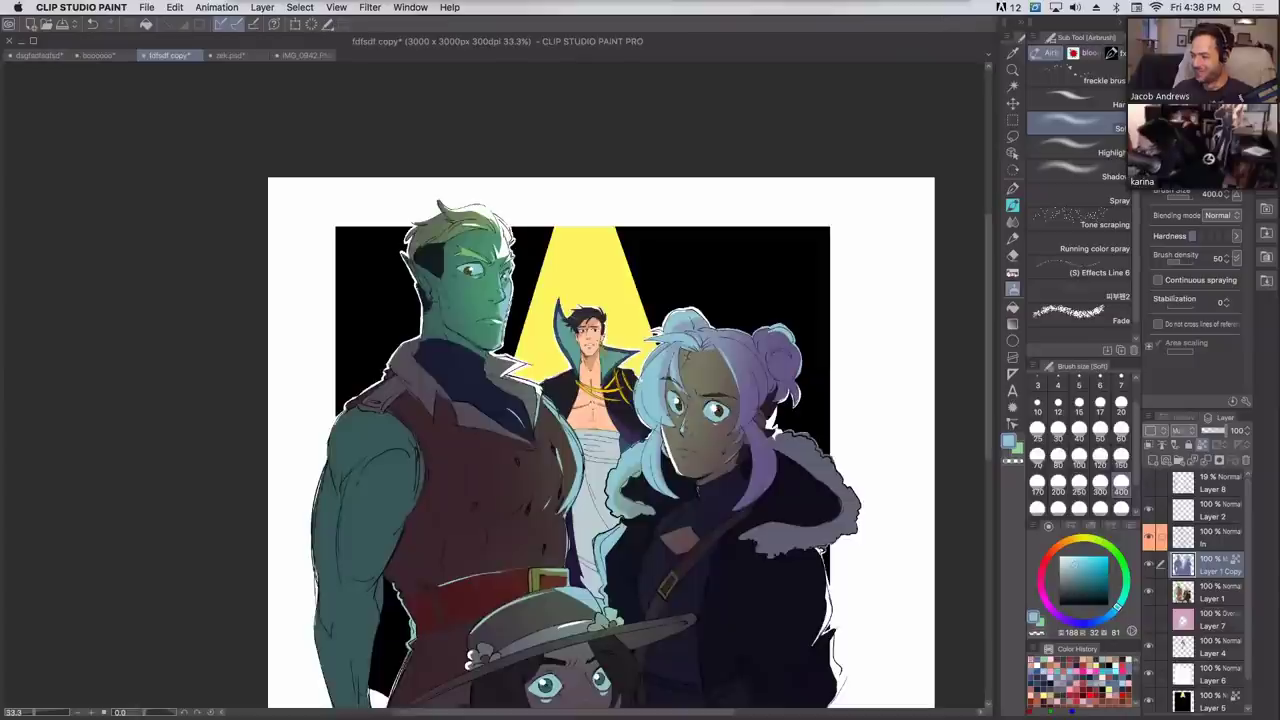
{"action": "scroll", "coordinate": [492, 385], "scroll_direction": "down", "scroll_amount": 4}
{"action": "scroll", "coordinate": [520, 380], "scroll_direction": "up", "scroll_amount": 3}
{"action": "mouse_move", "coordinate": [472, 506]}
{"action": "left_mouse_down"}
{"action": "mouse_move", "coordinate": [500, 558]}
{"action": "mouse_move", "coordinate": [490, 542]}
{"action": "left_mouse_up"}
{"action": "key", "text": "super+z"}
{"action": "left_click", "coordinate": [1075, 574]}
{"action": "left_click", "coordinate": [1117, 505]}
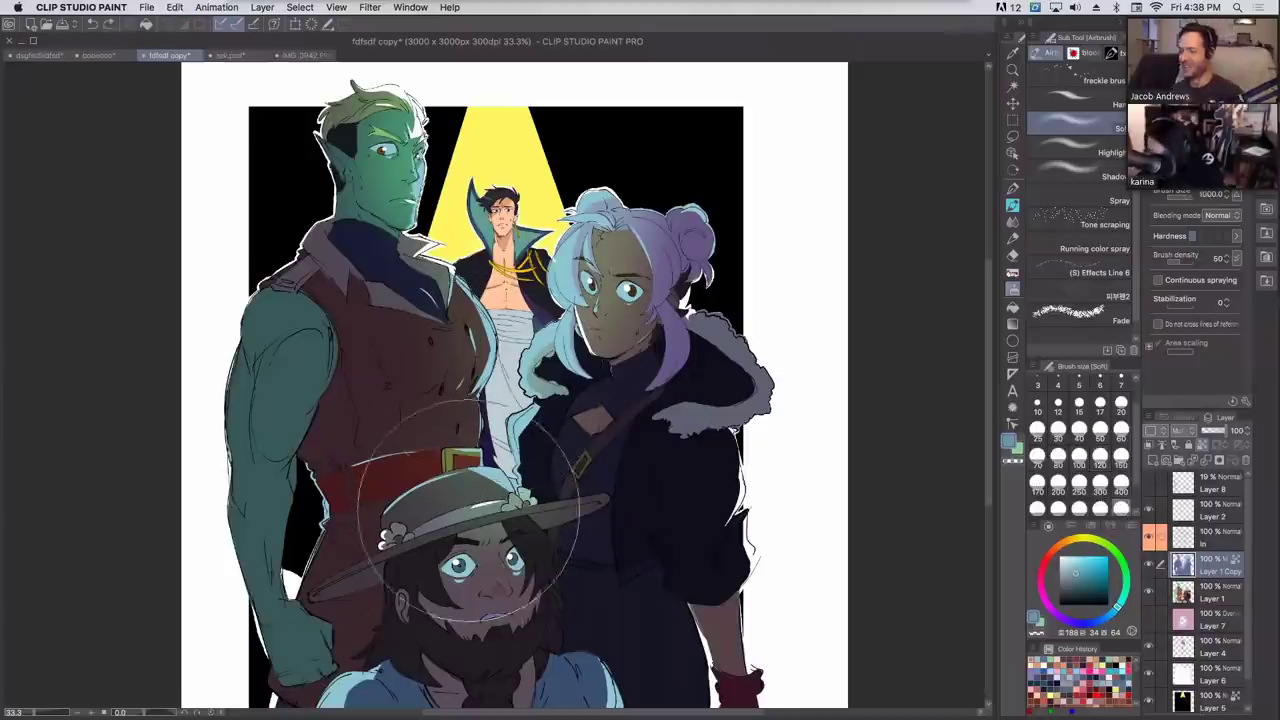
{"action": "left_click_drag", "start_coordinate": [525, 530], "coordinate": [520, 528]}
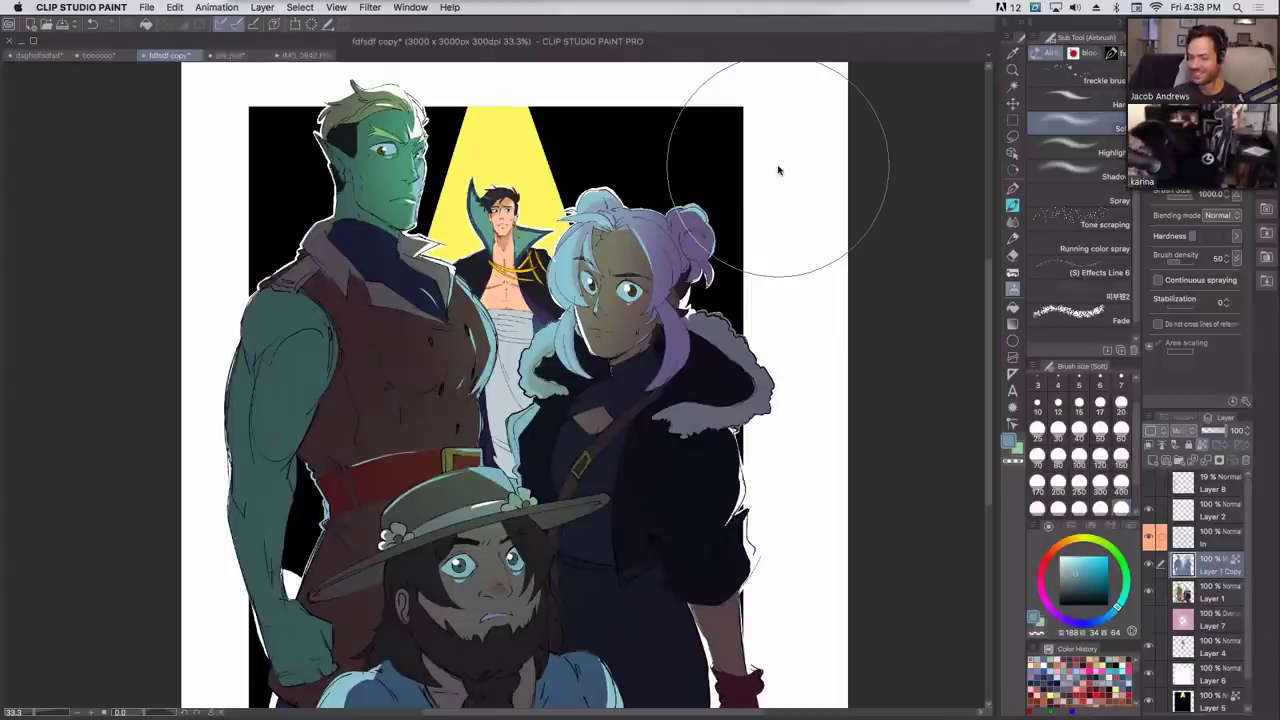
Shift the hue of the Multiply shading layer to 37 with the Hue/Saturation/Luminosity correction.
{"action": "left_click", "coordinate": [174, 7]}
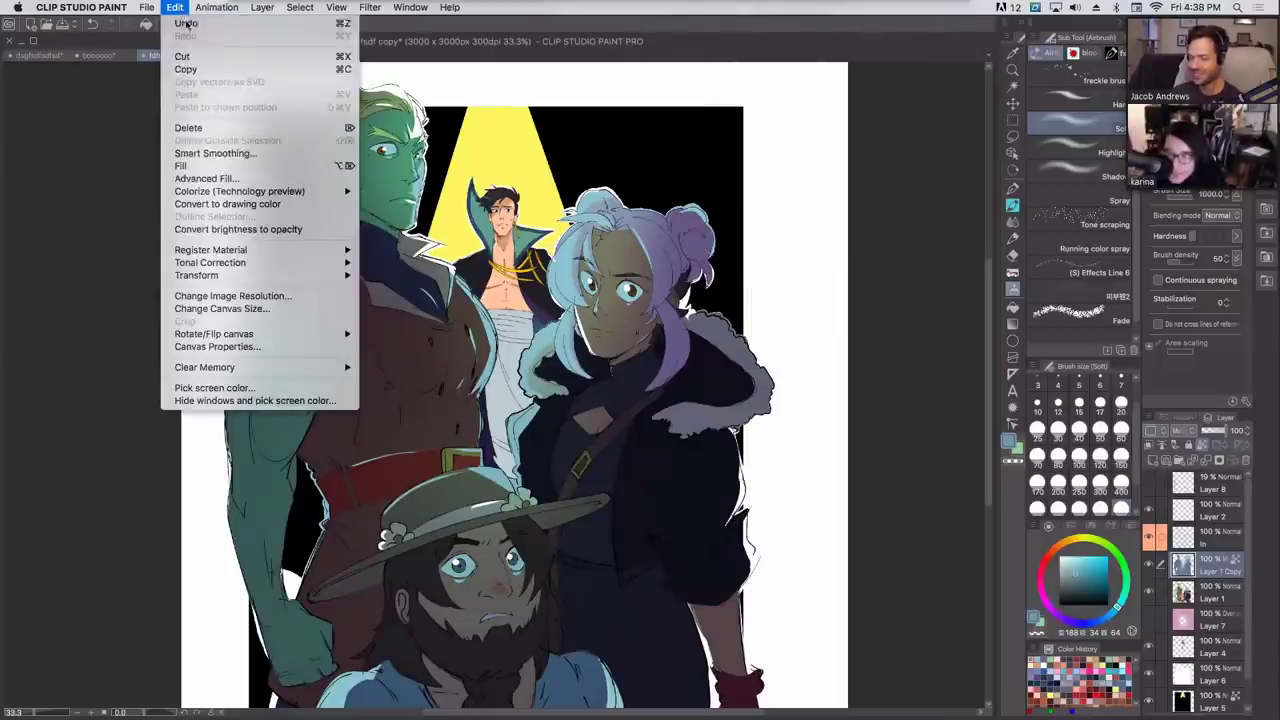
{"action": "mouse_move", "coordinate": [262, 262]}
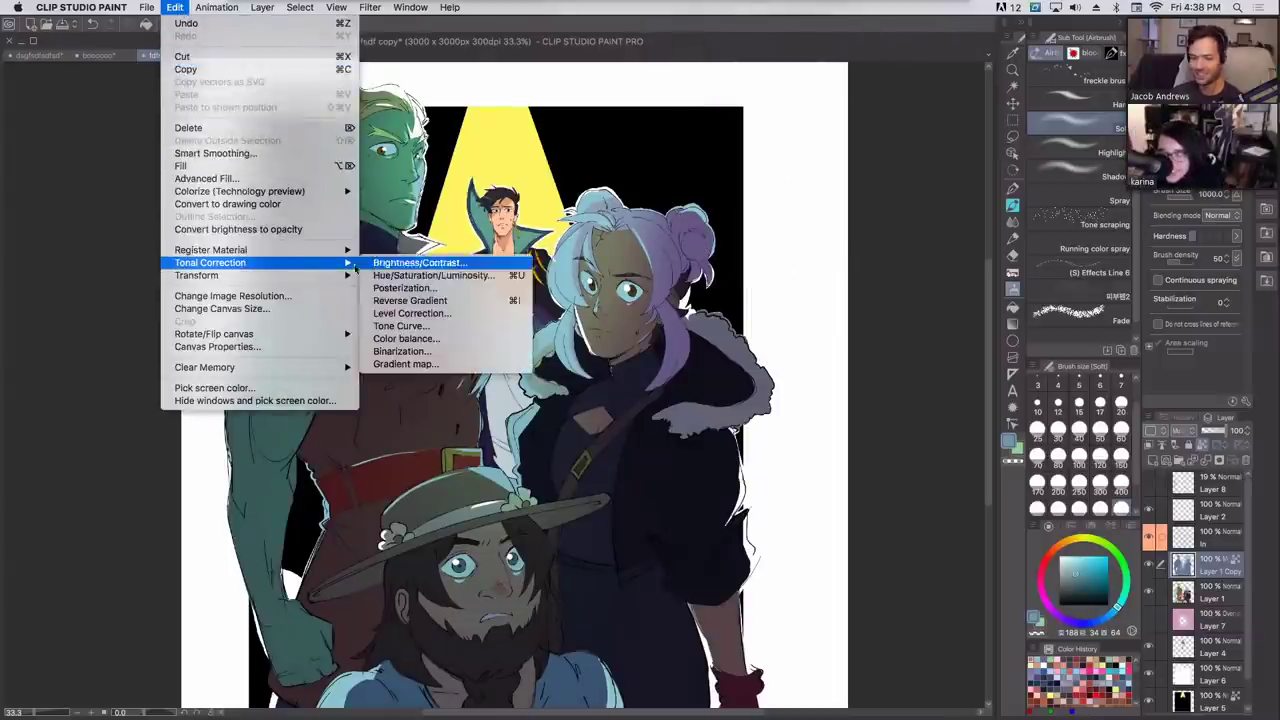
{"action": "left_click", "coordinate": [450, 276]}
{"action": "left_click", "coordinate": [885, 143]}
{"action": "left_click_drag", "start_coordinate": [885, 143], "coordinate": [923, 146]}
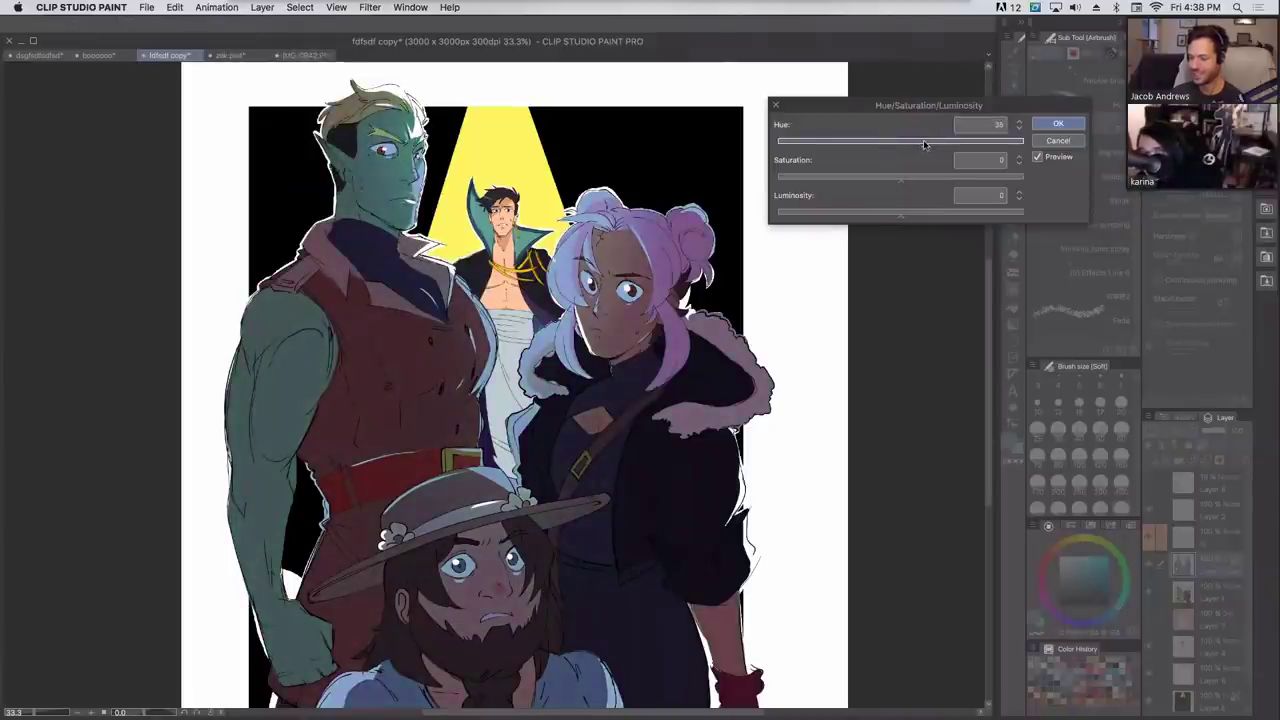
{"action": "left_click_drag", "start_coordinate": [925, 146], "coordinate": [927, 146]}
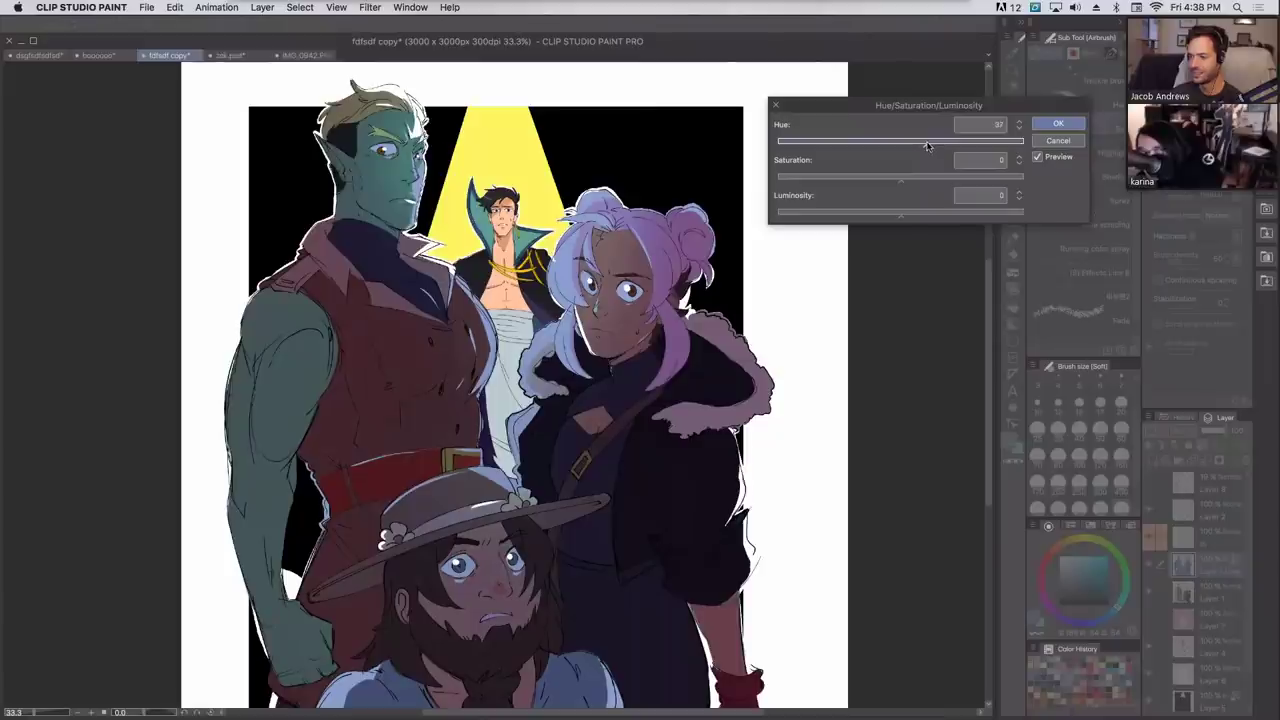
{"action": "left_click", "coordinate": [1058, 123]}
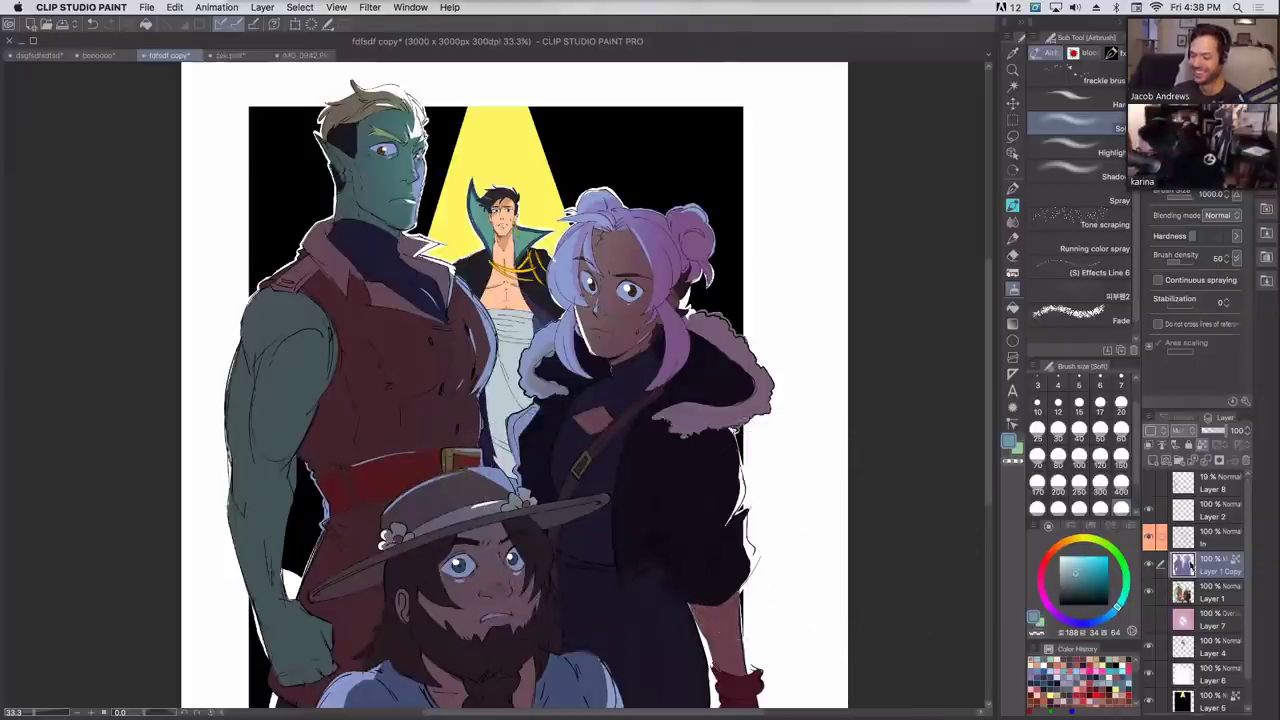
Show Layer 8, then add a new layer directly above Layer 4 and set its blending mode to Soft light.
{"action": "left_click", "coordinate": [1185, 512]}
{"action": "left_click", "coordinate": [1151, 483]}
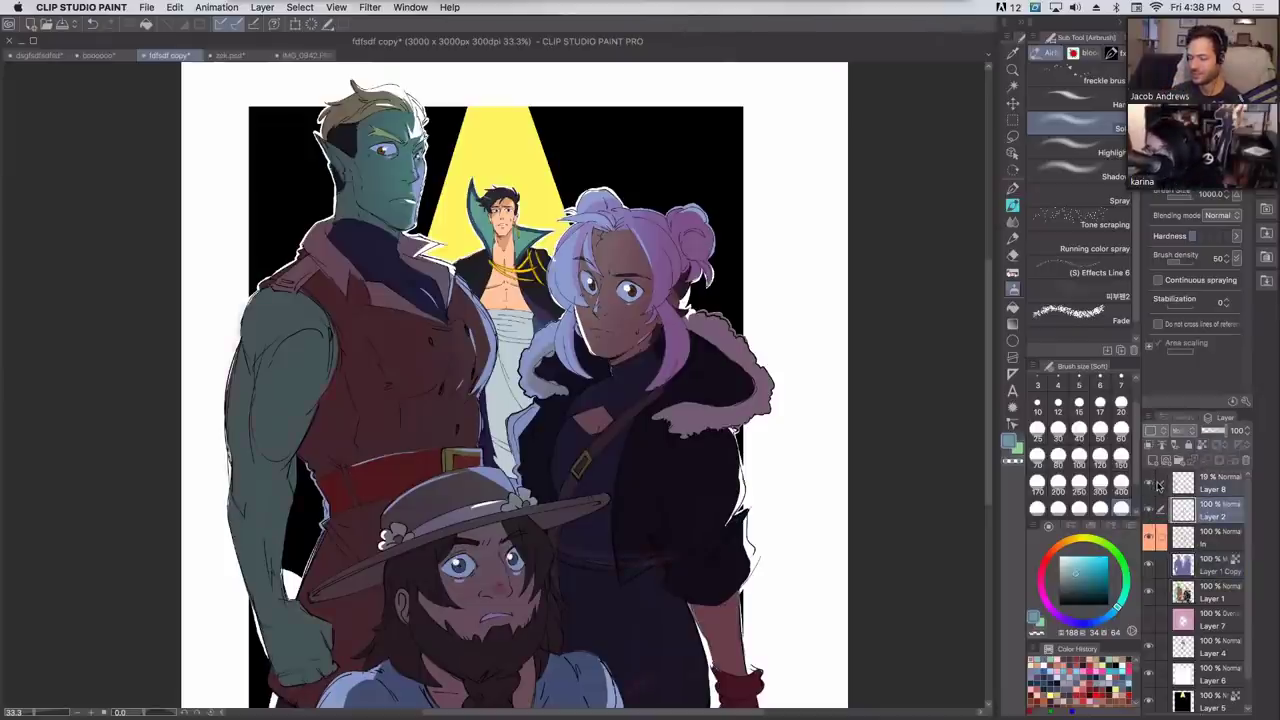
{"action": "scroll", "coordinate": [1185, 640], "scroll_direction": "down", "scroll_amount": 1}
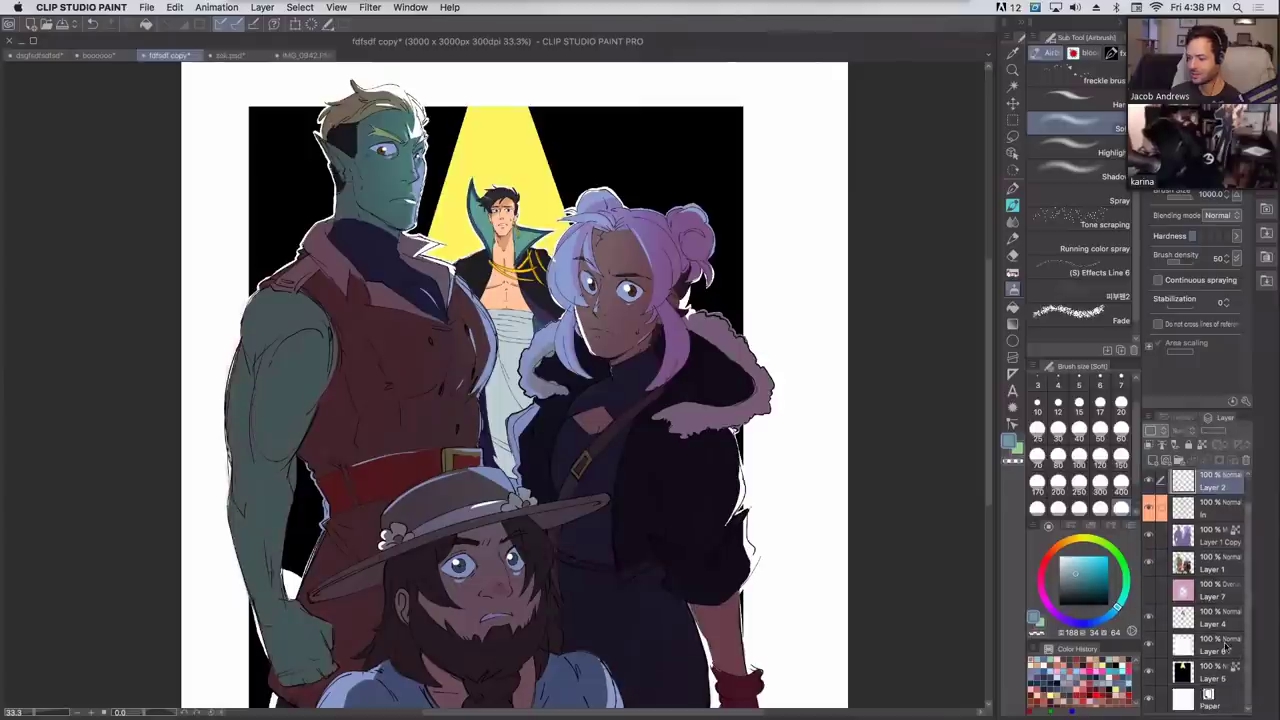
{"action": "left_click", "coordinate": [1182, 664]}
{"action": "left_click", "coordinate": [1196, 622]}
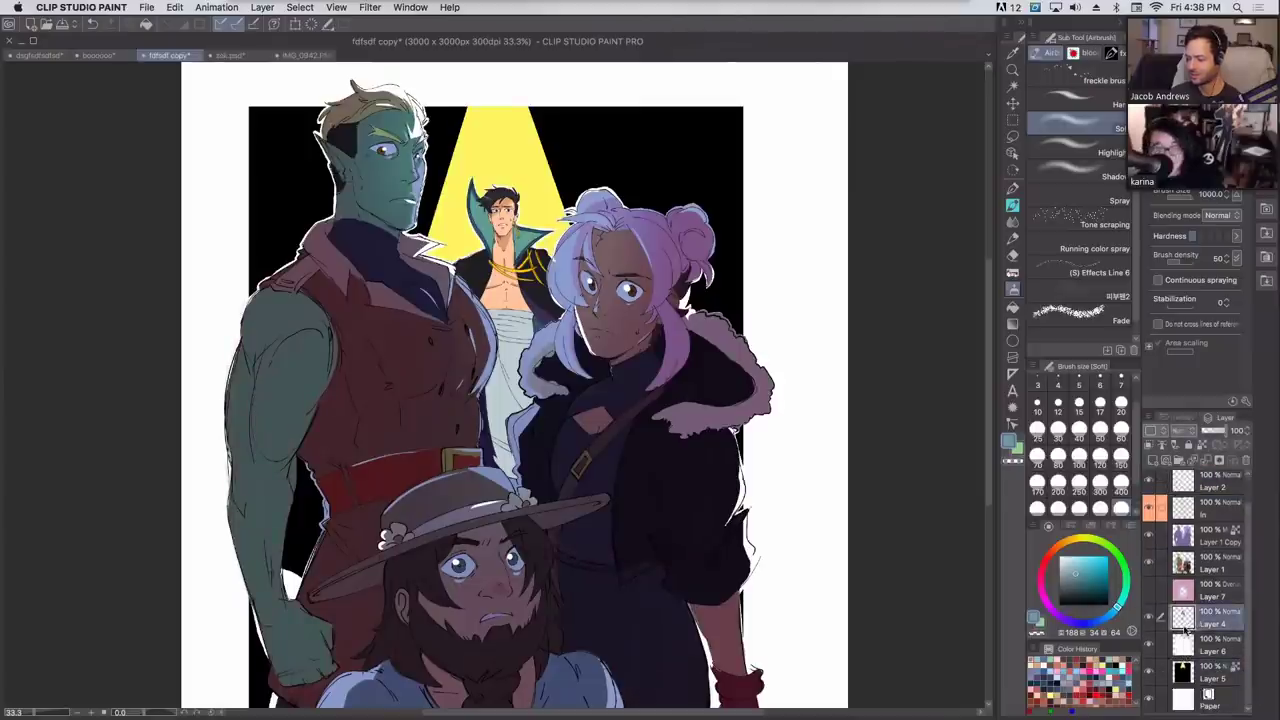
{"action": "left_click", "coordinate": [1156, 447]}
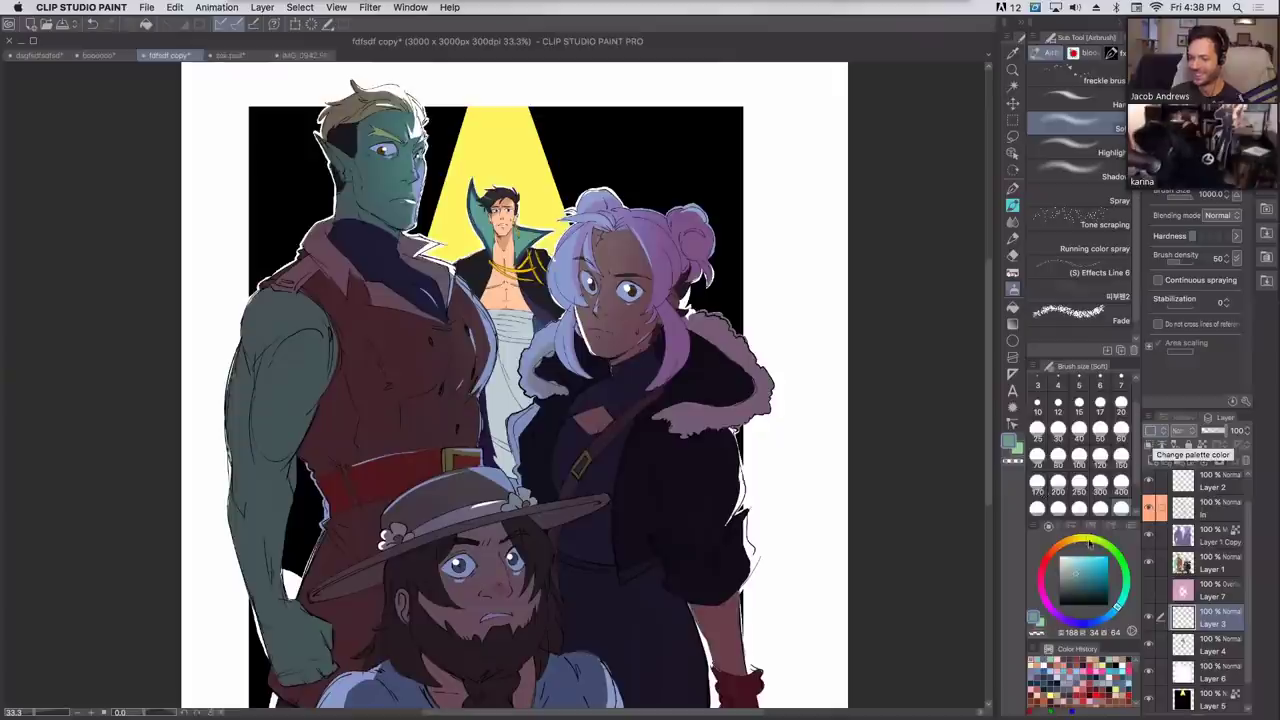
{"action": "left_click", "coordinate": [1182, 430]}
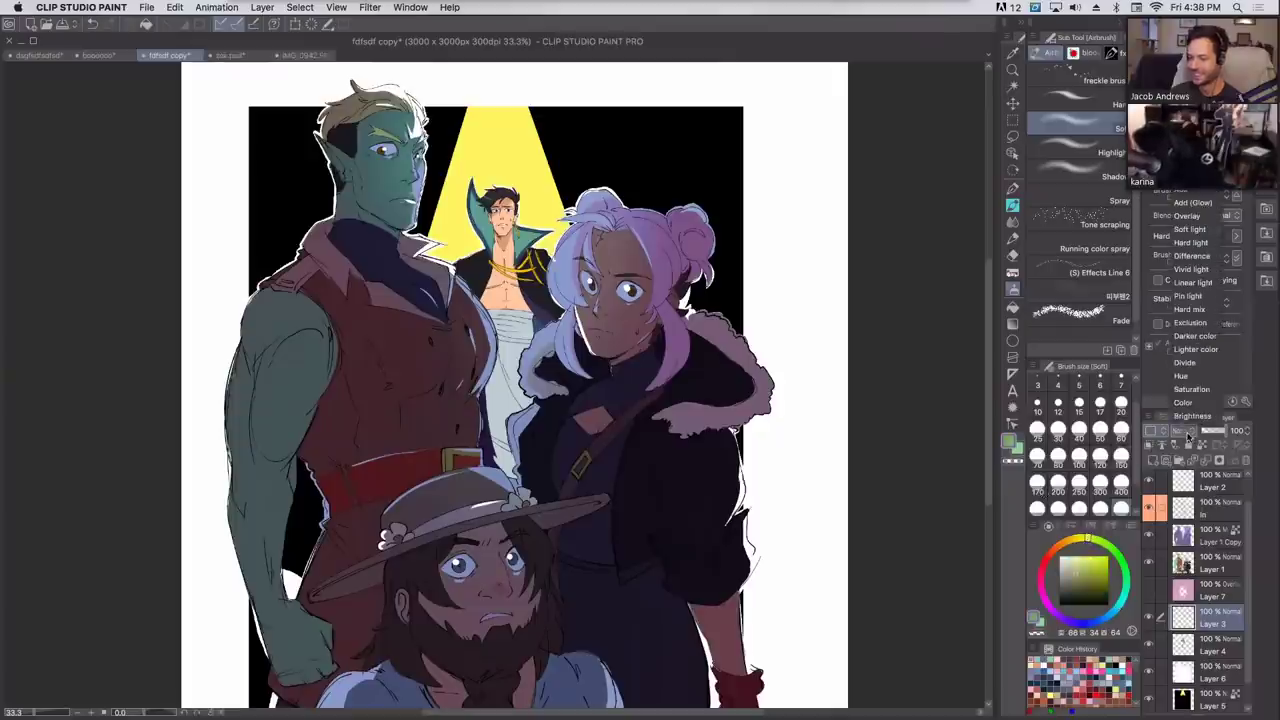
{"action": "left_click", "coordinate": [1200, 230]}
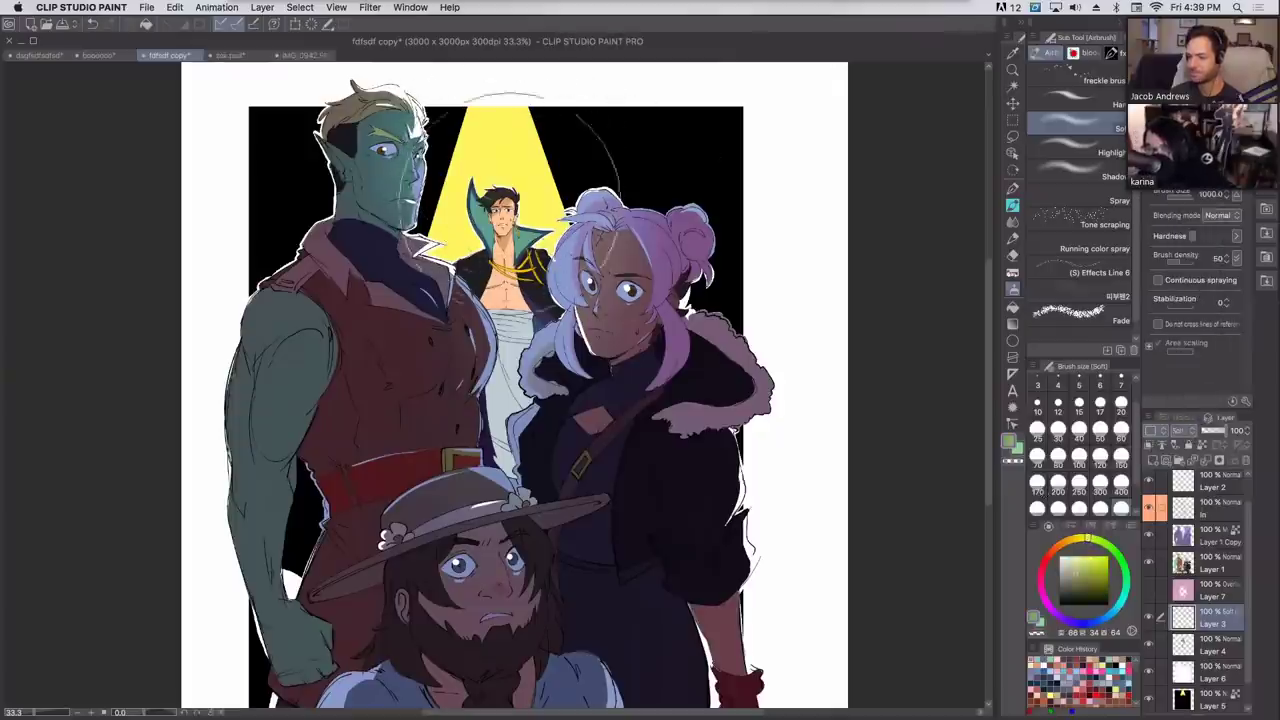
Undo the trial stroke and airbrush bright yellow (H 58, S 60, V 100) over the spotlight and the man standing in it.
{"action": "key", "text": "super+z"}
{"action": "left_click", "coordinate": [1074, 557]}
{"action": "left_click", "coordinate": [1085, 556]}
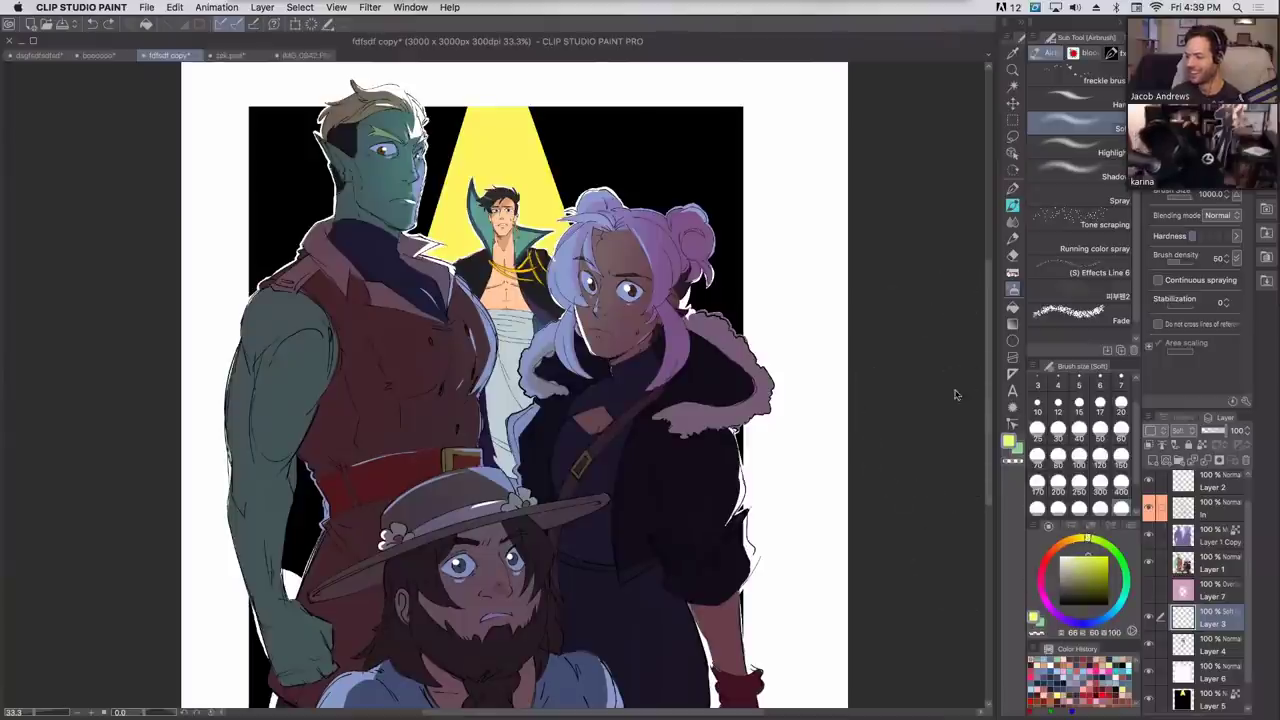
{"action": "left_click", "coordinate": [1082, 540]}
{"action": "mouse_move", "coordinate": [523, 140]}
{"action": "left_mouse_down"}
{"action": "mouse_move", "coordinate": [496, 151]}
{"action": "mouse_move", "coordinate": [518, 149]}
{"action": "mouse_move", "coordinate": [520, 118]}
{"action": "left_mouse_up"}
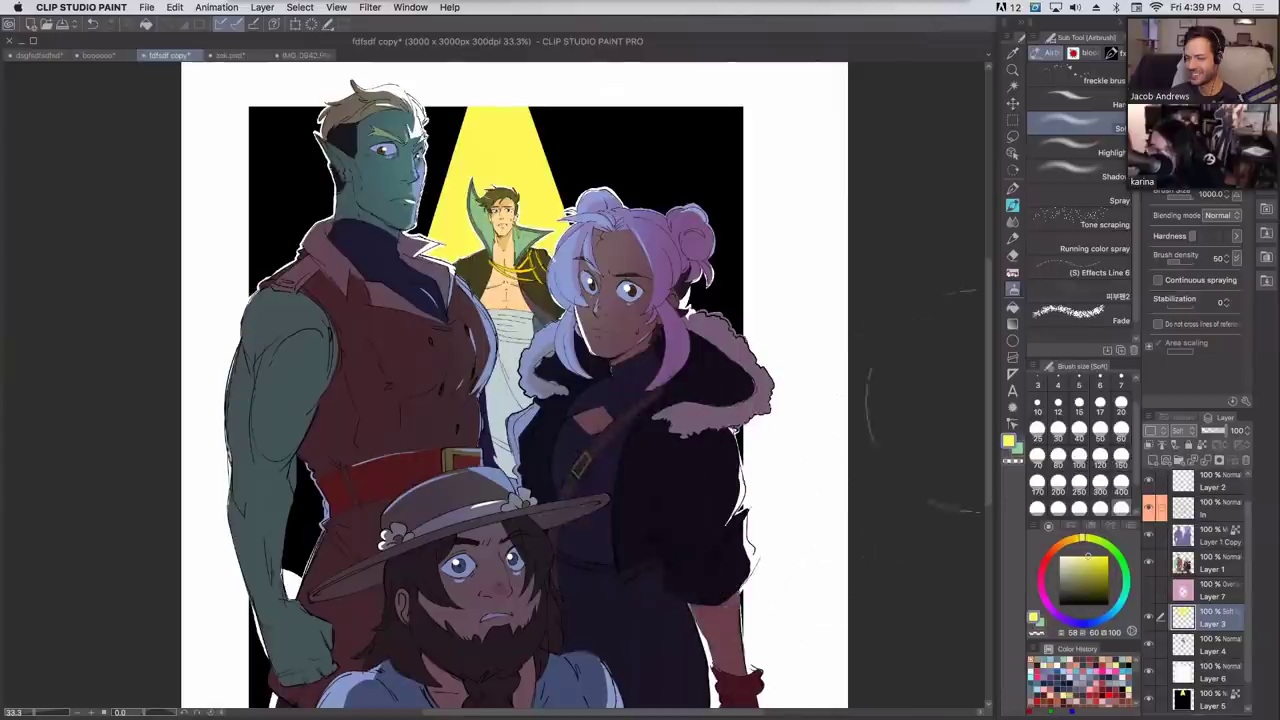
Try several other blending modes, including Lighter color, on the yellow glow layer and undo back to Soft light.
{"action": "left_click", "coordinate": [1188, 434]}
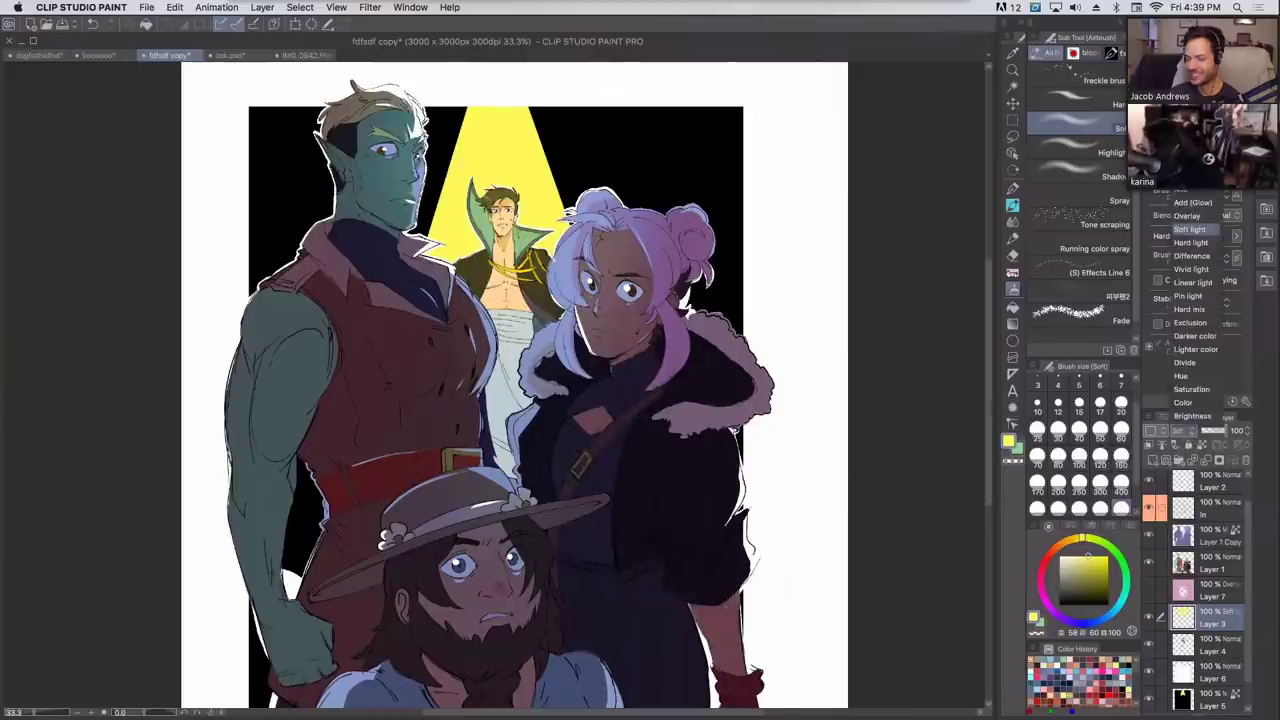
{"action": "left_click", "coordinate": [1192, 202]}
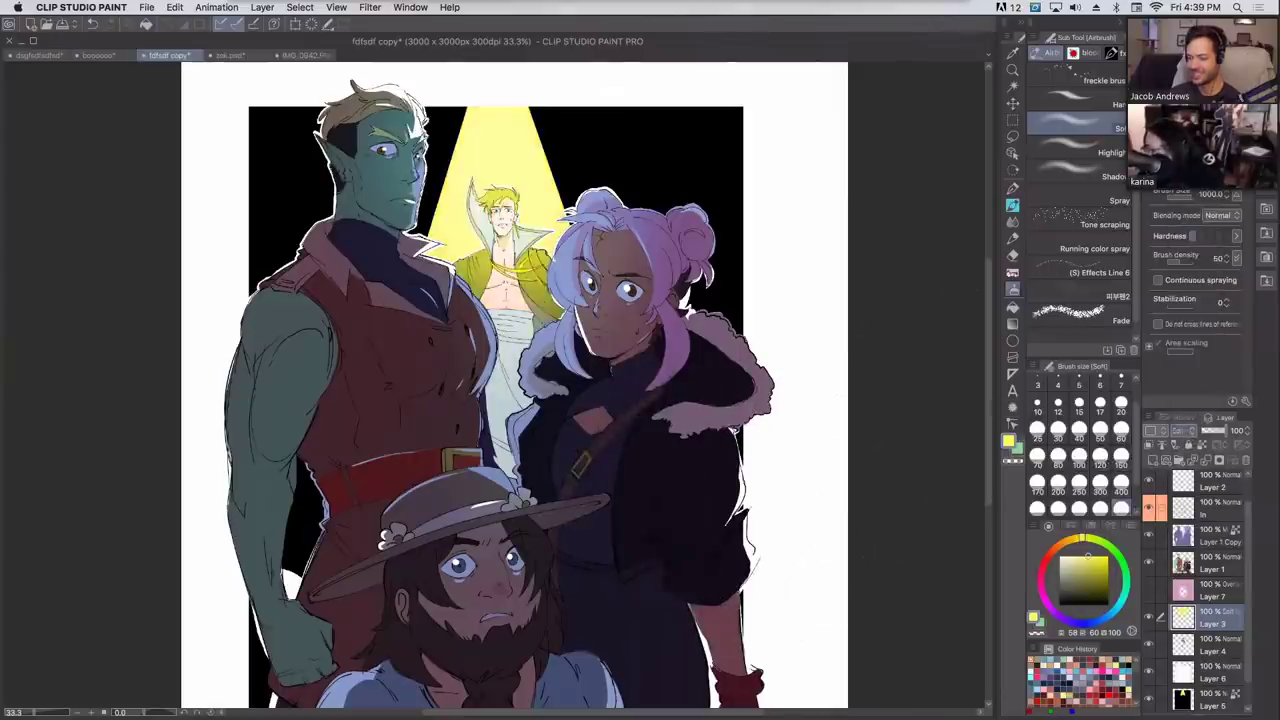
{"action": "left_click", "coordinate": [1182, 431]}
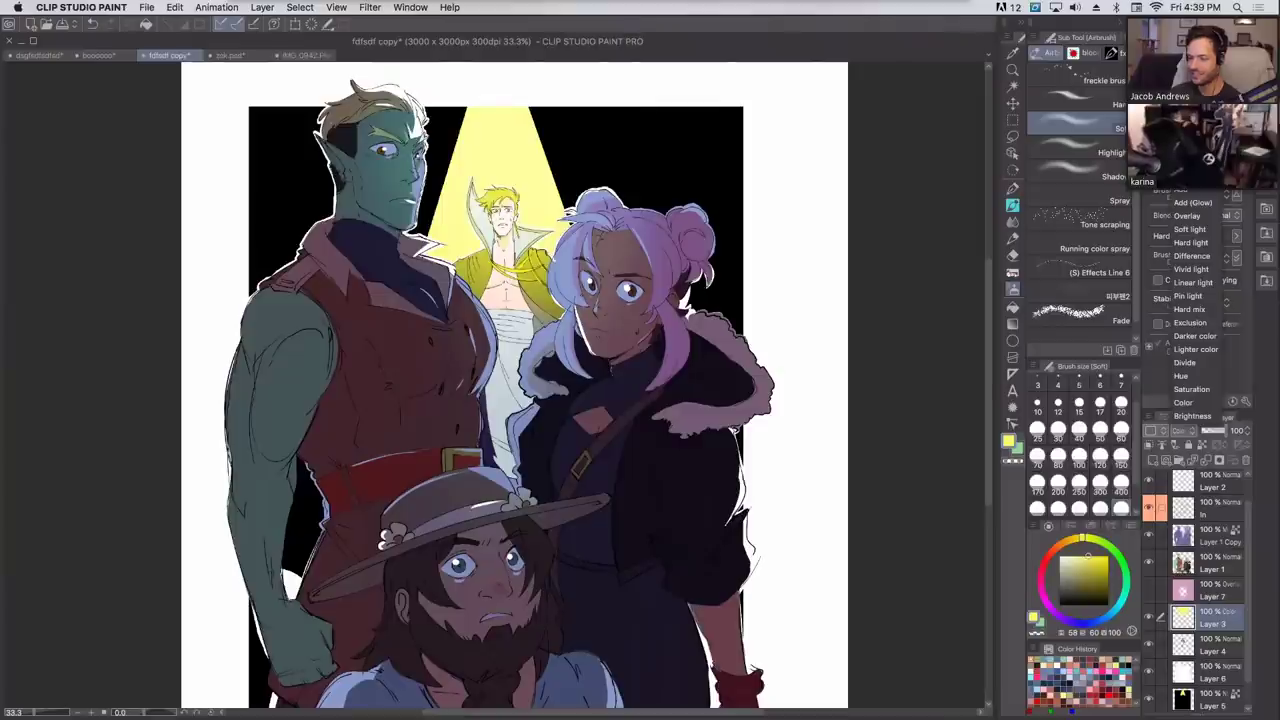
{"action": "left_click", "coordinate": [1195, 349]}
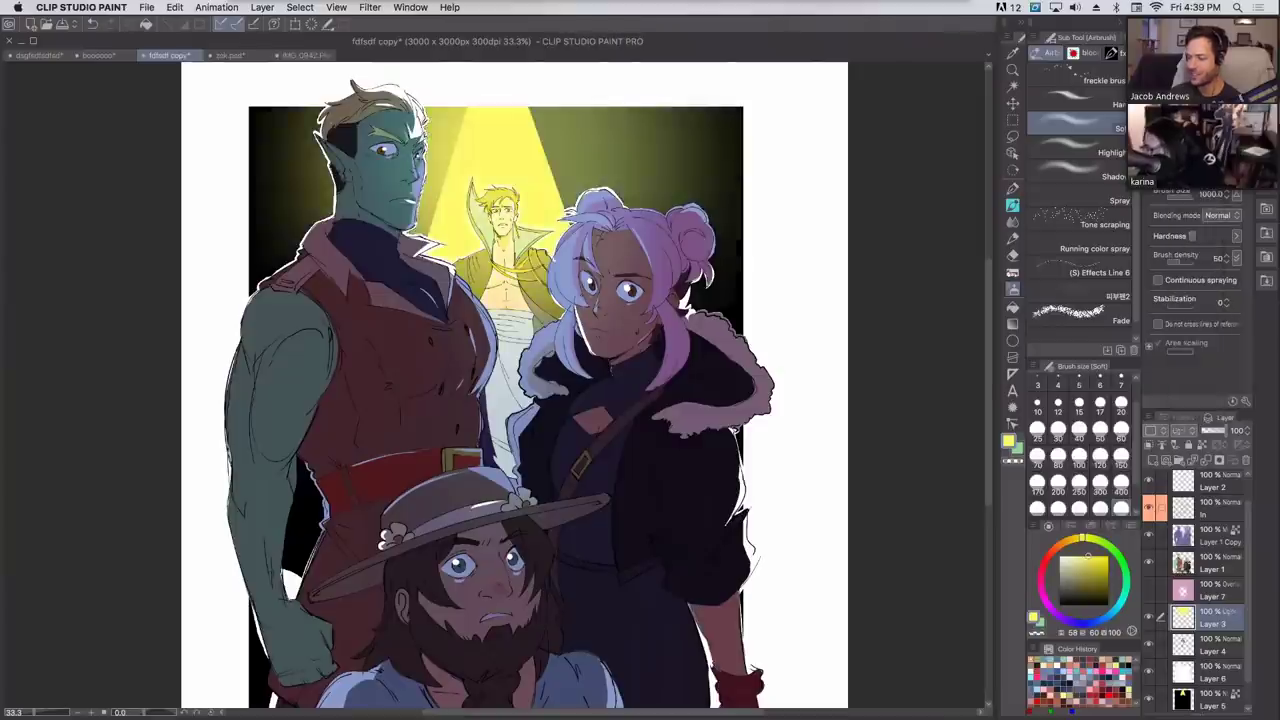
{"action": "key", "text": "super+z"}
{"action": "left_click", "coordinate": [1182, 431]}
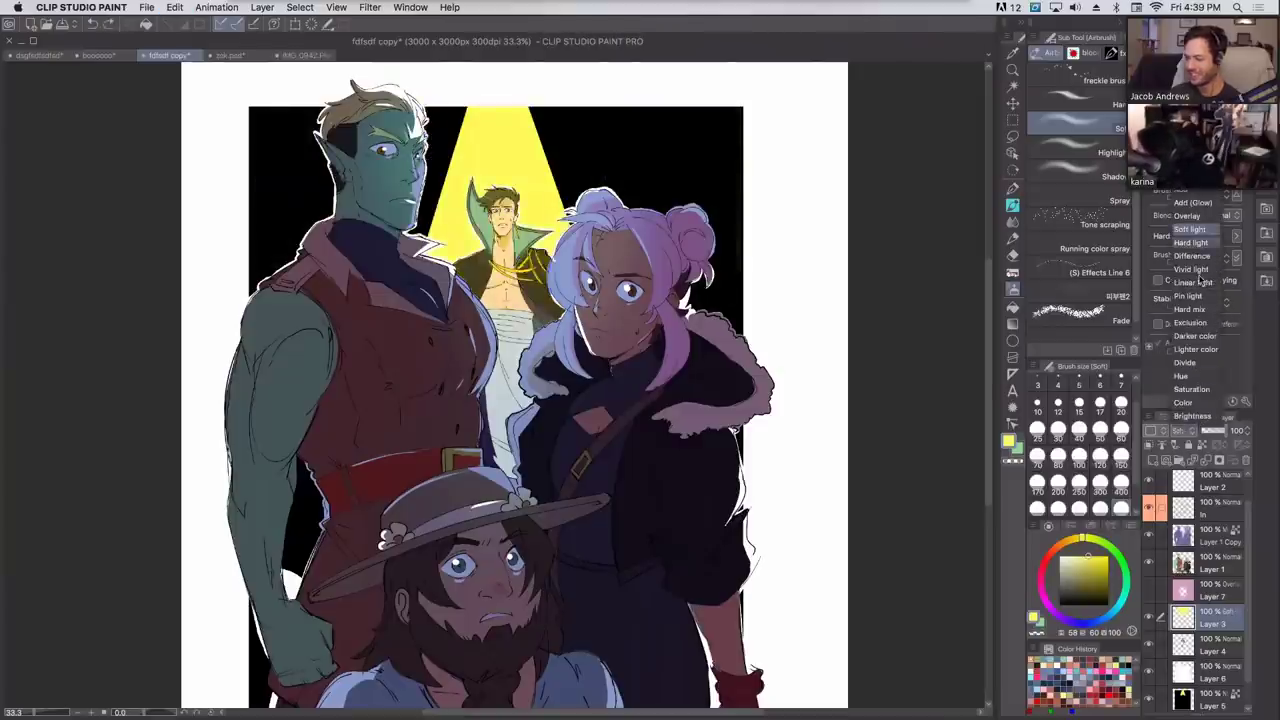
{"action": "left_click", "coordinate": [1190, 229]}
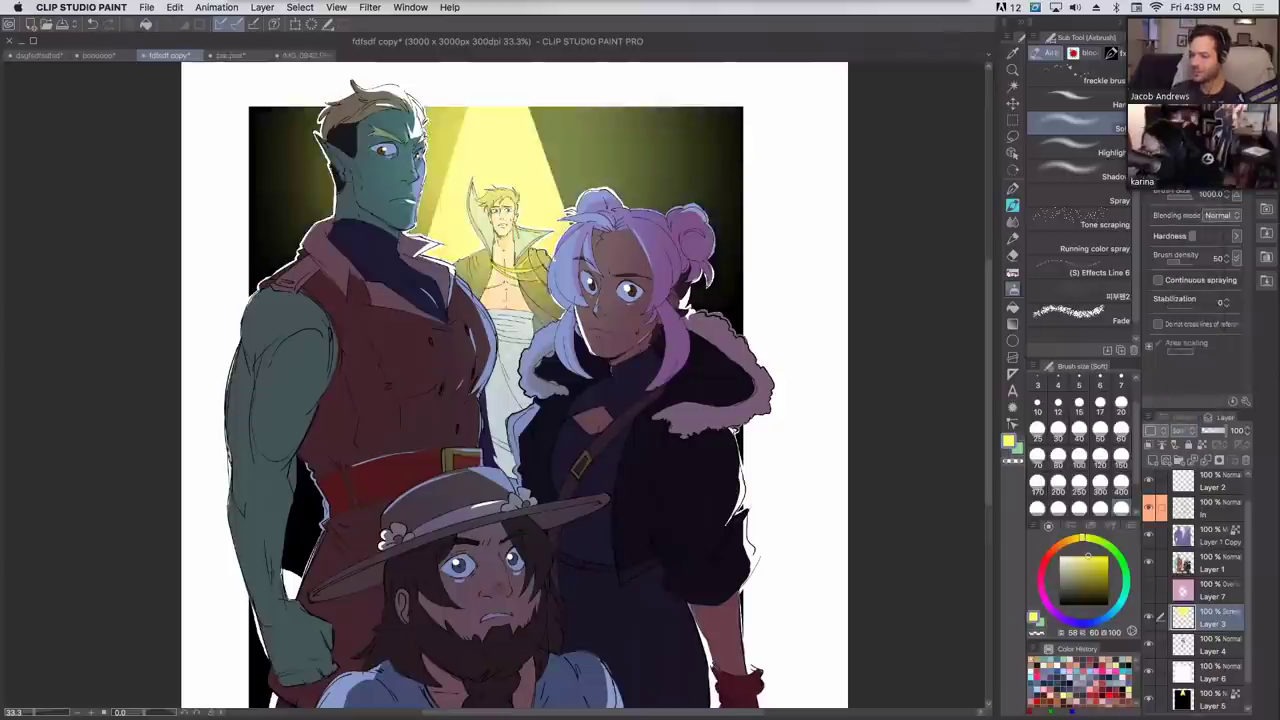
{"action": "key", "text": "super+z"}
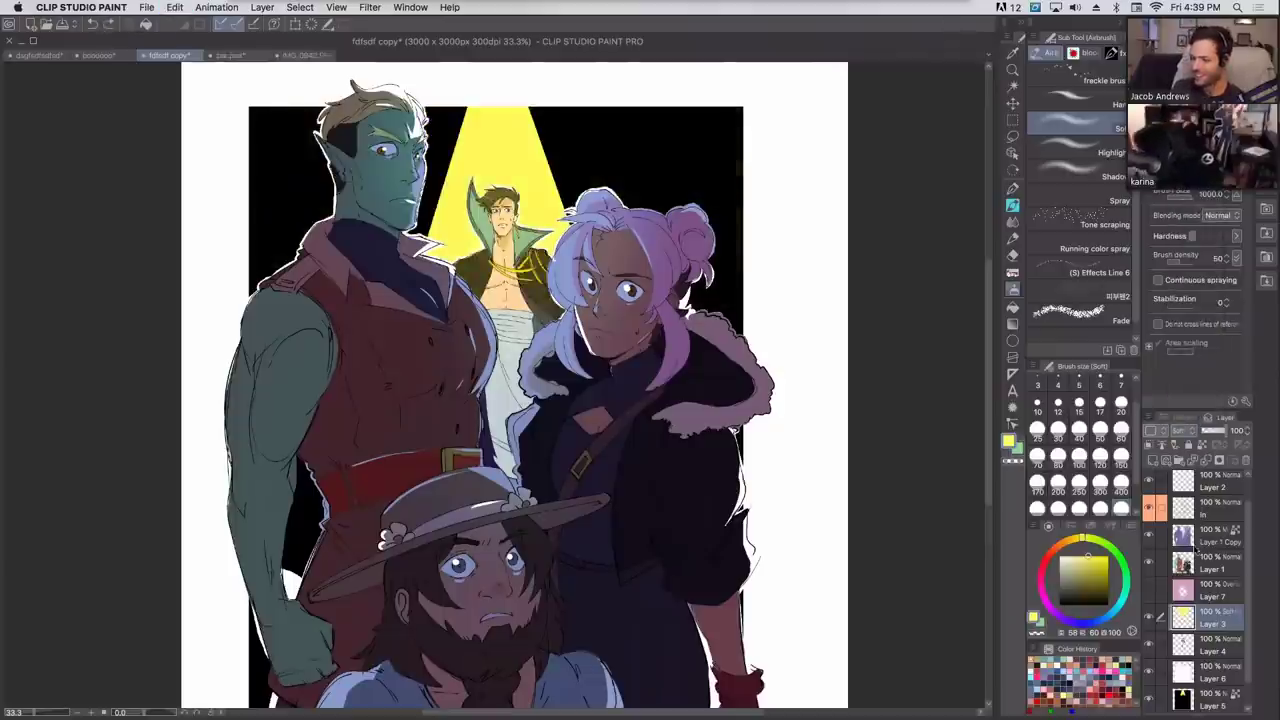
Cut the background man's line art out of the line art layer using a lasso selection around his whole figure.
{"action": "left_click", "coordinate": [1152, 509]}
{"action": "left_click", "coordinate": [1152, 509]}
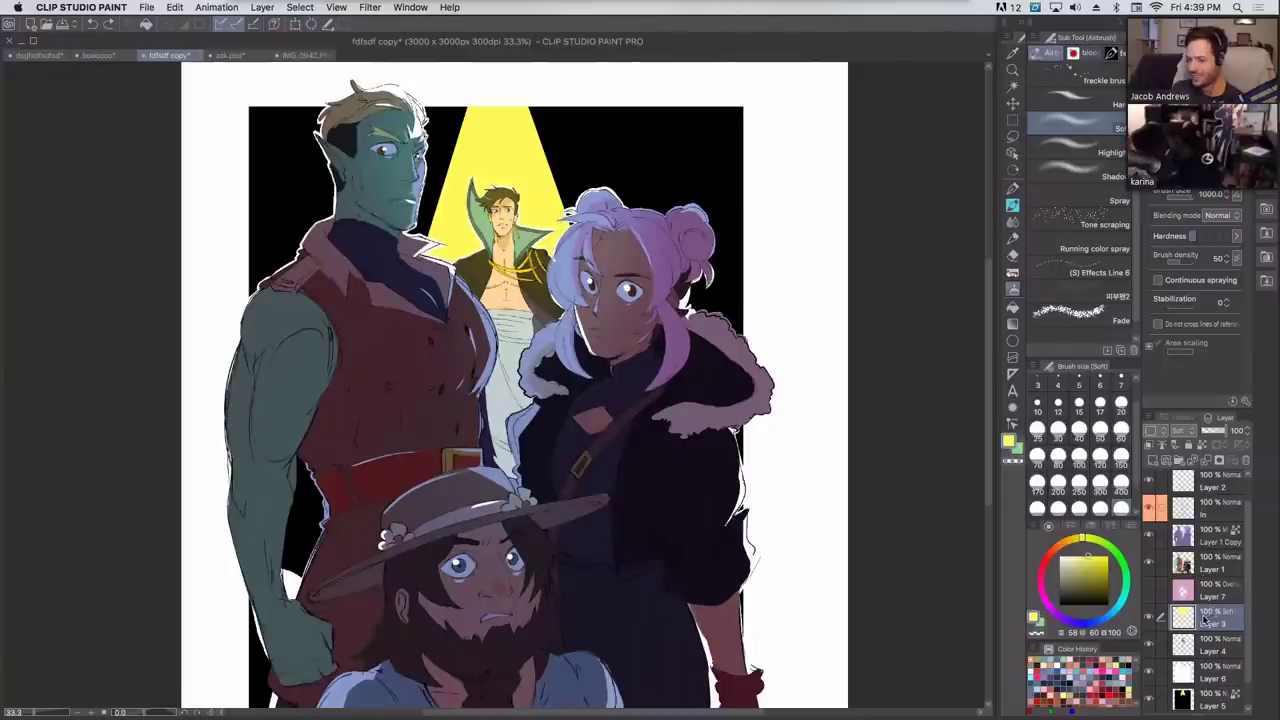
{"action": "left_click", "coordinate": [1198, 514]}
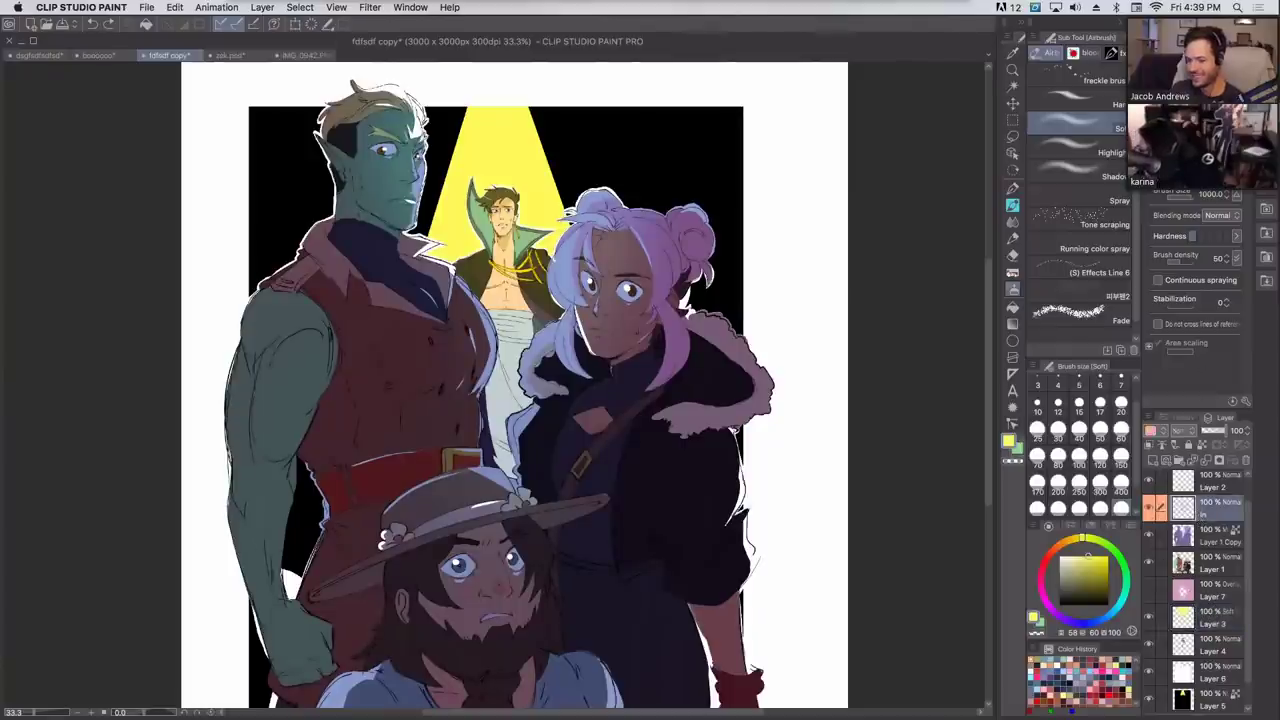
{"action": "key", "text": "super+plus"}
{"action": "left_click_drag", "start_coordinate": [754, 275], "coordinate": [788, 570]}
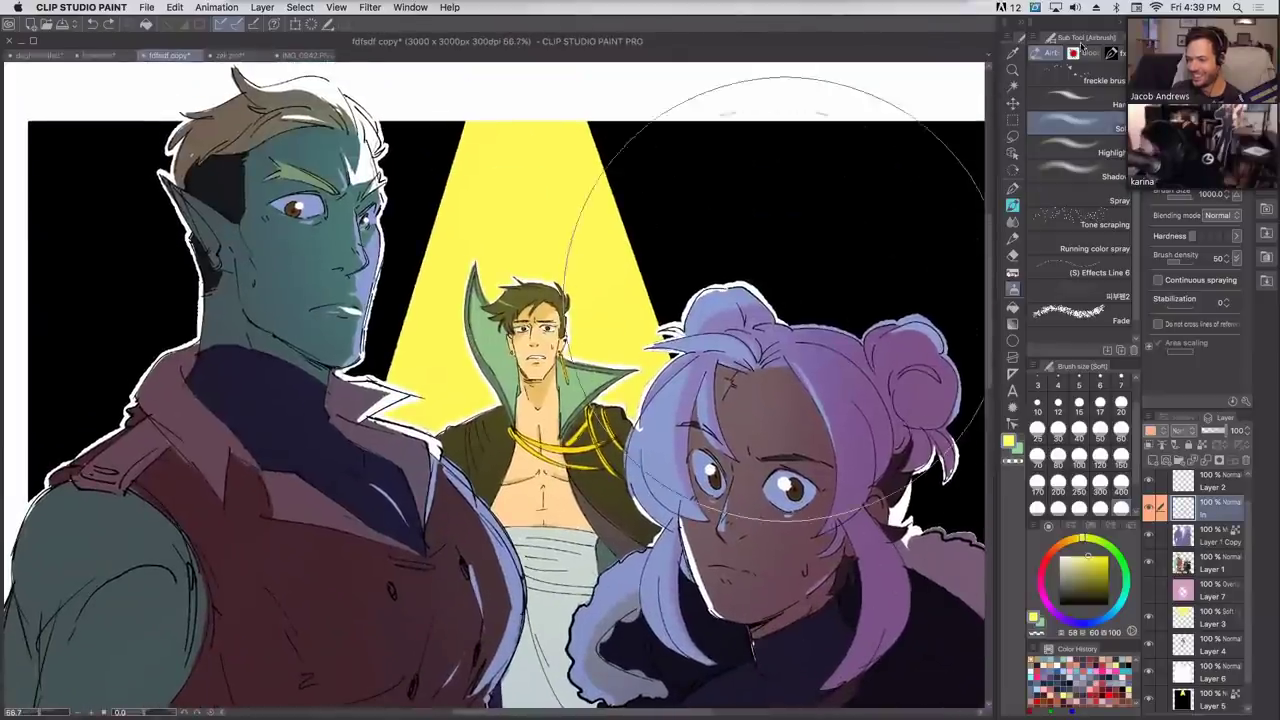
{"action": "left_click", "coordinate": [1012, 136]}
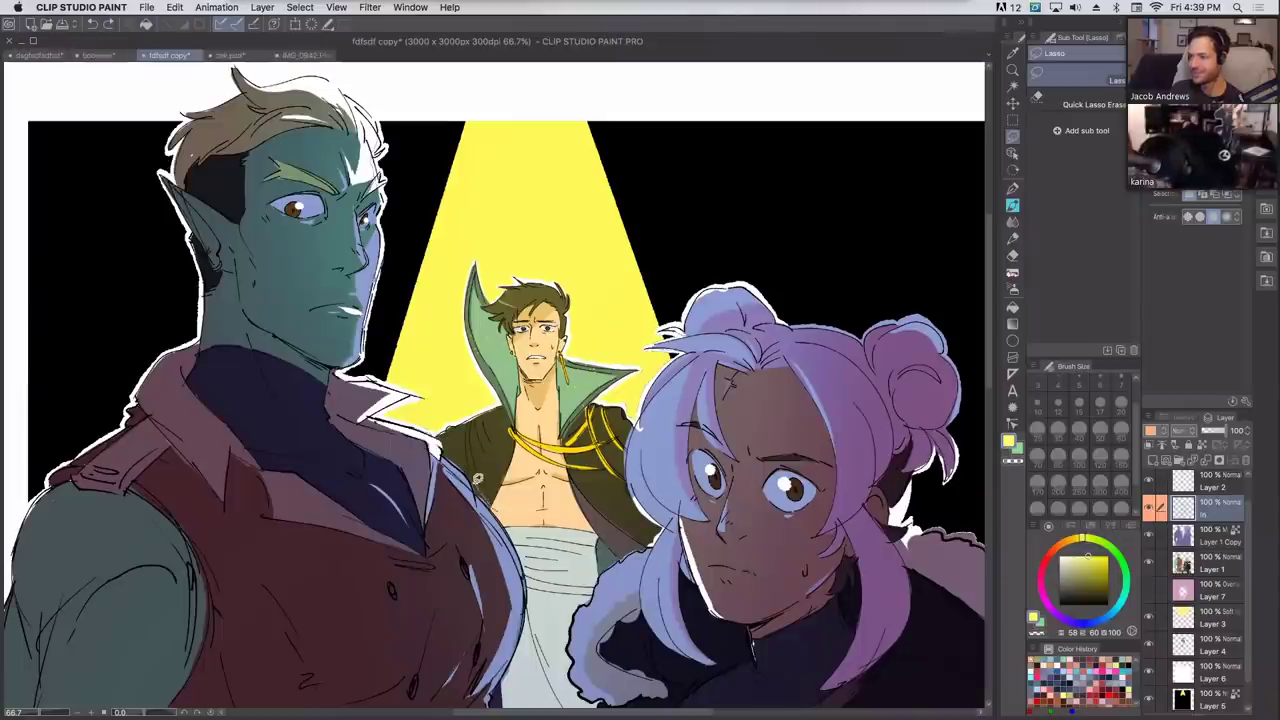
{"action": "mouse_move", "coordinate": [451, 438]}
{"action": "left_mouse_down"}
{"action": "mouse_move", "coordinate": [430, 402]}
{"action": "mouse_move", "coordinate": [550, 203]}
{"action": "mouse_move", "coordinate": [645, 352]}
{"action": "left_mouse_up"}
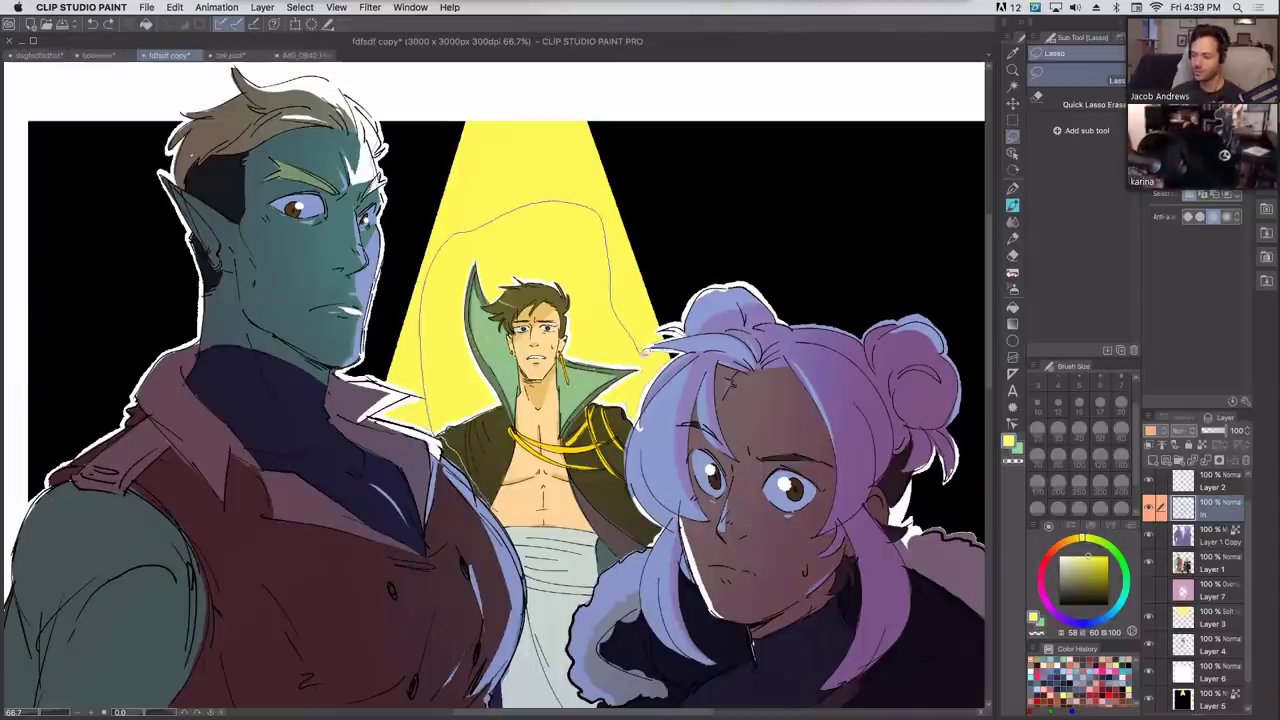
{"action": "mouse_move", "coordinate": [639, 406]}
{"action": "left_mouse_down"}
{"action": "mouse_move", "coordinate": [628, 470]}
{"action": "mouse_move", "coordinate": [655, 542]}
{"action": "mouse_move", "coordinate": [612, 560]}
{"action": "mouse_move", "coordinate": [556, 676]}
{"action": "left_mouse_up"}
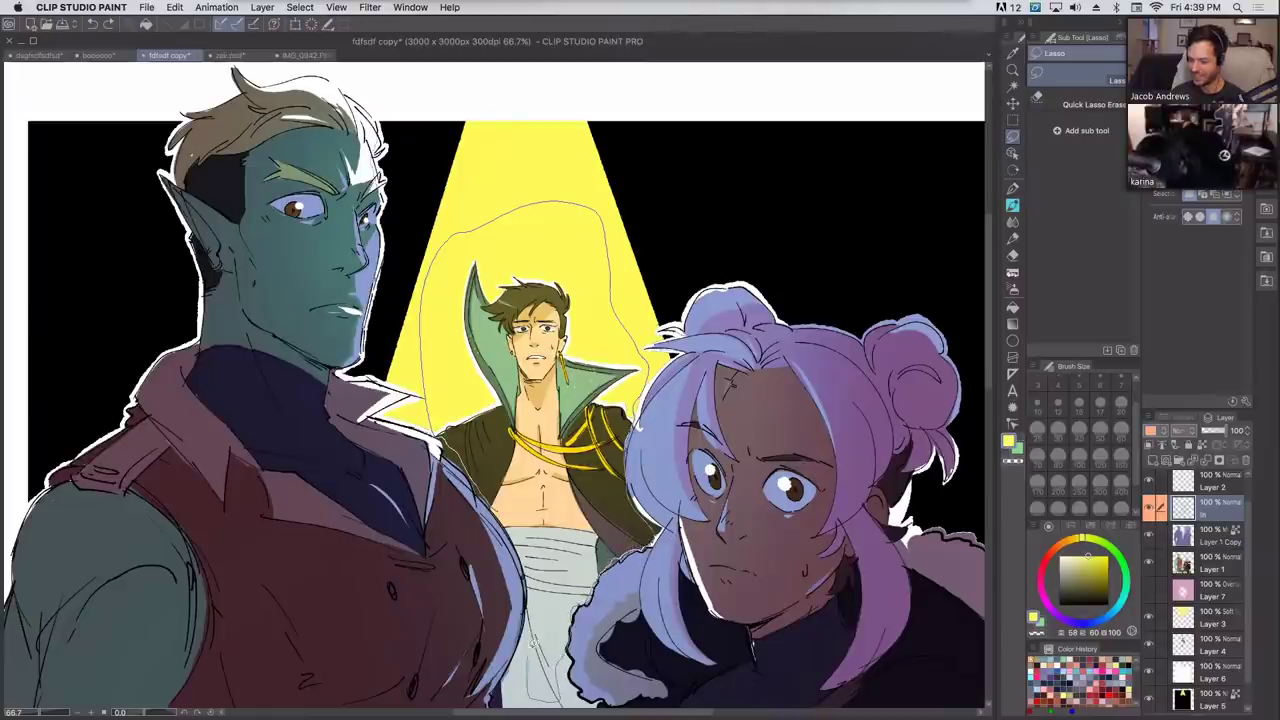
{"action": "left_click_drag", "start_coordinate": [489, 497], "coordinate": [443, 440]}
{"action": "mouse_move", "coordinate": [489, 497]}
{"action": "left_mouse_down"}
{"action": "mouse_move", "coordinate": [485, 443]}
{"action": "mouse_move", "coordinate": [522, 259]}
{"action": "left_mouse_up"}
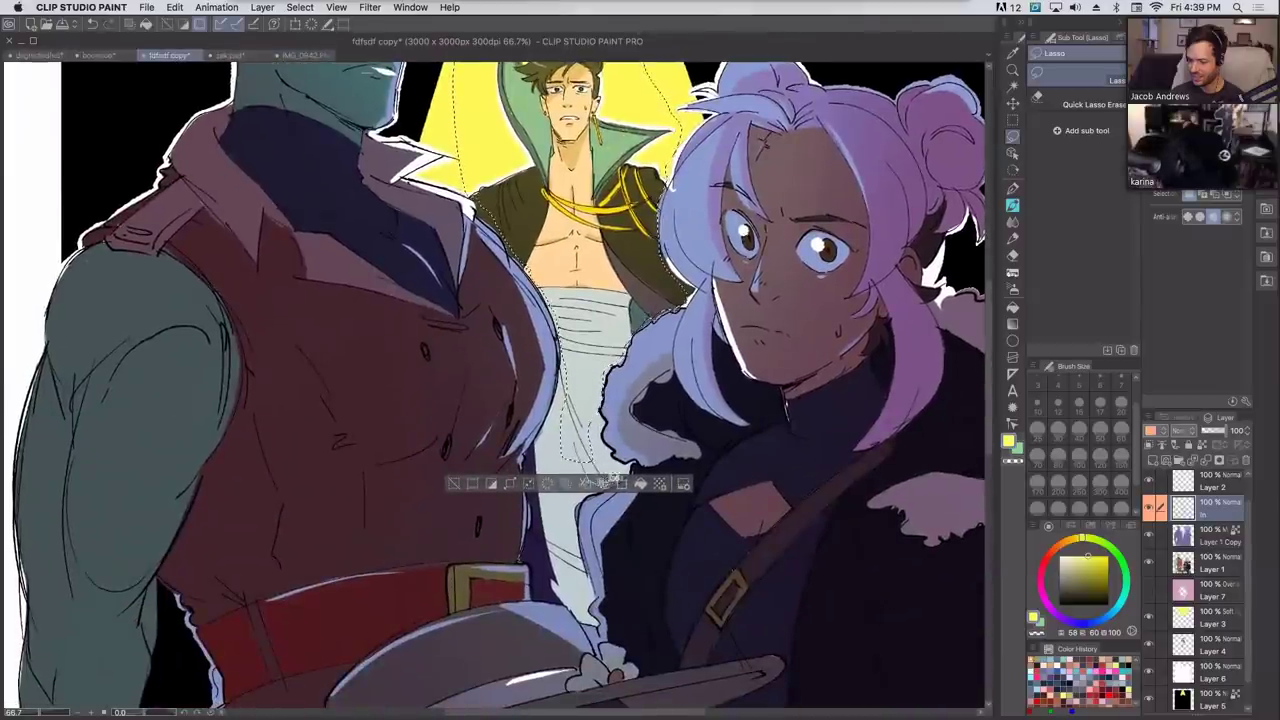
{"action": "left_click_drag", "start_coordinate": [614, 478], "coordinate": [585, 402]}
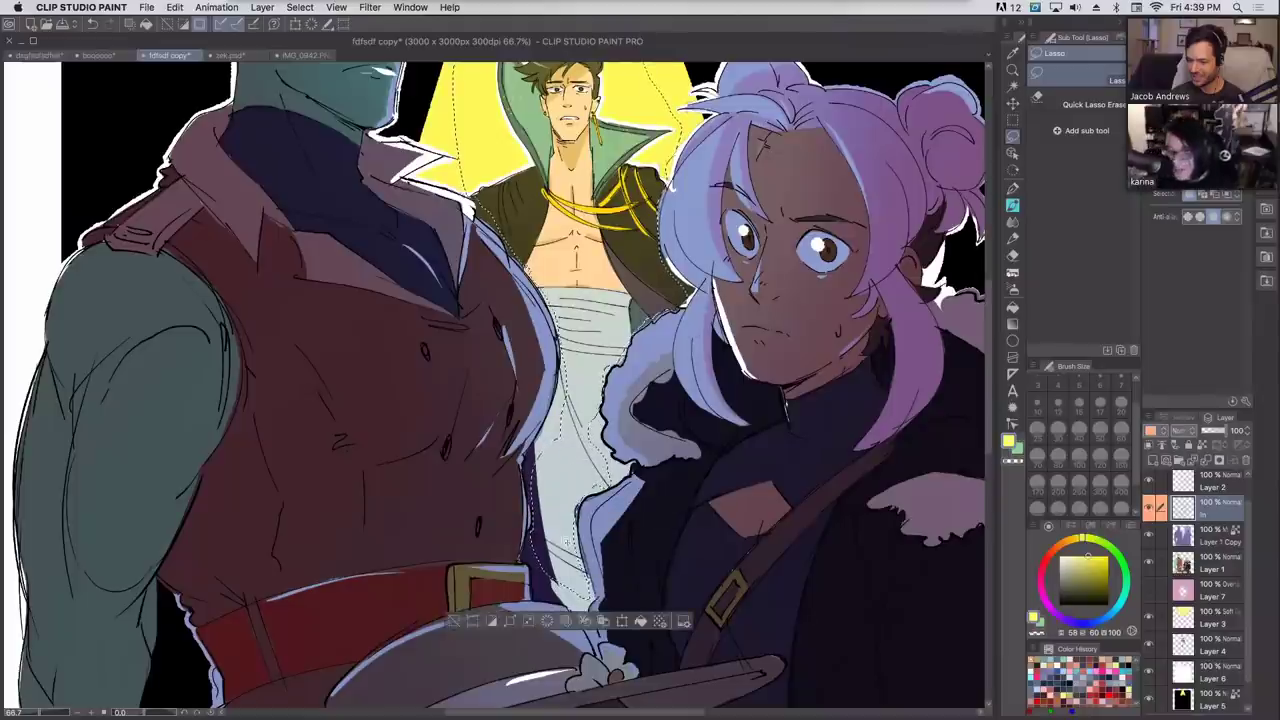
{"action": "key", "text": "Delete"}
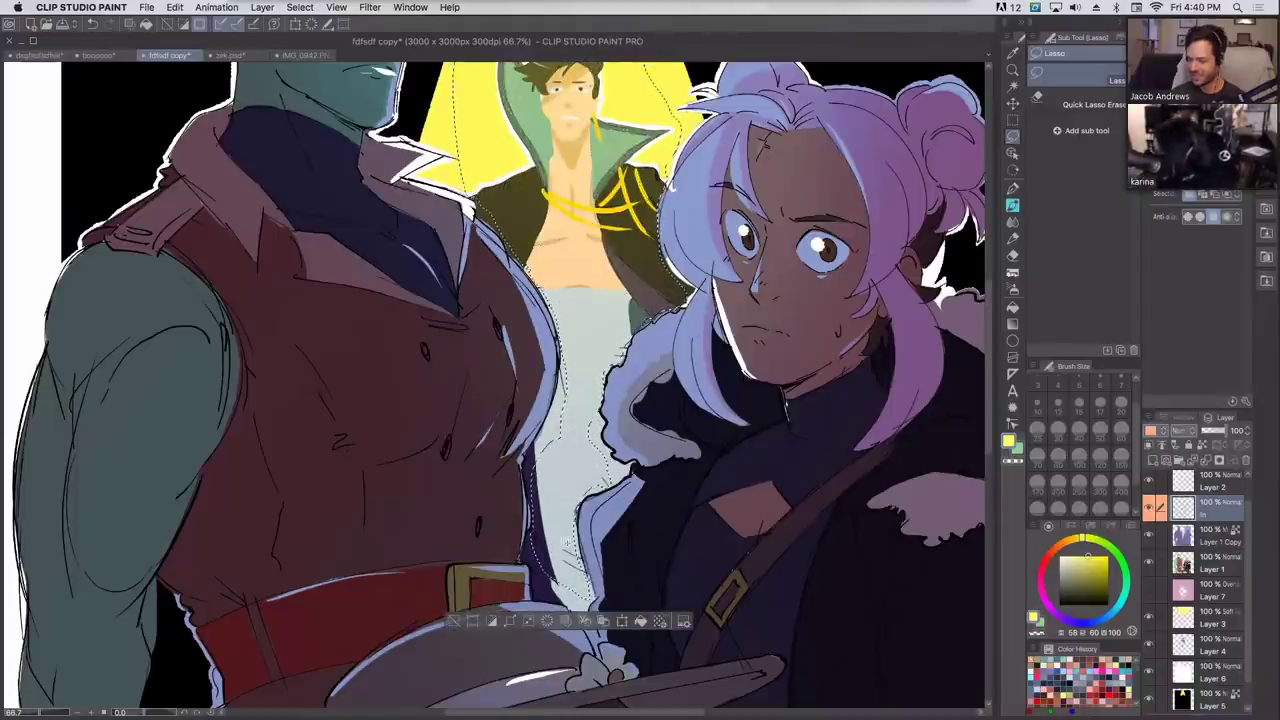
Paste the background man's line art as its own layer directly above Layer 4 and clear the selection.
{"action": "left_click", "coordinate": [1205, 644]}
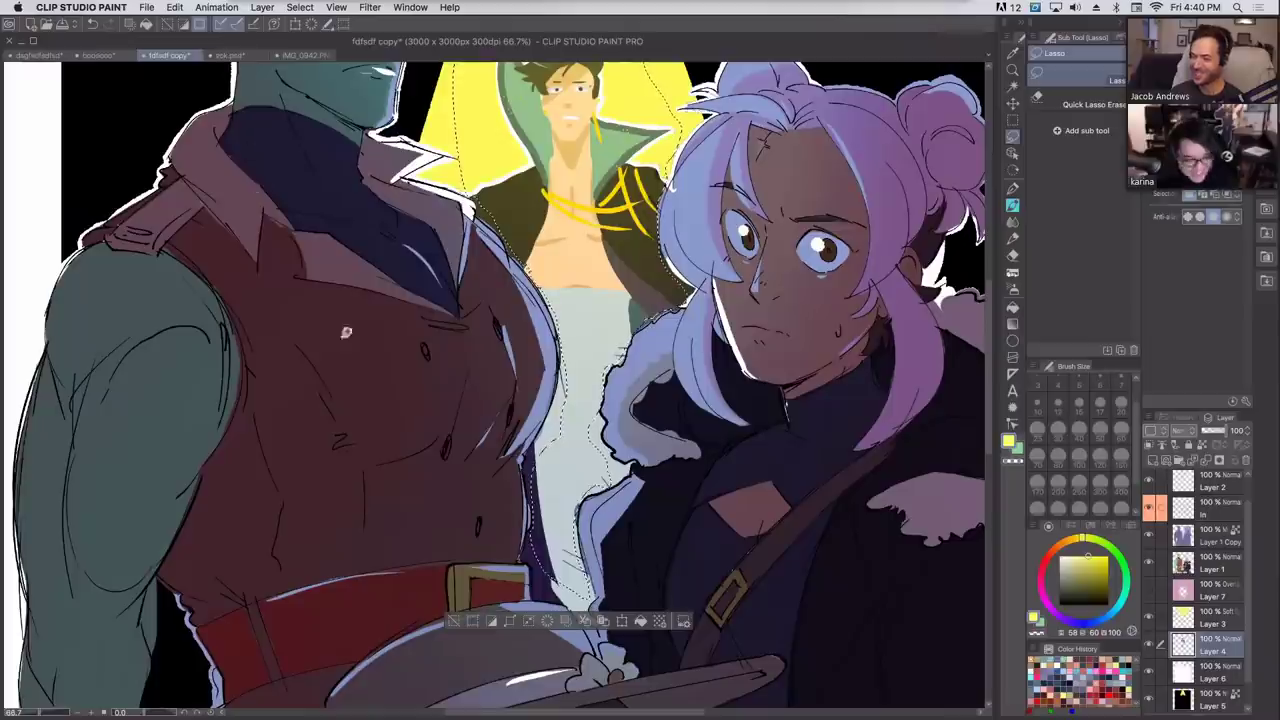
{"action": "key", "text": "super+v"}
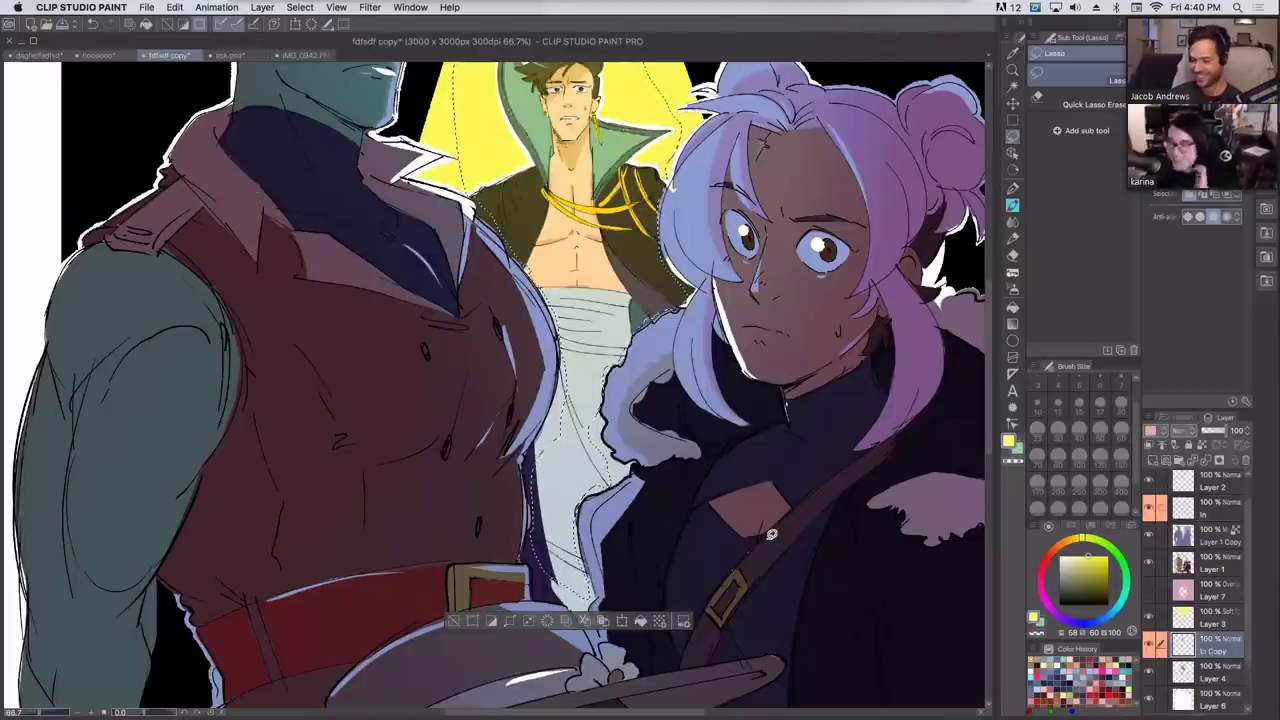
{"action": "left_click", "coordinate": [1149, 673]}
{"action": "left_click", "coordinate": [1149, 673]}
{"action": "left_click", "coordinate": [1155, 619]}
{"action": "key", "text": "ctrl+d"}
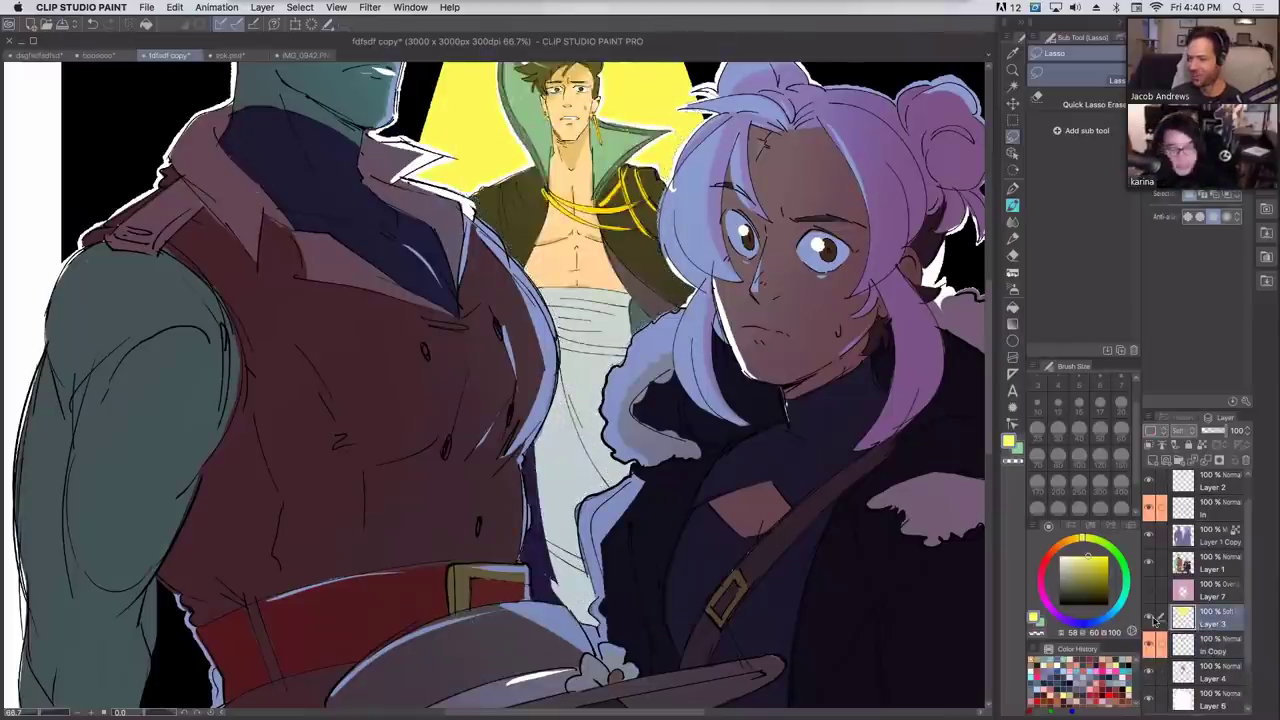
Group the pasted line art layer and Layer 4 into a new folder and rename the folder "auge".
{"action": "left_click_drag", "start_coordinate": [824, 278], "coordinate": [801, 450]}
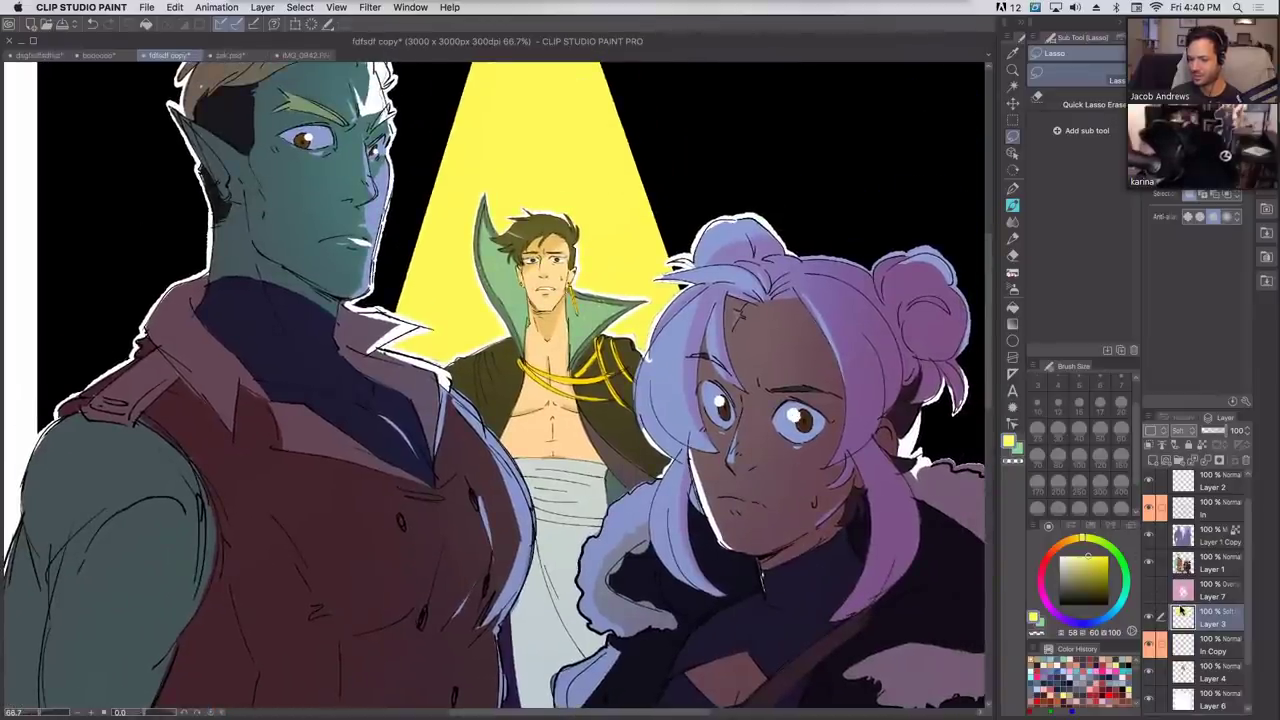
{"action": "left_click", "coordinate": [1218, 664]}
{"action": "left_click", "coordinate": [1206, 640], "text": "ctrl"}
{"action": "right_click", "coordinate": [1210, 652]}
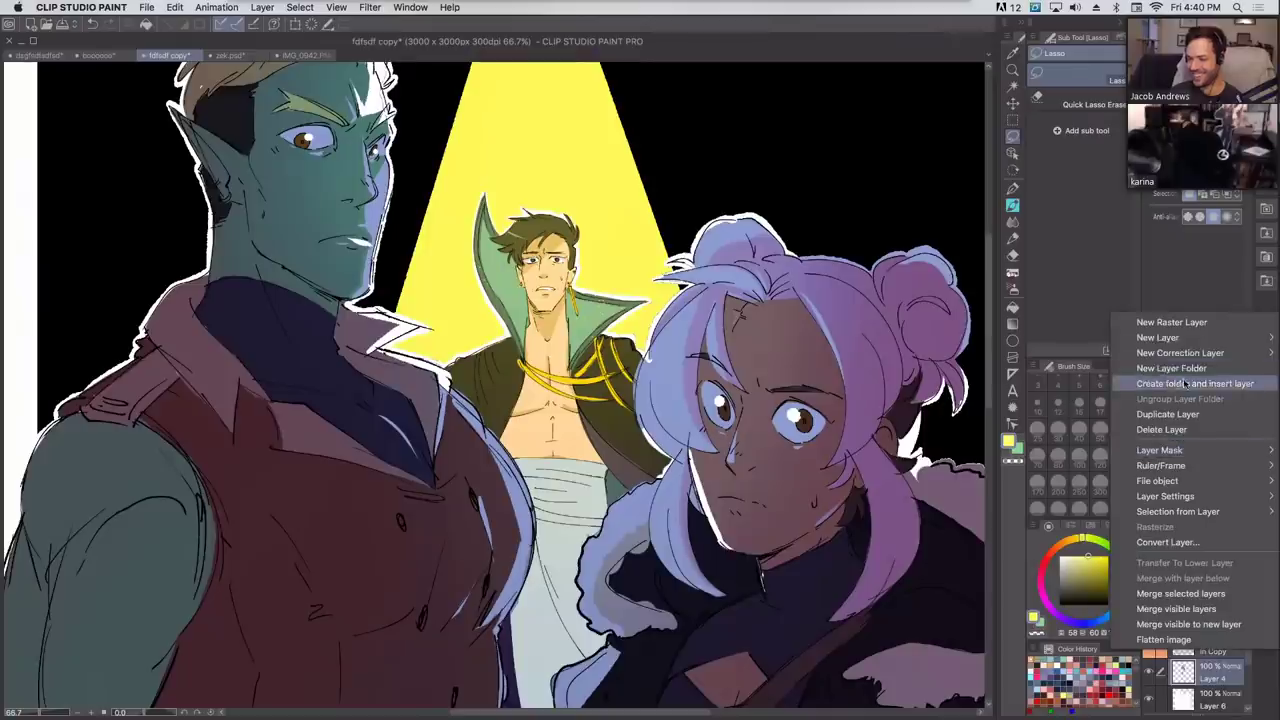
{"action": "left_click", "coordinate": [1188, 382]}
{"action": "left_click", "coordinate": [1179, 642]}
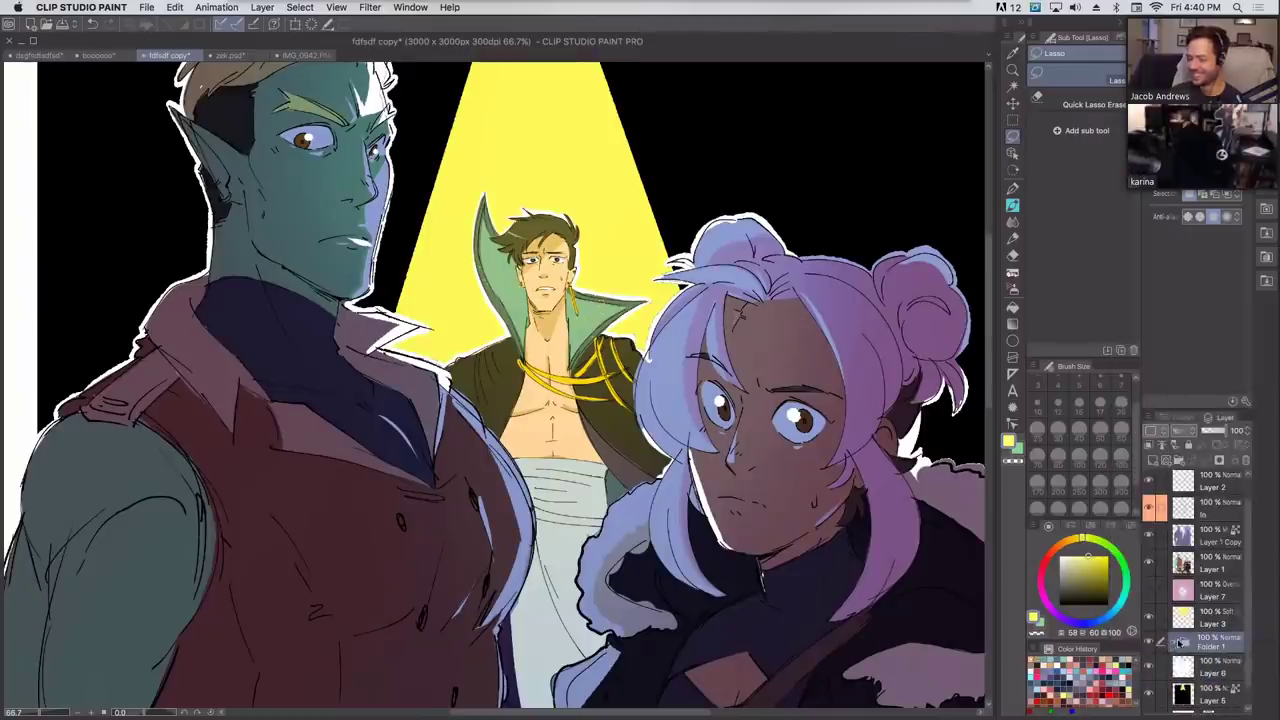
{"action": "double_click", "coordinate": [1212, 646]}
{"action": "type", "text": "s"}
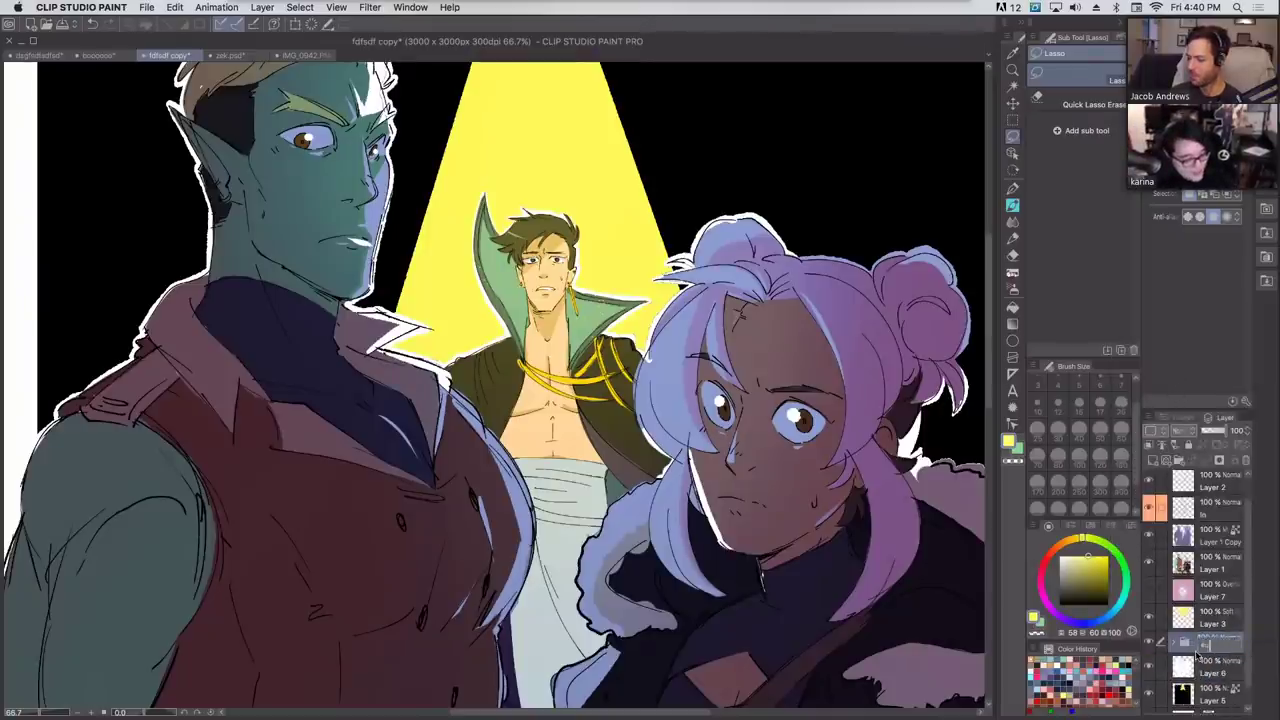
{"action": "type", "text": "edge"}
Set the yellow glow on Layer 3 to Vivid light and reduce its opacity to 46%.
{"action": "left_click", "coordinate": [1215, 626]}
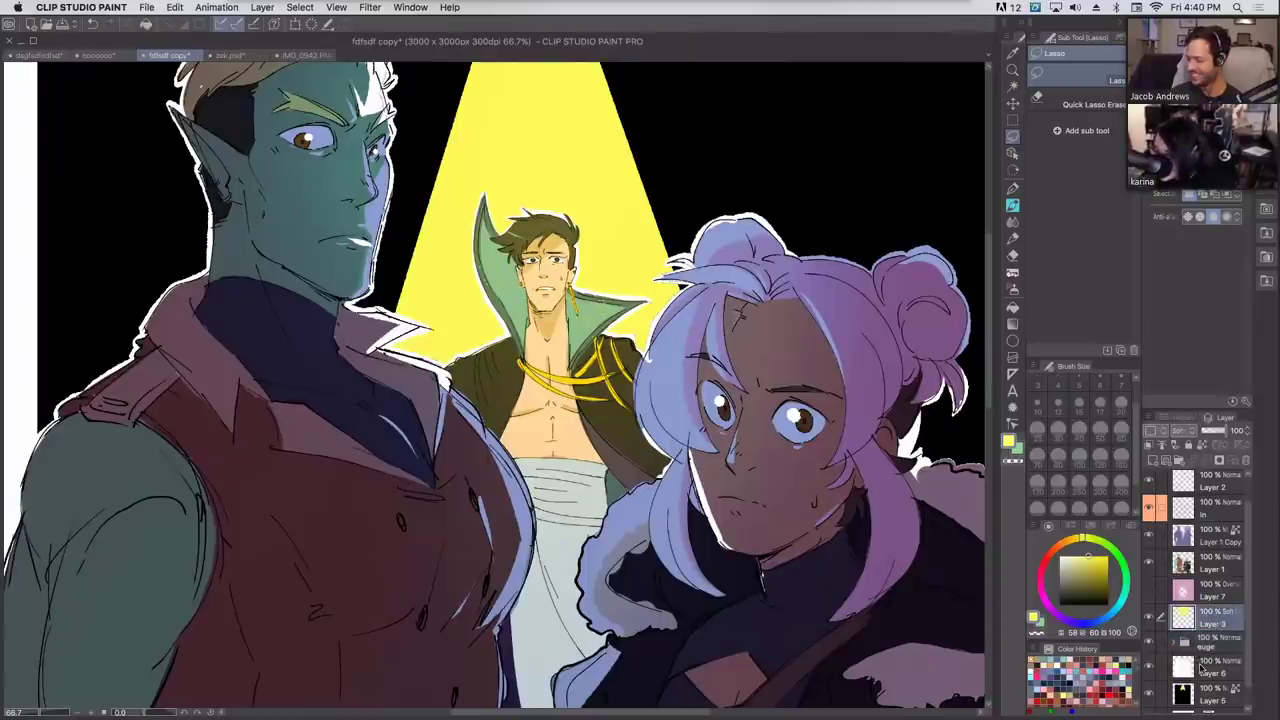
{"action": "left_click", "coordinate": [181, 9]}
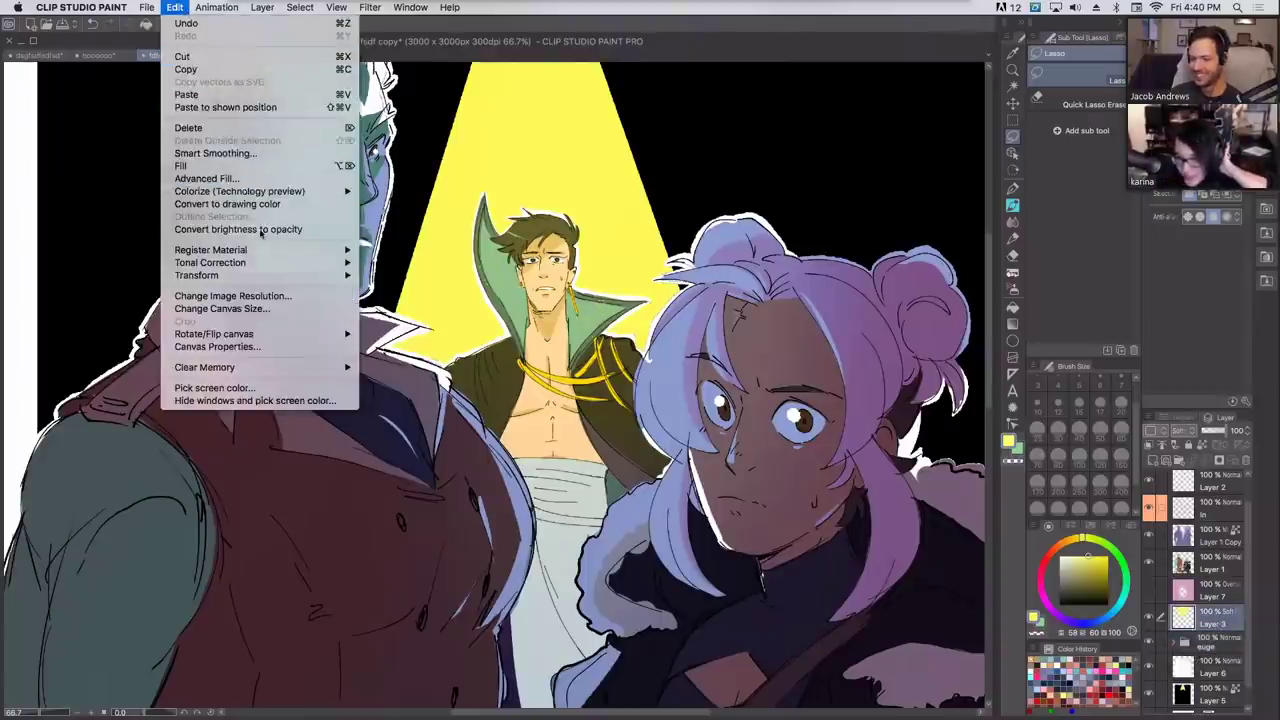
{"action": "left_click", "coordinate": [186, 69]}
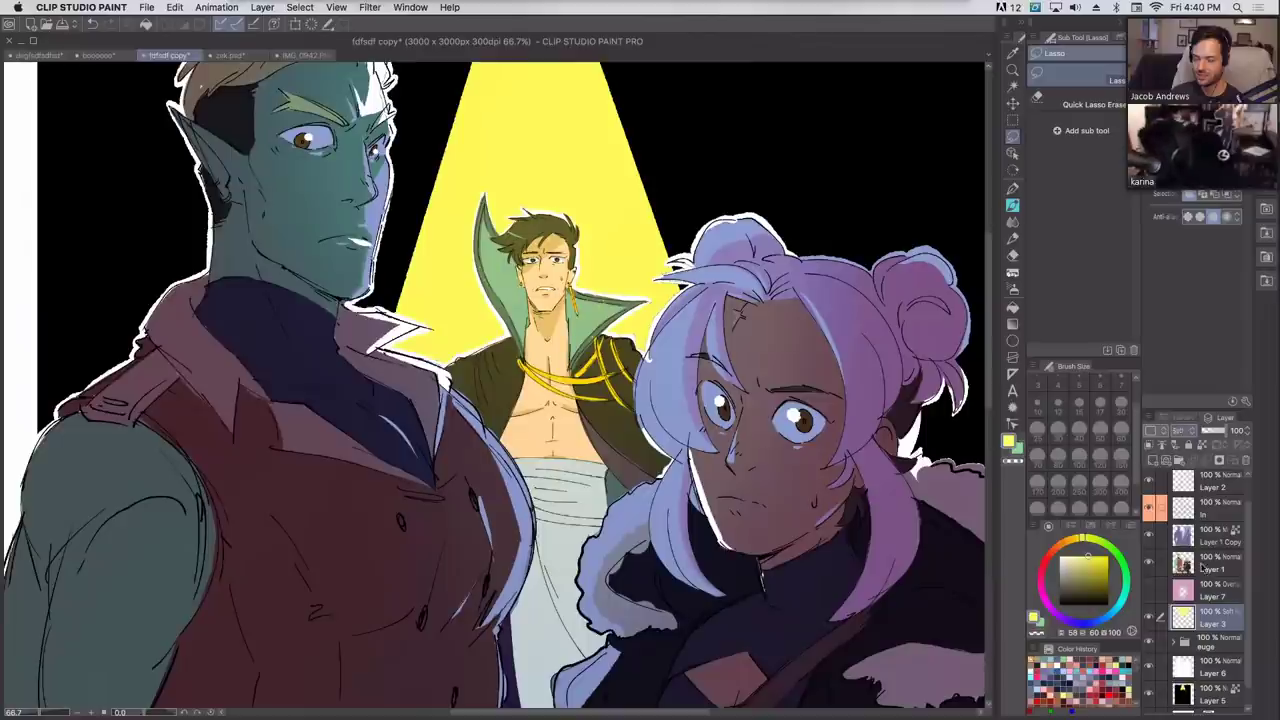
{"action": "left_click", "coordinate": [1175, 431]}
{"action": "left_click", "coordinate": [1192, 274]}
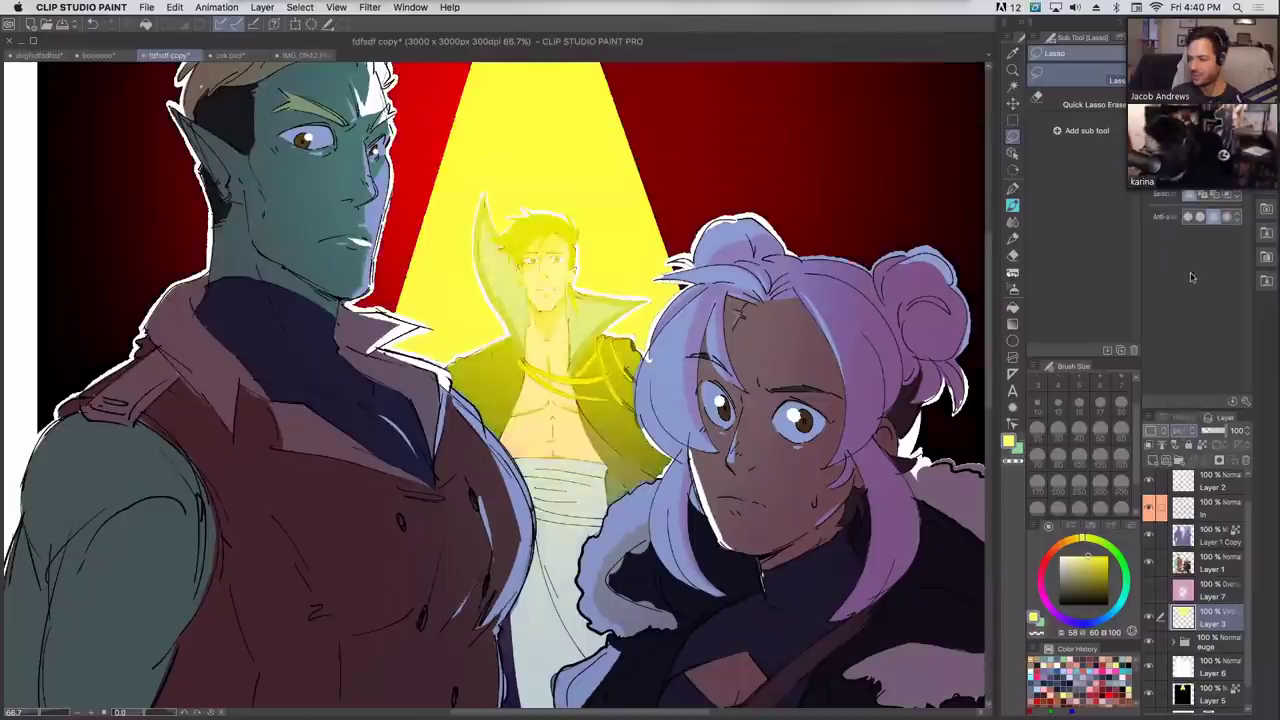
{"action": "left_click_drag", "start_coordinate": [1212, 429], "coordinate": [1216, 430]}
Try the Pin light, Add (Glow) and Brightness blending modes on the yellow glow layer.
{"action": "left_click", "coordinate": [1182, 430]}
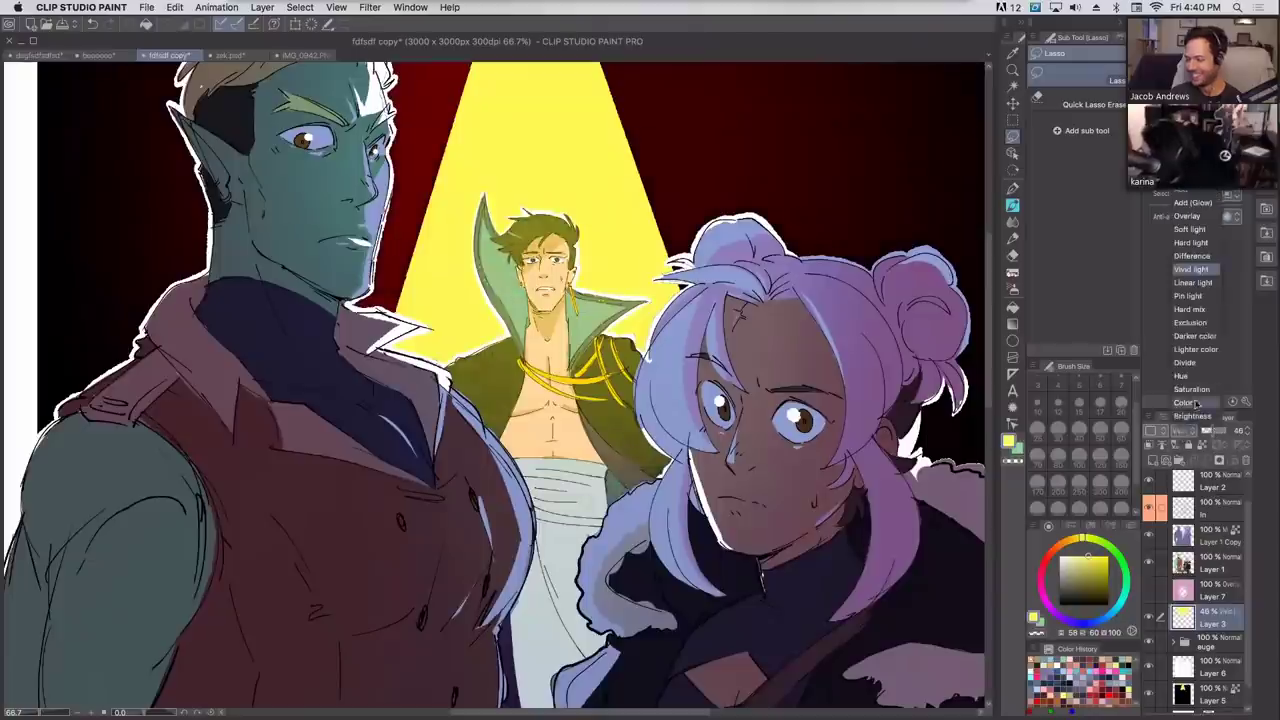
{"action": "left_click", "coordinate": [1204, 298]}
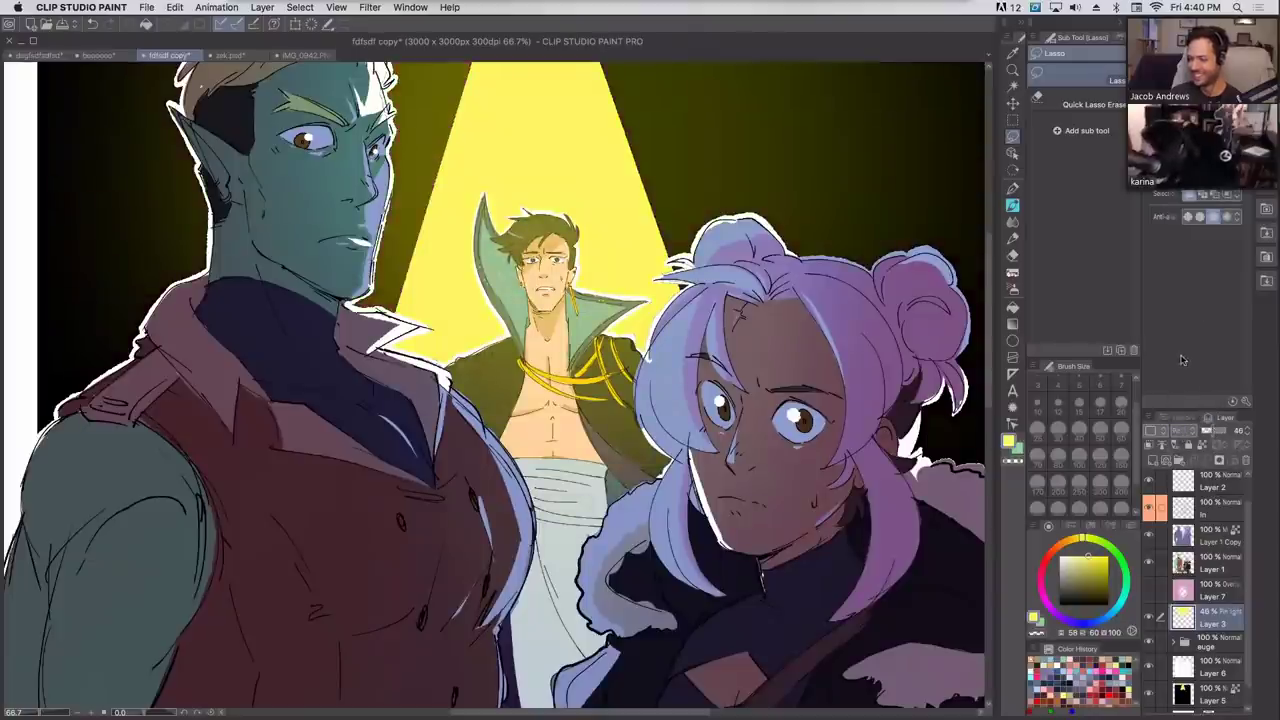
{"action": "left_click", "coordinate": [1184, 431]}
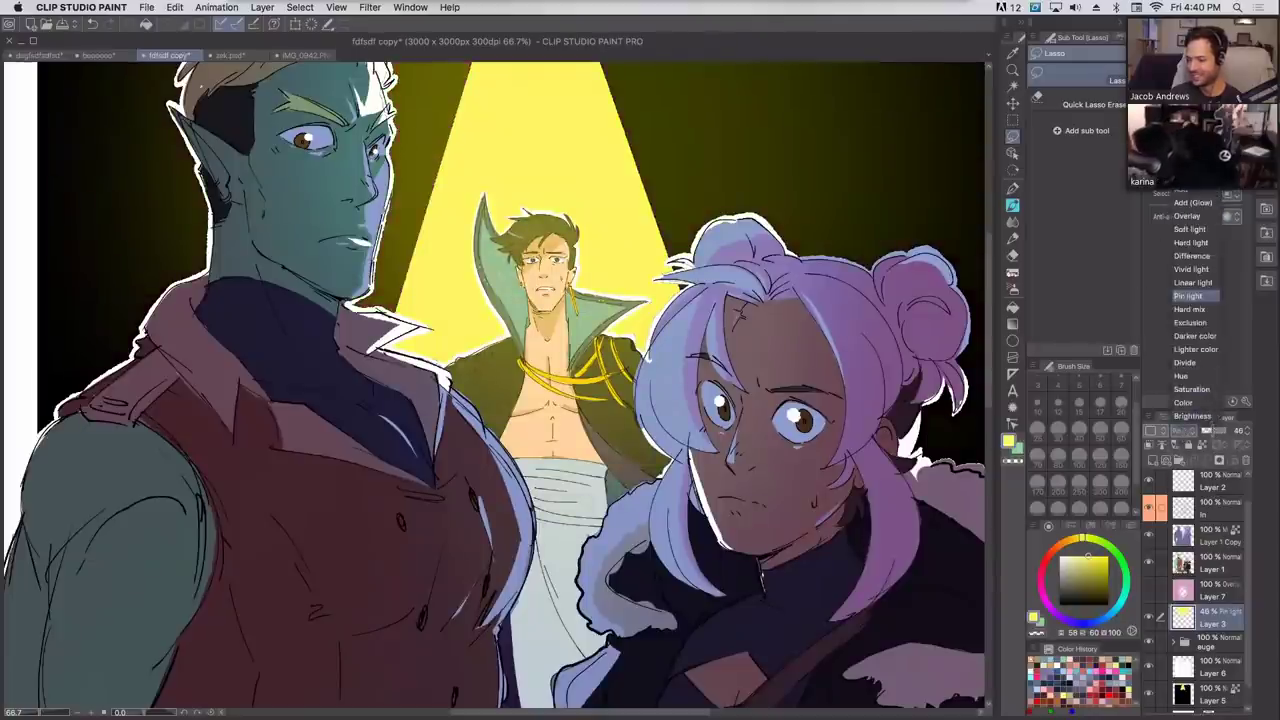
{"action": "left_click", "coordinate": [1200, 203]}
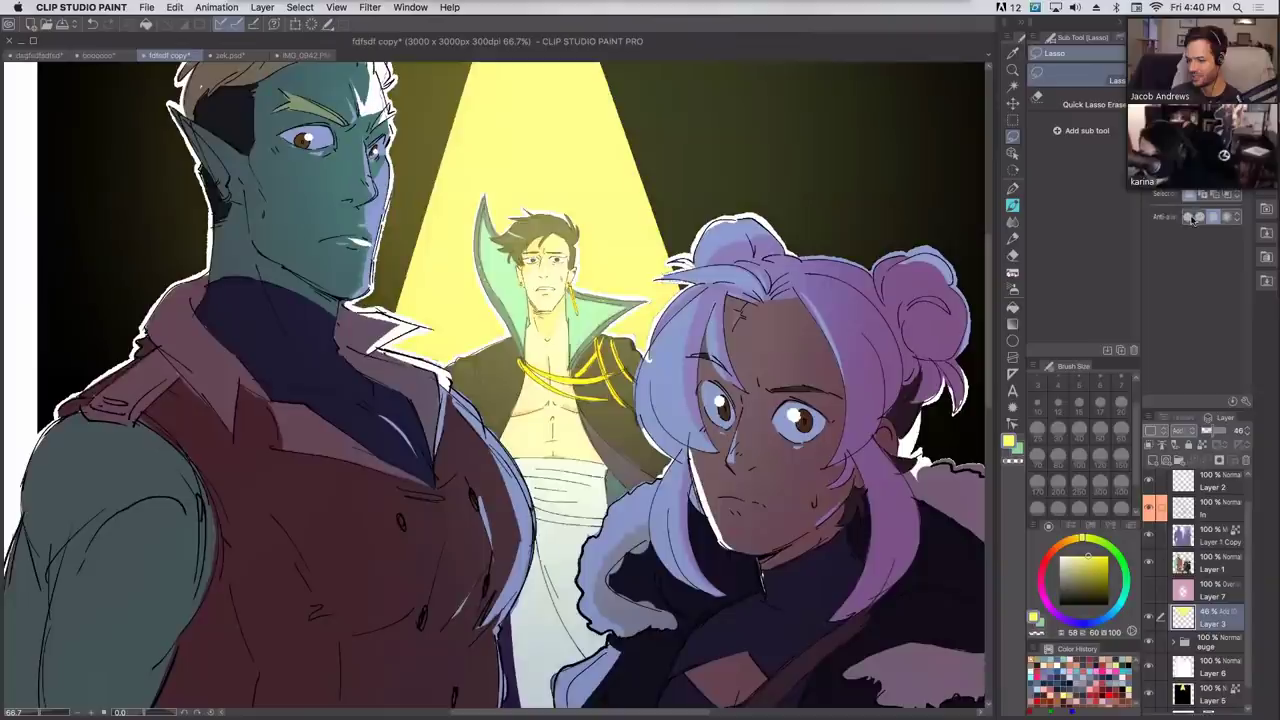
{"action": "left_click", "coordinate": [1184, 431]}
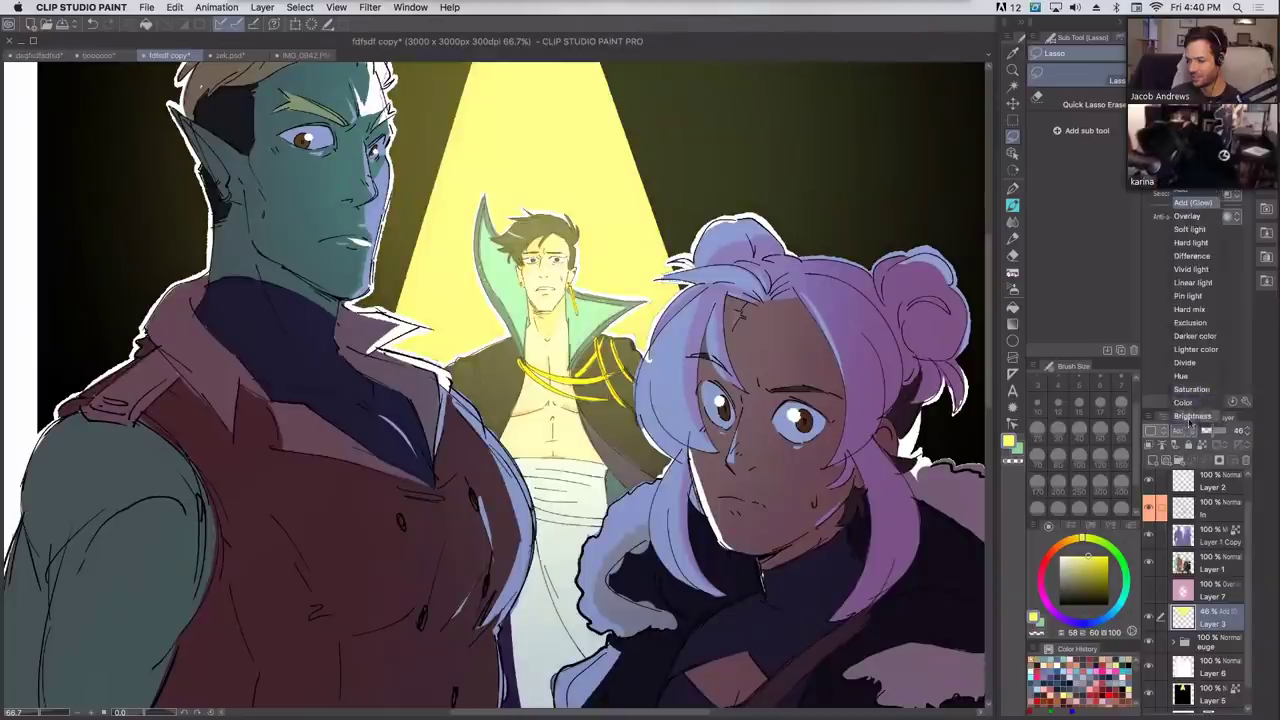
{"action": "left_click", "coordinate": [1196, 424]}
Pick a warmer orange-yellow (H 45, S 60, V 100) and set the glow layer's blending mode to Overlay.
{"action": "left_click", "coordinate": [1075, 538]}
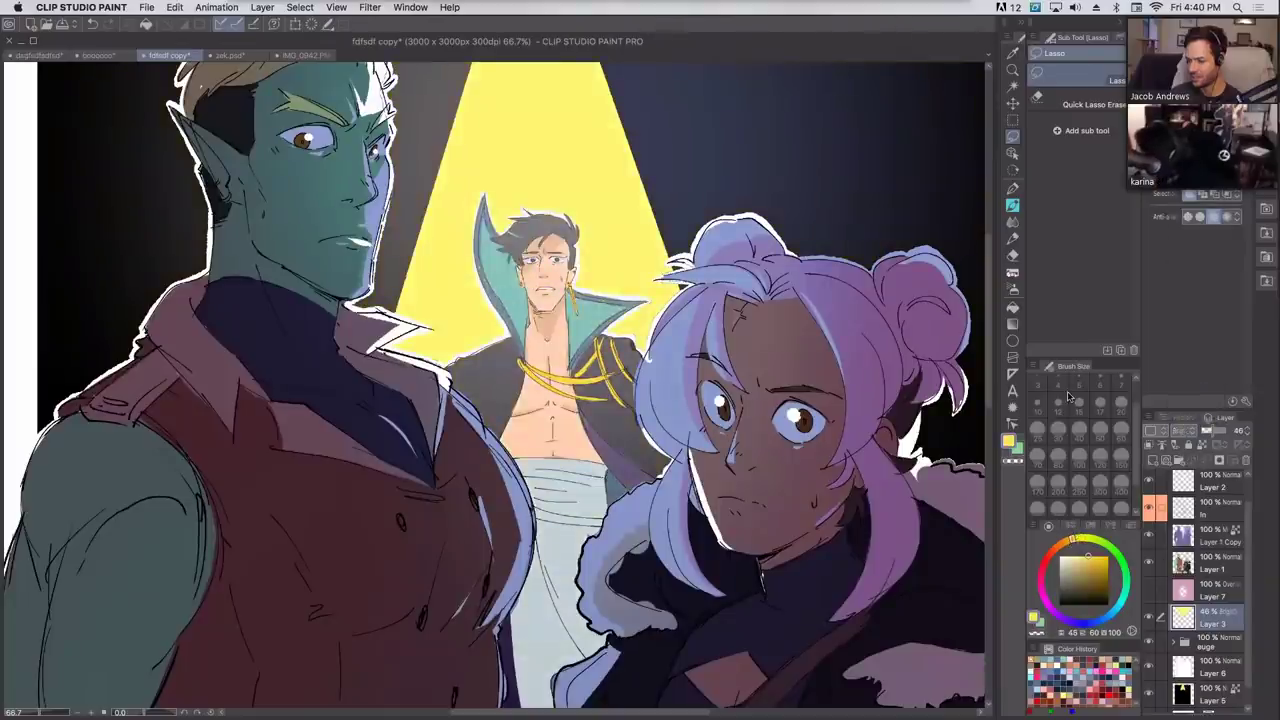
{"action": "left_click", "coordinate": [1188, 431]}
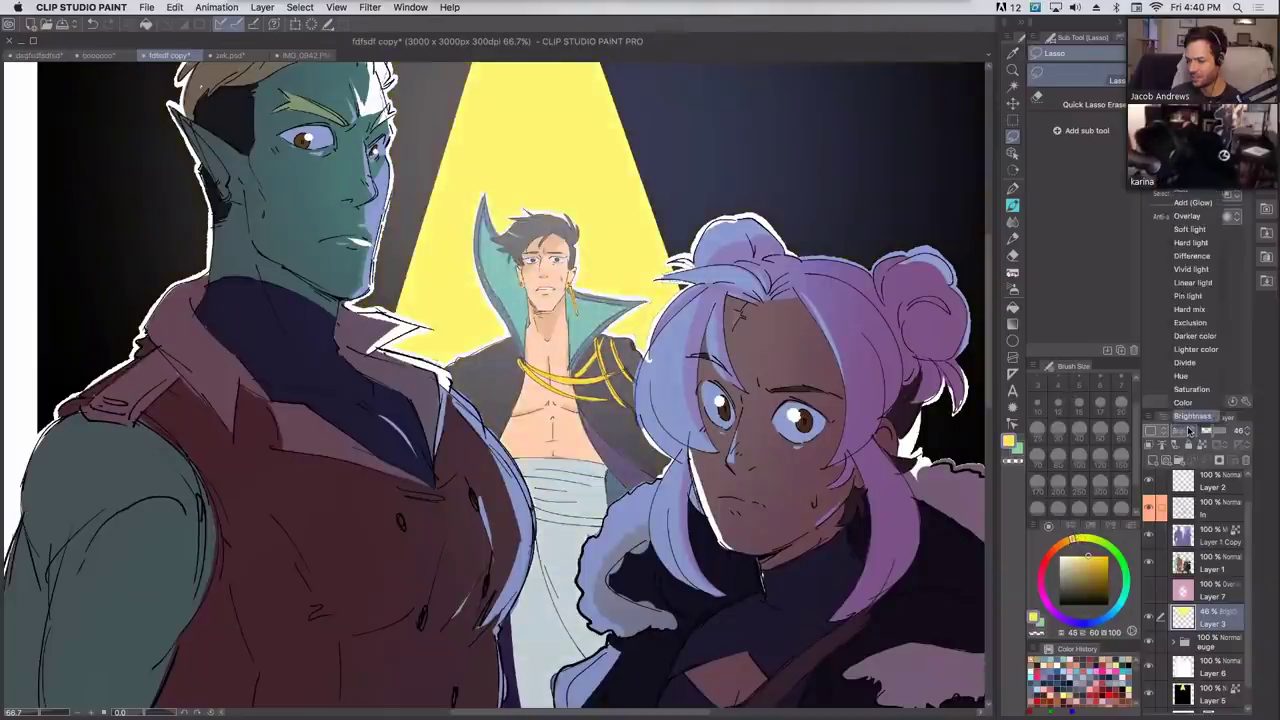
{"action": "left_click", "coordinate": [1195, 216]}
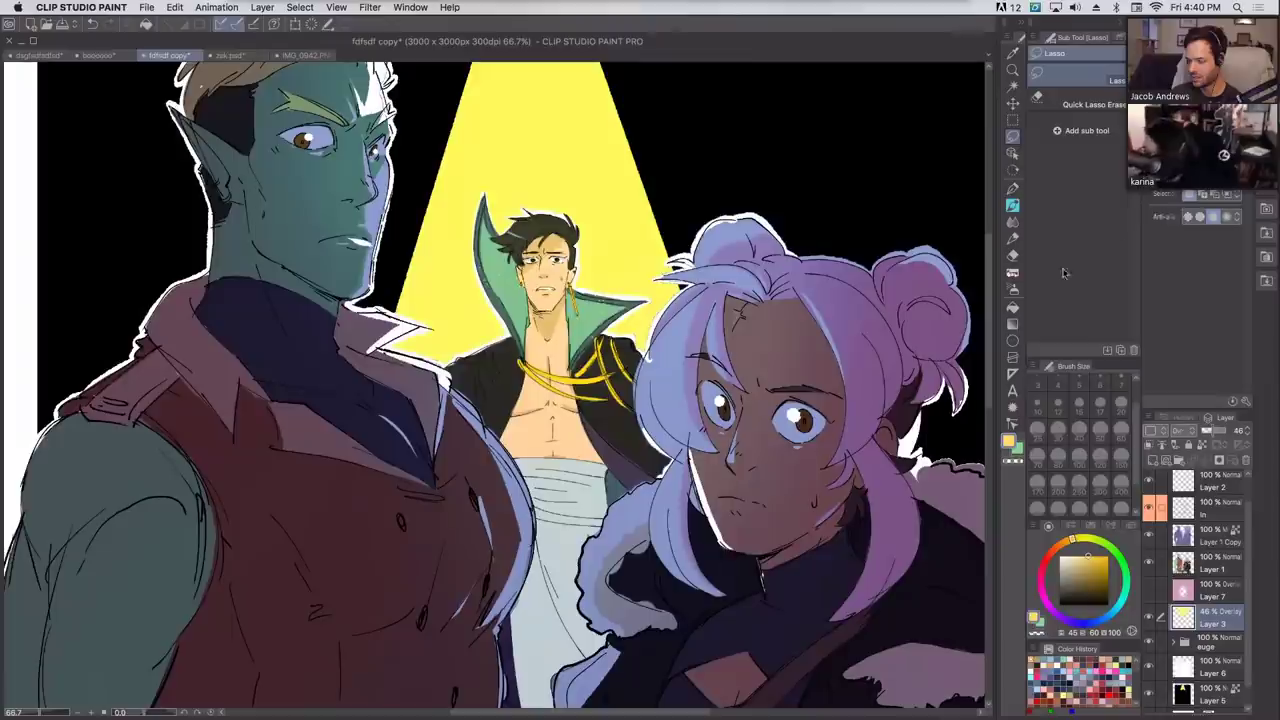
Try the Exclusion and Hard light blending modes on the yellow glow layer, Layer 3.
{"action": "left_click", "coordinate": [1012, 272]}
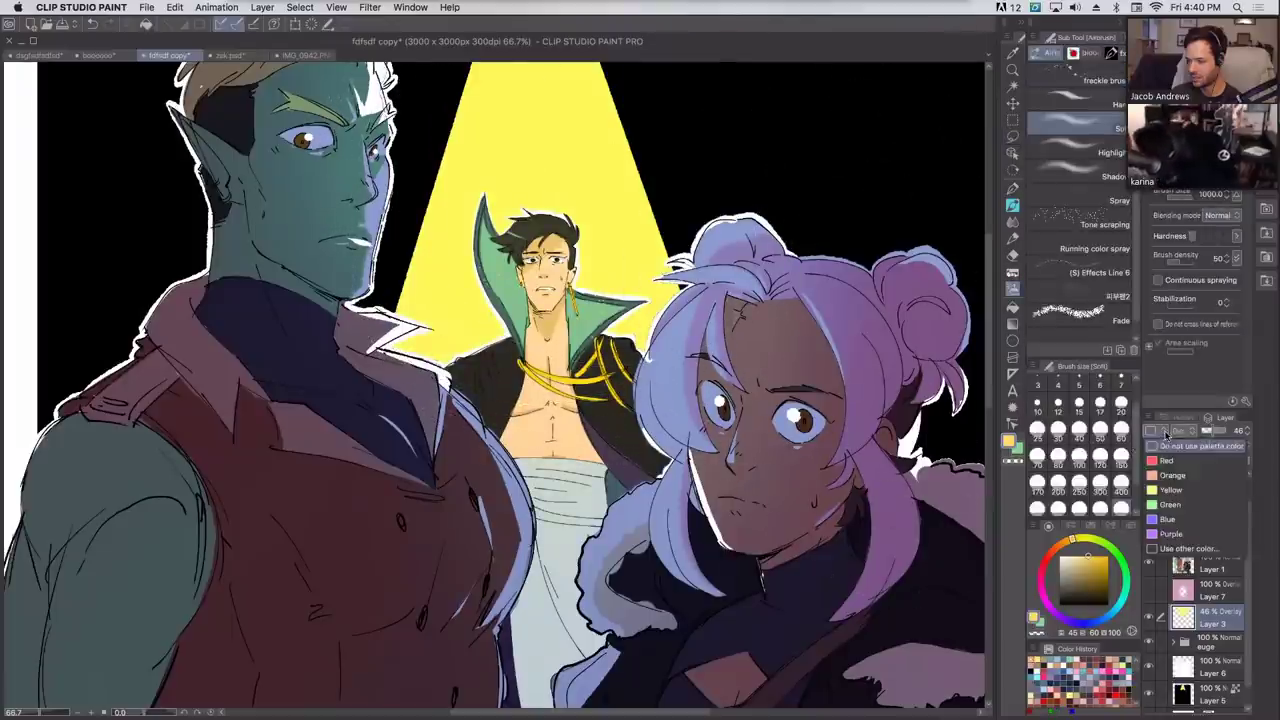
{"action": "left_click", "coordinate": [1188, 429]}
{"action": "left_click", "coordinate": [1190, 323]}
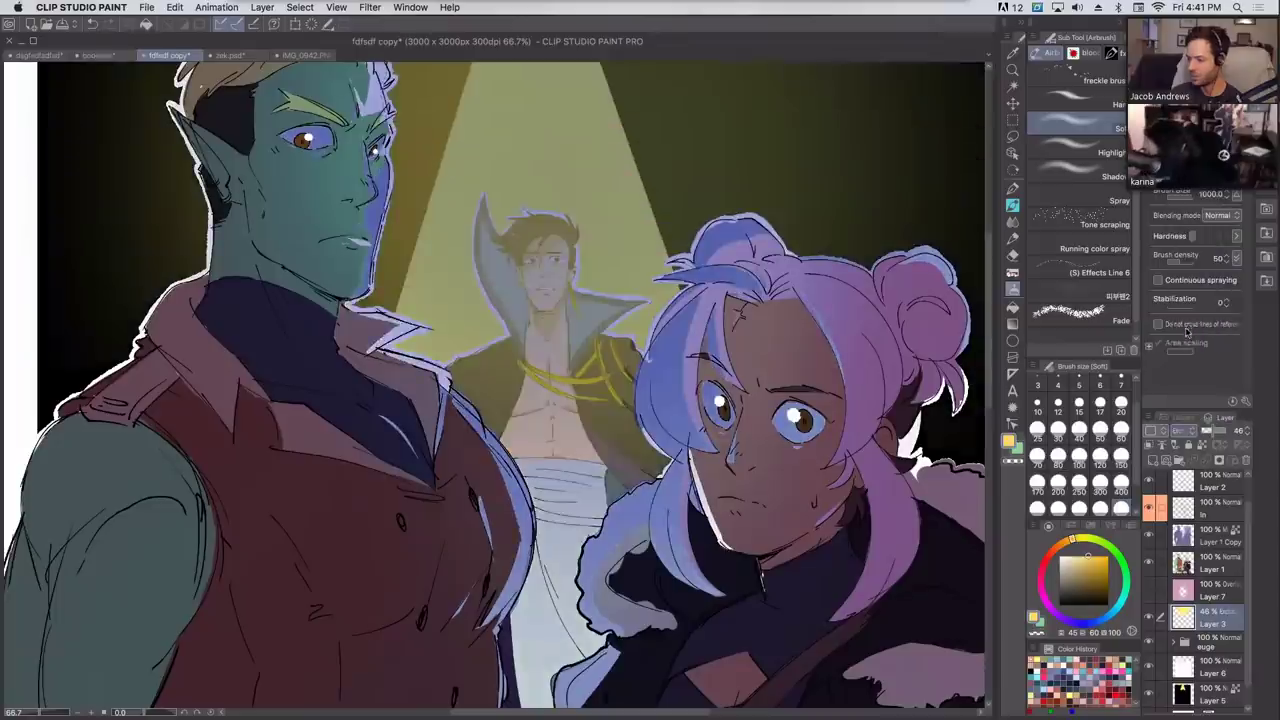
{"action": "left_click", "coordinate": [1174, 432]}
{"action": "left_click", "coordinate": [1196, 197]}
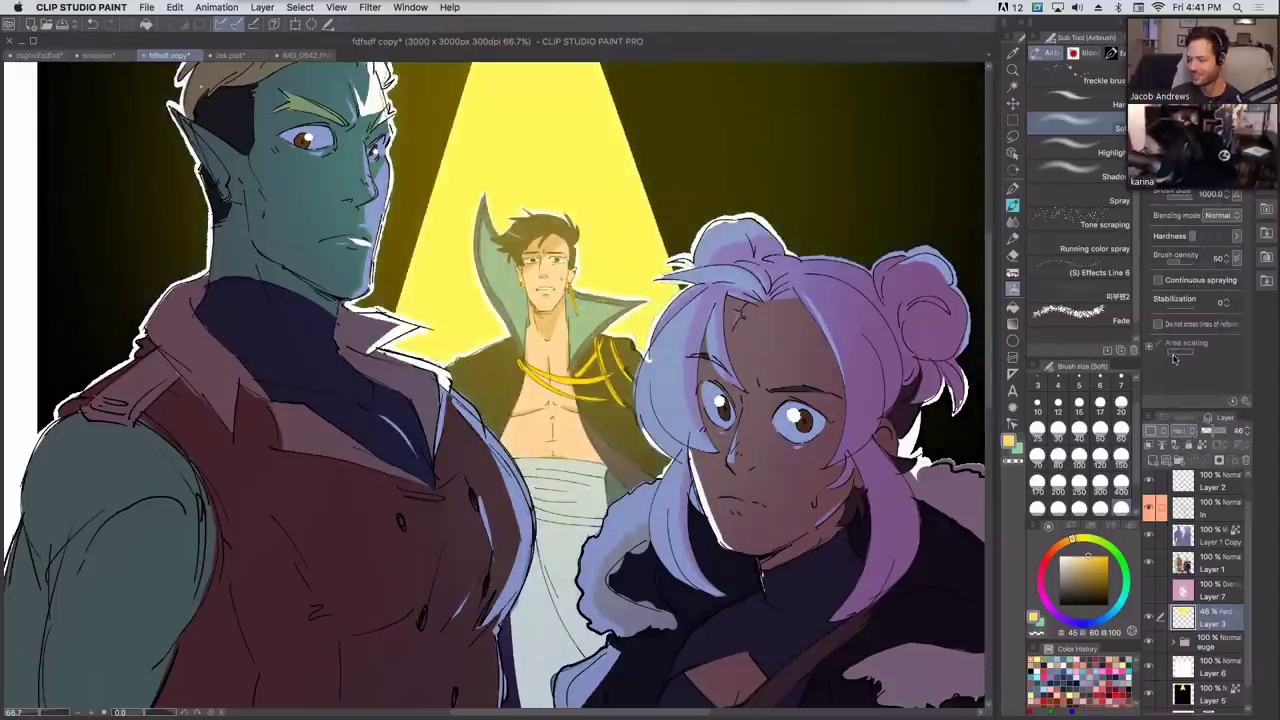
Set the Layer 3 glow's blending mode to Lighter color and its opacity to 51%.
{"action": "left_click", "coordinate": [1190, 432]}
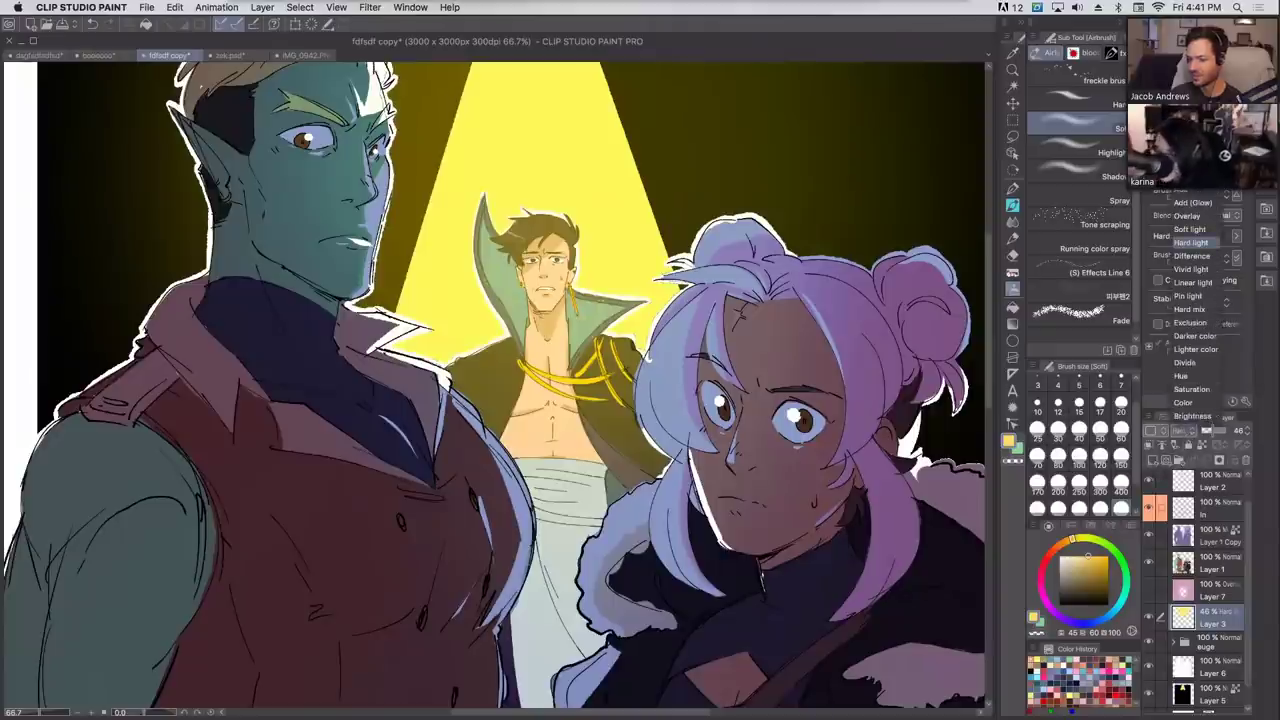
{"action": "left_click", "coordinate": [1195, 349]}
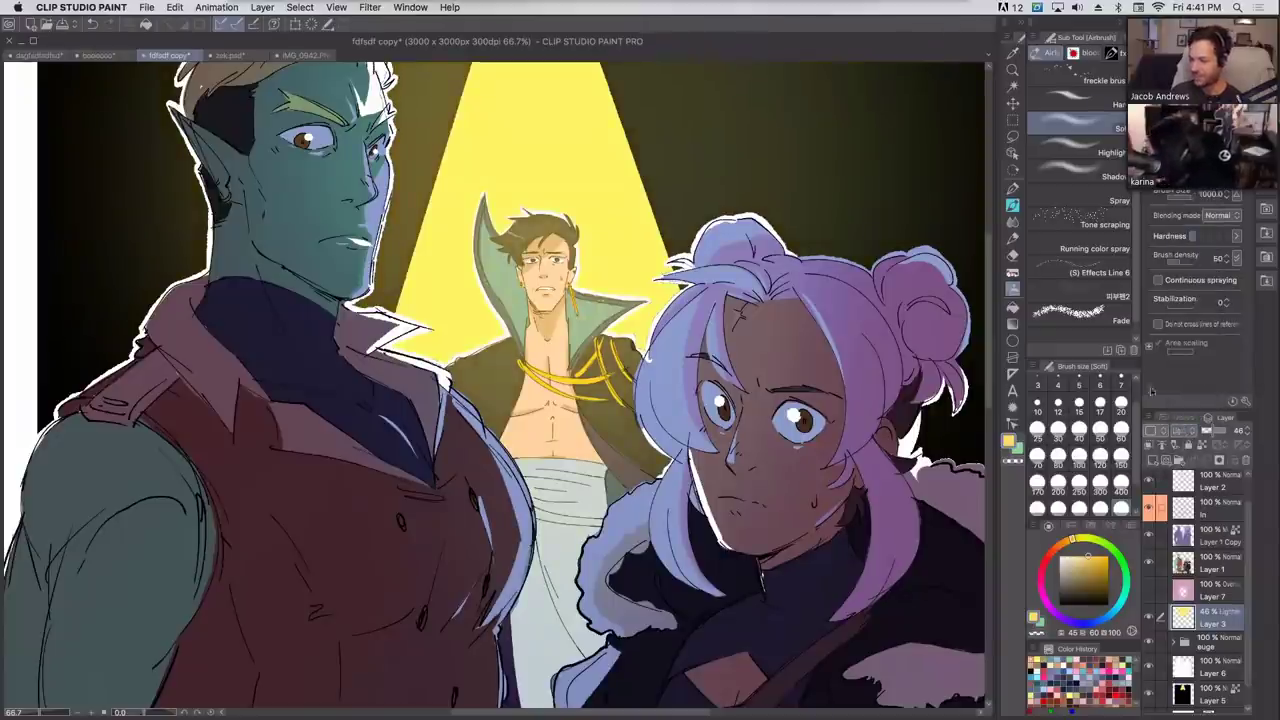
{"action": "left_click", "coordinate": [1226, 432]}
{"action": "left_click_drag", "start_coordinate": [1226, 432], "coordinate": [1213, 438]}
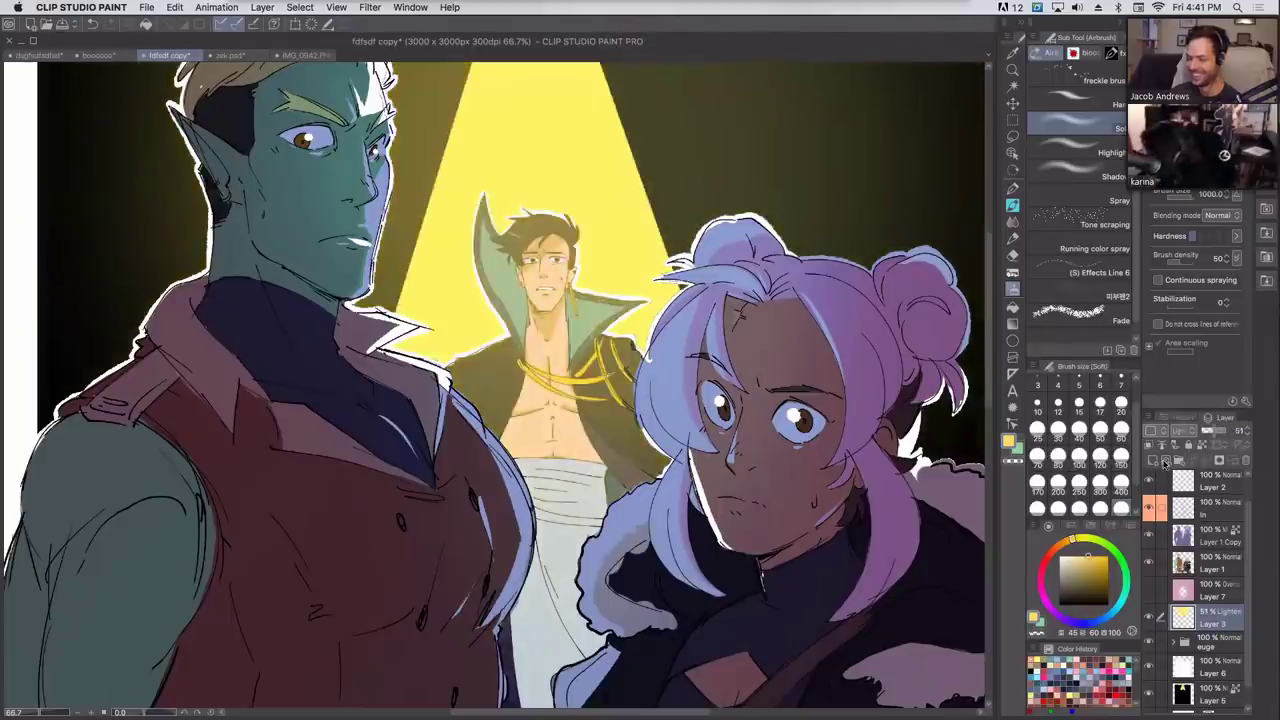
Clip the Layer 3 glow to the "auge" folder below and lower its opacity to 43%.
{"action": "left_click", "coordinate": [1149, 444]}
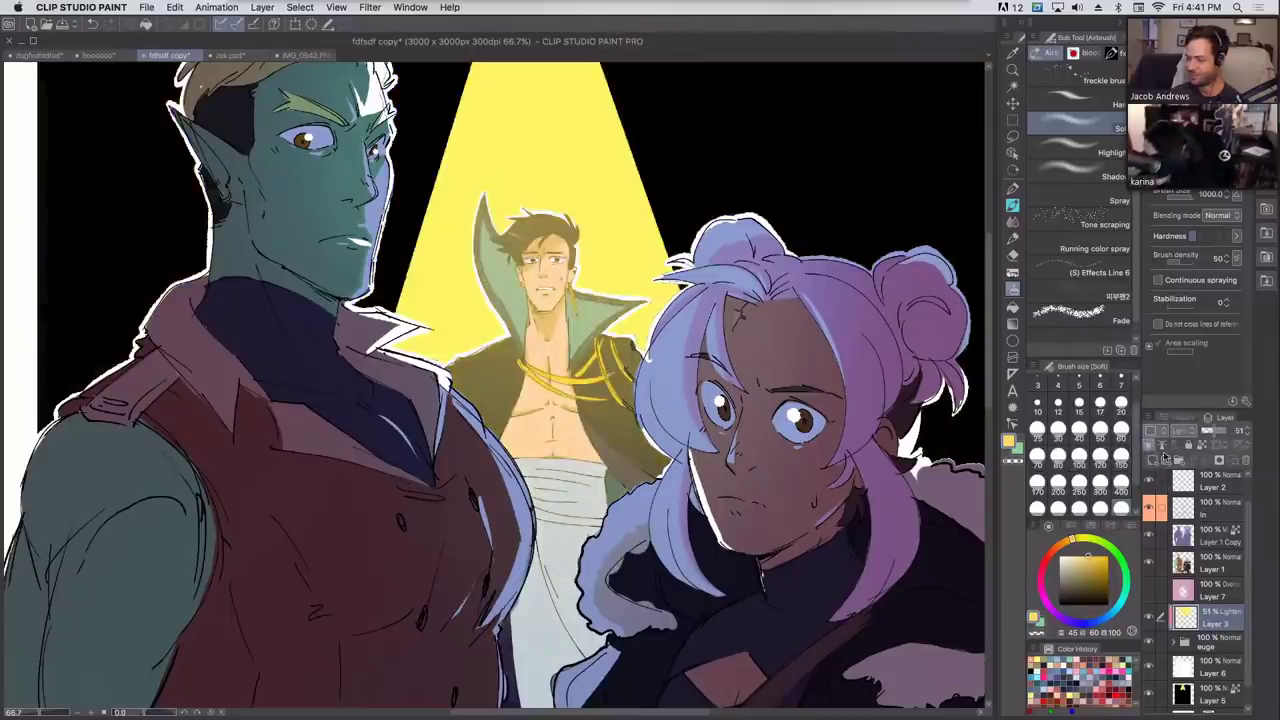
{"action": "left_click", "coordinate": [1210, 432]}
{"action": "left_click", "coordinate": [1212, 432]}
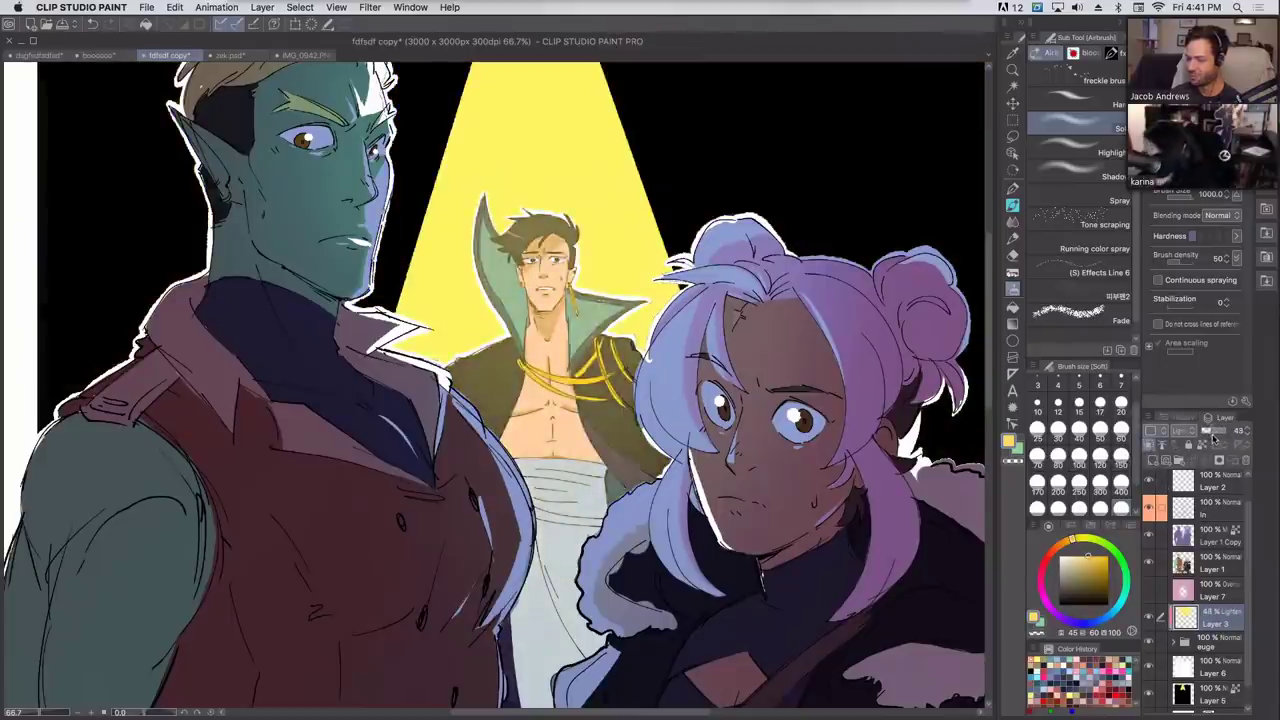
Pick a burnt orange (H 24, S 77) and airbrush it softly over the background man.
{"action": "left_click", "coordinate": [1059, 546]}
{"action": "left_click", "coordinate": [1097, 567]}
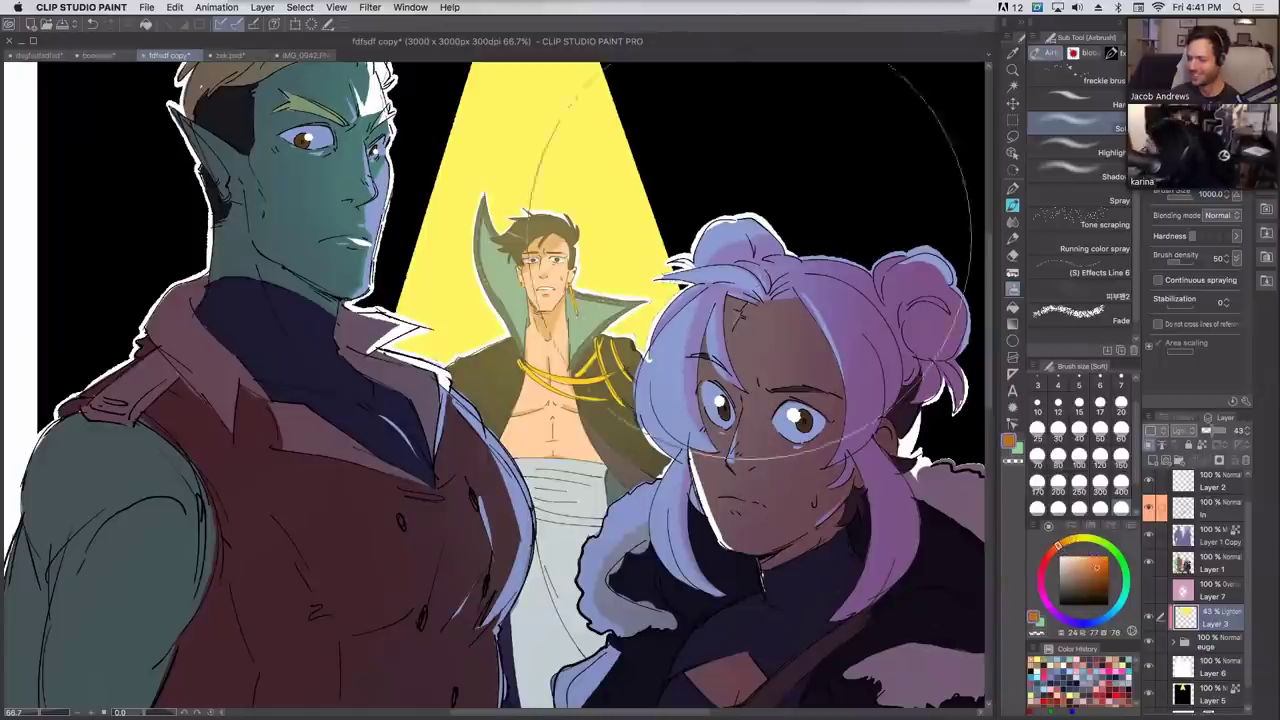
{"action": "left_click", "coordinate": [565, 205]}
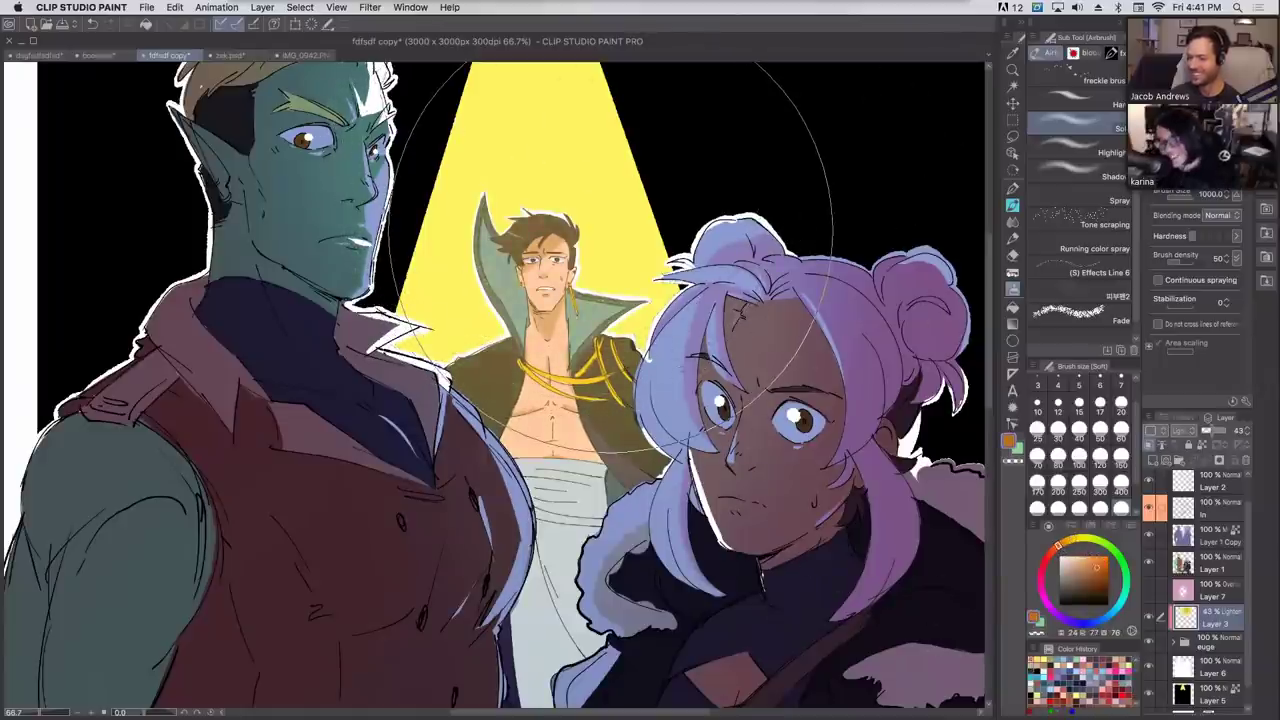
Examine how the orange-tinted background man and the spotlight read within the whole group illustration.
{"action": "key", "text": "super+minus"}
{"action": "key", "text": "super+minus"}
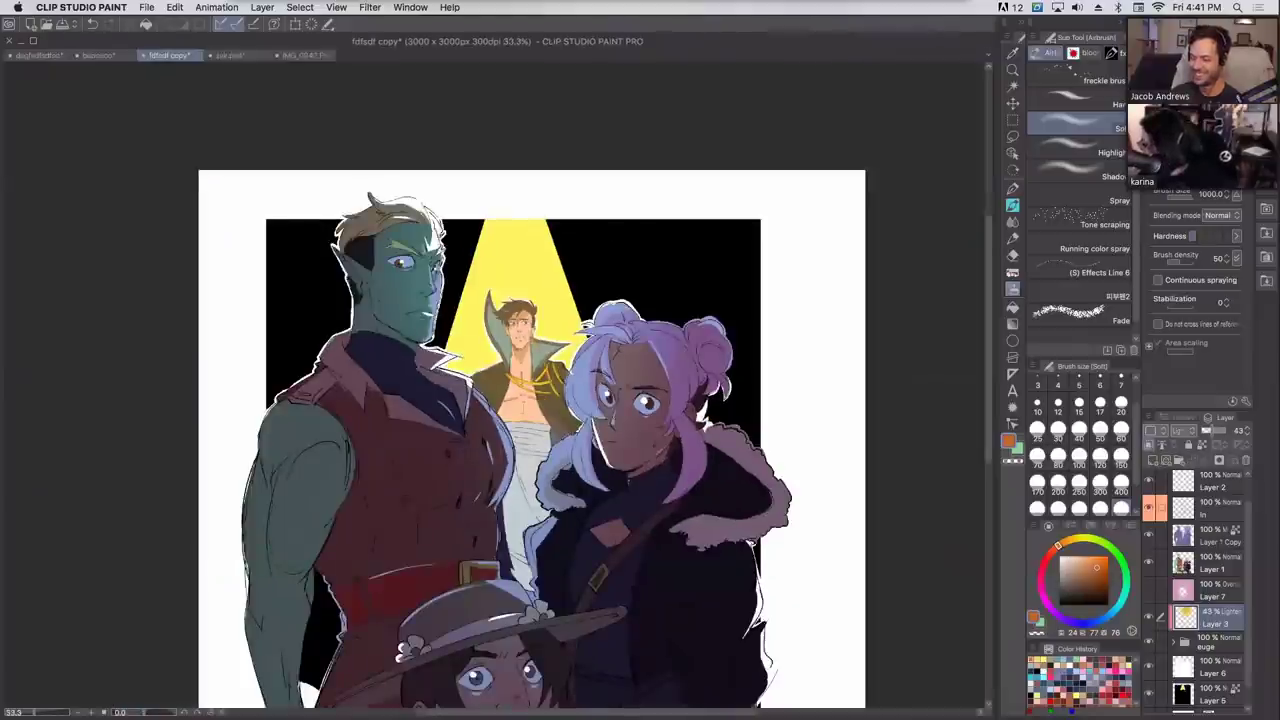
{"action": "key", "text": "super+plus"}
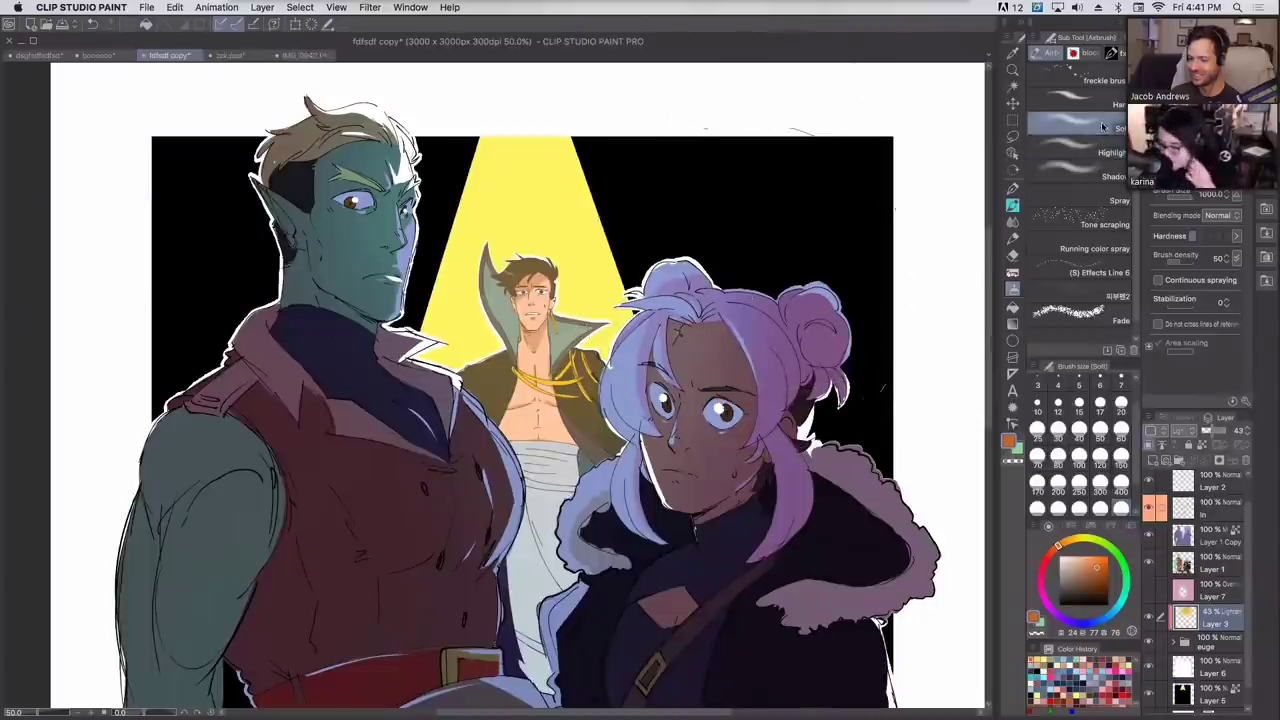
{"action": "scroll", "coordinate": [518, 390], "scroll_direction": "down", "scroll_amount": 10}
{"action": "scroll", "coordinate": [518, 390], "scroll_direction": "up", "scroll_amount": 7}
{"action": "scroll", "coordinate": [518, 390], "scroll_direction": "up", "scroll_amount": 3}
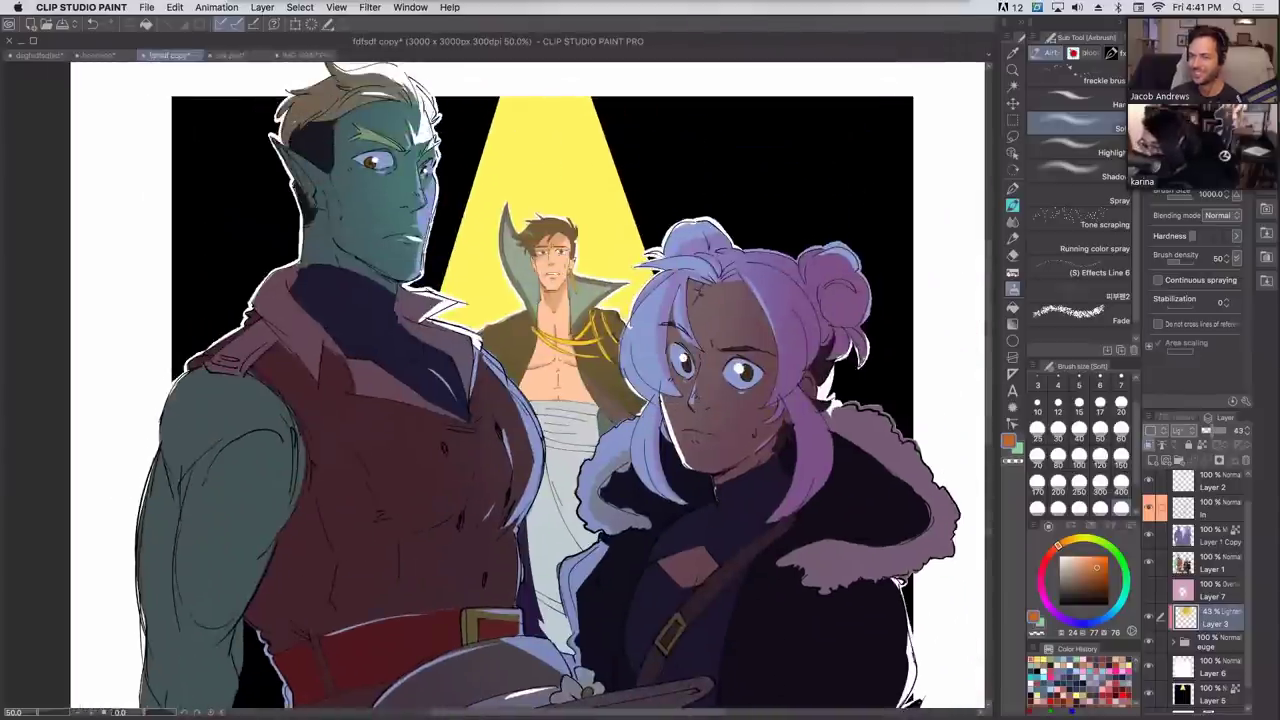
{"action": "key", "text": "super+minus"}
{"action": "key", "text": "super+minus"}
{"action": "key", "text": "super+plus"}
{"action": "scroll", "coordinate": [518, 390], "scroll_direction": "down", "scroll_amount": 6}
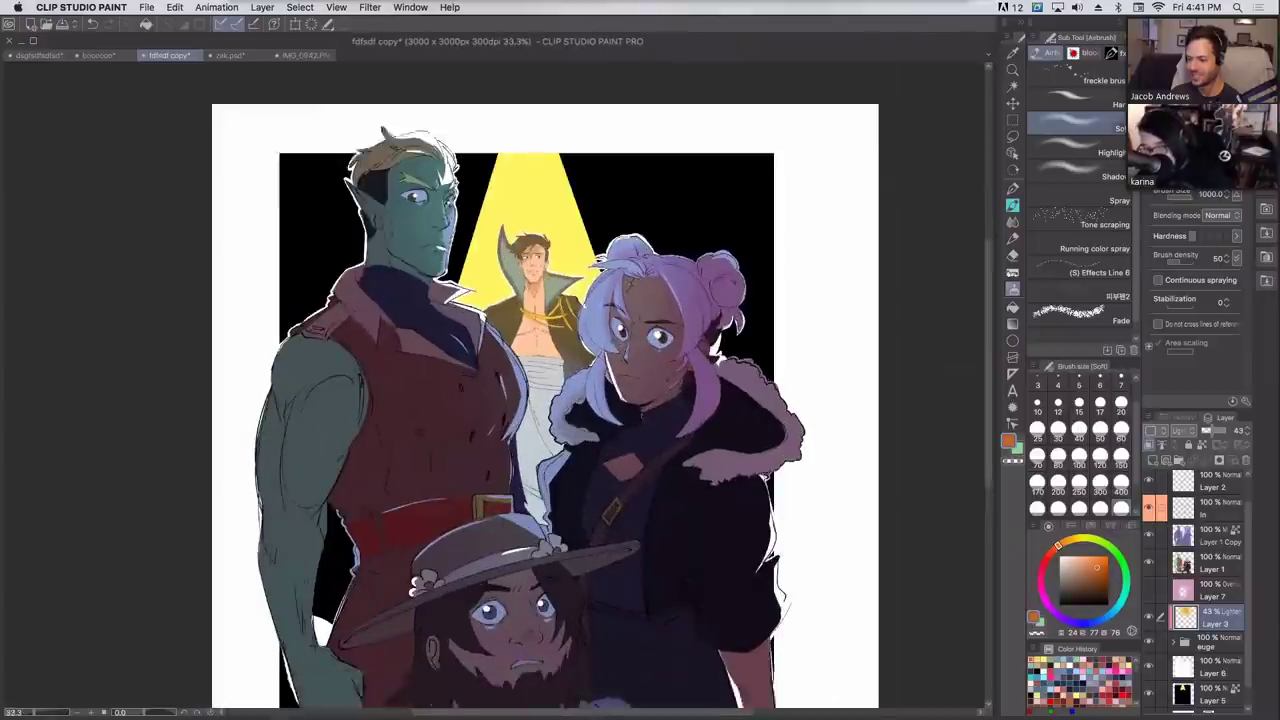
{"action": "scroll", "coordinate": [518, 390], "scroll_direction": "up", "scroll_amount": 1}
{"action": "scroll", "coordinate": [556, 380], "scroll_direction": "up", "scroll_amount": 2}
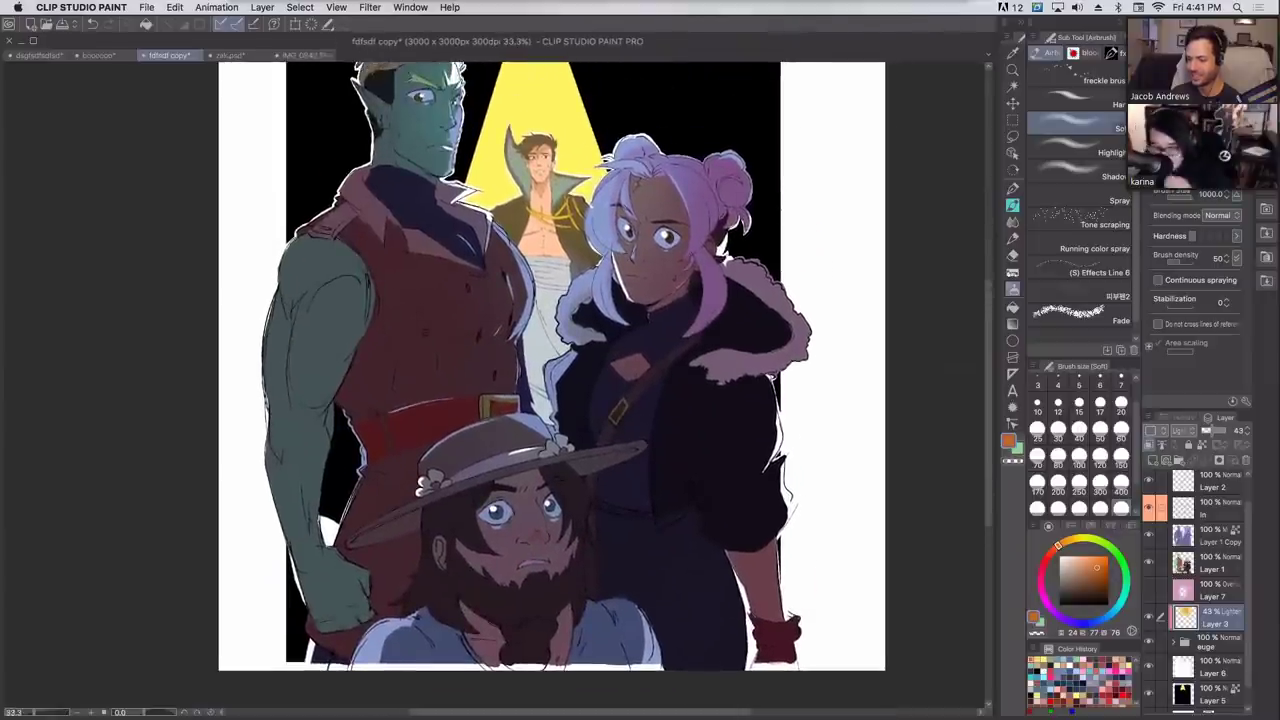
{"action": "scroll", "coordinate": [556, 380], "scroll_direction": "up", "scroll_amount": 2}
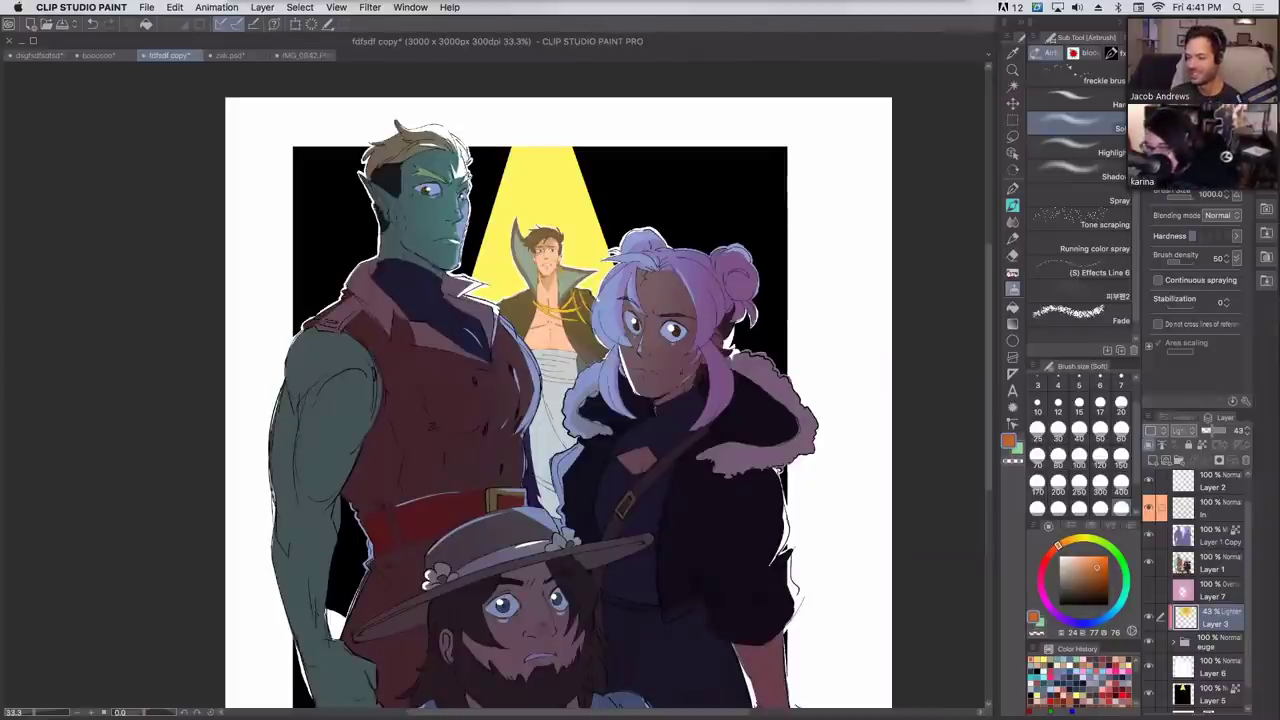
{"action": "key", "text": "super+plus"}
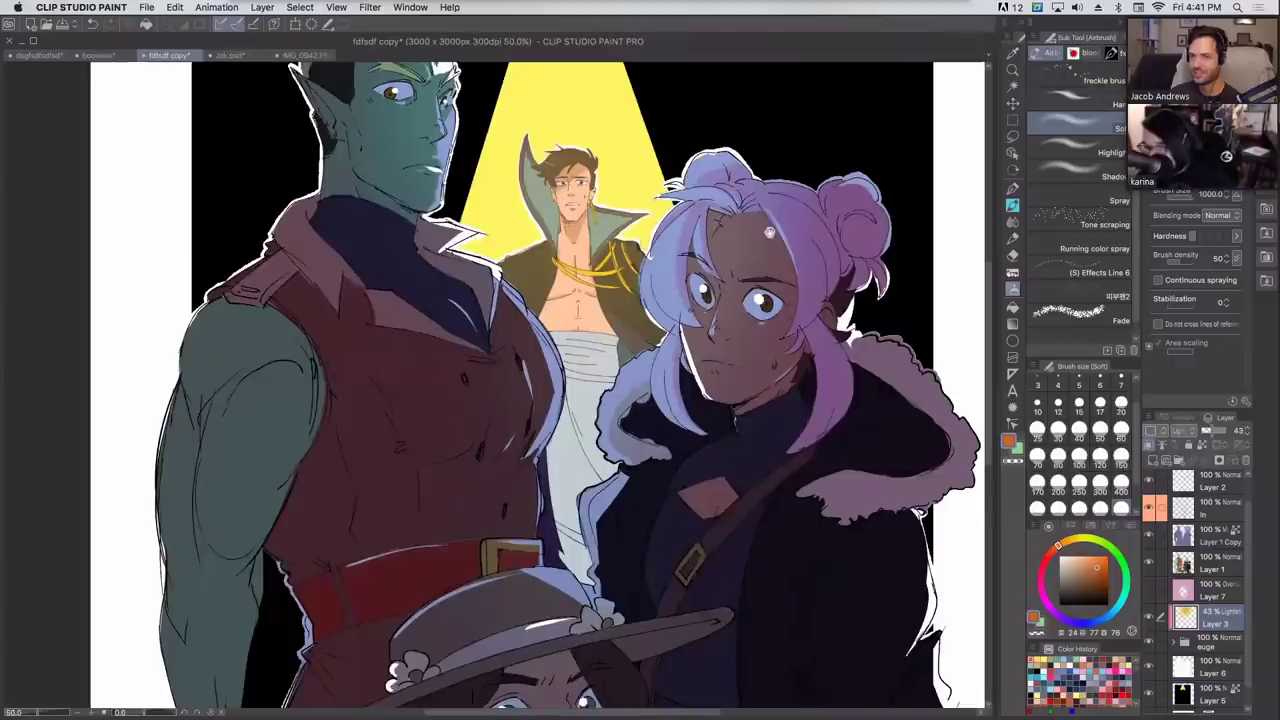
Set the glow layer's opacity to 49% and airbrush light orange (H 39, S 58, V 100) over the background man.
{"action": "left_click_drag", "start_coordinate": [771, 226], "coordinate": [760, 318]}
{"action": "left_click_drag", "start_coordinate": [1210, 432], "coordinate": [1216, 436]}
{"action": "left_click", "coordinate": [1087, 556]}
{"action": "left_click", "coordinate": [1068, 543]}
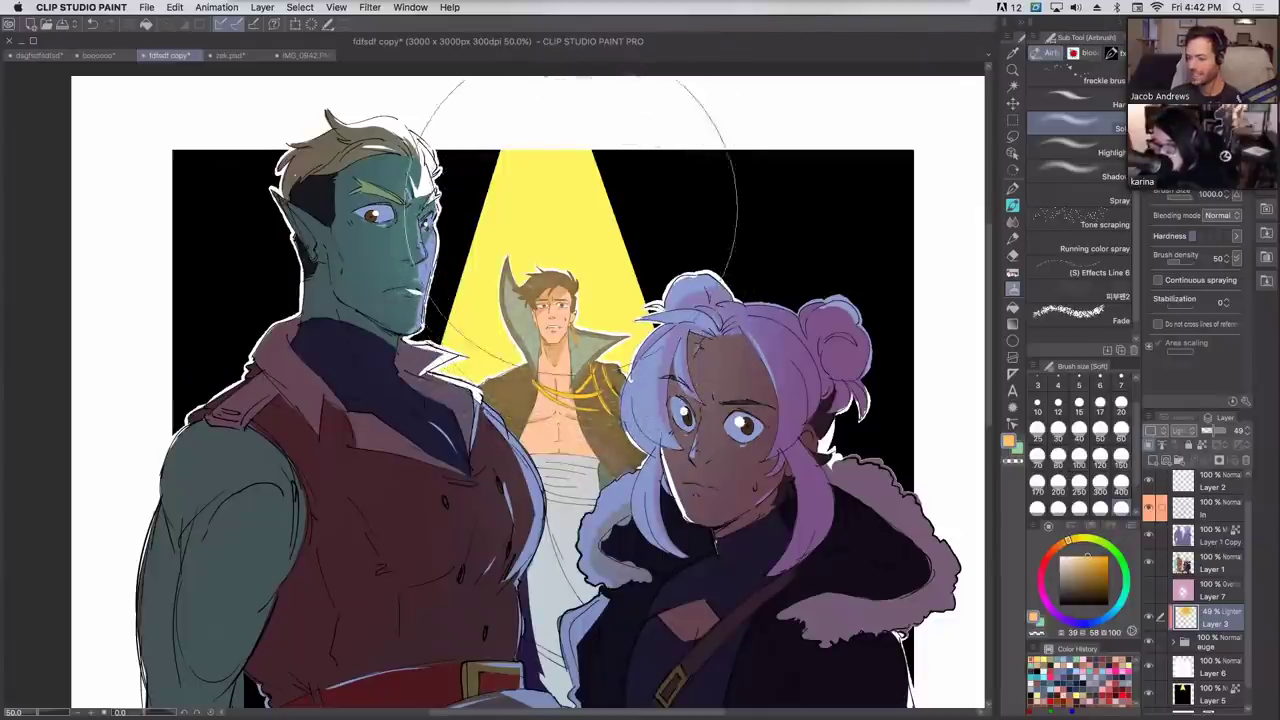
{"action": "left_click", "coordinate": [602, 276]}
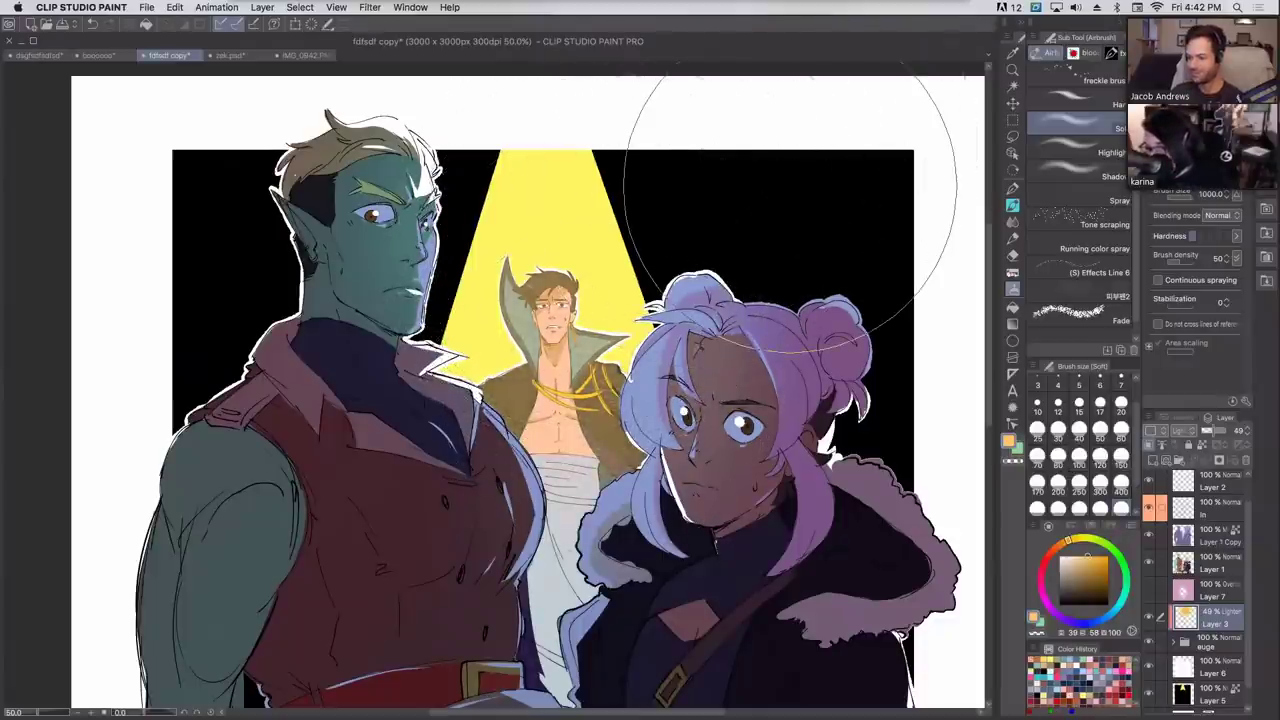
Reduce the glow layer's opacity to 32% and pick a pale yellow (H 49, S 45, V 100).
{"action": "left_click_drag", "start_coordinate": [1214, 430], "coordinate": [1209, 437]}
{"action": "left_click", "coordinate": [1076, 540]}
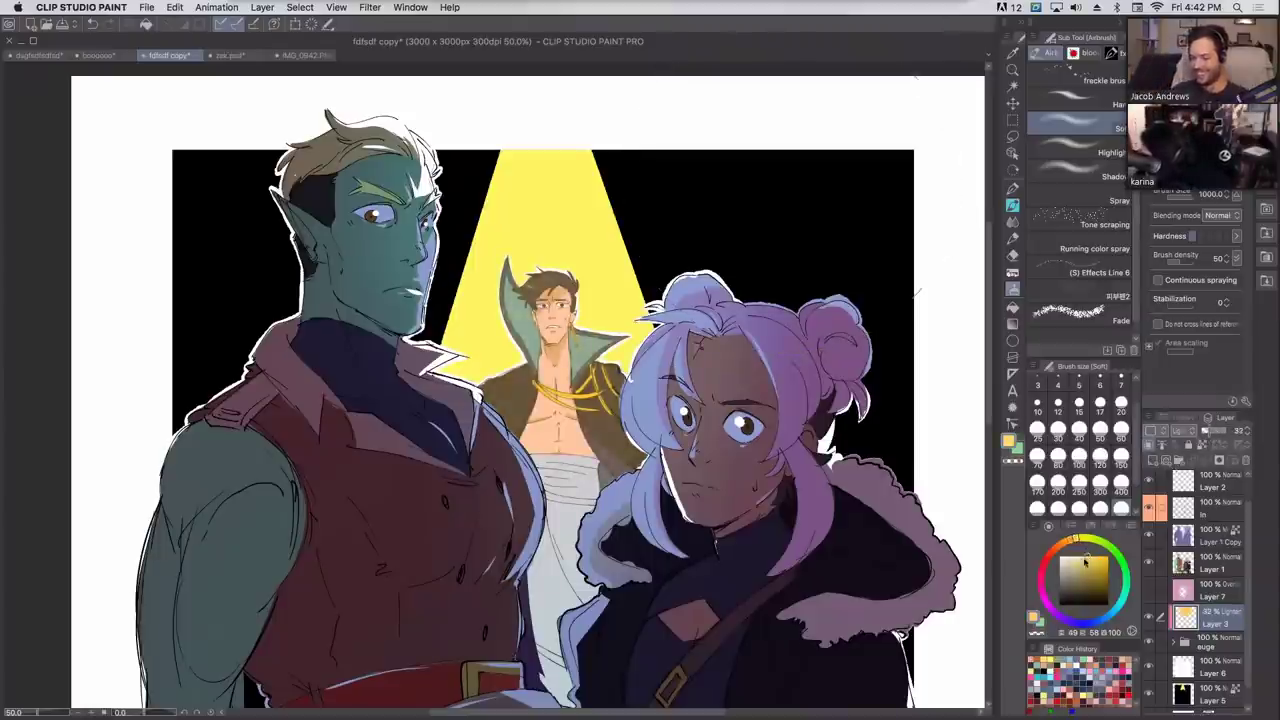
{"action": "left_click", "coordinate": [1081, 556]}
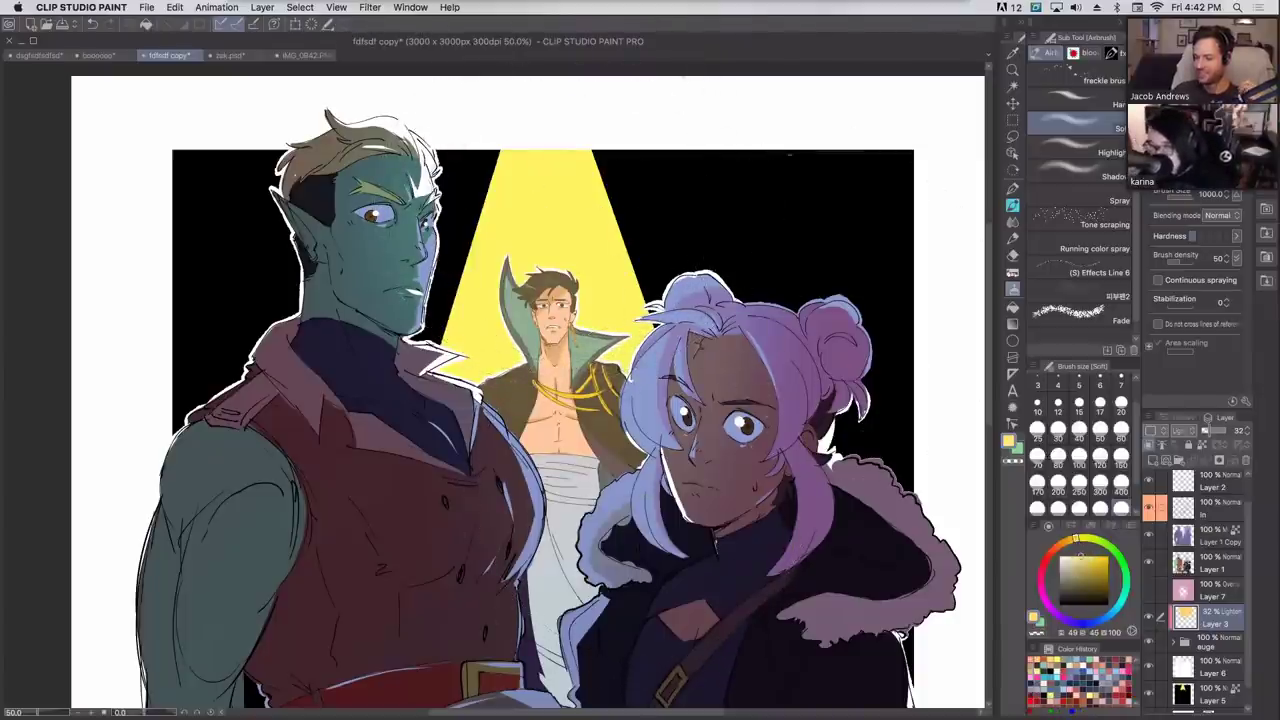
Add a new layer directly above the spotlight background on Layer 5 and set its blending mode to Overlay.
{"action": "left_click_drag", "start_coordinate": [640, 560], "coordinate": [620, 210]}
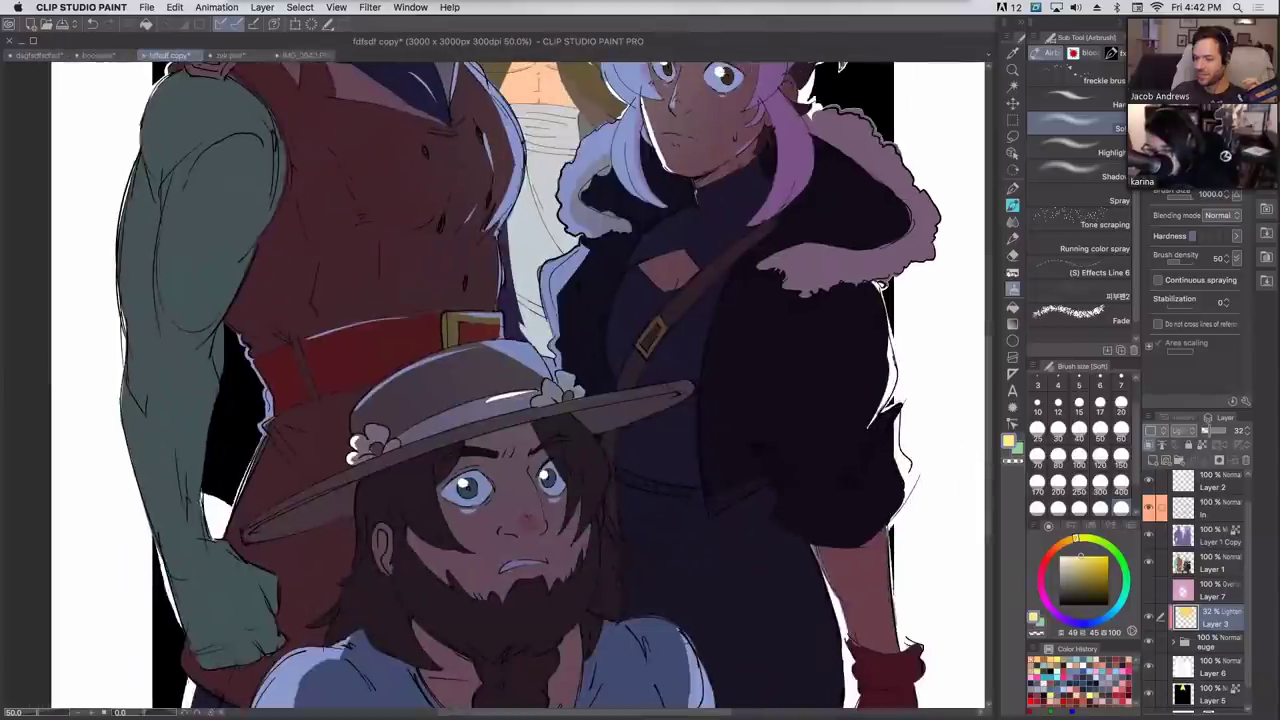
{"action": "scroll", "coordinate": [521, 383], "scroll_direction": "up", "scroll_amount": 9}
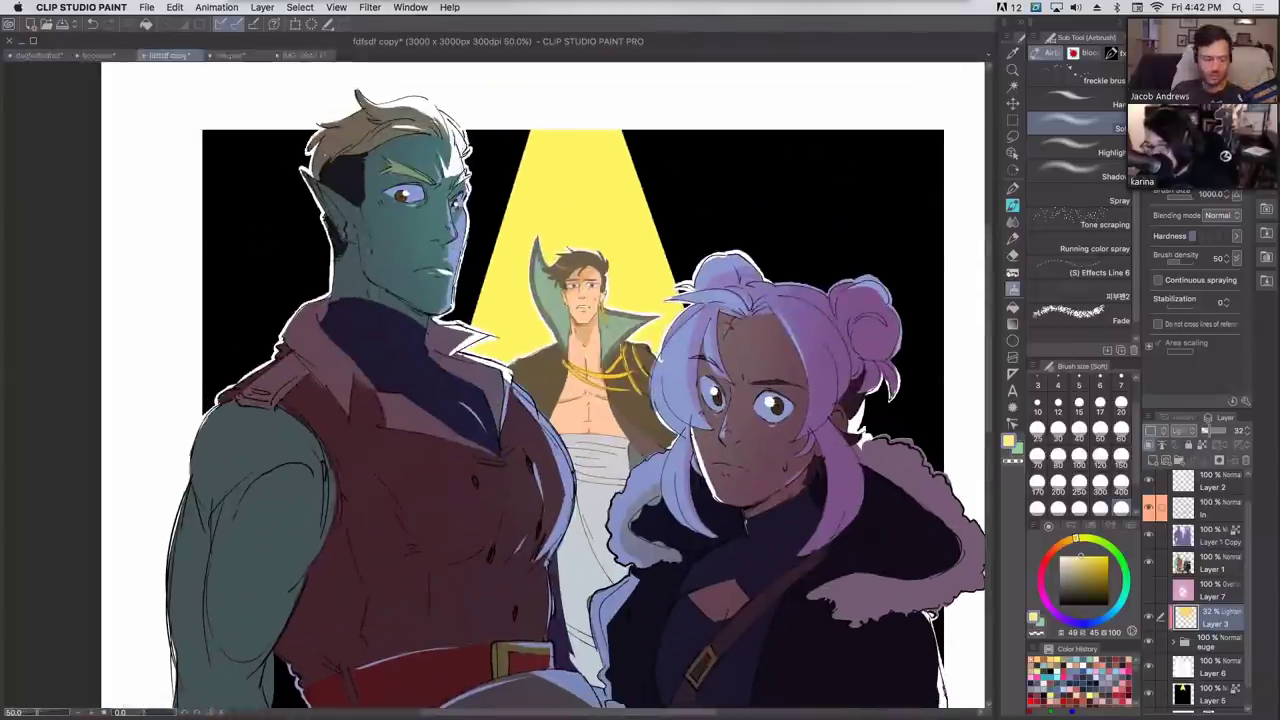
{"action": "key", "text": "super+minus"}
{"action": "scroll", "coordinate": [496, 384], "scroll_direction": "down", "scroll_amount": 5}
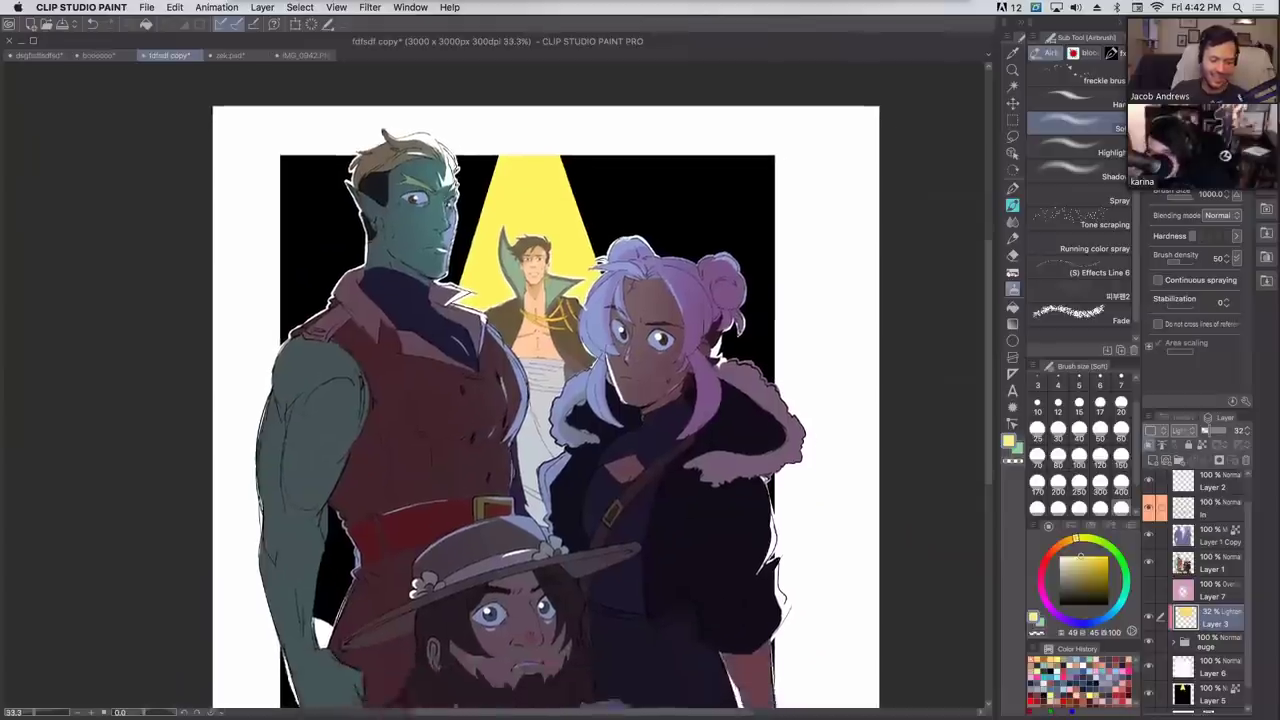
{"action": "scroll", "coordinate": [496, 384], "scroll_direction": "up", "scroll_amount": 3}
{"action": "scroll", "coordinate": [552, 404], "scroll_direction": "right", "scroll_amount": 1}
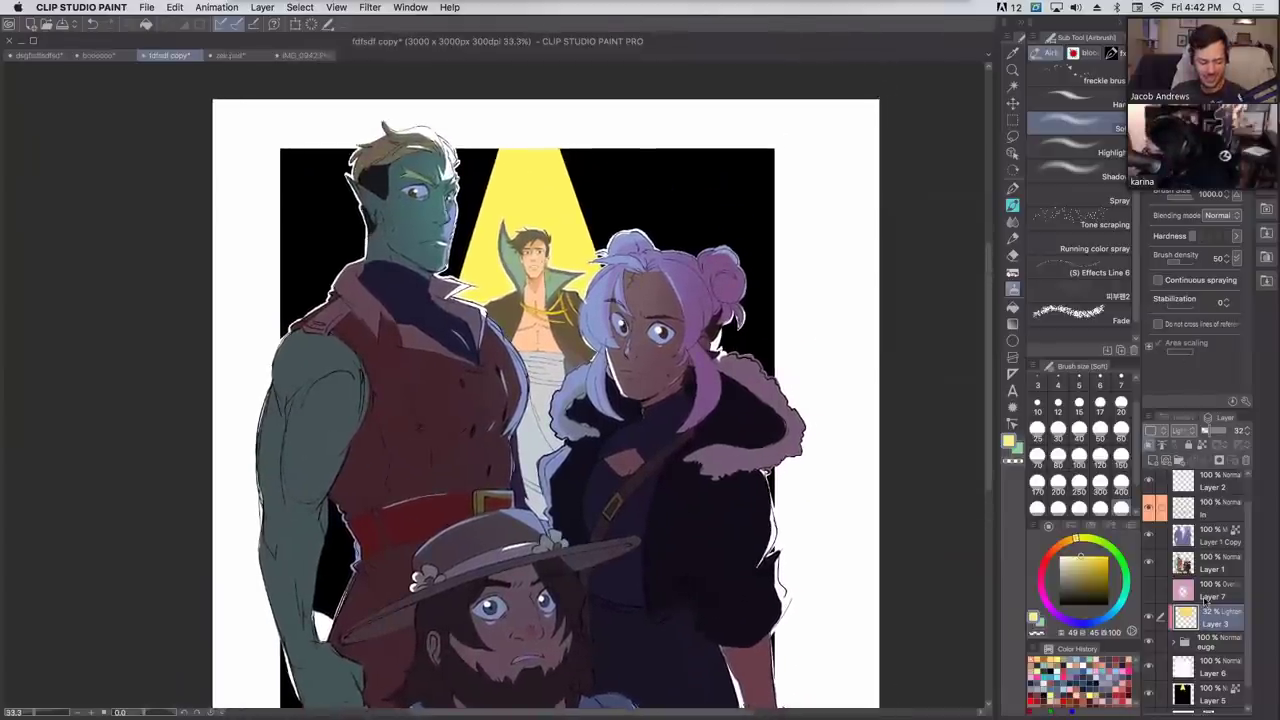
{"action": "scroll", "coordinate": [1200, 590], "scroll_direction": "down", "scroll_amount": 1}
{"action": "left_click", "coordinate": [1210, 672]}
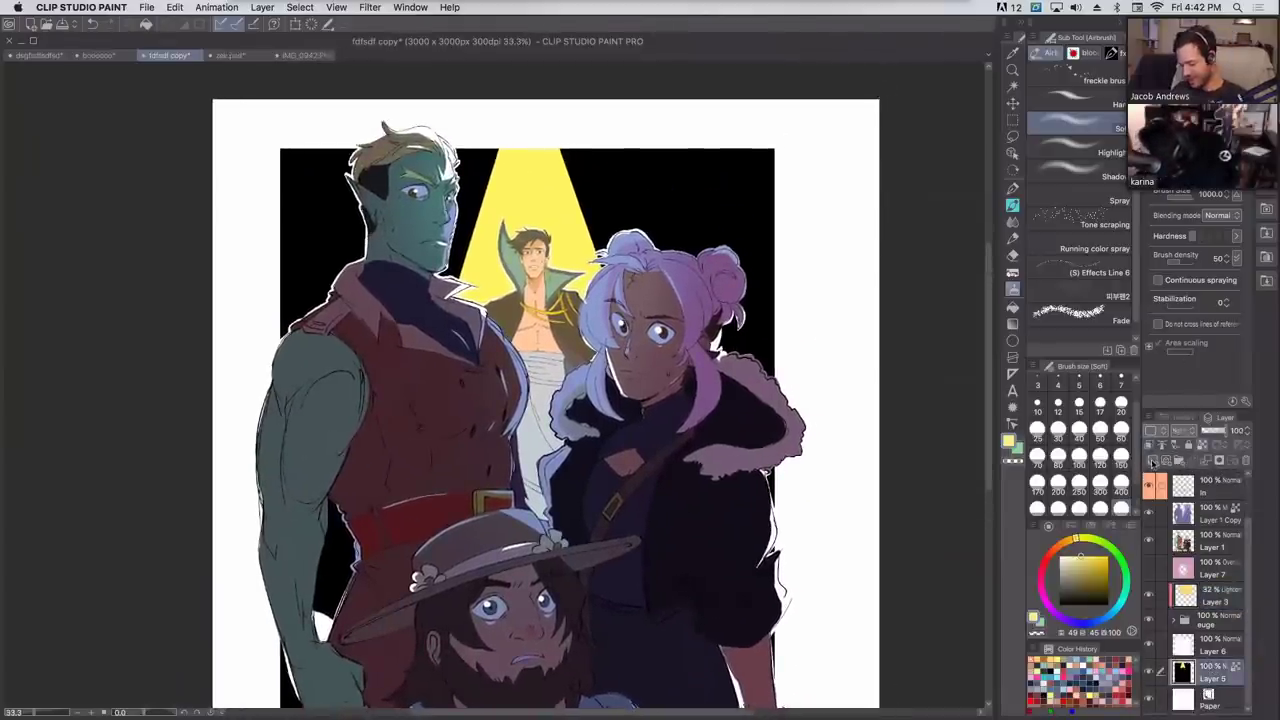
{"action": "left_click", "coordinate": [1152, 462]}
{"action": "left_click", "coordinate": [1176, 430]}
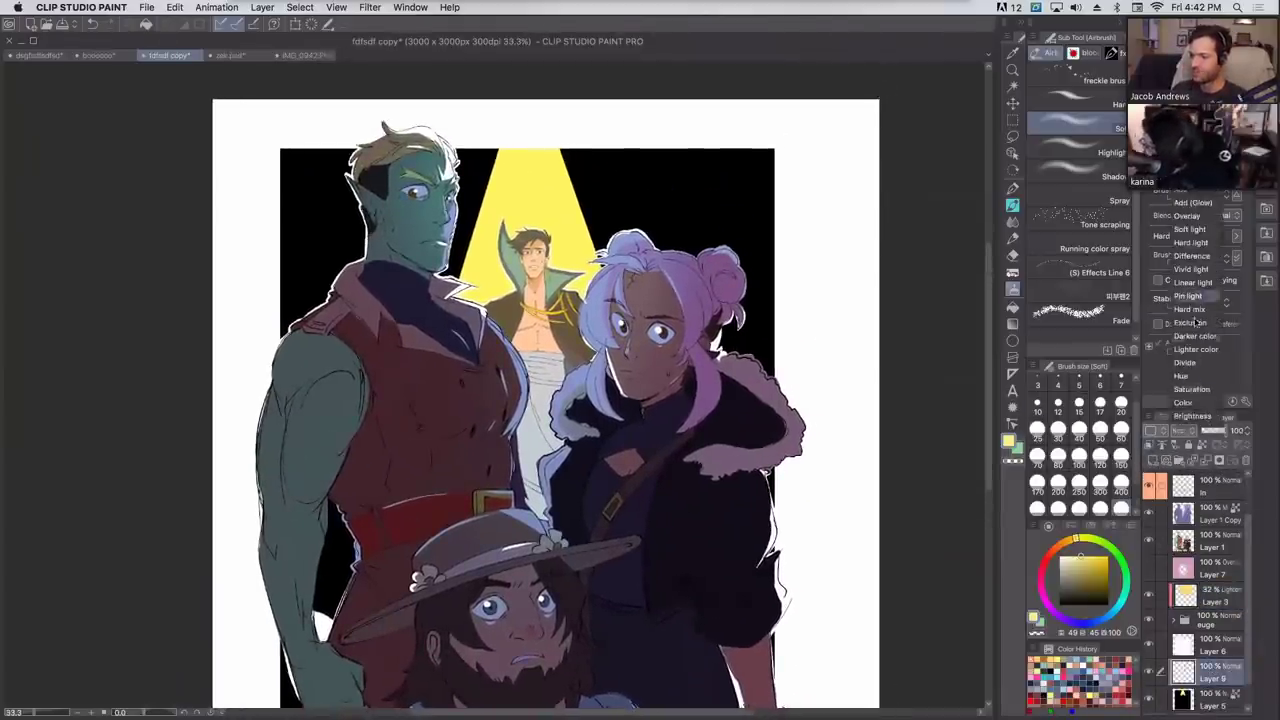
{"action": "left_click", "coordinate": [1195, 334]}
Airbrush the top of the spotlight beam with yellow (H 49, S 51), pale cream (H 49, S 12) and white.
{"action": "left_click", "coordinate": [1084, 555]}
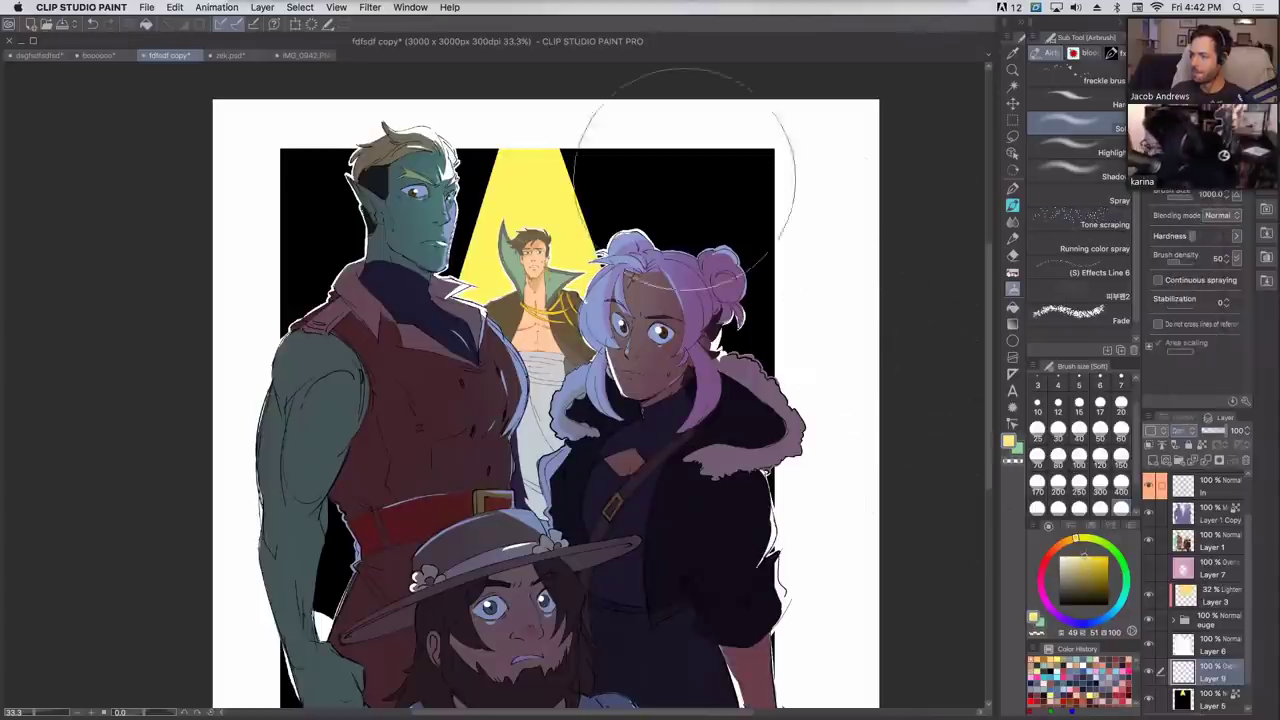
{"action": "left_click_drag", "start_coordinate": [529, 130], "coordinate": [562, 176]}
{"action": "left_click", "coordinate": [1064, 556]}
{"action": "left_click_drag", "start_coordinate": [514, 120], "coordinate": [546, 110]}
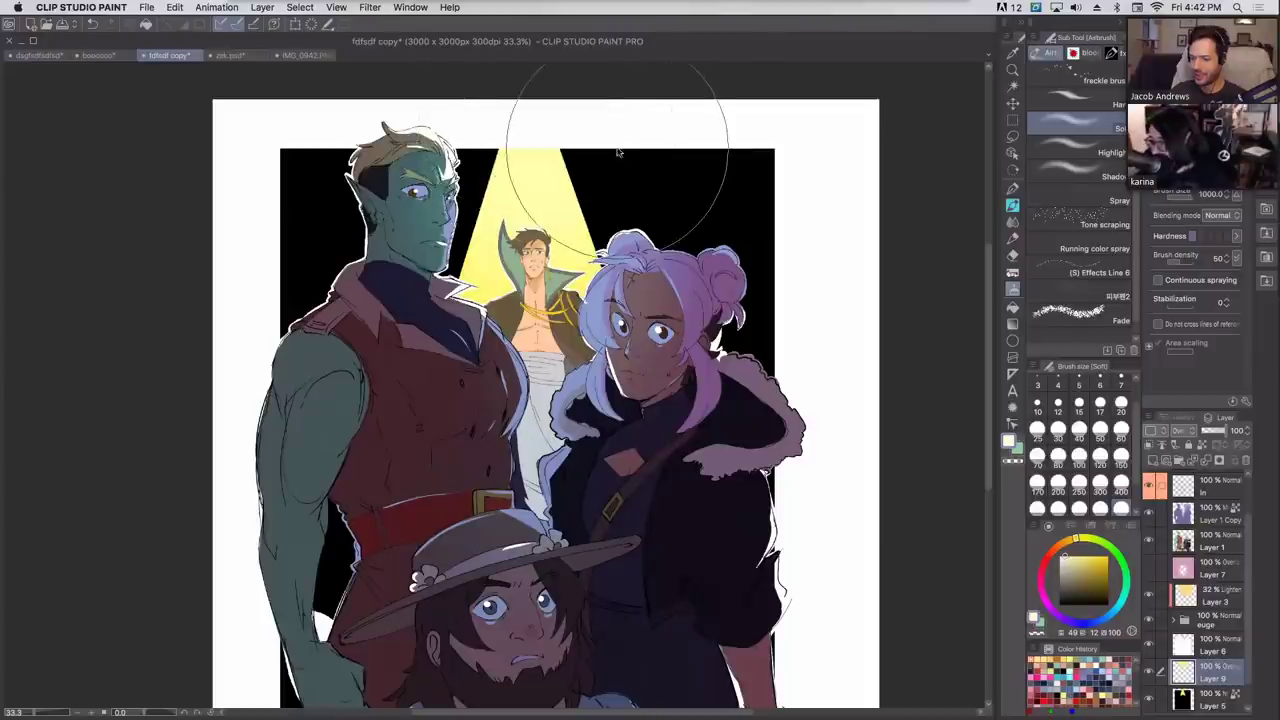
{"action": "left_click", "coordinate": [515, 132], "text": "alt"}
{"action": "left_click_drag", "start_coordinate": [515, 100], "coordinate": [590, 112]}
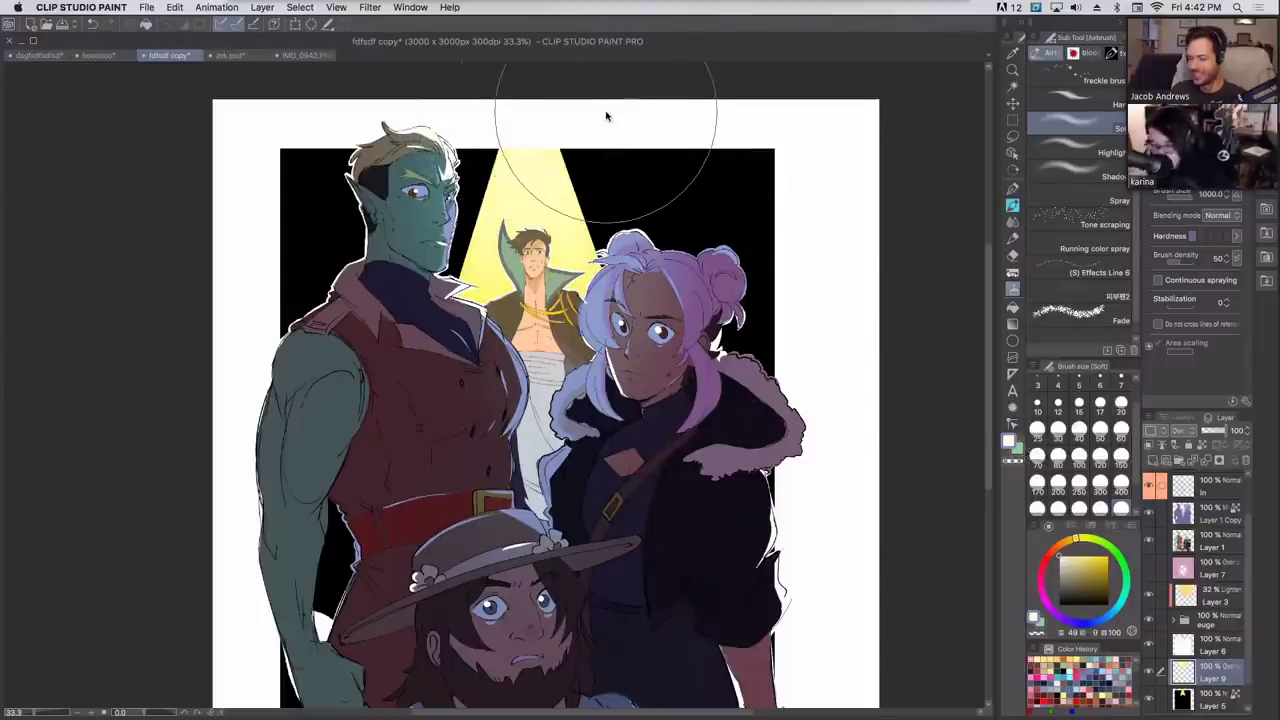
Check the background and character layers by toggling their visibility to find which one holds the white patch beside the green man's arm.
{"action": "left_click_drag", "start_coordinate": [783, 362], "coordinate": [785, 325]}
{"action": "left_click", "coordinate": [1212, 700]}
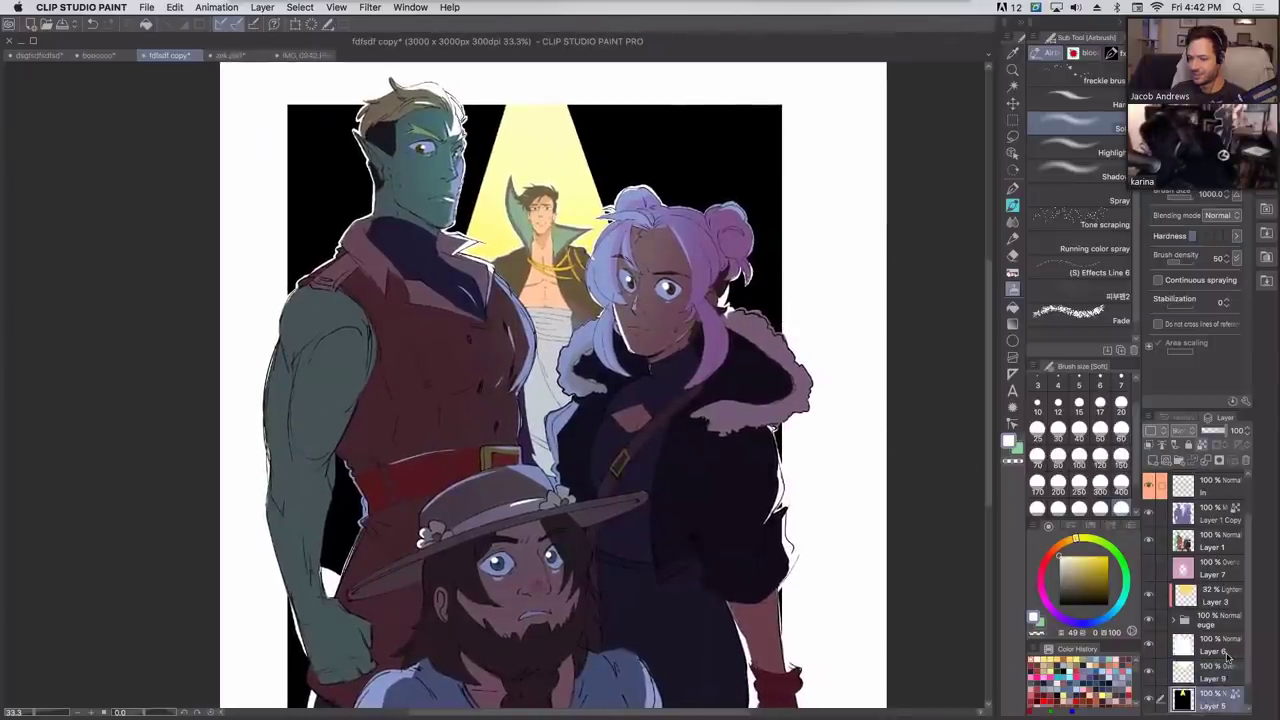
{"action": "left_click_drag", "start_coordinate": [1249, 643], "coordinate": [1249, 686]}
{"action": "left_click", "coordinate": [1149, 646]}
{"action": "left_click", "coordinate": [1149, 647]}
{"action": "left_click", "coordinate": [1149, 674]}
{"action": "left_click", "coordinate": [1149, 674]}
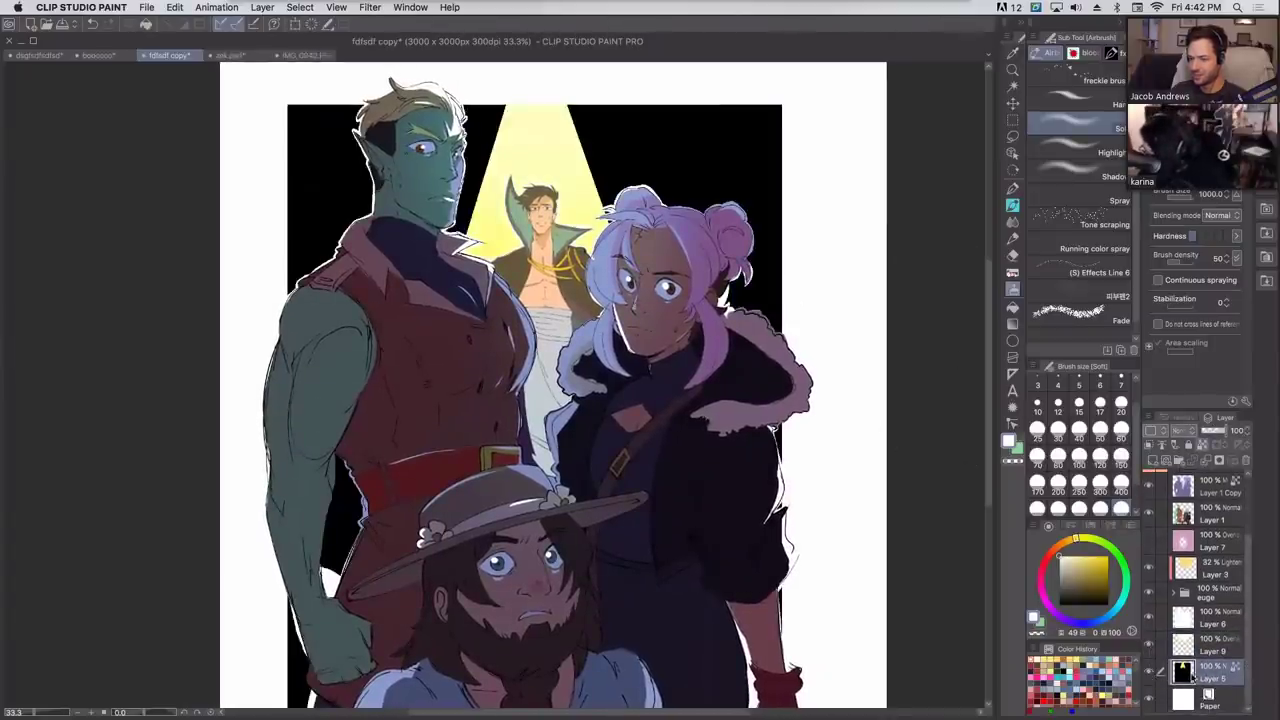
{"action": "key", "text": "p"}
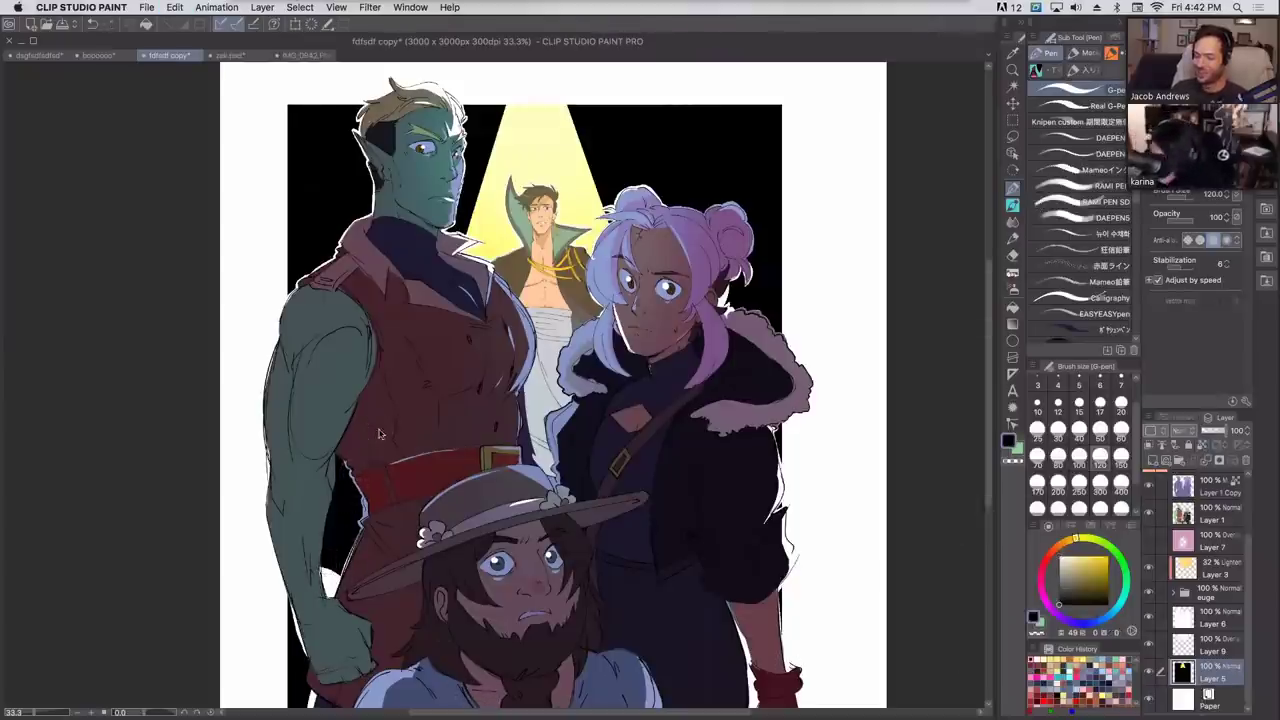
{"action": "left_click", "coordinate": [1150, 514]}
{"action": "left_click", "coordinate": [1150, 514]}
{"action": "left_click", "coordinate": [1151, 596]}
{"action": "left_click", "coordinate": [1150, 595]}
{"action": "left_click", "coordinate": [1150, 618]}
{"action": "left_click", "coordinate": [1150, 618]}
Erase the stray white patch between the green man's forearm and his coat on Layer 6.
{"action": "left_click", "coordinate": [1195, 620]}
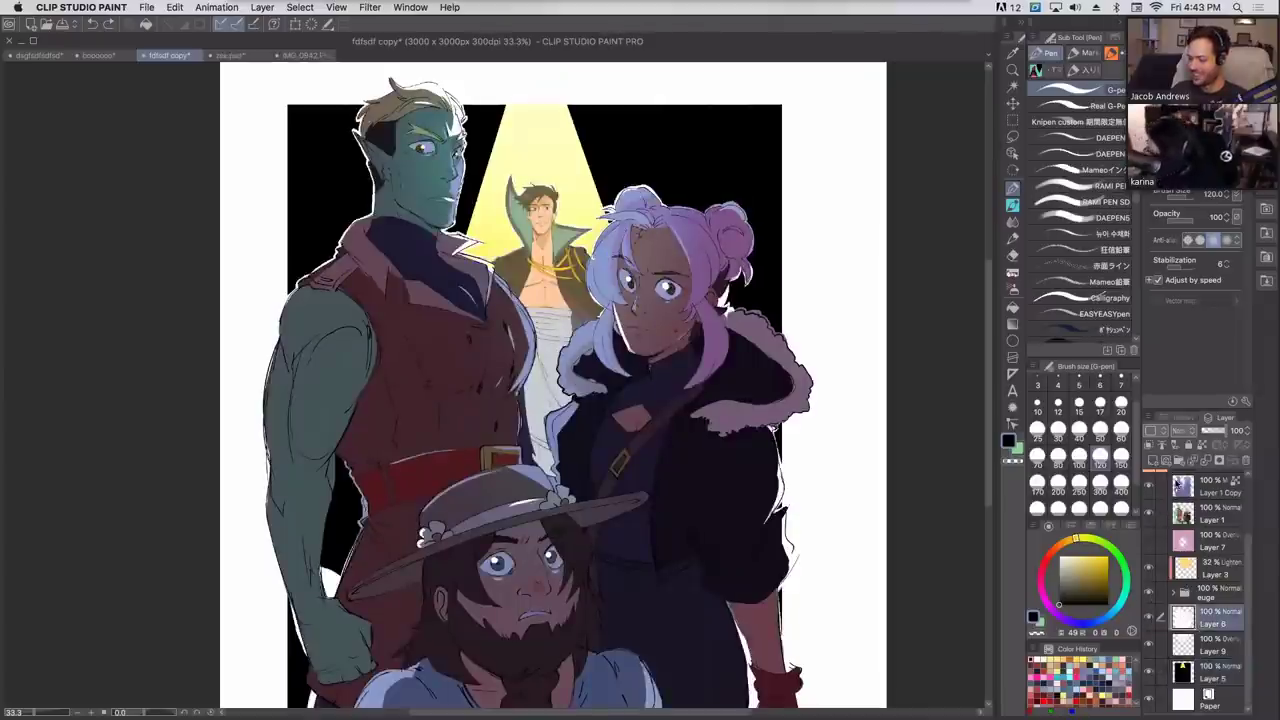
{"action": "left_click", "coordinate": [1012, 255]}
{"action": "mouse_move", "coordinate": [333, 589]}
{"action": "left_mouse_down"}
{"action": "mouse_move", "coordinate": [324, 555]}
{"action": "mouse_move", "coordinate": [334, 588]}
{"action": "mouse_move", "coordinate": [343, 548]}
{"action": "left_mouse_up"}
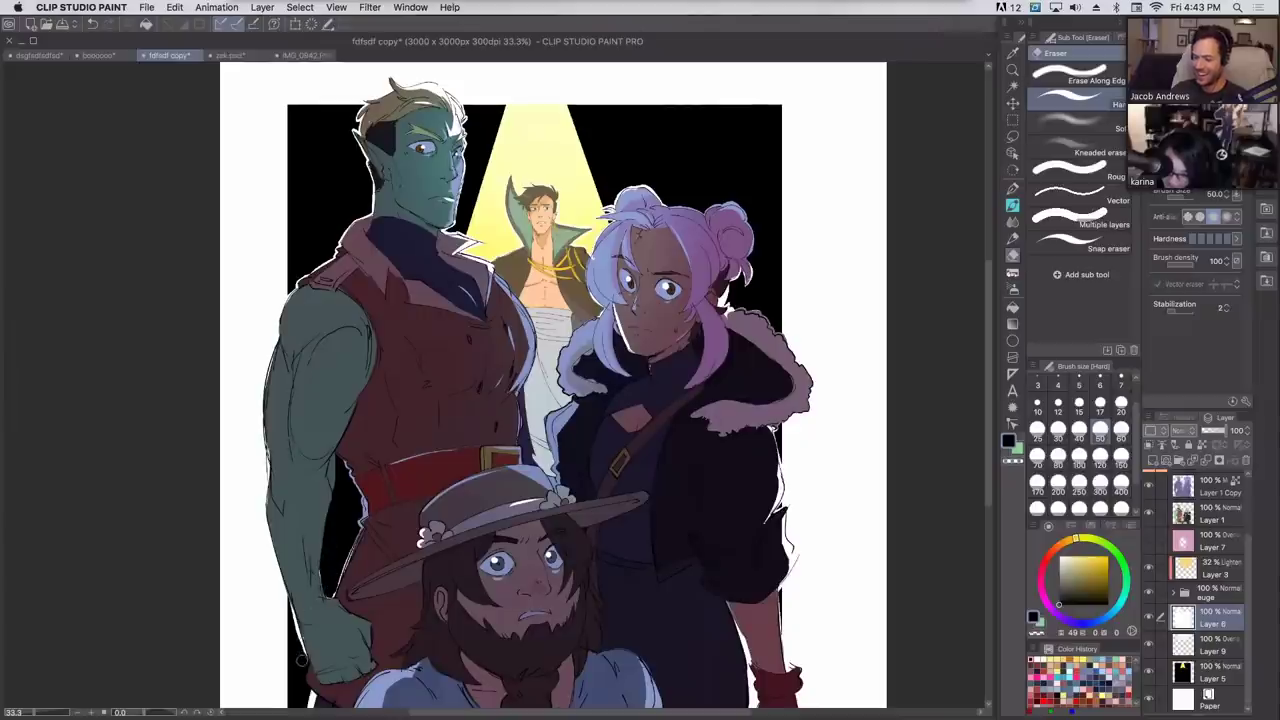
Erase the stray white spots beside the woman's hair bun and the green man's fist on Layer 6 with a size 20 hard eraser.
{"action": "left_click", "coordinate": [1121, 403]}
{"action": "left_click_drag", "start_coordinate": [721, 303], "coordinate": [724, 290]}
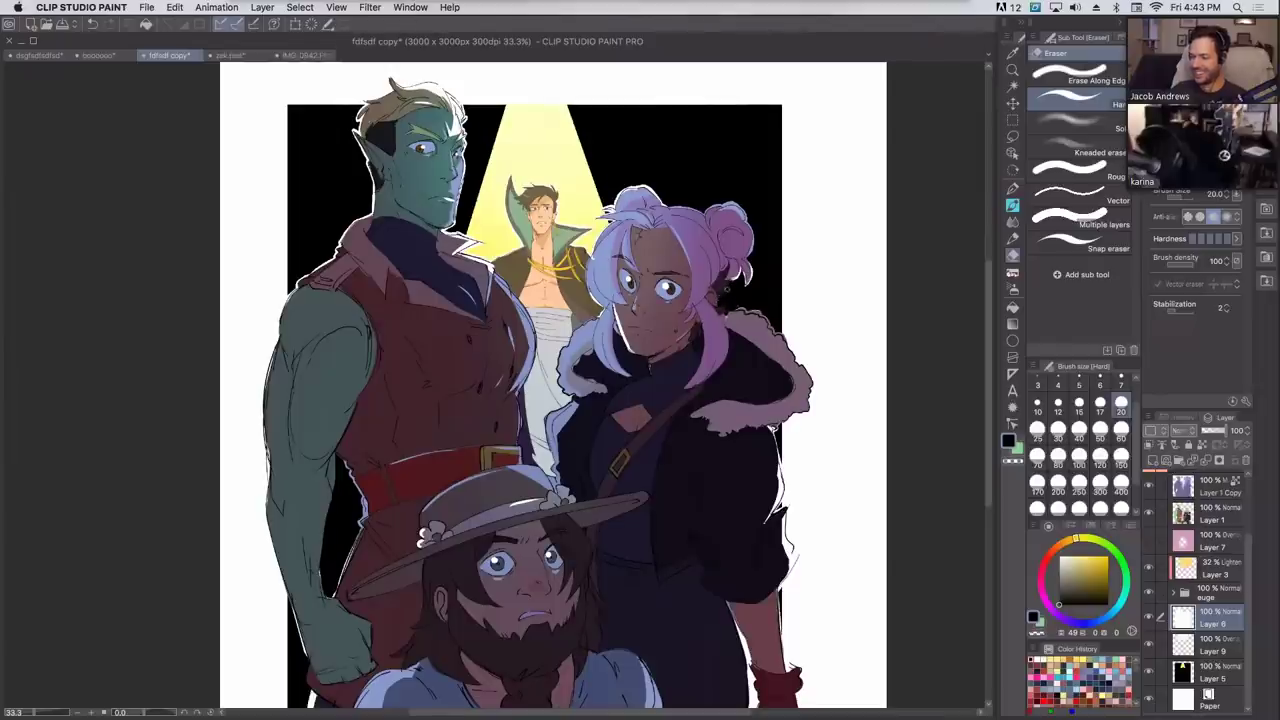
{"action": "mouse_move", "coordinate": [294, 596]}
{"action": "left_mouse_down"}
{"action": "mouse_move", "coordinate": [300, 512]}
{"action": "mouse_move", "coordinate": [319, 630]}
{"action": "left_mouse_up"}
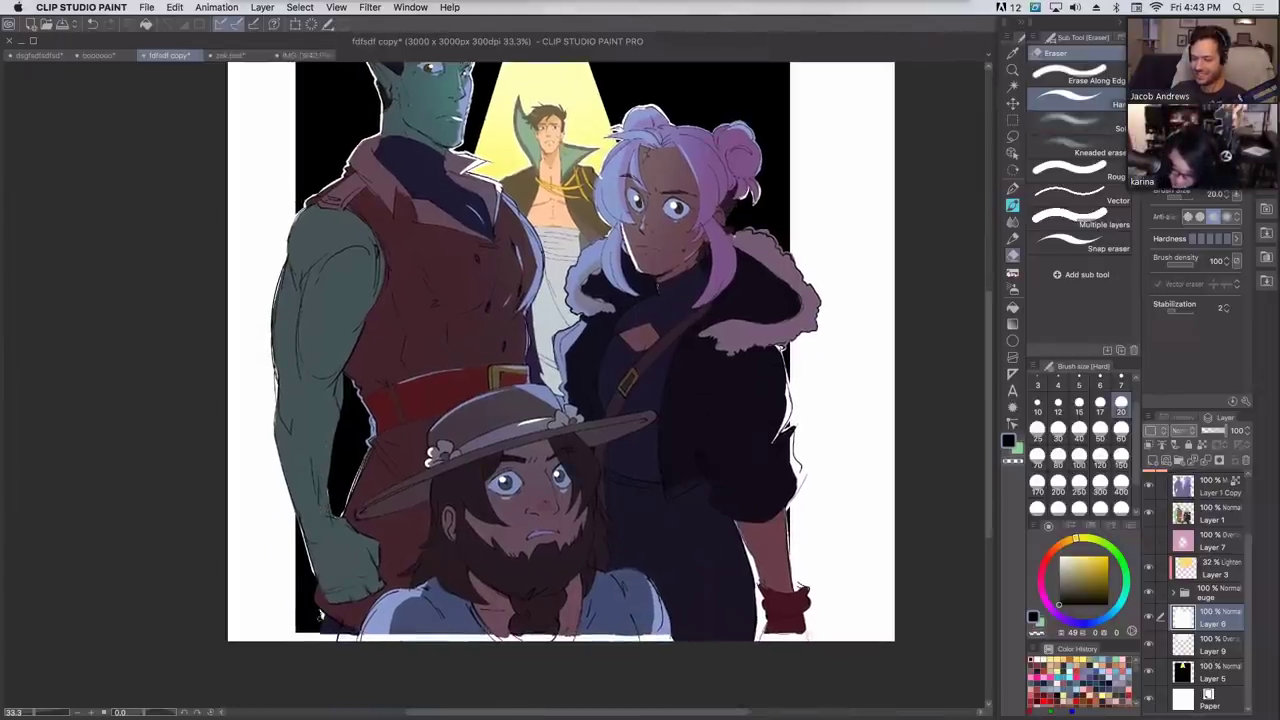
{"action": "scroll", "coordinate": [752, 240], "scroll_direction": "up", "scroll_amount": 5}
{"action": "scroll", "coordinate": [752, 240], "scroll_direction": "right", "scroll_amount": 2}
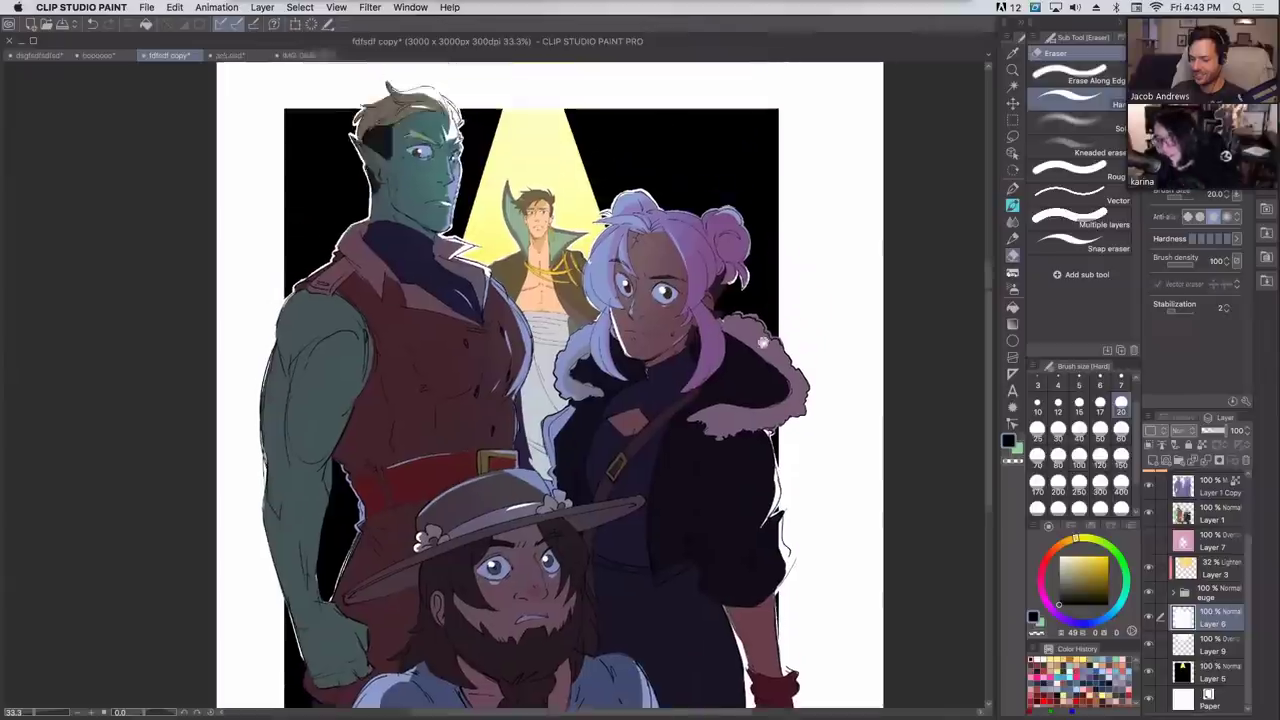
{"action": "left_click_drag", "start_coordinate": [745, 297], "coordinate": [752, 293]}
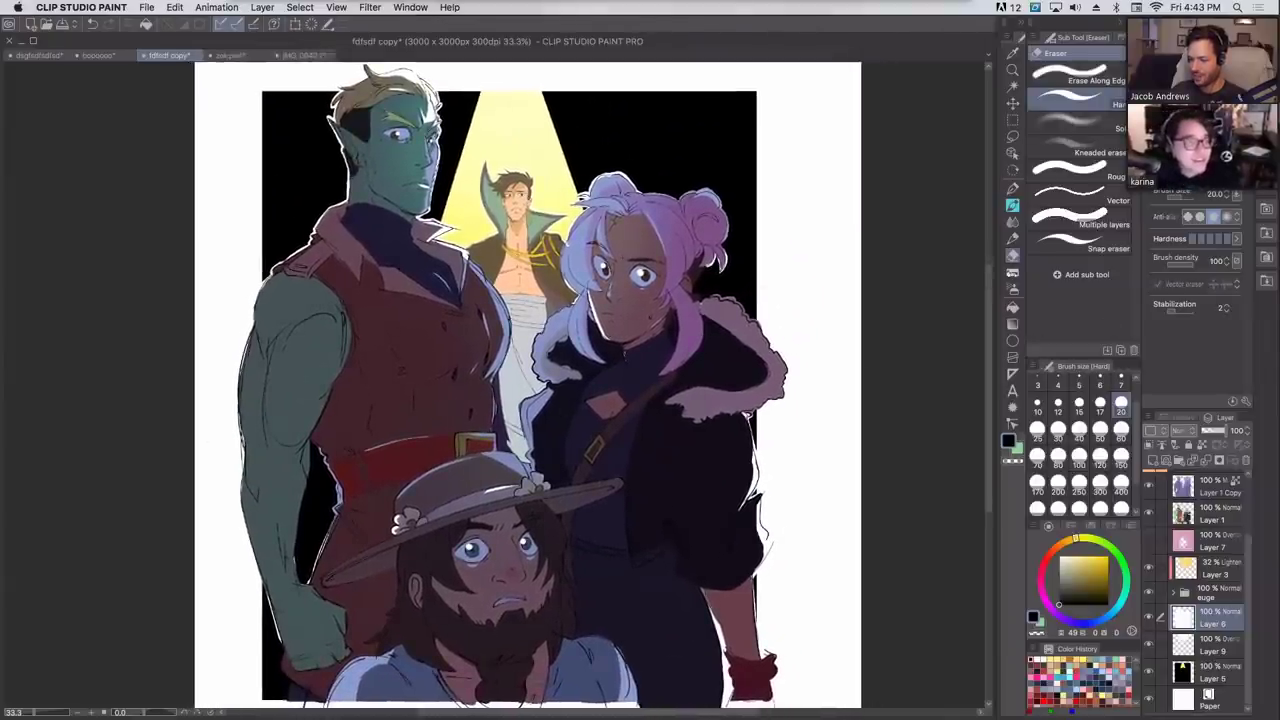
Compare the shaded group illustration with the original flat-colour fdfsdf copy.png by switching between the two documents.
{"action": "key", "text": "Tab"}
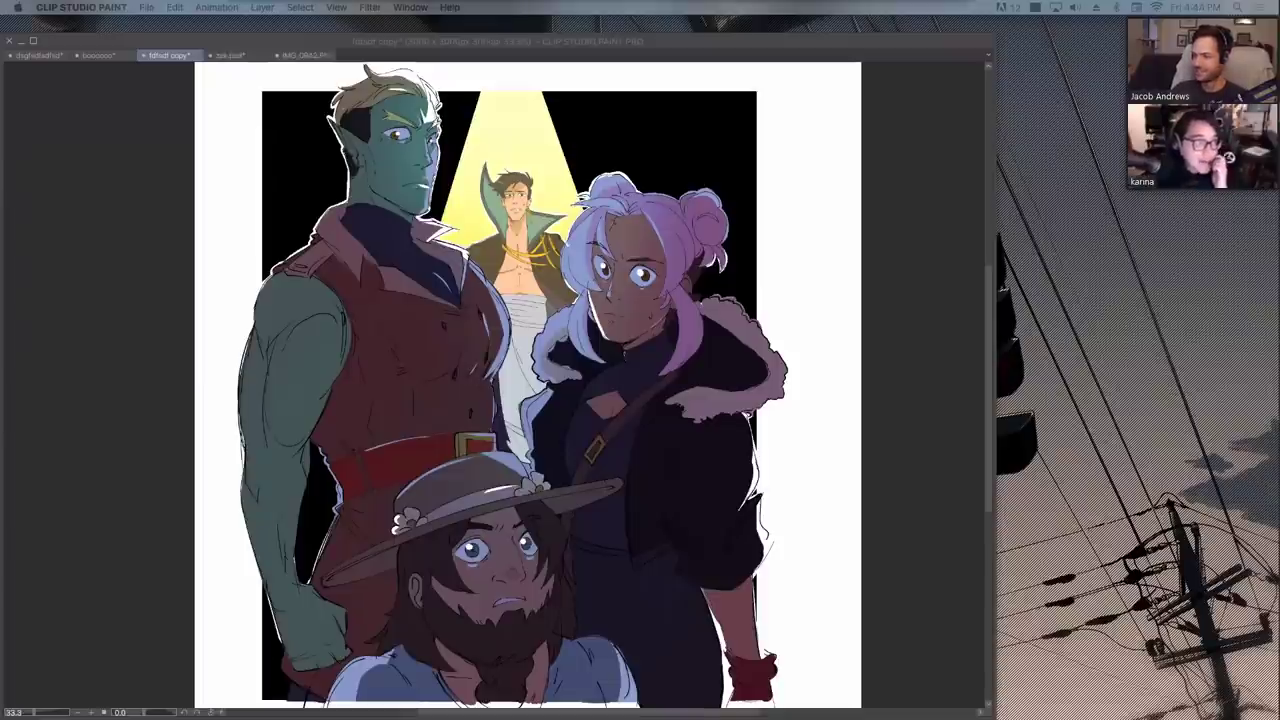
{"action": "key", "text": "Tab"}
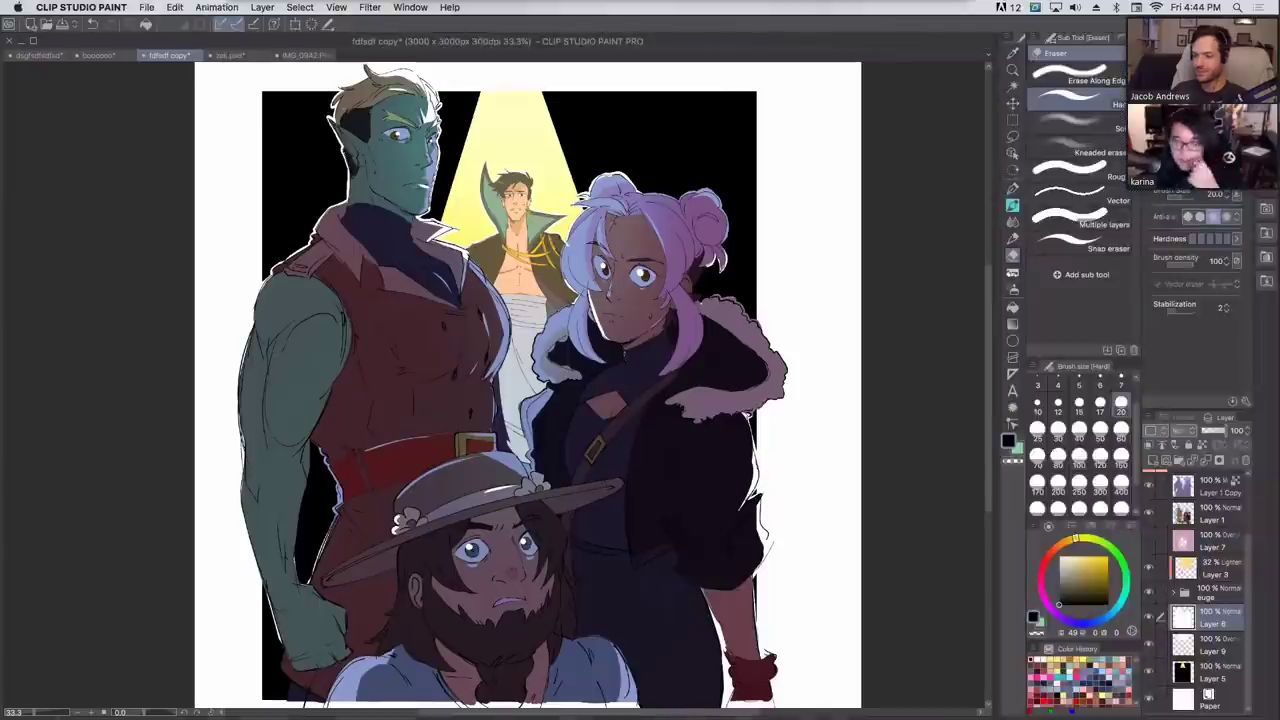
{"action": "key", "text": "ctrl+Tab"}
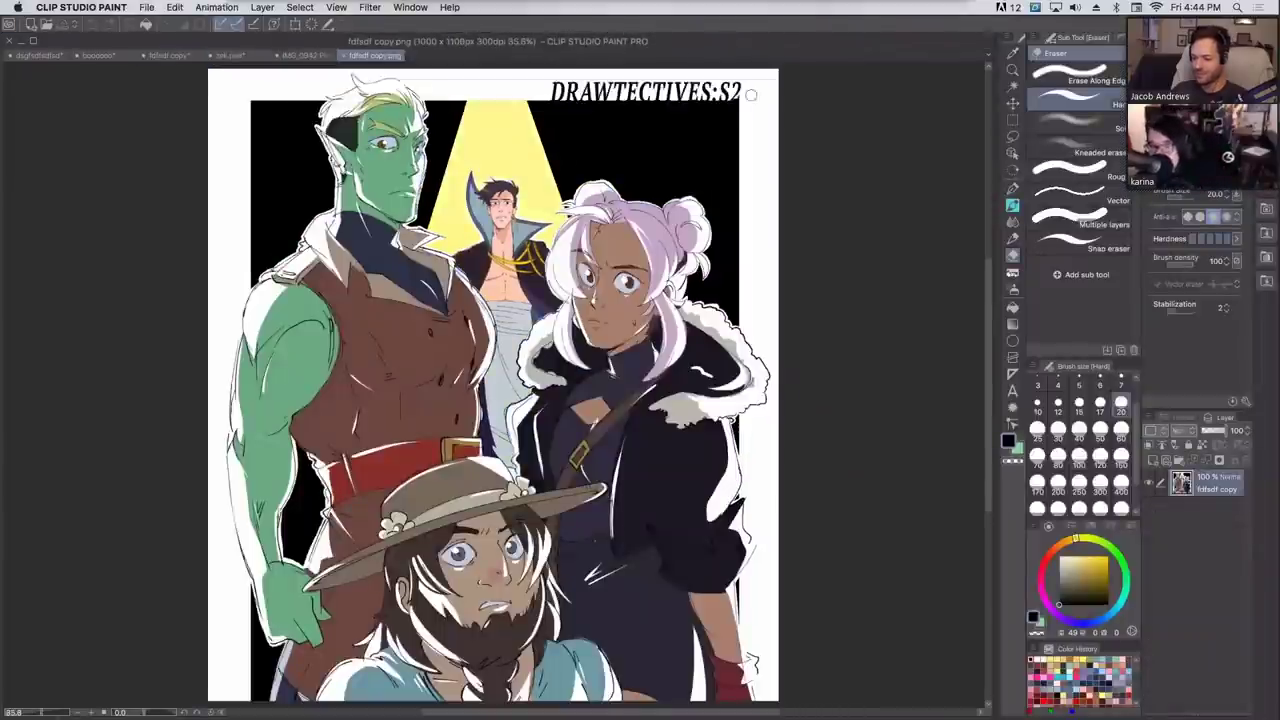
{"action": "left_click", "coordinate": [167, 56]}
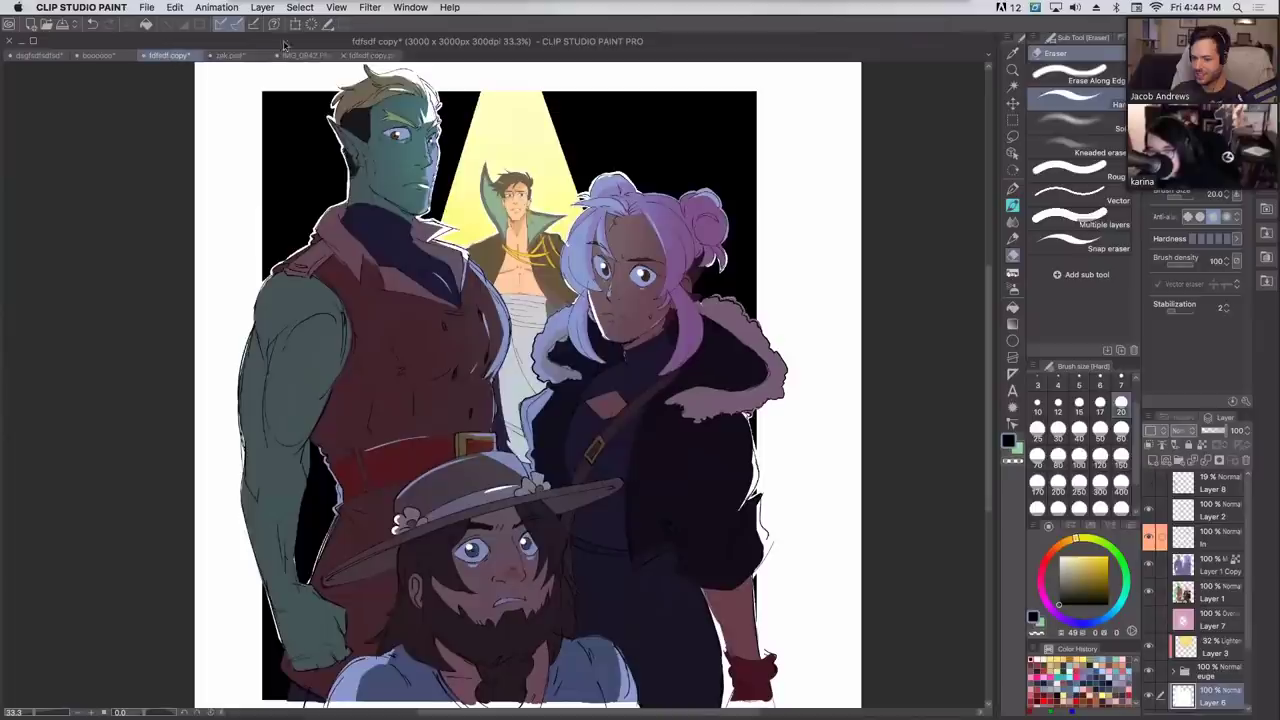
{"action": "left_click", "coordinate": [356, 54]}
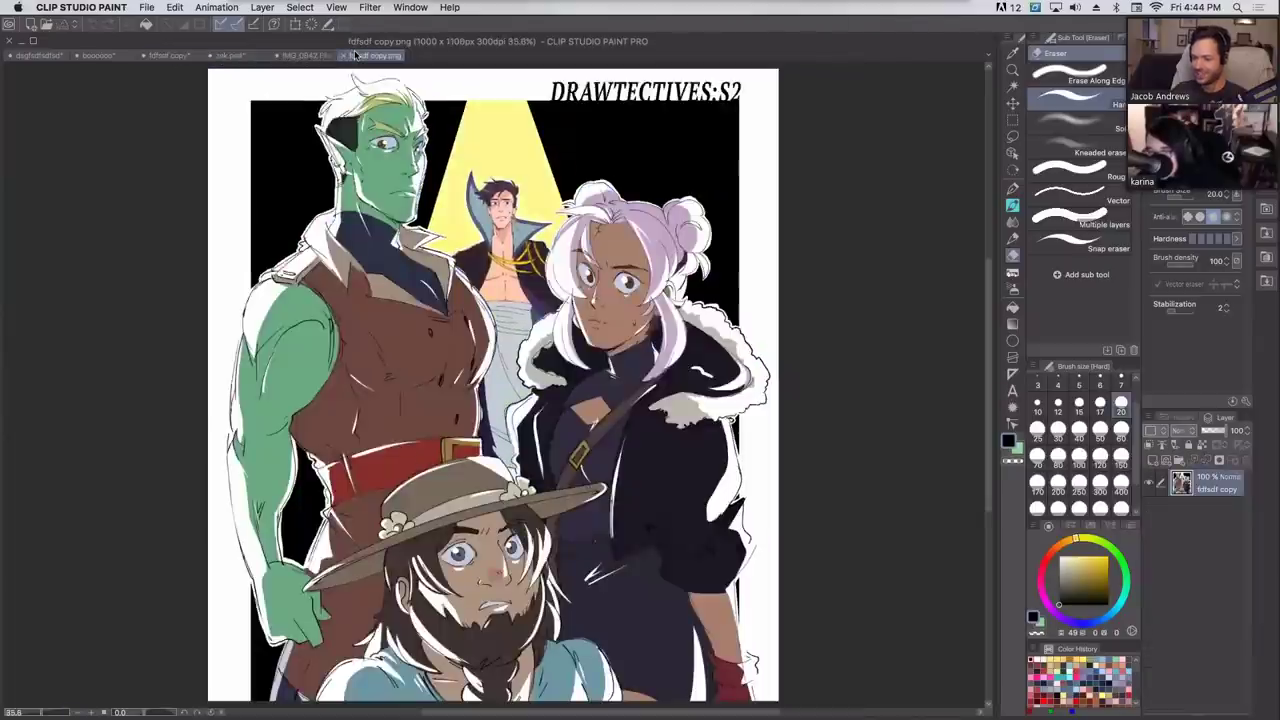
{"action": "left_click", "coordinate": [167, 56]}
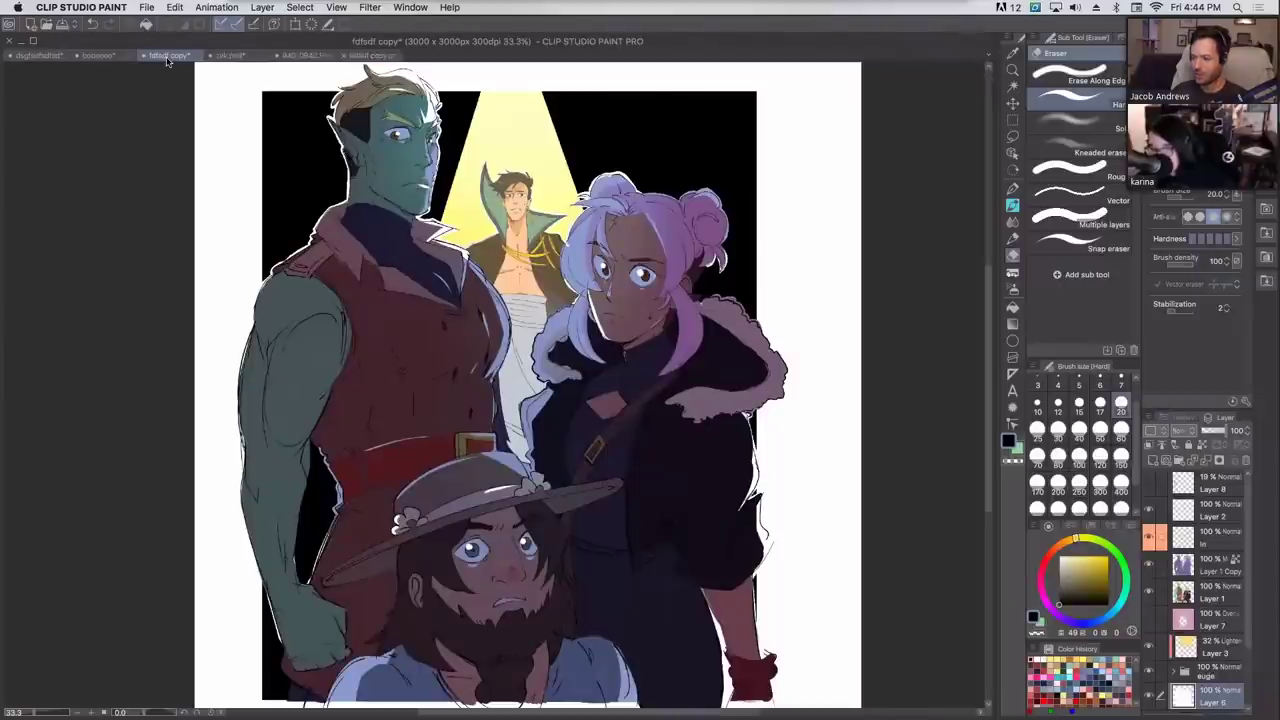
{"action": "left_click", "coordinate": [374, 56]}
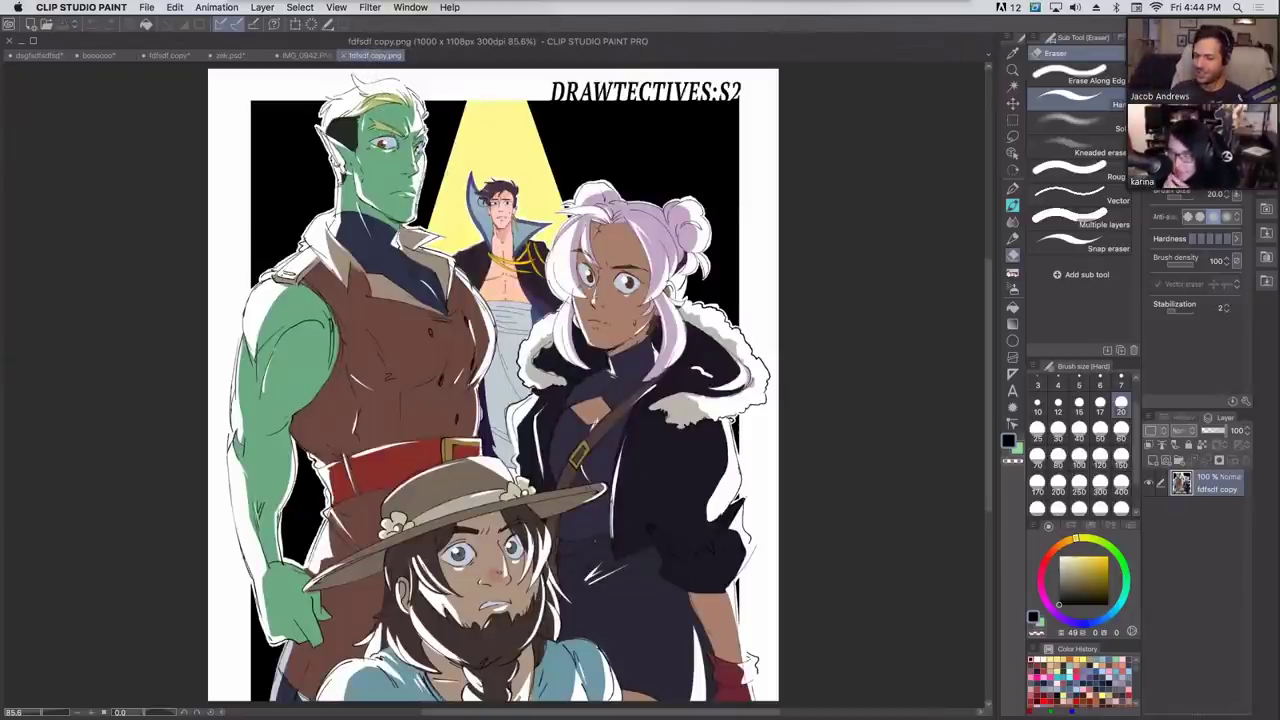
{"action": "left_click", "coordinate": [168, 57]}
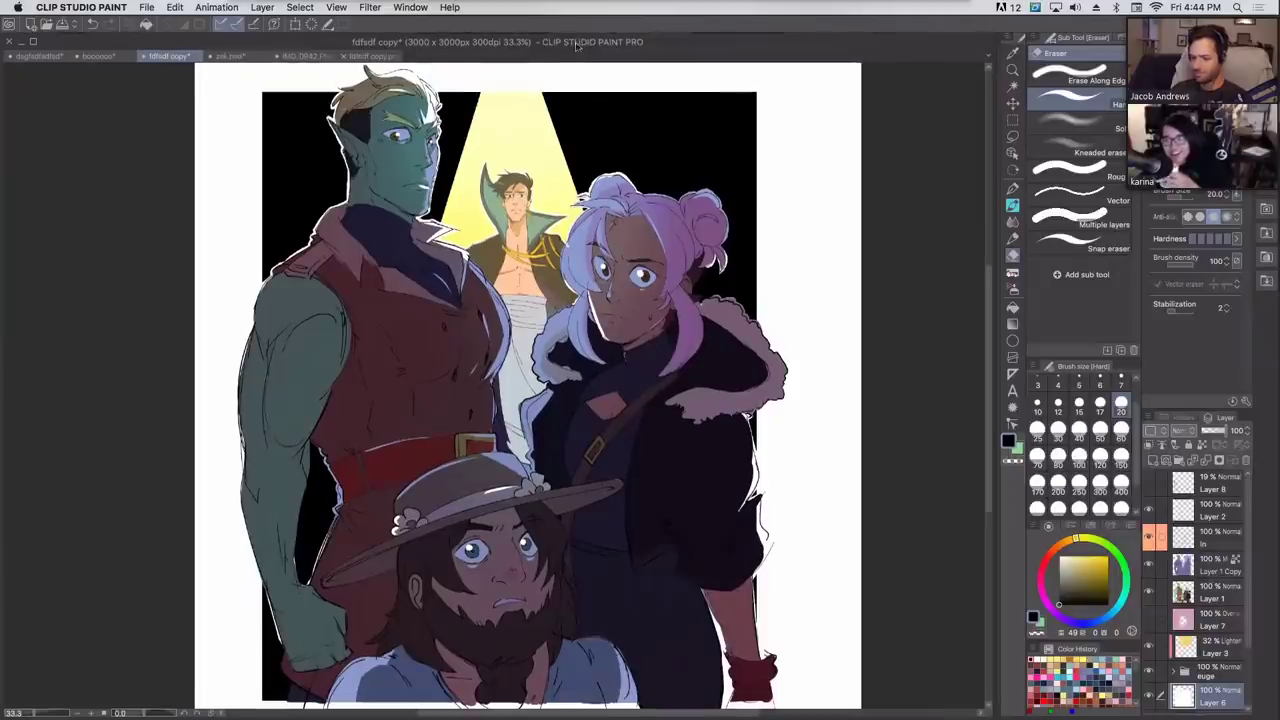
{"action": "left_click", "coordinate": [356, 57]}
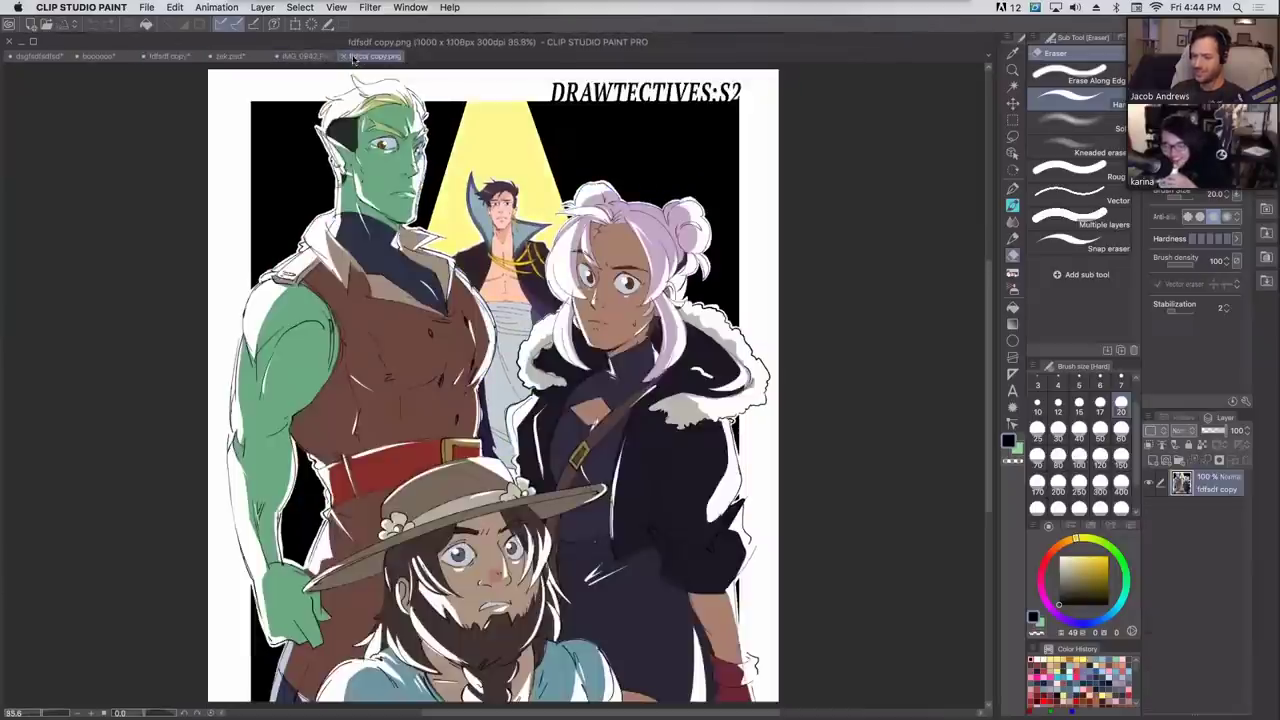
{"action": "left_click", "coordinate": [168, 56]}
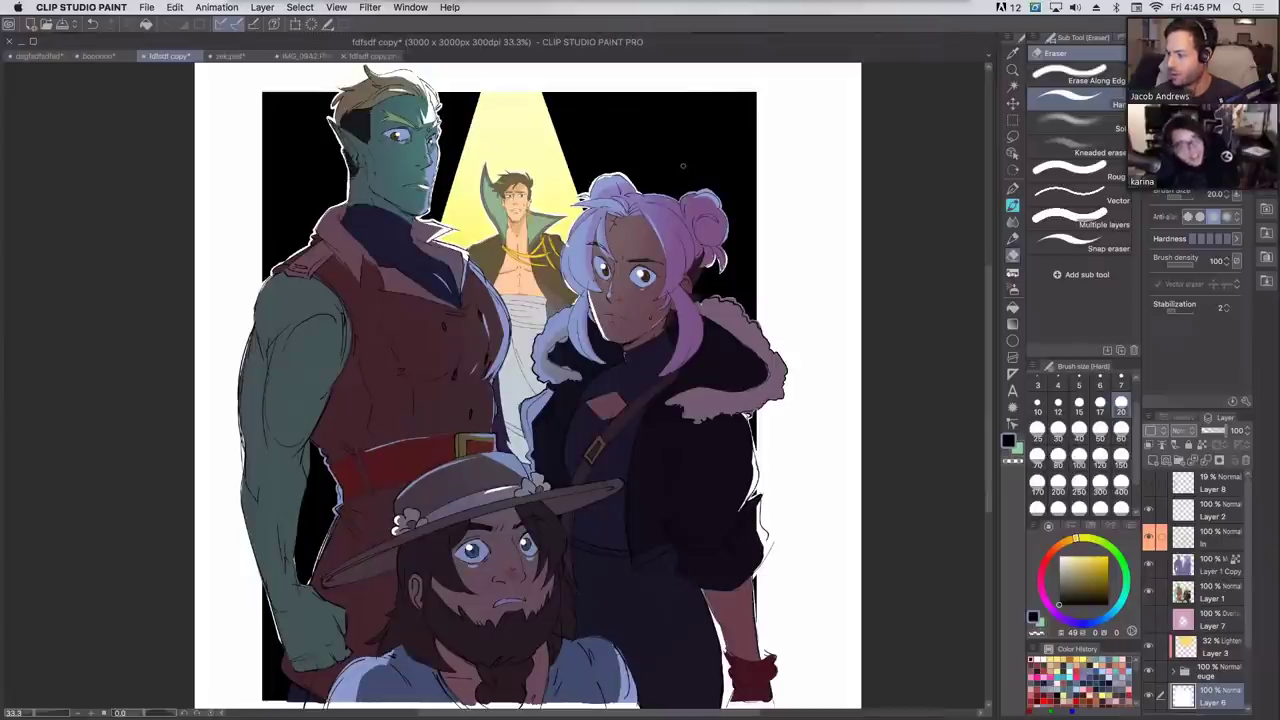
{"action": "scroll", "coordinate": [683, 170], "scroll_direction": "up", "scroll_amount": 2}
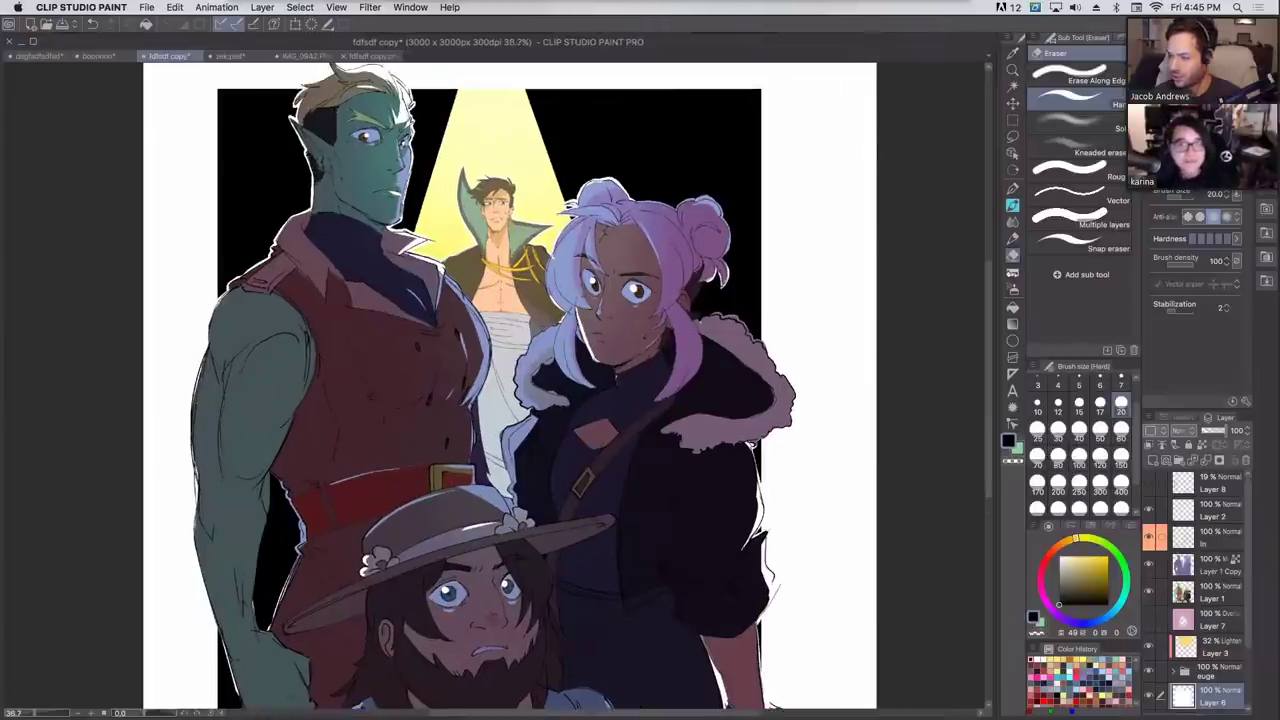
{"action": "key", "text": "Tab"}
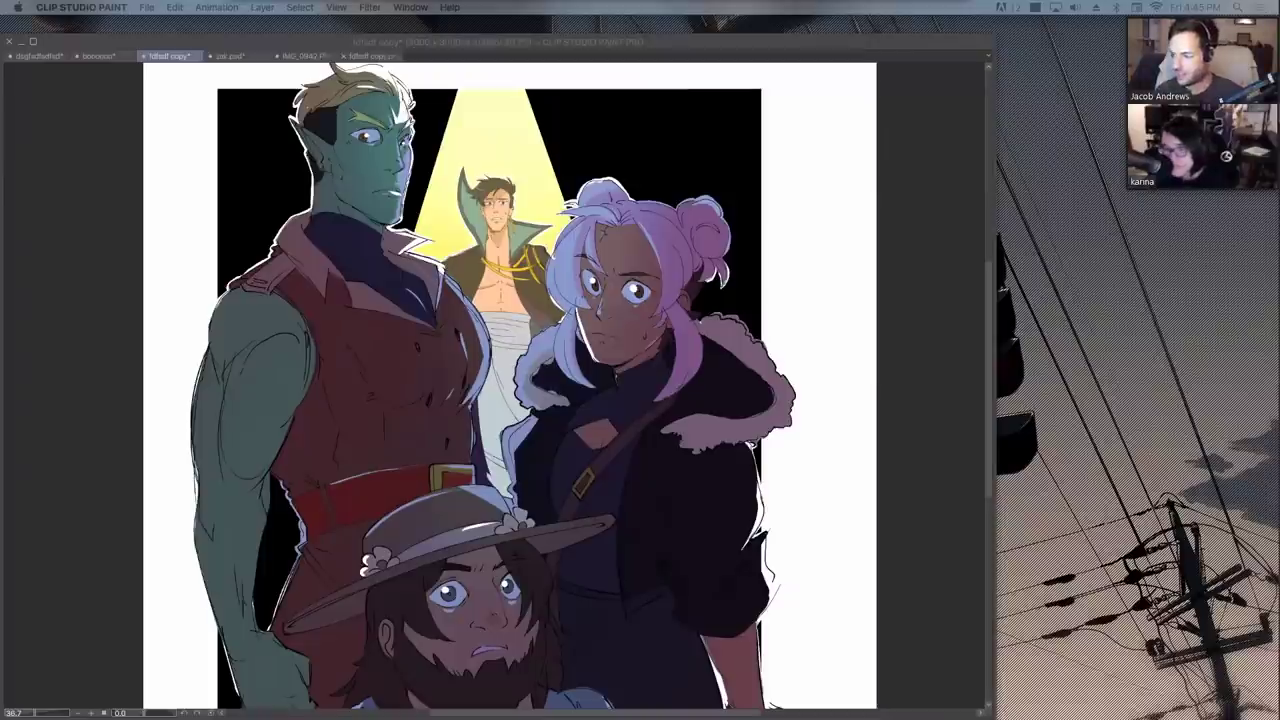
{"action": "key", "text": "Tab"}
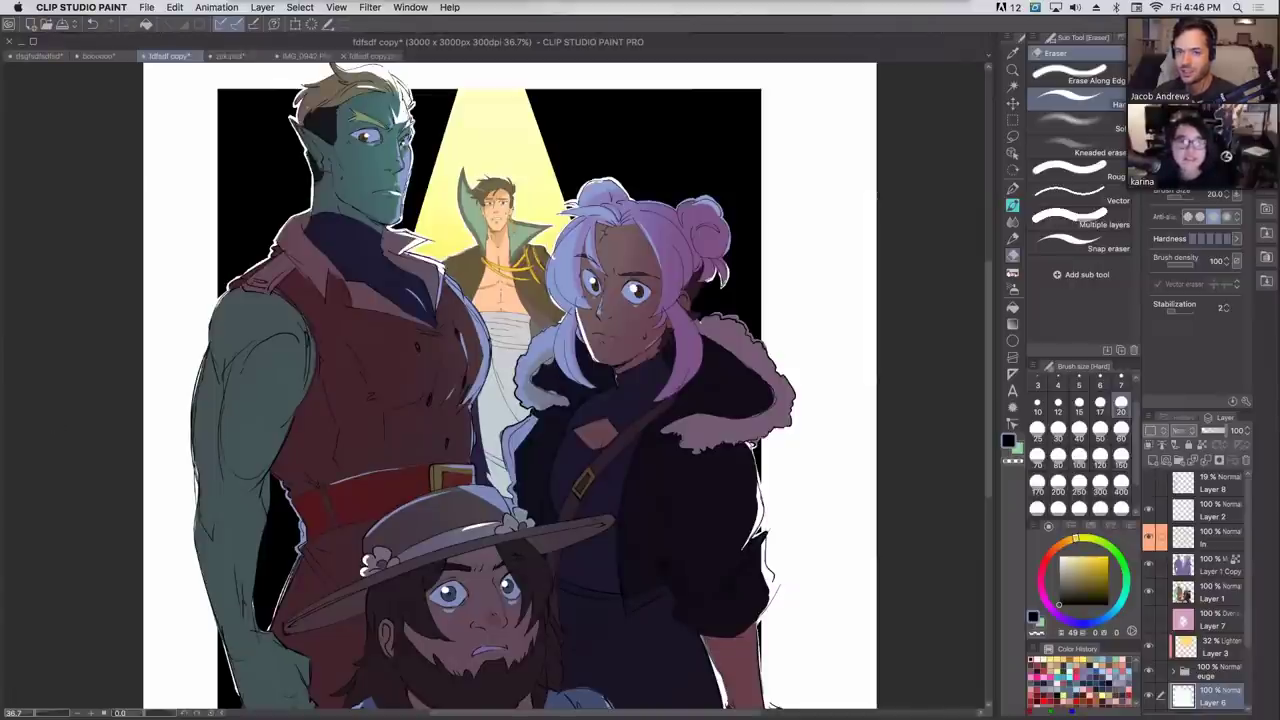
{"action": "key", "text": "Tab"}
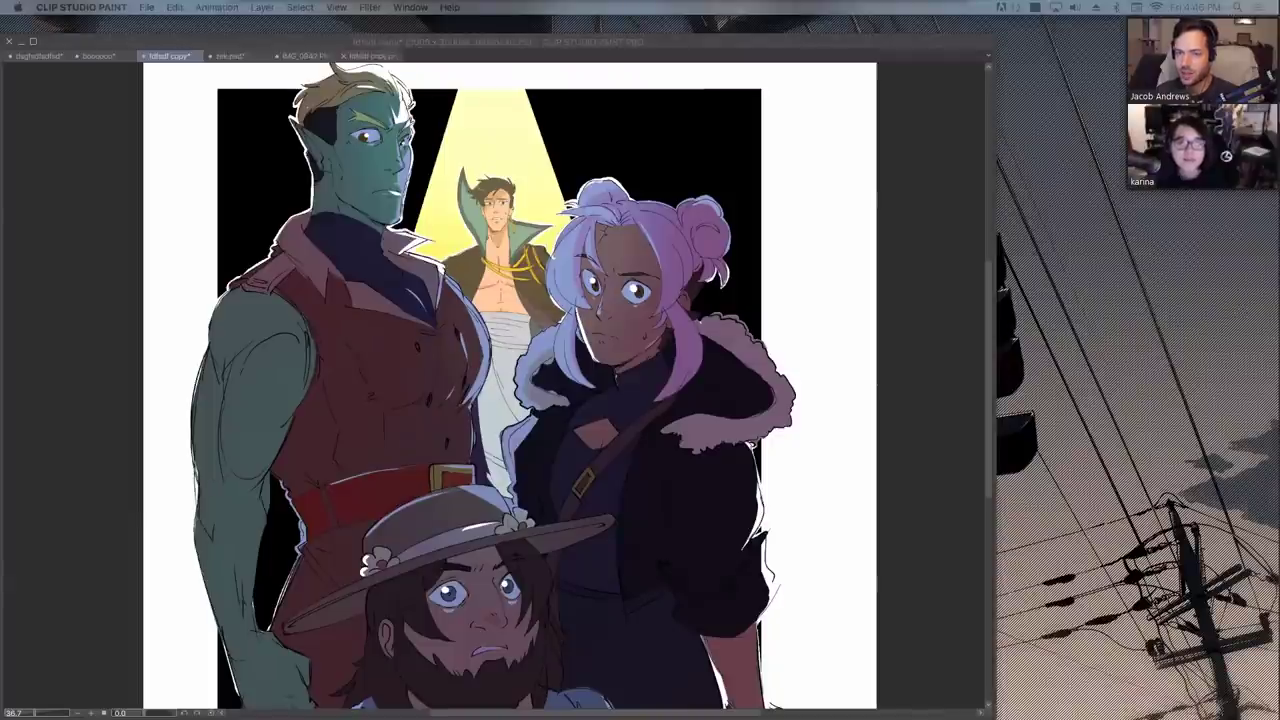
{"action": "key", "text": "Tab"}
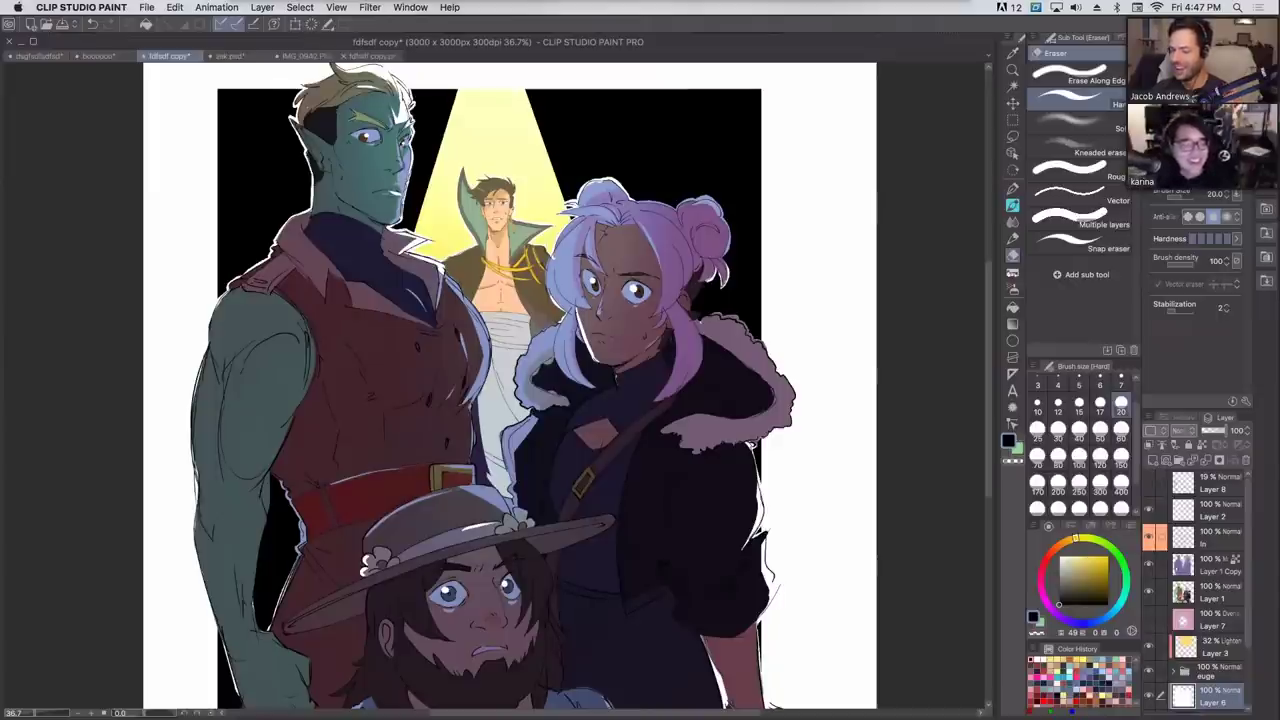
Switch to the portrait IMG_1339.jpg, add a new layer above it and set its blending mode to Color.
{"action": "key", "text": "super+Tab"}
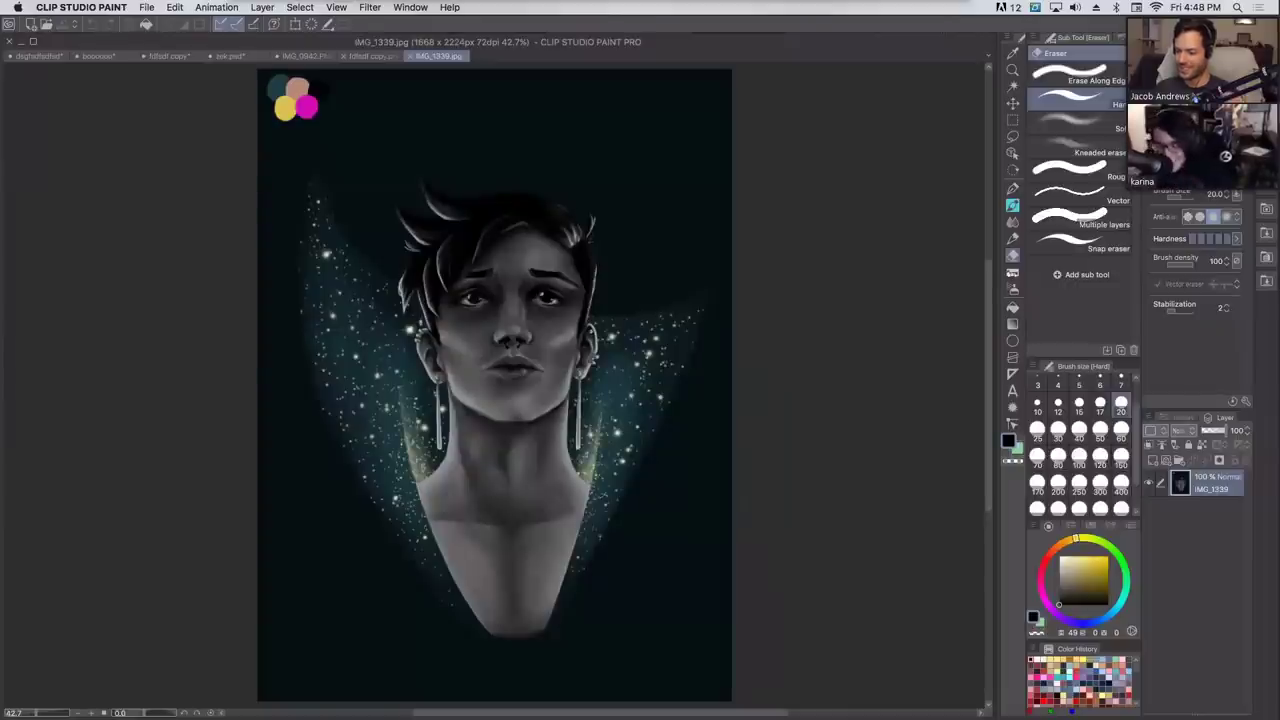
{"action": "left_click", "coordinate": [838, 313]}
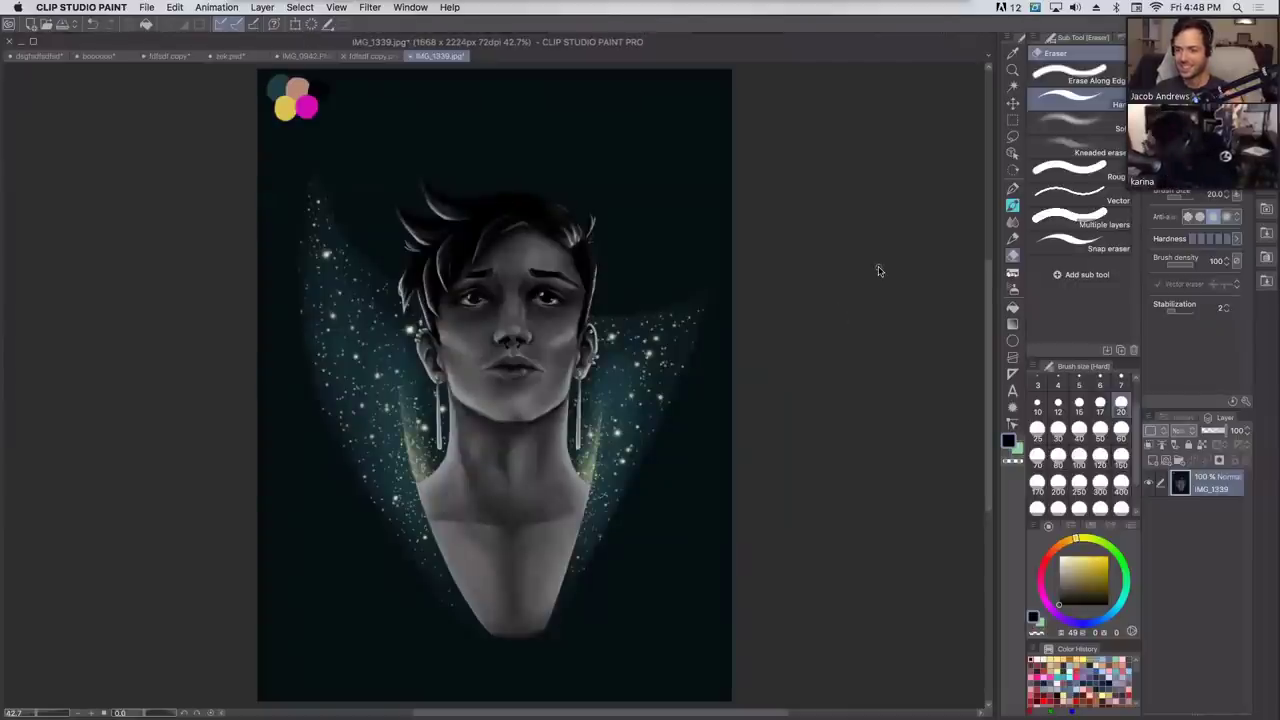
{"action": "key", "text": "super+shift+n"}
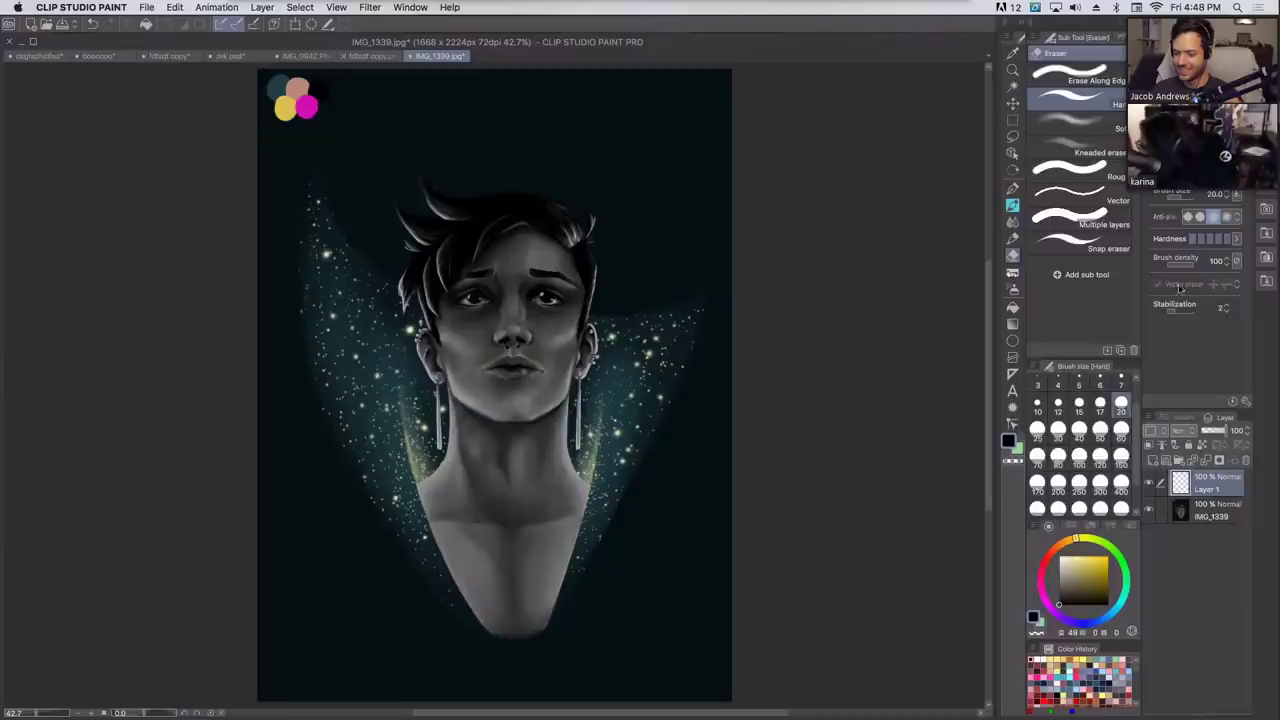
{"action": "left_click", "coordinate": [1192, 434]}
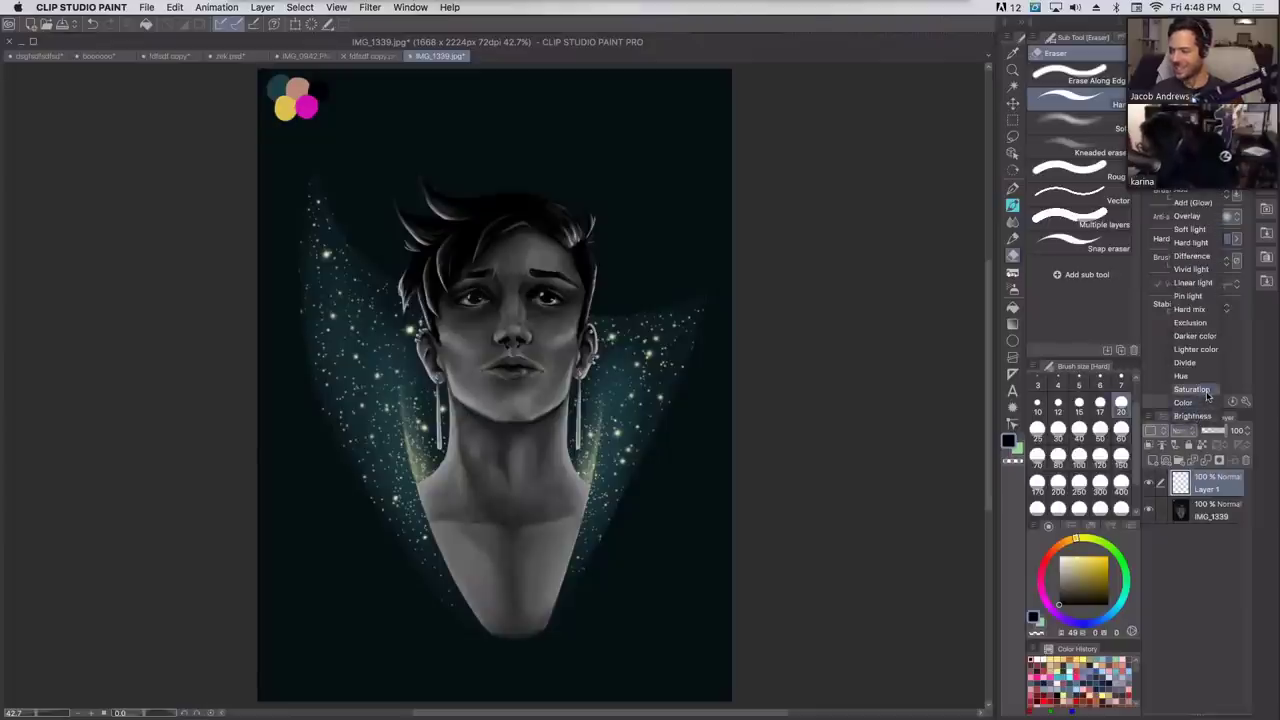
{"action": "left_click", "coordinate": [1209, 401]}
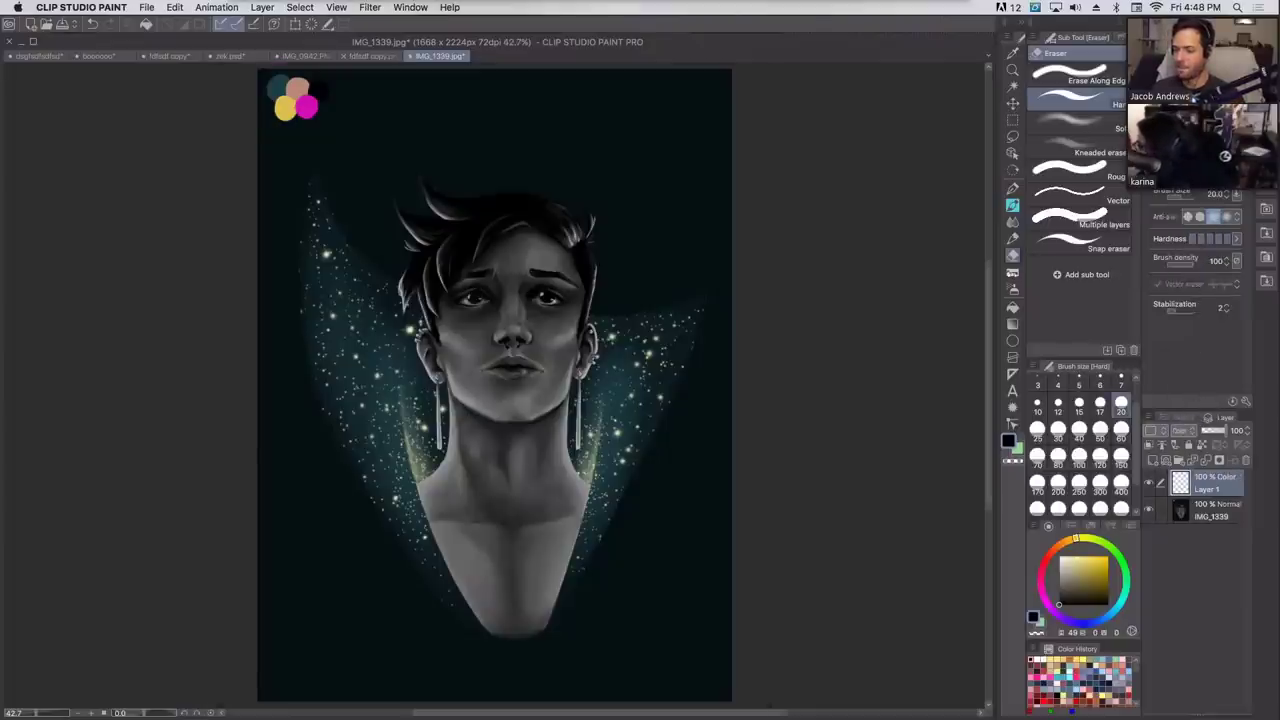
Sample the light grey of the eye highlight in the portrait as the drawing colour.
{"action": "key", "text": "super+plus"}
{"action": "key", "text": "super+plus"}
{"action": "key", "text": "super+plus"}
{"action": "left_click_drag", "start_coordinate": [780, 201], "coordinate": [784, 448]}
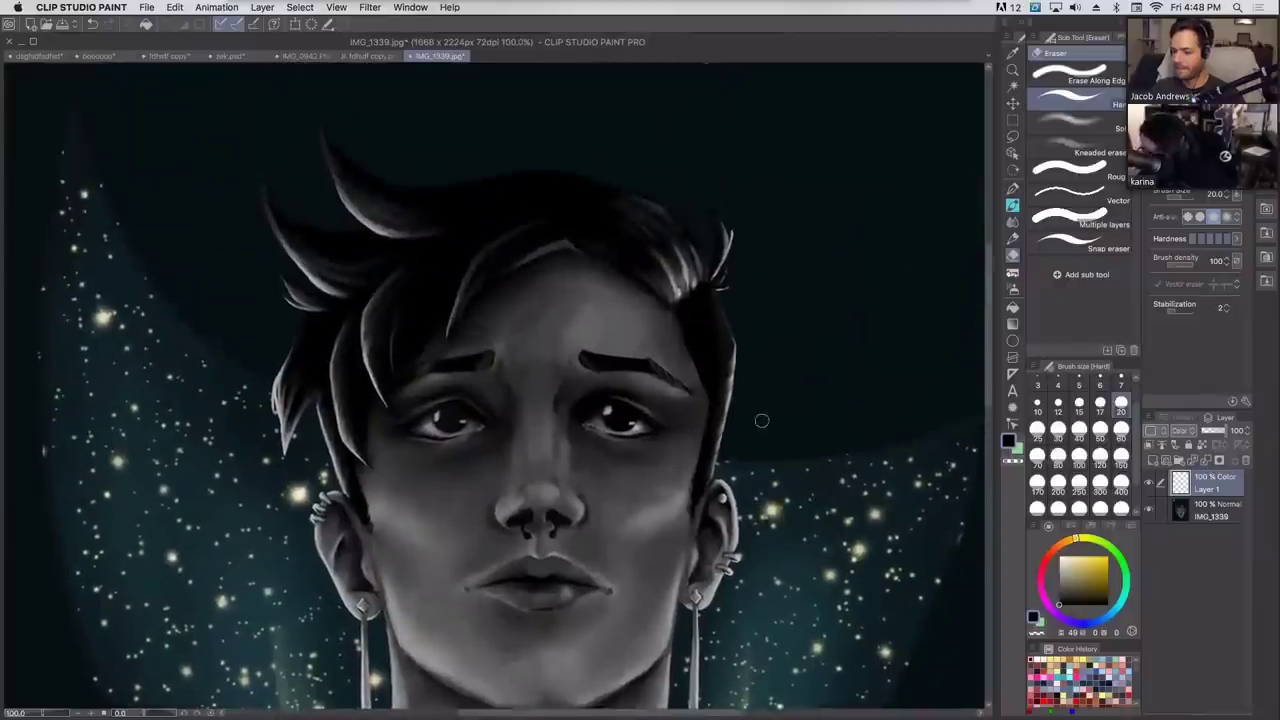
{"action": "left_click", "coordinate": [614, 412], "text": "alt"}
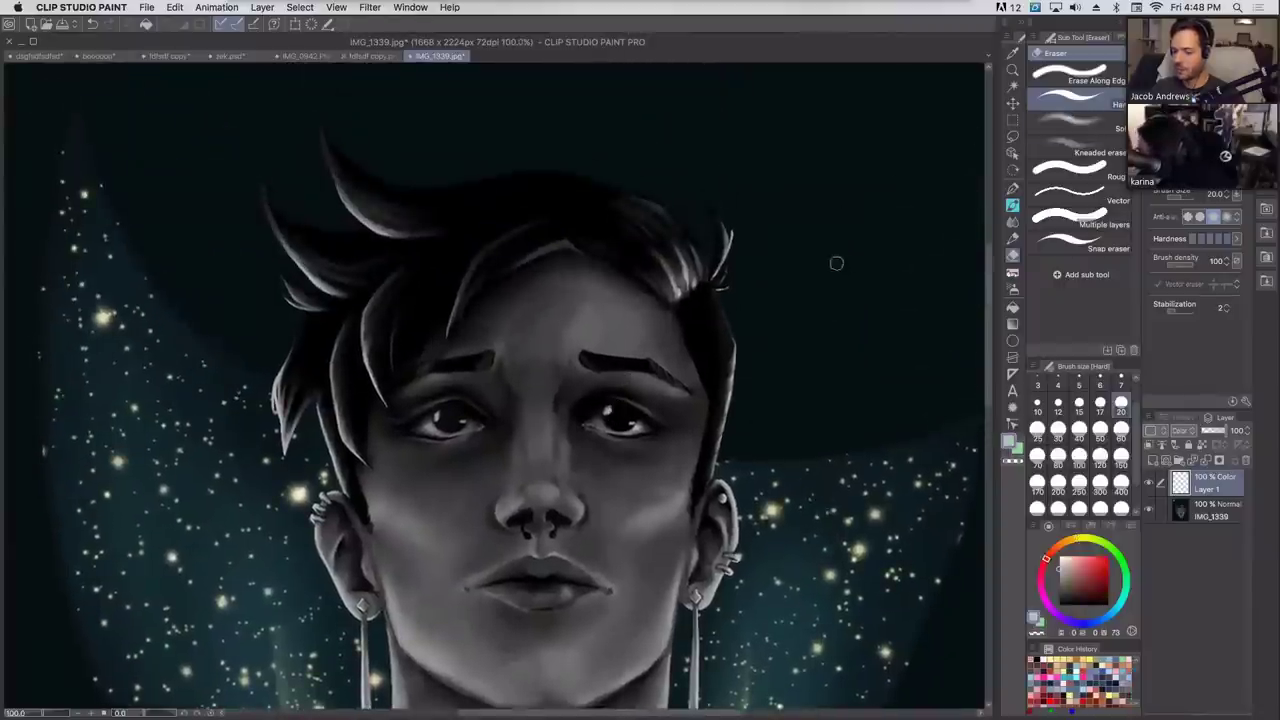
Try a light grey swatch on the dark background beside the head with the G-pen at size 17.
{"action": "left_click", "coordinate": [1013, 187]}
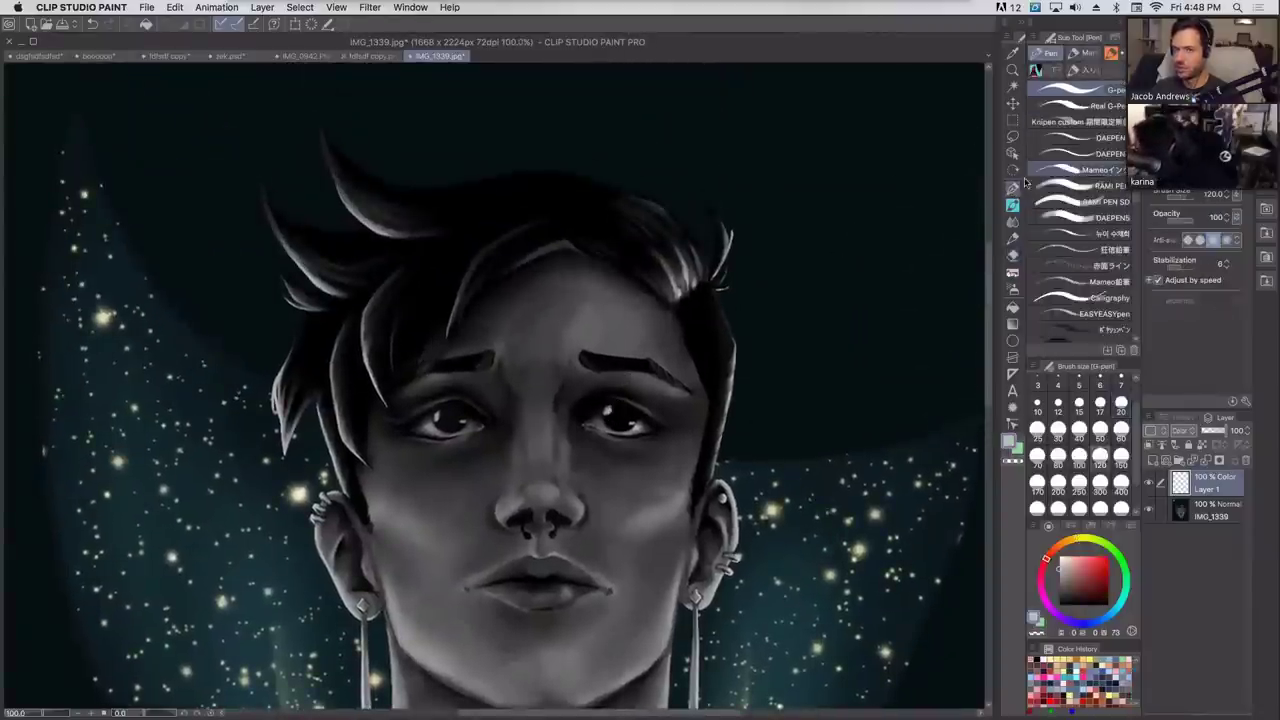
{"action": "left_click", "coordinate": [1099, 405]}
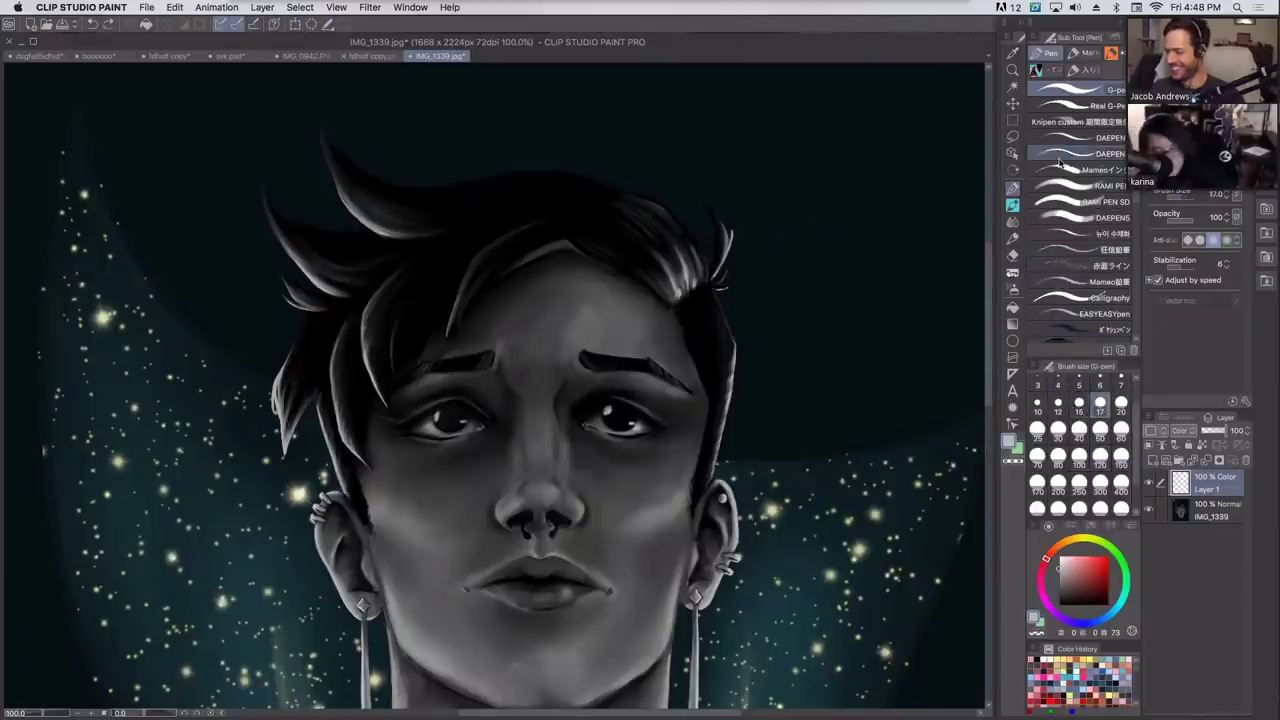
{"action": "left_click_drag", "start_coordinate": [809, 335], "coordinate": [872, 308]}
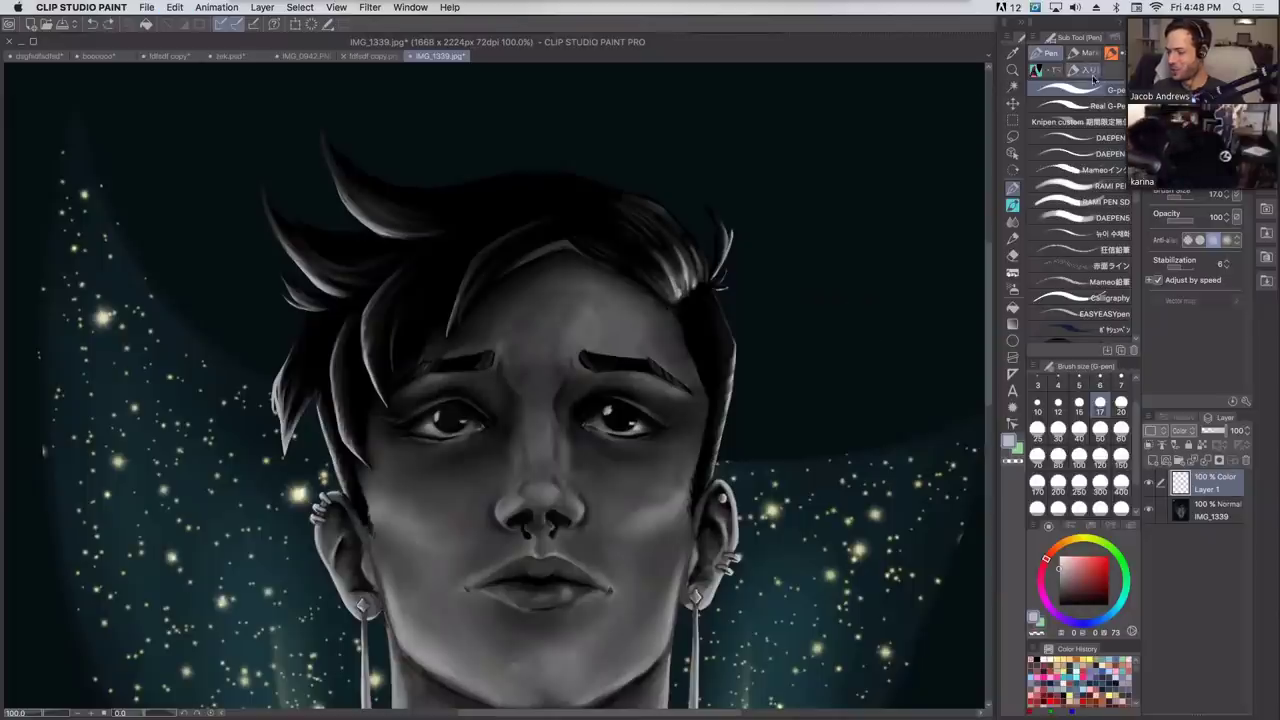
Set Layer 1 to Normal blending and paint a light grey swatch beside the head with the DAEPENS pen at size 15.
{"action": "left_click", "coordinate": [1090, 217]}
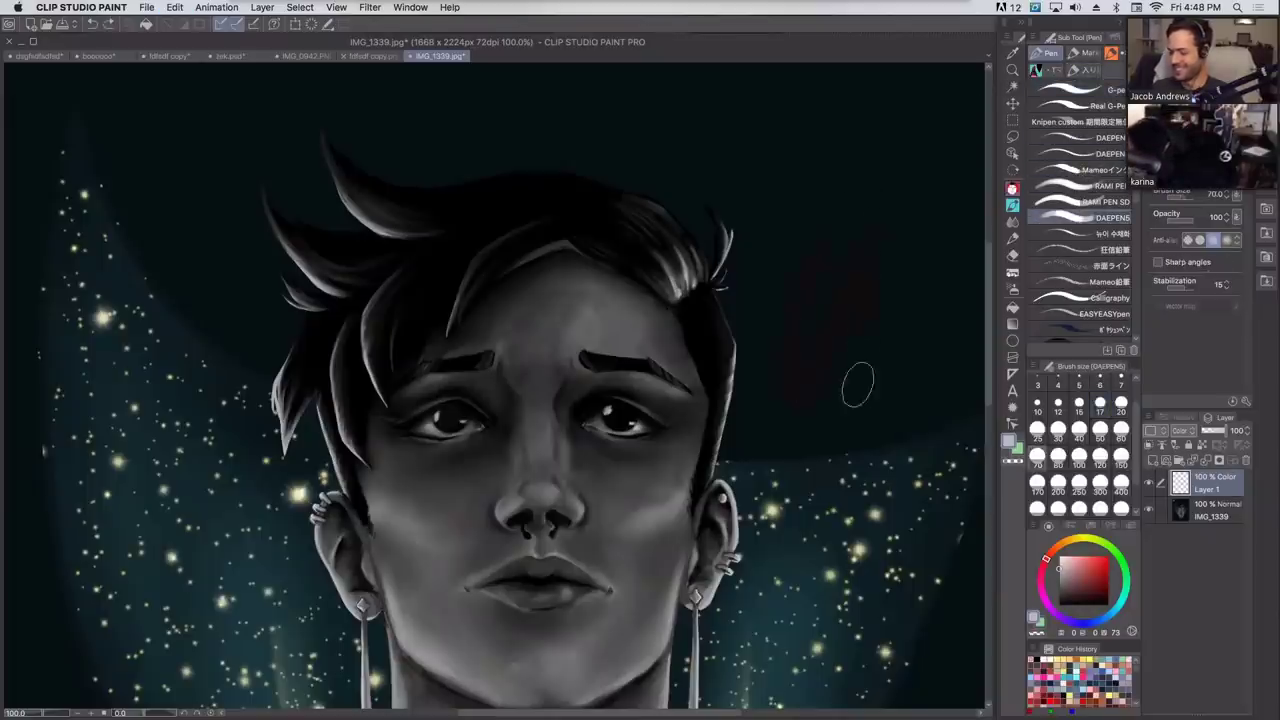
{"action": "left_click", "coordinate": [1180, 430]}
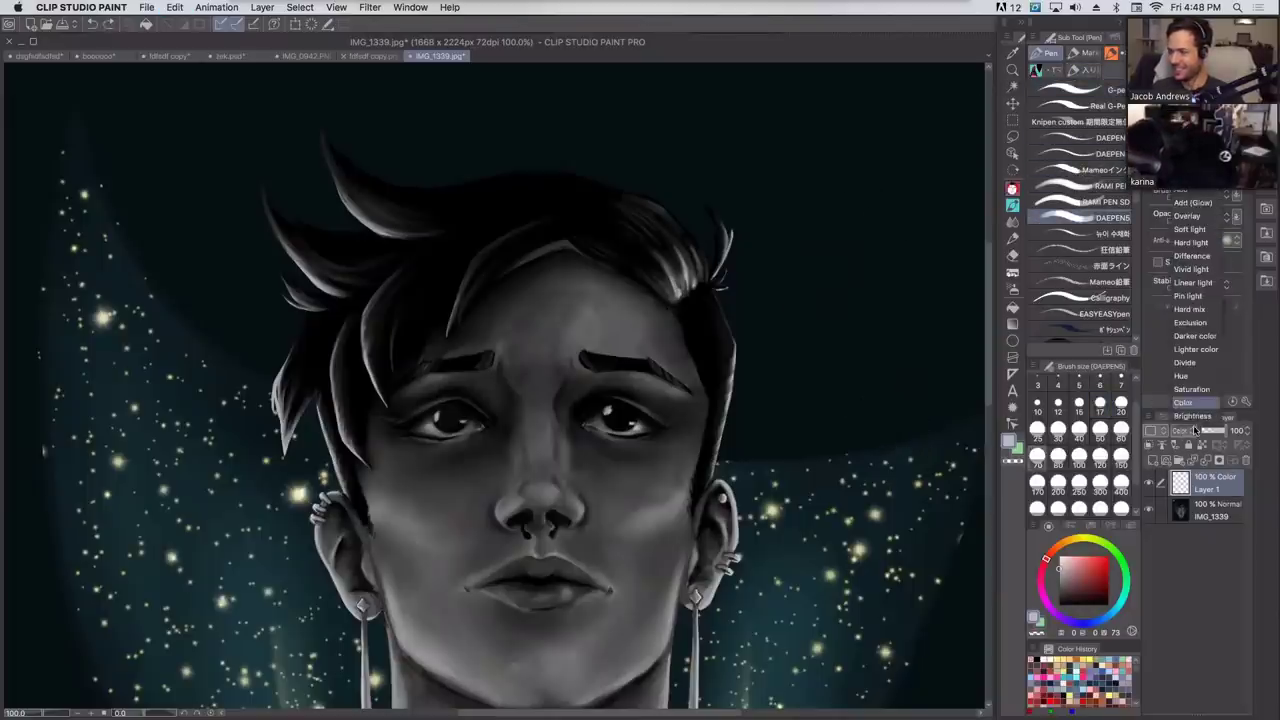
{"action": "key", "text": "Escape"}
{"action": "left_click_drag", "start_coordinate": [829, 323], "coordinate": [838, 276]}
{"action": "key", "text": "super+z"}
{"action": "left_click", "coordinate": [1077, 403]}
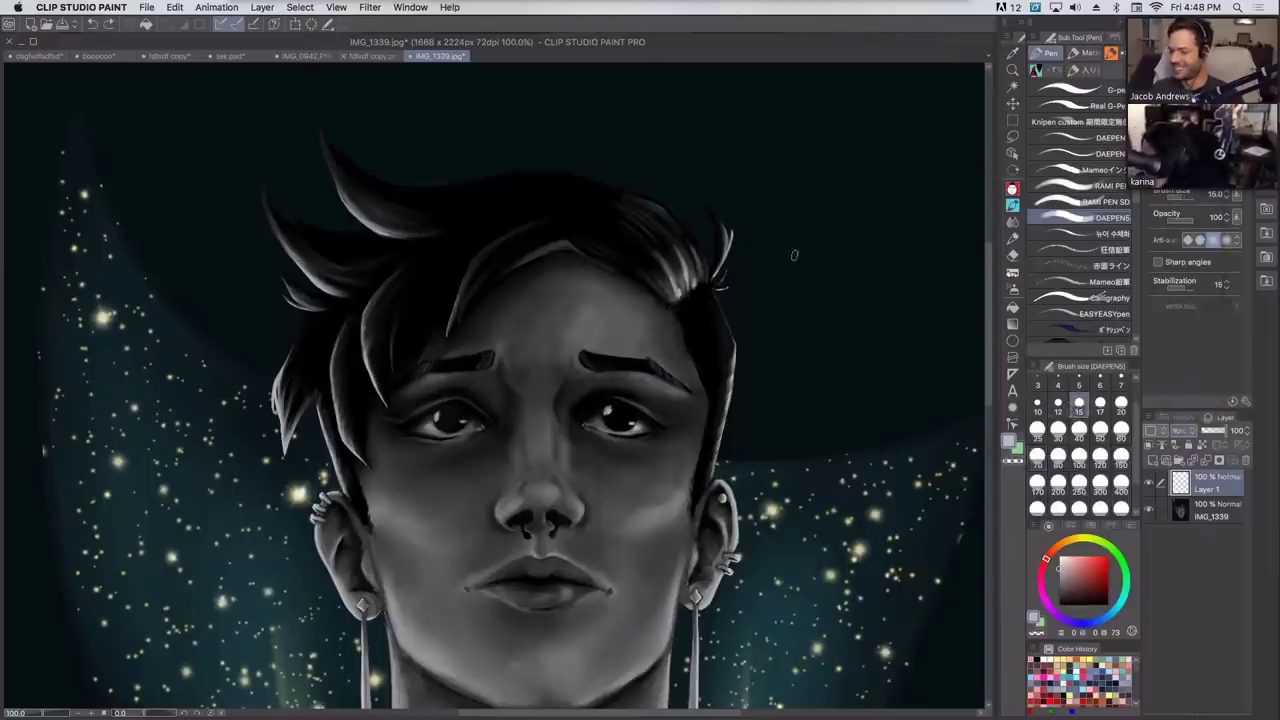
{"action": "left_click_drag", "start_coordinate": [788, 294], "coordinate": [820, 160]}
{"action": "left_click_drag", "start_coordinate": [795, 235], "coordinate": [802, 268]}
Sample a dark grey from the forehead and paint a swatch of it beside the light grey one.
{"action": "scroll", "coordinate": [801, 268], "scroll_direction": "up", "scroll_amount": 4}
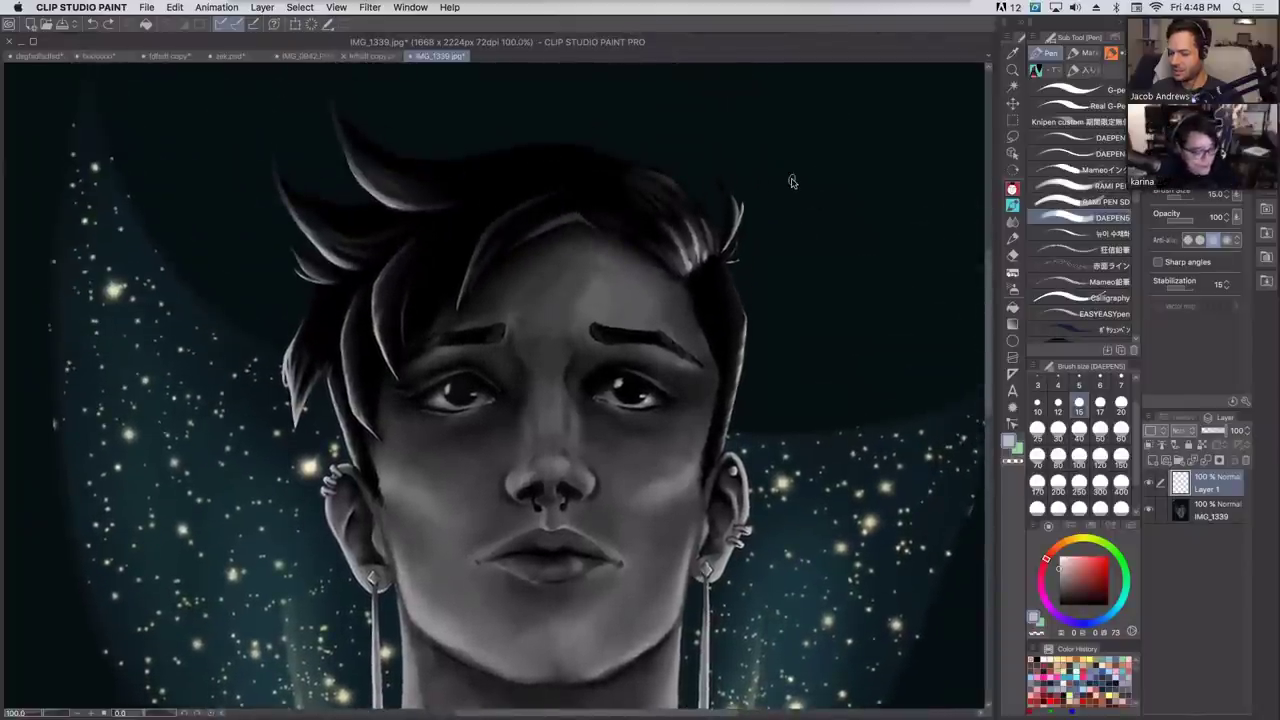
{"action": "key", "text": "super+minus"}
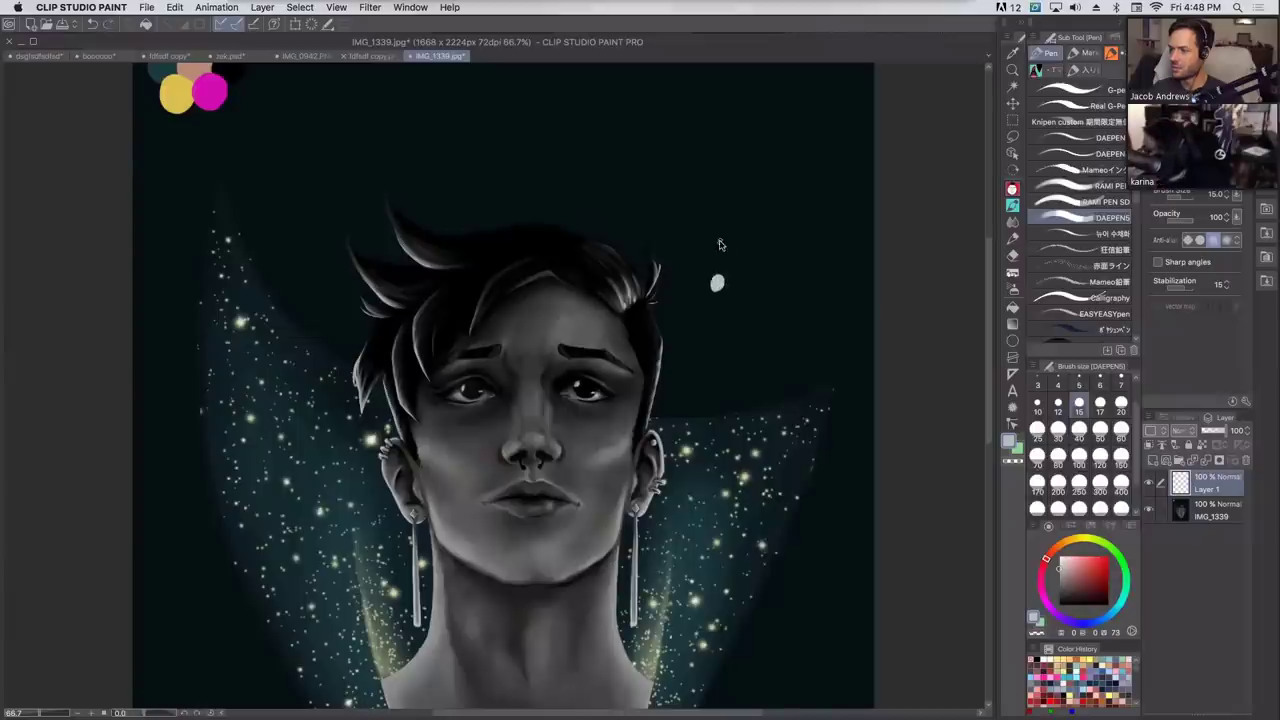
{"action": "left_click", "coordinate": [545, 343], "text": "alt"}
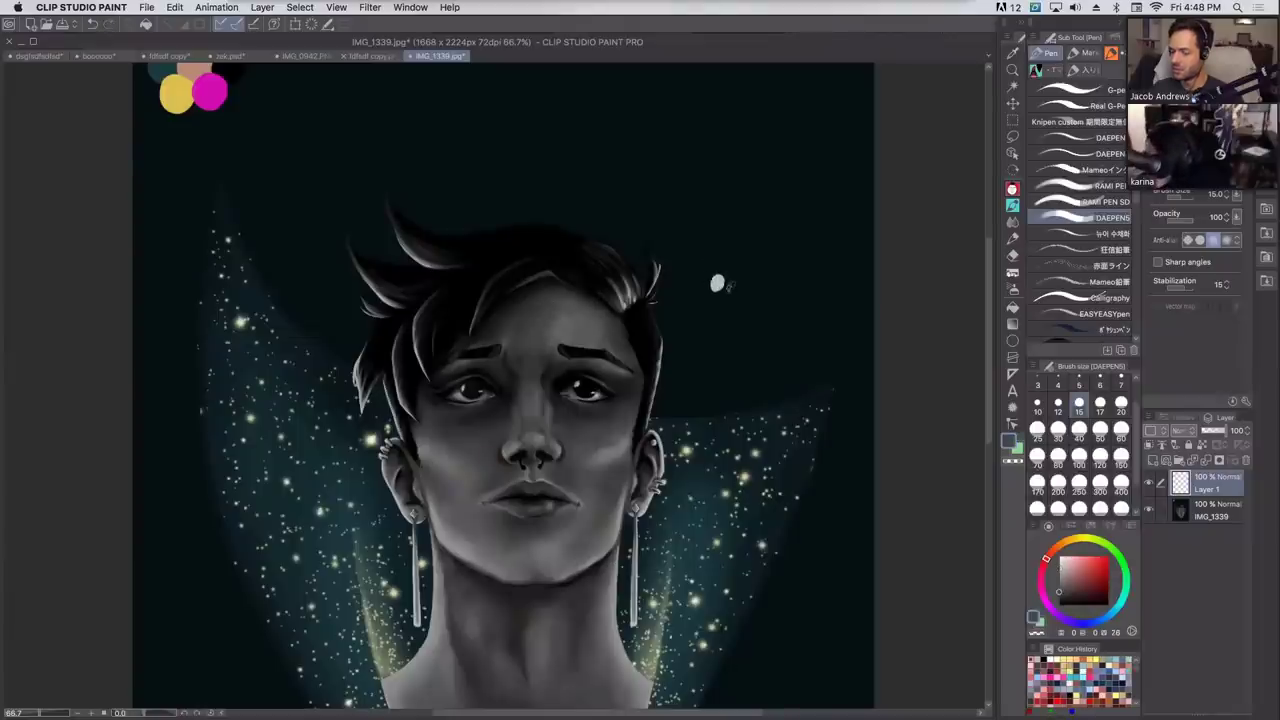
{"action": "left_click", "coordinate": [728, 287]}
{"action": "key", "text": "super+z"}
{"action": "left_click", "coordinate": [732, 285]}
{"action": "left_click", "coordinate": [729, 287]}
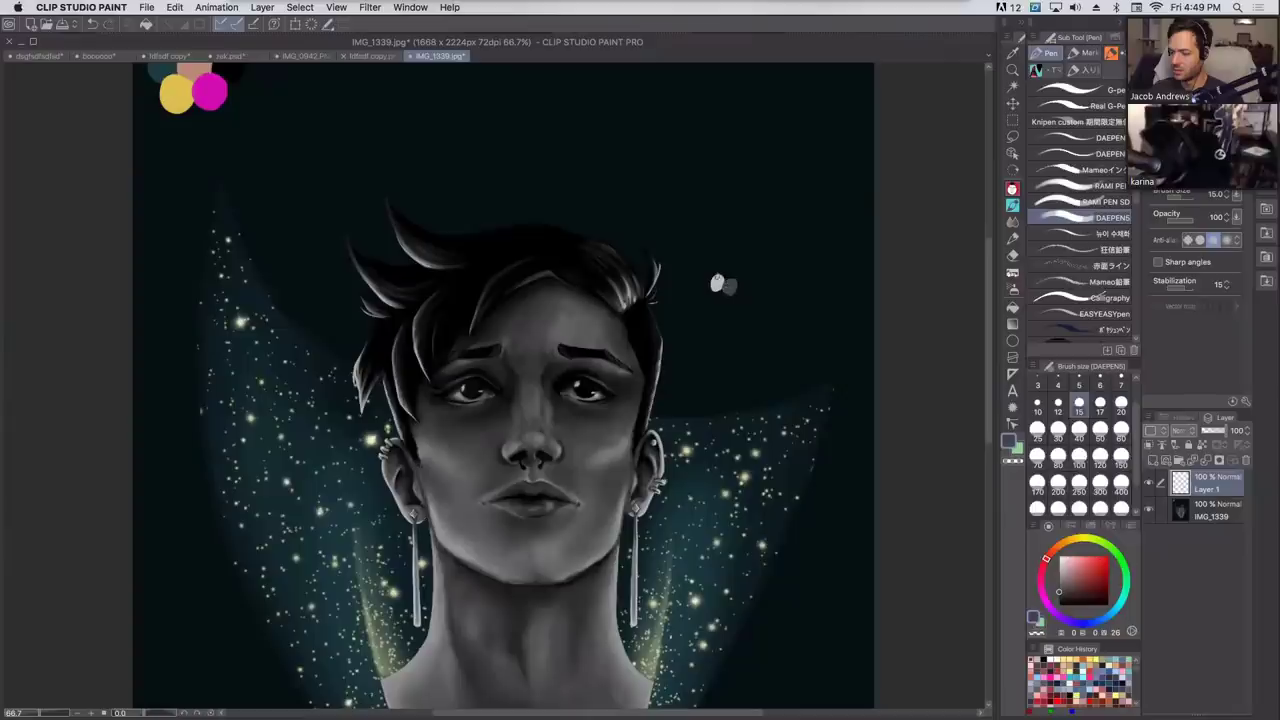
Add a mid-grey swatch sampled from the face, plus a near-black one sampled from the hair using the G-pen at size 17.
{"action": "left_click", "coordinate": [613, 447], "text": "alt"}
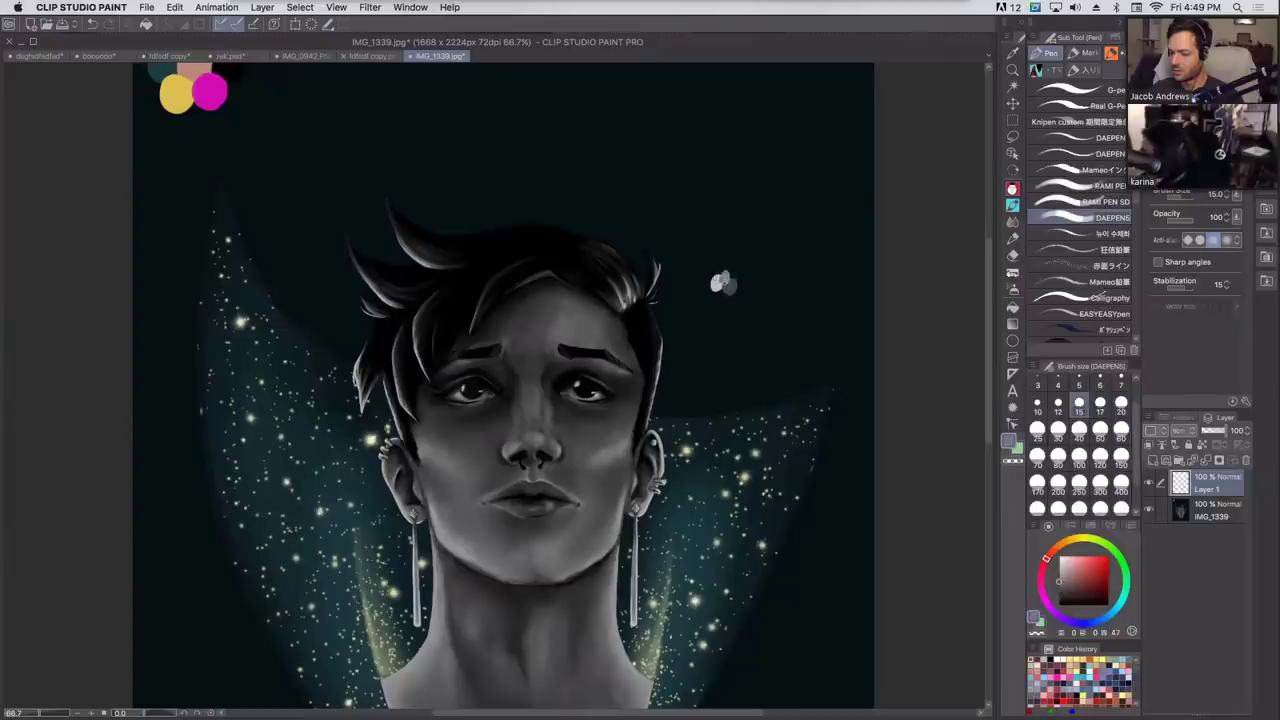
{"action": "left_click", "coordinate": [1078, 89]}
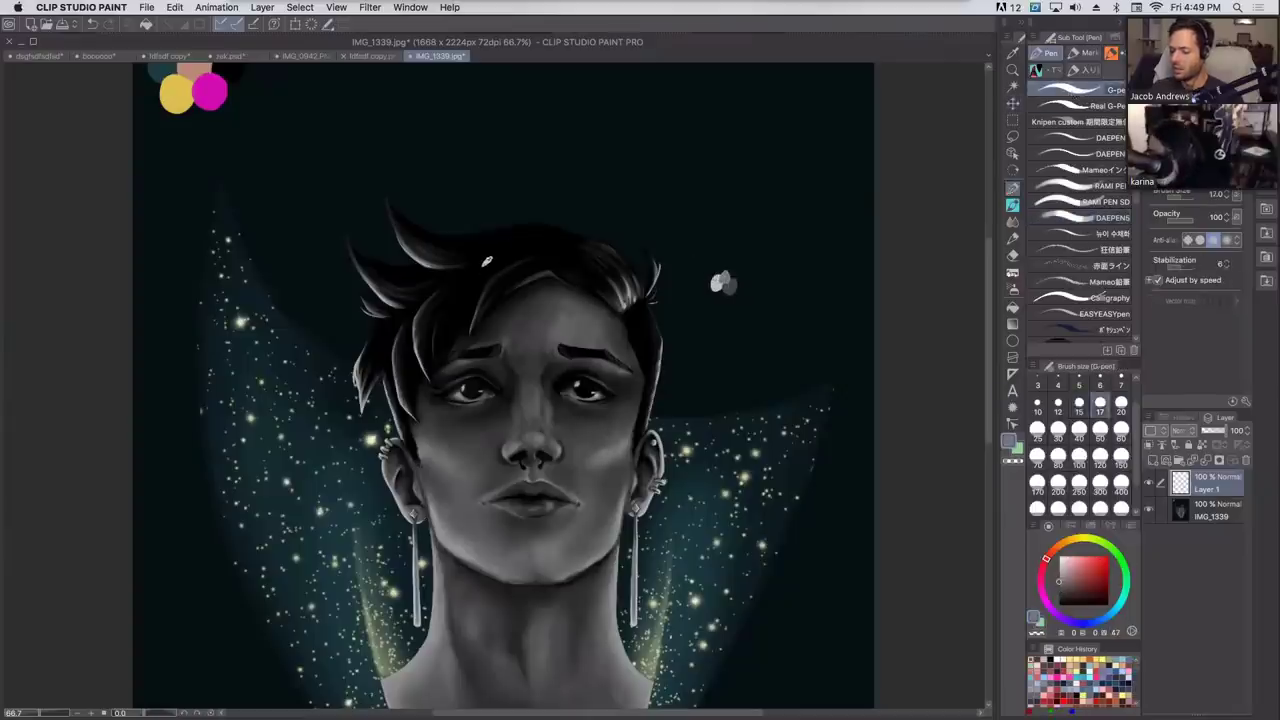
{"action": "left_click", "coordinate": [447, 252], "text": "alt"}
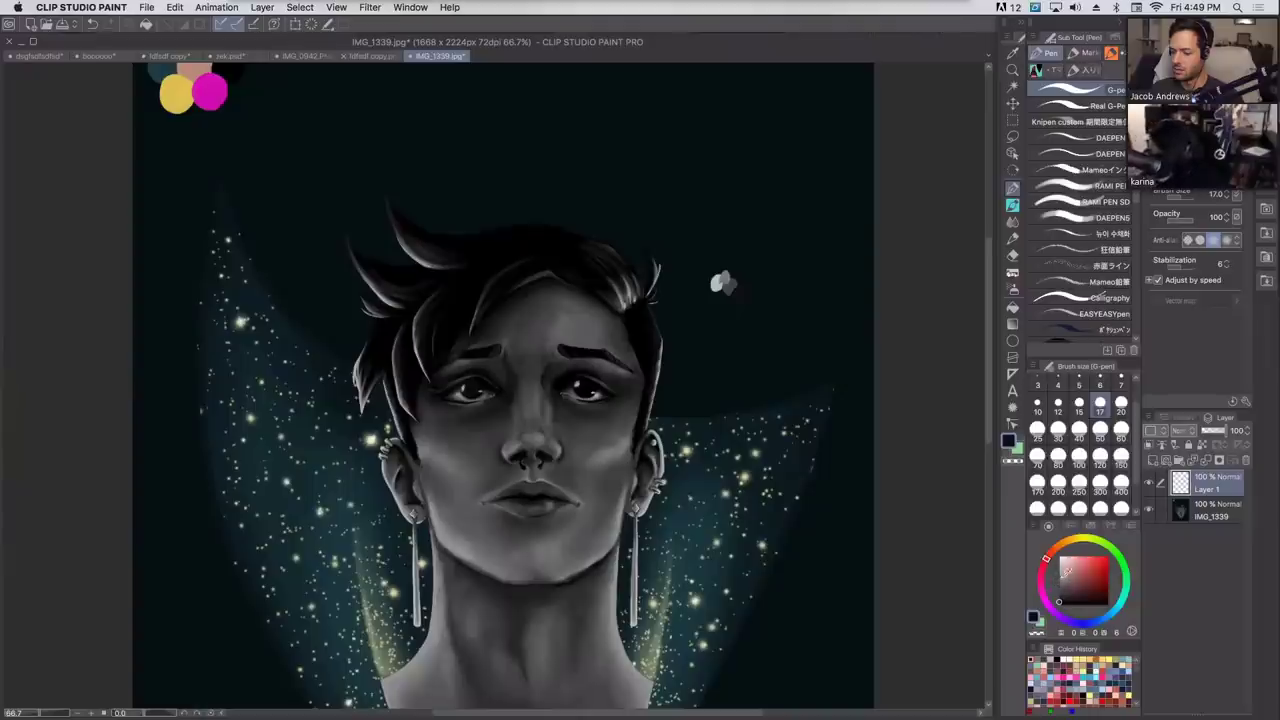
Extend the swatch cluster with pure white and two greys sampled around the eye.
{"action": "left_click", "coordinate": [1059, 556]}
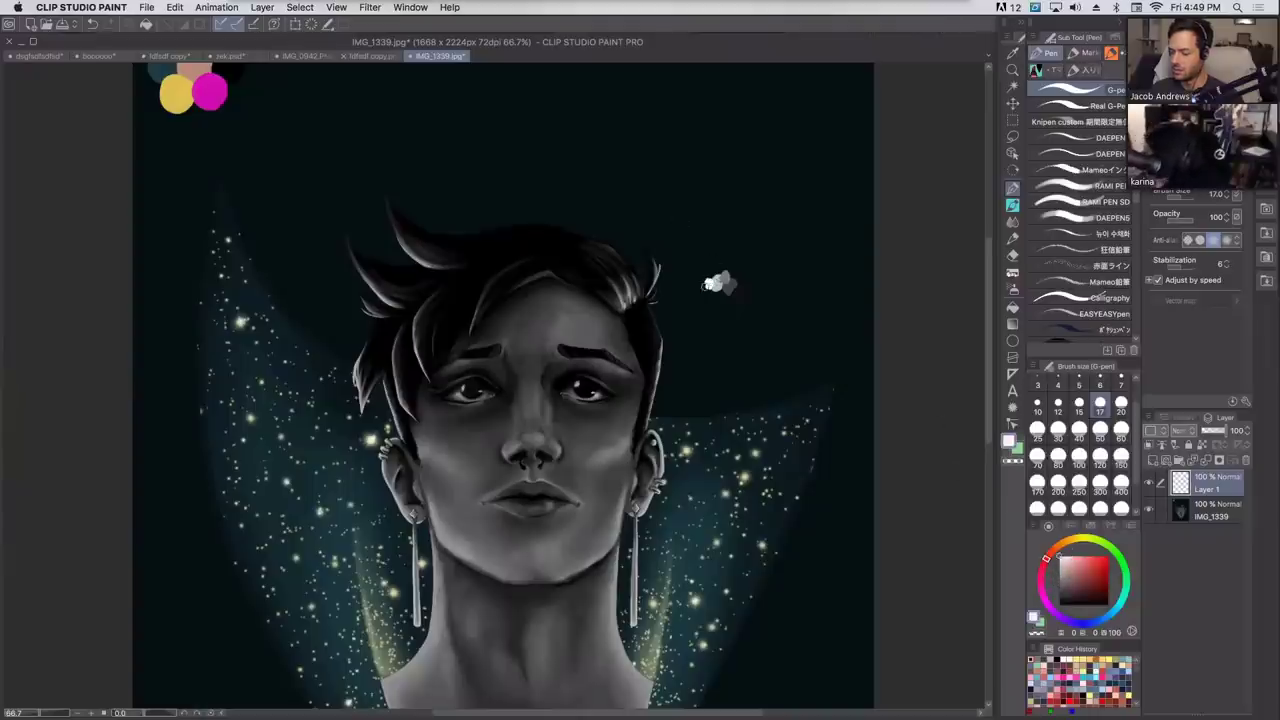
{"action": "left_click", "coordinate": [706, 283]}
{"action": "left_click", "coordinate": [598, 390], "text": "alt"}
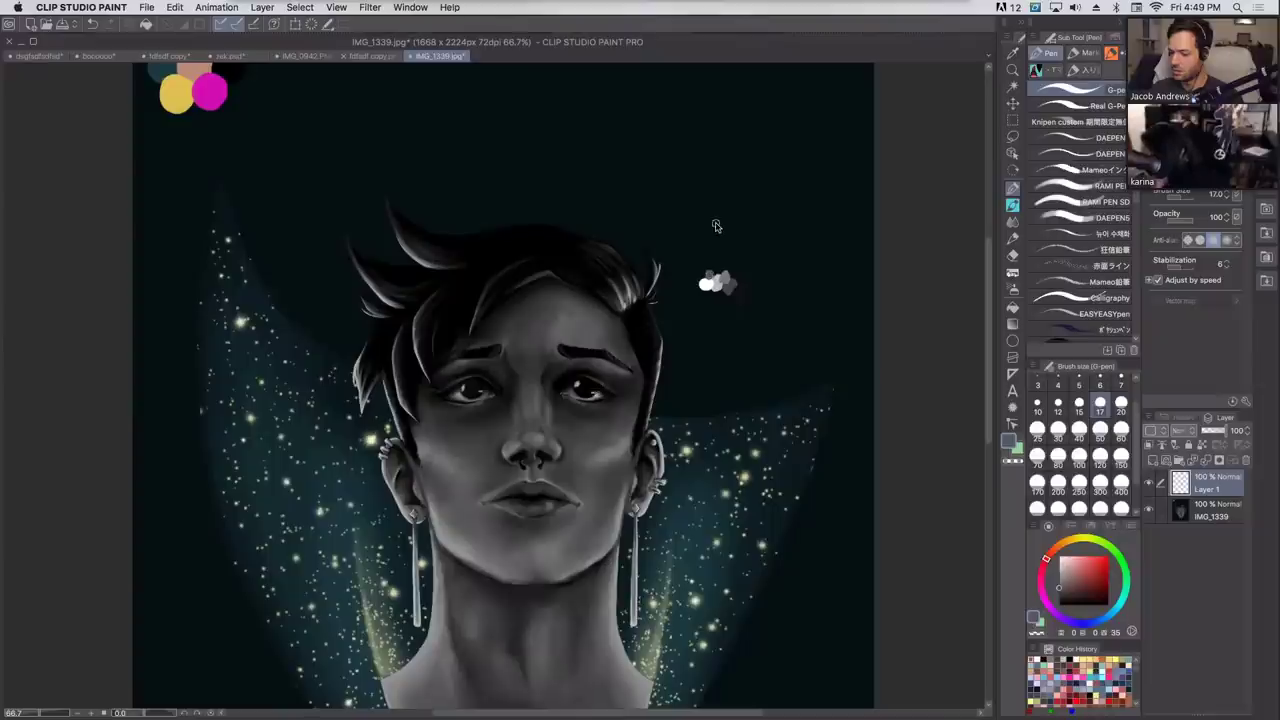
{"action": "left_click", "coordinate": [595, 382], "text": "alt"}
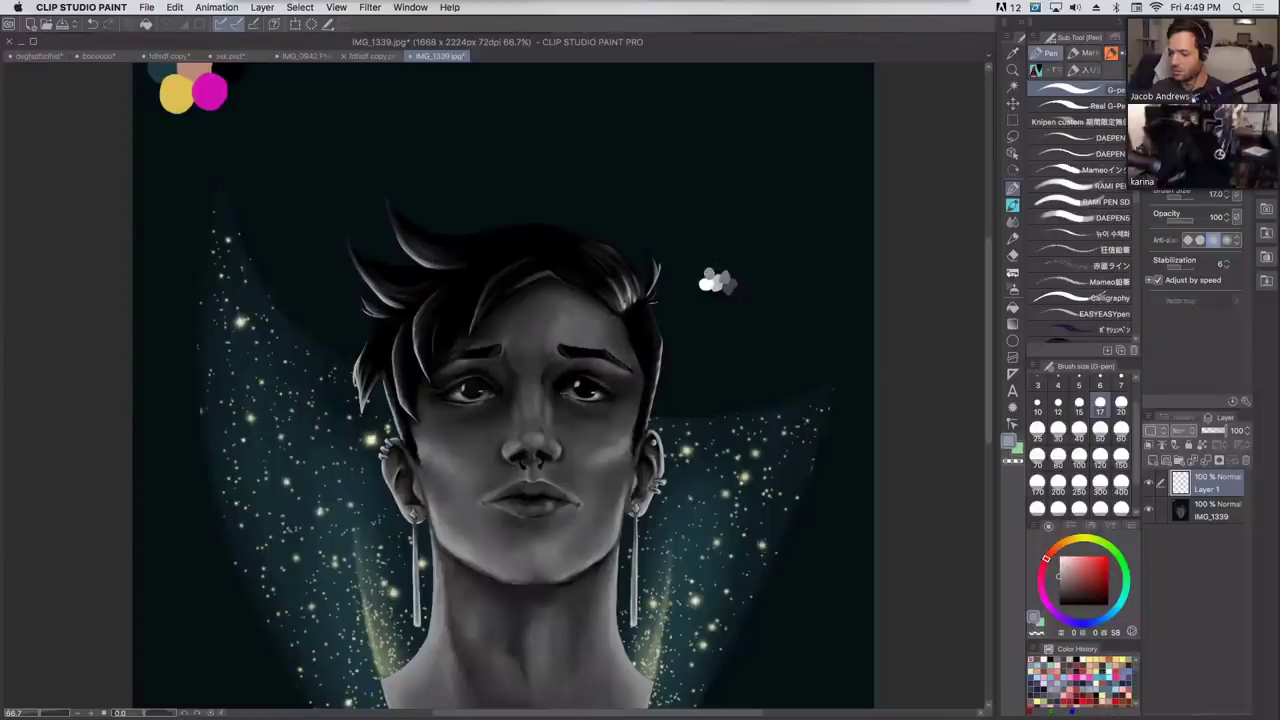
Paint small white highlights in both eyes with the G-pen at size 4, undoing the last stray stroke.
{"action": "key", "text": "super+plus"}
{"action": "key", "text": "x"}
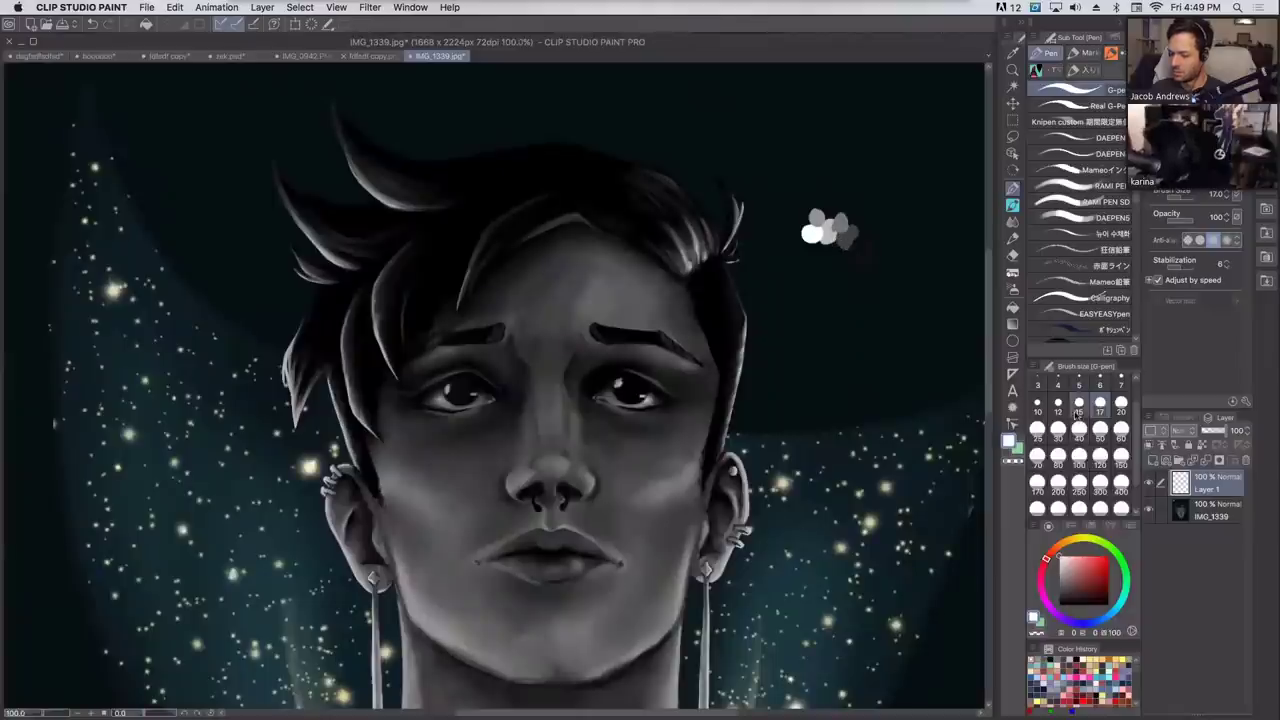
{"action": "left_click", "coordinate": [1058, 402]}
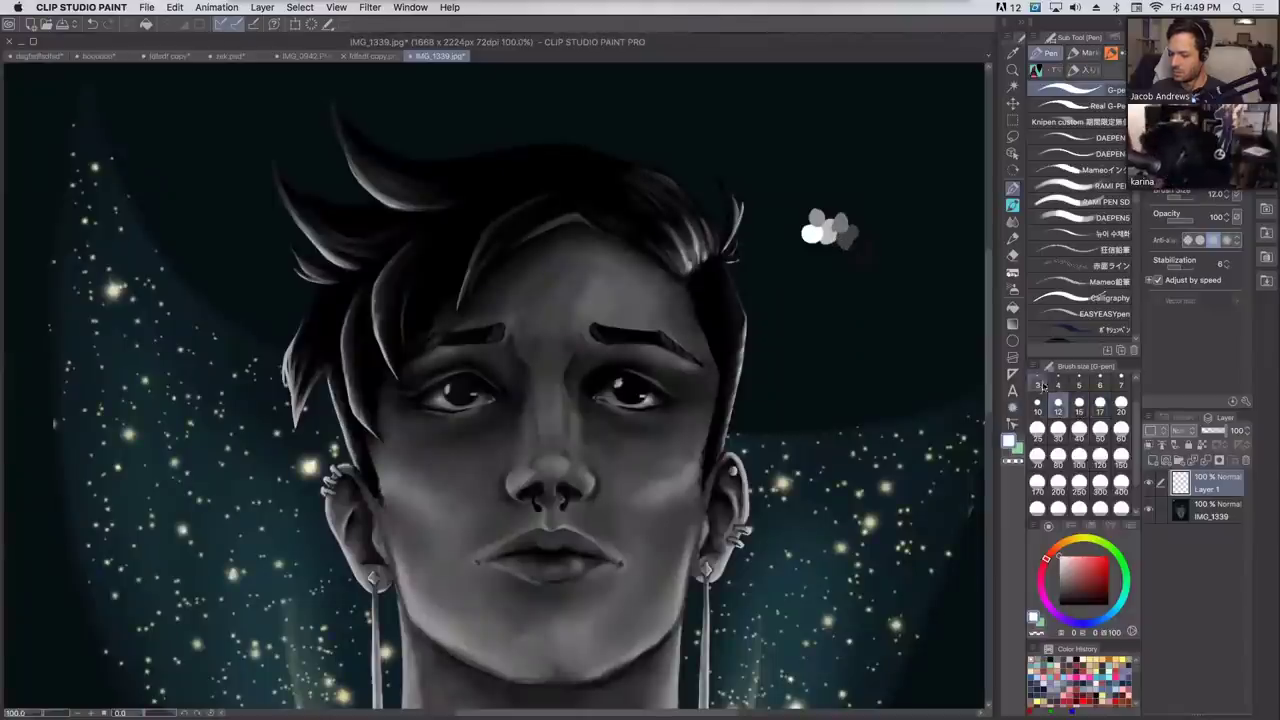
{"action": "left_click", "coordinate": [1058, 384]}
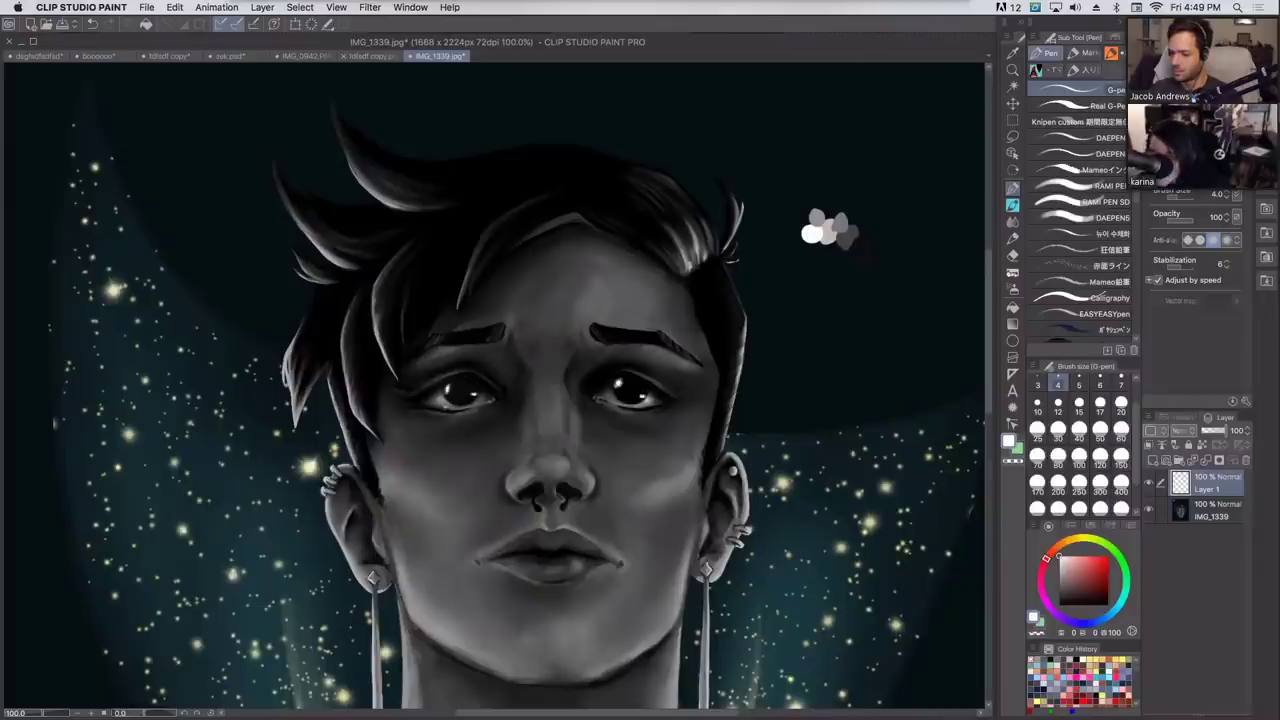
{"action": "left_click_drag", "start_coordinate": [462, 409], "coordinate": [477, 398]}
{"action": "key", "text": "super+z"}
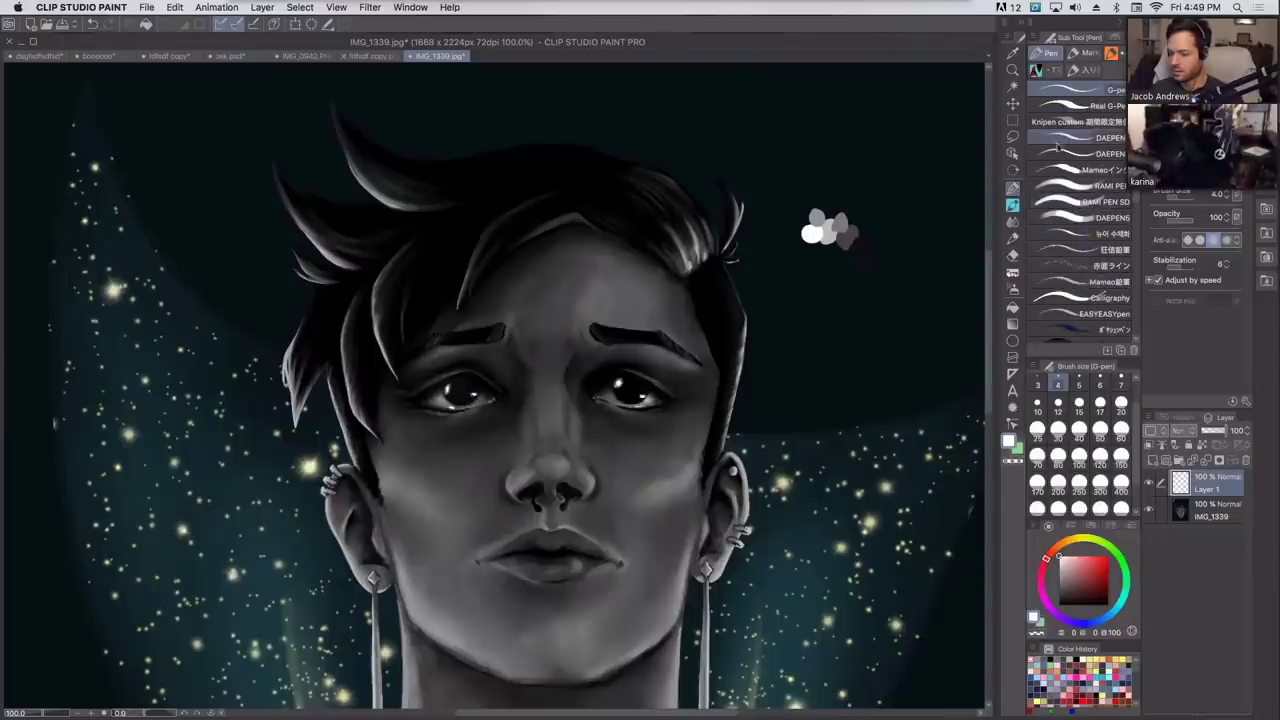
Switch to the Opaque watercolor brush at size 12 and try a white highlight down the nose, undoing the stroke.
{"action": "left_click", "coordinate": [1016, 211]}
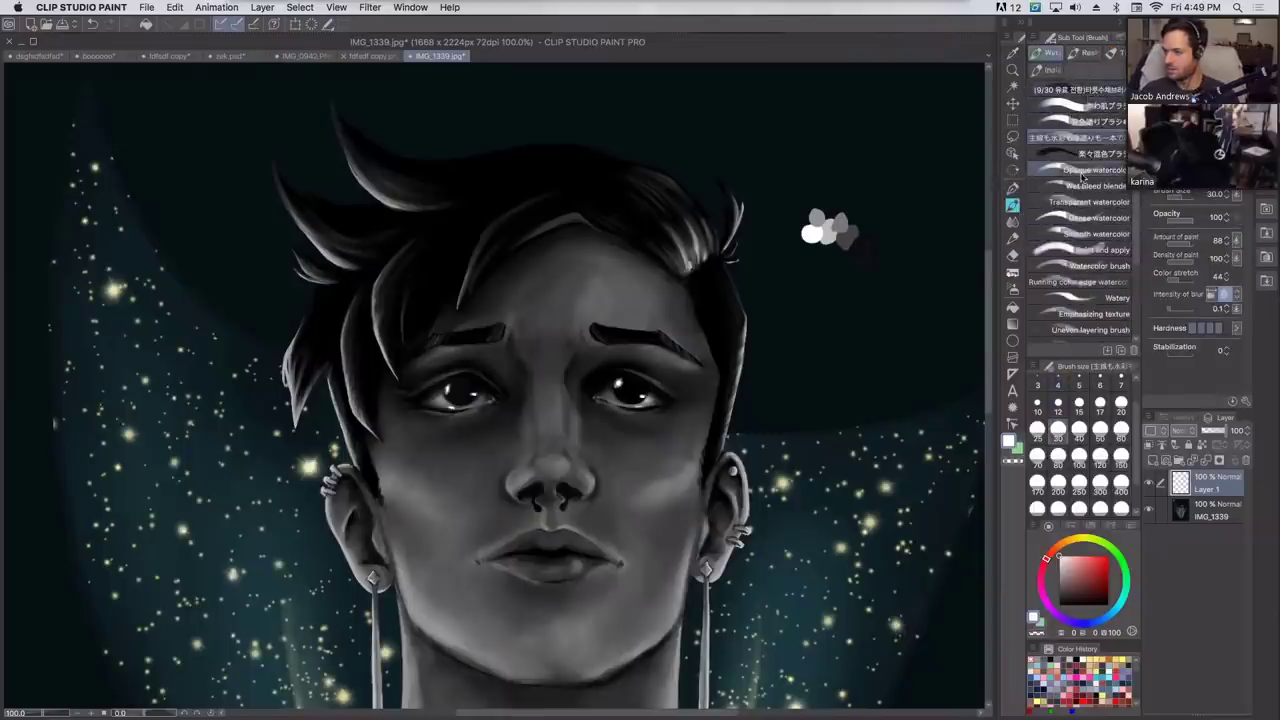
{"action": "left_click", "coordinate": [1095, 170]}
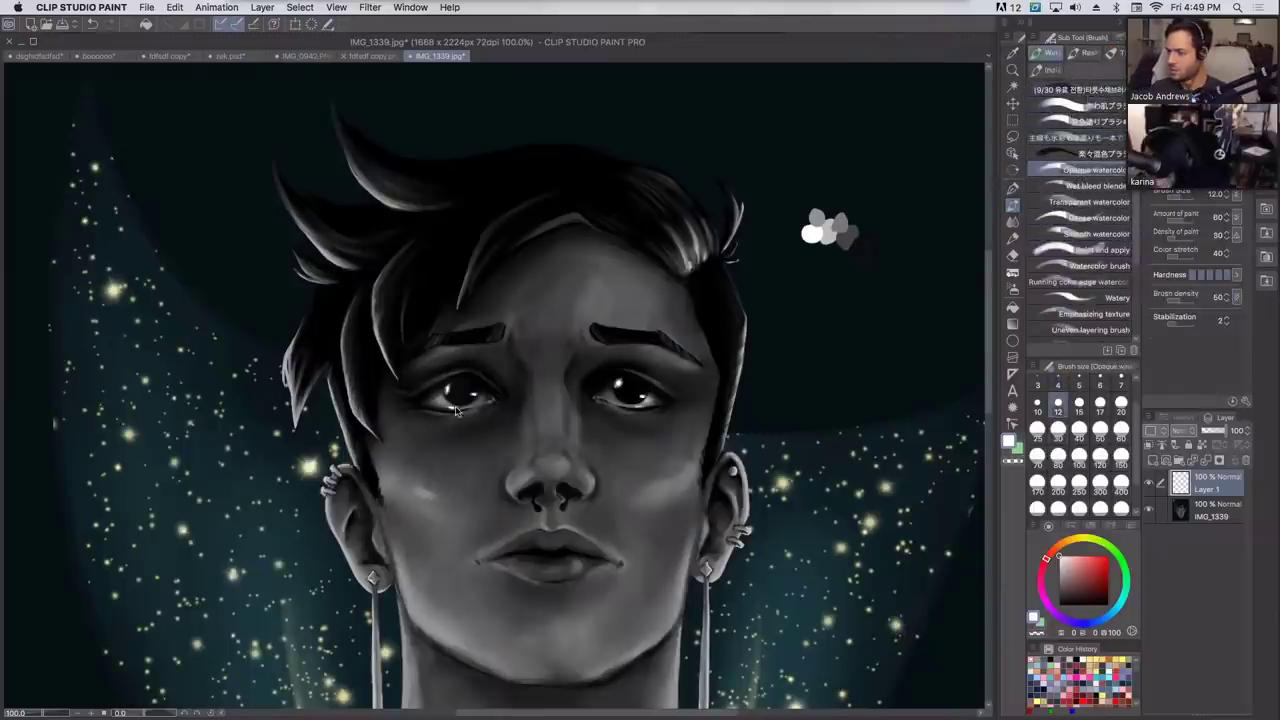
{"action": "left_click_drag", "start_coordinate": [548, 465], "coordinate": [546, 415]}
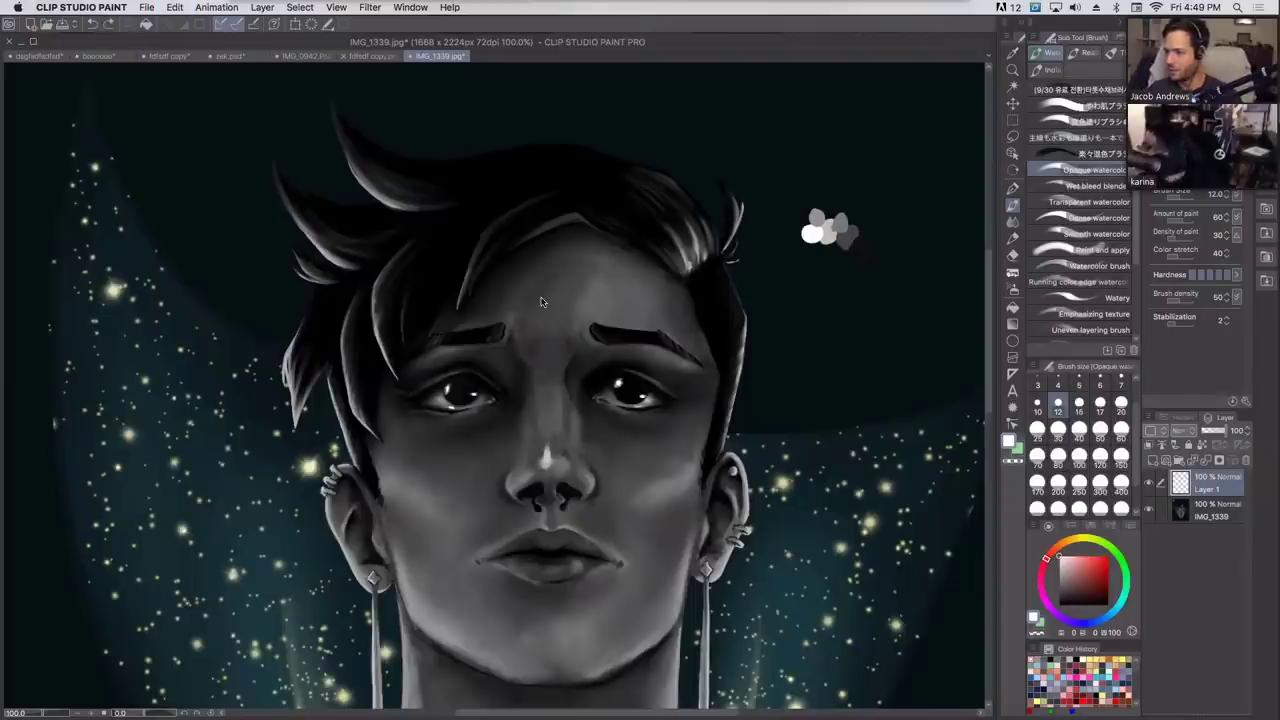
{"action": "key", "text": "super+z"}
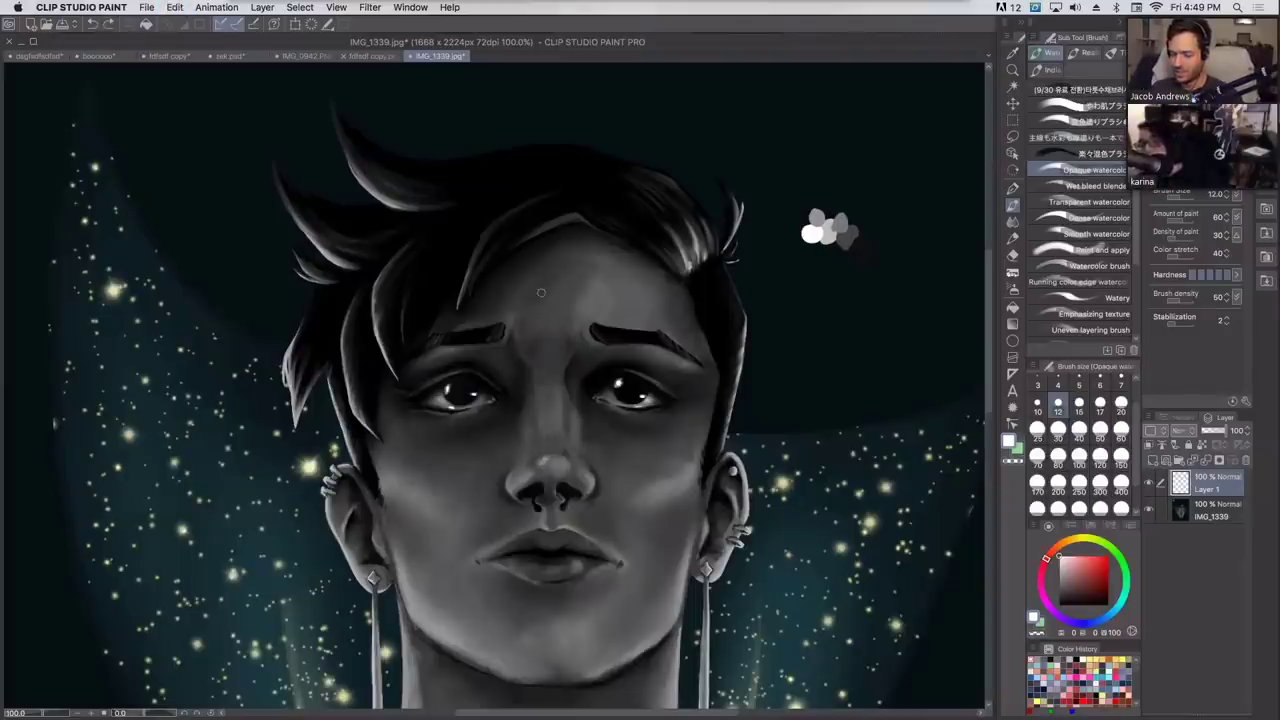
Paint white rim light along both sides of the neck with the Opaque watercolor brush at size 12.
{"action": "scroll", "coordinate": [540, 302], "scroll_direction": "down", "scroll_amount": 3}
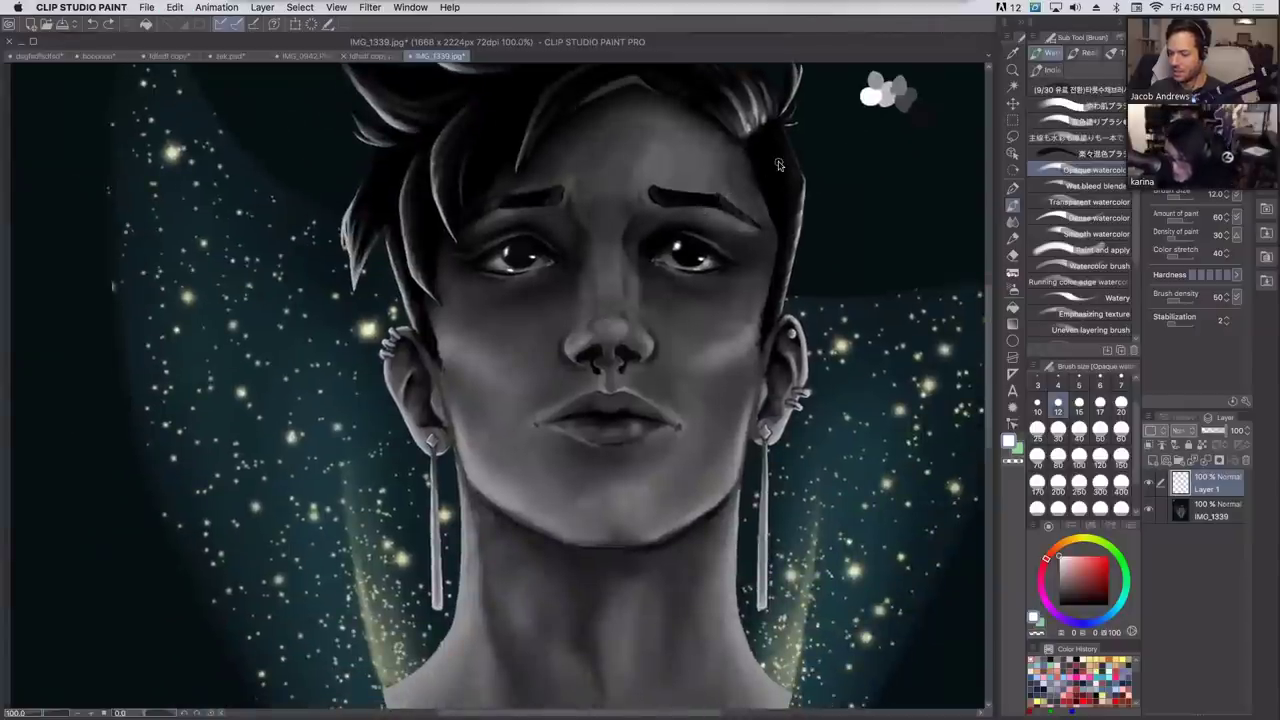
{"action": "scroll", "coordinate": [534, 366], "scroll_direction": "down", "scroll_amount": 3}
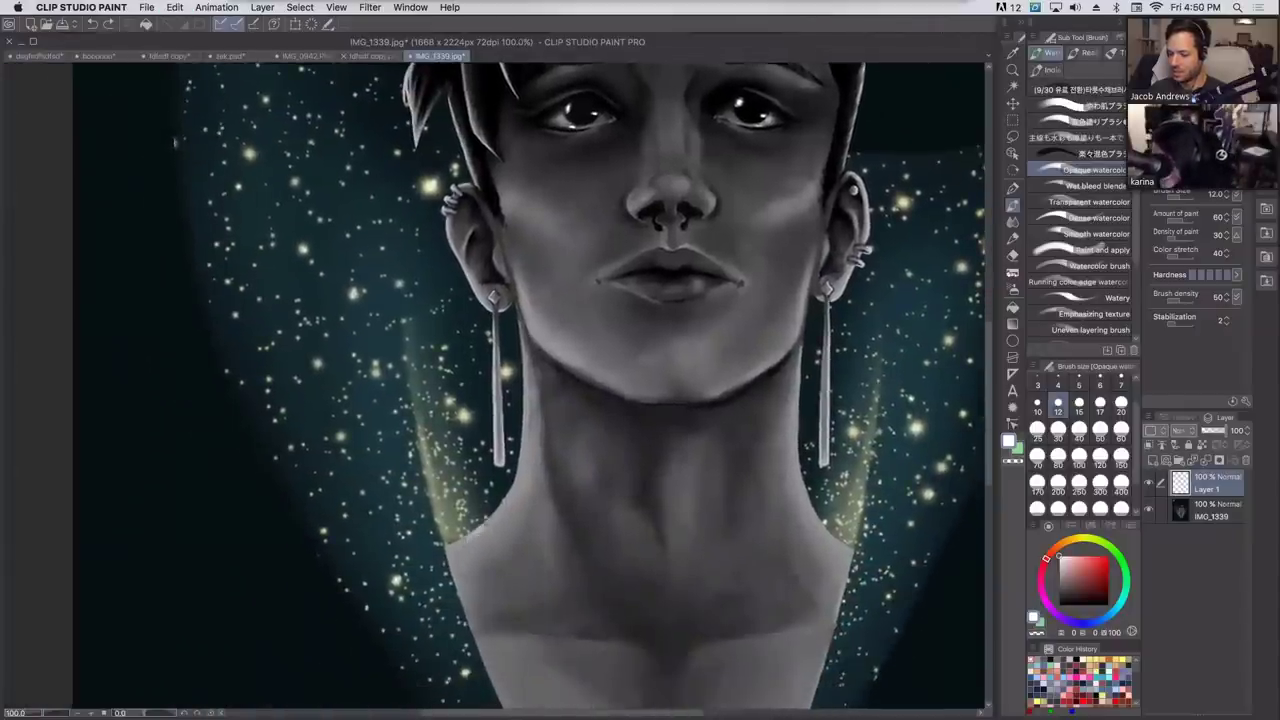
{"action": "mouse_move", "coordinate": [466, 540]}
{"action": "left_mouse_down"}
{"action": "mouse_move", "coordinate": [518, 478]}
{"action": "mouse_move", "coordinate": [527, 432]}
{"action": "mouse_move", "coordinate": [527, 504]}
{"action": "mouse_move", "coordinate": [526, 366]}
{"action": "left_mouse_up"}
{"action": "left_click_drag", "start_coordinate": [796, 390], "coordinate": [792, 490]}
{"action": "left_click_drag", "start_coordinate": [794, 436], "coordinate": [794, 480]}
{"action": "mouse_move", "coordinate": [797, 402]}
{"action": "left_mouse_down"}
{"action": "mouse_move", "coordinate": [788, 491]}
{"action": "mouse_move", "coordinate": [822, 539]}
{"action": "left_mouse_up"}
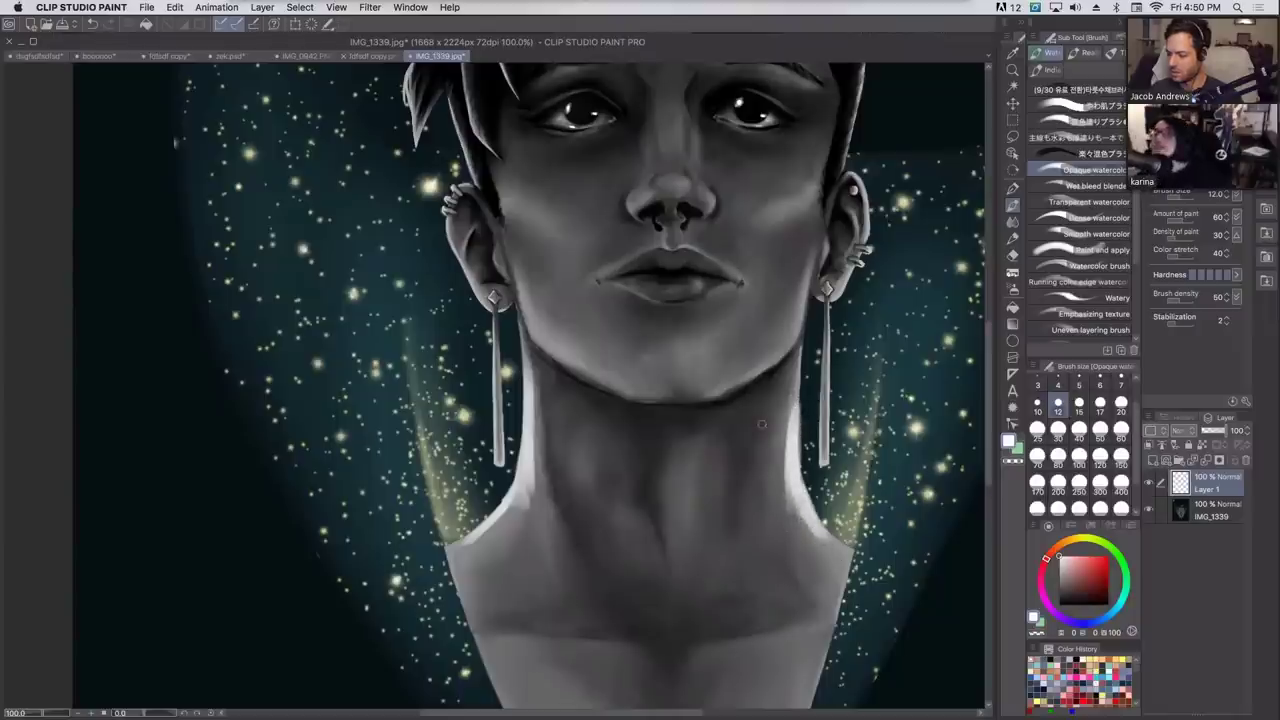
Thicken the white rim light where the neck meets both shoulders with the brush at size 17.
{"action": "left_click_drag", "start_coordinate": [693, 356], "coordinate": [651, 423]}
{"action": "left_click", "coordinate": [1099, 405]}
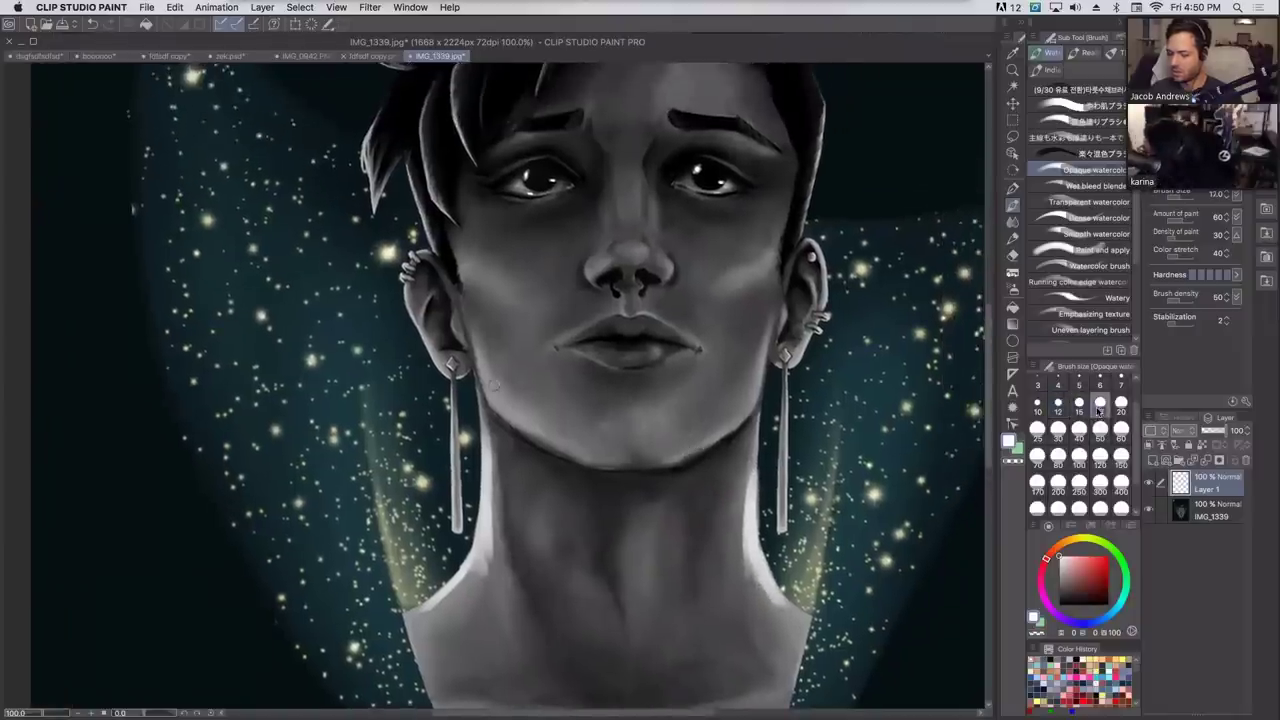
{"action": "left_click_drag", "start_coordinate": [420, 618], "coordinate": [492, 540]}
{"action": "mouse_move", "coordinate": [456, 594]}
{"action": "left_mouse_down"}
{"action": "mouse_move", "coordinate": [488, 558]}
{"action": "mouse_move", "coordinate": [478, 580]}
{"action": "left_mouse_up"}
{"action": "mouse_move", "coordinate": [754, 570]}
{"action": "left_mouse_down"}
{"action": "mouse_move", "coordinate": [776, 610]}
{"action": "mouse_move", "coordinate": [760, 598]}
{"action": "left_mouse_up"}
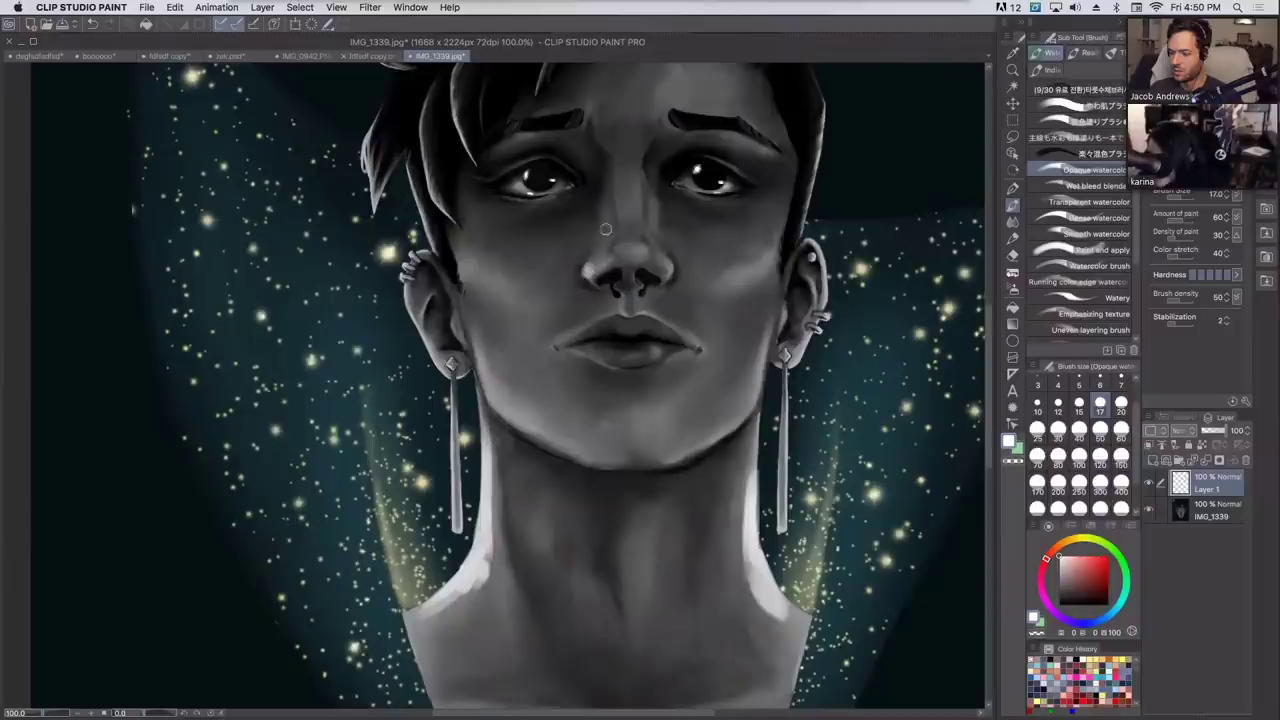
Try a white highlight on the tip of the nose with the brush at size 15.
{"action": "left_click", "coordinate": [1079, 405]}
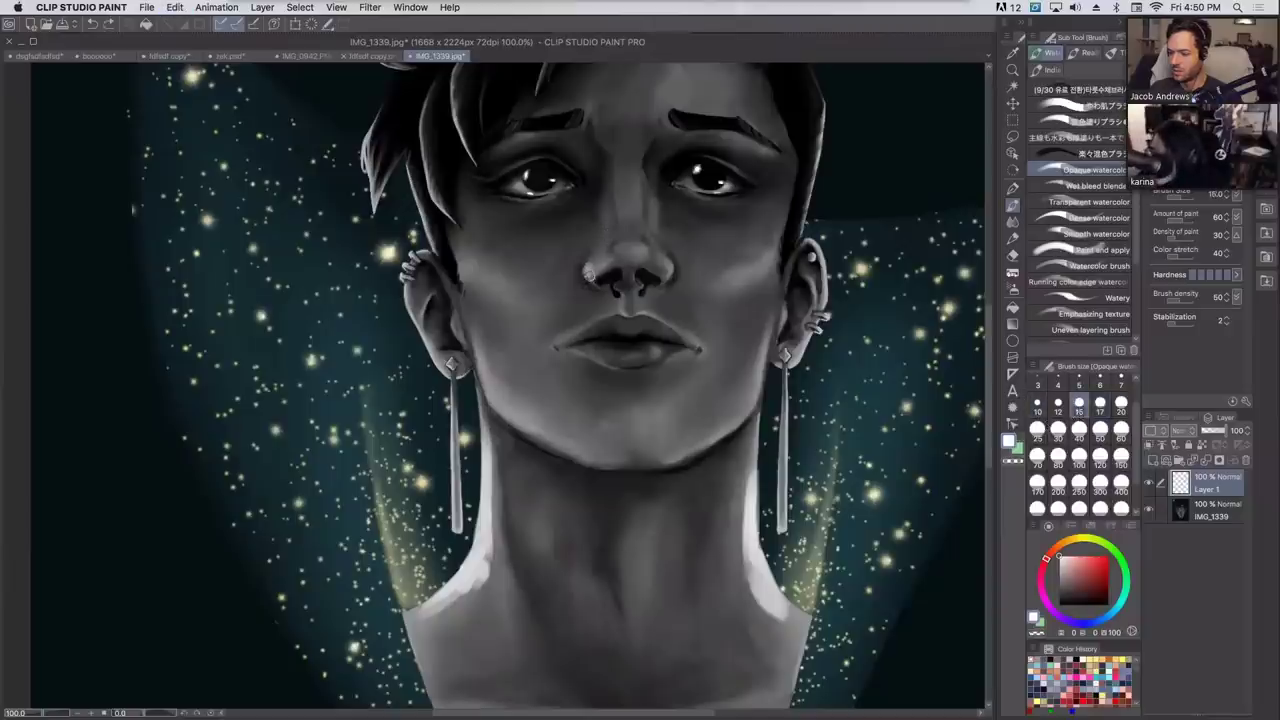
{"action": "mouse_move", "coordinate": [588, 278]}
{"action": "left_mouse_down"}
{"action": "mouse_move", "coordinate": [596, 260]}
{"action": "mouse_move", "coordinate": [668, 258]}
{"action": "left_mouse_up"}
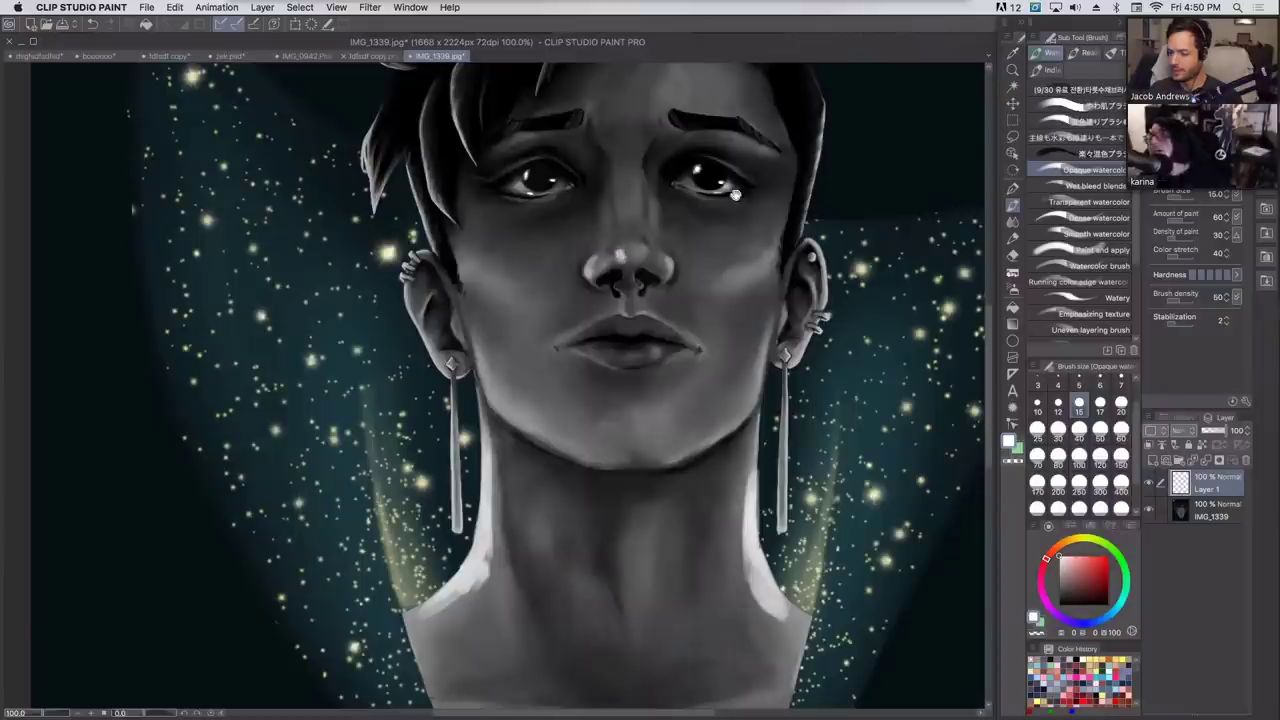
{"action": "left_click_drag", "start_coordinate": [722, 255], "coordinate": [727, 345]}
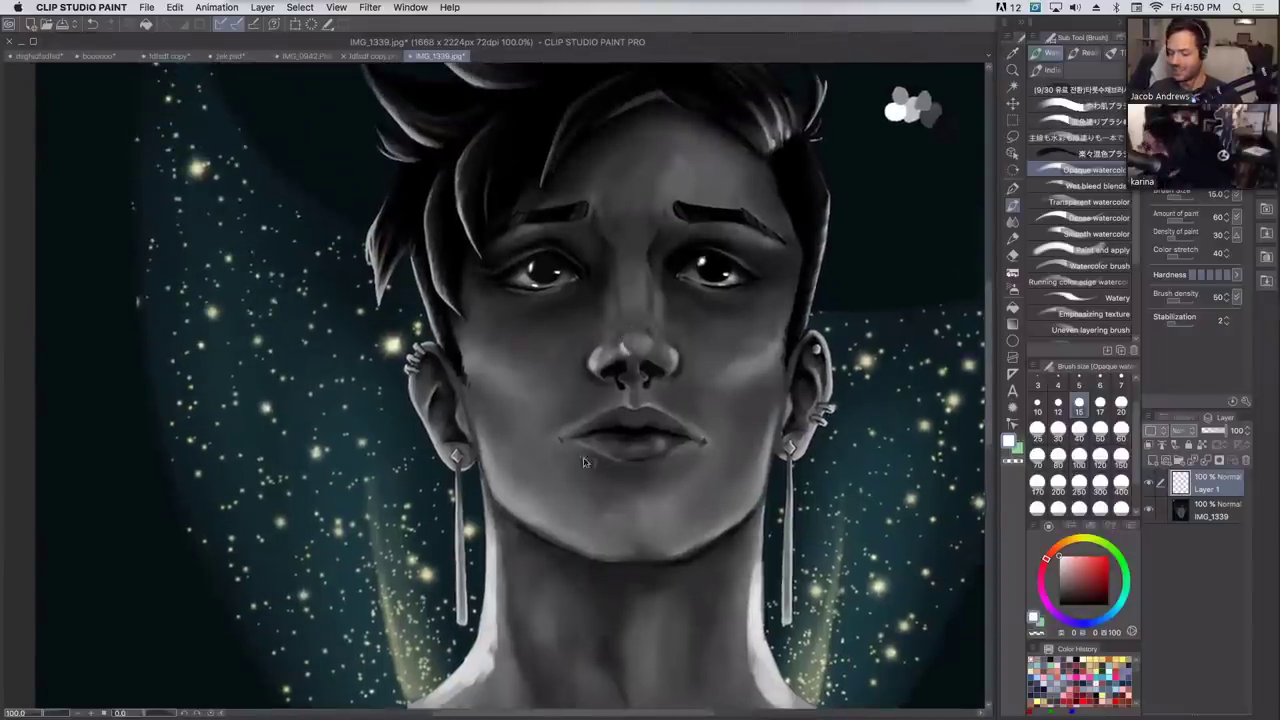
Paint thin white highlights on the lower lip and along both sides of the jaw with the brush at size 5.
{"action": "left_click", "coordinate": [1079, 385]}
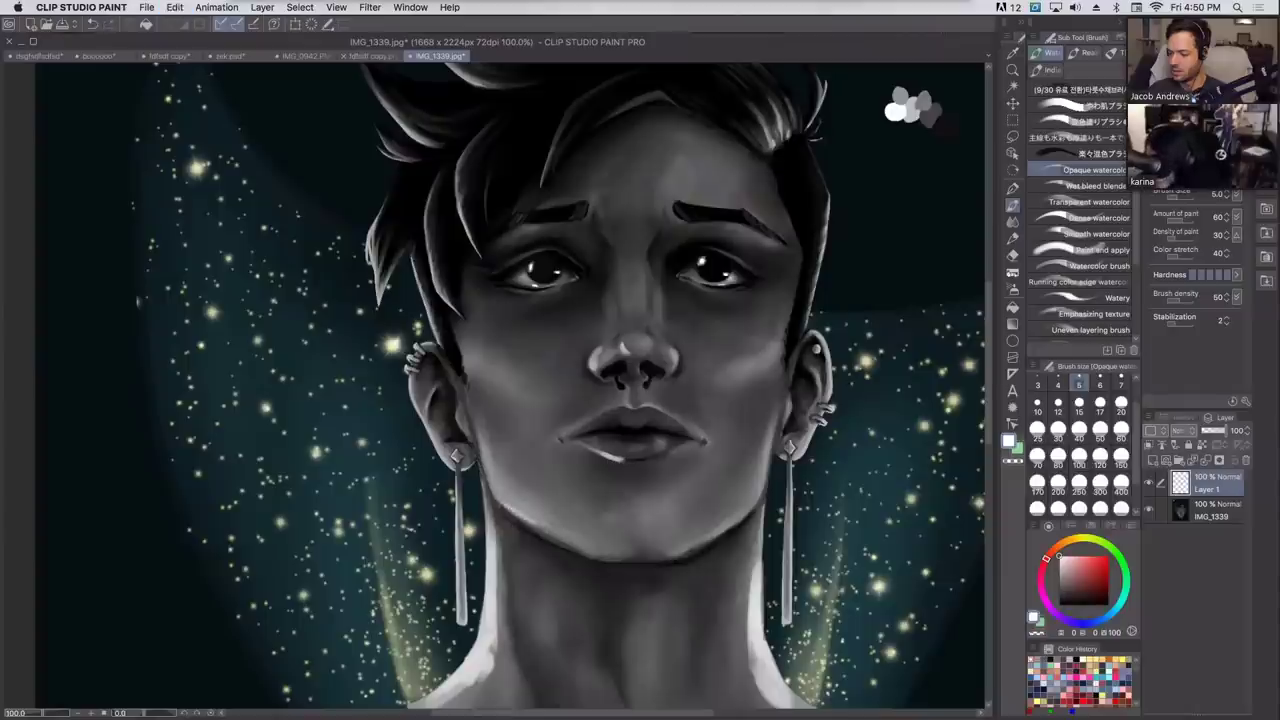
{"action": "left_click_drag", "start_coordinate": [524, 522], "coordinate": [478, 438]}
{"action": "key", "text": "super+z"}
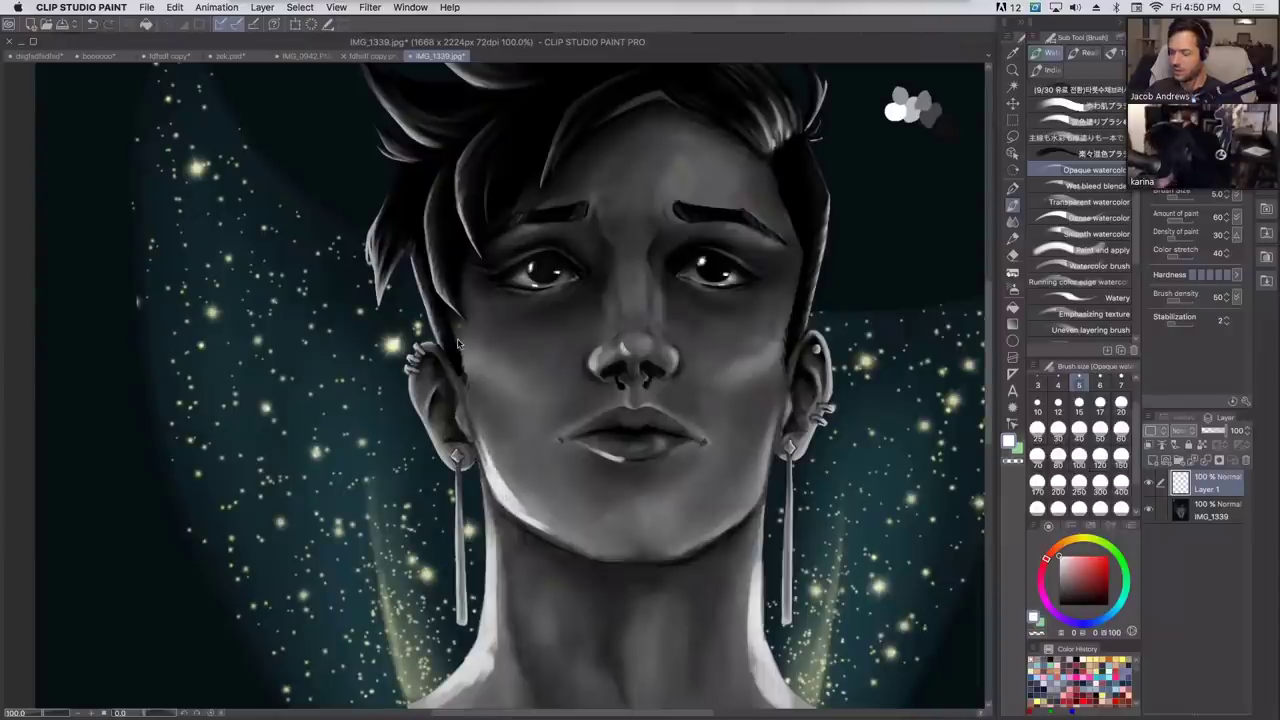
{"action": "left_click_drag", "start_coordinate": [751, 506], "coordinate": [766, 476]}
{"action": "left_click_drag", "start_coordinate": [734, 521], "coordinate": [765, 462]}
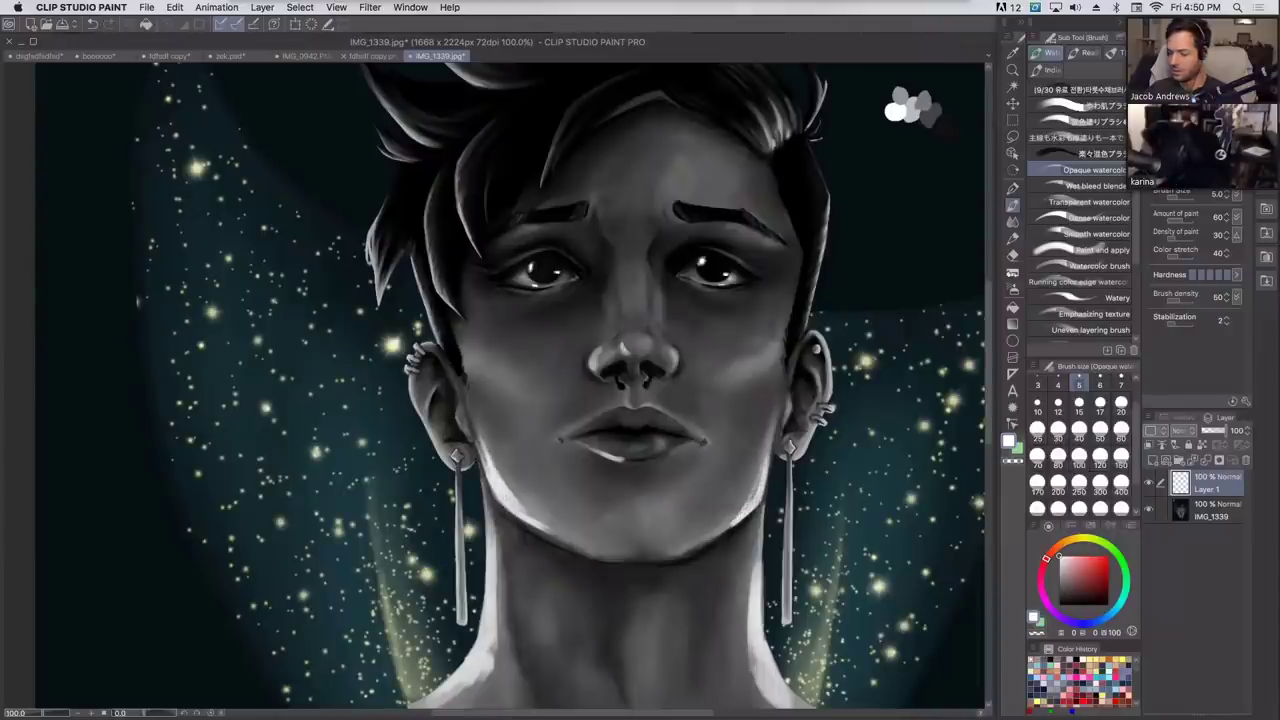
Brush white highlights onto the lower neck at size 20 and whiten both dangling earrings at size 15.
{"action": "key", "text": "super+minus"}
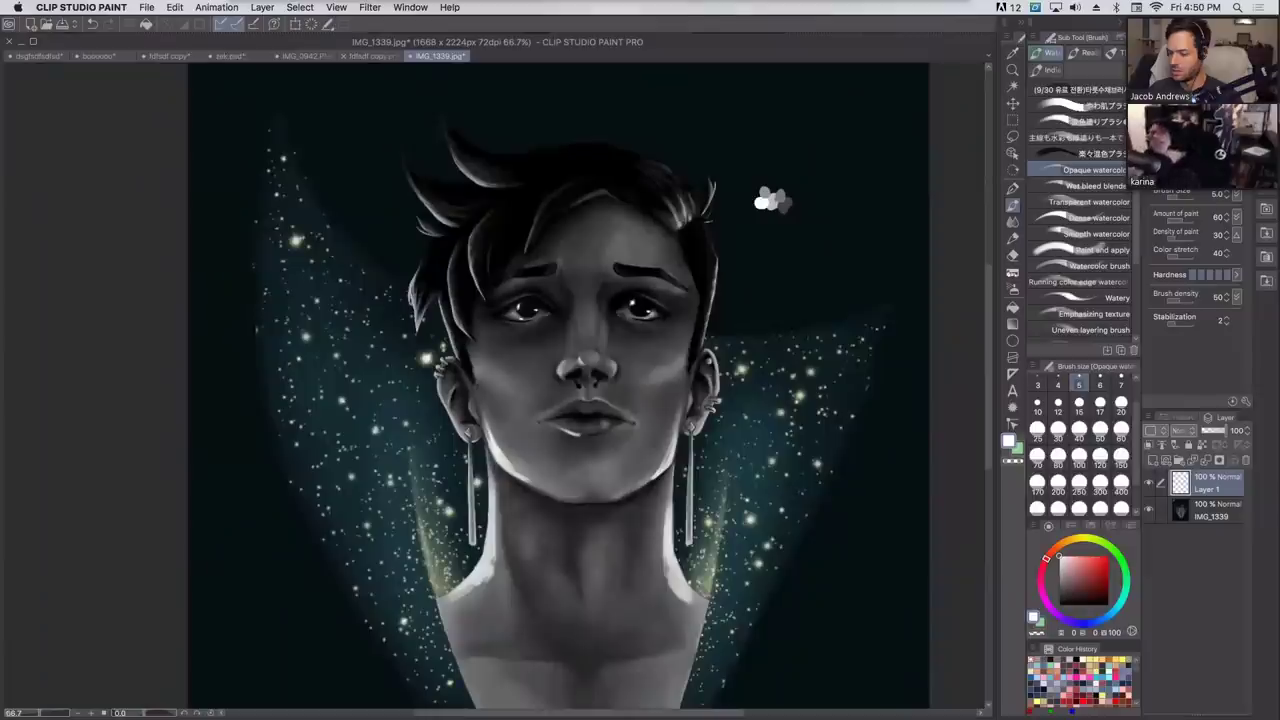
{"action": "left_click", "coordinate": [1121, 406]}
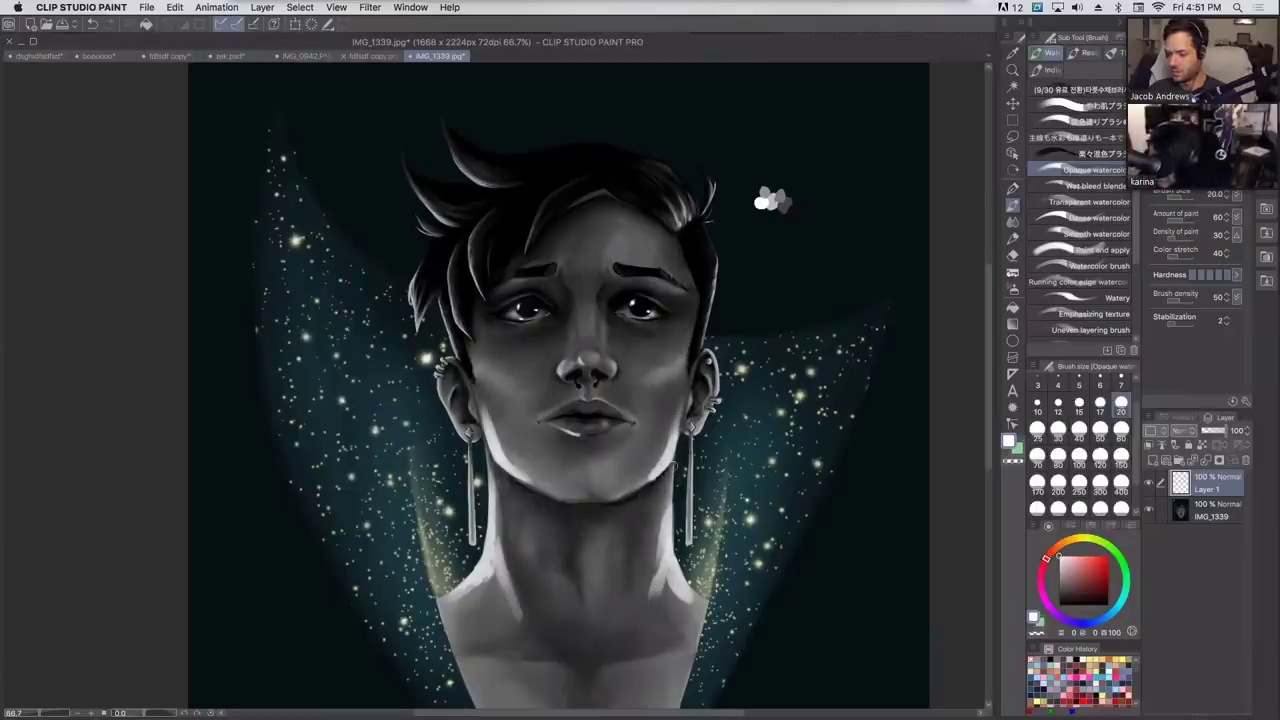
{"action": "left_click", "coordinate": [1079, 404]}
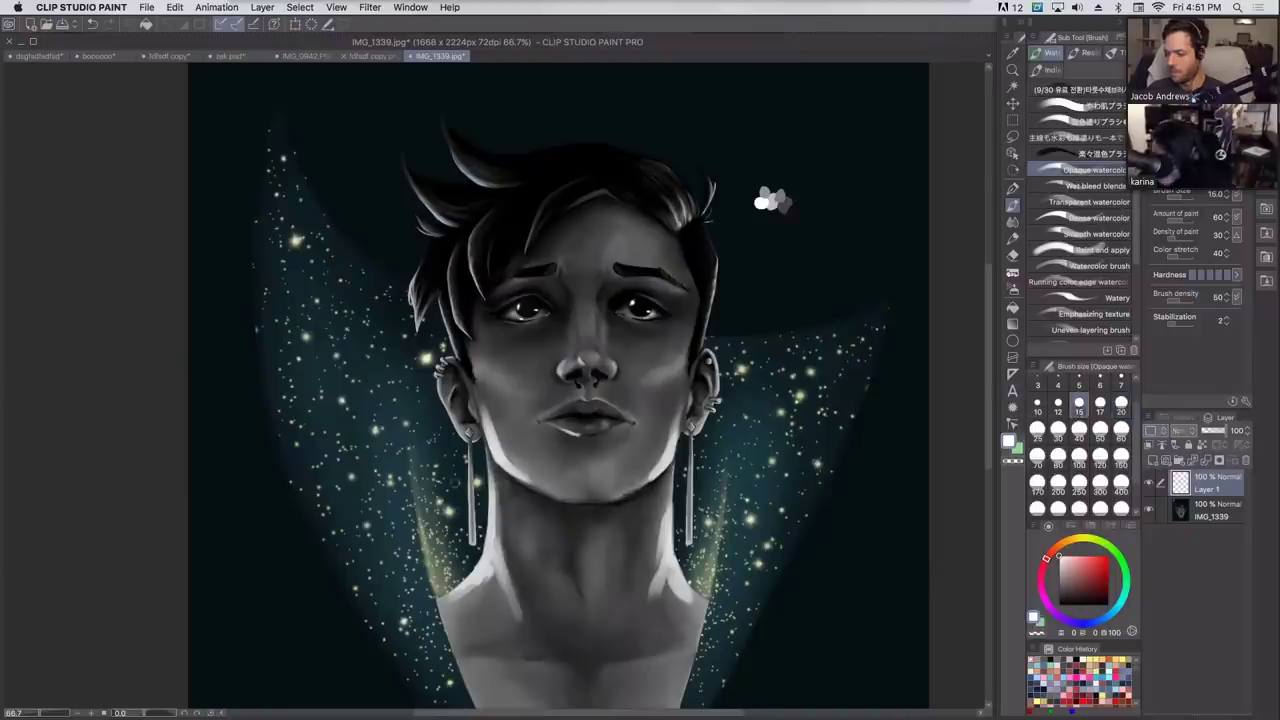
{"action": "left_click_drag", "start_coordinate": [471, 478], "coordinate": [472, 544]}
{"action": "key", "text": "cmd+z"}
{"action": "left_click_drag", "start_coordinate": [691, 478], "coordinate": [691, 544]}
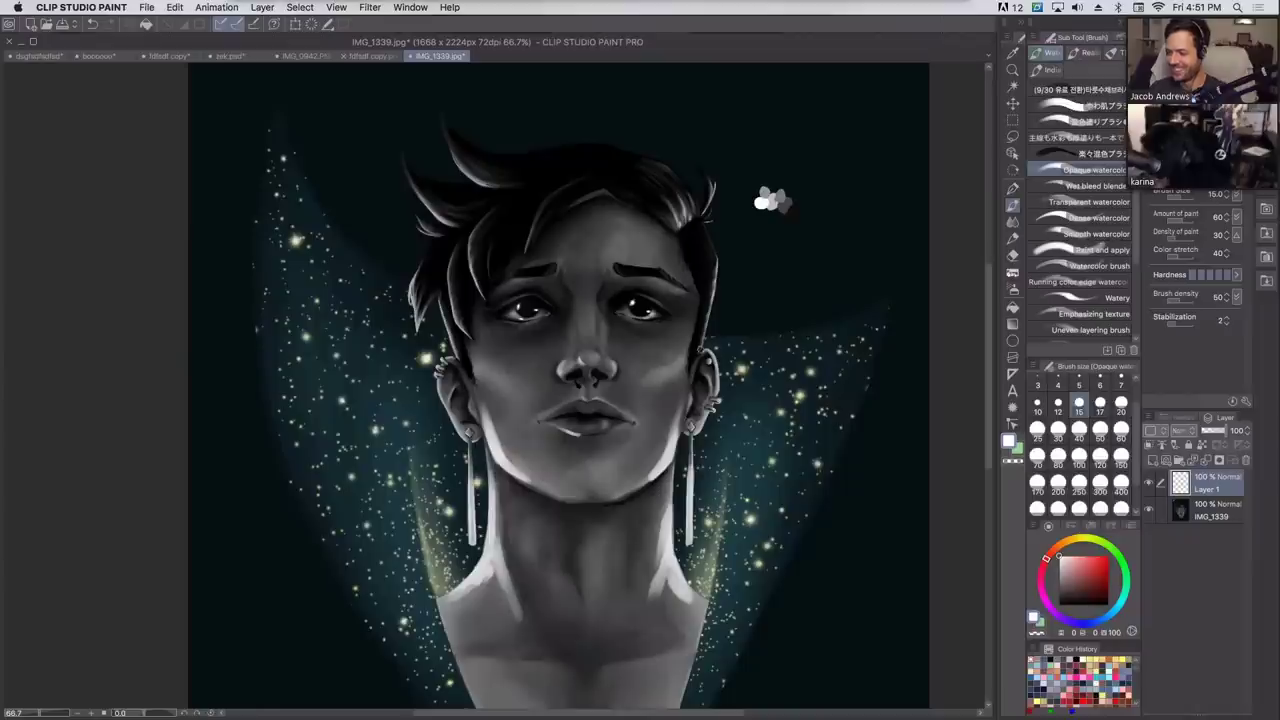
Paint white rim highlights along the side of the hair and the ears with the brush at size 10, undoing the last stroke.
{"action": "left_click", "coordinate": [1037, 405]}
{"action": "left_click_drag", "start_coordinate": [702, 343], "coordinate": [712, 292]}
{"action": "left_click_drag", "start_coordinate": [716, 388], "coordinate": [709, 354]}
{"action": "left_click_drag", "start_coordinate": [440, 392], "coordinate": [459, 431]}
{"action": "key", "text": "super+z"}
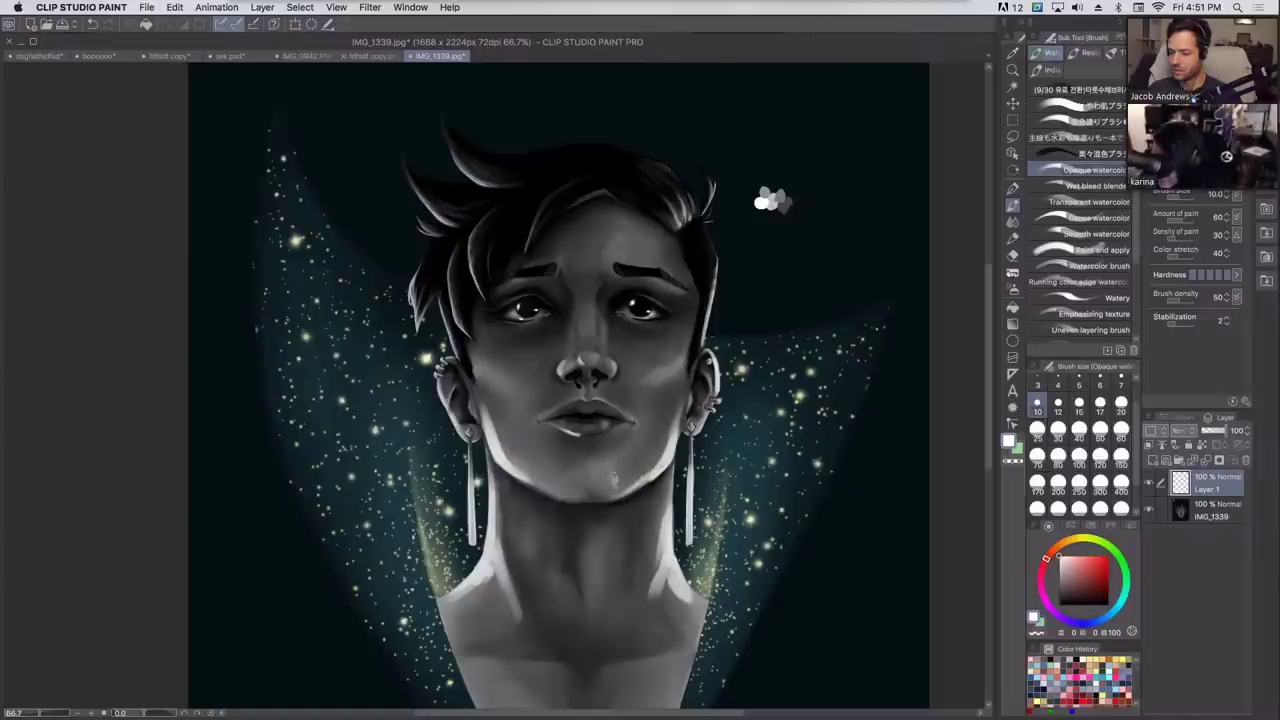
Paint broad white highlights on the chin and along both sides of the lower jaw with the watercolor brush at size 50.
{"action": "left_click", "coordinate": [1100, 430]}
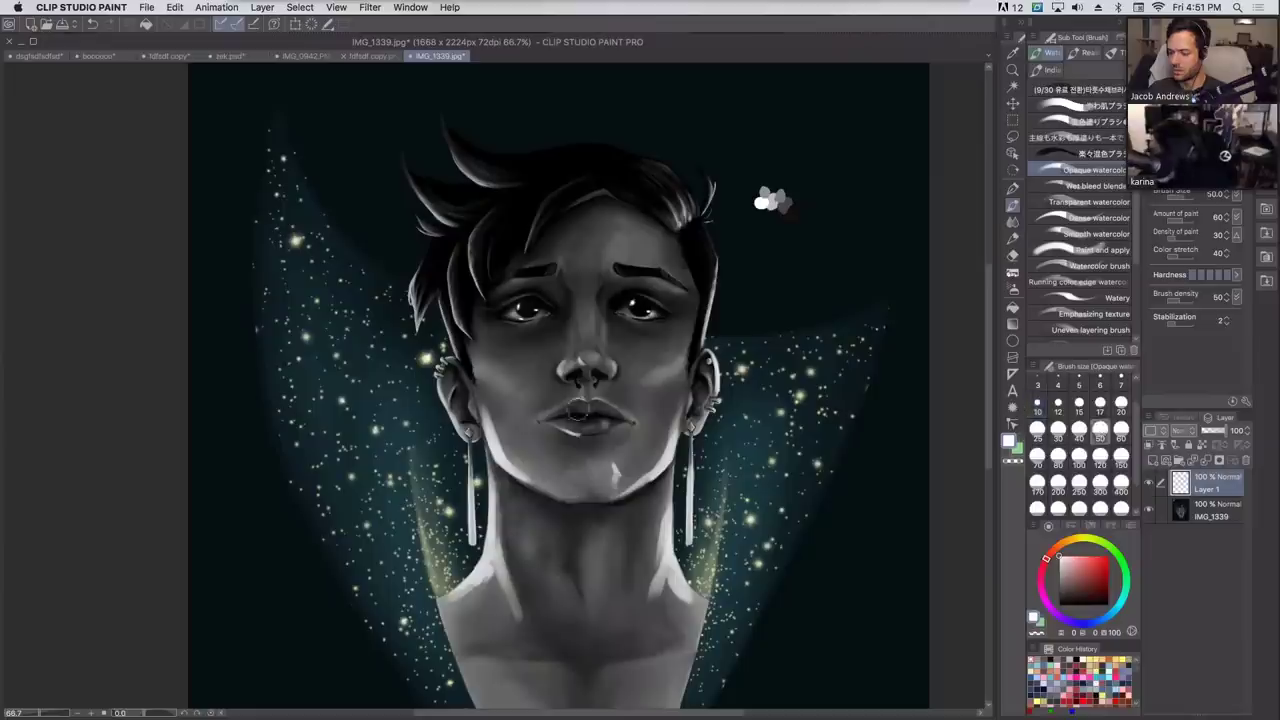
{"action": "left_click_drag", "start_coordinate": [610, 450], "coordinate": [618, 490]}
{"action": "left_click", "coordinate": [1036, 431]}
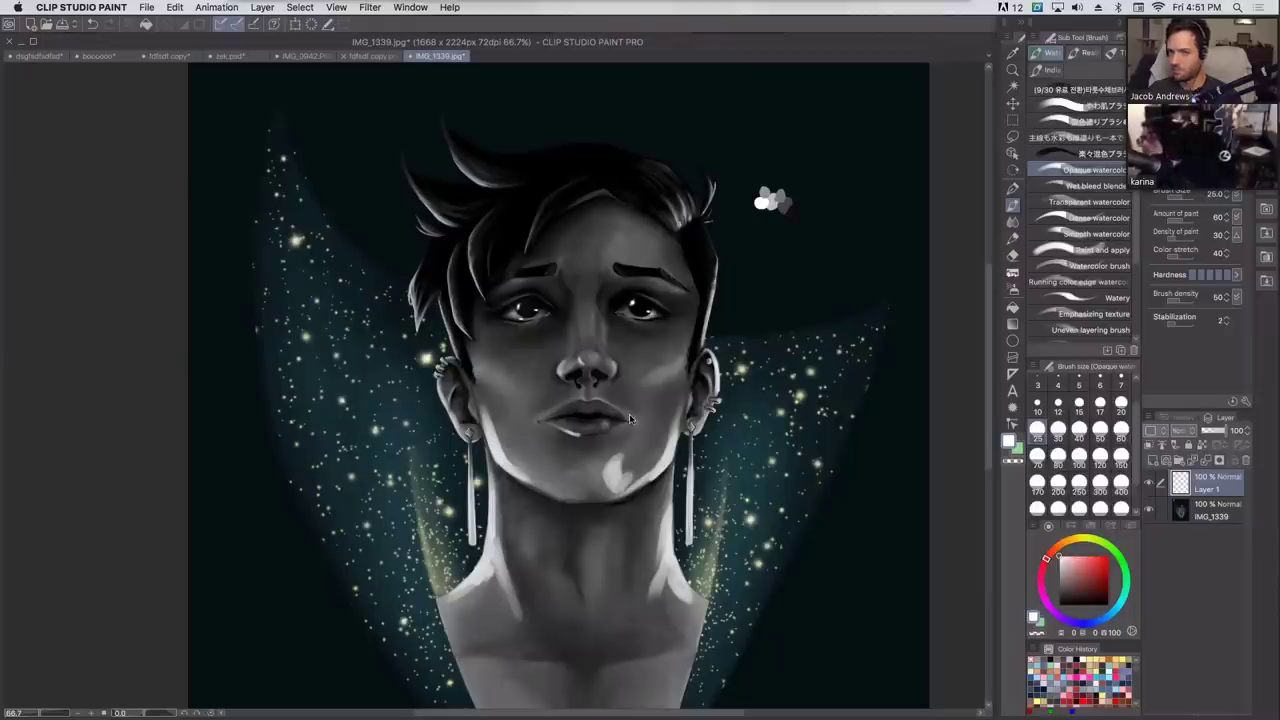
{"action": "left_click", "coordinate": [1100, 437]}
{"action": "left_click_drag", "start_coordinate": [615, 482], "coordinate": [660, 440]}
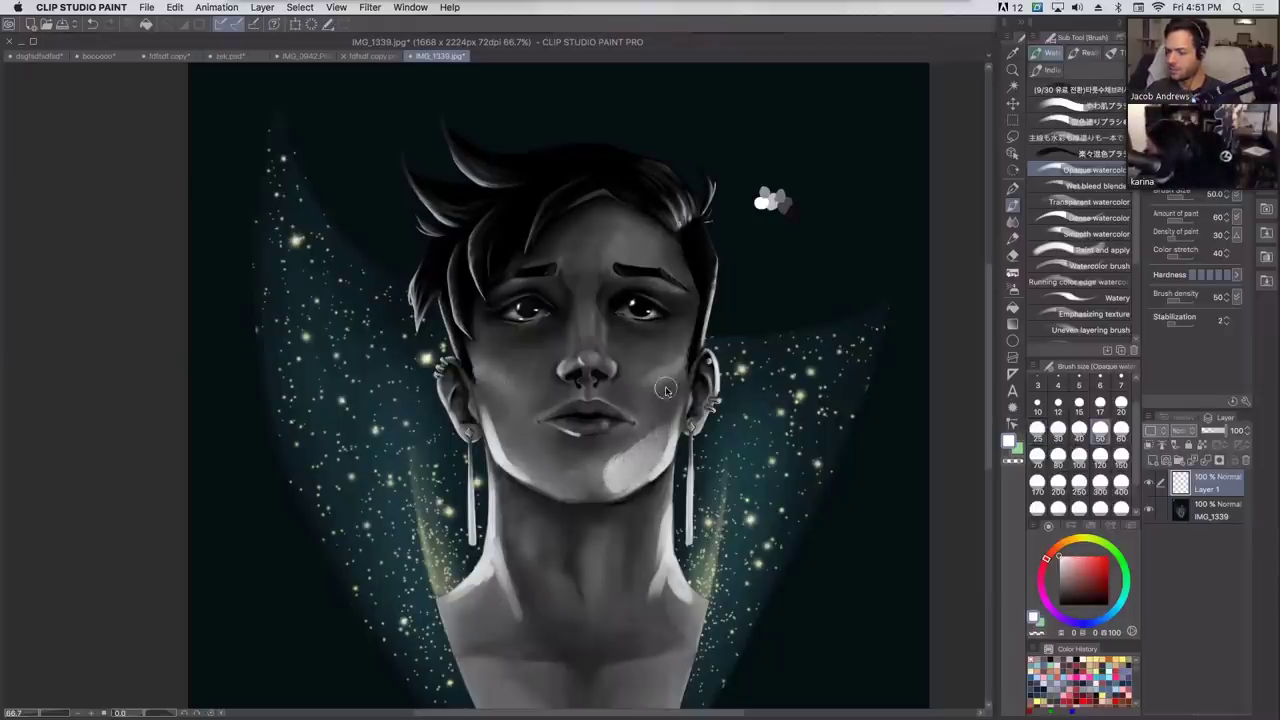
{"action": "left_click_drag", "start_coordinate": [498, 434], "coordinate": [550, 490]}
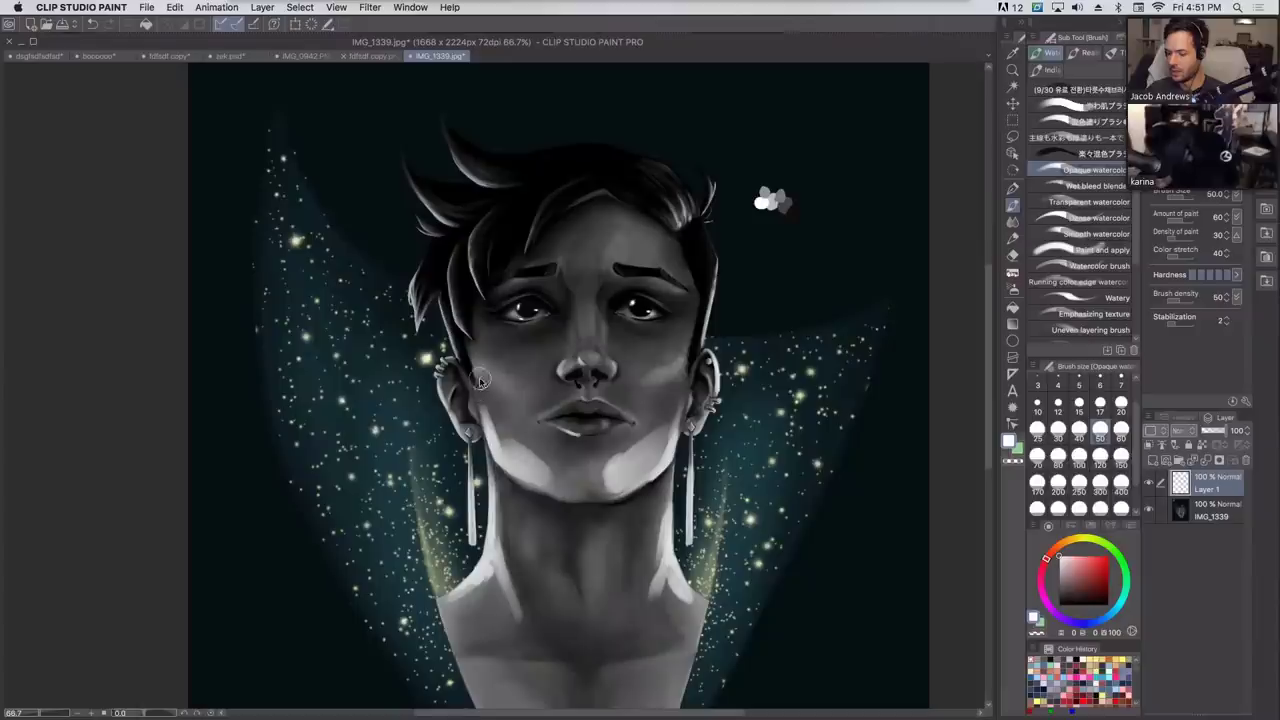
Soften the white highlights on the jaw, chin and shoulders with the Blend tool at size 60, undoing the last stroke.
{"action": "left_click", "coordinate": [1012, 221]}
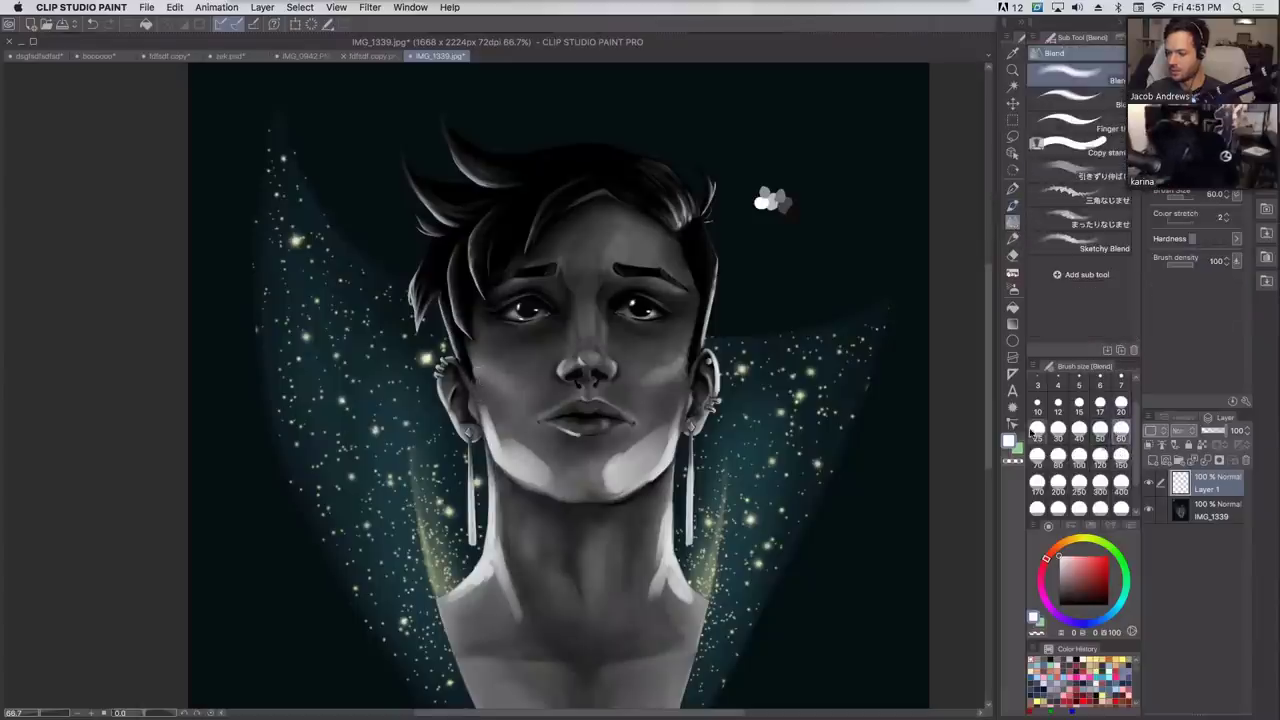
{"action": "mouse_move", "coordinate": [508, 427]}
{"action": "left_mouse_down"}
{"action": "mouse_move", "coordinate": [536, 462]}
{"action": "mouse_move", "coordinate": [554, 438]}
{"action": "mouse_move", "coordinate": [591, 477]}
{"action": "mouse_move", "coordinate": [657, 420]}
{"action": "left_mouse_up"}
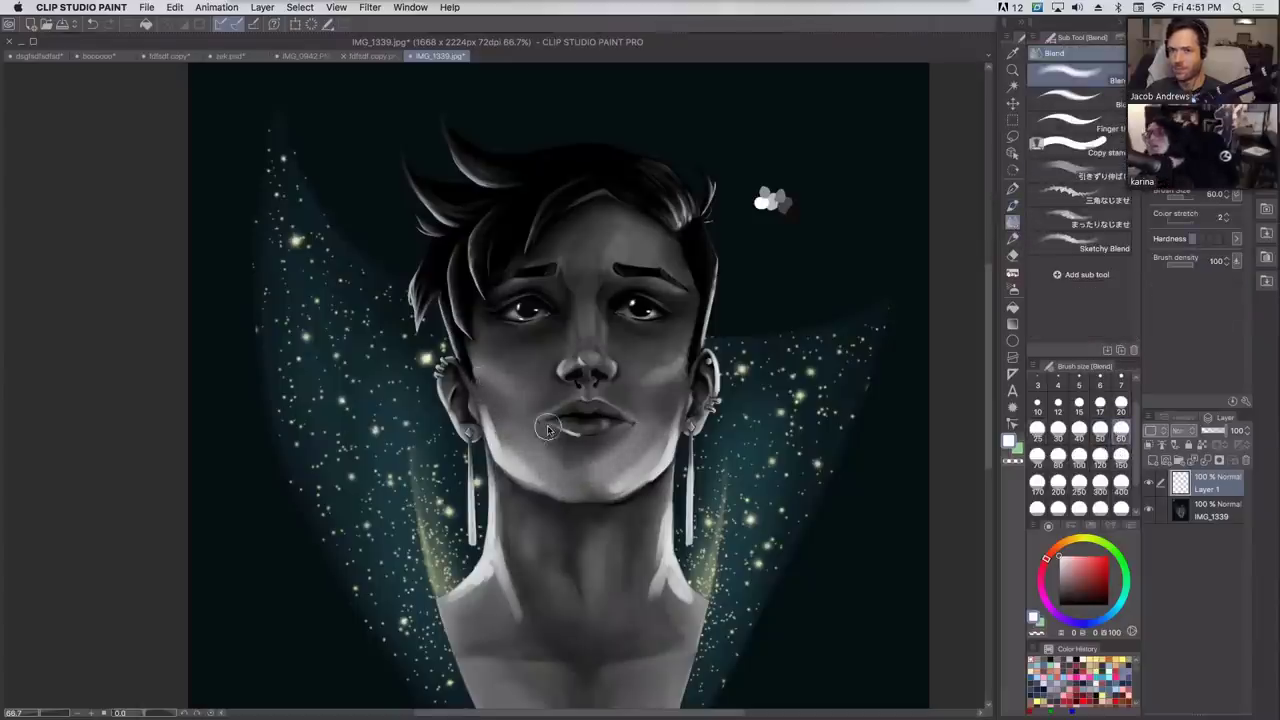
{"action": "mouse_move", "coordinate": [500, 570]}
{"action": "left_mouse_down"}
{"action": "mouse_move", "coordinate": [493, 606]}
{"action": "mouse_move", "coordinate": [468, 592]}
{"action": "left_mouse_up"}
{"action": "mouse_move", "coordinate": [672, 586]}
{"action": "left_mouse_down"}
{"action": "mouse_move", "coordinate": [662, 606]}
{"action": "mouse_move", "coordinate": [676, 598]}
{"action": "left_mouse_up"}
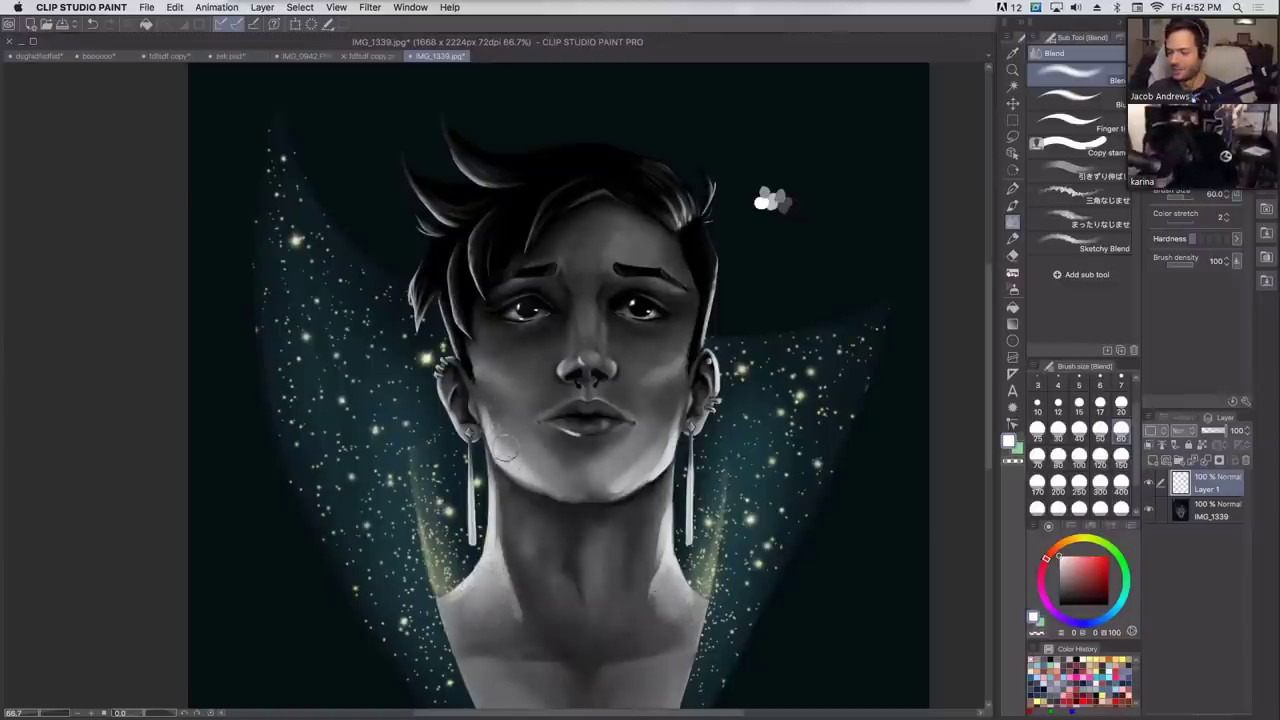
{"action": "key", "text": "super+z"}
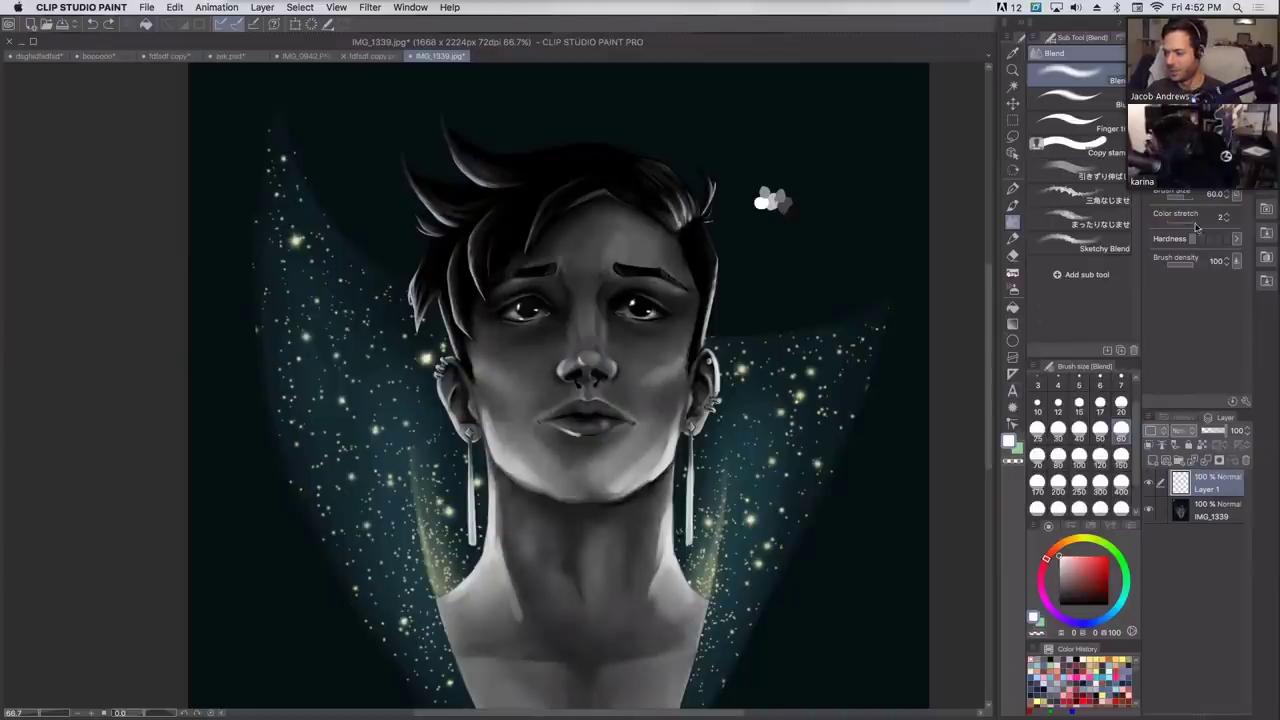
Paint crisp white highlights on the jaw, both dangling earrings and the shoulder edge with the Real G-Pen at size 12, undoing an unwanted jaw stroke.
{"action": "left_click", "coordinate": [1012, 188]}
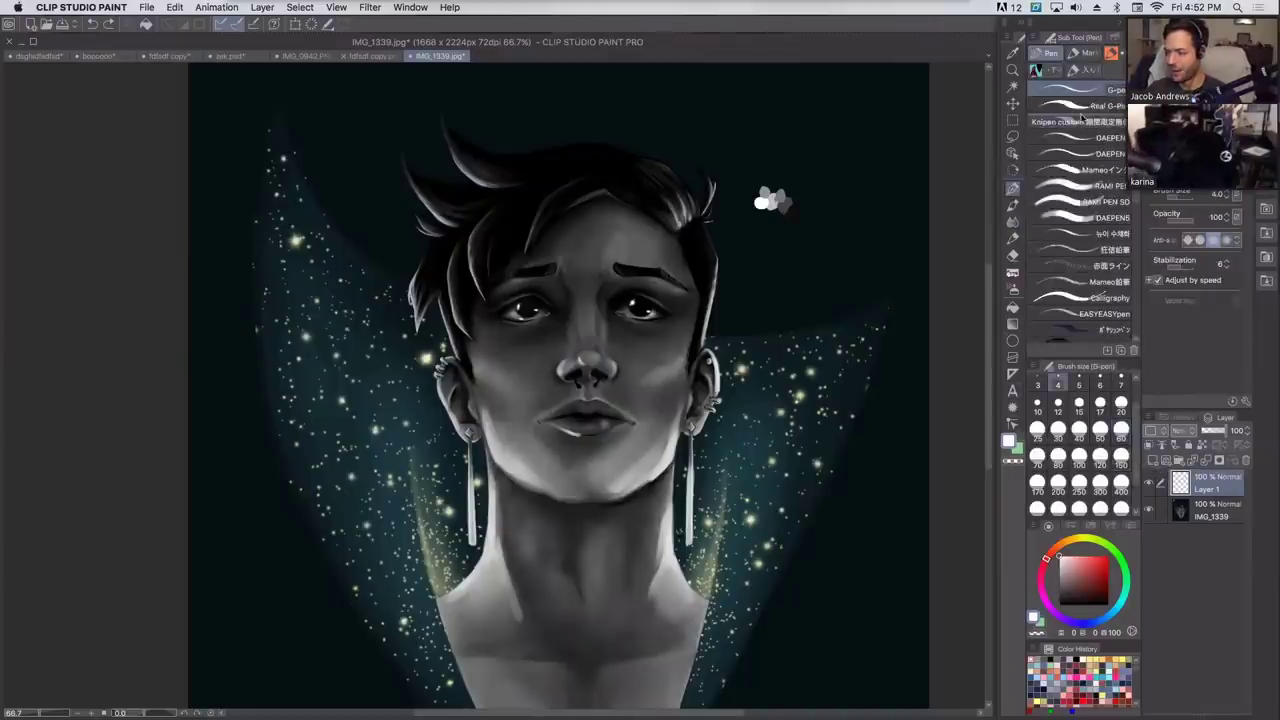
{"action": "left_click", "coordinate": [1085, 105]}
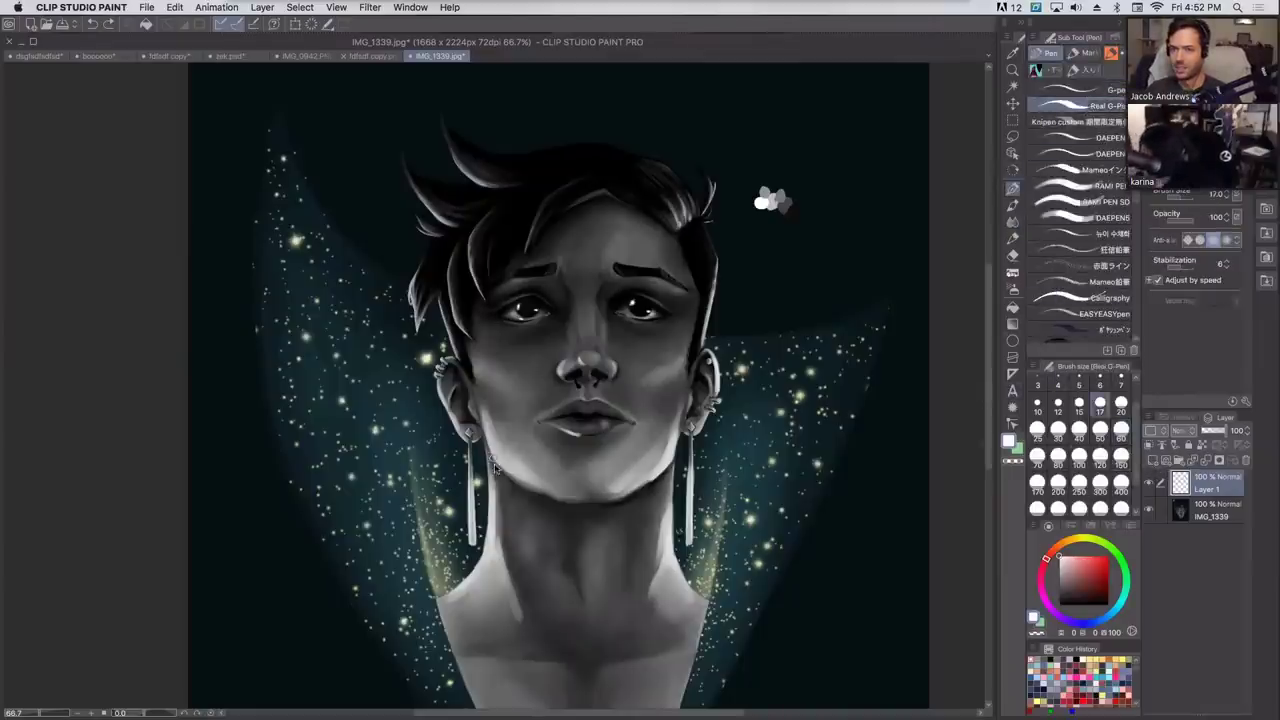
{"action": "left_click", "coordinate": [1057, 405]}
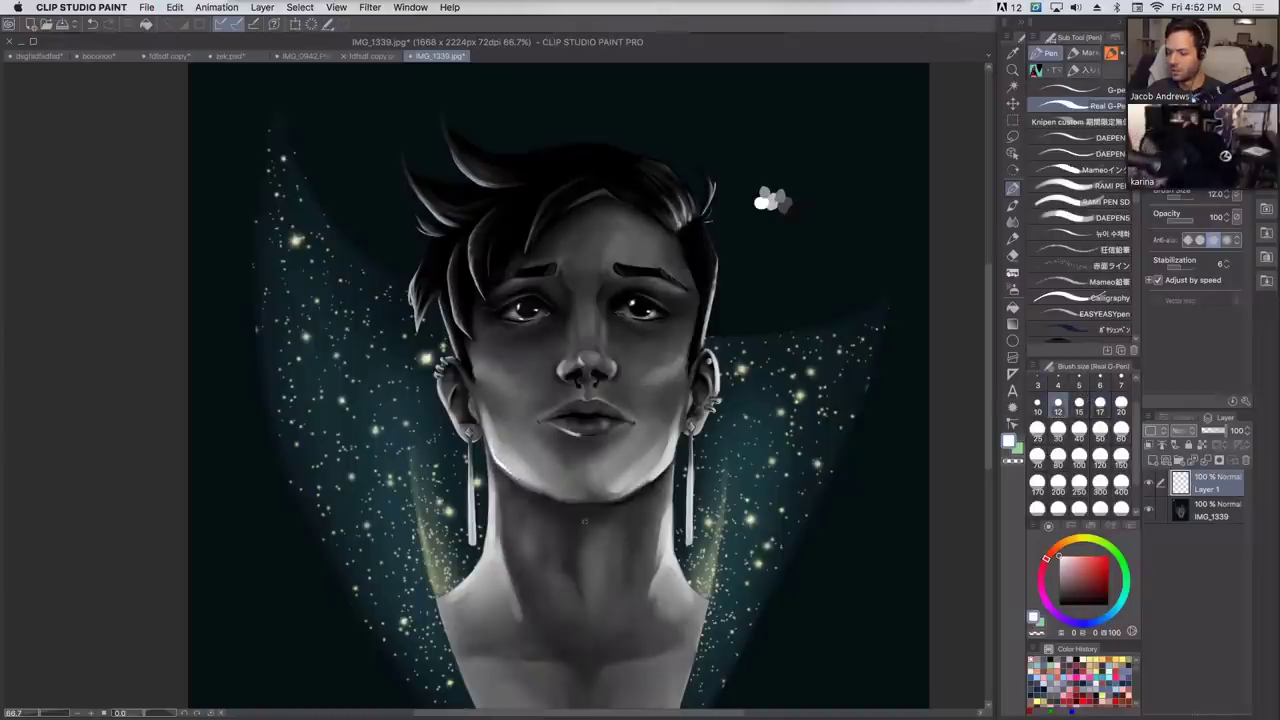
{"action": "left_click_drag", "start_coordinate": [676, 452], "coordinate": [656, 478]}
{"action": "key", "text": "super+z"}
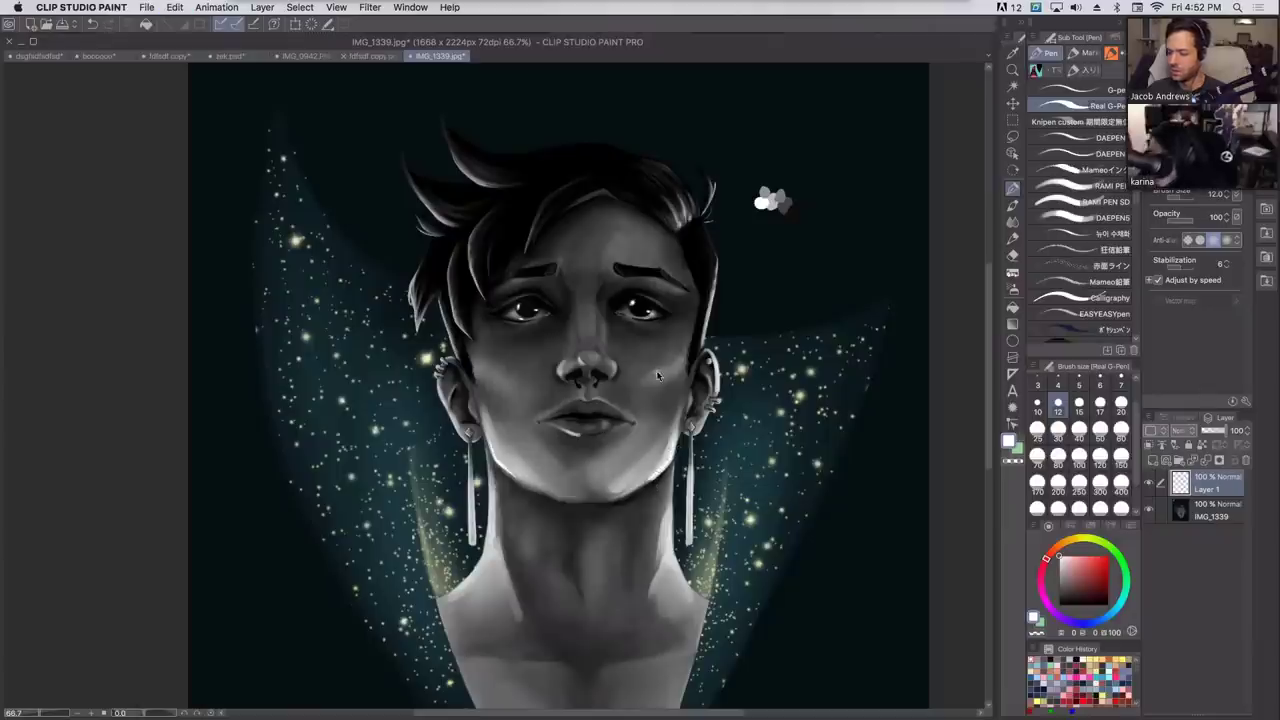
{"action": "left_click_drag", "start_coordinate": [472, 543], "coordinate": [470, 510]}
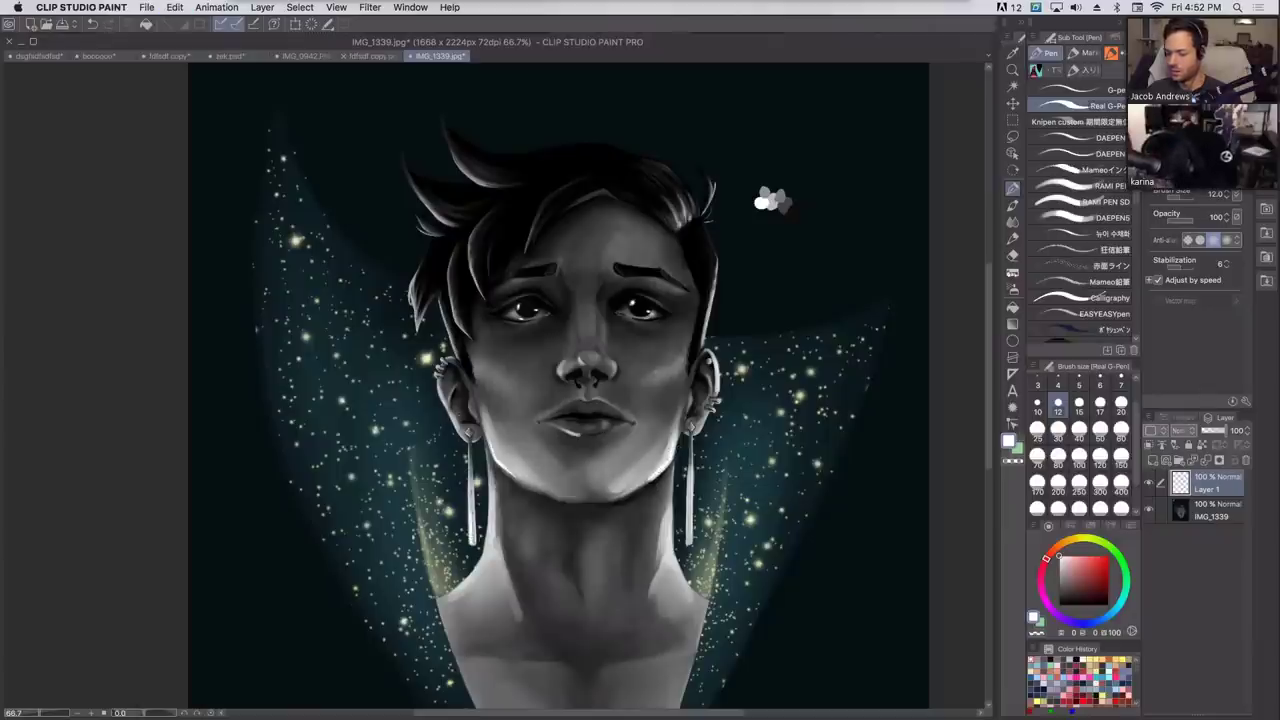
{"action": "left_click_drag", "start_coordinate": [689, 546], "coordinate": [689, 468]}
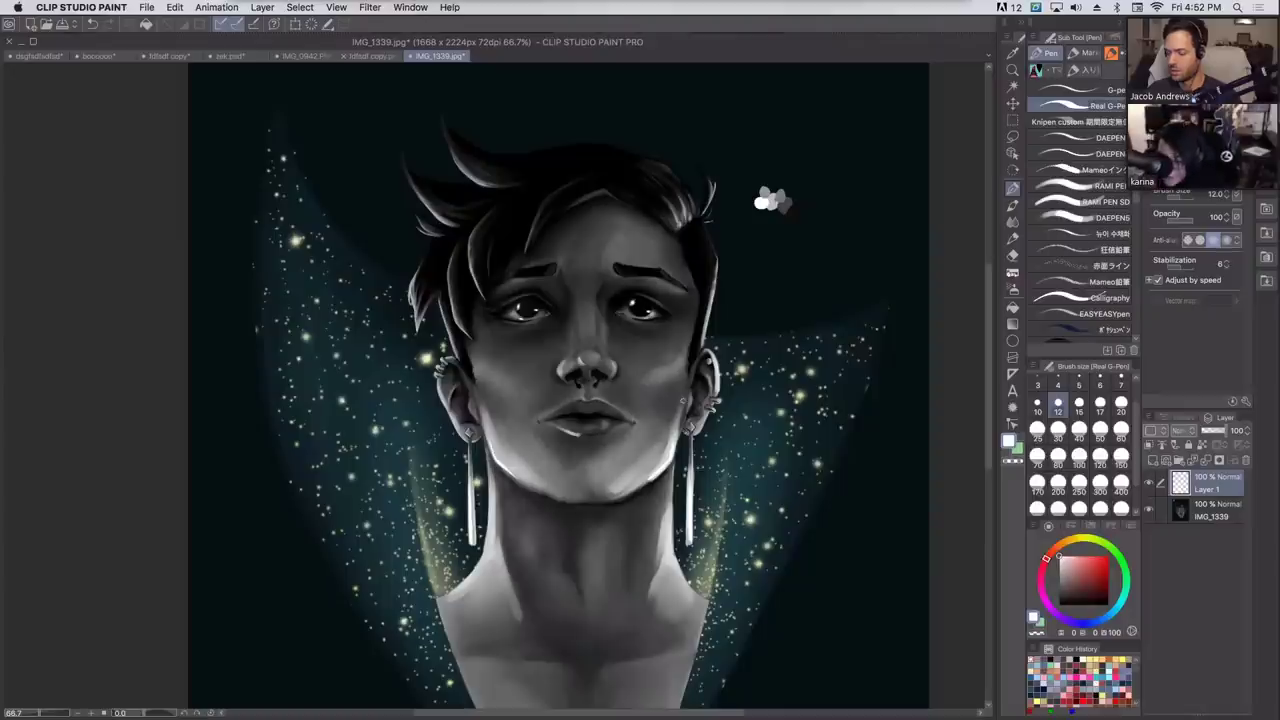
{"action": "left_click_drag", "start_coordinate": [454, 595], "coordinate": [468, 572]}
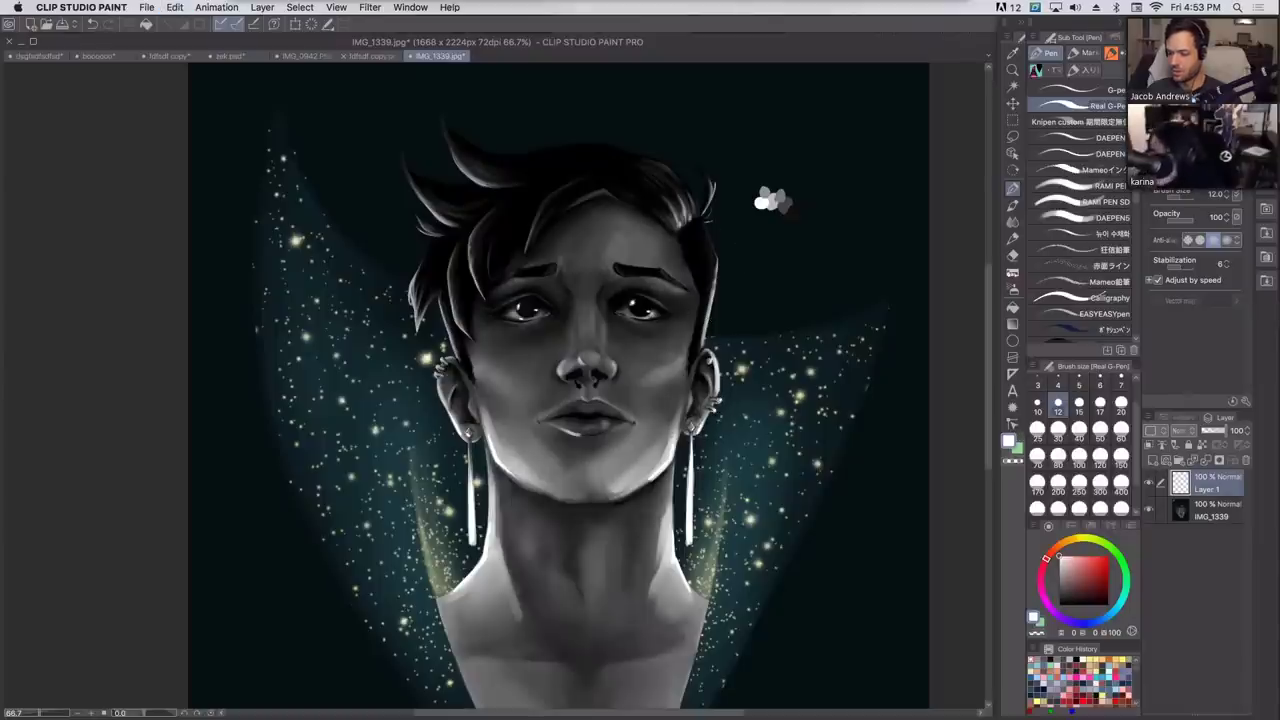
Try a white rim stroke under the chin, undo it, and add a thin white highlight along the side of the neck.
{"action": "key", "text": "super+plus"}
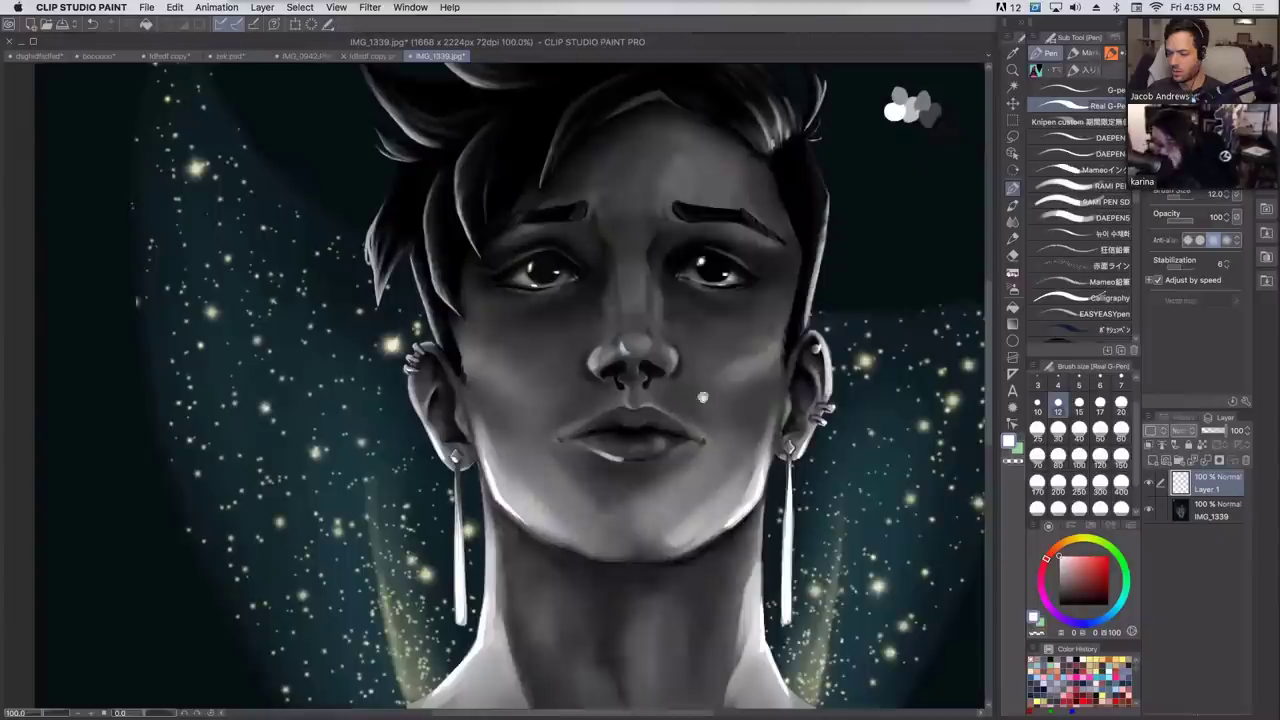
{"action": "left_click_drag", "start_coordinate": [703, 398], "coordinate": [558, 360]}
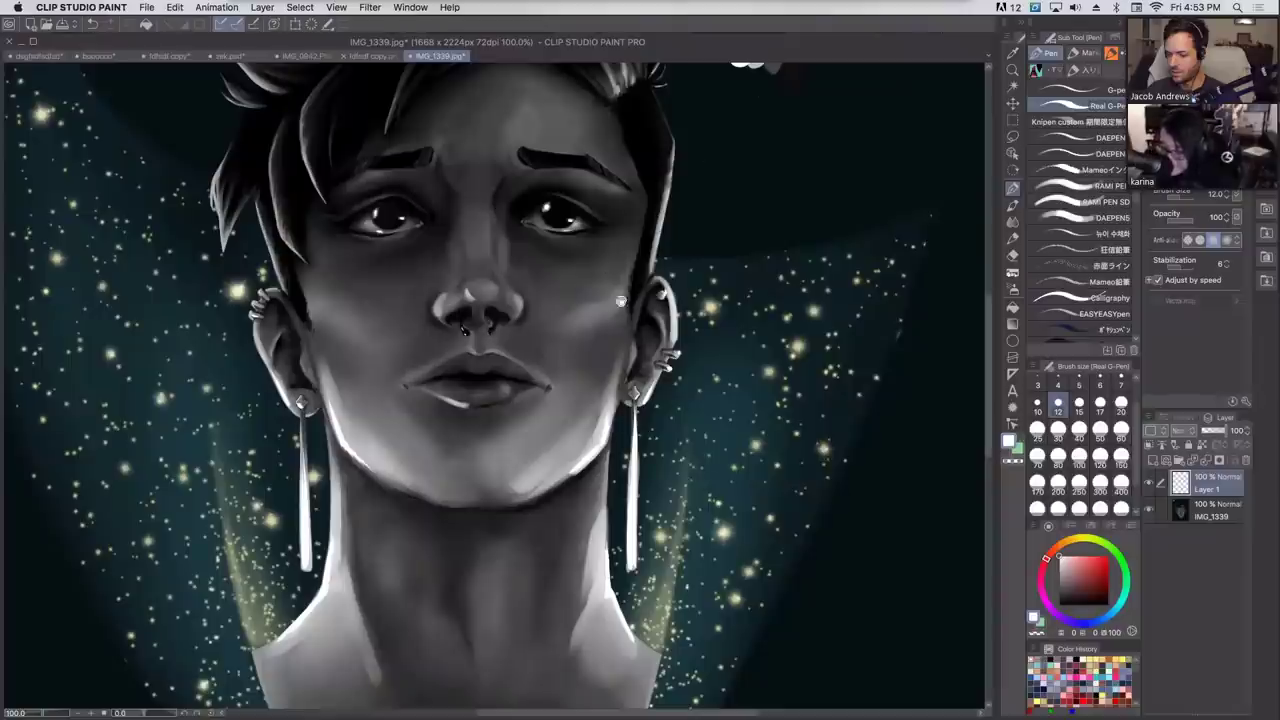
{"action": "scroll", "coordinate": [620, 300], "scroll_direction": "up", "scroll_amount": 2}
{"action": "scroll", "coordinate": [602, 318], "scroll_direction": "up", "scroll_amount": 1}
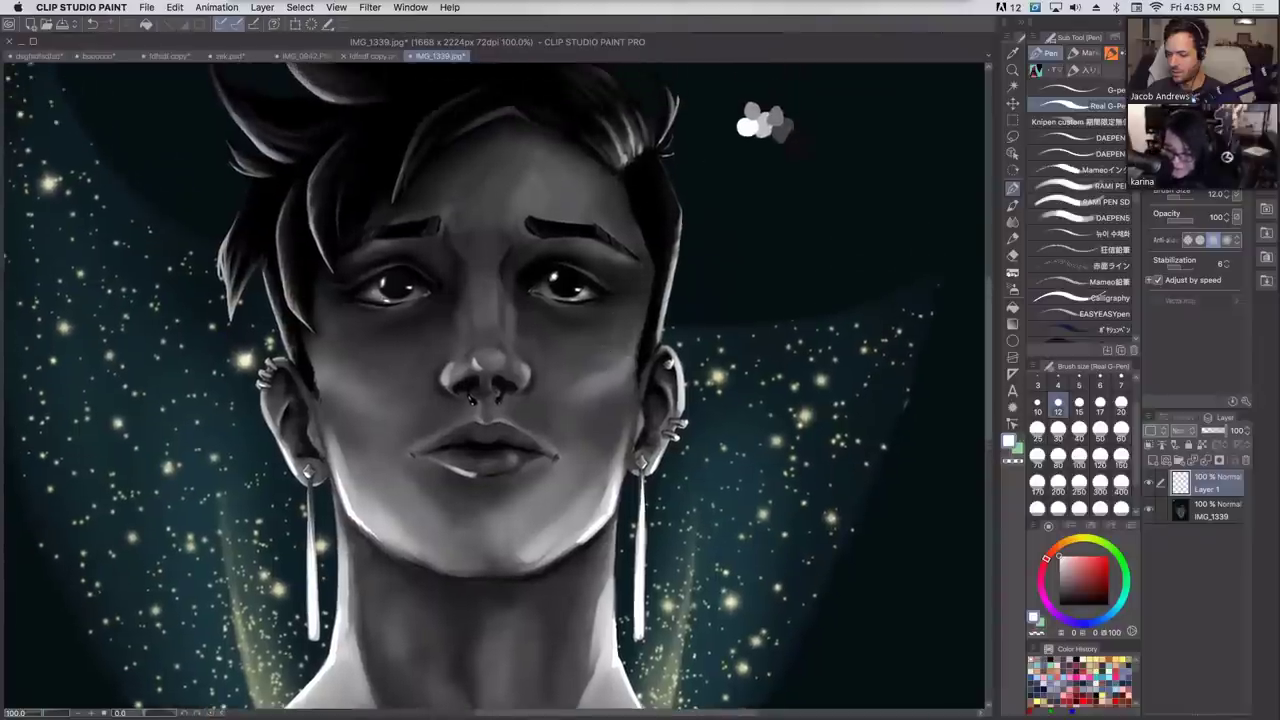
{"action": "scroll", "coordinate": [588, 252], "scroll_direction": "down", "scroll_amount": 7}
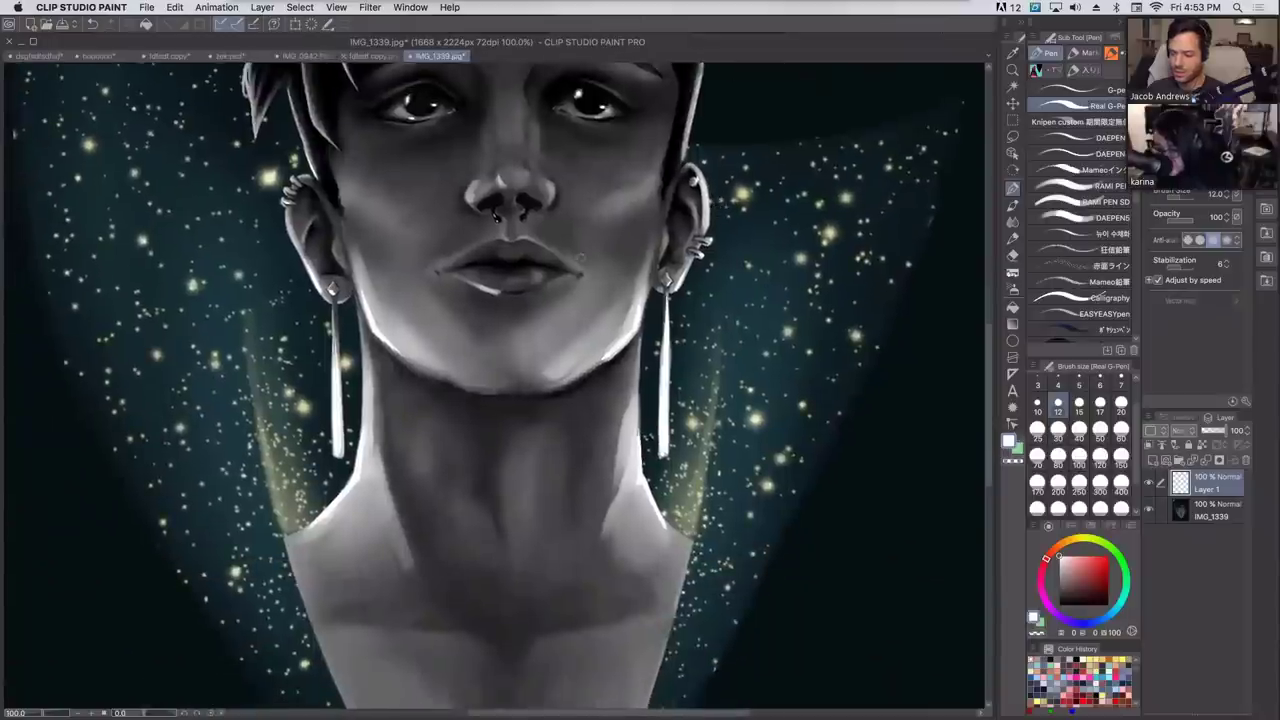
{"action": "left_click_drag", "start_coordinate": [476, 387], "coordinate": [510, 389]}
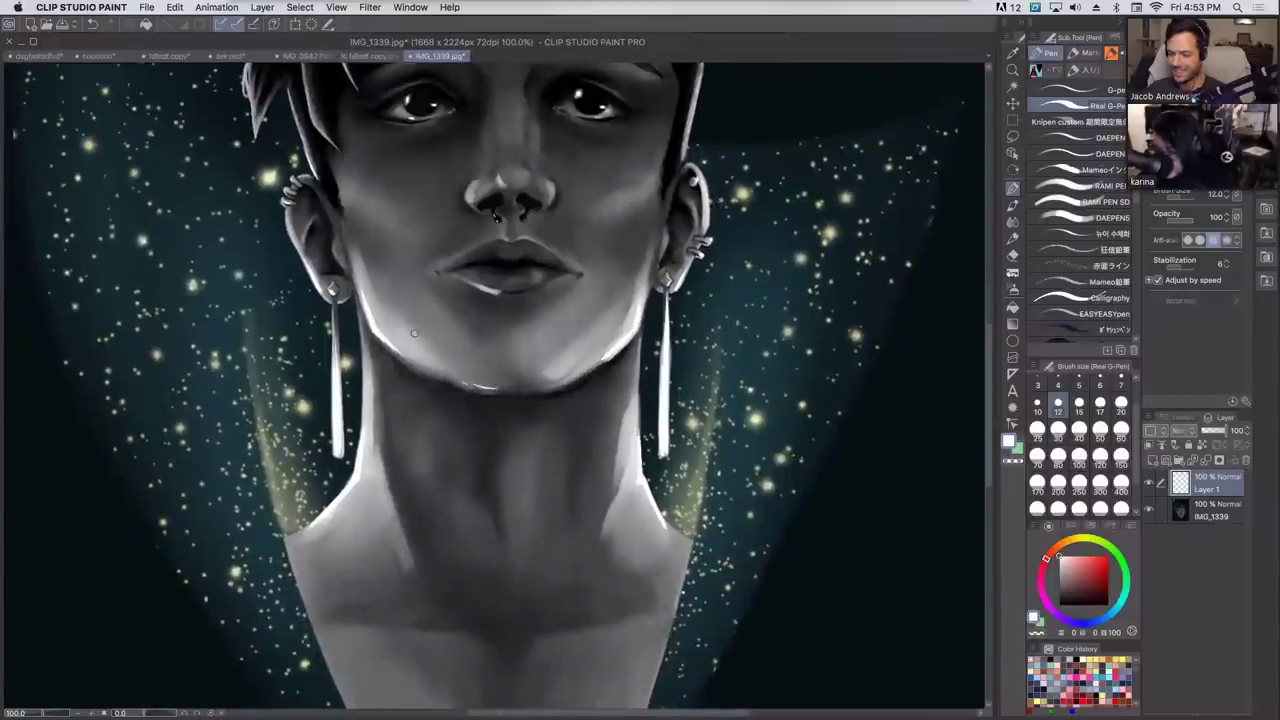
{"action": "key", "text": "super+z"}
{"action": "left_click_drag", "start_coordinate": [365, 410], "coordinate": [390, 515]}
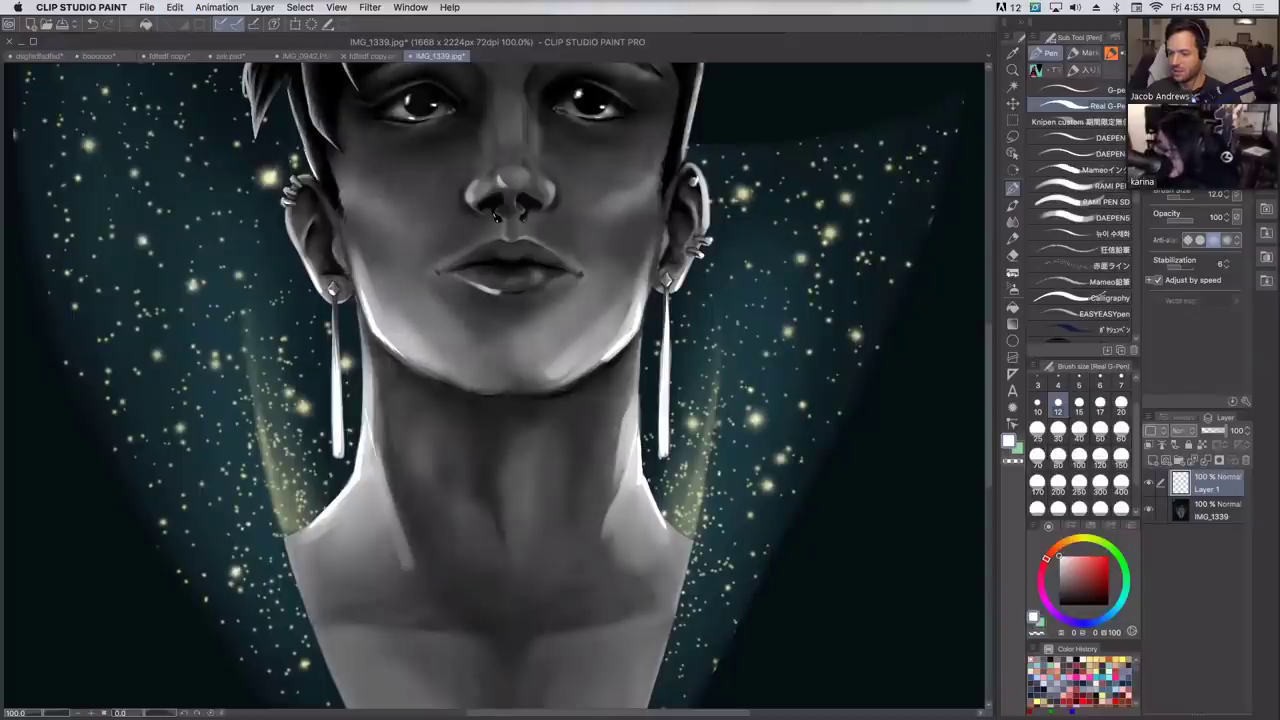
Add a new layer above the highlight layer and set its blending mode to Overlay.
{"action": "key", "text": "super+minus"}
{"action": "left_click_drag", "start_coordinate": [668, 273], "coordinate": [658, 335]}
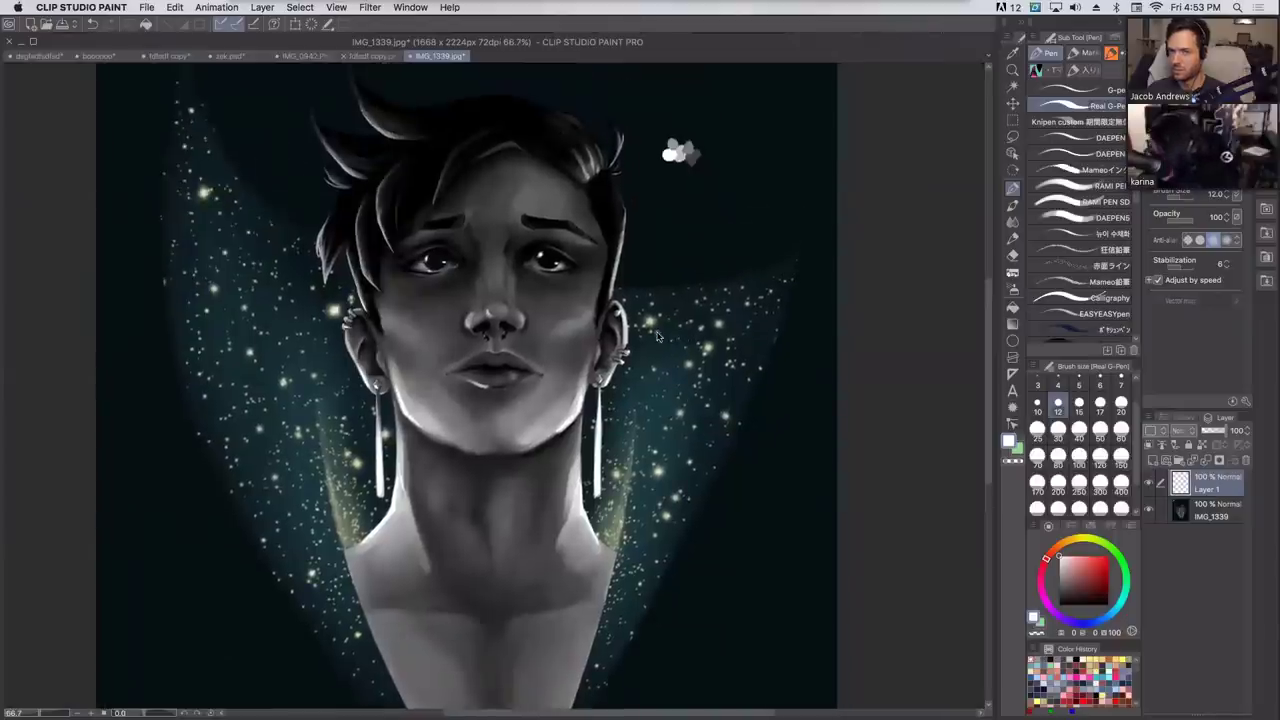
{"action": "left_click", "coordinate": [1153, 460]}
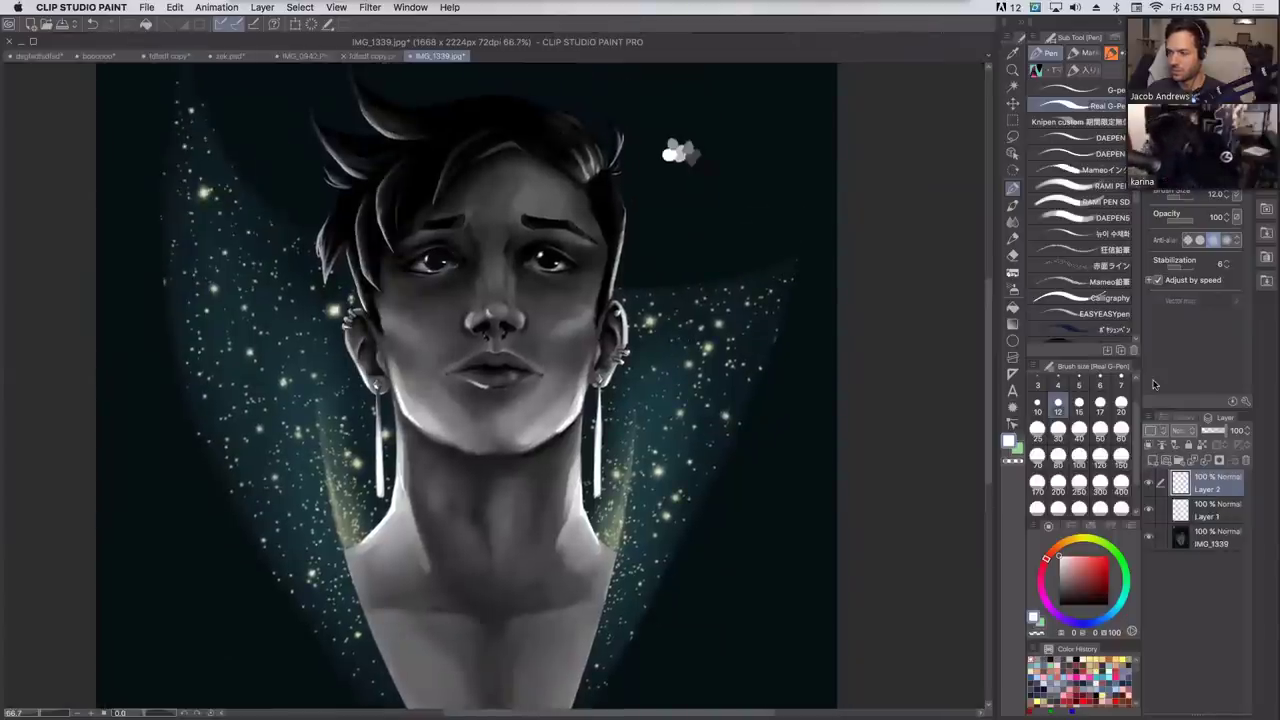
{"action": "left_click", "coordinate": [1185, 431]}
{"action": "left_click", "coordinate": [1188, 216]}
Airbrush a white glow over the starry background on both sides of the neck with the Soft airbrush at size 150.
{"action": "left_click", "coordinate": [1012, 289]}
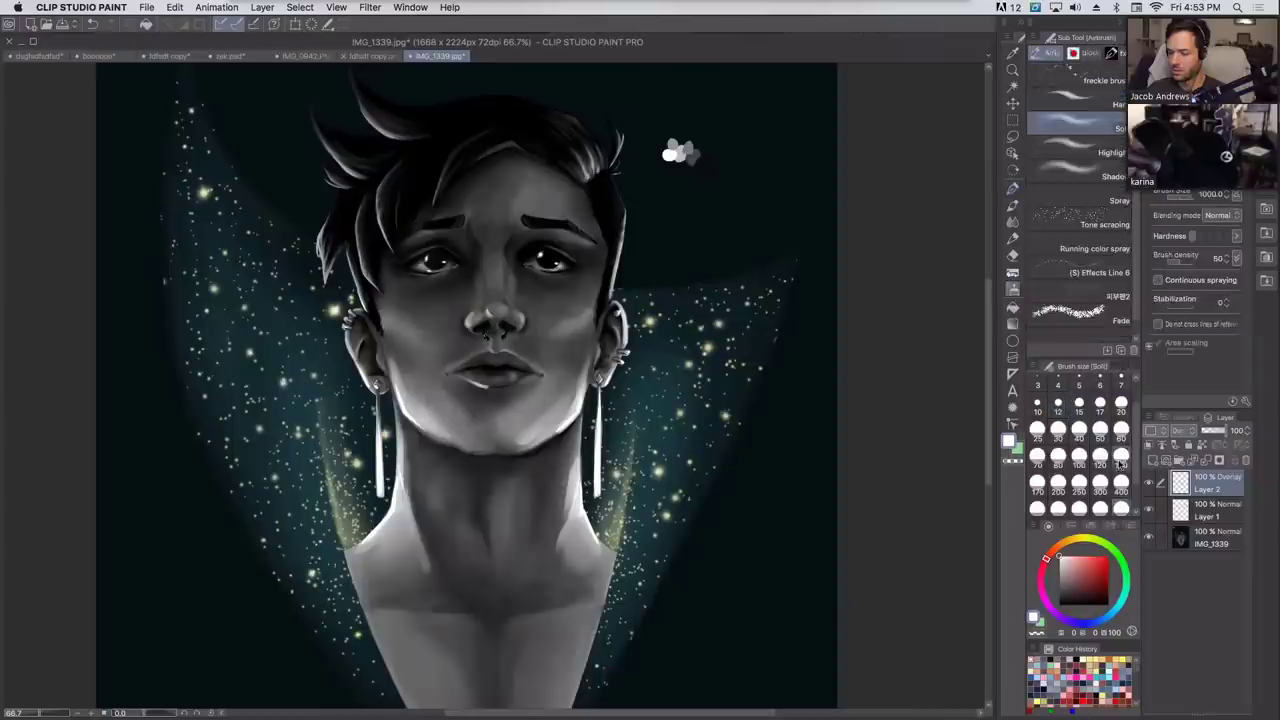
{"action": "mouse_move", "coordinate": [350, 496]}
{"action": "left_mouse_down"}
{"action": "mouse_move", "coordinate": [342, 450]}
{"action": "mouse_move", "coordinate": [362, 500]}
{"action": "mouse_move", "coordinate": [345, 425]}
{"action": "mouse_move", "coordinate": [305, 430]}
{"action": "mouse_move", "coordinate": [300, 395]}
{"action": "mouse_move", "coordinate": [365, 405]}
{"action": "left_mouse_up"}
{"action": "mouse_move", "coordinate": [618, 505]}
{"action": "left_mouse_down"}
{"action": "mouse_move", "coordinate": [647, 466]}
{"action": "mouse_move", "coordinate": [652, 476]}
{"action": "mouse_move", "coordinate": [647, 496]}
{"action": "mouse_move", "coordinate": [648, 358]}
{"action": "left_mouse_up"}
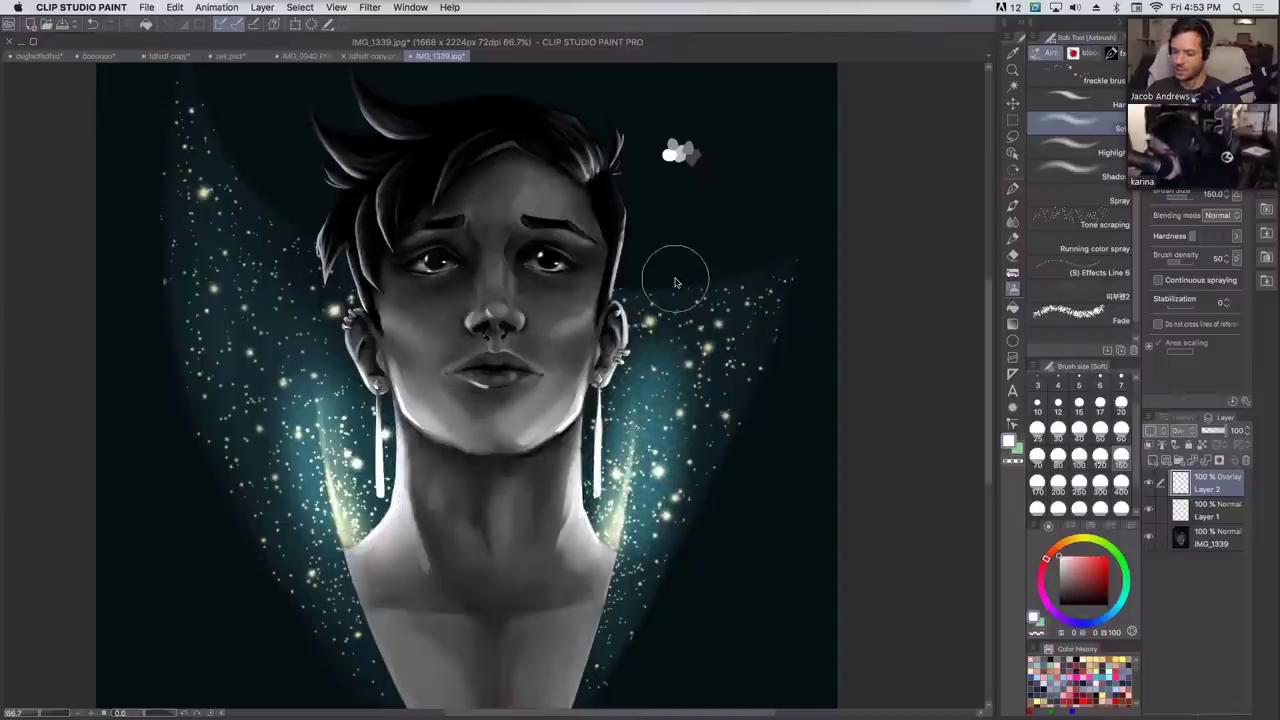
{"action": "mouse_move", "coordinate": [310, 398]}
{"action": "left_mouse_down"}
{"action": "mouse_move", "coordinate": [306, 339]}
{"action": "mouse_move", "coordinate": [294, 390]}
{"action": "left_mouse_up"}
{"action": "left_click_drag", "start_coordinate": [682, 448], "coordinate": [681, 375]}
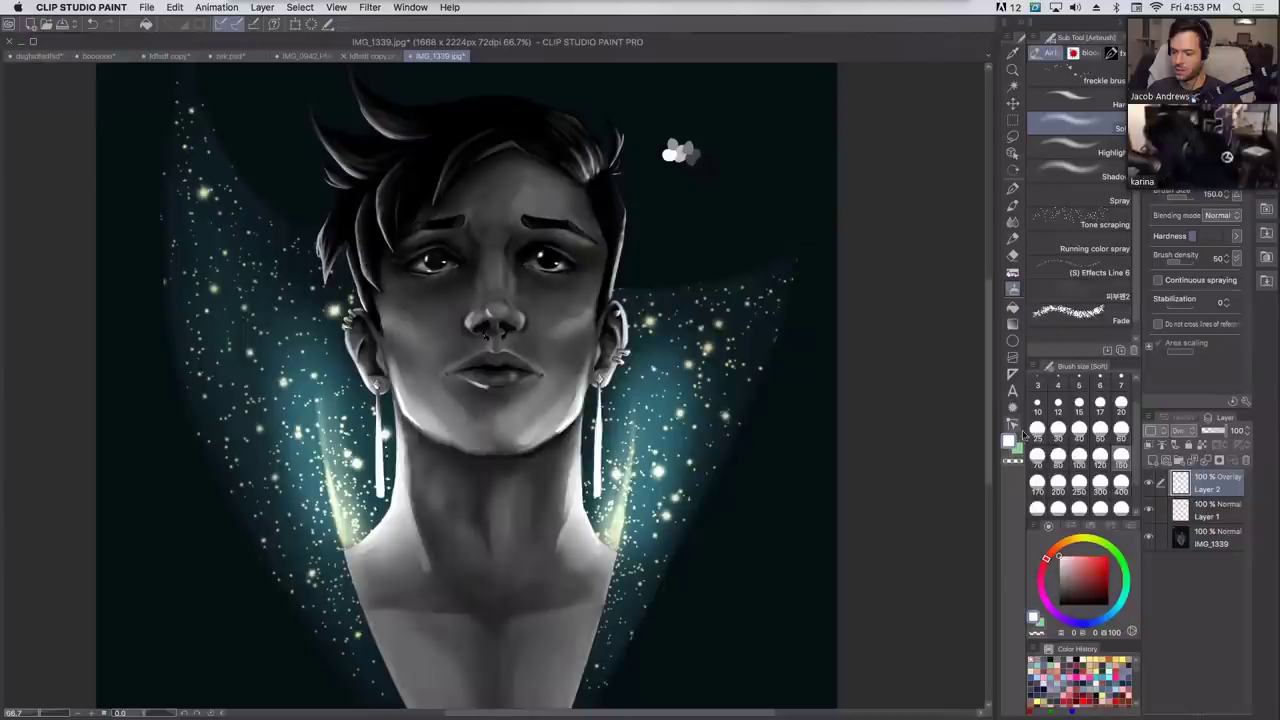
Choose a dark blue and airbrush it over the outer parts of the starry background on both sides of the figure.
{"action": "key", "text": "x"}
{"action": "left_click", "coordinate": [1085, 622]}
{"action": "left_click", "coordinate": [1092, 587]}
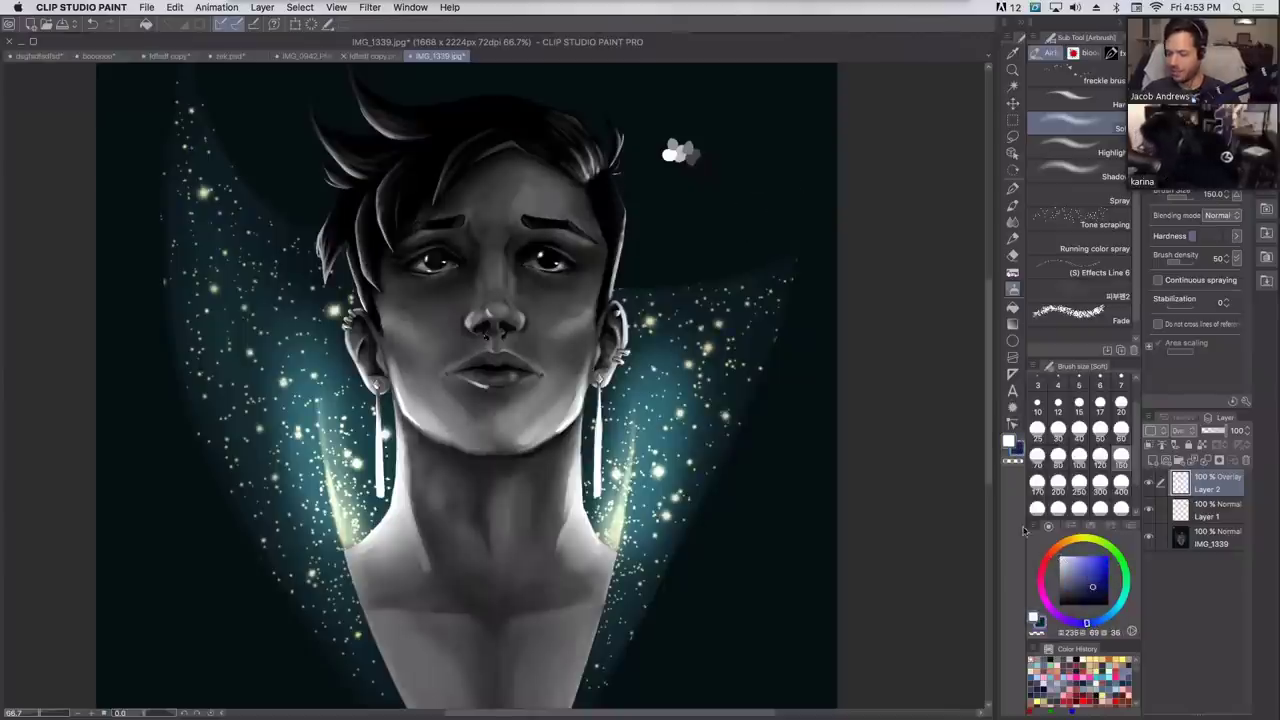
{"action": "left_click_drag", "start_coordinate": [686, 506], "coordinate": [737, 357]}
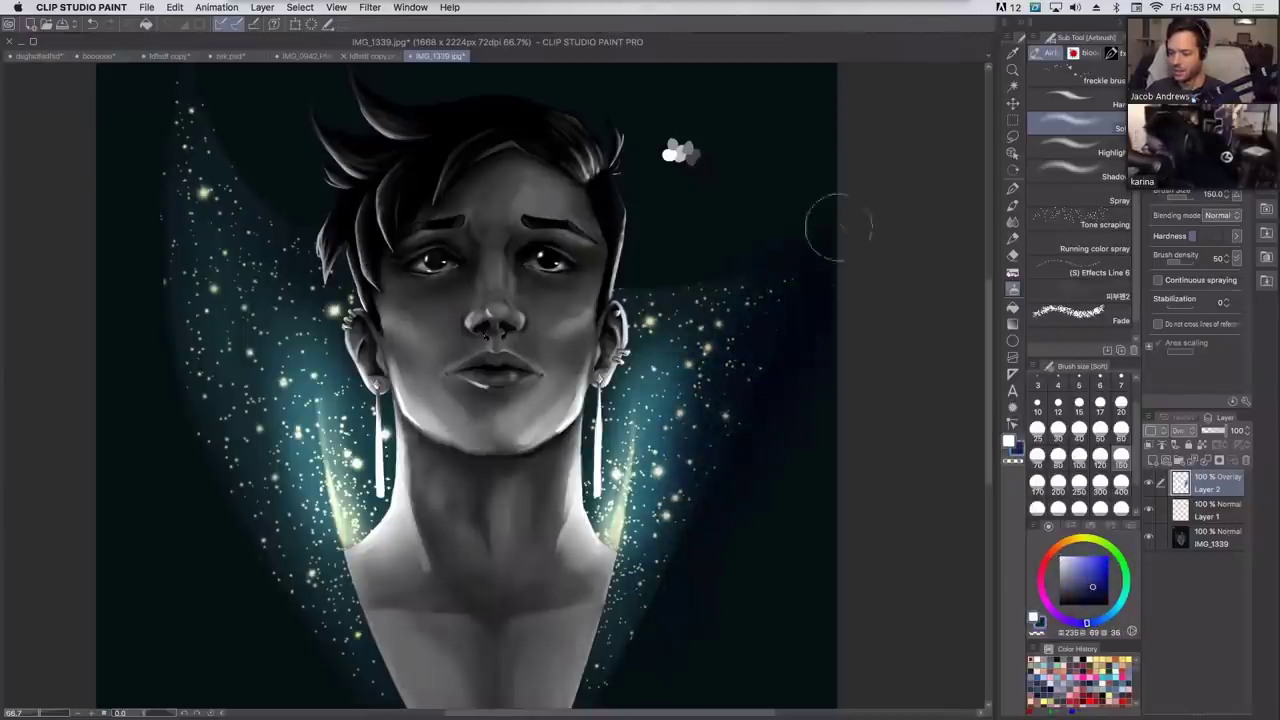
{"action": "left_click", "coordinate": [168, 56]}
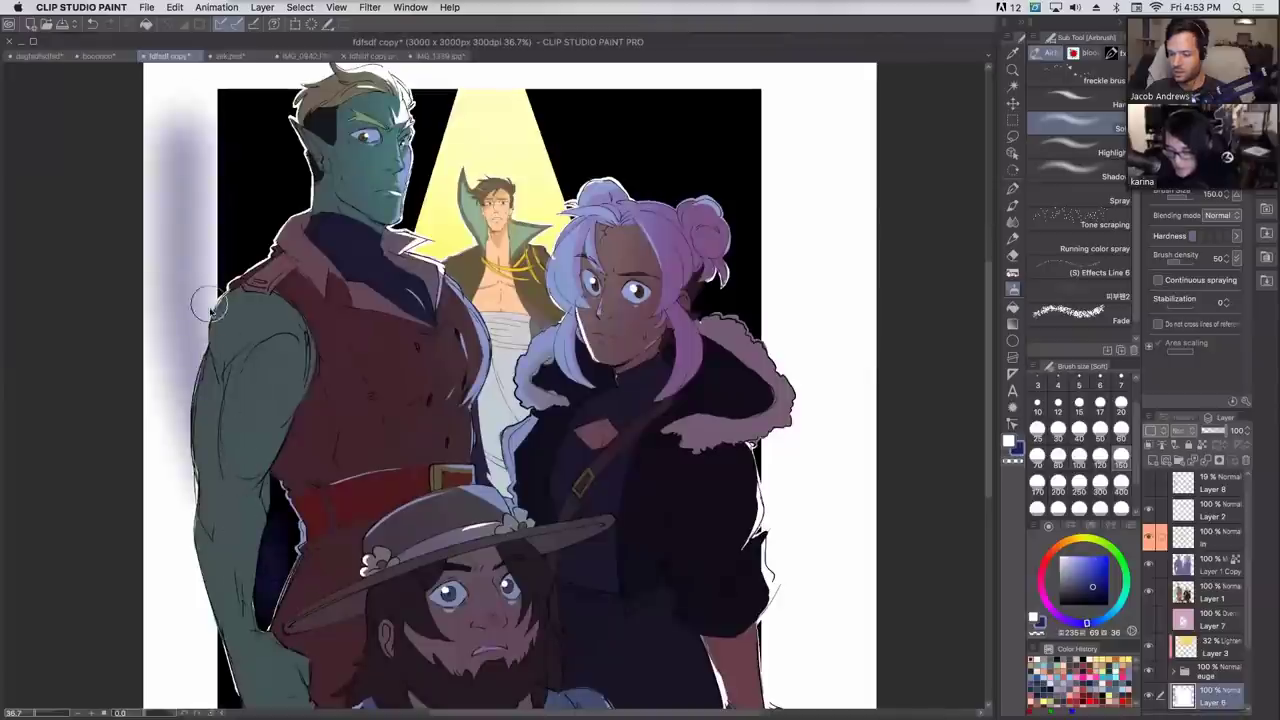
{"action": "left_click", "coordinate": [440, 57]}
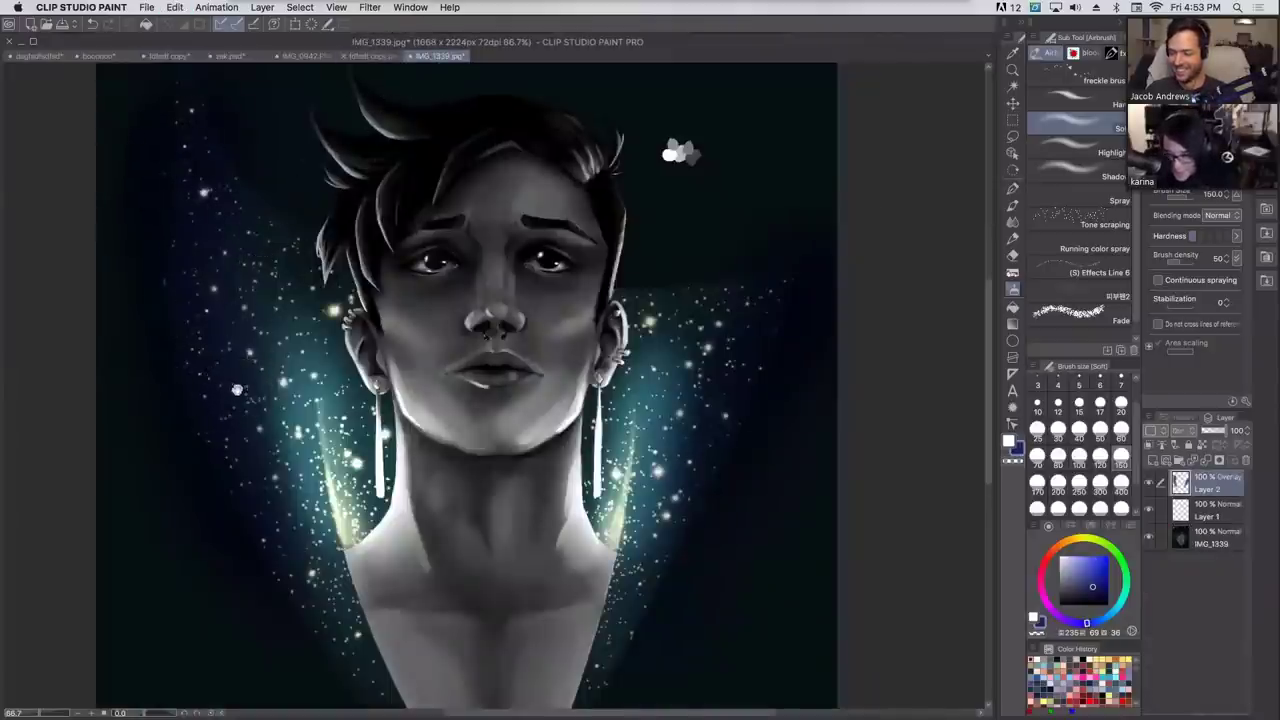
{"action": "left_click_drag", "start_coordinate": [237, 383], "coordinate": [239, 403]}
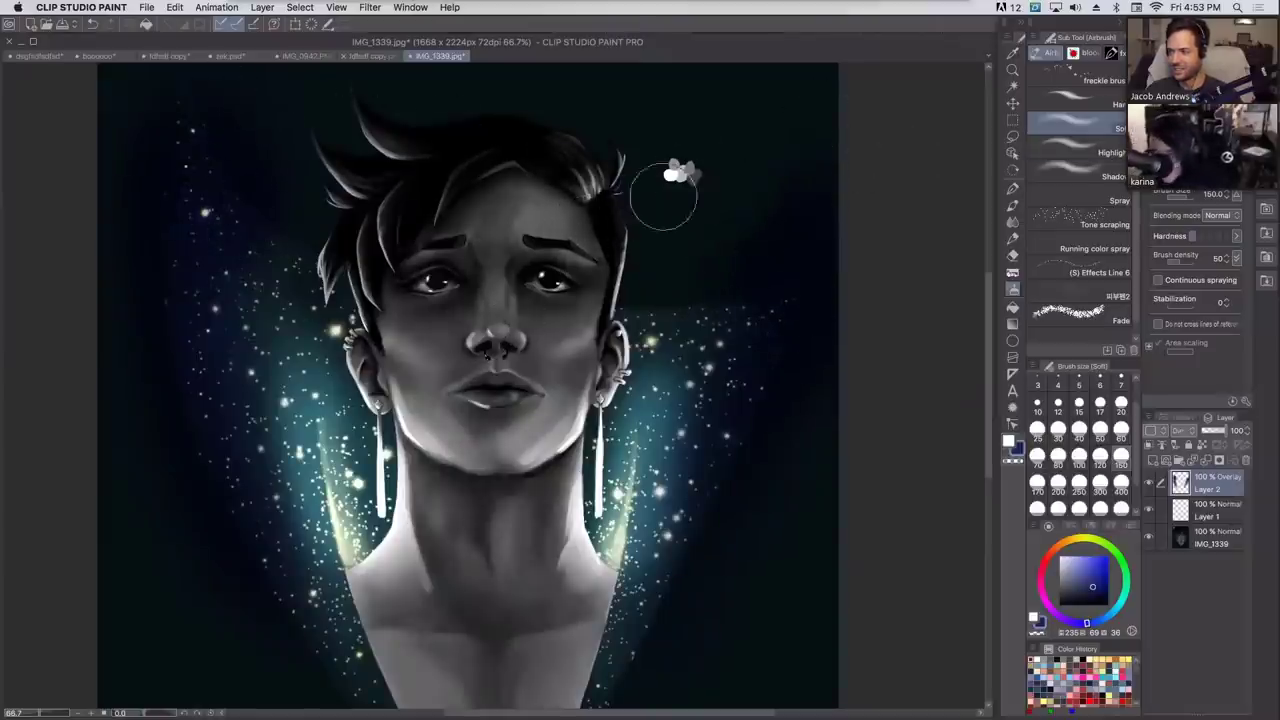
Switch back to white and airbrush a soft glow at size 60 onto the yellow light streak beside the neck.
{"action": "scroll", "coordinate": [630, 265], "scroll_direction": "down", "scroll_amount": 2}
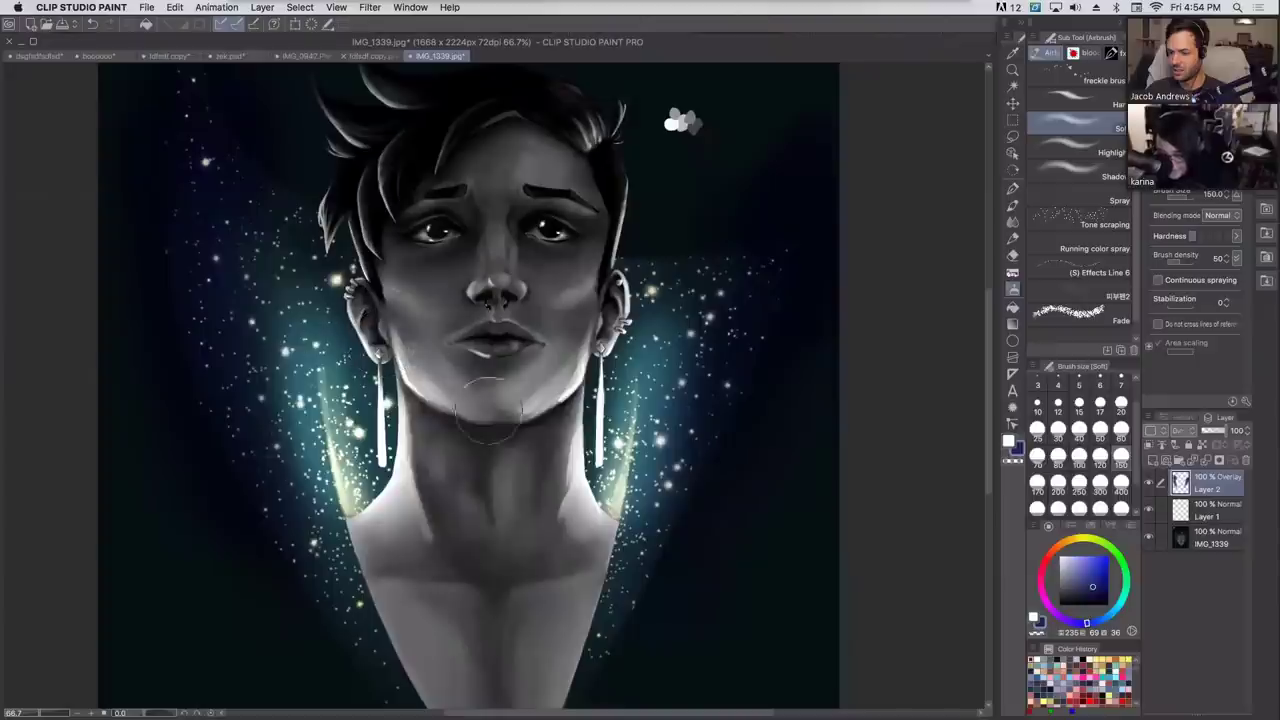
{"action": "left_click", "coordinate": [1121, 430]}
{"action": "left_click", "coordinate": [1008, 441]}
{"action": "left_click_drag", "start_coordinate": [342, 480], "coordinate": [352, 503]}
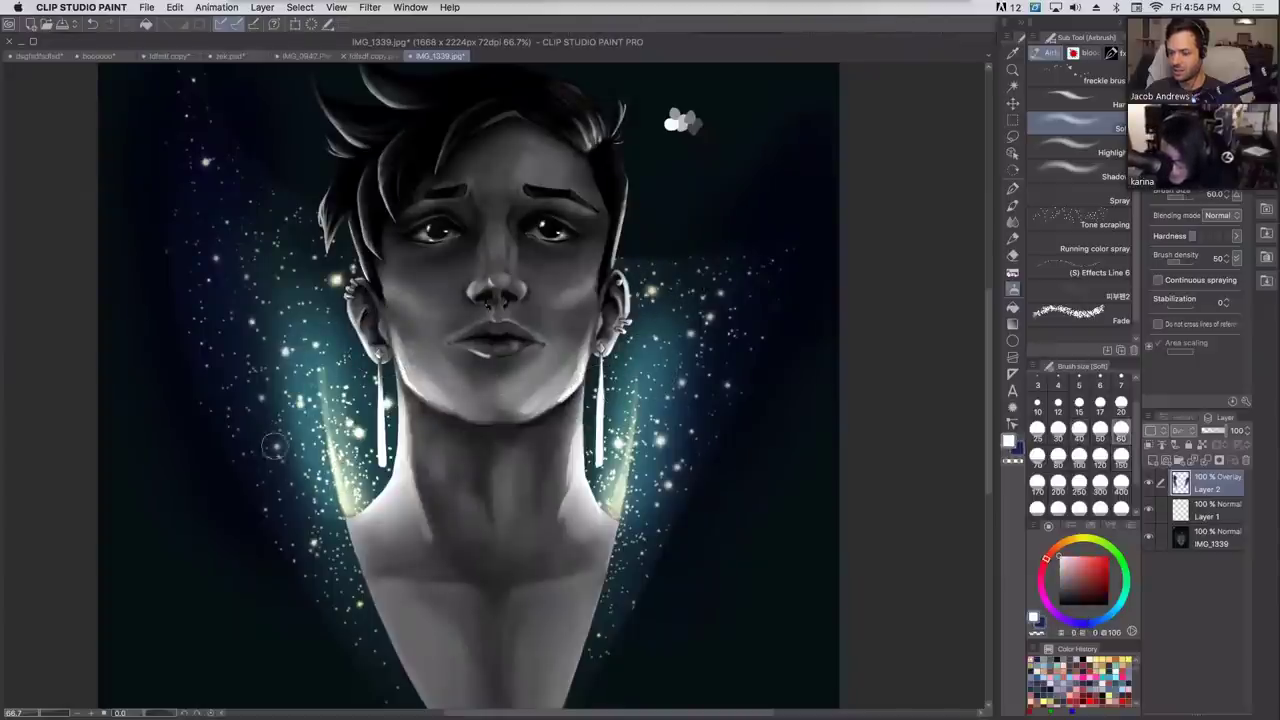
Brighten individual large stars on both sides of the background with white airbrush dabs at size 20.
{"action": "left_click", "coordinate": [1121, 402]}
{"action": "left_click", "coordinate": [251, 321]}
{"action": "left_click", "coordinate": [219, 262]}
{"action": "left_click", "coordinate": [205, 160]}
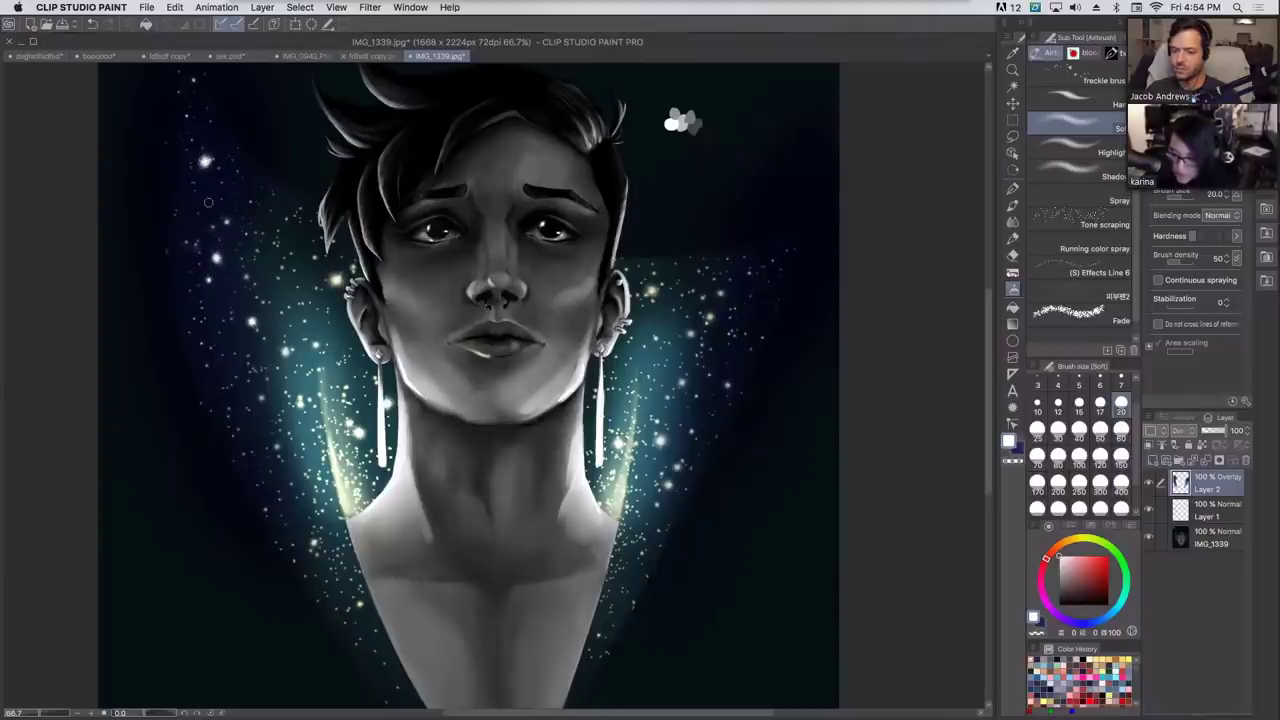
{"action": "left_click", "coordinate": [652, 290]}
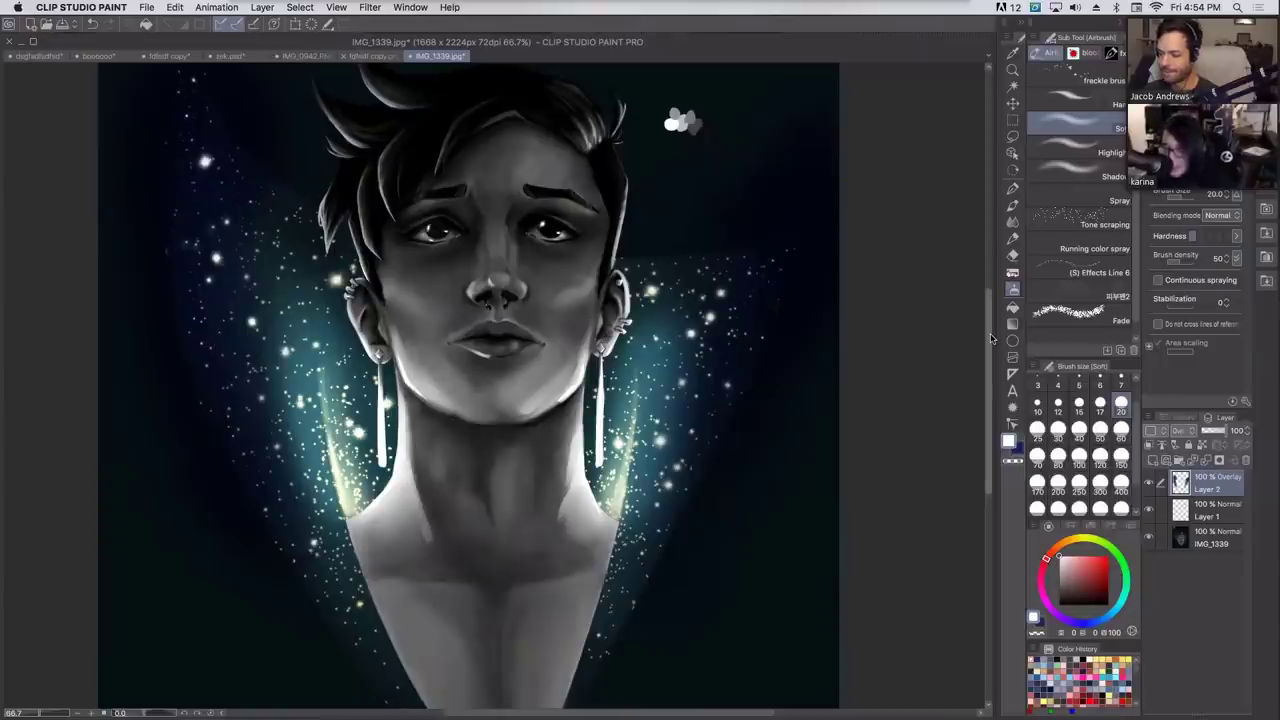
Add a new layer above Layer 2, set its blending mode to Overlay and the Soft airbrush size to 120.
{"action": "left_click", "coordinate": [1120, 462]}
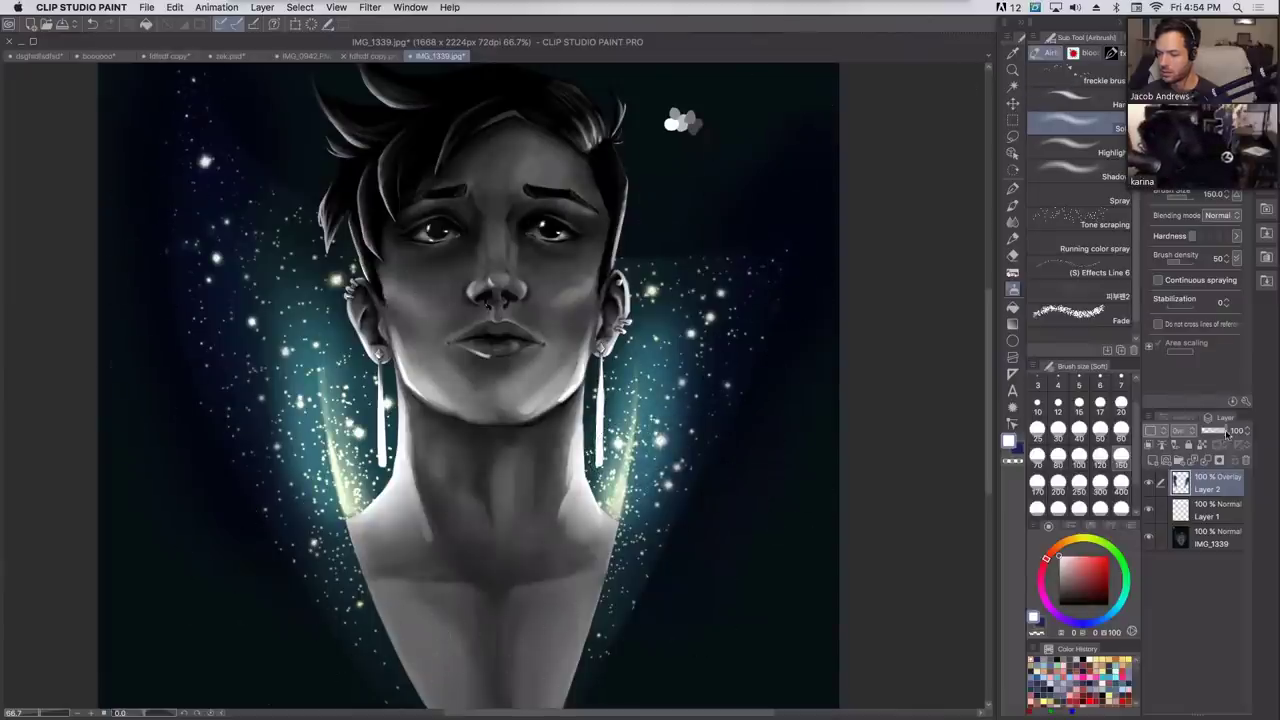
{"action": "left_click", "coordinate": [1153, 460]}
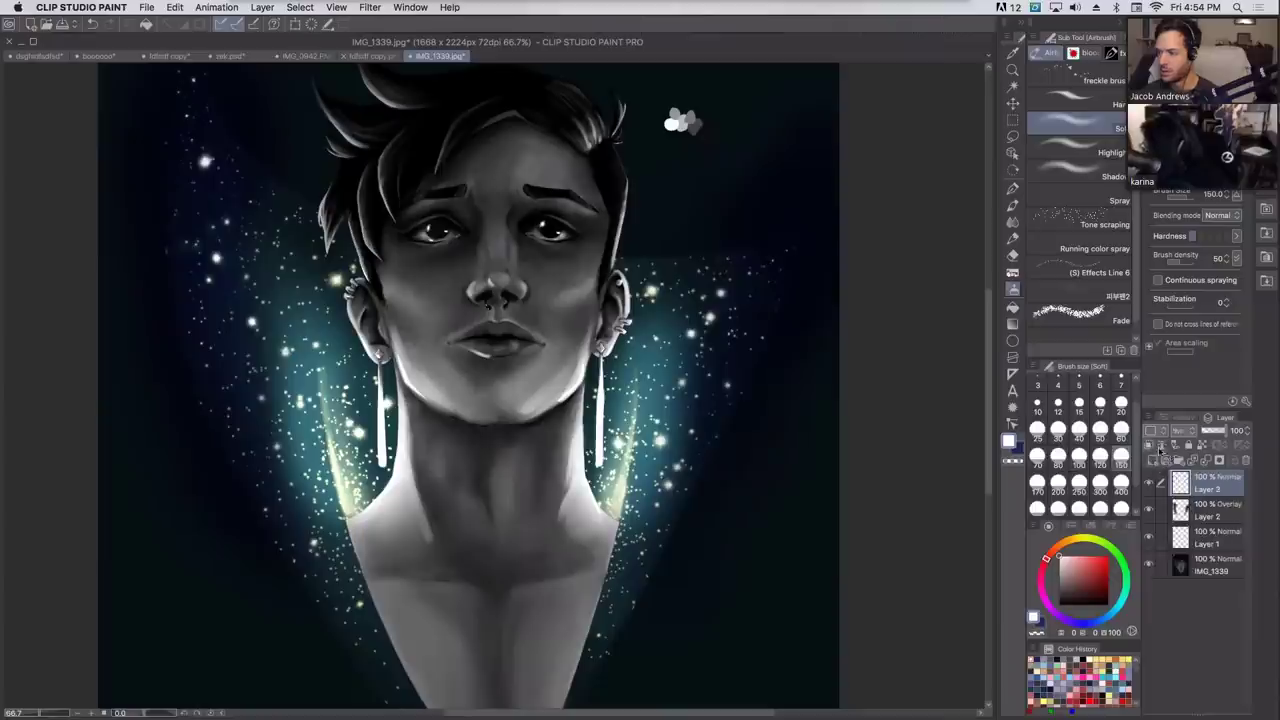
{"action": "left_click", "coordinate": [1100, 455]}
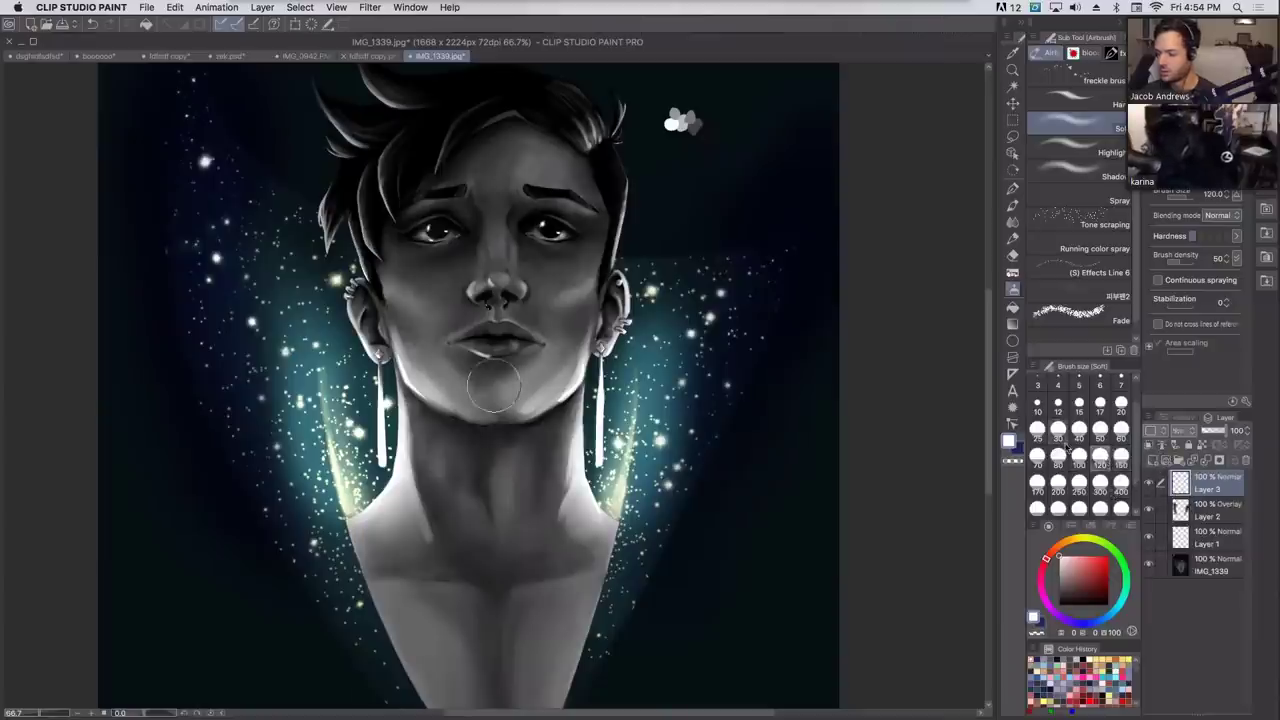
{"action": "mouse_move", "coordinate": [378, 515]}
{"action": "left_mouse_down"}
{"action": "mouse_move", "coordinate": [305, 400]}
{"action": "mouse_move", "coordinate": [340, 330]}
{"action": "left_mouse_up"}
{"action": "left_click", "coordinate": [1180, 430]}
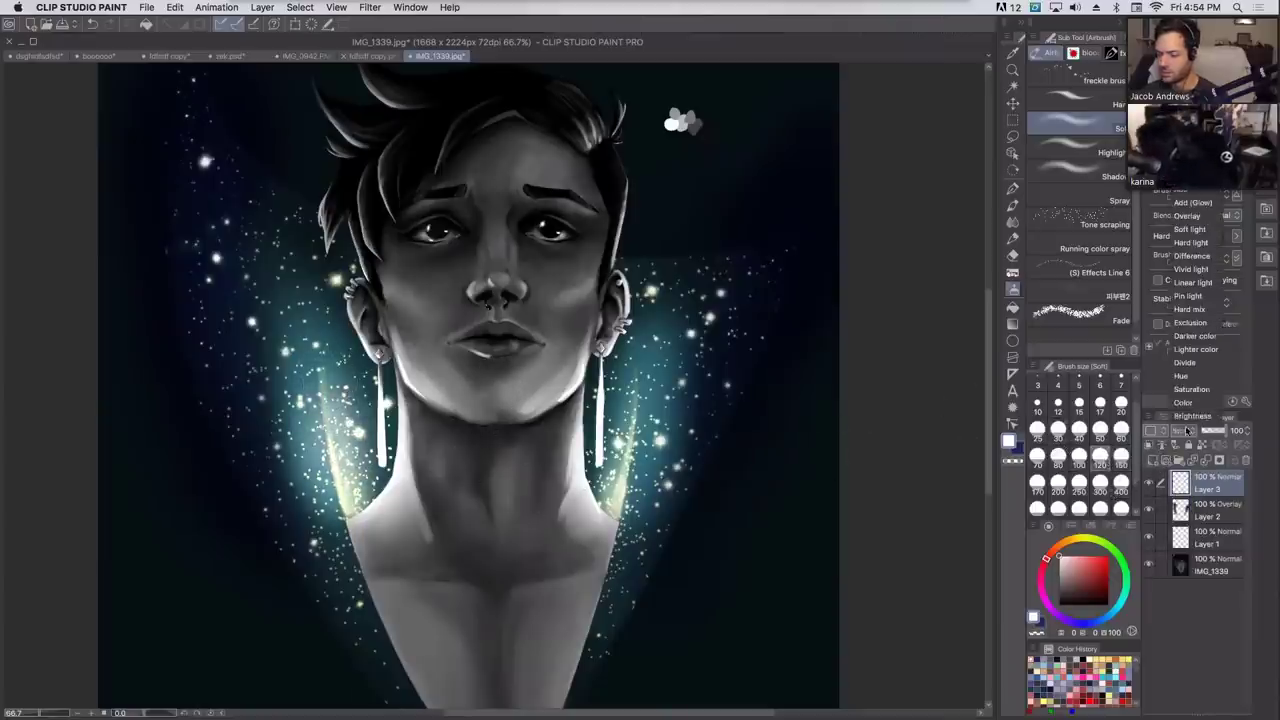
{"action": "left_click", "coordinate": [1170, 200]}
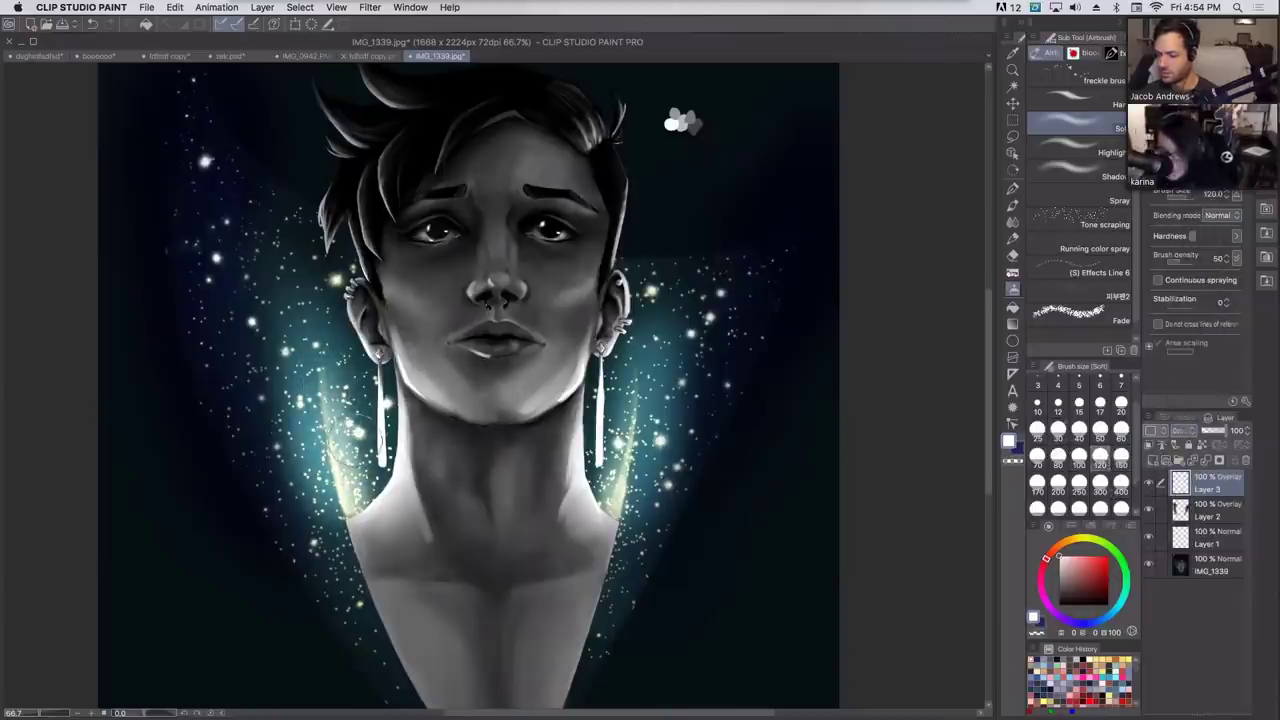
Airbrush a bright white glow above both shoulders, over the light streaks beside the neck.
{"action": "left_click_drag", "start_coordinate": [355, 470], "coordinate": [365, 445]}
{"action": "mouse_move", "coordinate": [610, 490]}
{"action": "left_mouse_down"}
{"action": "mouse_move", "coordinate": [615, 460]}
{"action": "mouse_move", "coordinate": [580, 500]}
{"action": "mouse_move", "coordinate": [598, 491]}
{"action": "mouse_move", "coordinate": [590, 450]}
{"action": "left_mouse_up"}
{"action": "mouse_move", "coordinate": [356, 488]}
{"action": "left_mouse_down"}
{"action": "mouse_move", "coordinate": [380, 488]}
{"action": "mouse_move", "coordinate": [360, 500]}
{"action": "mouse_move", "coordinate": [375, 470]}
{"action": "mouse_move", "coordinate": [335, 490]}
{"action": "mouse_move", "coordinate": [378, 420]}
{"action": "left_mouse_up"}
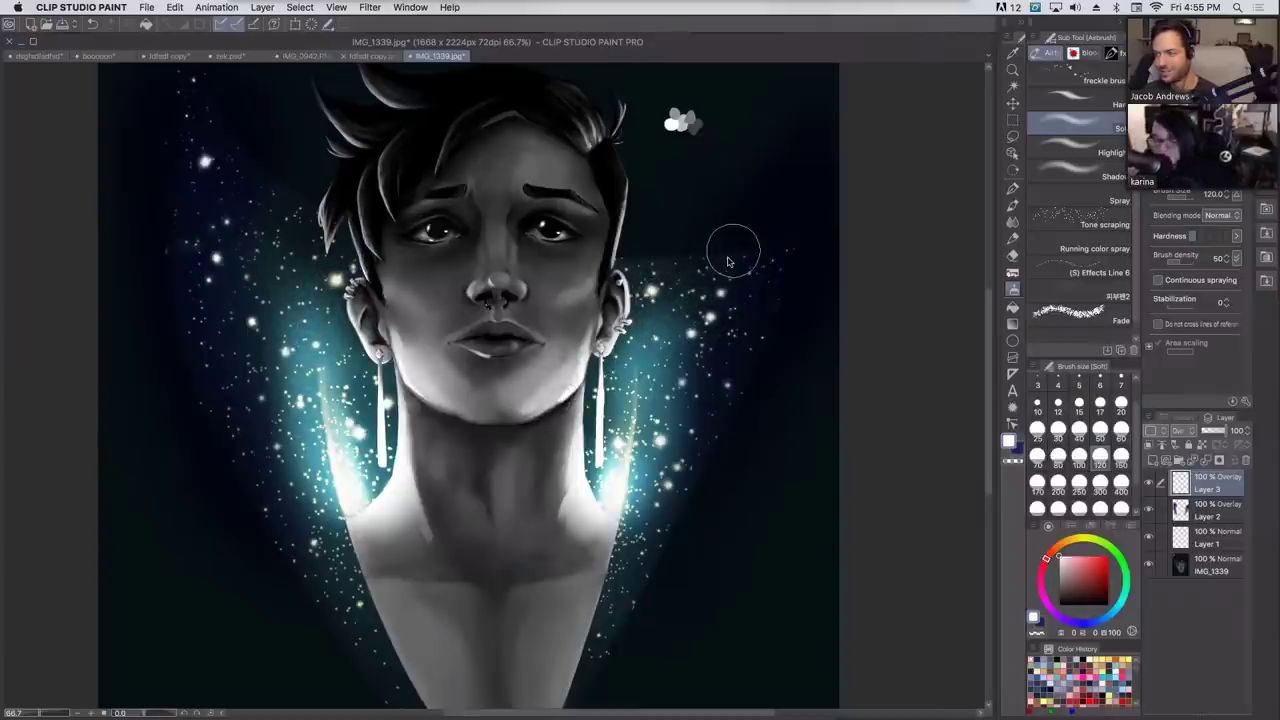
{"action": "scroll", "coordinate": [705, 350], "scroll_direction": "up", "scroll_amount": 2}
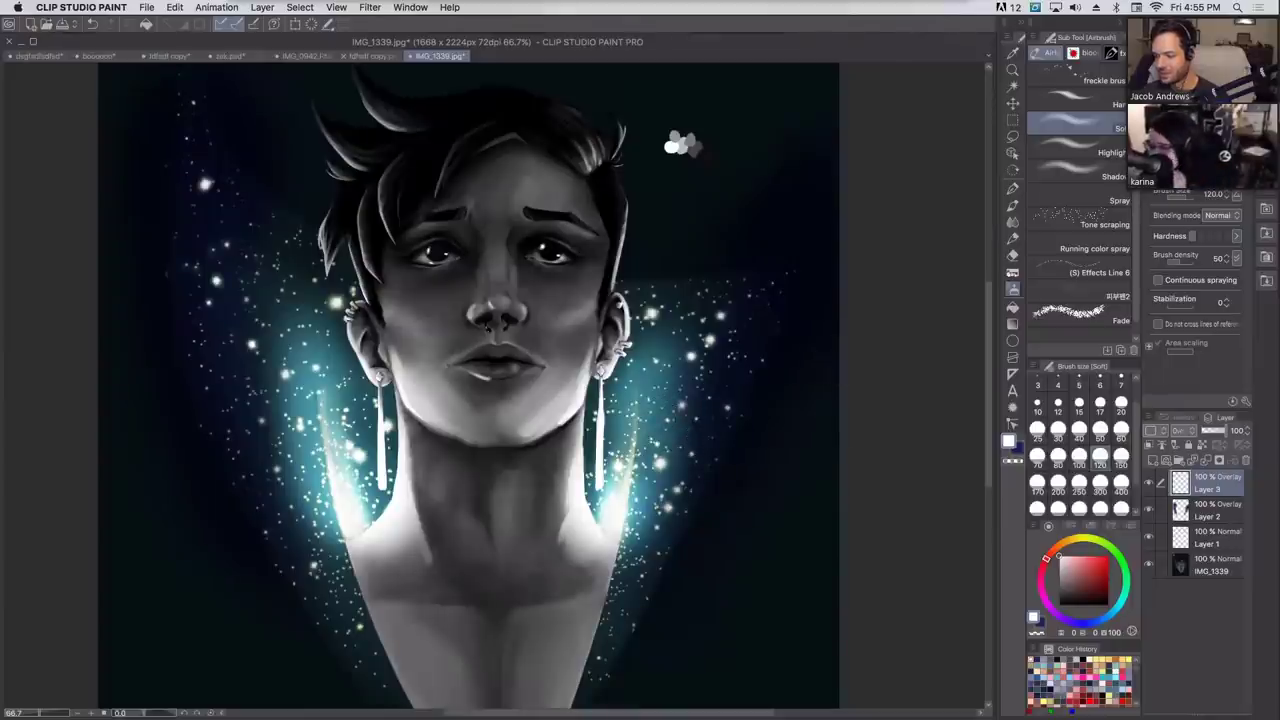
{"action": "key", "text": "super+minus"}
{"action": "left_click_drag", "start_coordinate": [786, 291], "coordinate": [812, 298]}
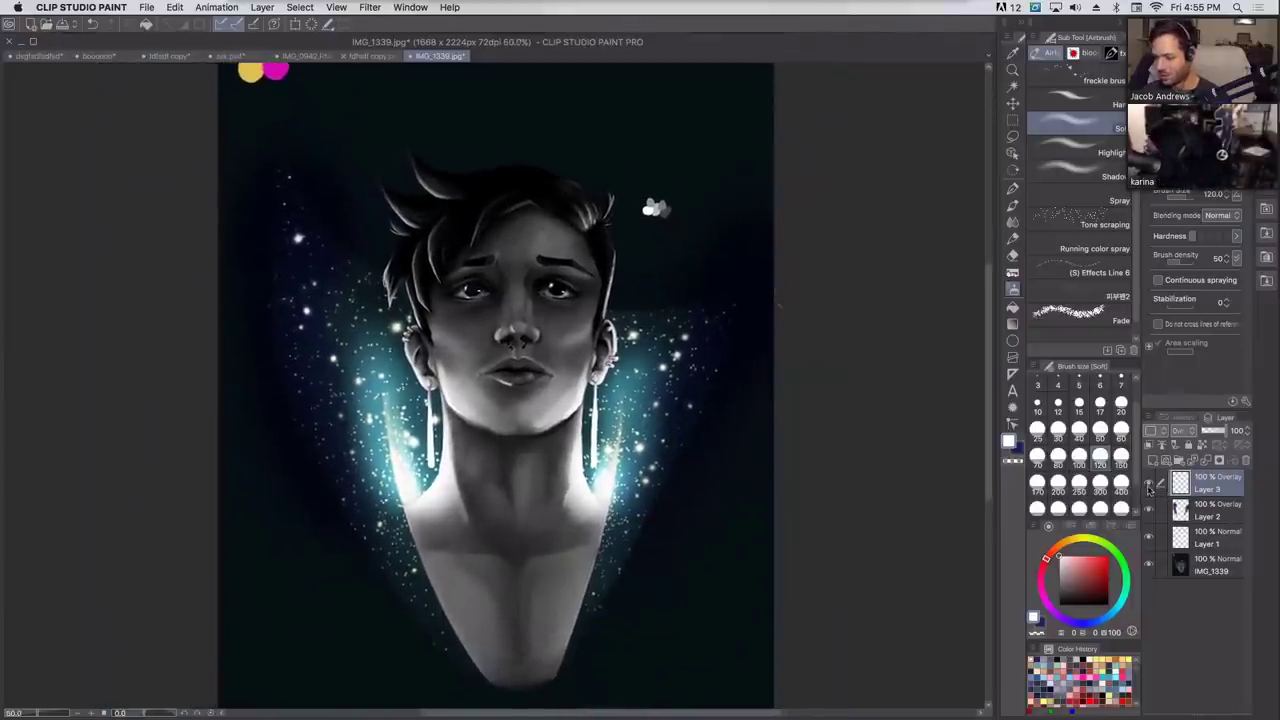
Hide the three added layers and show them again one by one to compare the portrait before and after.
{"action": "left_click", "coordinate": [1148, 484]}
{"action": "left_click", "coordinate": [1148, 510]}
{"action": "left_click", "coordinate": [1150, 538]}
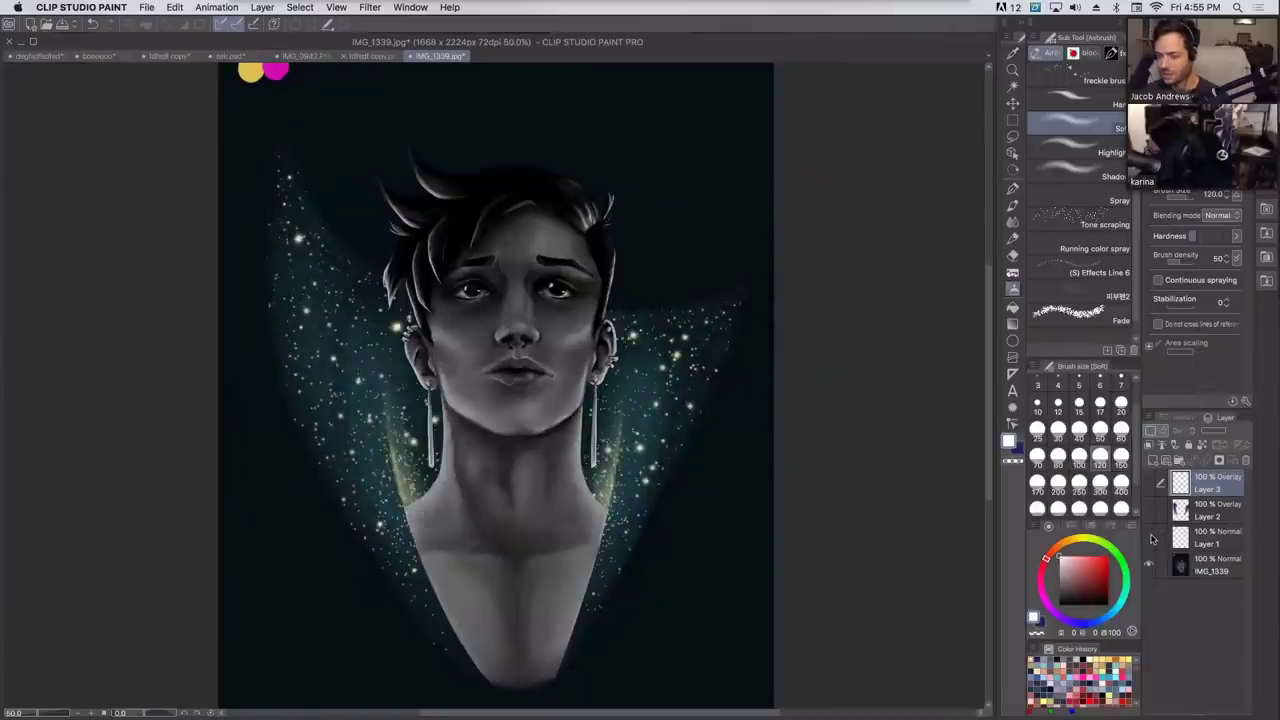
{"action": "left_click", "coordinate": [1150, 538]}
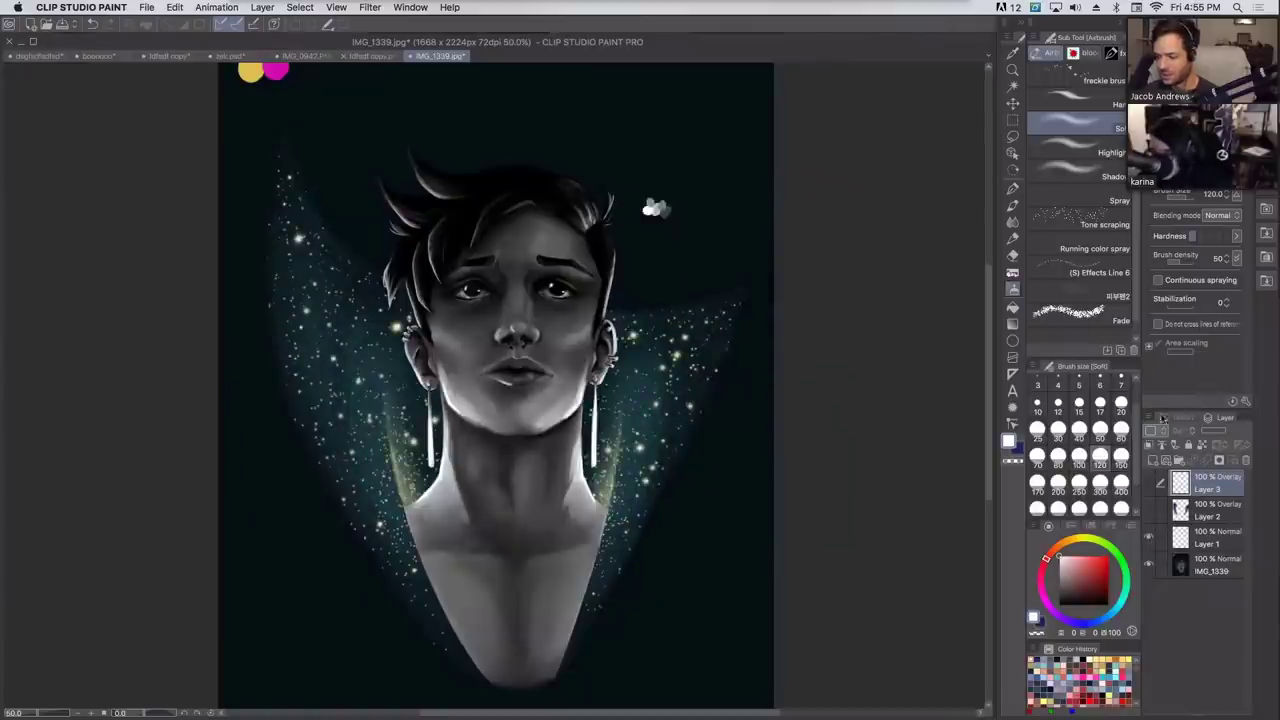
{"action": "left_click", "coordinate": [1149, 511]}
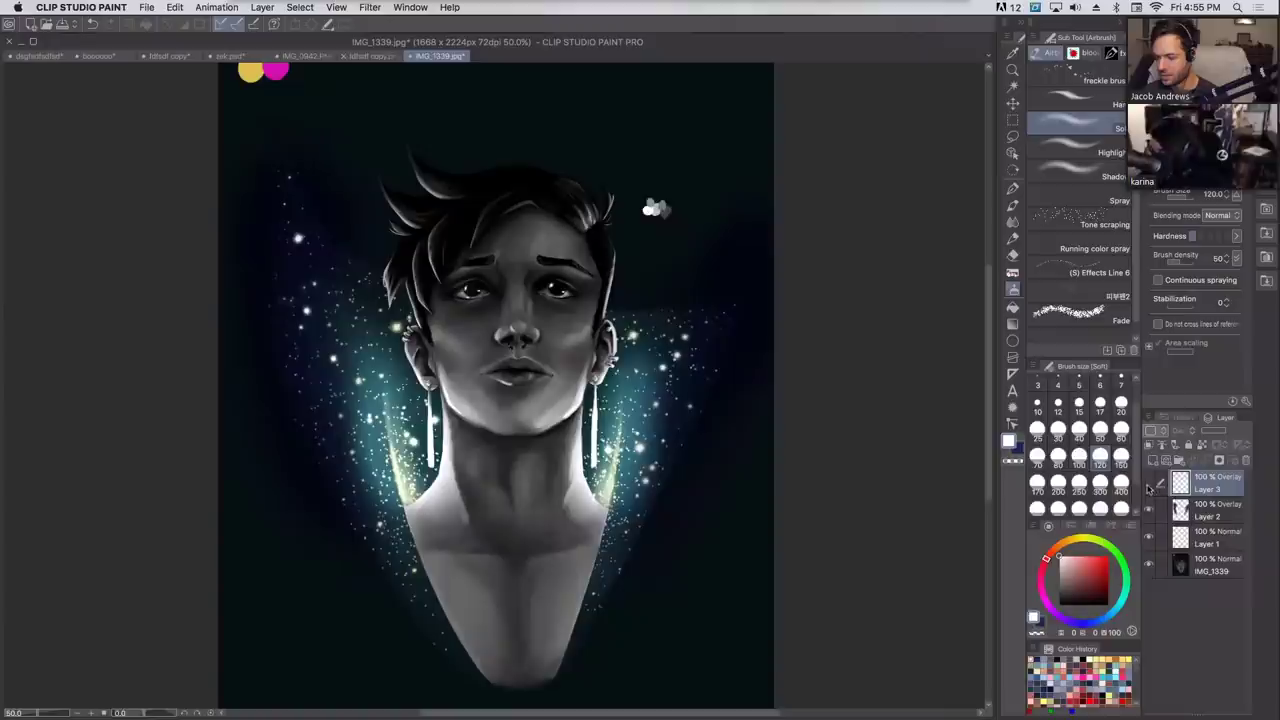
{"action": "left_click", "coordinate": [1149, 484]}
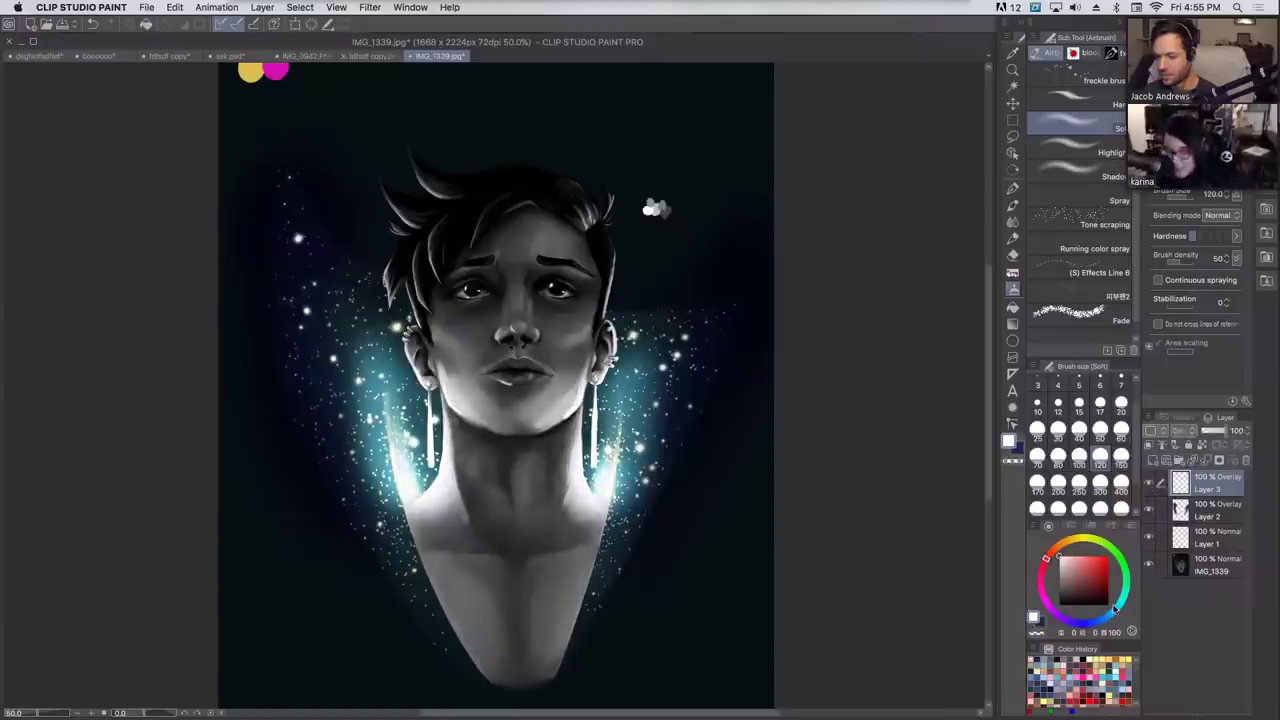
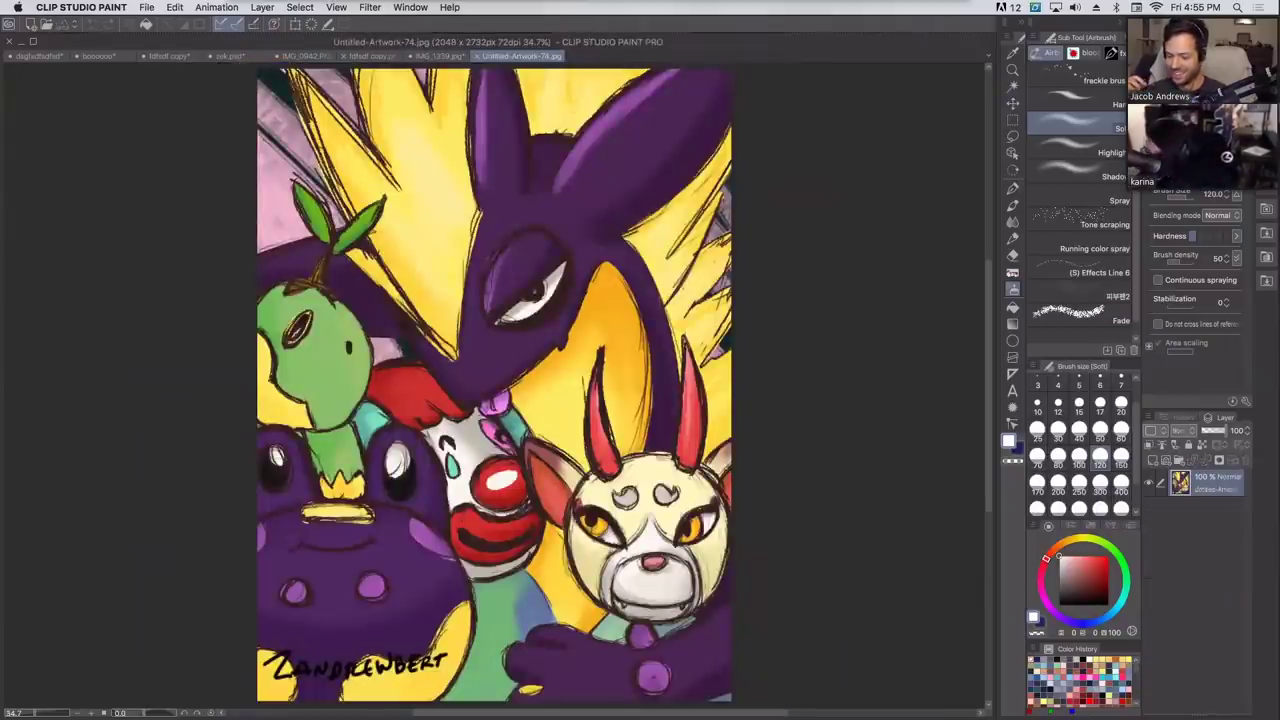
{"action": "left_click", "coordinate": [1153, 460]}
{"action": "left_click", "coordinate": [1189, 430]}
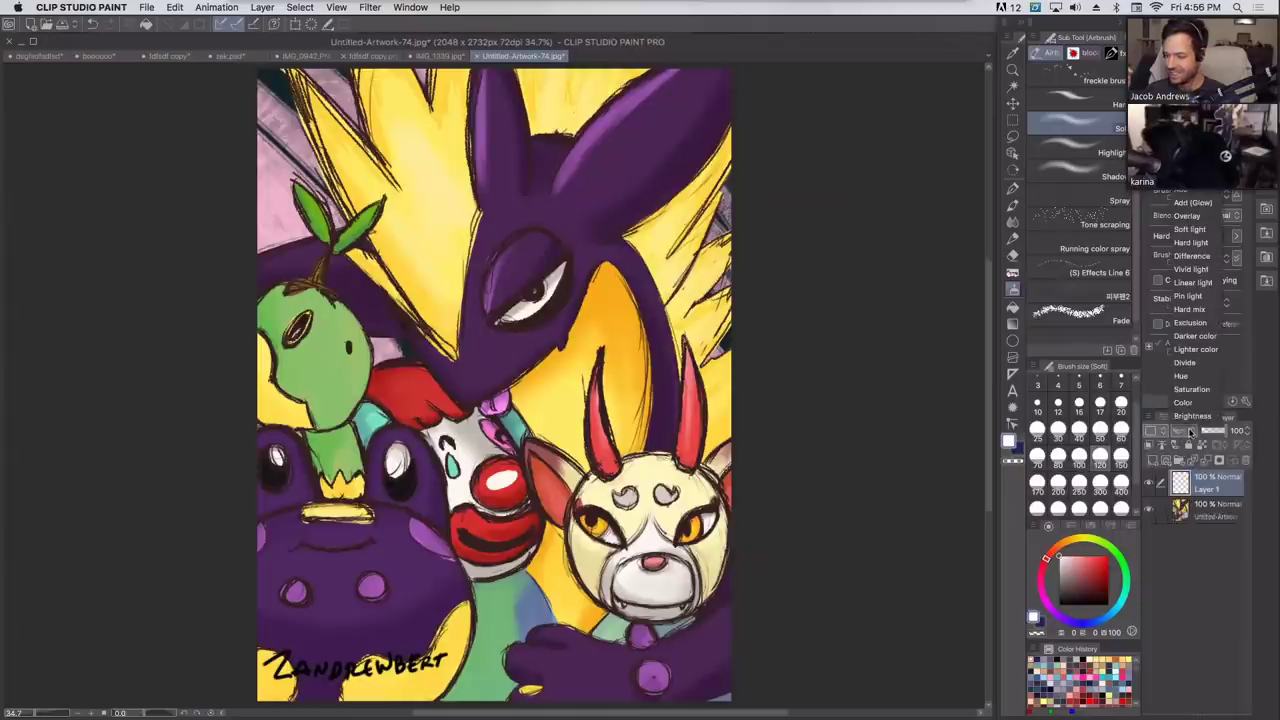
{"action": "left_click", "coordinate": [1191, 389]}
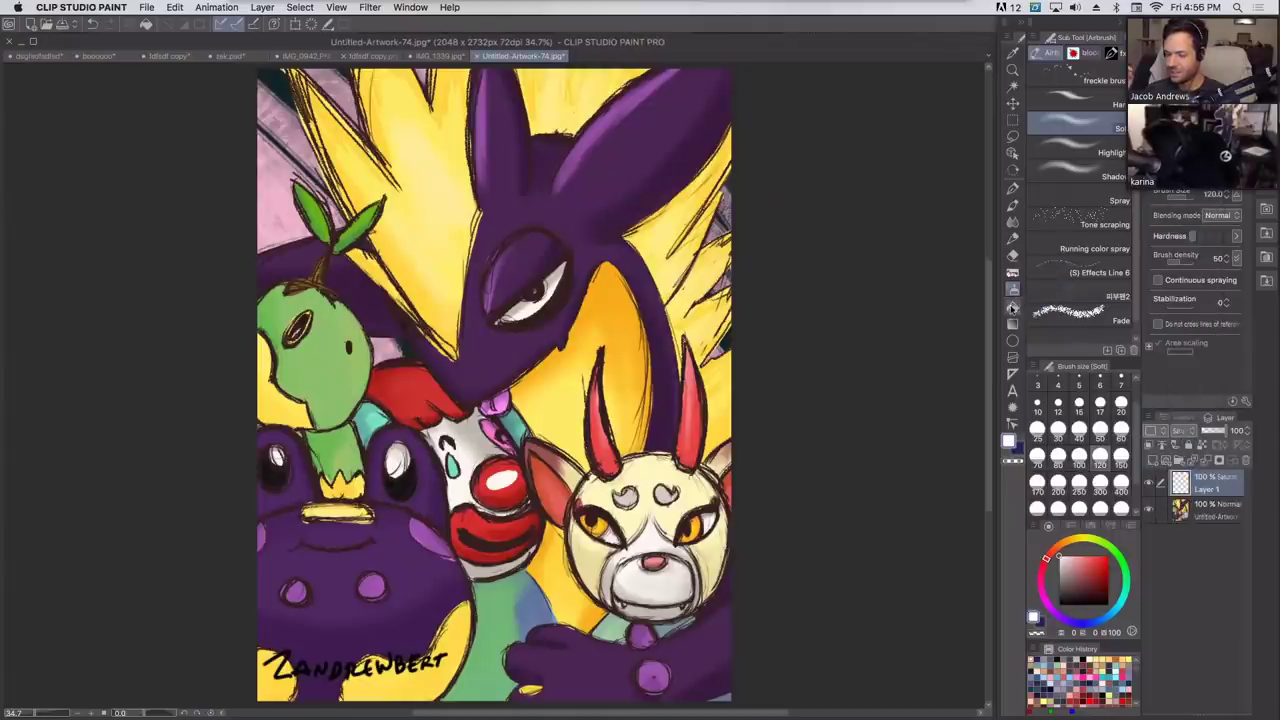
Fill a new Saturation layer above the Untitled-Artwork-74 image with black, using the Fill tool that refers only to the editing layer.
{"action": "left_click", "coordinate": [1012, 308]}
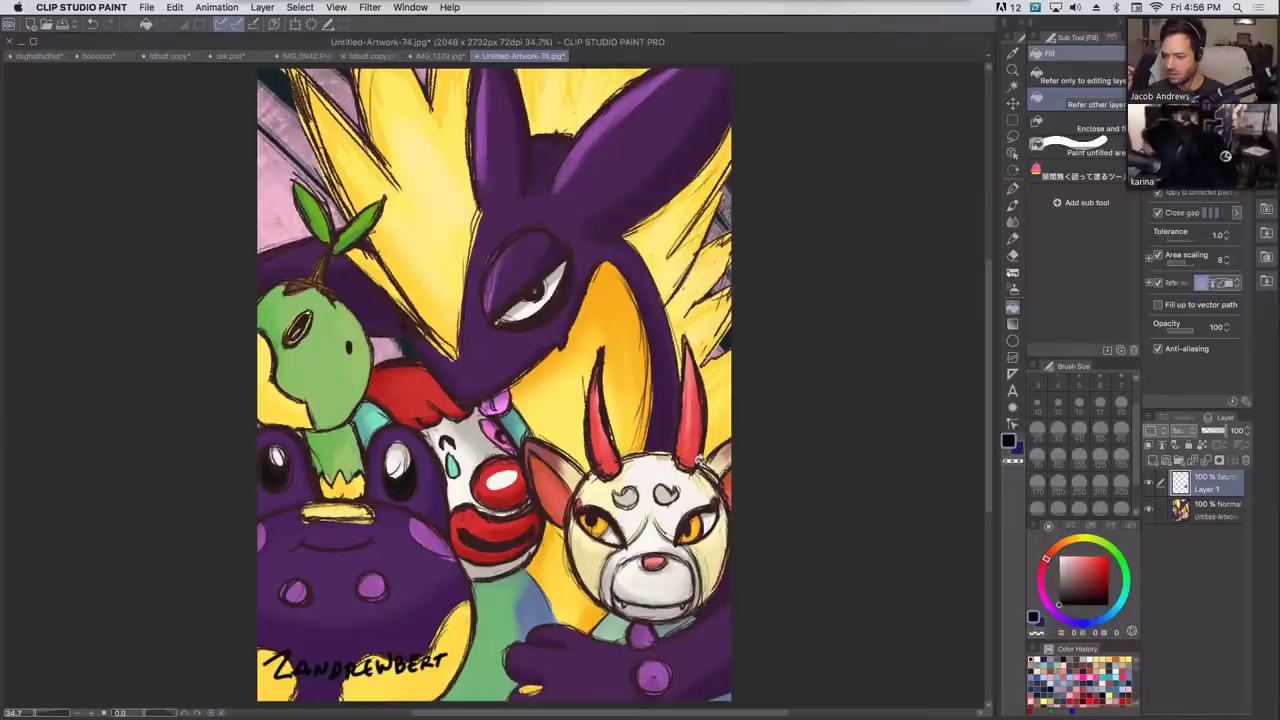
{"action": "left_click", "coordinate": [1070, 78]}
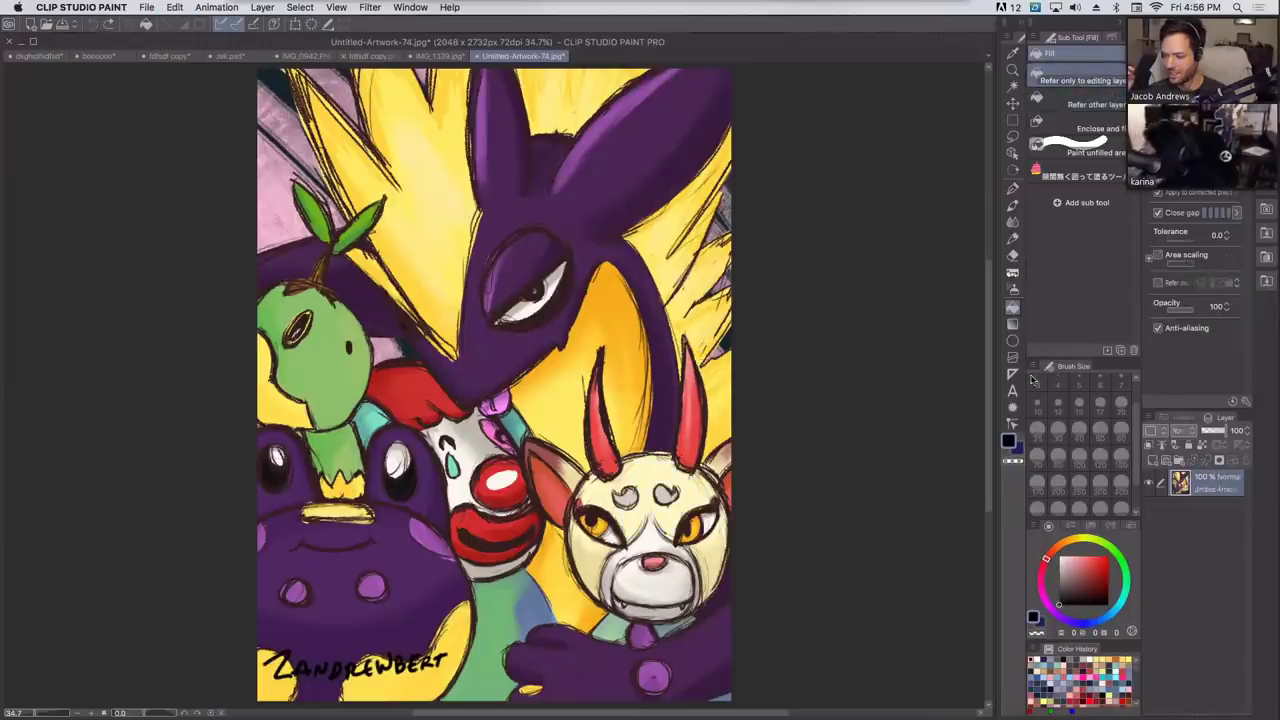
{"action": "left_click", "coordinate": [1183, 430]}
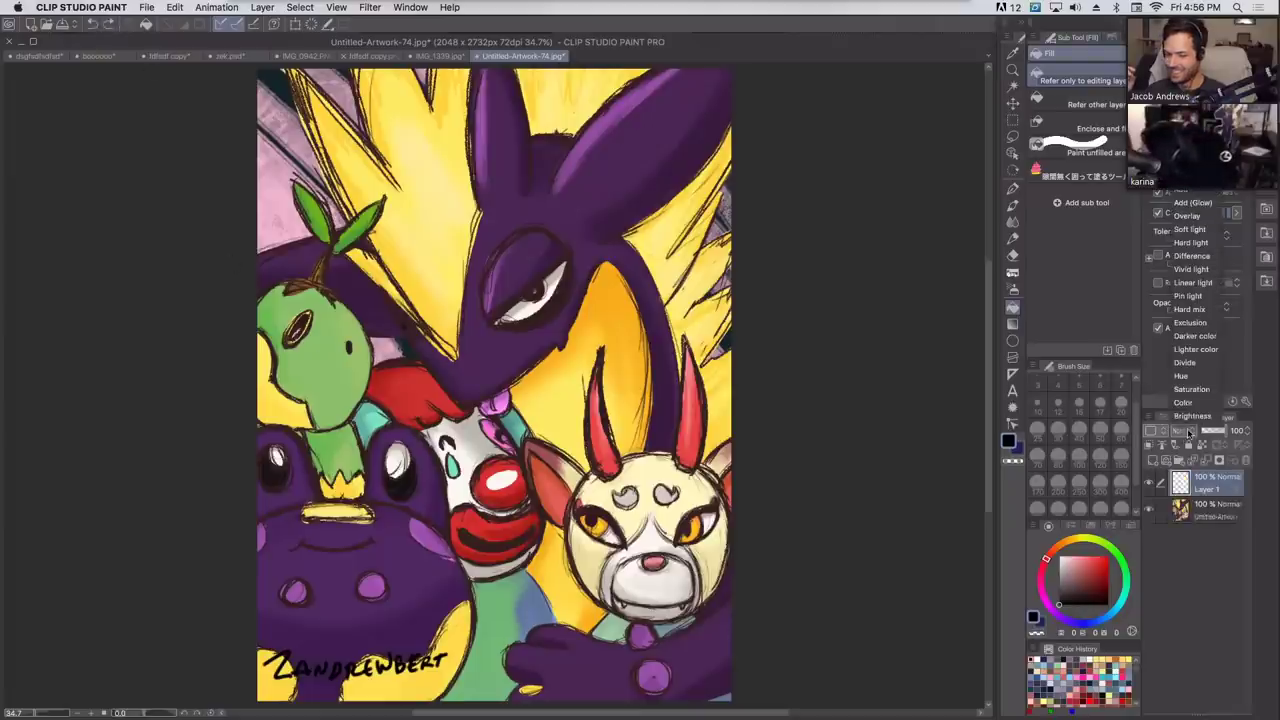
{"action": "left_click", "coordinate": [1191, 389]}
{"action": "left_click", "coordinate": [666, 448]}
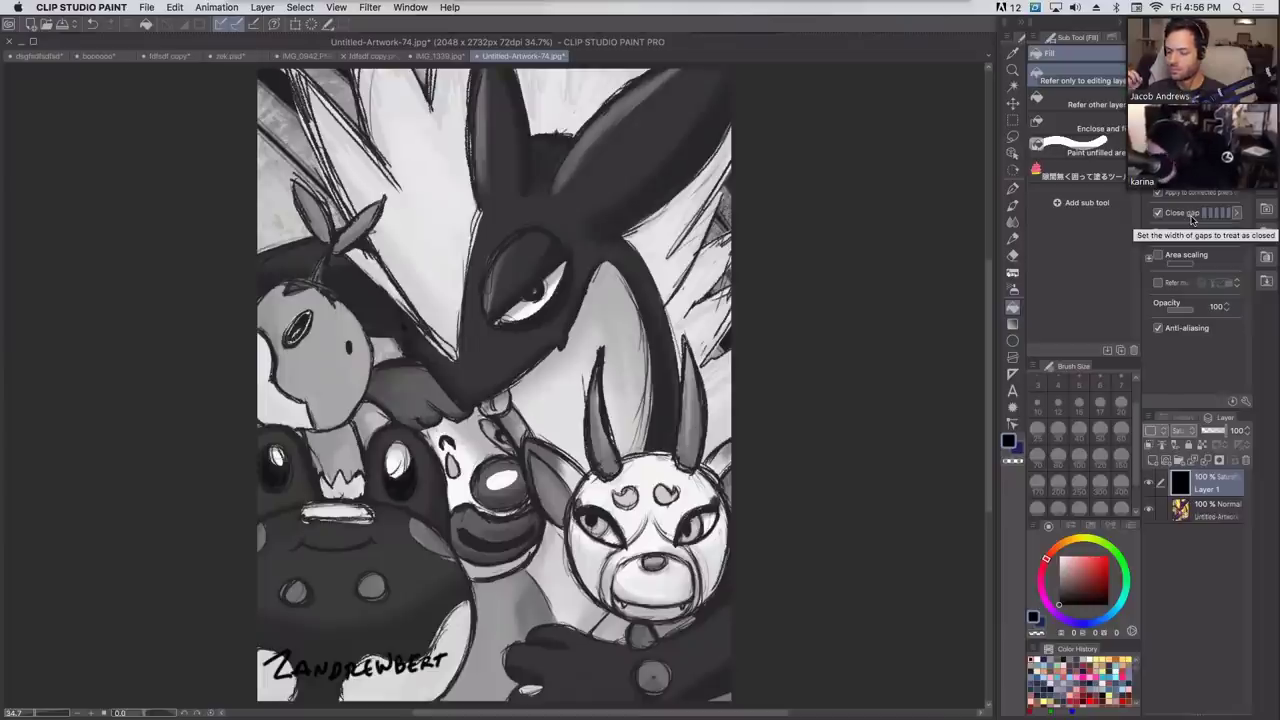
Hide the black Saturation layer and examine the artwork's colors up close and as a whole.
{"action": "left_click", "coordinate": [1148, 483]}
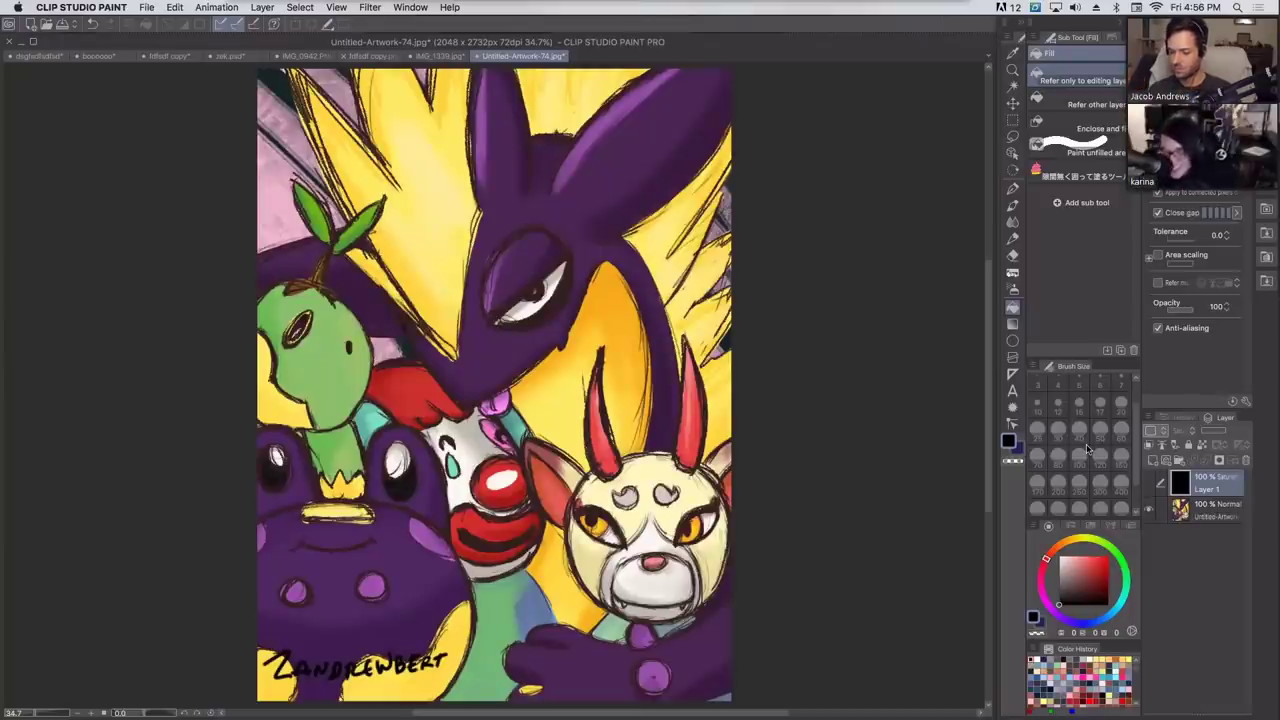
{"action": "scroll", "coordinate": [444, 472], "scroll_direction": "up", "scroll_amount": 2}
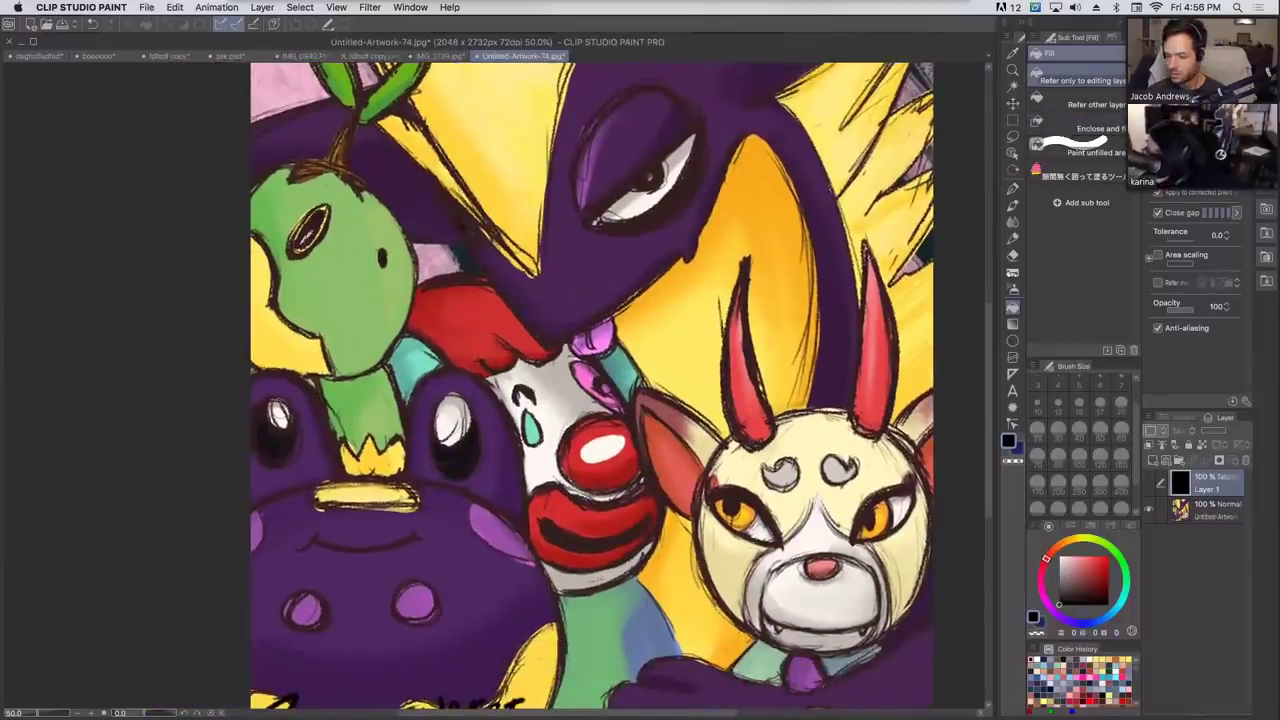
{"action": "key", "text": "super+minus"}
{"action": "left_click_drag", "start_coordinate": [752, 195], "coordinate": [691, 288]}
{"action": "scroll", "coordinate": [690, 288], "scroll_direction": "down", "scroll_amount": 1}
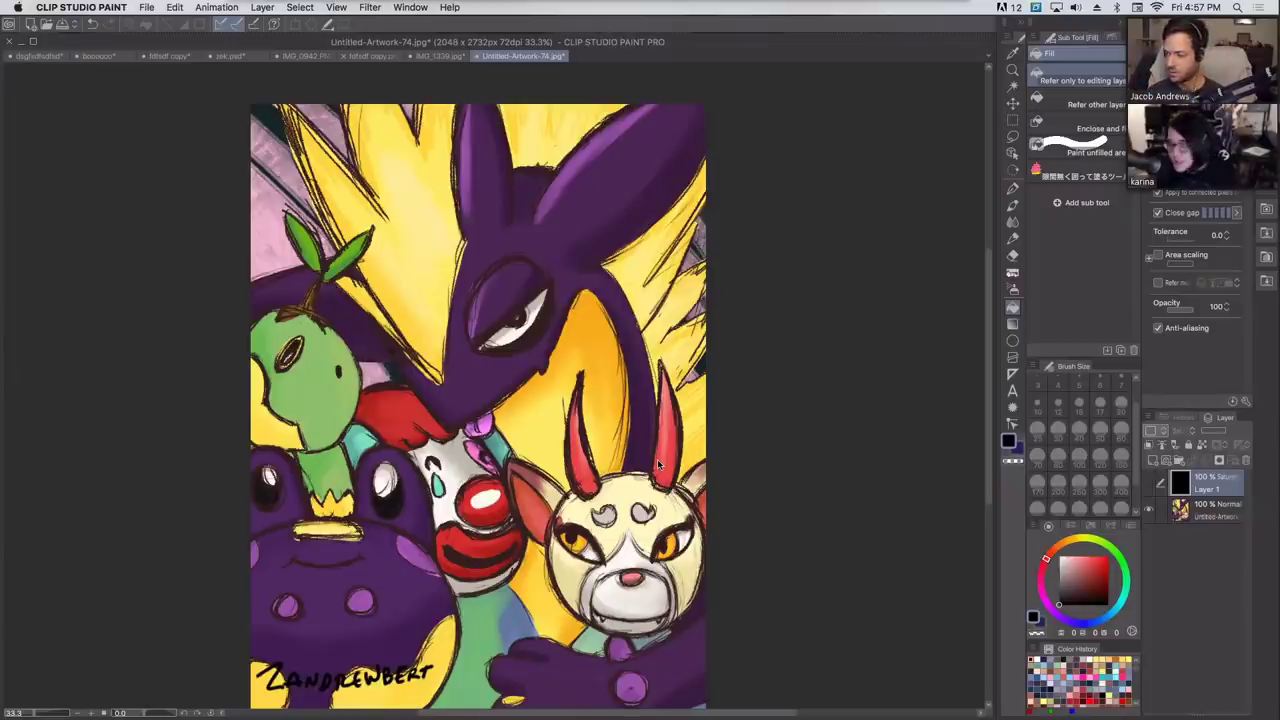
Show the black Saturation layer, check its blending mode, hide it again and select the artwork layer.
{"action": "left_click", "coordinate": [1212, 506]}
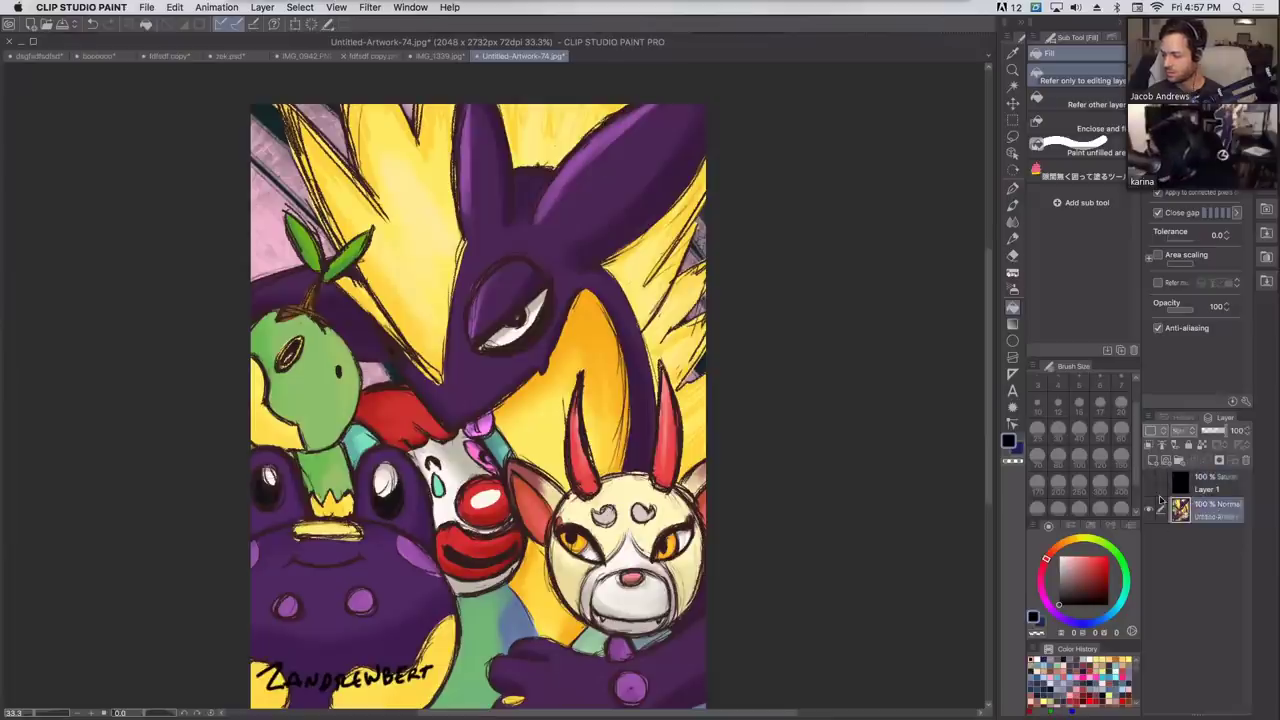
{"action": "left_click", "coordinate": [1150, 484]}
{"action": "left_click", "coordinate": [1210, 484]}
{"action": "left_click", "coordinate": [1182, 430]}
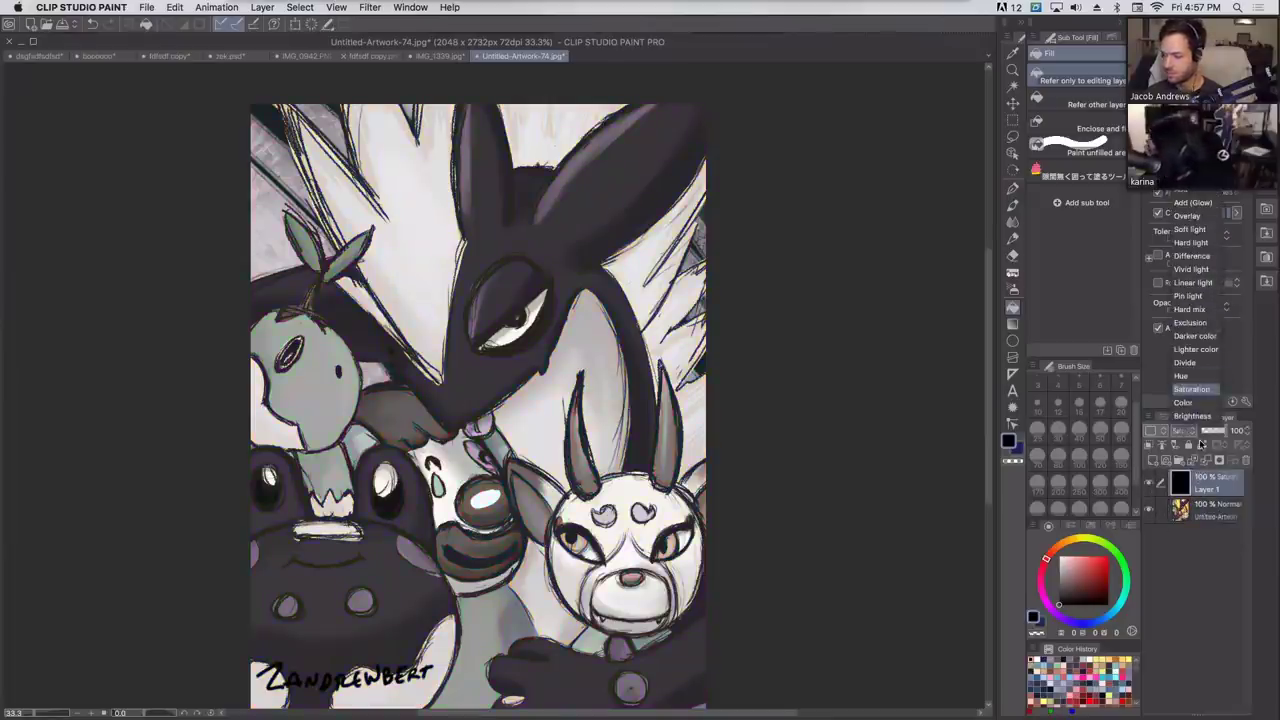
{"action": "left_click", "coordinate": [1206, 484]}
{"action": "left_click", "coordinate": [1149, 484]}
{"action": "left_click", "coordinate": [1189, 508]}
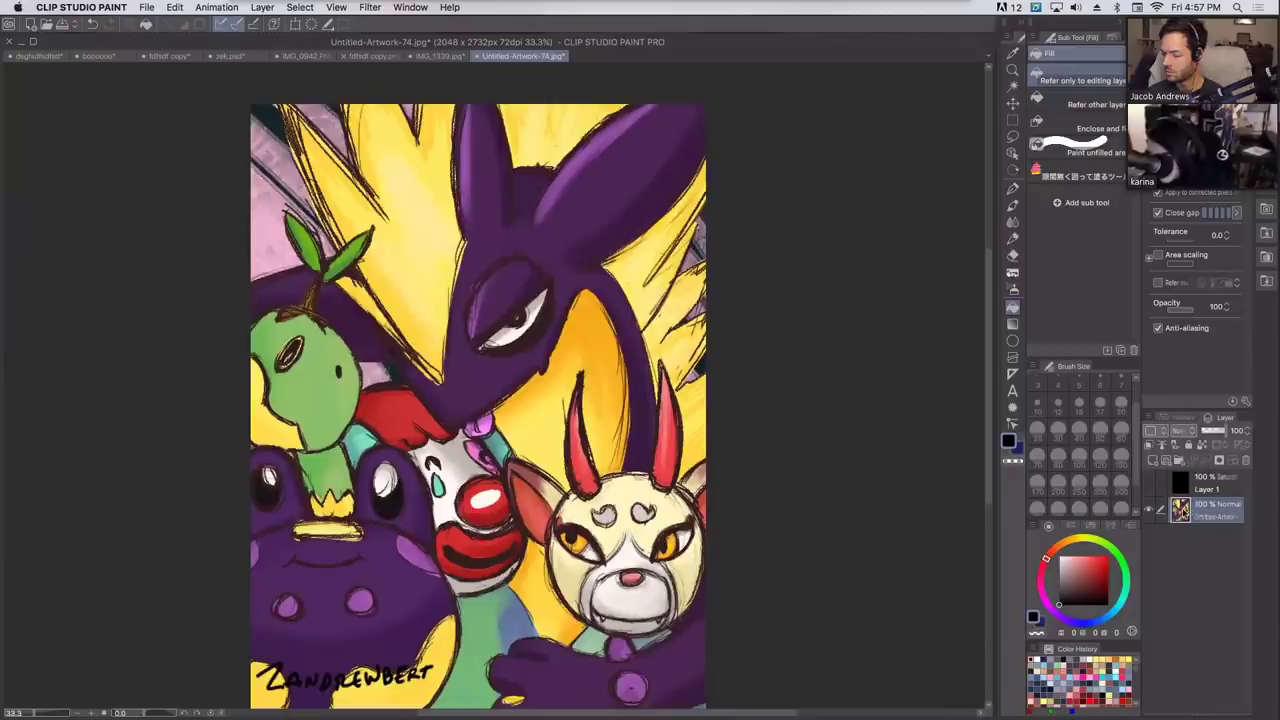
Try a Brightness/Contrast correction on the artwork layer with brightness 3 and contrast 31.
{"action": "left_click", "coordinate": [175, 8]}
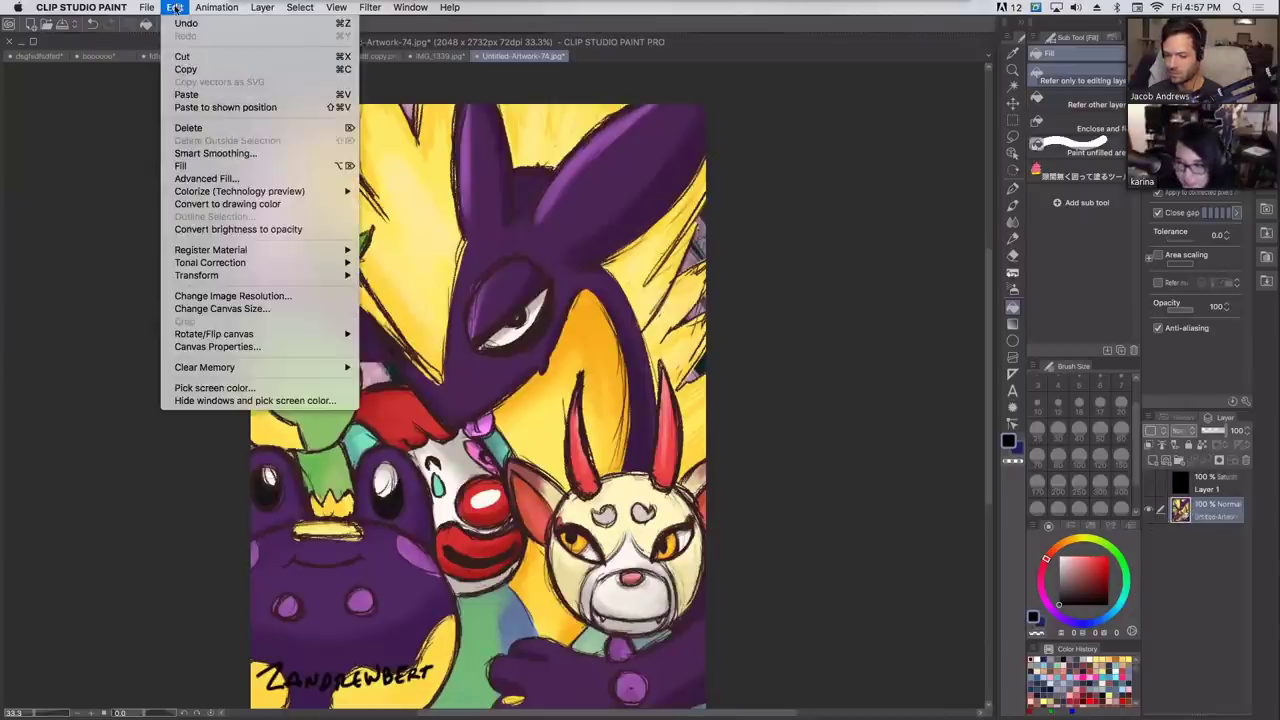
{"action": "mouse_move", "coordinate": [276, 263]}
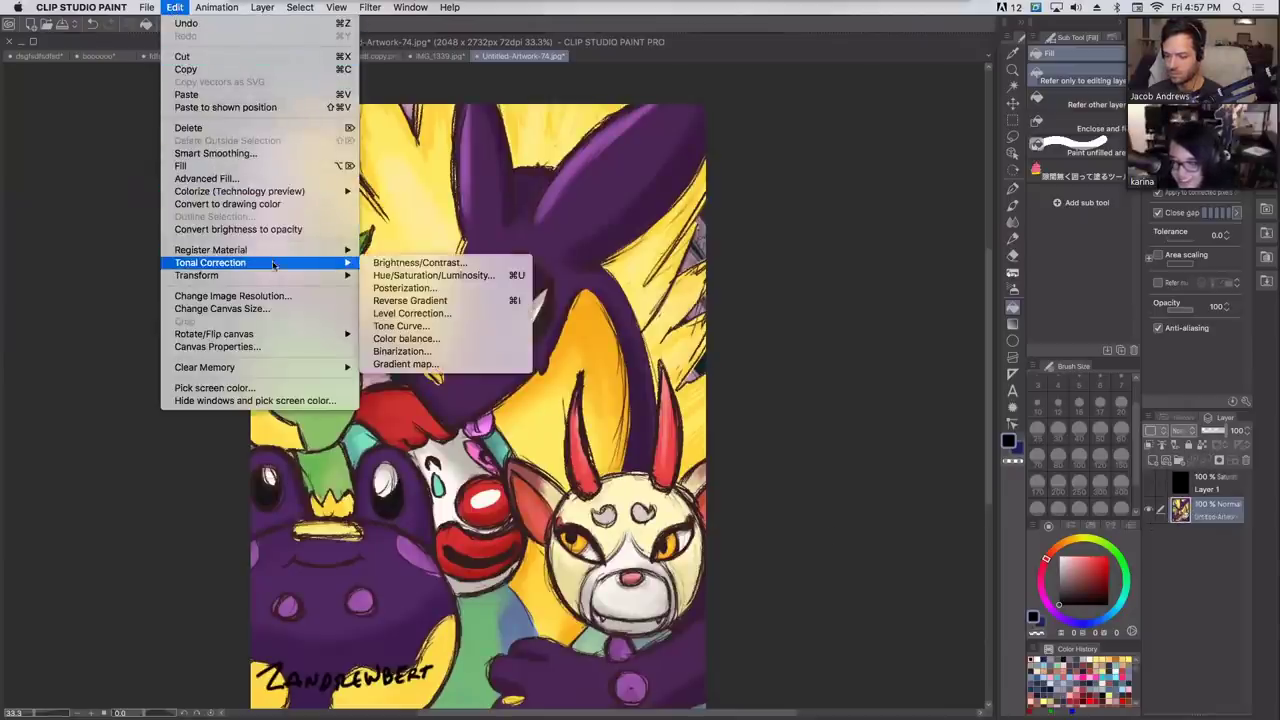
{"action": "left_click", "coordinate": [405, 262]}
{"action": "left_click", "coordinate": [812, 236]}
{"action": "mouse_move", "coordinate": [812, 236]}
{"action": "left_mouse_down"}
{"action": "mouse_move", "coordinate": [846, 239]}
{"action": "mouse_move", "coordinate": [832, 238]}
{"action": "left_mouse_up"}
{"action": "left_click", "coordinate": [828, 198]}
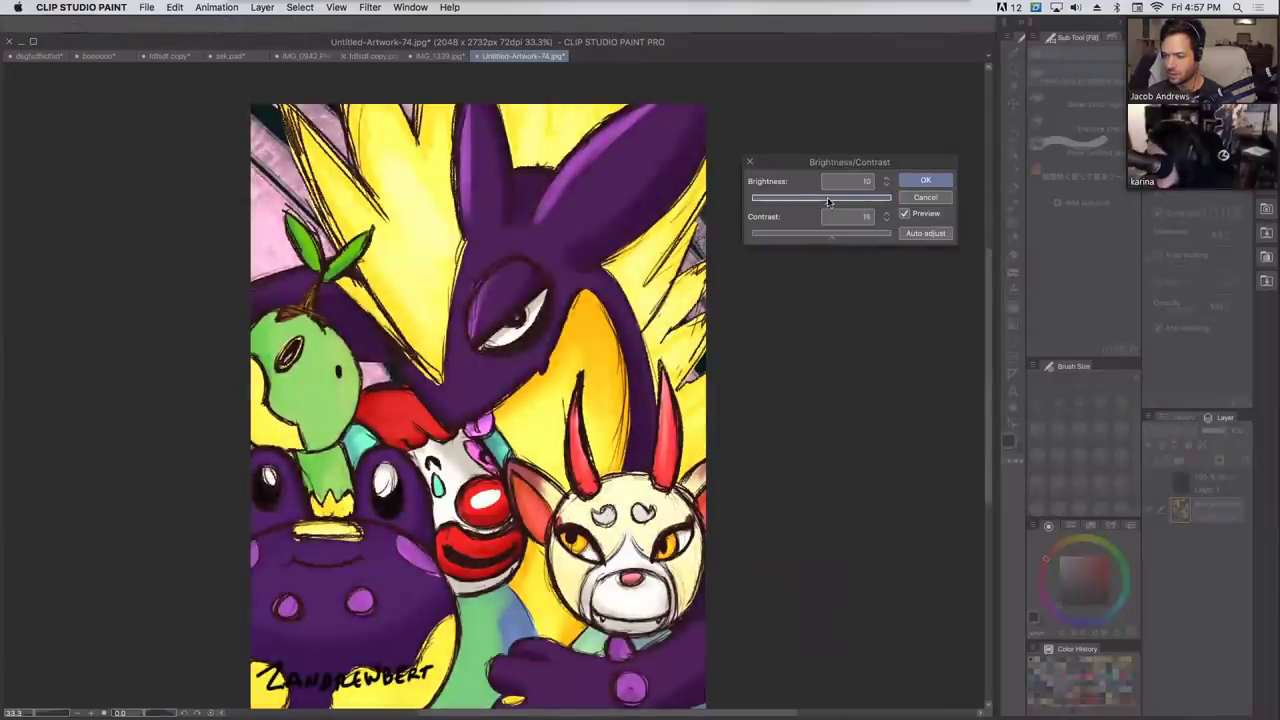
{"action": "left_click_drag", "start_coordinate": [846, 236], "coordinate": [845, 238]}
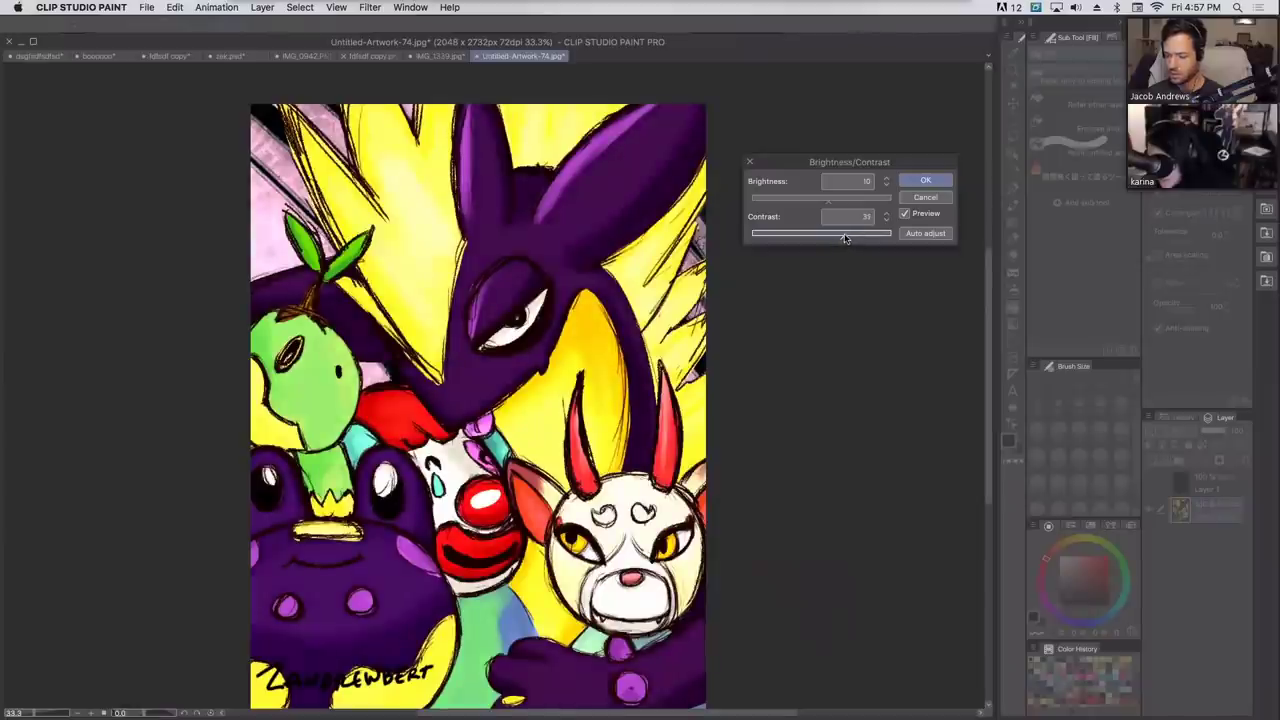
{"action": "left_click", "coordinate": [823, 200]}
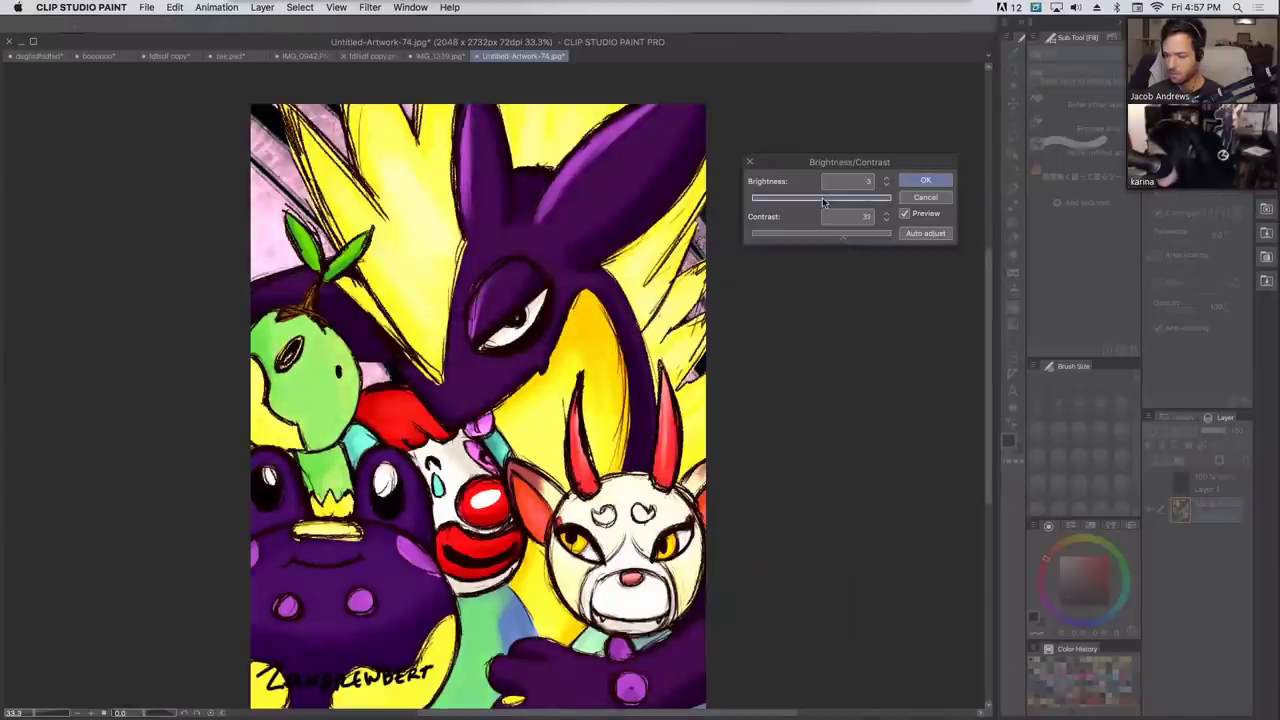
{"action": "left_click", "coordinate": [928, 183]}
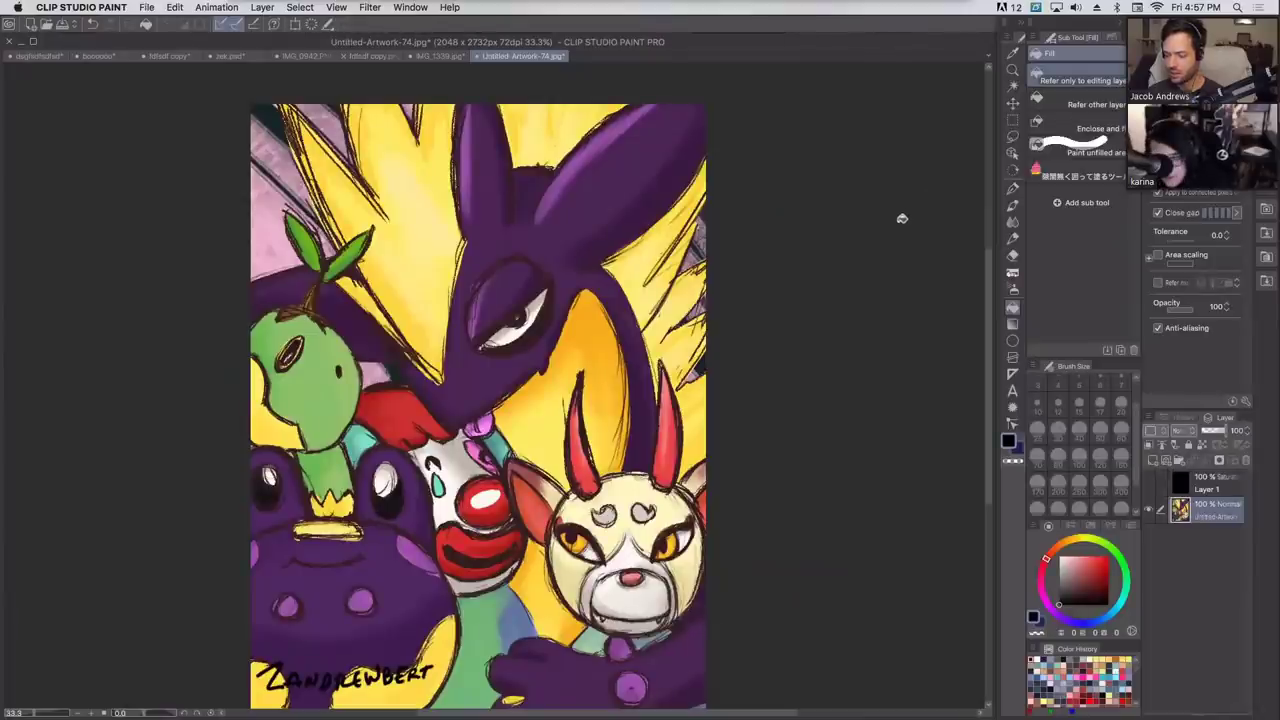
Sample a dark color beside the purple creature's eye, and show and hide the Saturation layer to check the artwork's values.
{"action": "left_click", "coordinate": [542, 330], "text": "alt"}
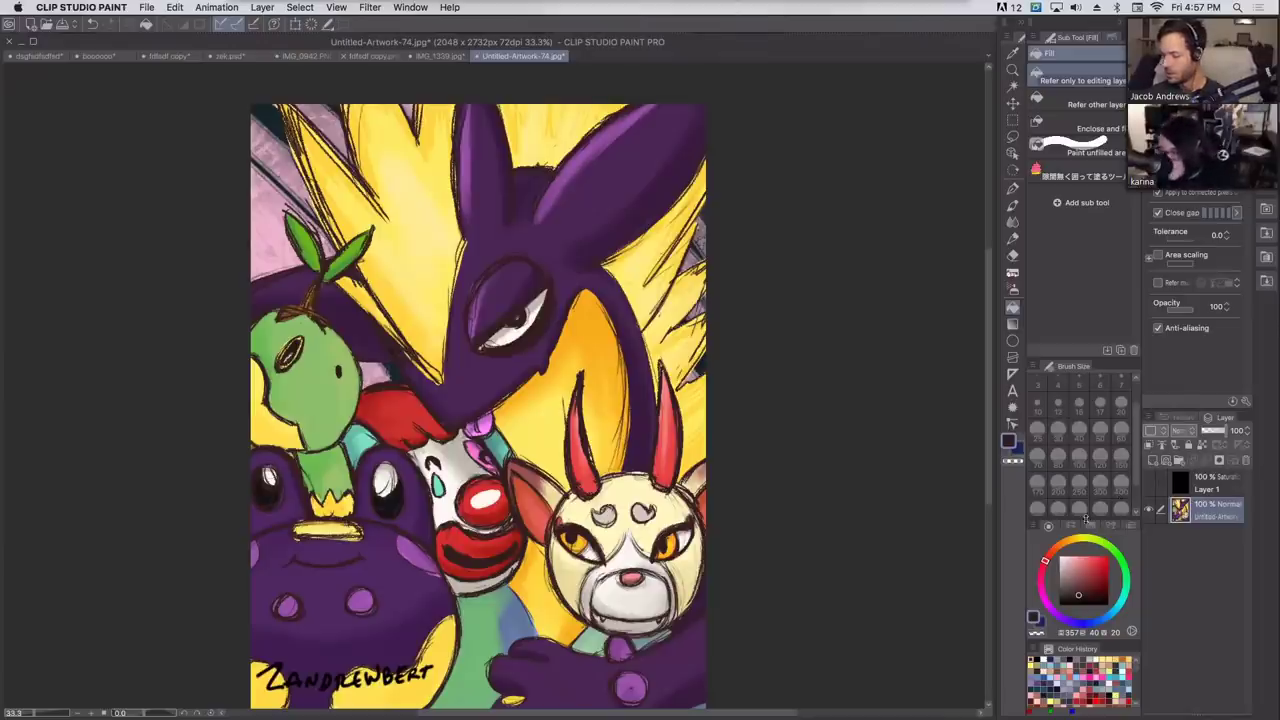
{"action": "left_click", "coordinate": [1160, 487]}
{"action": "left_click", "coordinate": [1150, 485]}
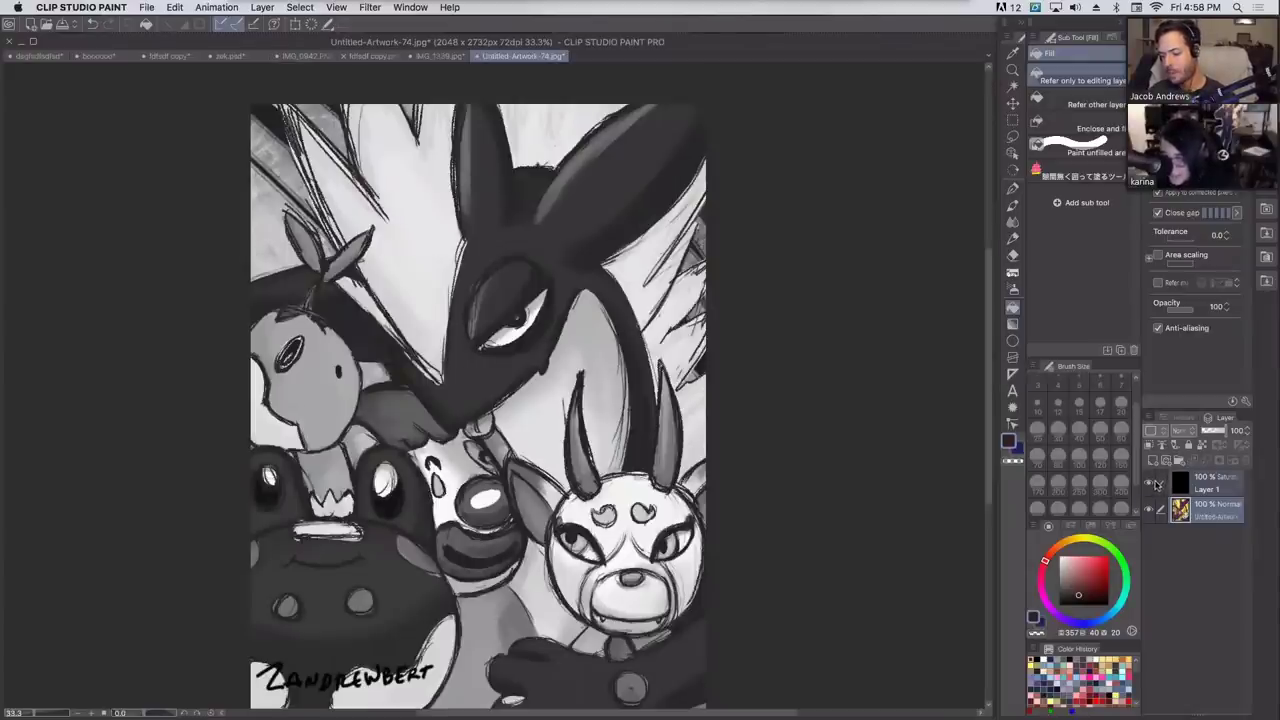
{"action": "left_click", "coordinate": [1149, 484]}
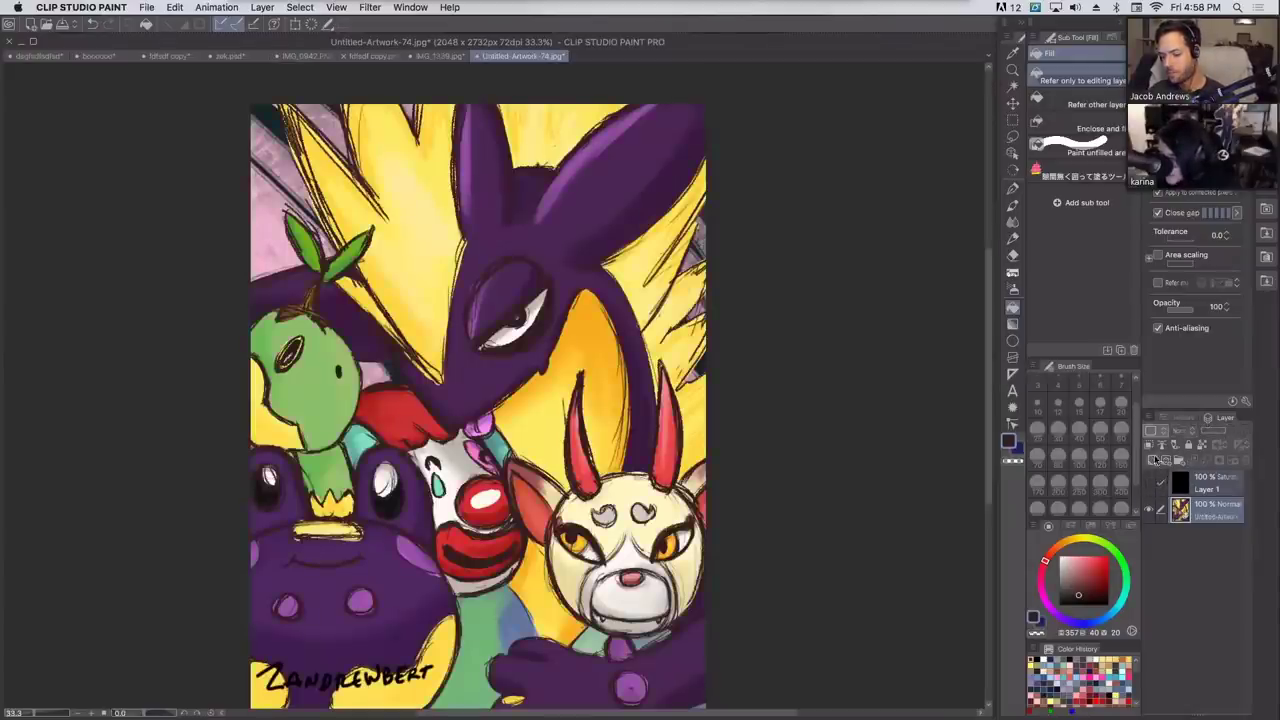
Add a Multiply layer above the artwork and set up the Real G-Pen at size 17 with a muted grayish pink.
{"action": "left_click", "coordinate": [1155, 460]}
{"action": "left_click", "coordinate": [1170, 431]}
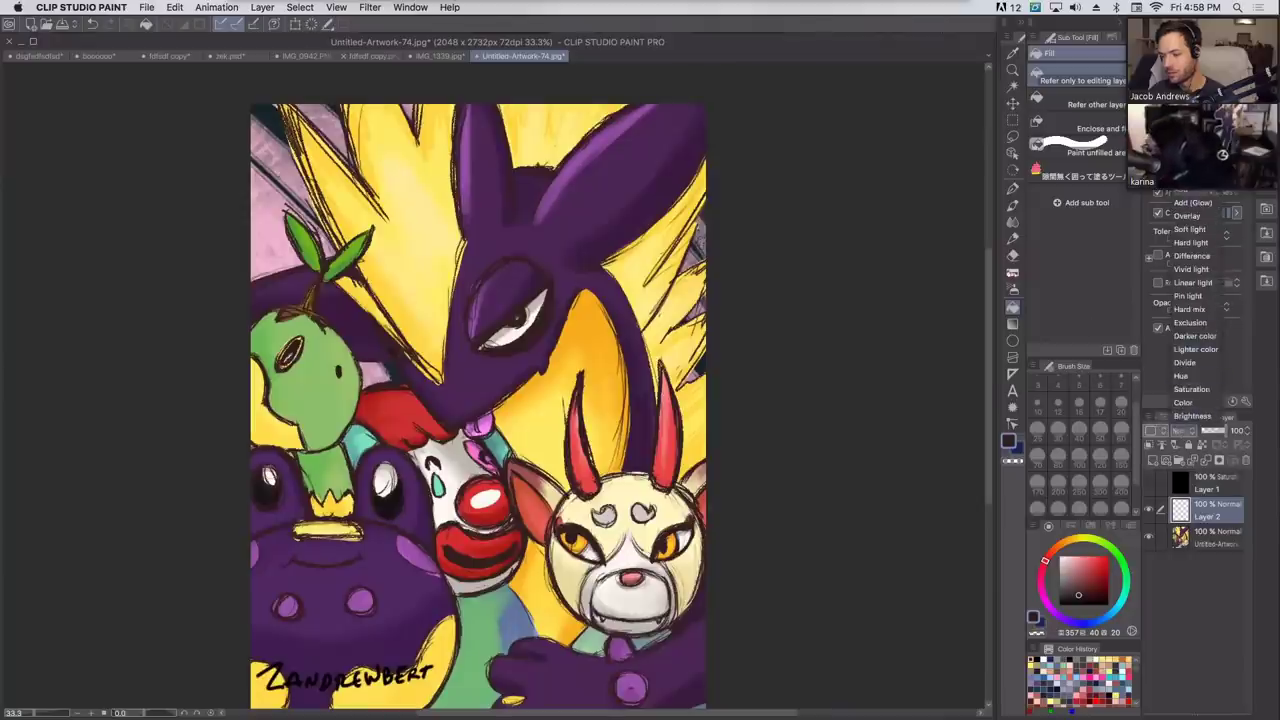
{"action": "left_click", "coordinate": [1187, 83]}
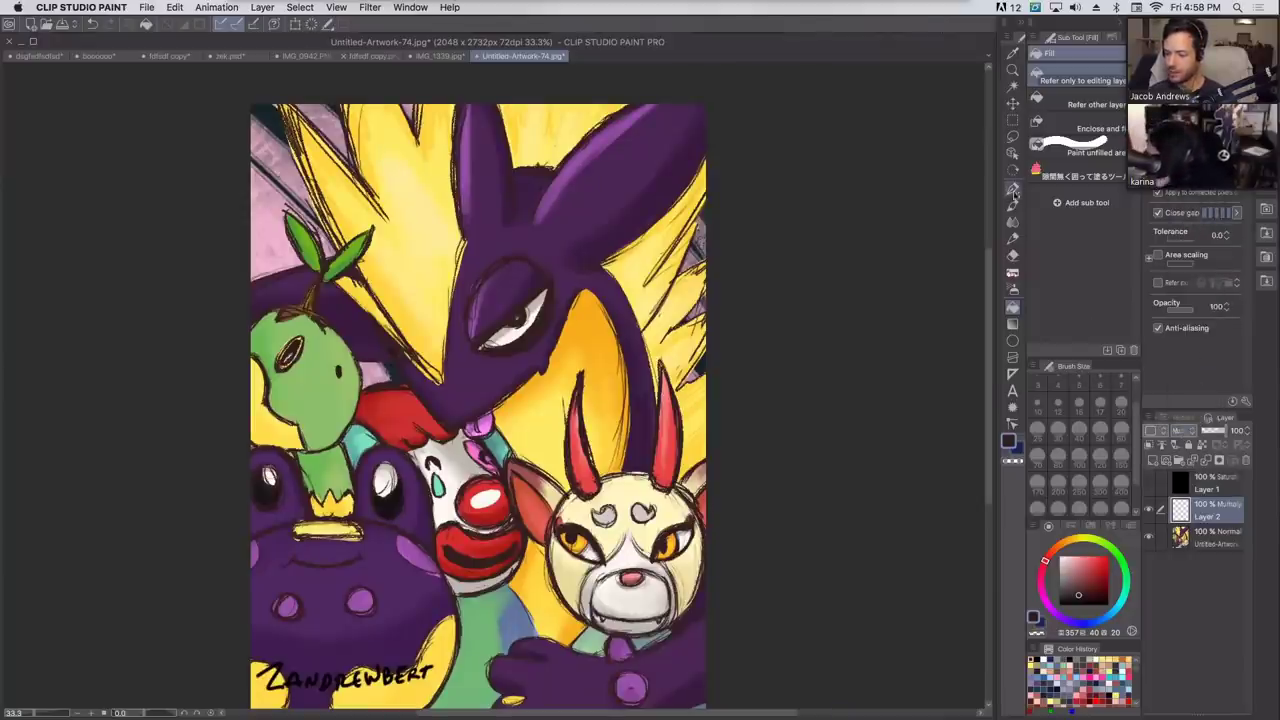
{"action": "left_click", "coordinate": [1012, 188]}
{"action": "left_click", "coordinate": [1072, 572]}
{"action": "left_click", "coordinate": [1065, 565]}
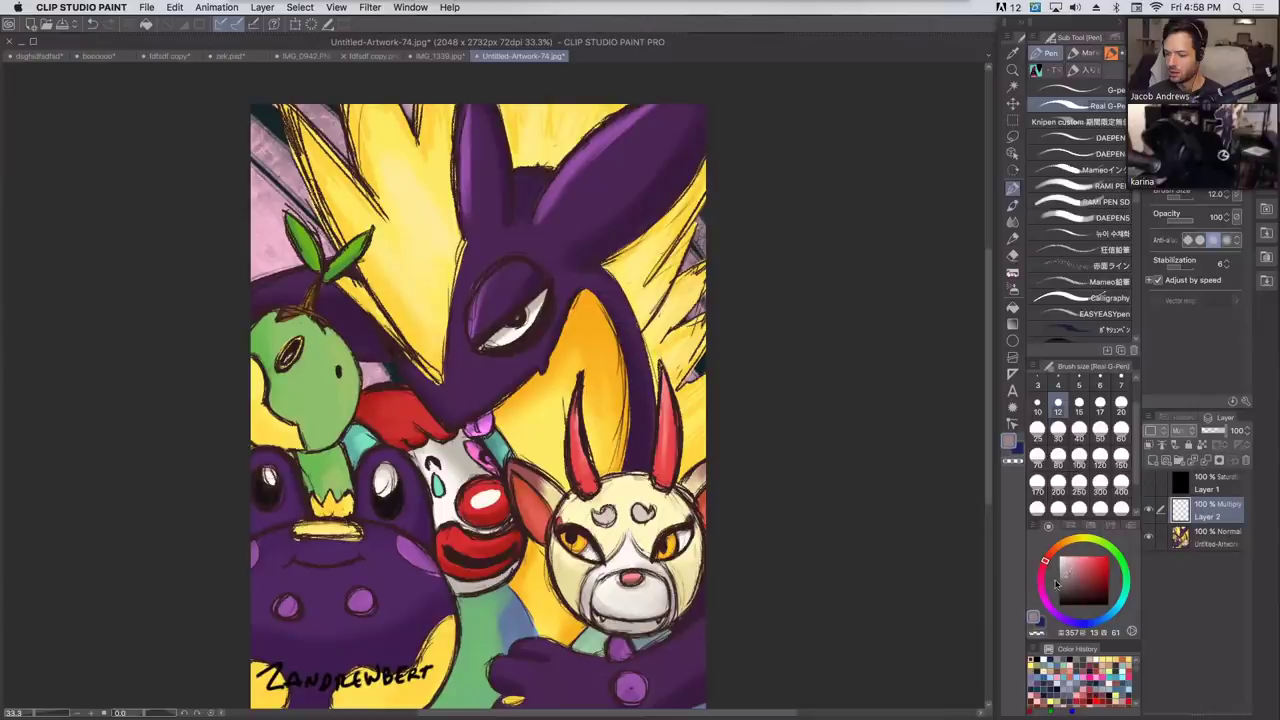
{"action": "left_click", "coordinate": [1100, 405]}
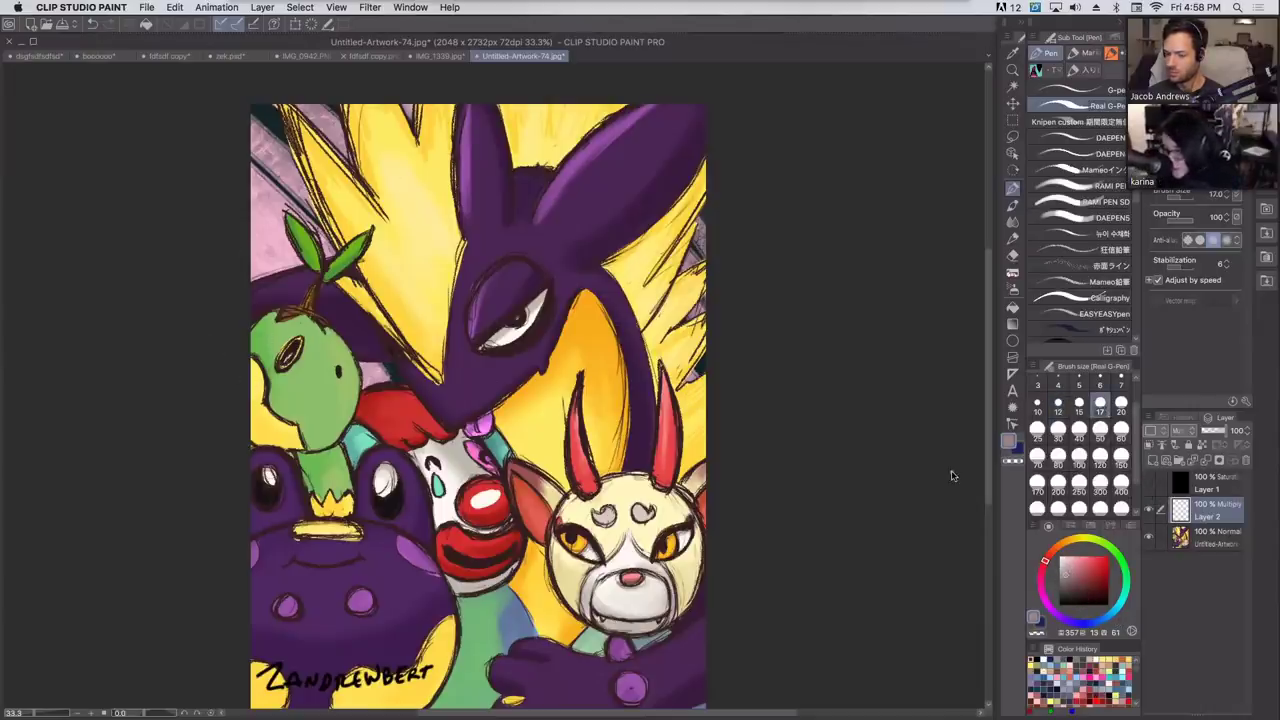
Show the black Saturation layer and add a new Normal layer above it for critique marks.
{"action": "left_click", "coordinate": [1148, 484]}
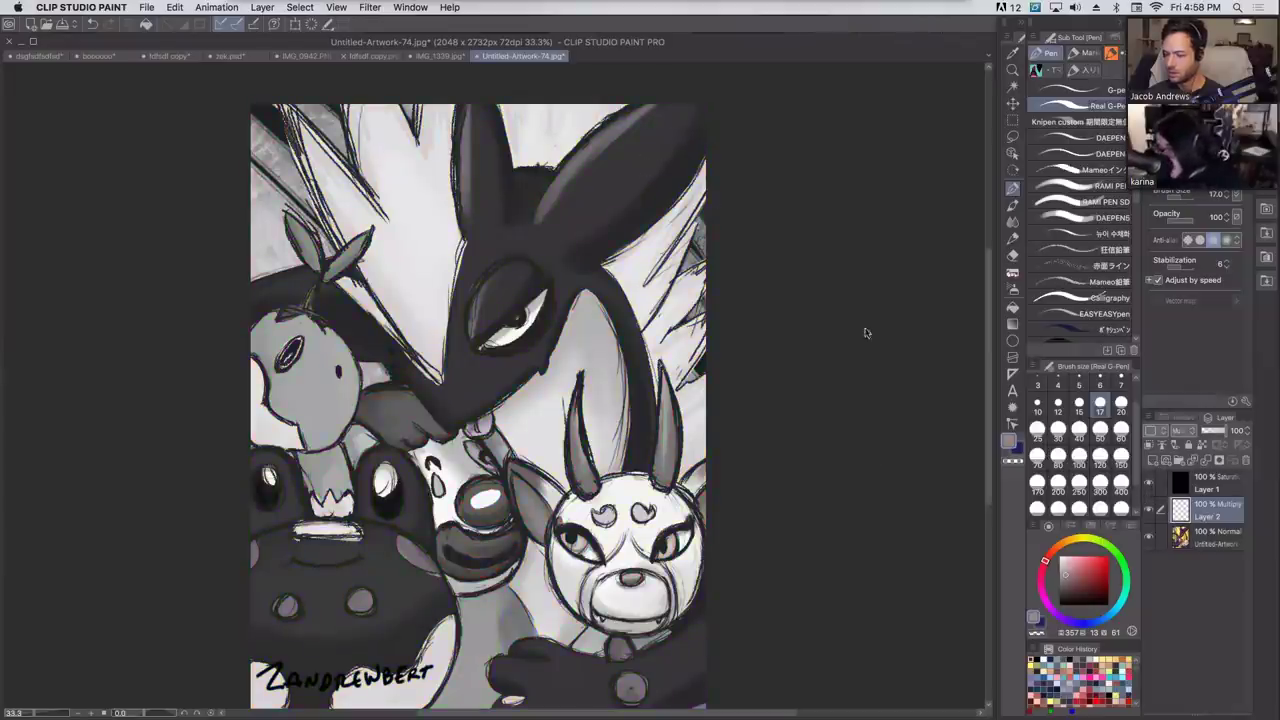
{"action": "left_click", "coordinate": [1154, 461]}
{"action": "left_click_drag", "start_coordinate": [1183, 515], "coordinate": [1191, 476]}
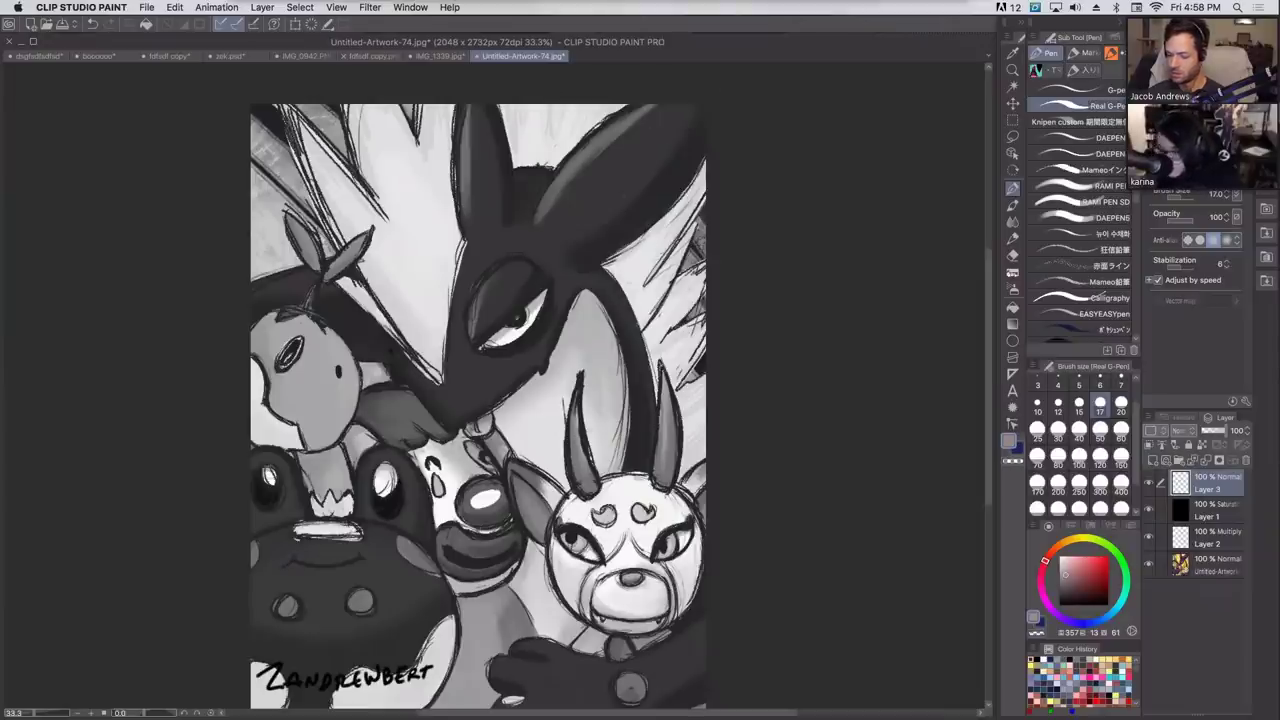
{"action": "key", "text": "super+z"}
{"action": "left_click_drag", "start_coordinate": [574, 513], "coordinate": [586, 583]}
{"action": "key", "text": "super+z"}
{"action": "key", "text": "x"}
{"action": "left_click_drag", "start_coordinate": [1082, 583], "coordinate": [1116, 542]}
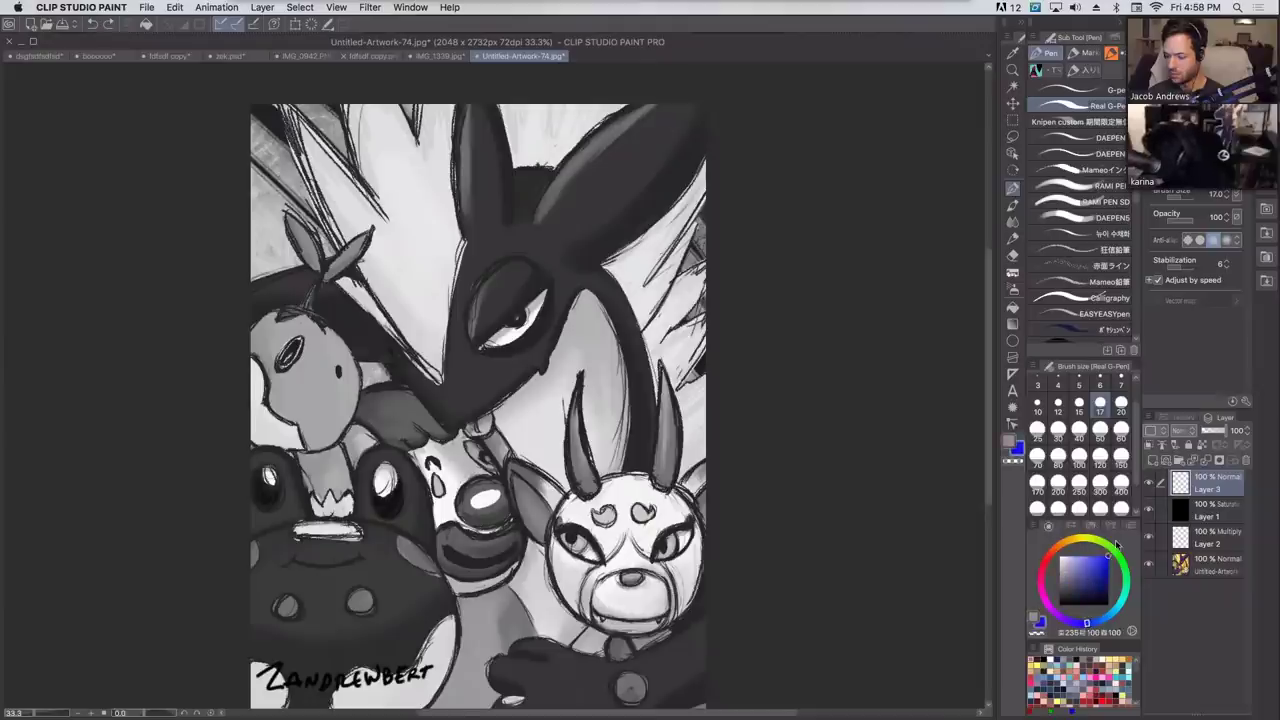
{"action": "mouse_move", "coordinate": [600, 536]}
{"action": "left_mouse_down"}
{"action": "mouse_move", "coordinate": [546, 560]}
{"action": "mouse_move", "coordinate": [604, 568]}
{"action": "left_mouse_up"}
{"action": "key", "text": "super+z"}
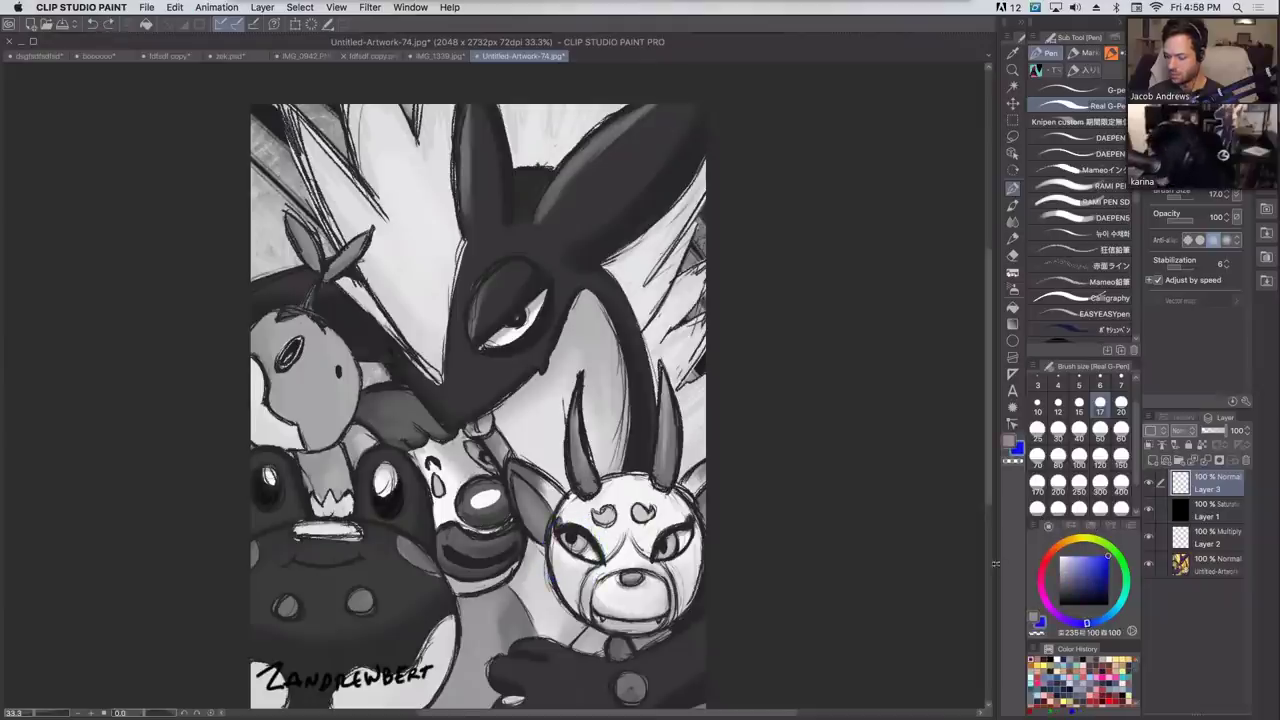
Set the drawing color to bright red and try circling an eye of the horned white creature, undoing the marks.
{"action": "left_click", "coordinate": [1046, 557]}
{"action": "left_click_drag", "start_coordinate": [585, 518], "coordinate": [570, 515]}
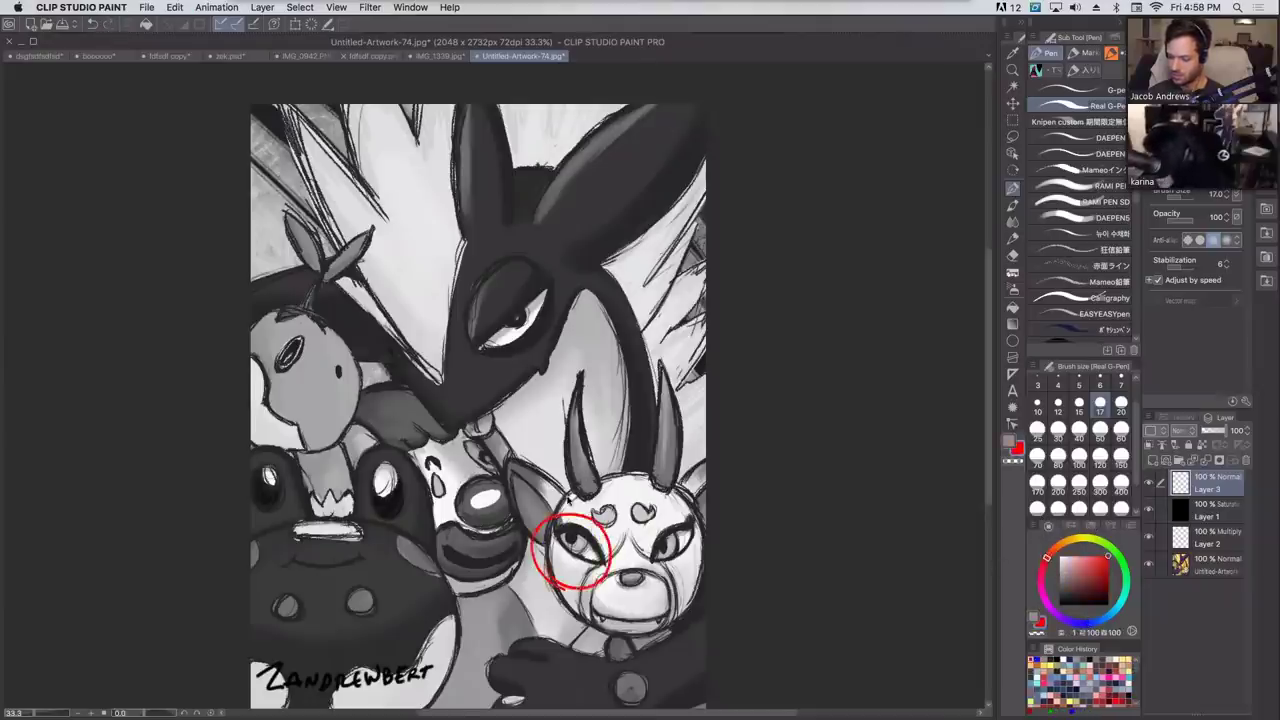
{"action": "key", "text": "super+z"}
{"action": "mouse_move", "coordinate": [556, 547]}
{"action": "left_mouse_down"}
{"action": "mouse_move", "coordinate": [577, 563]}
{"action": "mouse_move", "coordinate": [562, 558]}
{"action": "left_mouse_up"}
{"action": "key", "text": "super+z"}
{"action": "key", "text": "ctrl+z"}
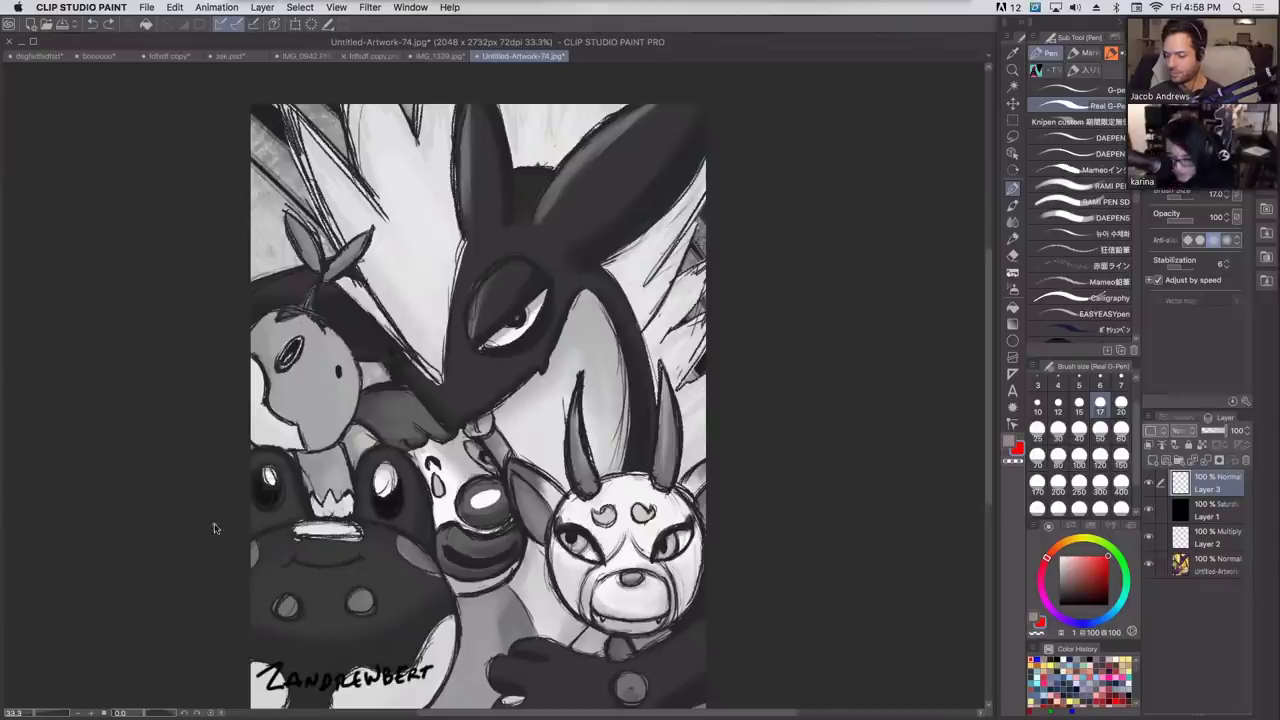
Try a red arrow on the large creature's ear, undo it, and circle the green creature's forehead in red.
{"action": "left_click_drag", "start_coordinate": [606, 195], "coordinate": [612, 226]}
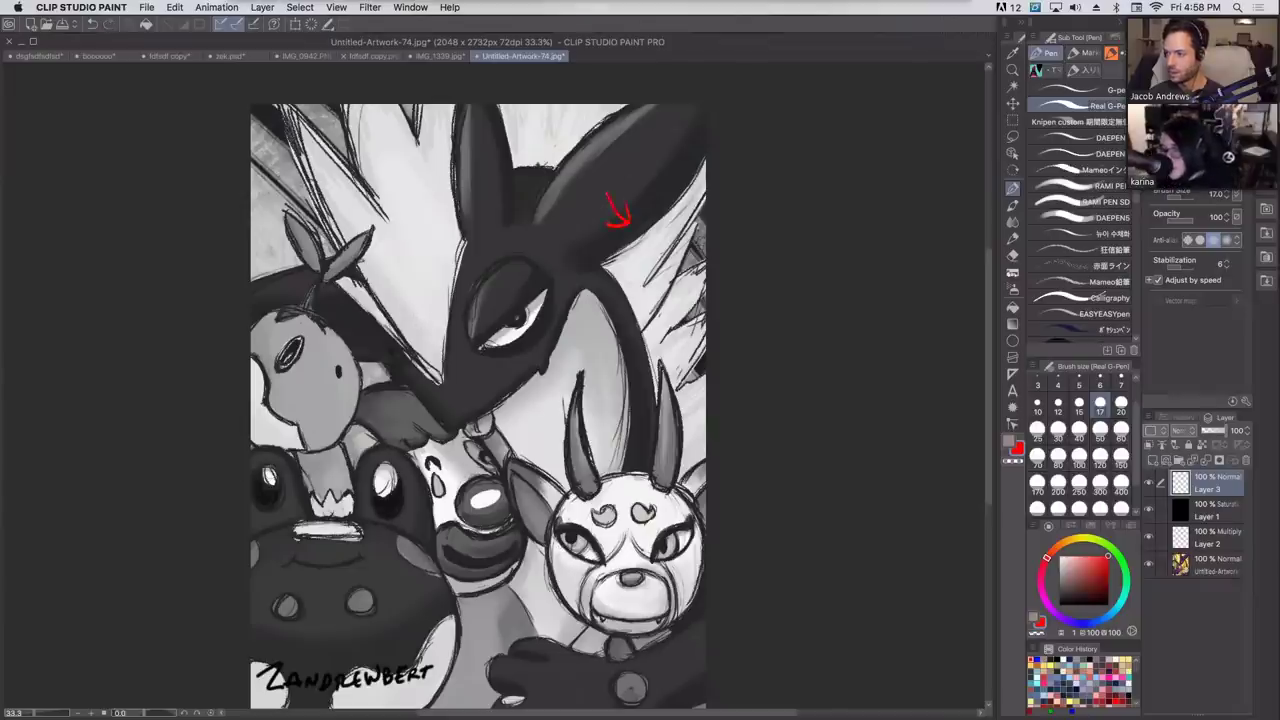
{"action": "key", "text": "ctrl+z"}
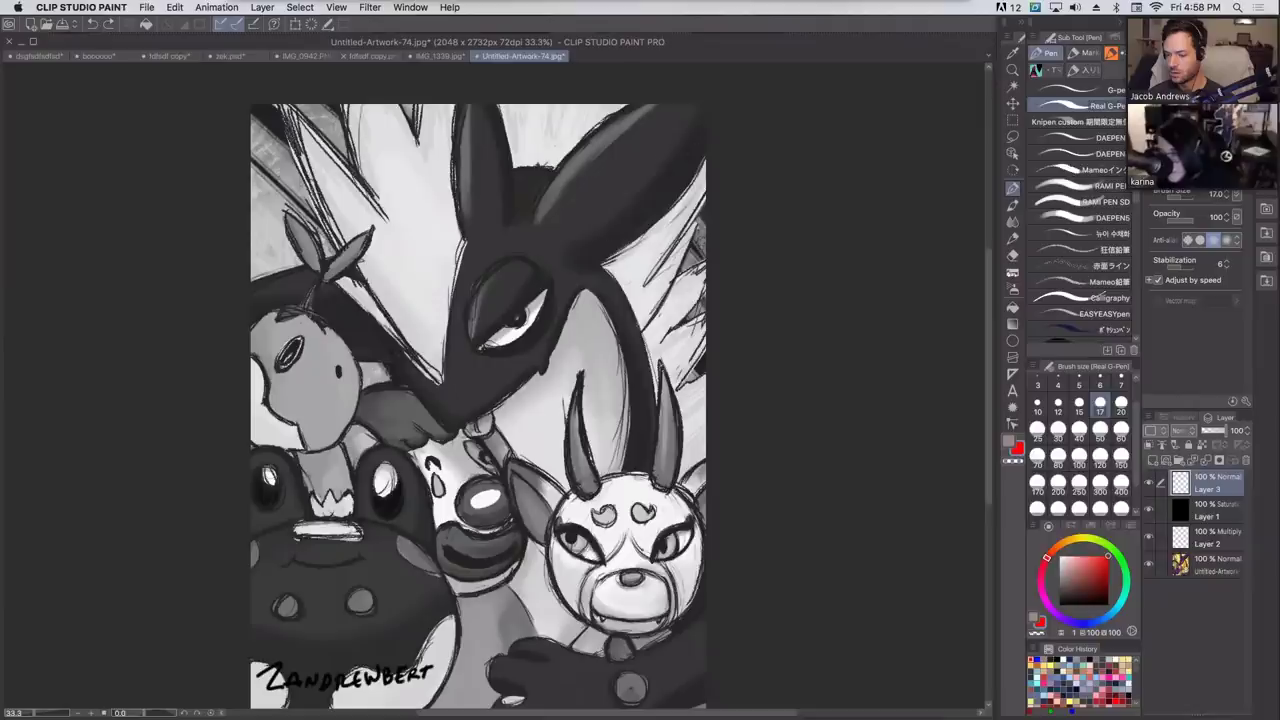
{"action": "mouse_move", "coordinate": [275, 335]}
{"action": "left_mouse_down"}
{"action": "mouse_move", "coordinate": [254, 340]}
{"action": "mouse_move", "coordinate": [262, 326]}
{"action": "left_mouse_up"}
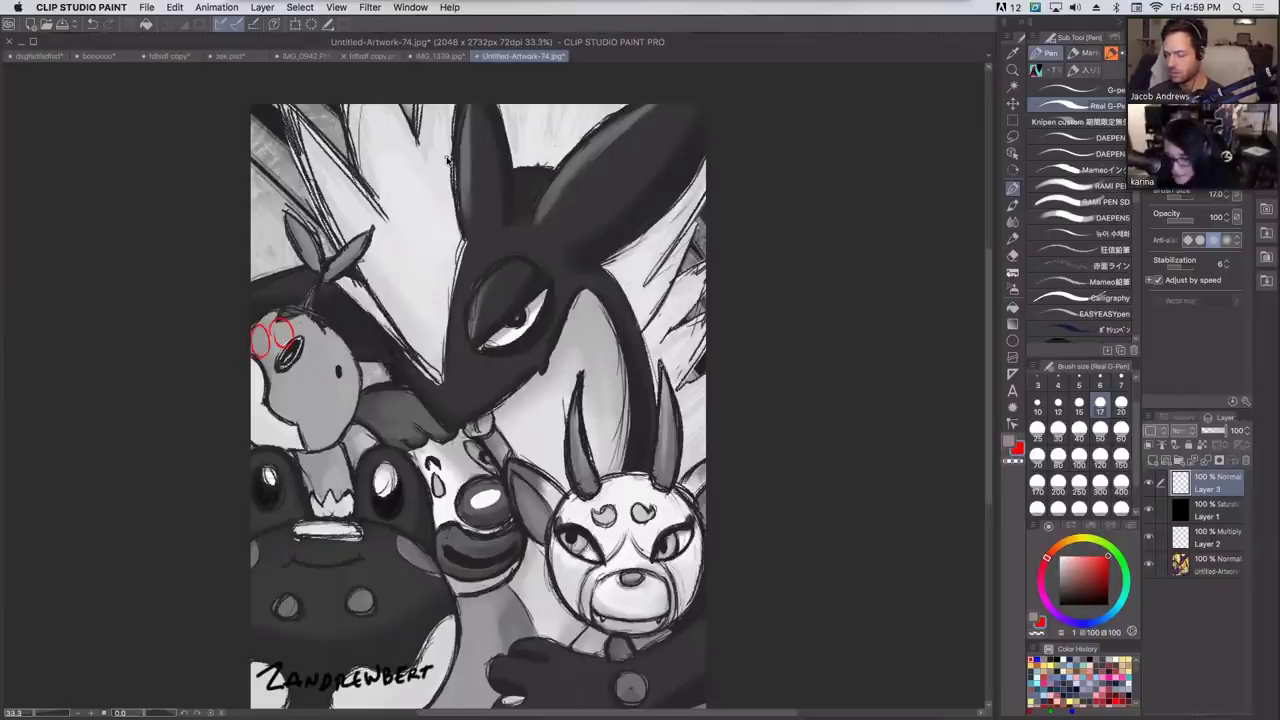
{"action": "key", "text": "super+z"}
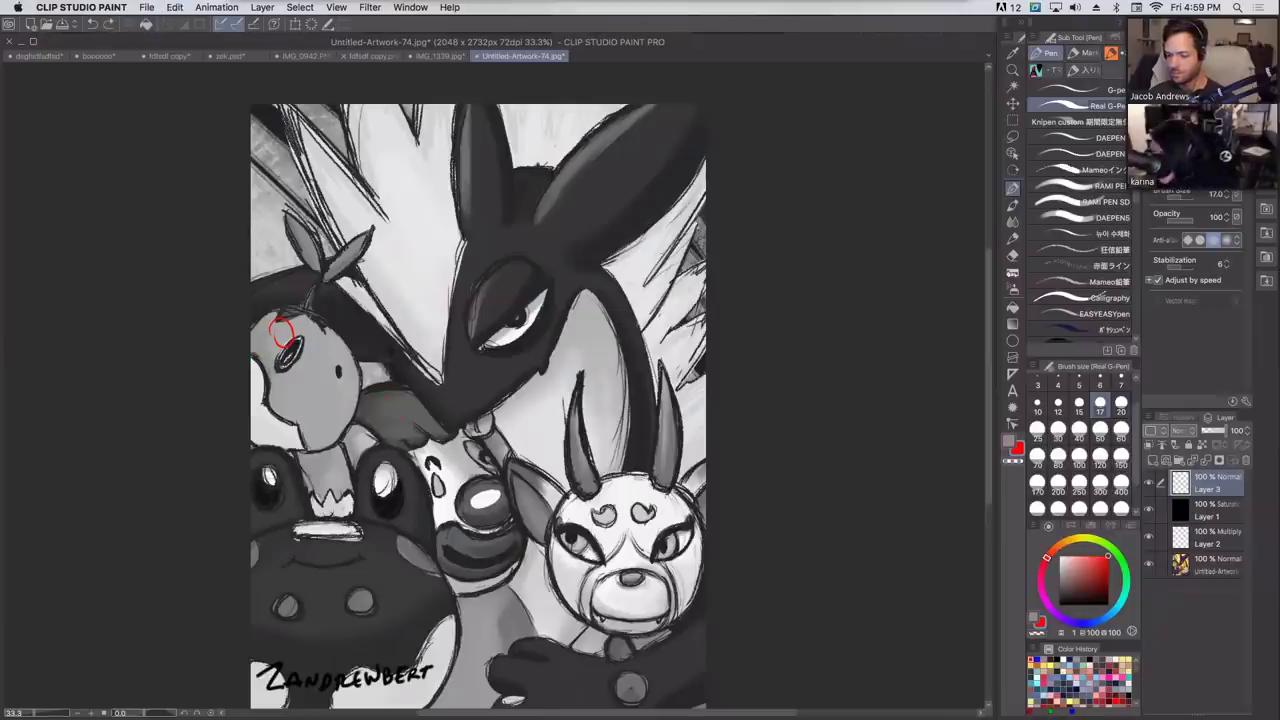
Hide the Saturation layer and the red marks layer, and make the Multiply layer active.
{"action": "left_click", "coordinate": [1149, 510]}
{"action": "left_click", "coordinate": [1195, 538]}
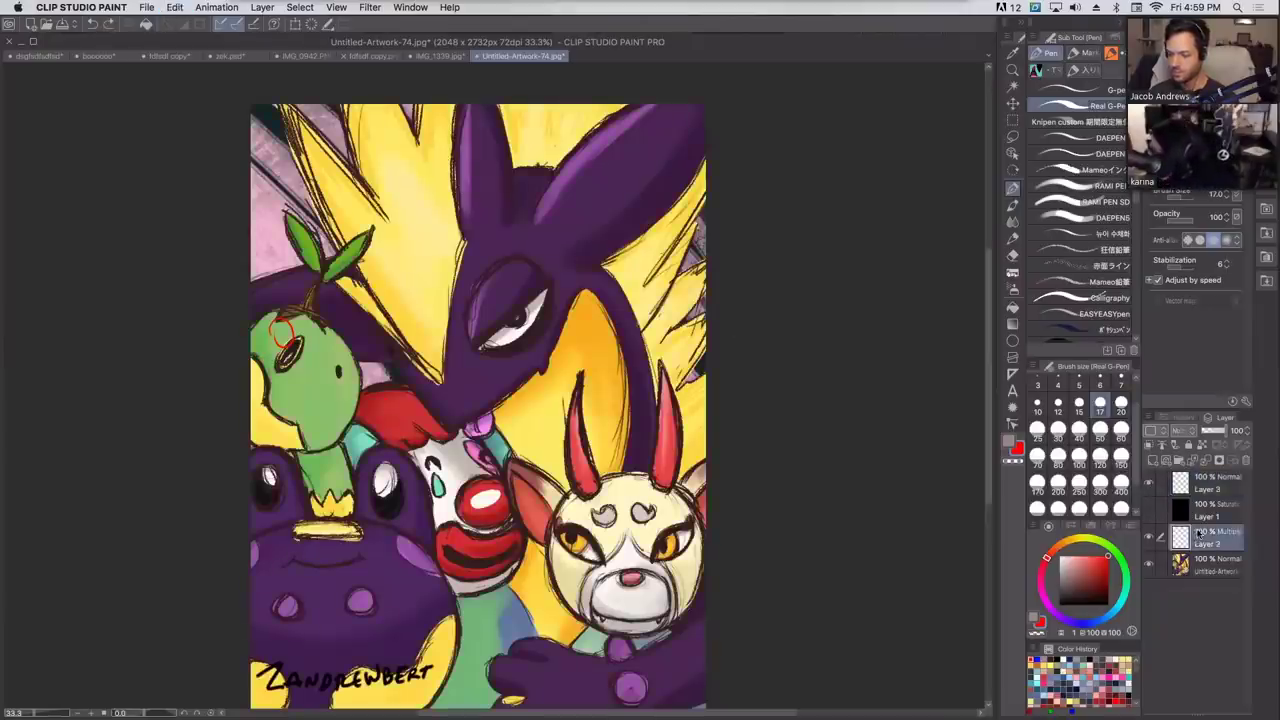
{"action": "left_click", "coordinate": [1148, 483]}
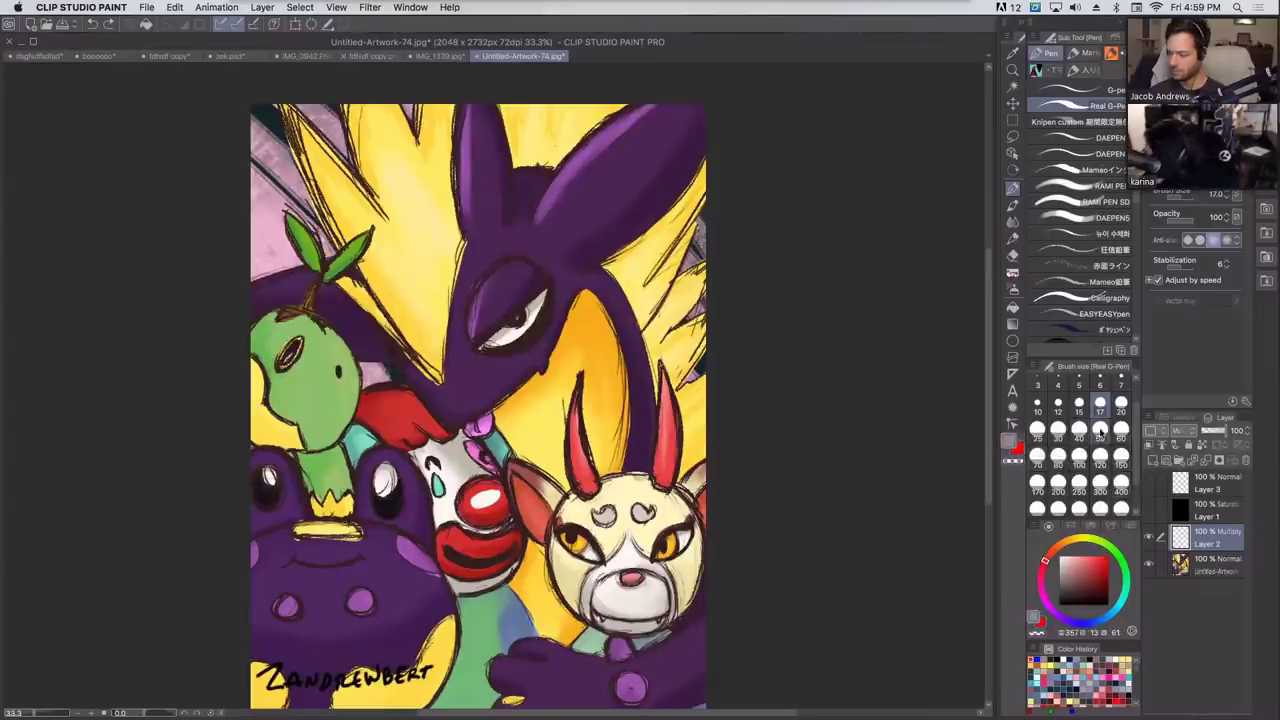
Paint a cast shadow on the yellow chest under the large purple creature's jaw with a size 40 pencil.
{"action": "left_click", "coordinate": [1013, 306]}
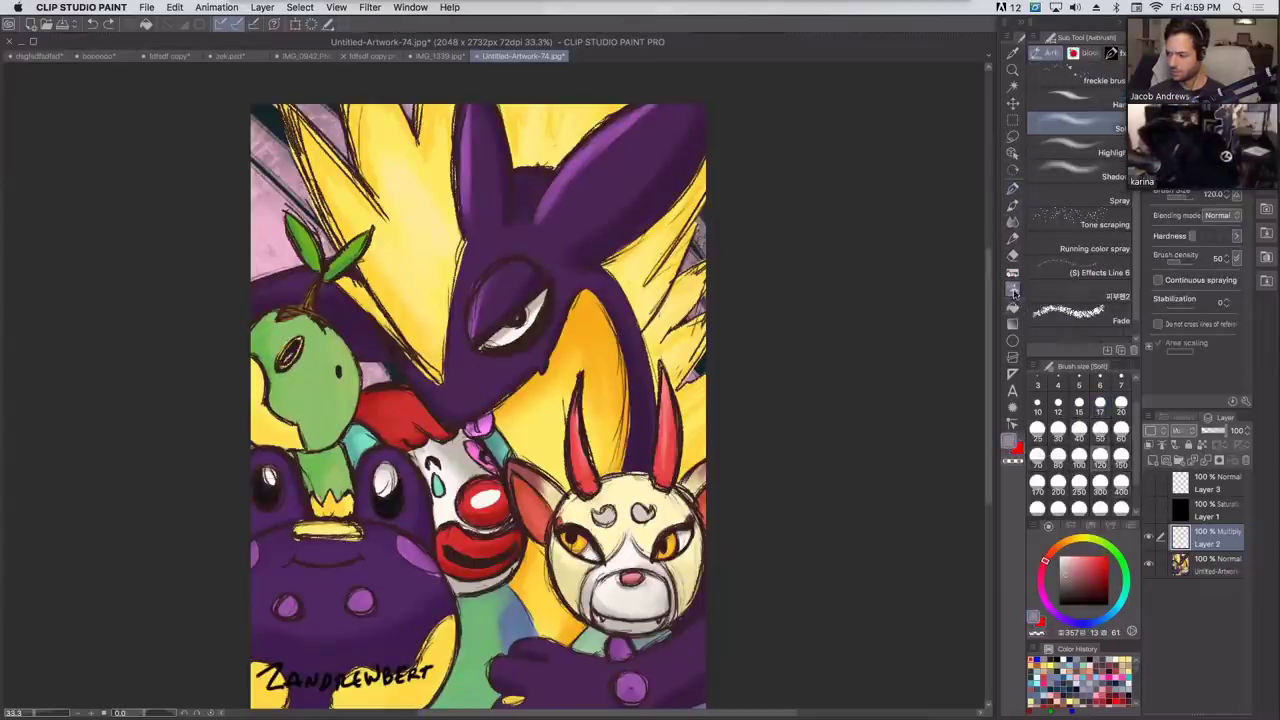
{"action": "left_click", "coordinate": [1013, 240]}
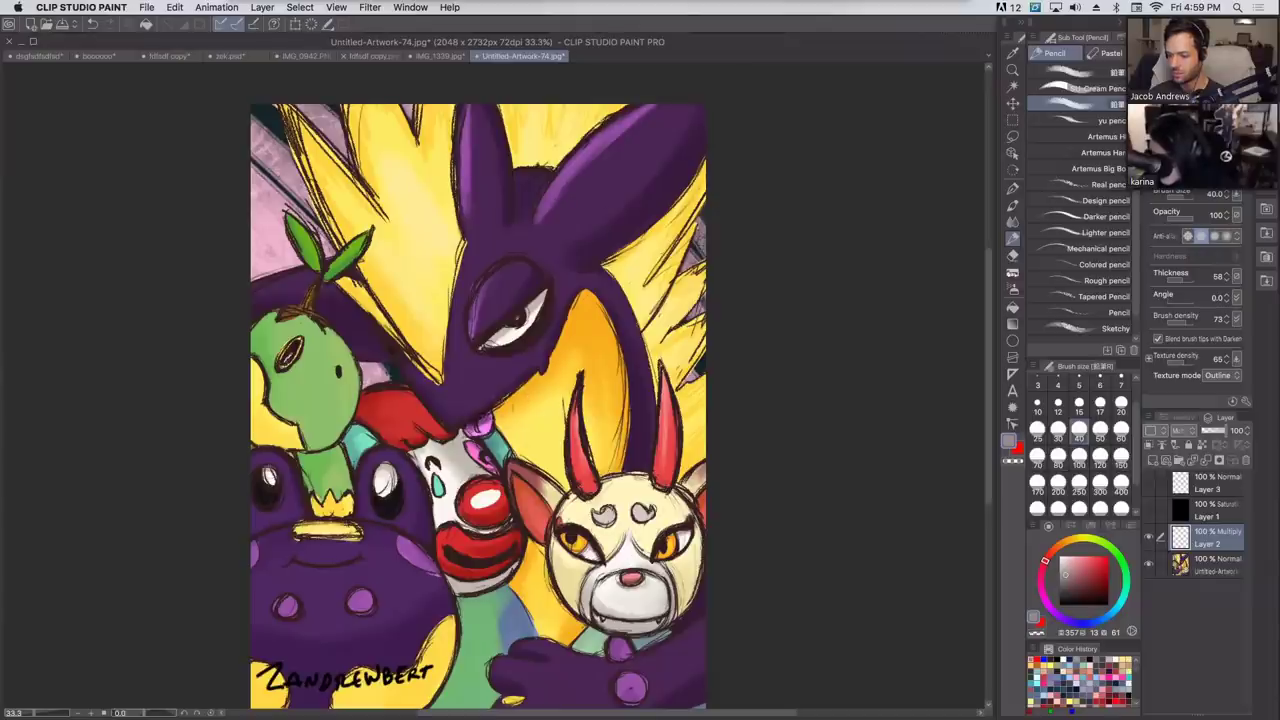
{"action": "mouse_move", "coordinate": [496, 408]}
{"action": "left_mouse_down"}
{"action": "mouse_move", "coordinate": [557, 386]}
{"action": "mouse_move", "coordinate": [570, 356]}
{"action": "left_mouse_up"}
{"action": "key", "text": "super+z"}
{"action": "left_click_drag", "start_coordinate": [512, 432], "coordinate": [561, 377]}
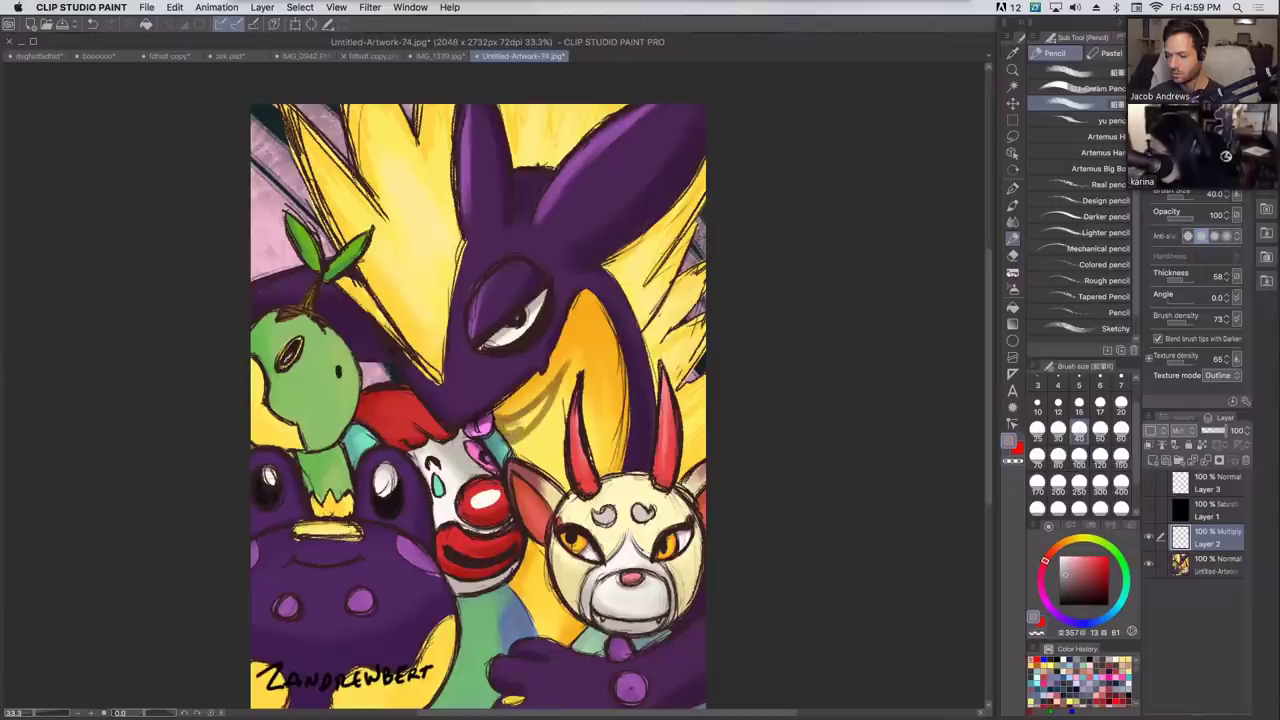
{"action": "key", "text": "super+z"}
{"action": "left_click_drag", "start_coordinate": [510, 444], "coordinate": [543, 400]}
{"action": "left_click_drag", "start_coordinate": [506, 444], "coordinate": [549, 395]}
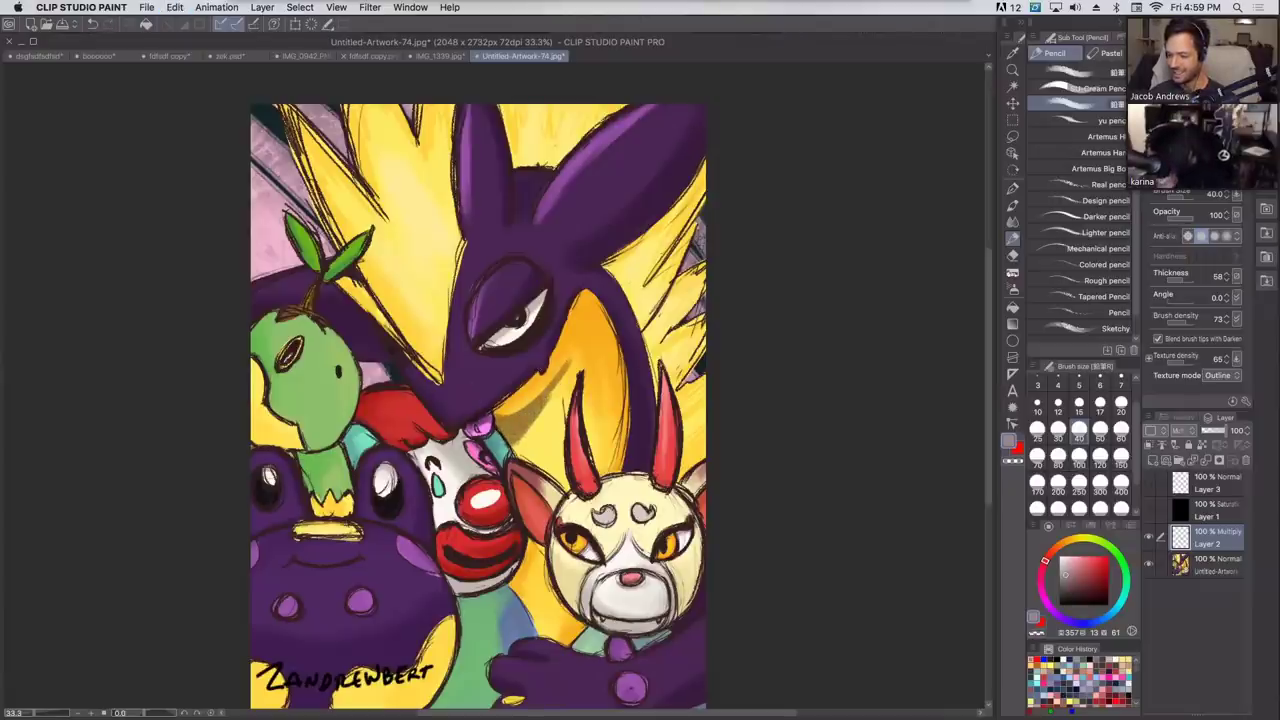
Shade the clown's red hair and teal collar beneath the large creature's chin, deepening the shadow with a muted blue.
{"action": "mouse_move", "coordinate": [390, 394]}
{"action": "left_mouse_down"}
{"action": "mouse_move", "coordinate": [428, 416]}
{"action": "mouse_move", "coordinate": [398, 393]}
{"action": "mouse_move", "coordinate": [370, 393]}
{"action": "mouse_move", "coordinate": [436, 424]}
{"action": "left_mouse_up"}
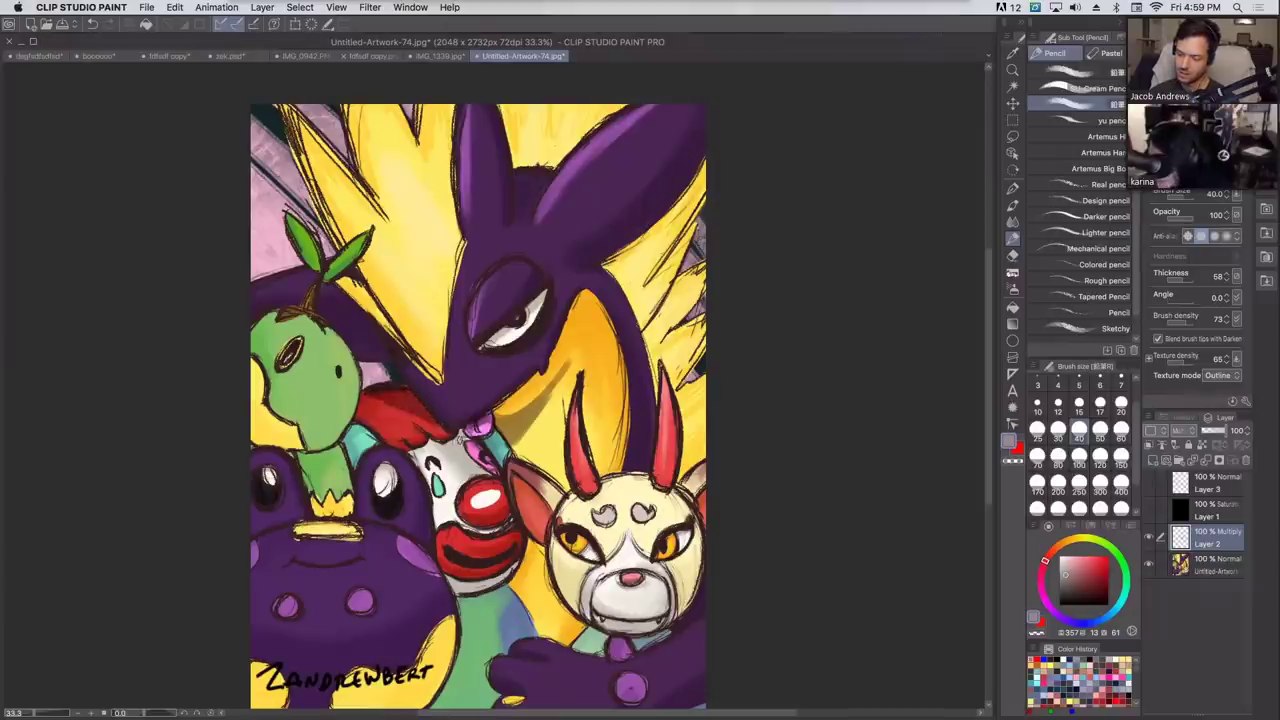
{"action": "left_click_drag", "start_coordinate": [442, 430], "coordinate": [368, 400]}
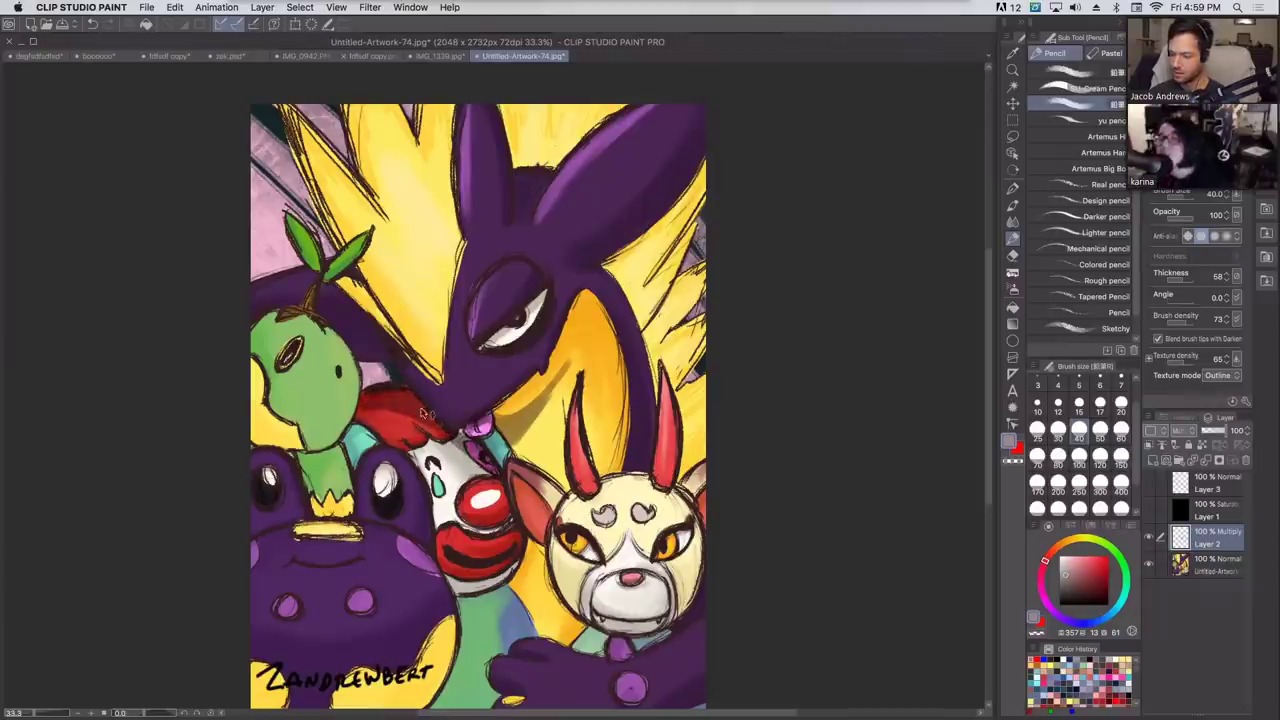
{"action": "left_click", "coordinate": [1017, 449]}
{"action": "left_click_drag", "start_coordinate": [1076, 579], "coordinate": [1075, 581]}
{"action": "left_click", "coordinate": [1090, 623]}
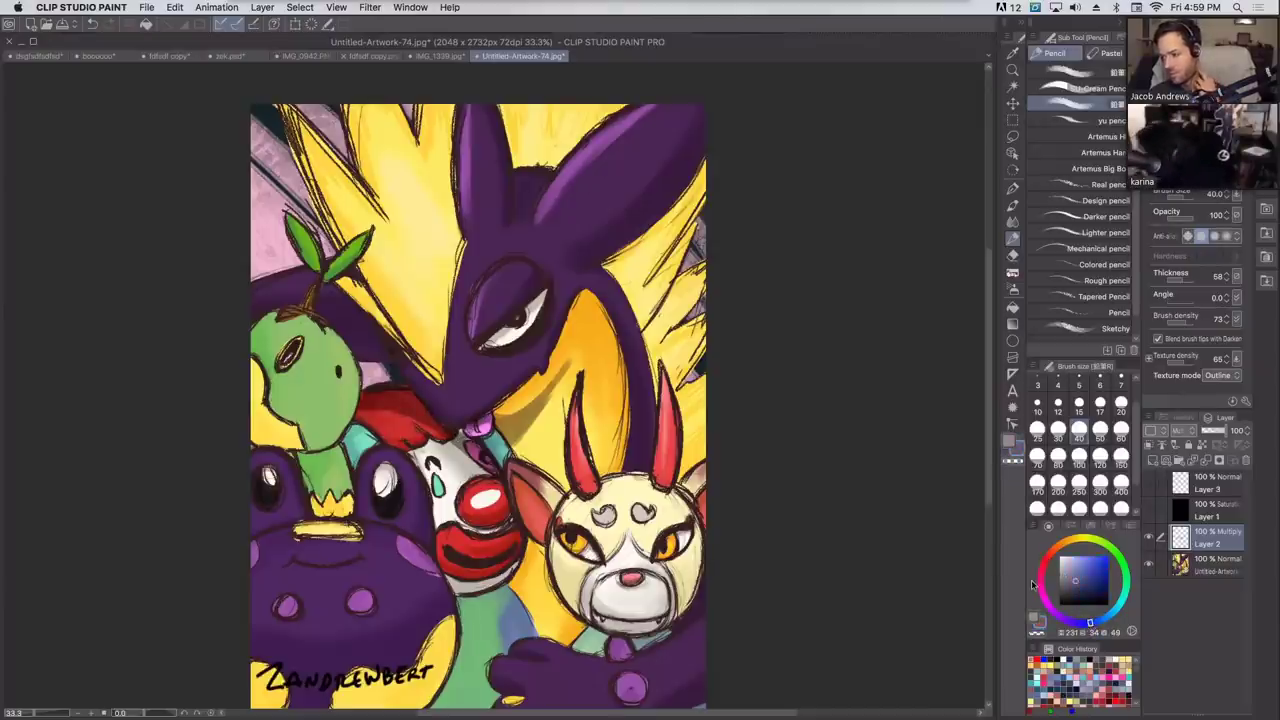
{"action": "mouse_move", "coordinate": [396, 400]}
{"action": "left_mouse_down"}
{"action": "mouse_move", "coordinate": [410, 396]}
{"action": "mouse_move", "coordinate": [416, 411]}
{"action": "left_mouse_up"}
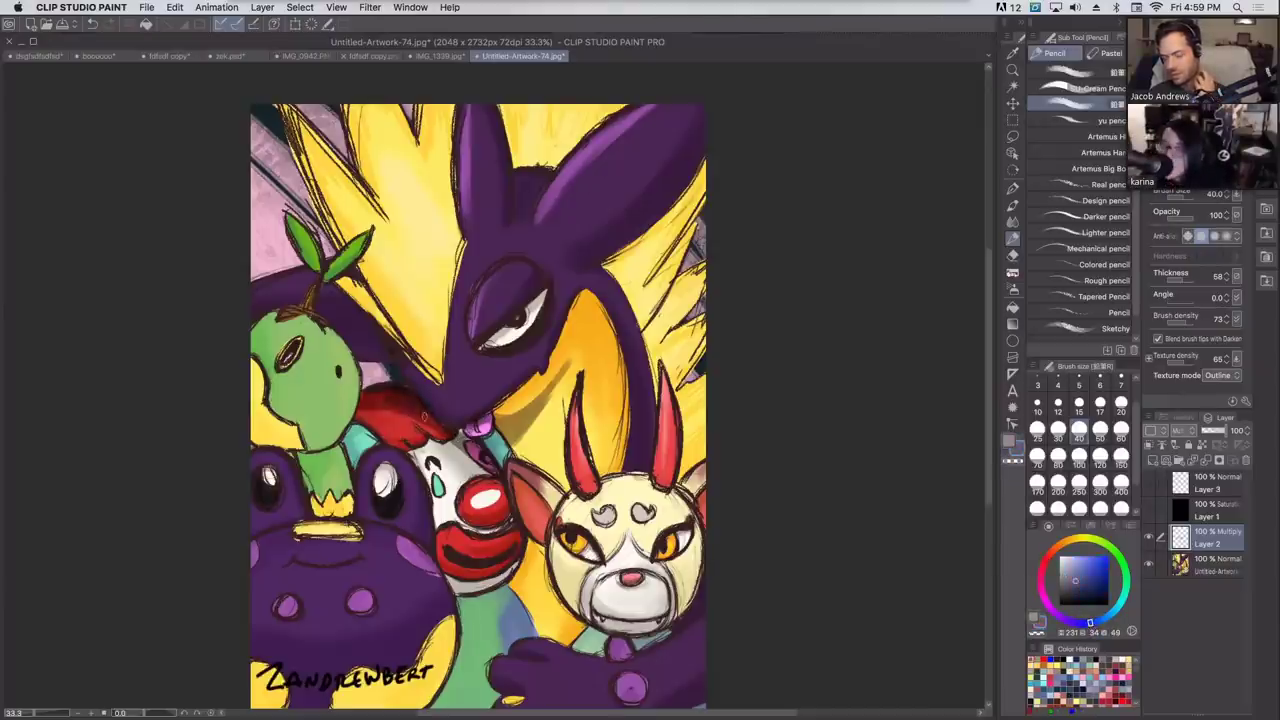
{"action": "key", "text": "x"}
{"action": "key", "text": "x"}
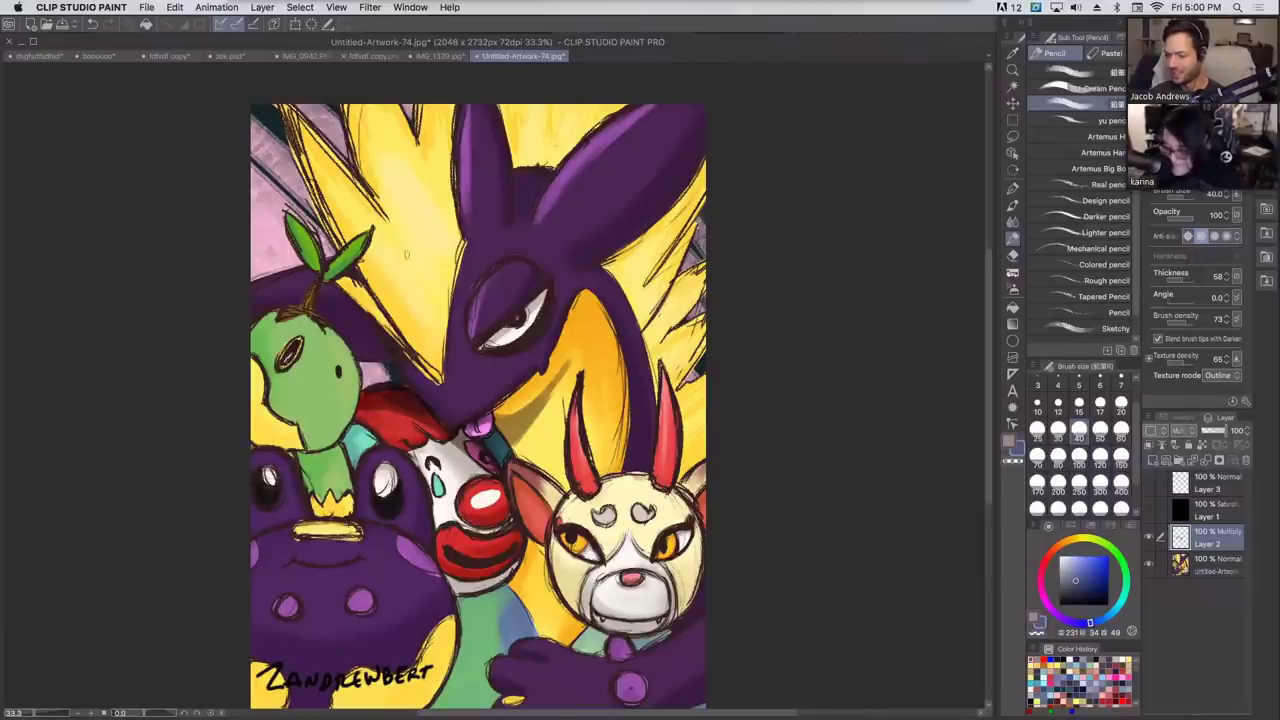
Try a shading stroke around the large purple creature's eye.
{"action": "key", "text": "c"}
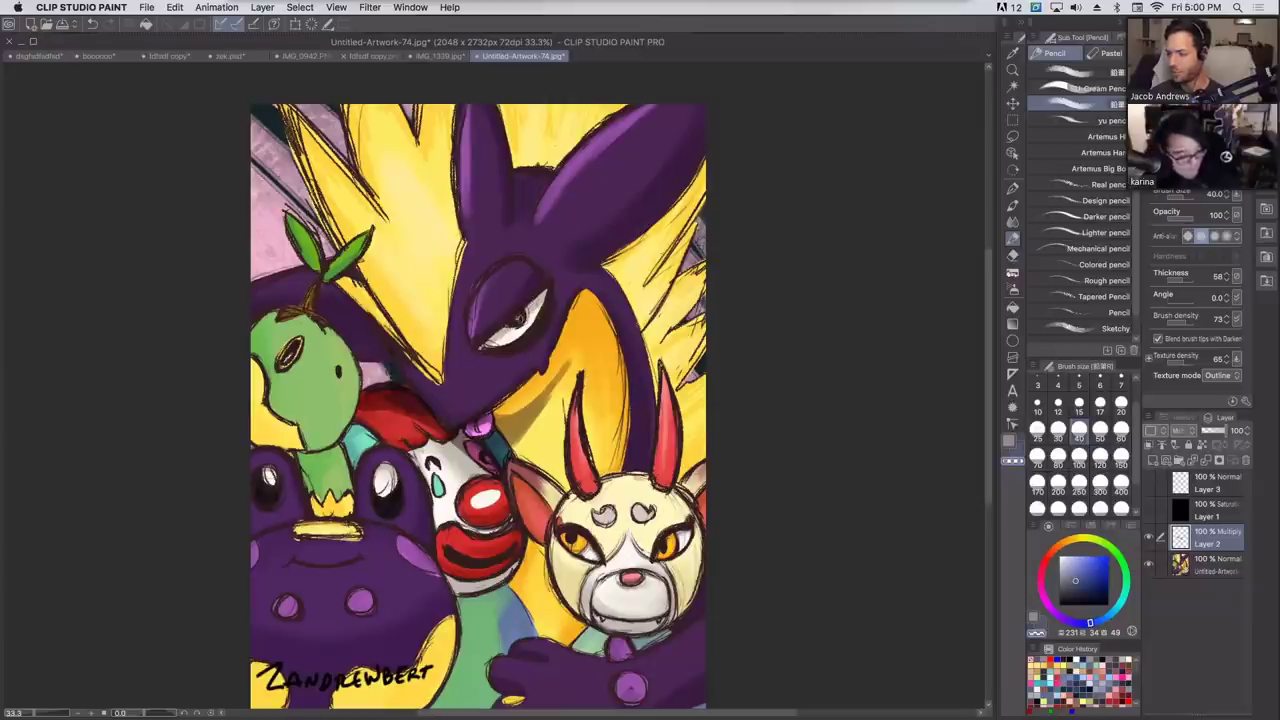
{"action": "key", "text": "c"}
{"action": "mouse_move", "coordinate": [486, 342]}
{"action": "left_mouse_down"}
{"action": "mouse_move", "coordinate": [538, 309]}
{"action": "mouse_move", "coordinate": [542, 260]}
{"action": "left_mouse_up"}
{"action": "key", "text": "super+z"}
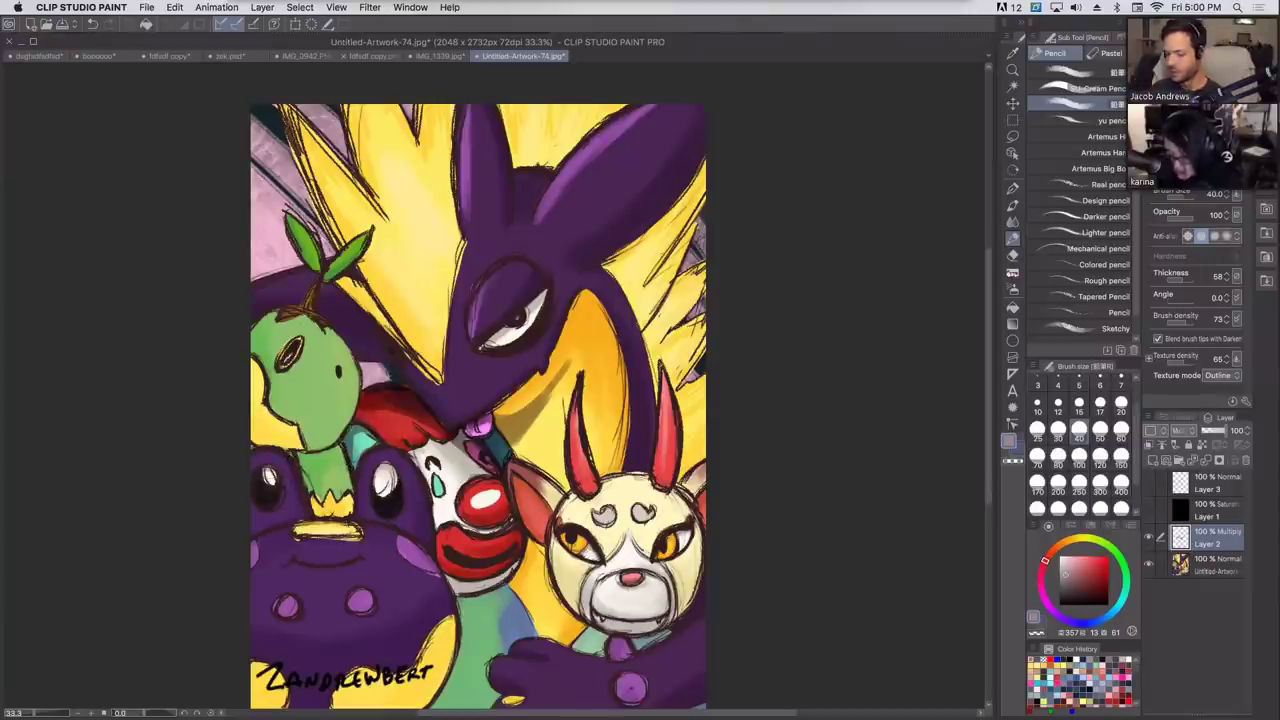
Shade the green creature's neck and the top and side of its head with the muted grayish pink.
{"action": "left_click_drag", "start_coordinate": [306, 462], "coordinate": [316, 514]}
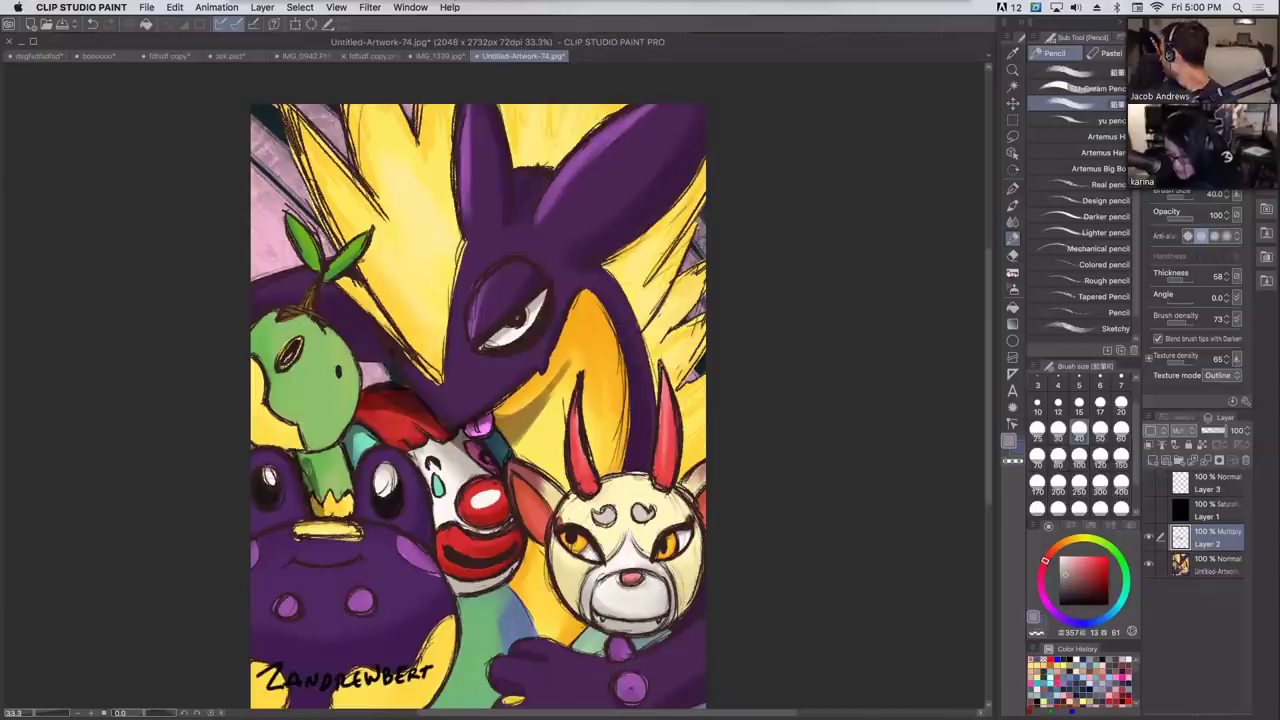
{"action": "mouse_move", "coordinate": [306, 454]}
{"action": "left_mouse_down"}
{"action": "mouse_move", "coordinate": [342, 502]}
{"action": "mouse_move", "coordinate": [334, 514]}
{"action": "mouse_move", "coordinate": [348, 496]}
{"action": "left_mouse_up"}
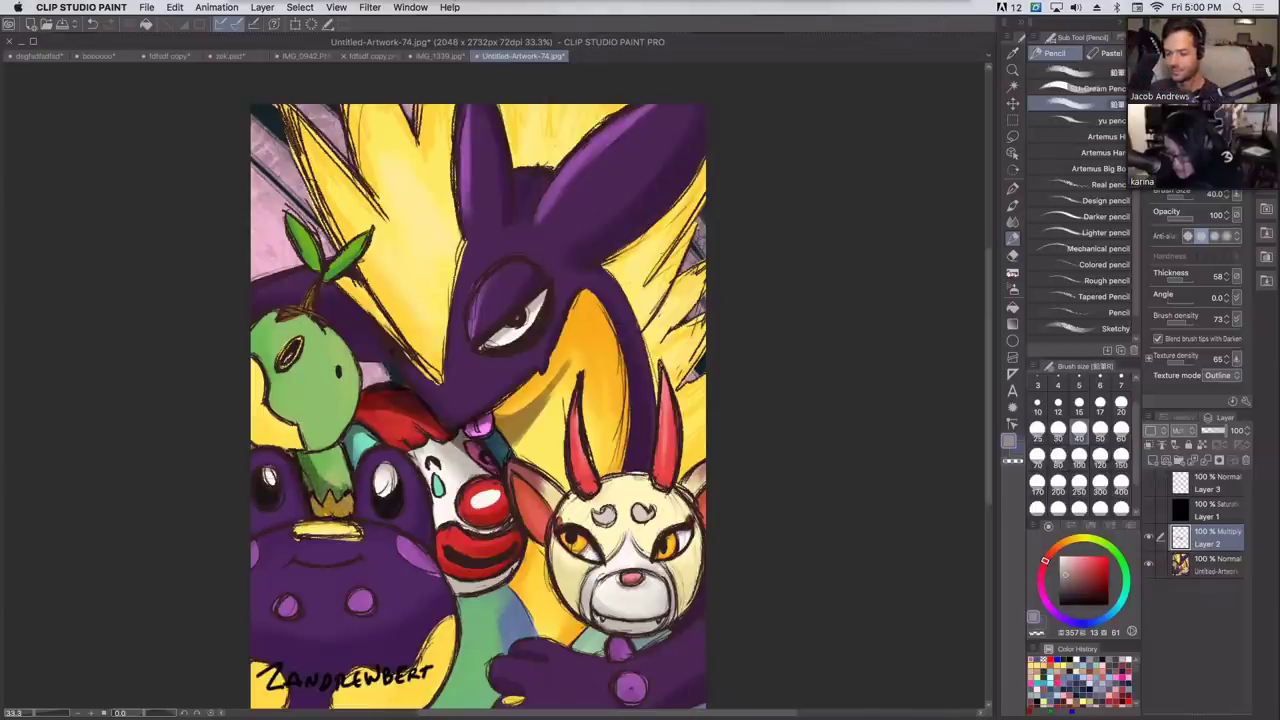
{"action": "mouse_move", "coordinate": [300, 330]}
{"action": "left_mouse_down"}
{"action": "mouse_move", "coordinate": [262, 360]}
{"action": "mouse_move", "coordinate": [258, 330]}
{"action": "mouse_move", "coordinate": [304, 310]}
{"action": "left_mouse_up"}
{"action": "mouse_move", "coordinate": [262, 366]}
{"action": "left_mouse_down"}
{"action": "mouse_move", "coordinate": [300, 326]}
{"action": "mouse_move", "coordinate": [264, 358]}
{"action": "mouse_move", "coordinate": [292, 342]}
{"action": "mouse_move", "coordinate": [264, 376]}
{"action": "mouse_move", "coordinate": [260, 366]}
{"action": "left_mouse_up"}
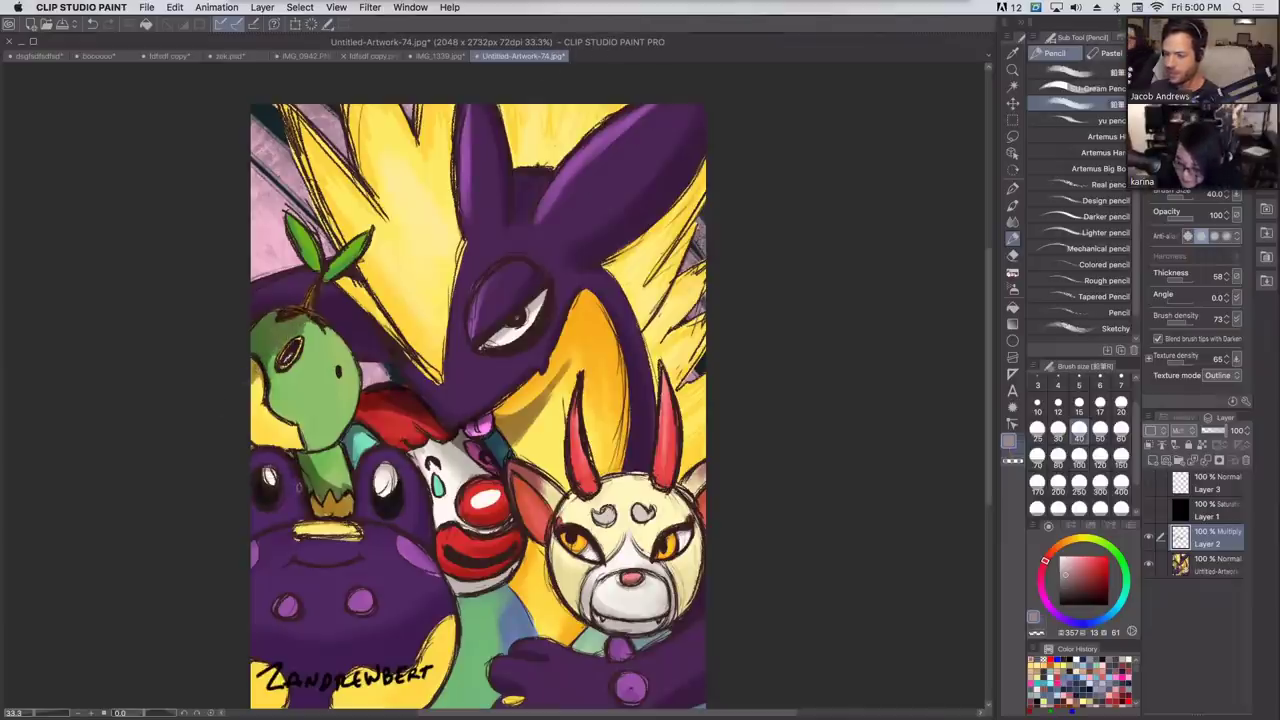
Enlarge the pencil to size 150 and shade the yellow belly areas of the purple frog creature around the signature.
{"action": "key", "text": "bracketright"}
{"action": "key", "text": "bracketright"}
{"action": "key", "text": "bracketright"}
{"action": "key", "text": "bracketright"}
{"action": "key", "text": "bracketright"}
{"action": "key", "text": "bracketright"}
{"action": "key", "text": "bracketright"}
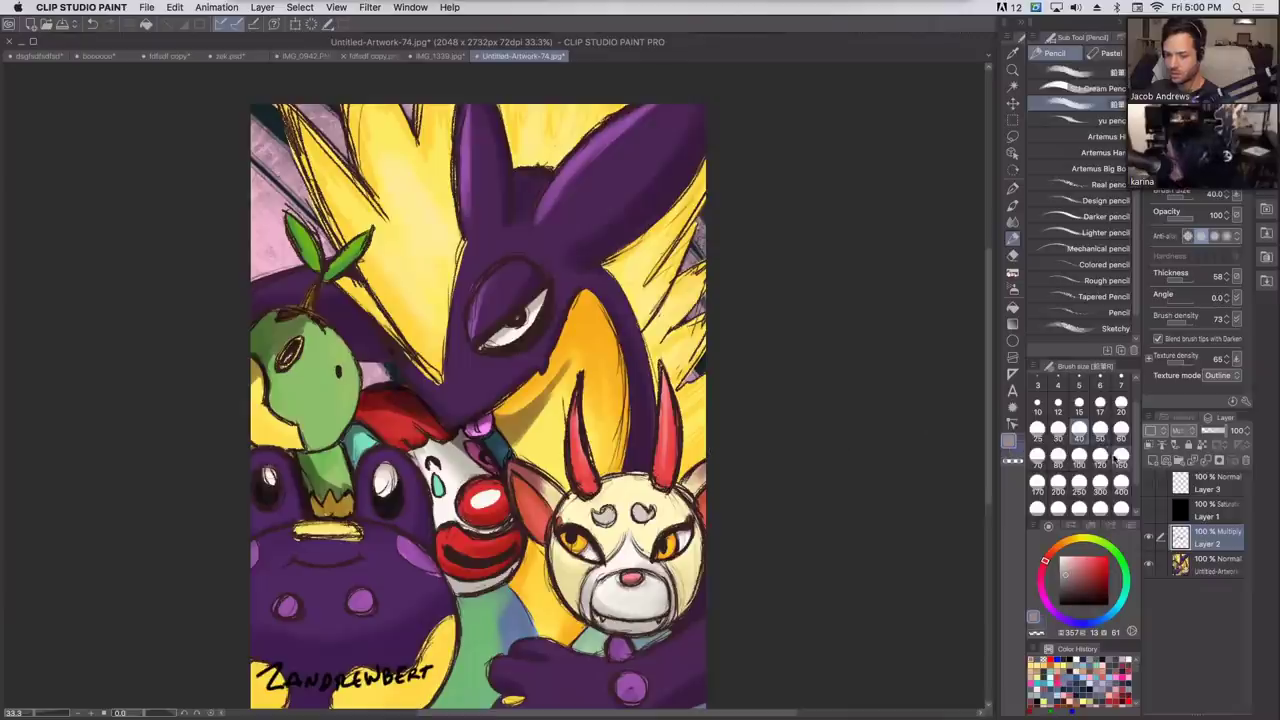
{"action": "mouse_move", "coordinate": [445, 632]}
{"action": "left_mouse_down"}
{"action": "mouse_move", "coordinate": [343, 697]}
{"action": "mouse_move", "coordinate": [432, 688]}
{"action": "left_mouse_up"}
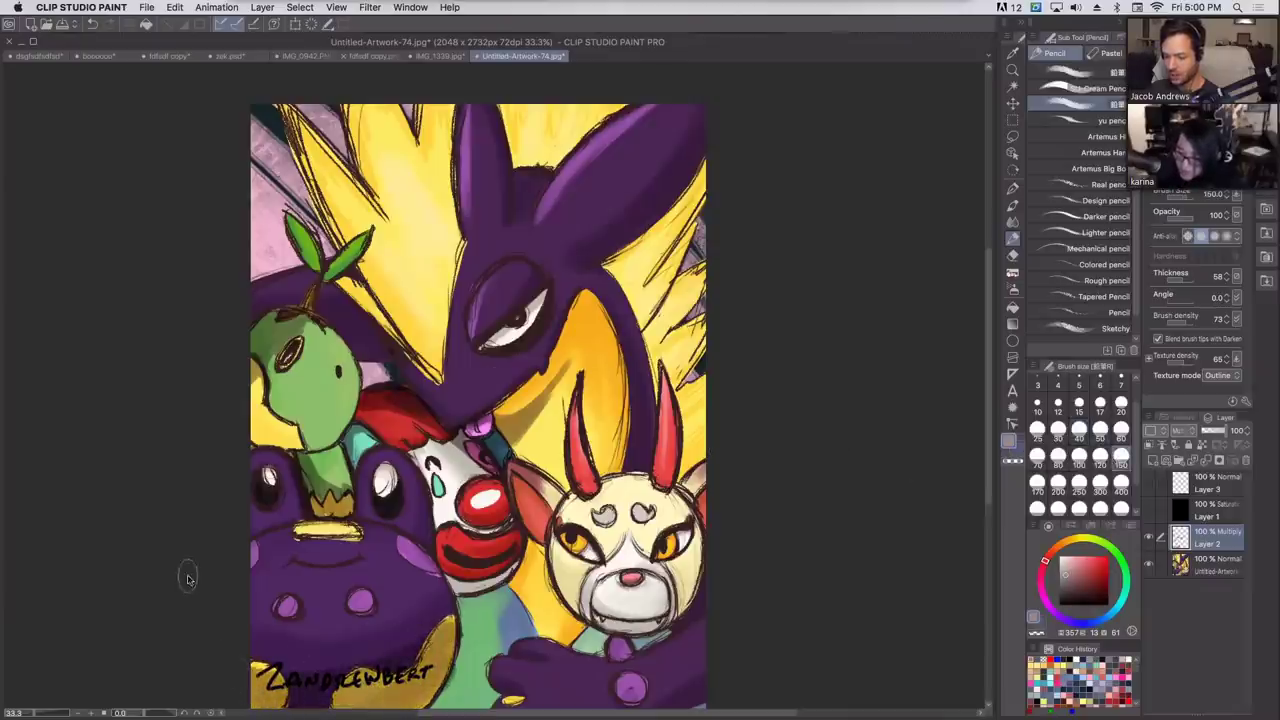
{"action": "left_click", "coordinate": [1100, 405]}
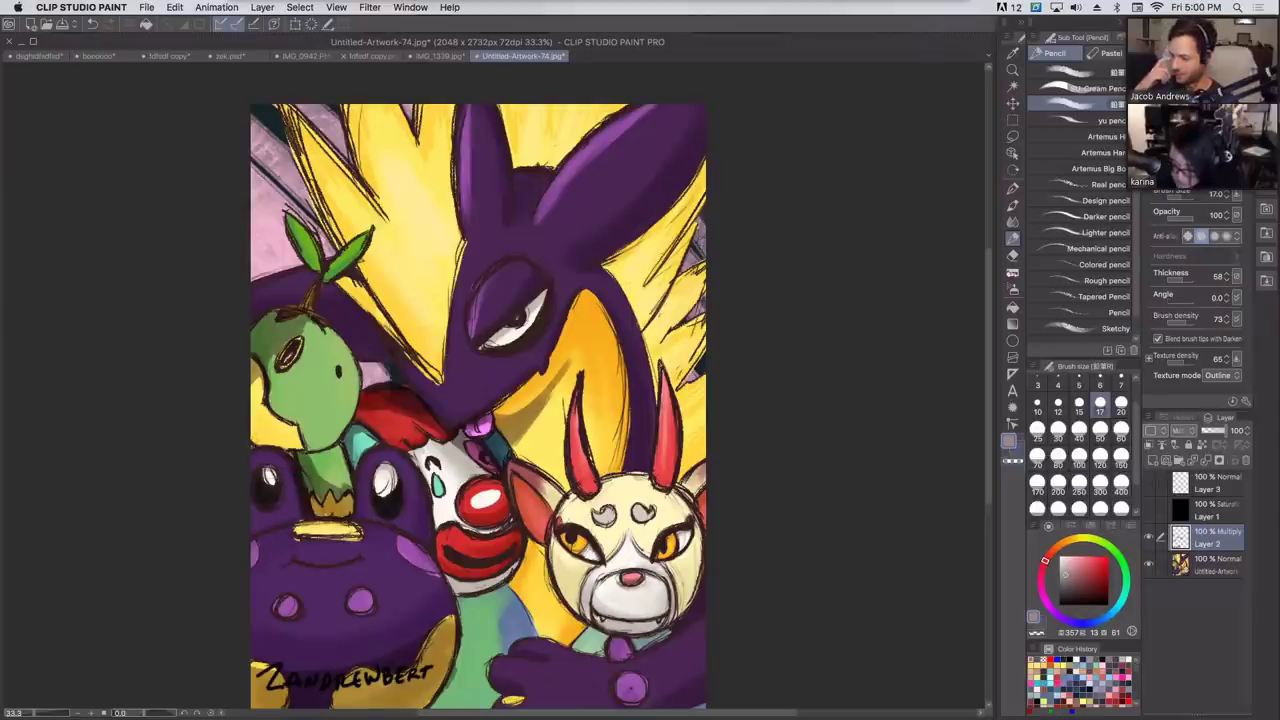
{"action": "left_click", "coordinate": [1058, 430]}
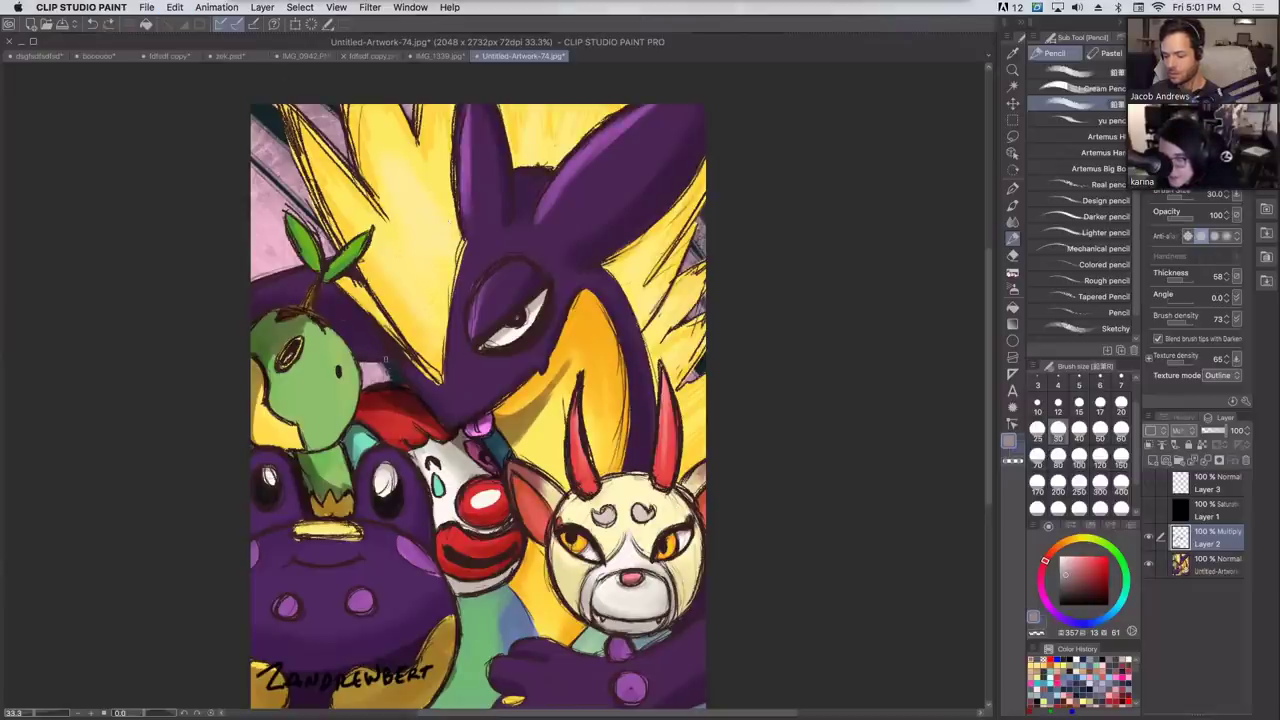
{"action": "mouse_move", "coordinate": [334, 316]}
{"action": "left_mouse_down"}
{"action": "mouse_move", "coordinate": [350, 350]}
{"action": "mouse_move", "coordinate": [343, 322]}
{"action": "left_mouse_up"}
{"action": "key", "text": "super+z"}
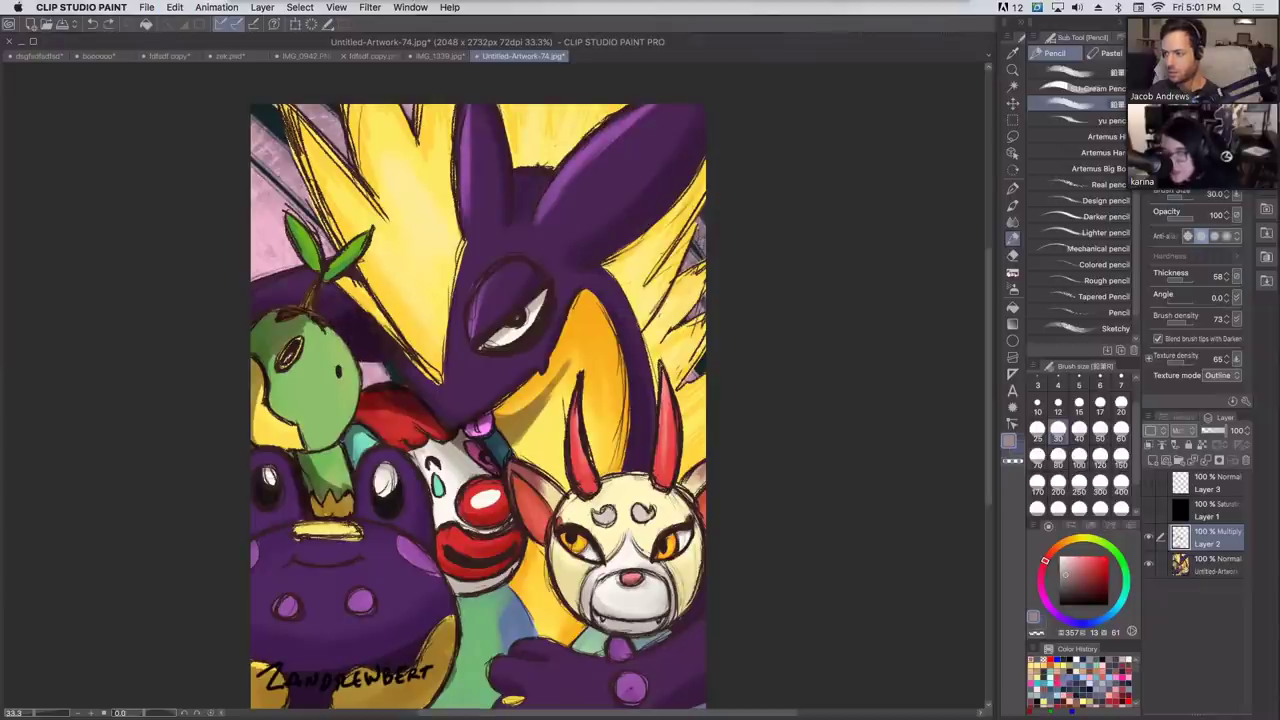
{"action": "left_click", "coordinate": [1121, 403]}
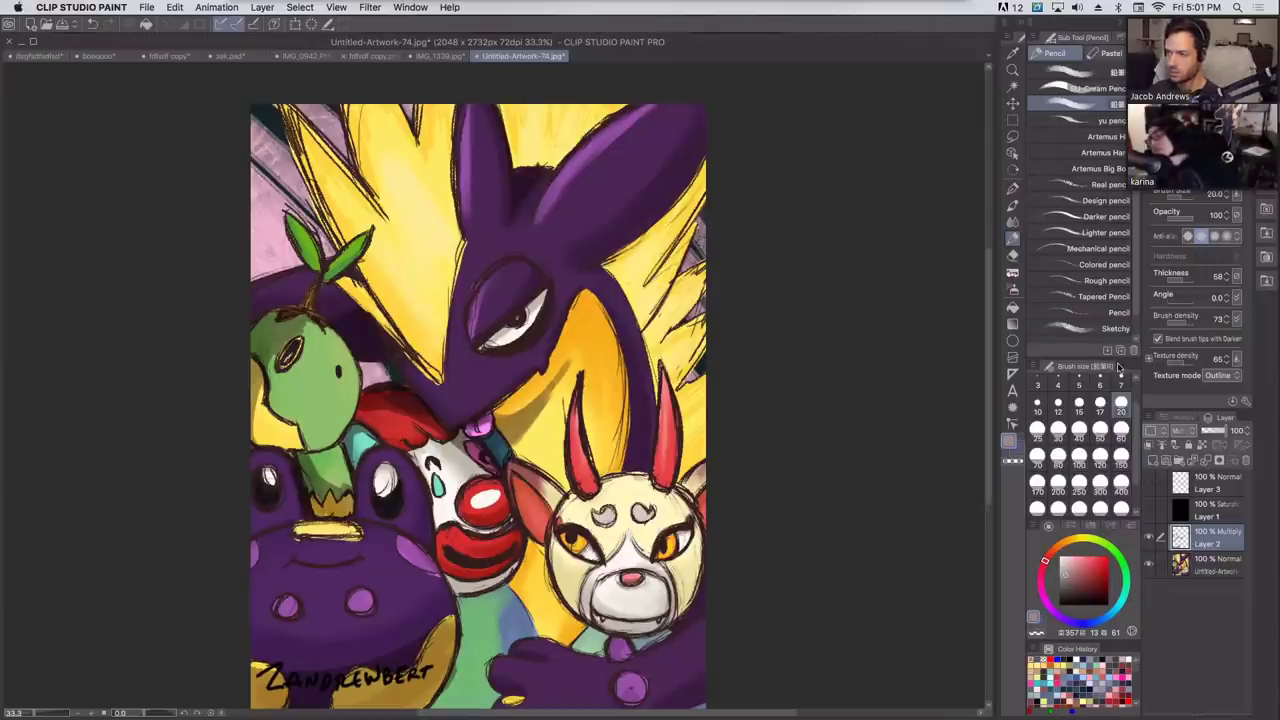
{"action": "left_click", "coordinate": [1100, 458]}
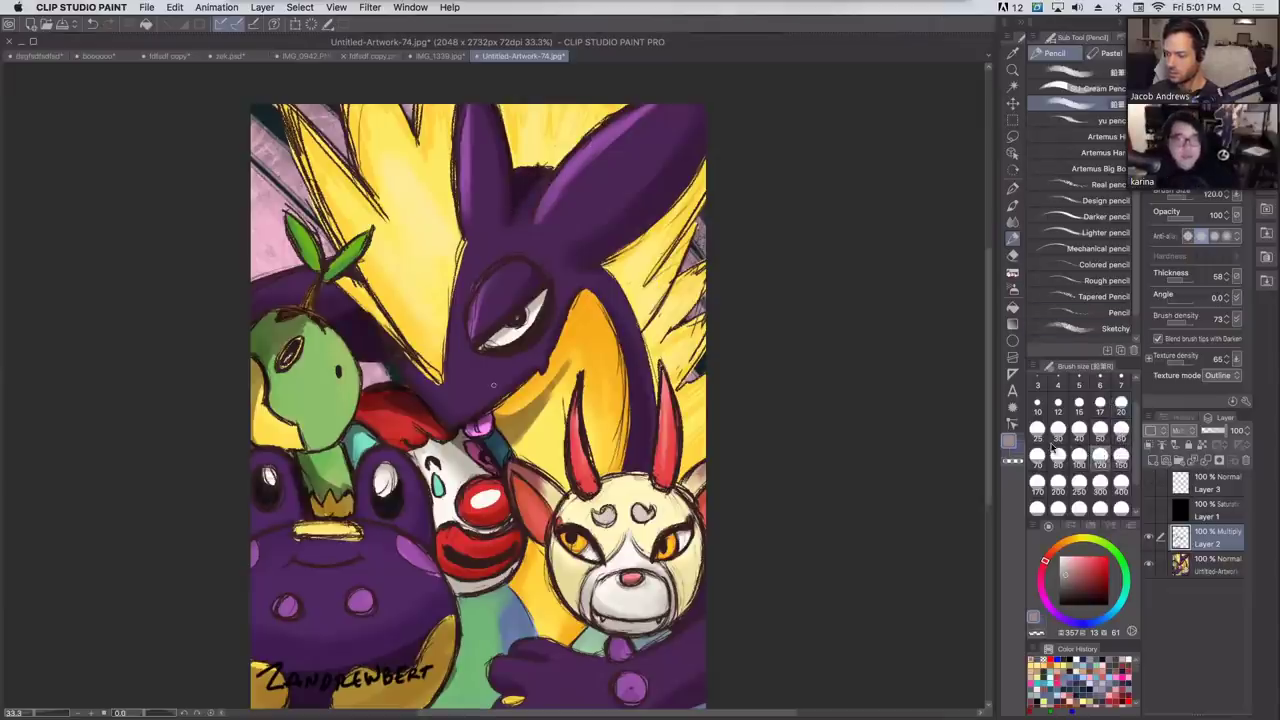
{"action": "left_click_drag", "start_coordinate": [556, 568], "coordinate": [620, 620]}
{"action": "key", "text": "super+z"}
{"action": "left_click_drag", "start_coordinate": [554, 556], "coordinate": [590, 610]}
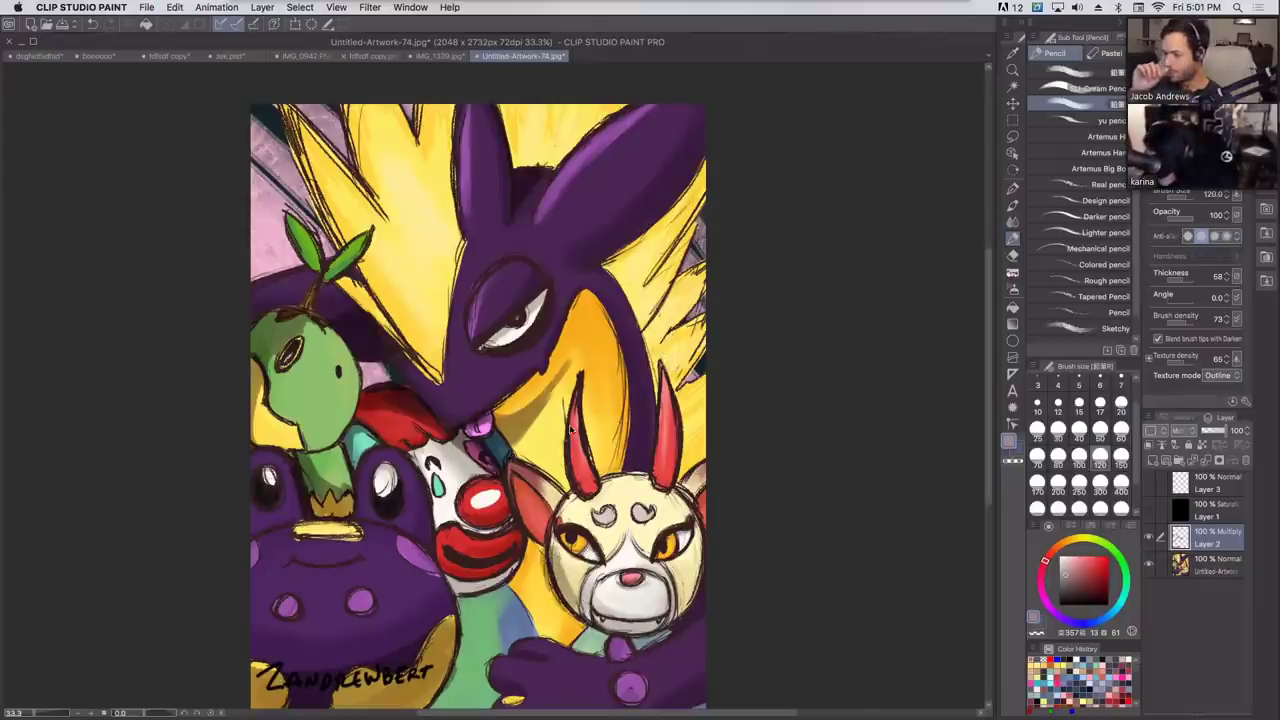
{"action": "key", "text": "super+z"}
{"action": "left_click", "coordinate": [1118, 408]}
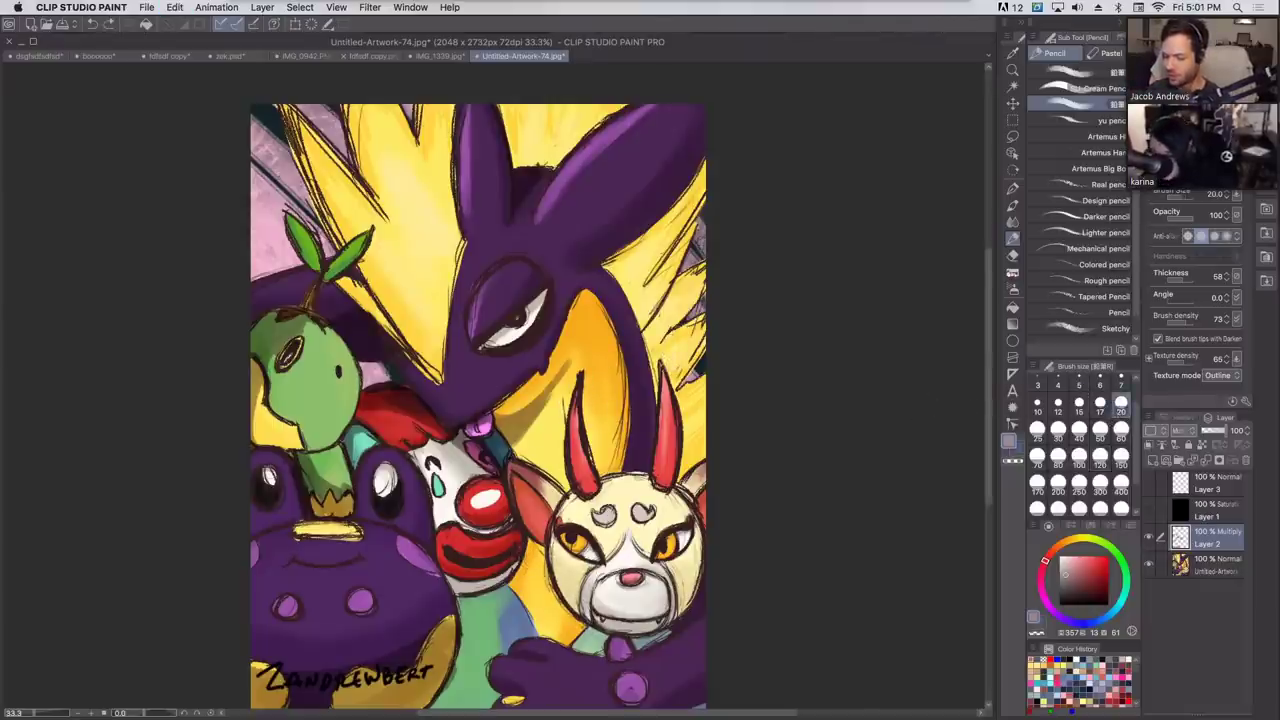
Shade the edges of the horned creature's face and the yellow fur beside it with the pencil at size 60.
{"action": "left_click", "coordinate": [1121, 430]}
{"action": "left_click_drag", "start_coordinate": [512, 580], "coordinate": [543, 645]}
{"action": "mouse_move", "coordinate": [521, 602]}
{"action": "left_mouse_down"}
{"action": "mouse_move", "coordinate": [543, 644]}
{"action": "mouse_move", "coordinate": [539, 550]}
{"action": "mouse_move", "coordinate": [540, 606]}
{"action": "left_mouse_up"}
{"action": "mouse_move", "coordinate": [538, 542]}
{"action": "left_mouse_down"}
{"action": "mouse_move", "coordinate": [524, 604]}
{"action": "mouse_move", "coordinate": [560, 570]}
{"action": "left_mouse_up"}
{"action": "mouse_move", "coordinate": [545, 618]}
{"action": "left_mouse_down"}
{"action": "mouse_move", "coordinate": [600, 545]}
{"action": "mouse_move", "coordinate": [588, 616]}
{"action": "left_mouse_up"}
{"action": "mouse_move", "coordinate": [550, 540]}
{"action": "left_mouse_down"}
{"action": "mouse_move", "coordinate": [586, 604]}
{"action": "mouse_move", "coordinate": [632, 634]}
{"action": "mouse_move", "coordinate": [650, 632]}
{"action": "mouse_move", "coordinate": [700, 552]}
{"action": "left_mouse_up"}
{"action": "left_click_drag", "start_coordinate": [676, 608], "coordinate": [704, 528]}
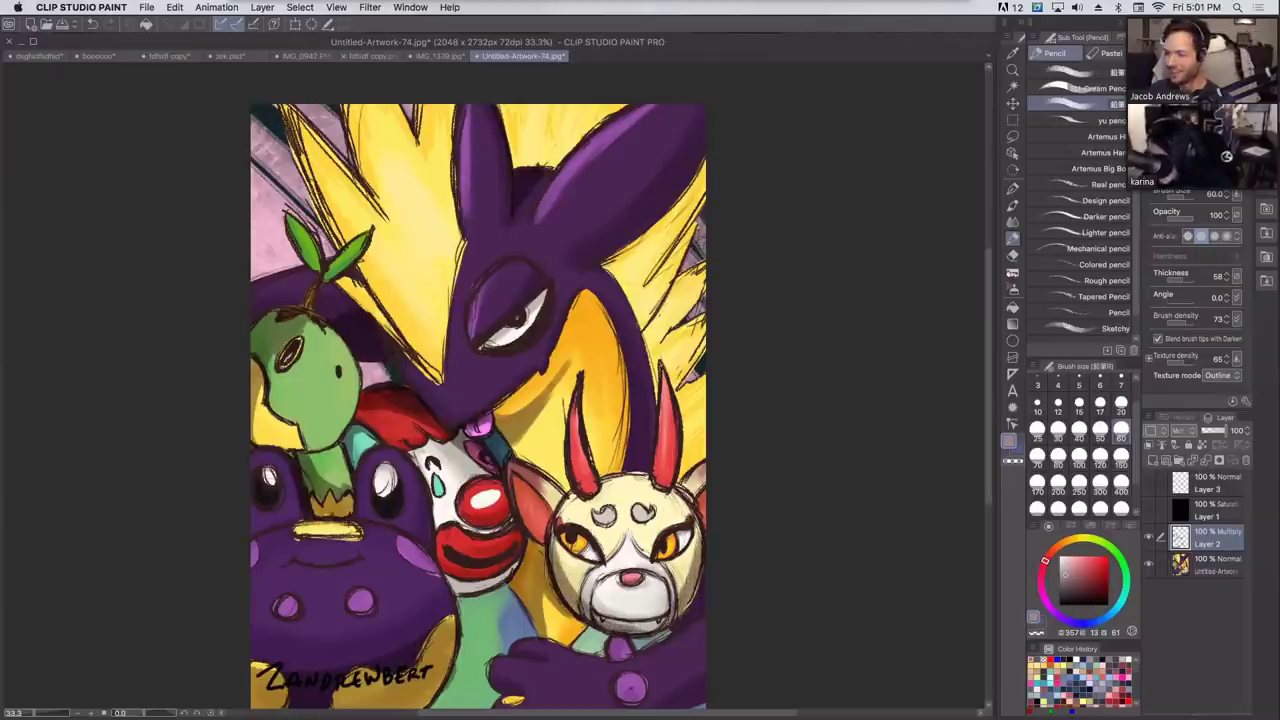
Shade the clown's lower face around the mouth and the edge of the purple frog creature's cheek.
{"action": "mouse_move", "coordinate": [510, 470]}
{"action": "left_mouse_down"}
{"action": "mouse_move", "coordinate": [540, 544]}
{"action": "mouse_move", "coordinate": [556, 548]}
{"action": "left_mouse_up"}
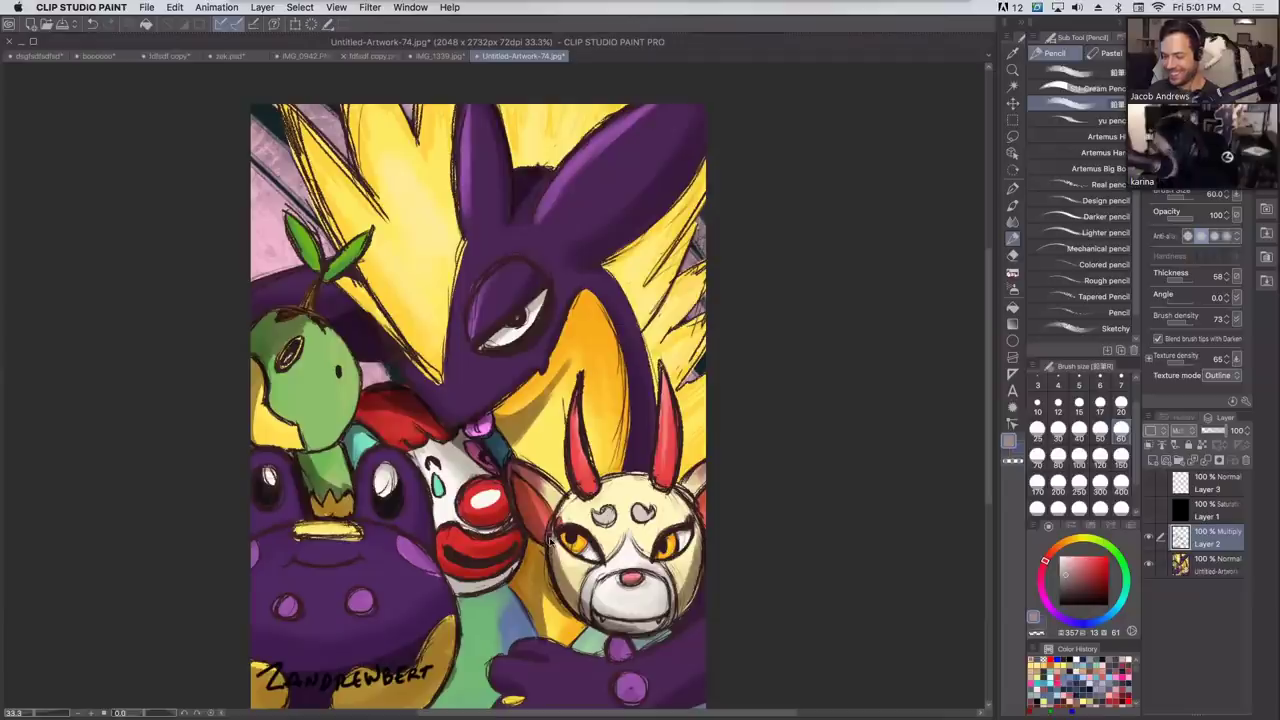
{"action": "key", "text": "super+z"}
{"action": "mouse_move", "coordinate": [484, 524]}
{"action": "left_mouse_down"}
{"action": "mouse_move", "coordinate": [502, 490]}
{"action": "mouse_move", "coordinate": [470, 526]}
{"action": "mouse_move", "coordinate": [500, 526]}
{"action": "mouse_move", "coordinate": [503, 580]}
{"action": "left_mouse_up"}
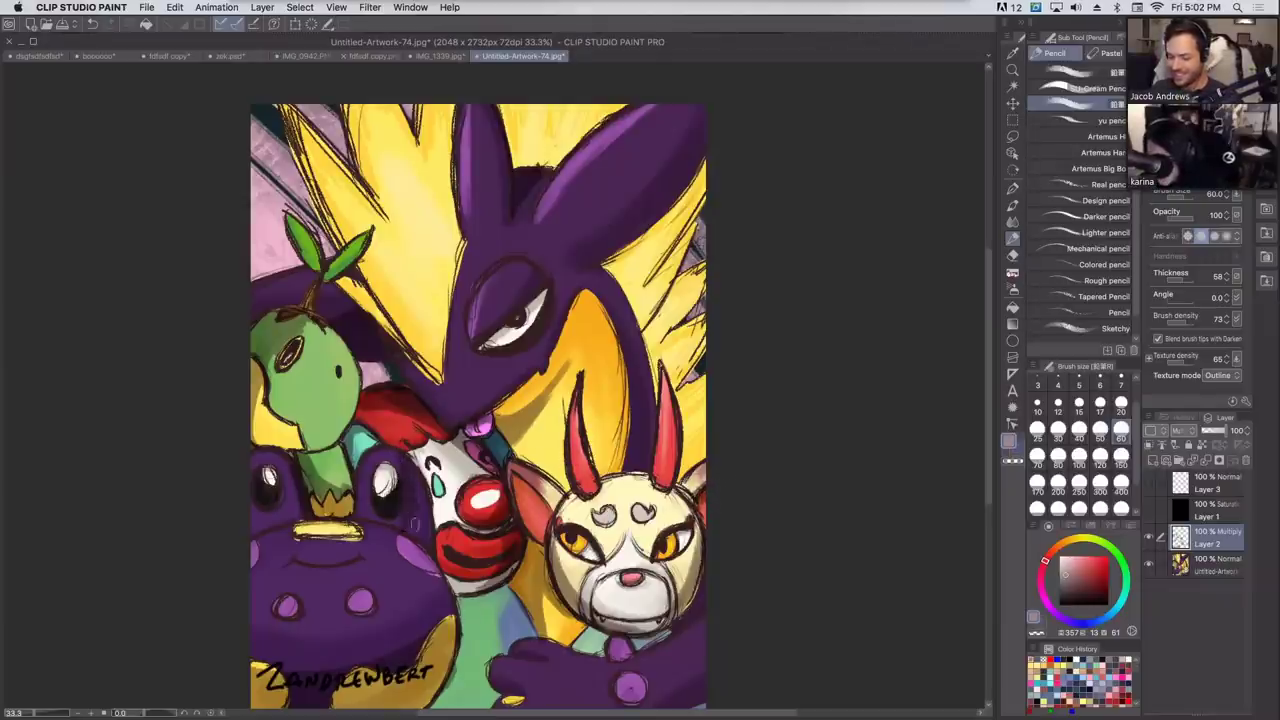
{"action": "mouse_move", "coordinate": [431, 549]}
{"action": "left_mouse_down"}
{"action": "mouse_move", "coordinate": [416, 547]}
{"action": "mouse_move", "coordinate": [437, 576]}
{"action": "mouse_move", "coordinate": [438, 611]}
{"action": "left_mouse_up"}
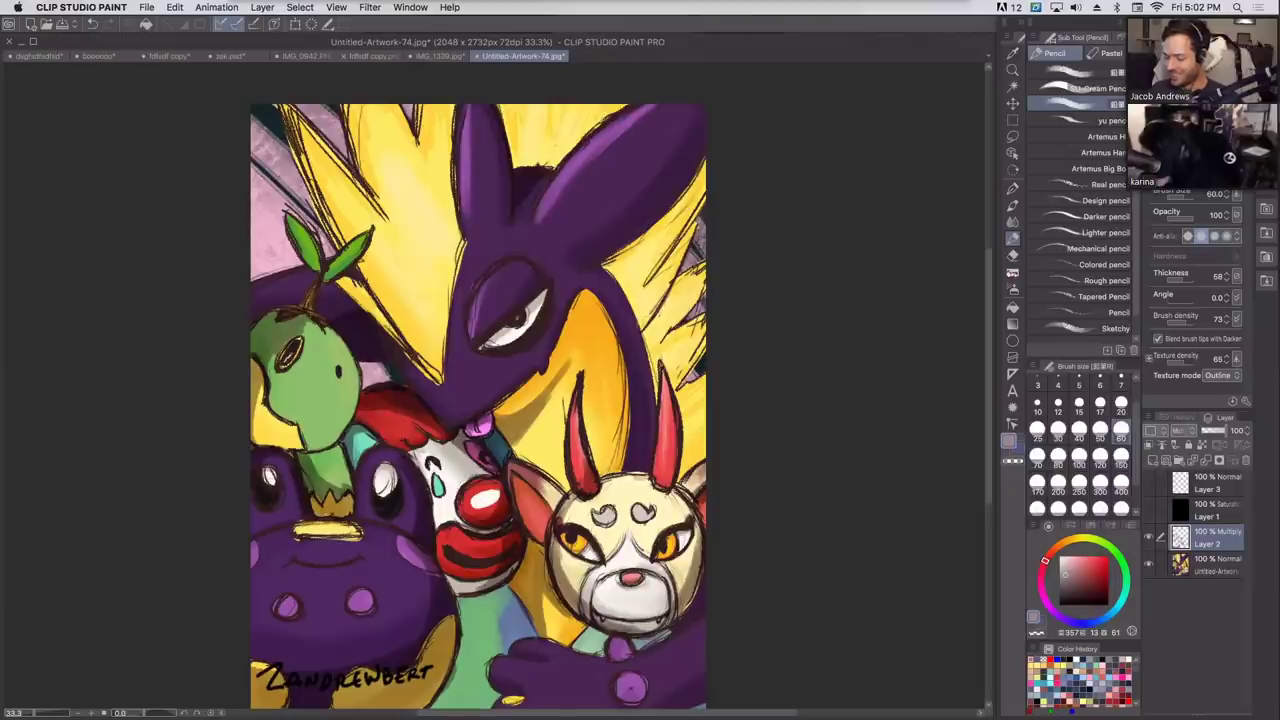
{"action": "mouse_move", "coordinate": [630, 316]}
{"action": "left_mouse_down"}
{"action": "mouse_move", "coordinate": [609, 470]}
{"action": "mouse_move", "coordinate": [628, 466]}
{"action": "mouse_move", "coordinate": [644, 432]}
{"action": "mouse_move", "coordinate": [635, 456]}
{"action": "mouse_move", "coordinate": [654, 390]}
{"action": "mouse_move", "coordinate": [629, 307]}
{"action": "left_mouse_up"}
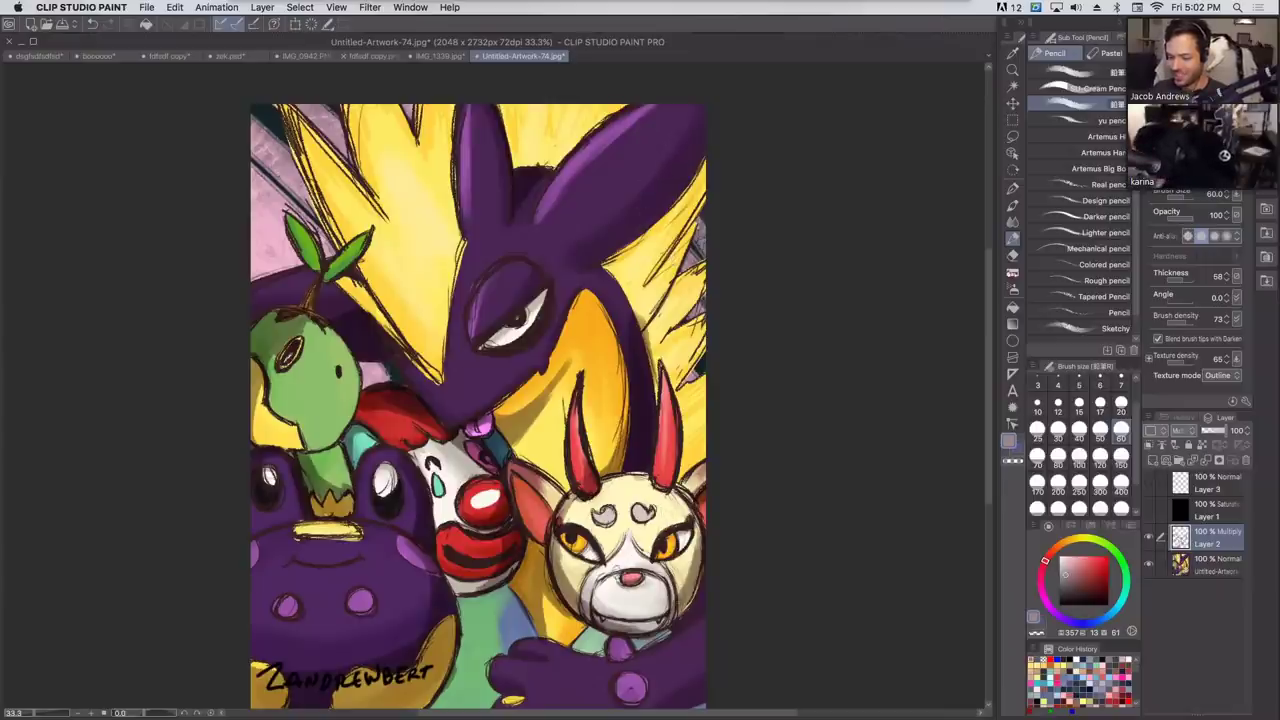
{"action": "key", "text": "super+z"}
{"action": "key", "text": "super+z"}
Shade the horned creature's eyes and muzzle and the teal shirt below the clown's chin.
{"action": "mouse_move", "coordinate": [606, 580]}
{"action": "left_mouse_down"}
{"action": "mouse_move", "coordinate": [640, 570]}
{"action": "mouse_move", "coordinate": [663, 581]}
{"action": "left_mouse_up"}
{"action": "mouse_move", "coordinate": [571, 537]}
{"action": "left_mouse_down"}
{"action": "mouse_move", "coordinate": [598, 550]}
{"action": "mouse_move", "coordinate": [686, 528]}
{"action": "left_mouse_up"}
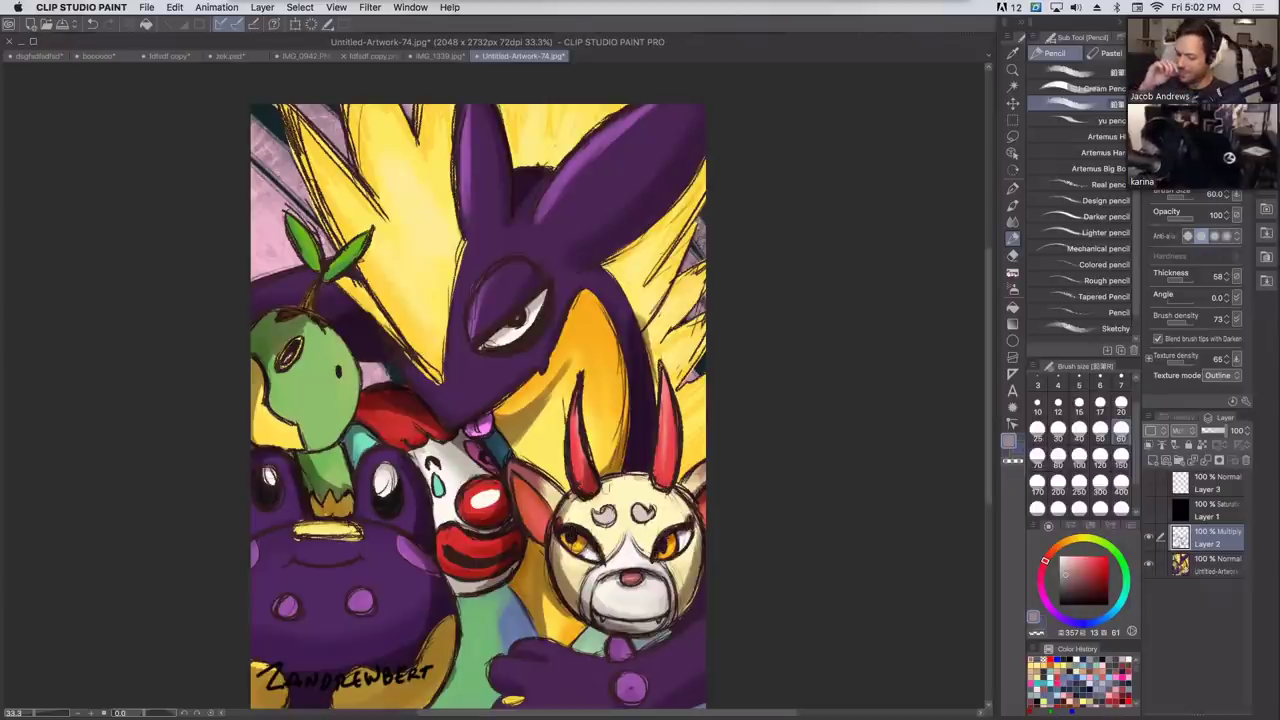
{"action": "mouse_move", "coordinate": [590, 630]}
{"action": "left_mouse_down"}
{"action": "mouse_move", "coordinate": [619, 649]}
{"action": "mouse_move", "coordinate": [620, 632]}
{"action": "mouse_move", "coordinate": [672, 628]}
{"action": "left_mouse_up"}
{"action": "key", "text": "super+z"}
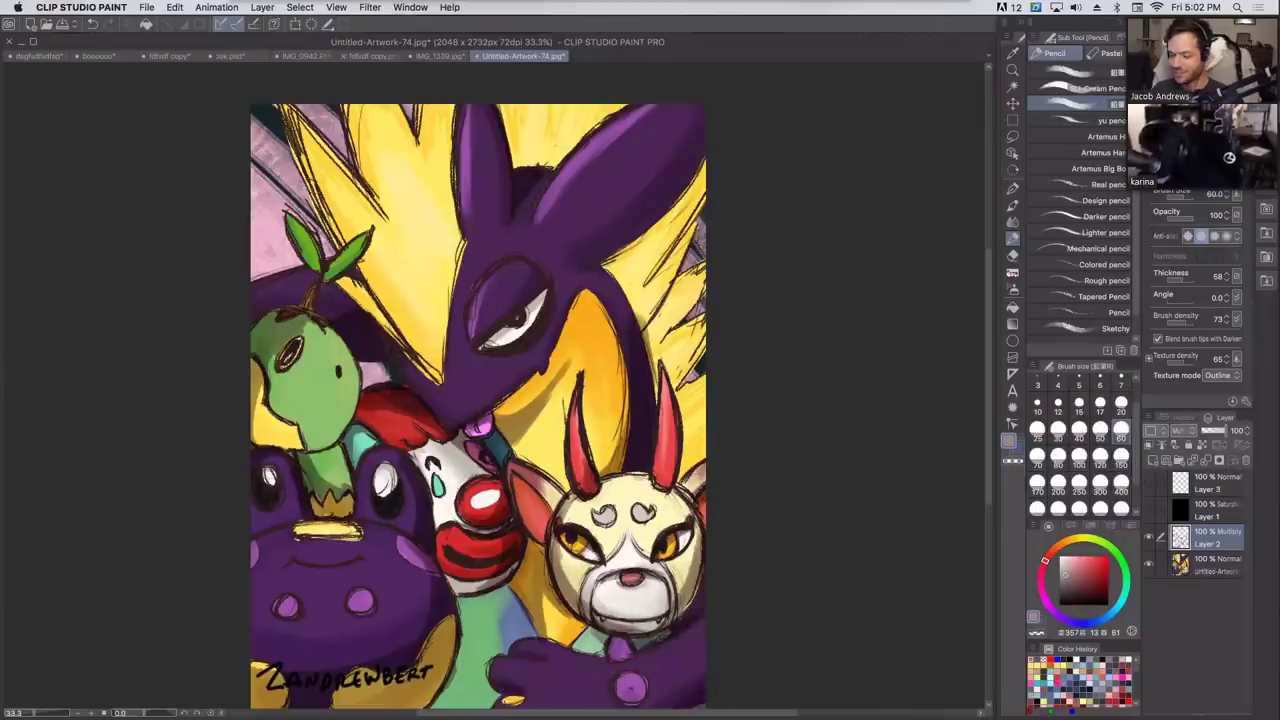
{"action": "mouse_move", "coordinate": [509, 582]}
{"action": "left_mouse_down"}
{"action": "mouse_move", "coordinate": [518, 620]}
{"action": "mouse_move", "coordinate": [468, 612]}
{"action": "mouse_move", "coordinate": [497, 605]}
{"action": "left_mouse_up"}
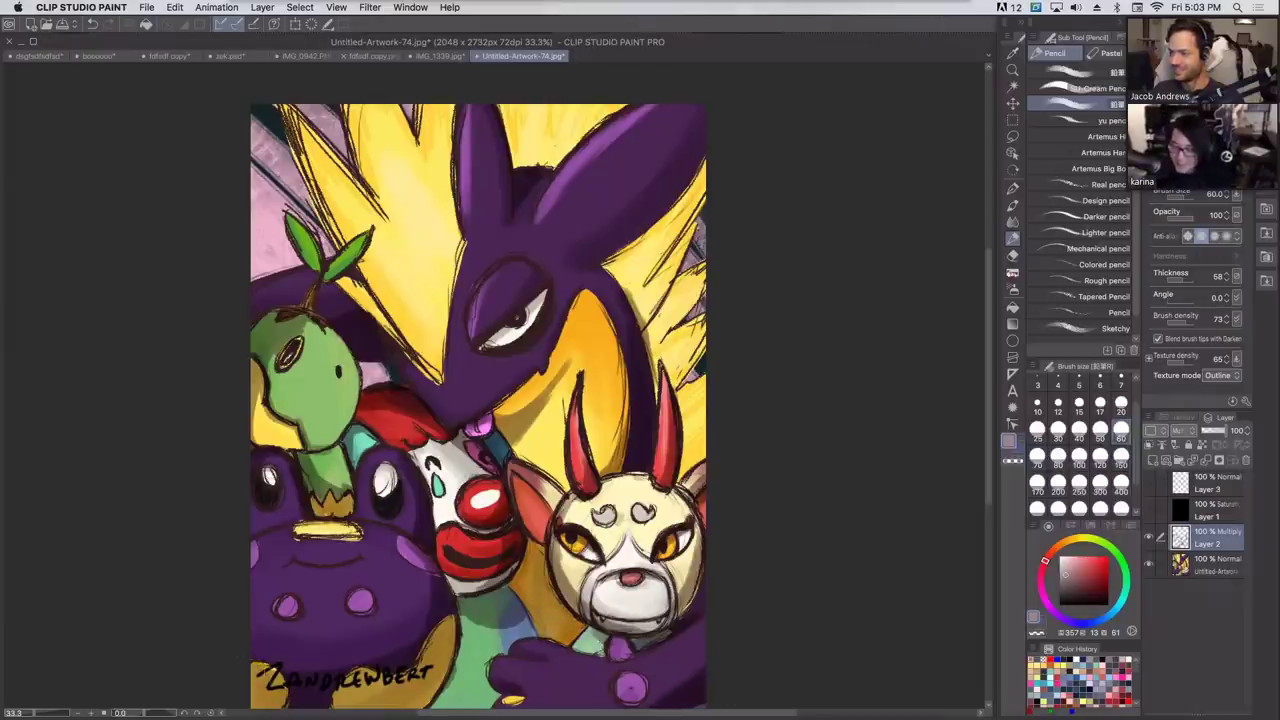
Compare the painting with and without the Multiply shading on Layer 2.
{"action": "left_click", "coordinate": [1150, 538]}
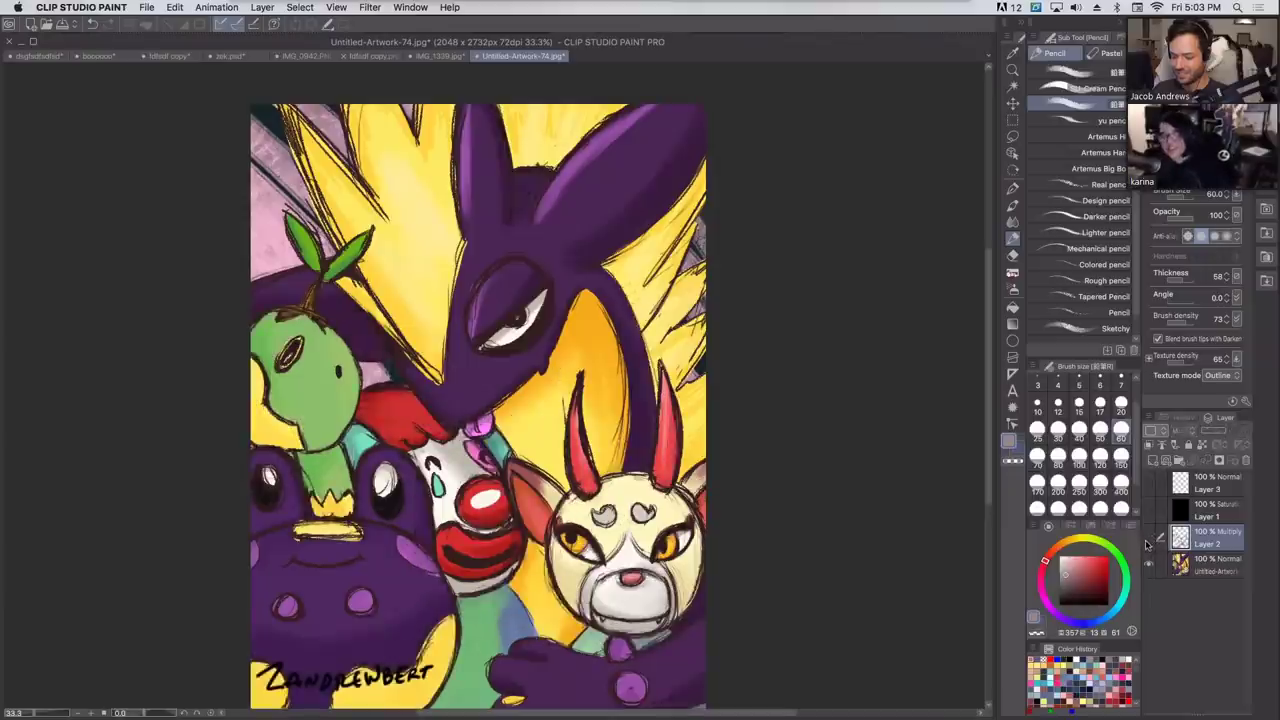
{"action": "left_click", "coordinate": [1150, 538]}
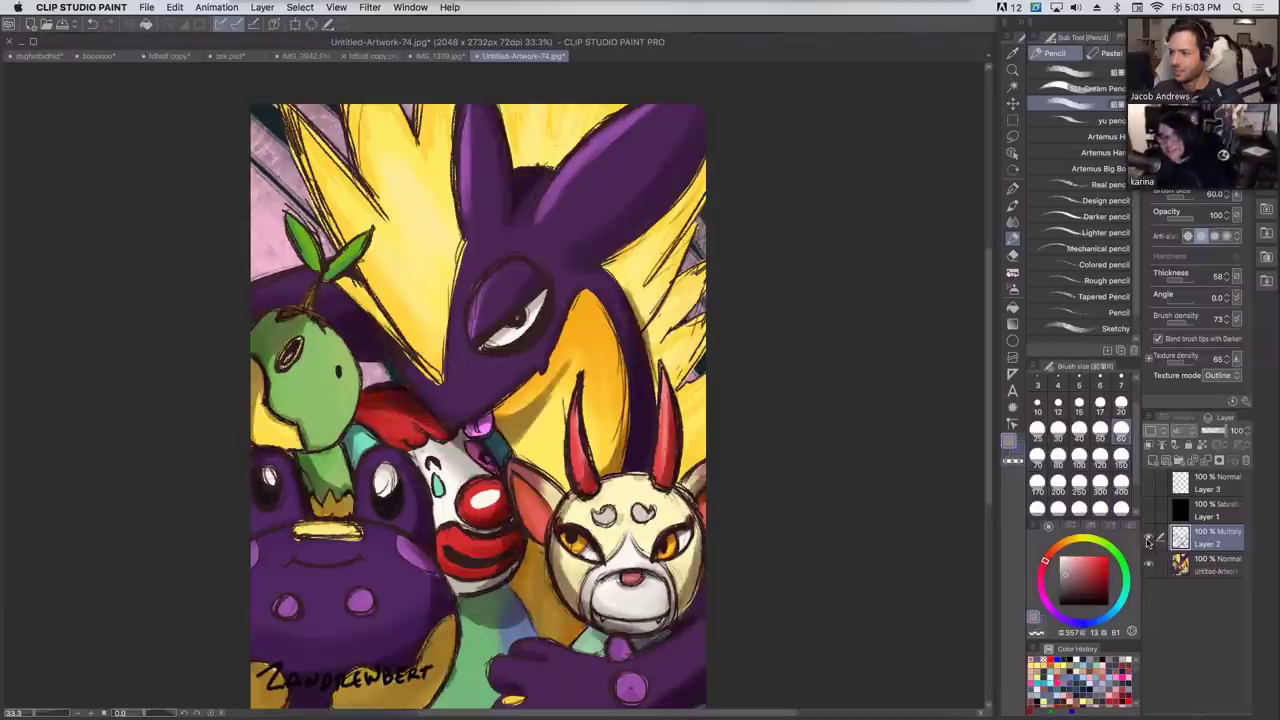
Try muted blue shading strokes at the base of the large creature's ear and on its yellow hair.
{"action": "left_click", "coordinate": [1014, 446]}
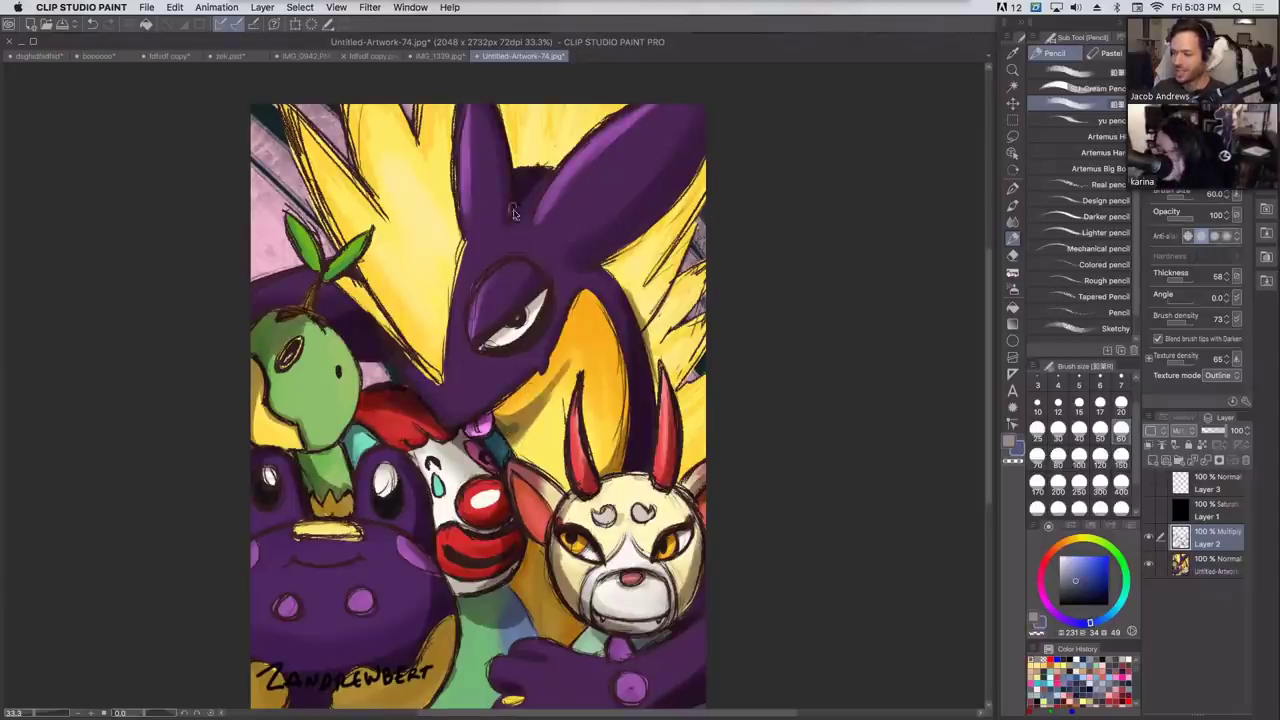
{"action": "left_click_drag", "start_coordinate": [512, 214], "coordinate": [506, 172]}
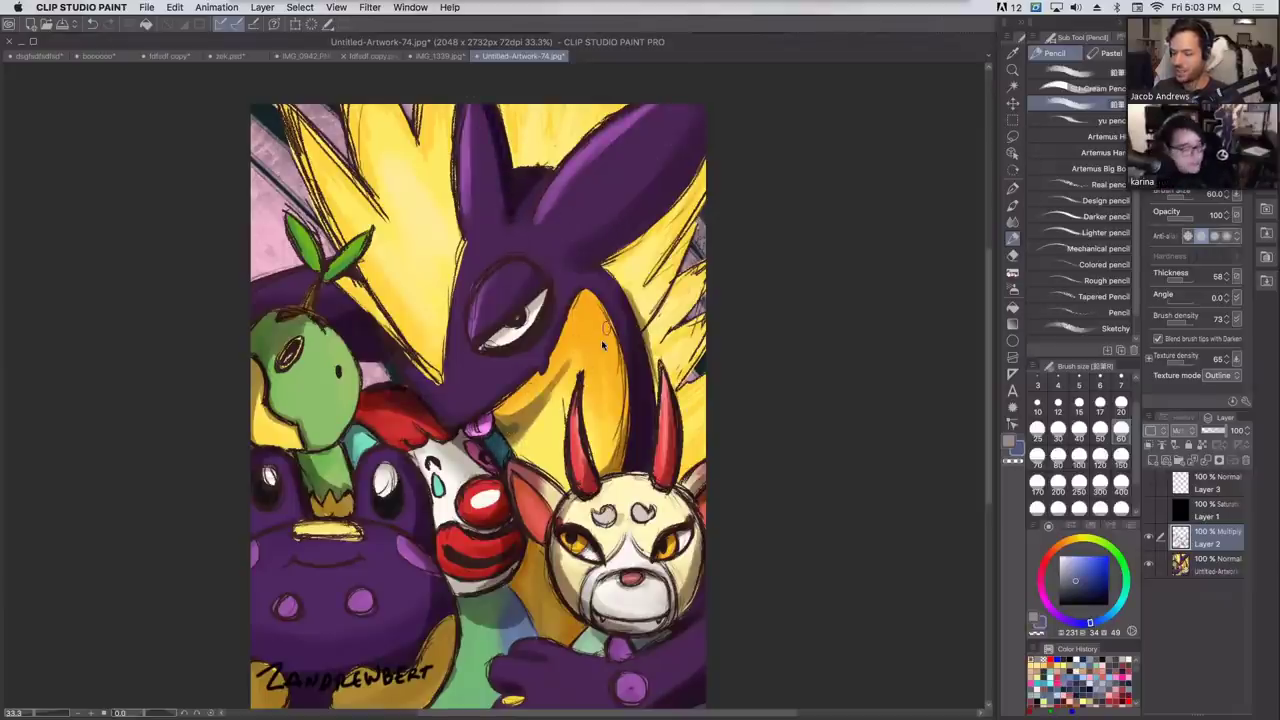
{"action": "key", "text": "super+z"}
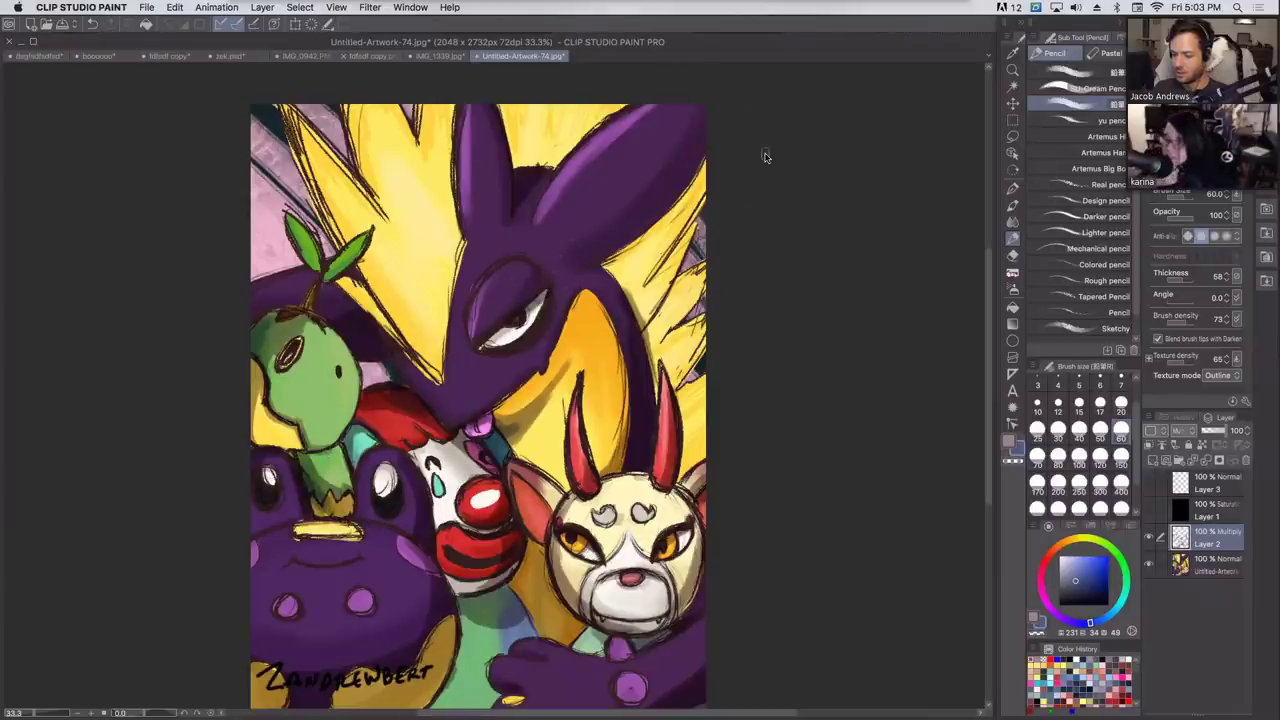
{"action": "left_click", "coordinate": [1149, 509]}
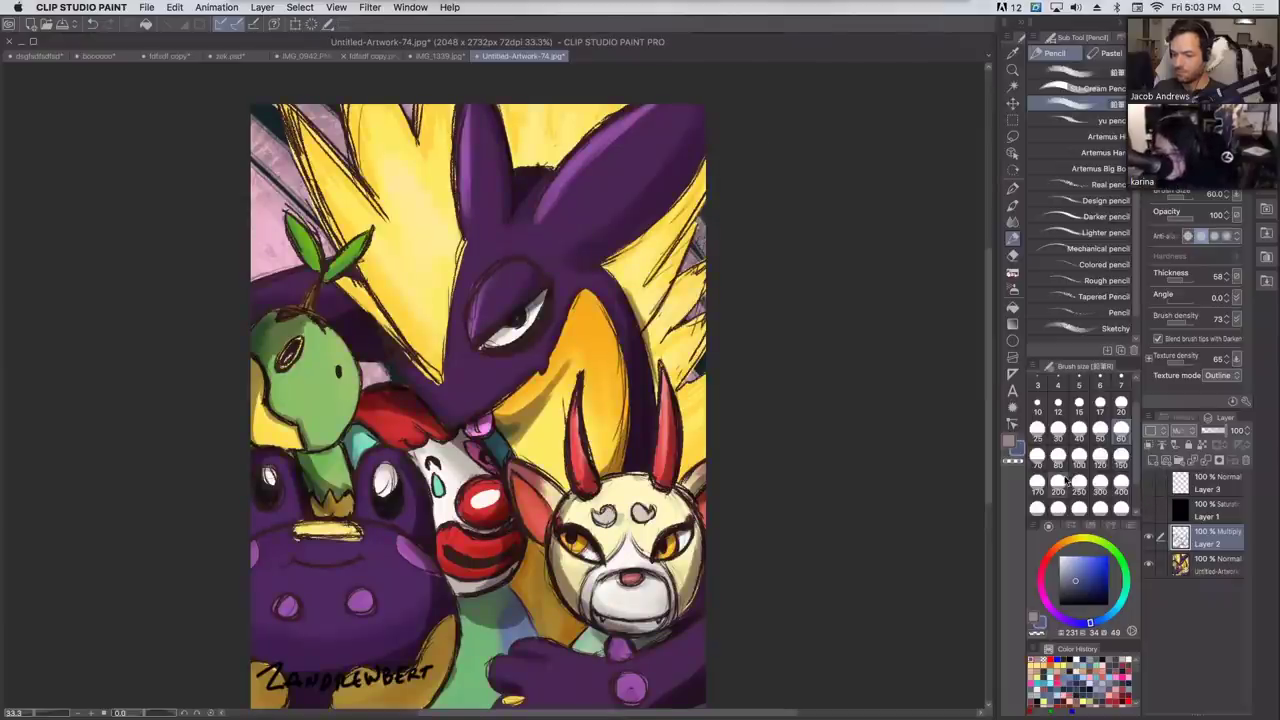
{"action": "mouse_move", "coordinate": [382, 190]}
{"action": "left_mouse_down"}
{"action": "mouse_move", "coordinate": [410, 204]}
{"action": "mouse_move", "coordinate": [430, 255]}
{"action": "mouse_move", "coordinate": [305, 135]}
{"action": "mouse_move", "coordinate": [340, 250]}
{"action": "left_mouse_up"}
{"action": "key", "text": "super+z"}
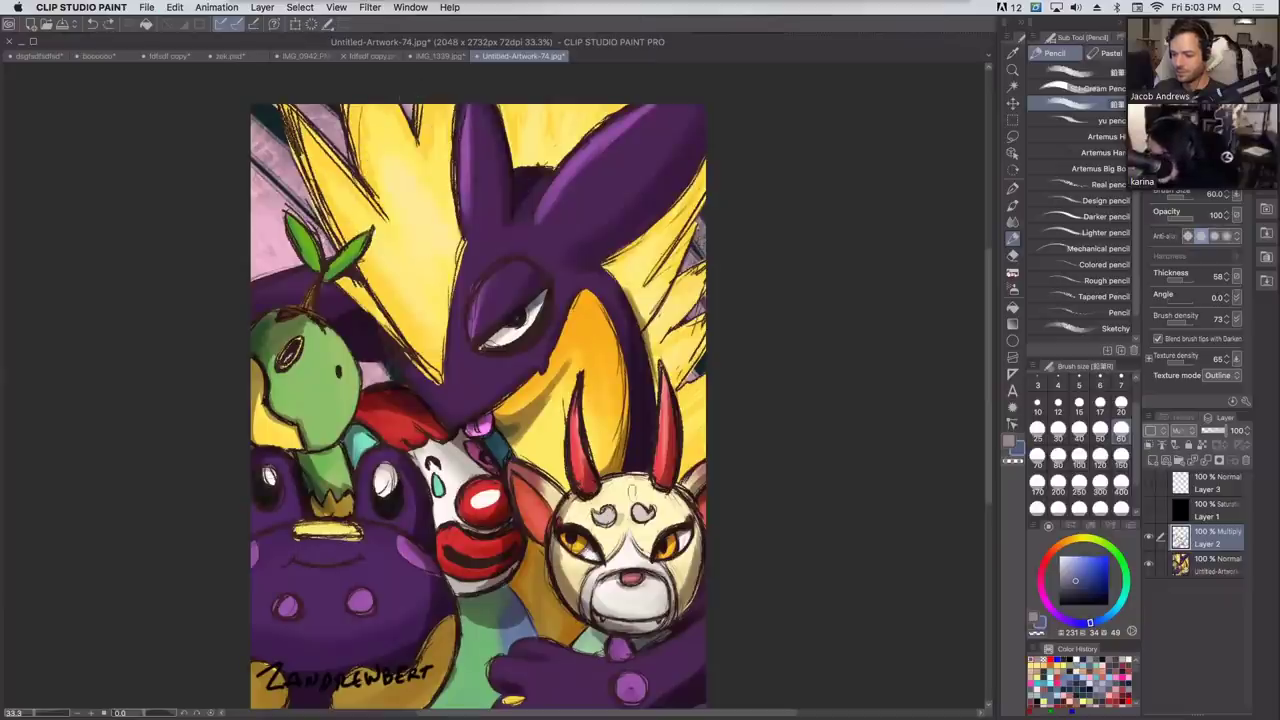
Add a new layer directly above the Multiply layer and set its blending mode to Screen.
{"action": "left_click", "coordinate": [1196, 518]}
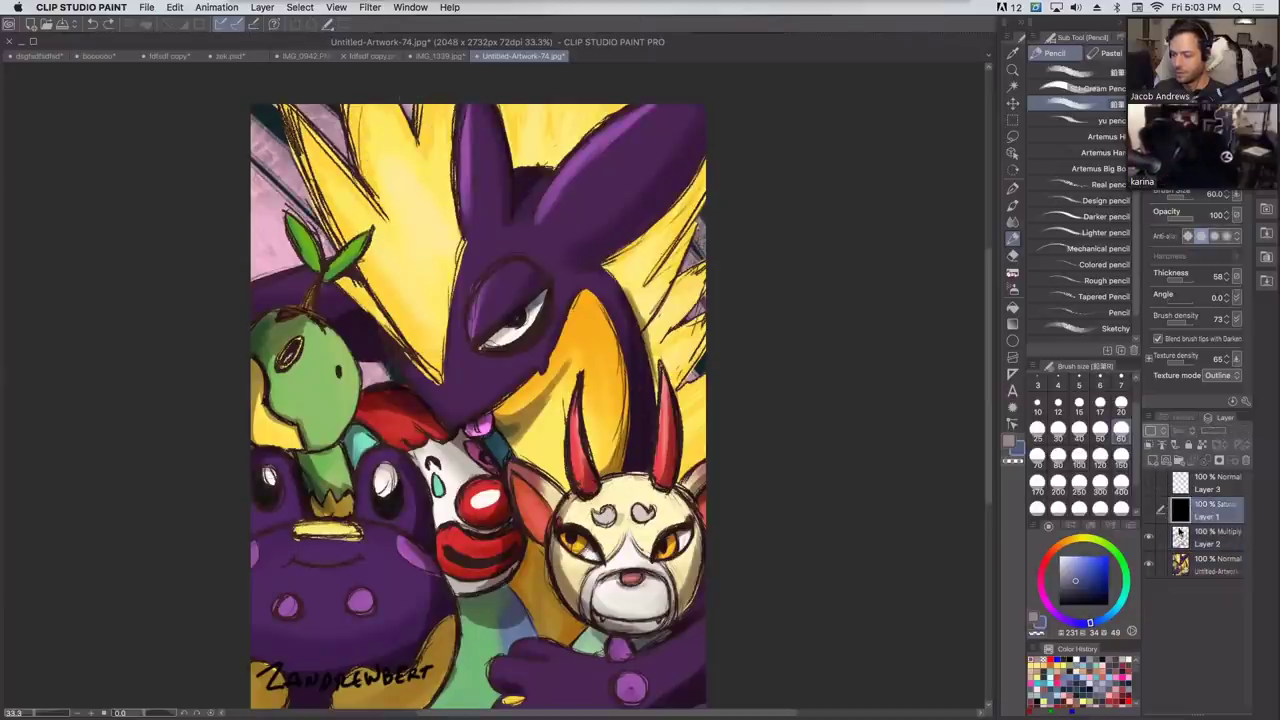
{"action": "left_click", "coordinate": [1154, 467]}
{"action": "left_click", "coordinate": [1182, 432]}
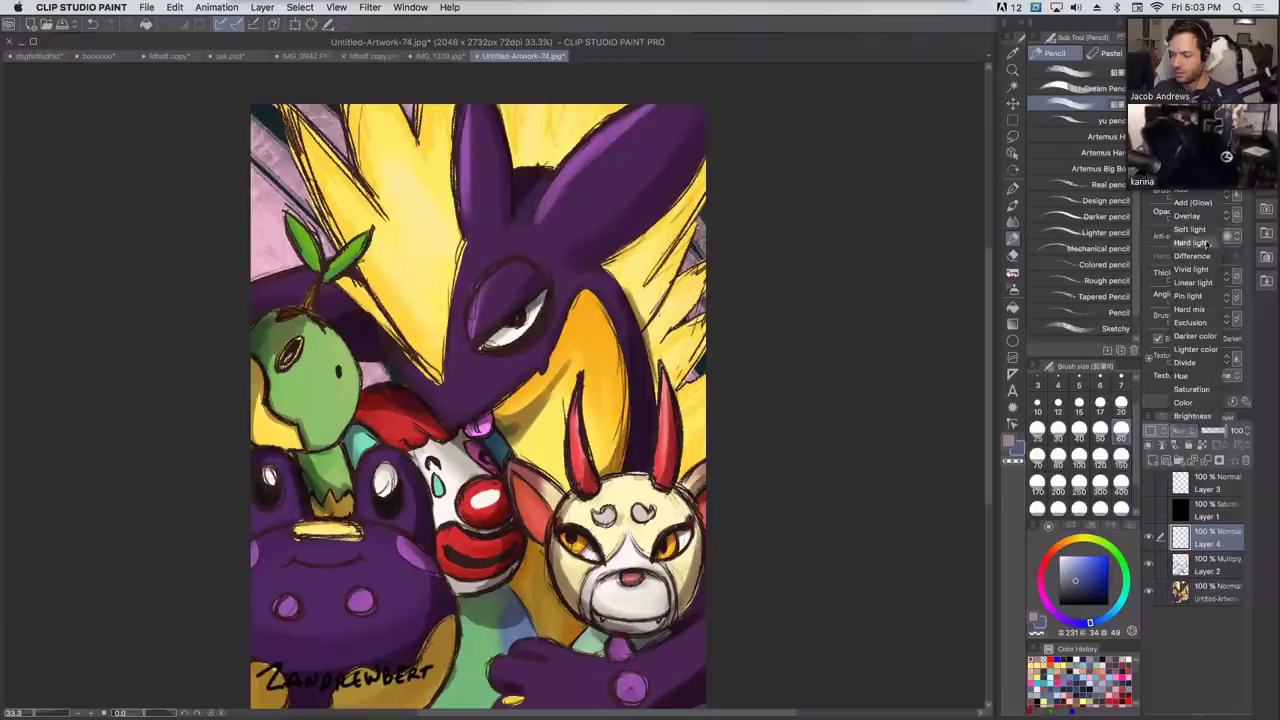
{"action": "left_click", "coordinate": [1185, 149]}
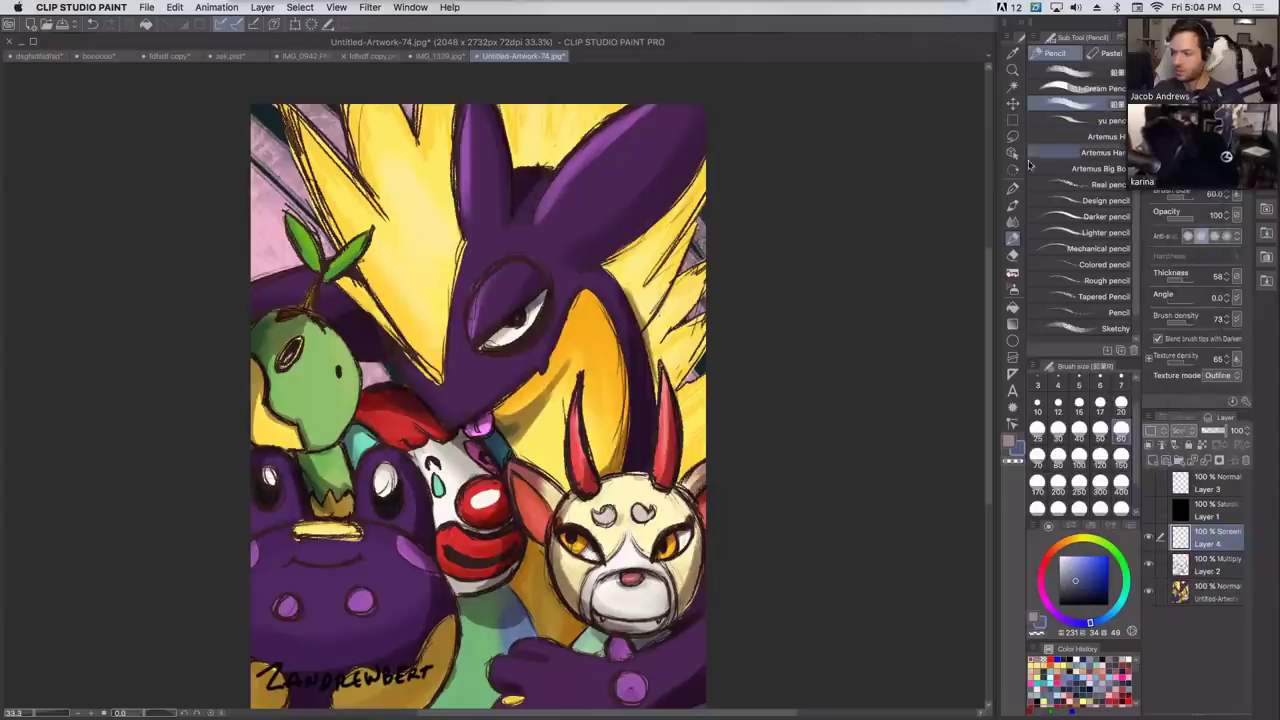
Paint a yellow rim light along the large creature's forehead and nearer ear with the Opaque watercolor brush at size 150.
{"action": "left_click", "coordinate": [1013, 205]}
{"action": "left_click", "coordinate": [1013, 221]}
{"action": "left_click", "coordinate": [1013, 205]}
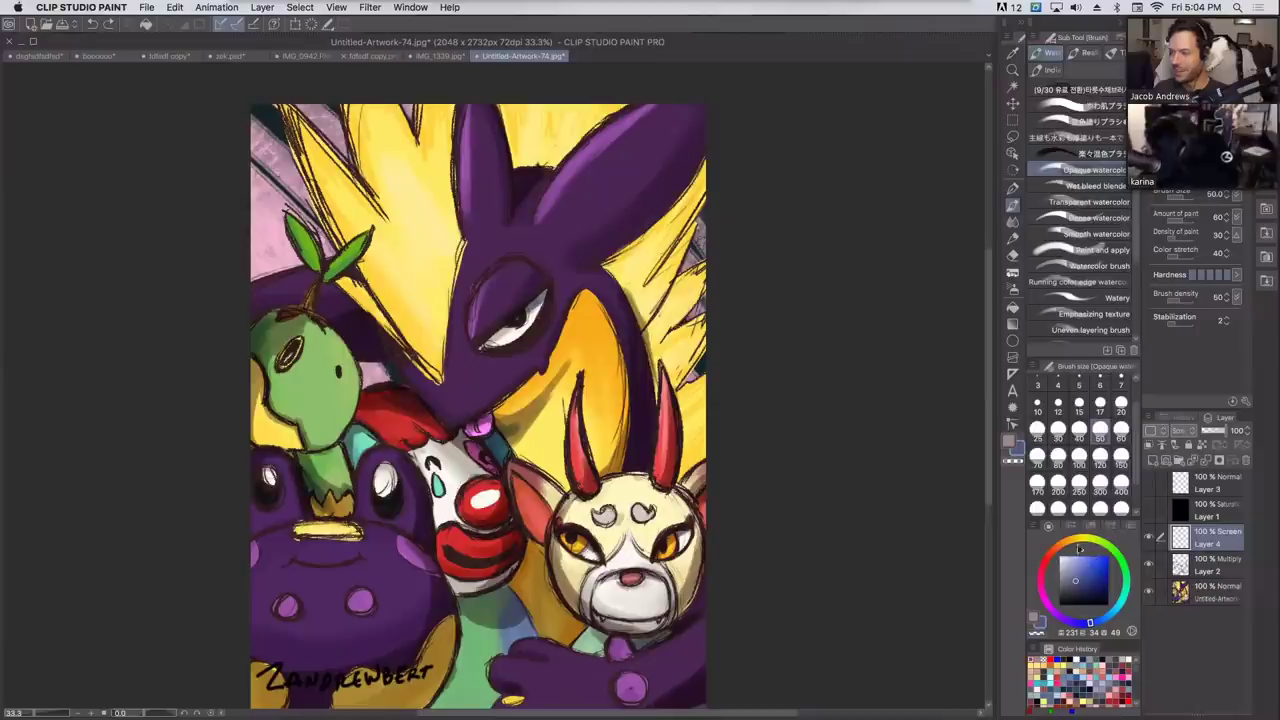
{"action": "left_click", "coordinate": [1076, 542]}
{"action": "left_click", "coordinate": [1093, 563]}
{"action": "left_click", "coordinate": [1121, 457]}
{"action": "left_click_drag", "start_coordinate": [455, 368], "coordinate": [461, 226]}
{"action": "key", "text": "super+z"}
{"action": "left_click_drag", "start_coordinate": [441, 368], "coordinate": [450, 120]}
{"action": "key", "text": "super+z"}
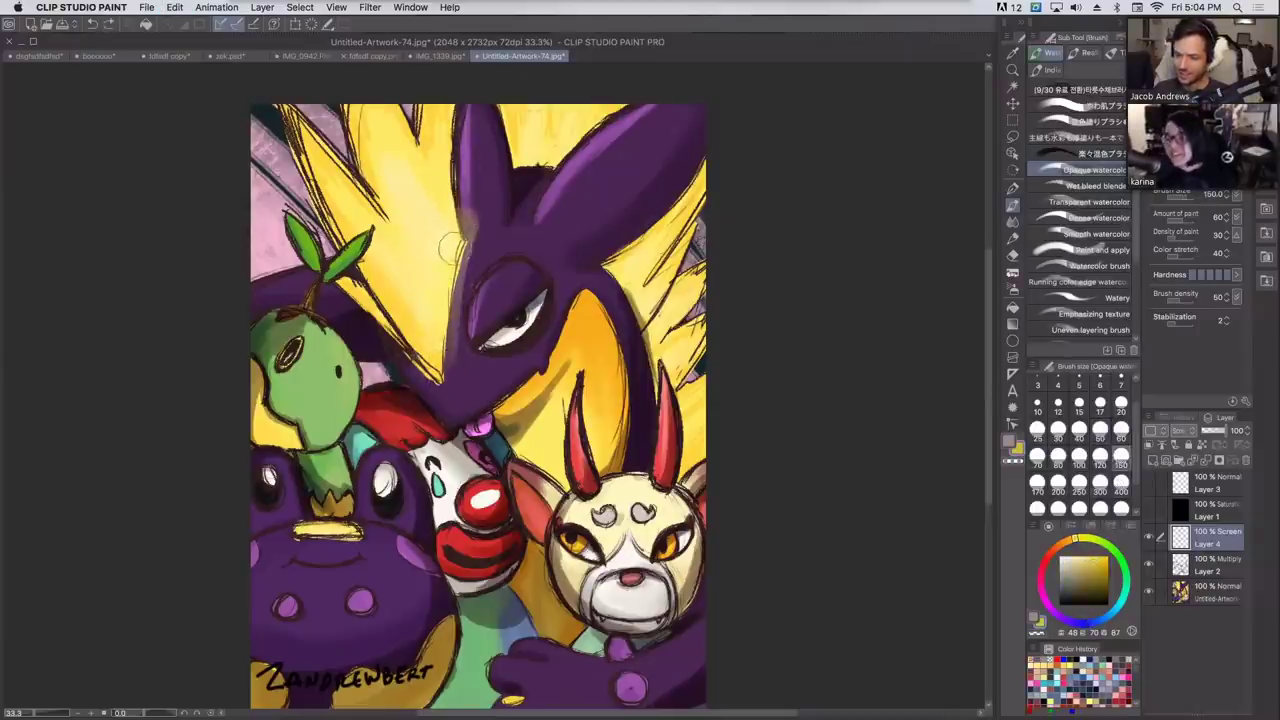
{"action": "left_click_drag", "start_coordinate": [449, 246], "coordinate": [446, 128]}
{"action": "left_click_drag", "start_coordinate": [458, 218], "coordinate": [436, 356]}
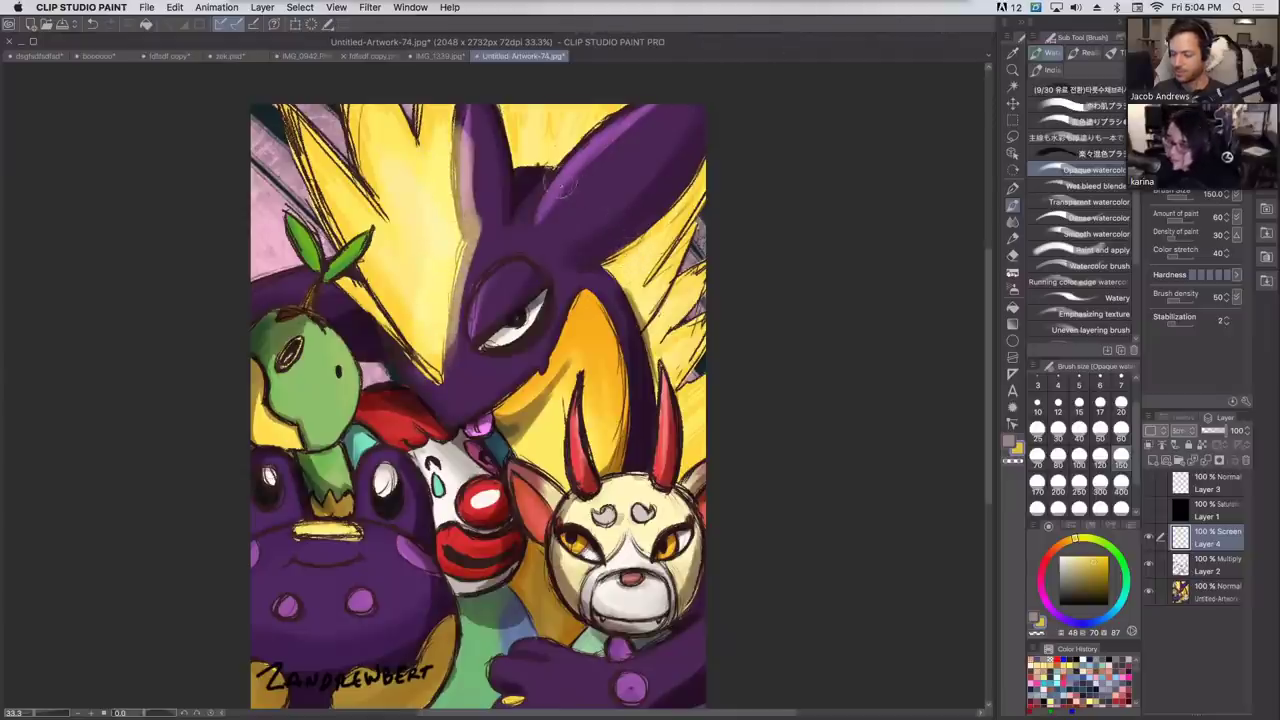
Extend the yellow rim light to the edge of the large creature's long swept-back ear and the other ear's tip.
{"action": "left_click_drag", "start_coordinate": [554, 158], "coordinate": [606, 126]}
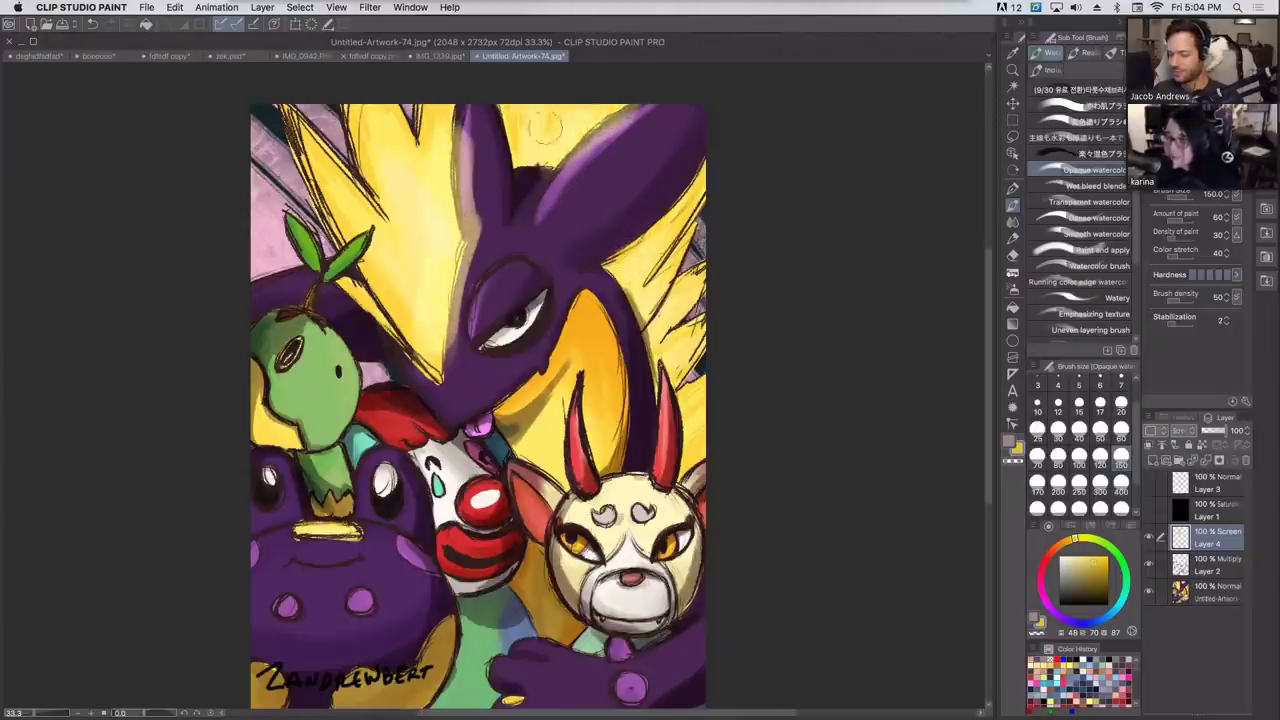
{"action": "left_click_drag", "start_coordinate": [456, 162], "coordinate": [472, 106]}
{"action": "mouse_move", "coordinate": [652, 304]}
{"action": "left_mouse_down"}
{"action": "mouse_move", "coordinate": [688, 206]}
{"action": "mouse_move", "coordinate": [696, 232]}
{"action": "mouse_move", "coordinate": [668, 282]}
{"action": "left_mouse_up"}
{"action": "key", "text": "super+z"}
{"action": "key", "text": "super+z"}
{"action": "key", "text": "super+z"}
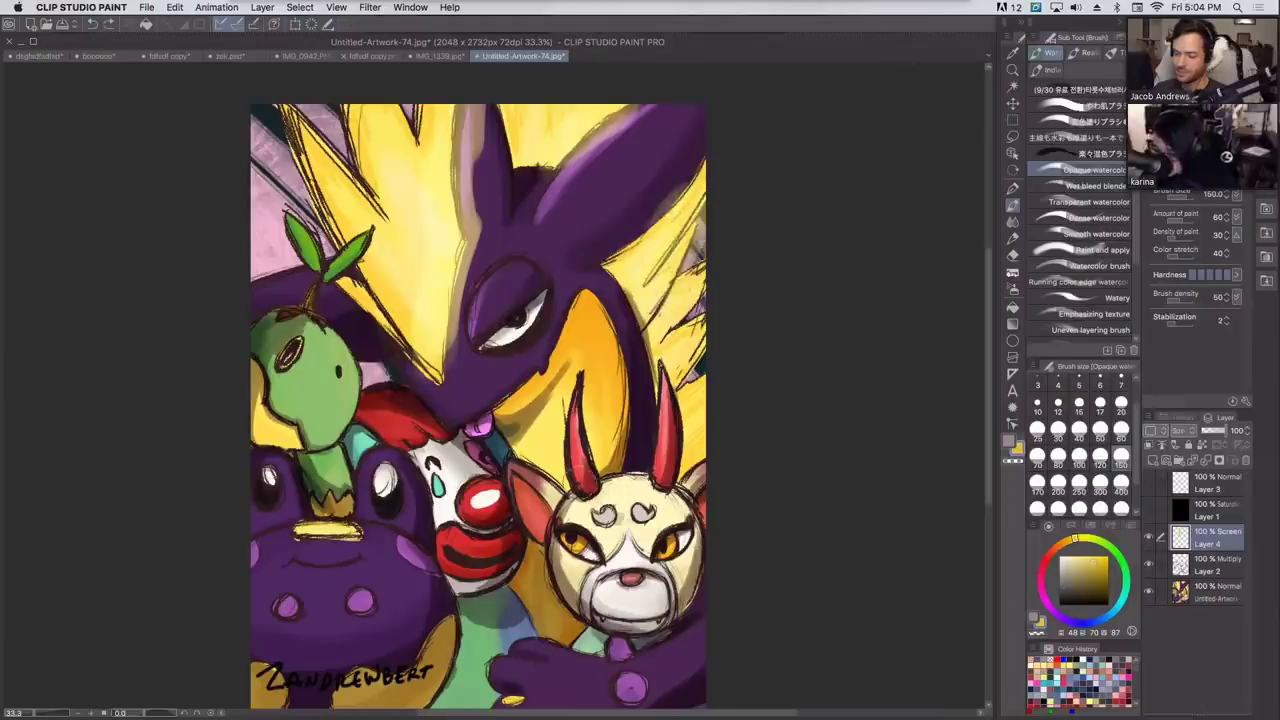
Highlight the horned creature's red horns in yellow with the brush at size 20.
{"action": "left_click", "coordinate": [1121, 404]}
{"action": "left_click_drag", "start_coordinate": [578, 472], "coordinate": [580, 388]}
{"action": "key", "text": "super+z"}
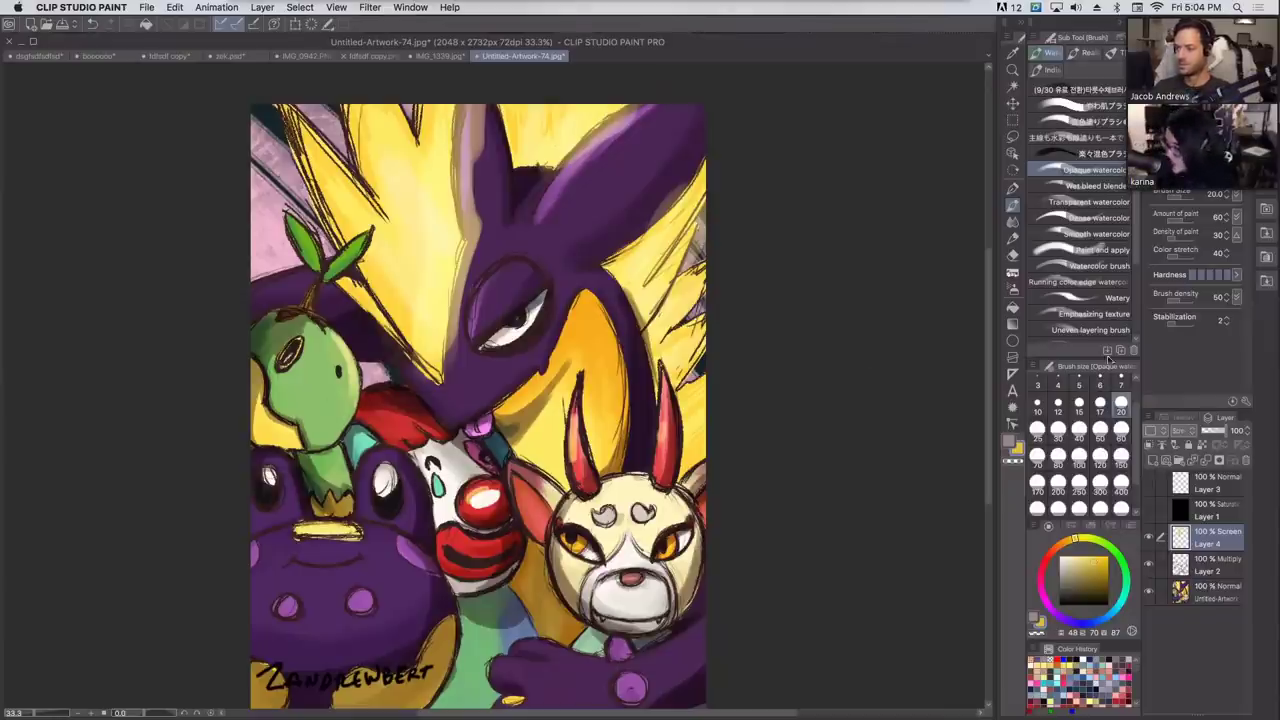
Add a fine yellow highlight across the purple frog creature's upper face at size 15, then set the brush size to 20.
{"action": "left_click", "coordinate": [1079, 403]}
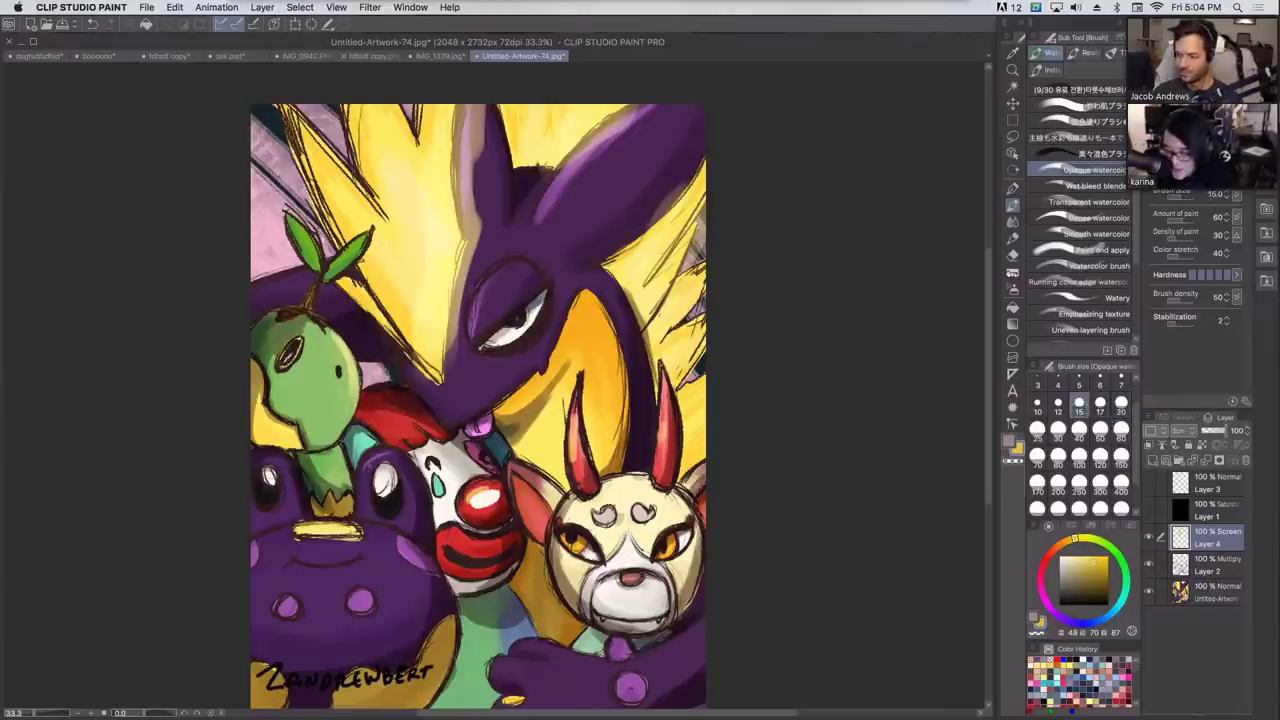
{"action": "left_click_drag", "start_coordinate": [305, 524], "coordinate": [366, 530]}
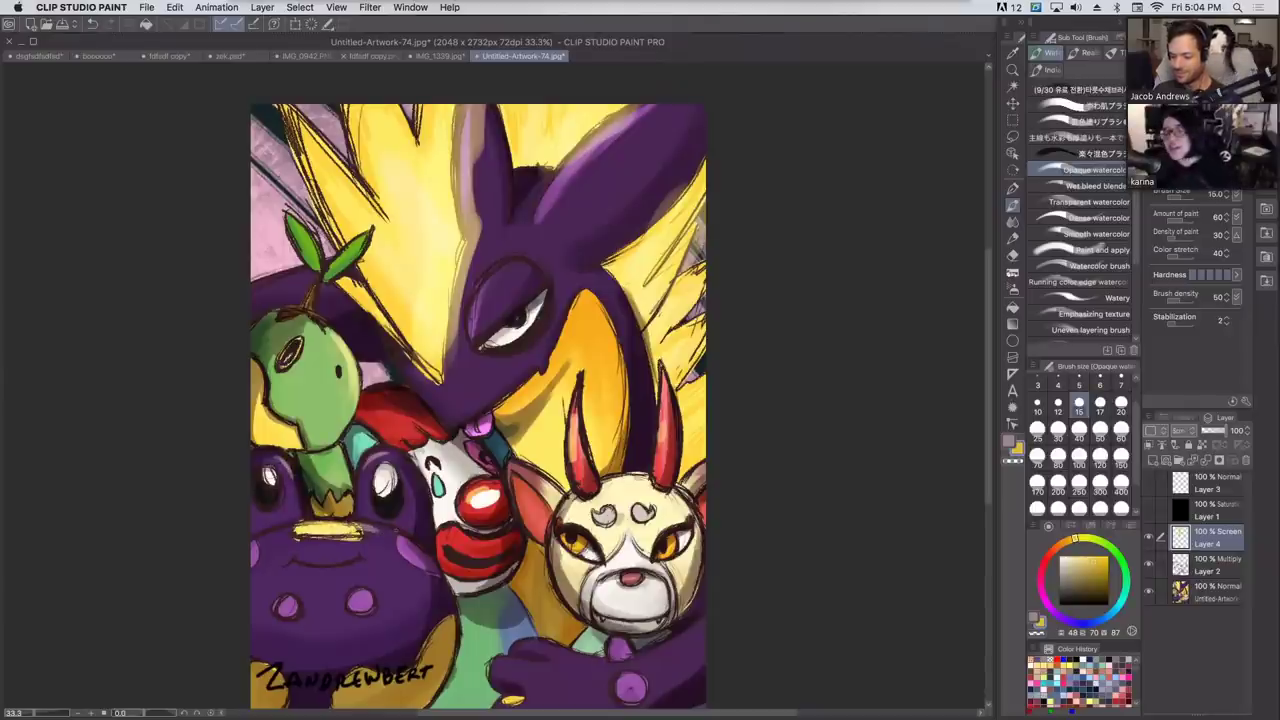
{"action": "left_click", "coordinate": [1121, 406]}
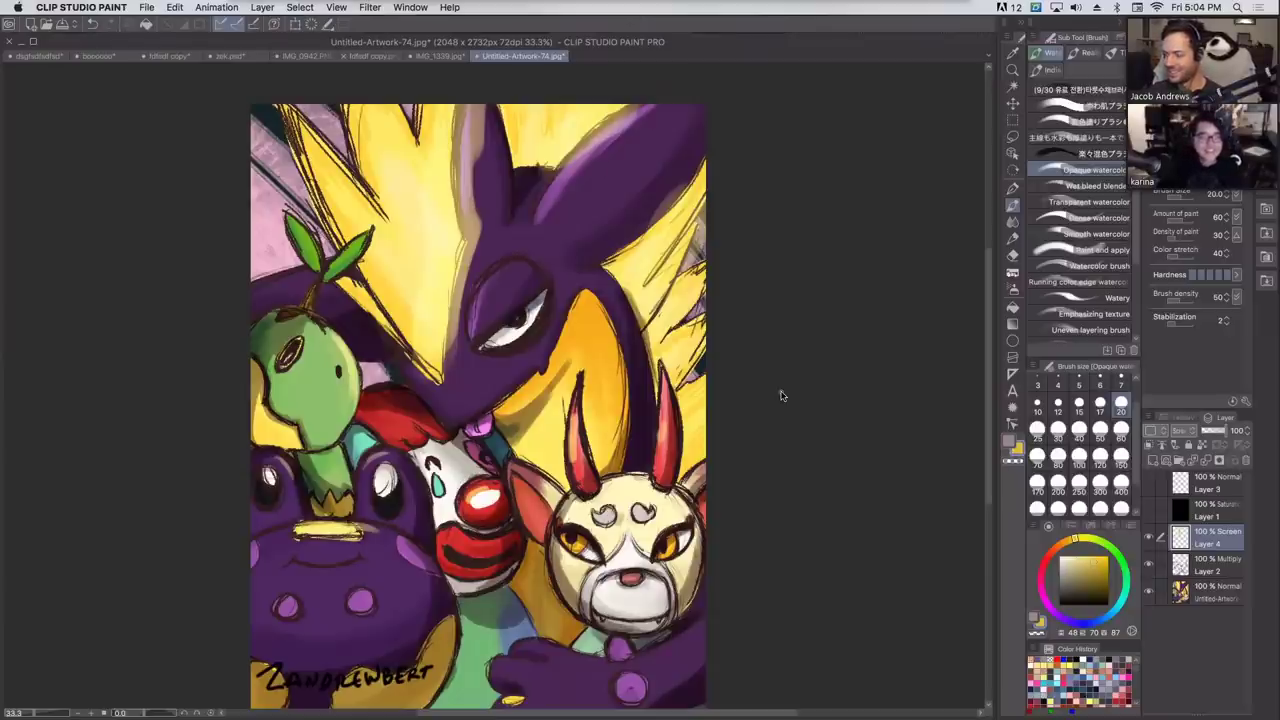
{"action": "mouse_move", "coordinate": [838, 416]}
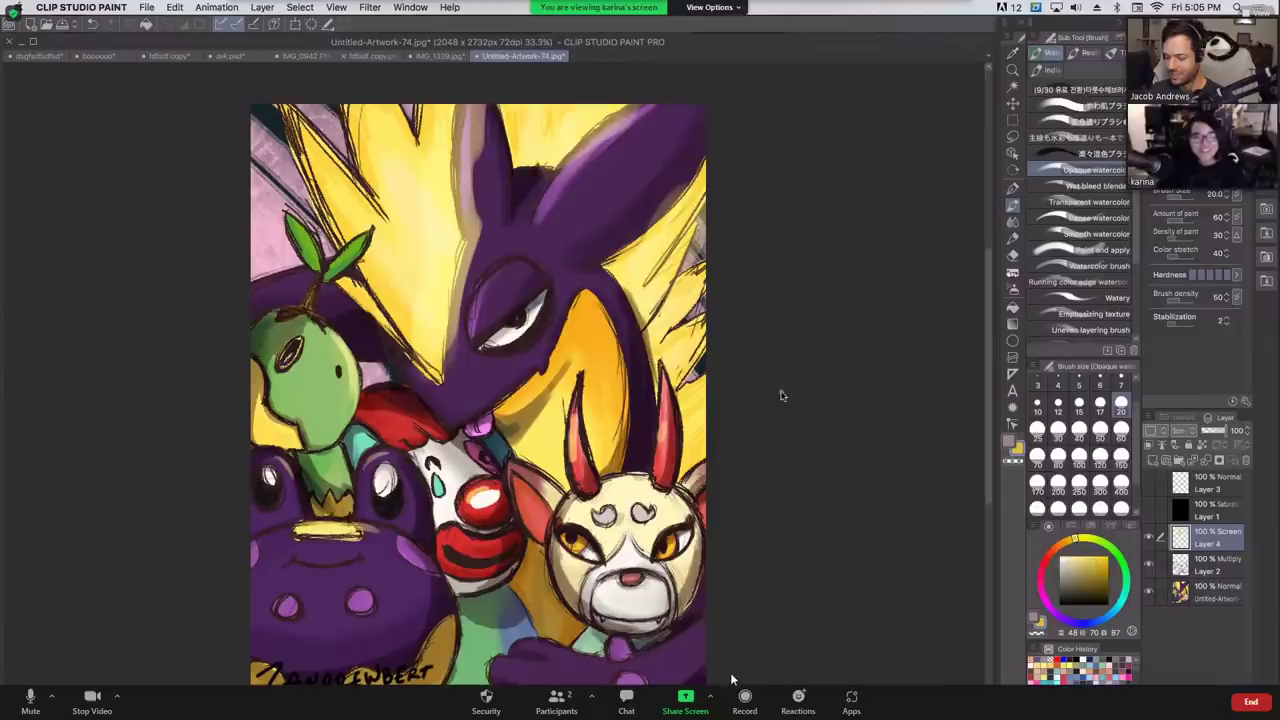